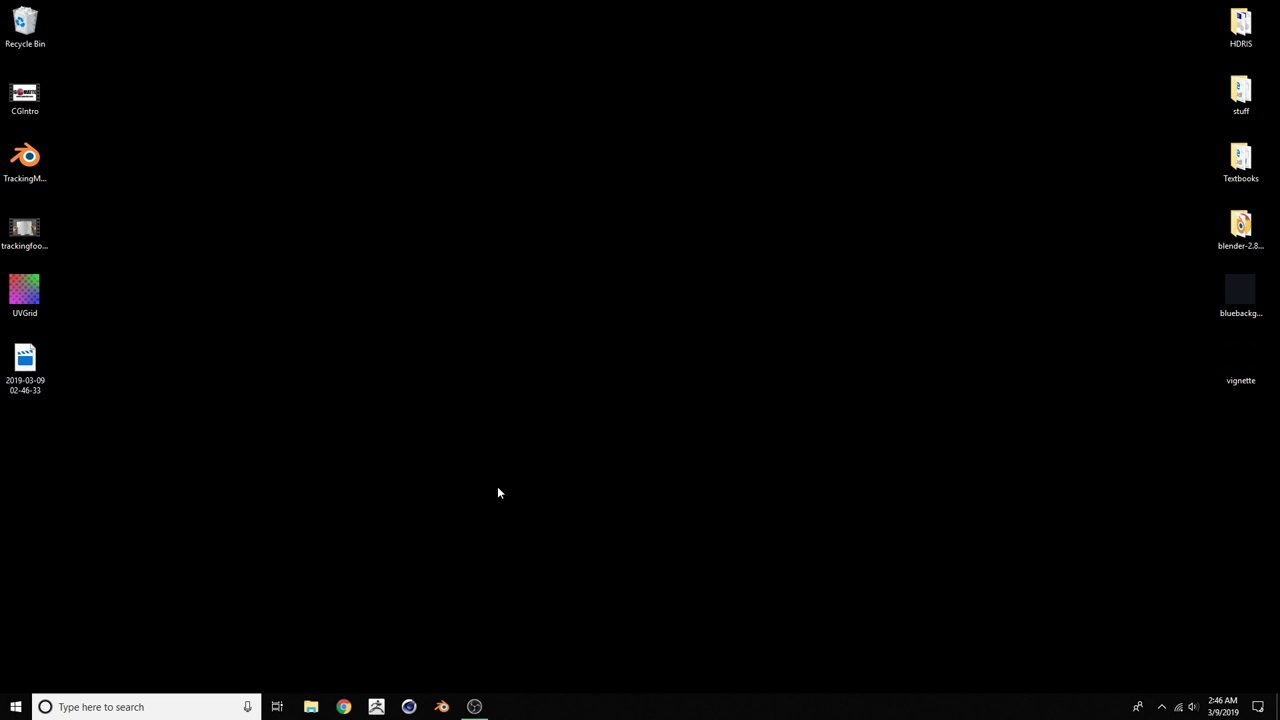
Play the trackingfootage video from the desktop, pausing to examine the paper's tracking markers, and close the player
left_click_drag(337, 483, 553, 288)
double_click(40, 238)
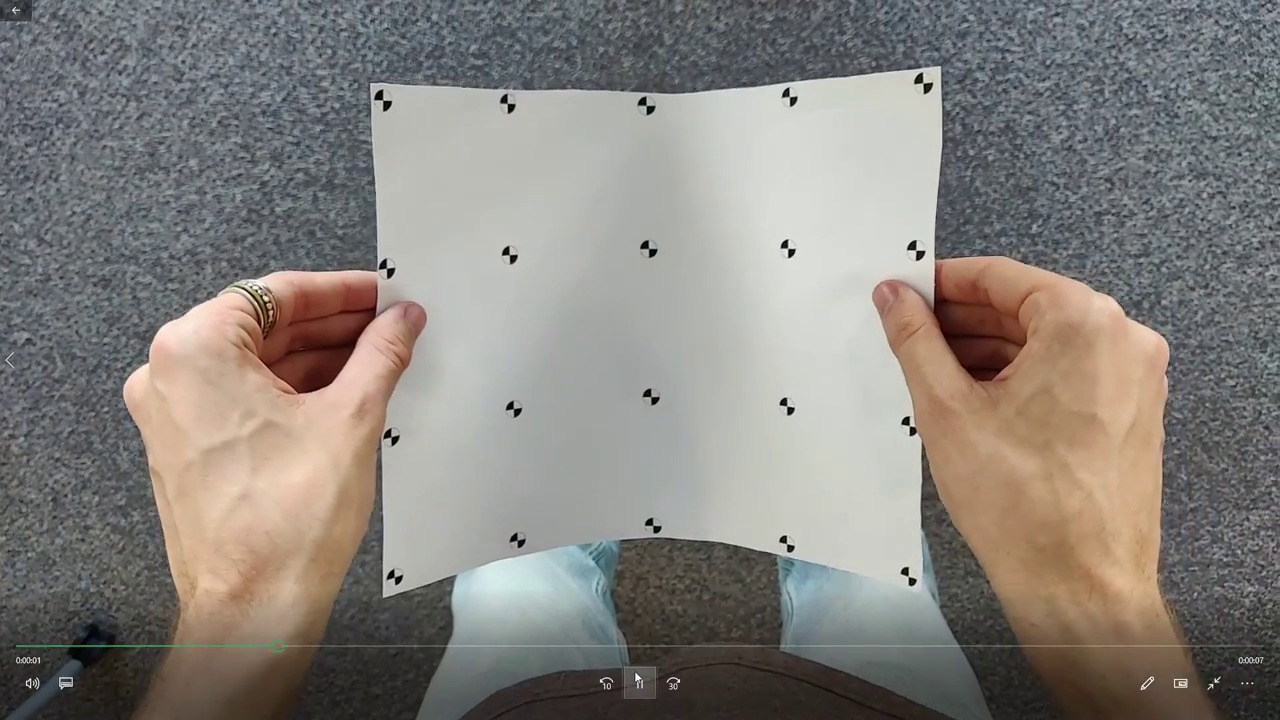
left_click(637, 680)
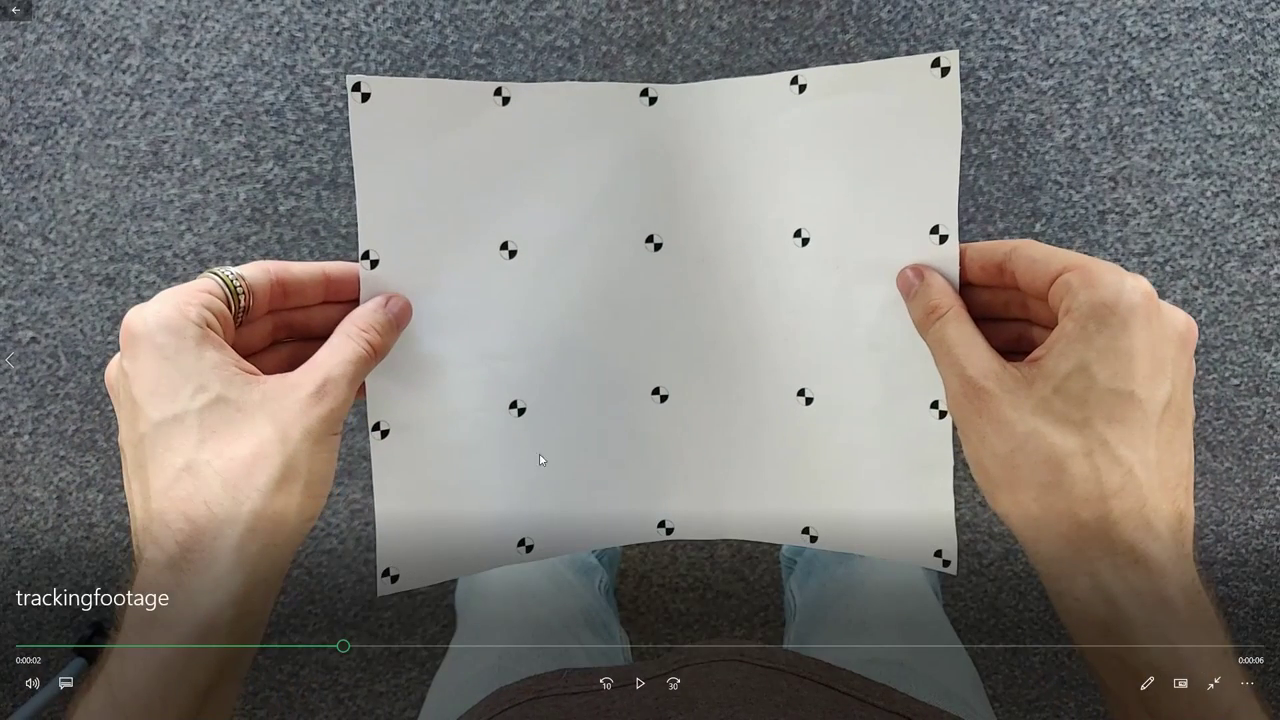
left_click(640, 683)
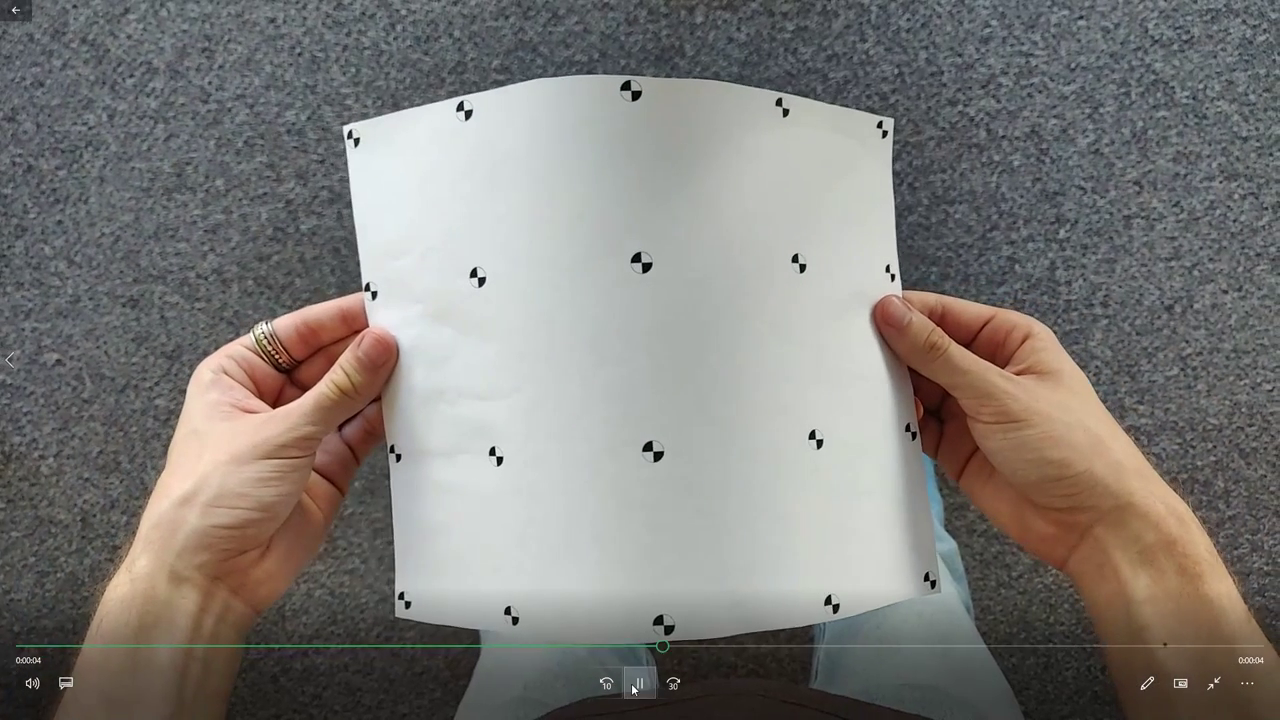
left_click(640, 683)
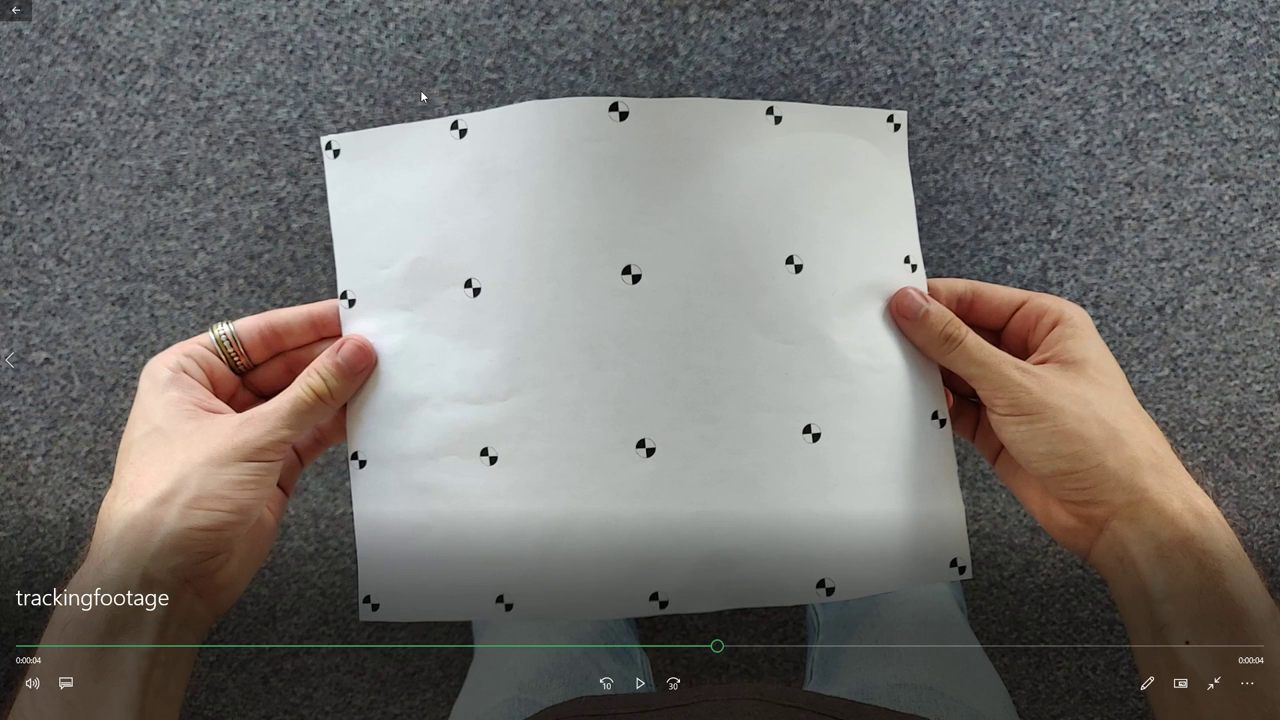
left_click(1214, 684)
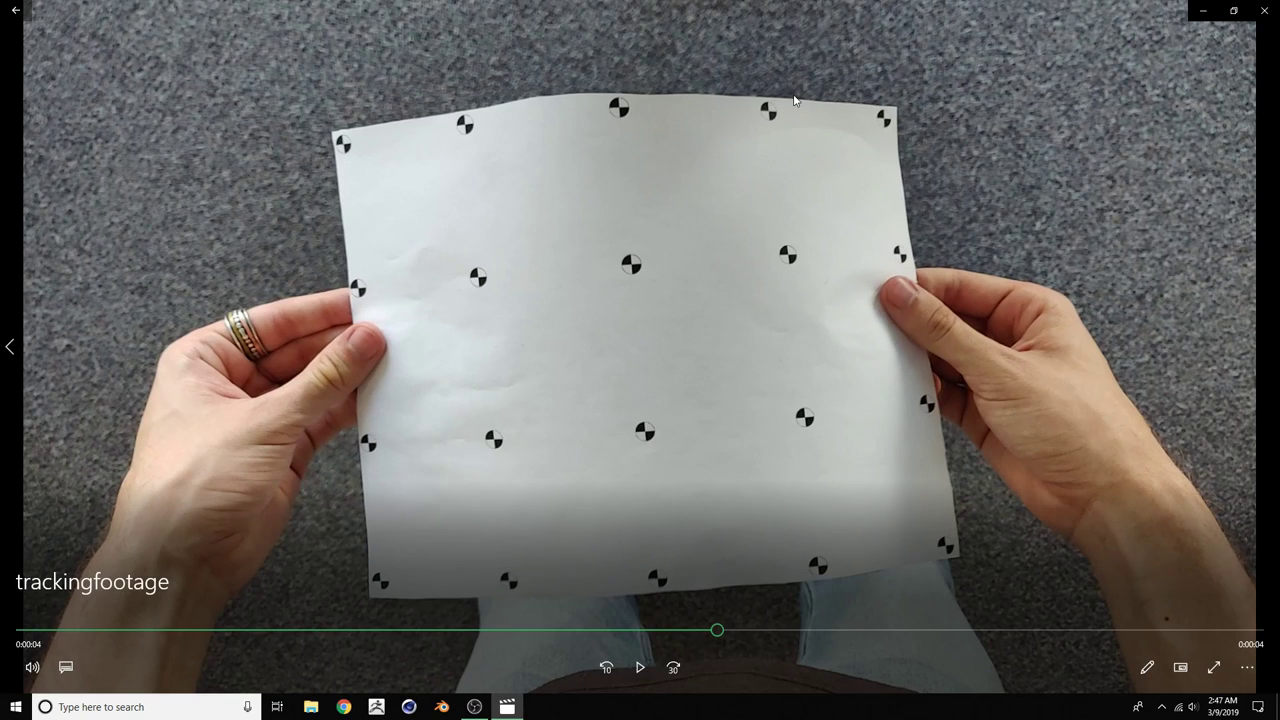
left_click(1265, 8)
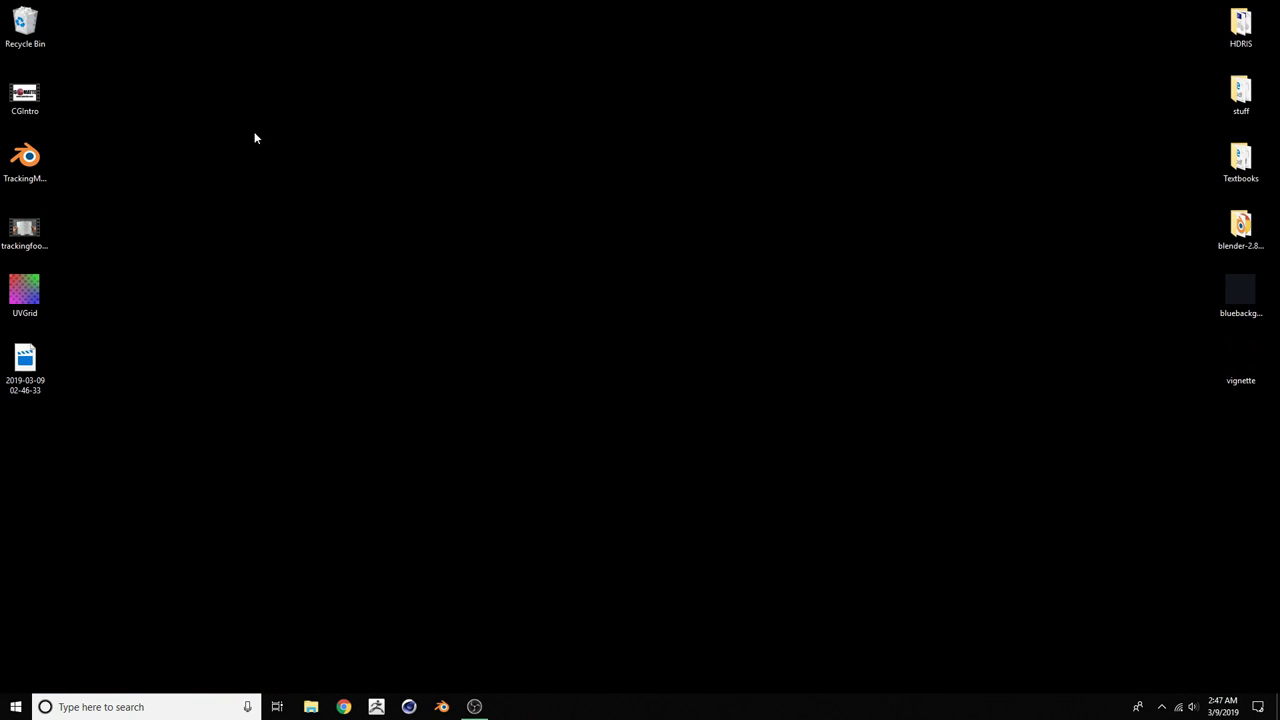
Check the trackingfootage file's length, frame size and frame rate in its detailed properties, and close them
mouse_move(29, 222)
left_mouse_down()
mouse_move(89, 201)
mouse_move(32, 223)
left_mouse_up()
right_click(16, 222)
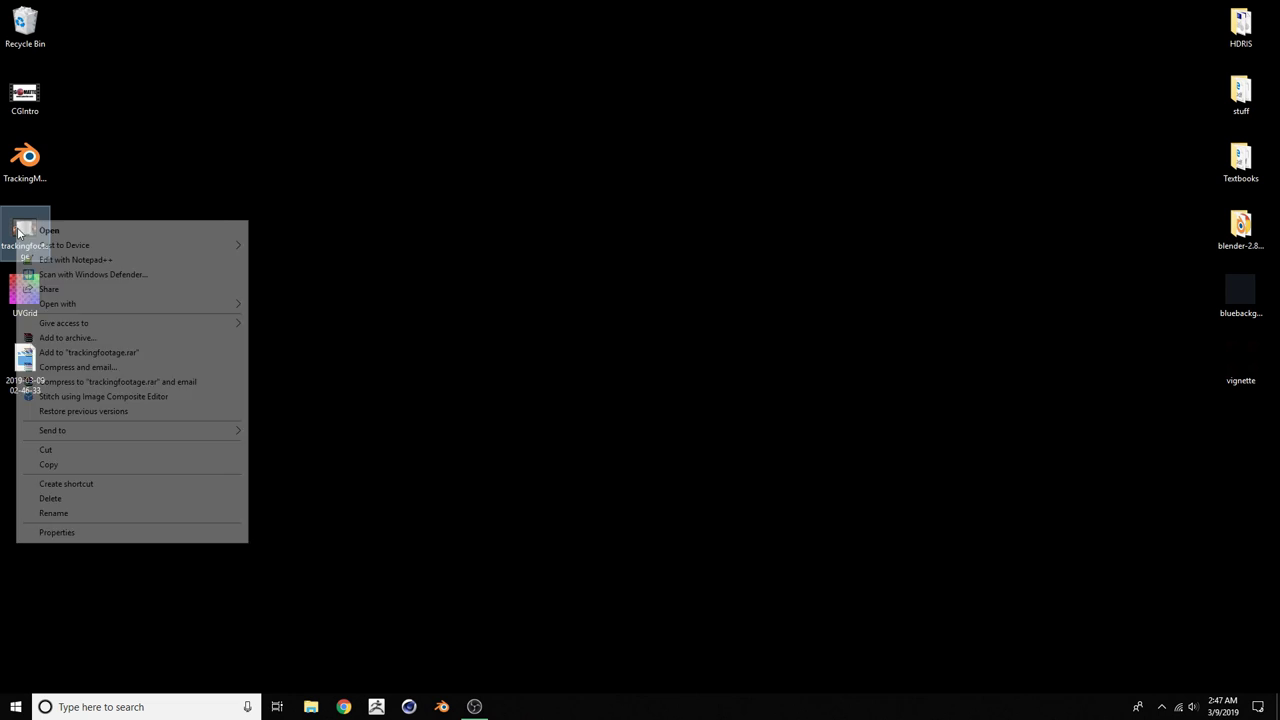
left_click(110, 533)
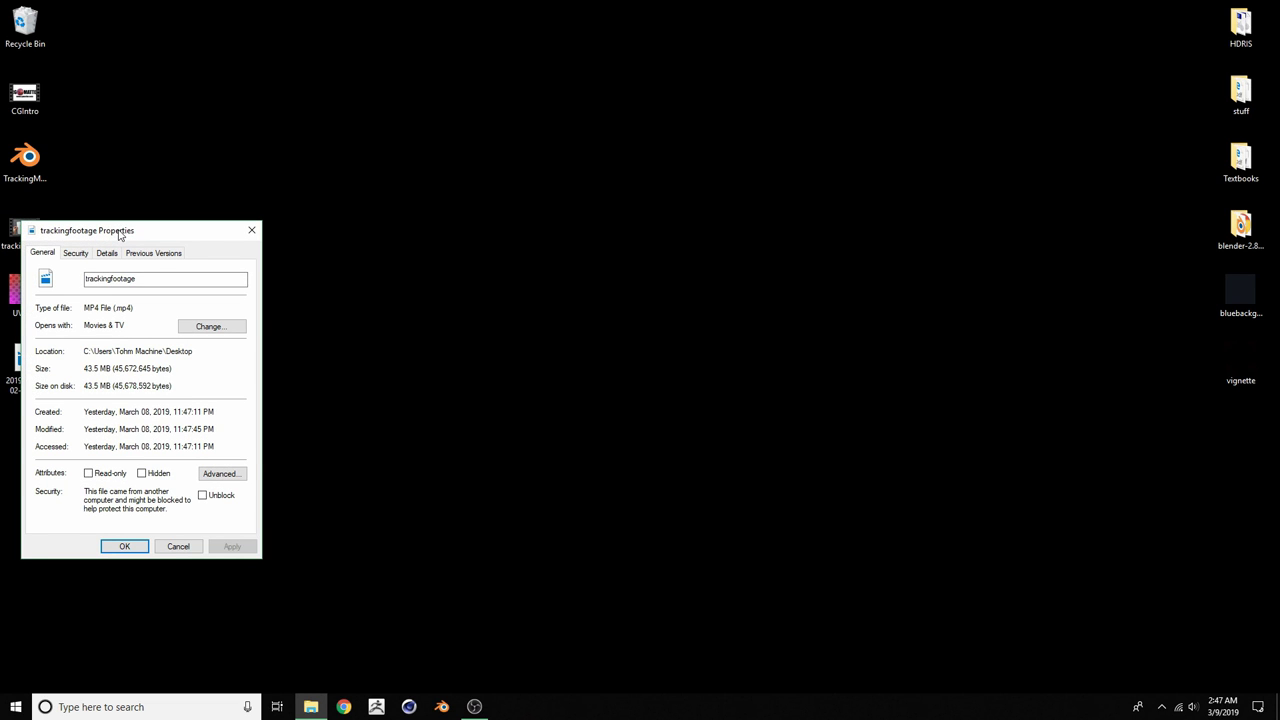
left_click_drag(121, 231, 421, 215)
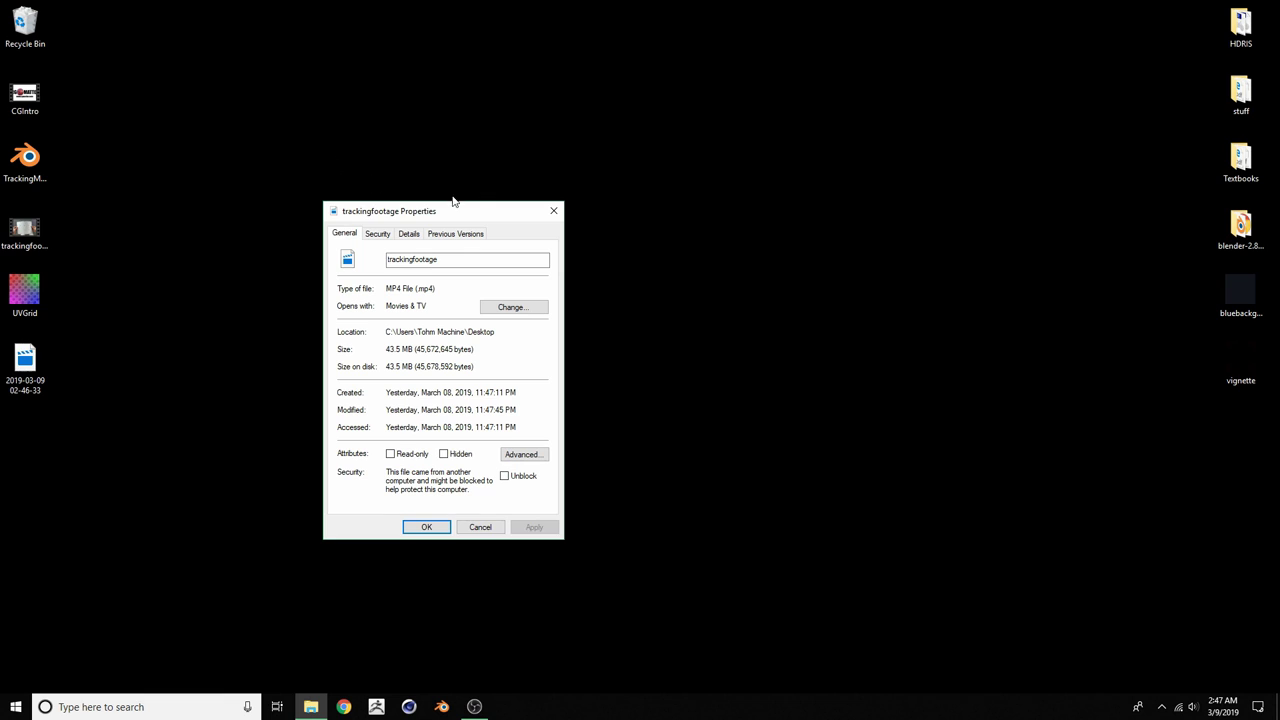
left_click_drag(446, 211, 452, 147)
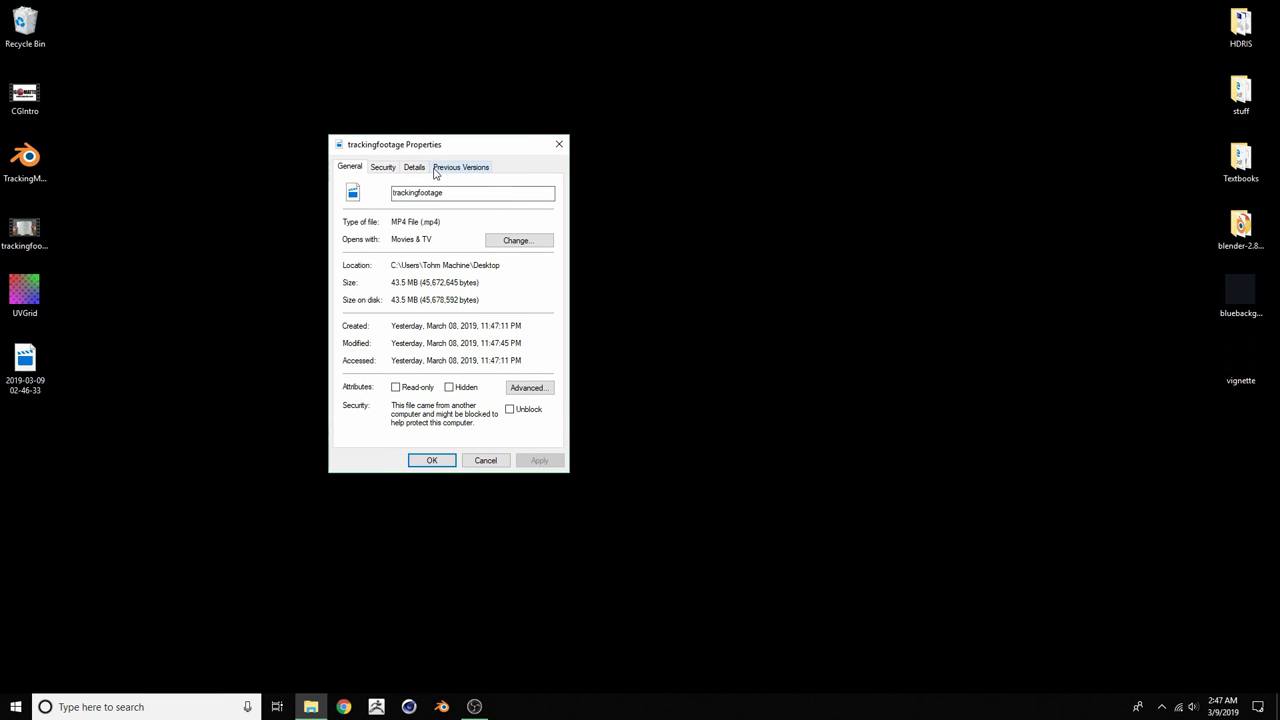
left_click(414, 167)
left_click_drag(427, 149, 349, 141)
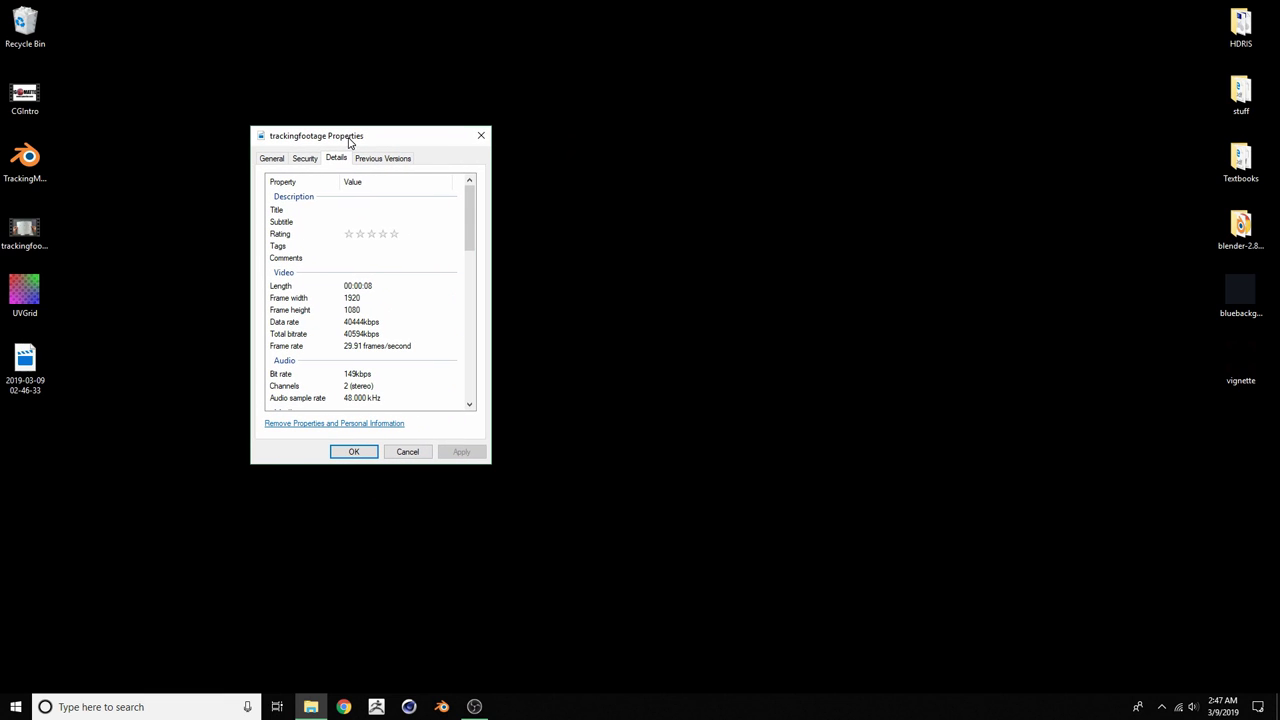
scroll(323, 274, "down", 1)
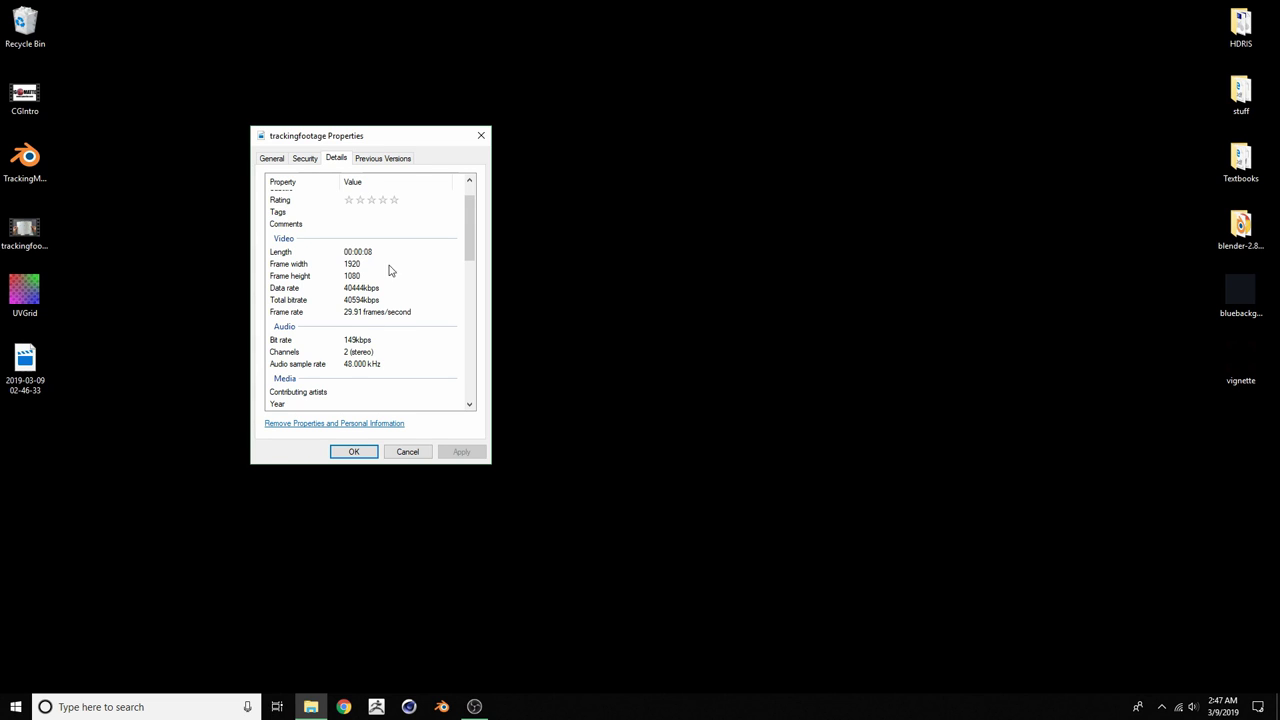
left_click_drag(388, 142, 419, 155)
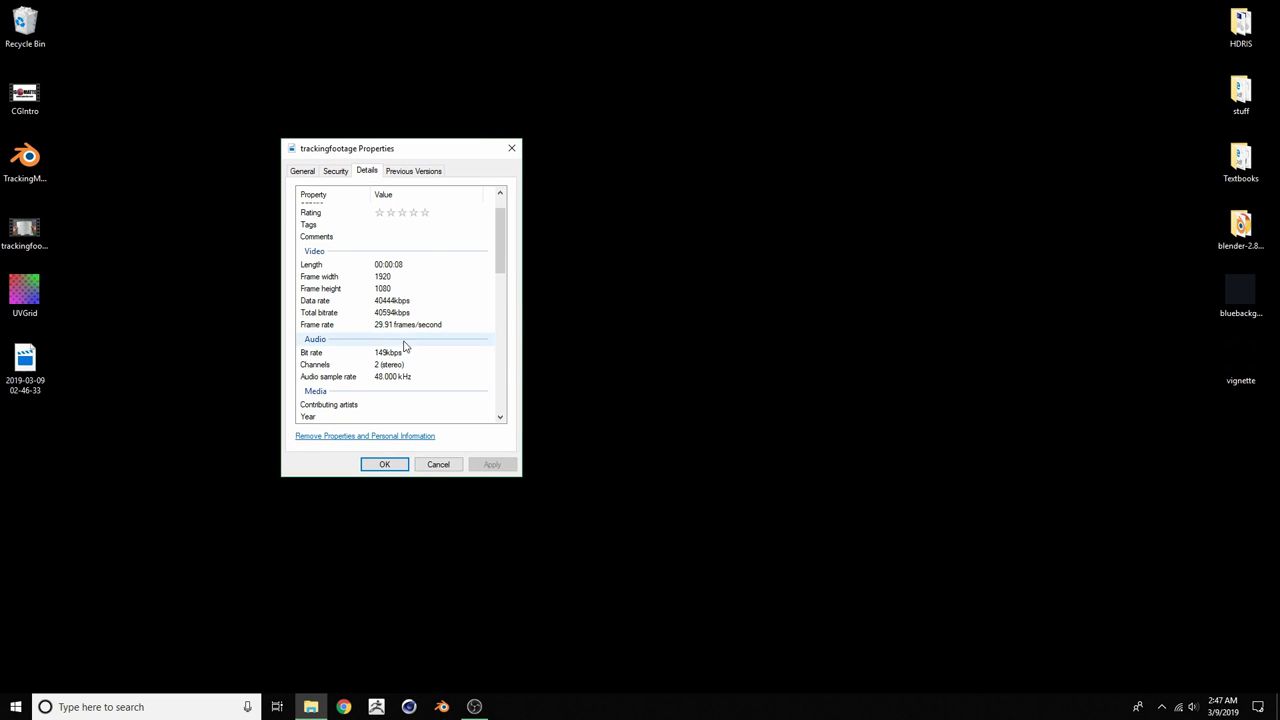
left_click(510, 150)
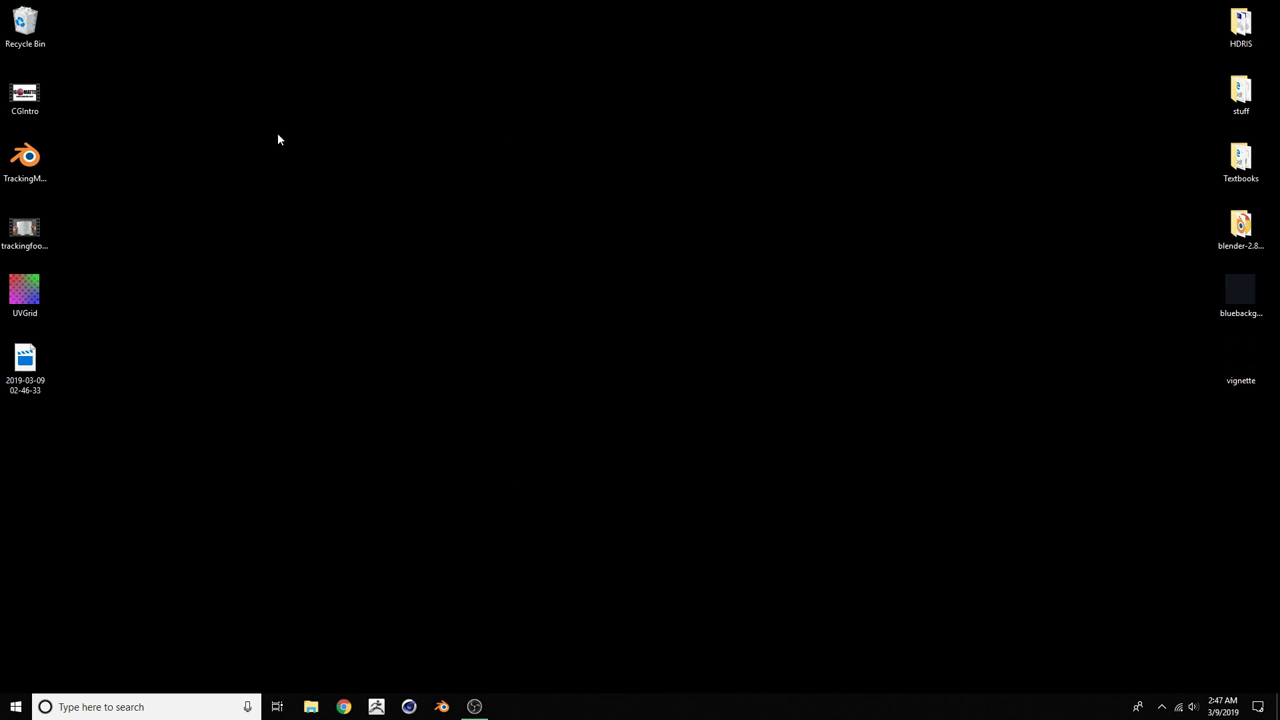
left_click_drag(48, 217, 126, 215)
left_click_drag(43, 229, 40, 232)
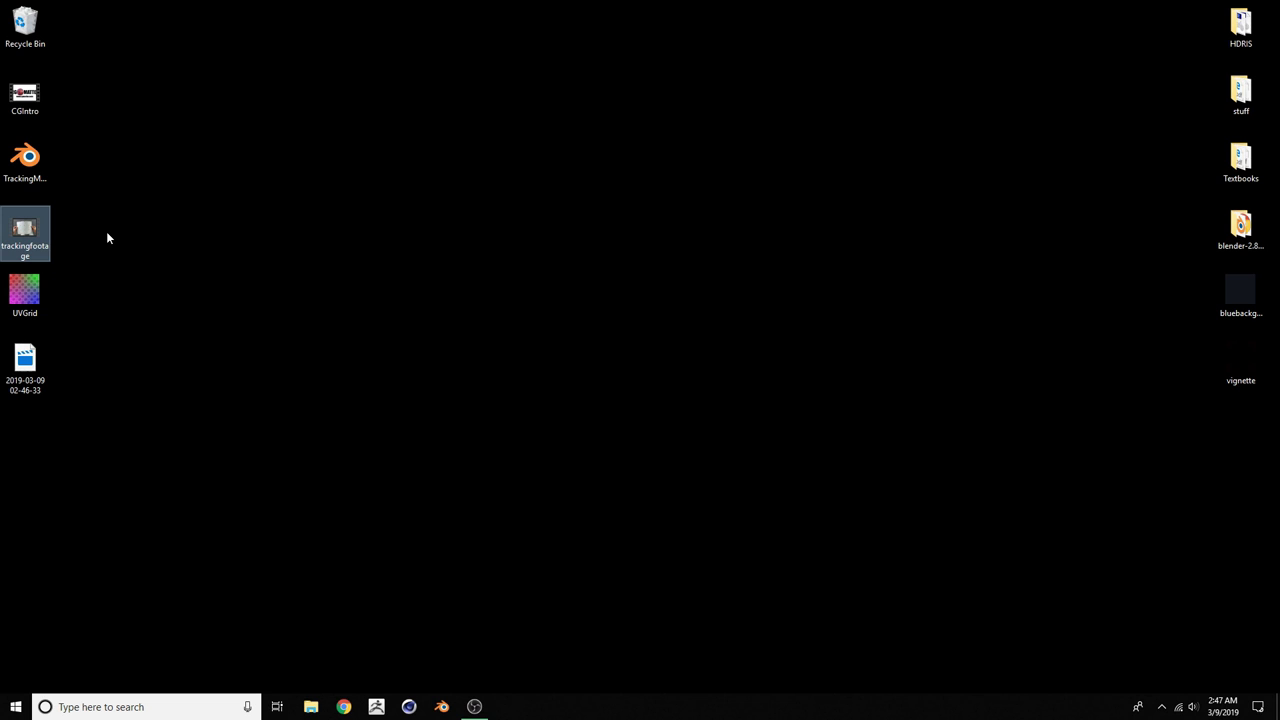
left_click(172, 288)
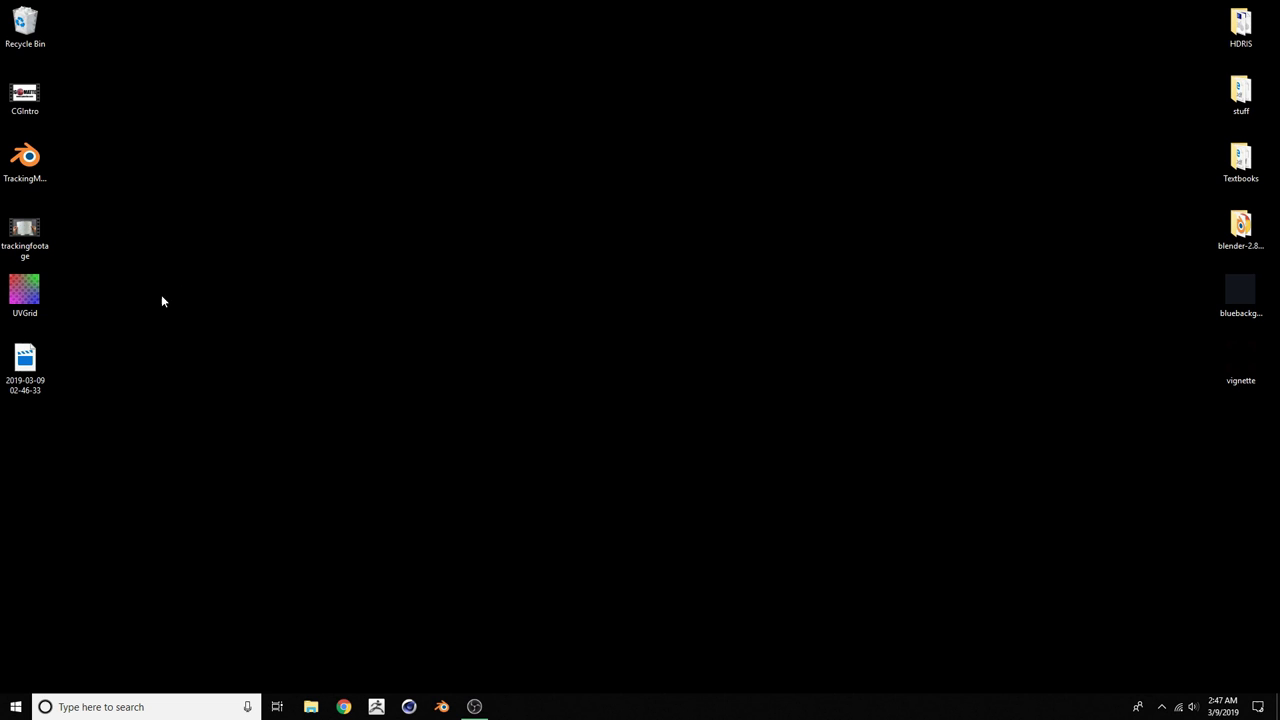
Create a new folder named PaperTracking on the desktop
right_click(16, 435)
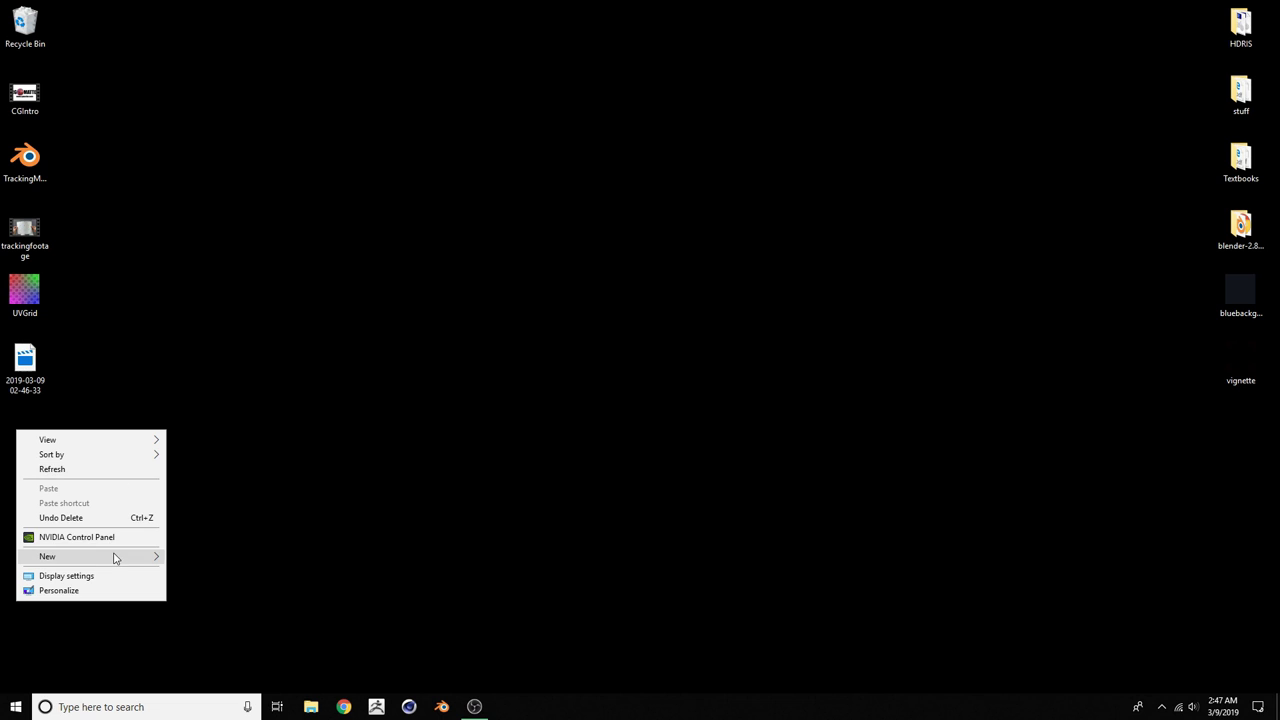
mouse_move(150, 566)
left_click(208, 558)
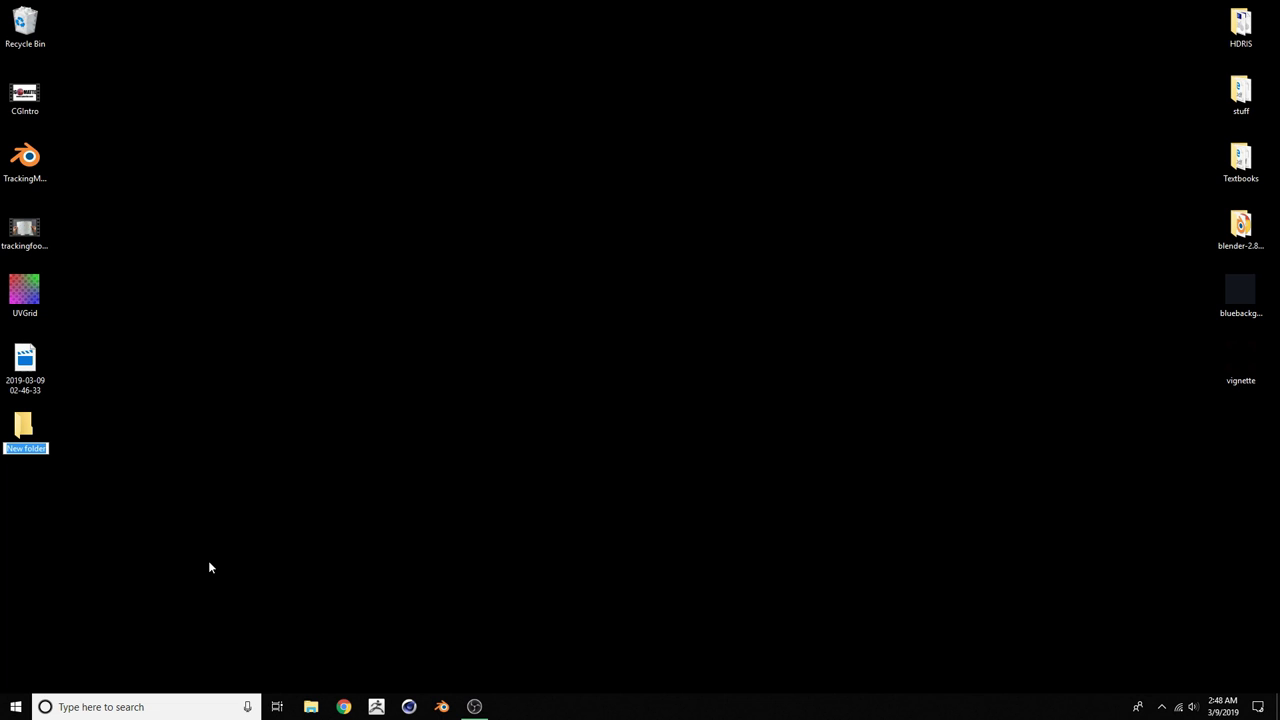
type("PaperTracking")
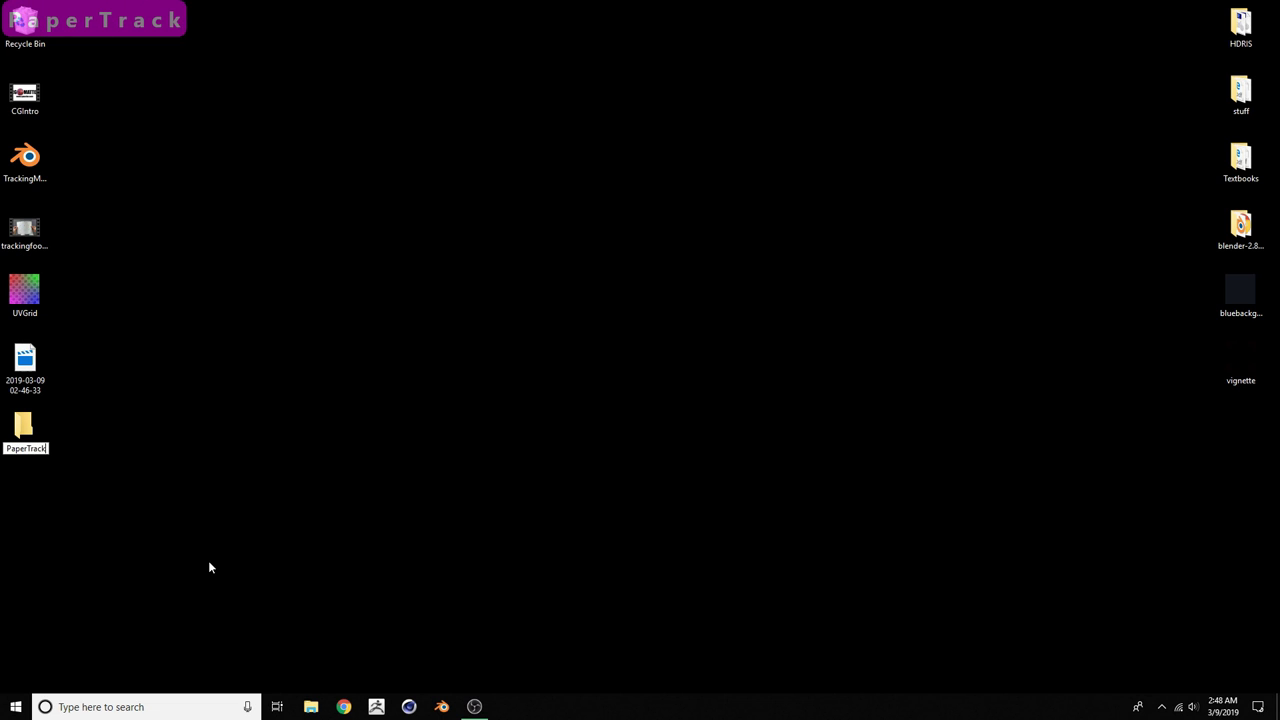
key("Return")
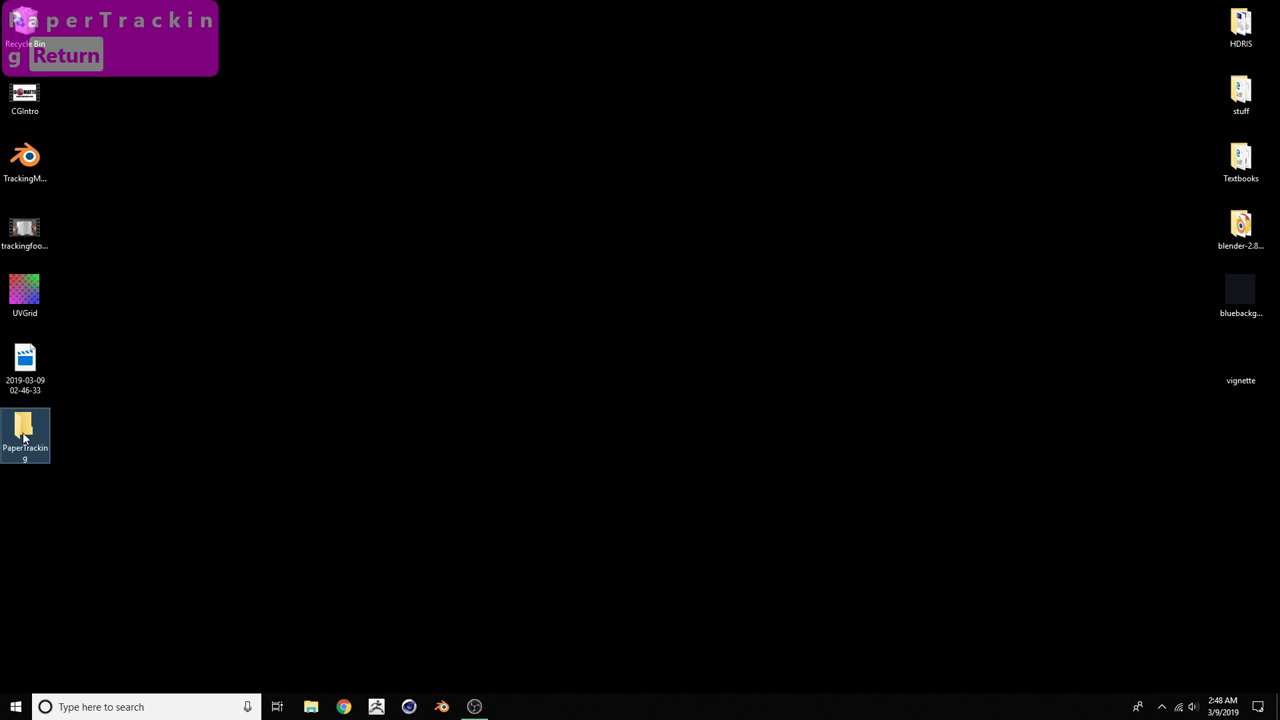
Create a subfolder named Sequence inside the PaperTracking folder and minimize the folder window
double_click(26, 438)
right_click(514, 380)
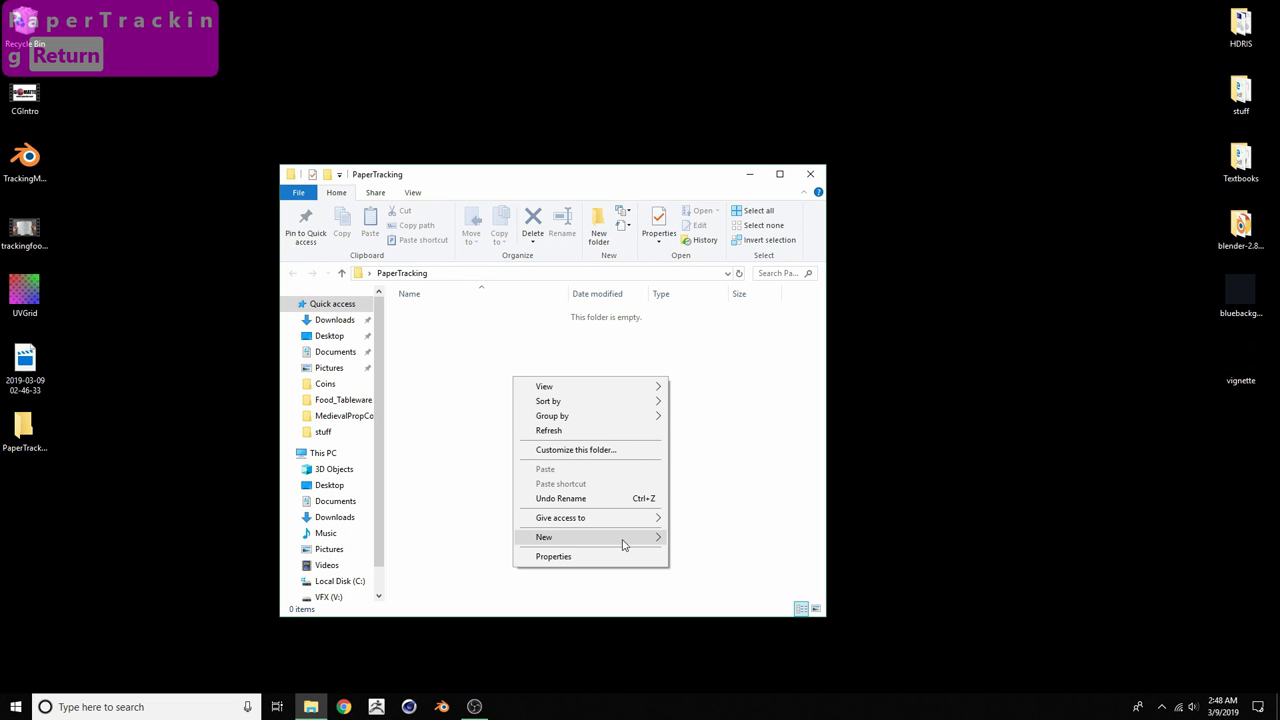
mouse_move(627, 543)
left_click(709, 540)
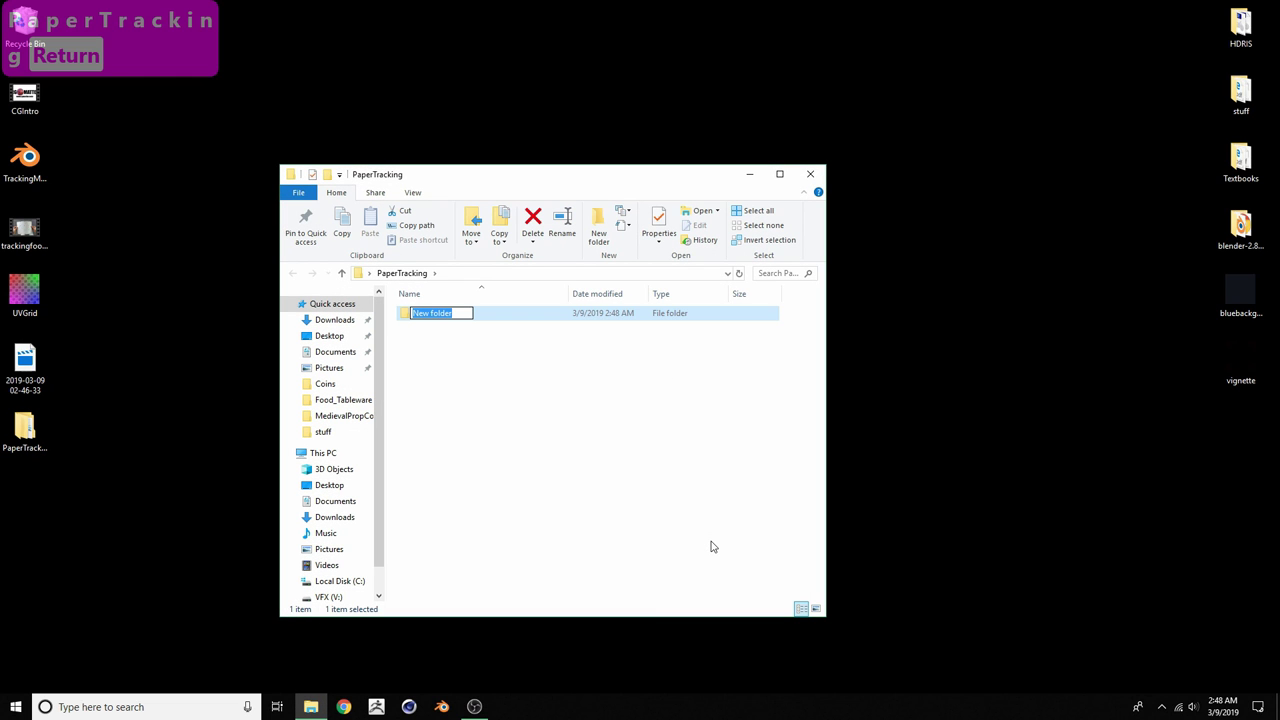
type("Sequence")
key("Return")
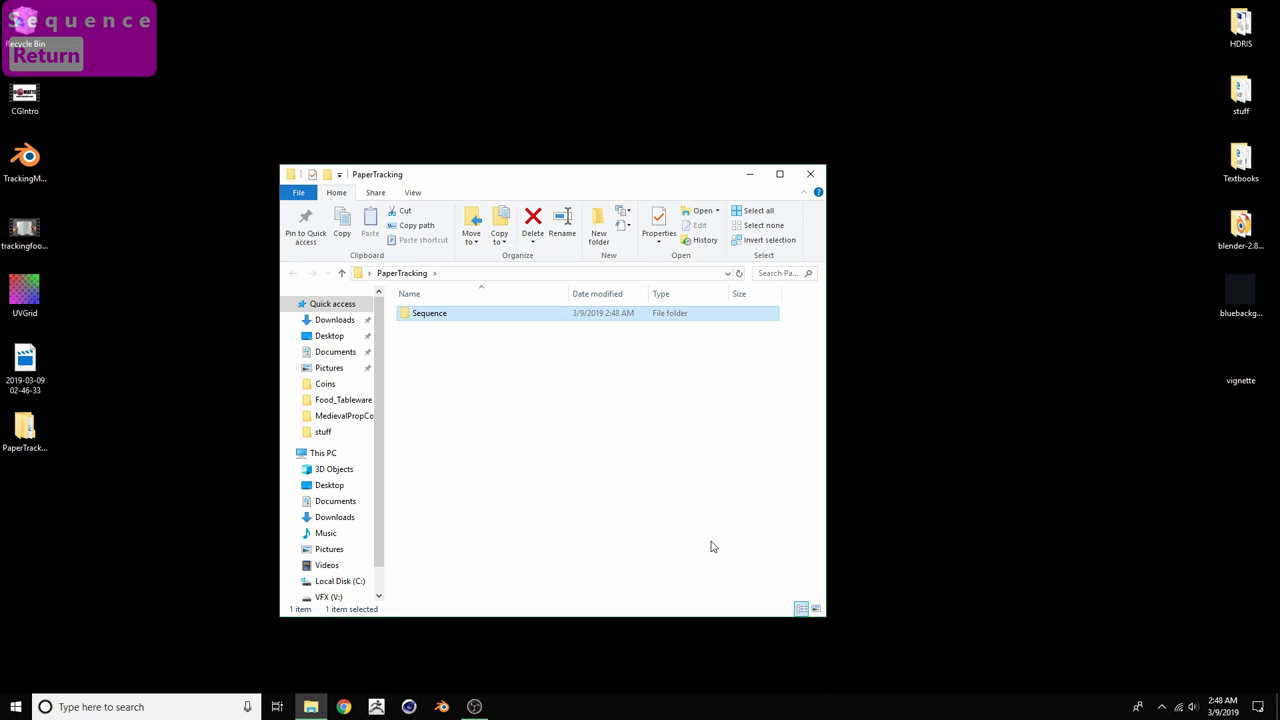
left_click(752, 178)
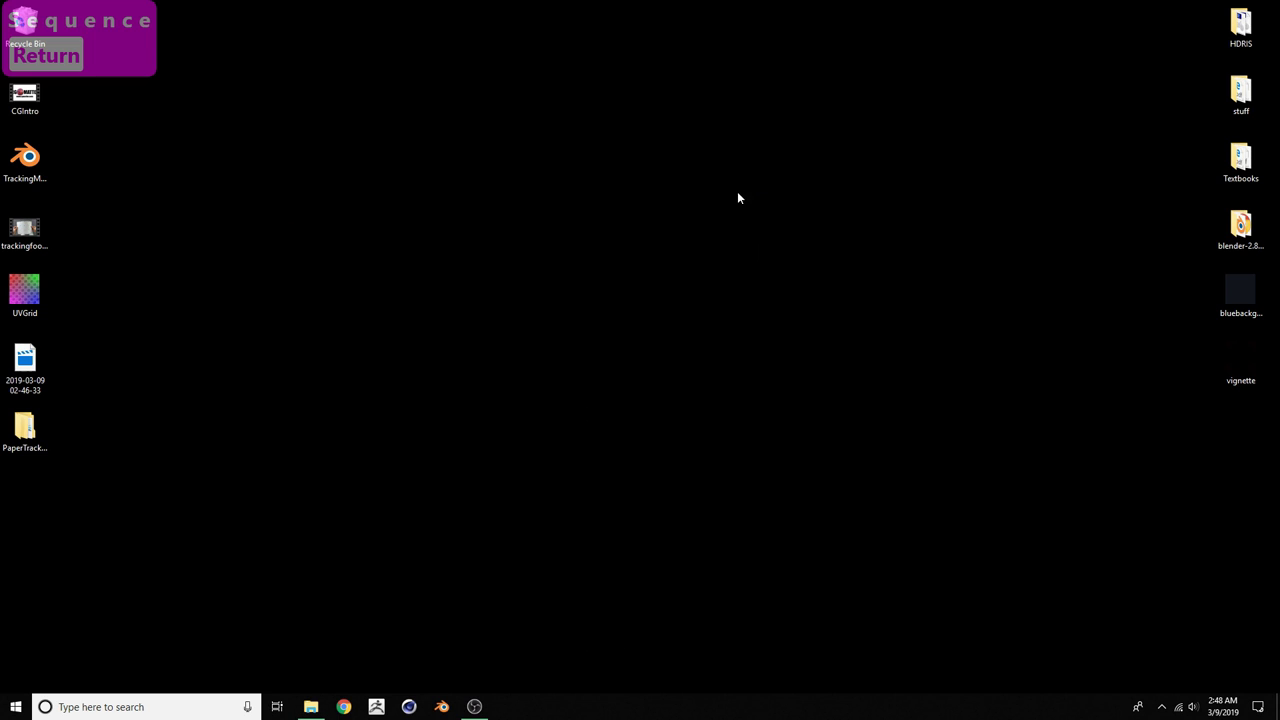
Launch Blender, dismiss the splash screen and delete all default objects from the scene
left_click(441, 706)
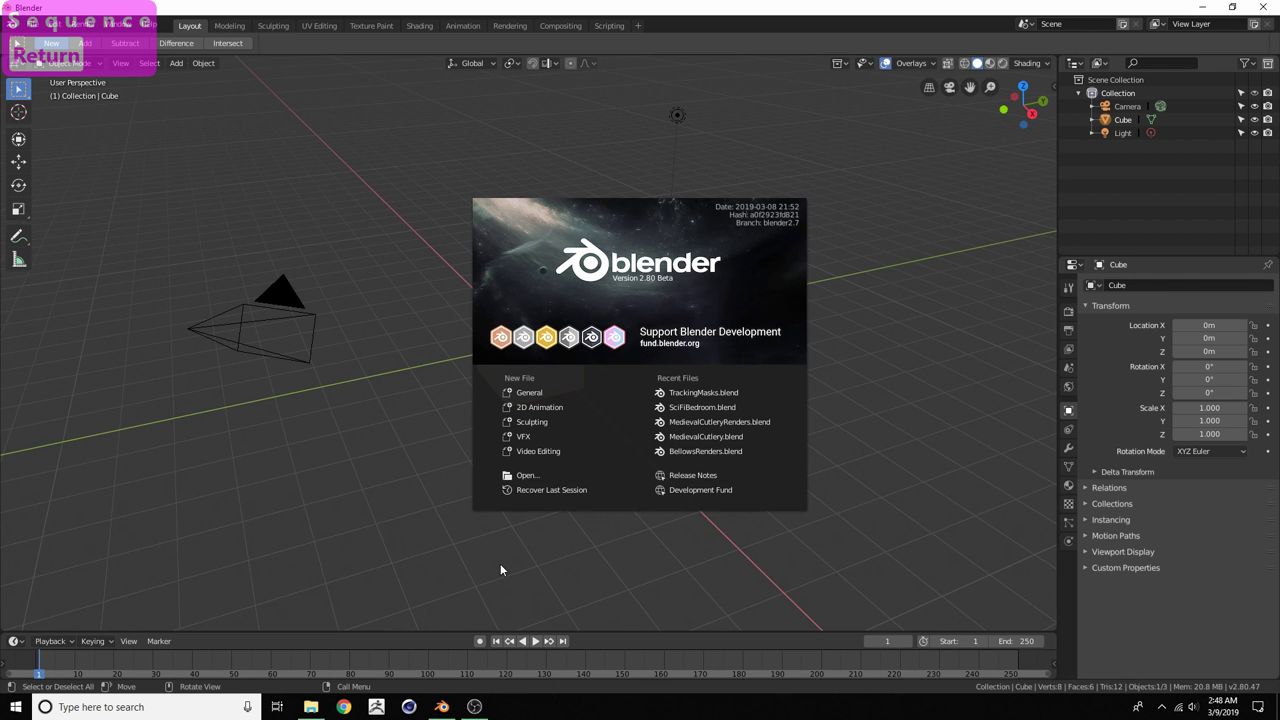
left_click(400, 390)
middle_click_drag(350, 306, 457, 275)
key("a")
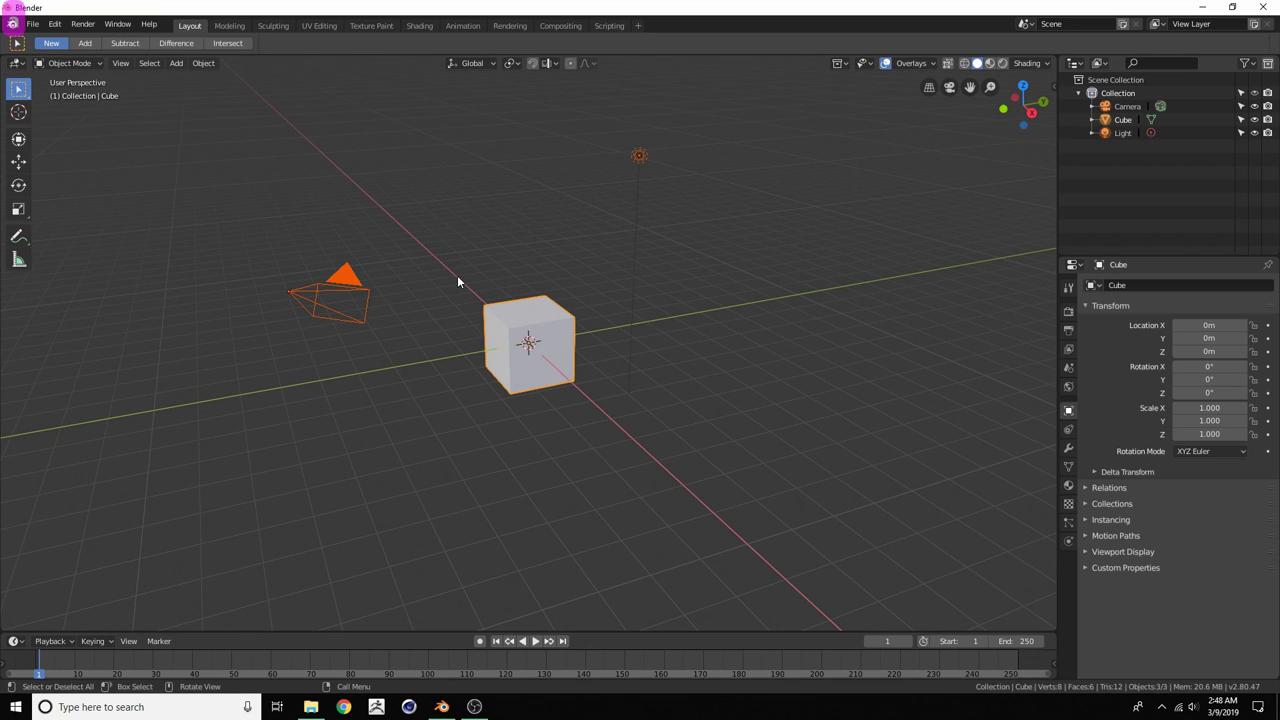
key("x")
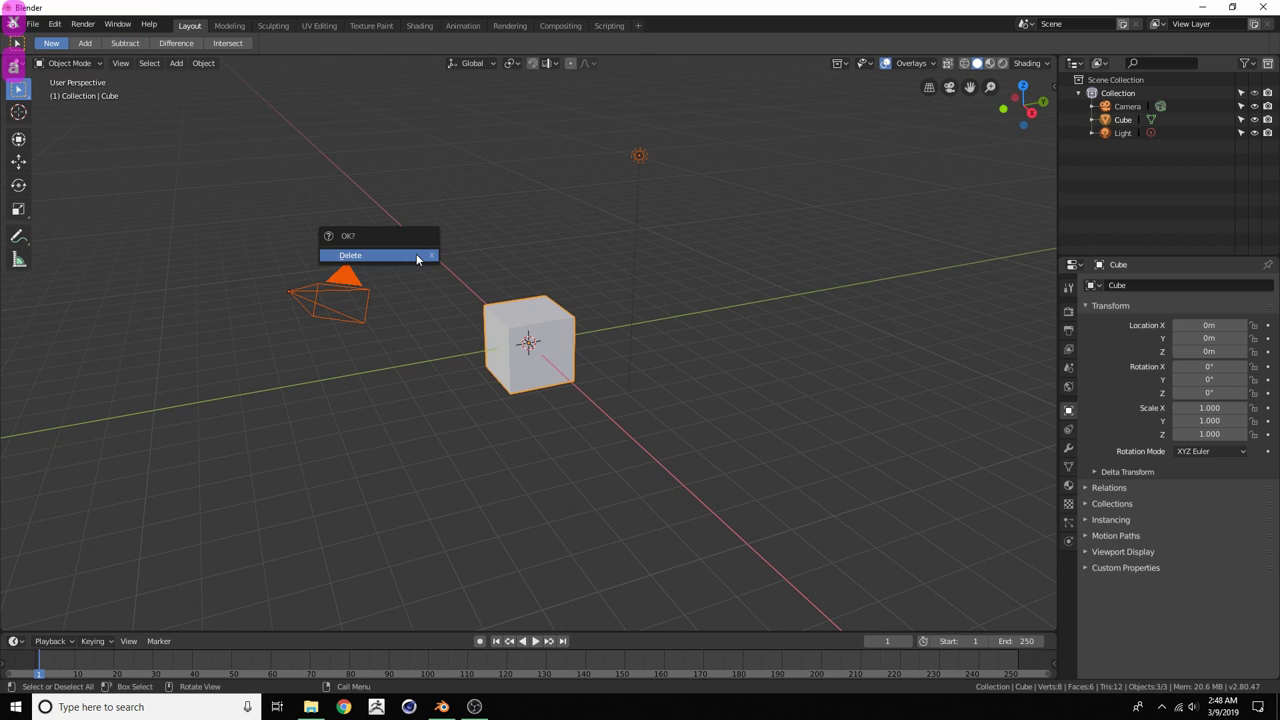
left_click(416, 255)
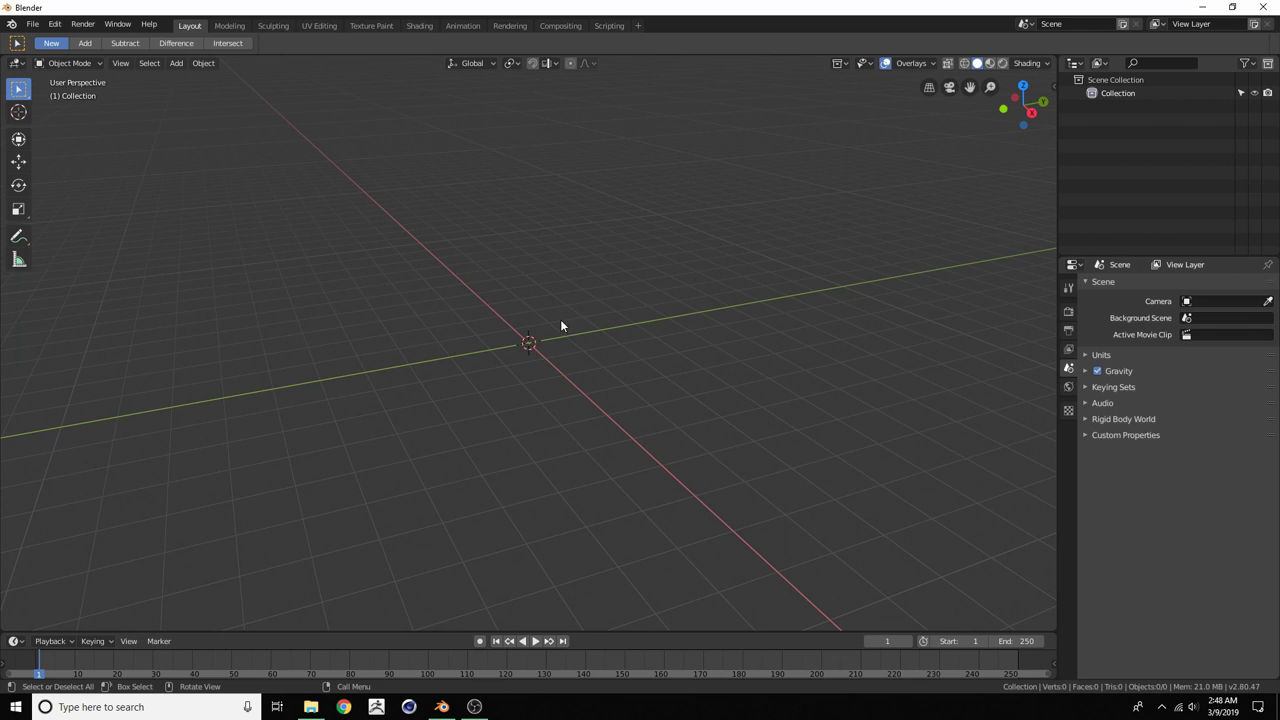
Change the 3D viewport to the Movie Clip Editor and open trackingfootage.mp4 from the desktop
left_click(17, 63)
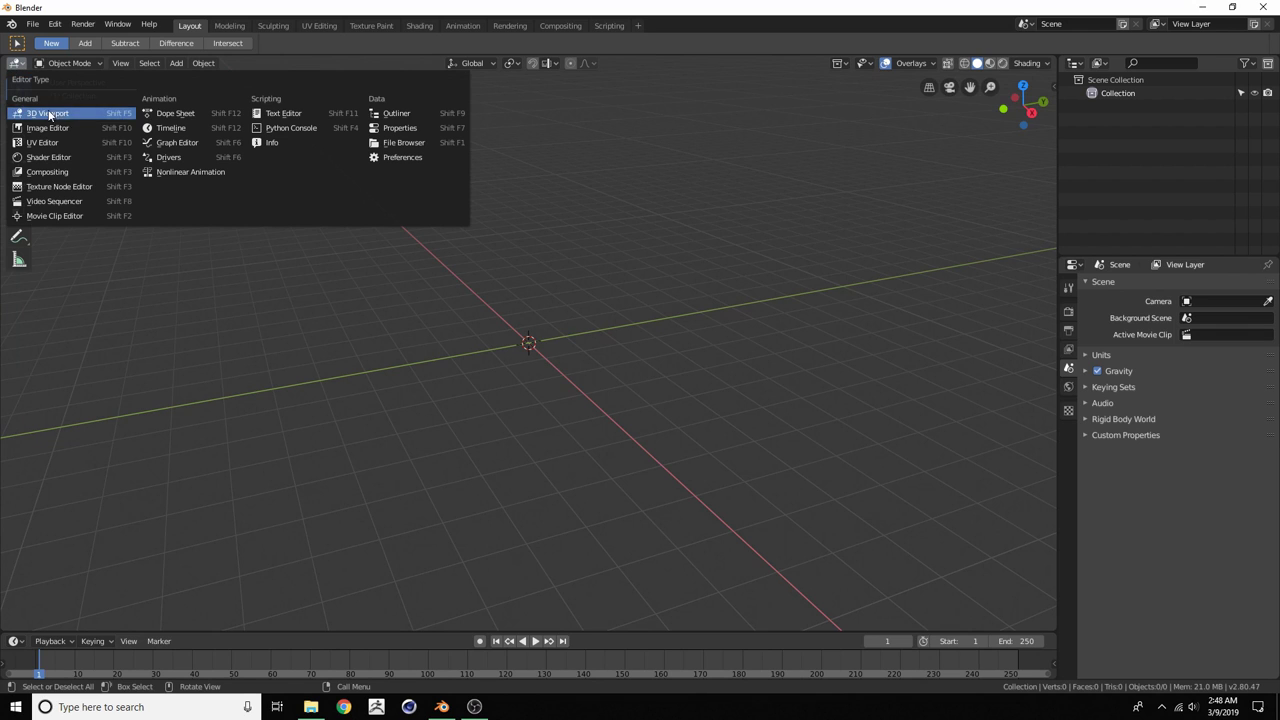
left_click(57, 217)
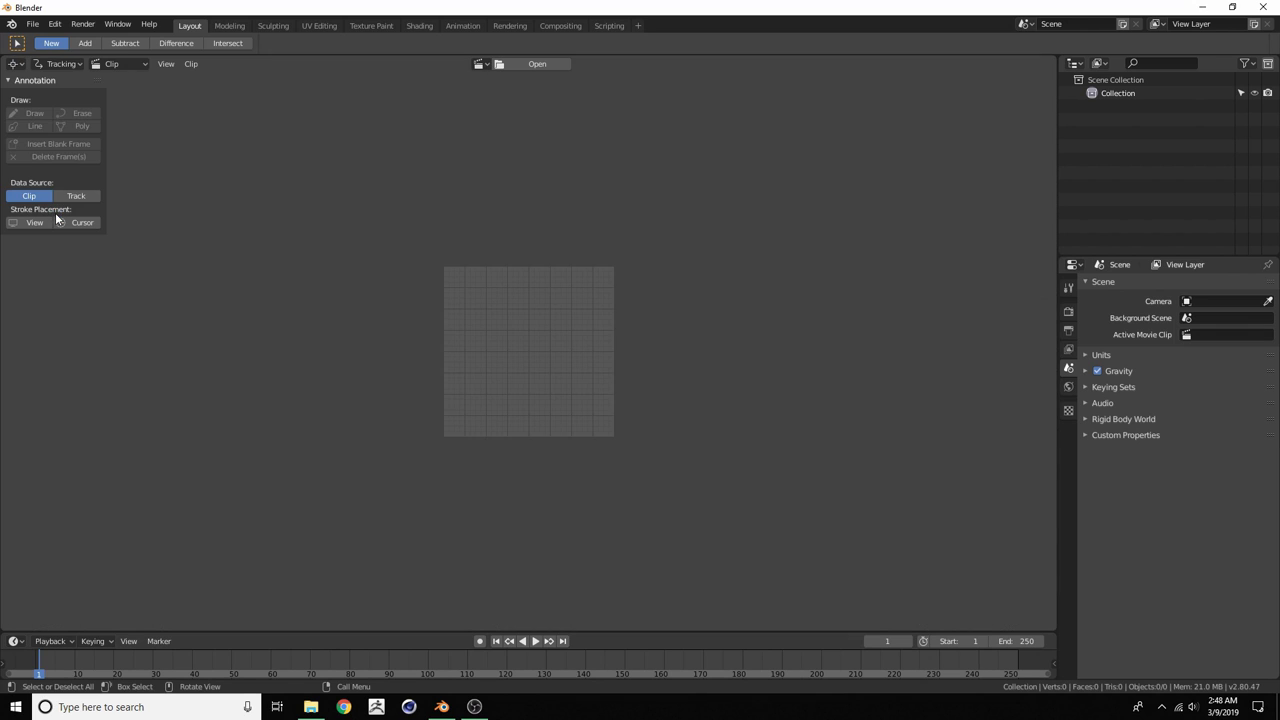
left_click(531, 63)
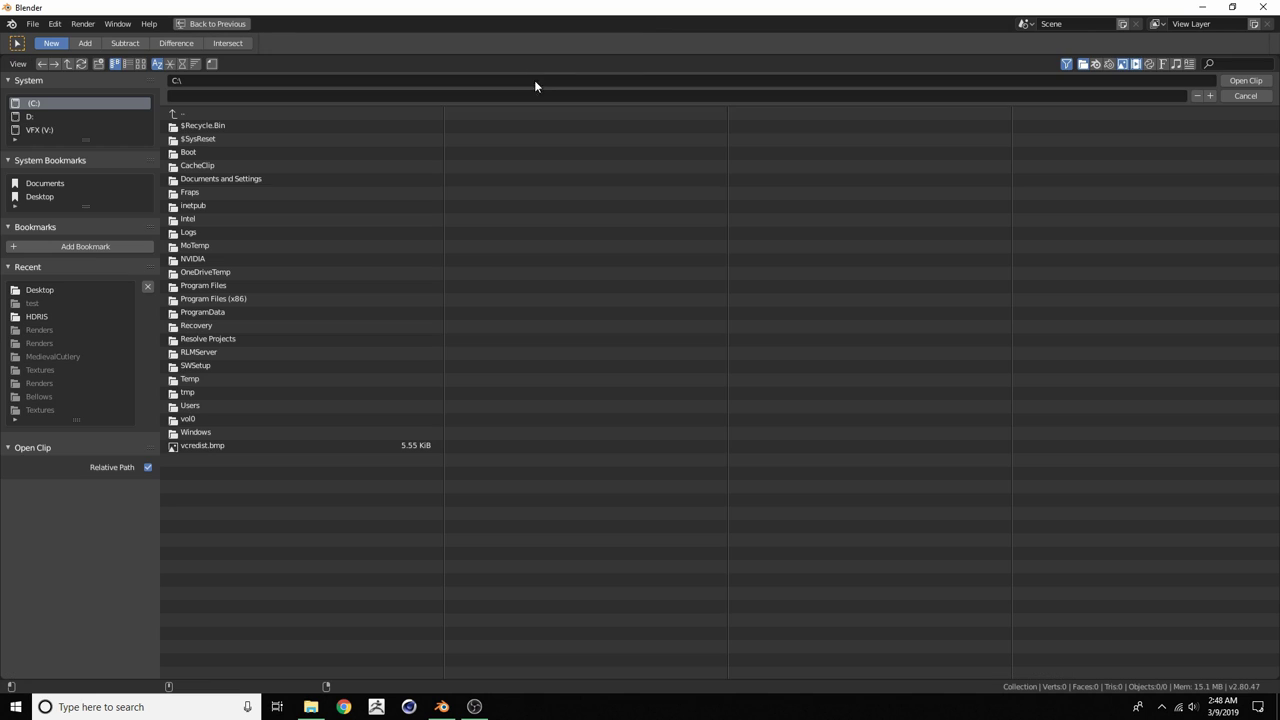
left_click(36, 196)
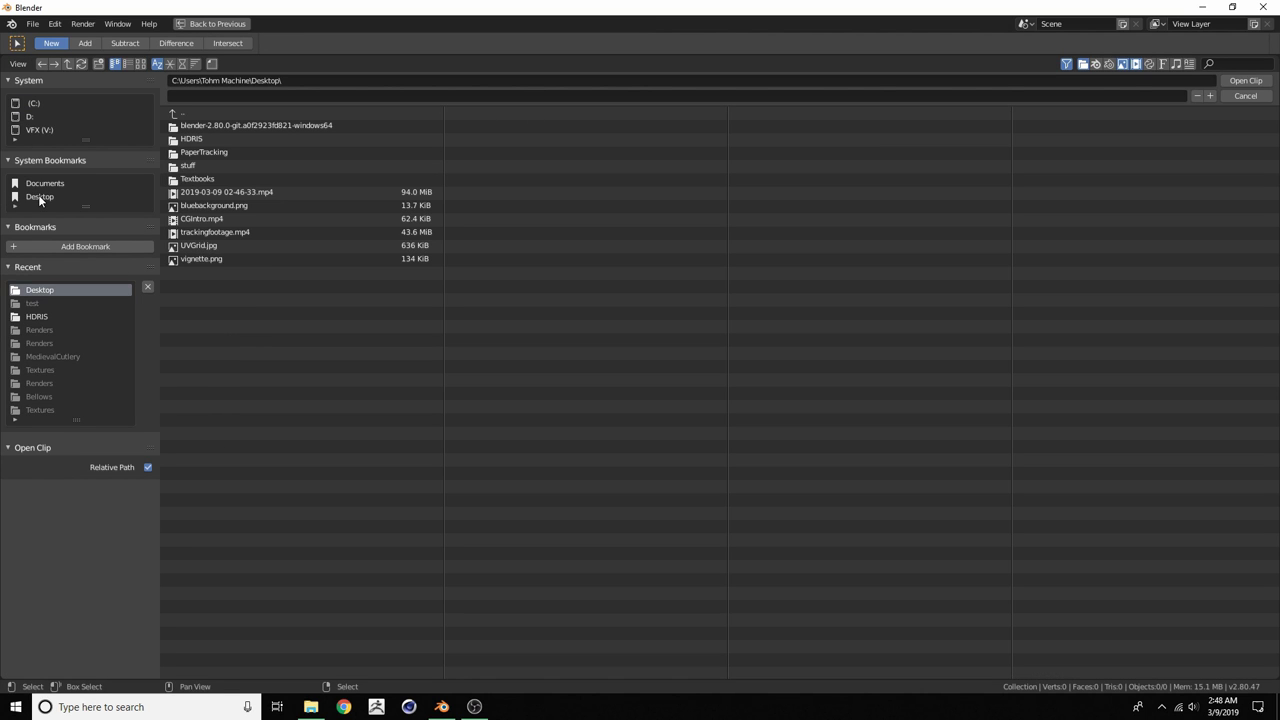
left_click(196, 234)
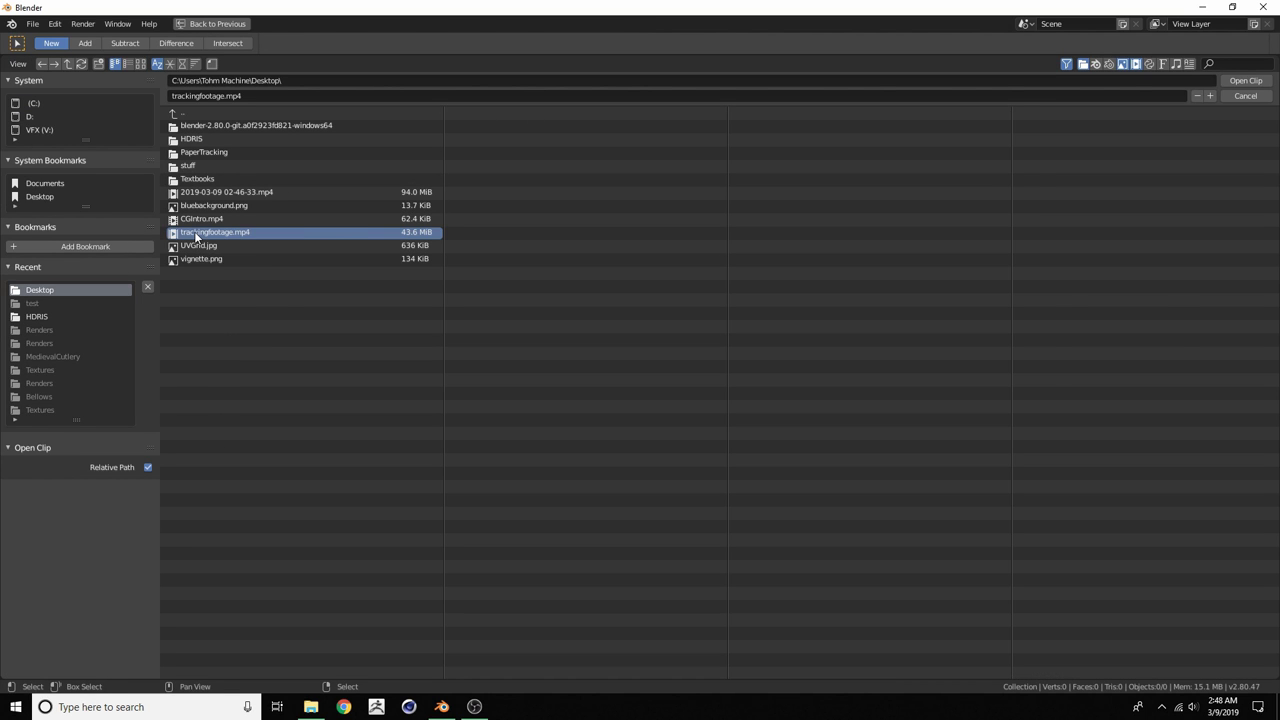
double_click(196, 234)
scroll(540, 340, "down", 6)
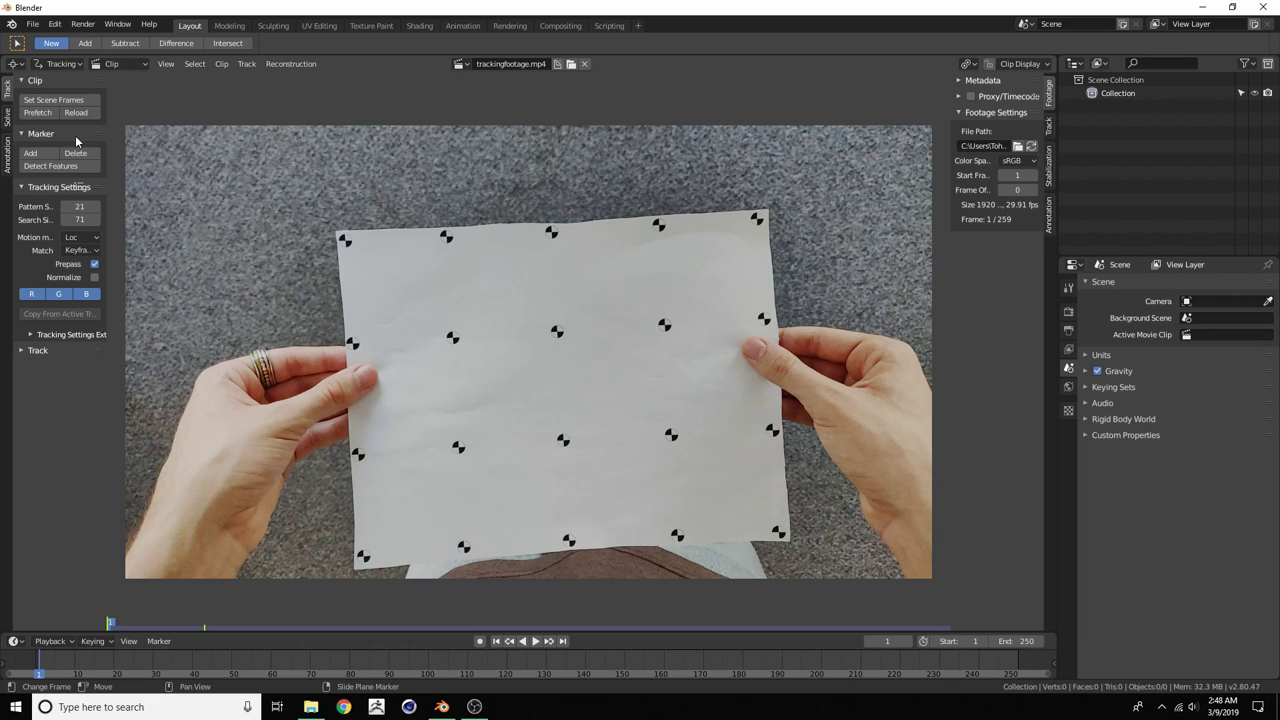
Match the scene frame range to the clip, and try to set a custom frame rate of 29.91 FPS
left_click(48, 101)
left_click(1068, 331)
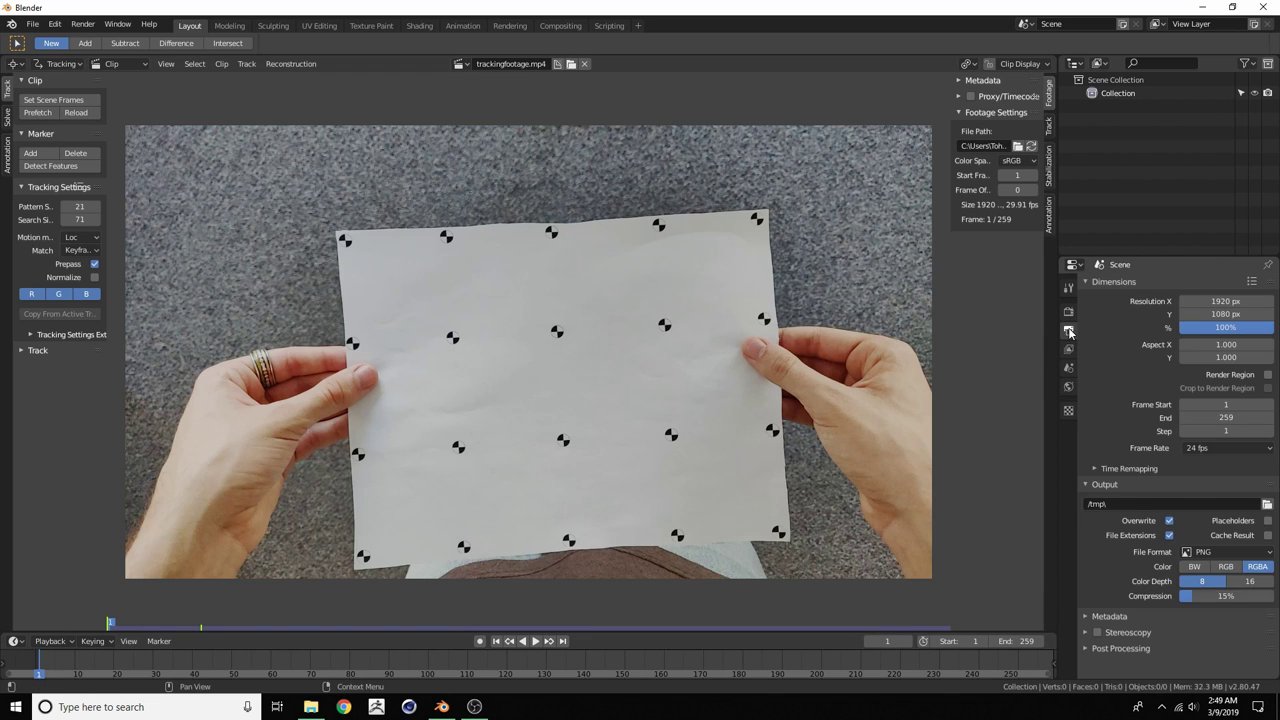
left_click(1201, 452)
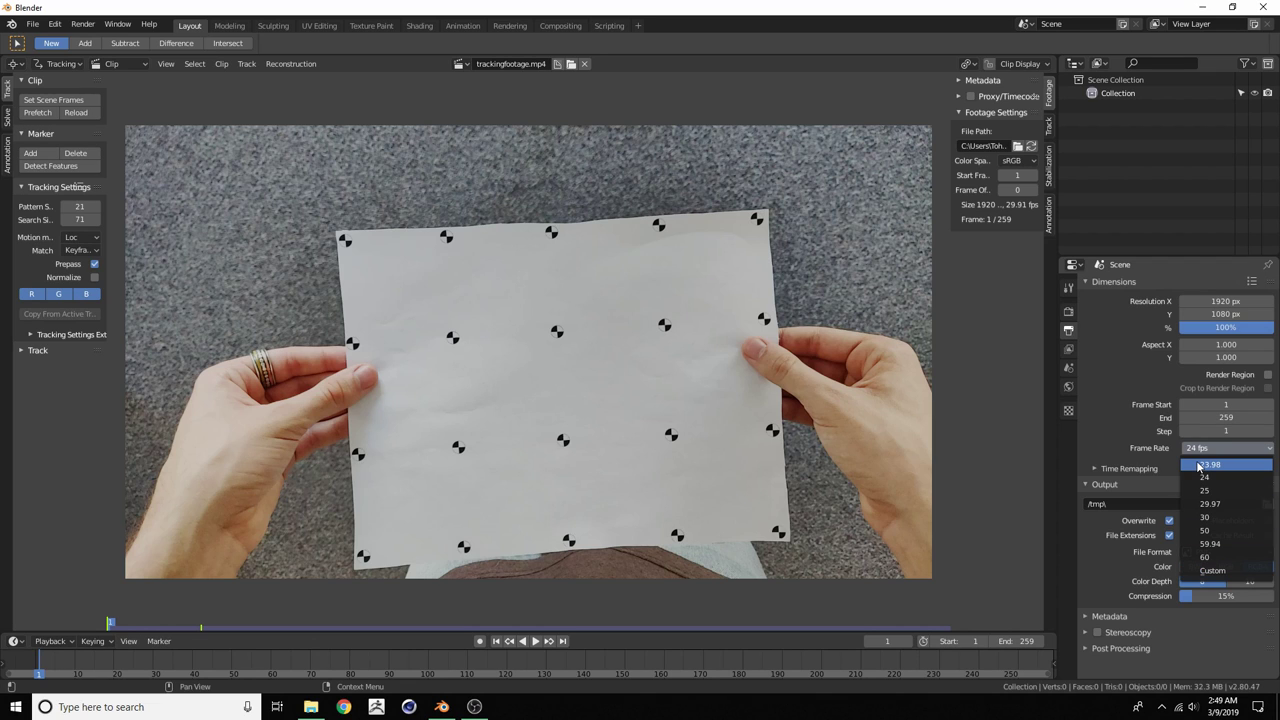
left_click(1212, 570)
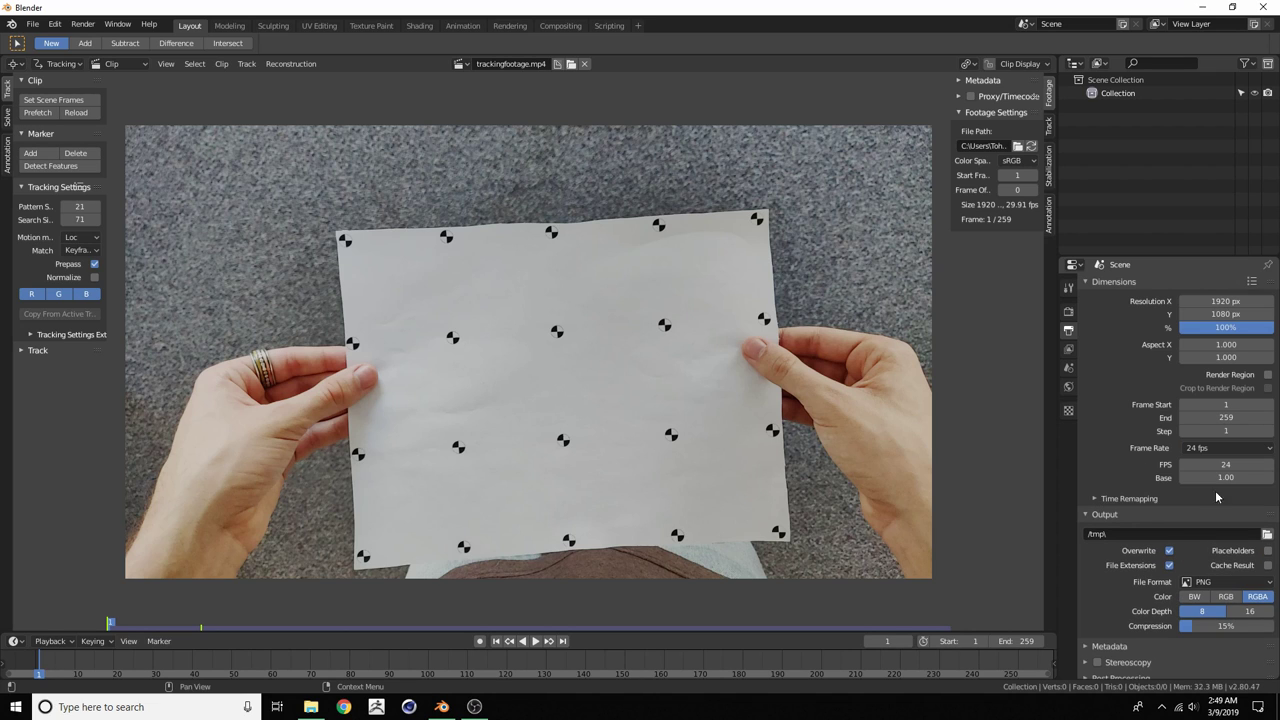
left_click(1213, 463)
type("29.91")
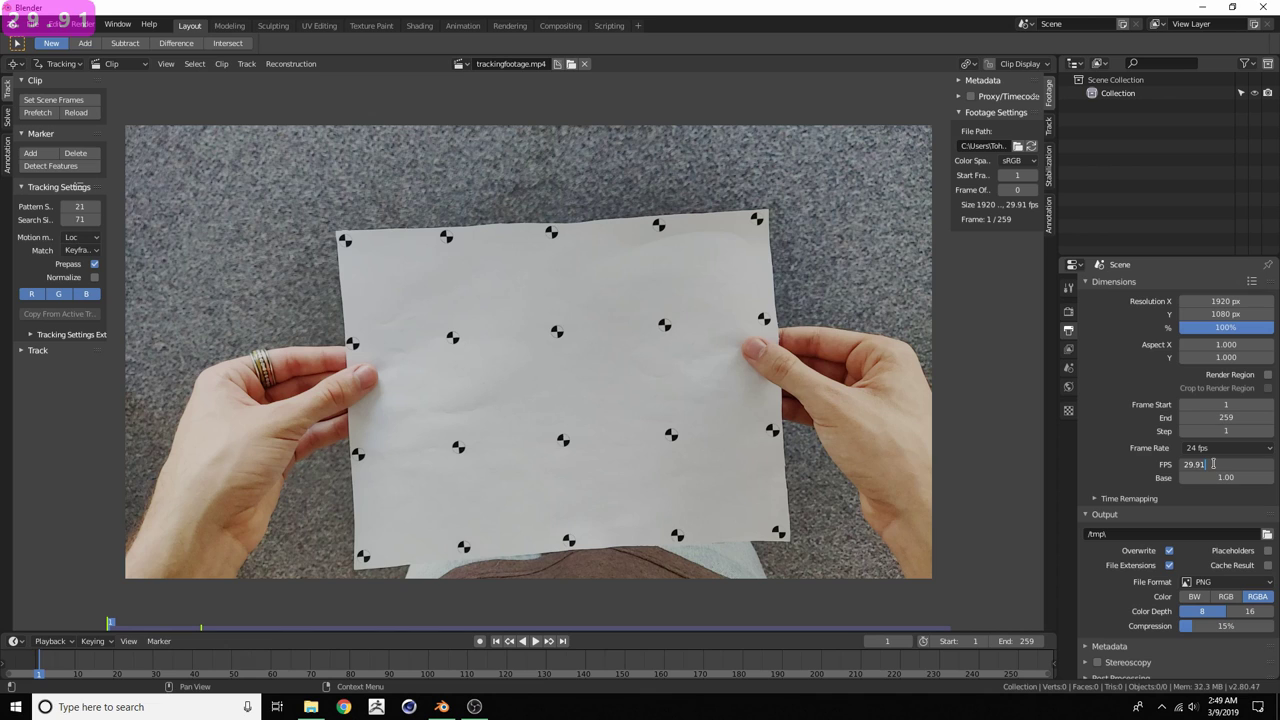
key("Return")
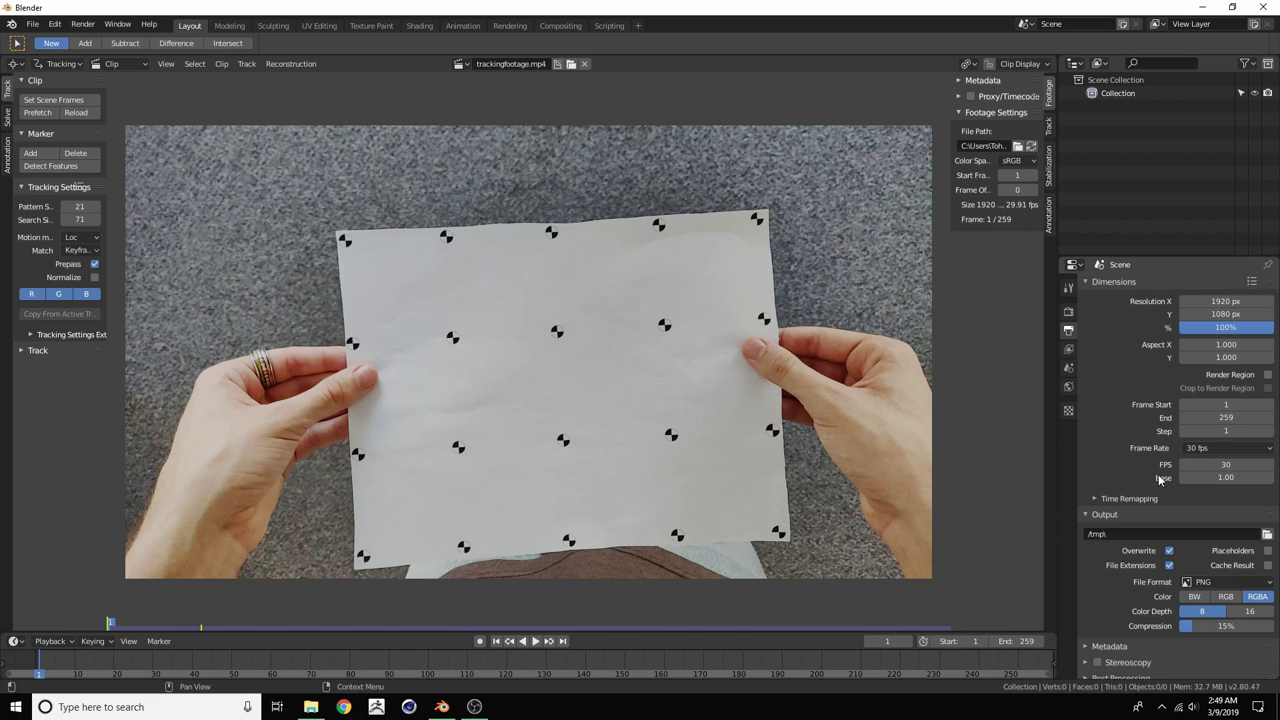
Set the custom frame rate's FPS to 2991 and its base to 100
left_click(1216, 464)
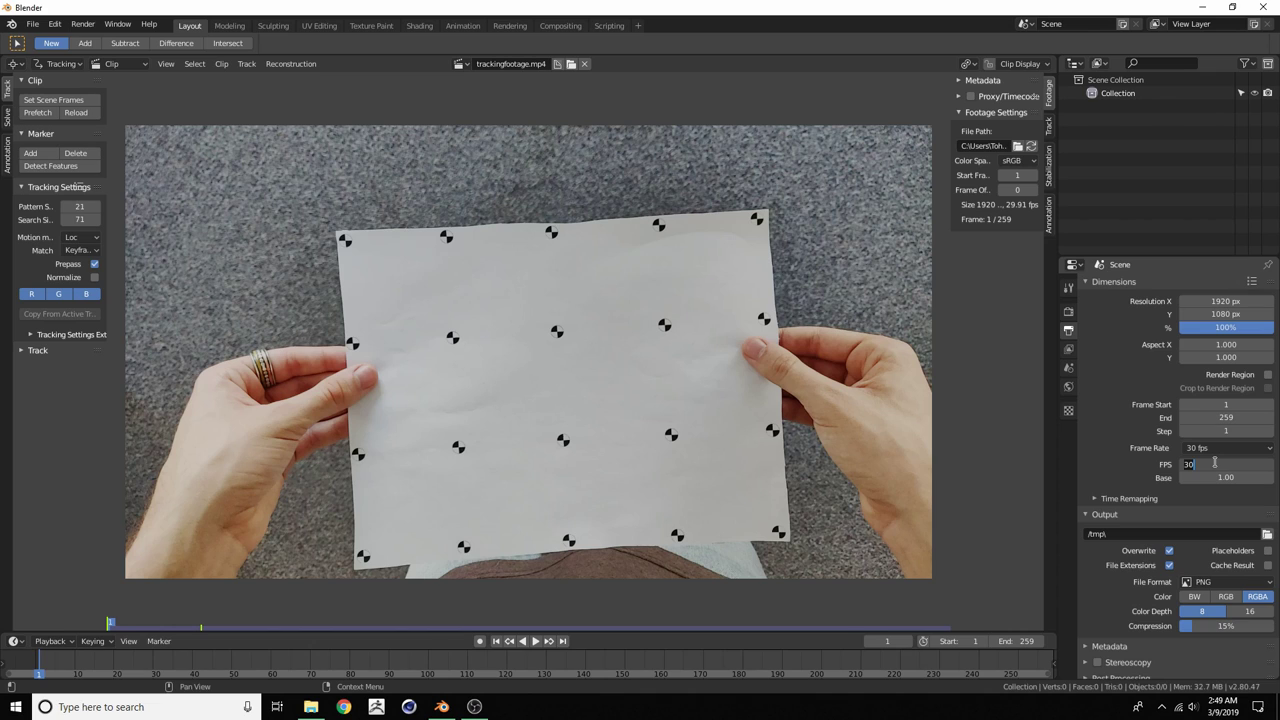
type("29.91")
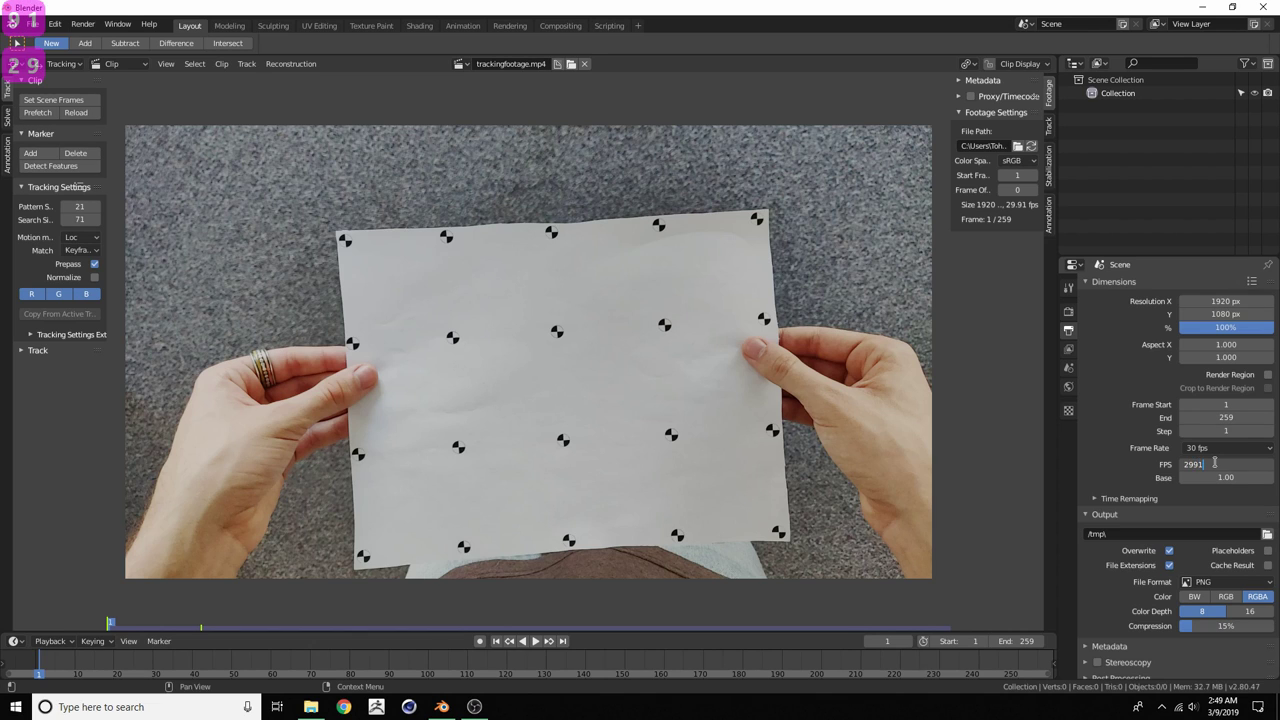
key("Return")
left_click(1216, 477)
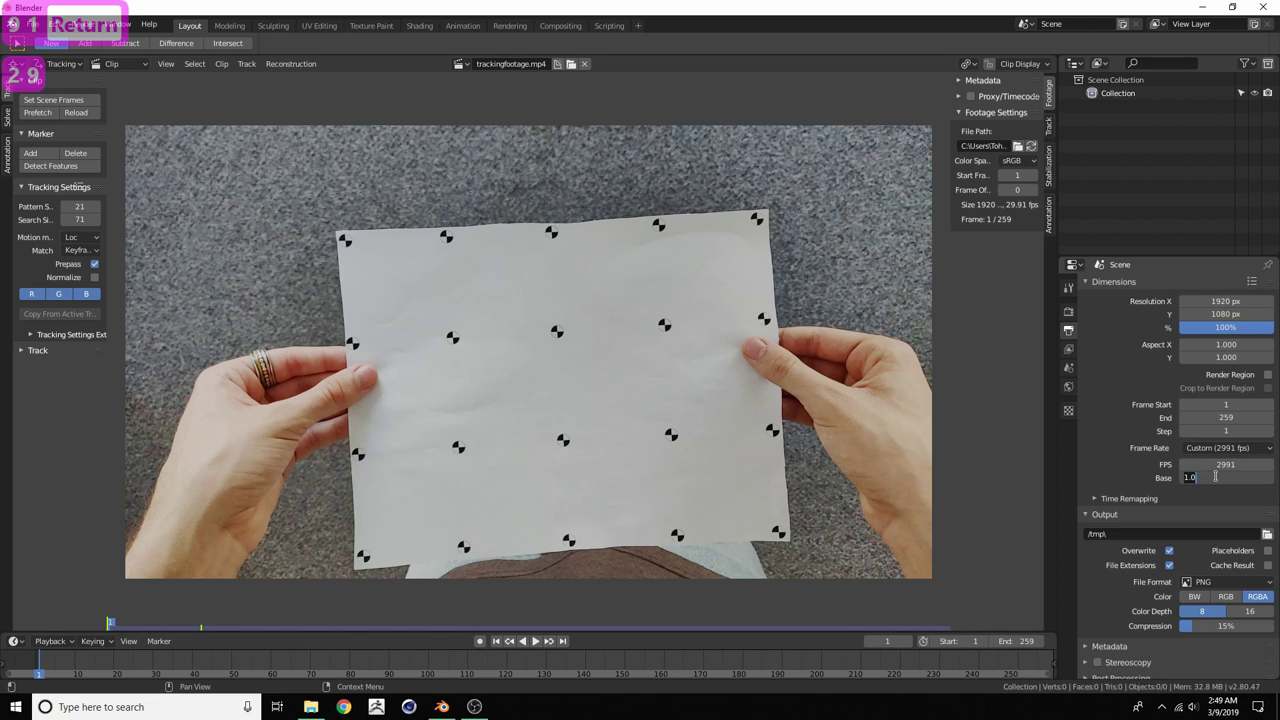
type("00")
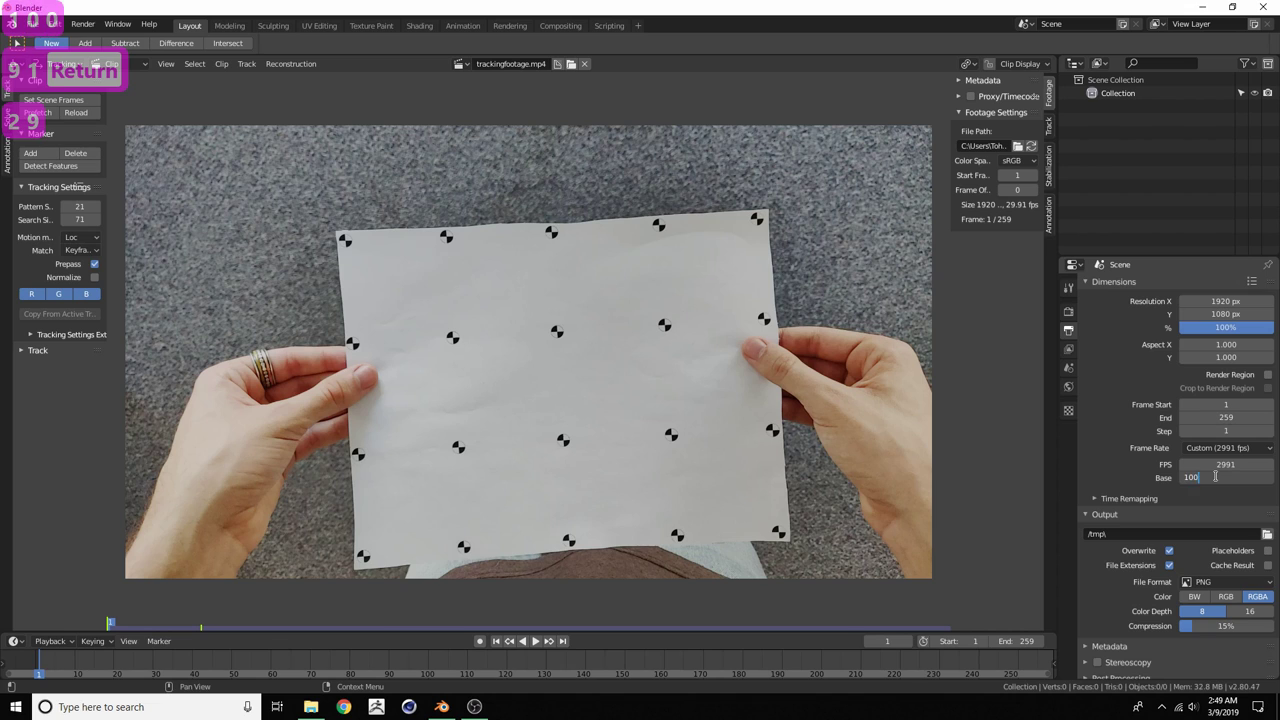
key("Return")
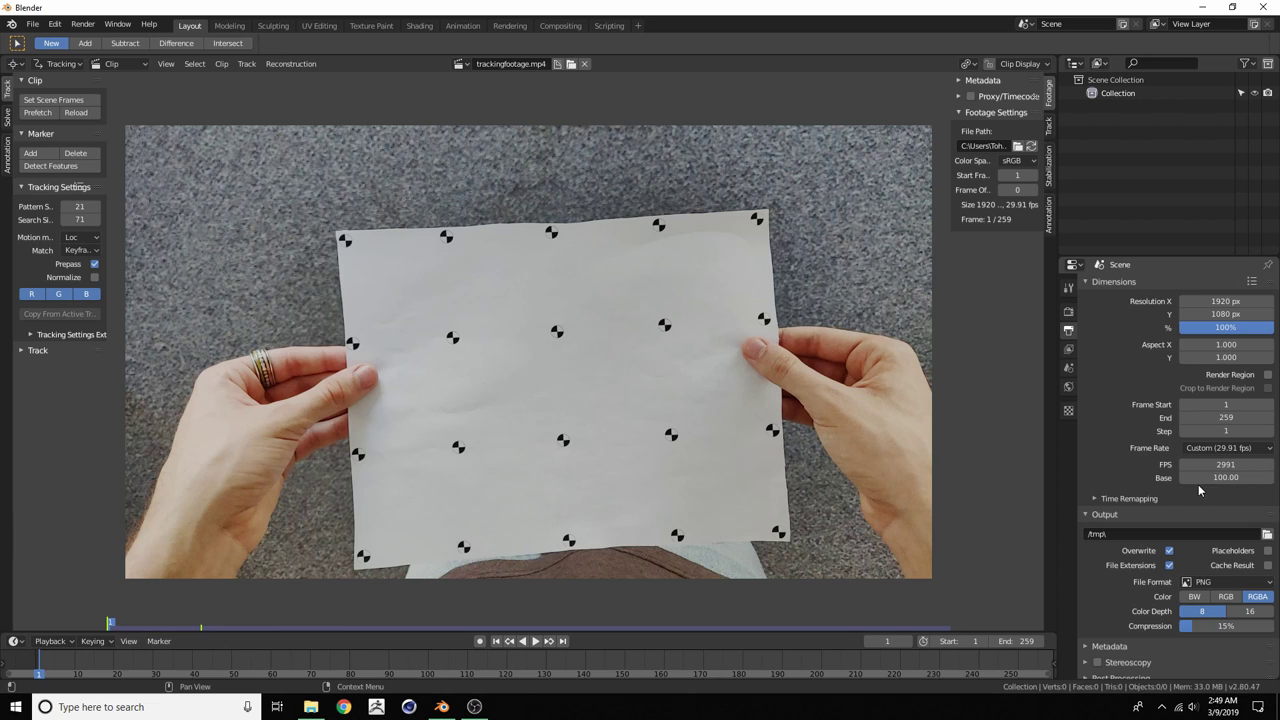
left_click(1220, 449)
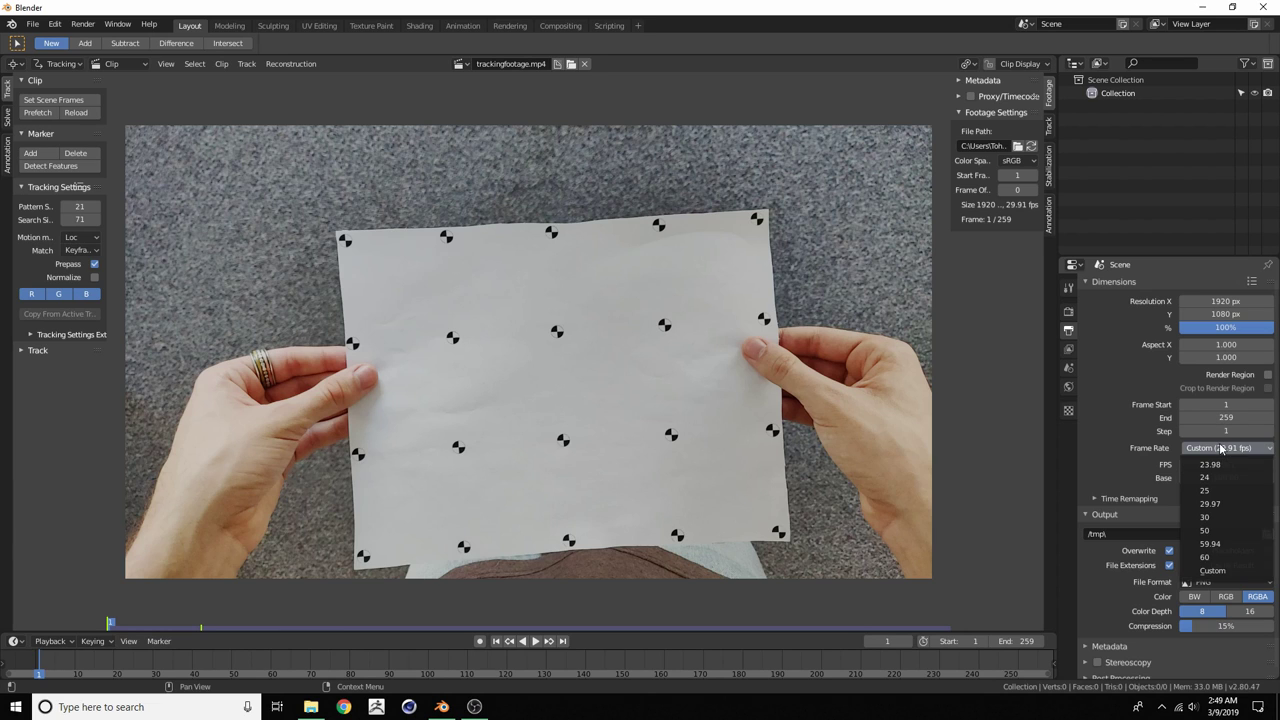
left_click(1220, 449)
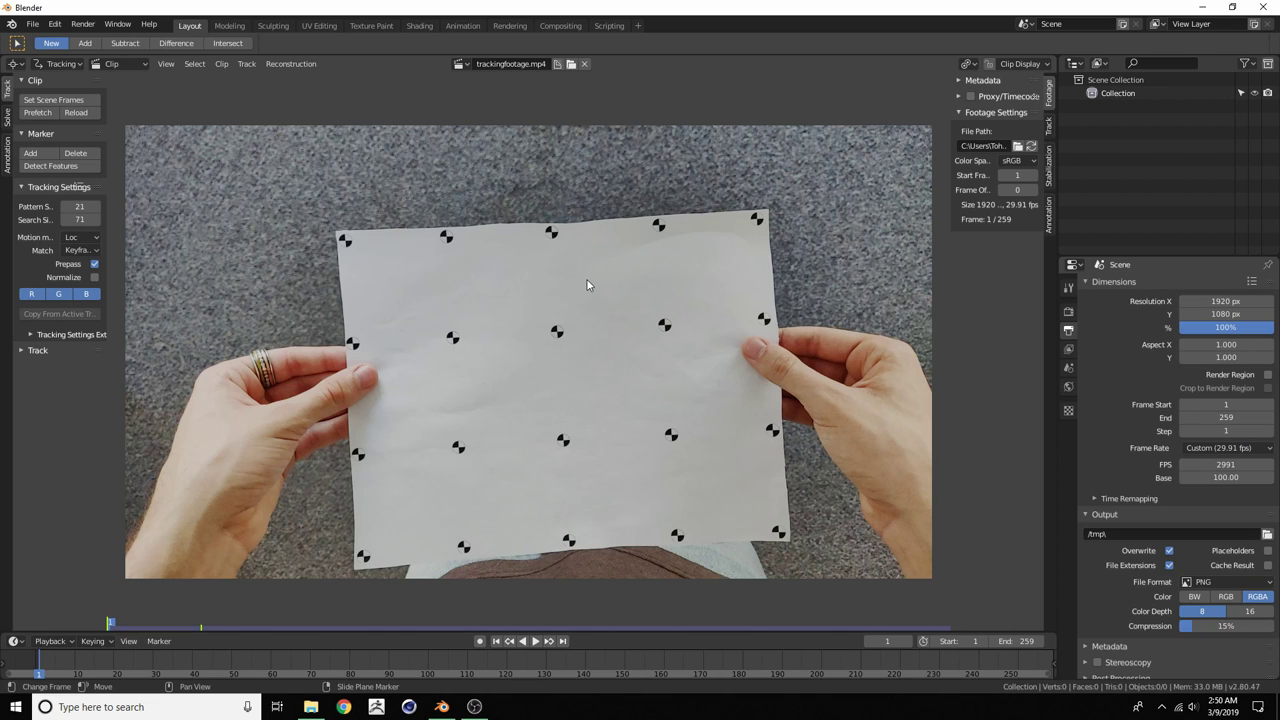
Enable nodes in the Compositing workspace and delete the Render Layers node
left_click(558, 26)
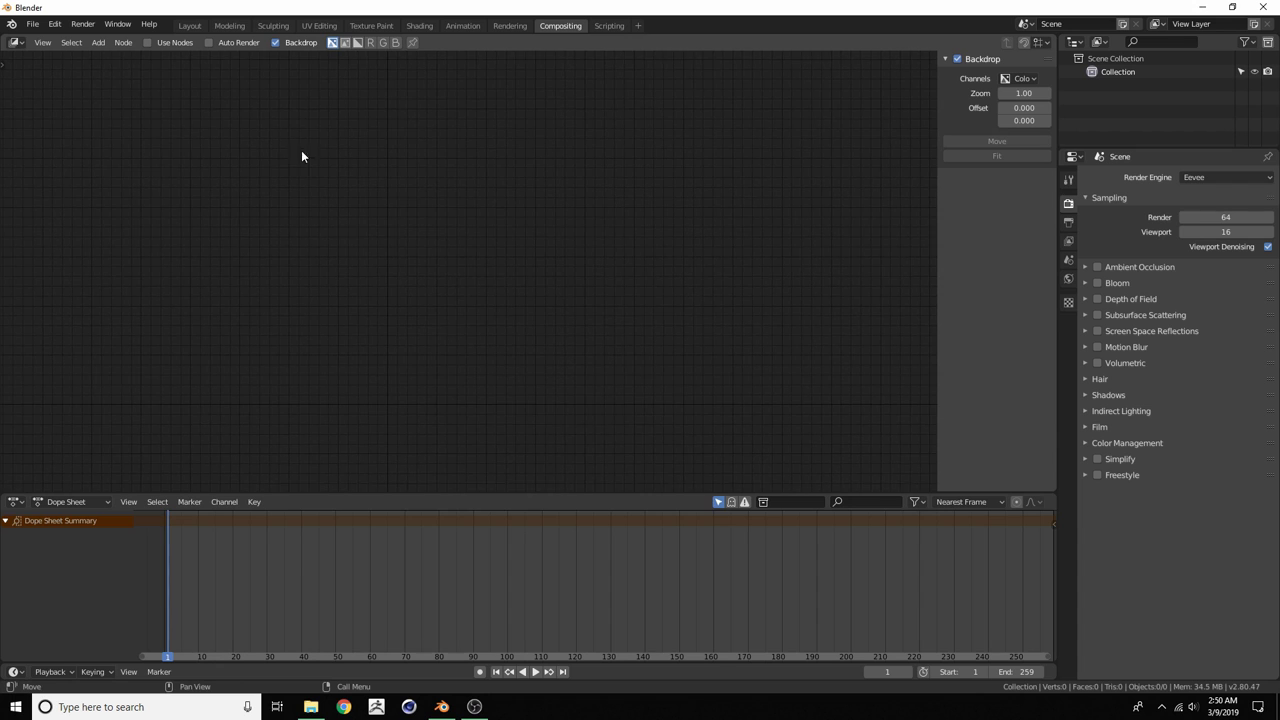
left_click(147, 43)
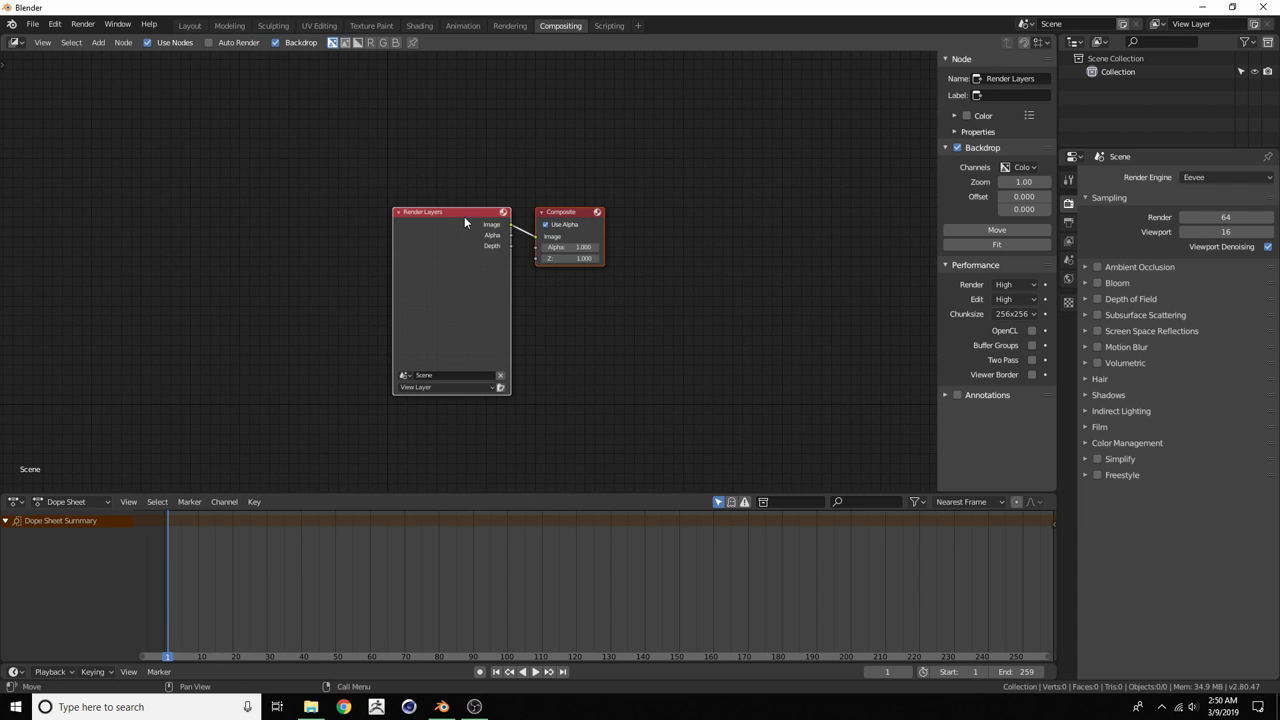
left_click_drag(464, 217, 288, 158)
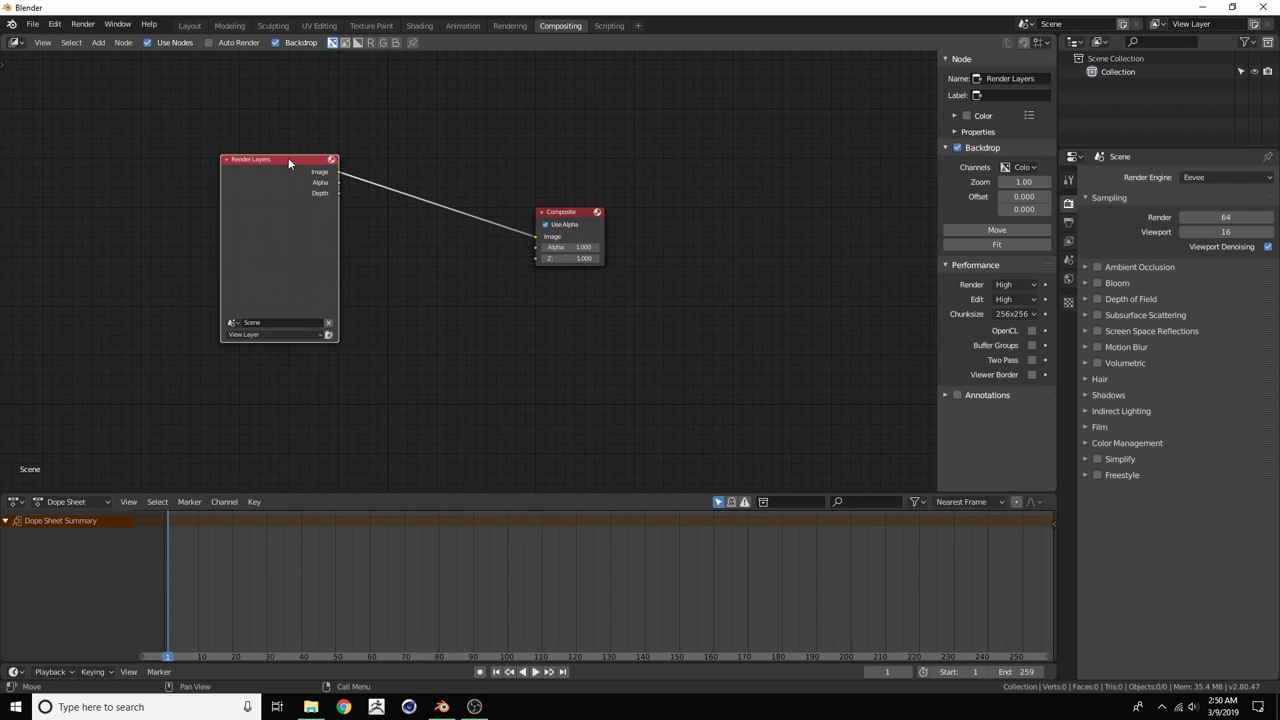
key("x")
Add a Movie Clip input node using trackingfootage.mp4 and connect its Image output to the Composite node's Image input
key("shift+a")
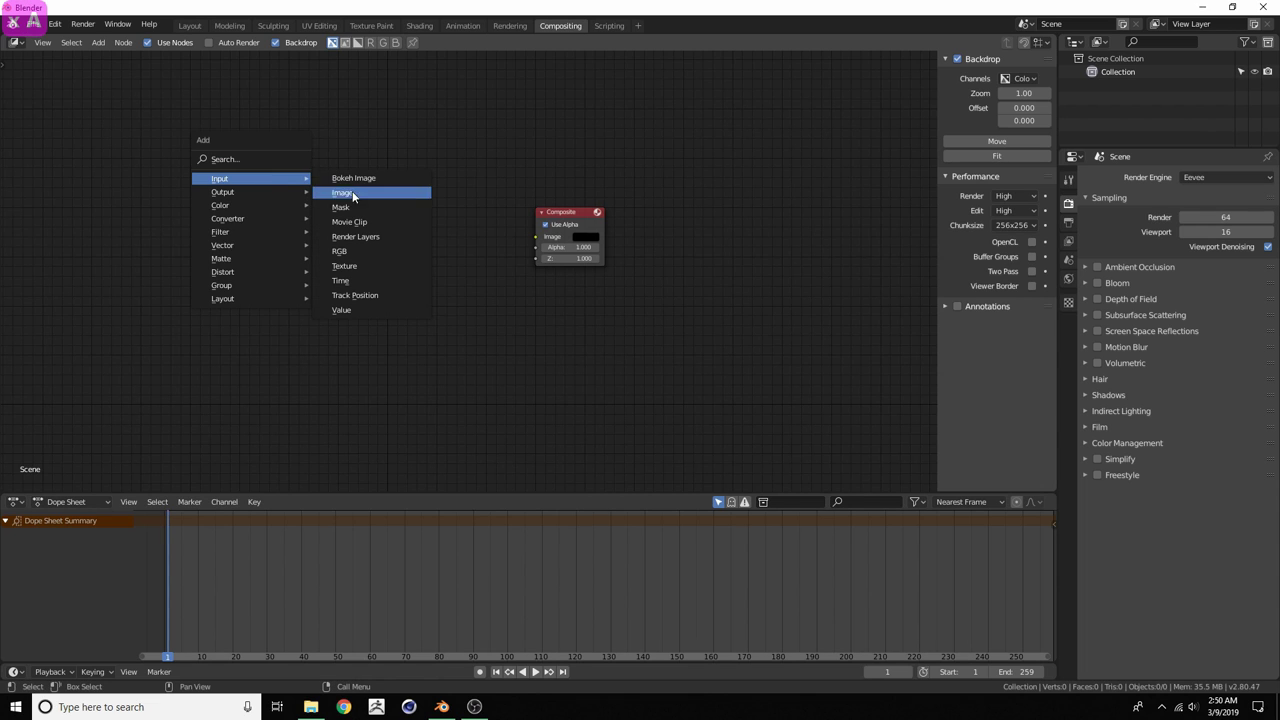
left_click(362, 222)
left_click(254, 177)
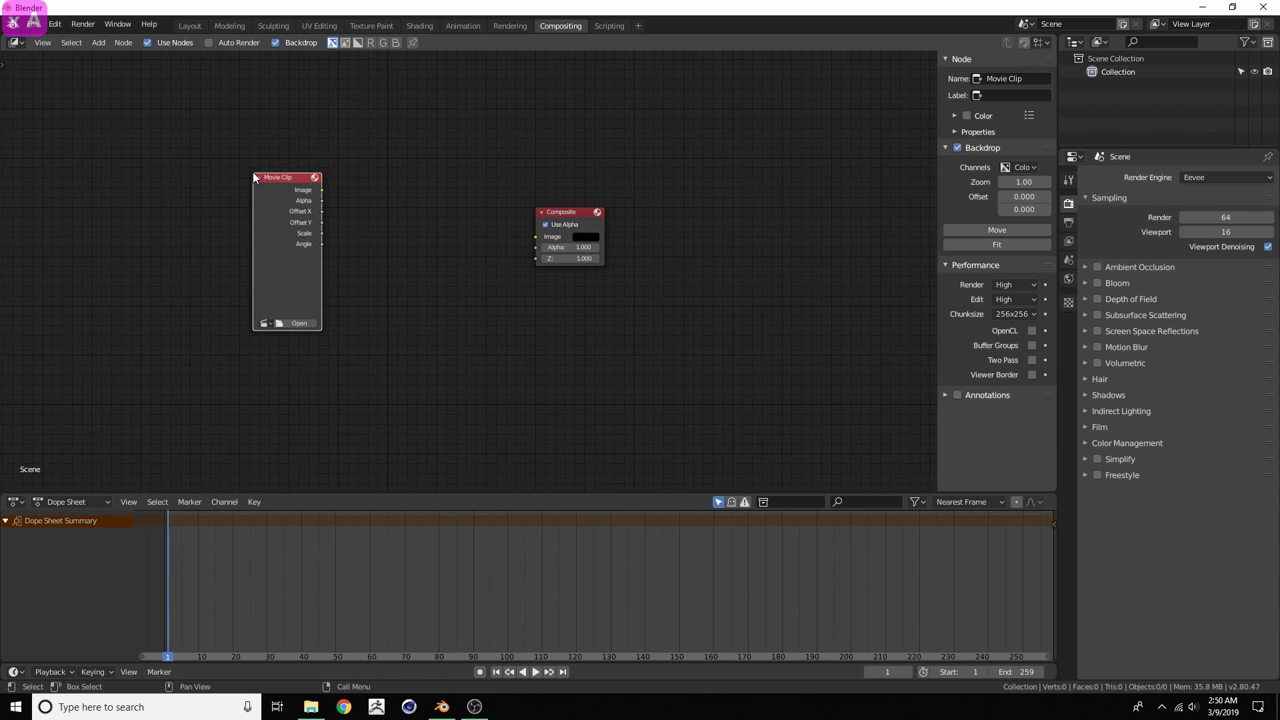
left_click(263, 322)
left_click(269, 341)
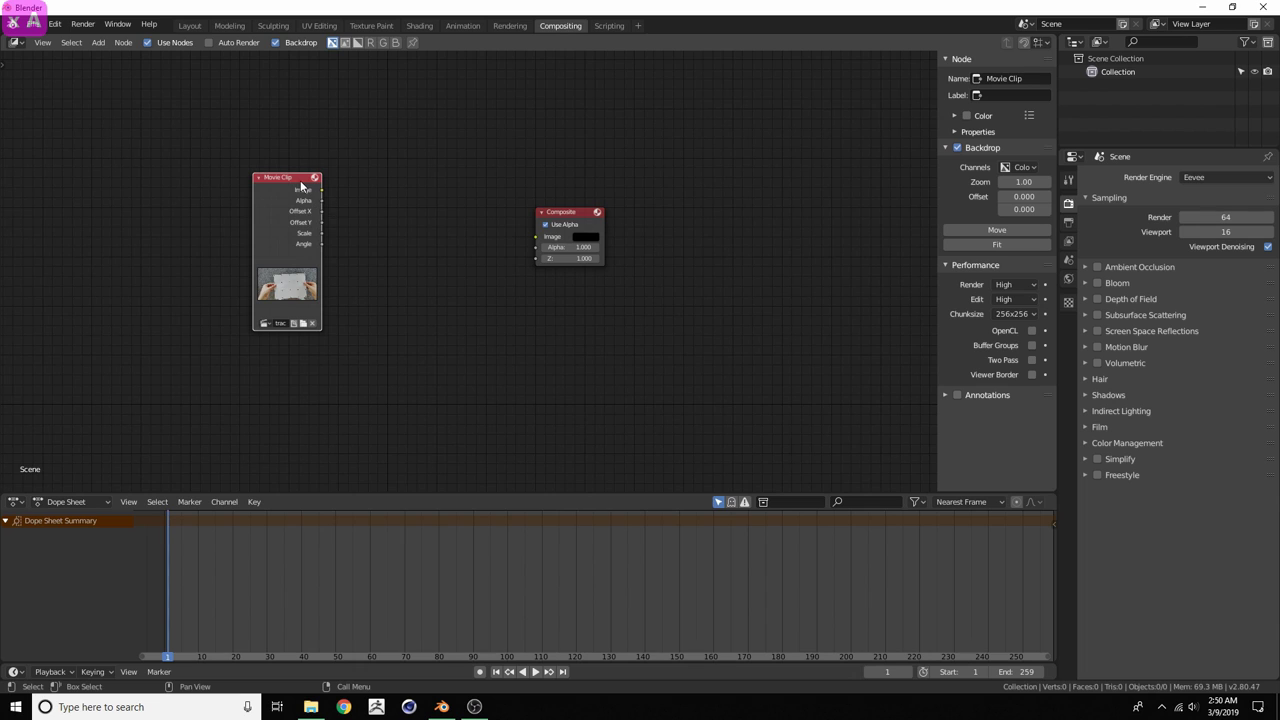
left_click_drag(300, 180, 565, 219)
scroll(386, 293, "up", 1)
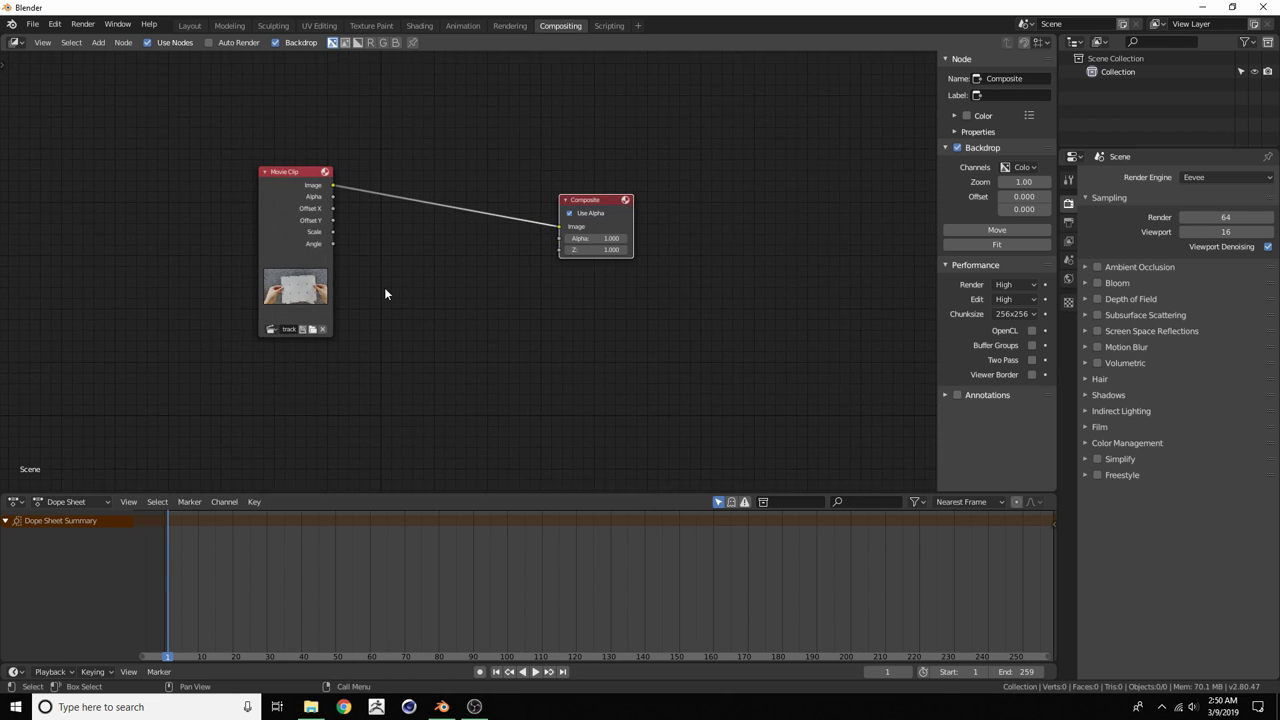
scroll(385, 289, "up", 2)
middle_click_drag(371, 260, 371, 284)
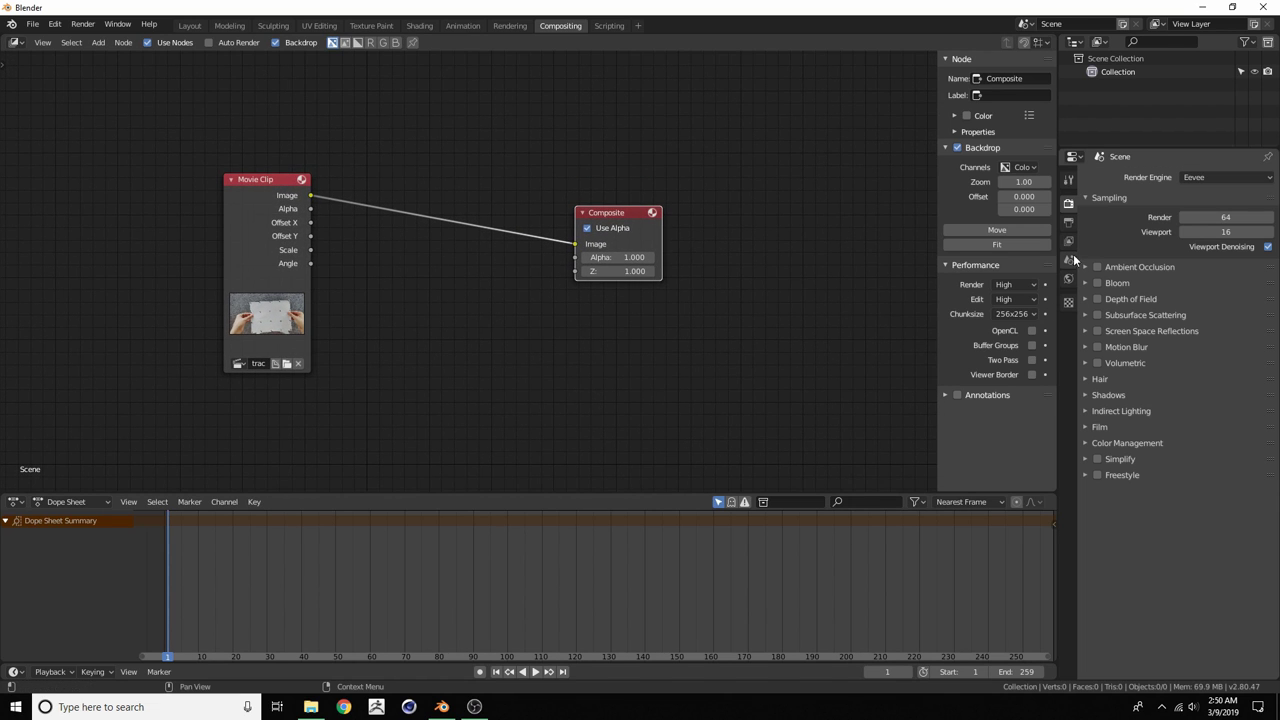
Set the render output file format to JPEG with 100% quality
left_click(1068, 223)
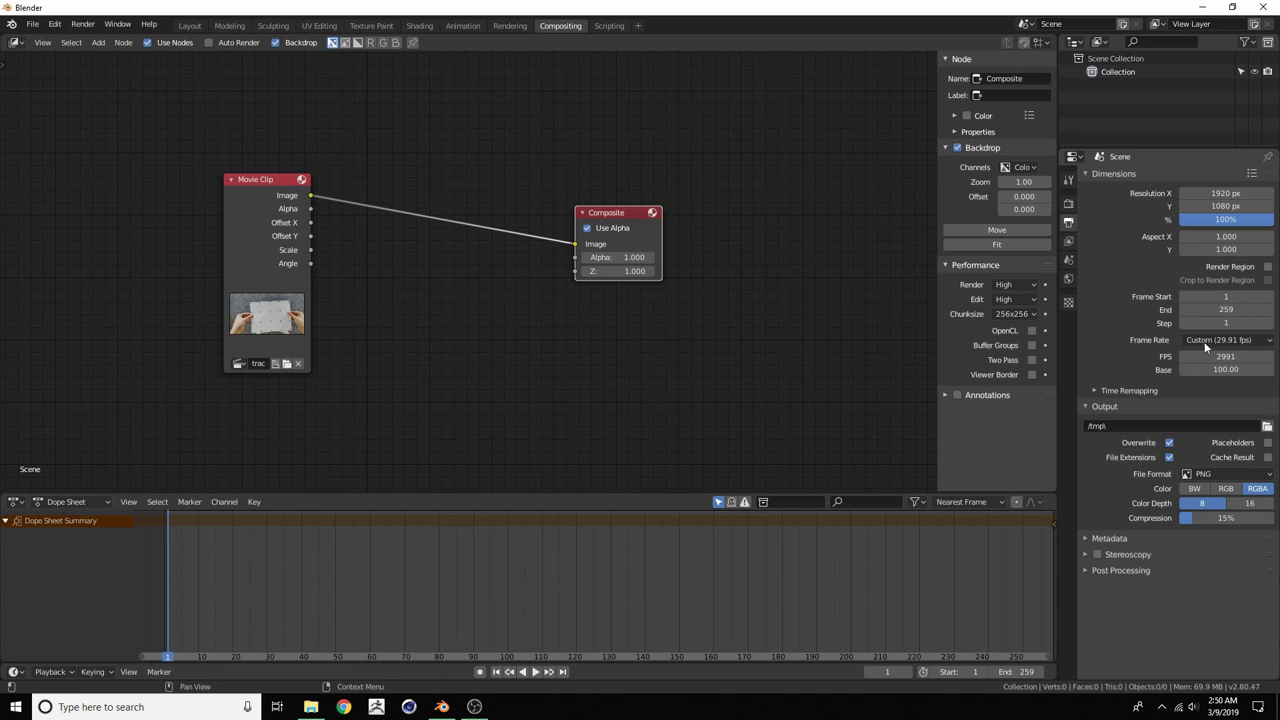
left_click(1203, 476)
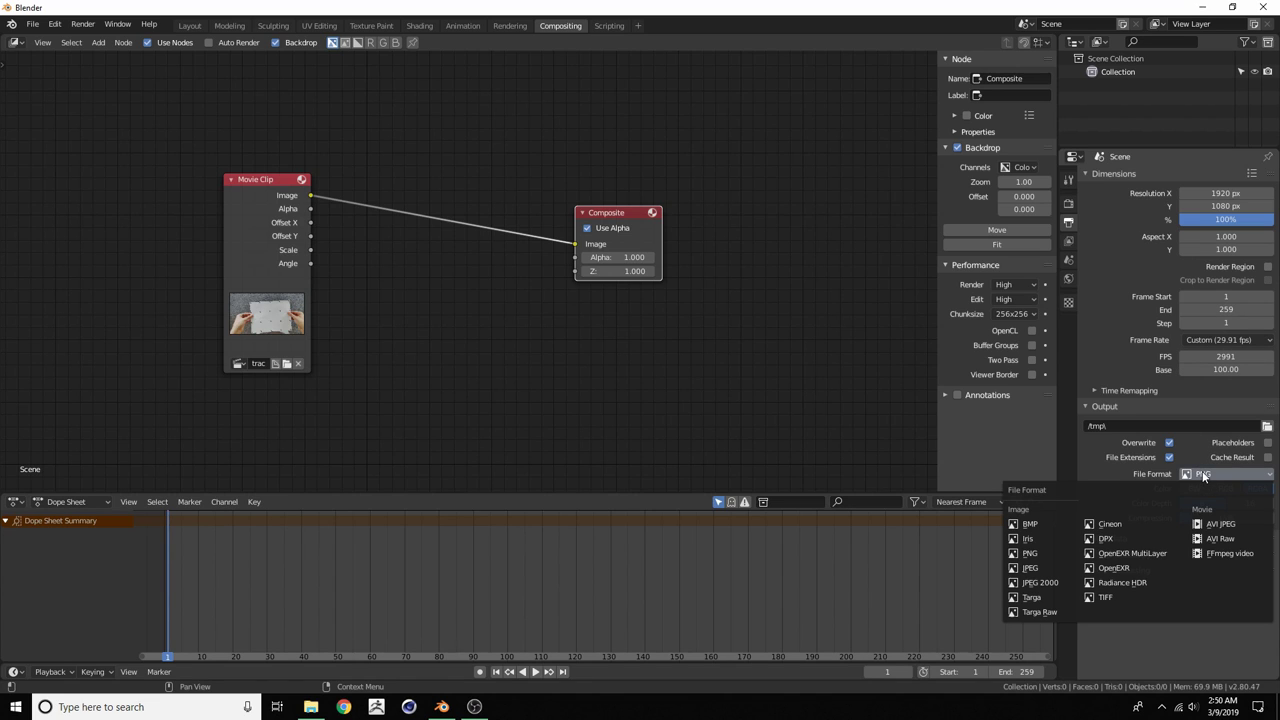
left_click(1028, 568)
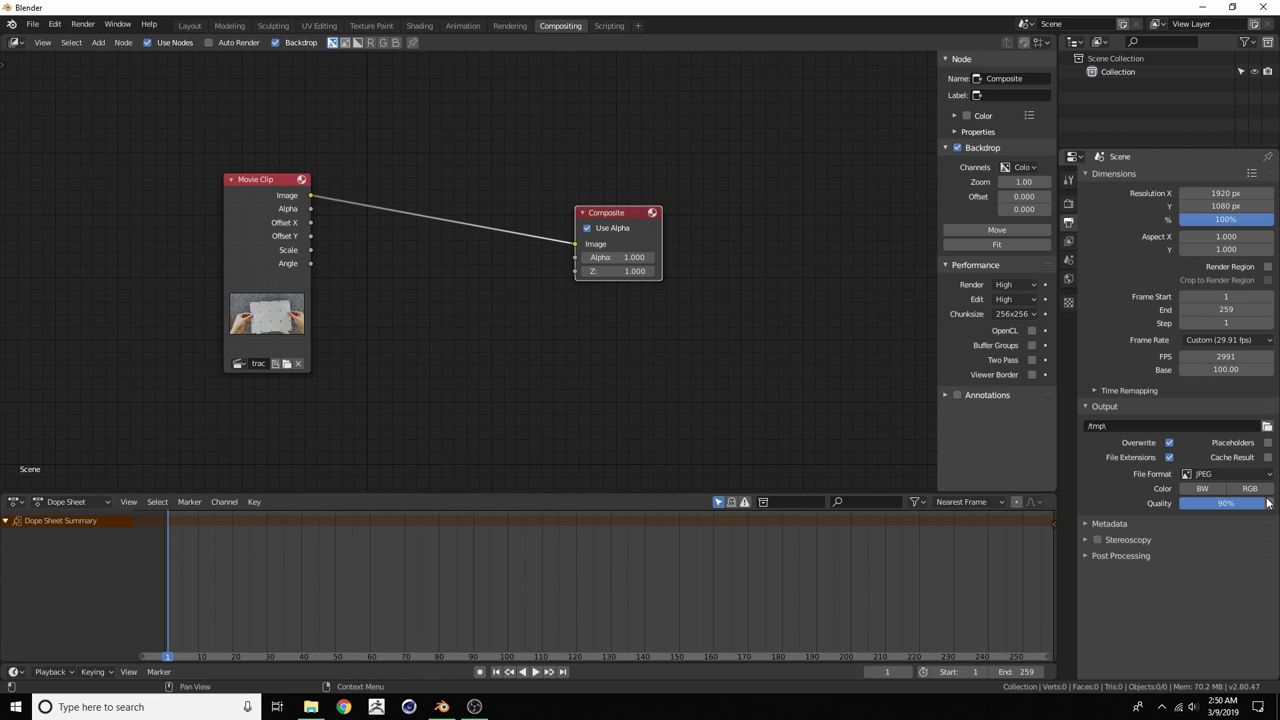
left_click_drag(1262, 511, 1268, 511)
Set the render output path to the Sequence folder inside PaperTracking on the desktop, with sequence_ as the file name
left_click(1267, 428)
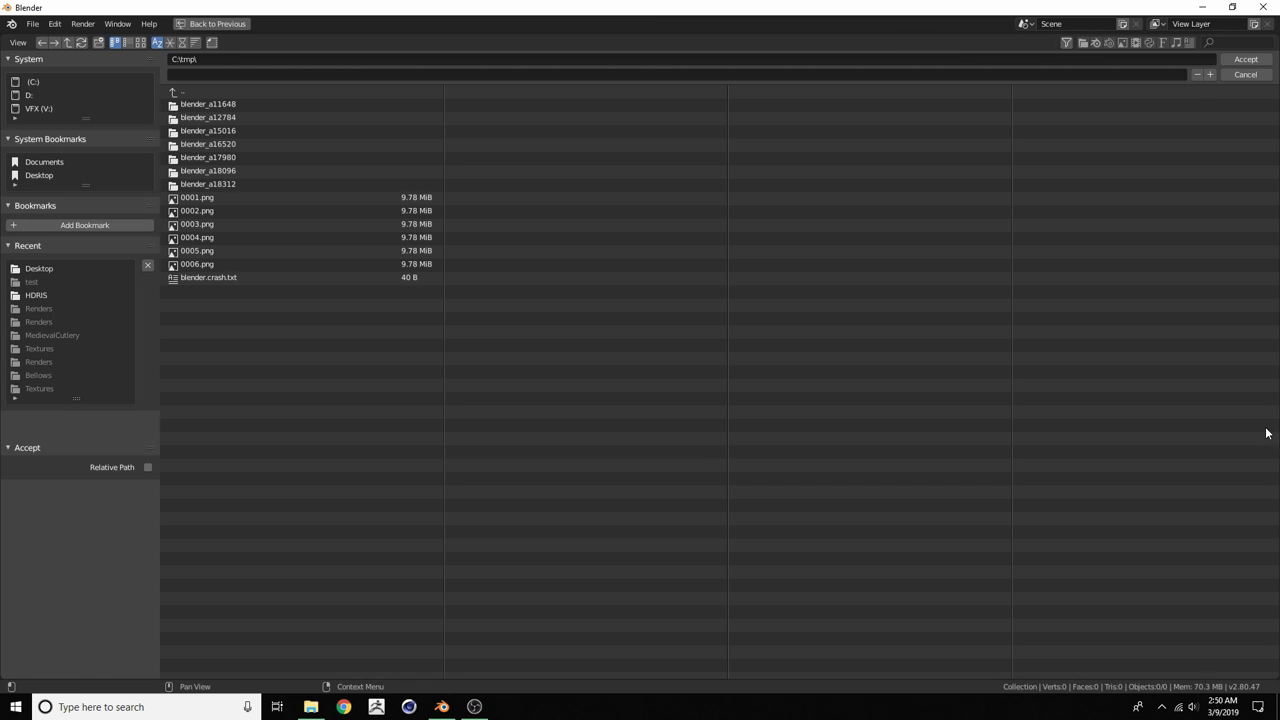
left_click(37, 268)
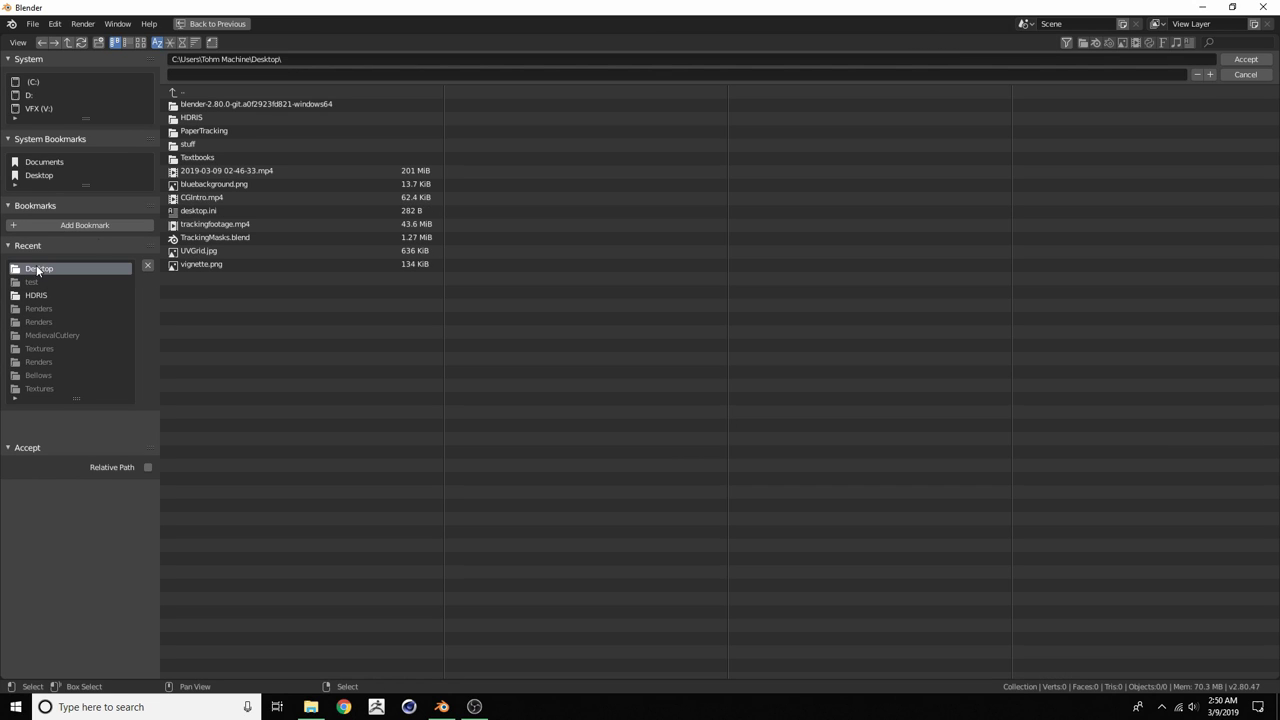
double_click(199, 131)
double_click(191, 104)
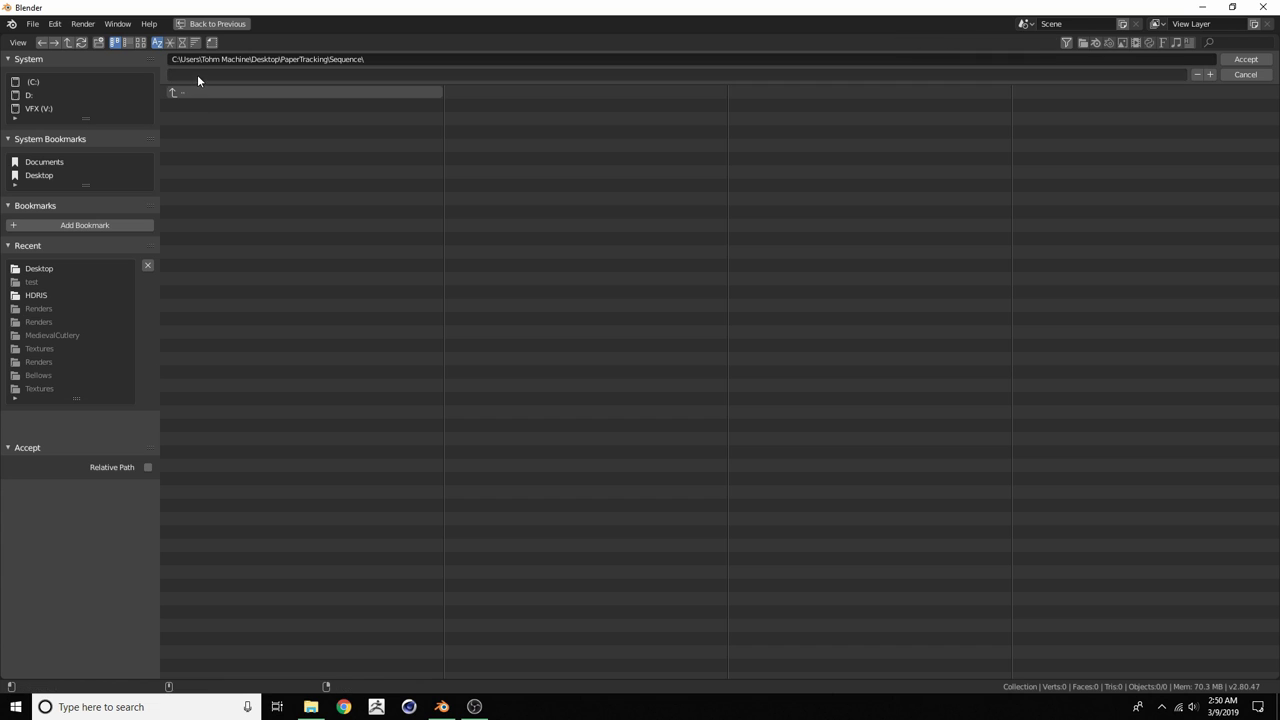
left_click(196, 75)
type("sequence")
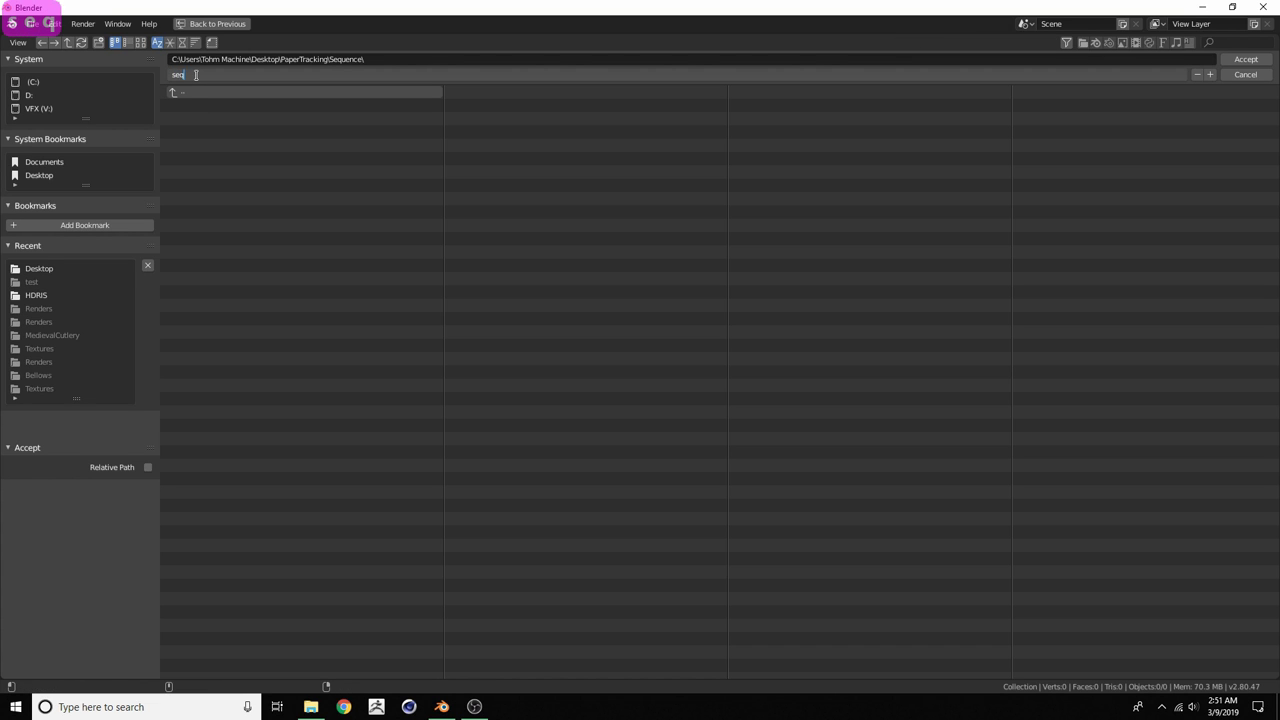
key("Return")
key("Return")
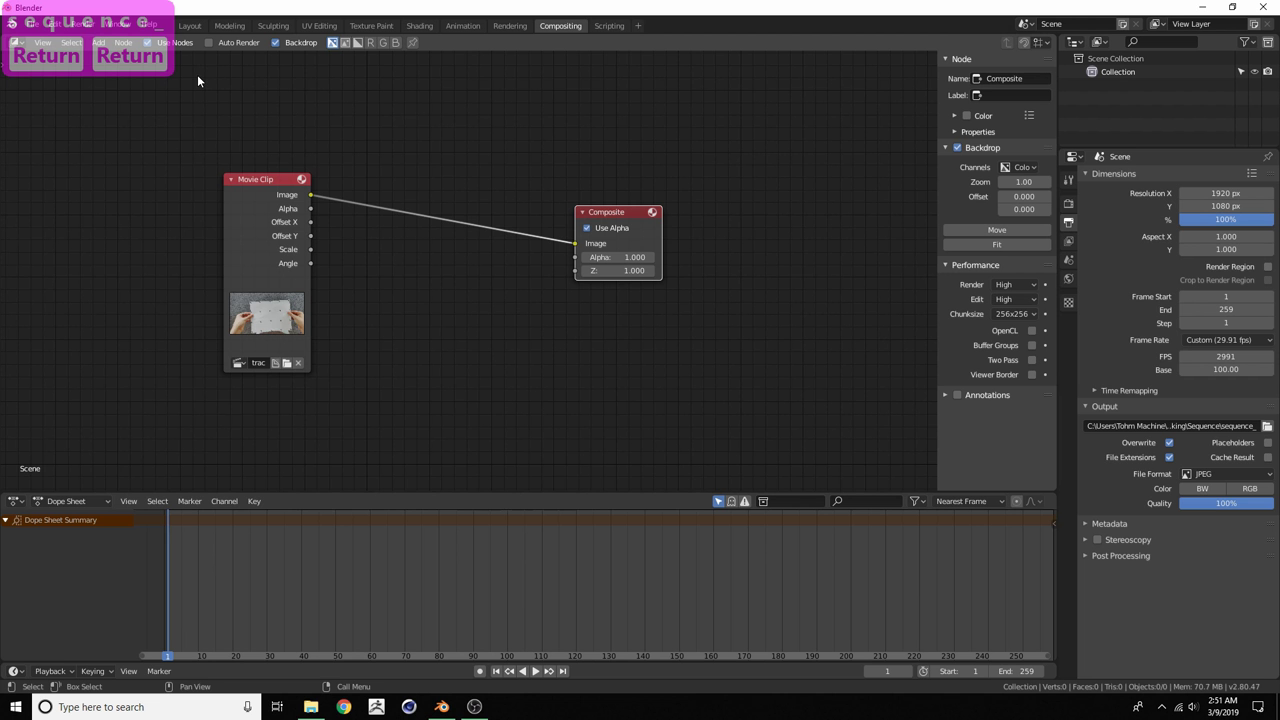
middle_click_drag(456, 157, 397, 157)
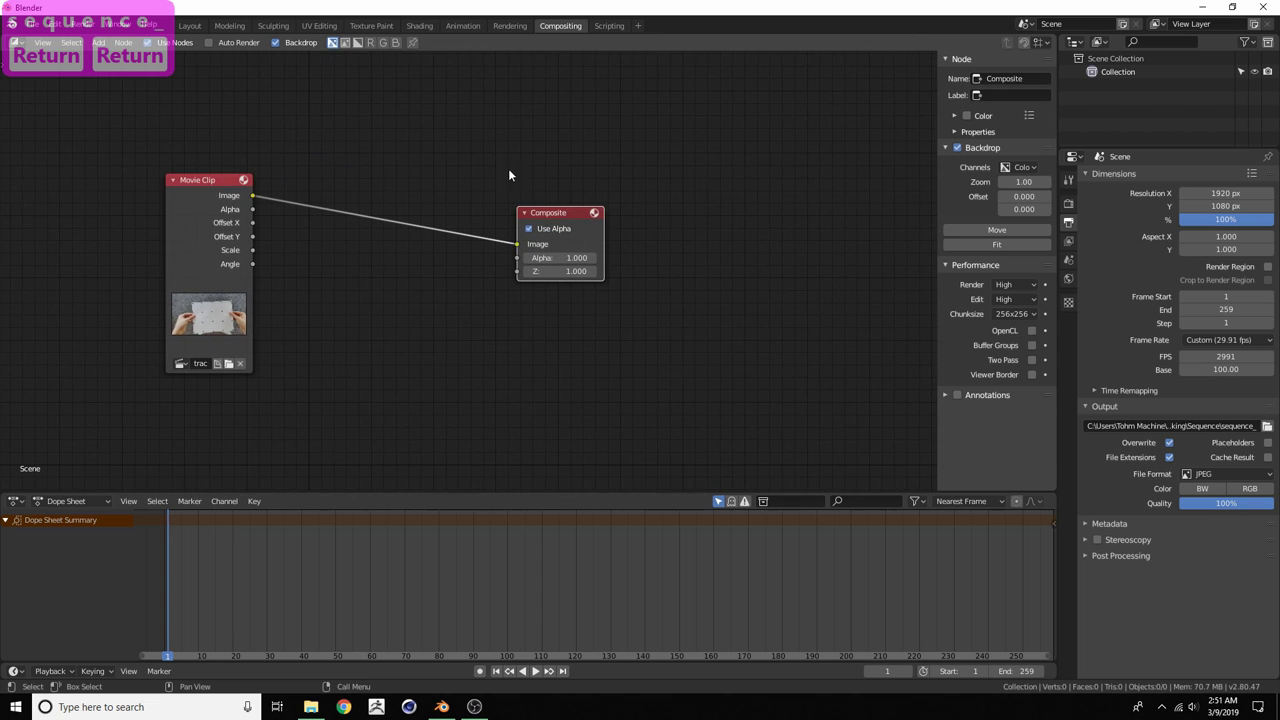
left_click(1225, 340)
left_click(1225, 342)
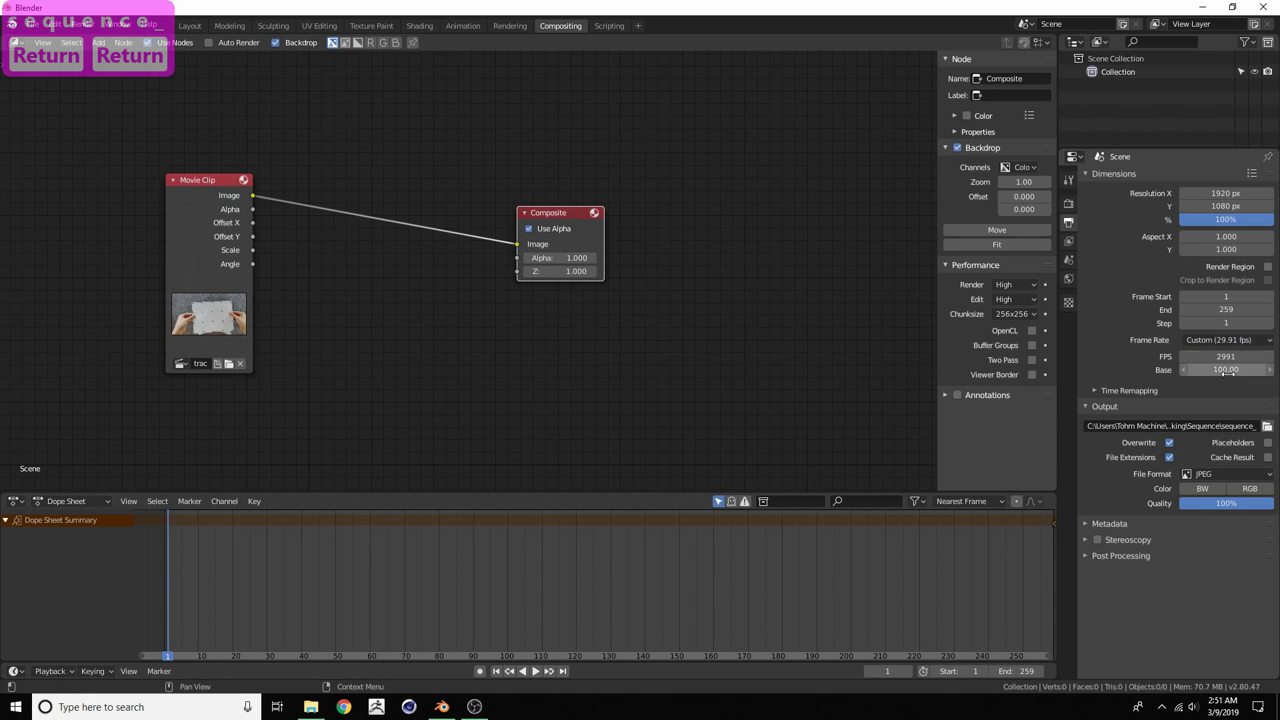
Render the full animation of the composited movie clip to the output folder
scroll(369, 297, "down", 3)
middle_click_drag(450, 301, 522, 281)
scroll(440, 297, "up", 3)
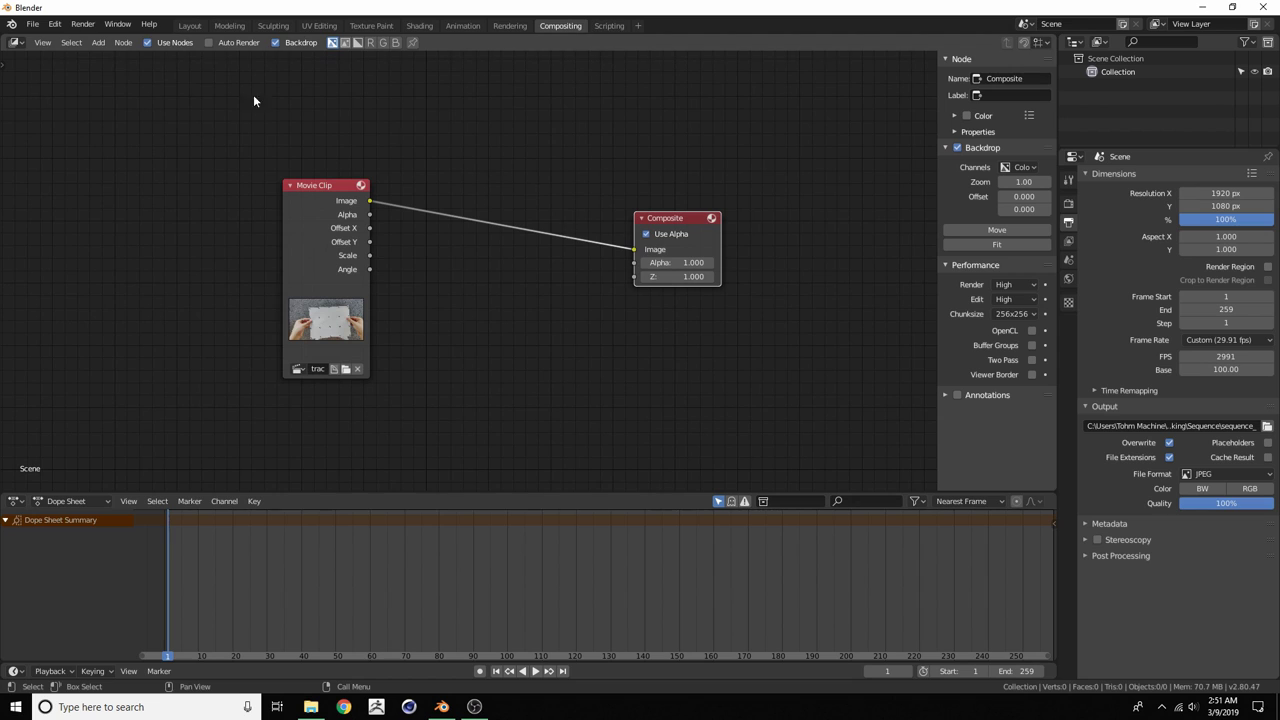
left_click(80, 24)
key("ctrl+F12")
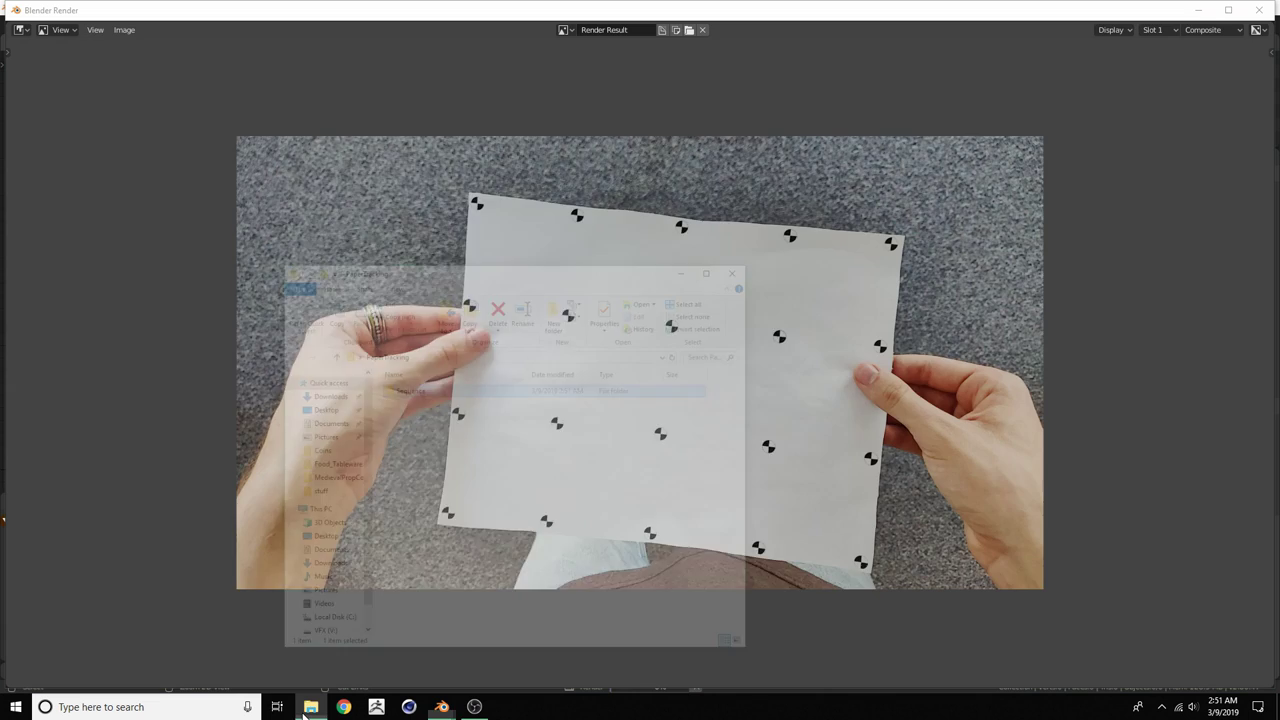
Switch to File Explorer, open the Sequence subfolder of PaperTracking and examine the rendered JPEG frames
left_click(311, 707)
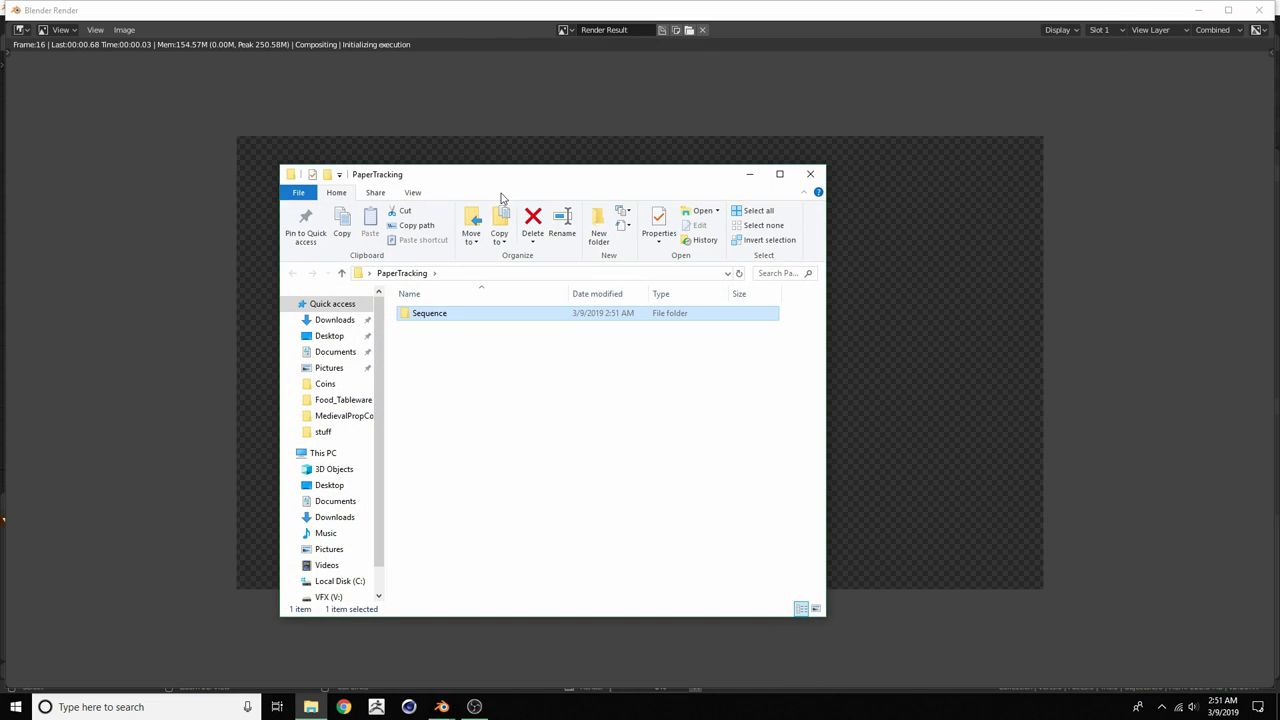
left_click_drag(543, 175, 896, 177)
double_click(780, 316)
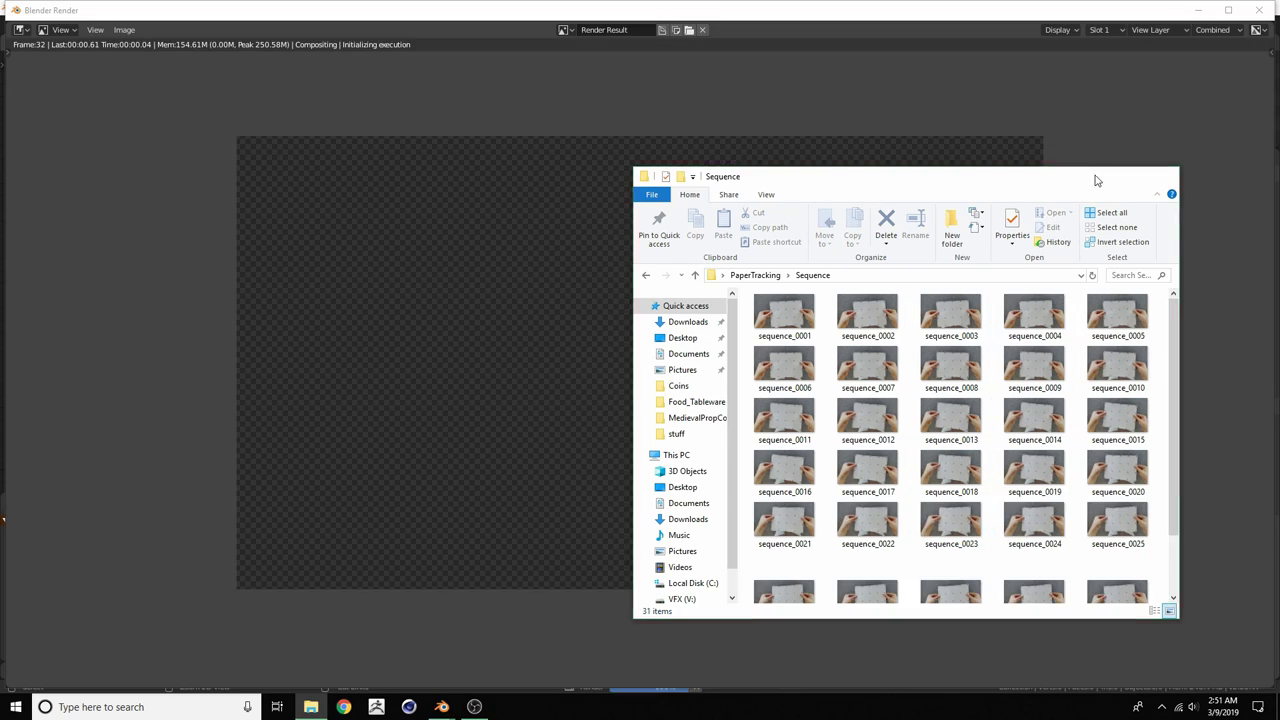
left_click(1103, 176)
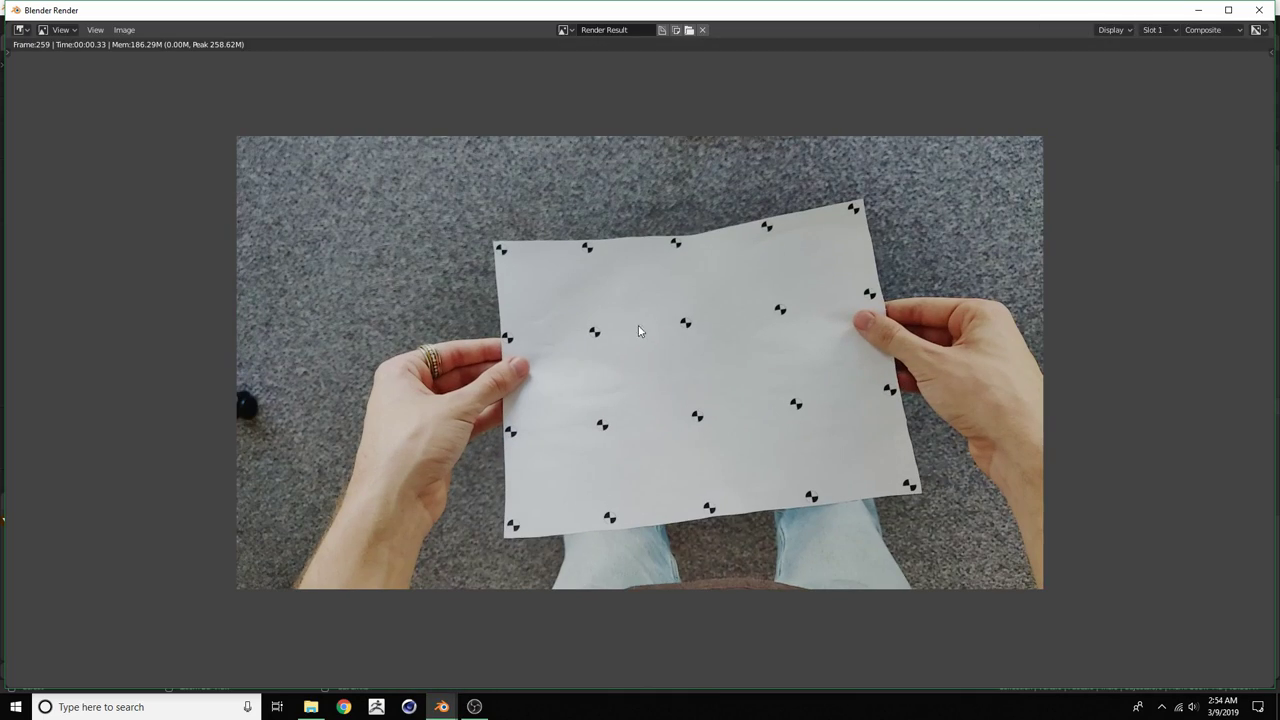
Review the full set of rendered sequence_ frames in File Explorer's Sequence folder and return to the render result
left_click(311, 707)
left_click_drag(906, 184, 818, 120)
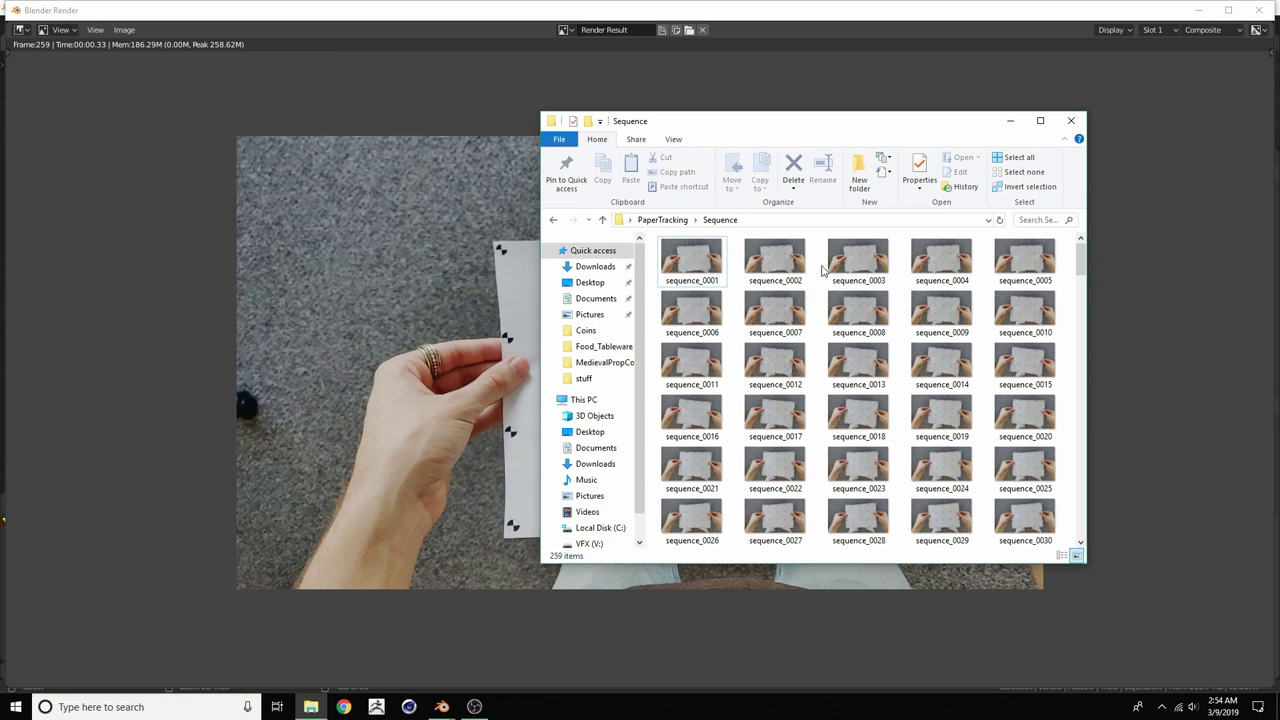
scroll(745, 266, "down", 15)
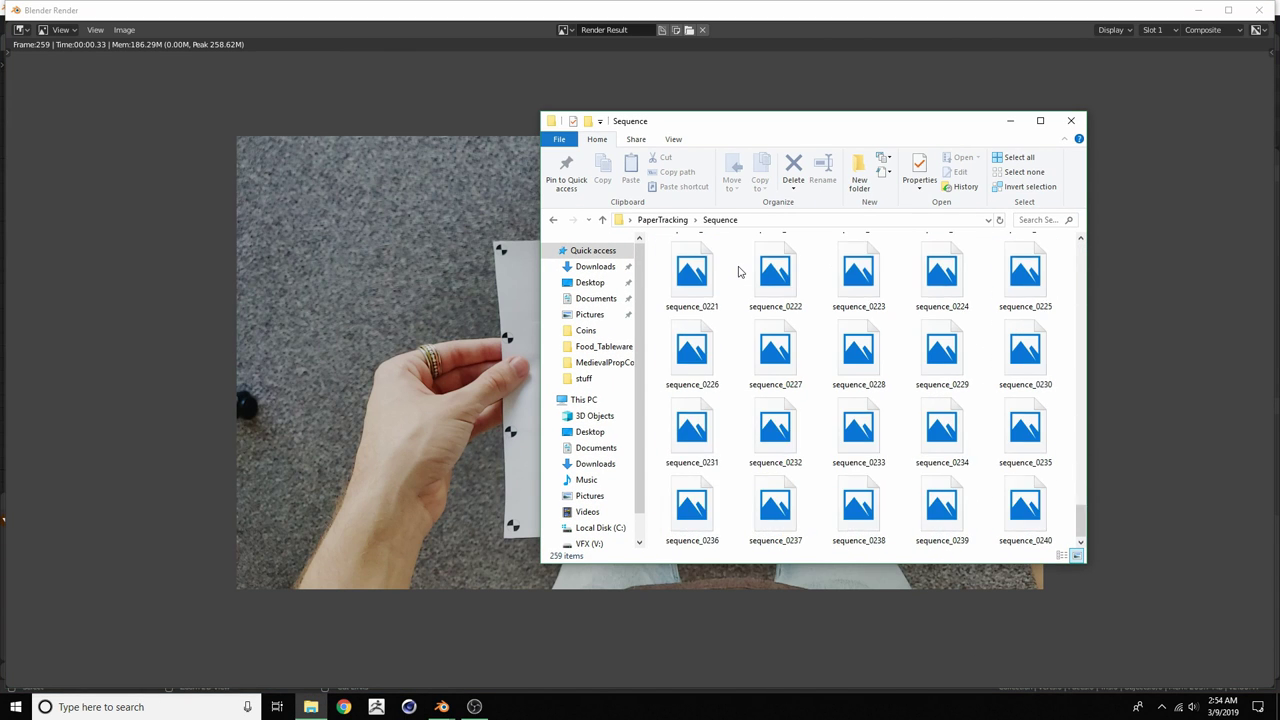
left_click(1010, 121)
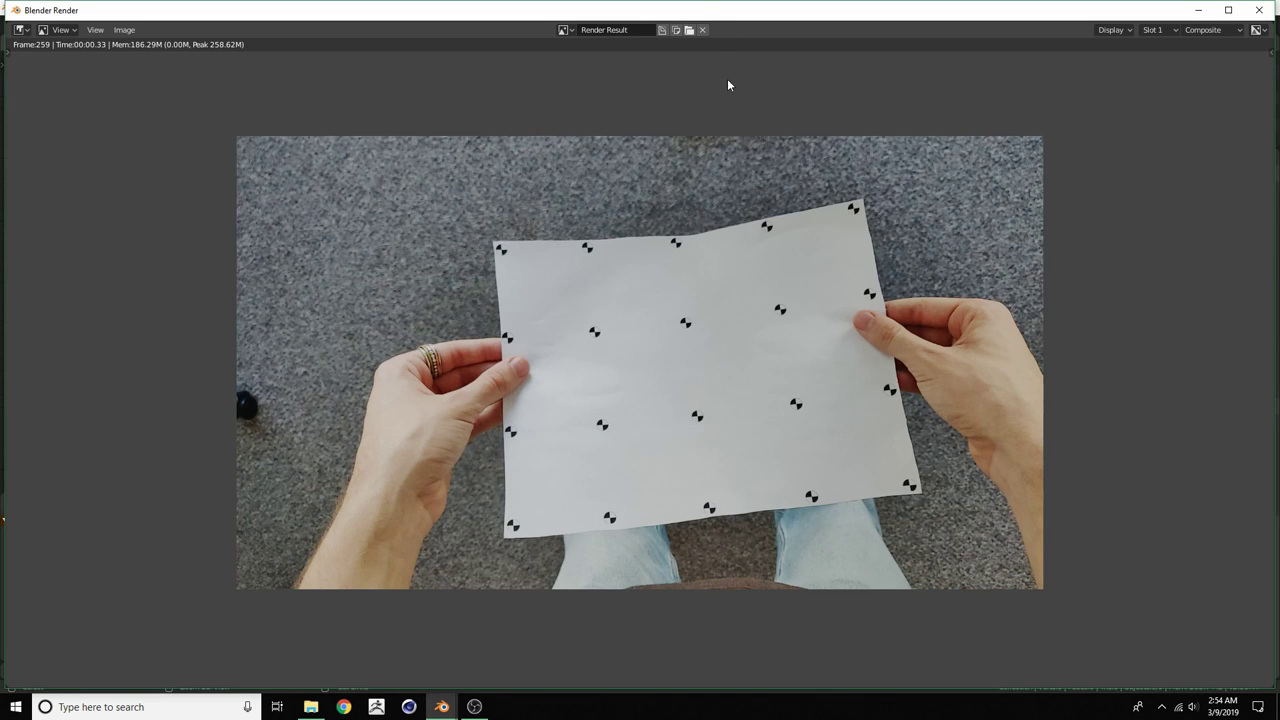
Close the render result window and start a new General file in Blender
double_click(763, 21)
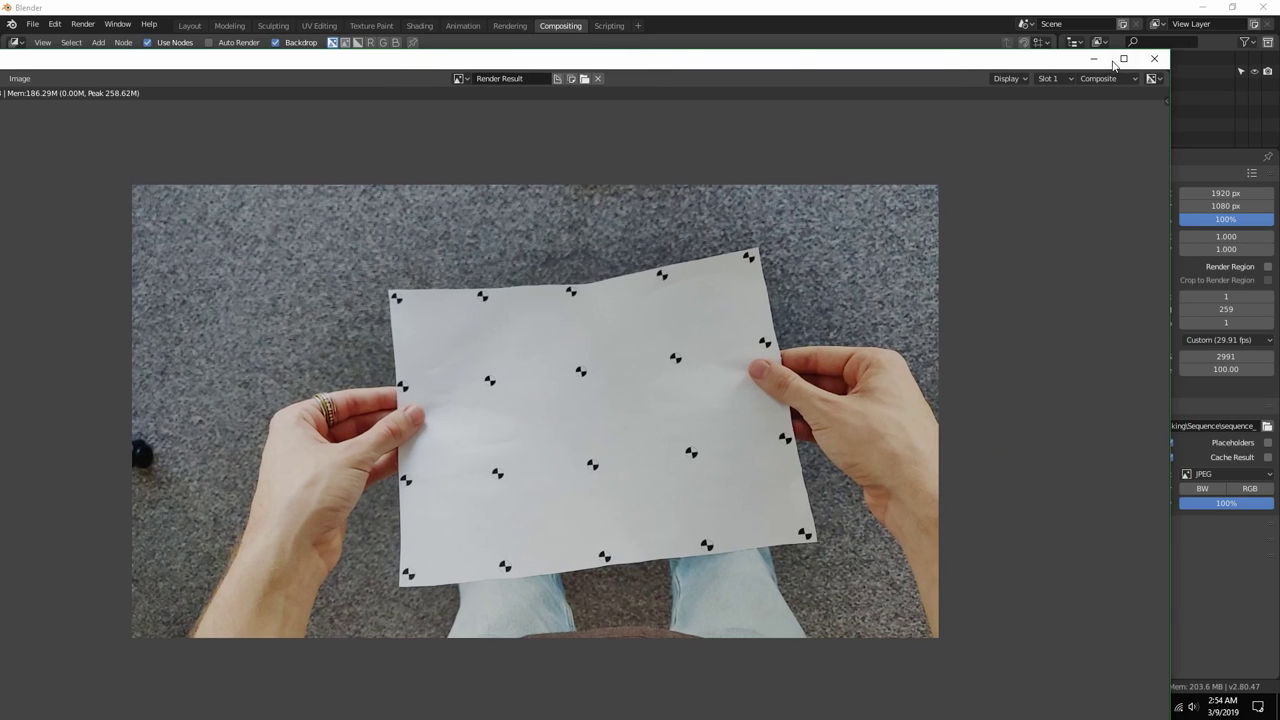
left_click(1150, 63)
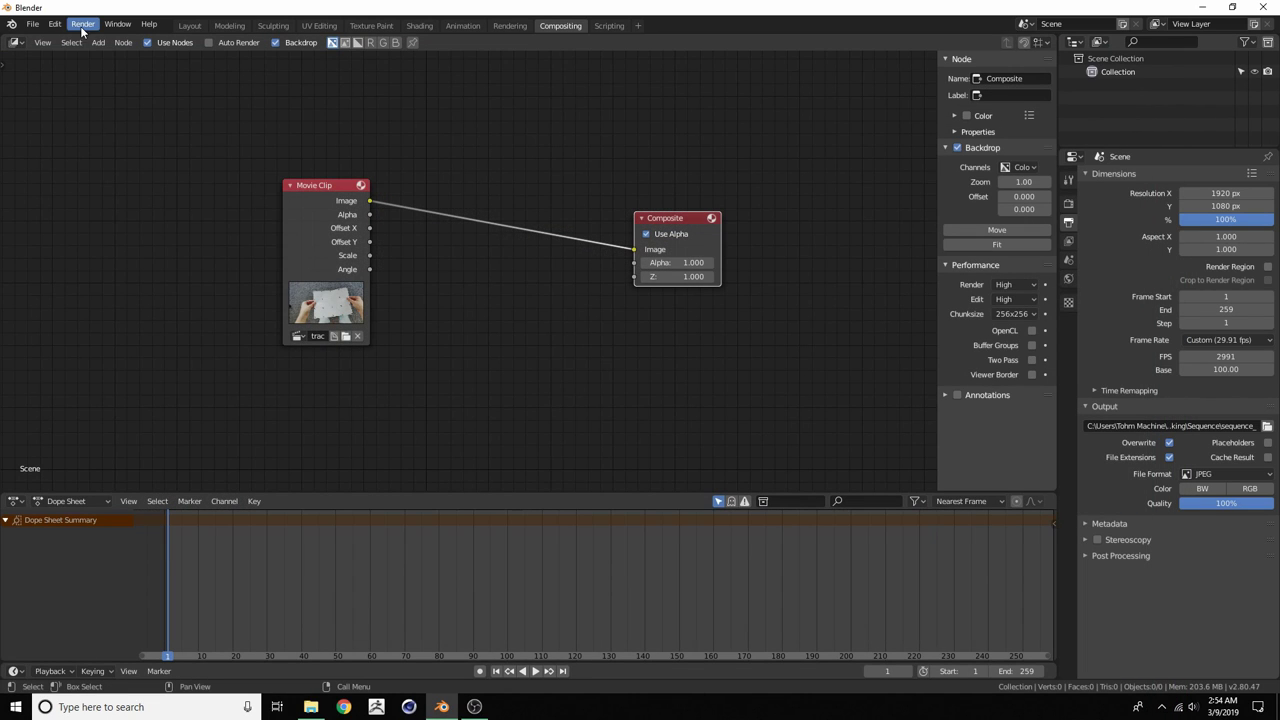
left_click(35, 25)
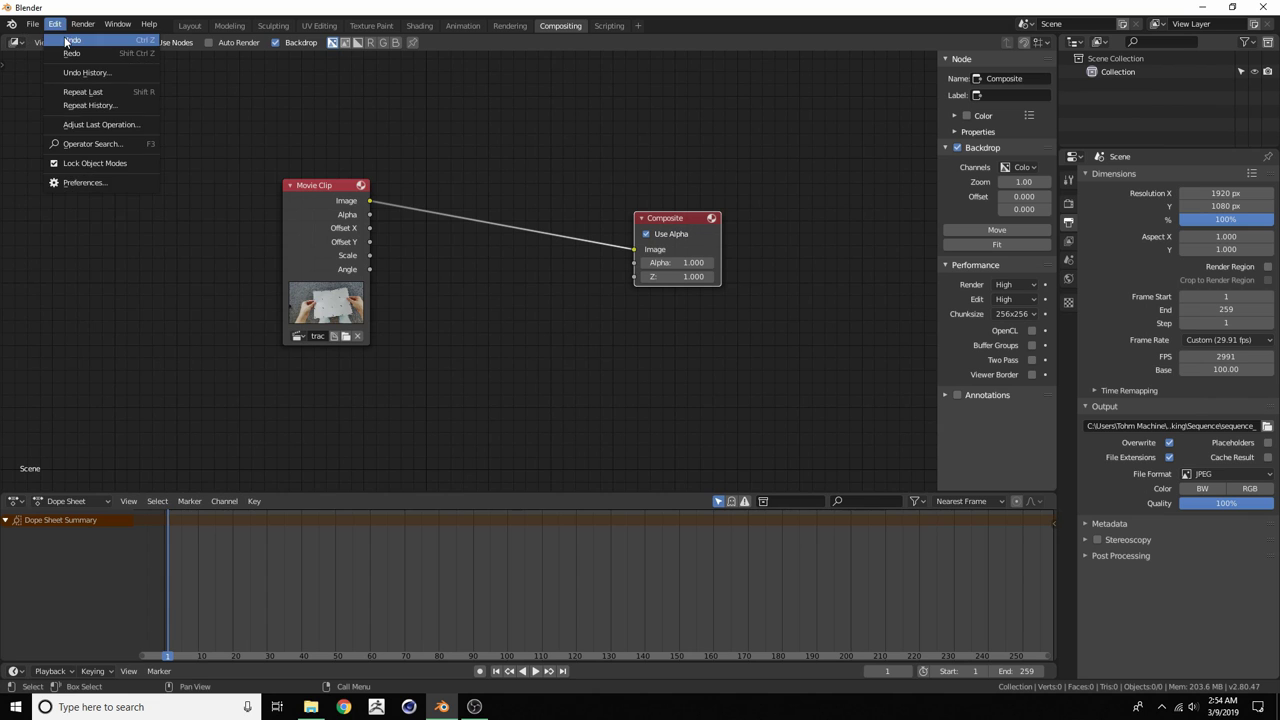
mouse_move(81, 44)
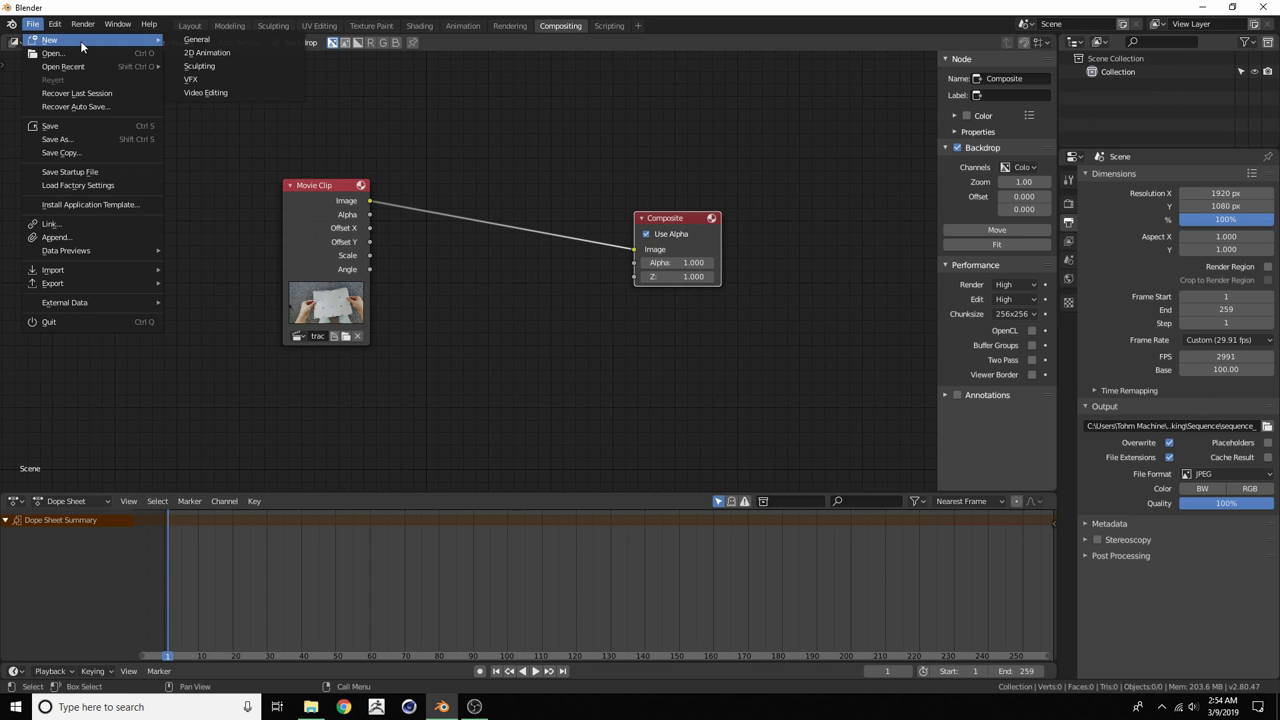
left_click(199, 42)
Delete all default objects, the cube, camera and light, from the new scene
middle_click_drag(541, 318, 315, 150)
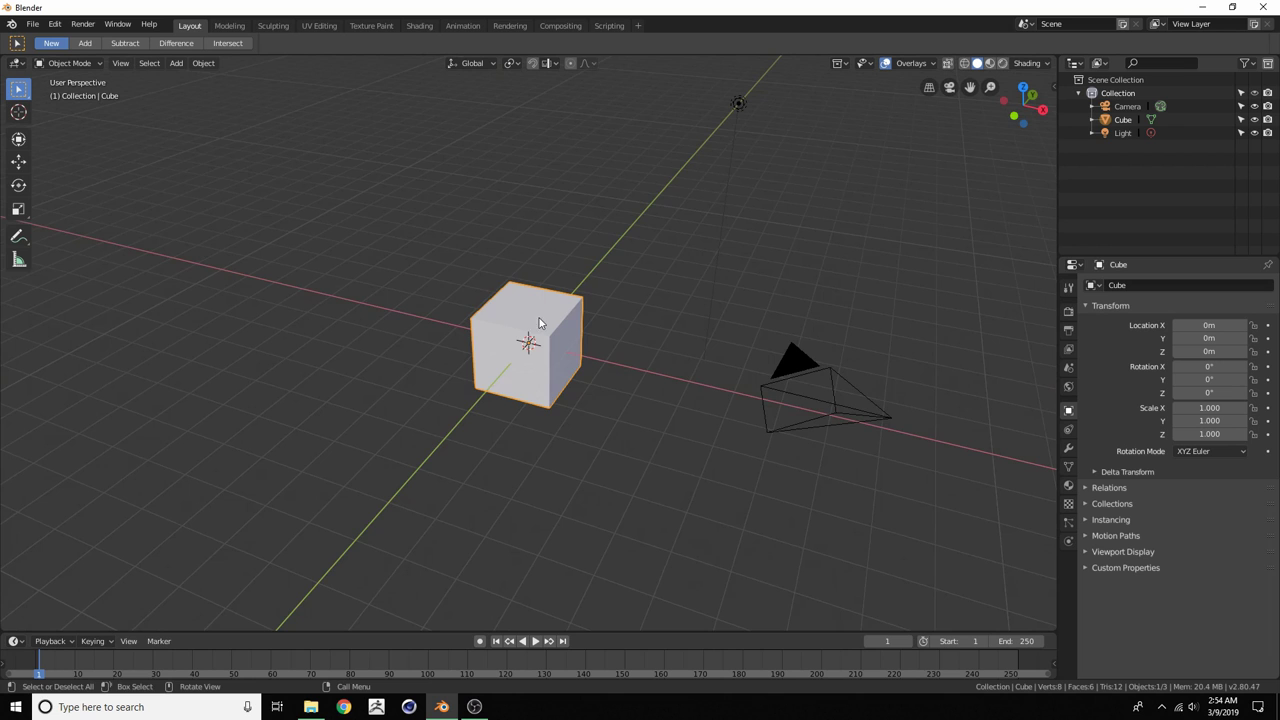
middle_click_drag(540, 322, 480, 319)
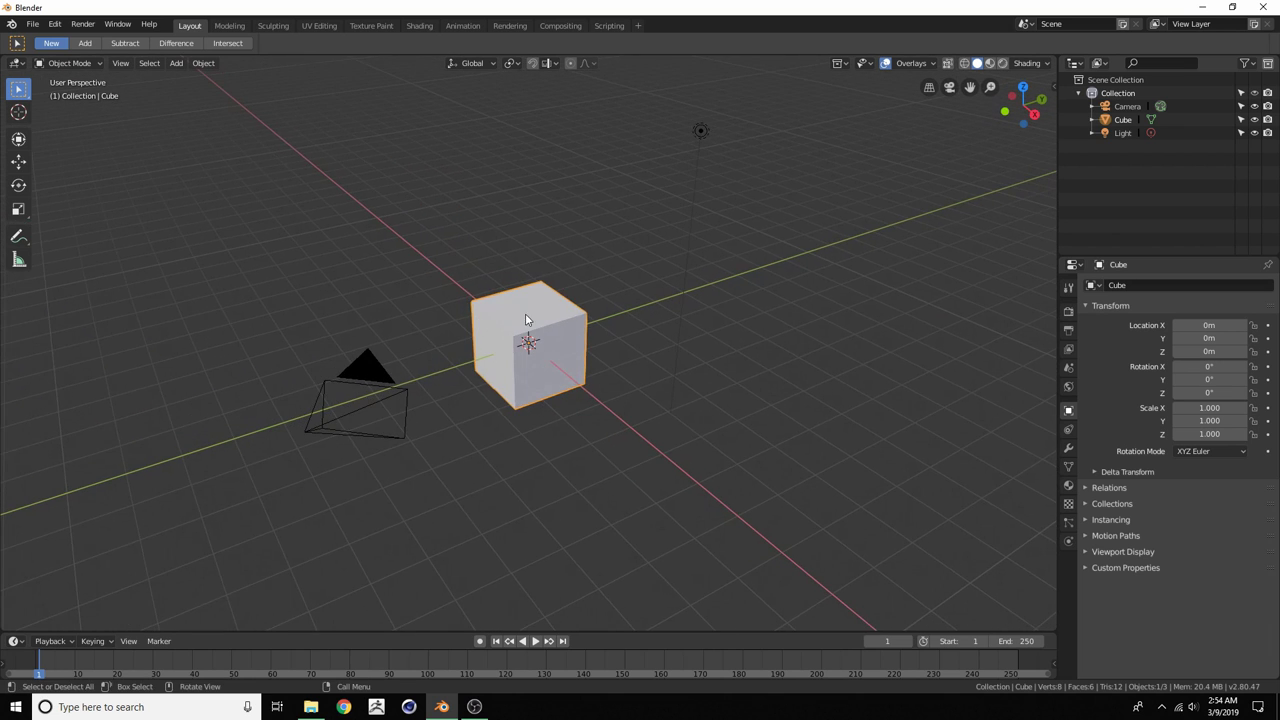
scroll(546, 318, "down", 2)
scroll(546, 334, "up", 2)
middle_click_drag(566, 335, 563, 332)
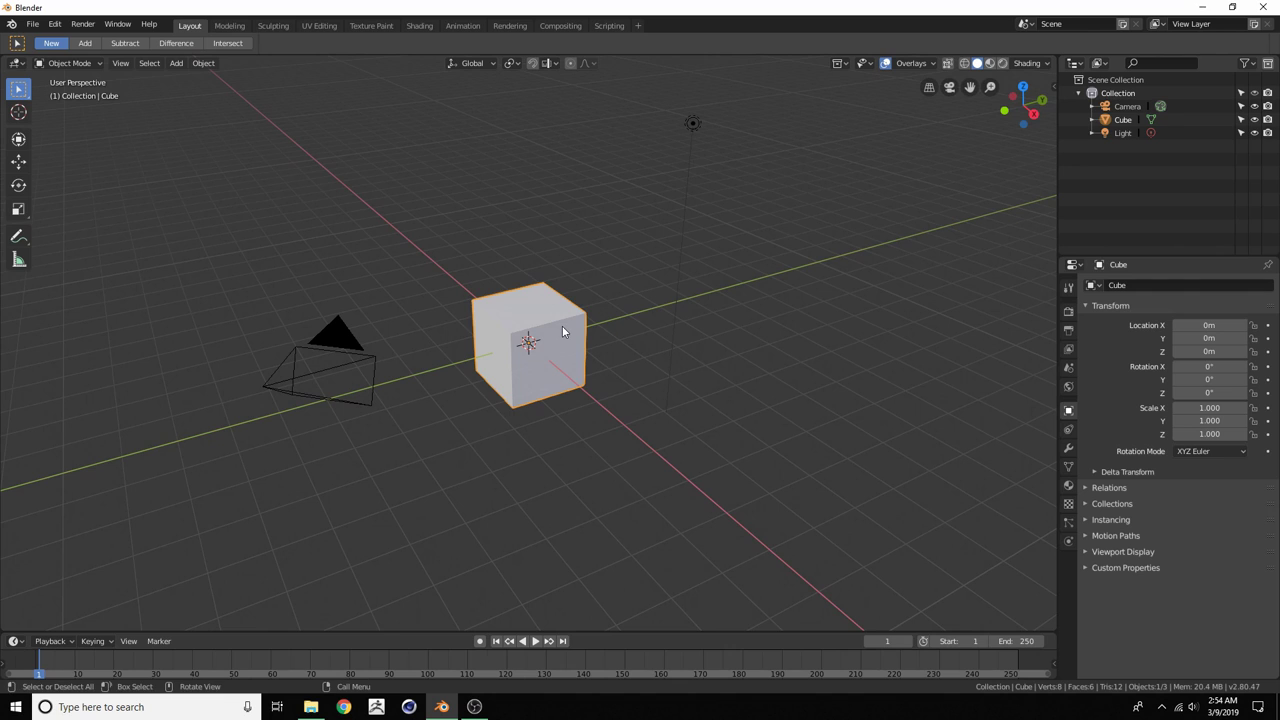
key("a")
key("x")
left_click(561, 290)
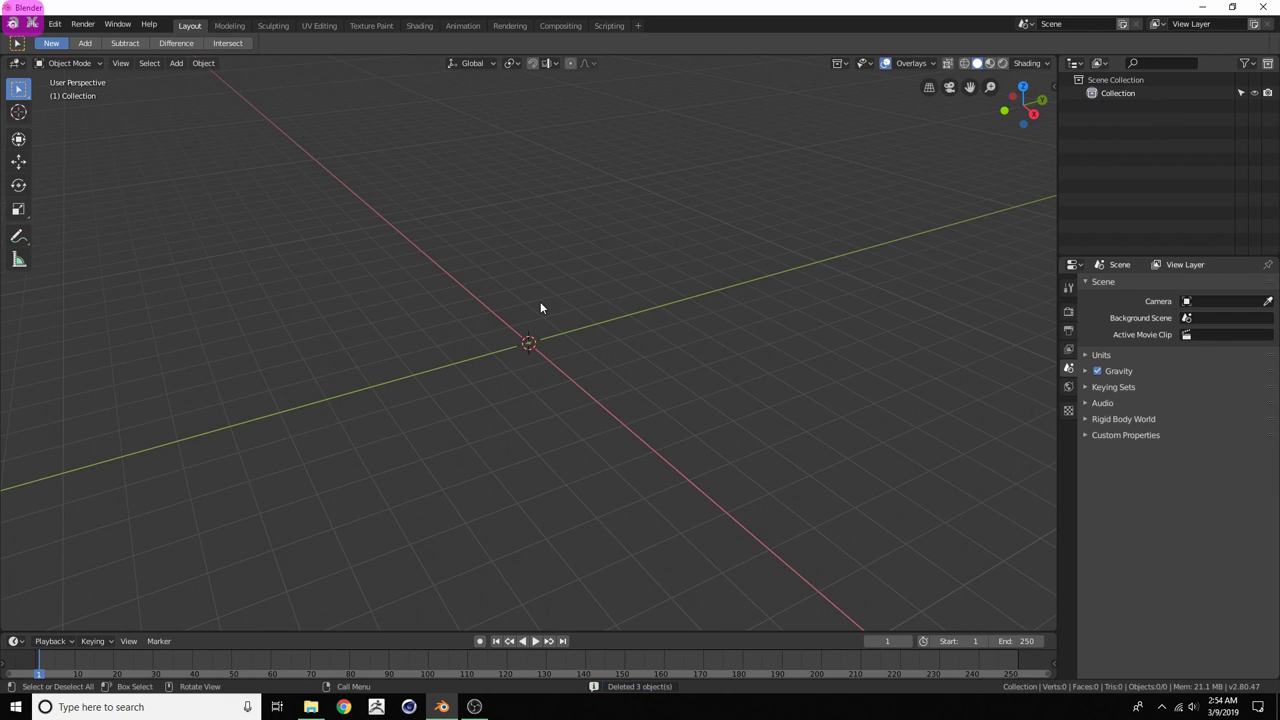
Save the blend file as papertracking.blend in the PaperTracking folder on the desktop
key("ctrl")
key("ctrl+s")
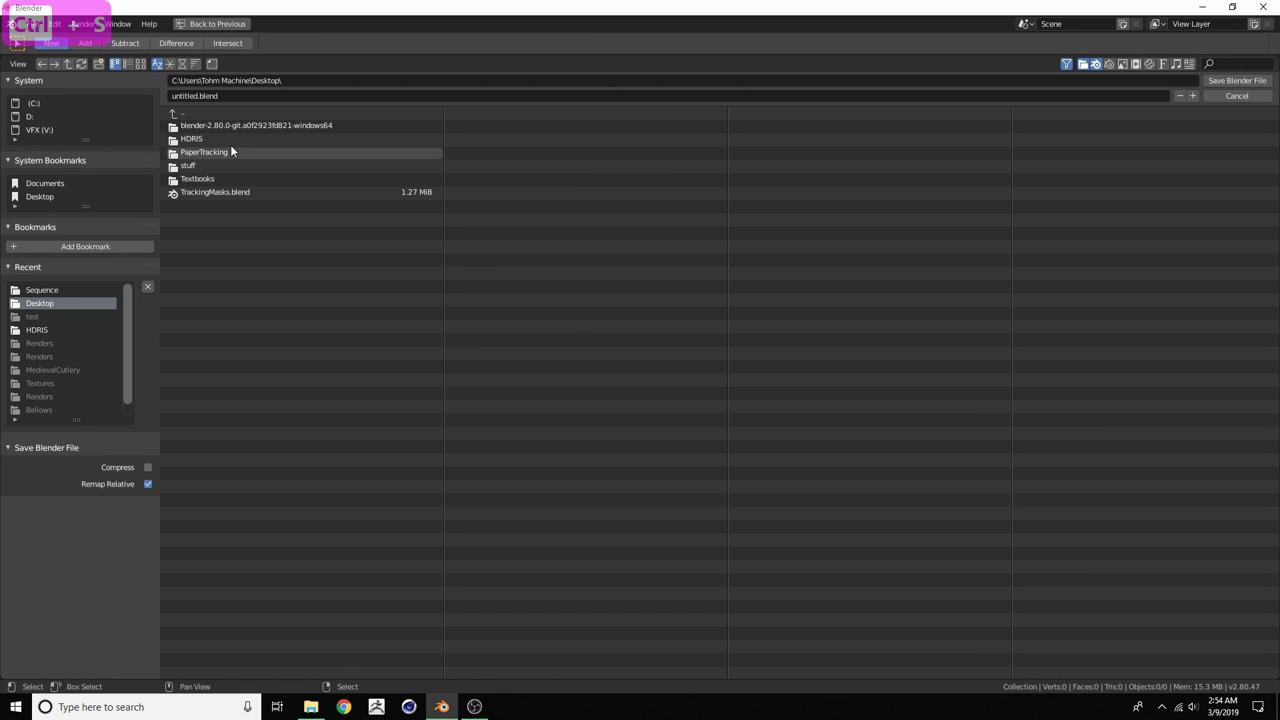
left_click(208, 151)
left_click(183, 93)
left_click(183, 93)
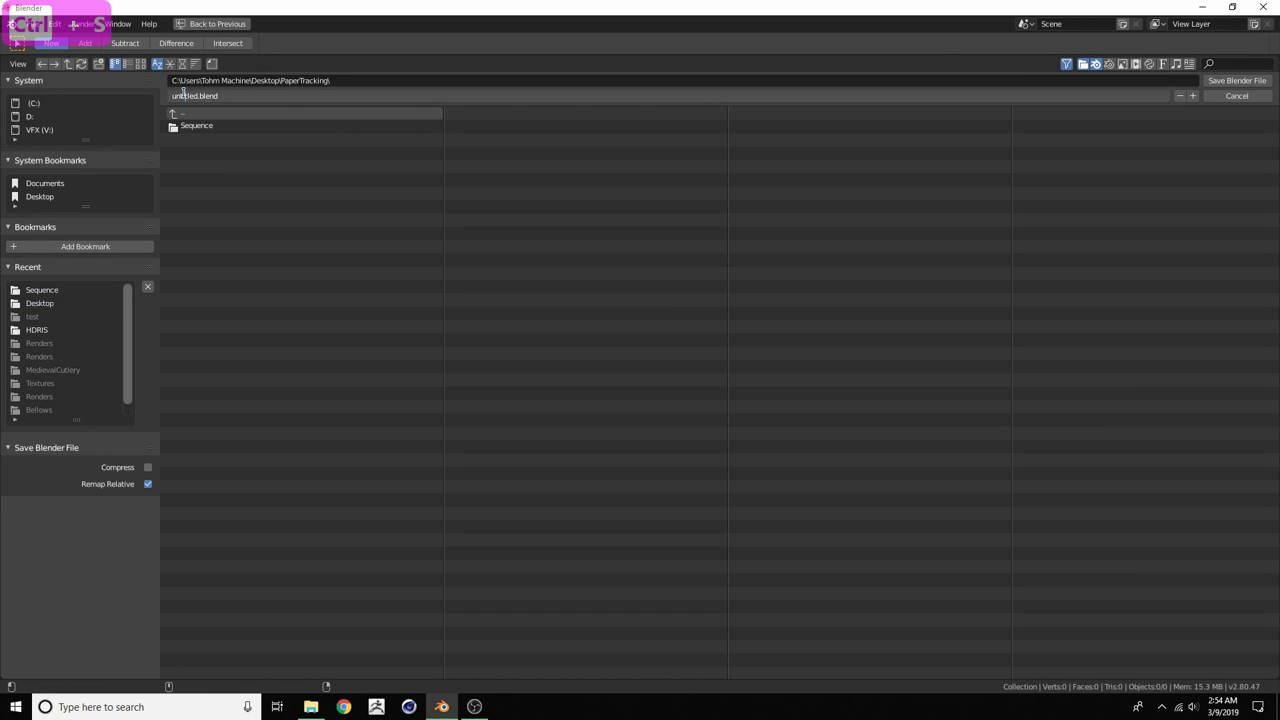
double_click(183, 93)
type("papertracki")
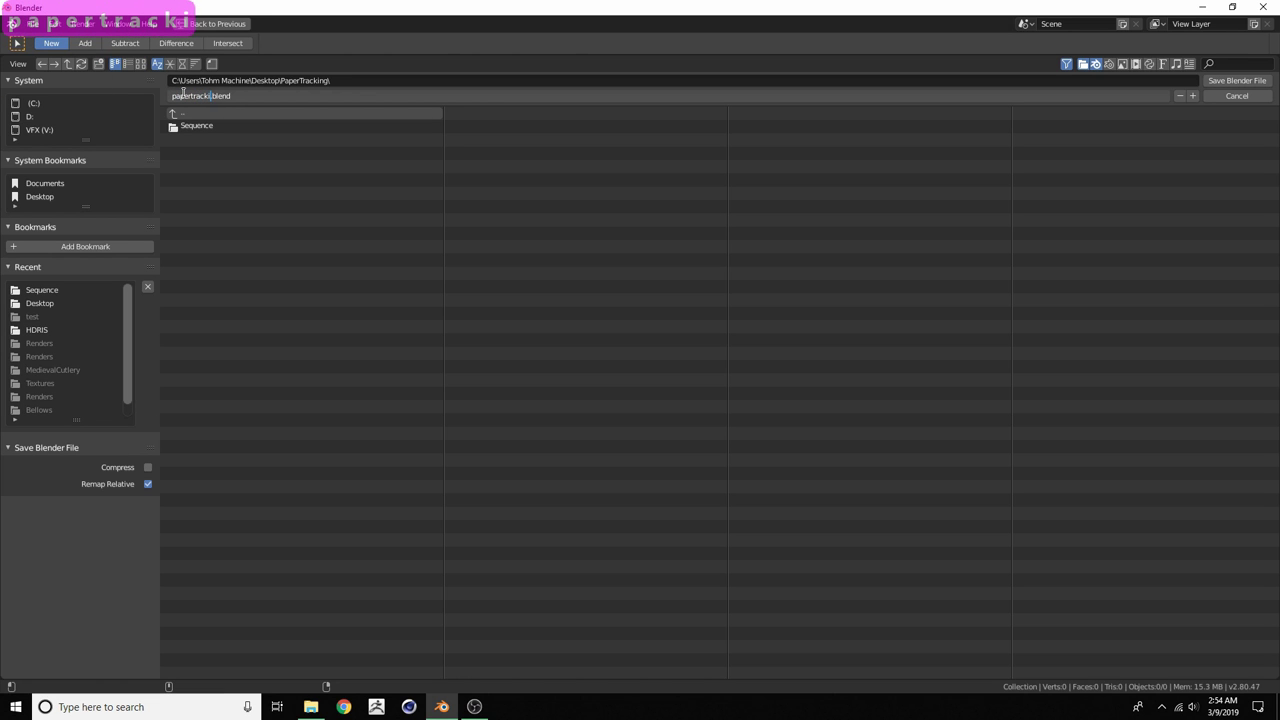
type("ng")
key("Return")
key("Return")
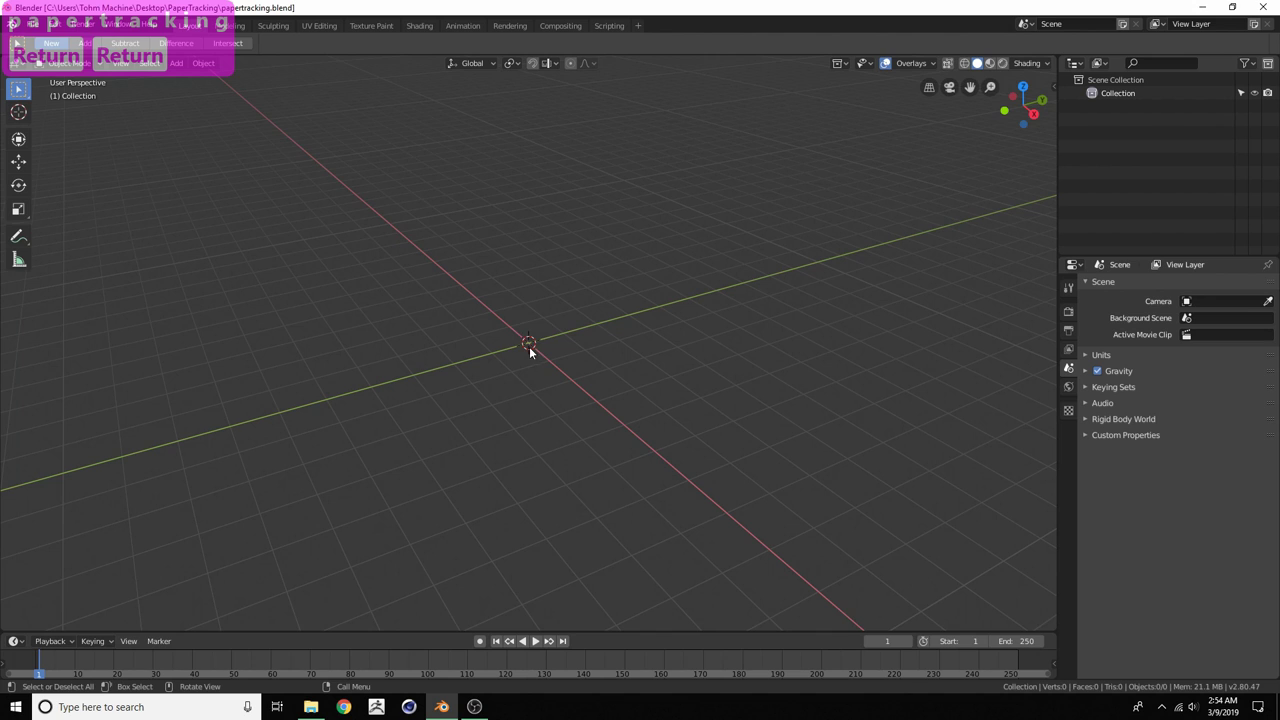
Set the scene's output frame rate to 30 fps
left_click(1068, 332)
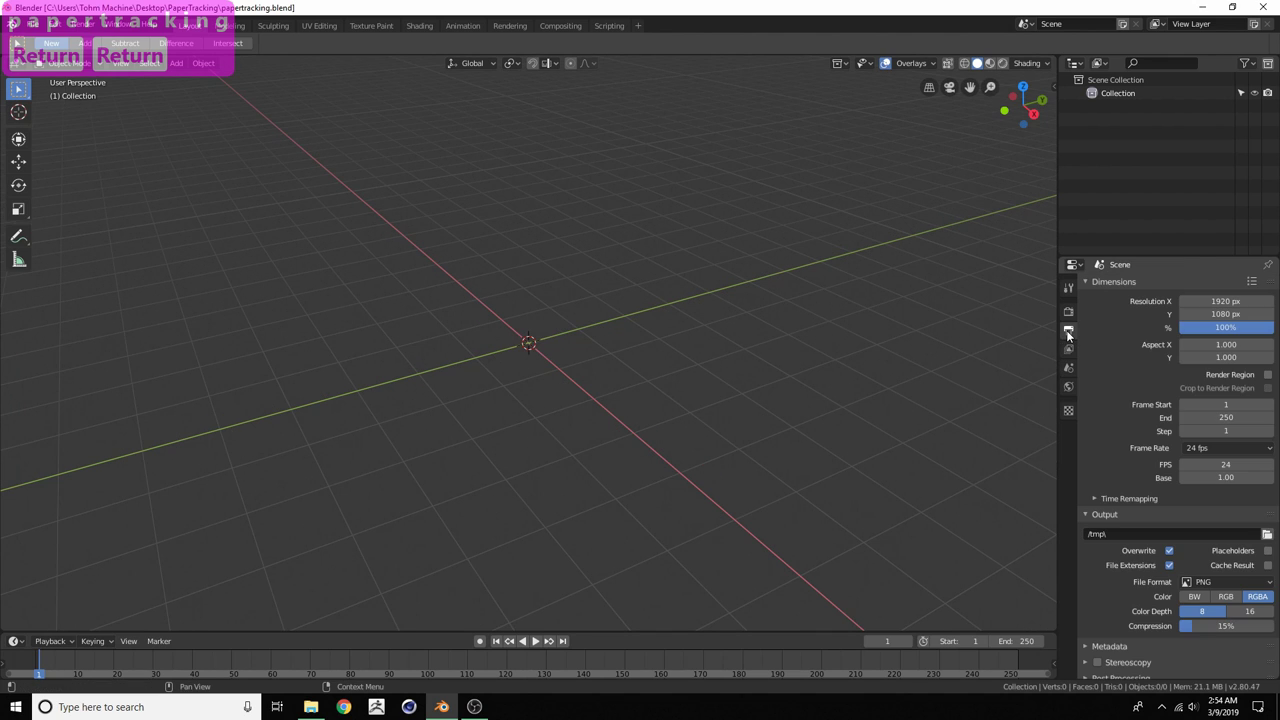
left_click(1194, 451)
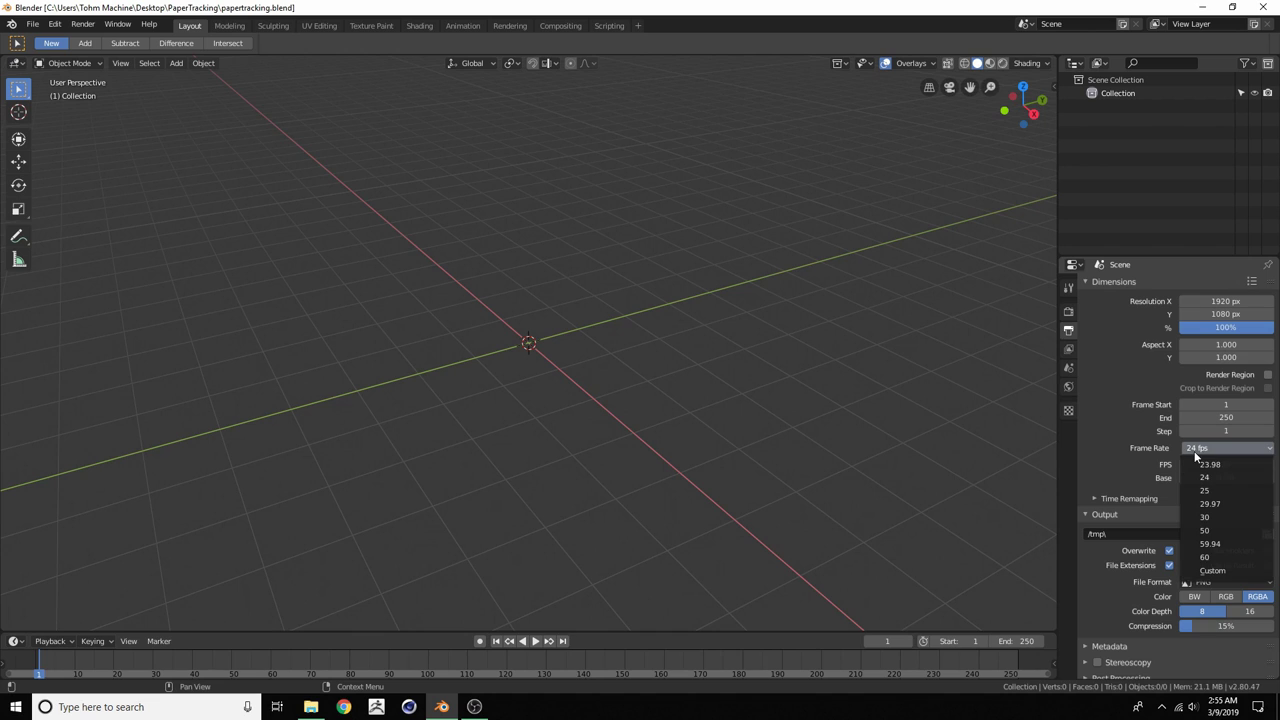
left_click(1204, 517)
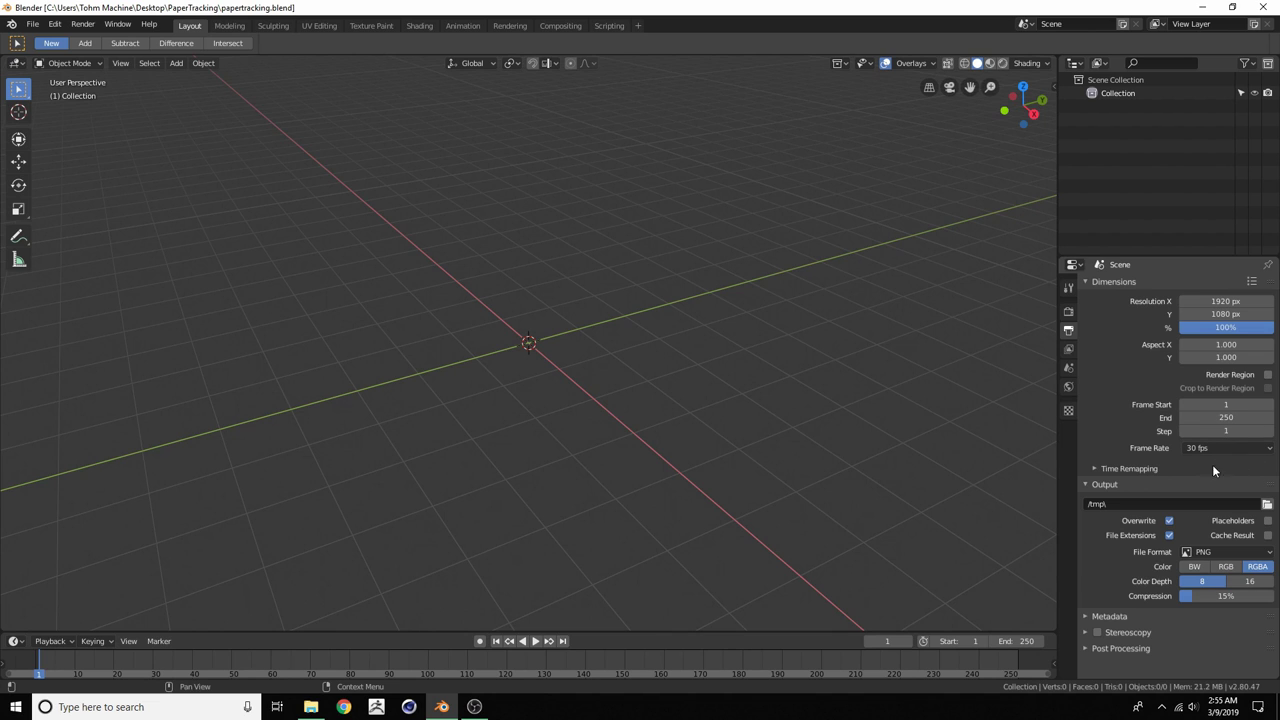
Change the 3D viewport to the Movie Clip Editor and load all the JPEG frames from the Sequence folder as a clip
left_click(16, 66)
left_click(45, 217)
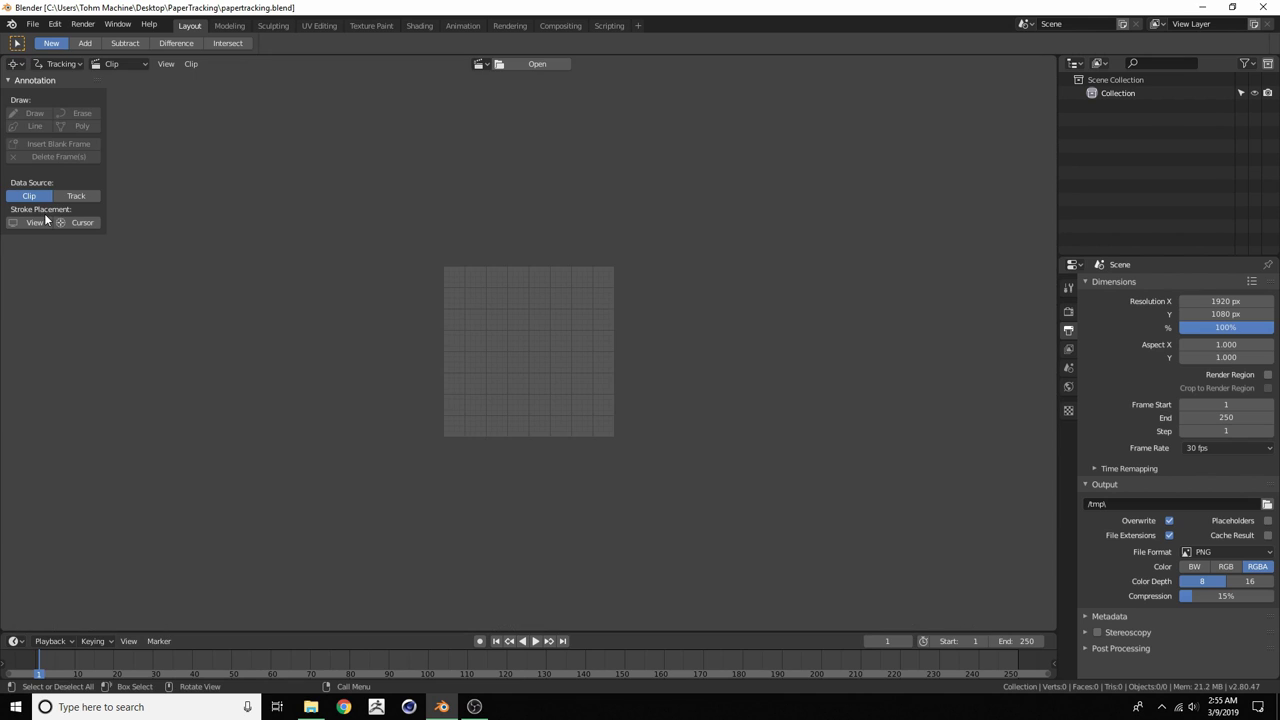
scroll(486, 246, "up", 4)
left_click(530, 64)
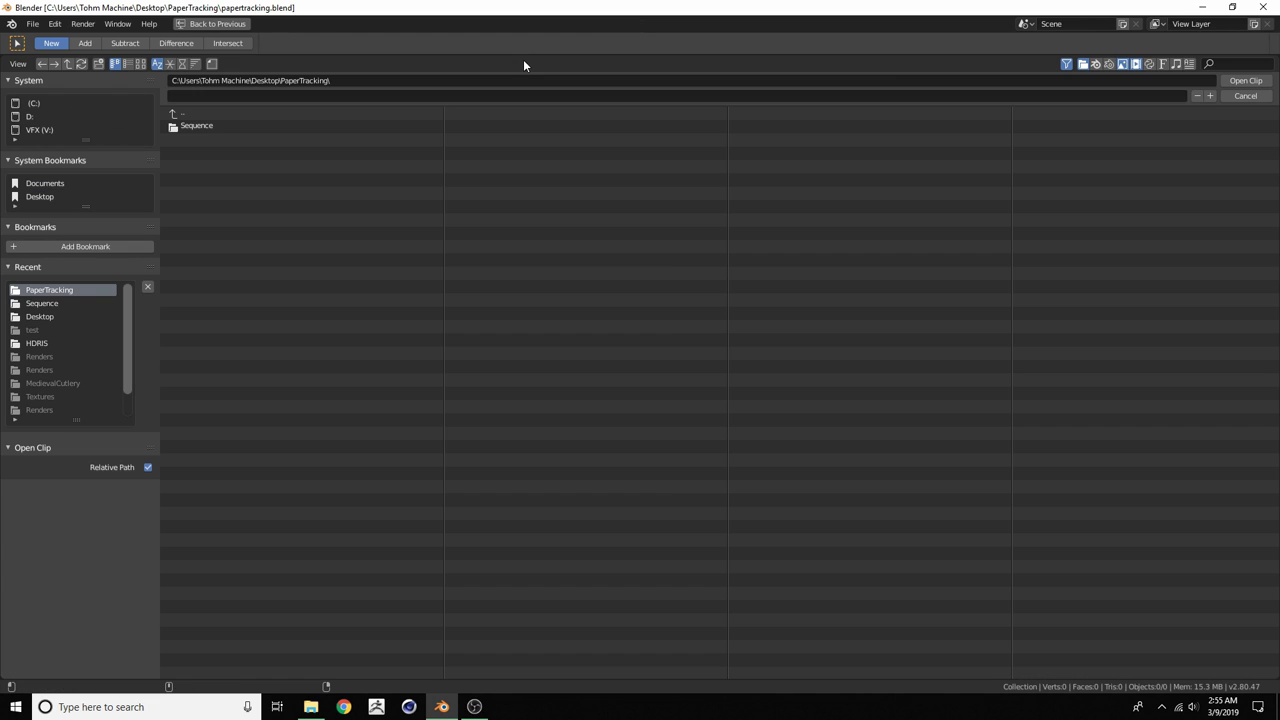
left_click(188, 125)
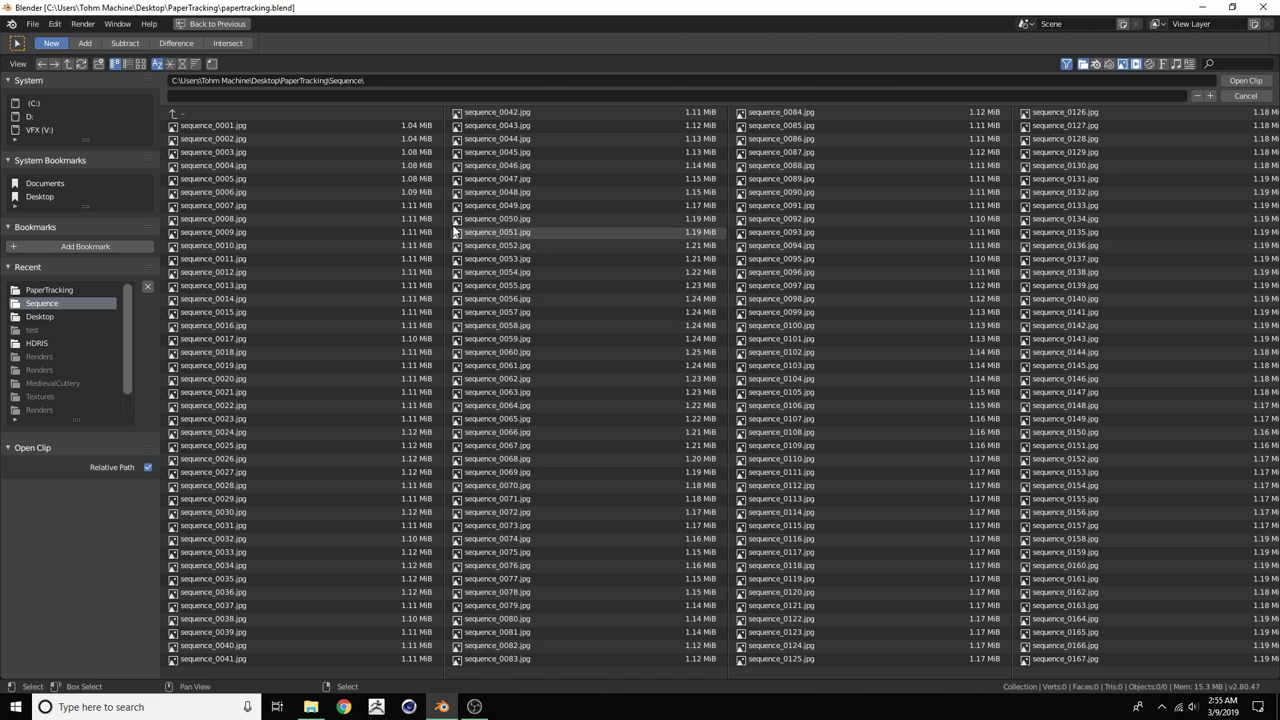
key("a")
left_click(1244, 81)
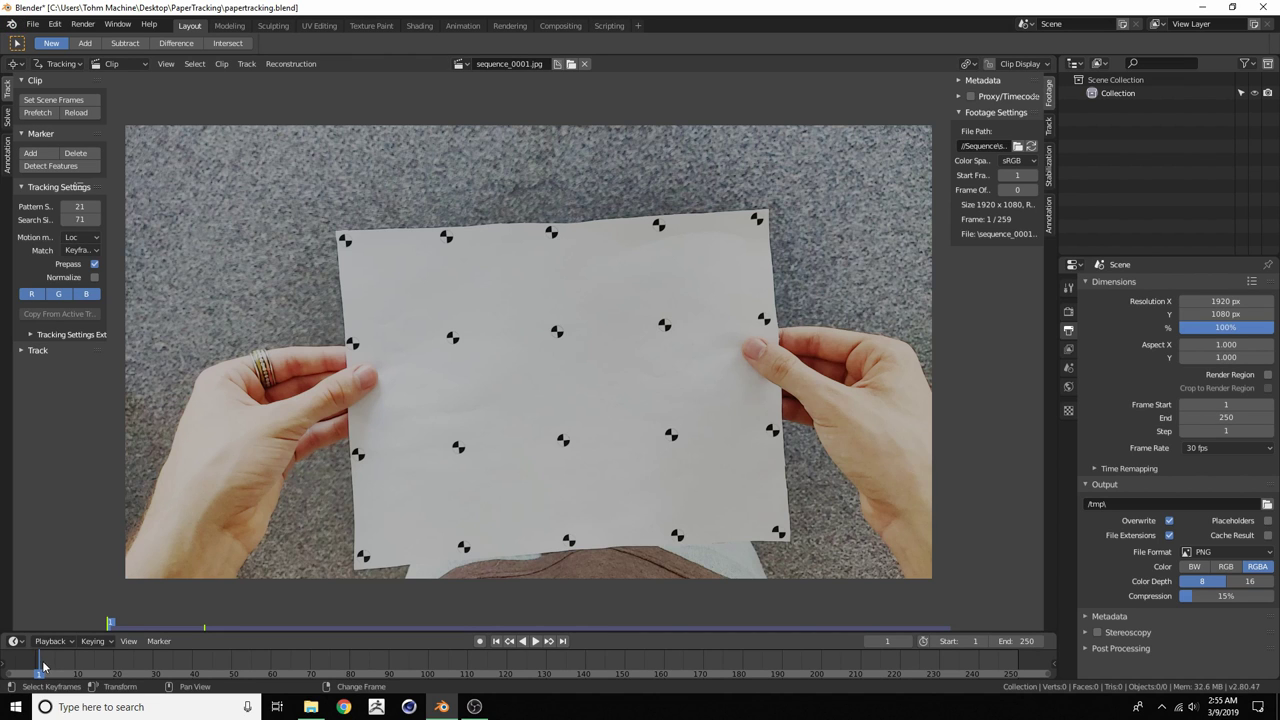
Play the start of the loaded clip to check its playback and return to frame 1
key("space")
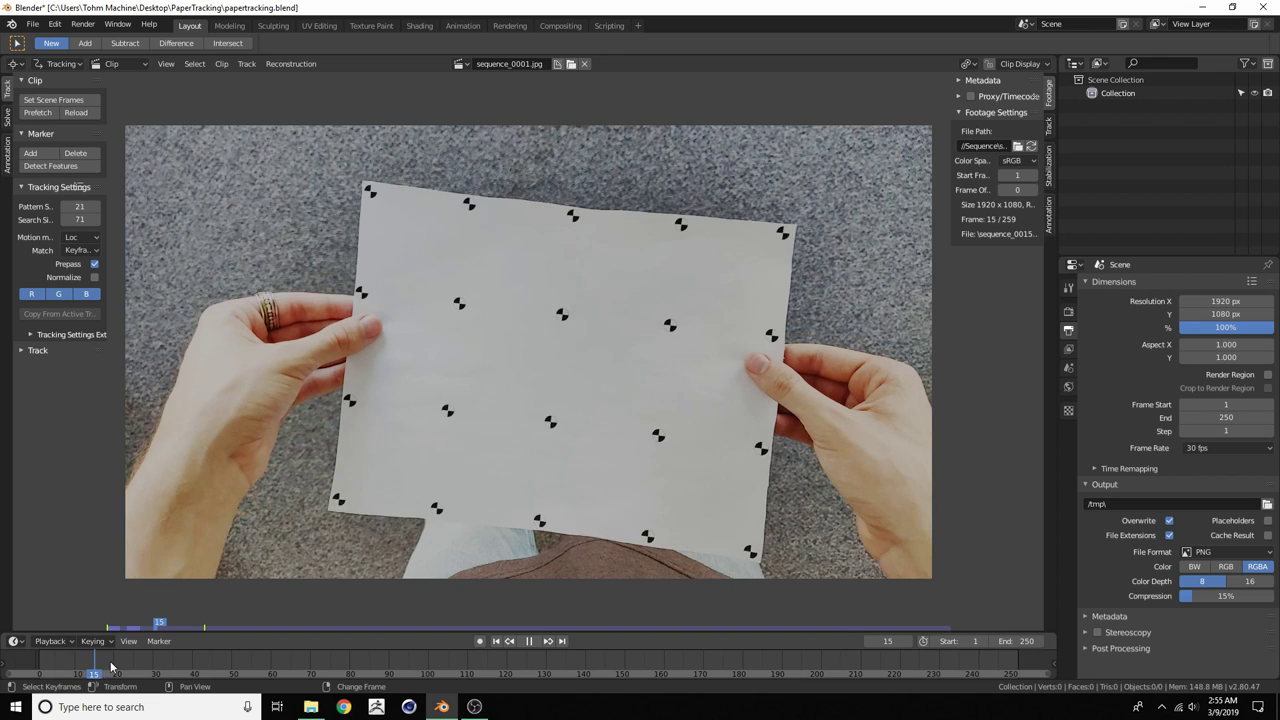
key("space")
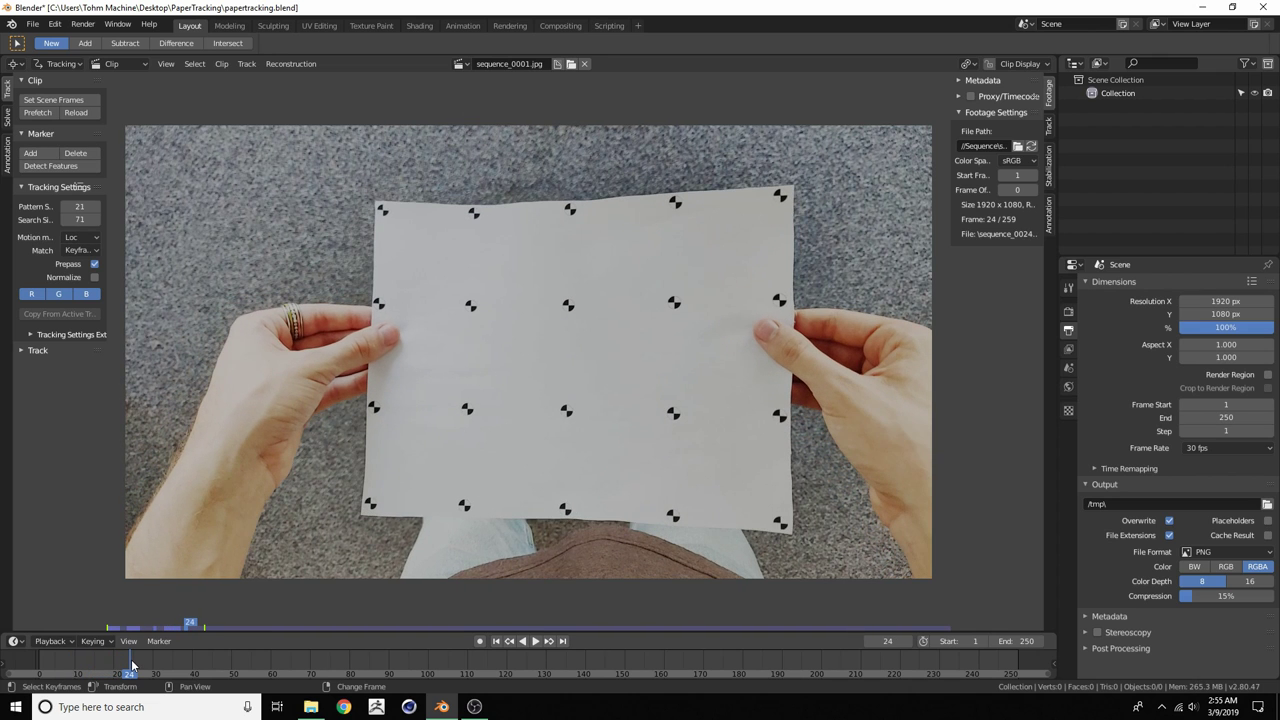
key("shift+Left")
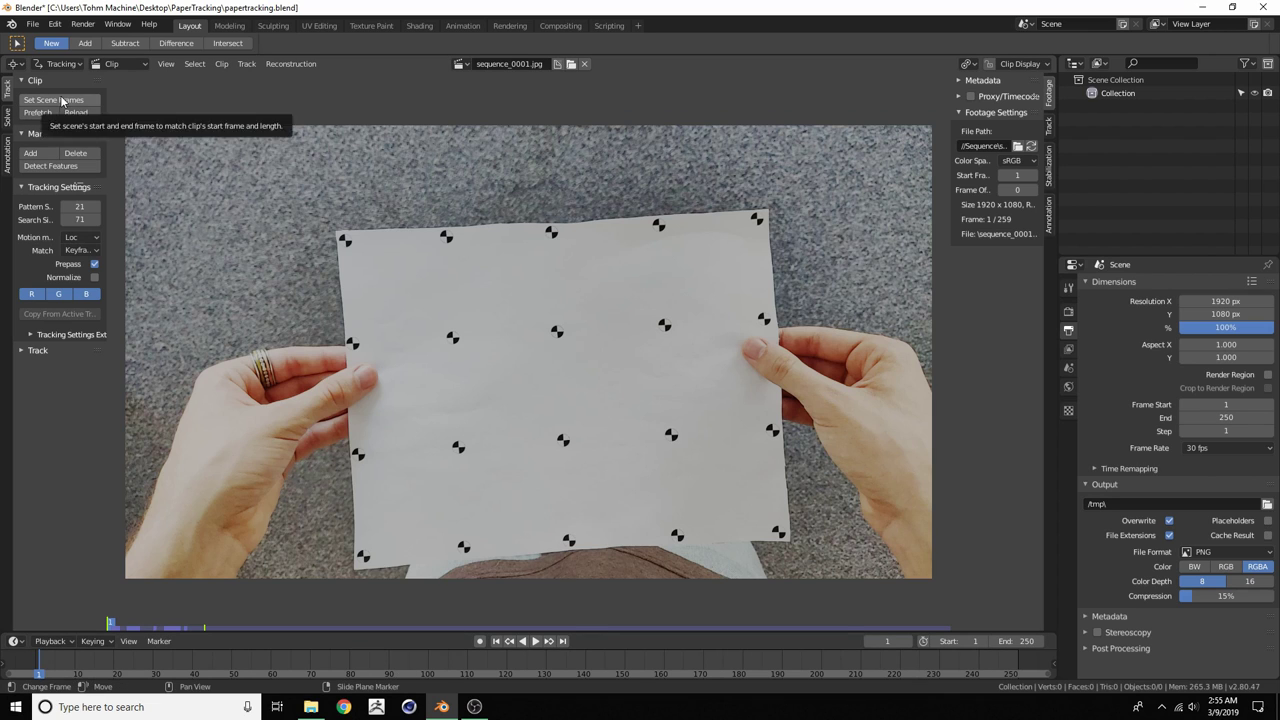
Match the scene's frame range to the clip's length and prefetch the clip's frames into memory
left_click(62, 101)
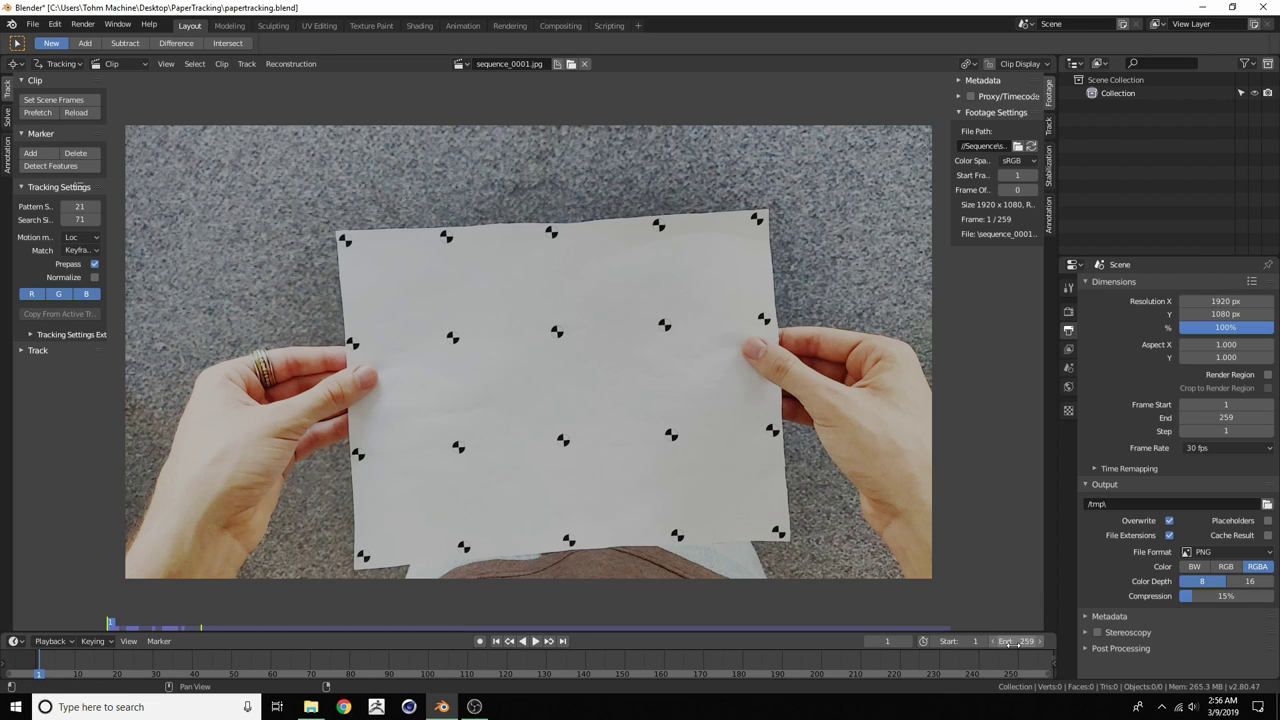
left_click(50, 114)
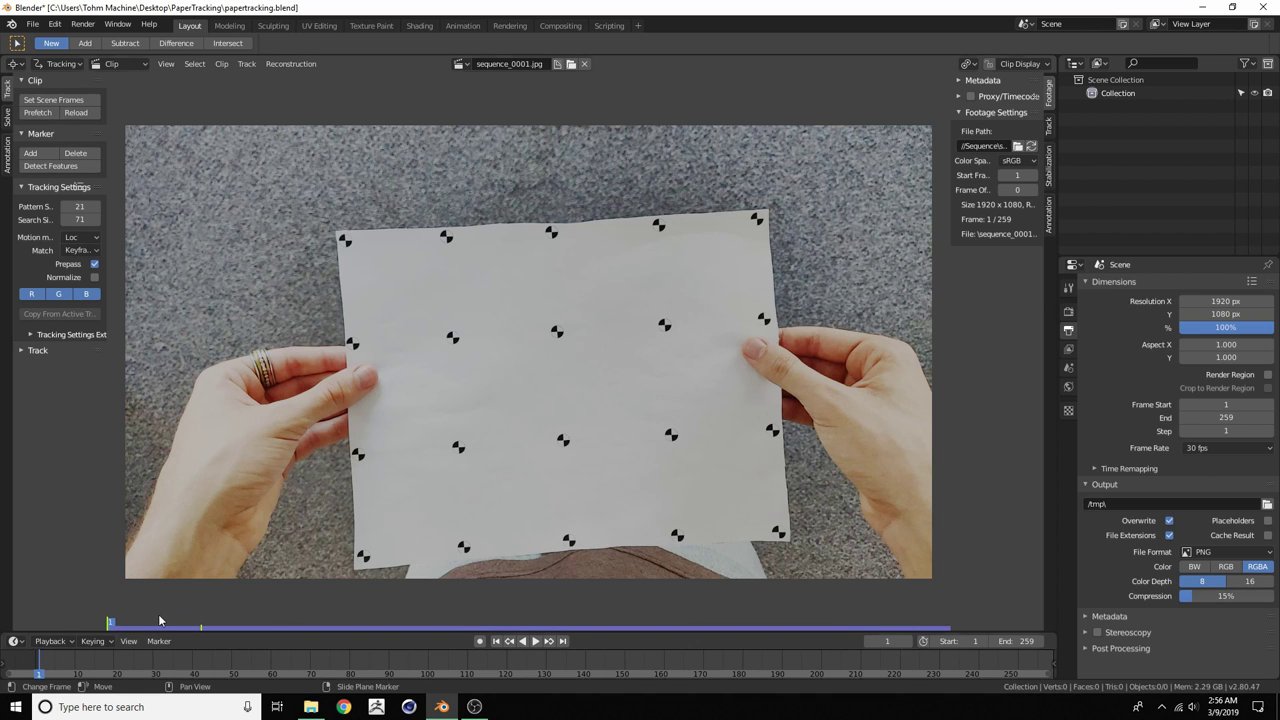
Scrub through the prefetched clip, ending back at frame 1, and save the project file
key("space")
right_click_drag(168, 661, 516, 668)
left_click_drag(515, 668, 385, 673)
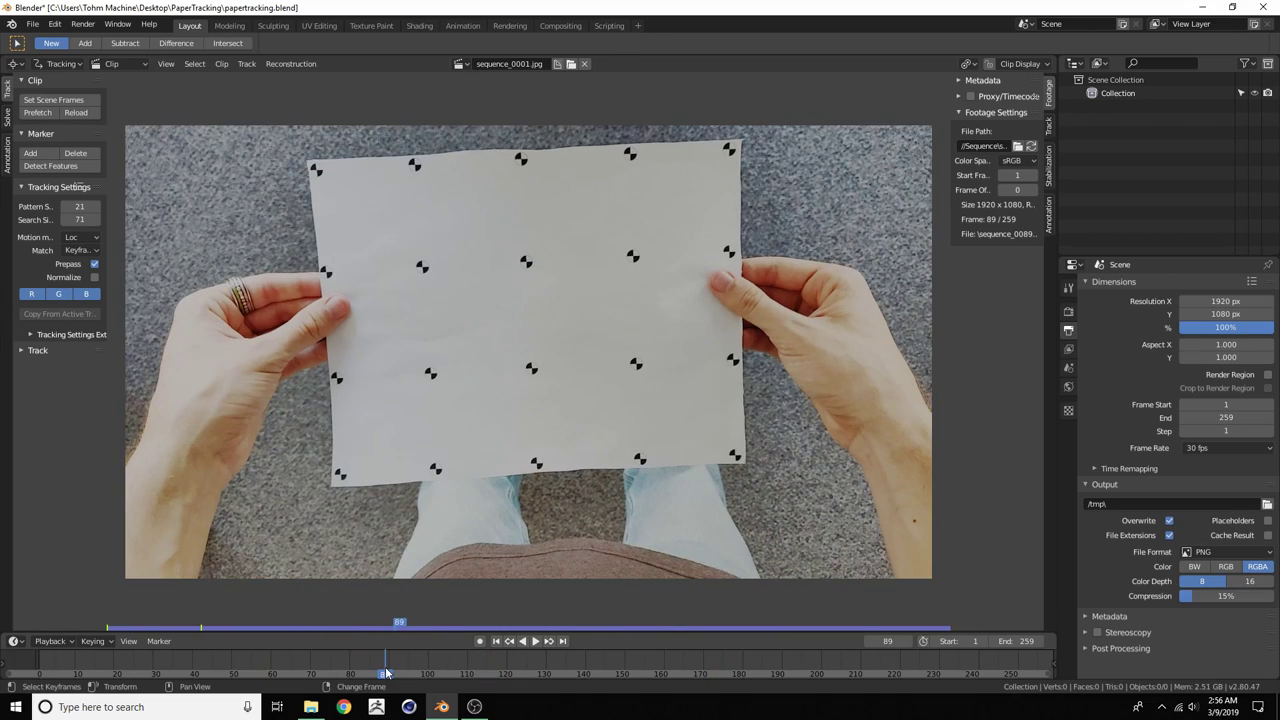
key("shift+Left")
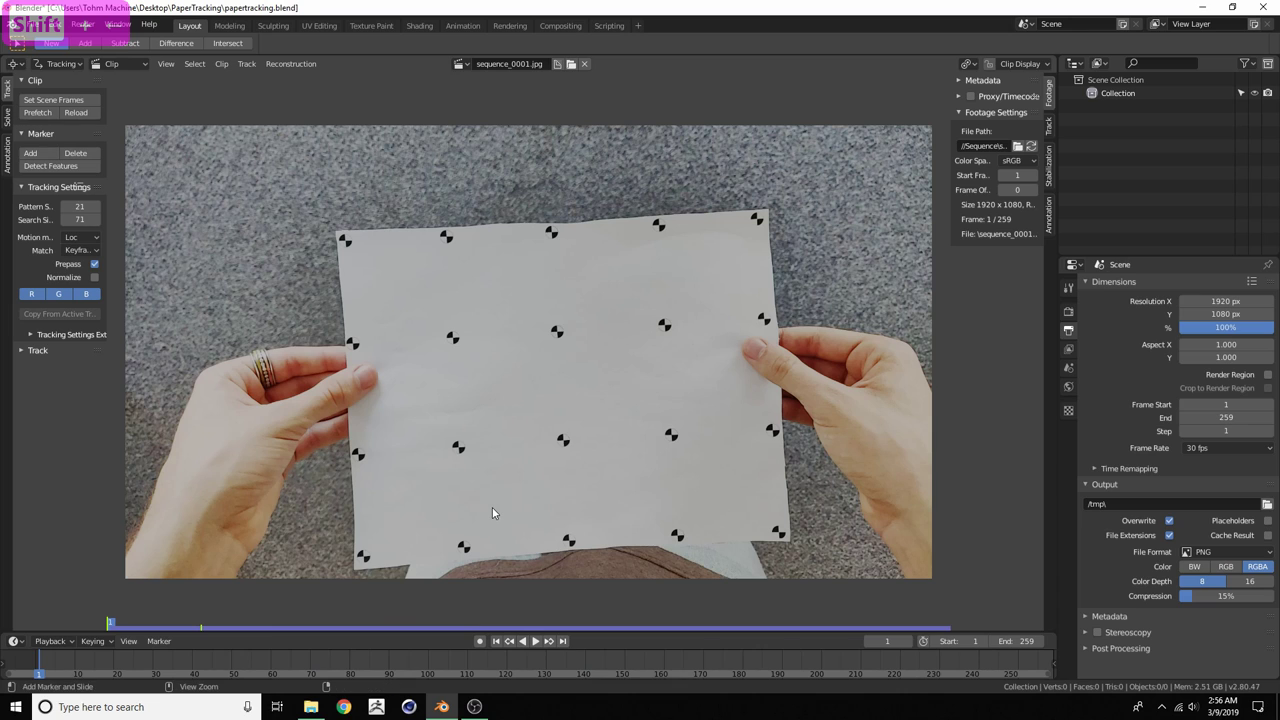
key("ctrl+s")
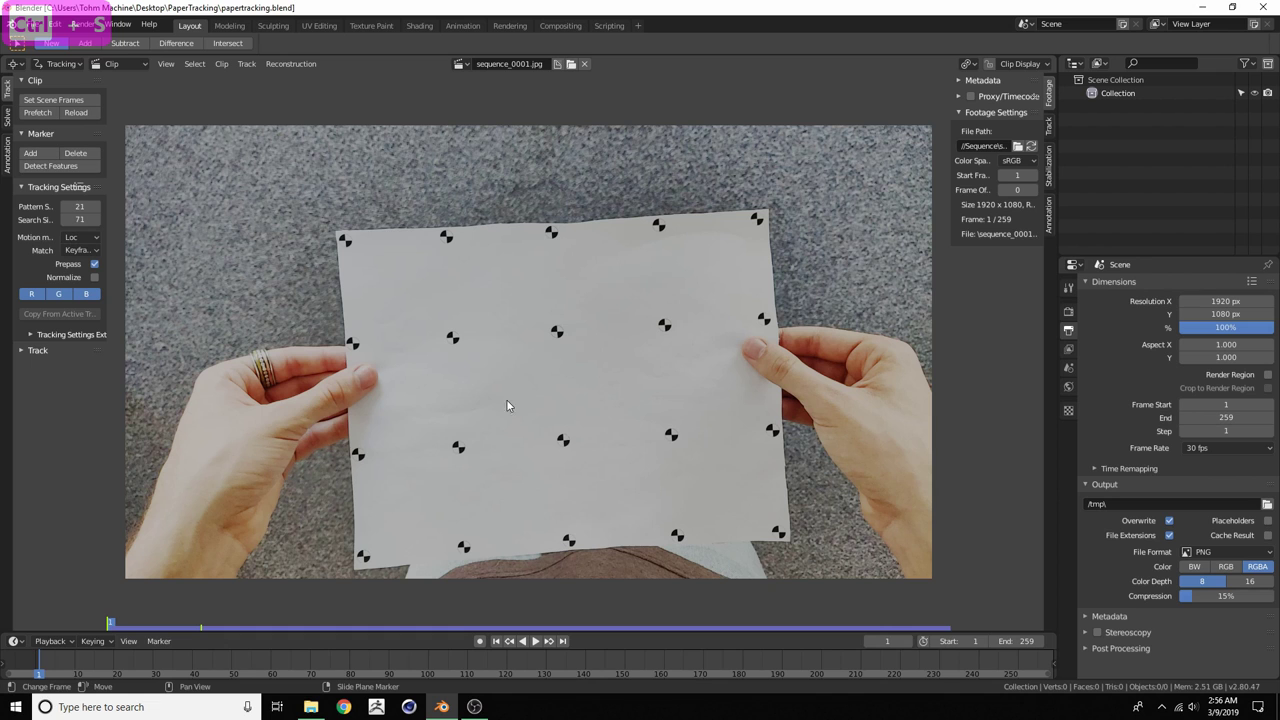
Play the clip to frame 48, sketch an annotation curve across the bent paper and erase it
key("space")
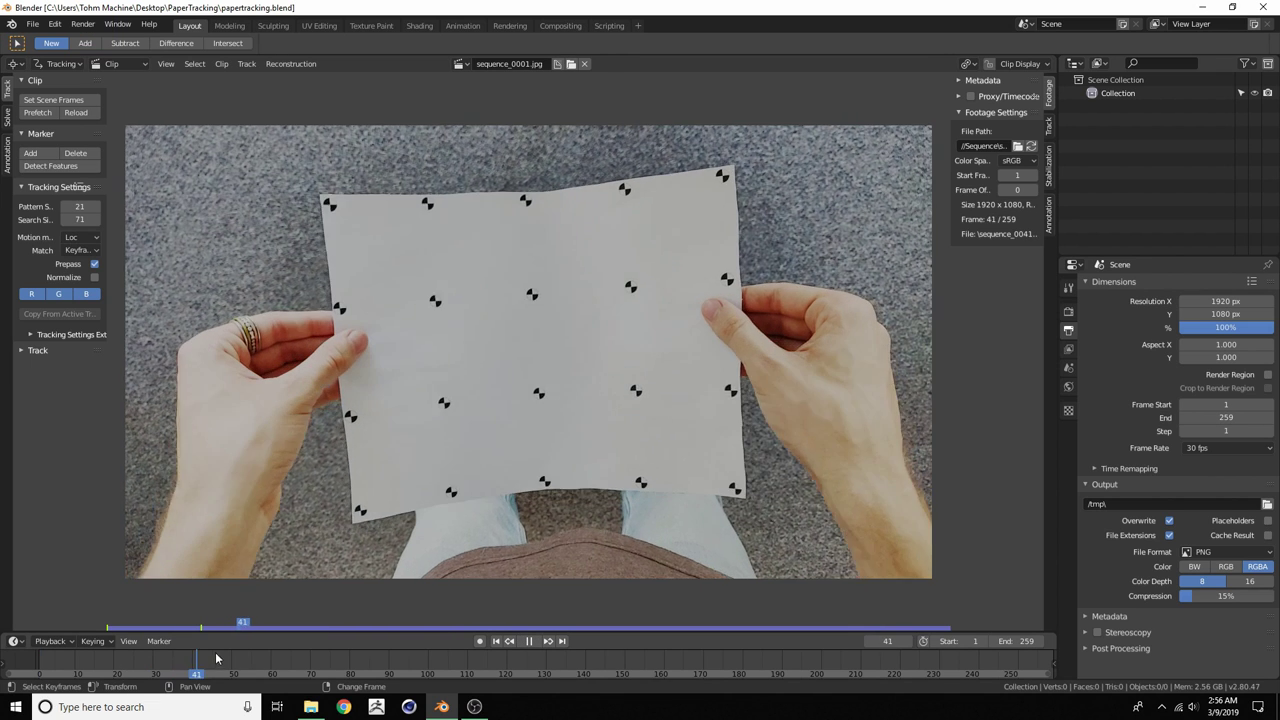
key("space")
key("d")
left_click_drag(397, 325, 578, 332)
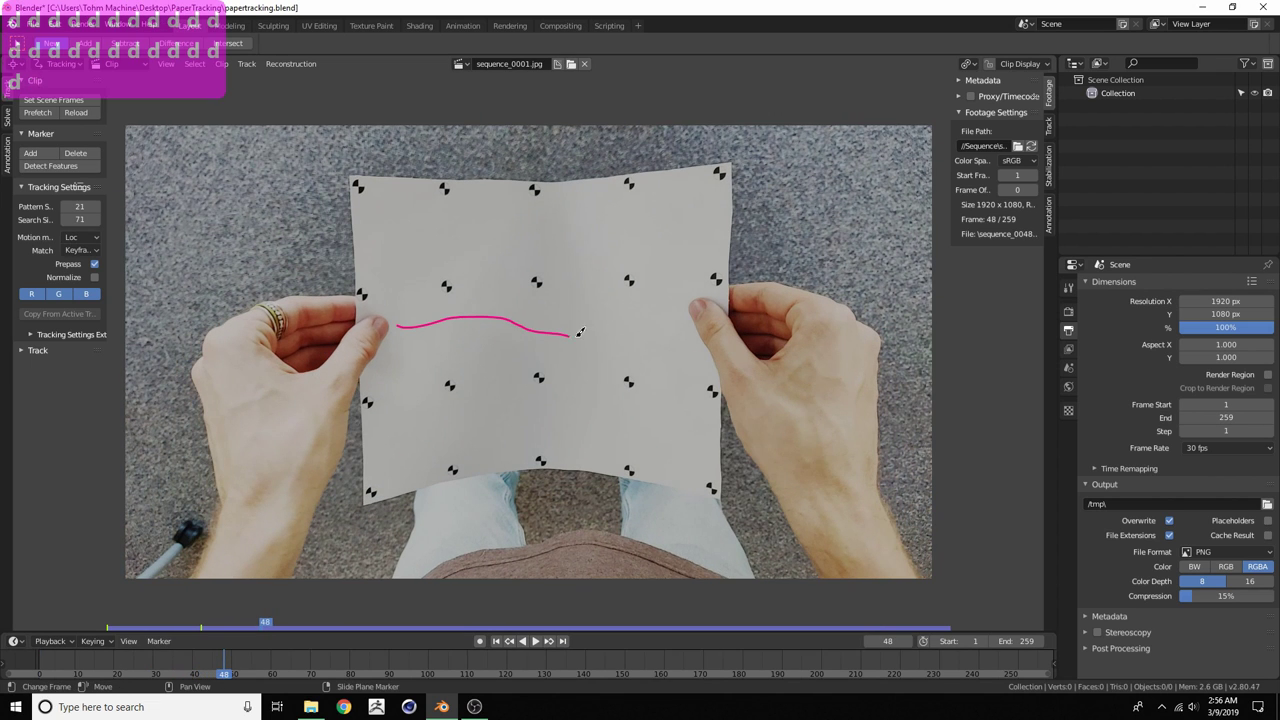
right_click_drag(688, 347, 309, 317)
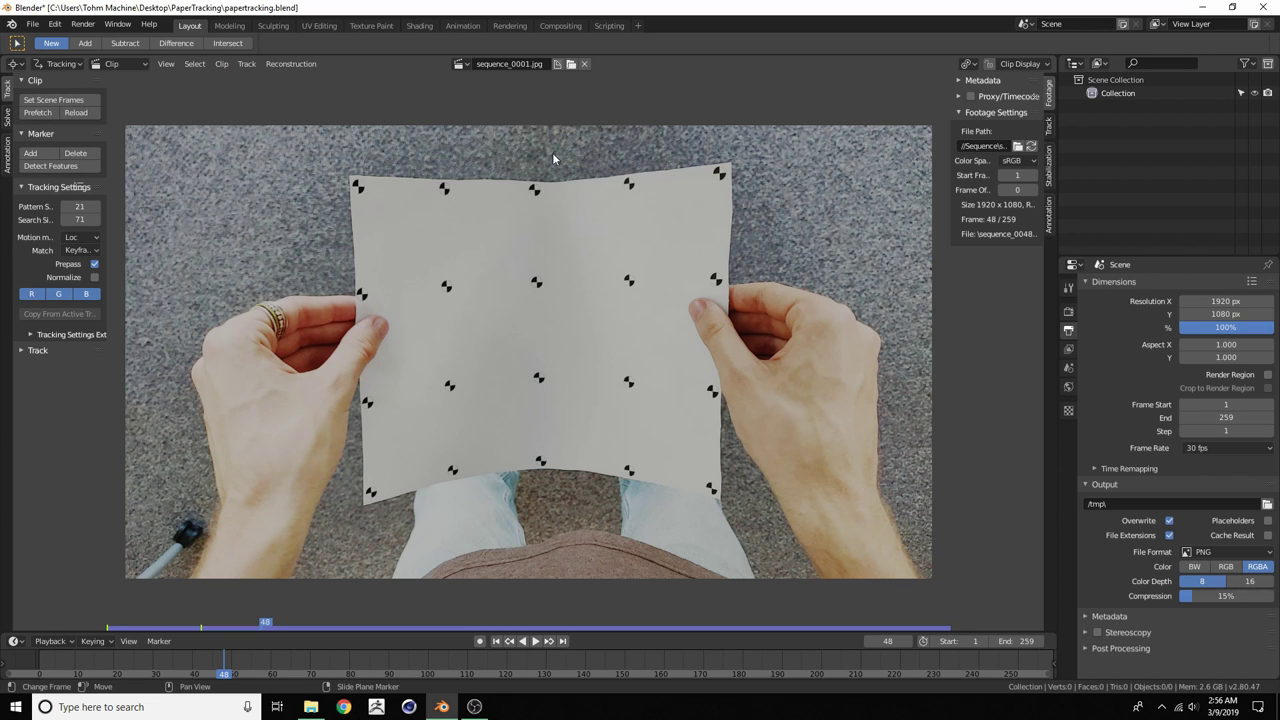
Return the clip to frame 1 and set the default tracking motion model to Perspective
key("shift+Left")
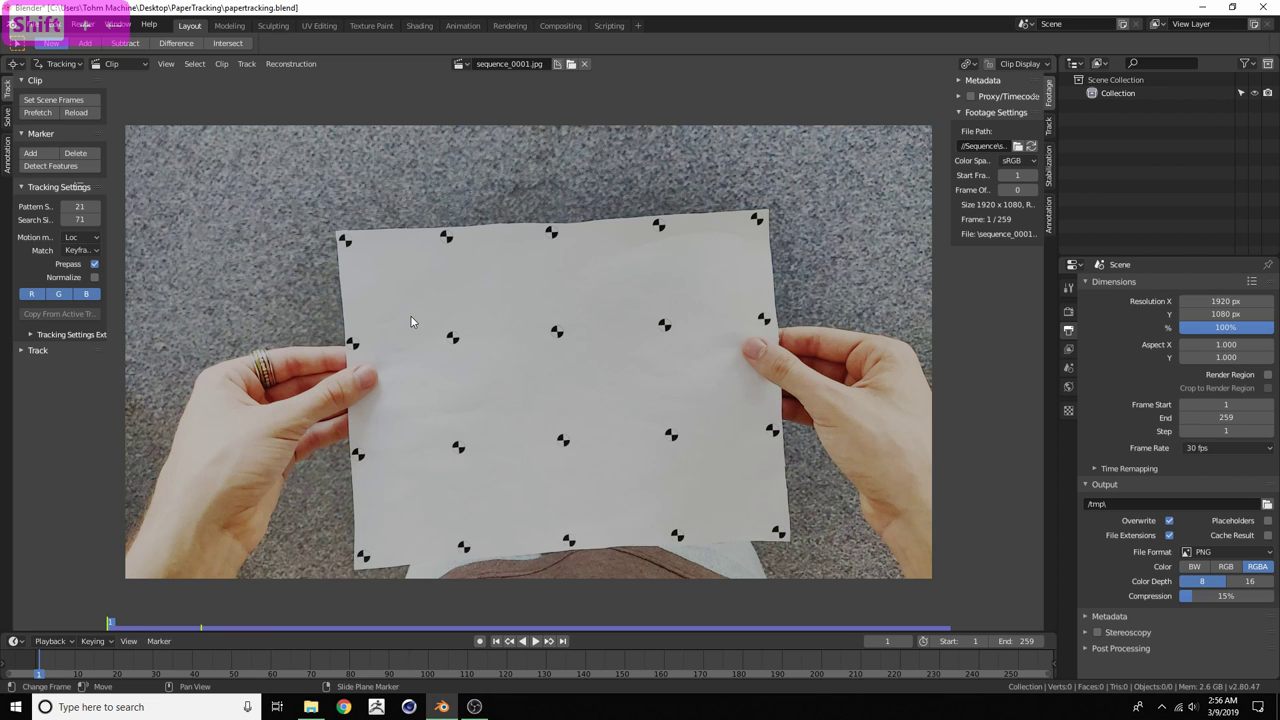
scroll(413, 321, "up", 4)
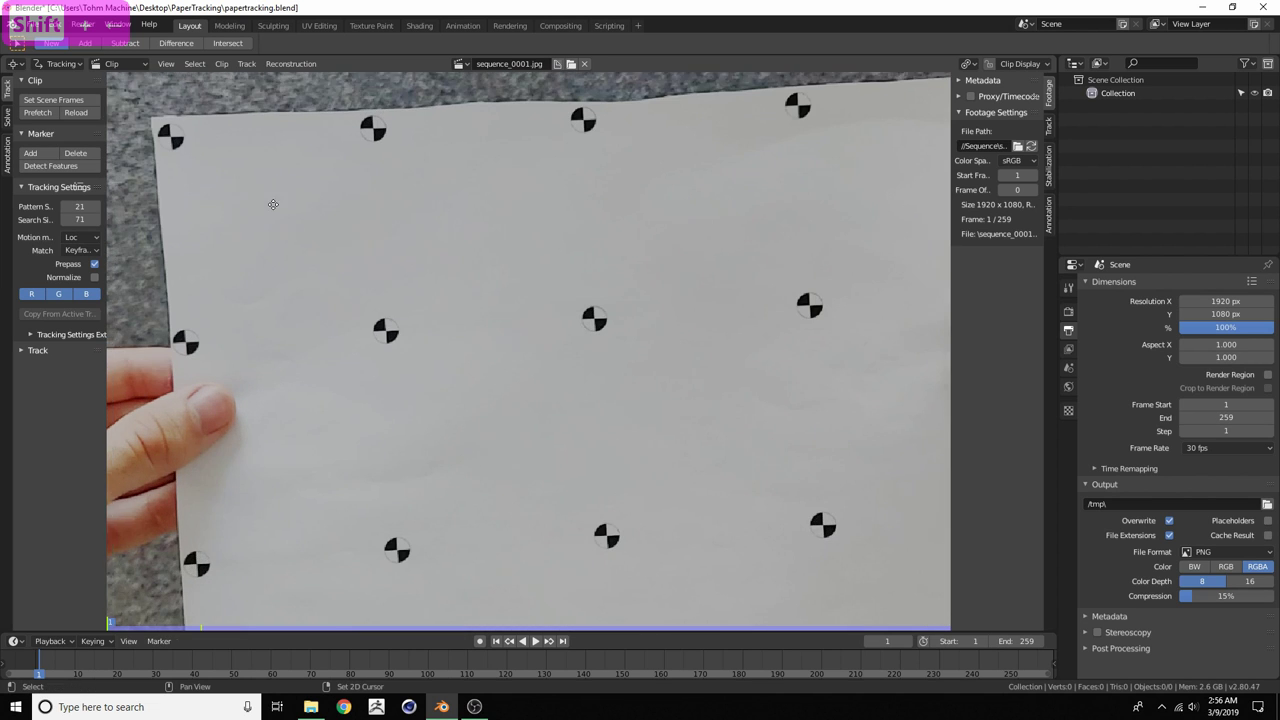
middle_click_drag(636, 441, 340, 214)
scroll(489, 367, "down", 3)
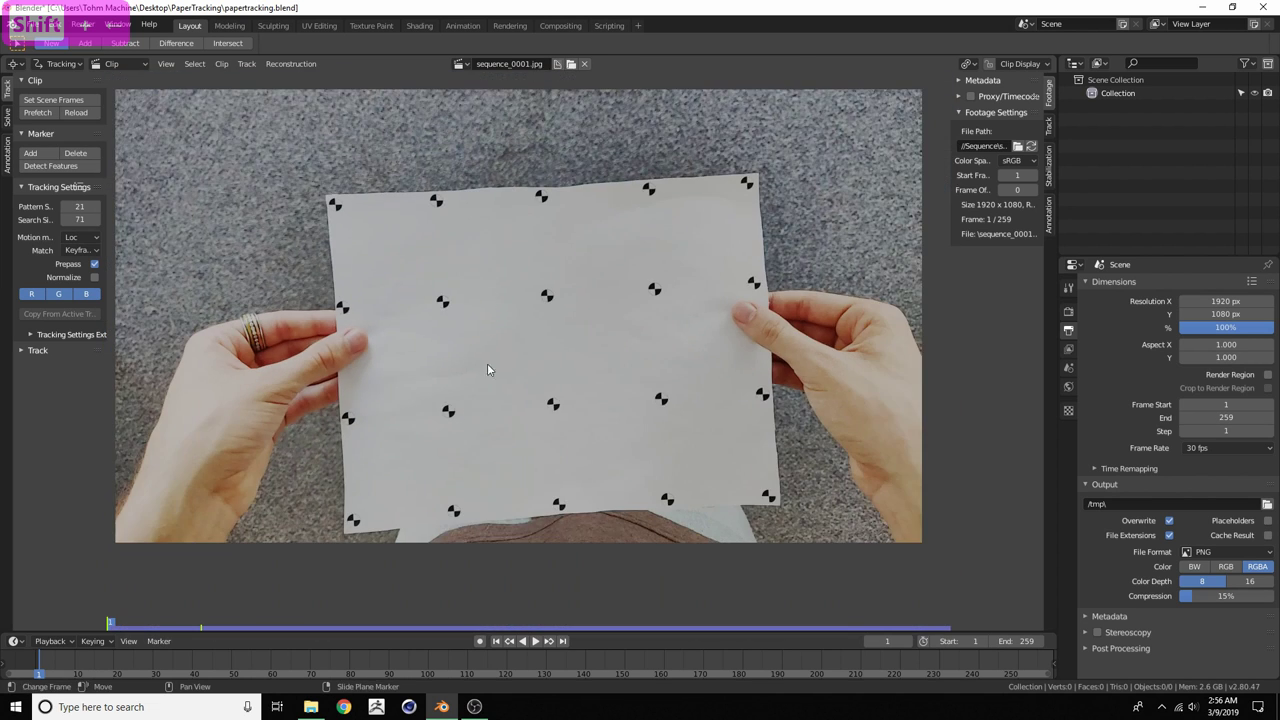
middle_click_drag(429, 437, 460, 366)
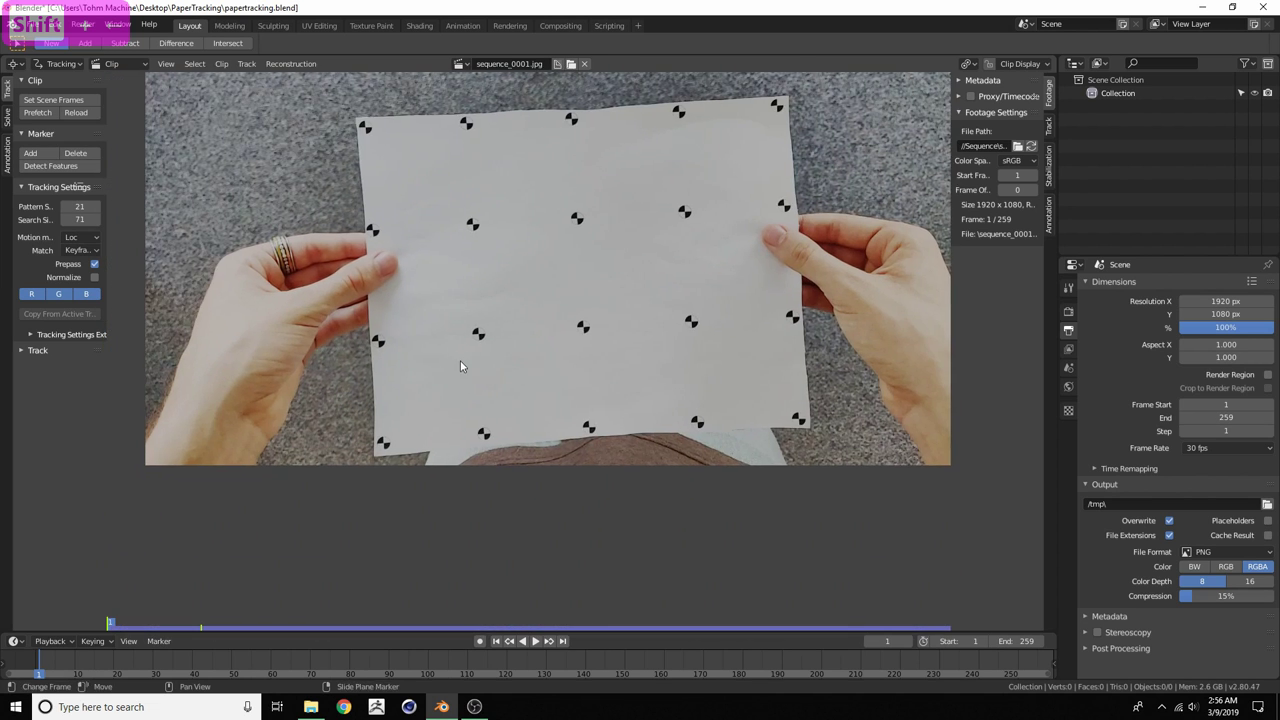
left_click(86, 240)
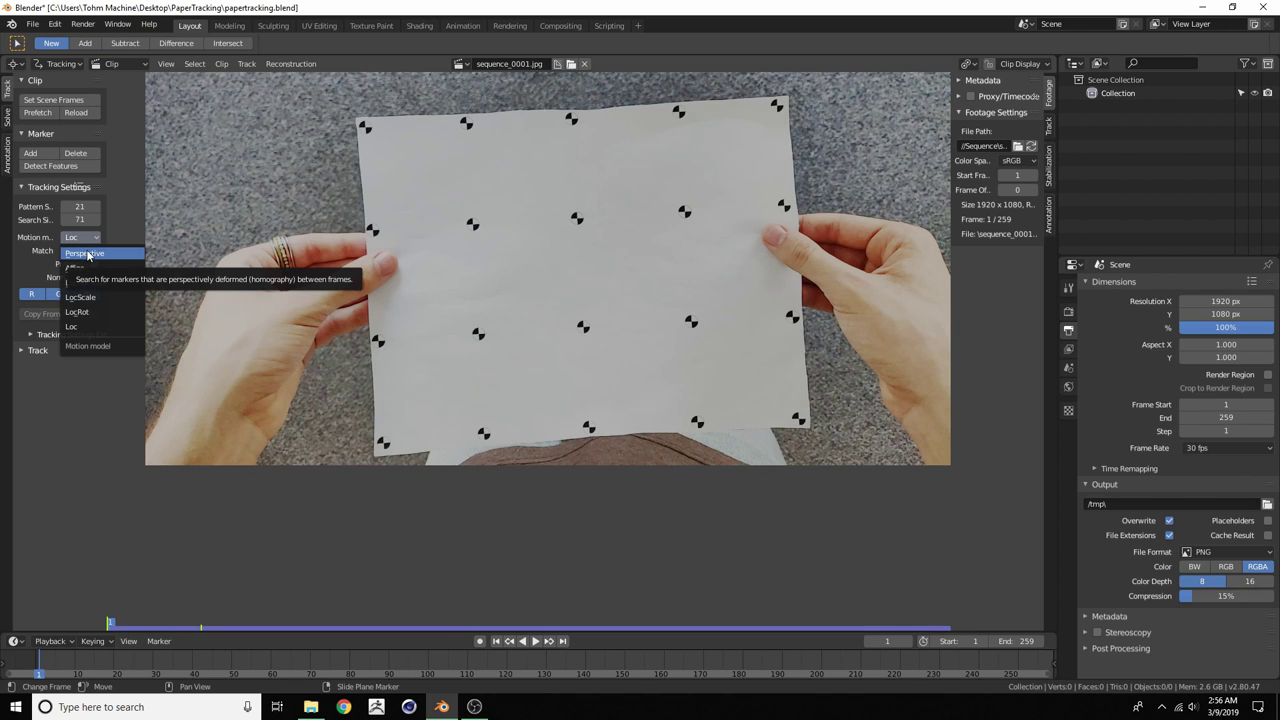
left_click(88, 255)
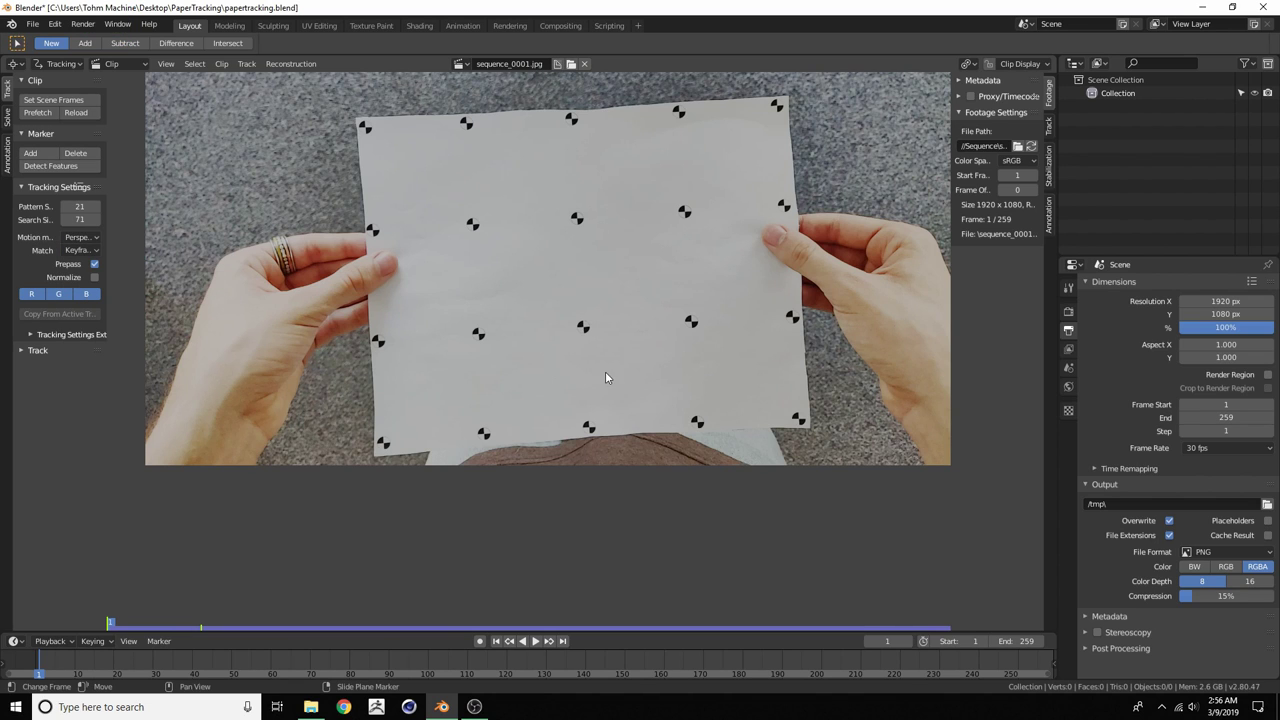
Play the clip briefly, return to frame 1 and enable Normalize in the default tracking settings
key("space")
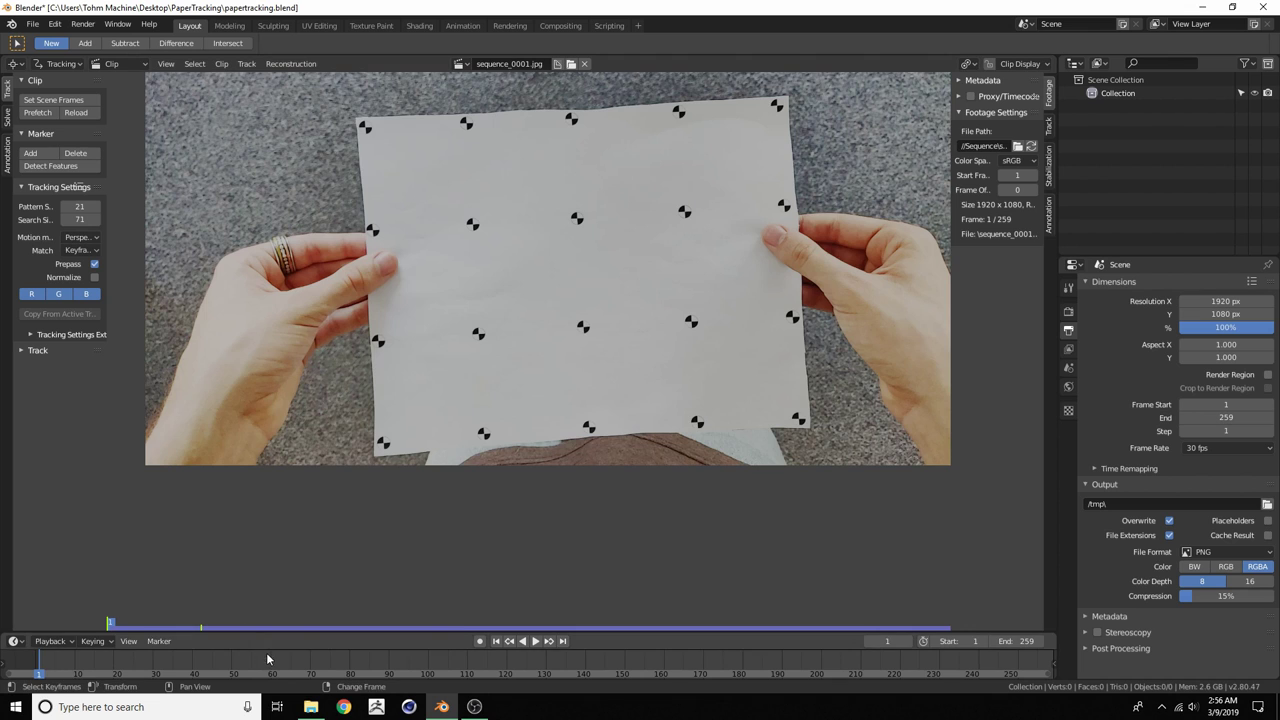
key("space")
key("shift+Left")
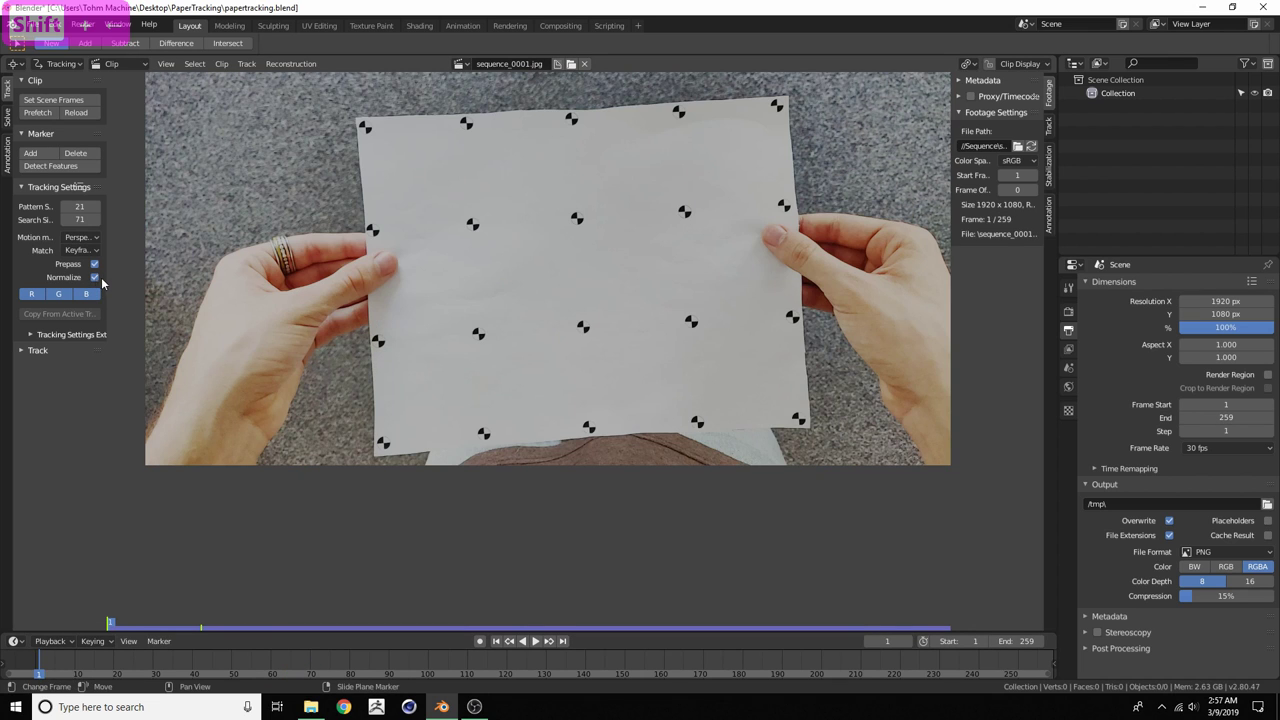
Expand the extra tracking settings, widen their region for readability and set the default Correlation to 0.9
left_click(58, 336)
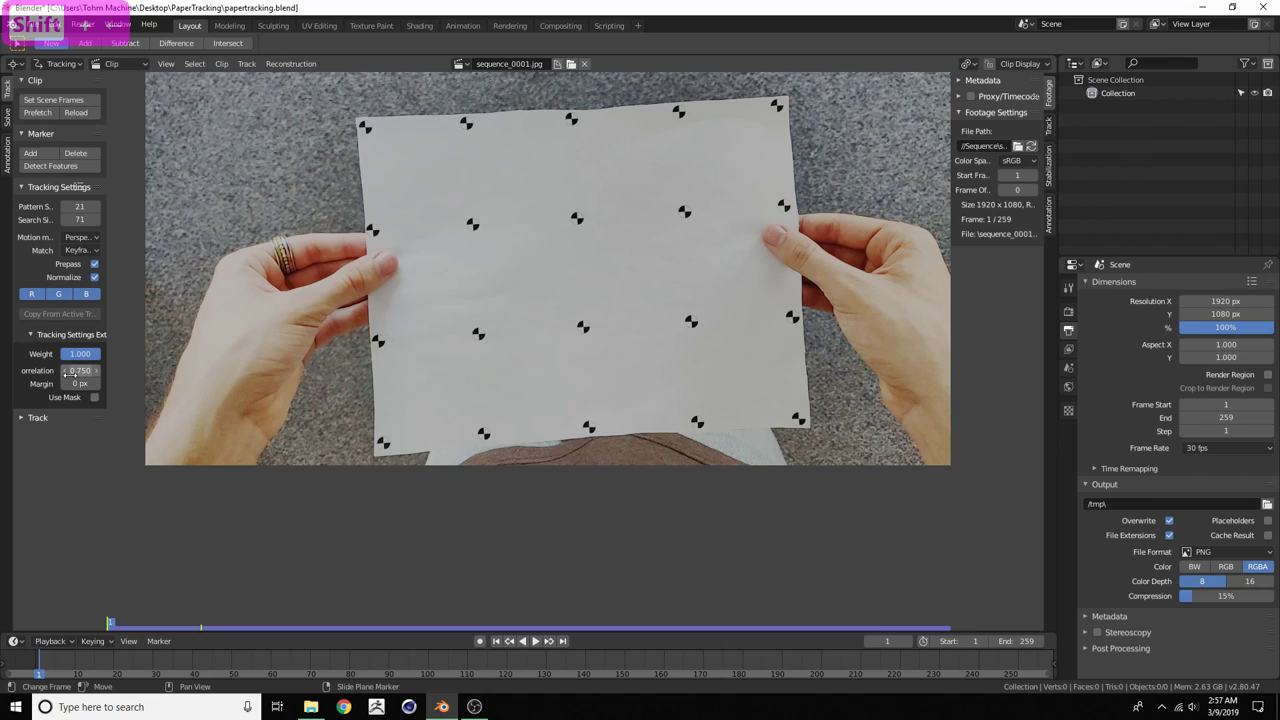
left_click_drag(108, 352, 128, 356)
left_click(101, 370)
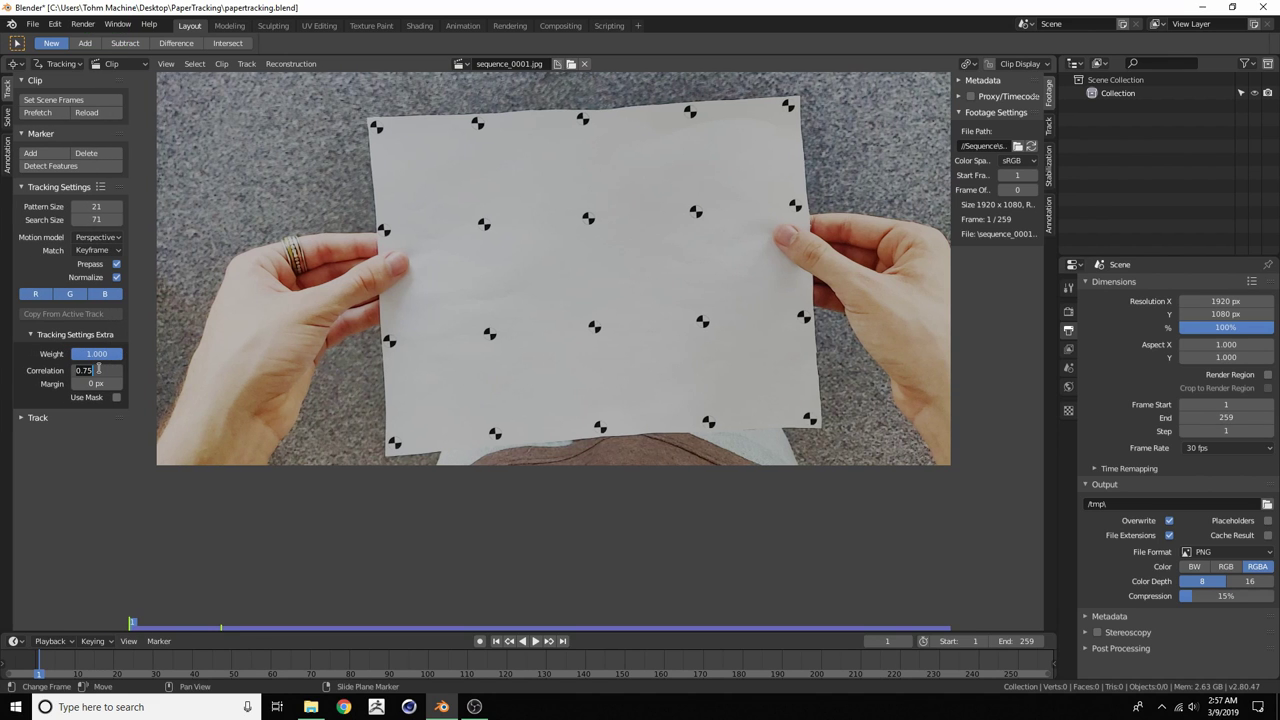
type("9")
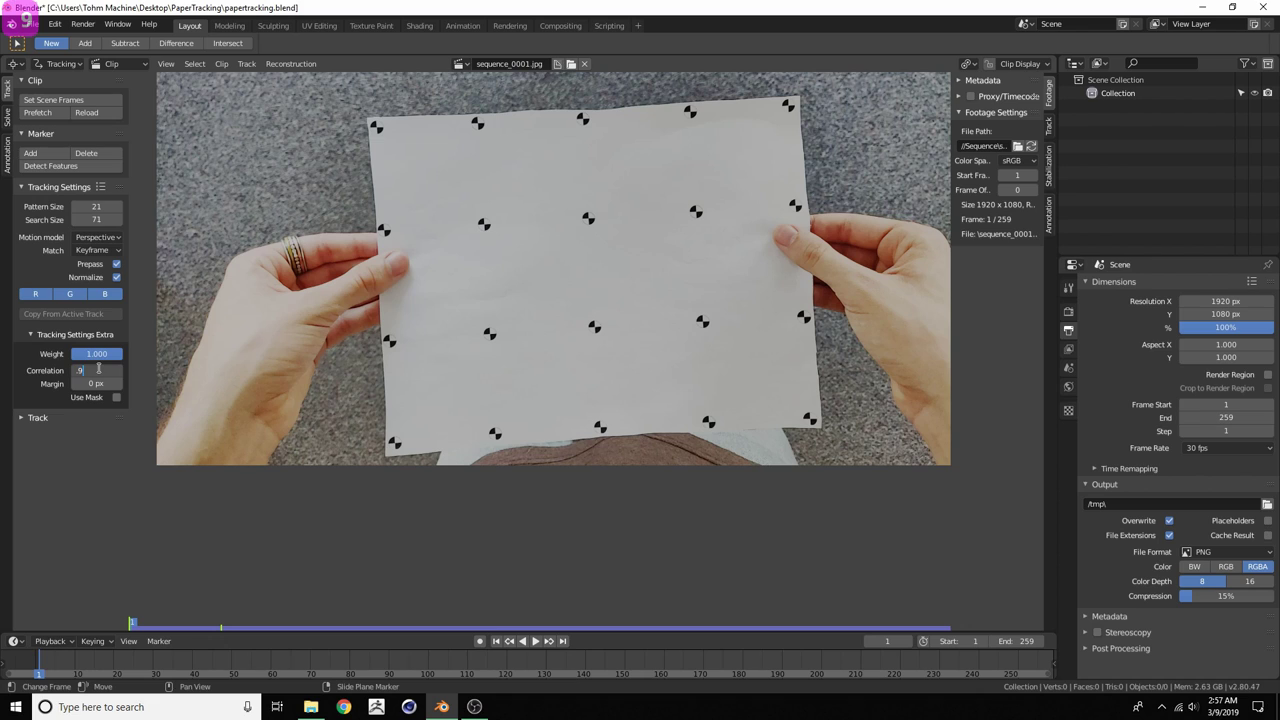
key("Return")
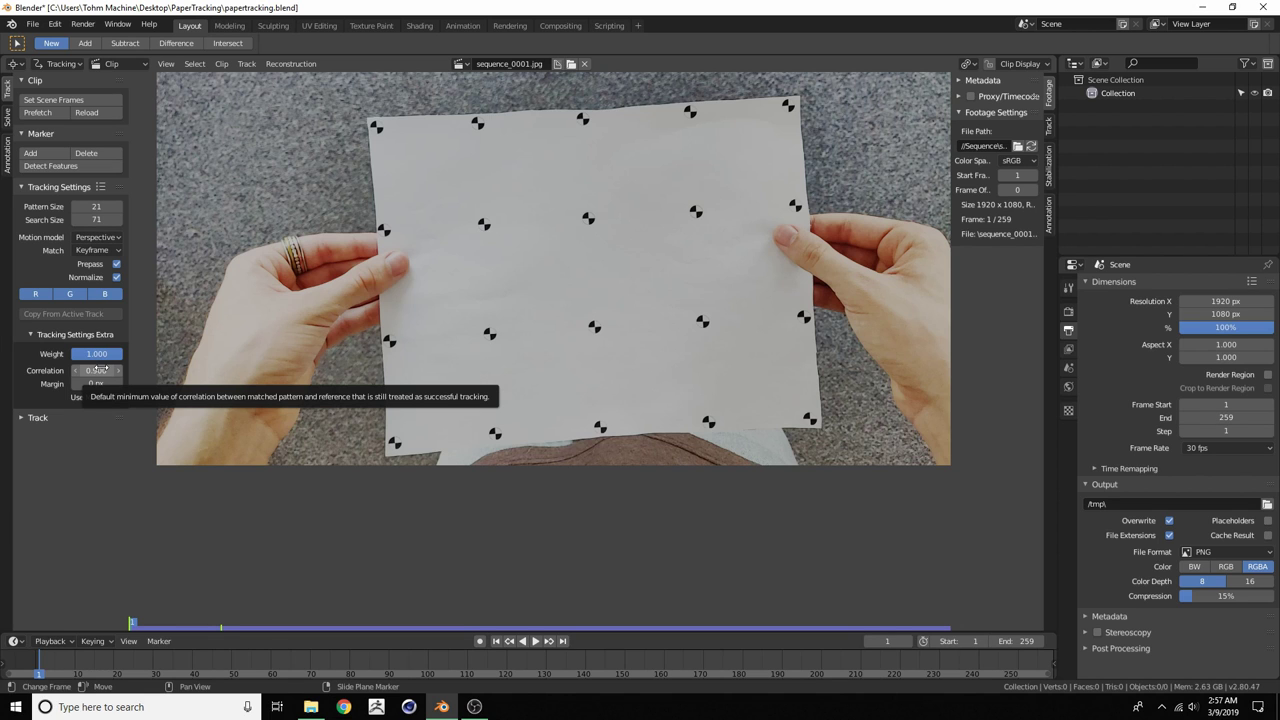
Show the track properties beside the clip and widen their region to make room for the marker preview
scroll(427, 408, "up", 3)
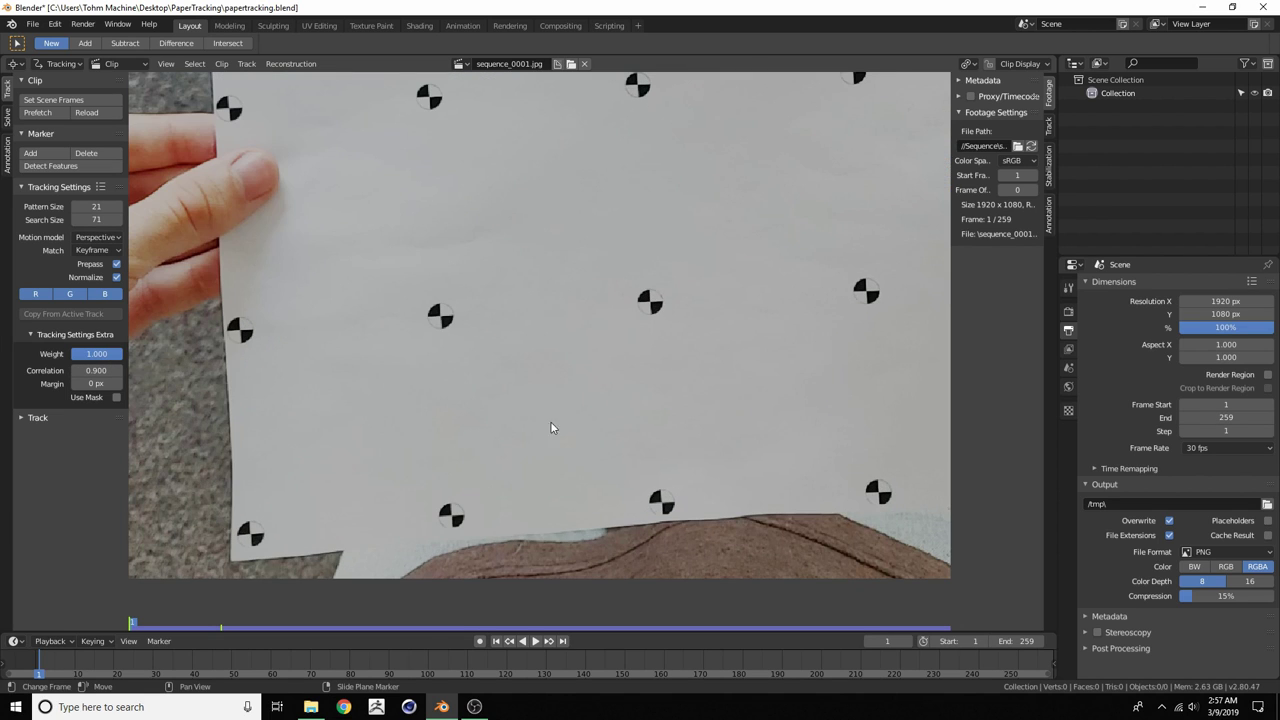
left_click(1048, 125)
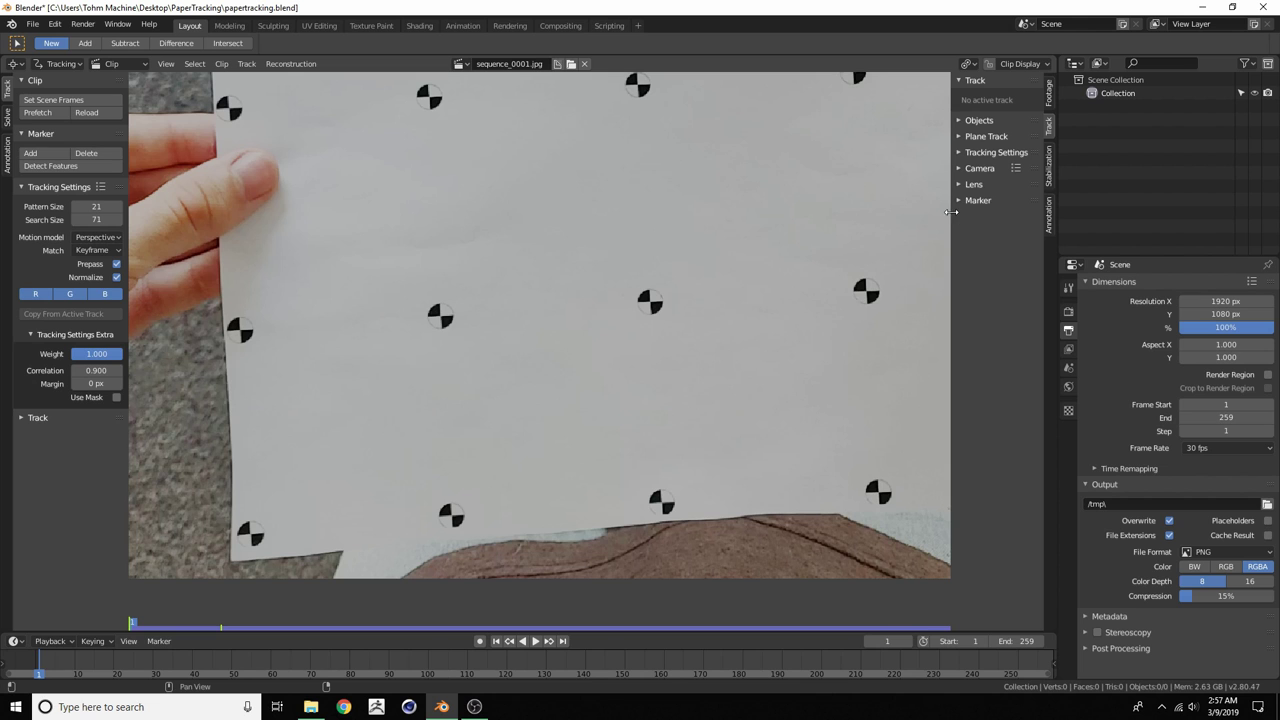
left_click_drag(952, 211, 851, 211)
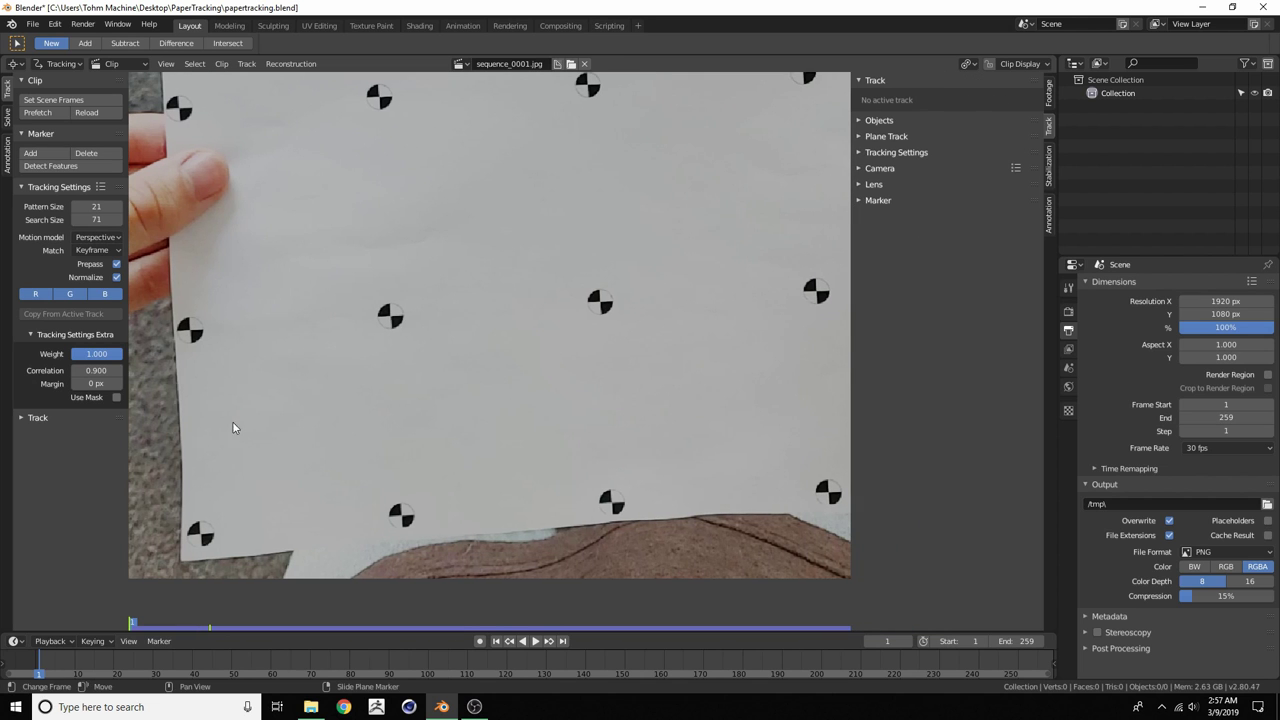
middle_click_drag(192, 484, 366, 357)
scroll(399, 443, "up", 4)
middle_click_drag(243, 477, 409, 387)
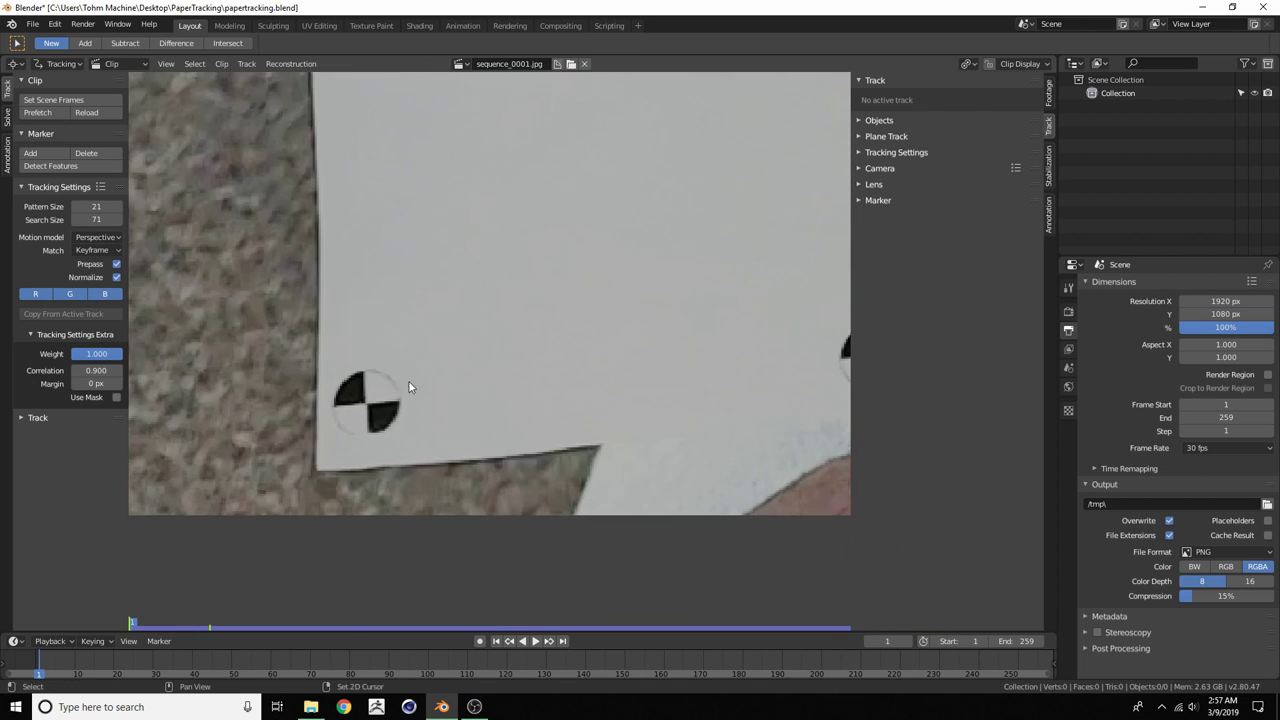
scroll(409, 387, "up", 2)
middle_click_drag(297, 457, 467, 395)
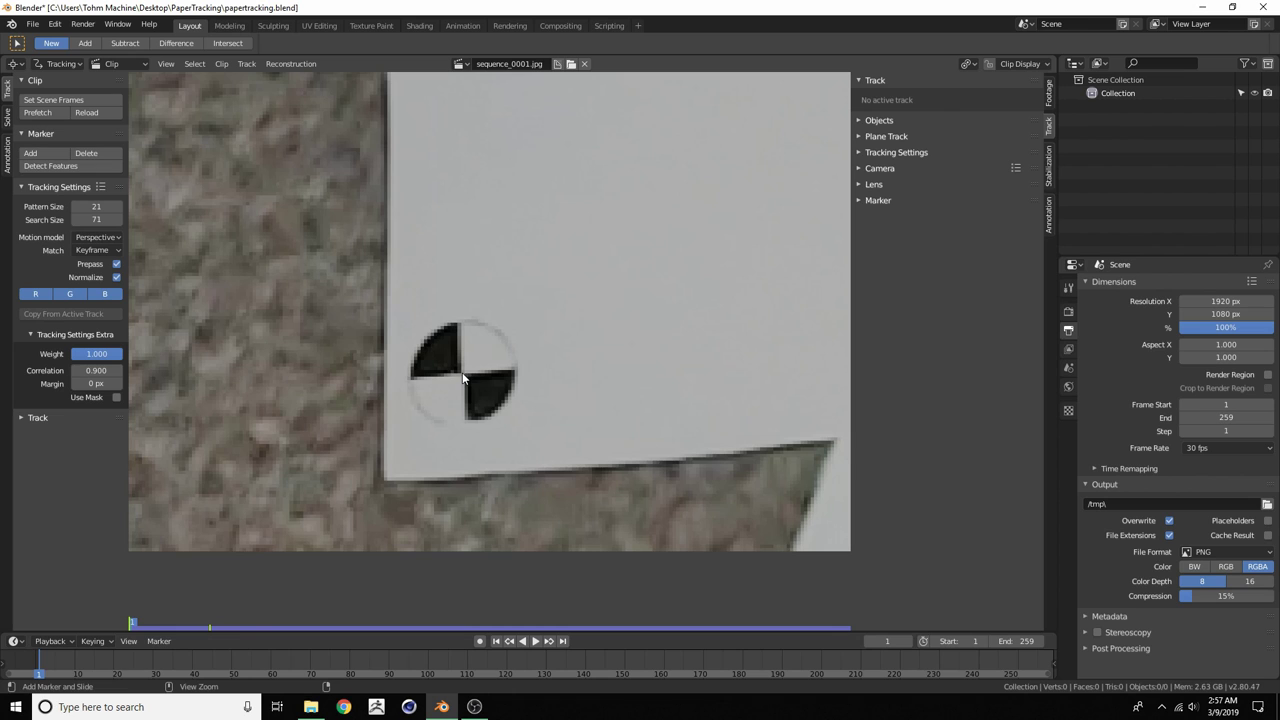
left_click(463, 379, "ctrl")
key("s")
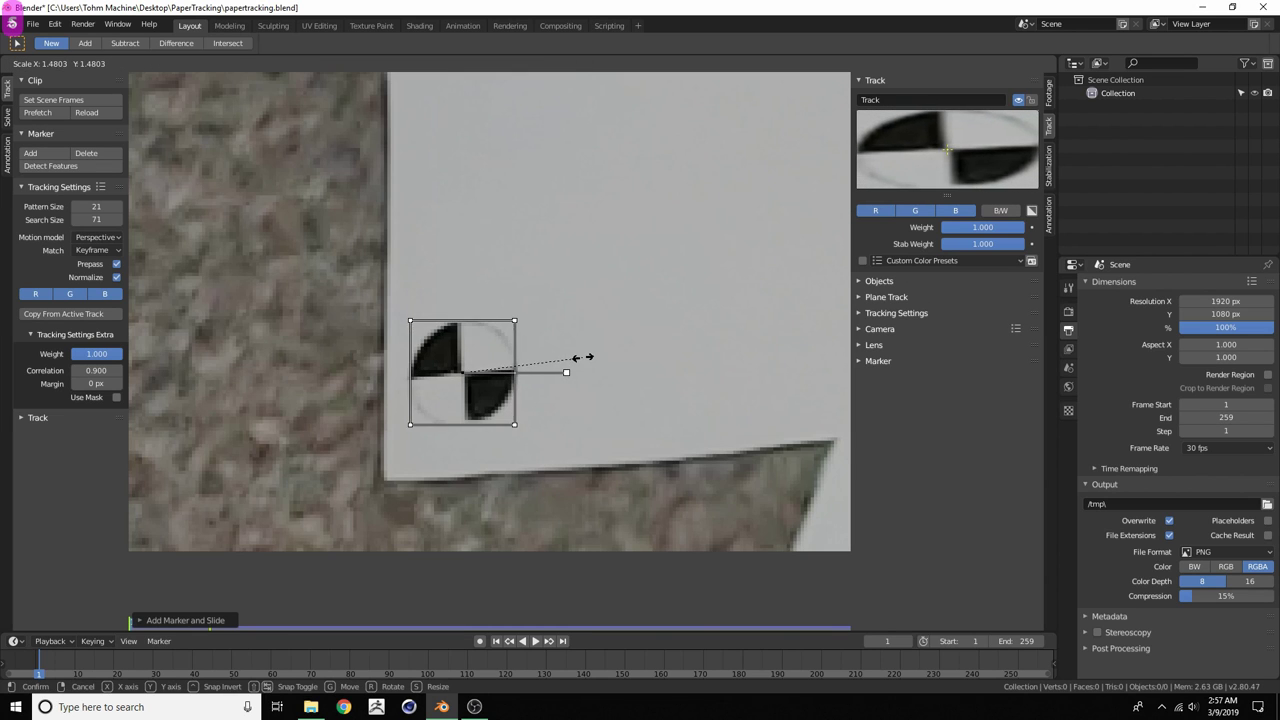
left_click(593, 360)
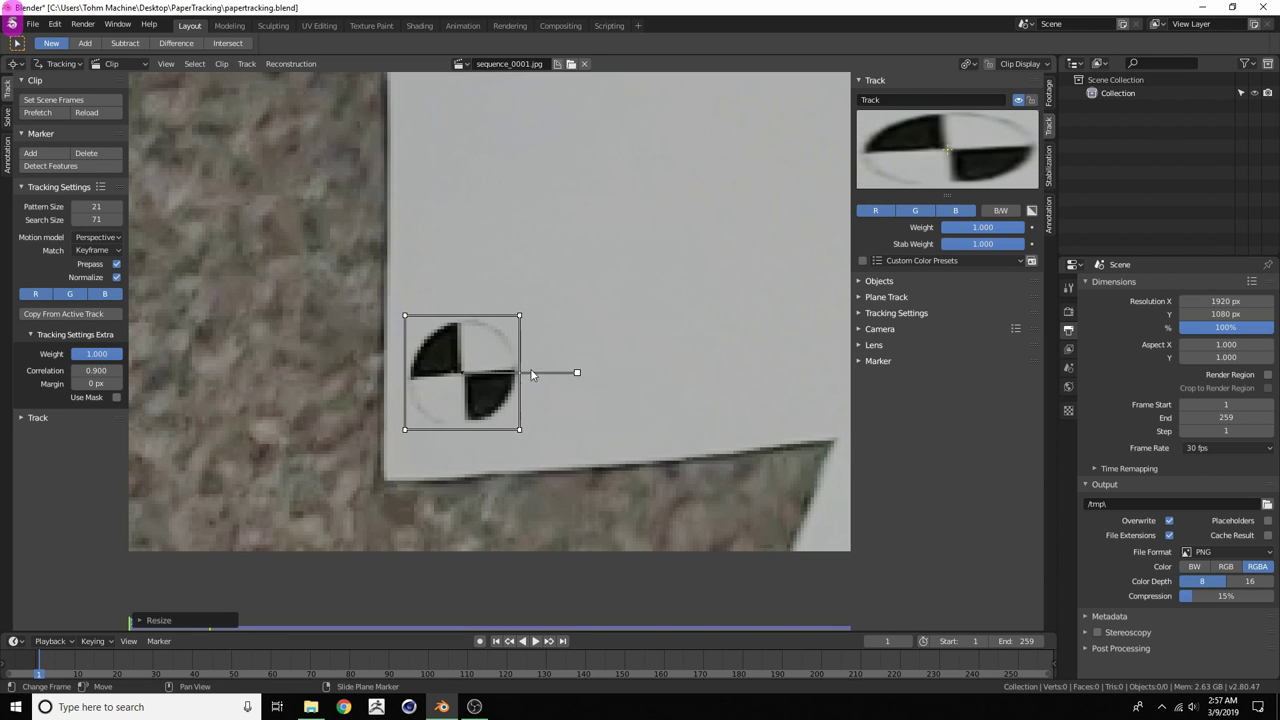
key("x")
left_click(464, 380)
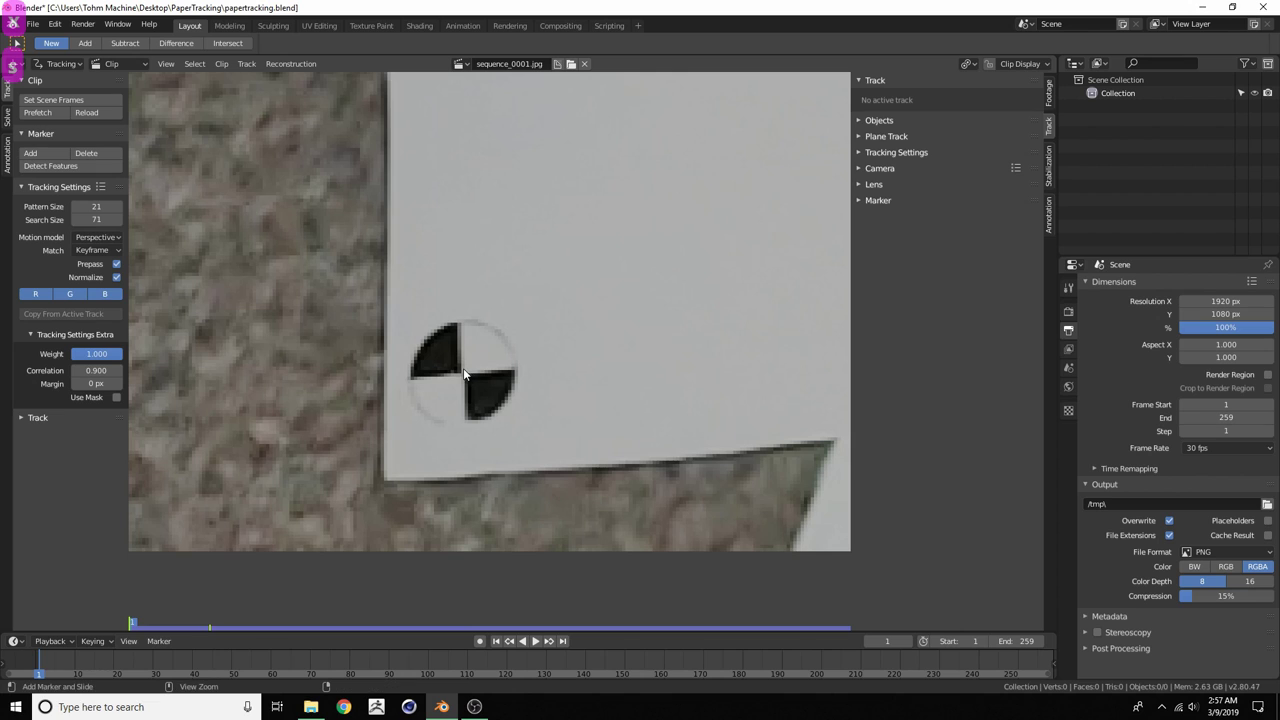
Add a tracking marker centred on the paper's lower-left target, scale it to enclose the full circle and make its preview taller
left_click(463, 377, "ctrl")
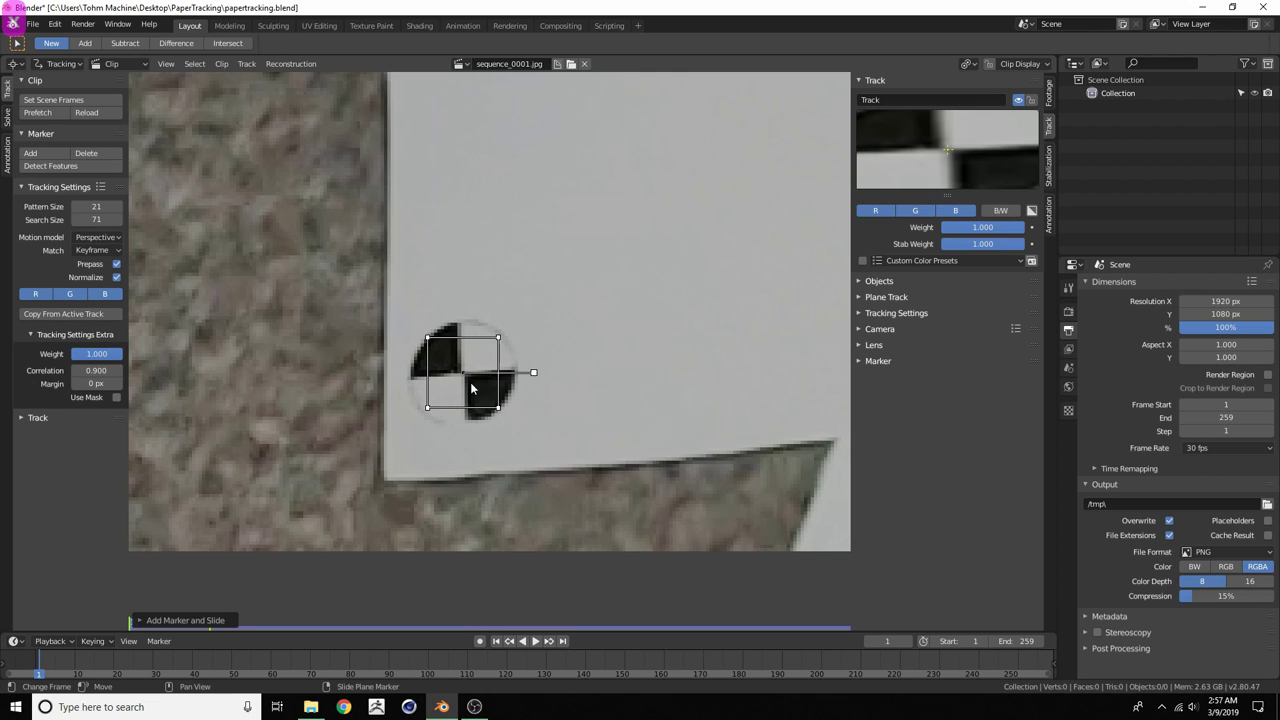
key("s")
left_click(501, 381)
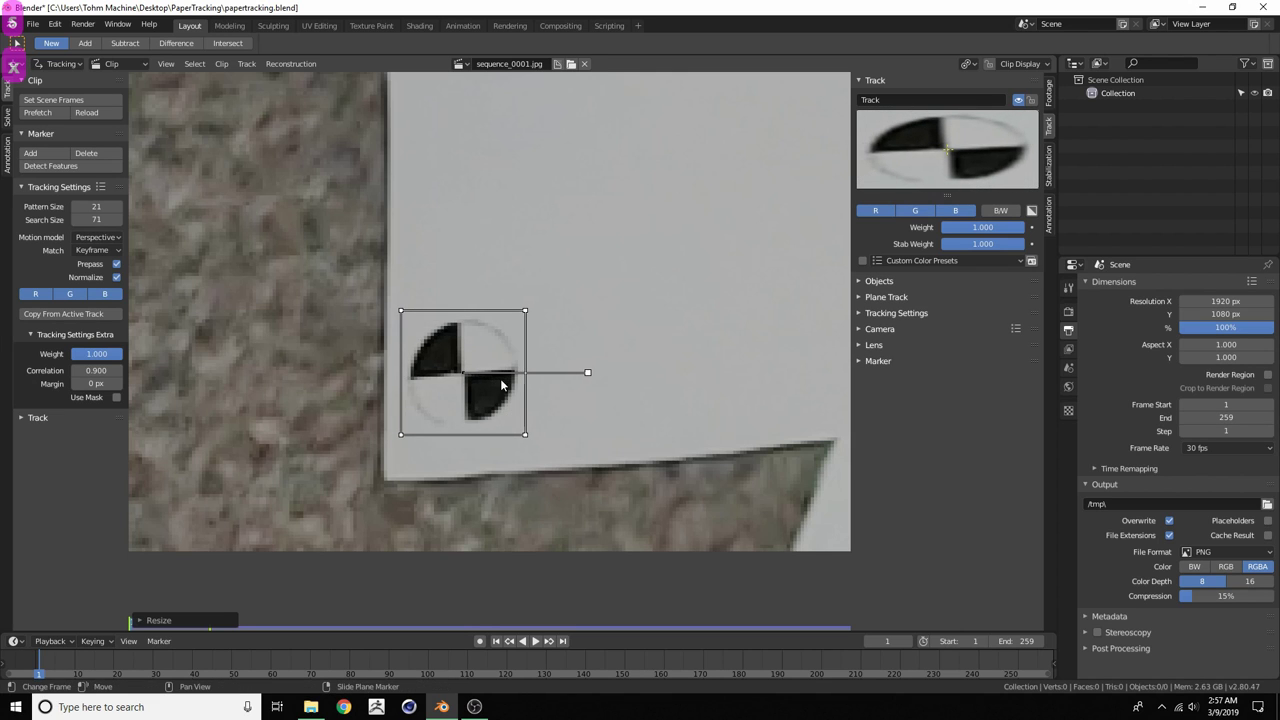
left_click_drag(950, 194, 949, 295)
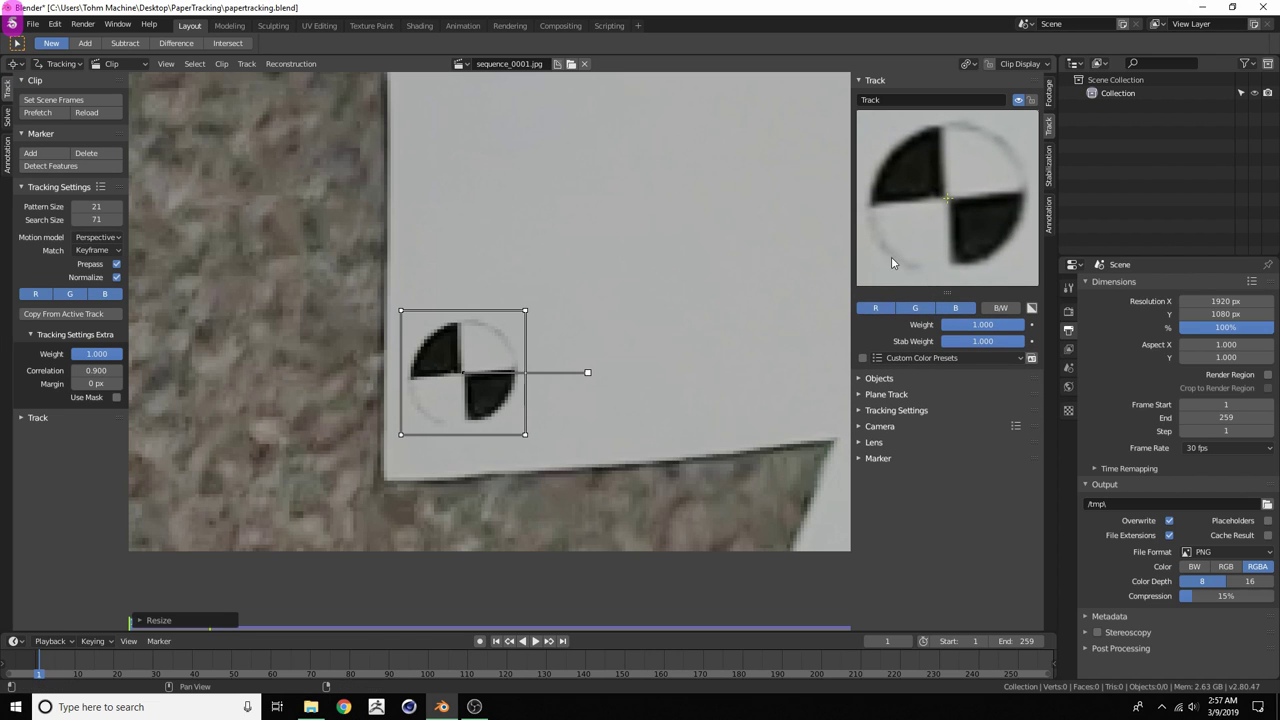
left_click_drag(929, 194, 942, 199)
scroll(543, 393, "down", 2)
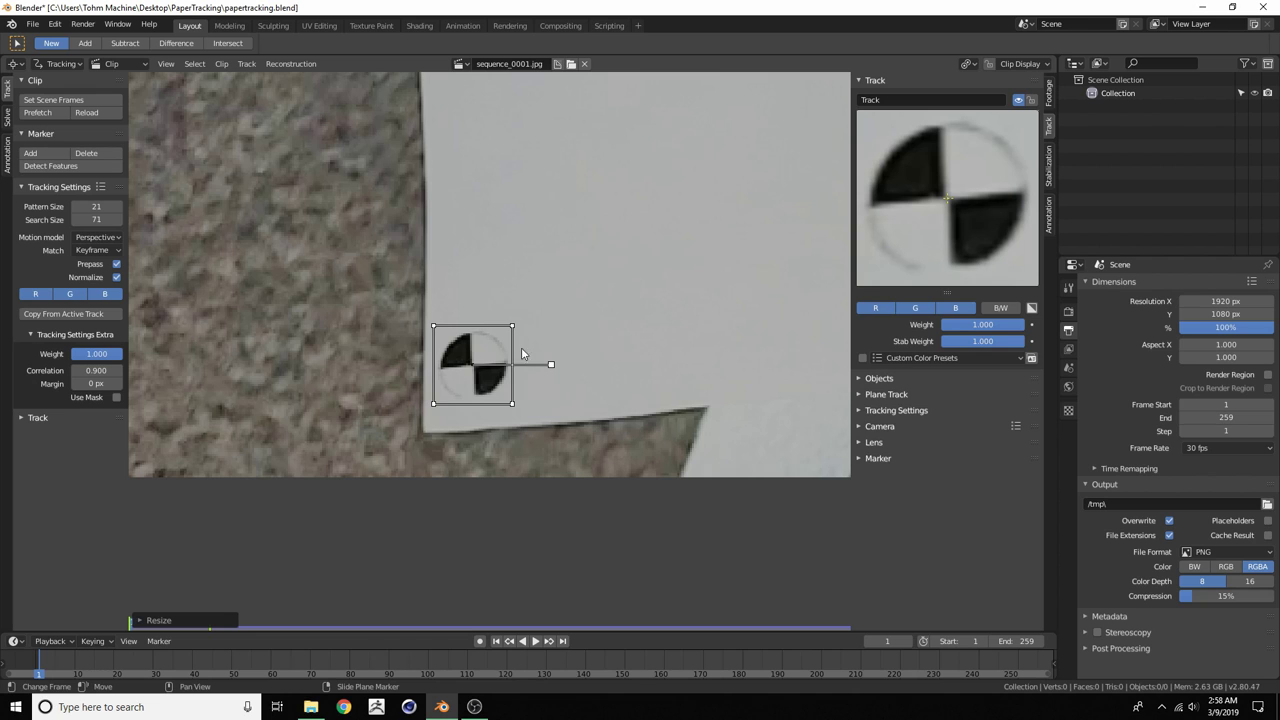
scroll(486, 379, "up", 2)
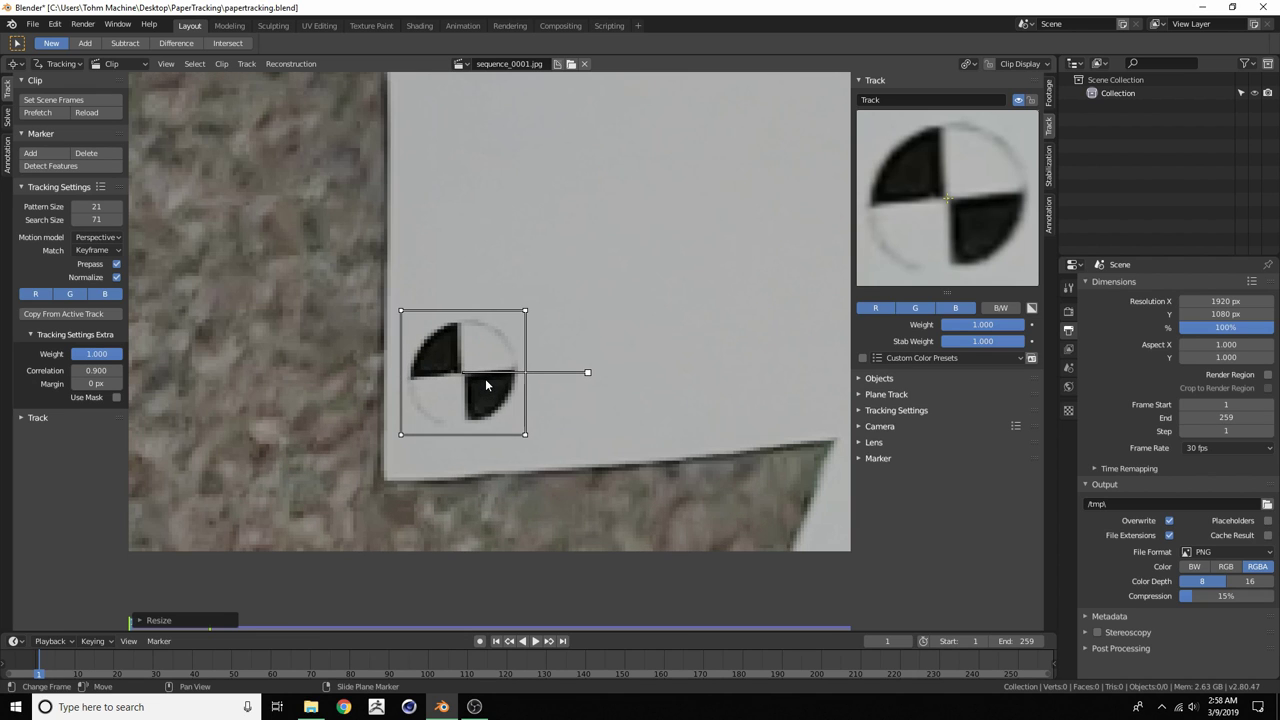
Track the lower-left corner marker forward one frame at a time from frame 1 to frame 9
key("alt+Right")
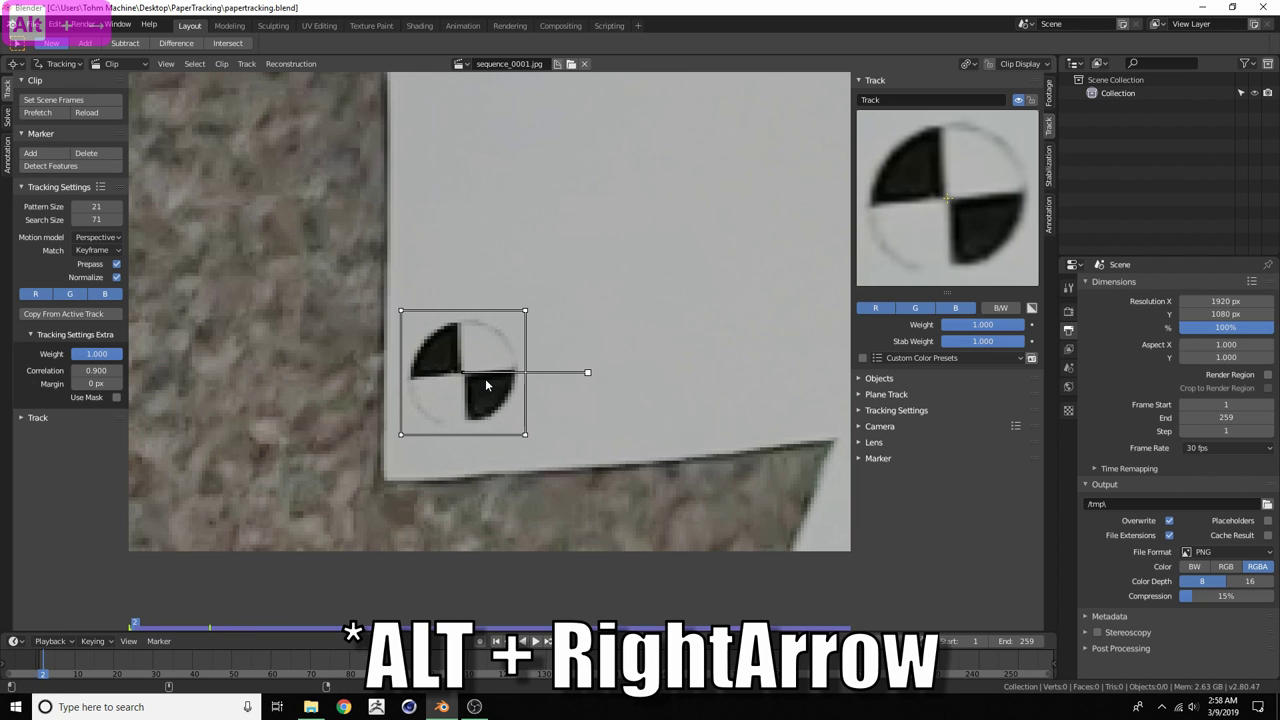
key("alt+Right")
key("alt+Right")
key("alt+Right")
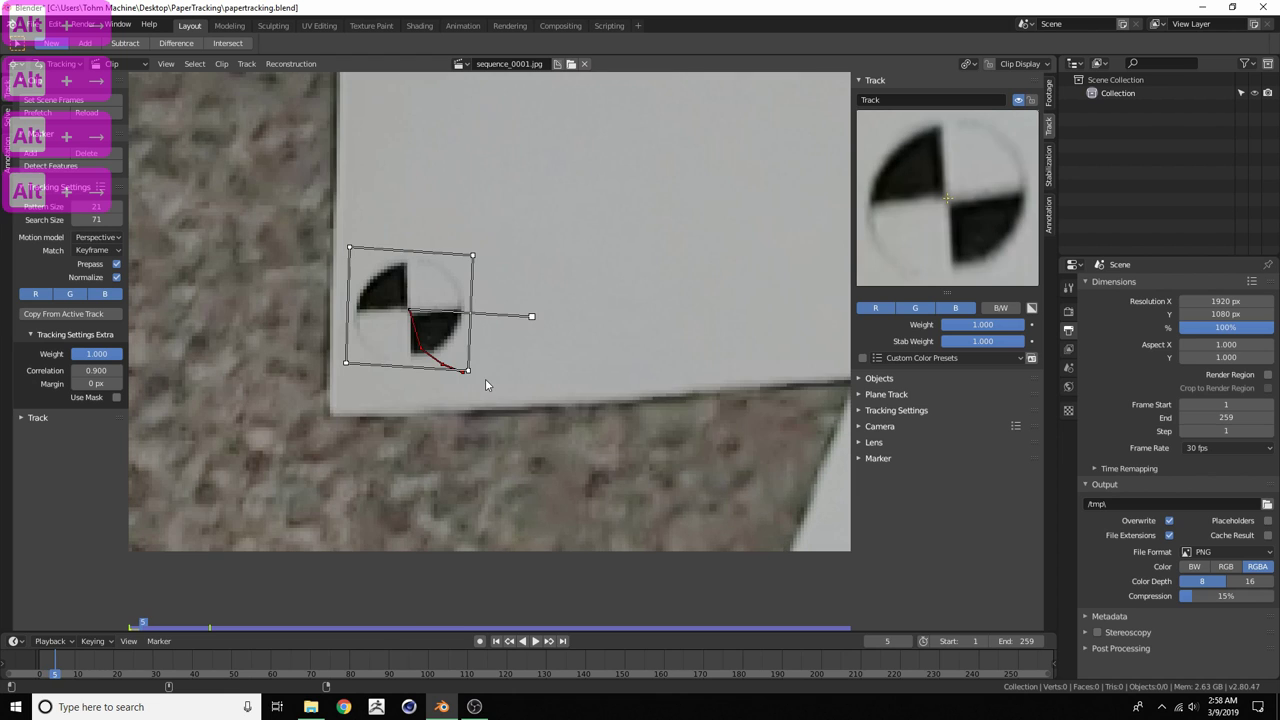
key("alt+Right")
key("alt+Right")
key("alt+Right")
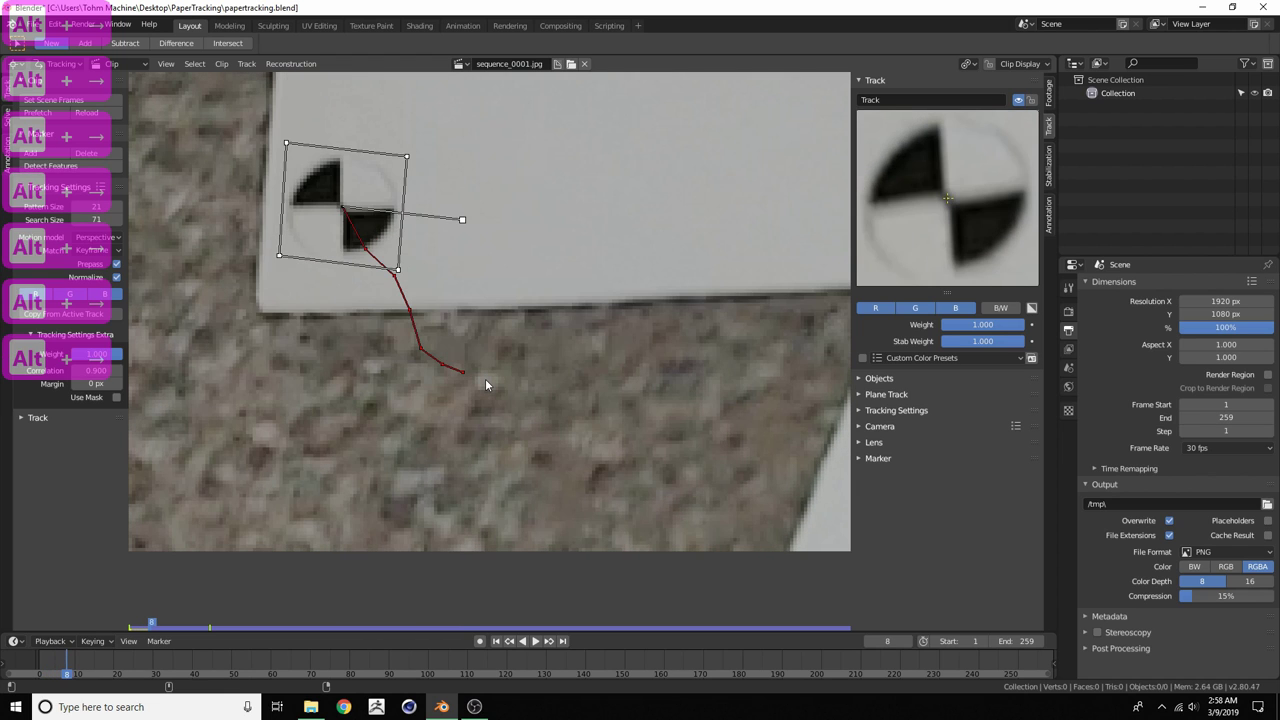
key("alt+Right")
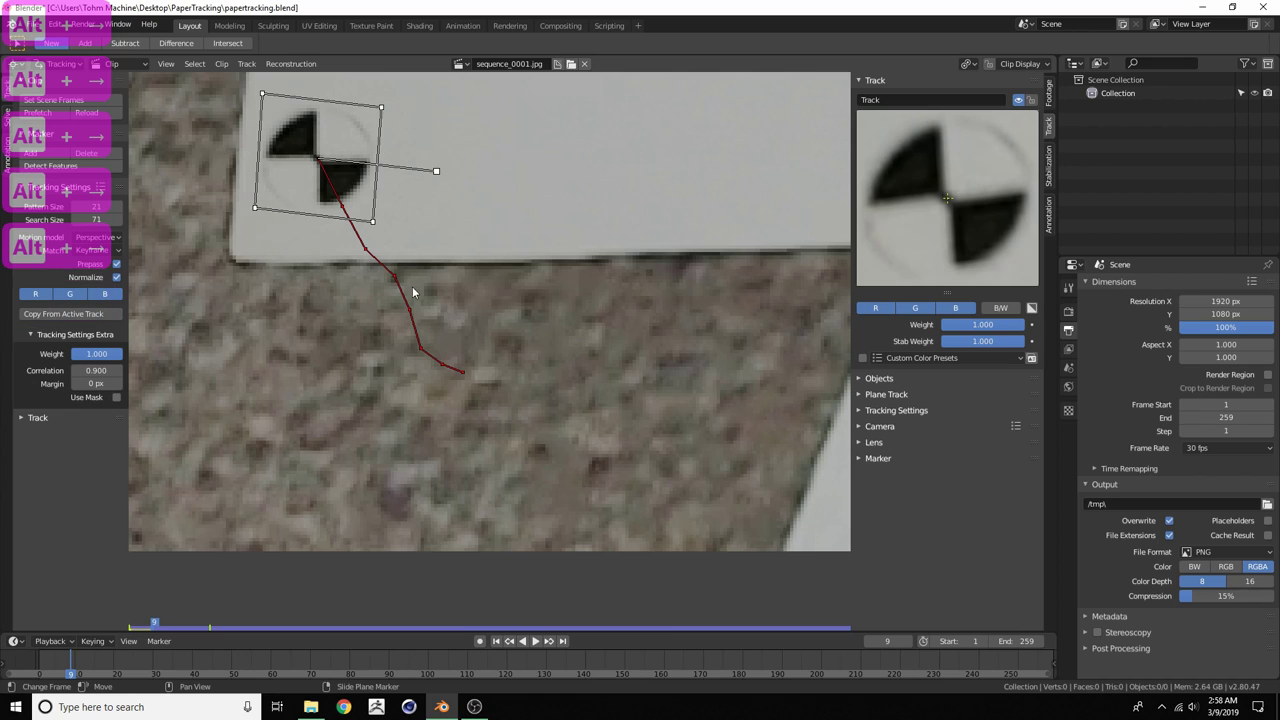
Expand the tracking controls and lock the clip view to the selected marker
left_click(38, 418)
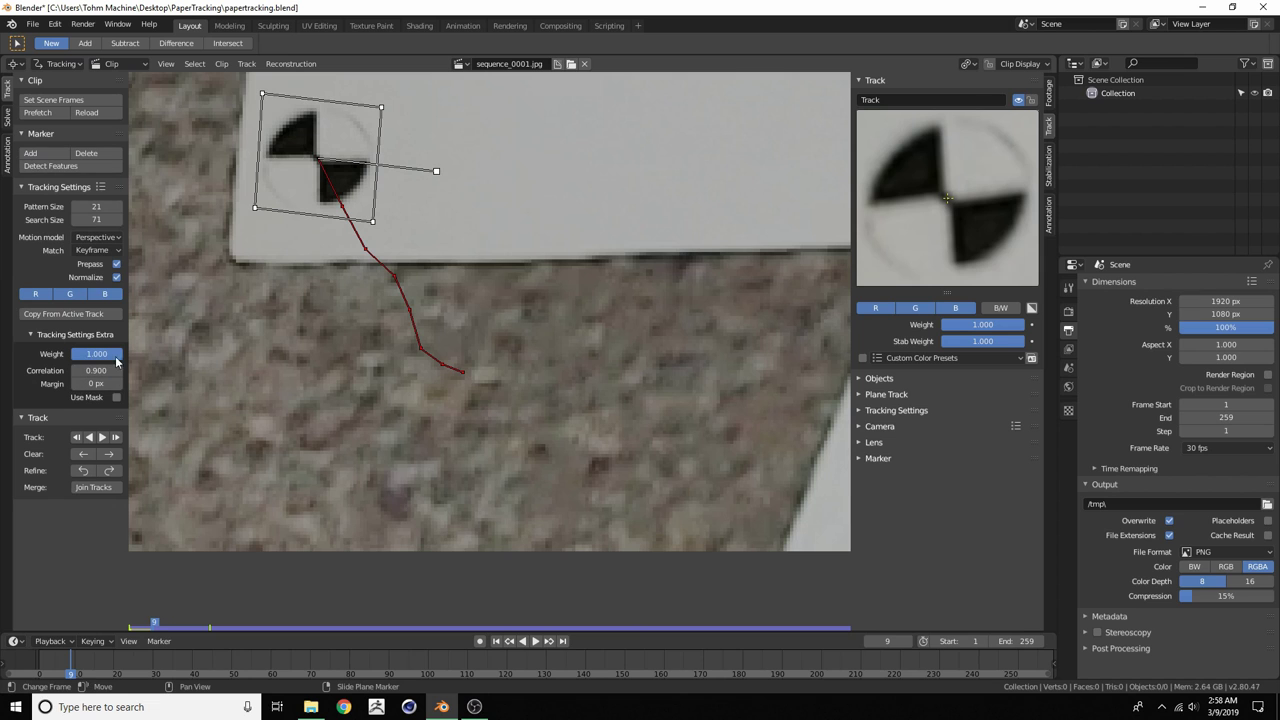
mouse_move(276, 177)
middle_mouse_down()
mouse_move(337, 303)
mouse_move(318, 236)
middle_mouse_up()
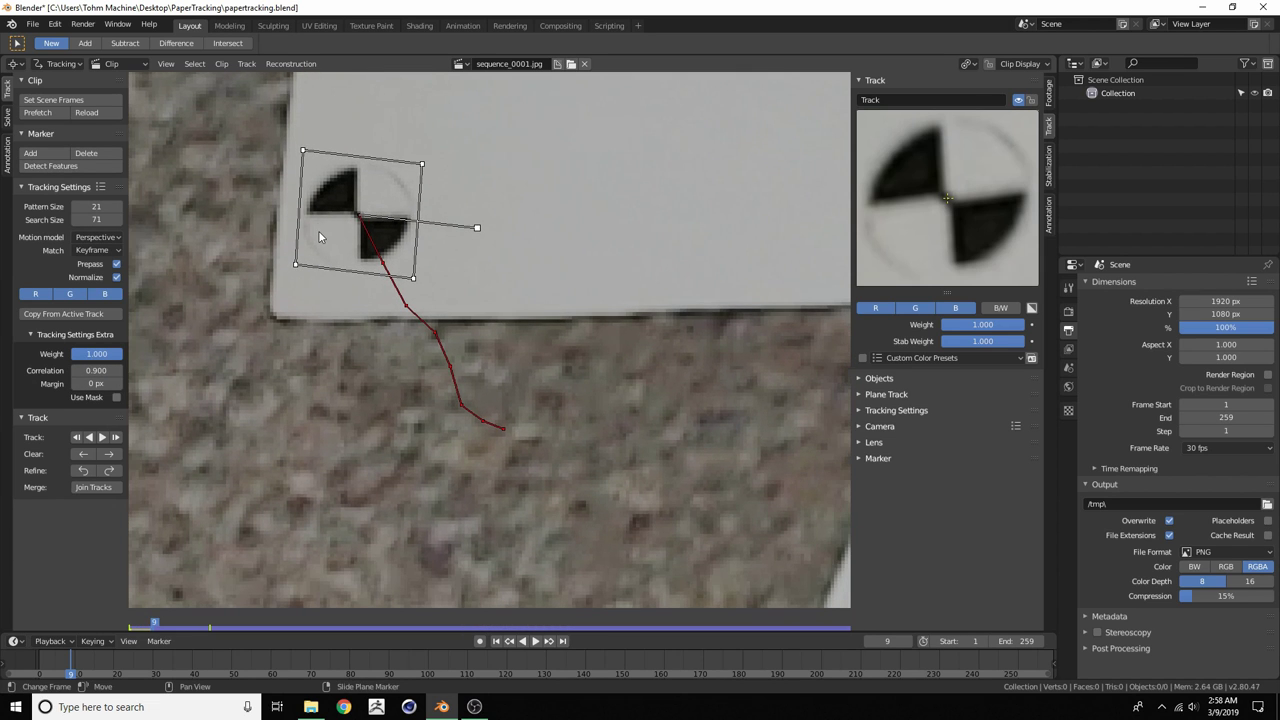
key("l")
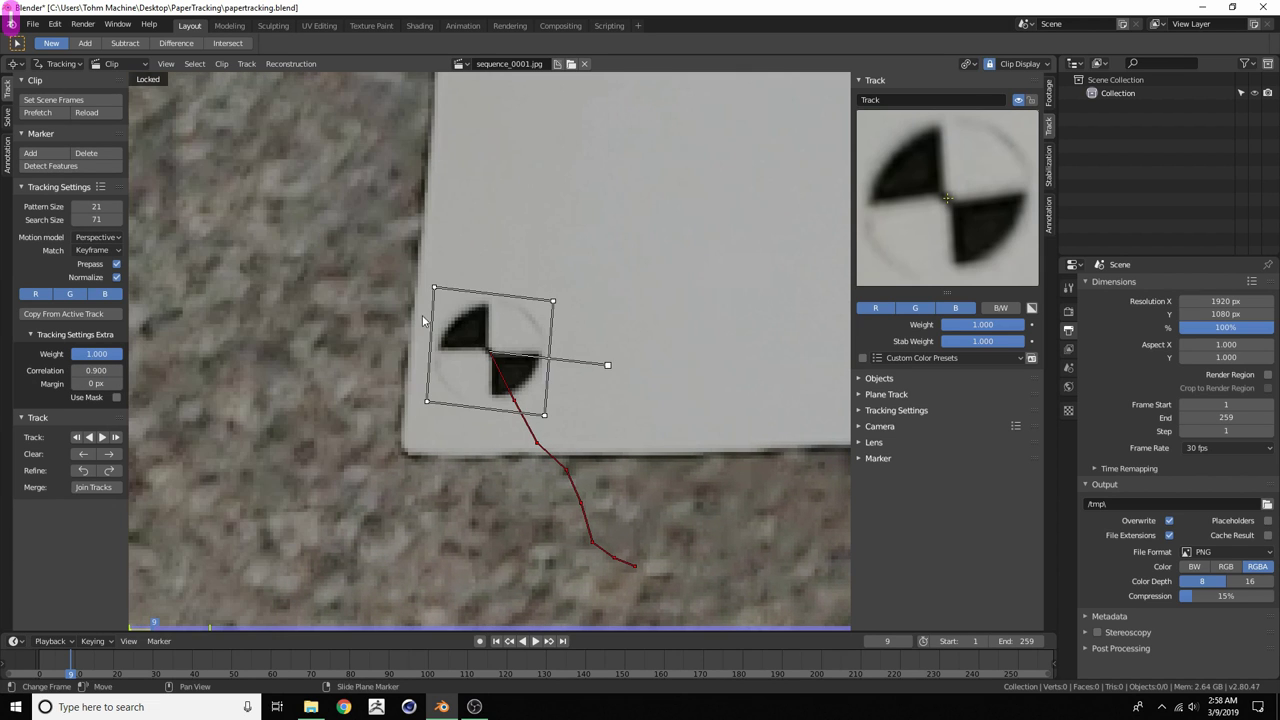
scroll(462, 375, "down", 2)
scroll(450, 388, "up", 1)
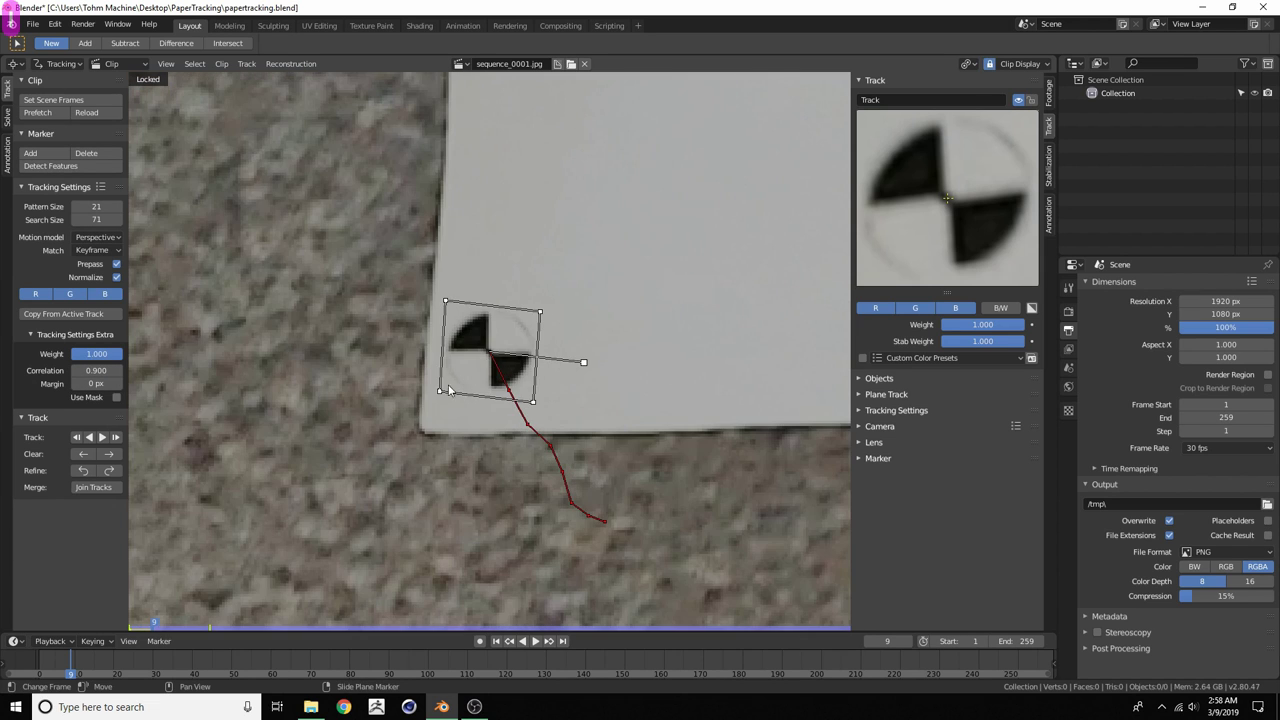
Track the lower-left marker forward continuously from frame 9 and inspect the target where tracking stops
left_click(101, 438)
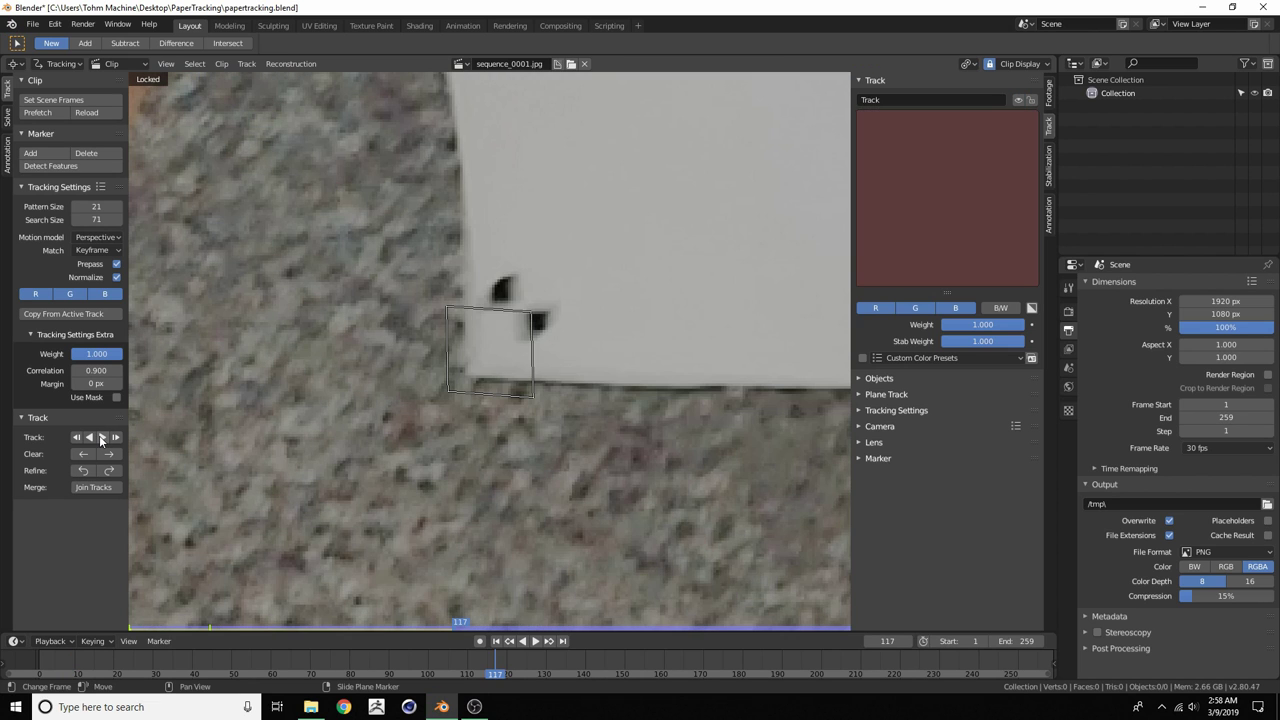
scroll(510, 308, "up", 1)
middle_click_drag(563, 302, 521, 328)
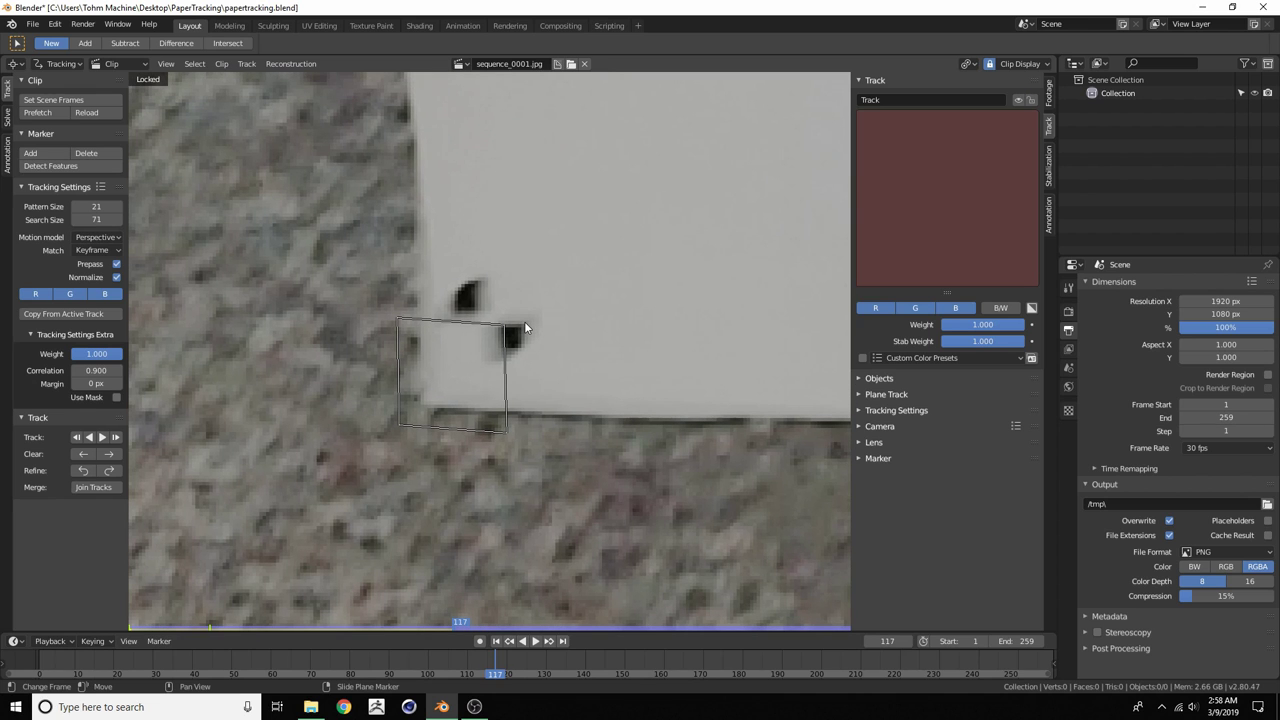
On frame 116, stretch and slightly enlarge the lower-left marker's pattern area around the target and track it forward to frame 259
key("Left")
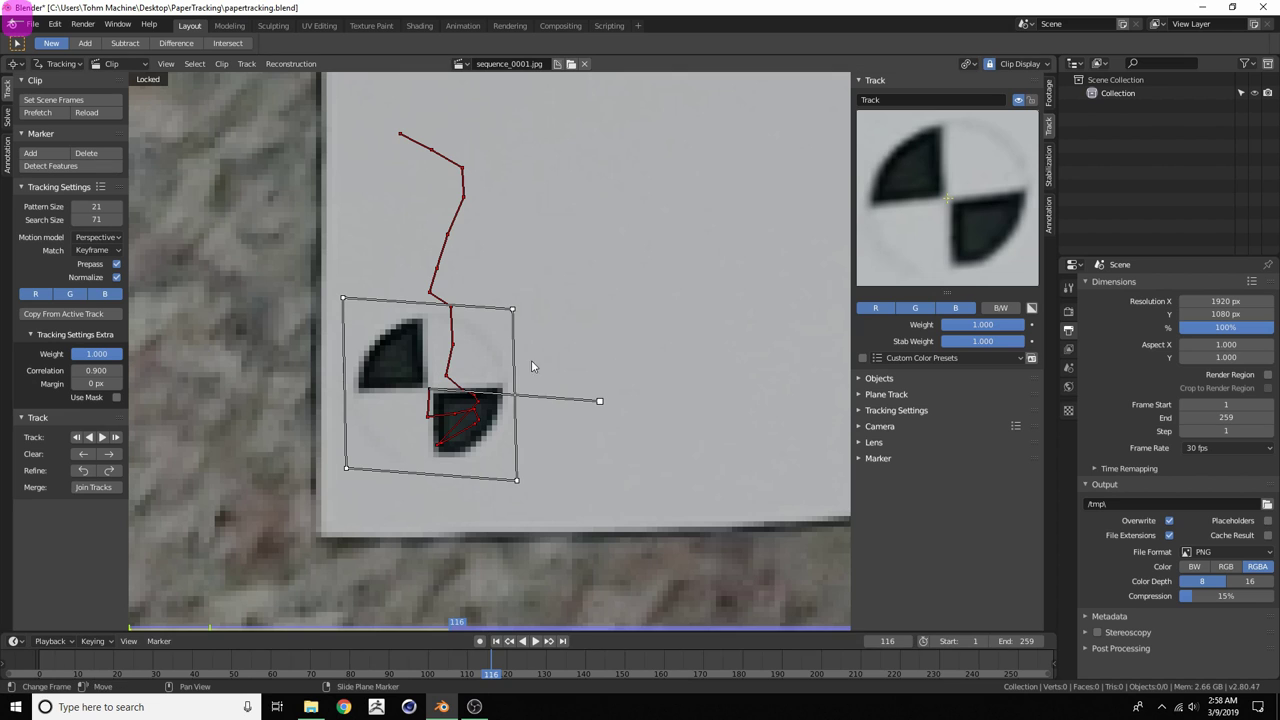
key("Right")
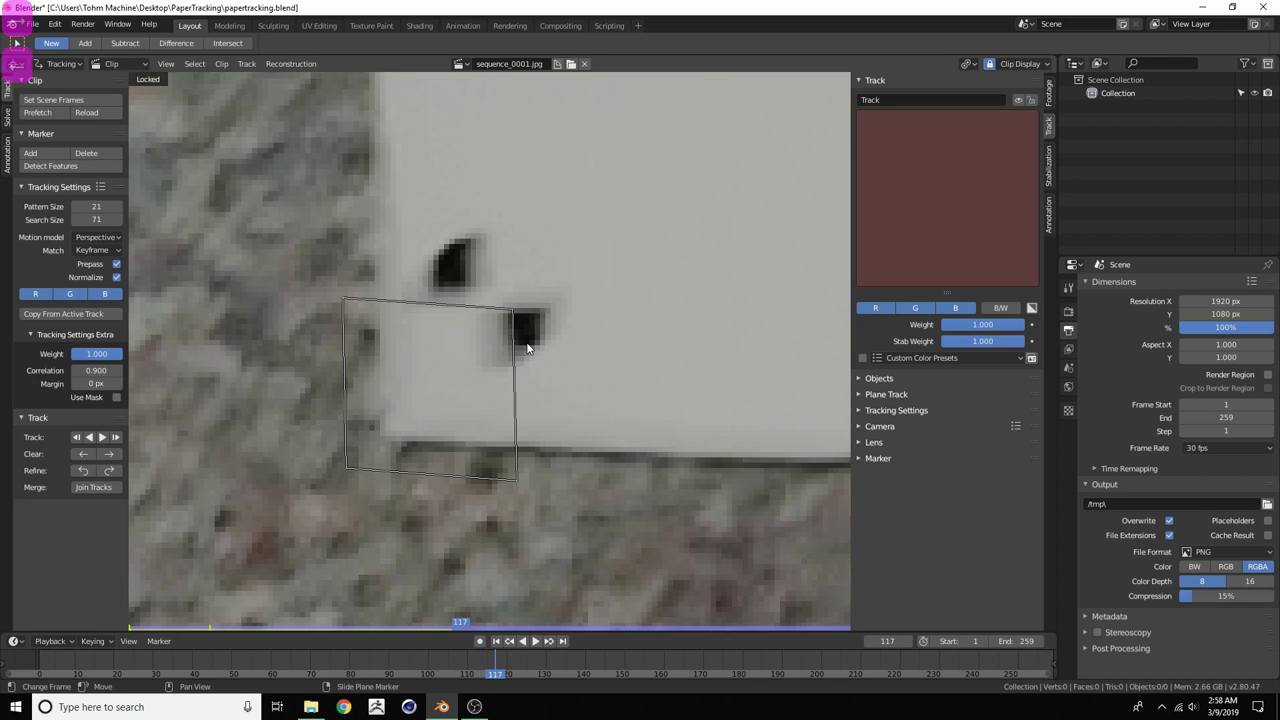
key("Left")
key("Right")
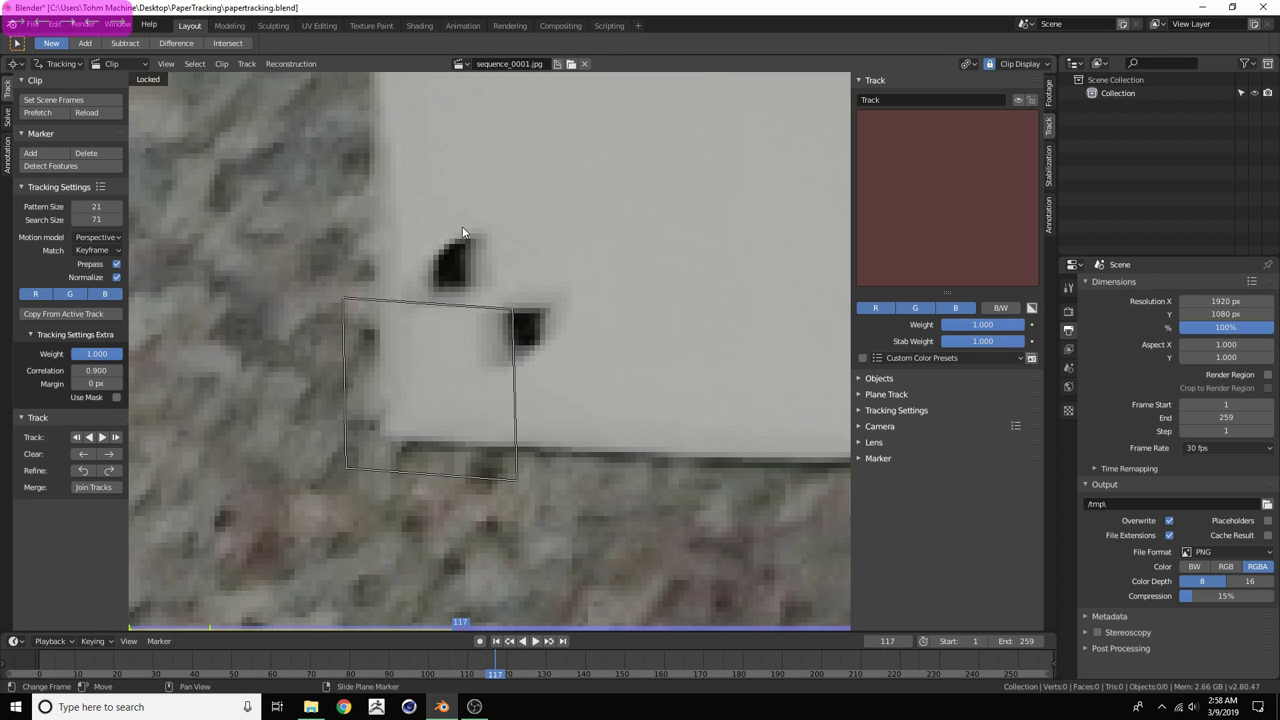
key("Left")
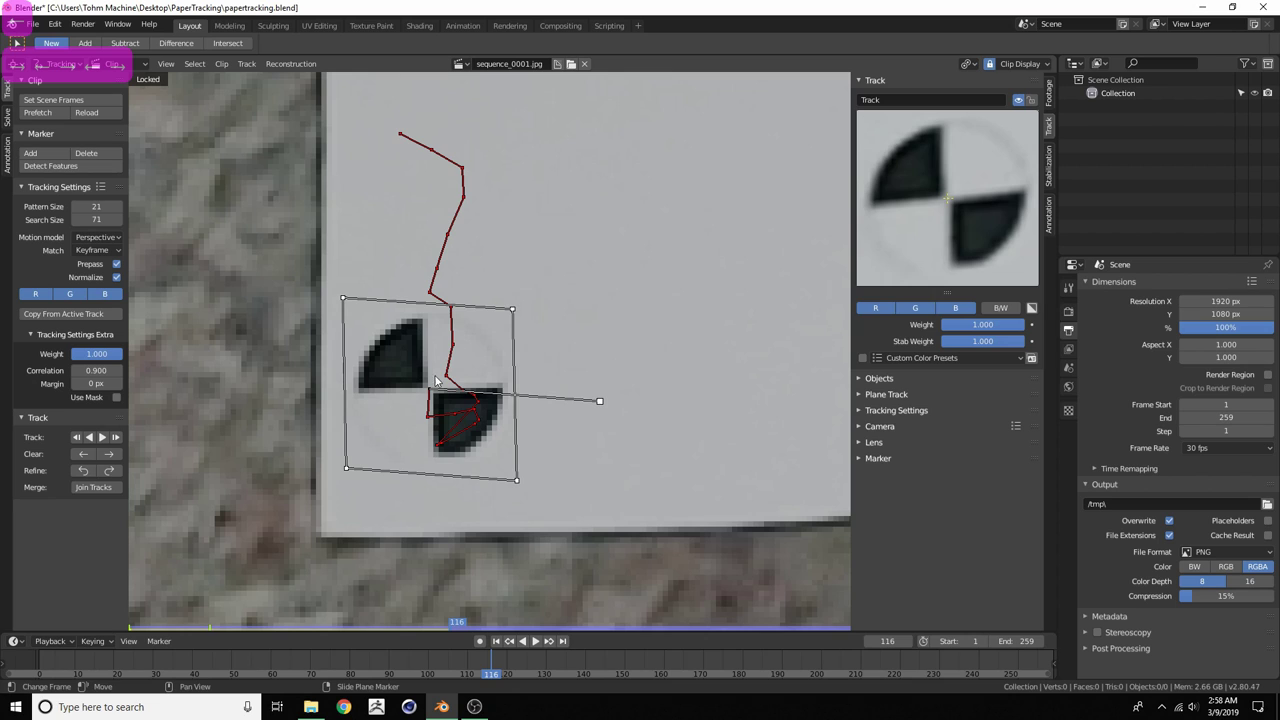
left_click_drag(346, 469, 340, 485)
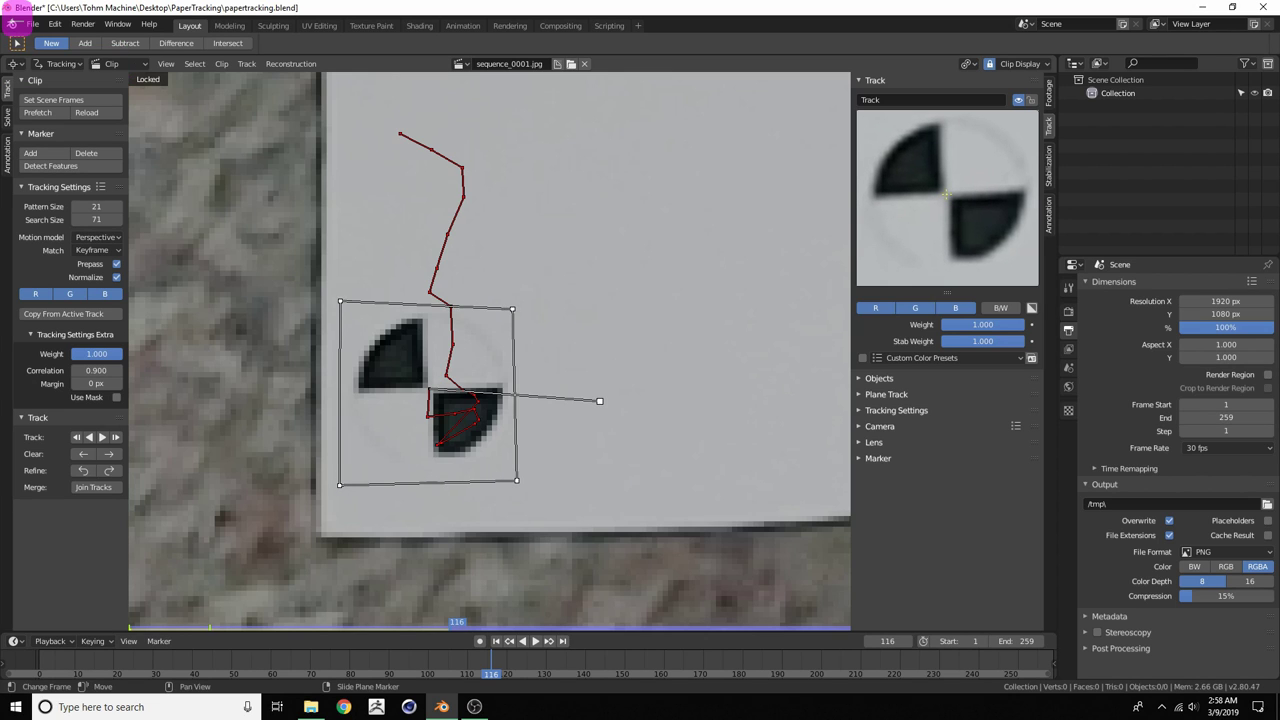
key("s")
left_click(614, 434)
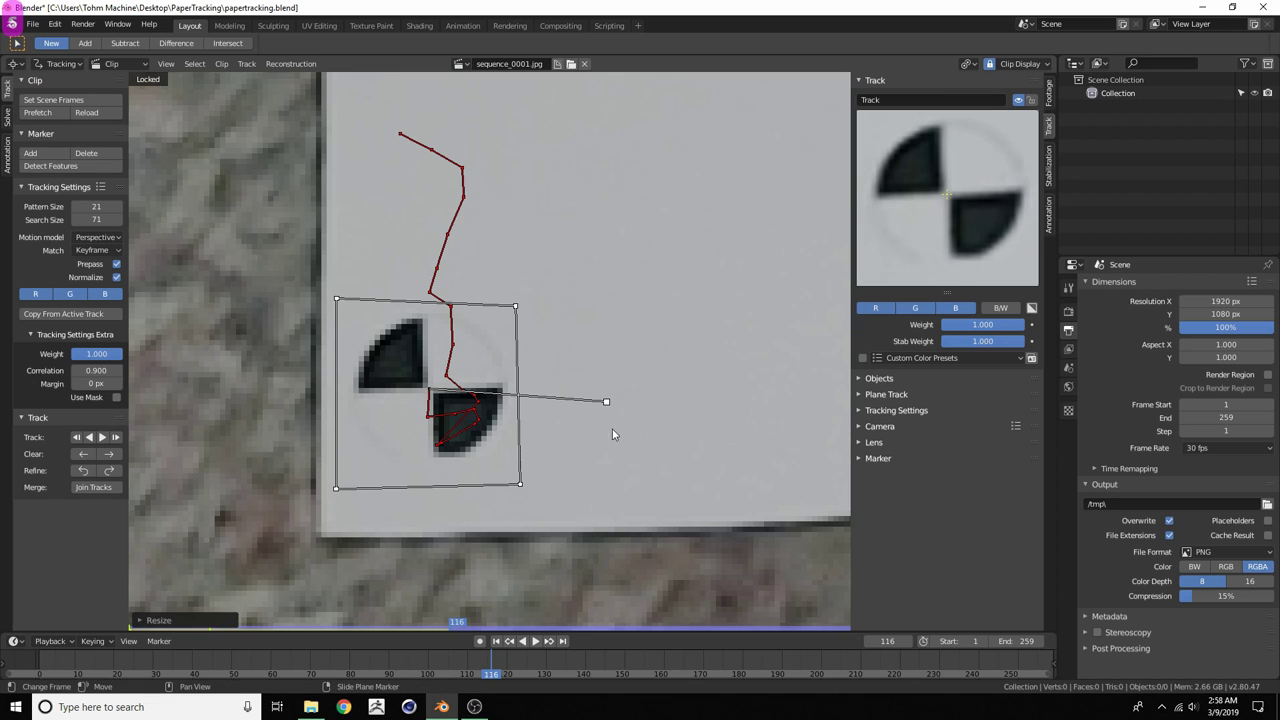
left_click(100, 438)
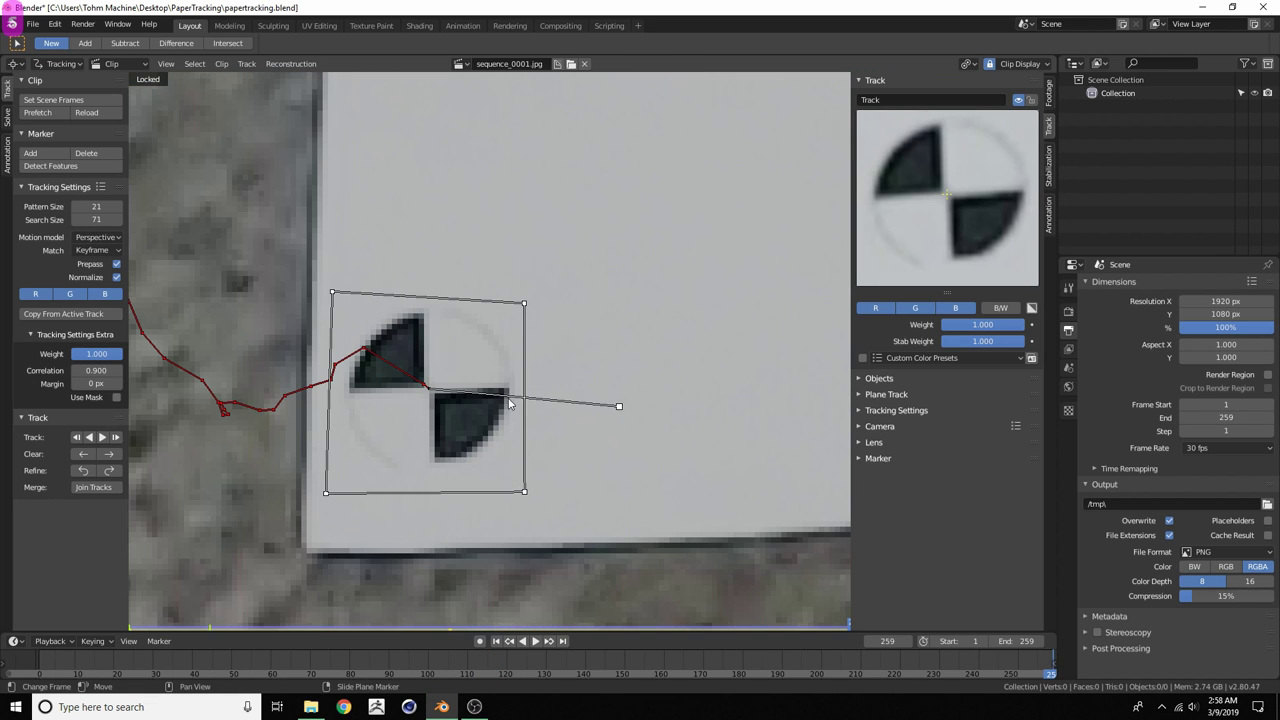
Review the tracked clip at several frames to check how closely the marker follows the lower-left target
scroll(445, 398, "down", 7)
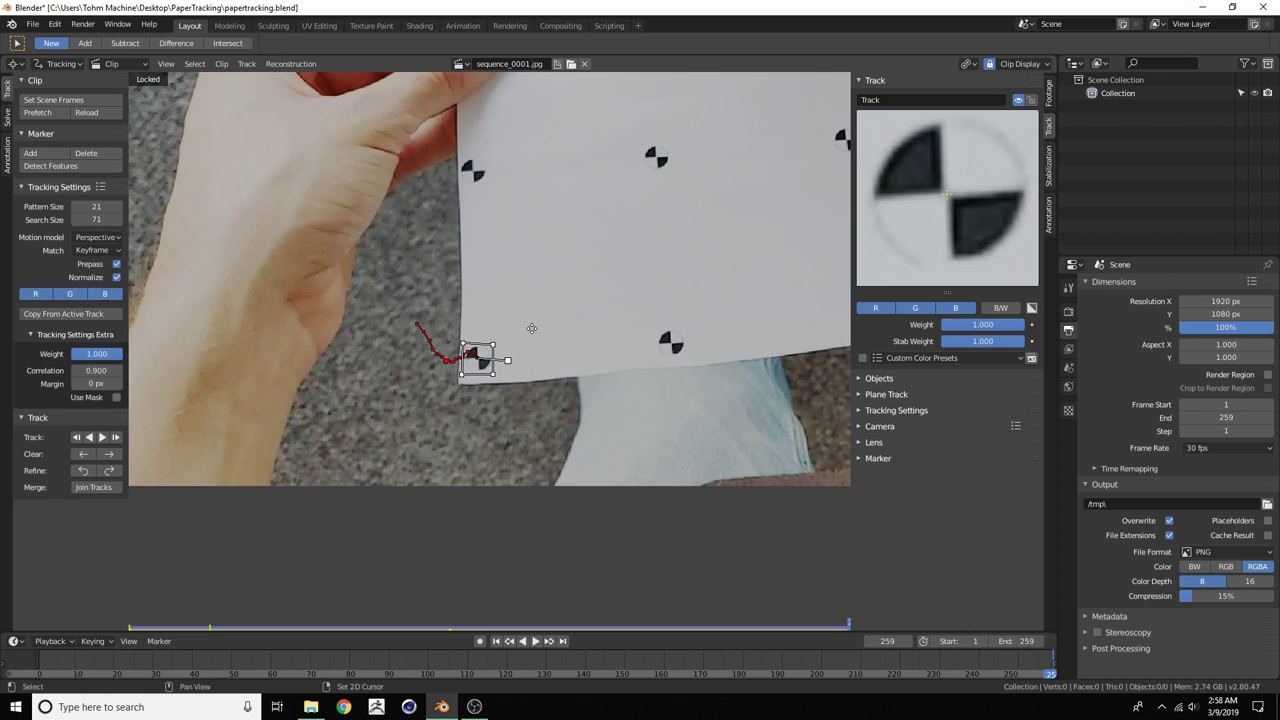
scroll(443, 420, "up", 1)
scroll(441, 422, "up", 3)
right_click_drag(1034, 671, 430, 670)
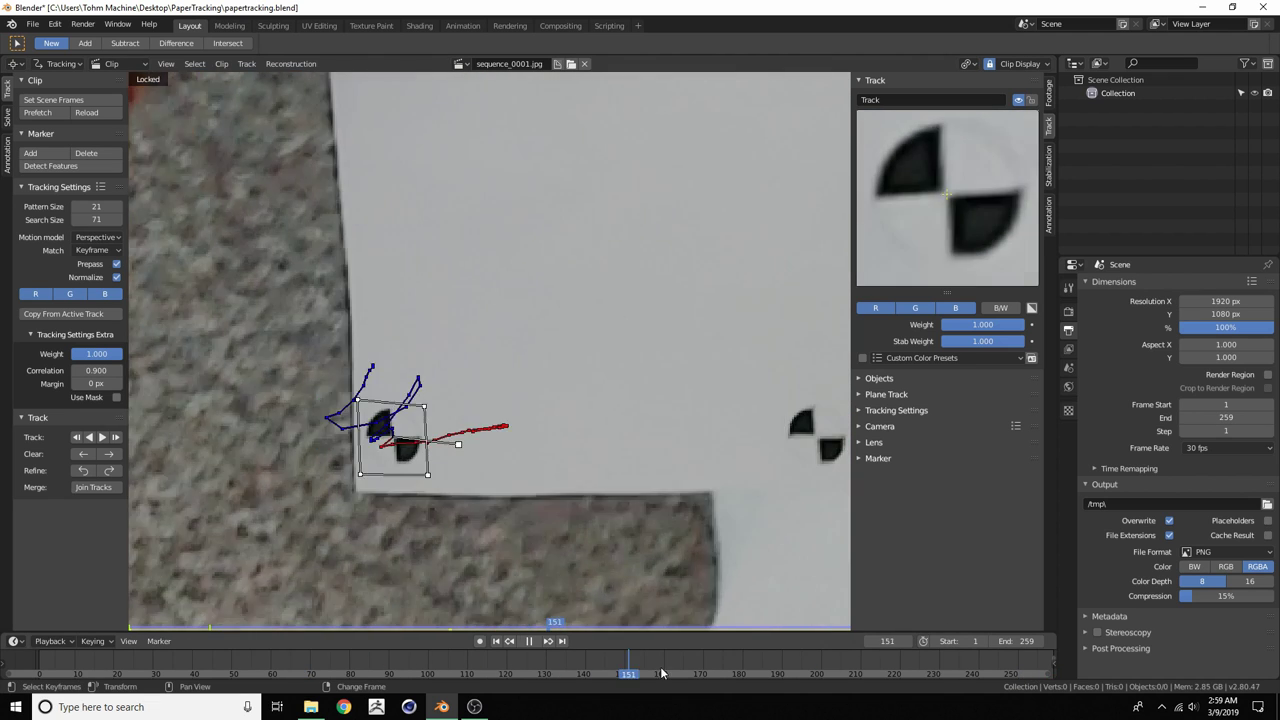
key("Escape")
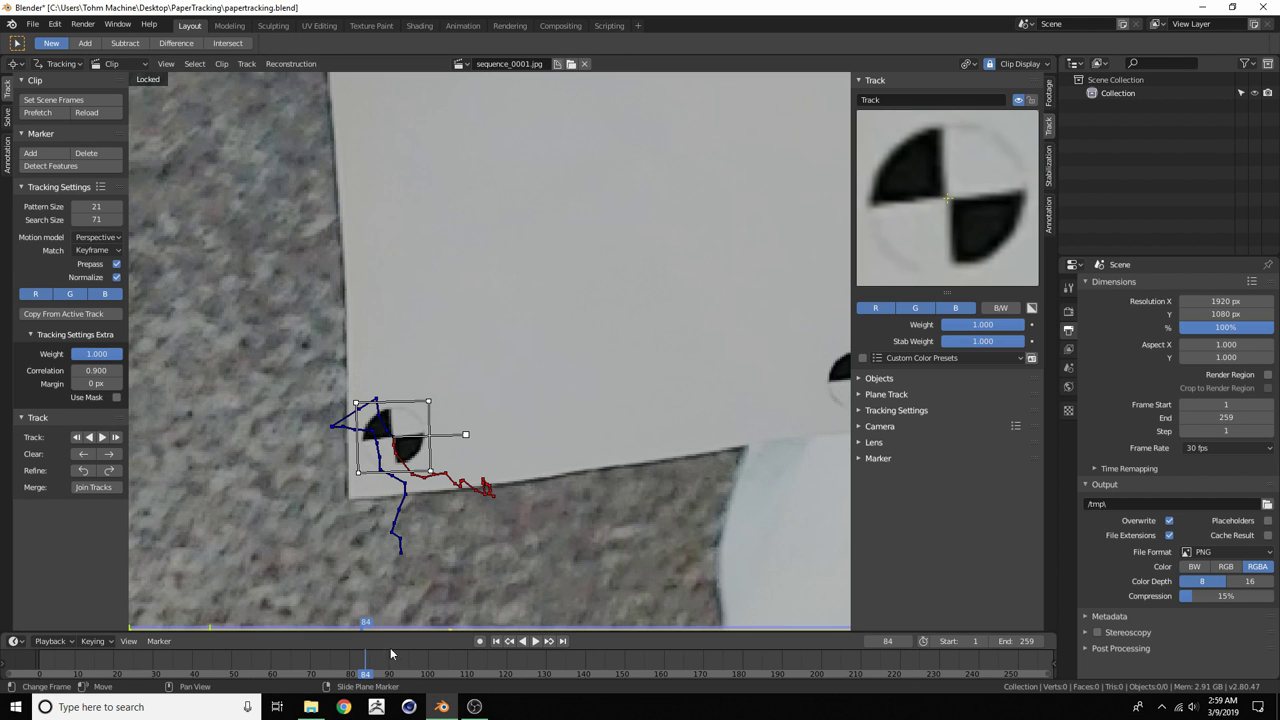
key("space")
key("space")
right_click_drag(647, 665, 428, 668)
scroll(409, 470, "up", 1)
middle_click_drag(378, 483, 388, 435)
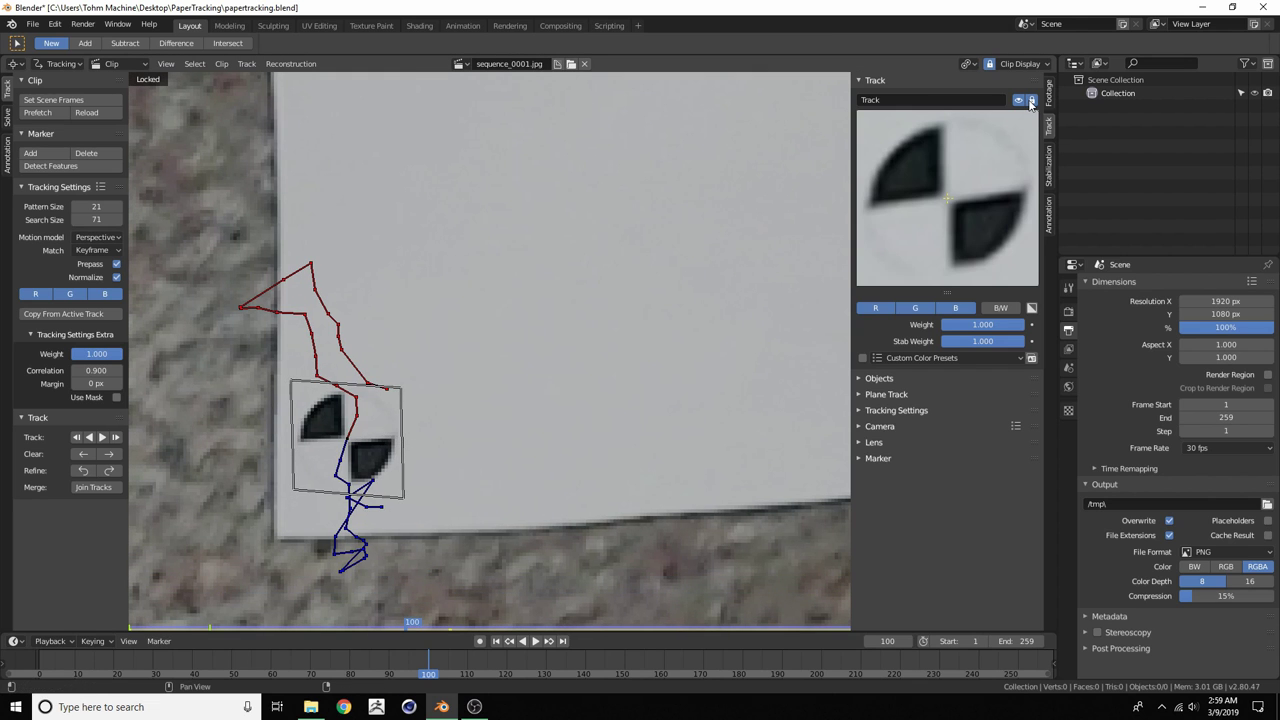
Delete the track on the paper's lower-left target
scroll(373, 390, "down", 6)
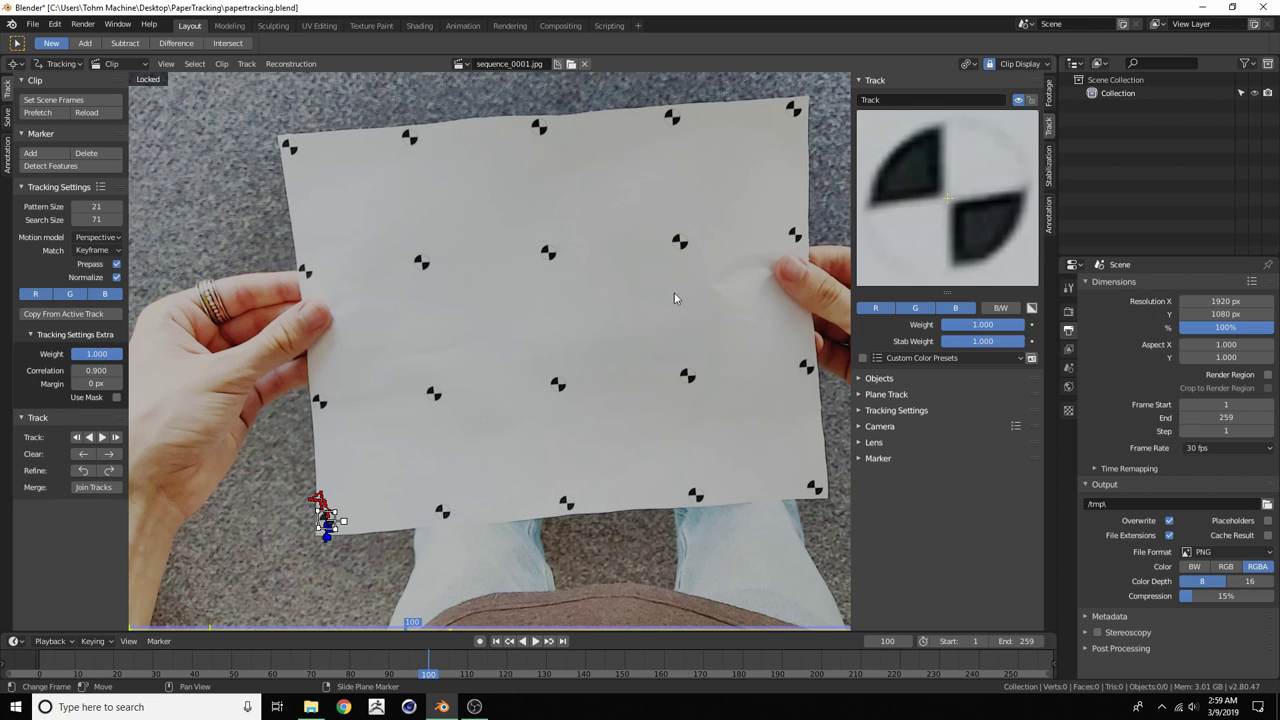
scroll(338, 517, "up", 6)
key("x")
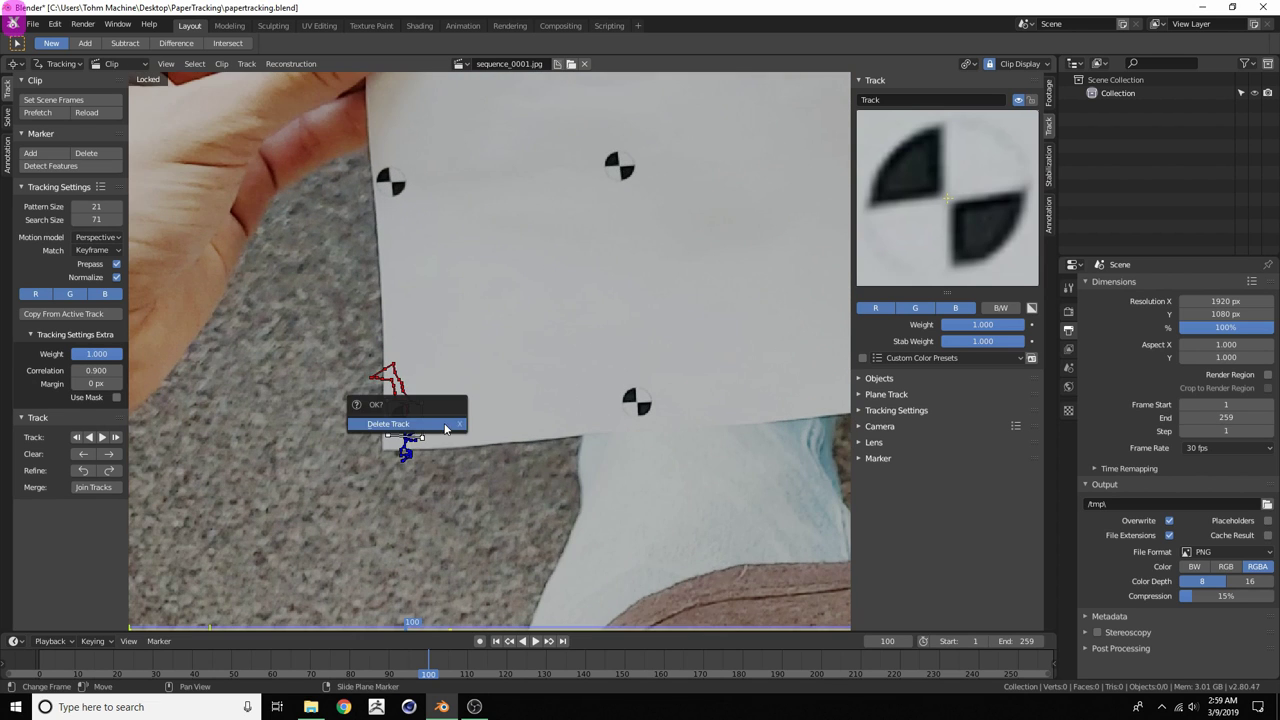
left_click(441, 427)
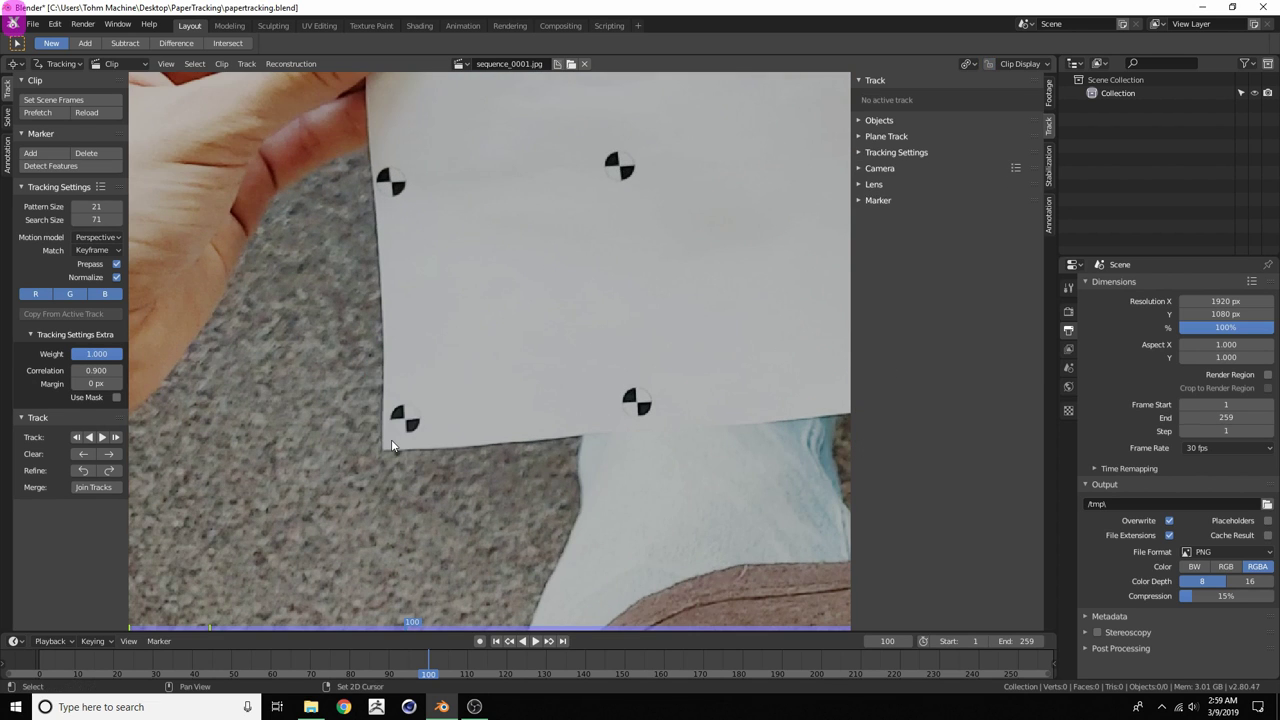
Return to frame 1 and add a new tracking marker centred on the paper's lower-left target
key("shift+Left")
middle_click_drag(513, 508, 486, 275)
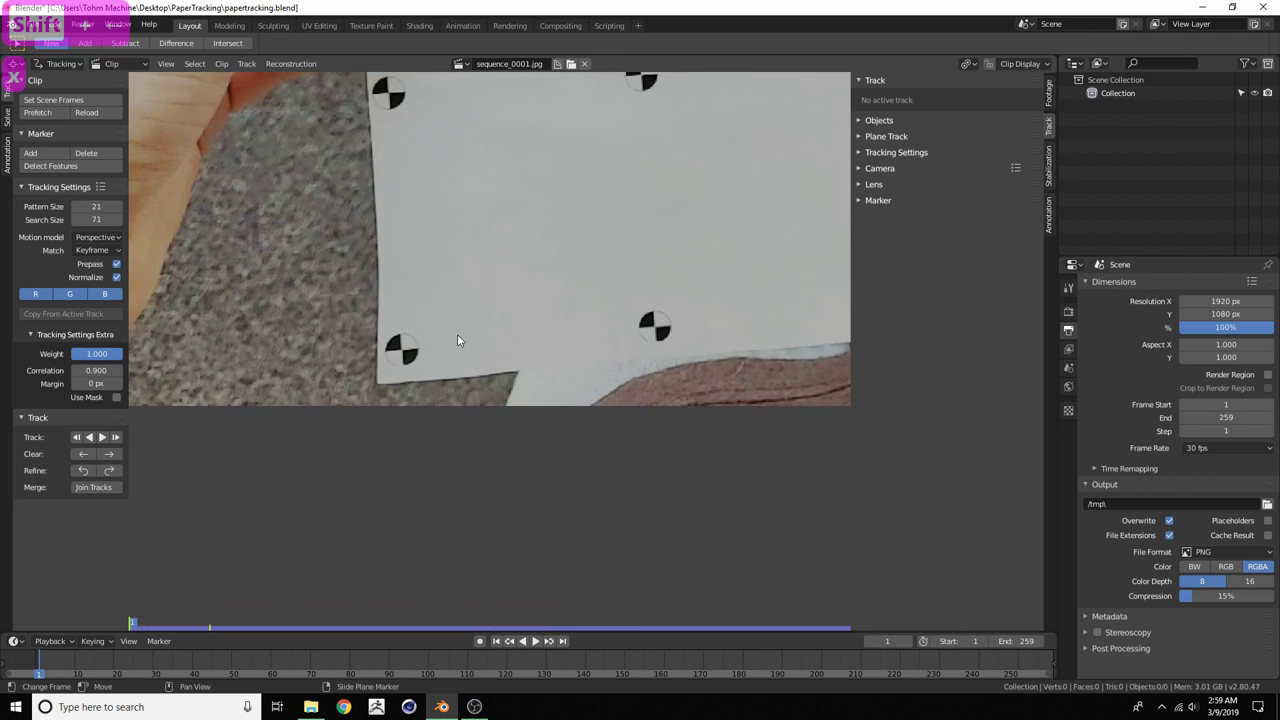
scroll(420, 352, "up", 3)
middle_click_drag(306, 344, 381, 317)
scroll(401, 334, "up", 3)
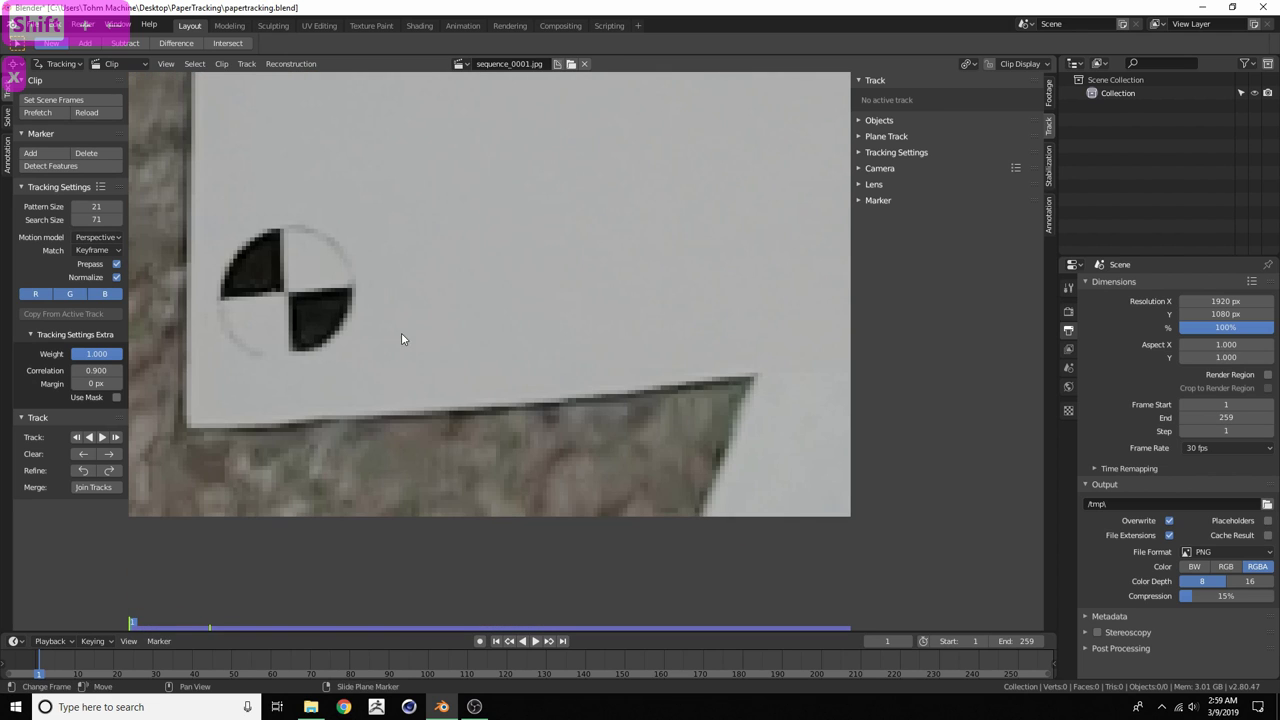
left_click(287, 296, "ctrl")
Add tracking markers centred on the second and third targets from the left in the paper's bottom row
scroll(600, 330, "down", 4)
scroll(436, 319, "up", 6)
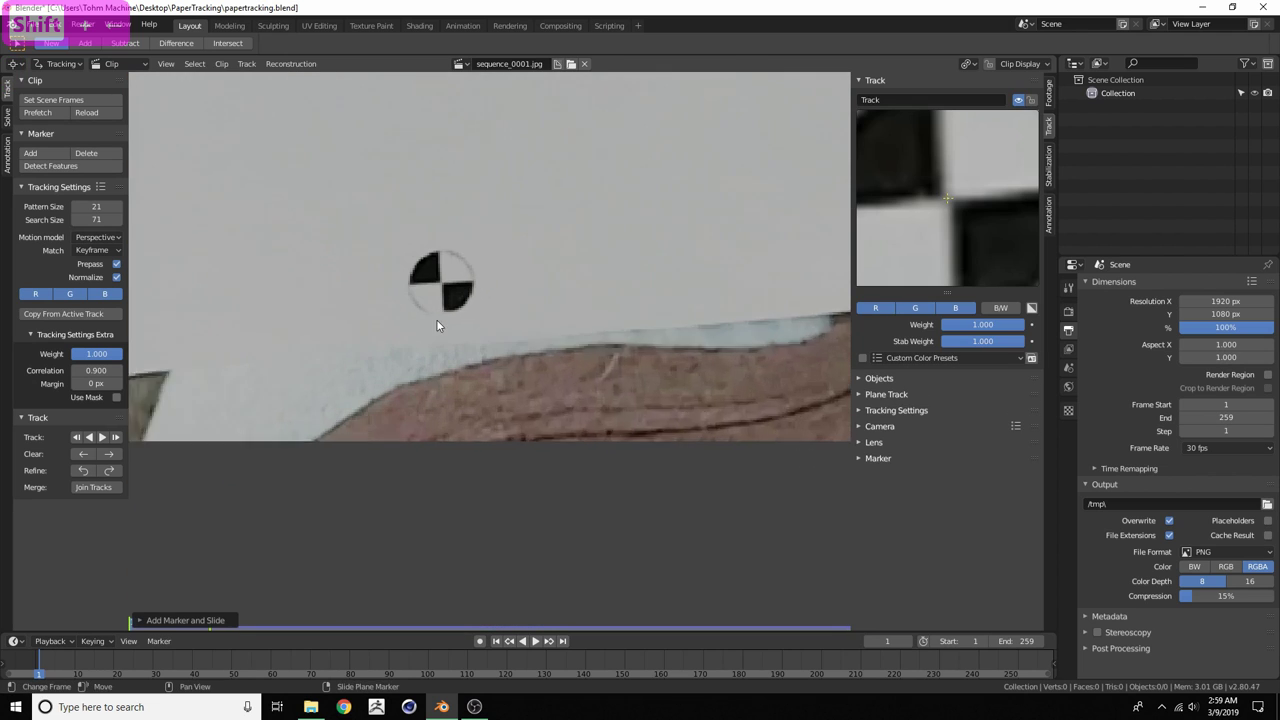
left_click(412, 242, "ctrl")
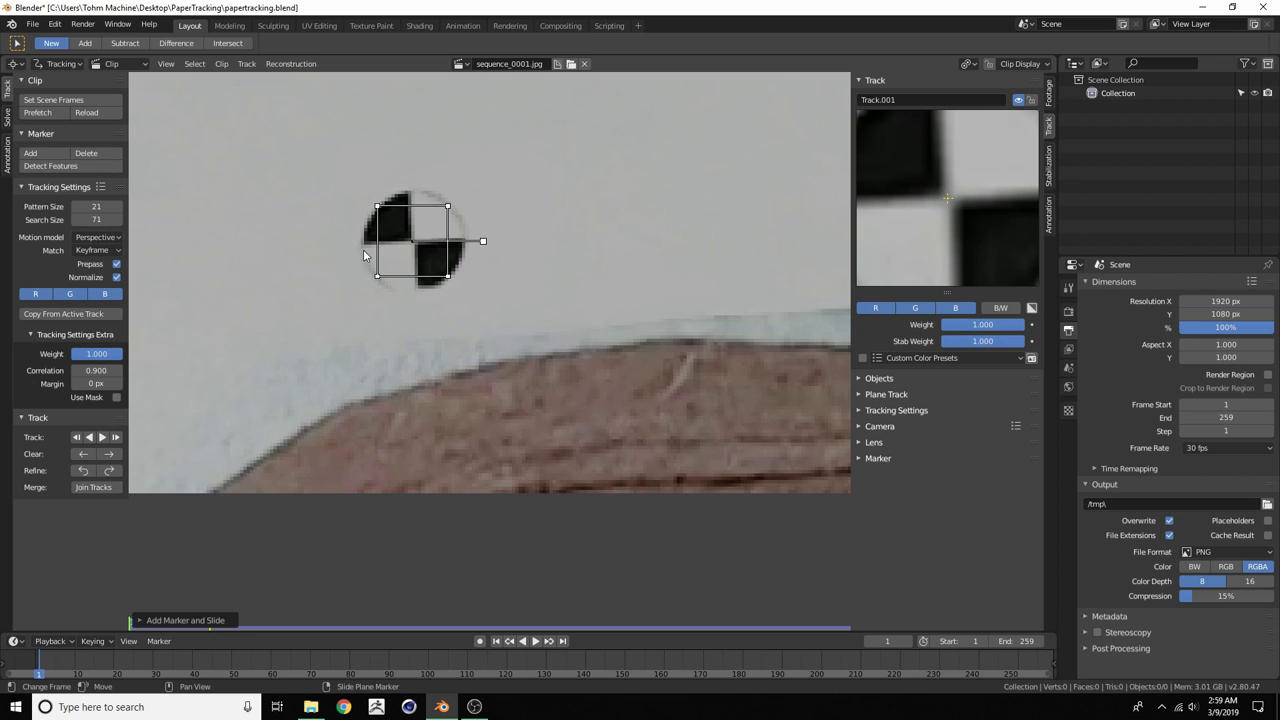
middle_click_drag(690, 231, 780, 346)
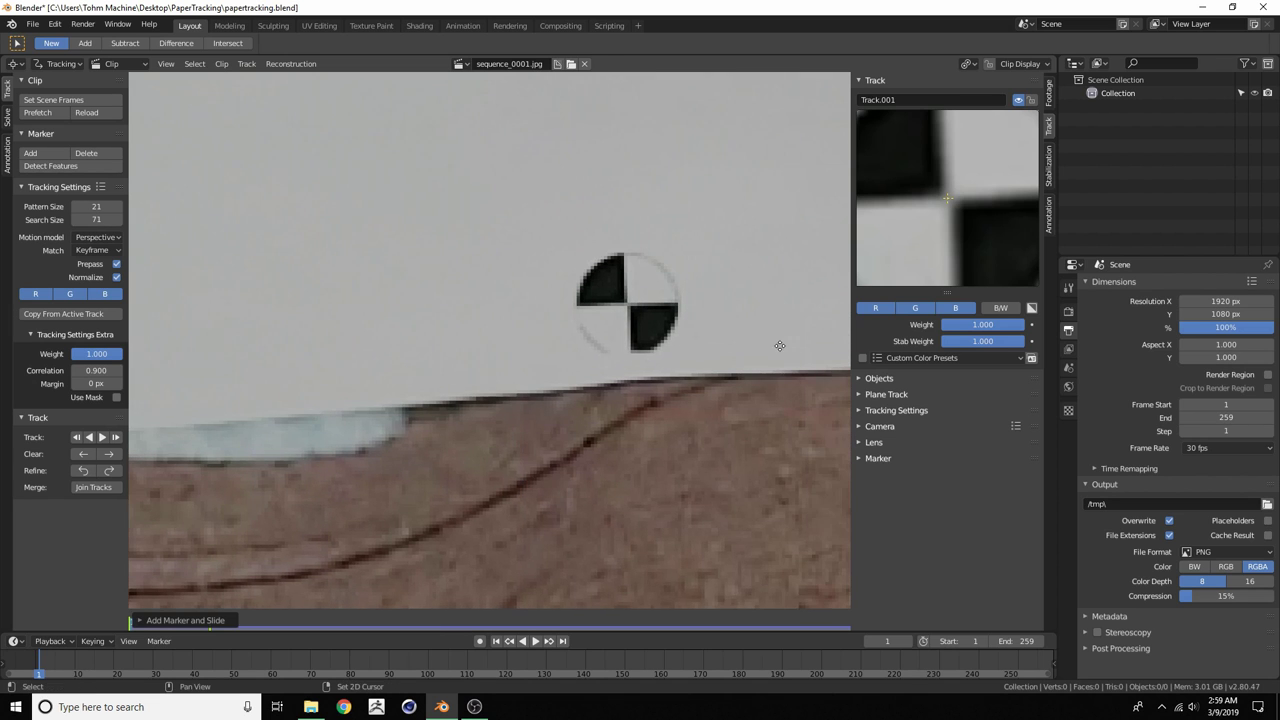
left_click(628, 305, "ctrl")
Add tracking markers on the bottom row's fourth target and on the lower-right corner target
middle_click_drag(676, 306, 129, 306)
scroll(528, 284, "down", 4)
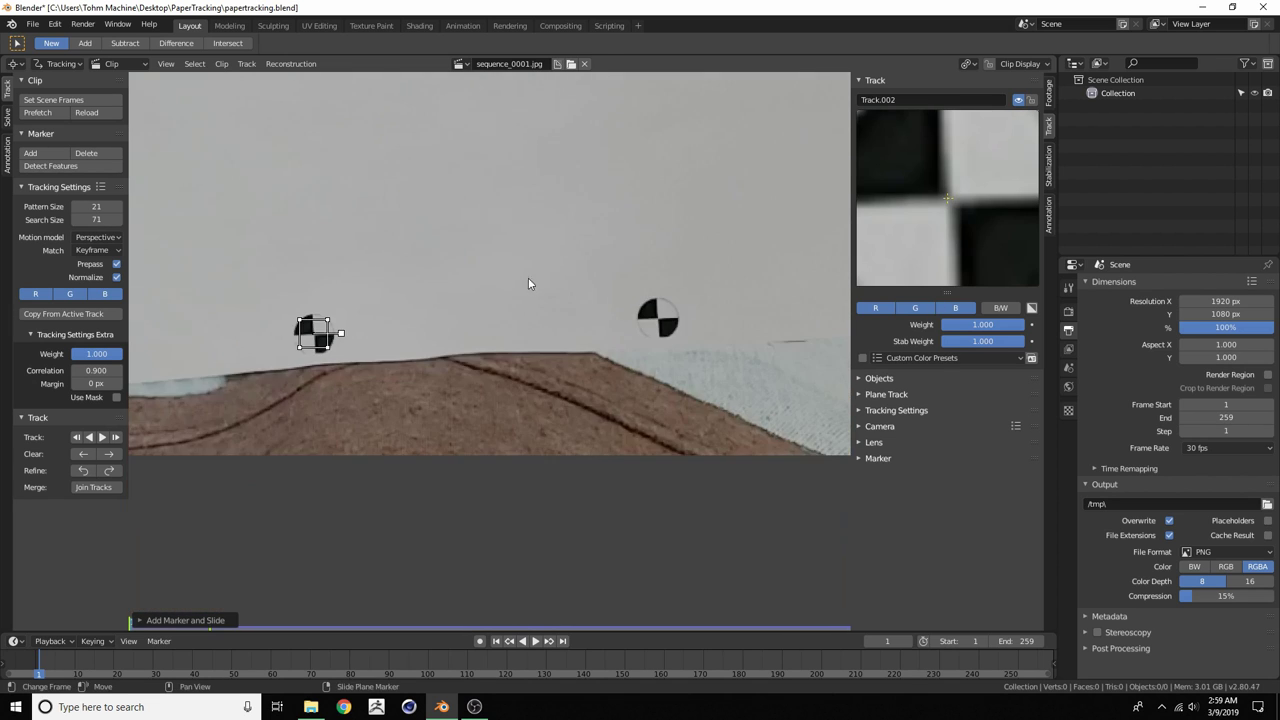
middle_click_drag(528, 284, 371, 278)
scroll(489, 347, "up", 4)
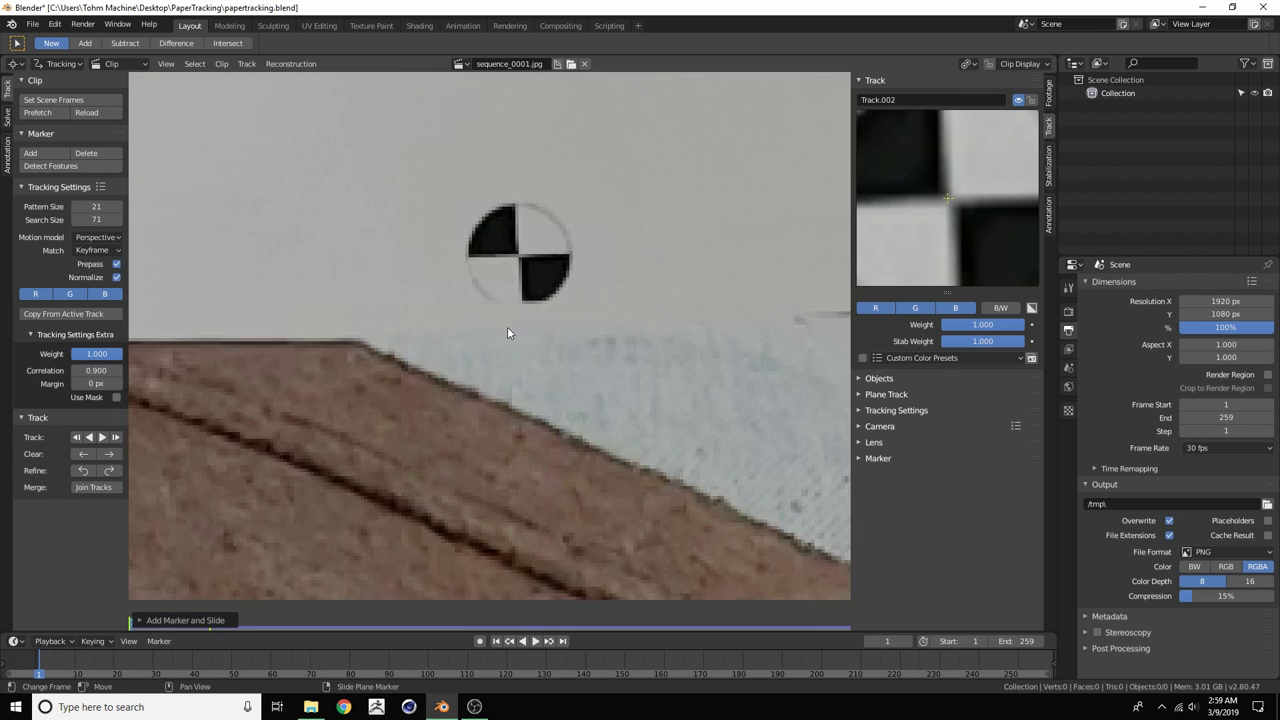
left_click(520, 259, "ctrl")
scroll(600, 262, "down", 4)
middle_click_drag(745, 283, 354, 286)
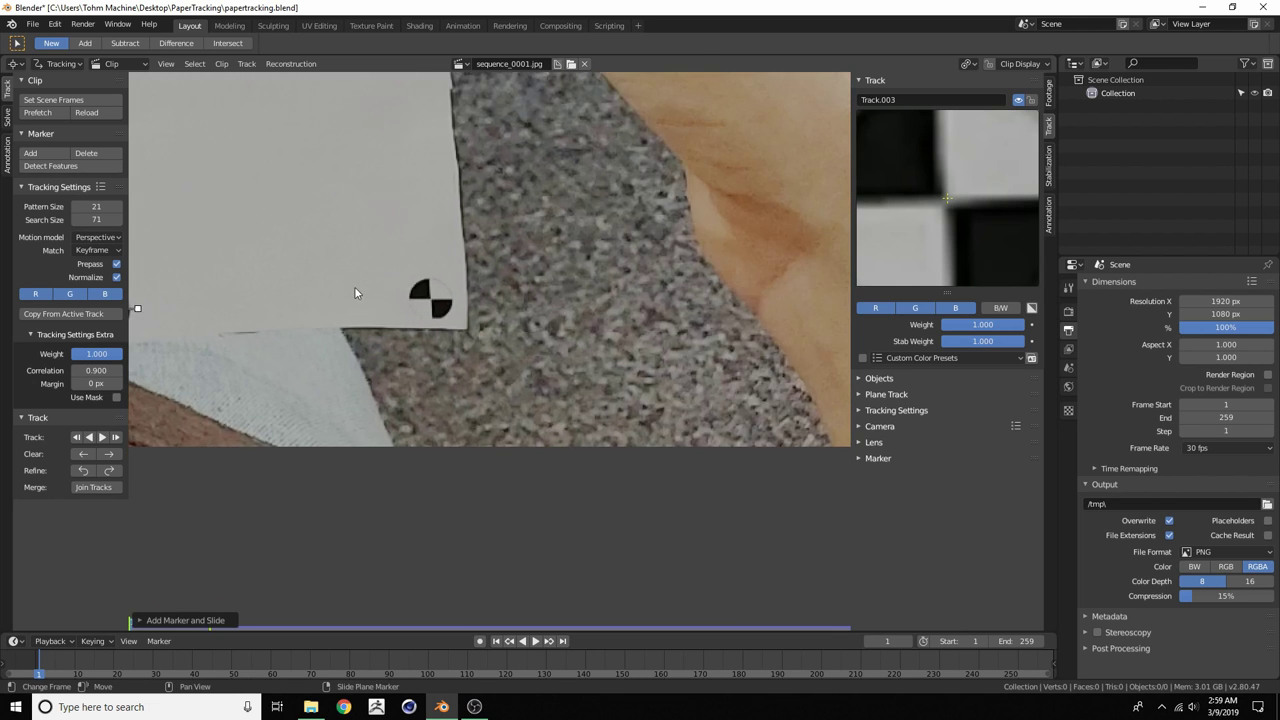
scroll(370, 300, "up", 5)
left_click(302, 187, "ctrl")
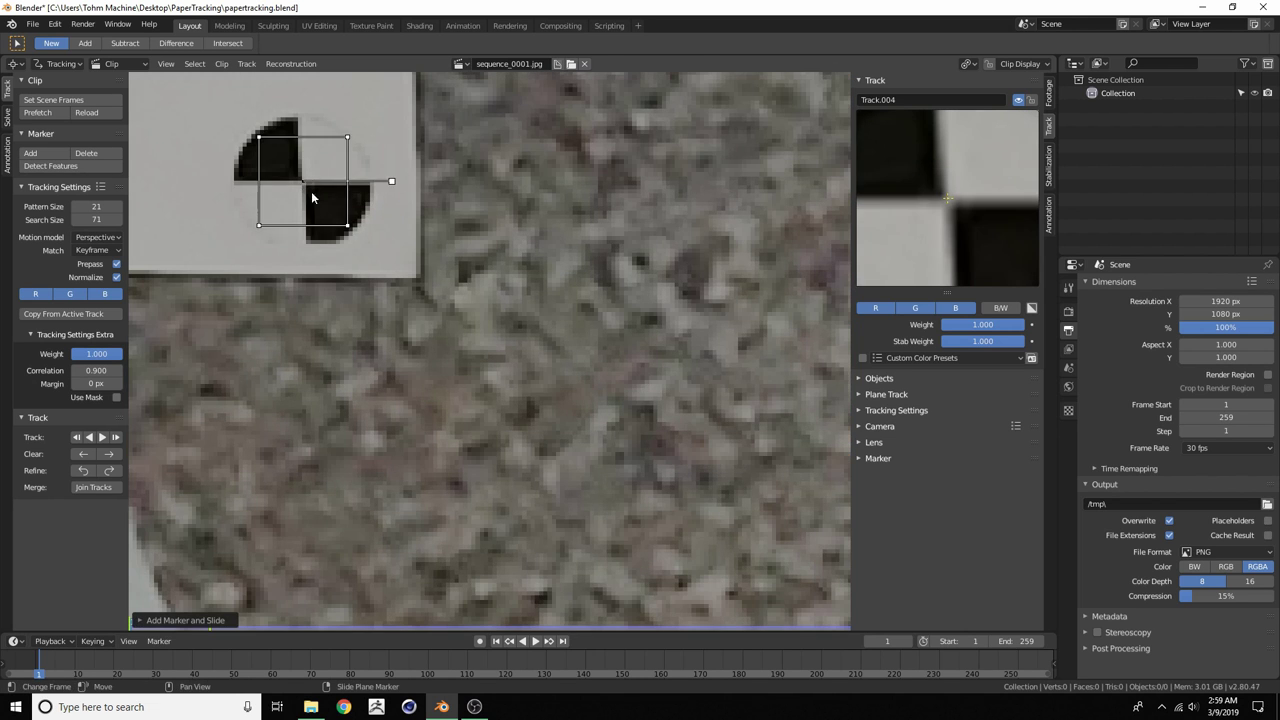
In the row above the bottom one, add tracking markers on the right-edge target and its left neighbour
scroll(375, 193, "down", 3)
middle_click_drag(375, 193, 520, 266)
scroll(481, 237, "up", 4)
middle_click_drag(441, 162, 475, 273)
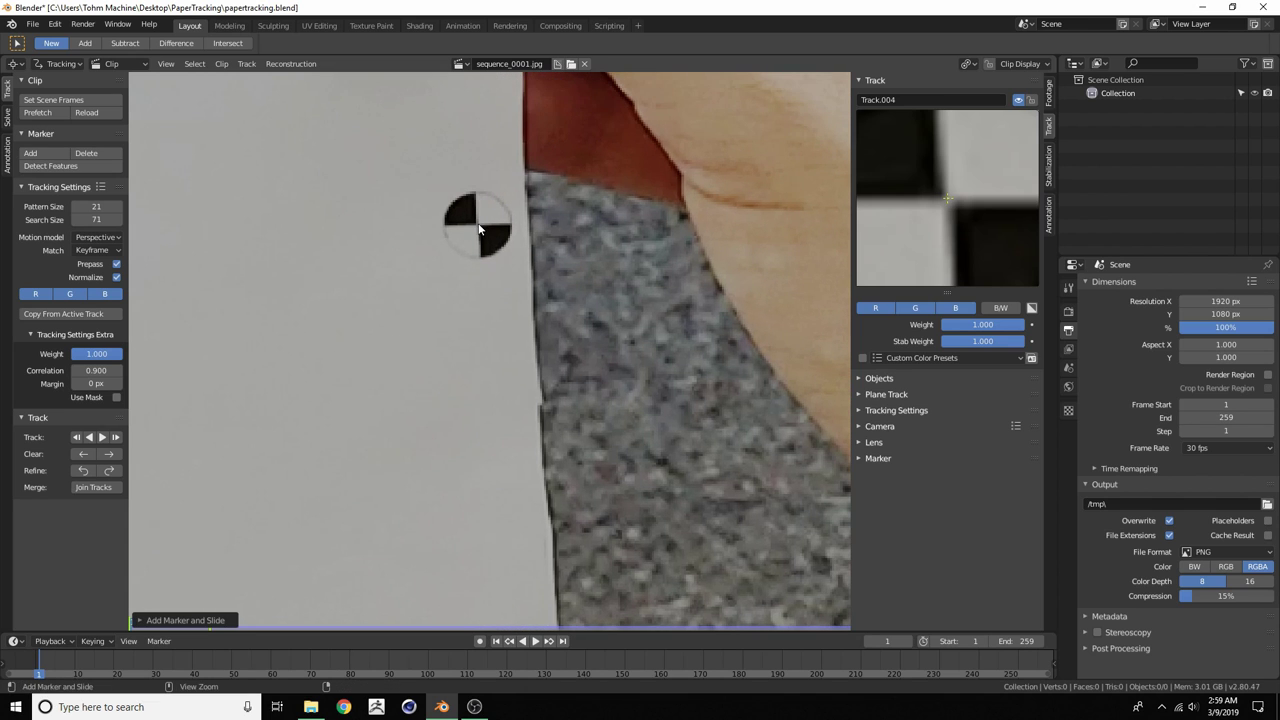
left_click(479, 230, "ctrl")
middle_click_drag(382, 255, 613, 316)
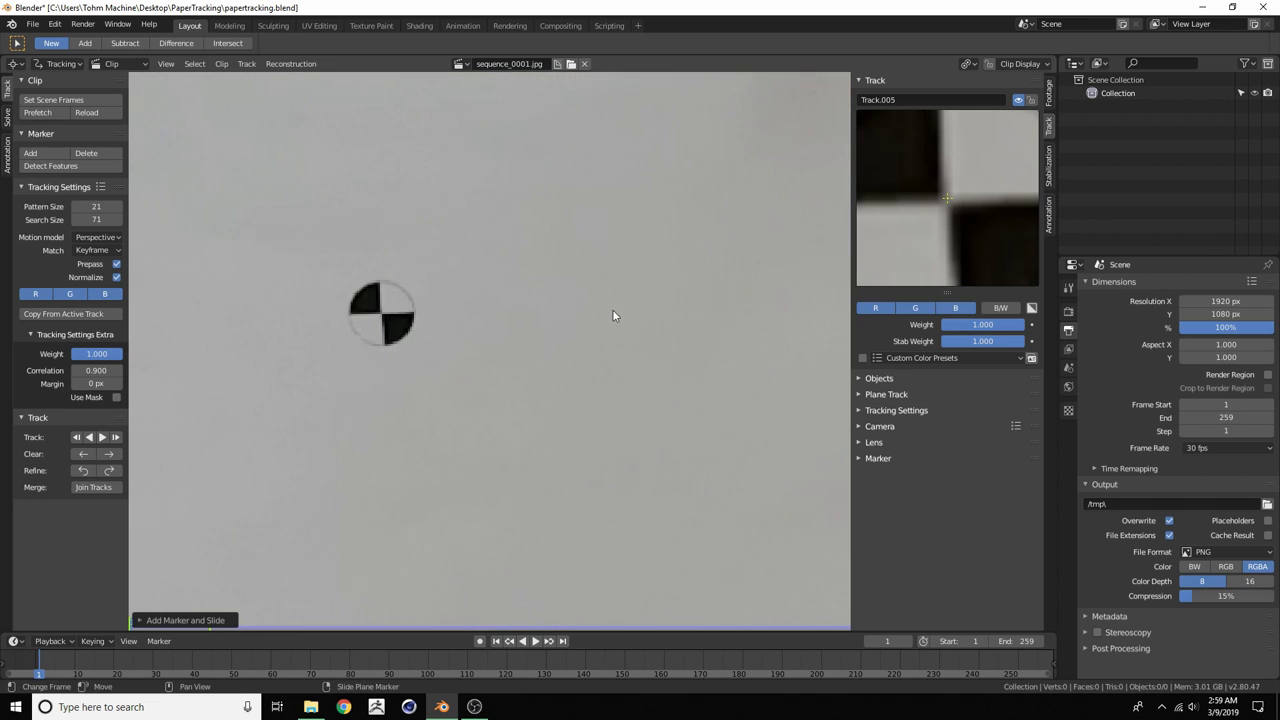
left_click(383, 314, "ctrl")
Continue the third row from the top with tracking markers on its middle target and the second target from the left
scroll(383, 314, "down", 5)
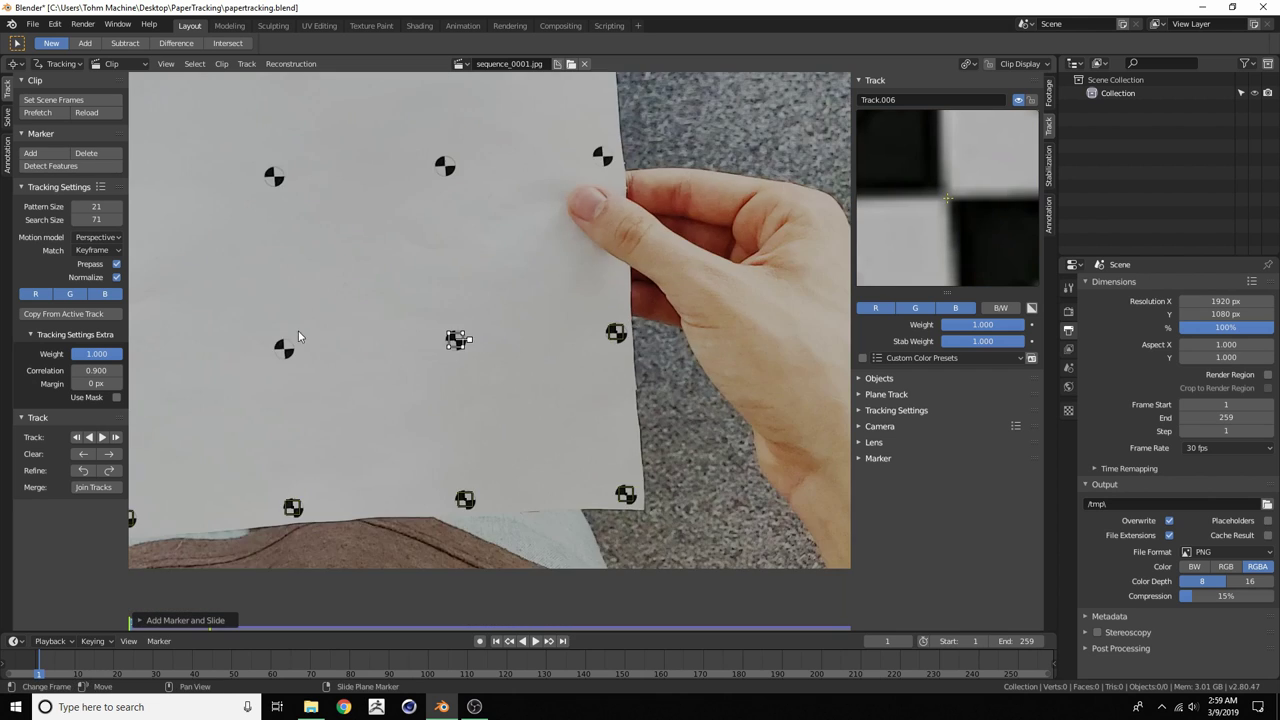
middle_click_drag(280, 331, 591, 332)
scroll(669, 363, "up", 5)
middle_click_drag(726, 343, 443, 330)
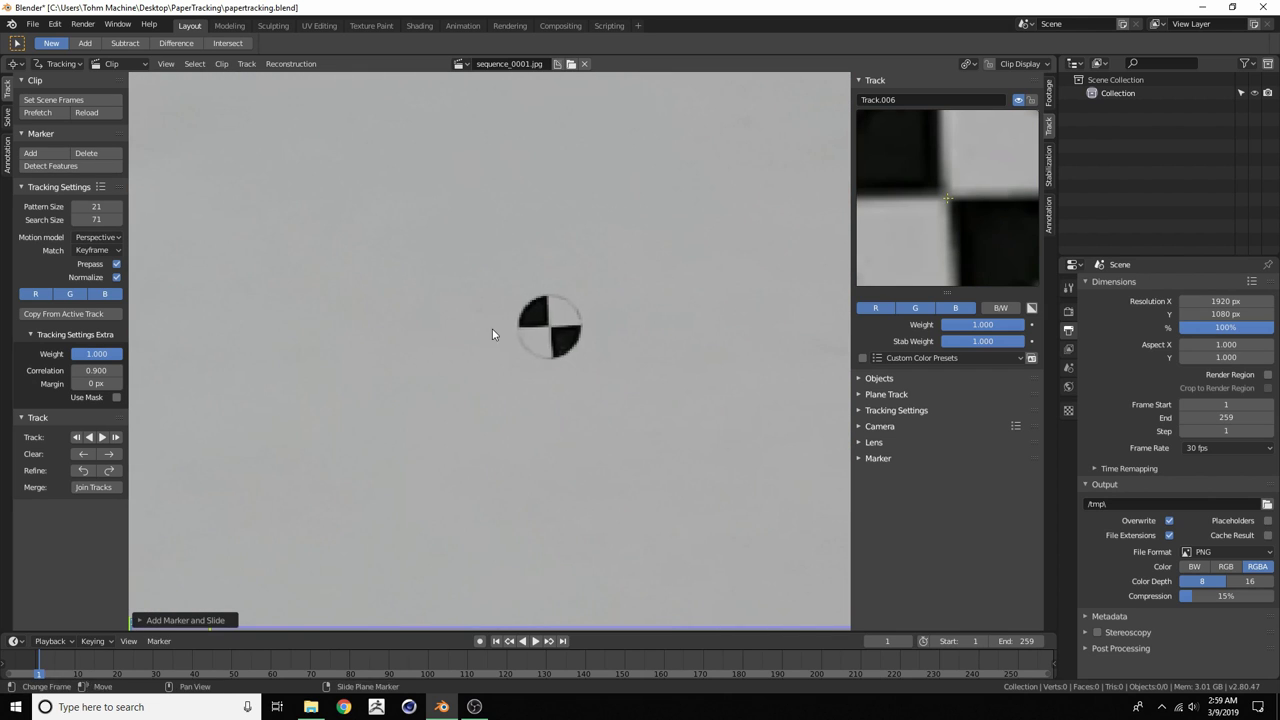
left_click(549, 330, "ctrl")
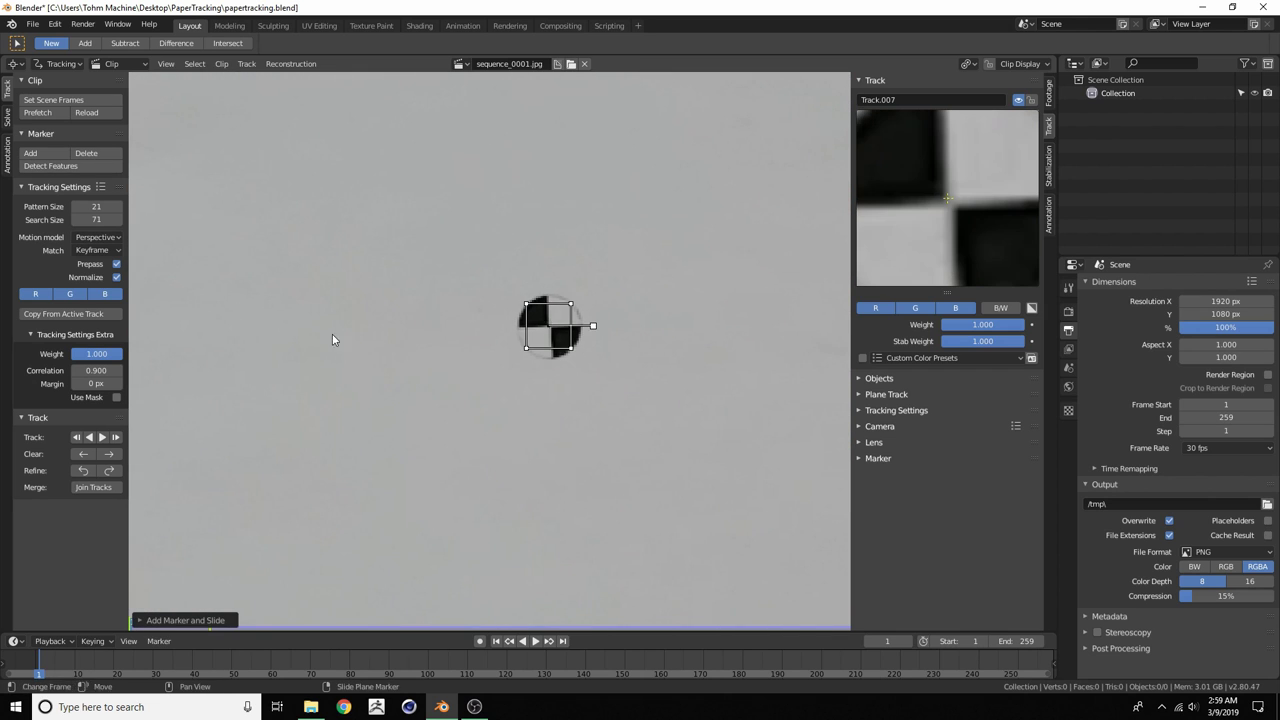
middle_click_drag(334, 337, 623, 309)
scroll(380, 354, "up", 2)
middle_click_drag(380, 354, 560, 343)
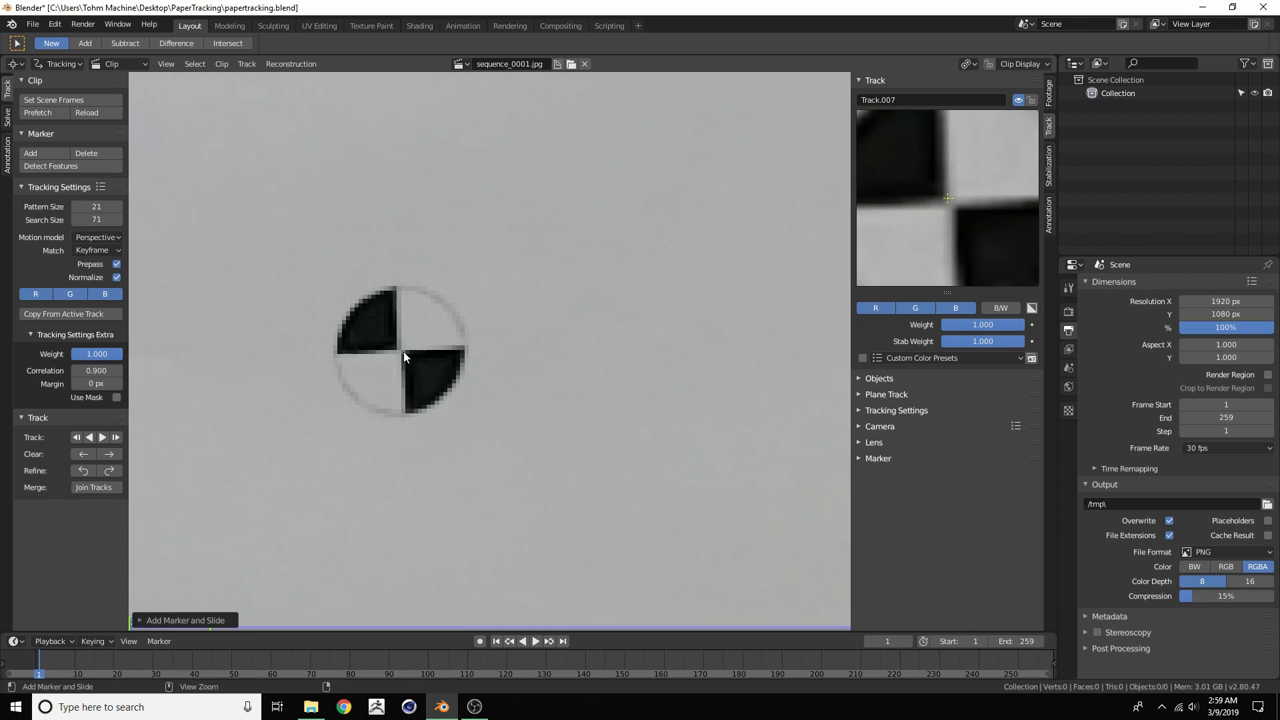
left_click(398, 354, "ctrl")
Add a tracking marker on the third row's left-edge target and fine-tune its centre on the checker crossing
scroll(385, 356, "down", 3)
middle_click_drag(377, 357, 703, 334)
scroll(600, 380, "up", 3)
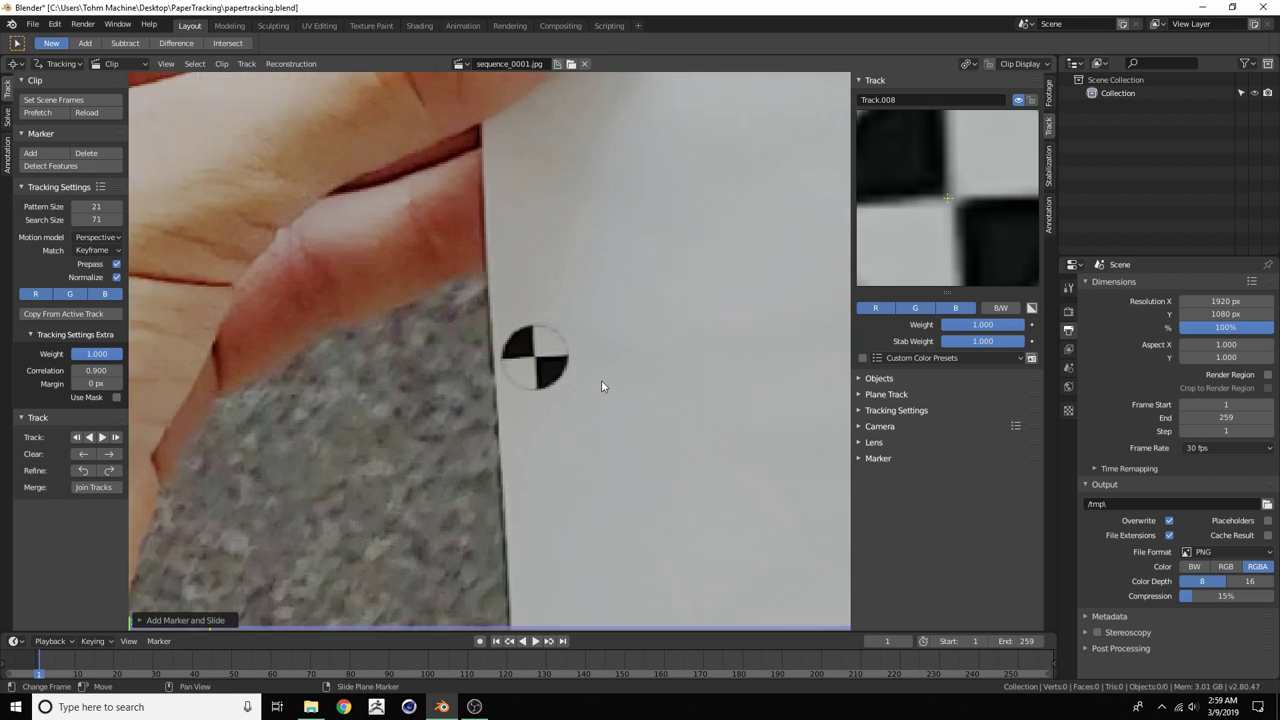
scroll(521, 365, "up", 2)
left_click(543, 358, "ctrl")
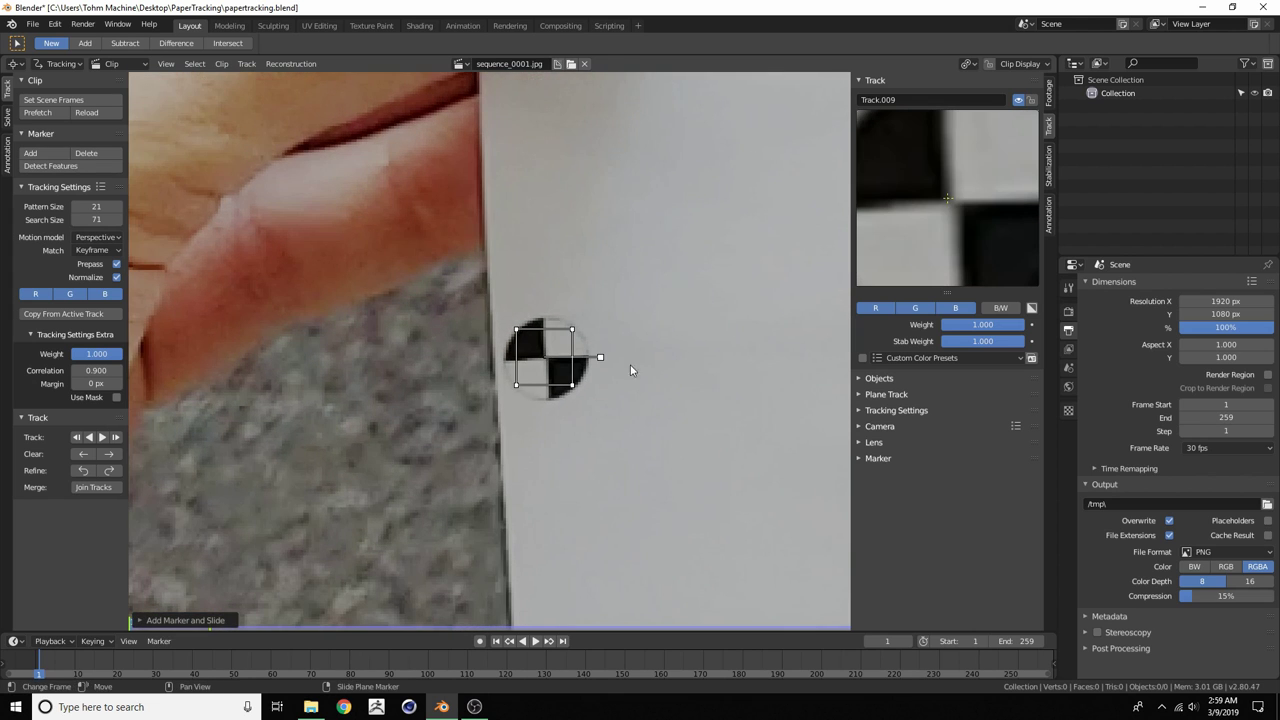
left_click_drag(975, 260, 969, 254)
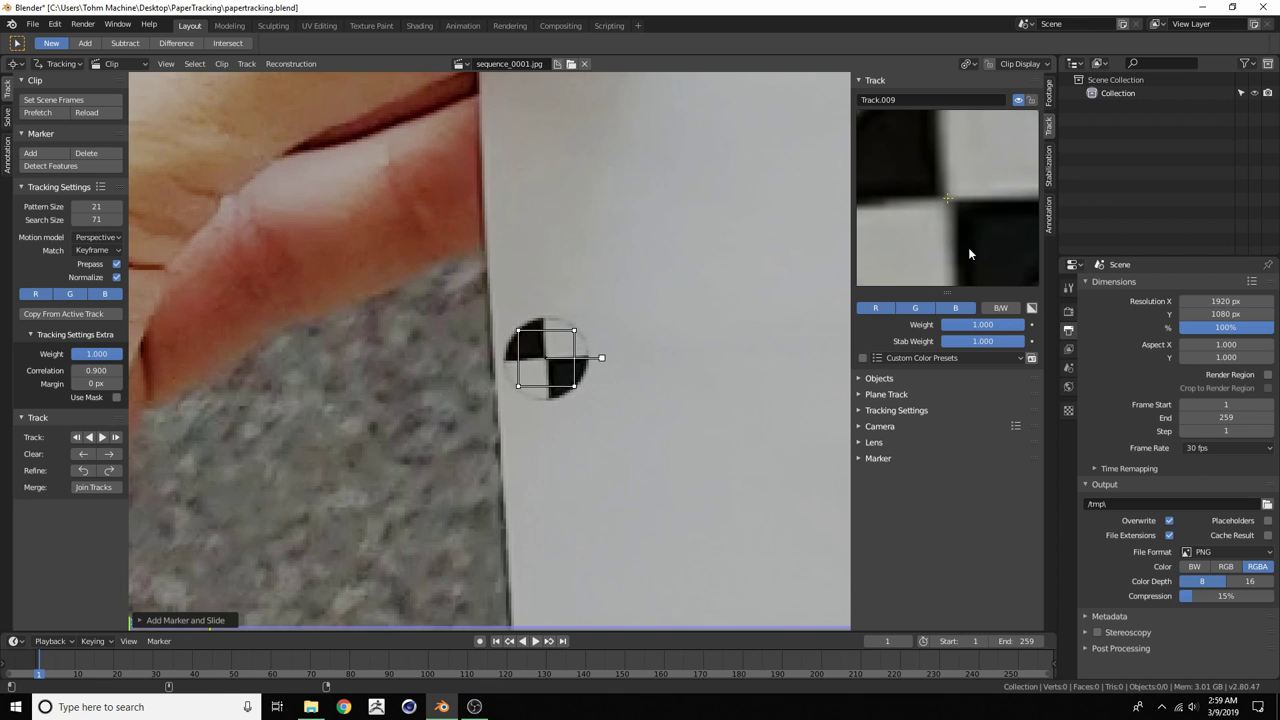
Add a tracking marker centred on the left-edge target of the second row from the top, just above the thumb
scroll(663, 298, "down", 3)
scroll(661, 296, "down", 1)
middle_click_drag(629, 180, 597, 449)
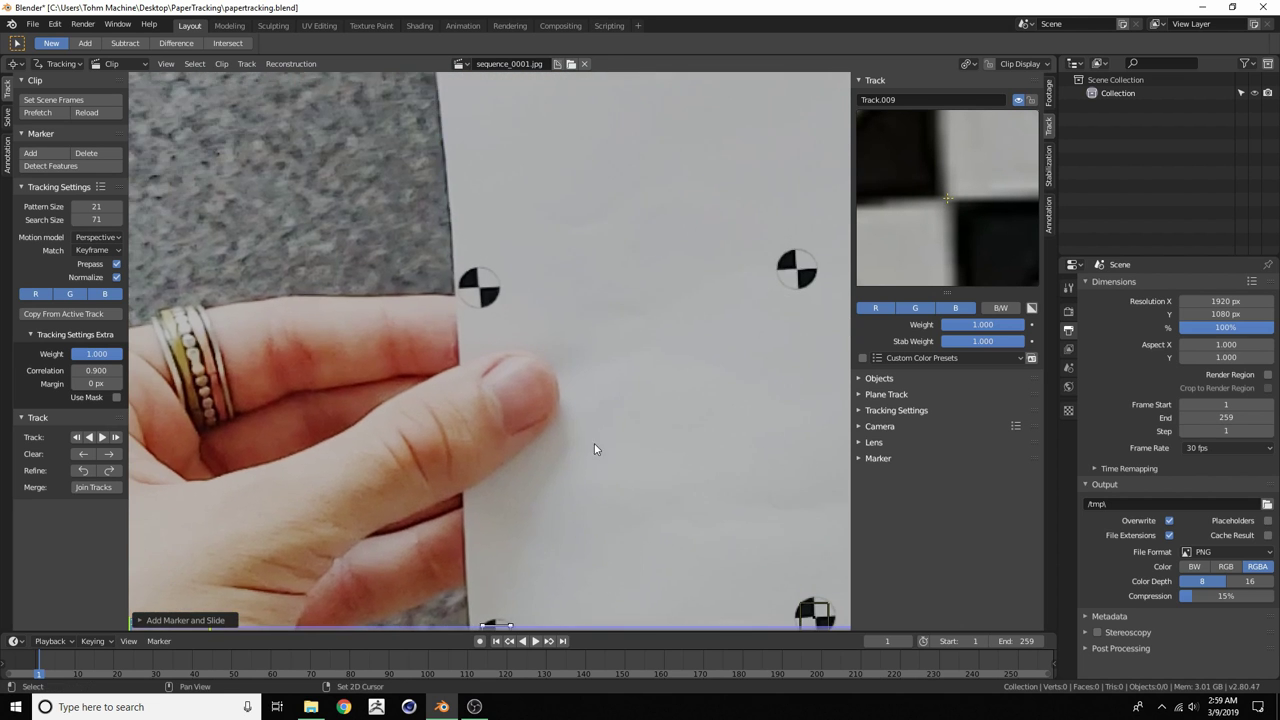
scroll(451, 268, "up", 4)
middle_click_drag(469, 173, 478, 285)
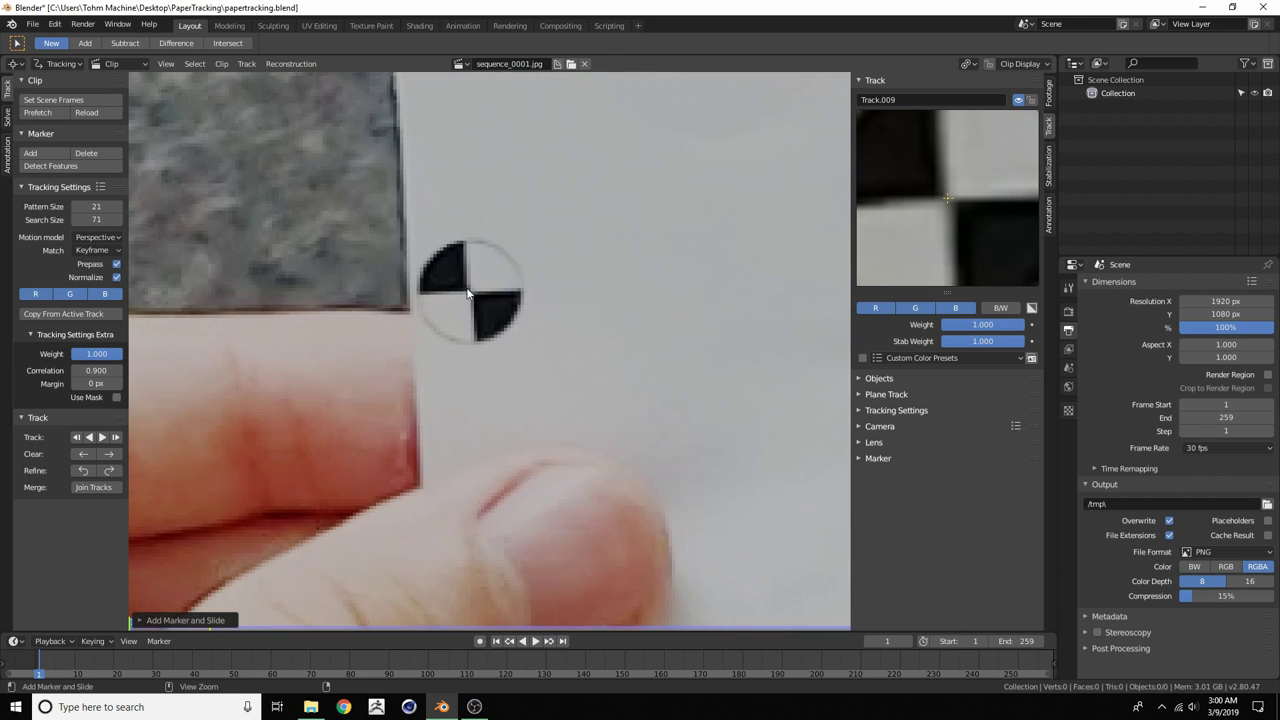
left_click(471, 296, "ctrl")
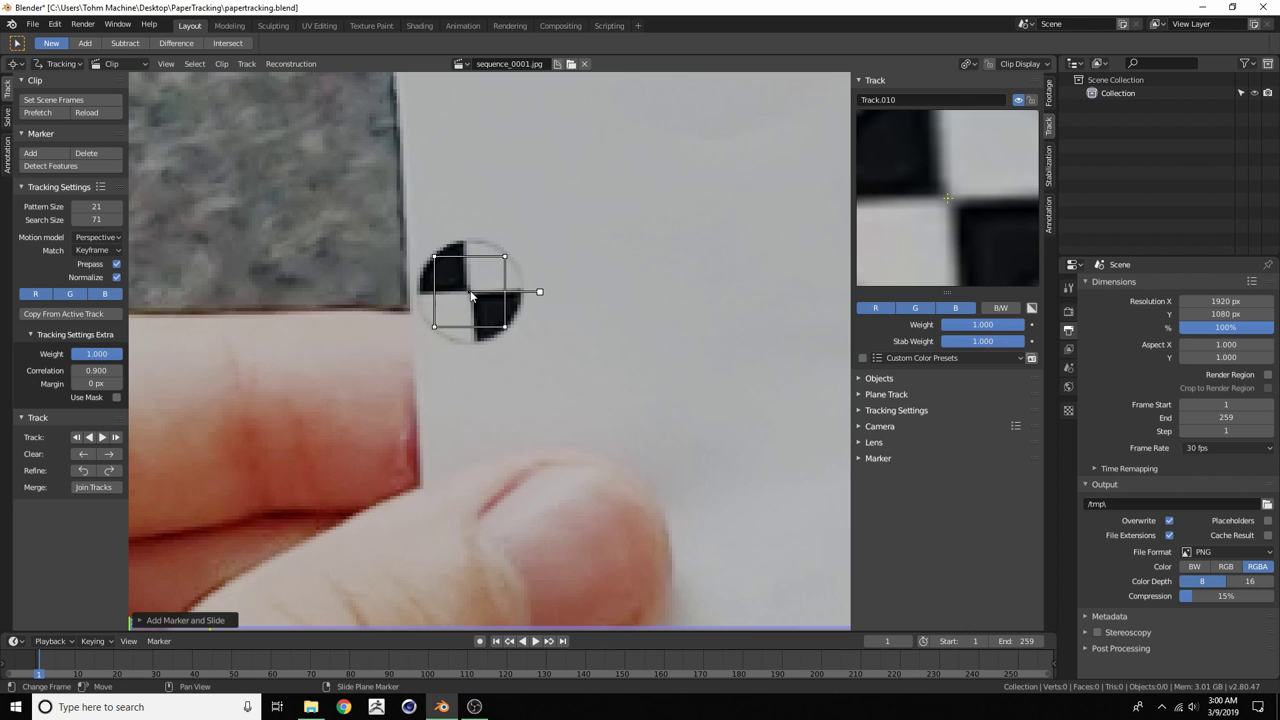
Continue the second row from the top with tracking markers on its second target from the left and its middle target
scroll(471, 296, "down", 4)
mouse_move(747, 308)
middle_mouse_down()
mouse_move(313, 339)
mouse_move(390, 351)
mouse_move(363, 343)
middle_mouse_up()
scroll(313, 339, "up", 4)
scroll(393, 341, "down", 4)
left_click(365, 343, "ctrl")
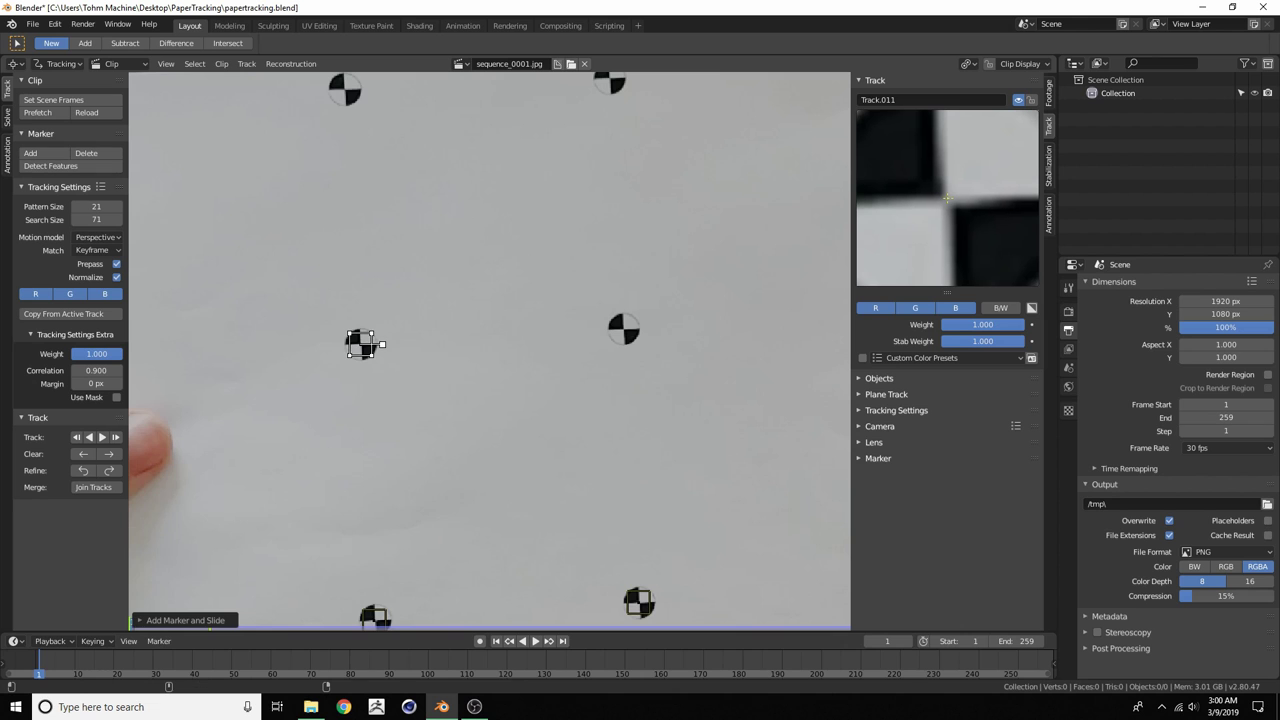
scroll(651, 363, "up", 4)
middle_click_drag(705, 310, 457, 346)
scroll(644, 345, "up", 3)
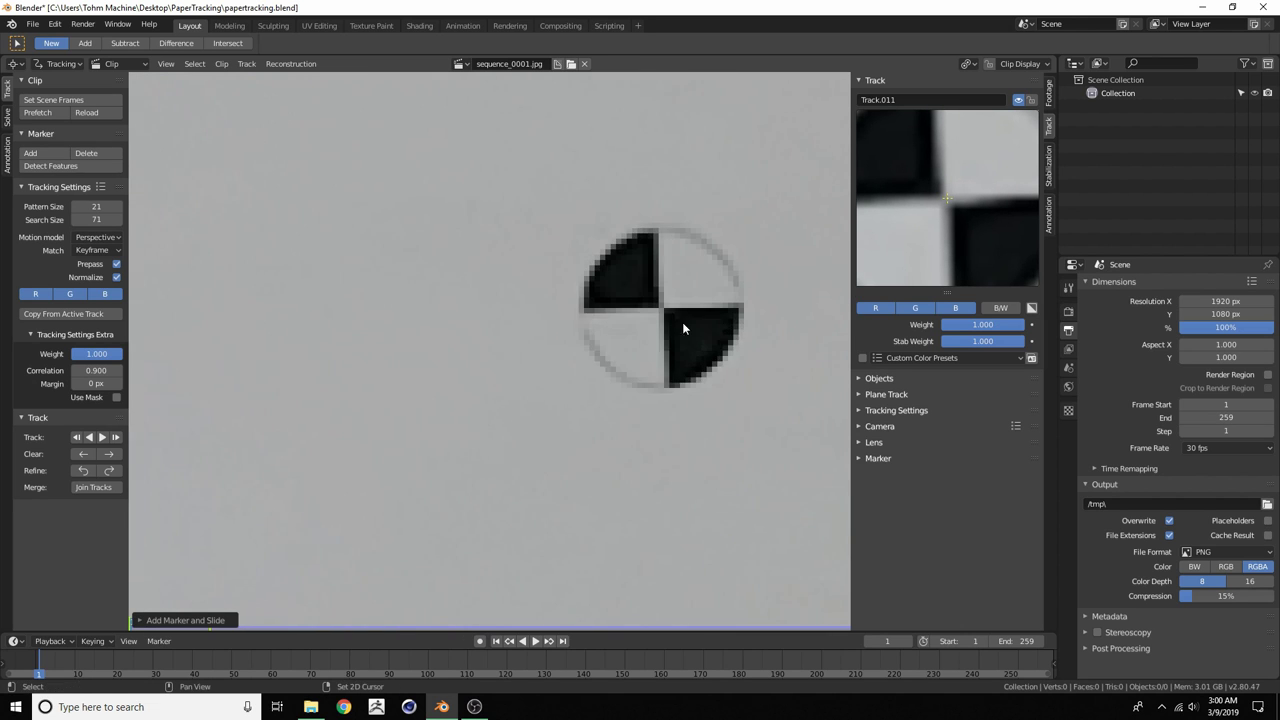
middle_click_drag(682, 322, 542, 330)
left_click(523, 322, "ctrl")
scroll(523, 322, "down", 6)
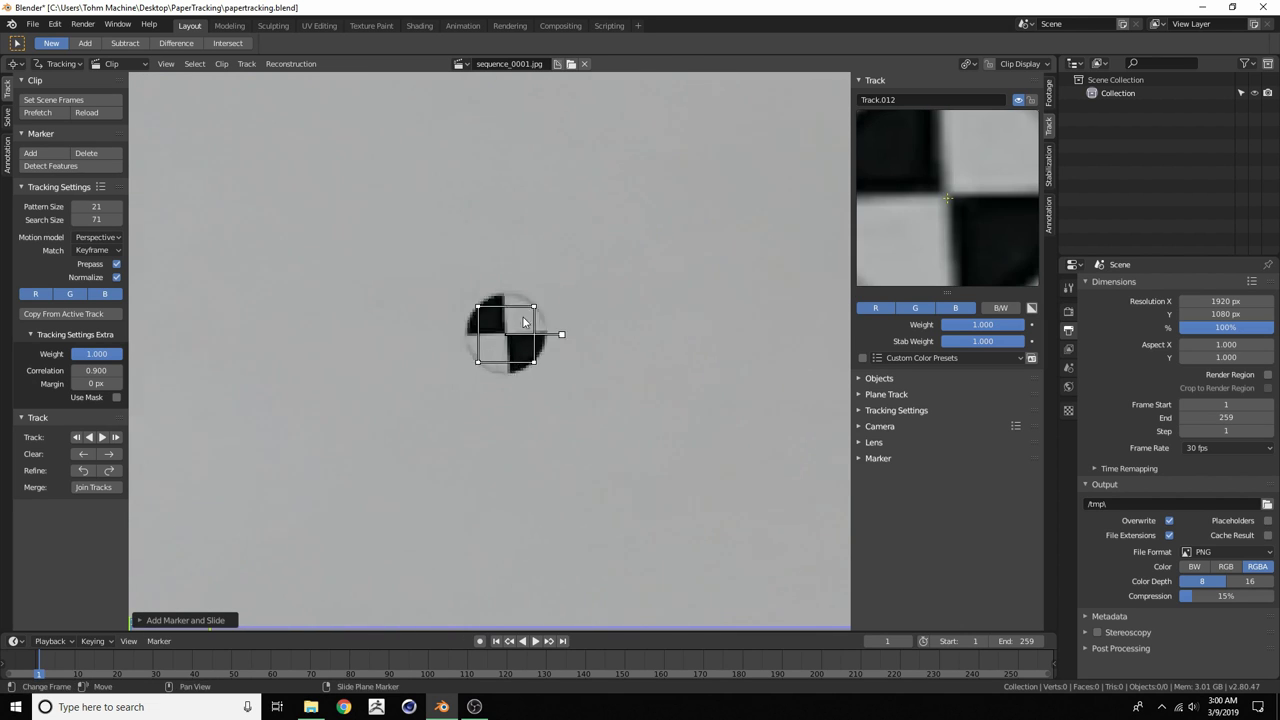
Finish the second row from the top with tracking markers on its fourth target from the left and its right-edge target
scroll(554, 327, "up", 3)
scroll(554, 327, "up", 8)
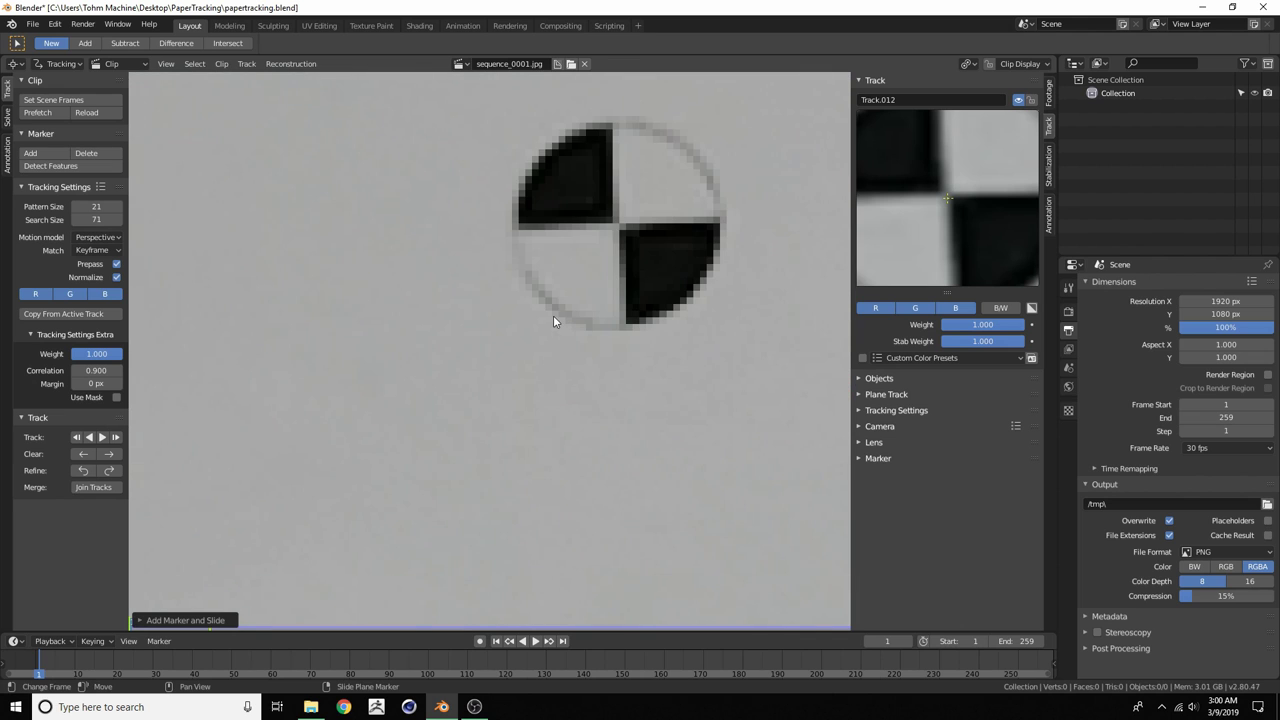
left_click(620, 226, "ctrl")
scroll(594, 265, "down", 8)
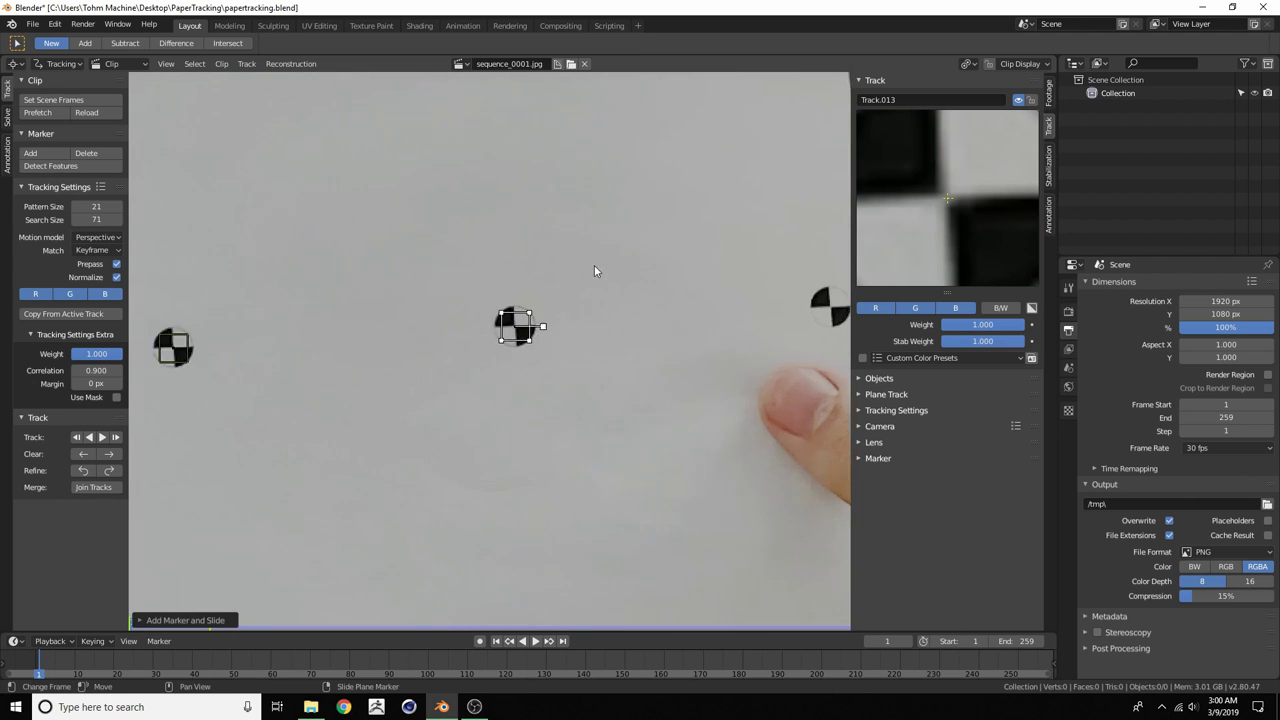
scroll(464, 313, "up", 10)
middle_click_drag(360, 245, 552, 387)
left_click(430, 340, "ctrl")
scroll(430, 330, "down", 8)
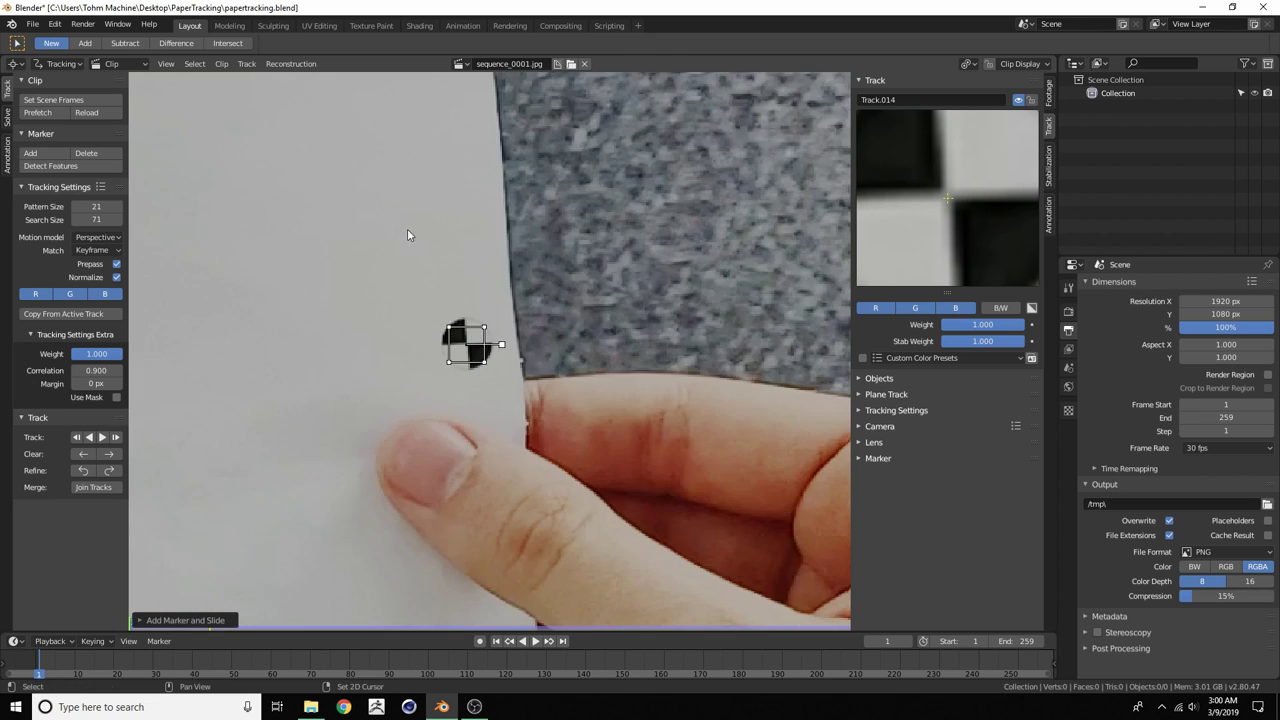
In the top row, add tracking markers on the right corner target and its left neighbour
scroll(592, 367, "up", 4)
scroll(590, 375, "up", 4)
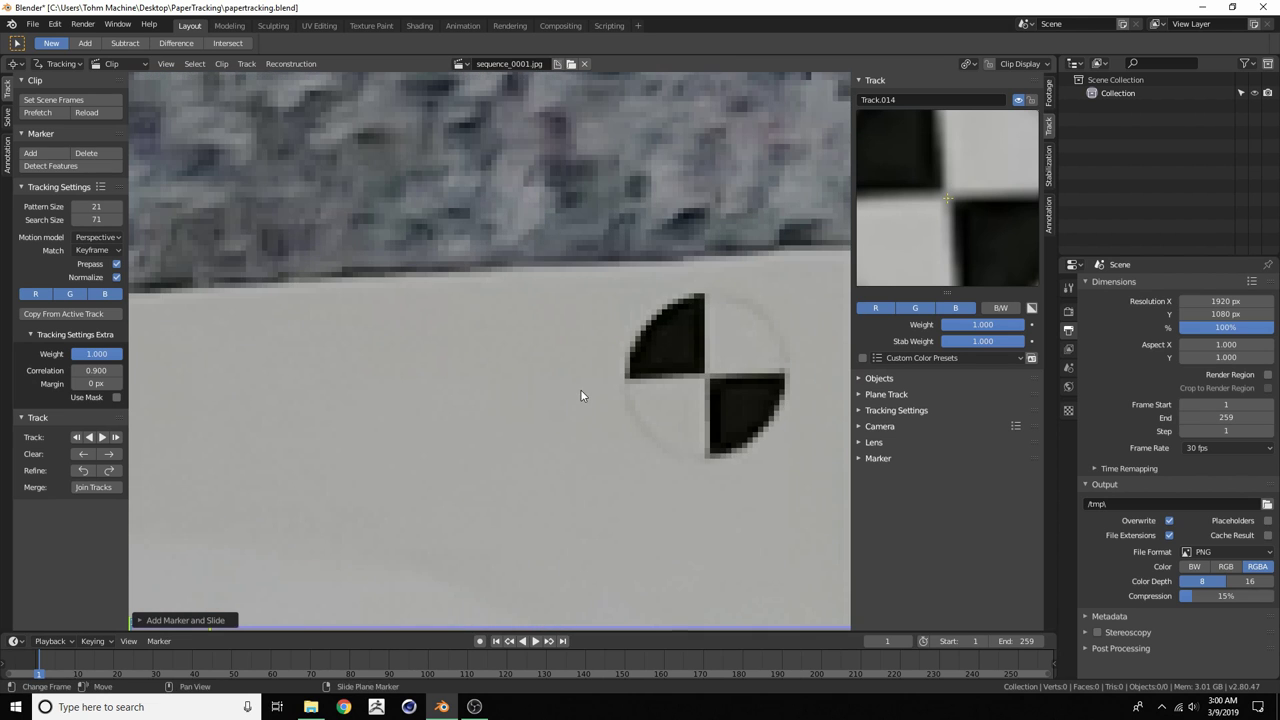
left_click(706, 377, "ctrl")
scroll(690, 388, "down", 4)
scroll(729, 377, "up", 6)
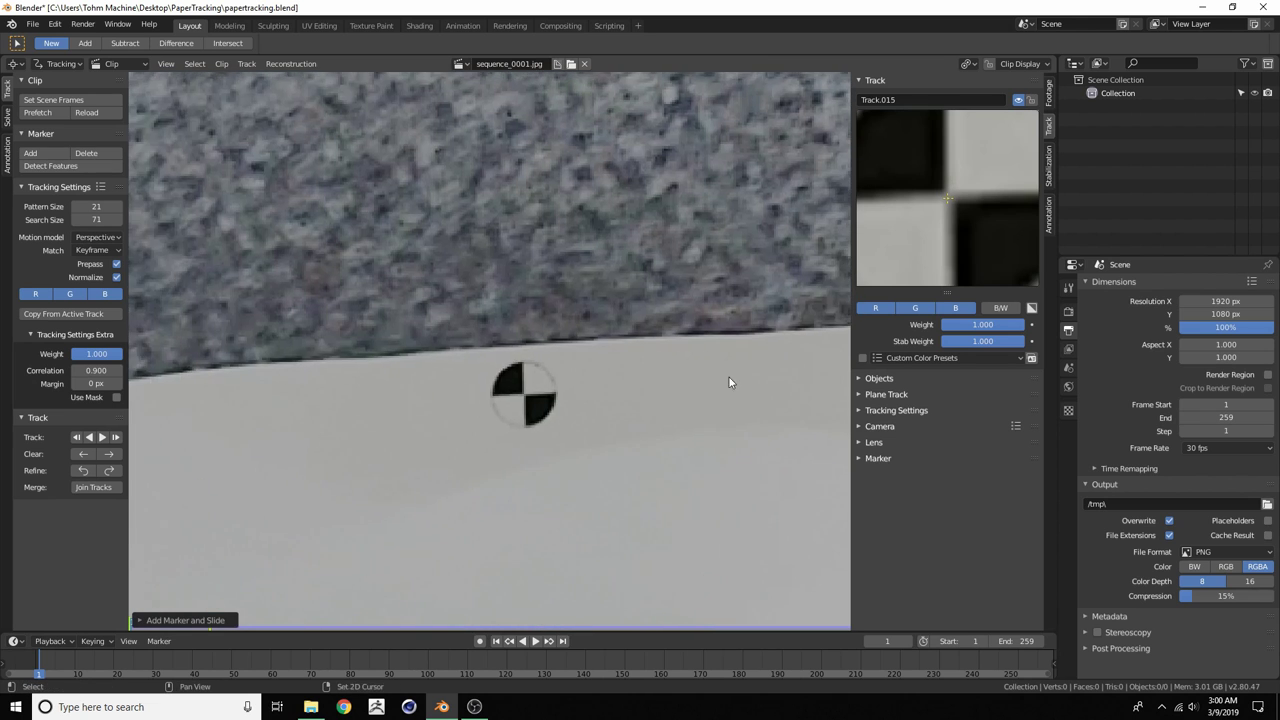
left_click(577, 460, "ctrl")
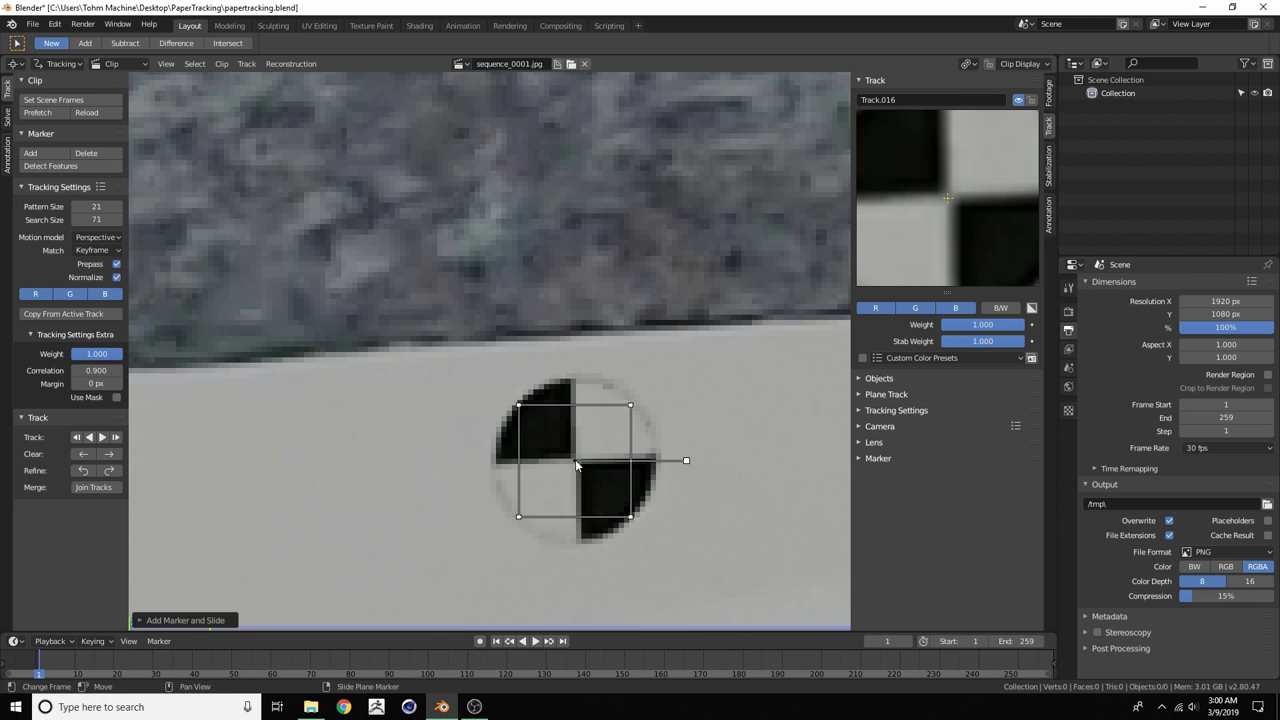
Continue the top row with tracking markers on its middle target and the second target from the left
scroll(514, 380, "down", 4)
scroll(529, 393, "up", 5)
scroll(479, 385, "up", 4)
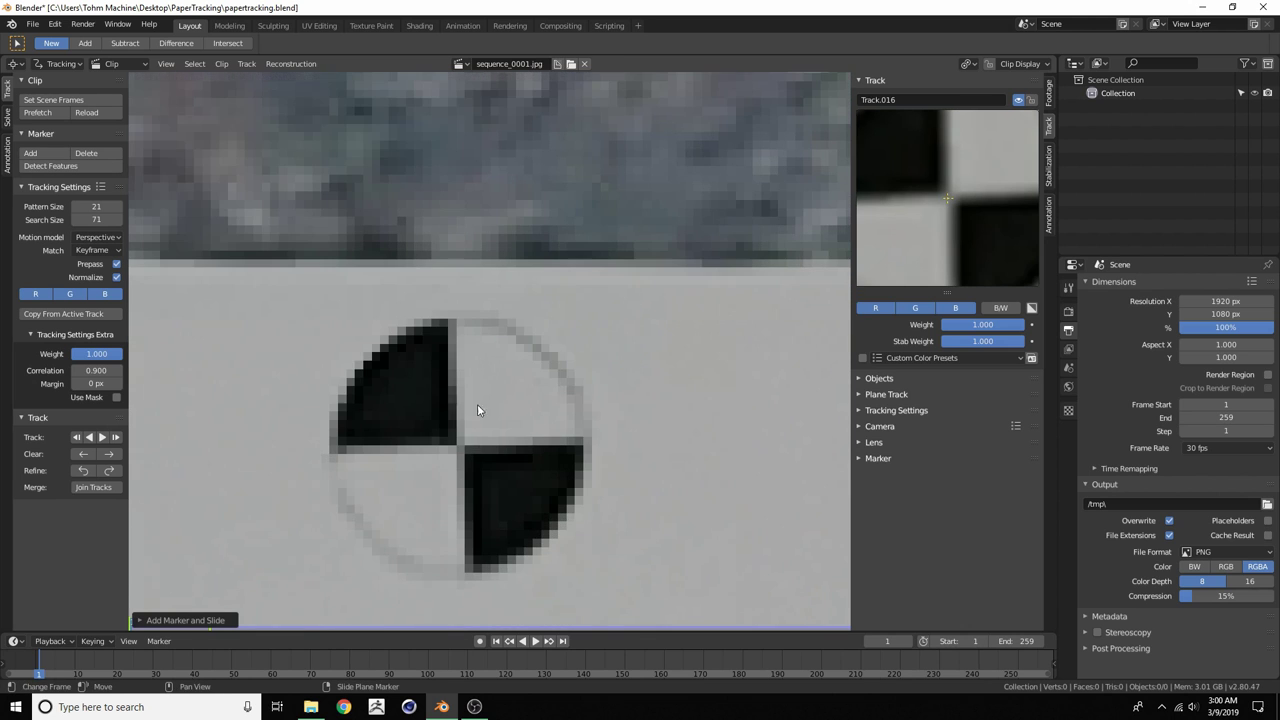
left_click(461, 442, "ctrl")
scroll(299, 411, "down", 5)
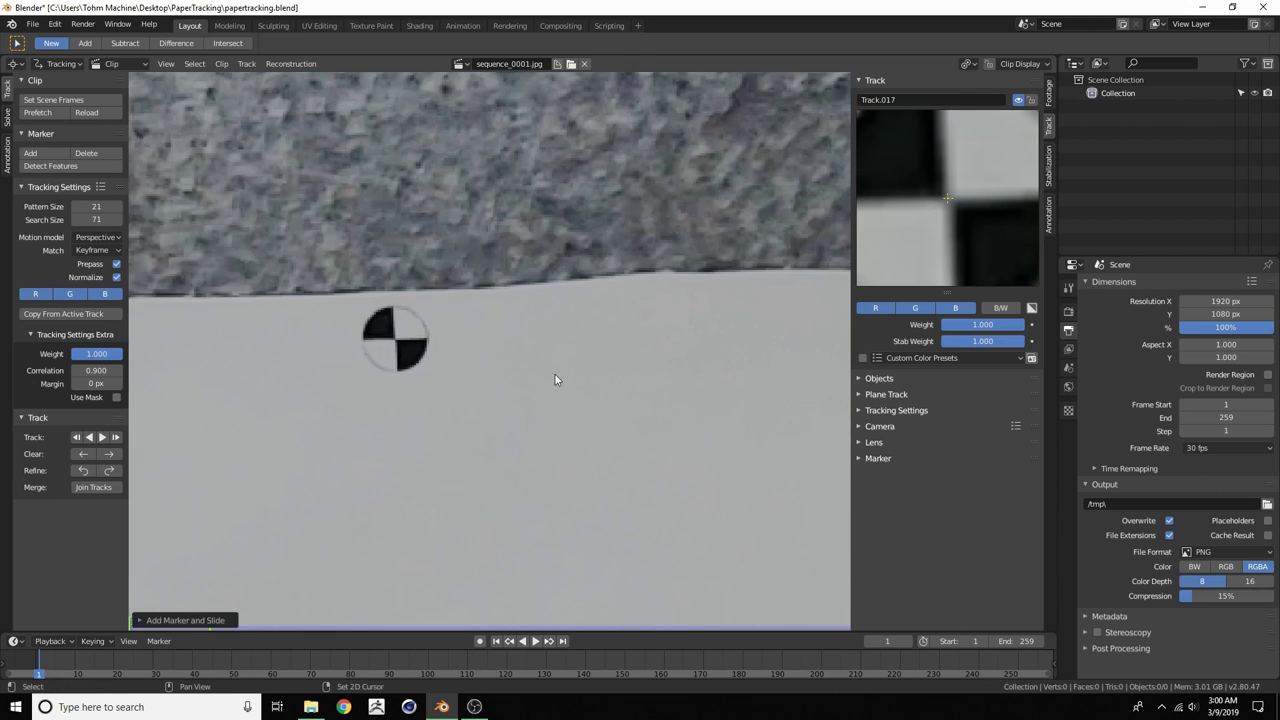
scroll(450, 350, "up", 5)
middle_click_drag(227, 308, 484, 340)
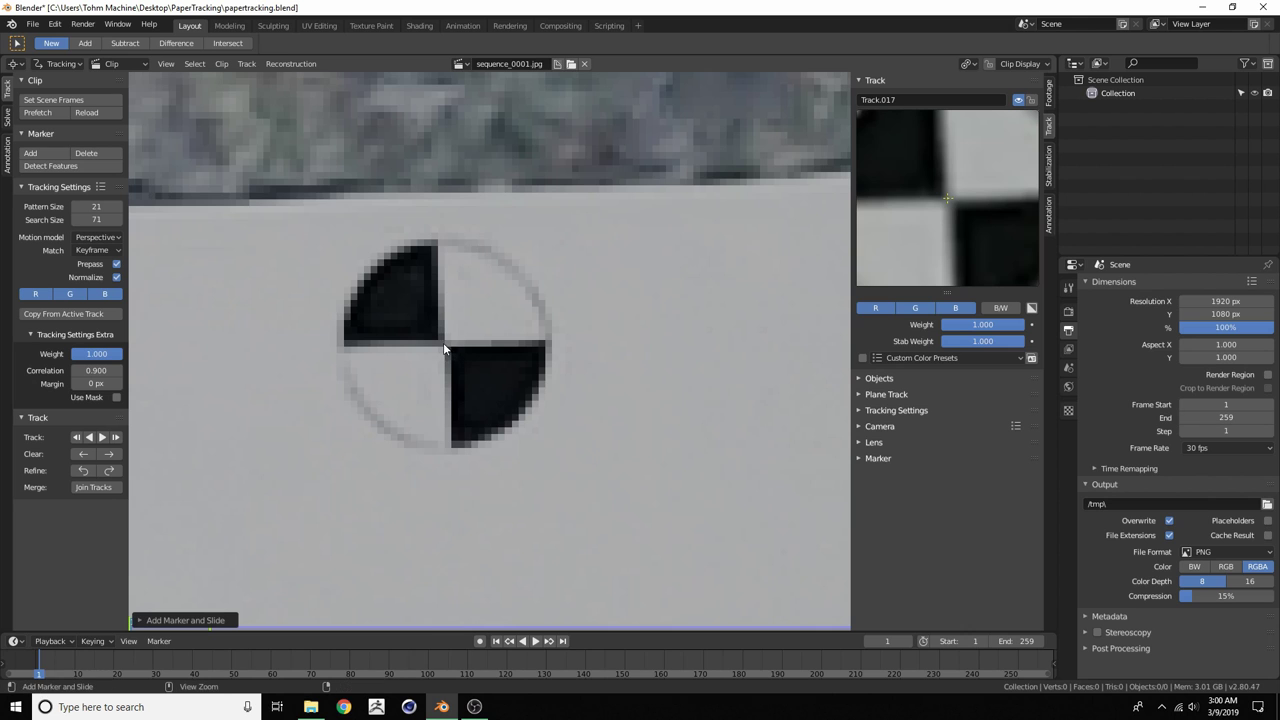
left_click(443, 342, "ctrl")
Add a tracking marker centred on the checker crossing of the paper's top-left corner target
scroll(374, 366, "down", 6)
middle_click_drag(374, 366, 788, 346)
scroll(571, 346, "up", 4)
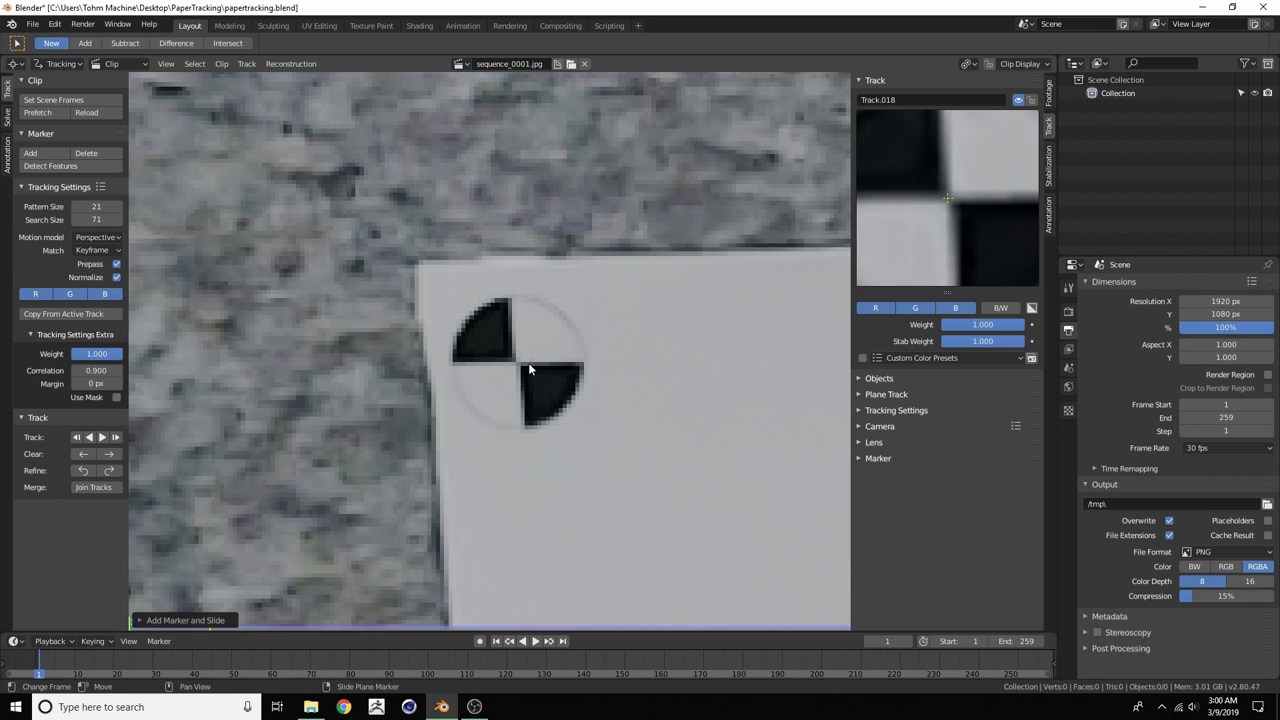
left_click(516, 367, "ctrl")
scroll(557, 357, "down", 6)
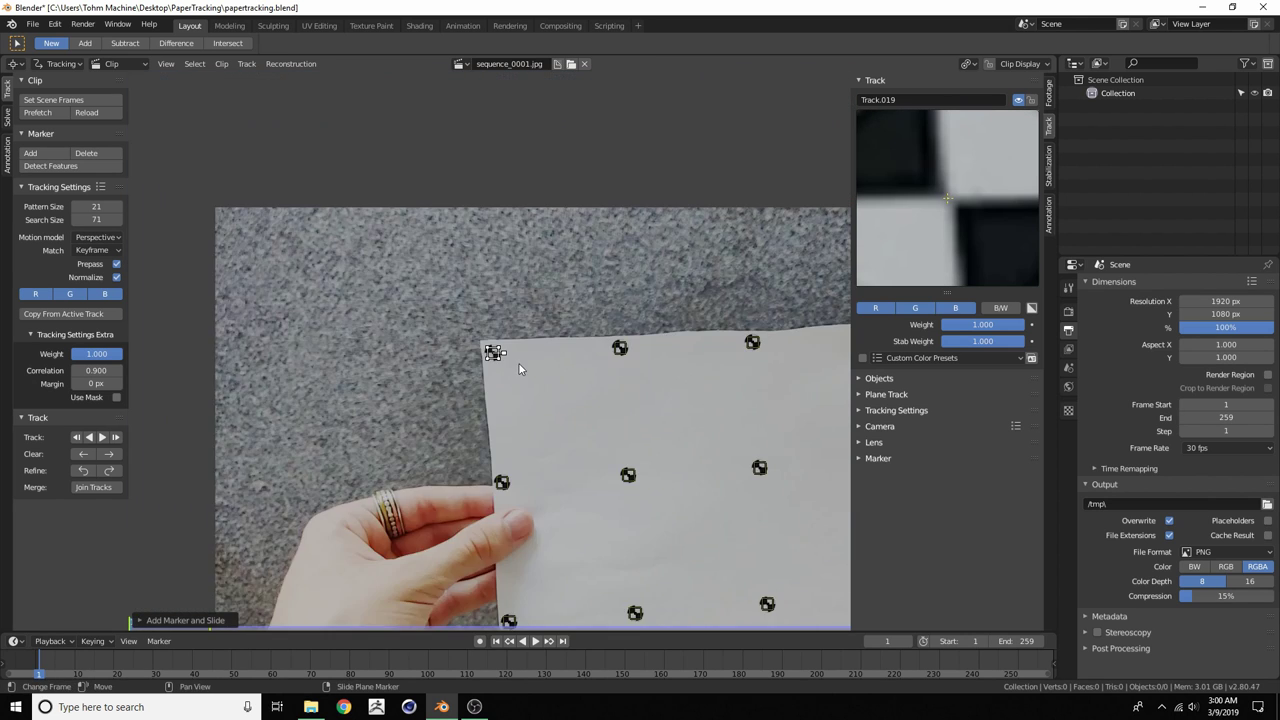
Select all tracking markers and scale them up so each pattern area encloses its whole printed target
scroll(559, 352, "up", 6)
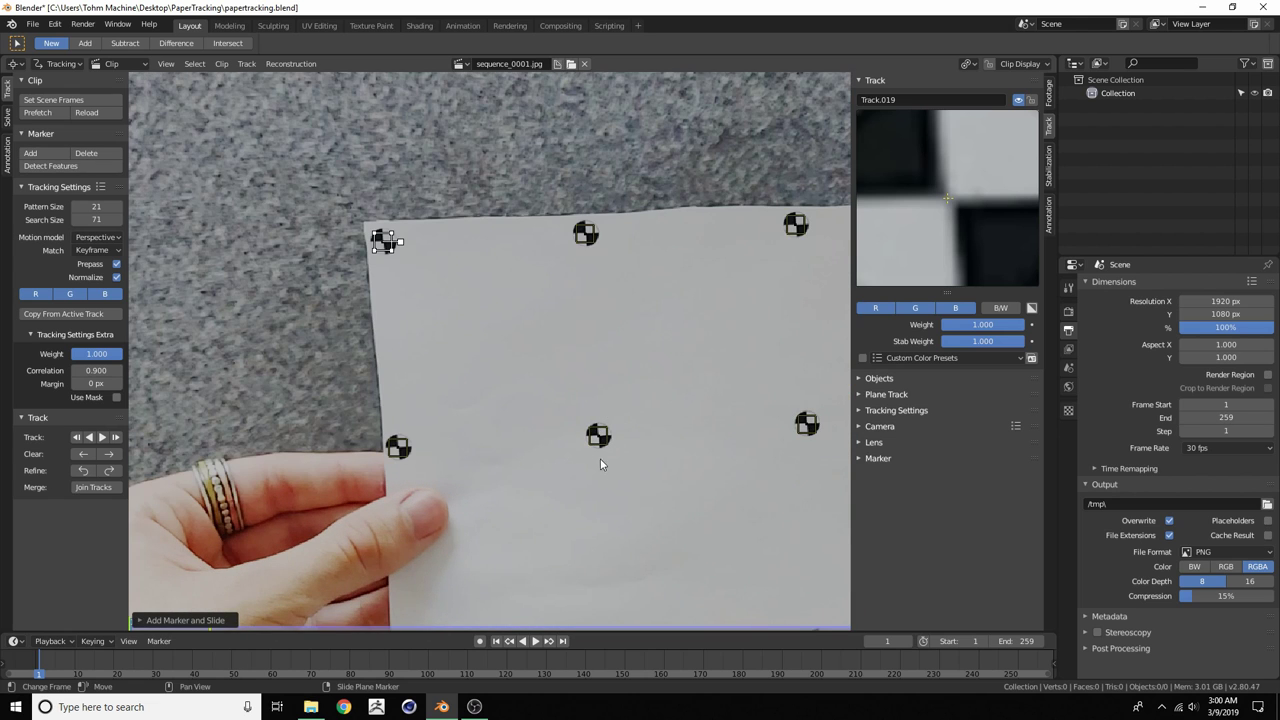
scroll(601, 464, "up", 4)
scroll(640, 460, "down", 7)
scroll(563, 420, "up", 1)
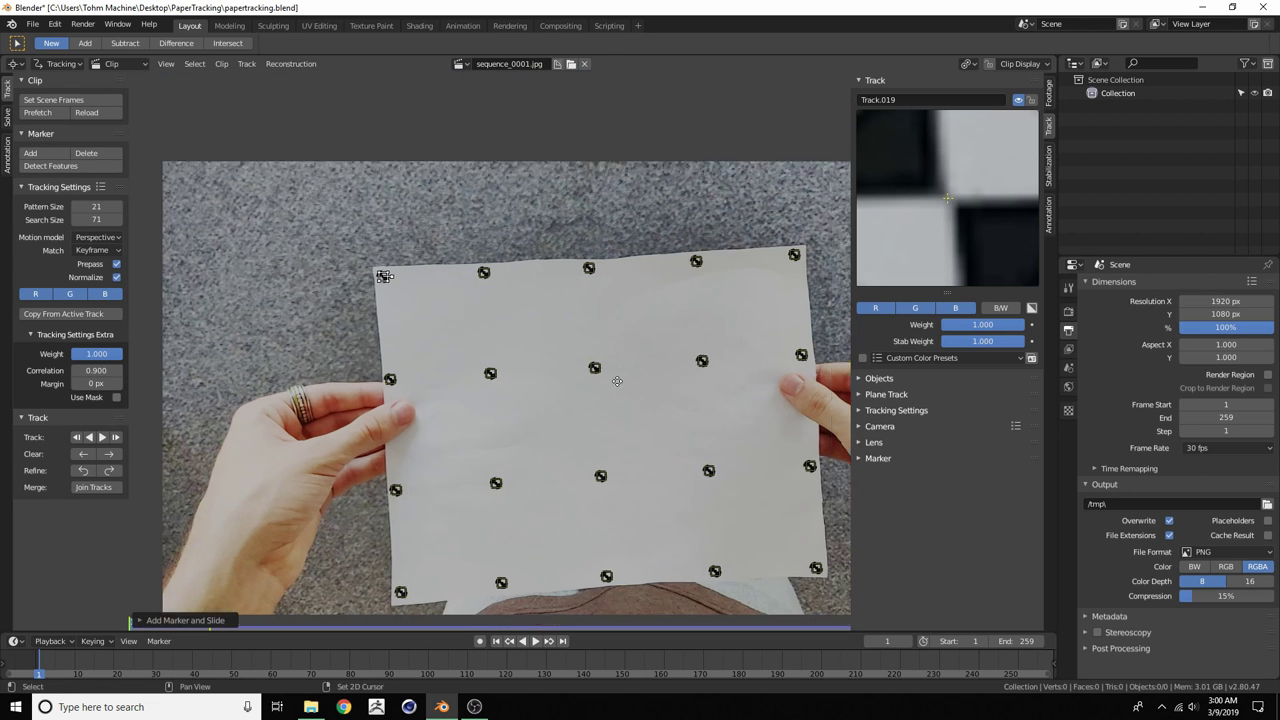
middle_click_drag(617, 381, 567, 365)
key("a")
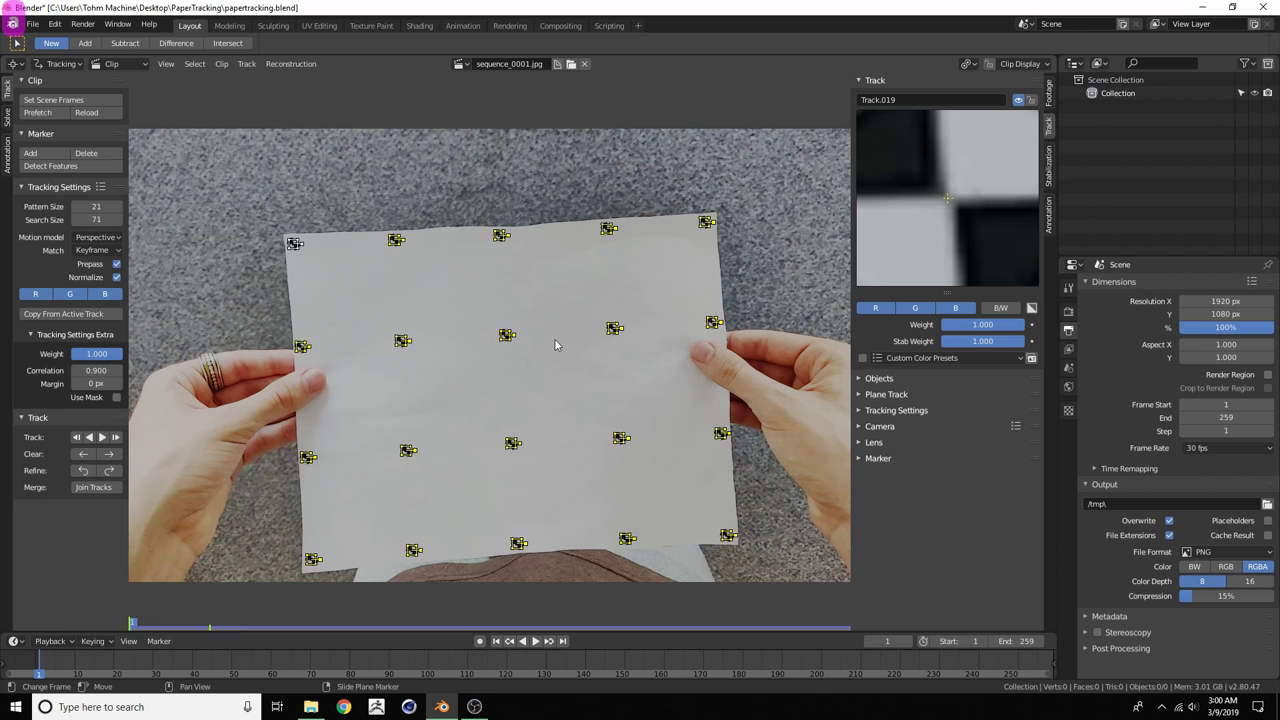
key("s")
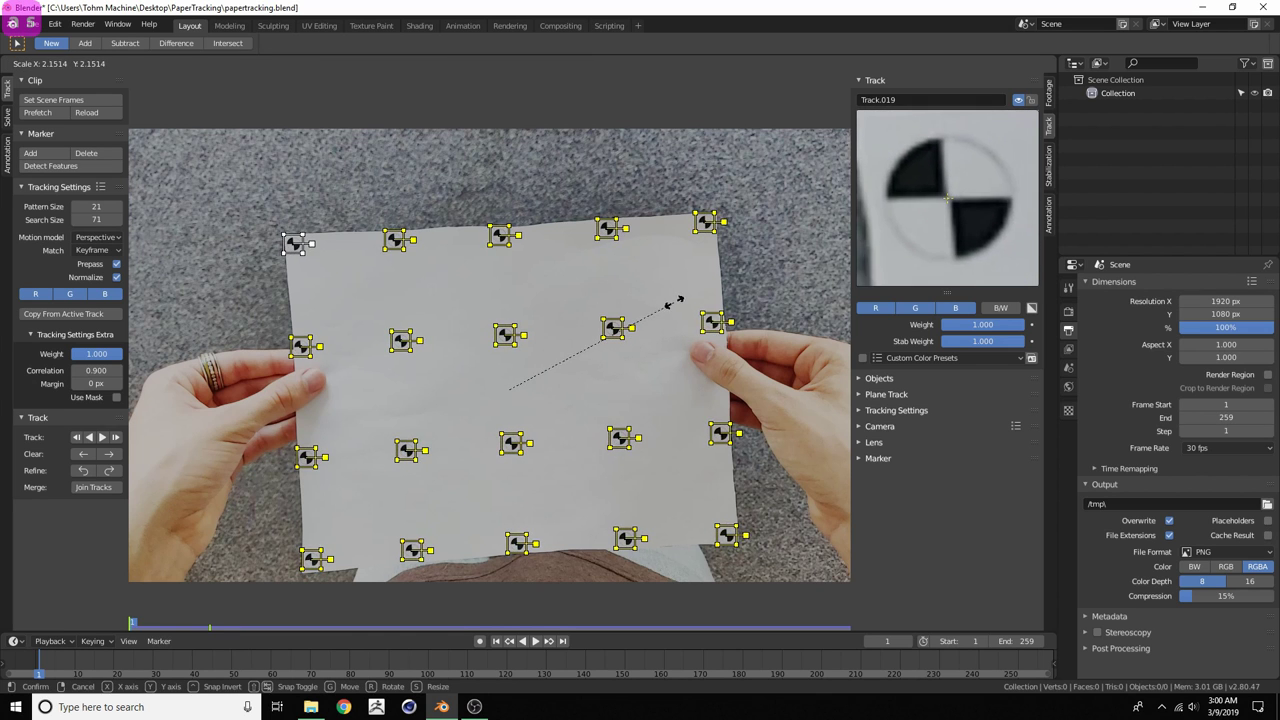
left_click(613, 297)
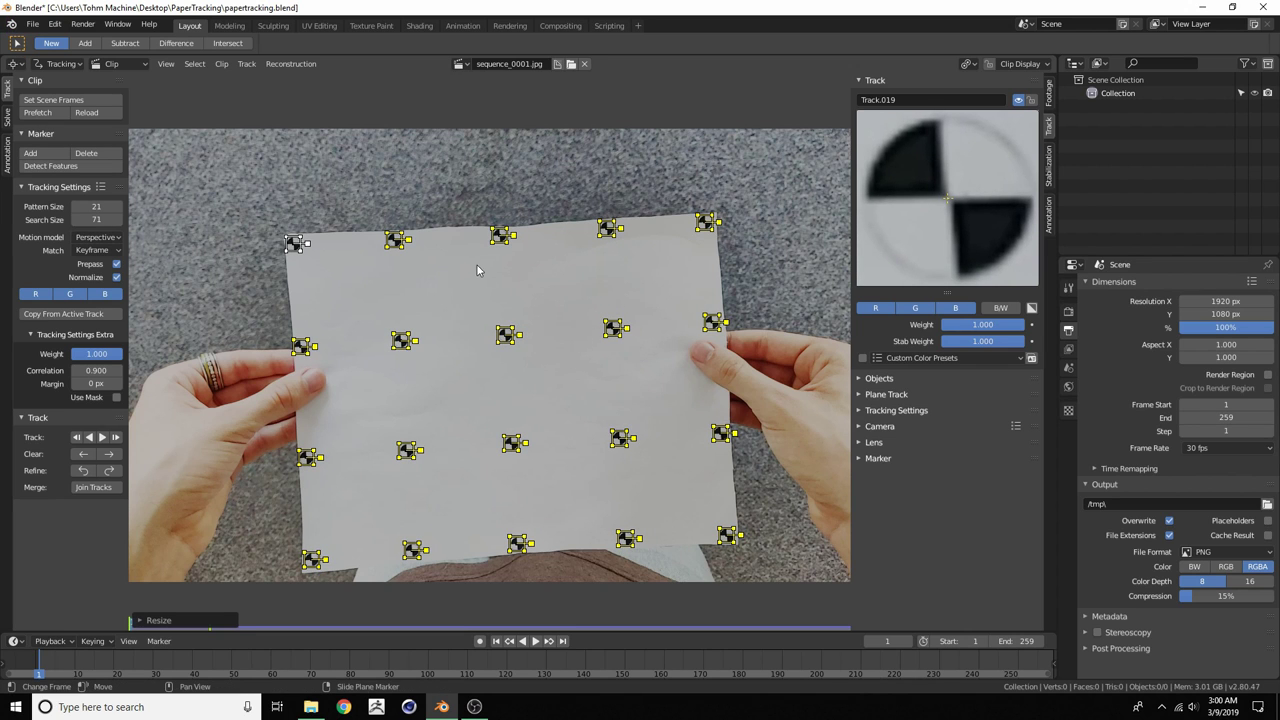
Try resizing all markers with the pivot point set to 2D Cursor
middle_click_drag(487, 328, 516, 309)
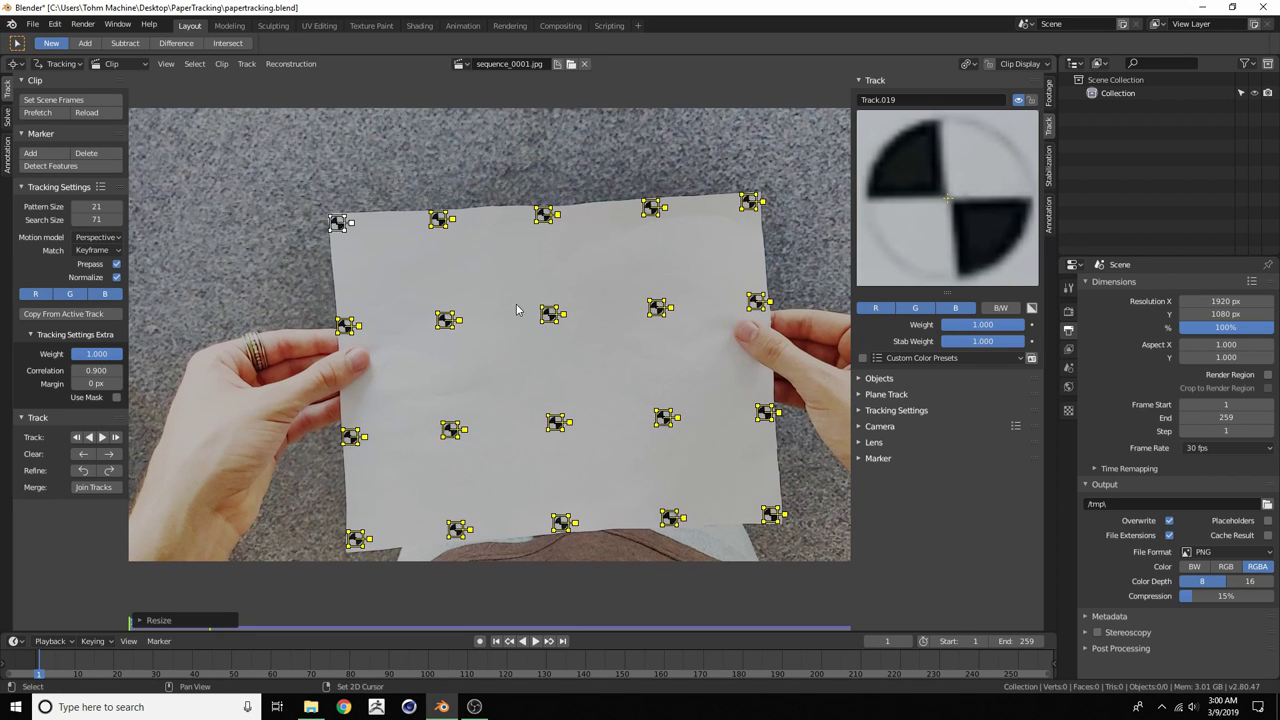
left_click(966, 64)
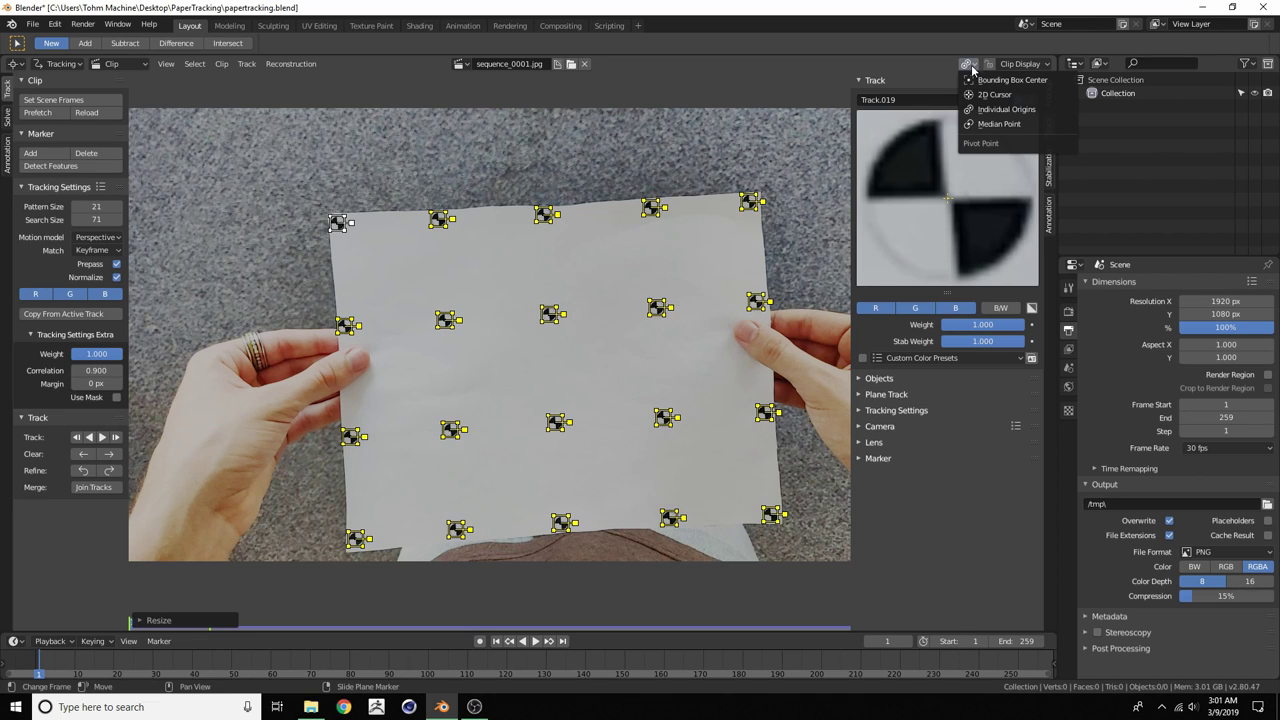
left_click(980, 95)
key("s")
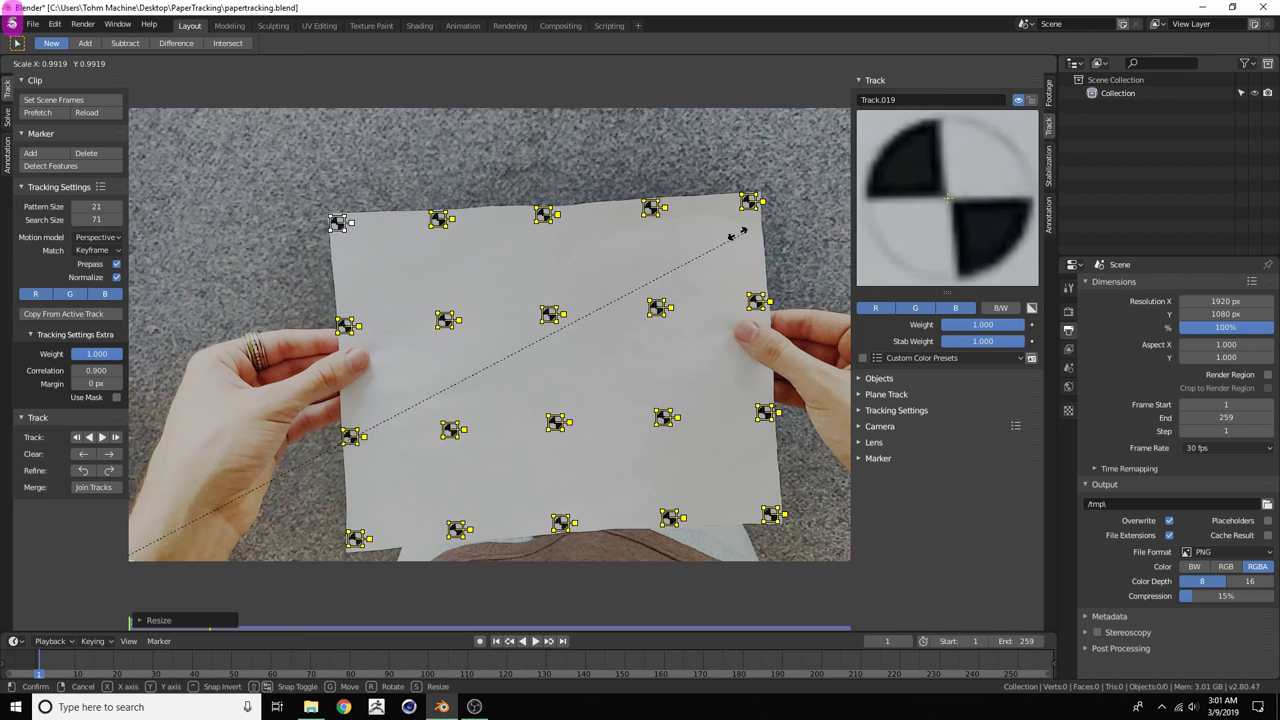
left_click(567, 325)
scroll(567, 328, "up", 5)
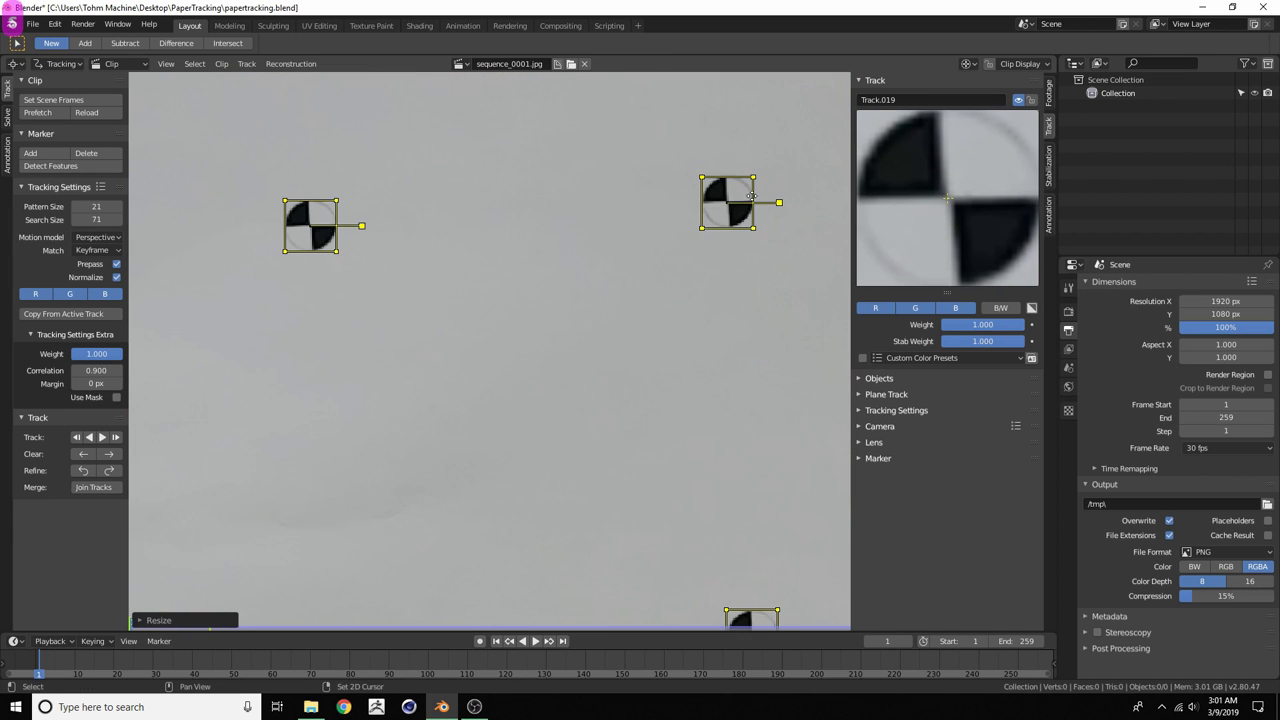
middle_click_drag(751, 196, 558, 272)
Set the pivot point back to Individual Origins and scale all marker patterns up slightly around the printed targets
left_click(968, 64)
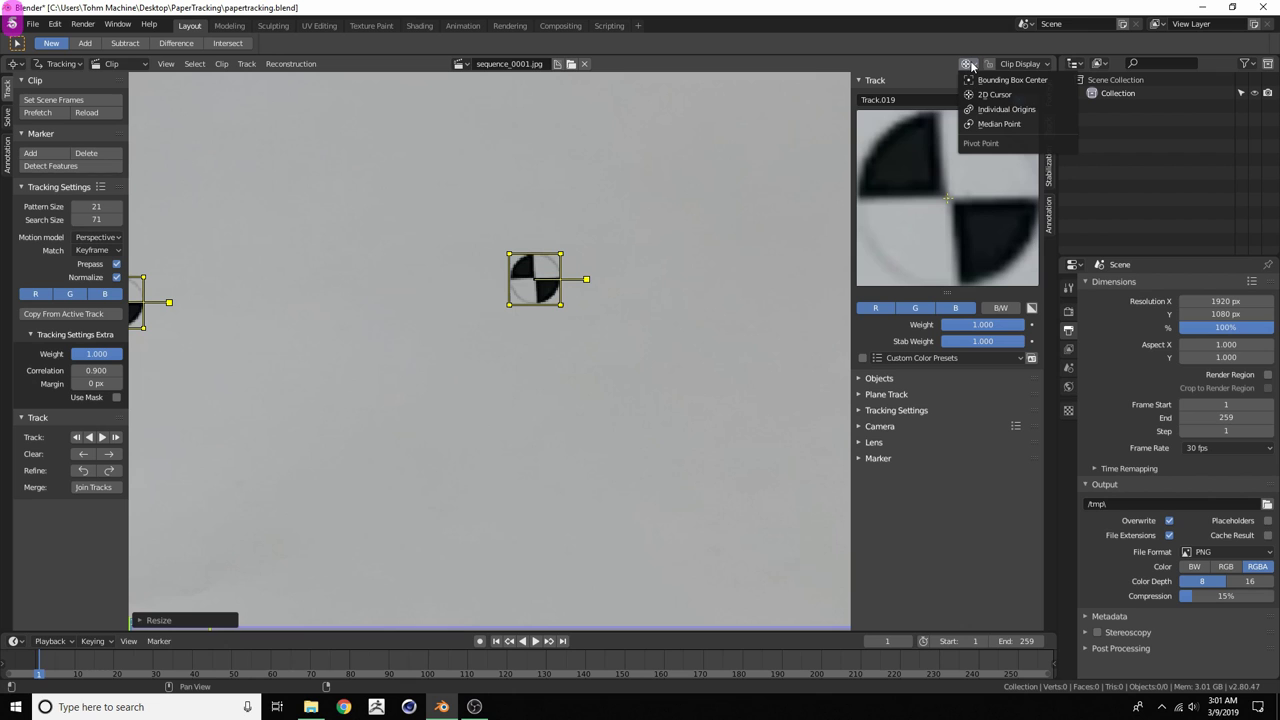
left_click(1014, 110)
scroll(652, 218, "down", 4)
scroll(660, 235, "up", 4)
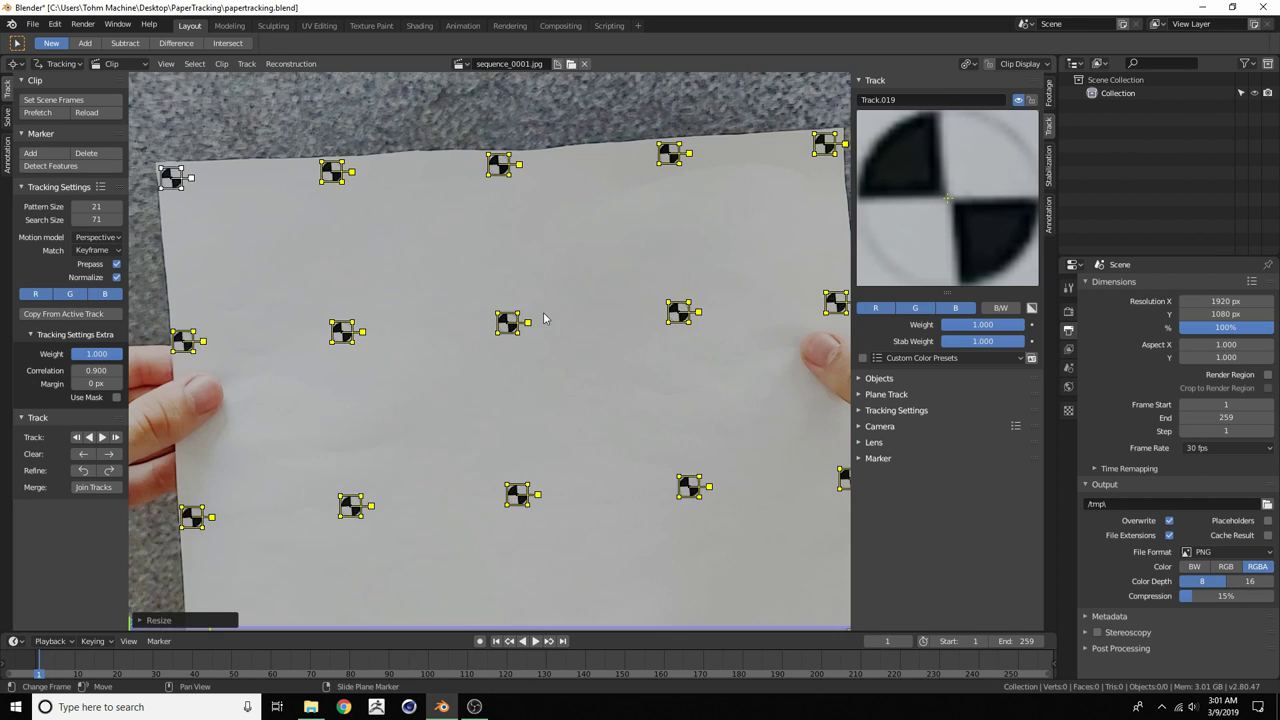
key("s")
left_click(728, 219)
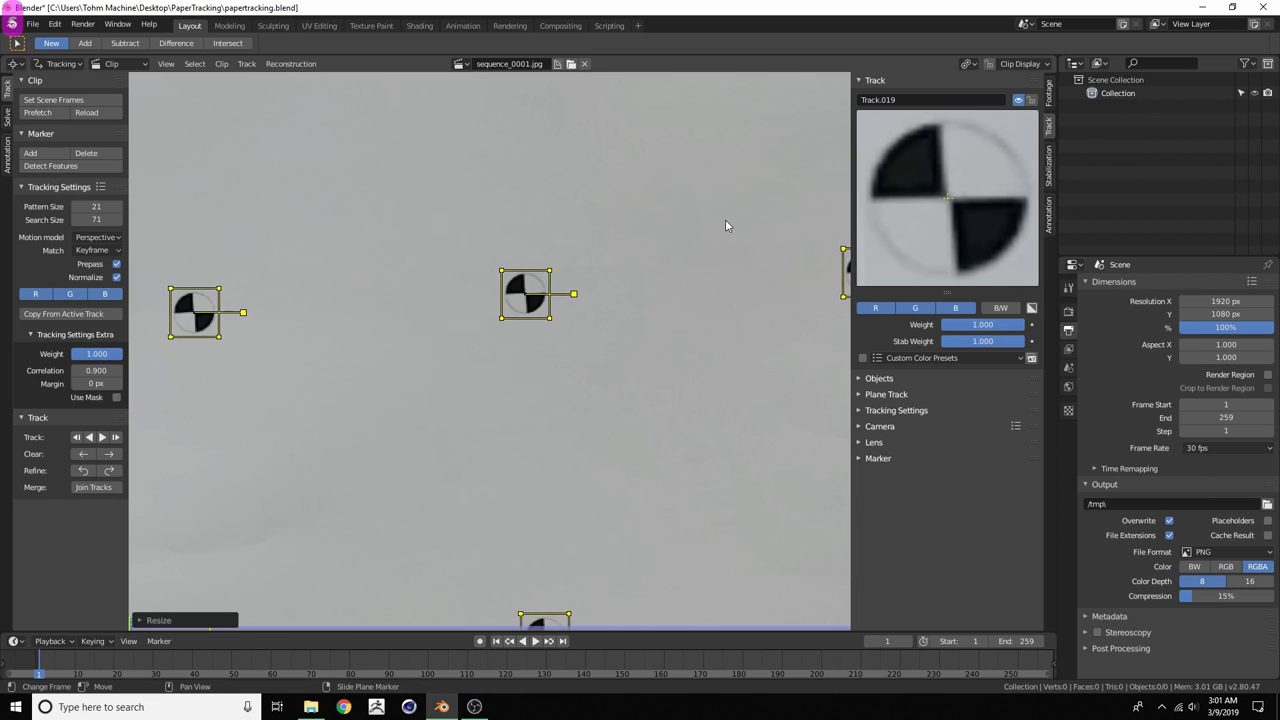
Shrink all marker patterns slightly to fit the printed targets and track them forward to frame 259
scroll(622, 248, "down", 5)
middle_click_drag(302, 320, 429, 296)
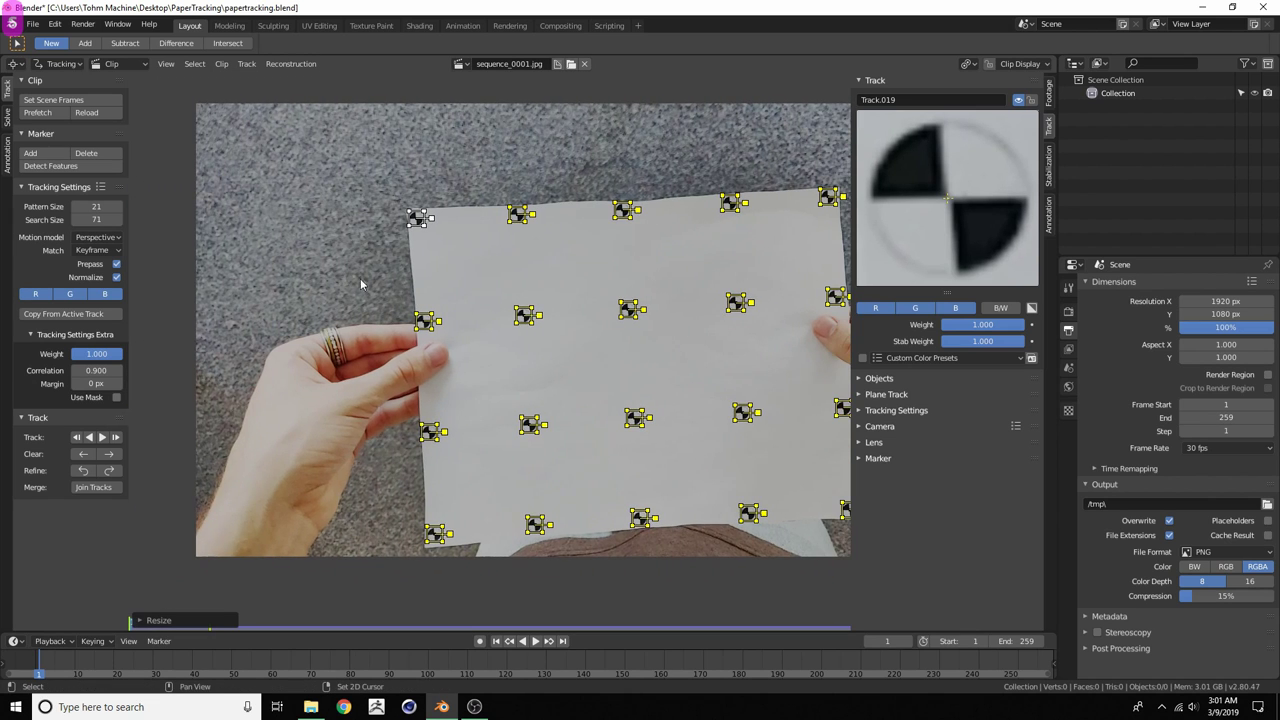
middle_click_drag(599, 289, 442, 266)
scroll(474, 276, "up", 3)
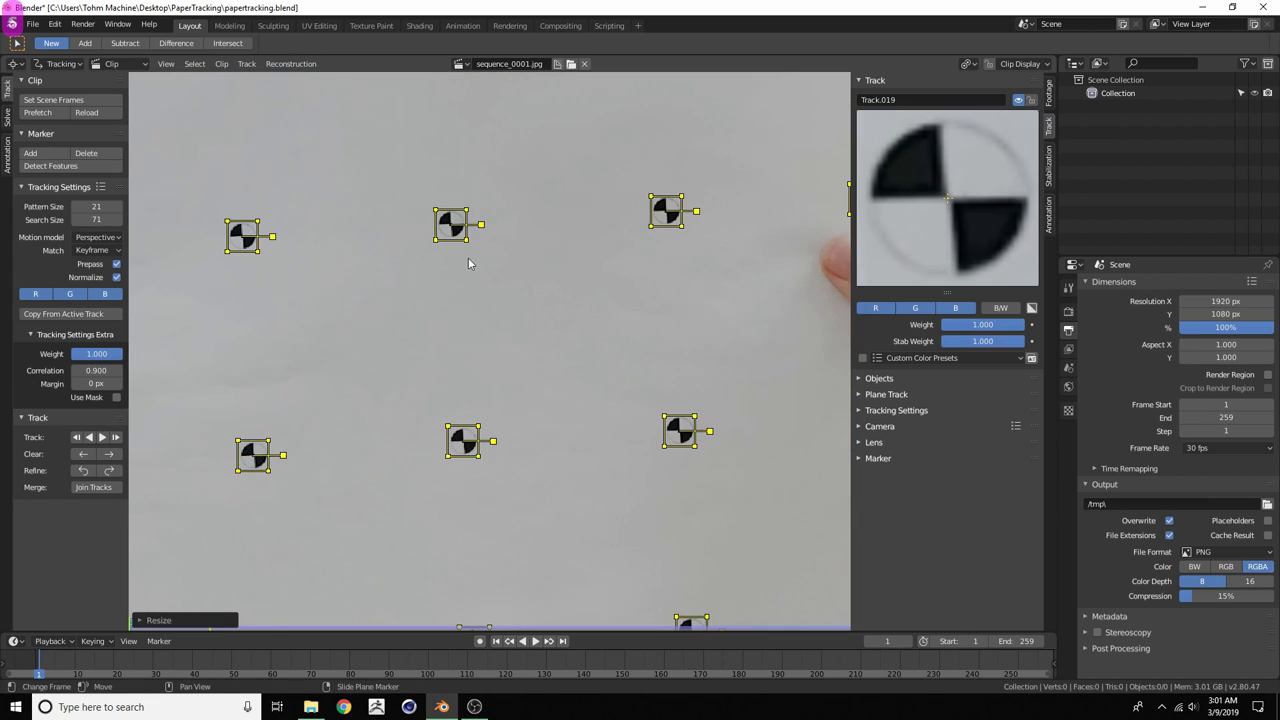
scroll(465, 250, "up", 1)
key("s")
key("Escape")
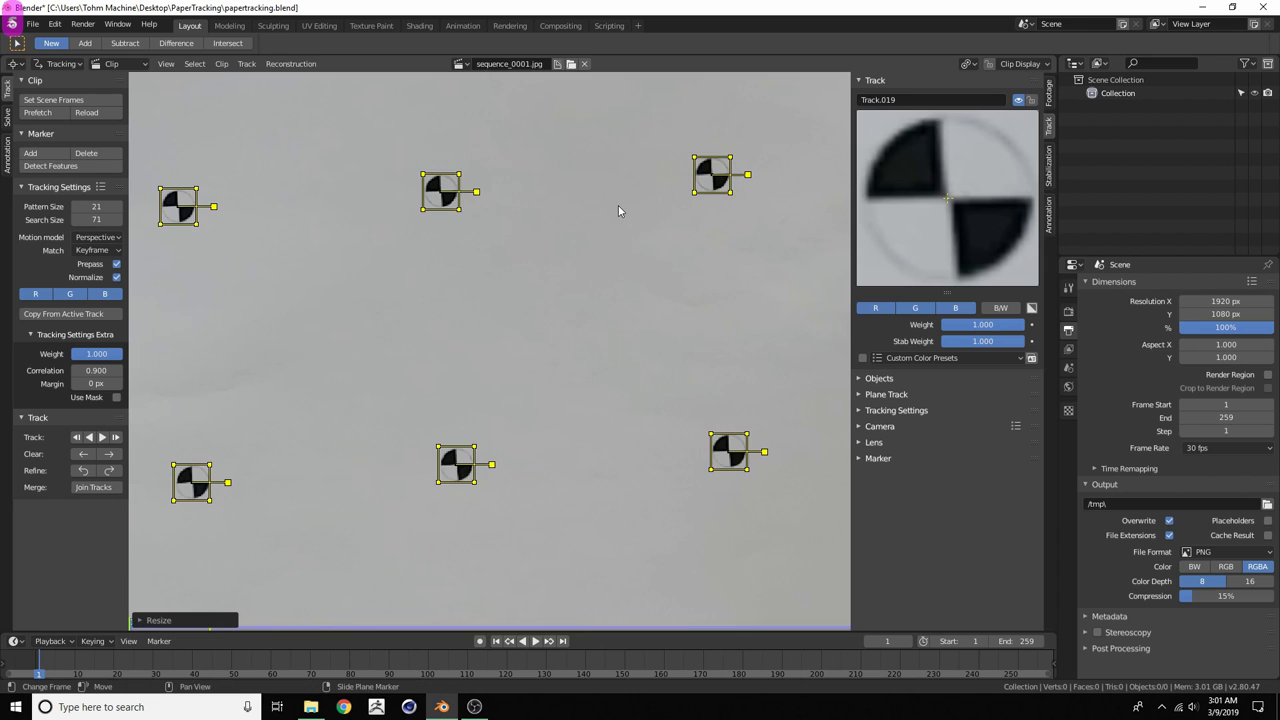
scroll(618, 205, "down", 6)
scroll(449, 326, "up", 2)
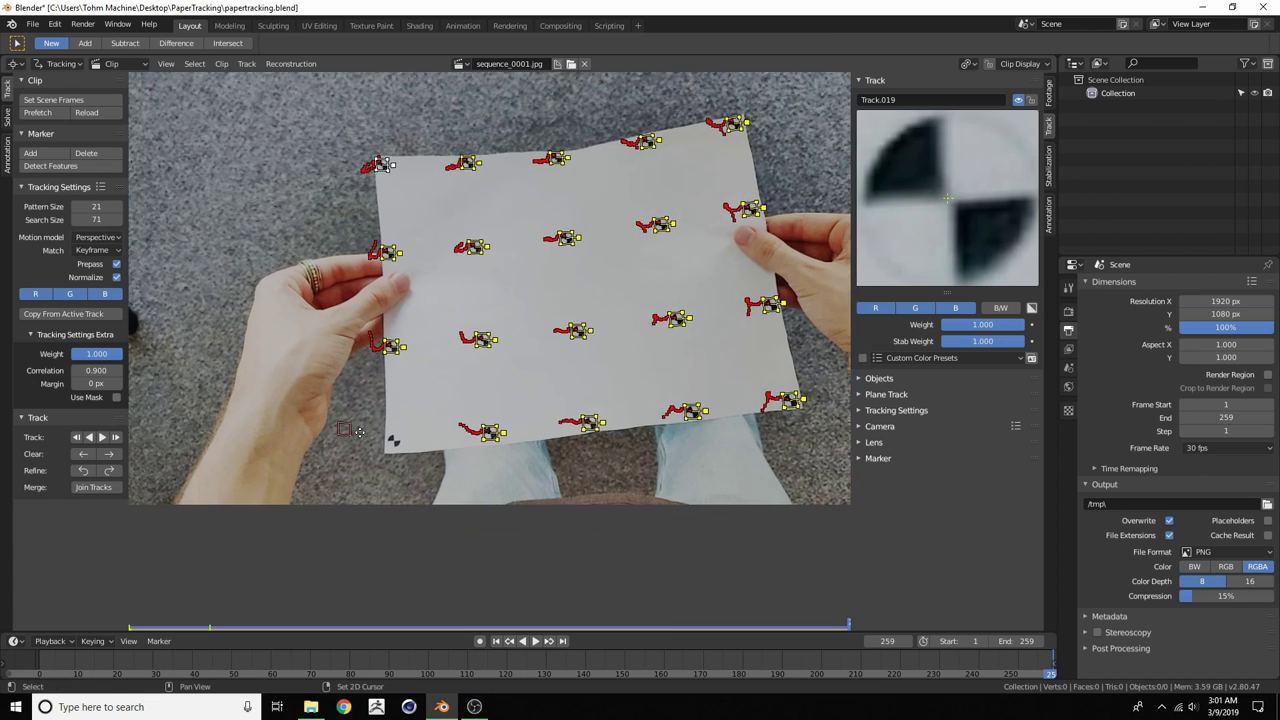
Isolate the paper's bottom-left corner marker, scrub back to frame 163 and lock the view to that marker
scroll(357, 432, "up", 3)
scroll(303, 515, "up", 2)
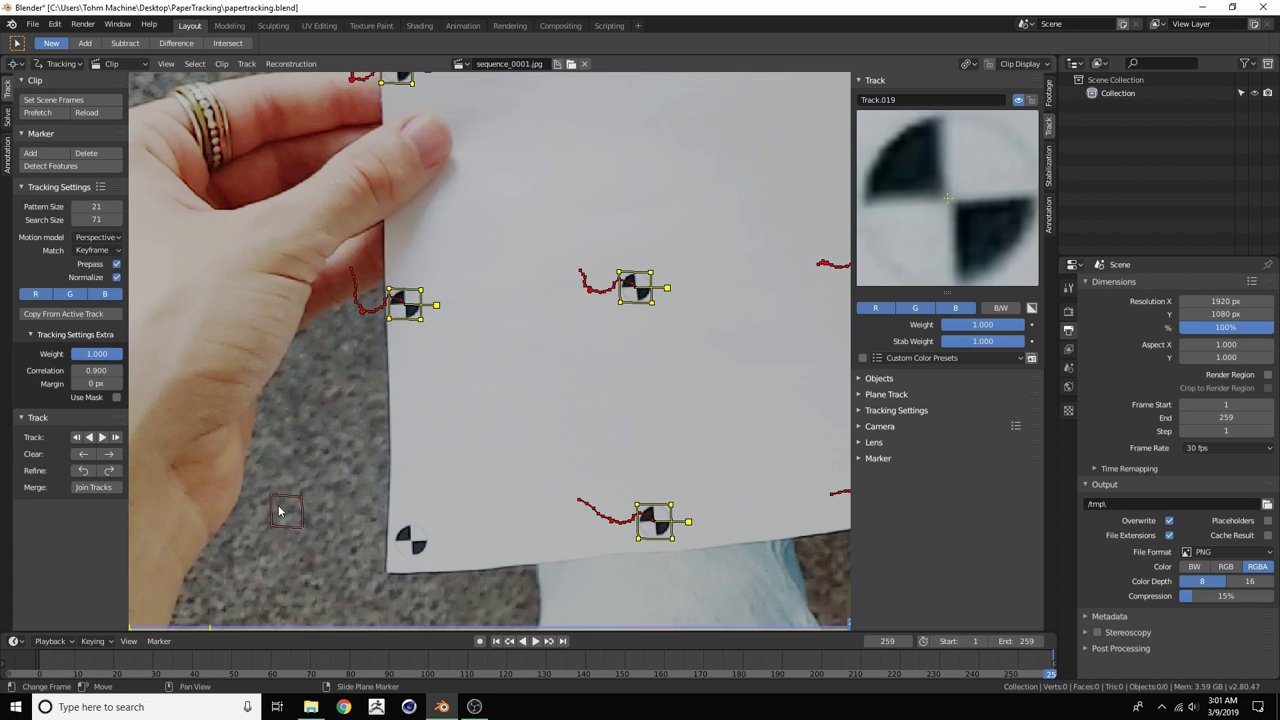
key("alt+a")
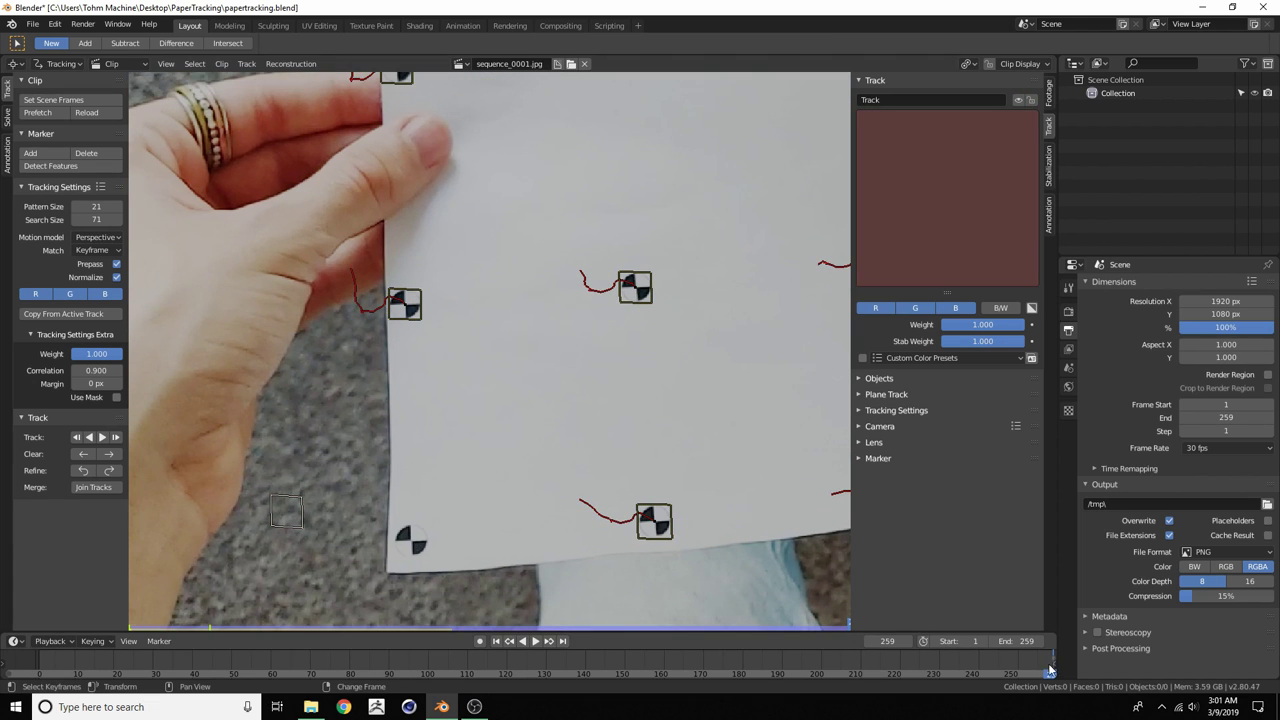
left_click_drag(1050, 670, 676, 657)
key("l")
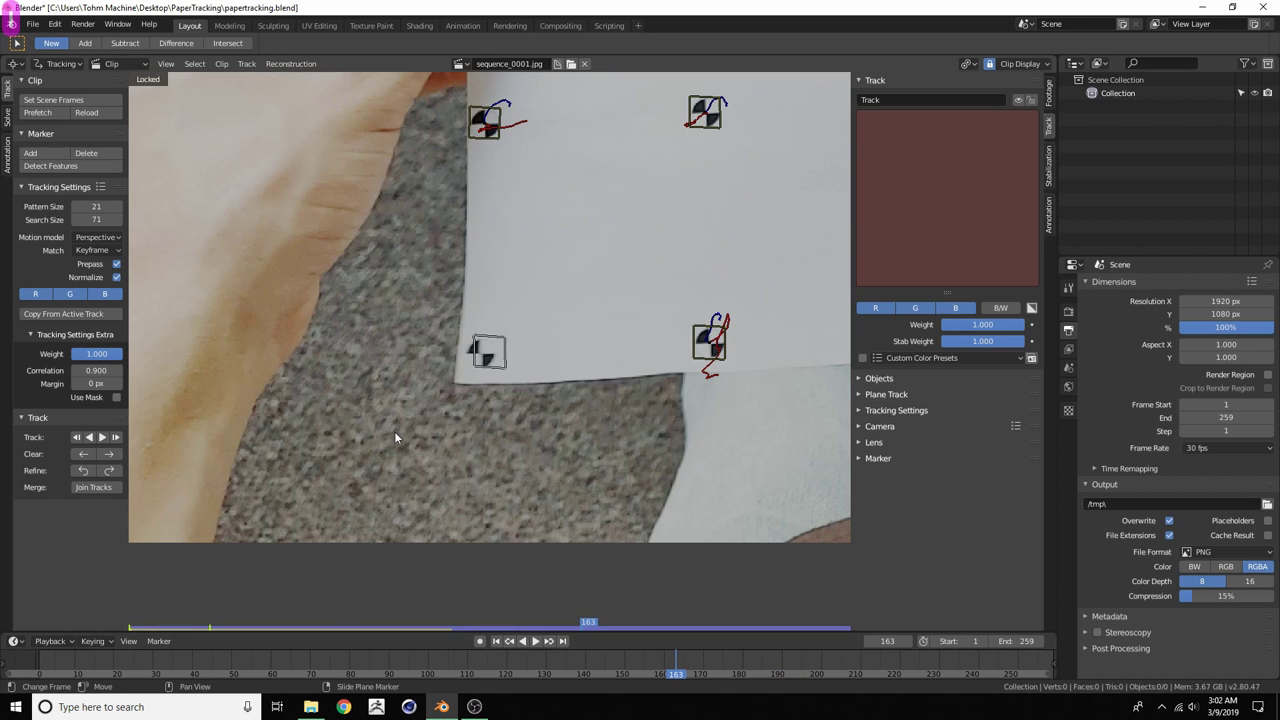
At frame 115, reshape the bottom-left corner marker's pattern around its printed target and scale it up slightly
scroll(549, 459, "up", 4)
mouse_move(677, 678)
left_mouse_down()
mouse_move(640, 657)
mouse_move(488, 666)
left_mouse_up()
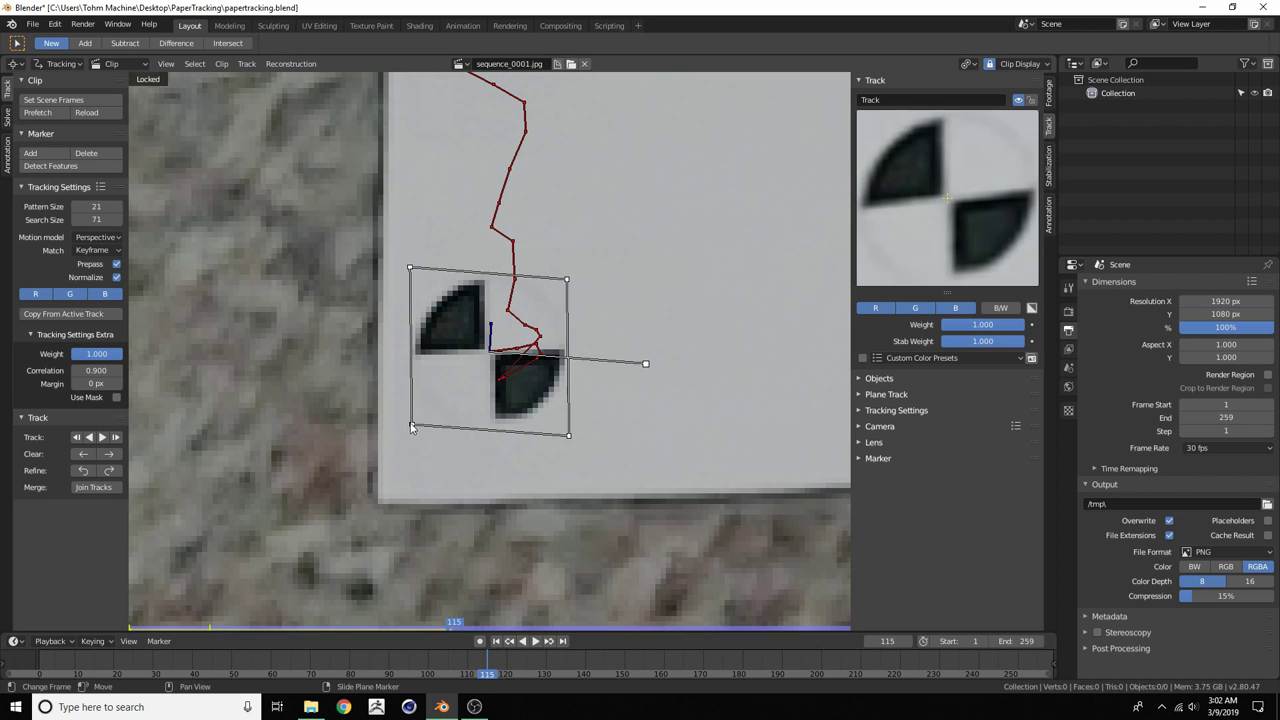
left_click_drag(411, 427, 407, 445)
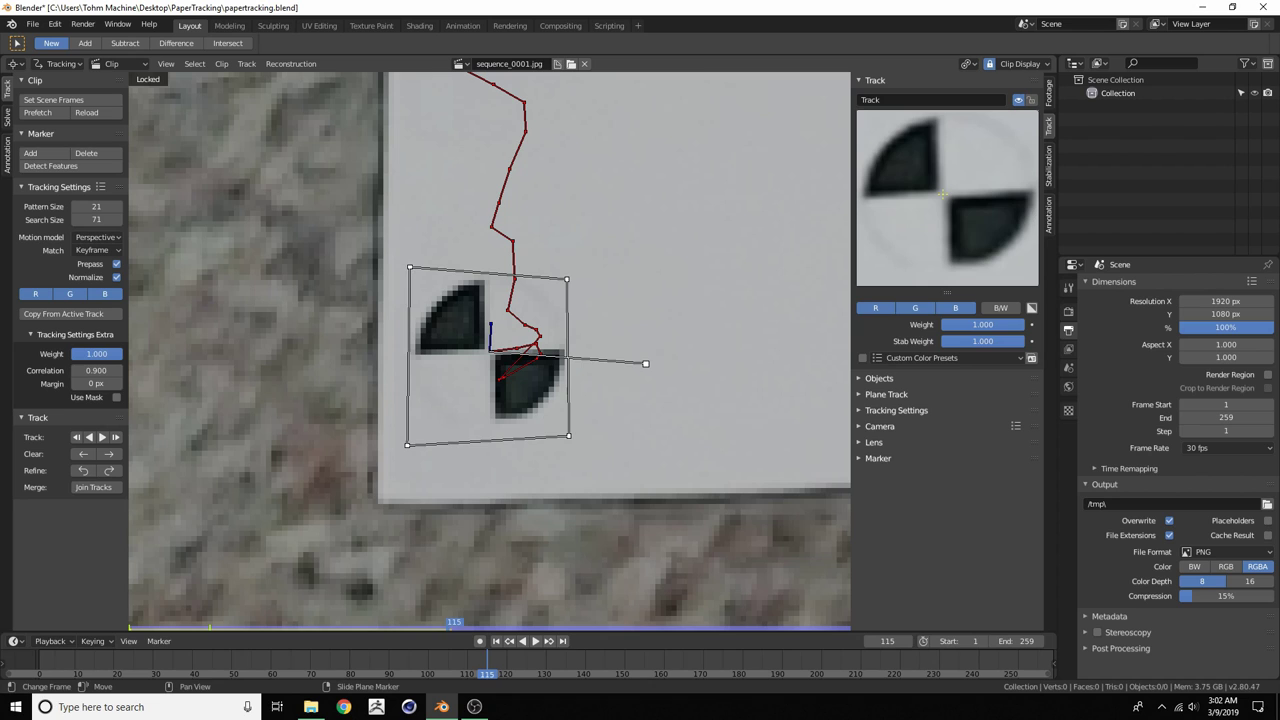
left_click_drag(409, 268, 399, 268)
left_click_drag(566, 281, 568, 264)
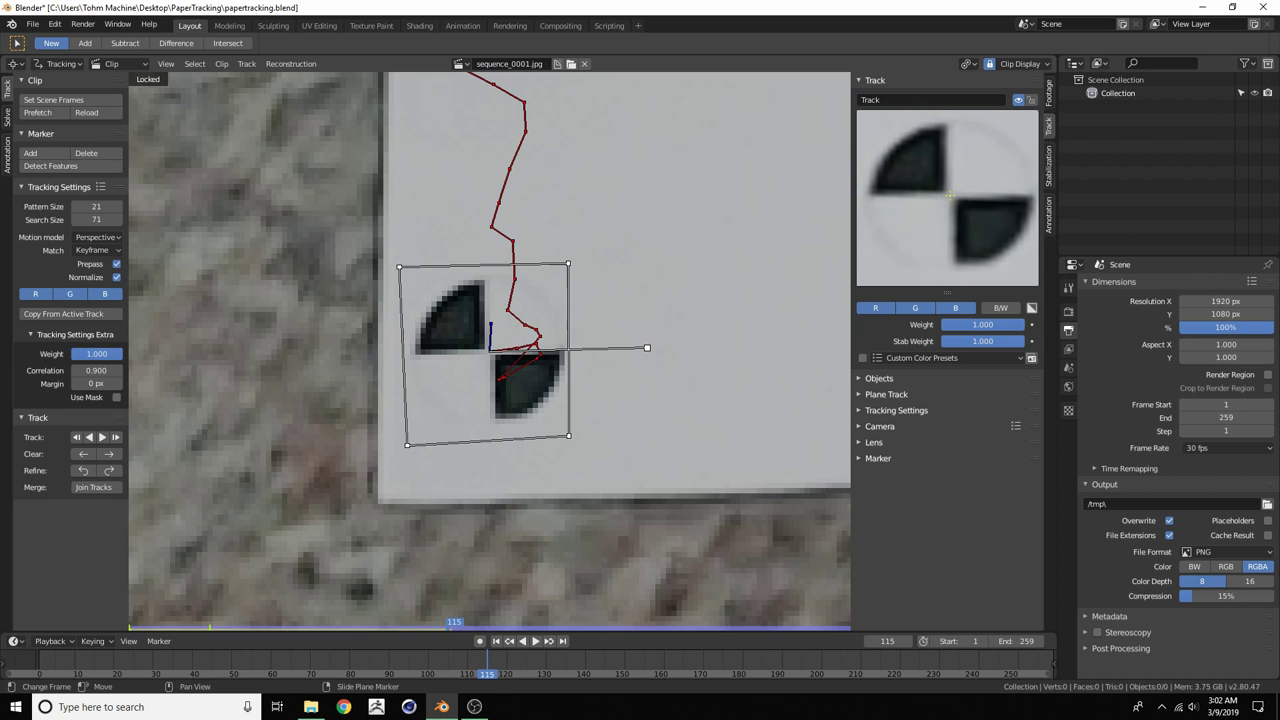
left_click_drag(572, 438, 577, 438)
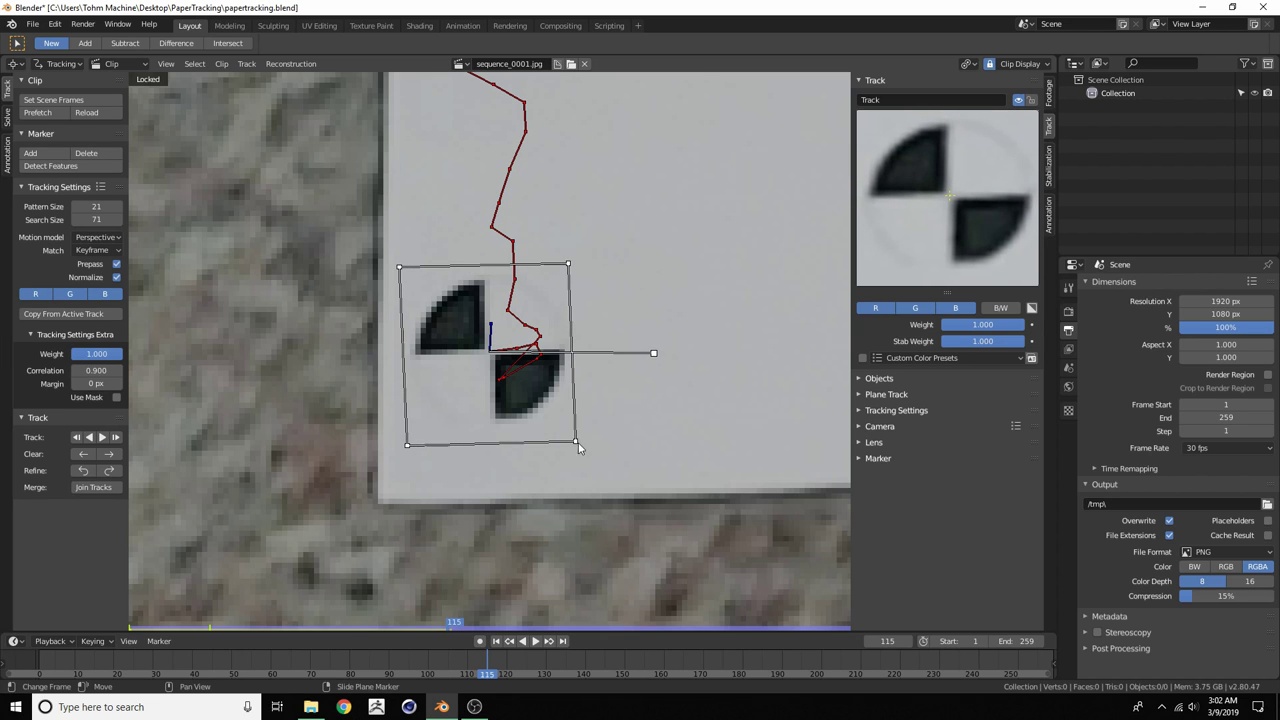
key("s")
left_click(601, 441)
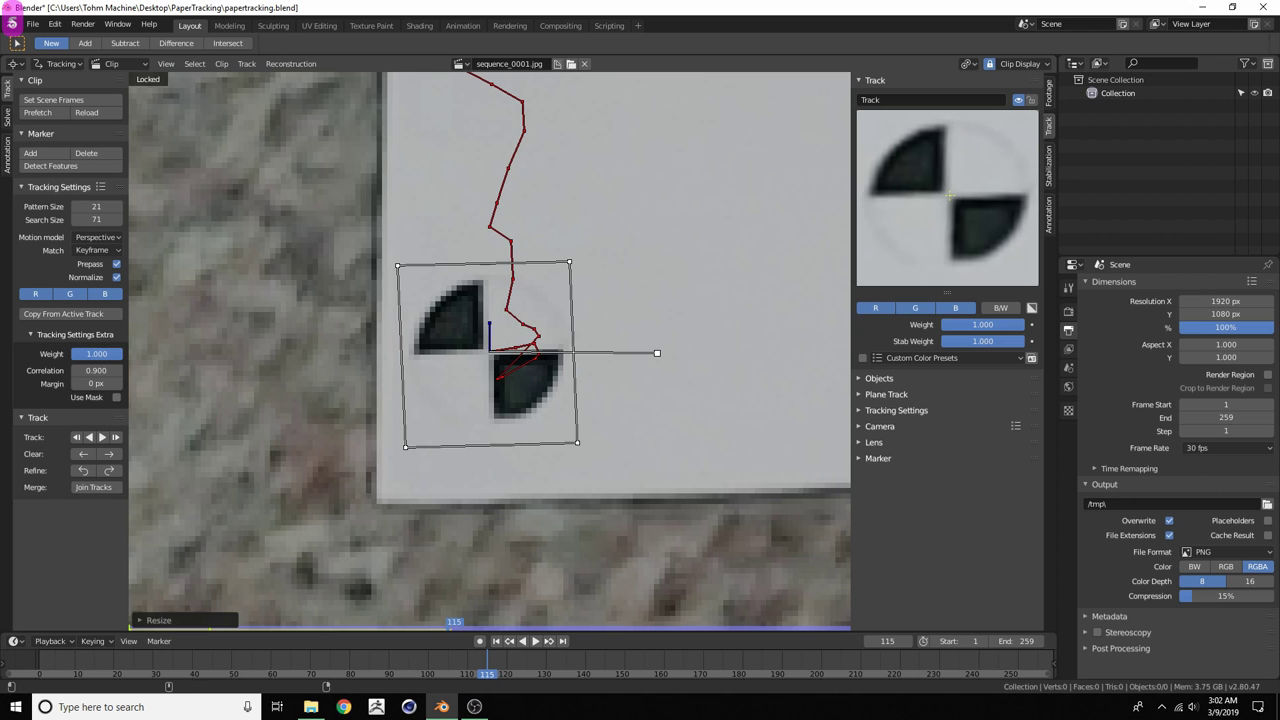
Track the paper's bottom-left corner marker forward from frame 115 to frame 259
scroll(403, 373, "down", 2)
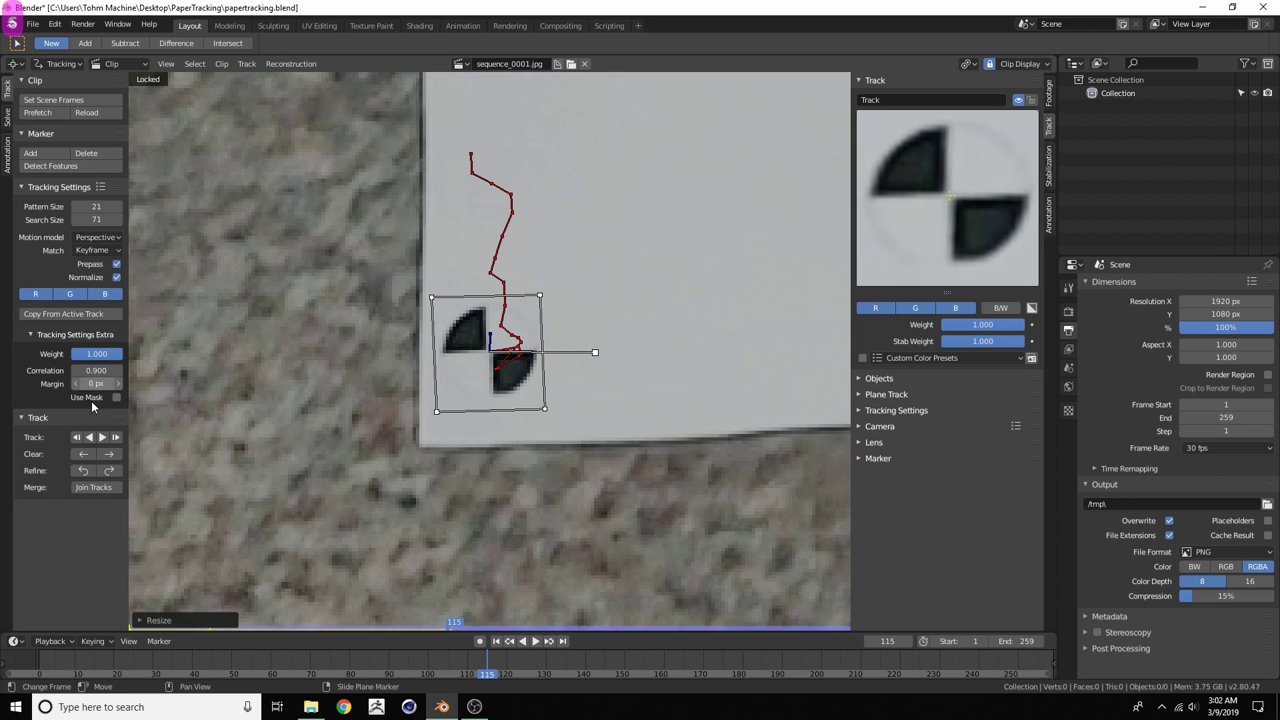
left_click(103, 438)
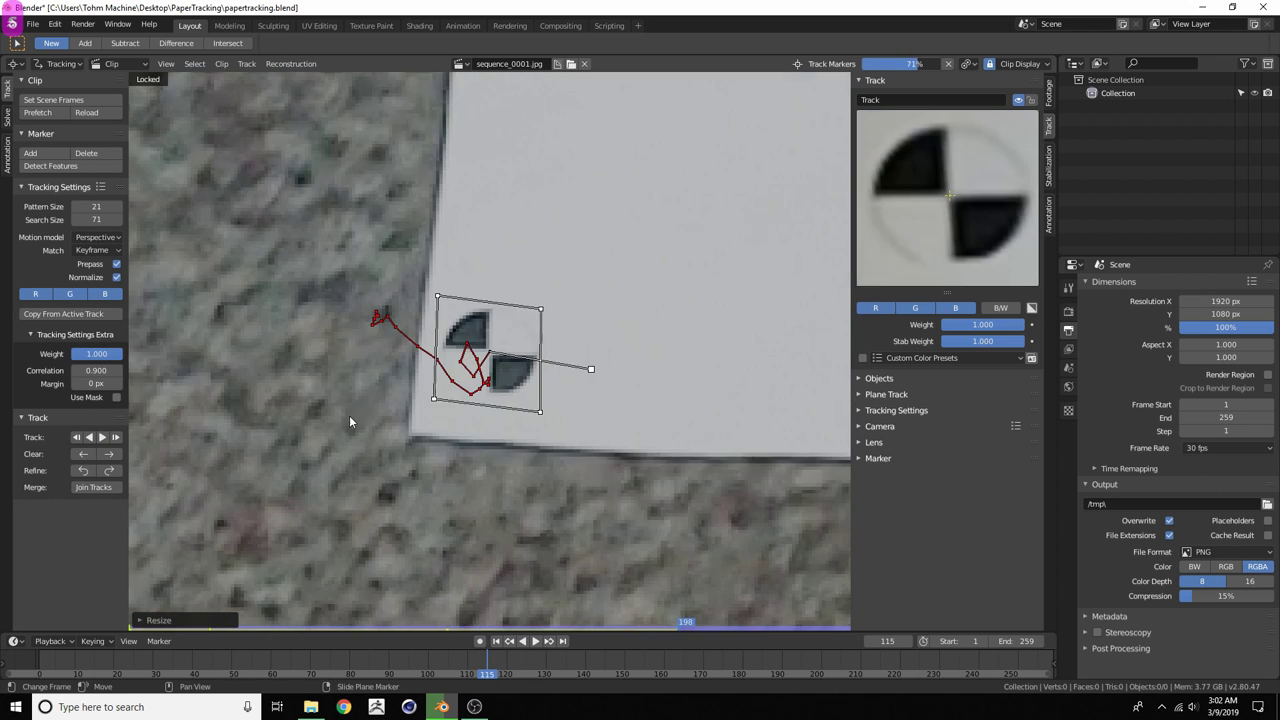
scroll(568, 409, "down", 5)
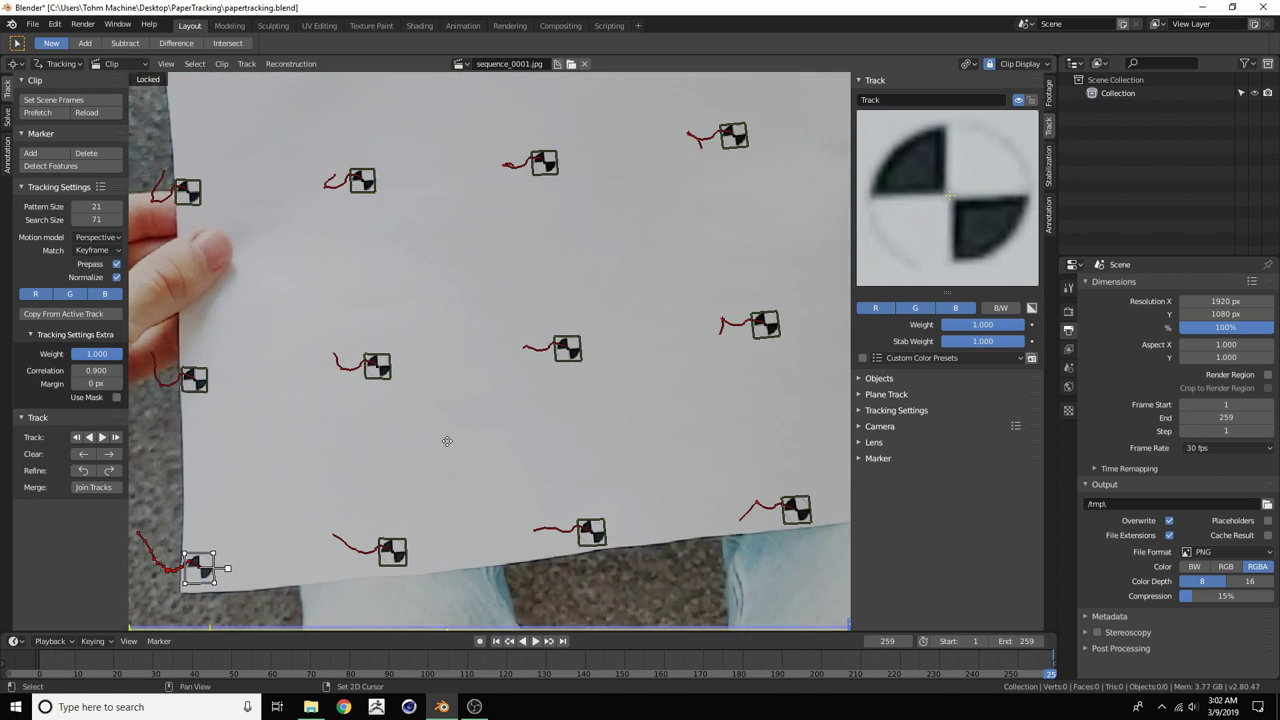
Check all tracks across the paper by scrubbing and playing the later frames, centring the view on the middle marker Track.012
scroll(492, 365, "down", 4)
scroll(492, 365, "up", 4)
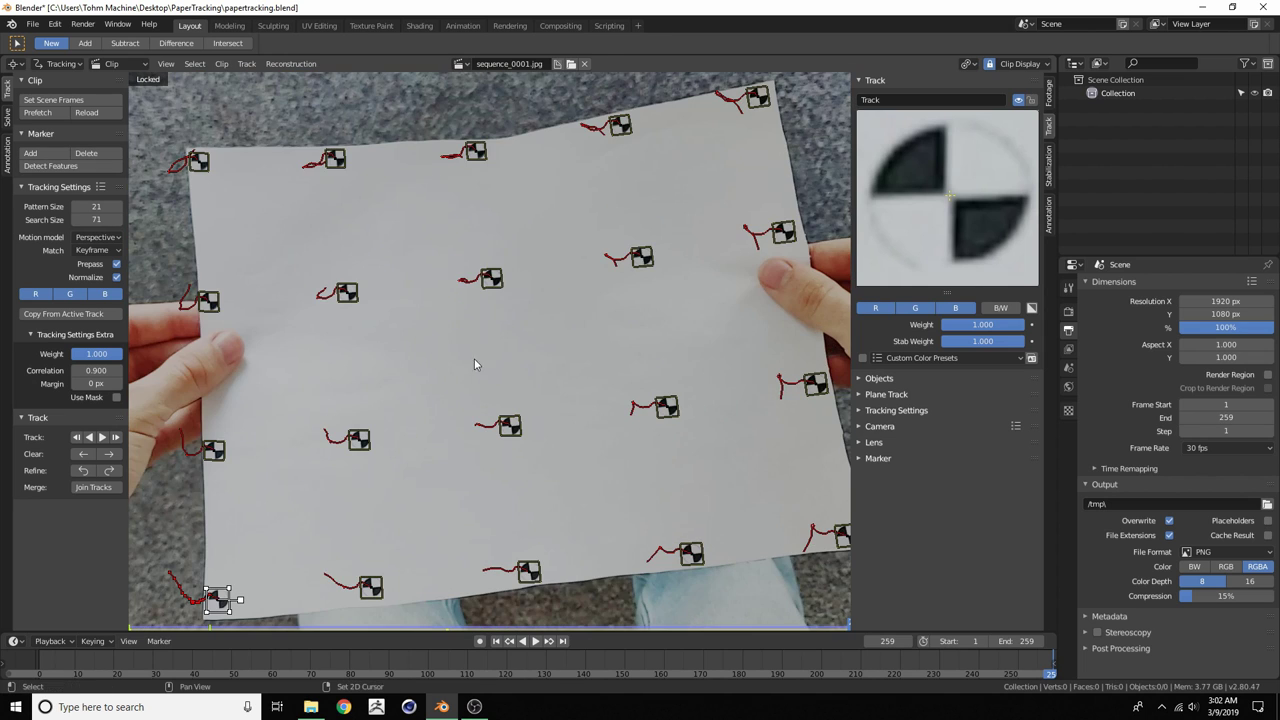
middle_click_drag(473, 346, 463, 337)
scroll(465, 339, "down", 1)
right_click_drag(1037, 666, 960, 660)
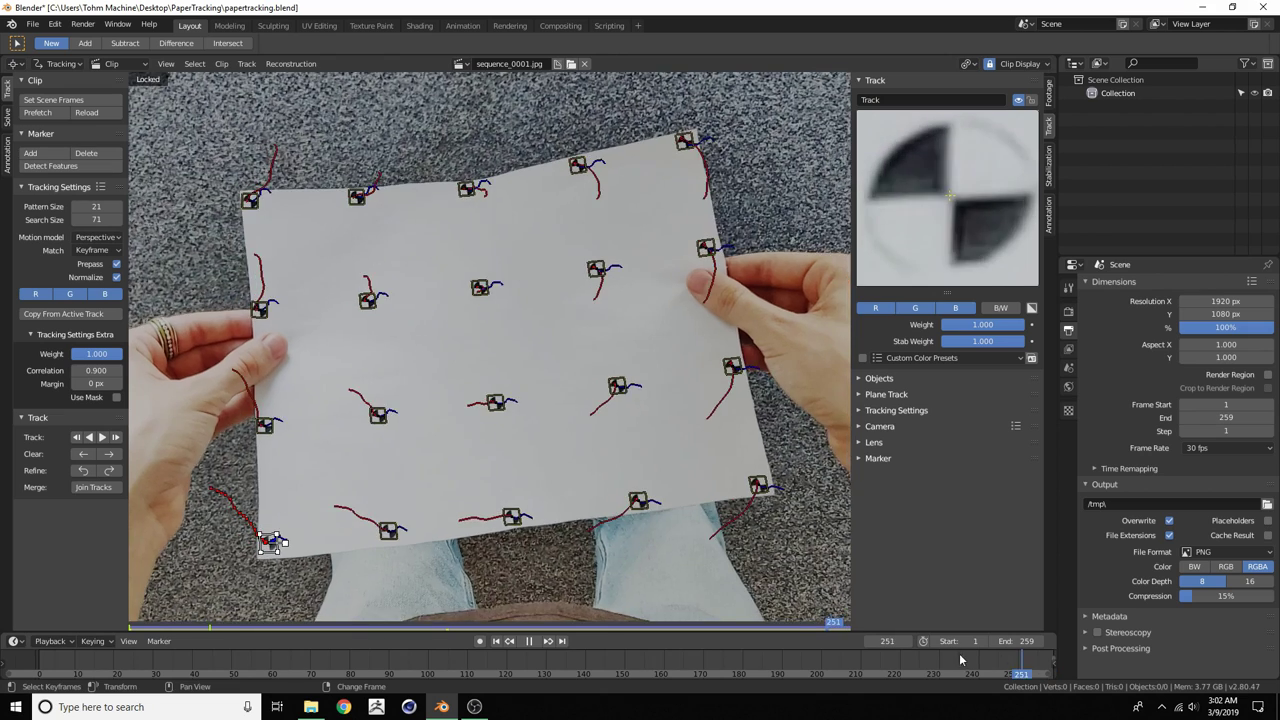
key("space")
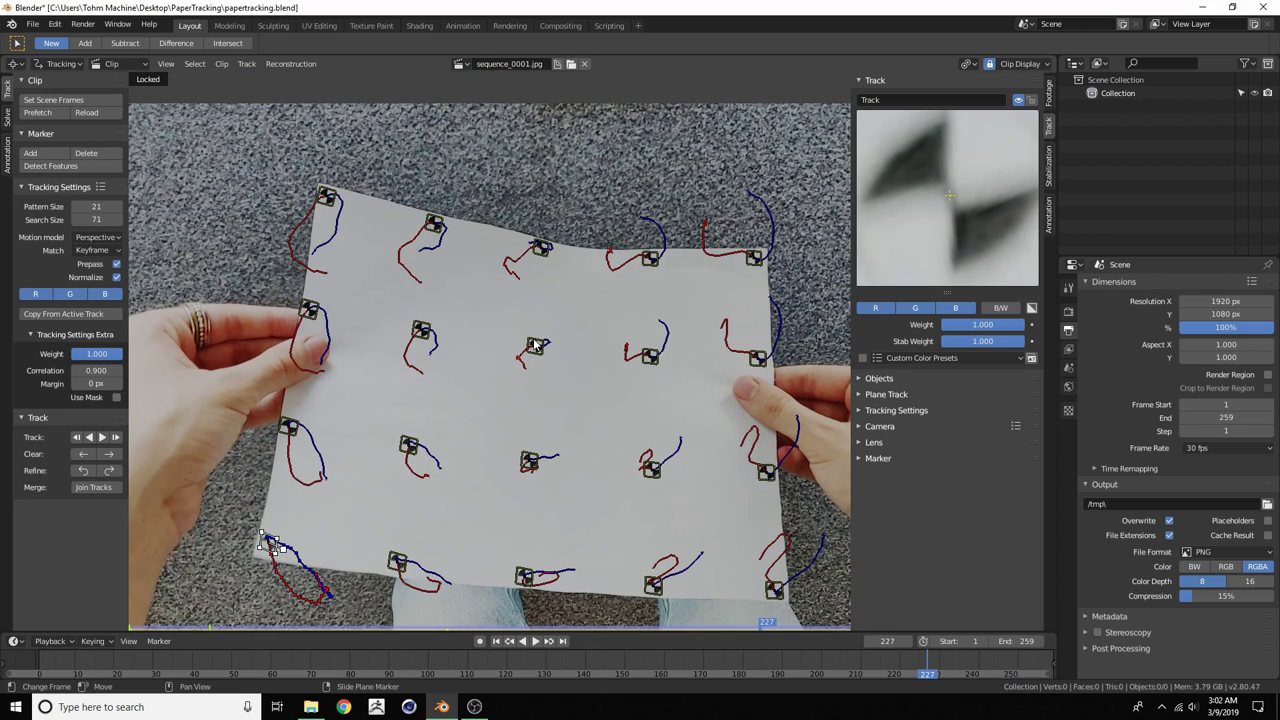
left_click(535, 345)
scroll(535, 345, "up", 4)
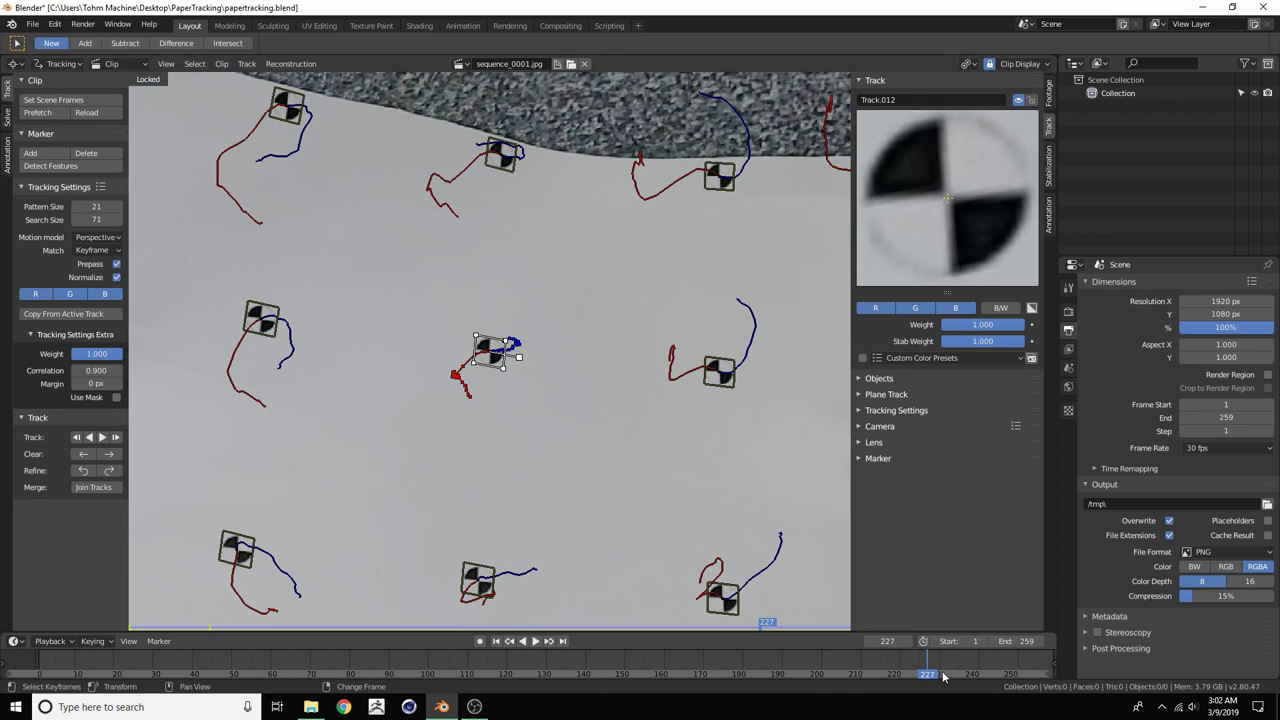
left_click_drag(943, 677, 808, 677)
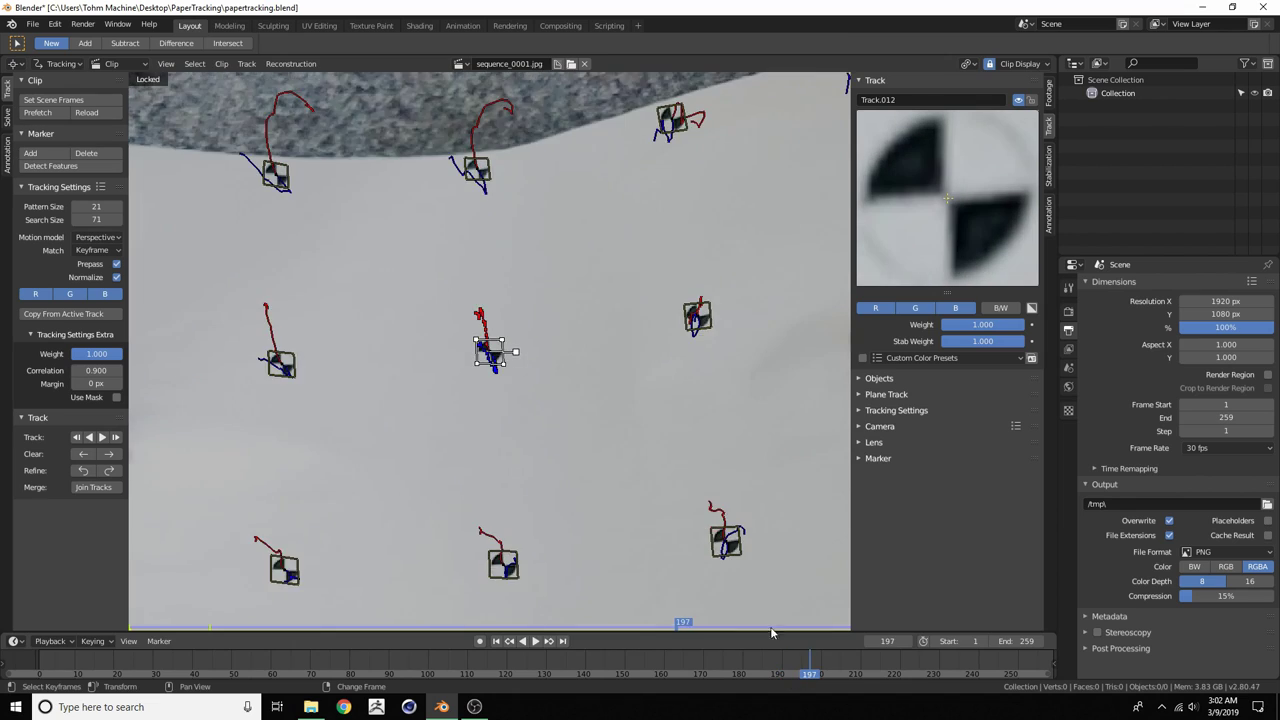
scroll(634, 500, "down", 5)
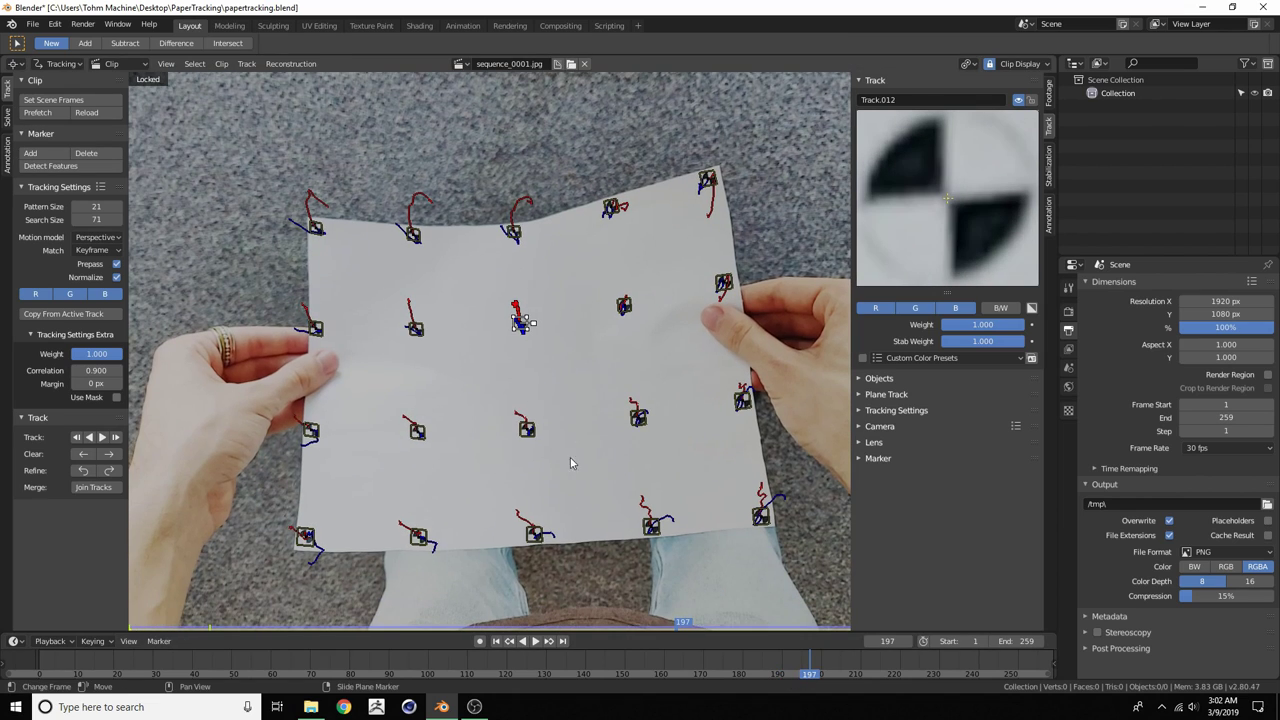
mouse_move(845, 676)
left_mouse_down()
mouse_move(852, 661)
mouse_move(833, 661)
left_mouse_up()
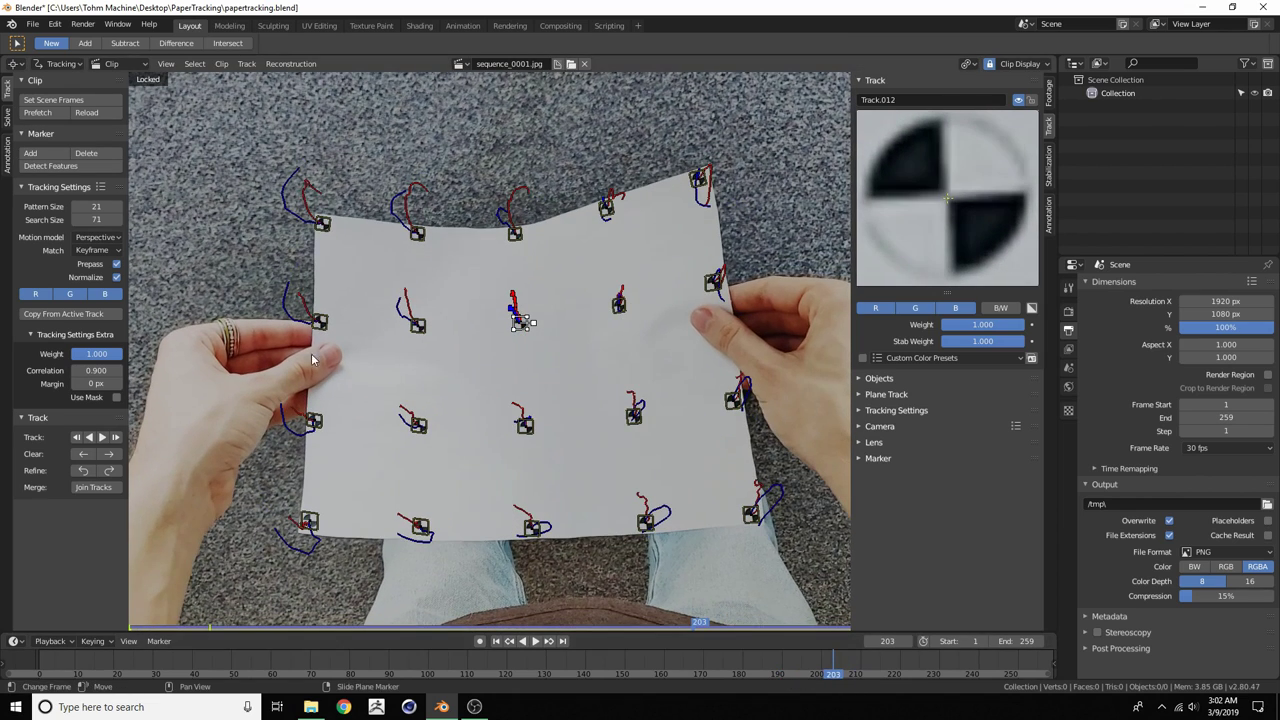
Go to the last frame, lock all tracks and save the file
key("shift+Right")
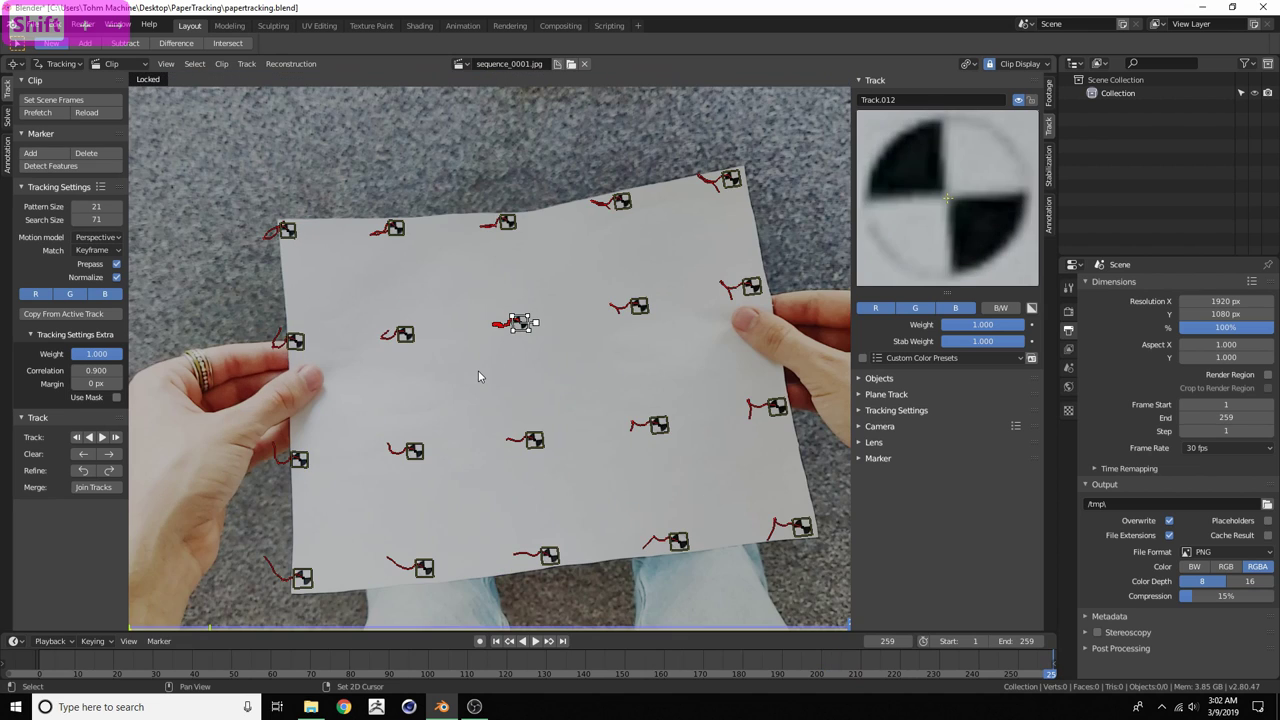
key("a")
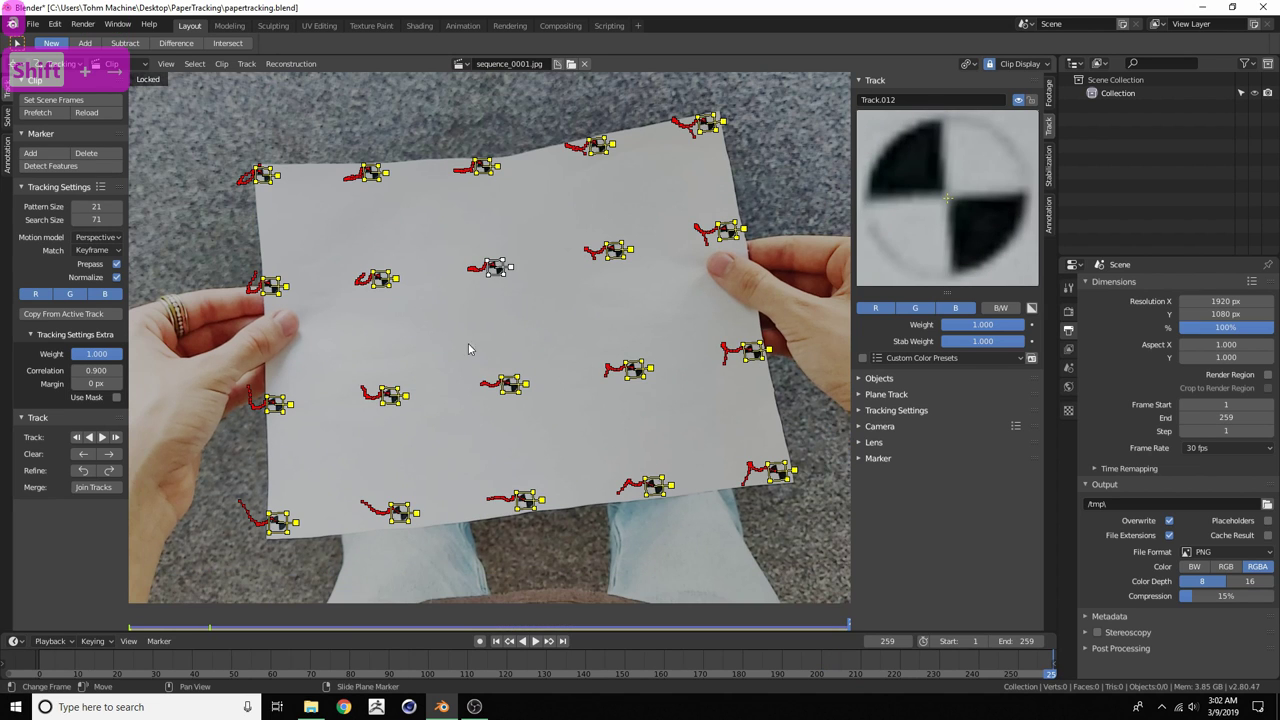
right_click(451, 339)
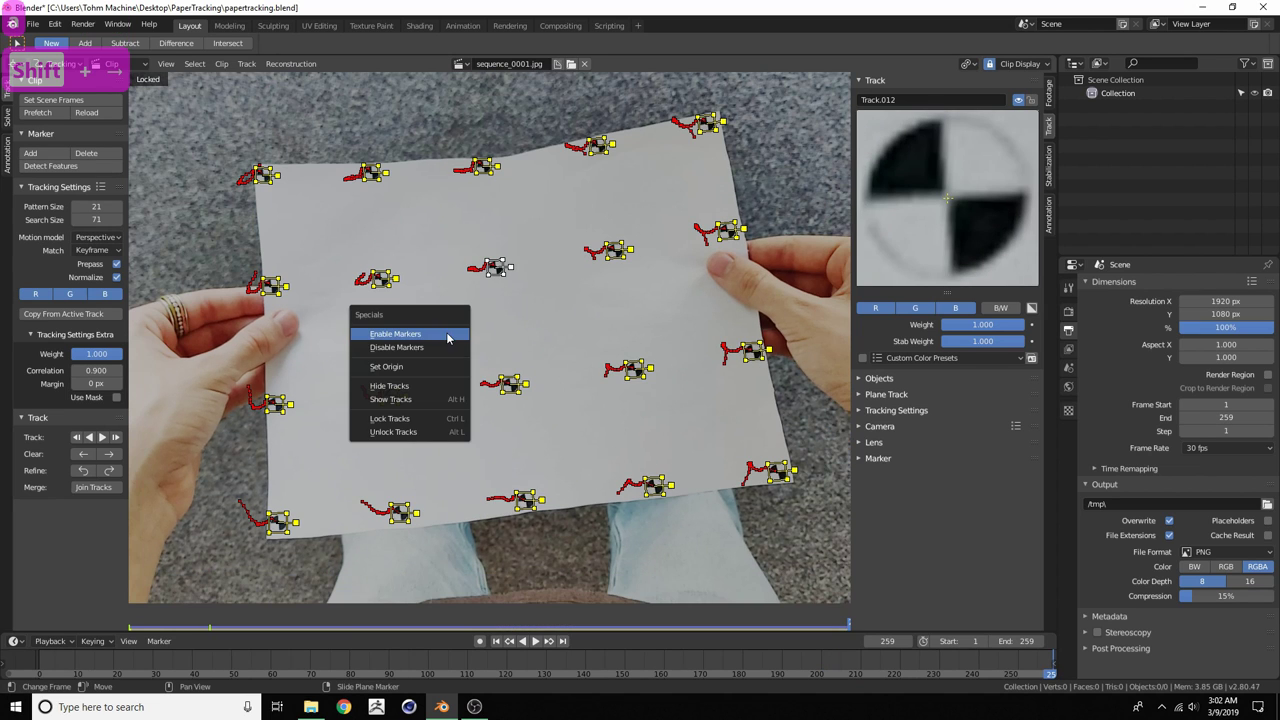
left_click(411, 424)
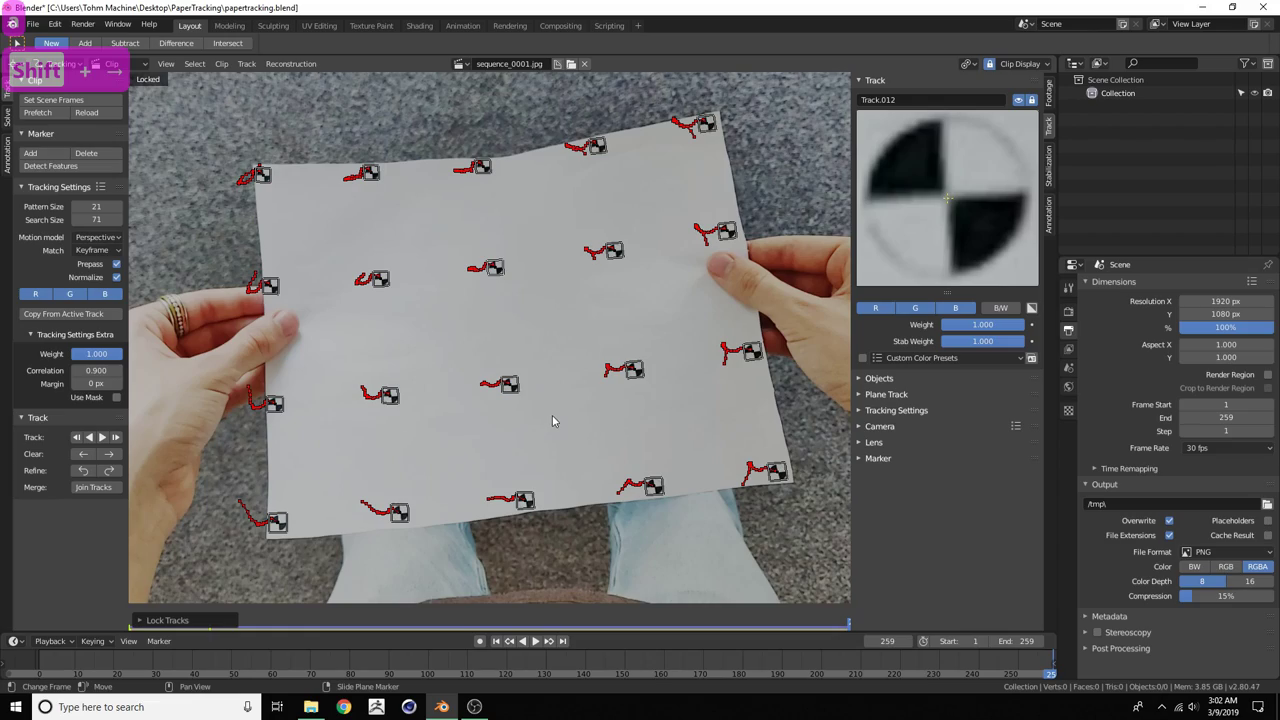
key("ctrl+s")
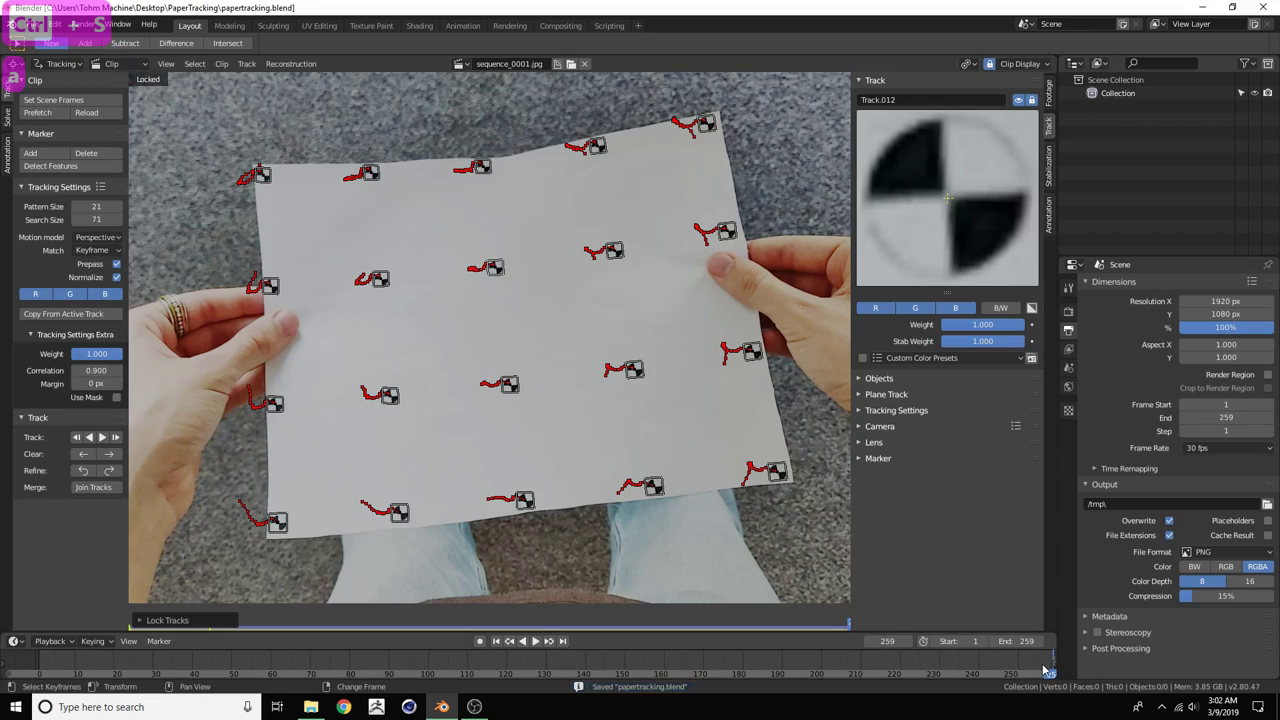
Go to frame 124, set the marker path length to 14 and turn off the path display
left_click_drag(1040, 667, 193, 672)
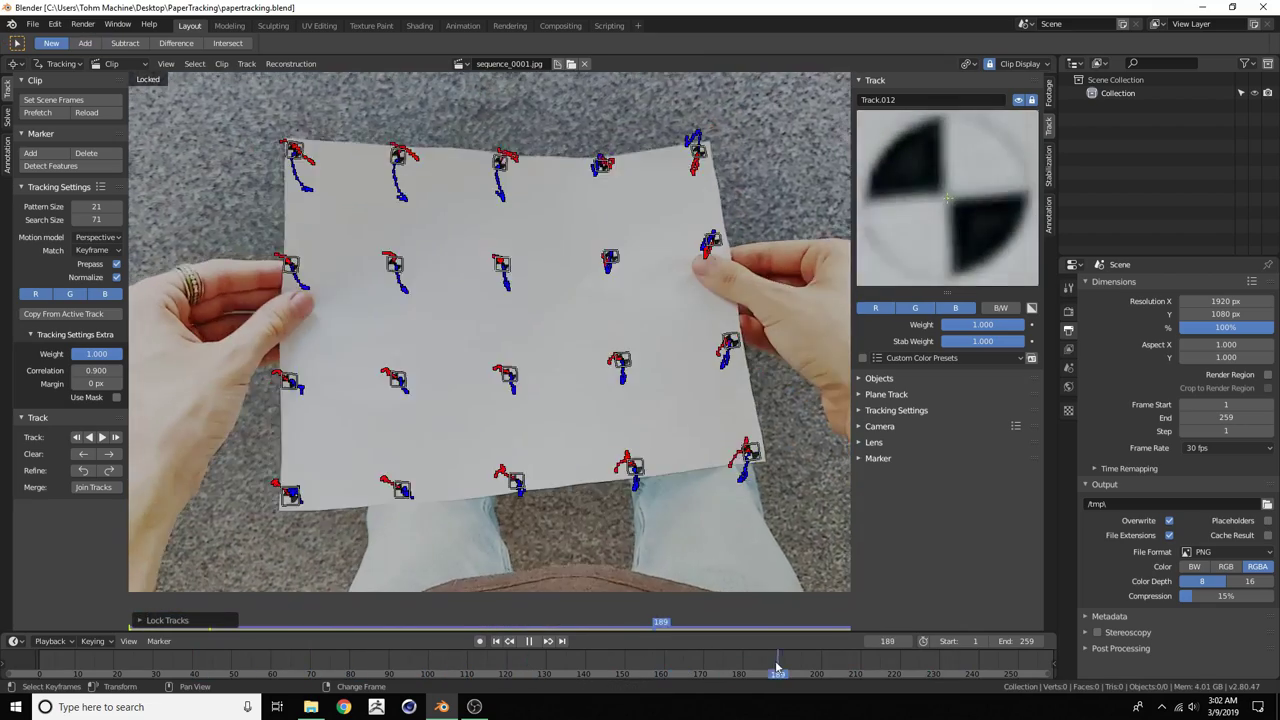
key("space")
left_click(523, 668)
scroll(514, 404, "up", 1)
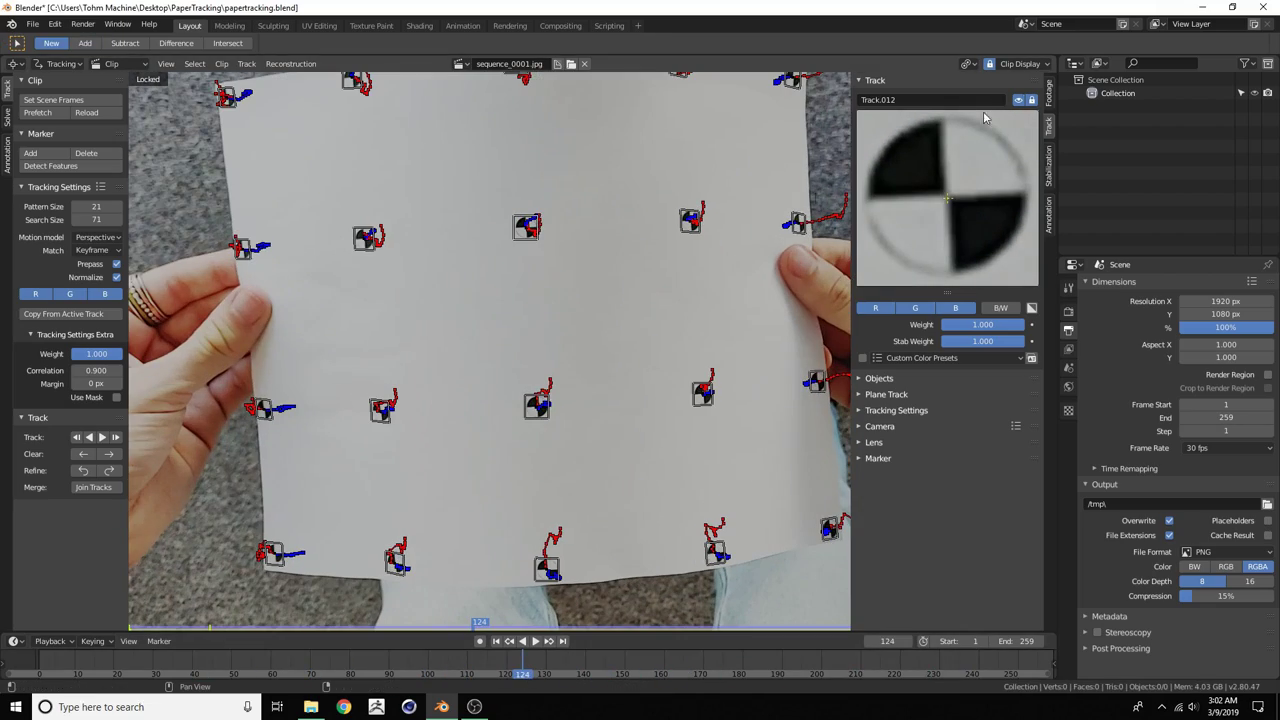
left_click(1020, 63)
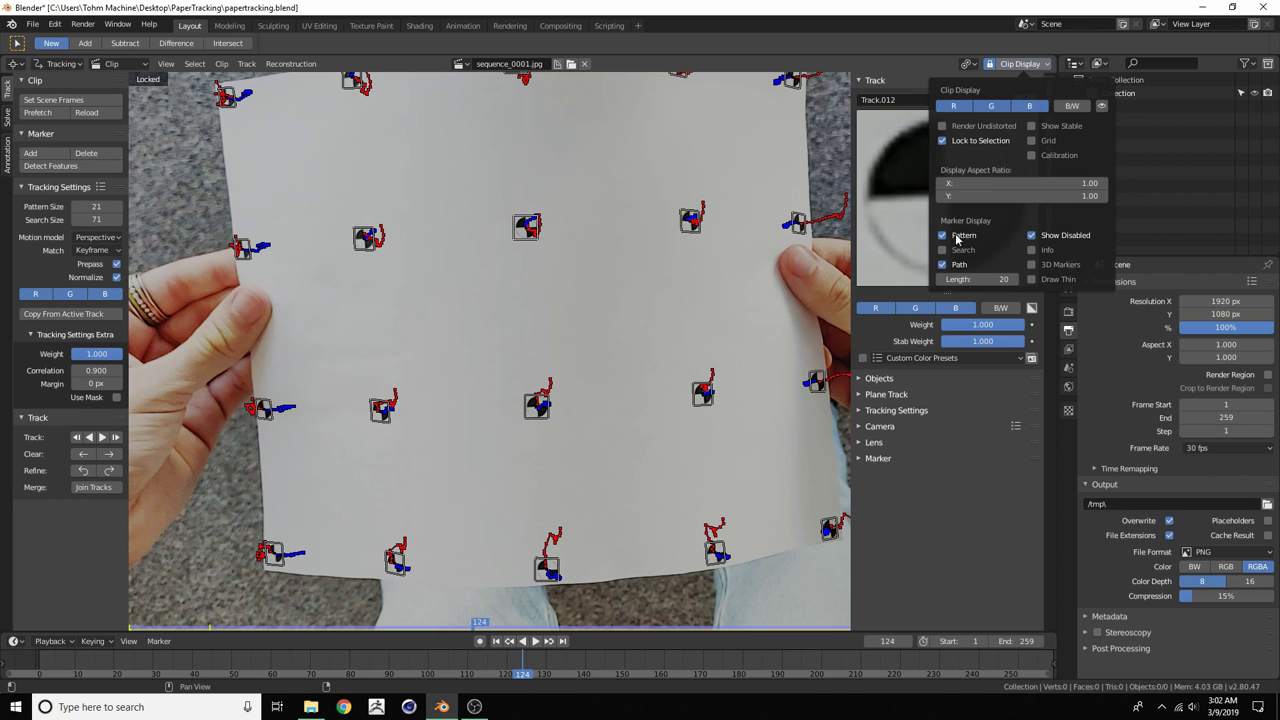
left_click(942, 264)
left_click(942, 264)
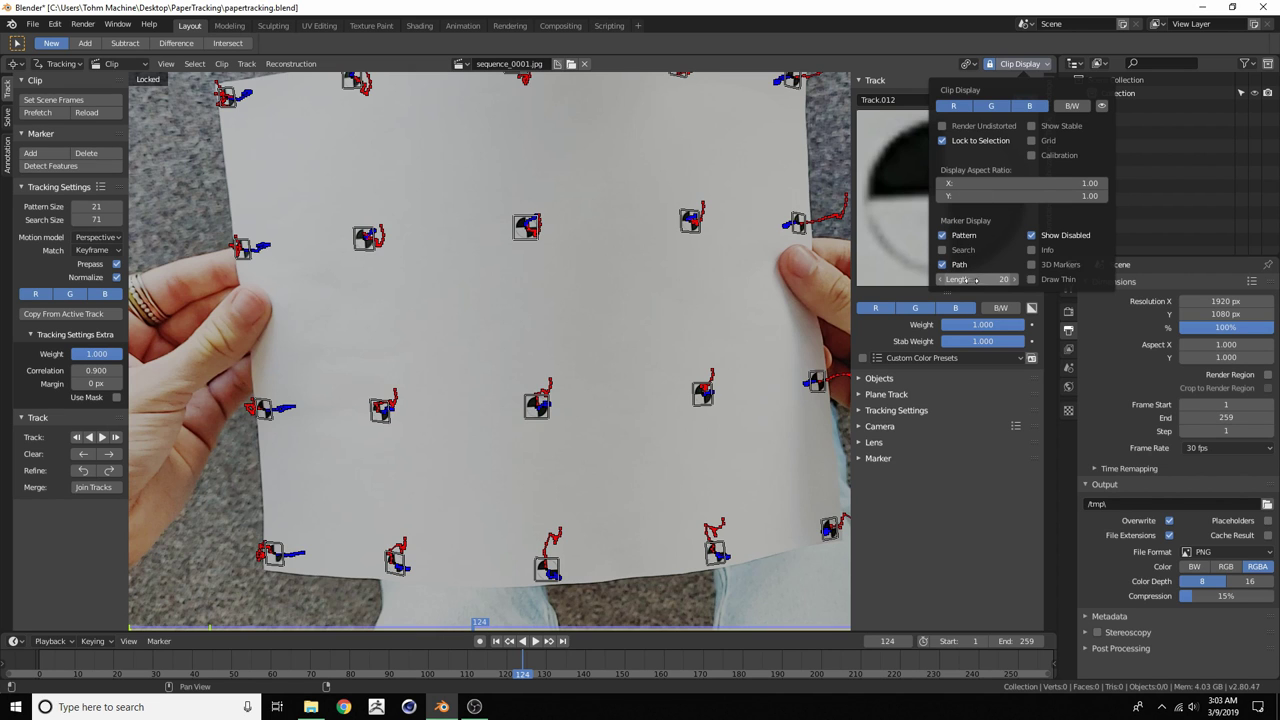
left_click_drag(975, 279, 945, 279)
left_click(942, 264)
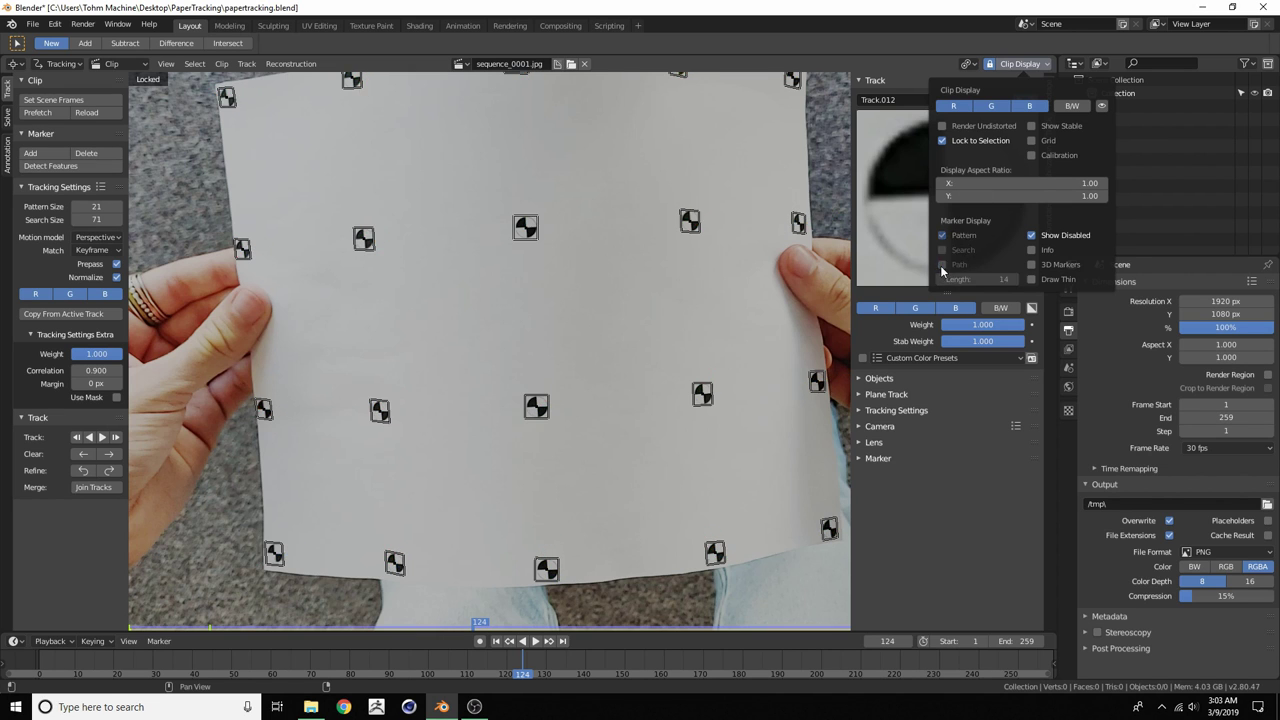
scroll(501, 341, "down", 2)
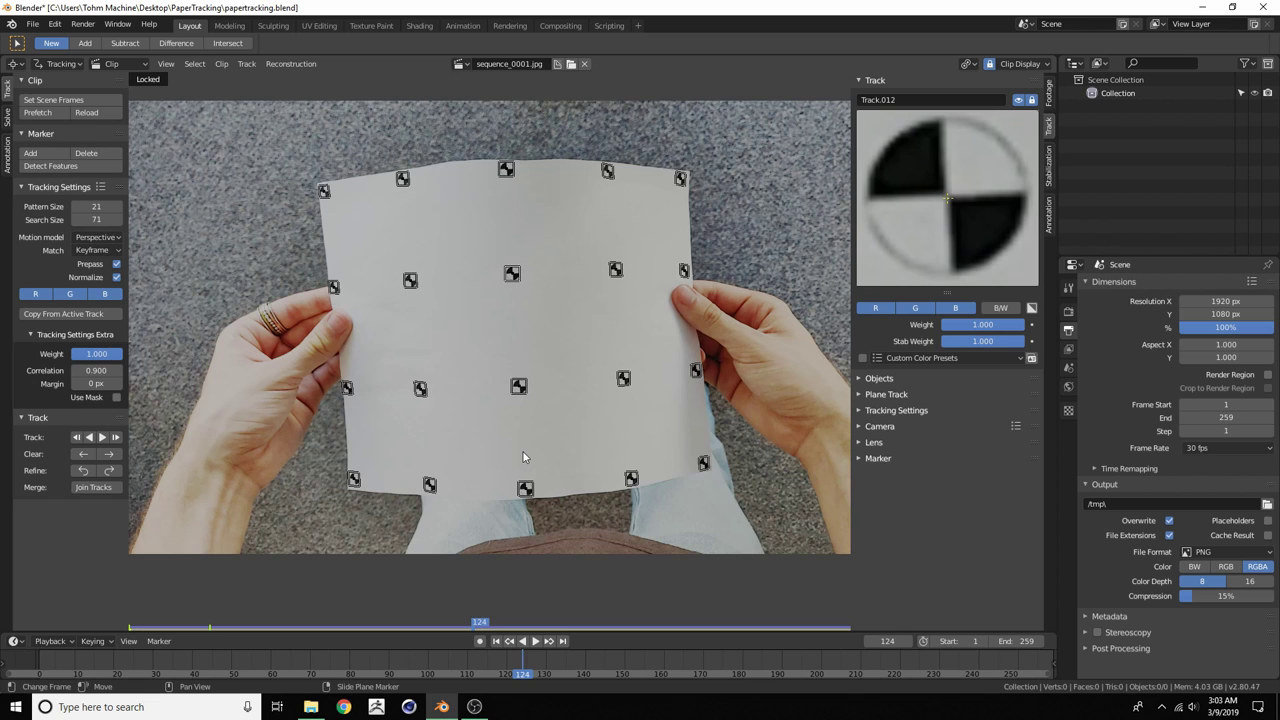
Return to frame 1, split the clip editor horizontally and change the upper area to a 3D Viewport
key("shift+Left")
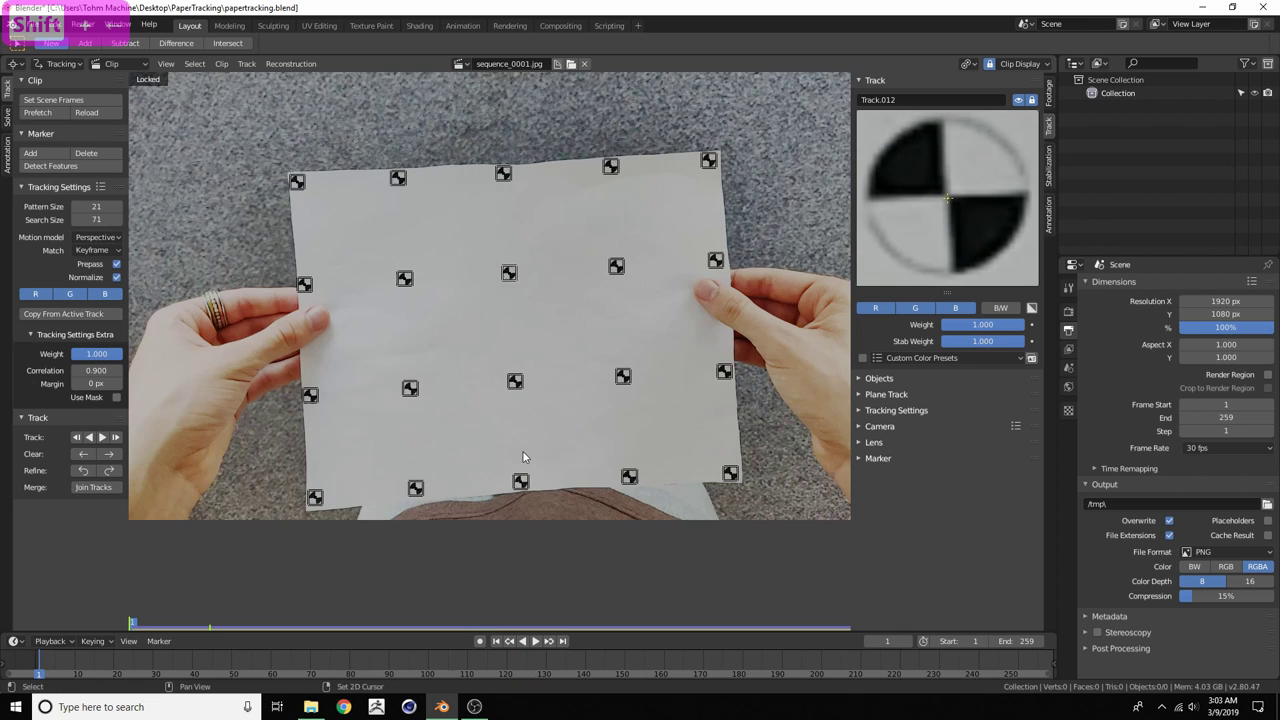
left_click_drag(5, 65, 10, 300)
left_click(15, 63)
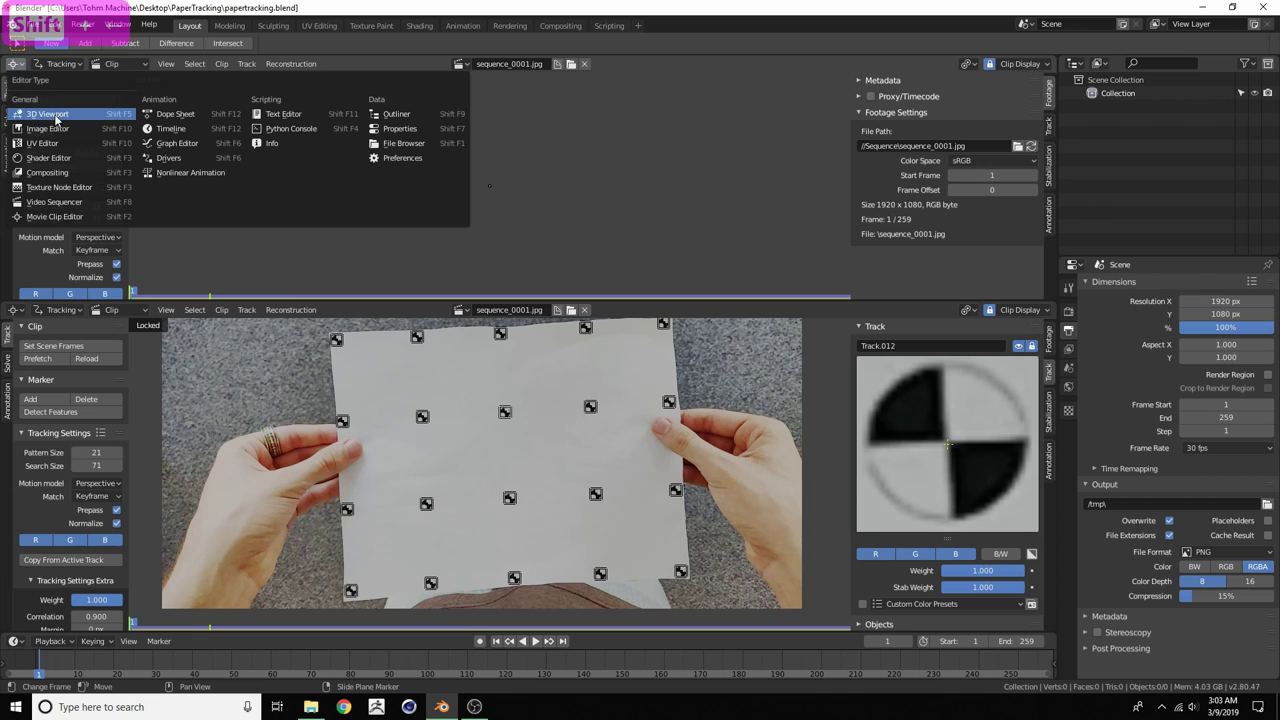
left_click(57, 112)
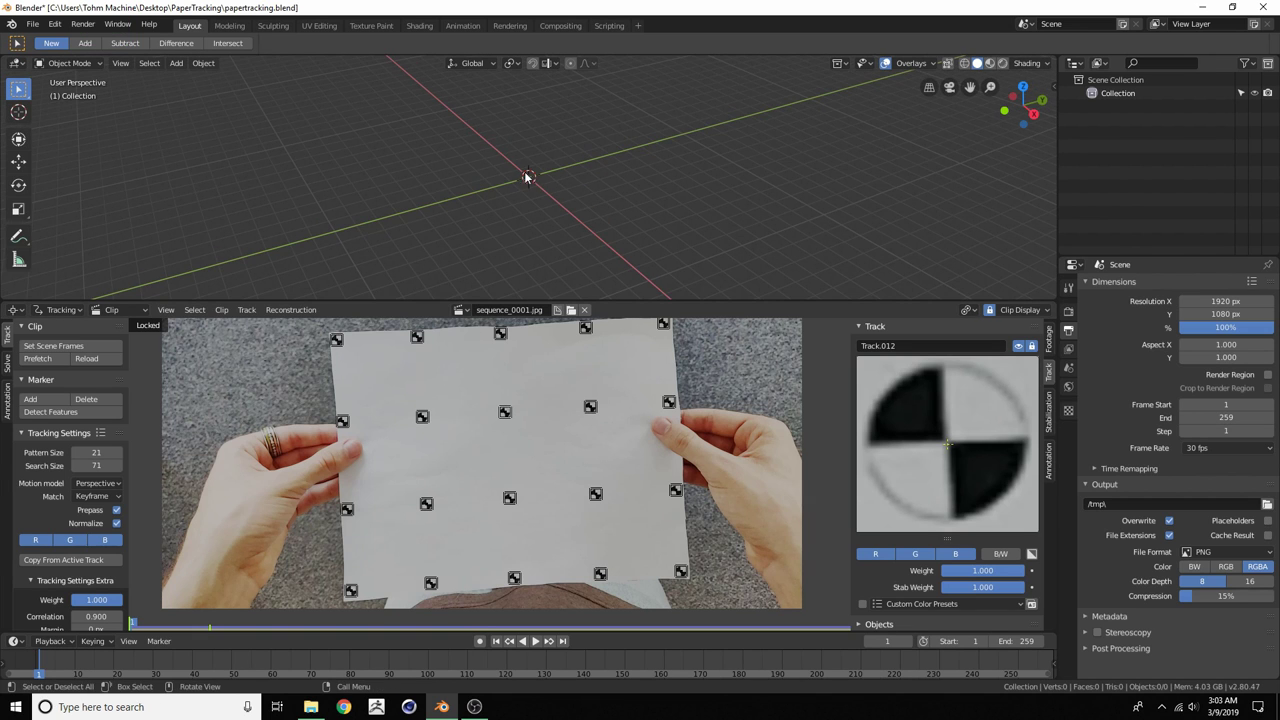
Add a camera at the world origin in the 3D Viewport
middle_click_drag(528, 177, 533, 201)
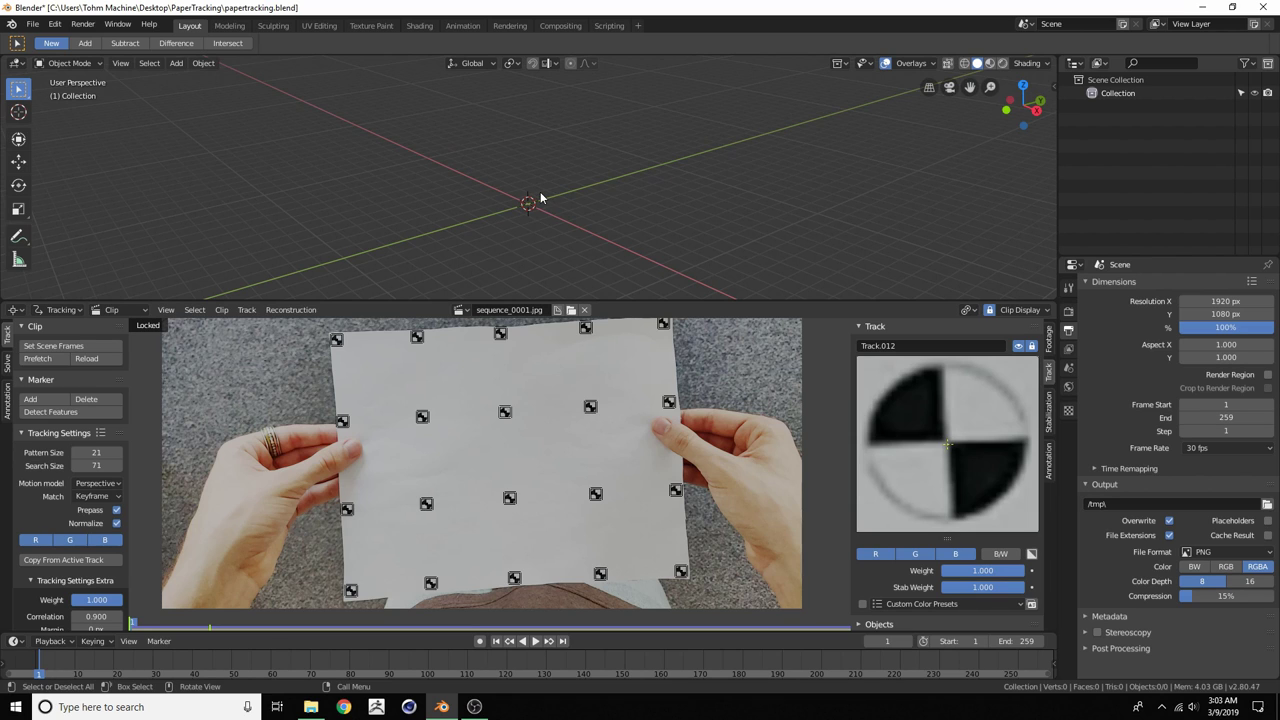
key("shift+a")
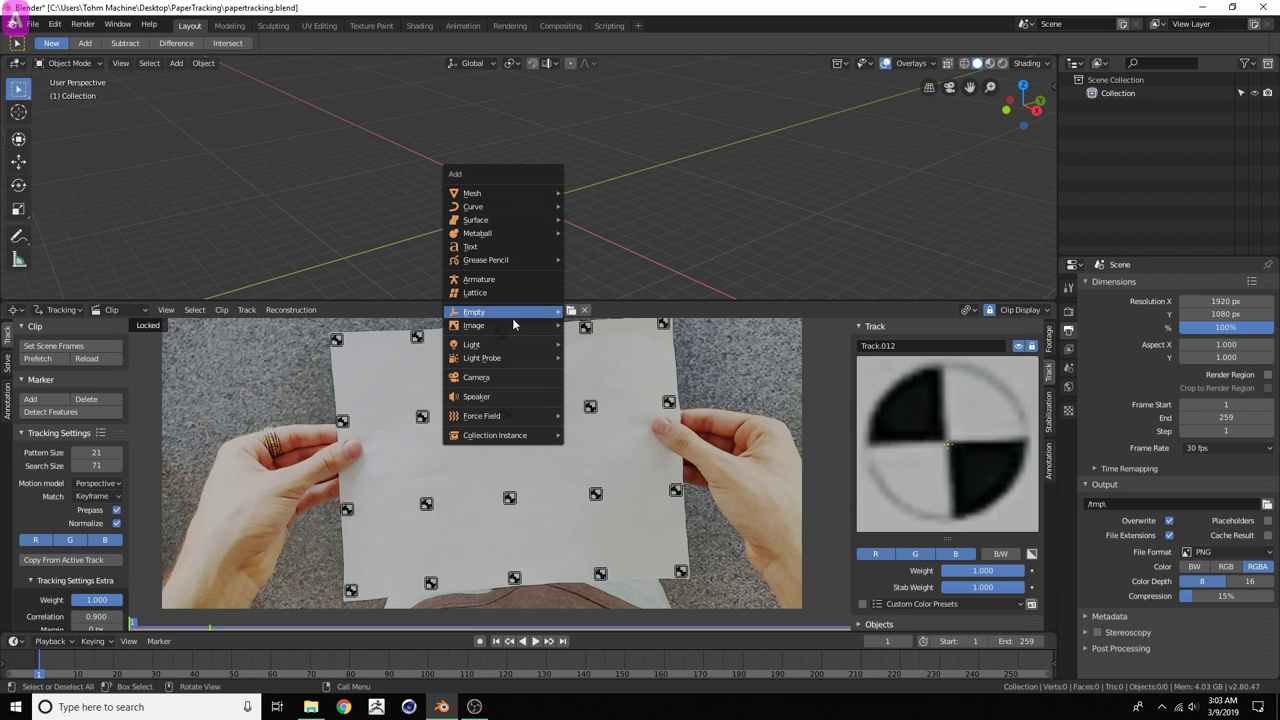
left_click(500, 377)
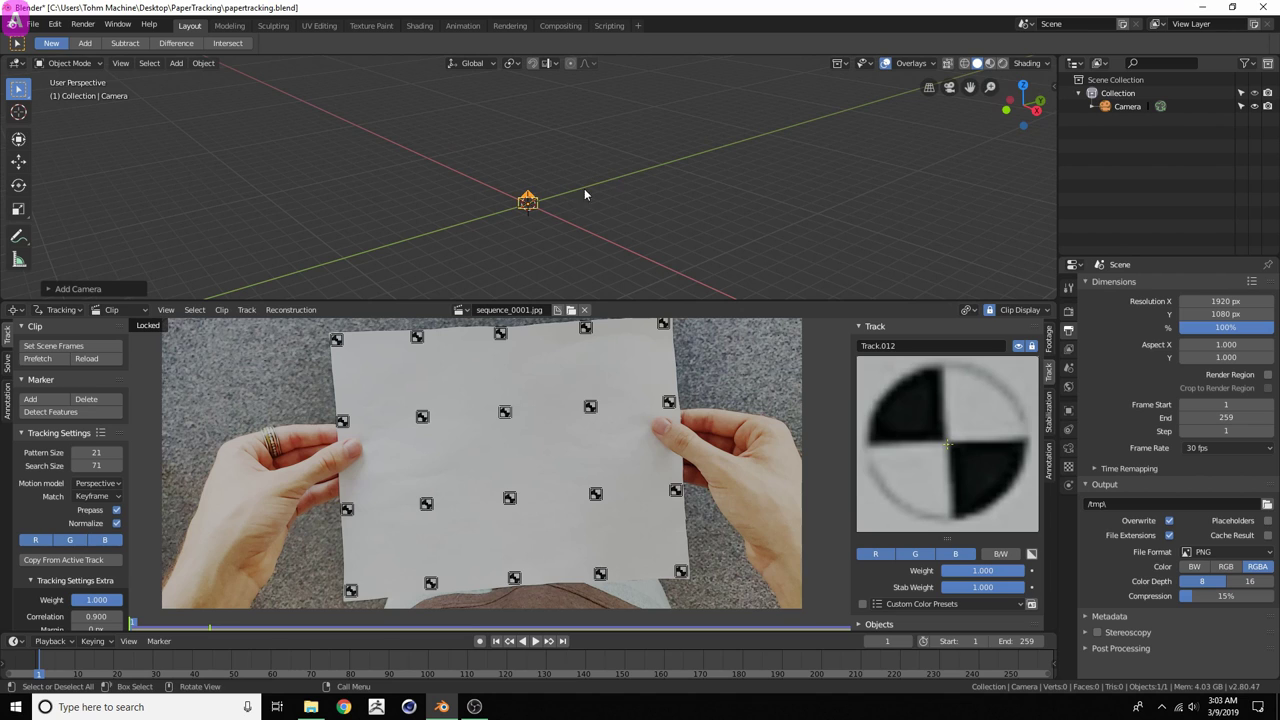
Set the camera's X, Y and Z rotation to 0°
key("n")
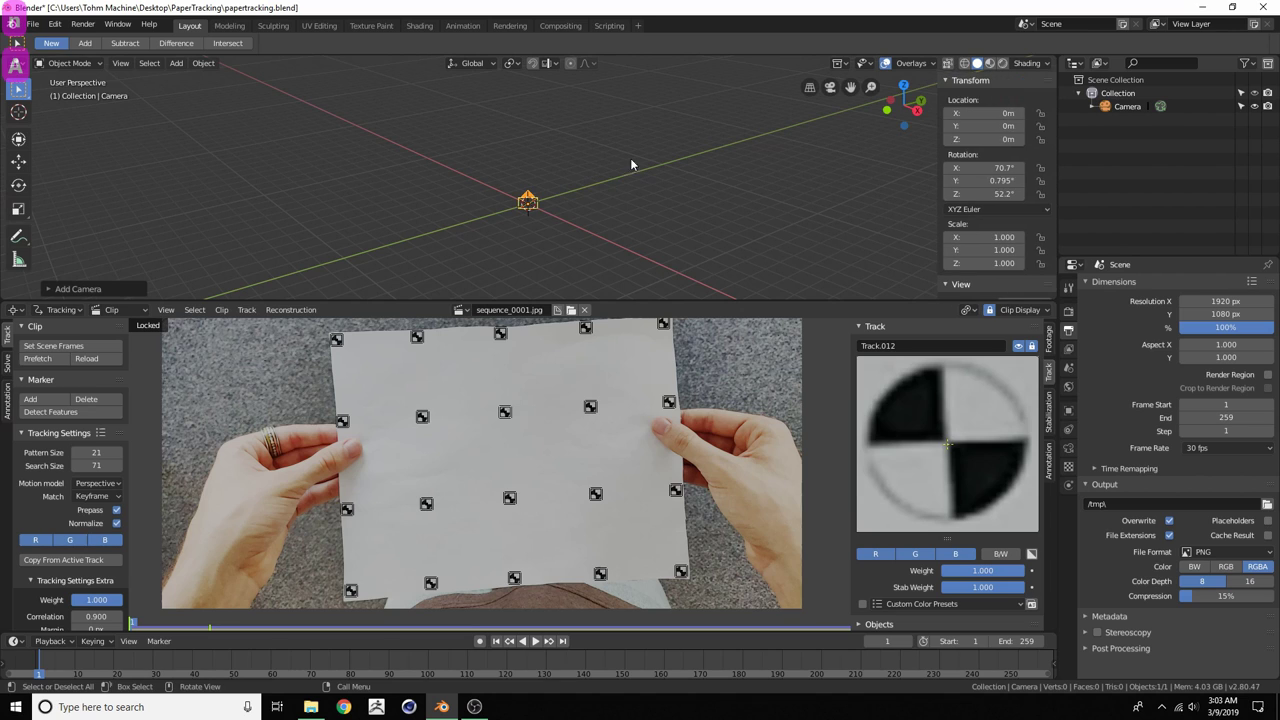
type("0")
key("Return")
double_click(1001, 180)
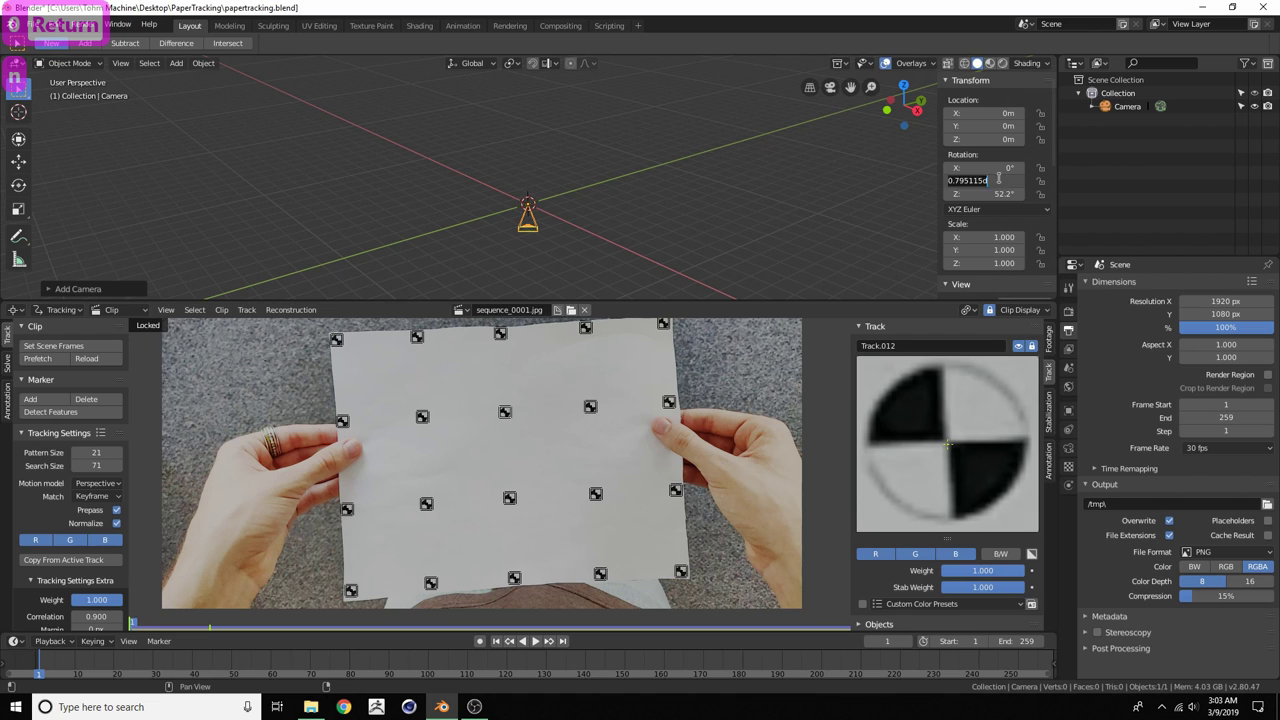
type("0")
key("Return")
double_click(1001, 193)
type("0")
key("Return")
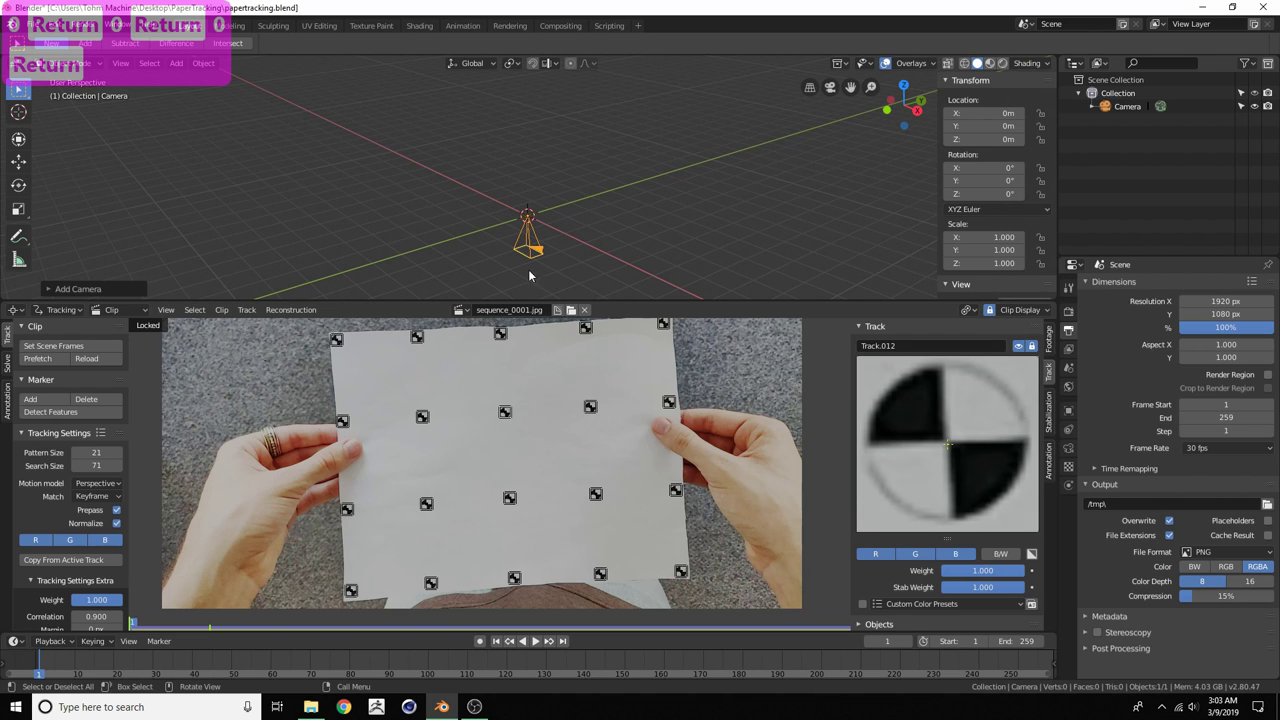
Move the camera straight up along the Z axis to about 5.38 m above the world origin and deselect it
key("g")
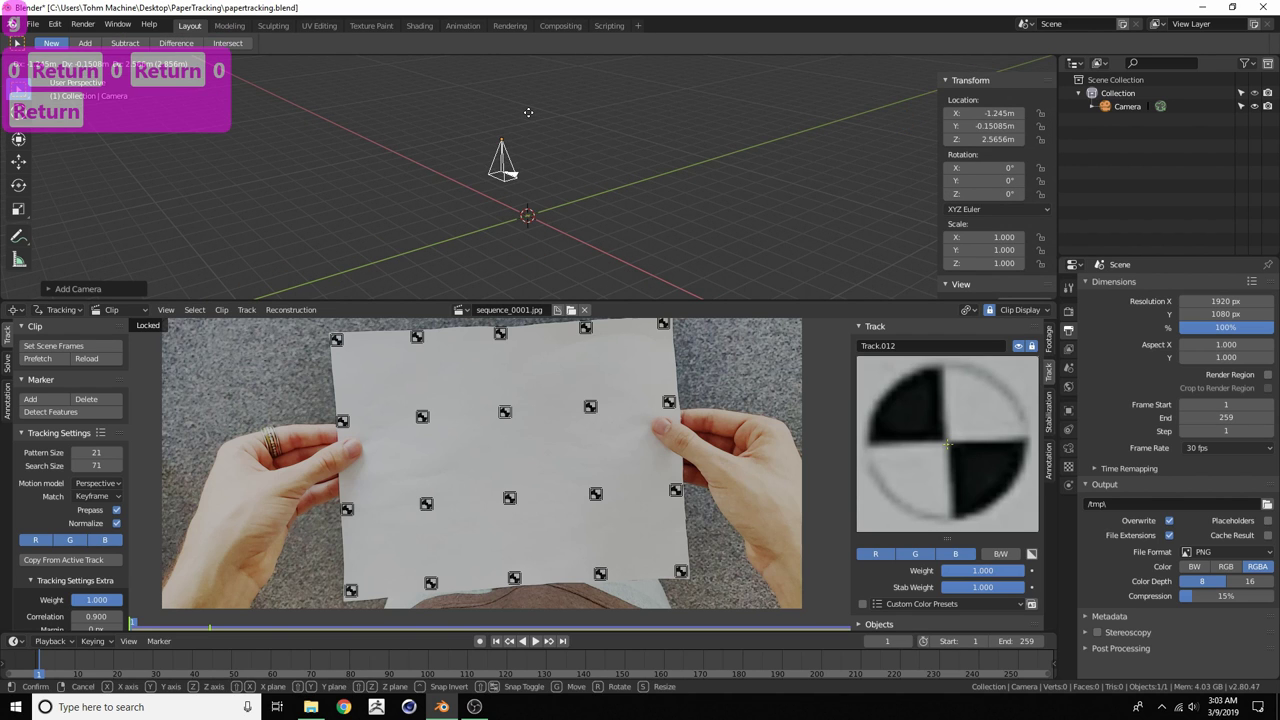
key("z")
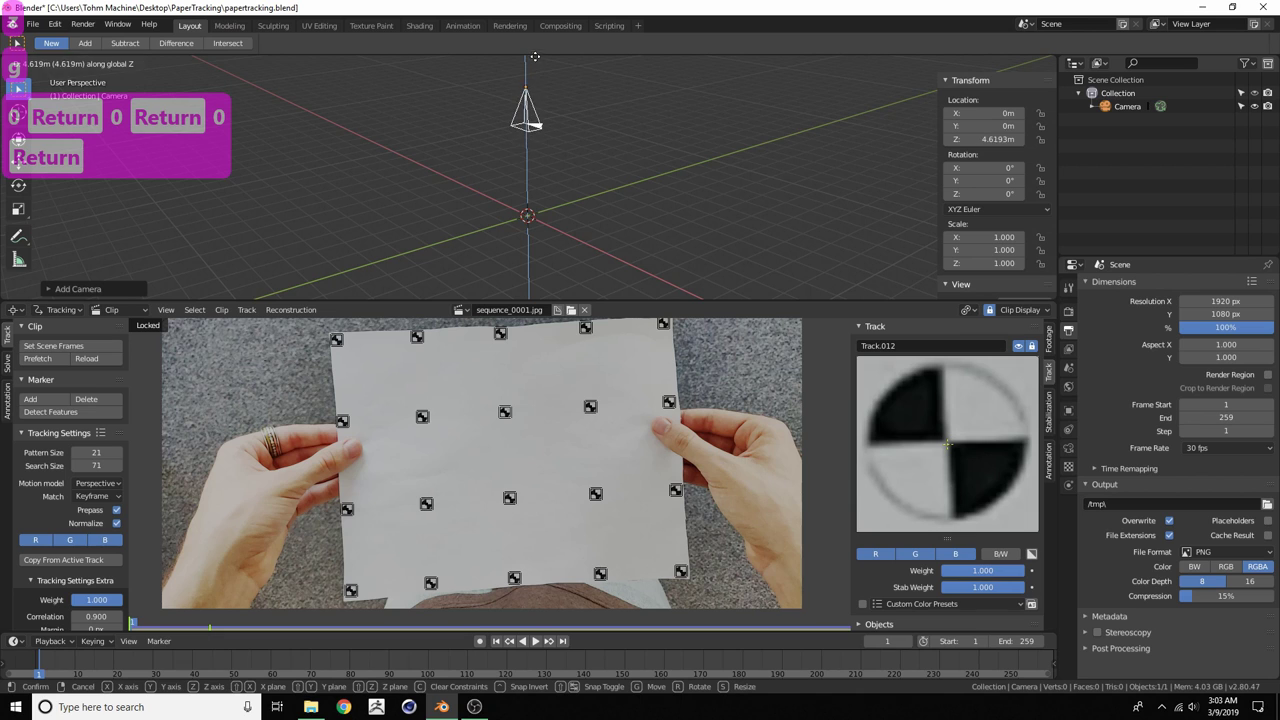
left_click(535, 279)
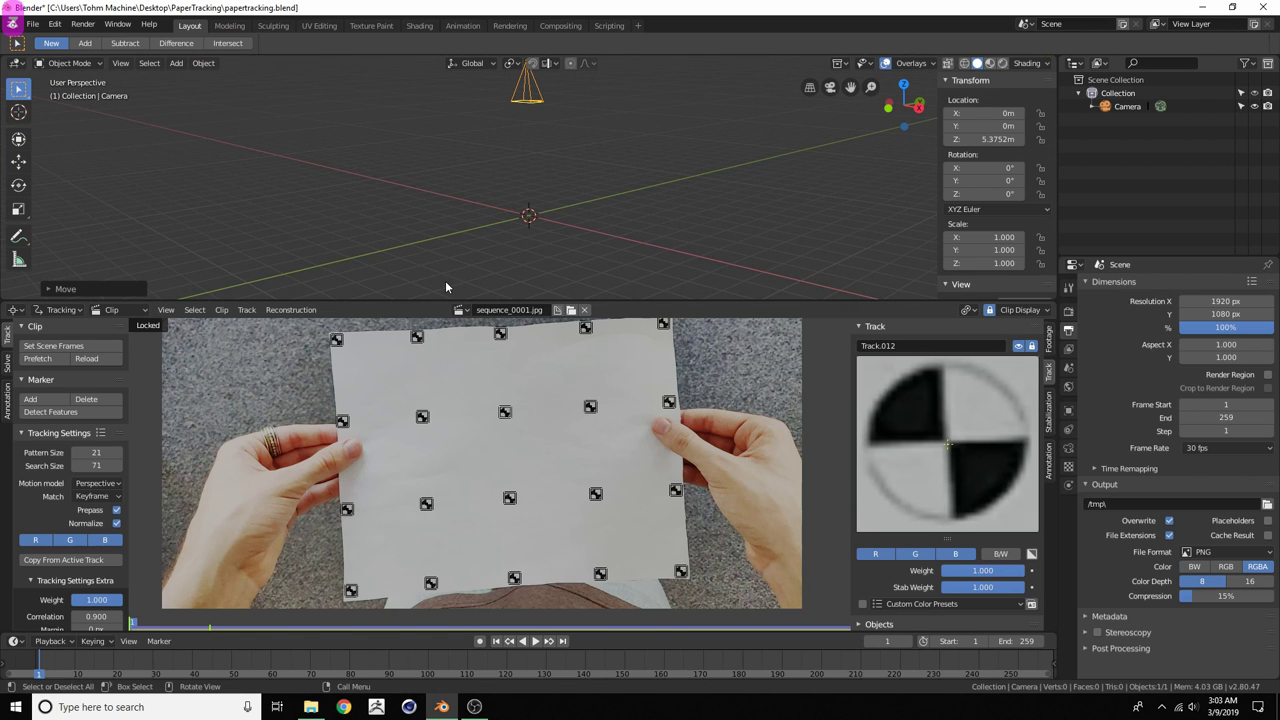
left_click(444, 210)
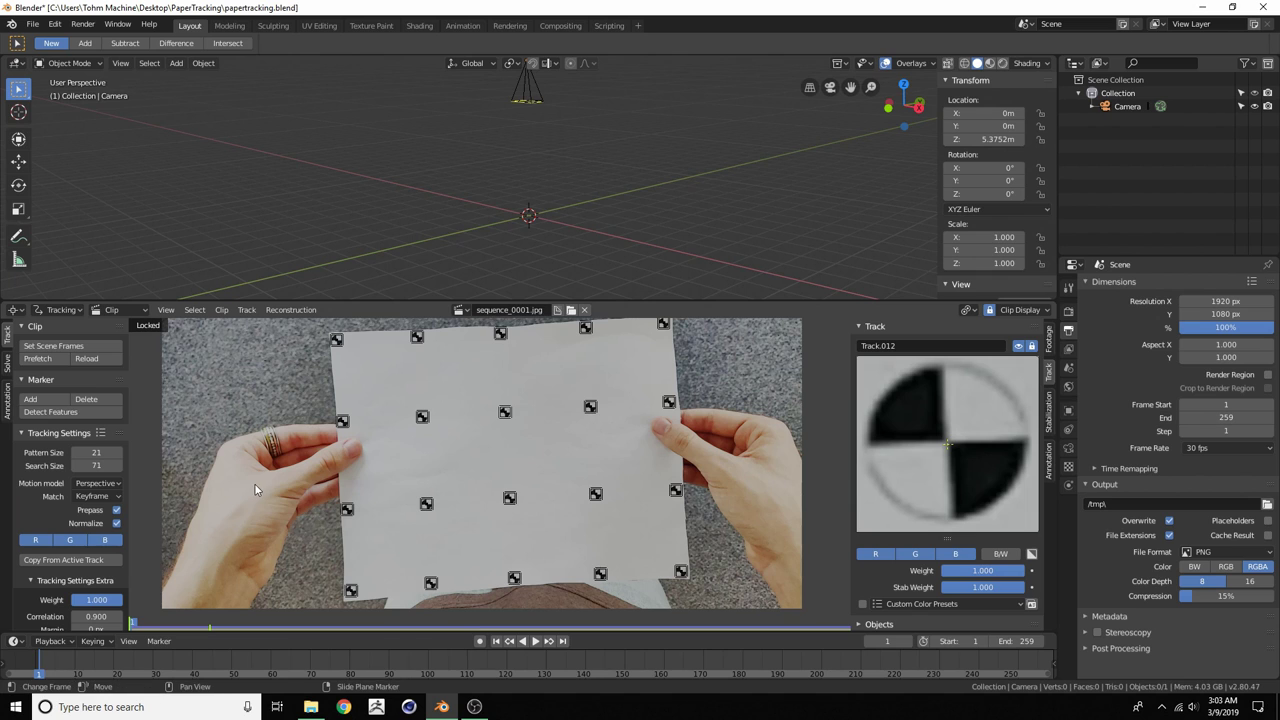
Join the clip editor over the 3D Viewport so the tracked footage fills the whole main area
left_click(475, 425)
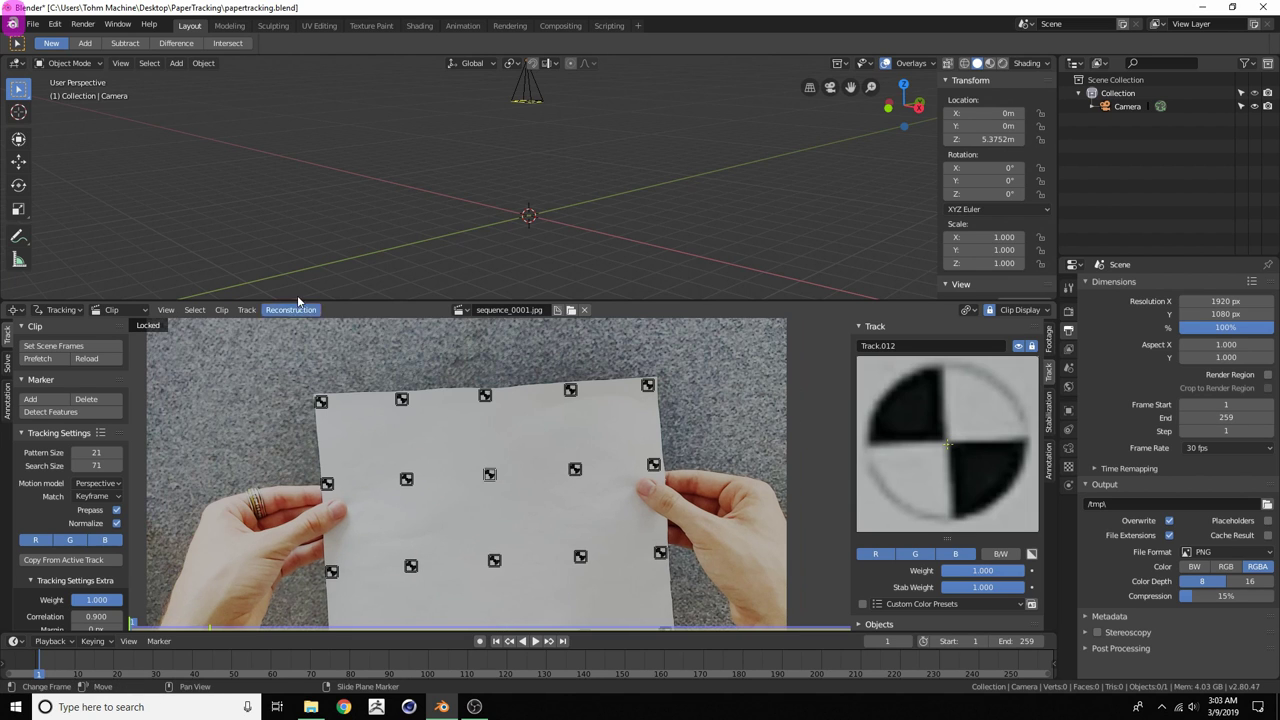
middle_click_drag(331, 432, 352, 398)
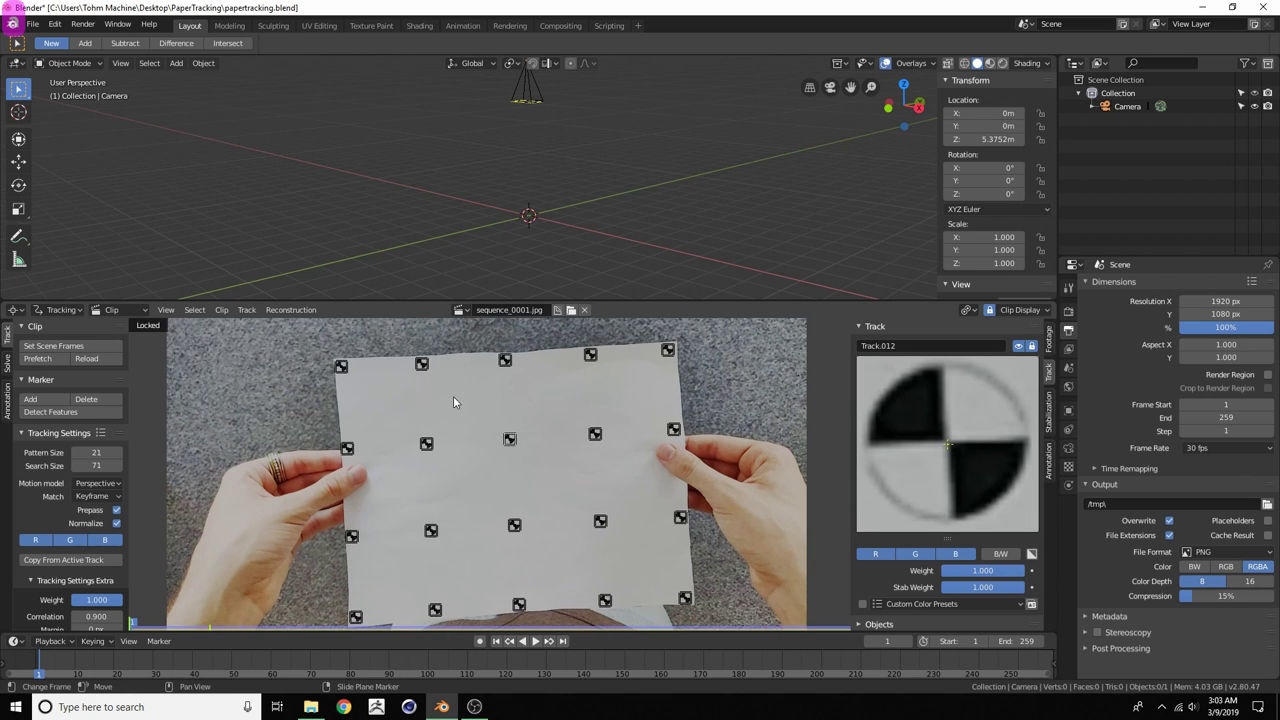
key("a")
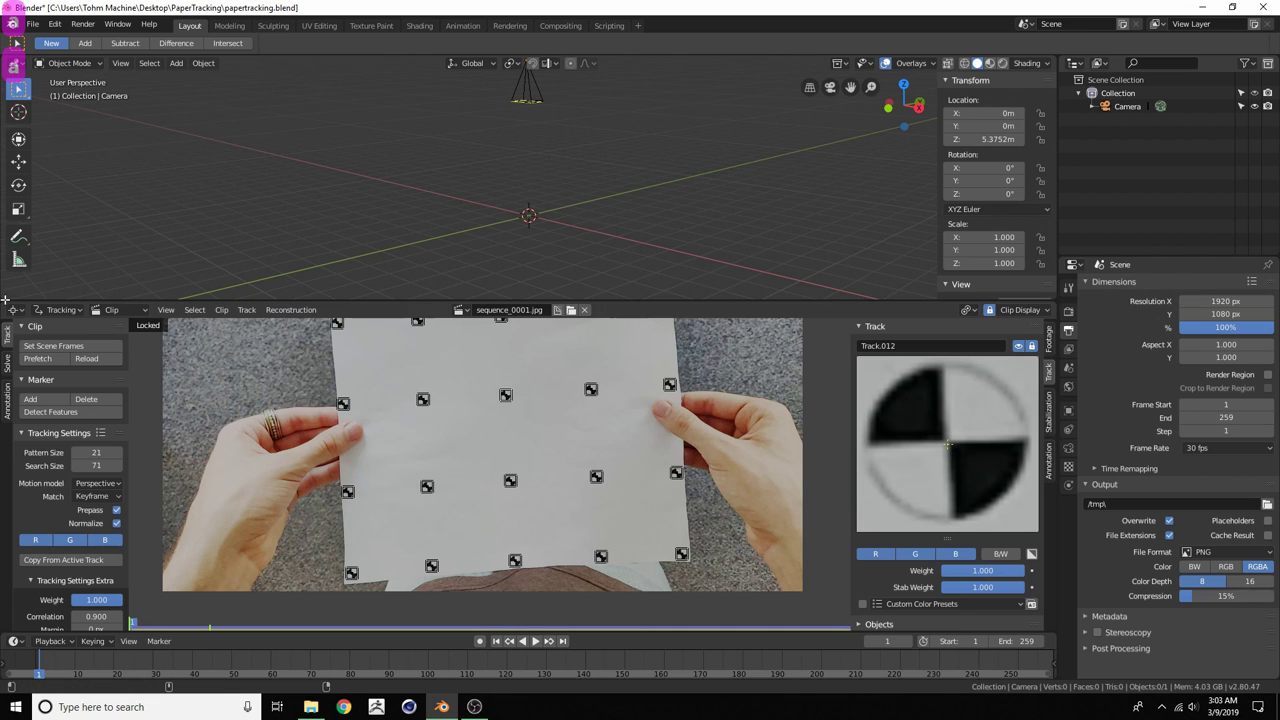
left_click_drag(6, 305, 8, 260)
scroll(369, 282, "up", 2)
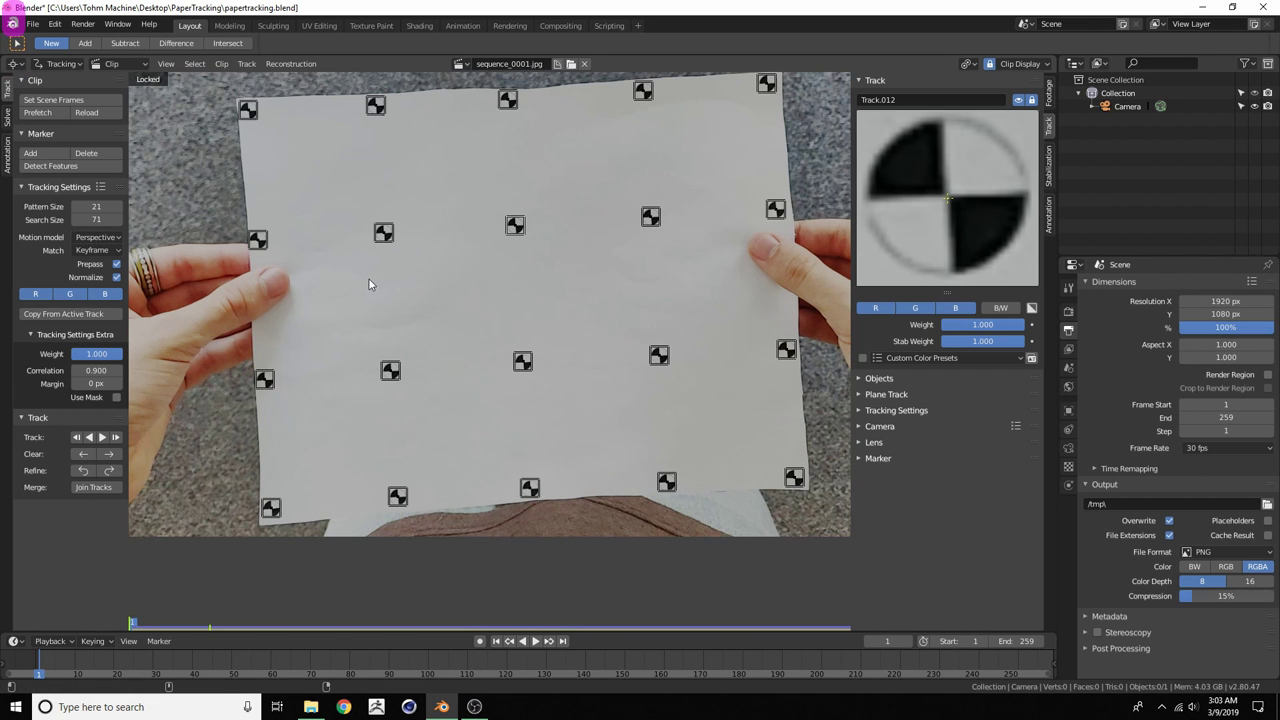
Turn off Lock to Selection in the clip editor so the footage view stays free of the selected tracks
left_click(252, 109)
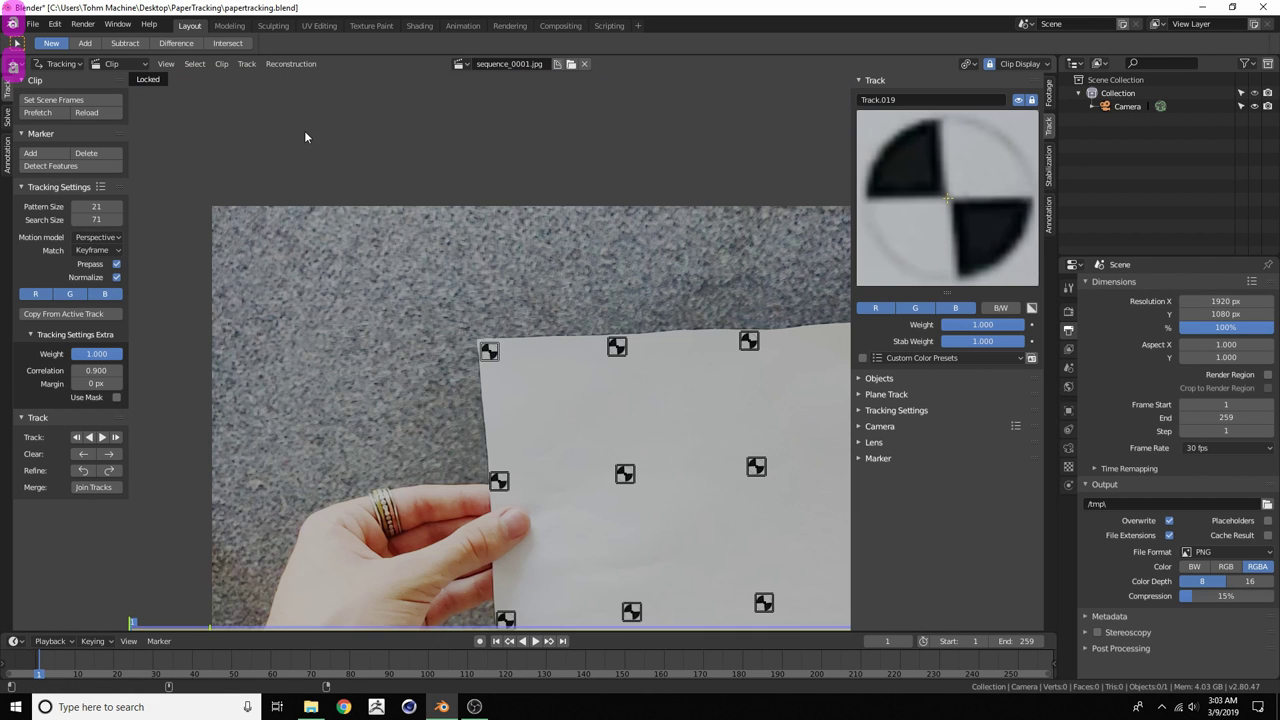
mouse_move(660, 301)
middle_mouse_down()
mouse_move(579, 254)
mouse_move(964, 63)
middle_mouse_up()
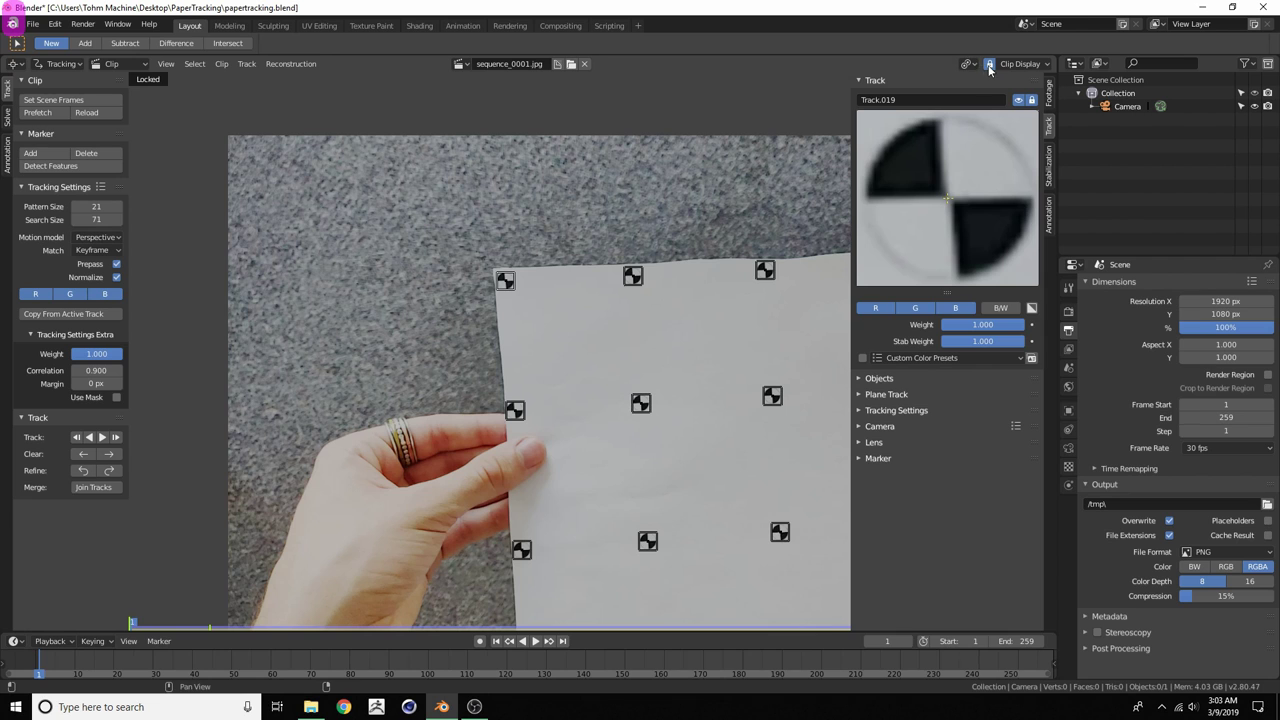
left_click(989, 65)
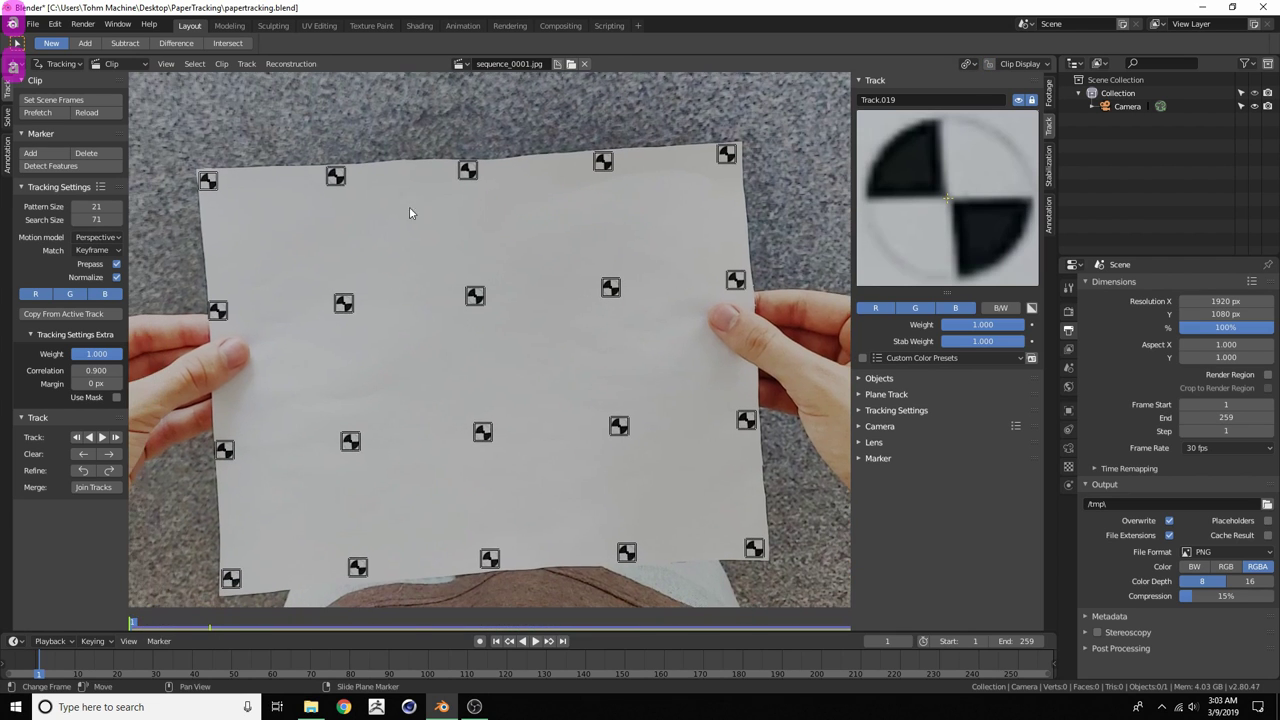
Select all tracks of the paper's targets and create a linked empty for each with Link Empty to Track
left_click(290, 65)
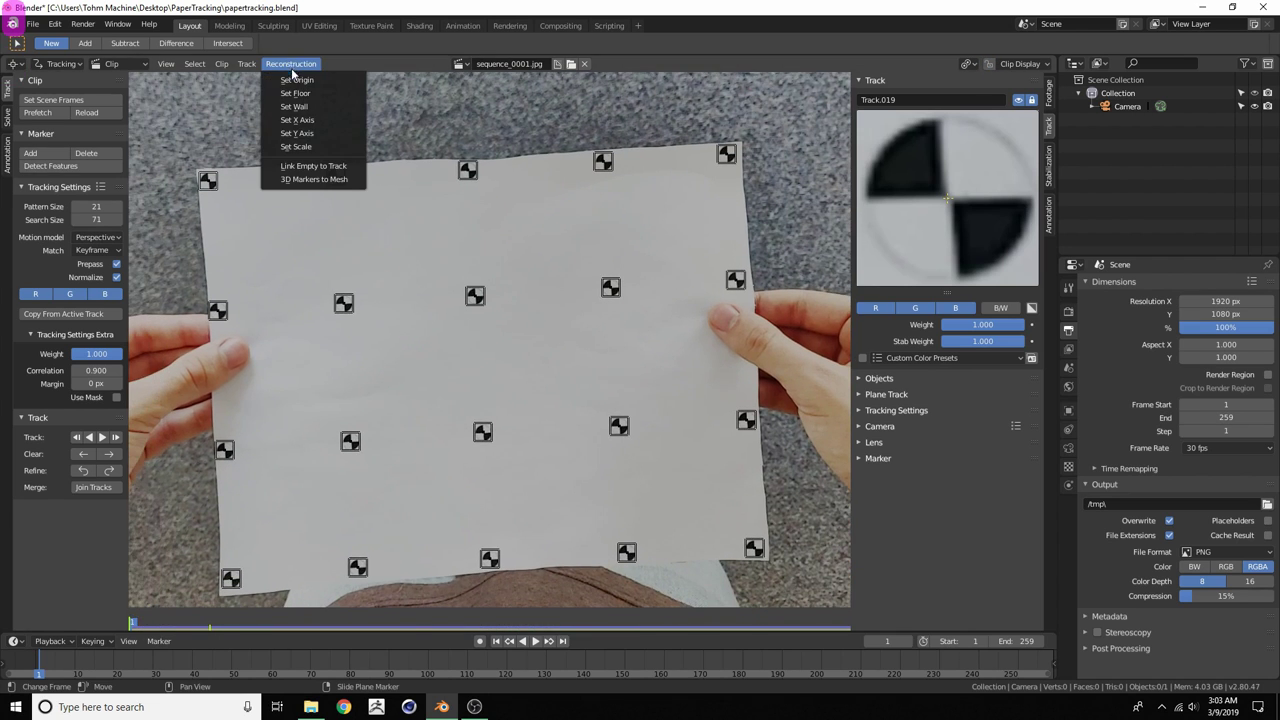
left_click(323, 168)
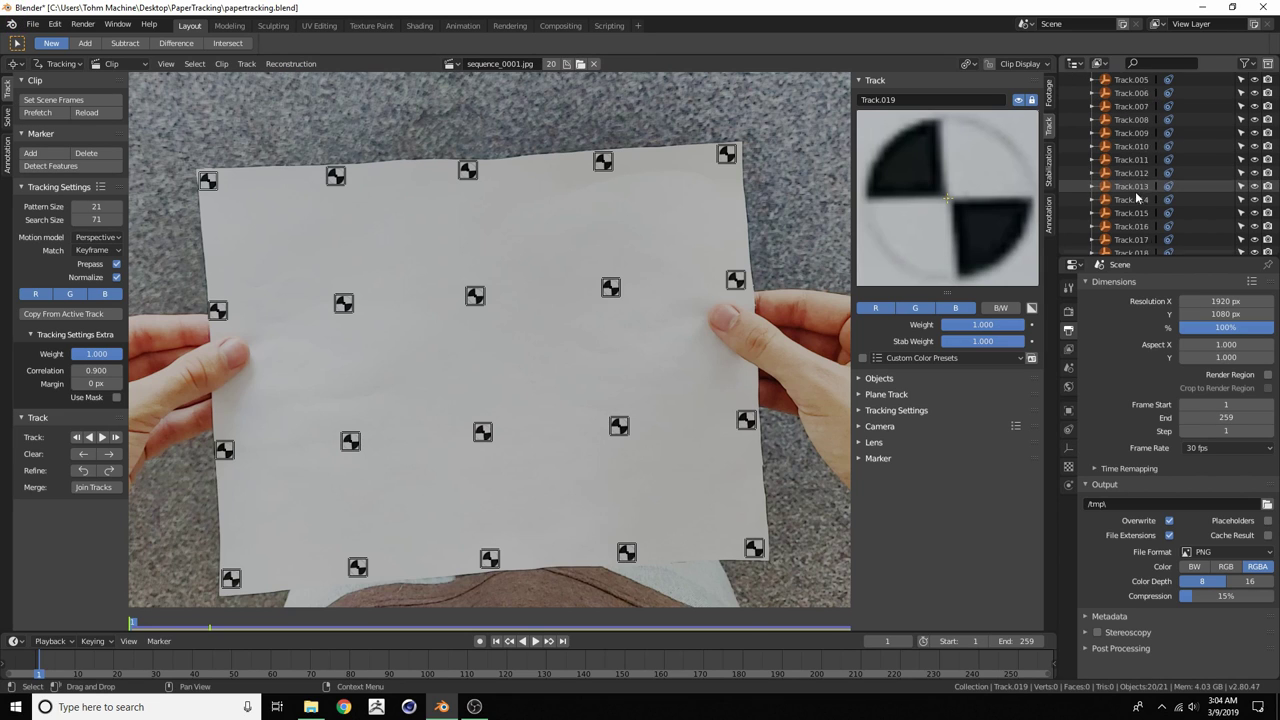
scroll(1130, 160, "down", 1)
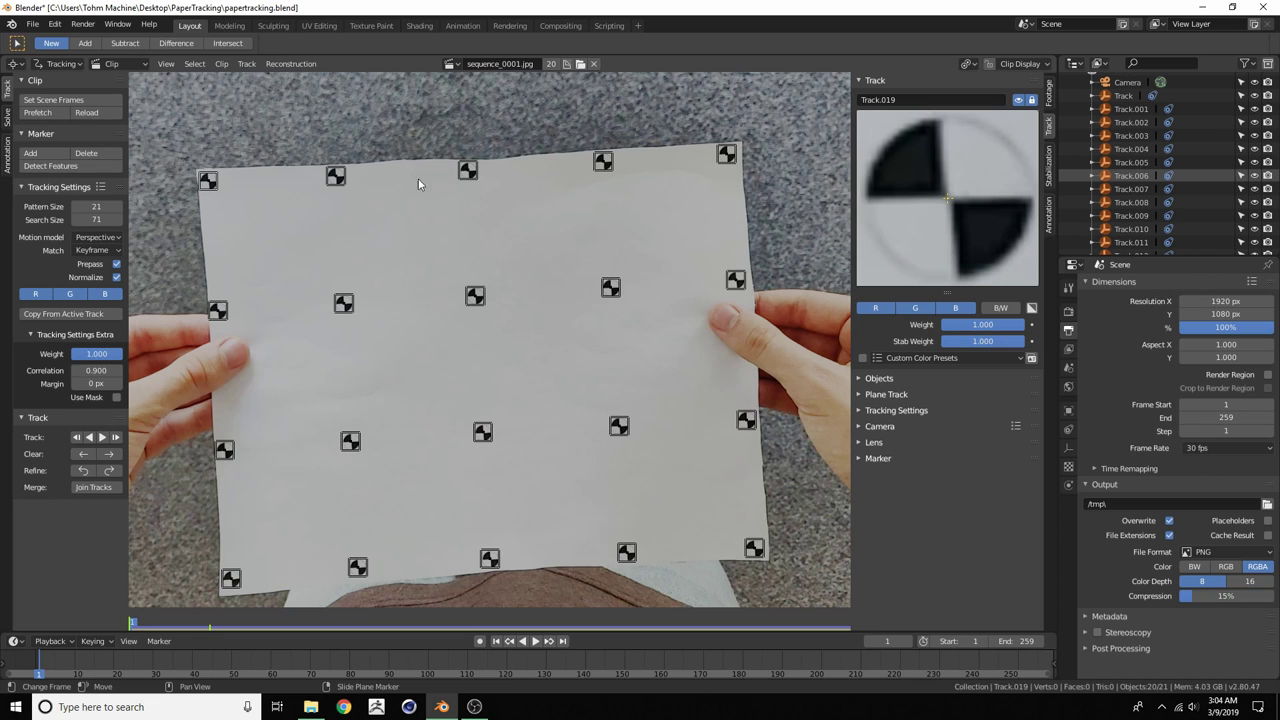
left_click(280, 66)
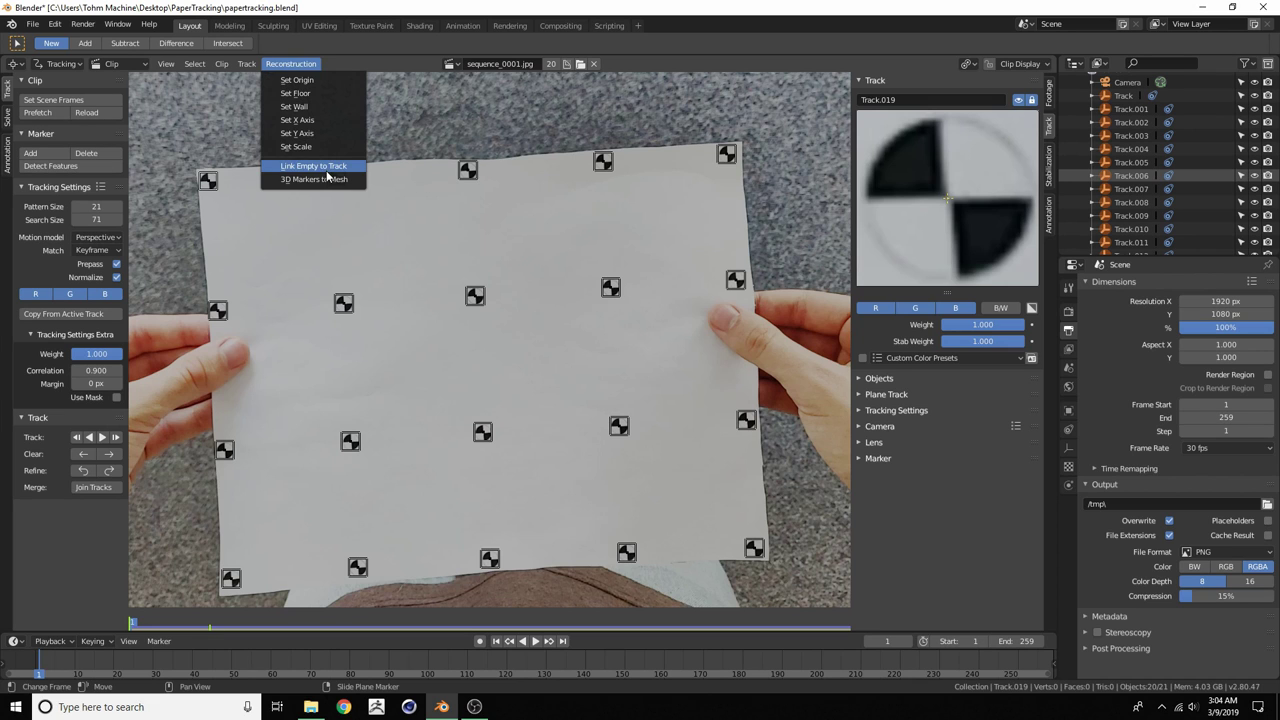
left_click(280, 63)
Change the clip editor area to a 3D Viewport, scrub to frame 45 to check the empties' motion and return to frame 1
left_click(15, 63)
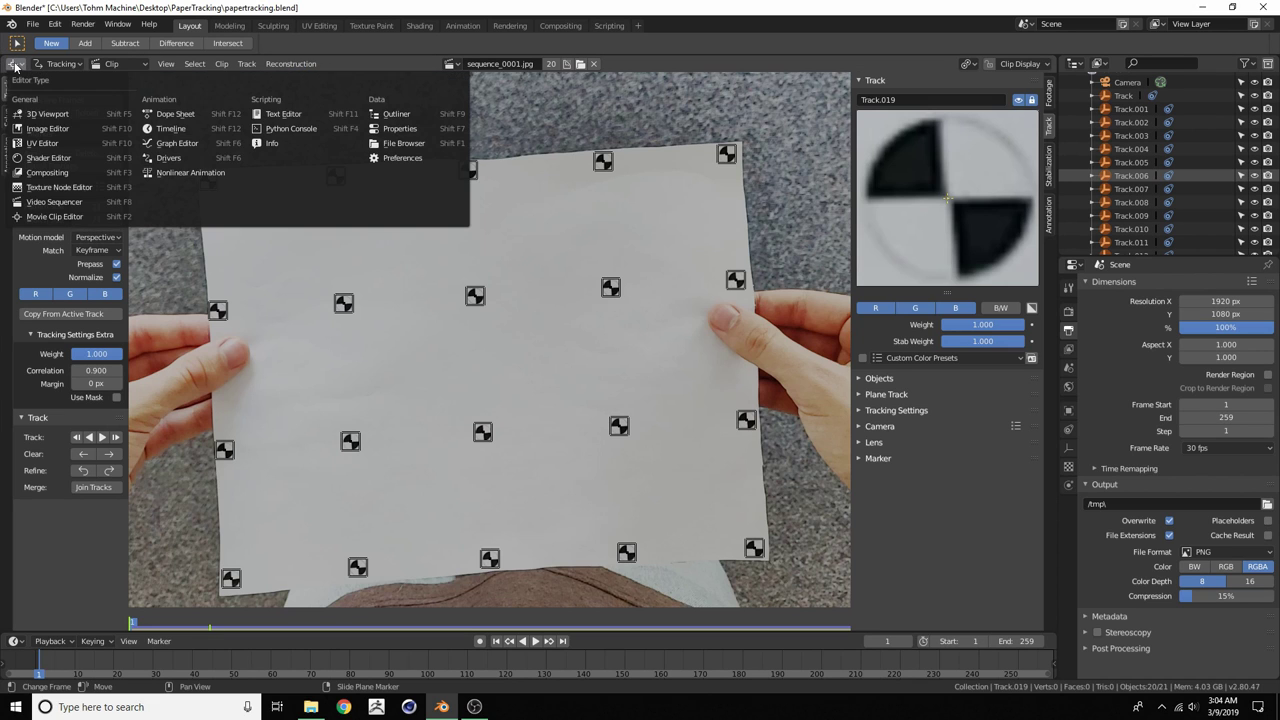
left_click(45, 115)
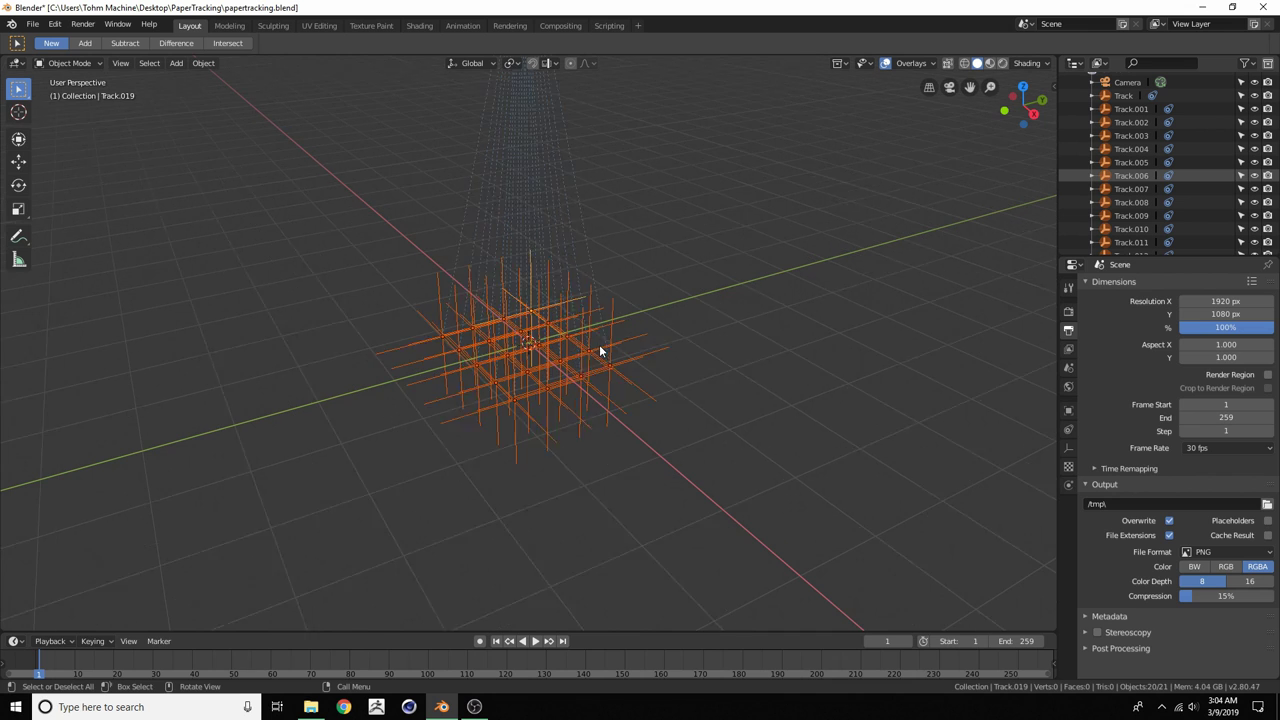
middle_click_drag(527, 194, 500, 192)
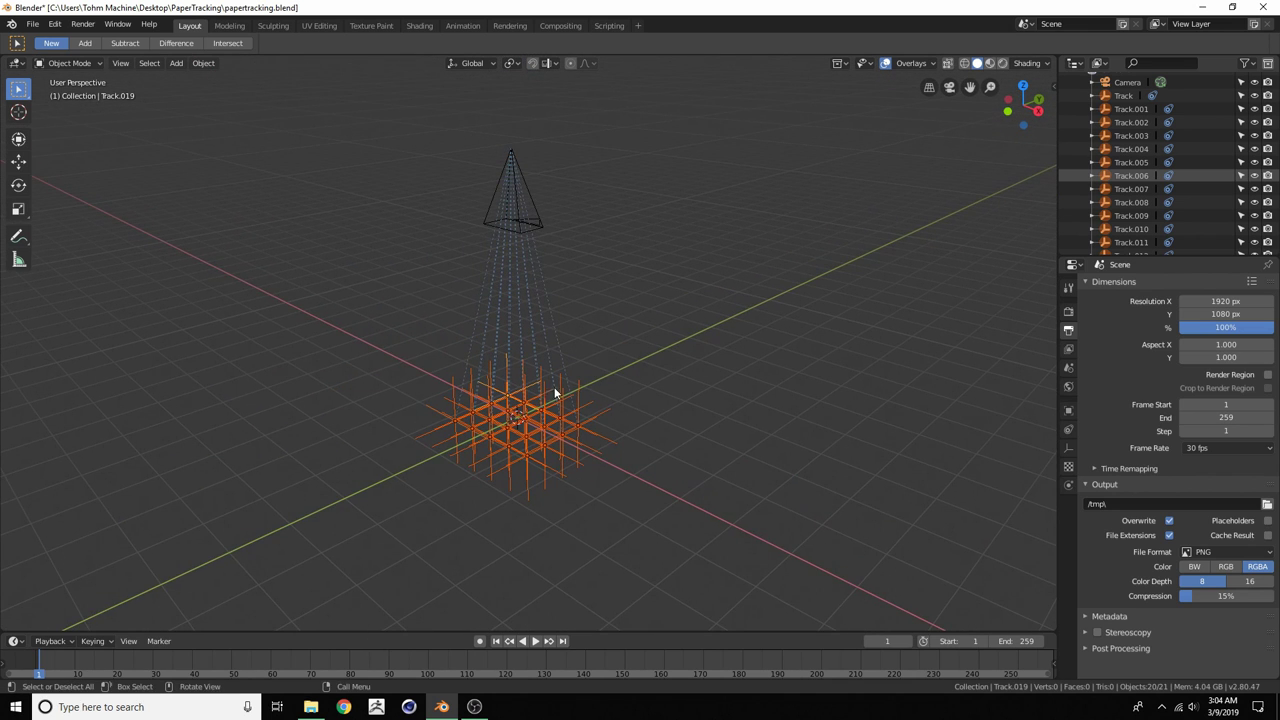
middle_click_drag(555, 393, 470, 395)
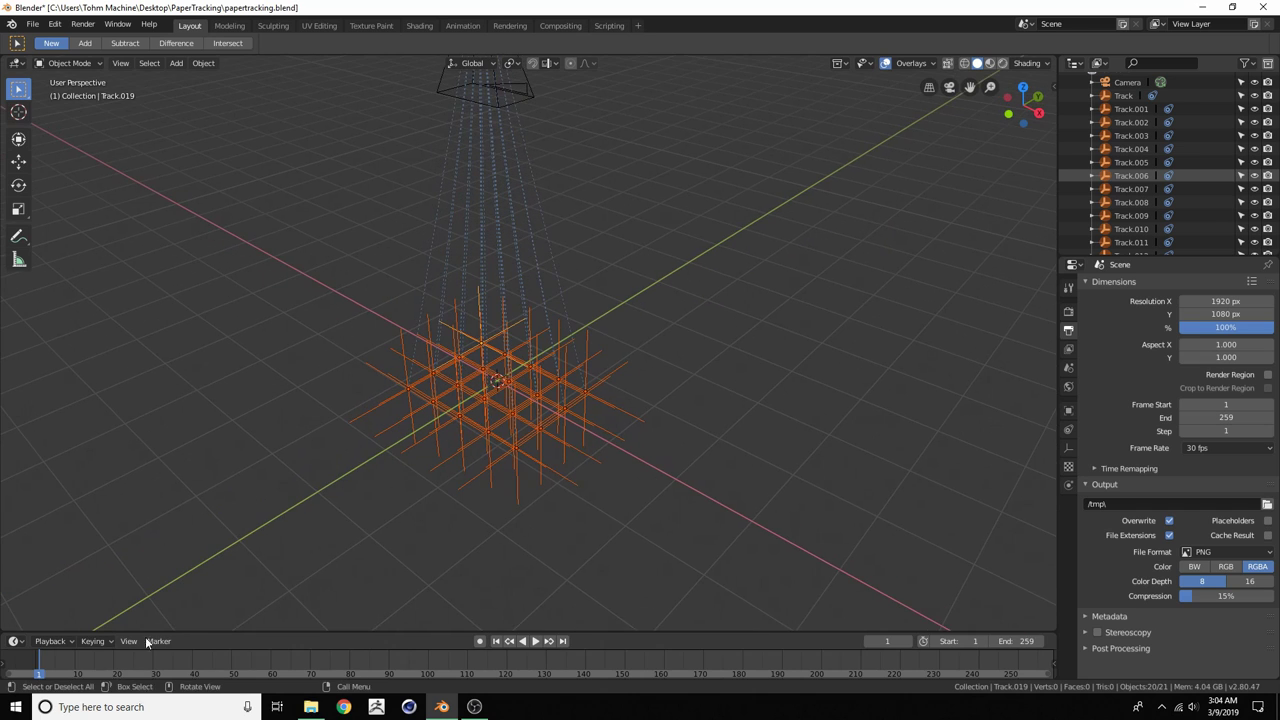
left_click_drag(43, 663, 212, 677)
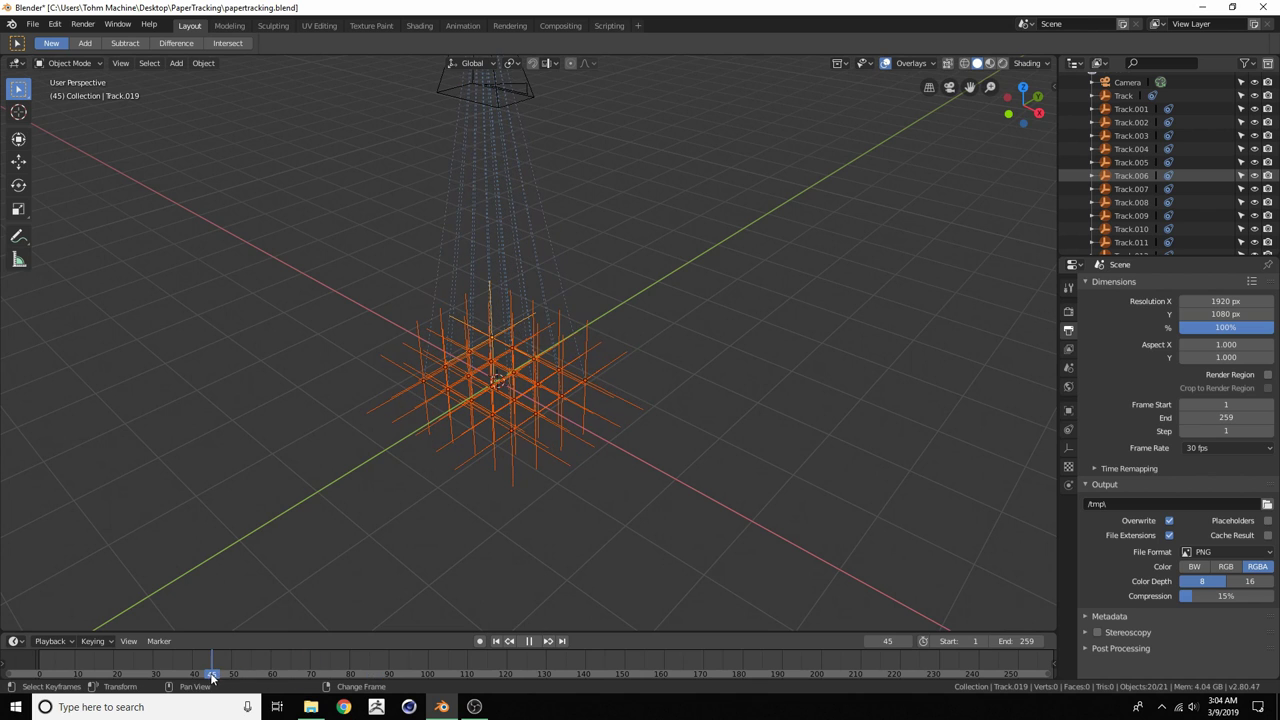
key("shift+Left")
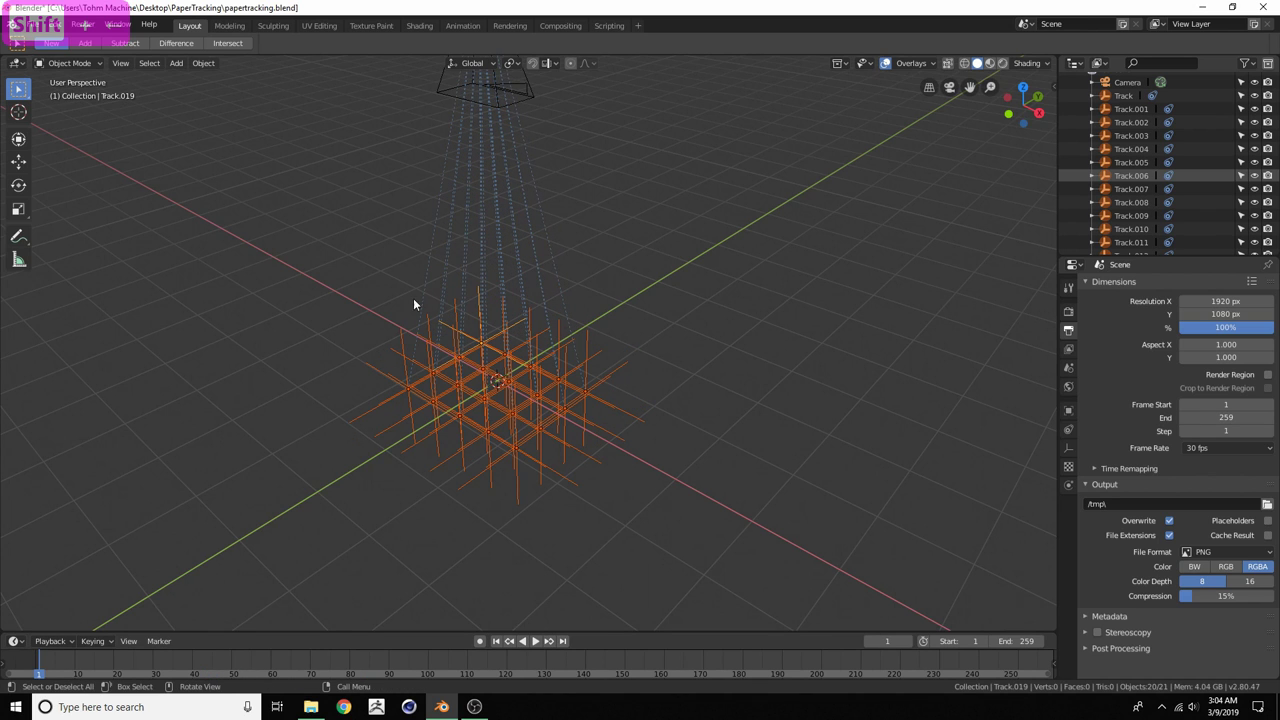
Try scaling the empties about a displaced 3D cursor, undo the scaling and return the cursor to the world origin
left_click(511, 63)
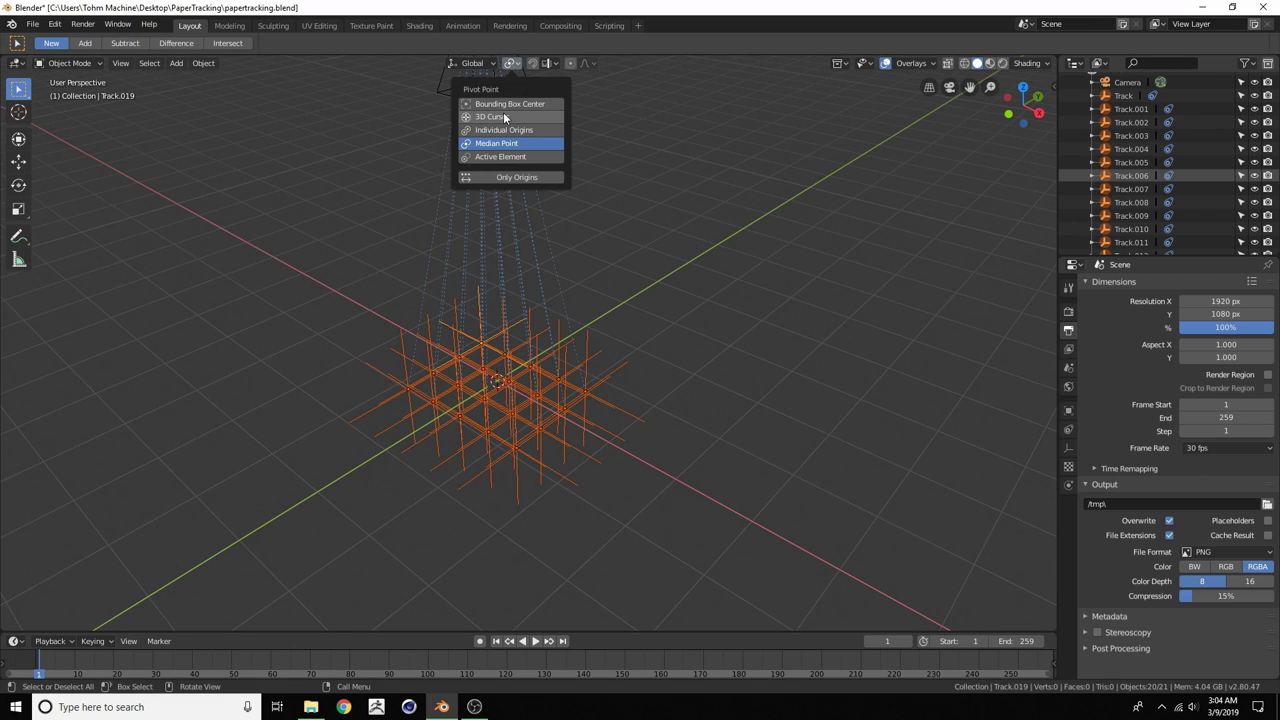
left_click(502, 117)
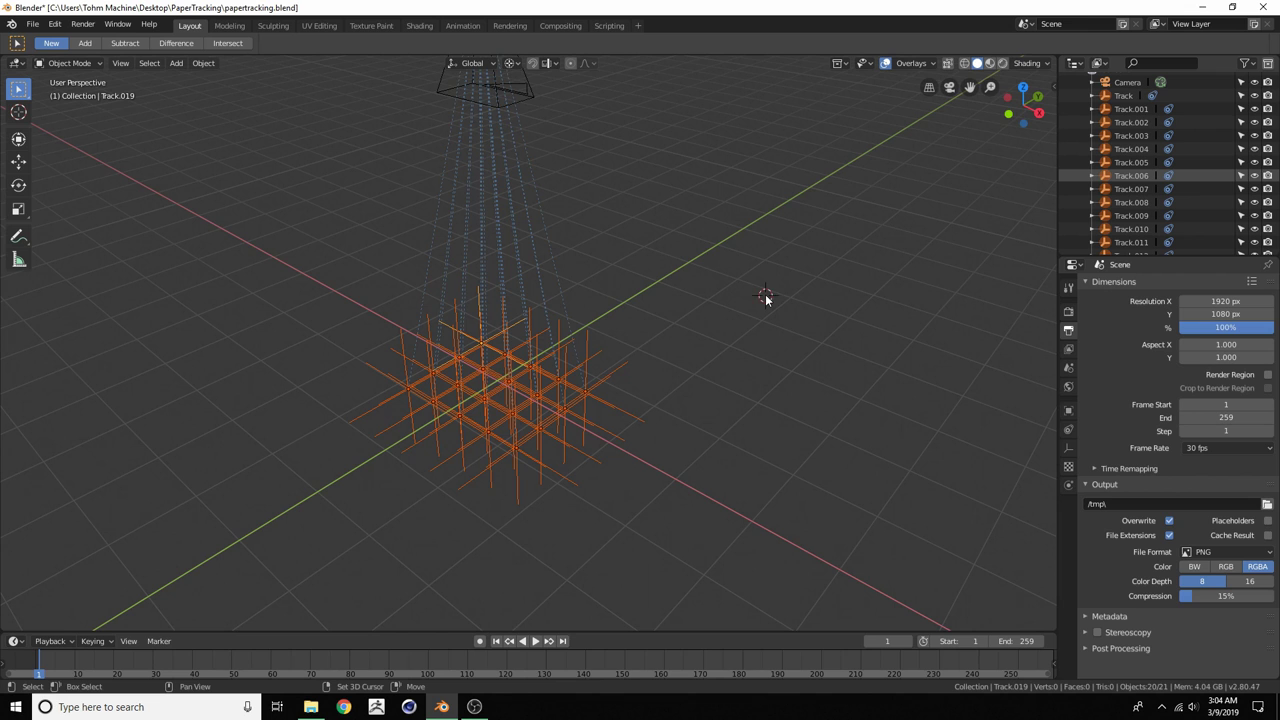
key("s")
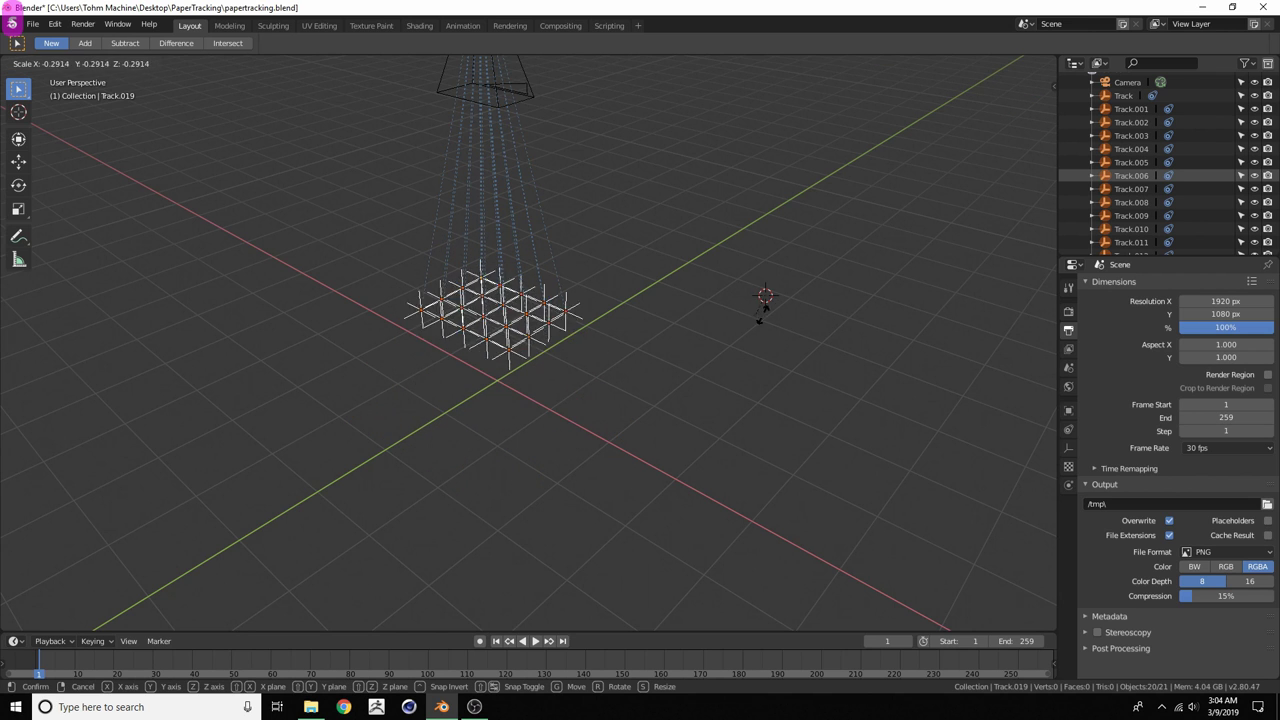
left_click(790, 314)
key("ctrl+z")
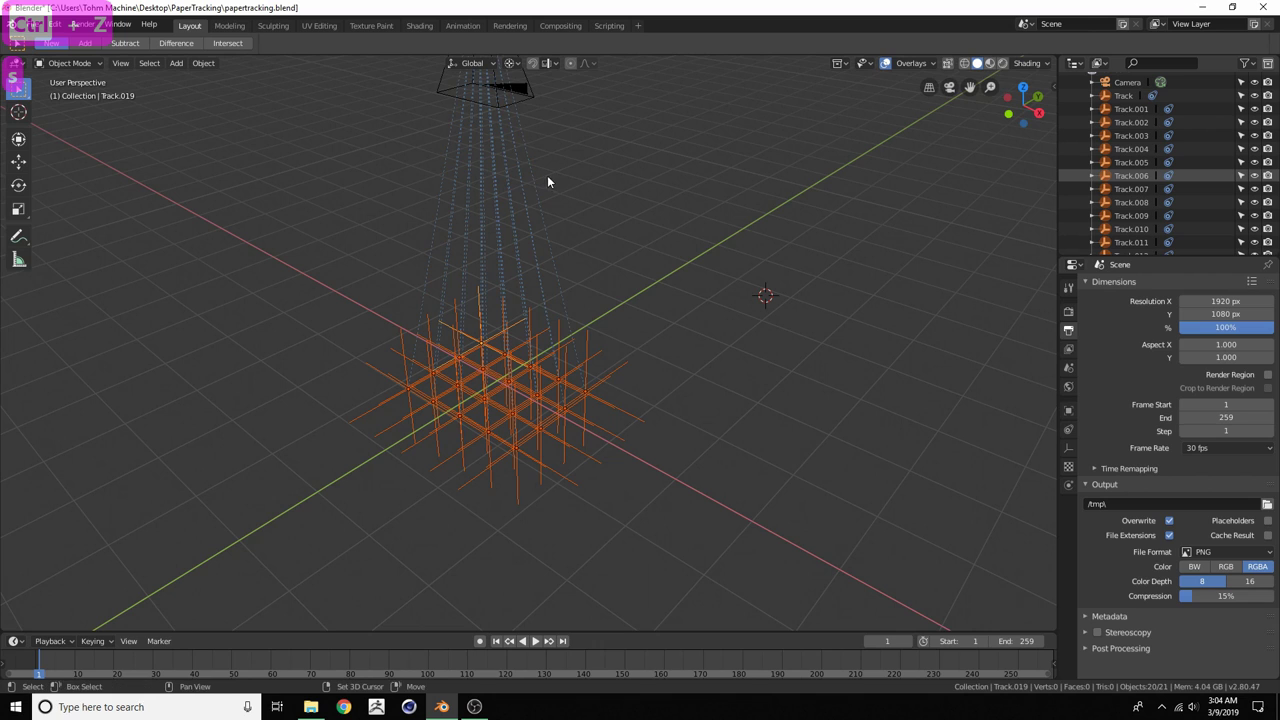
key("shift+s")
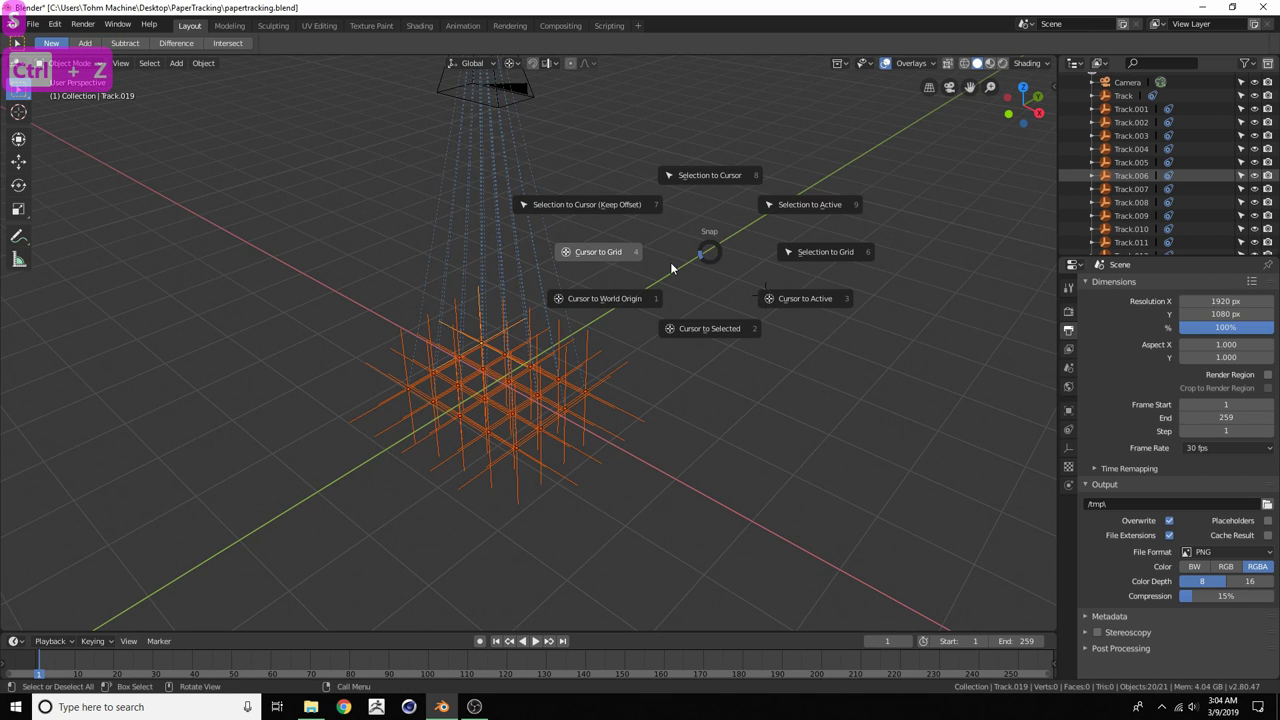
left_click(610, 300)
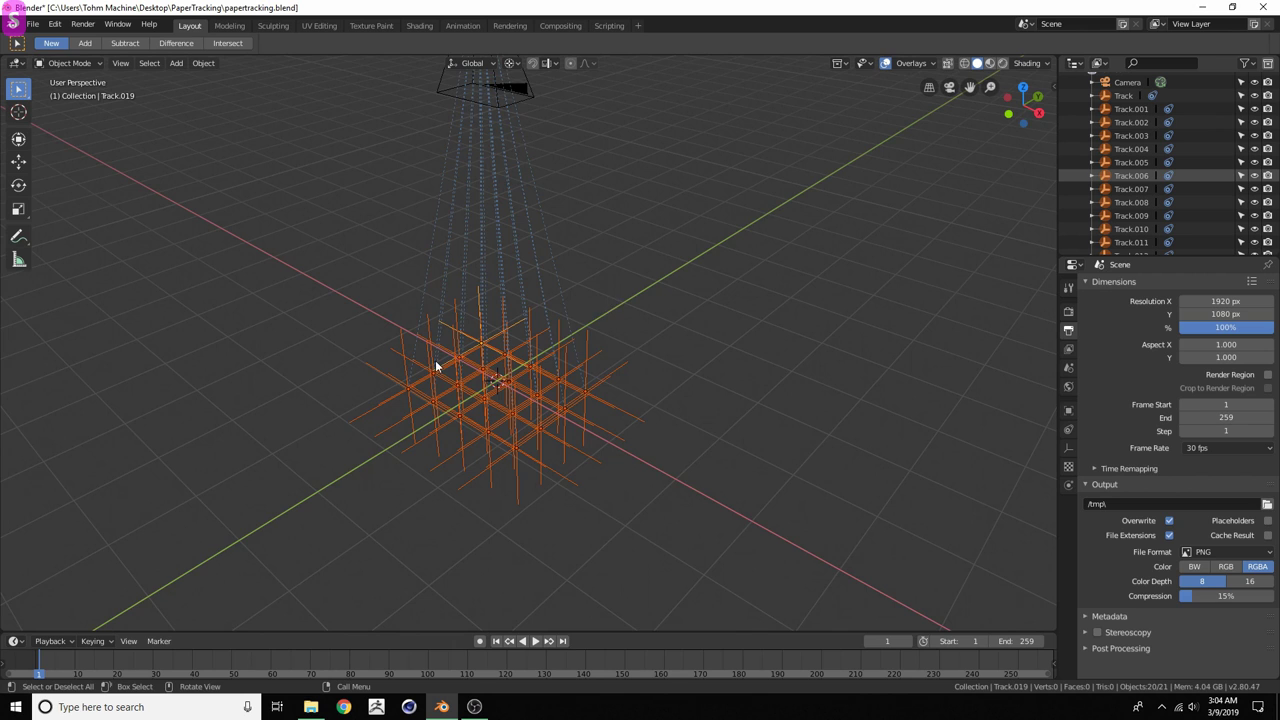
Set the pivot point to Individual Origins and scale all track empties down in place to small crosses
scroll(434, 366, "up", 2)
left_click(512, 62)
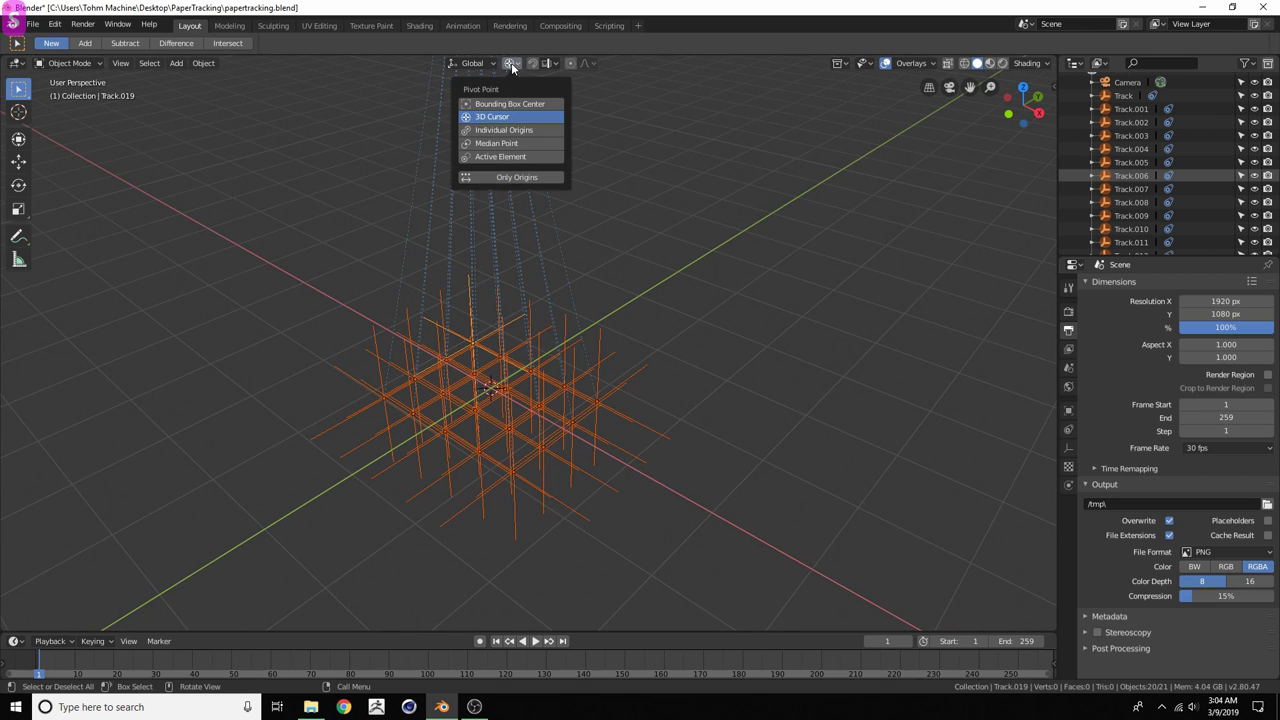
left_click(510, 133)
key("s")
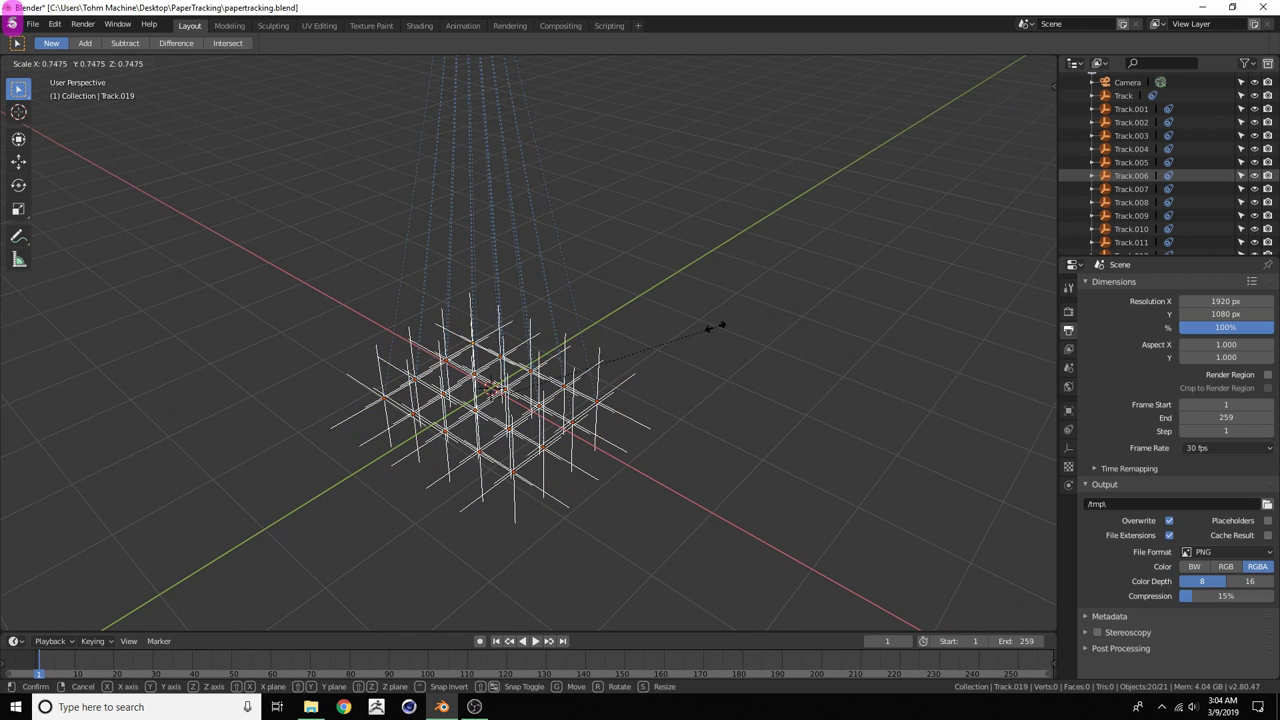
left_click(541, 368)
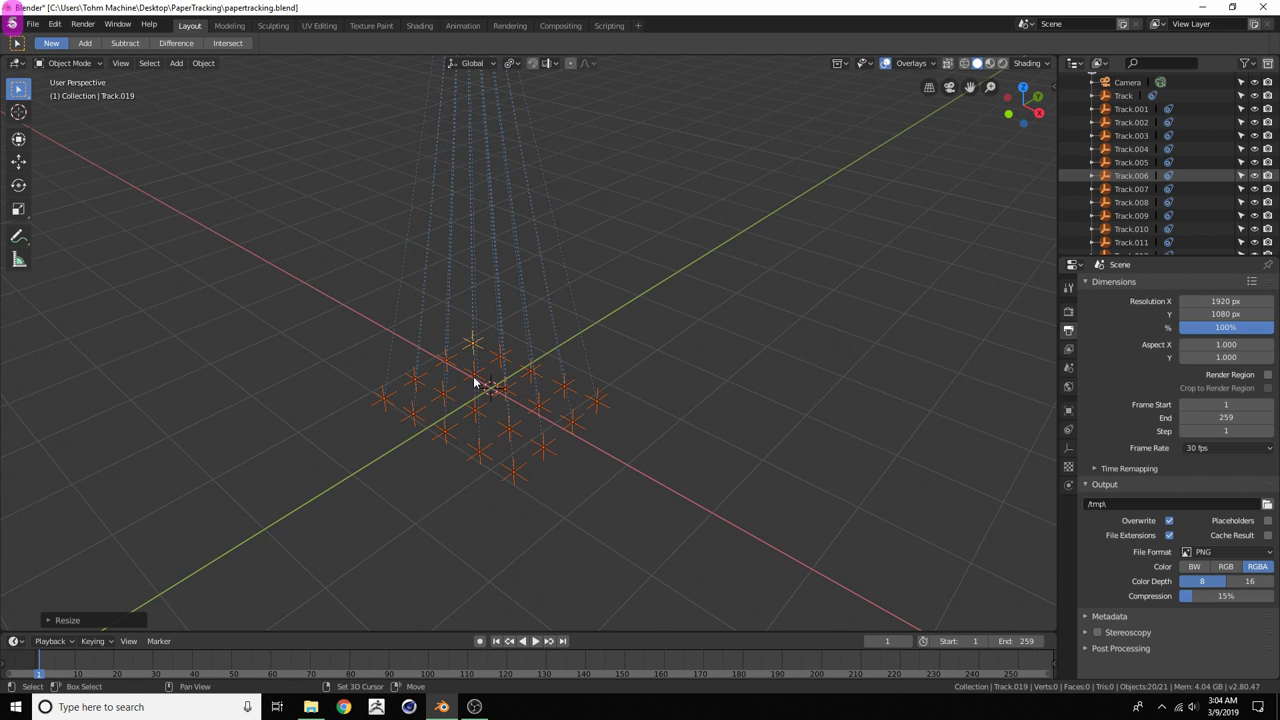
Save the Blender file with the resized track empties
middle_click_drag(474, 382, 533, 325, "shift")
key("ctrl+s")
Scrub and play the animation, stop at frame 134 and examine the layout of the moving empties beneath the camera
scroll(510, 369, "up", 3)
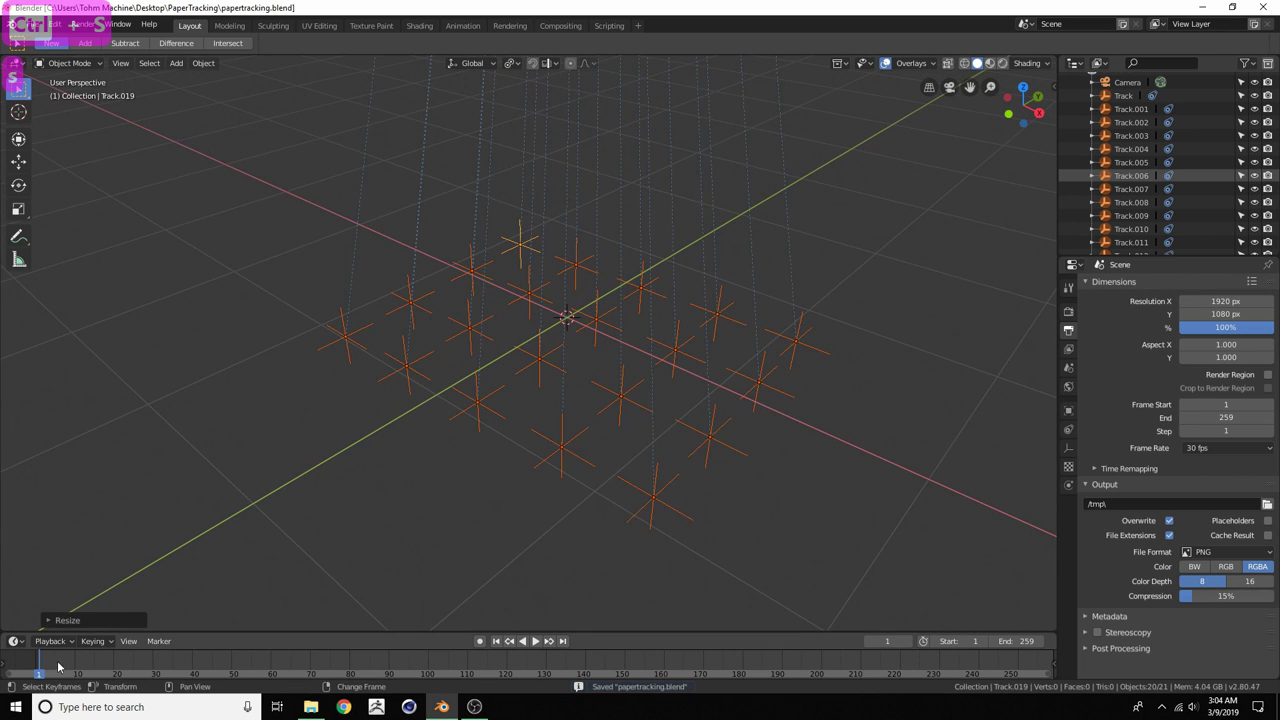
left_click_drag(38, 674, 285, 675)
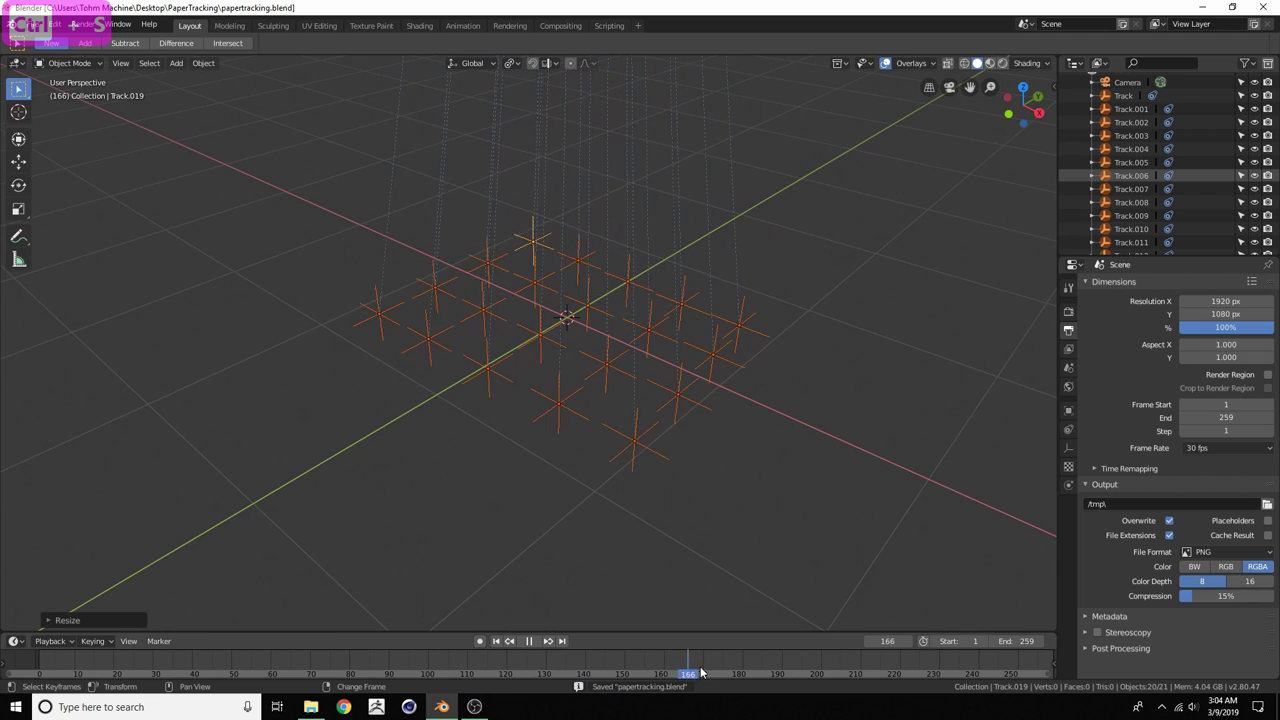
key("space")
scroll(443, 377, "down", 4)
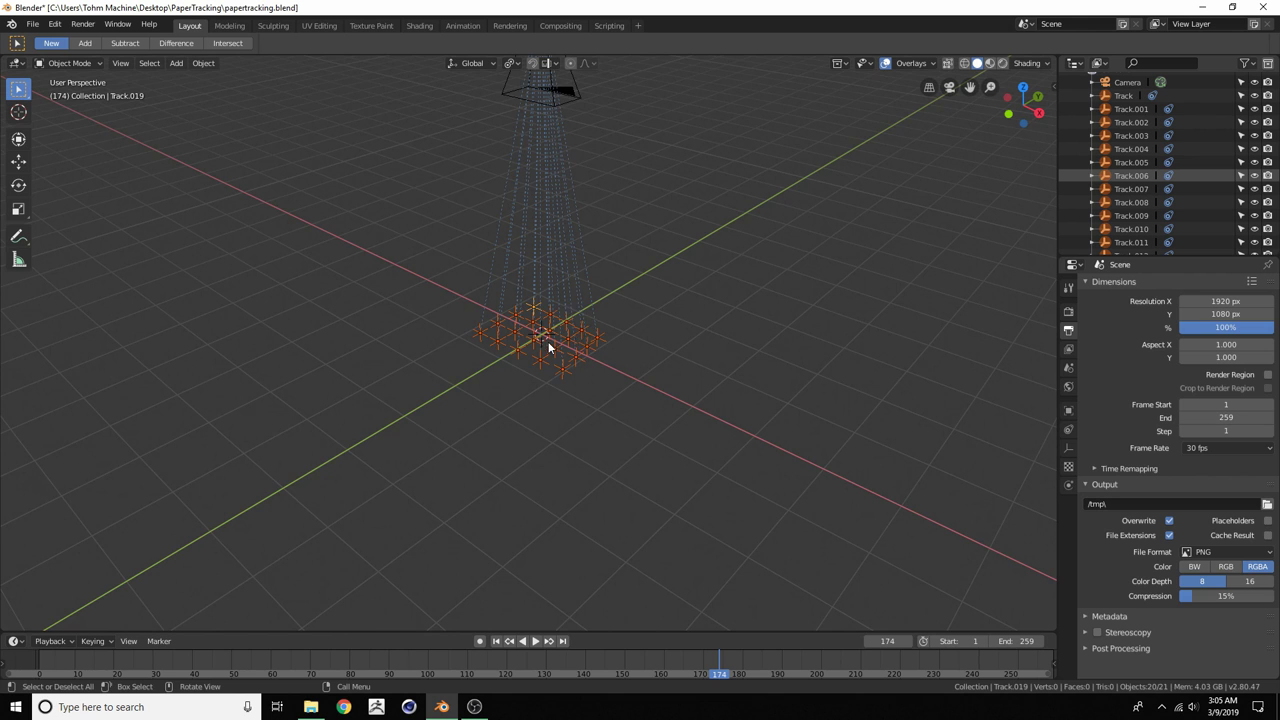
scroll(548, 347, "up", 3)
left_click_drag(597, 670, 560, 672)
scroll(592, 350, "up", 3)
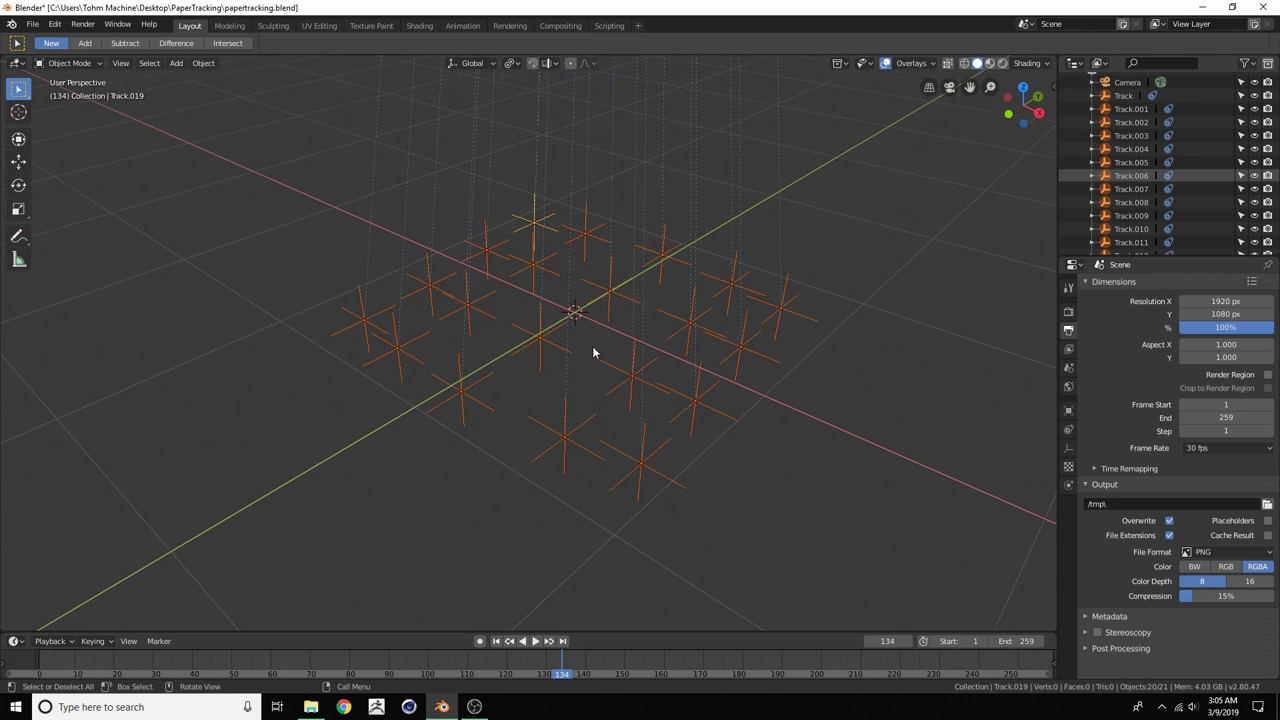
middle_click_drag(652, 354, 617, 375)
scroll(620, 303, "down", 3)
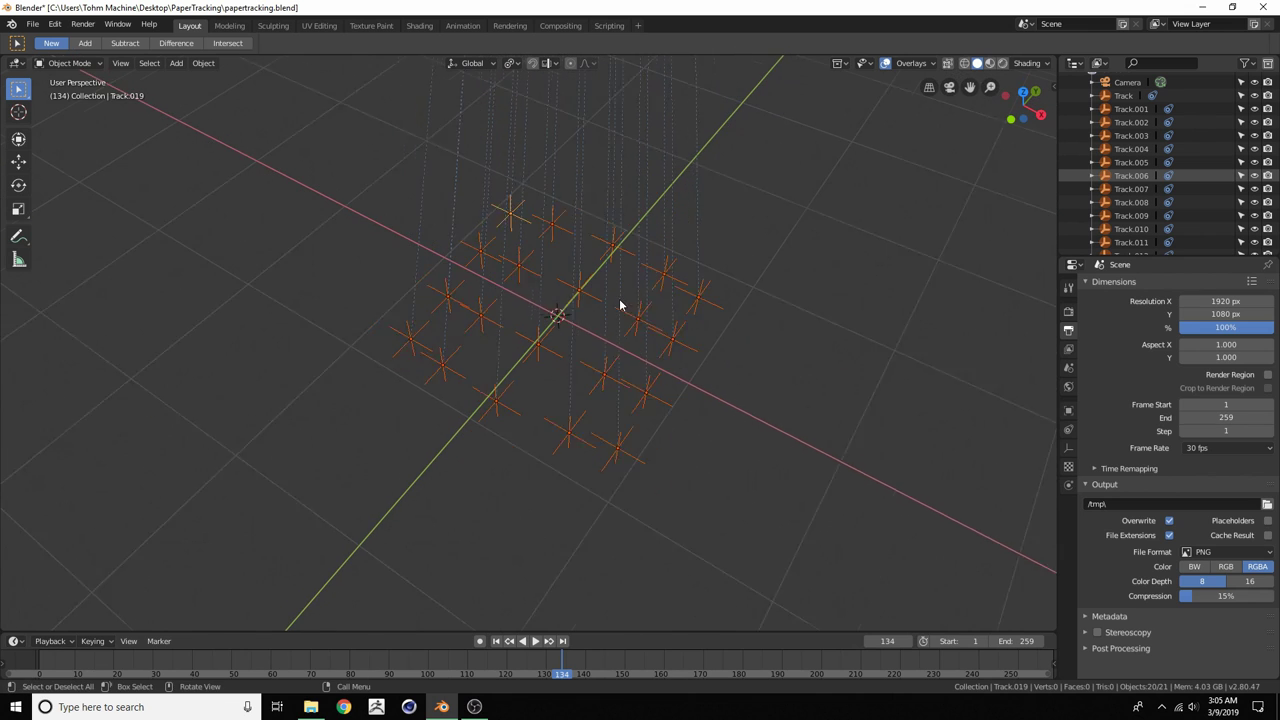
Deselect all the track empties and view the scene through the camera
middle_click_drag(580, 302, 549, 253)
middle_click_drag(480, 383, 546, 331)
scroll(531, 380, "up", 5)
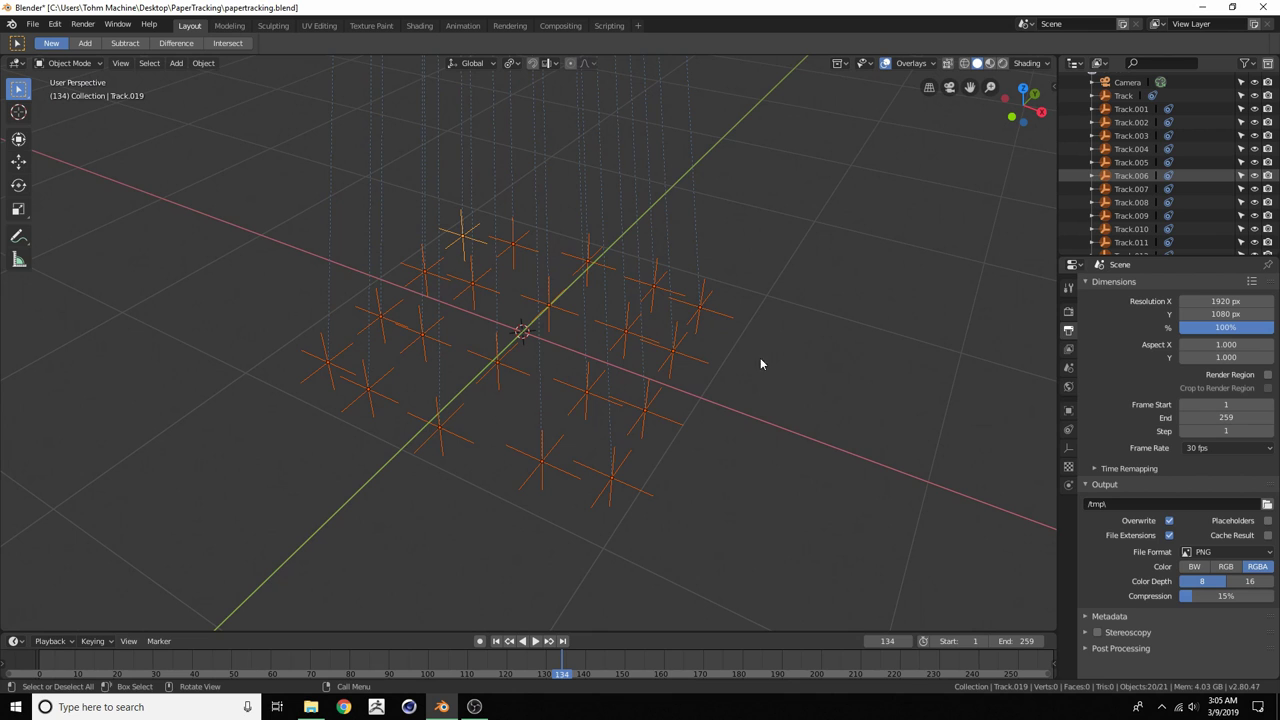
left_click(837, 298)
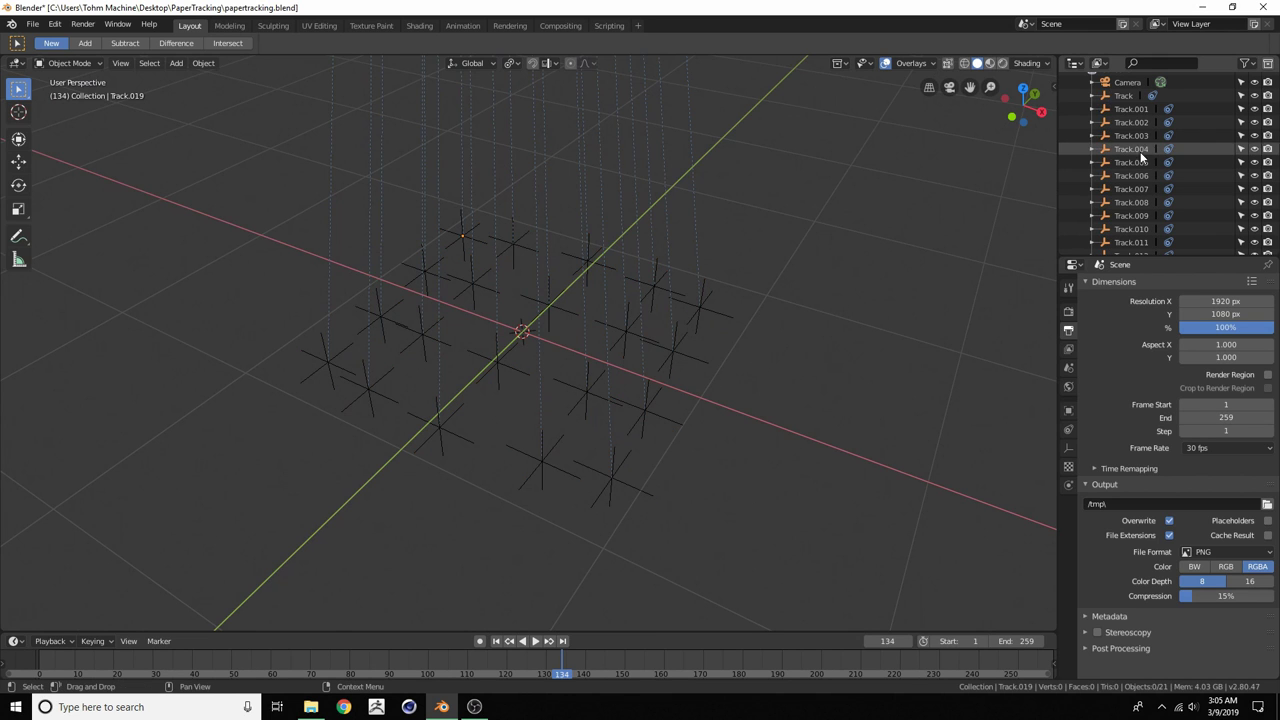
left_click(952, 88)
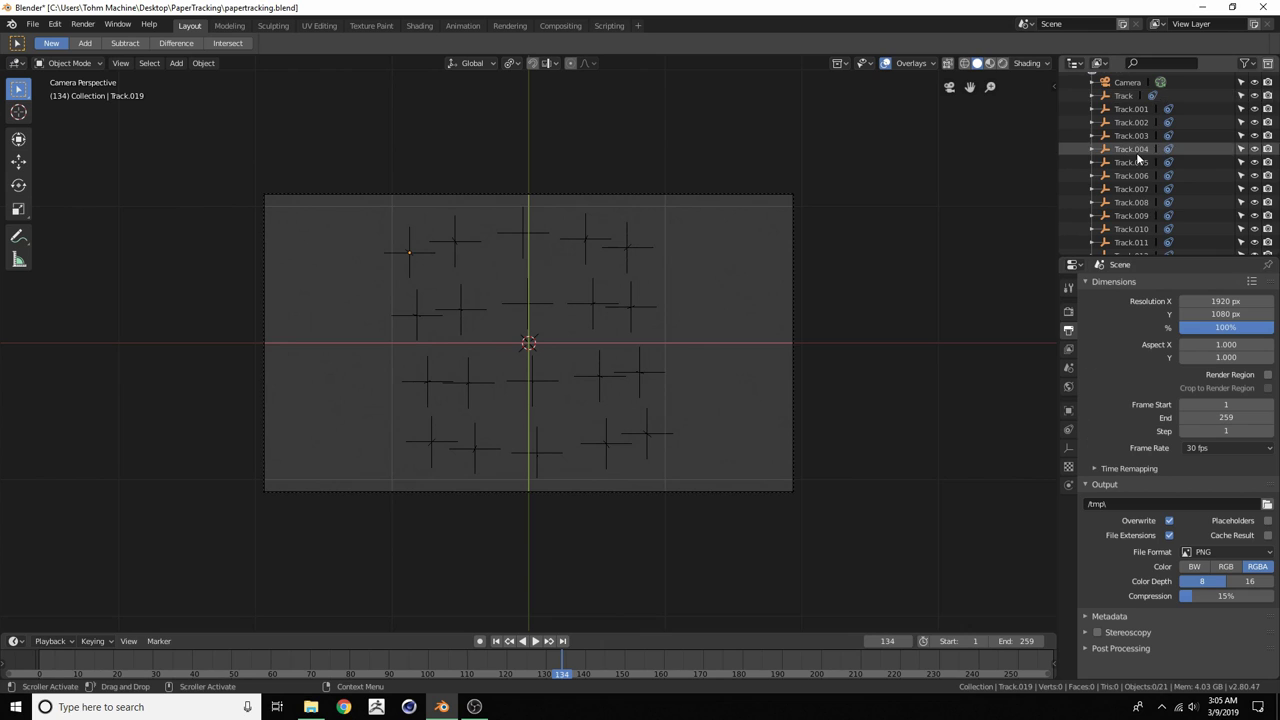
Enable background images for the camera and add the movie clip sequence_0001.jpg as its background
left_click(1134, 84)
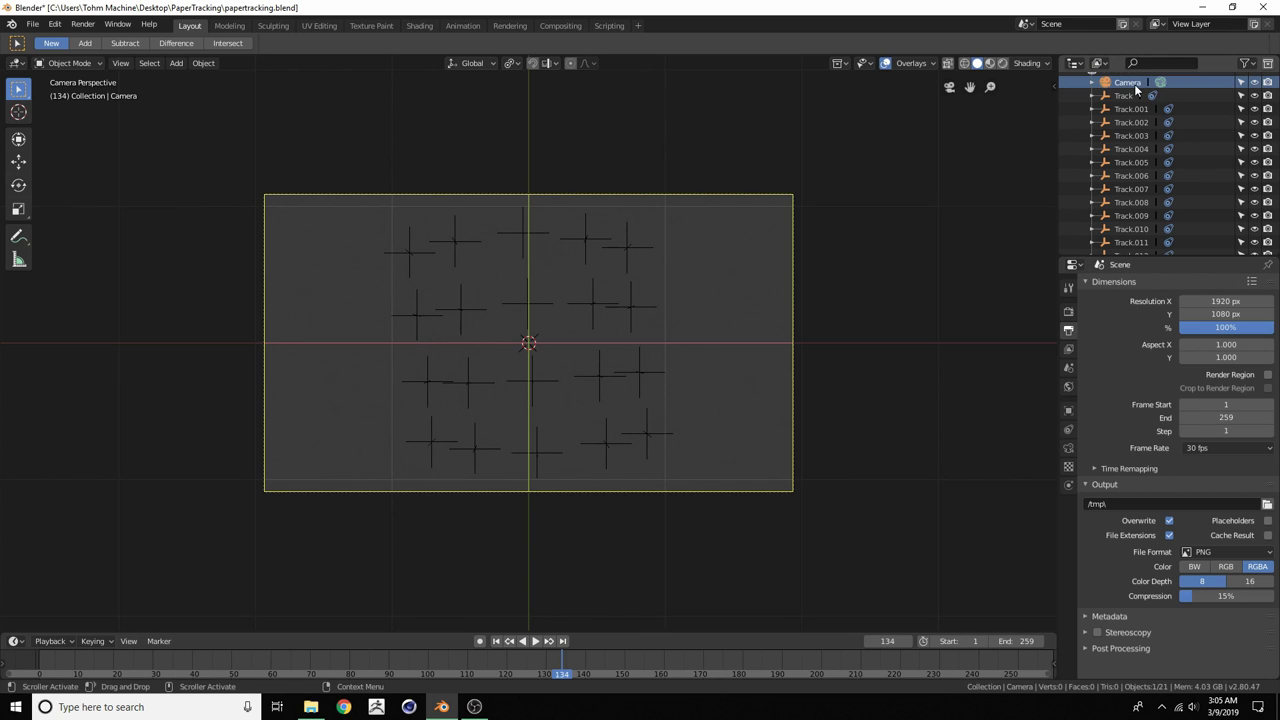
left_click(1068, 448)
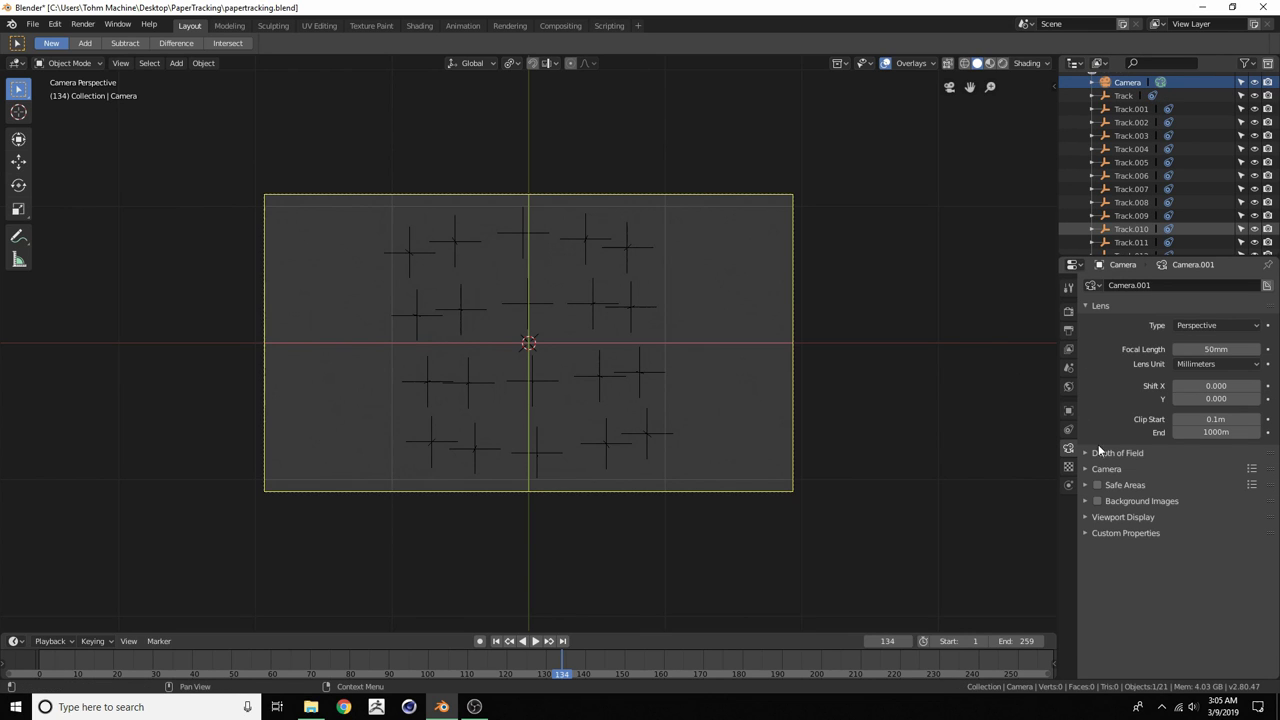
left_click(1097, 501)
left_click(1112, 501)
left_click(1122, 519)
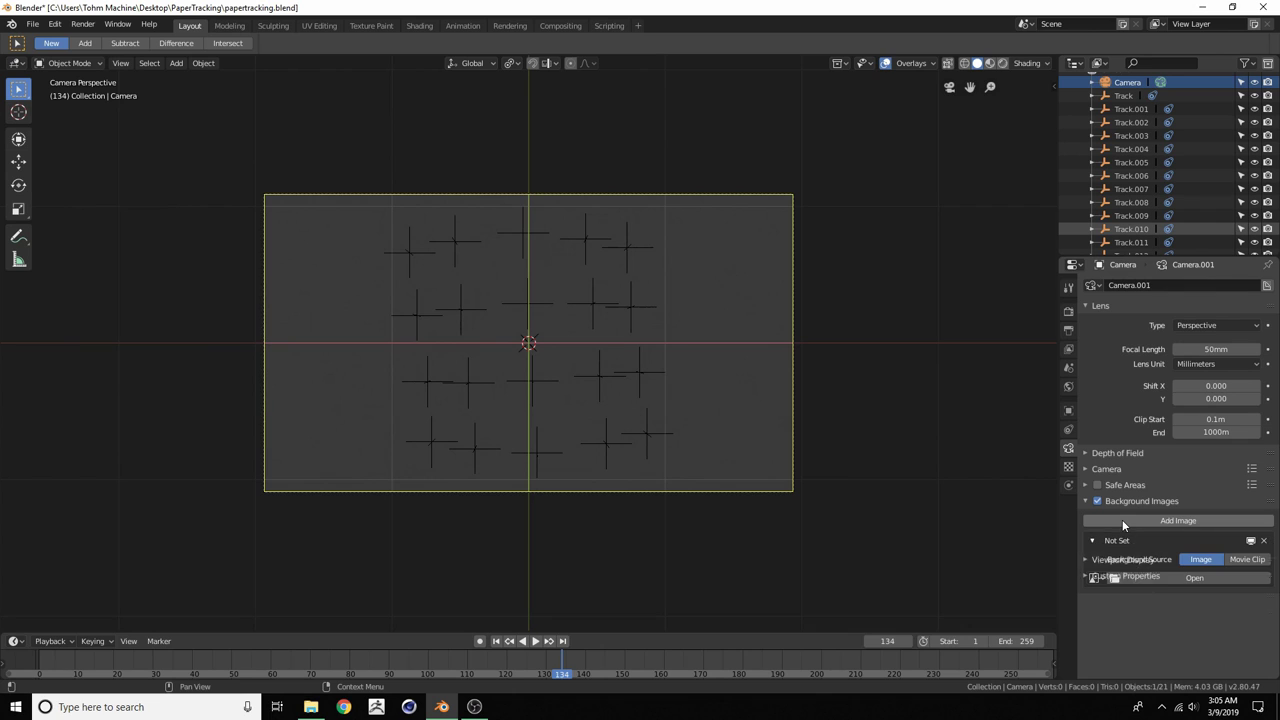
left_click(1238, 561)
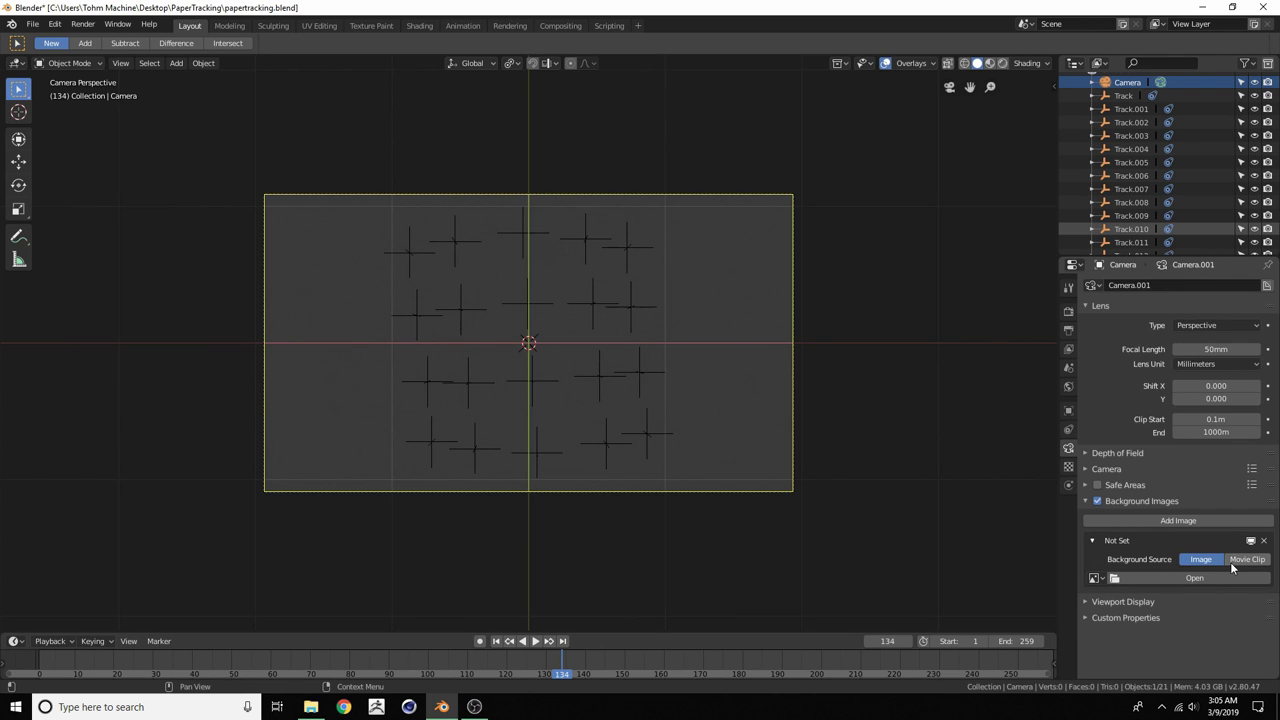
left_click(1093, 594)
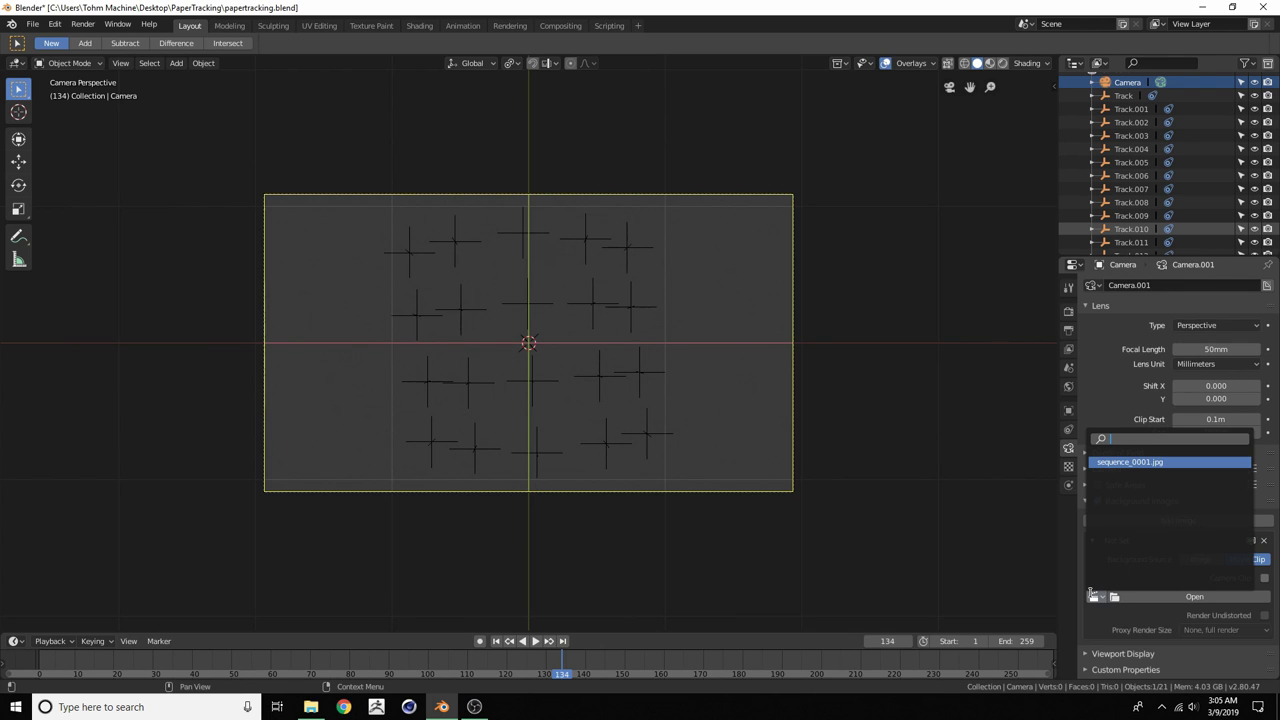
left_click(1117, 462)
scroll(415, 240, "up", 3)
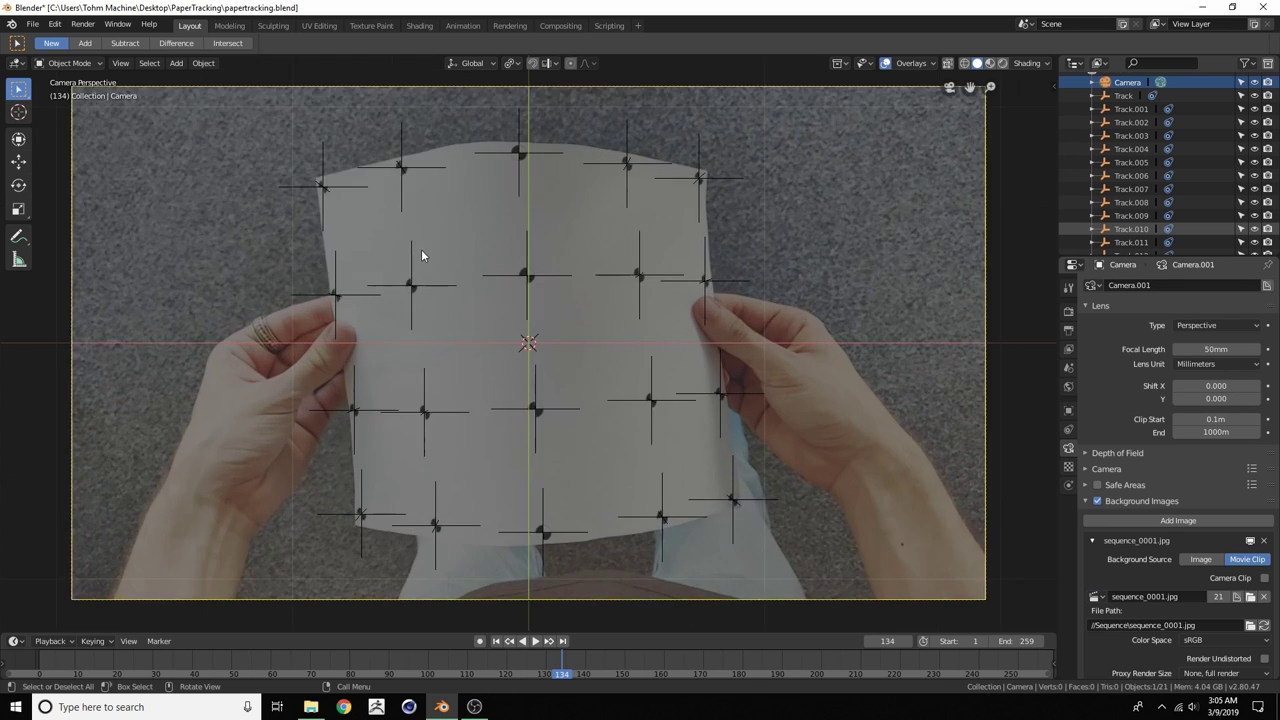
scroll(575, 217, "down", 2)
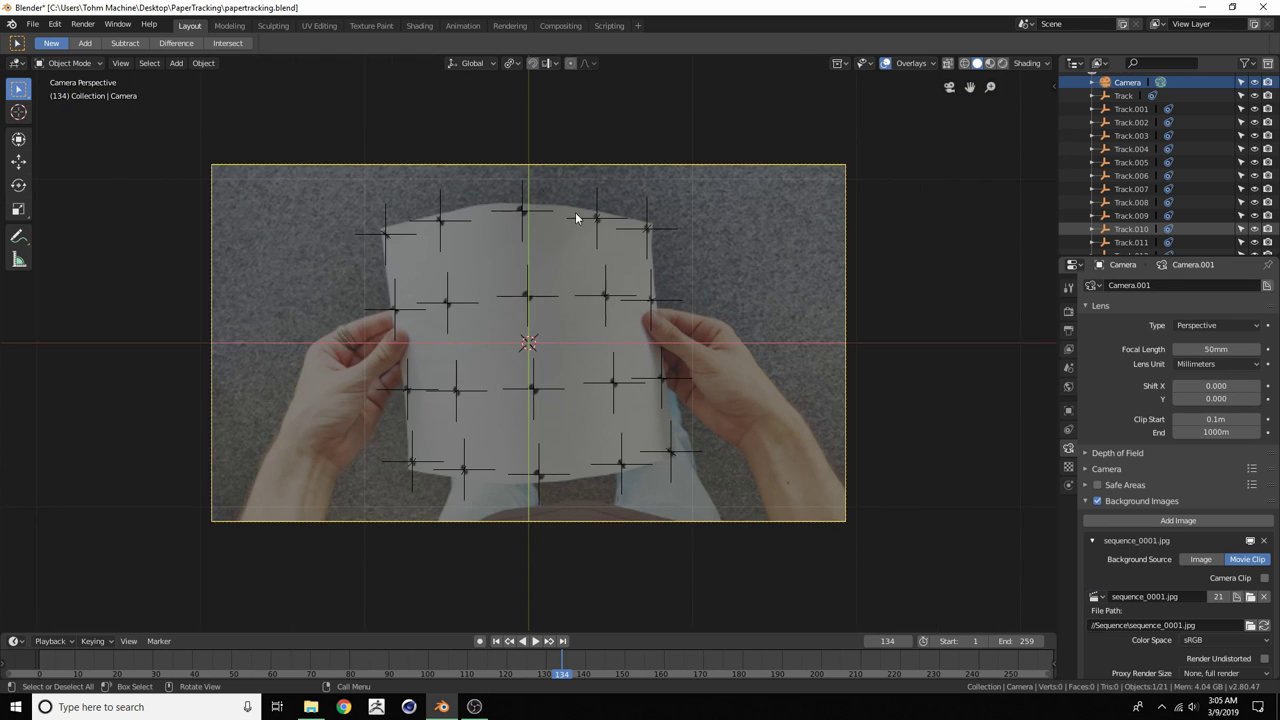
Hide the X and Y axis lines in the viewport overlays and deselect the camera
left_click(884, 64)
left_click(884, 64)
left_click(904, 63)
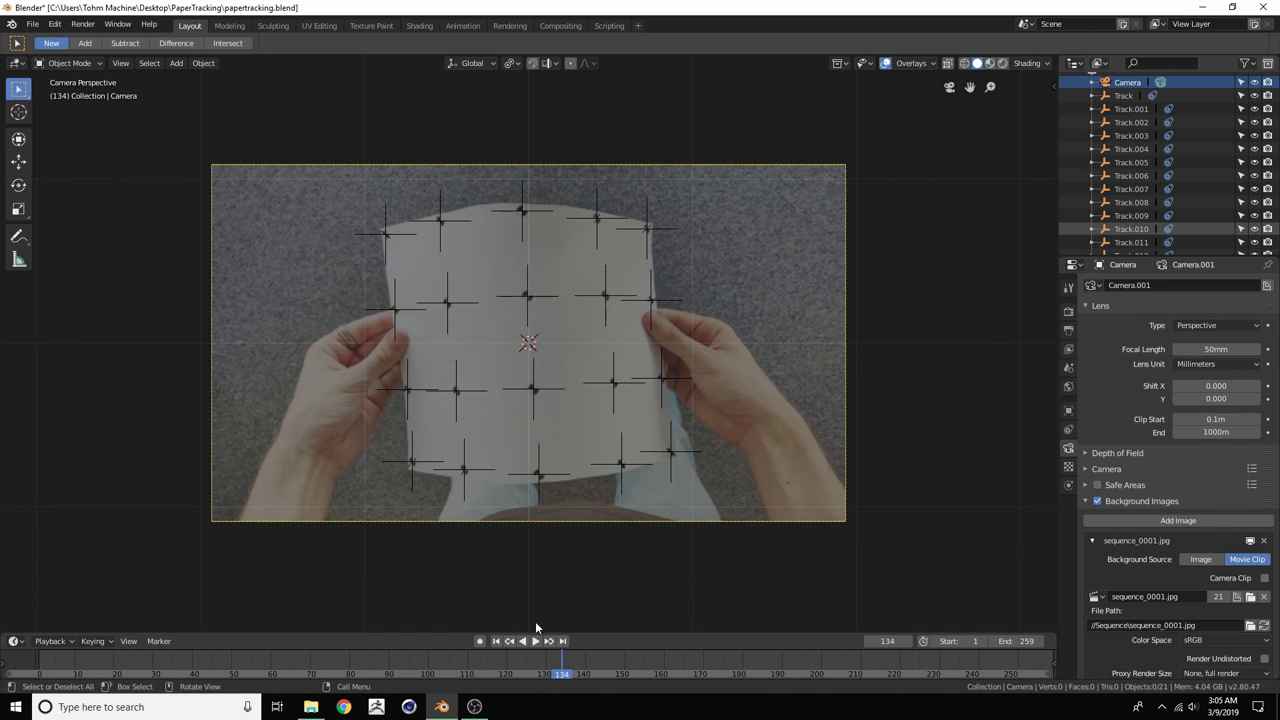
Scrub and play the animation in camera view to check the empties against the paper's printed targets, ending at frame 1
right_click_drag(560, 662, 455, 658)
mouse_move(280, 662)
left_mouse_down()
mouse_move(770, 660)
mouse_move(598, 673)
mouse_move(269, 652)
left_mouse_up()
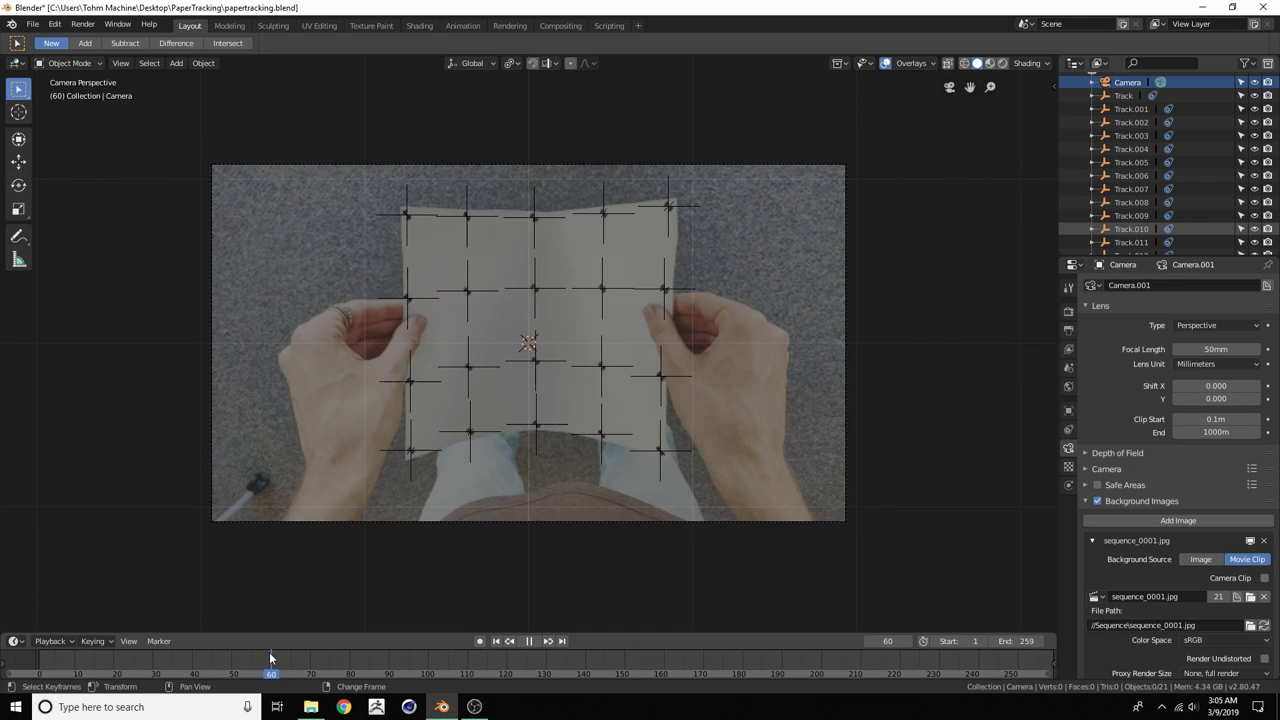
key("shift+Left")
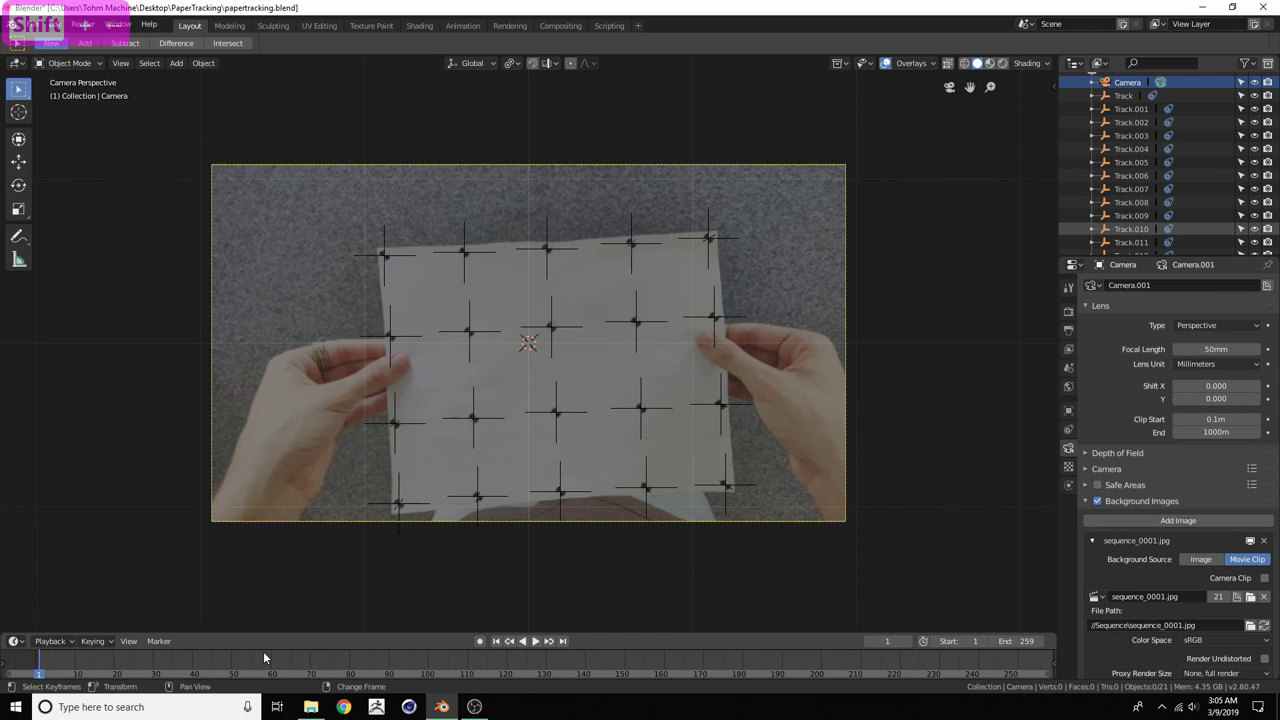
scroll(363, 535, "up", 2)
key("shift+space")
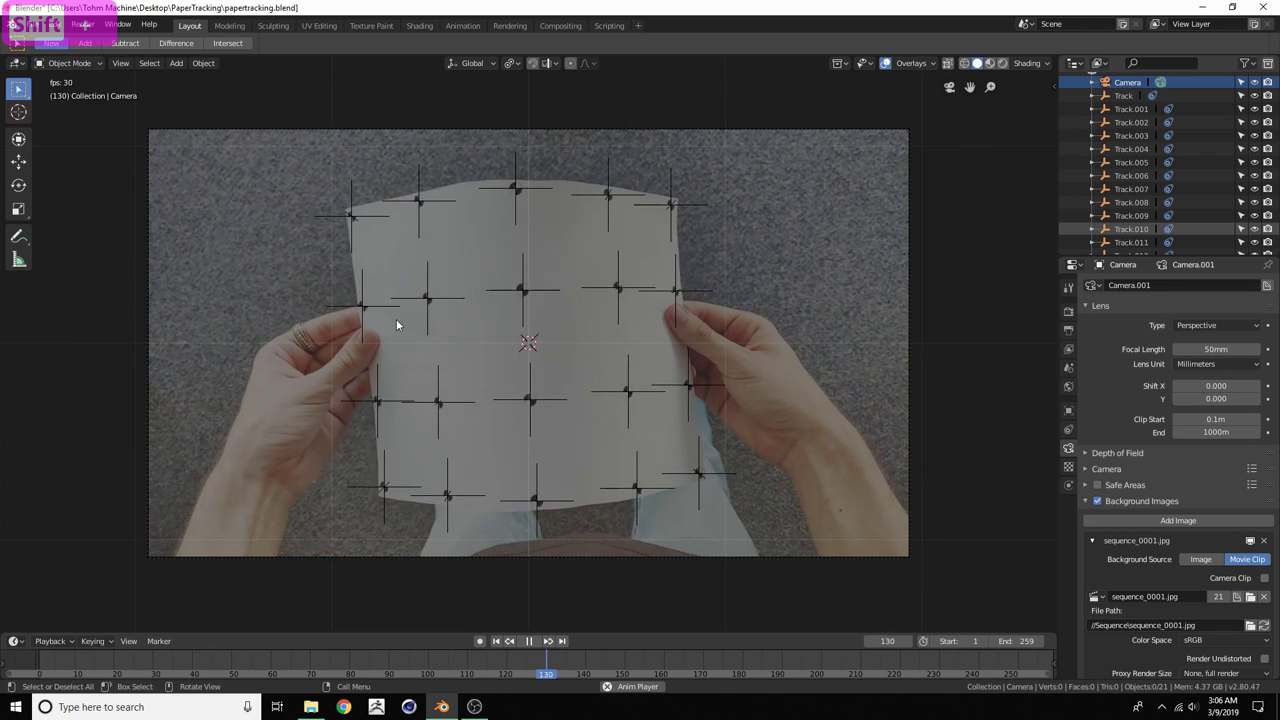
key("shift+space")
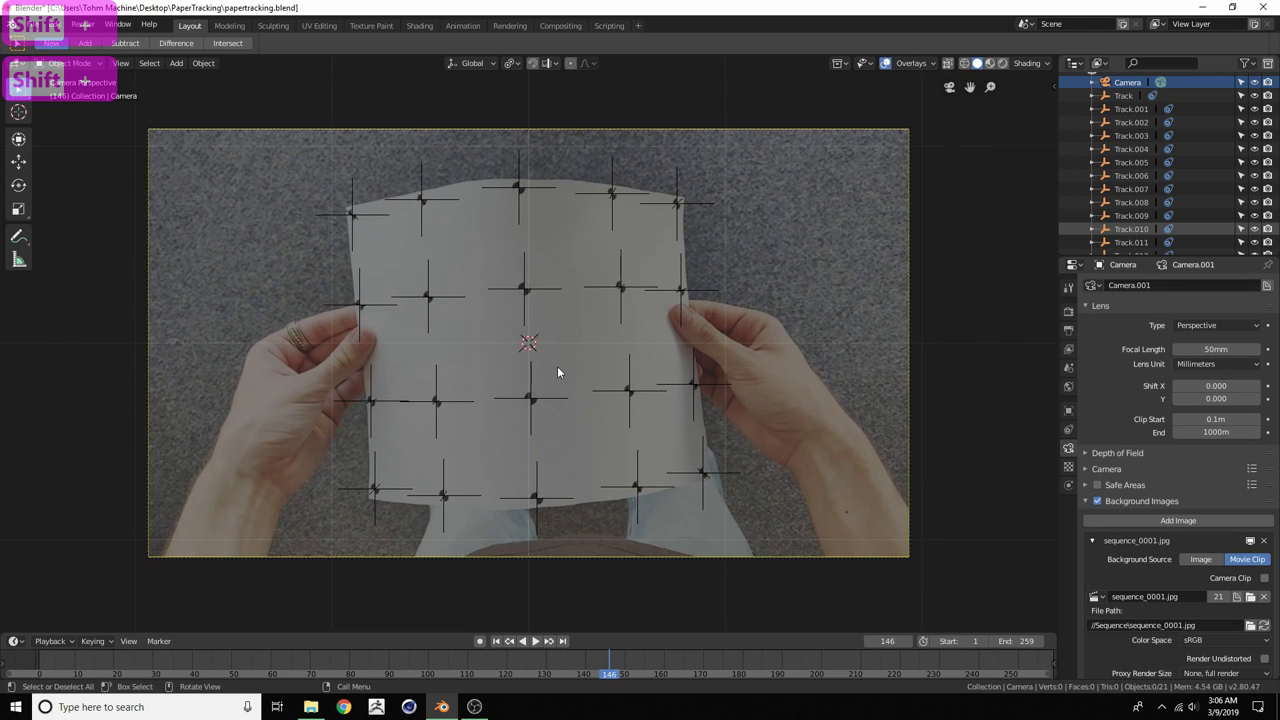
key("shift+space")
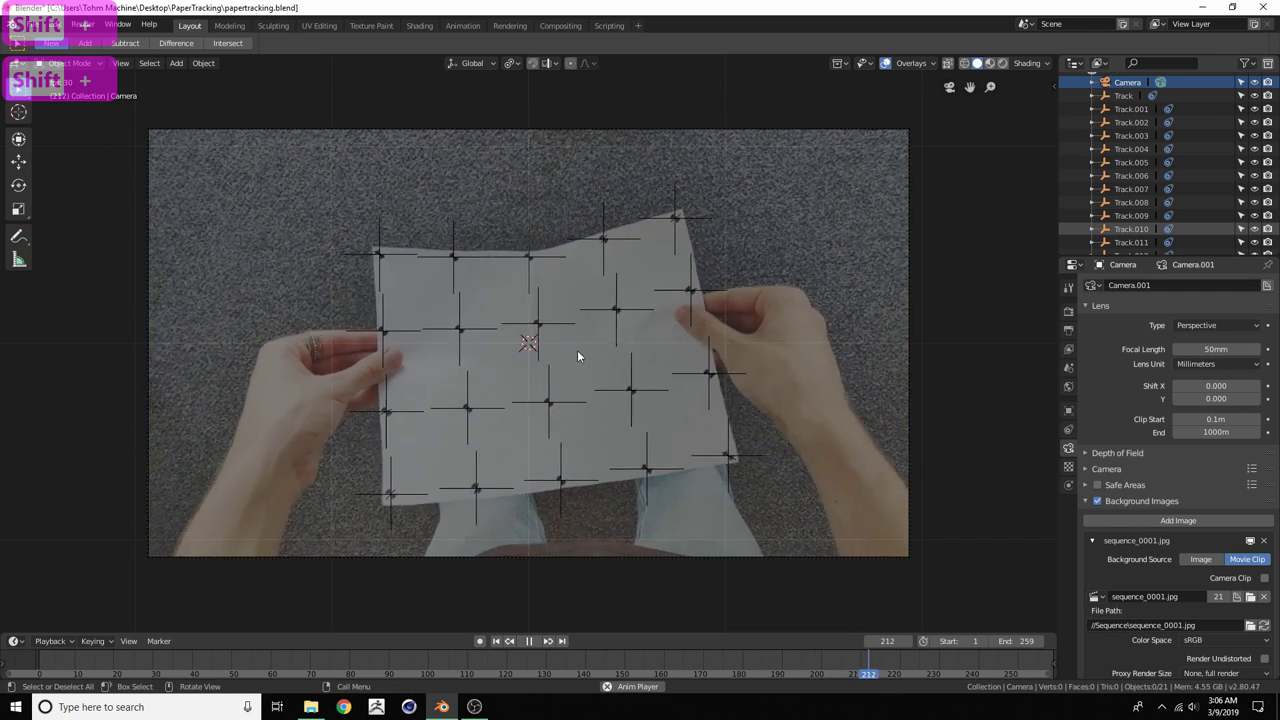
key("shift+Left")
key("shift+space")
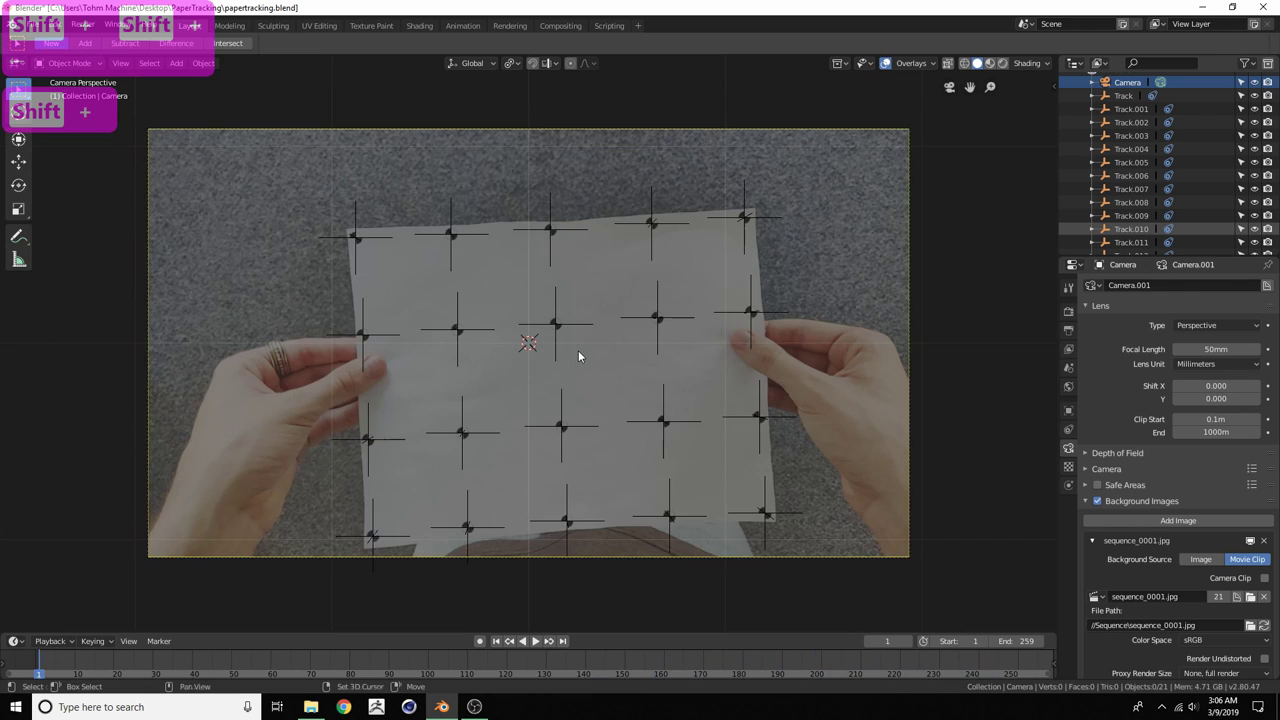
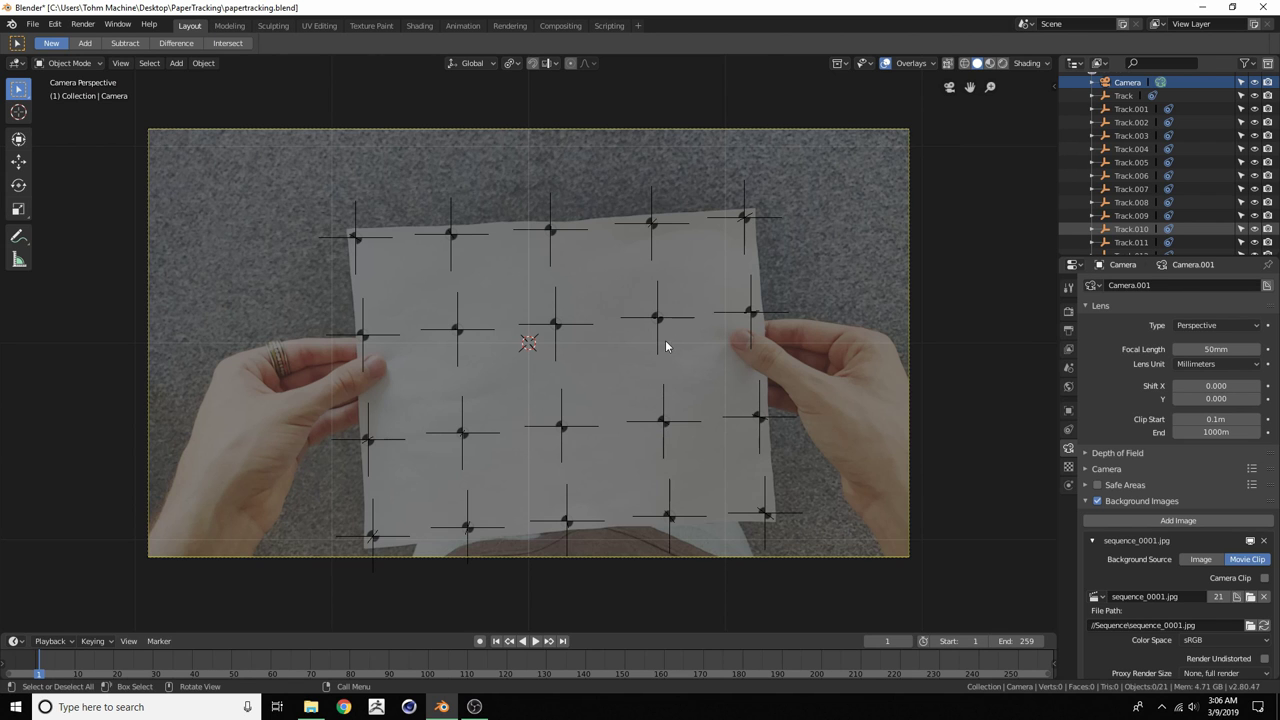
Move all the track empties into a new collection named "empties", collapse that collection and clear the selection
middle_click_drag(666, 346, 671, 470)
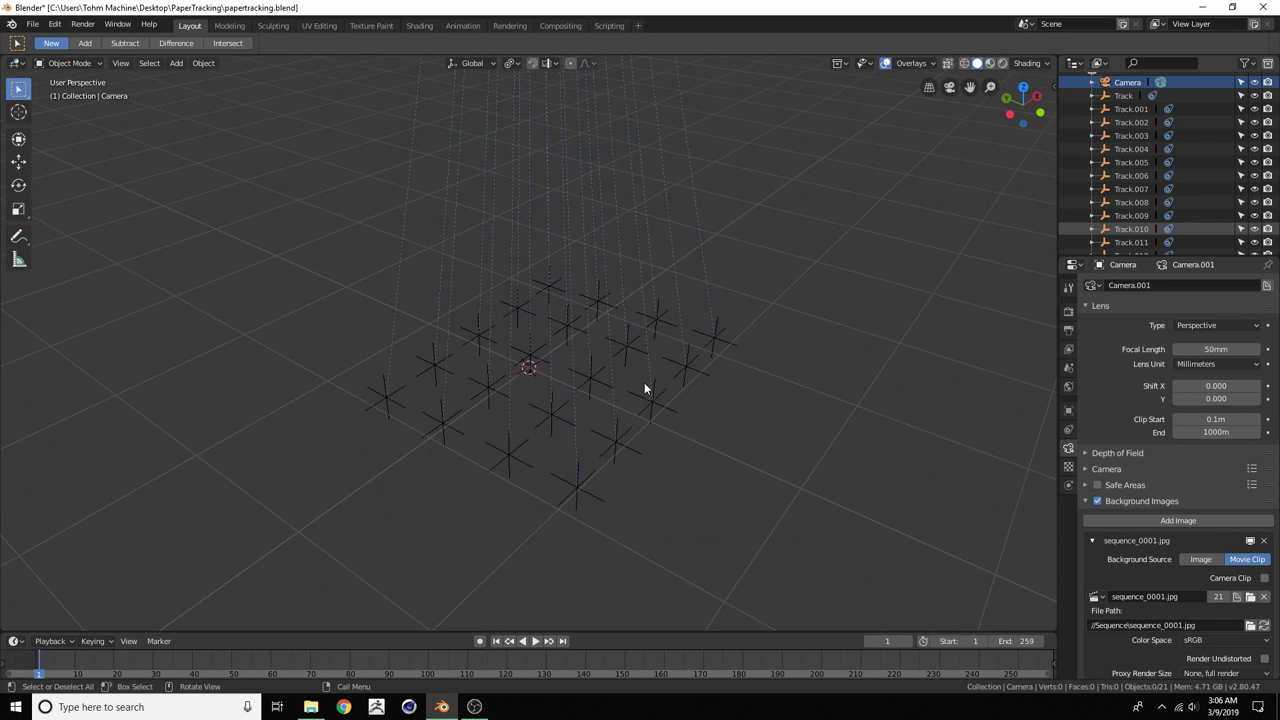
scroll(652, 405, "down", 2)
left_click_drag(732, 492, 373, 256)
scroll(528, 404, "up", 2)
key("m")
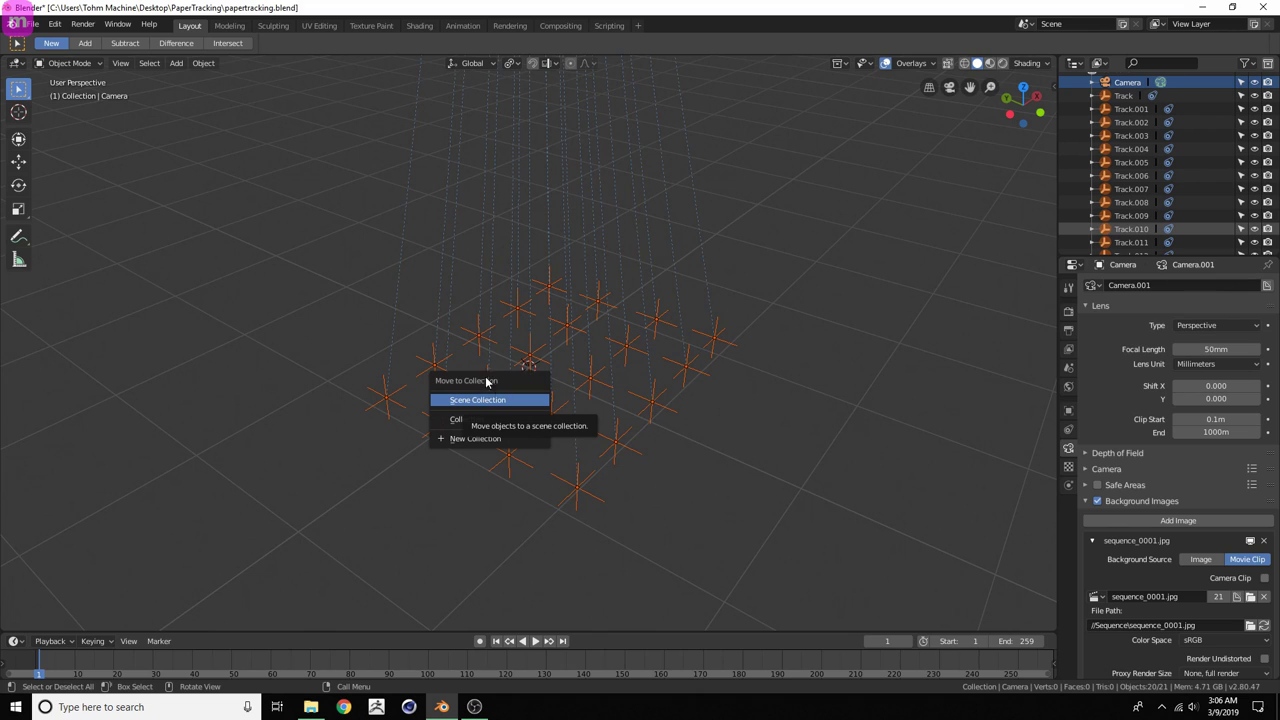
left_click(460, 438)
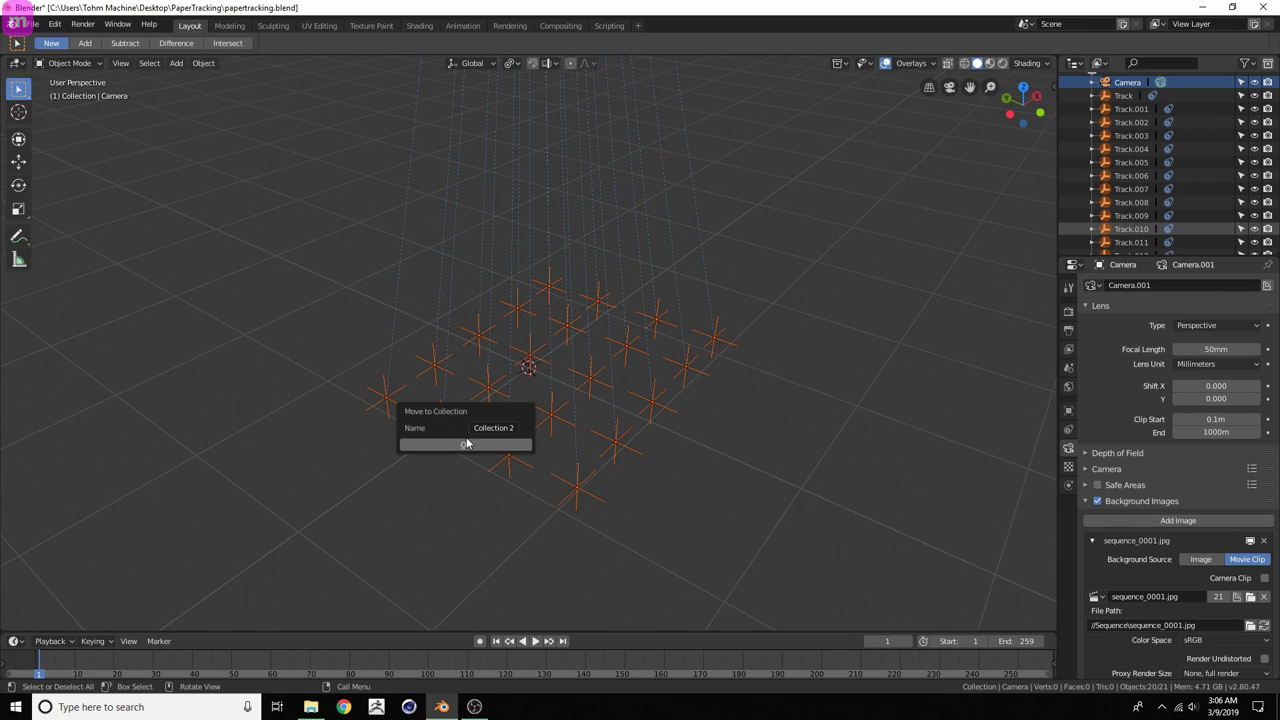
left_click(483, 429)
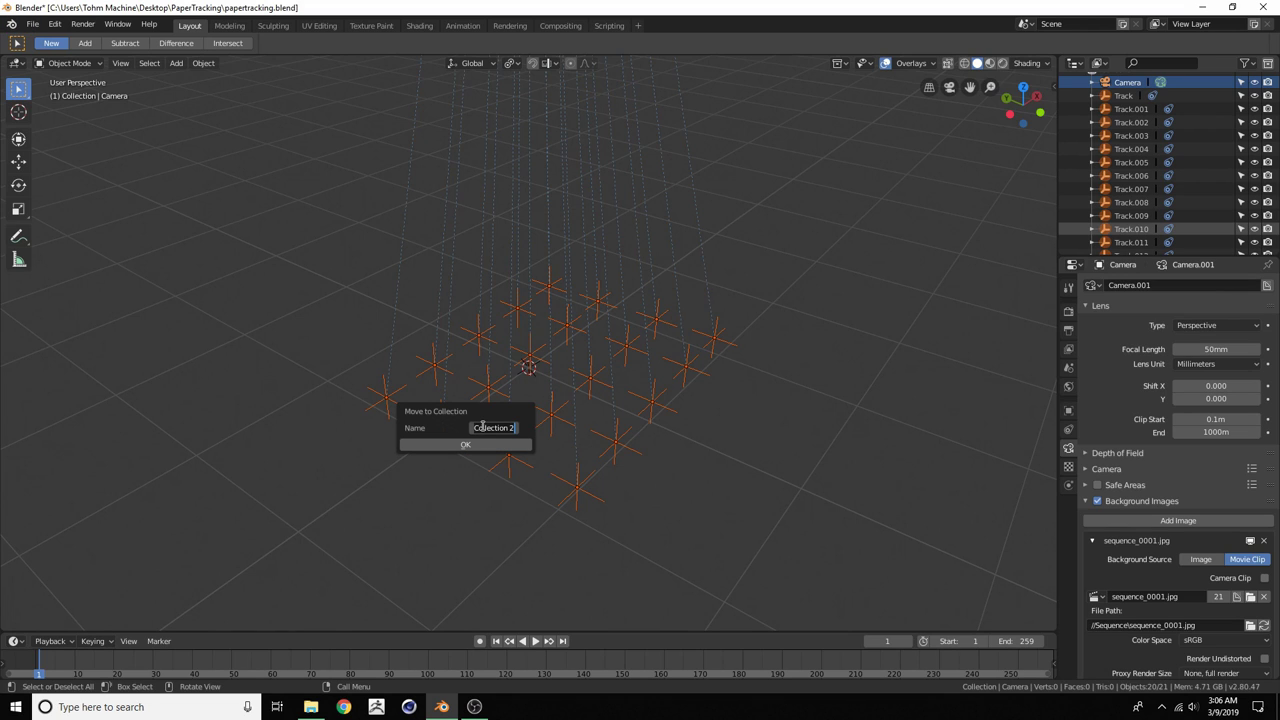
type("emp")
key("BackSpace")
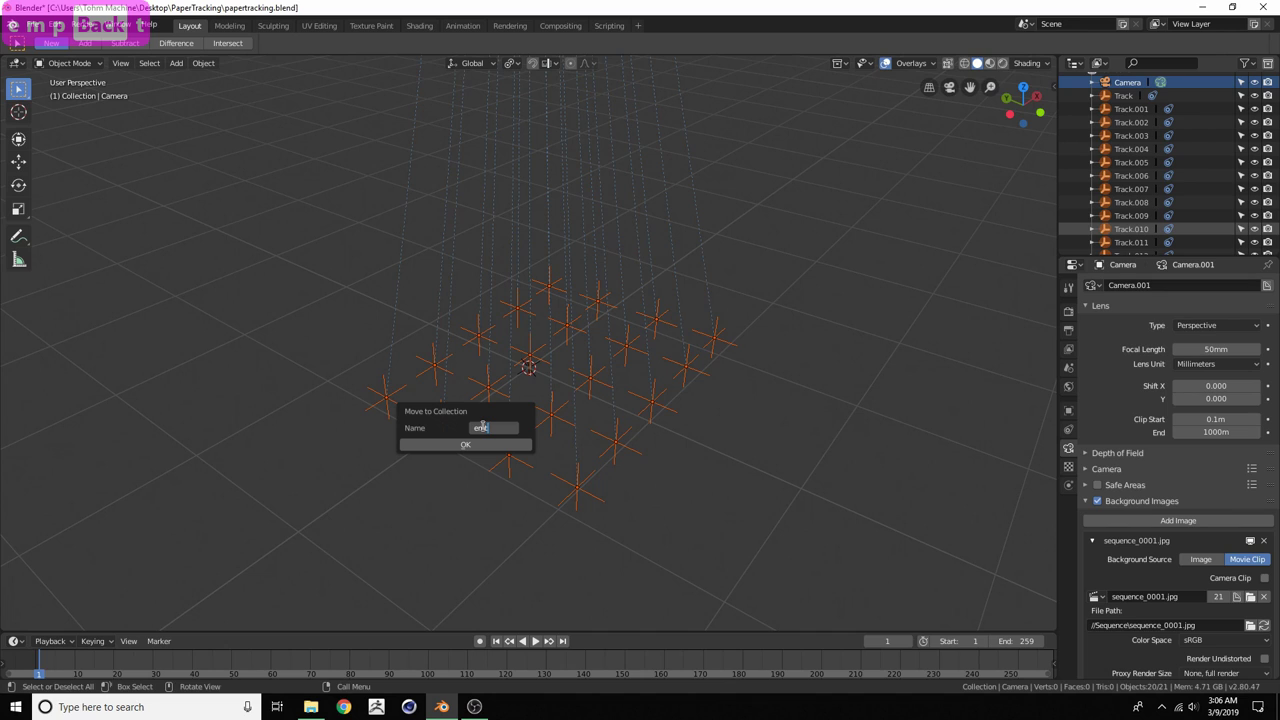
type("t")
key("BackSpace")
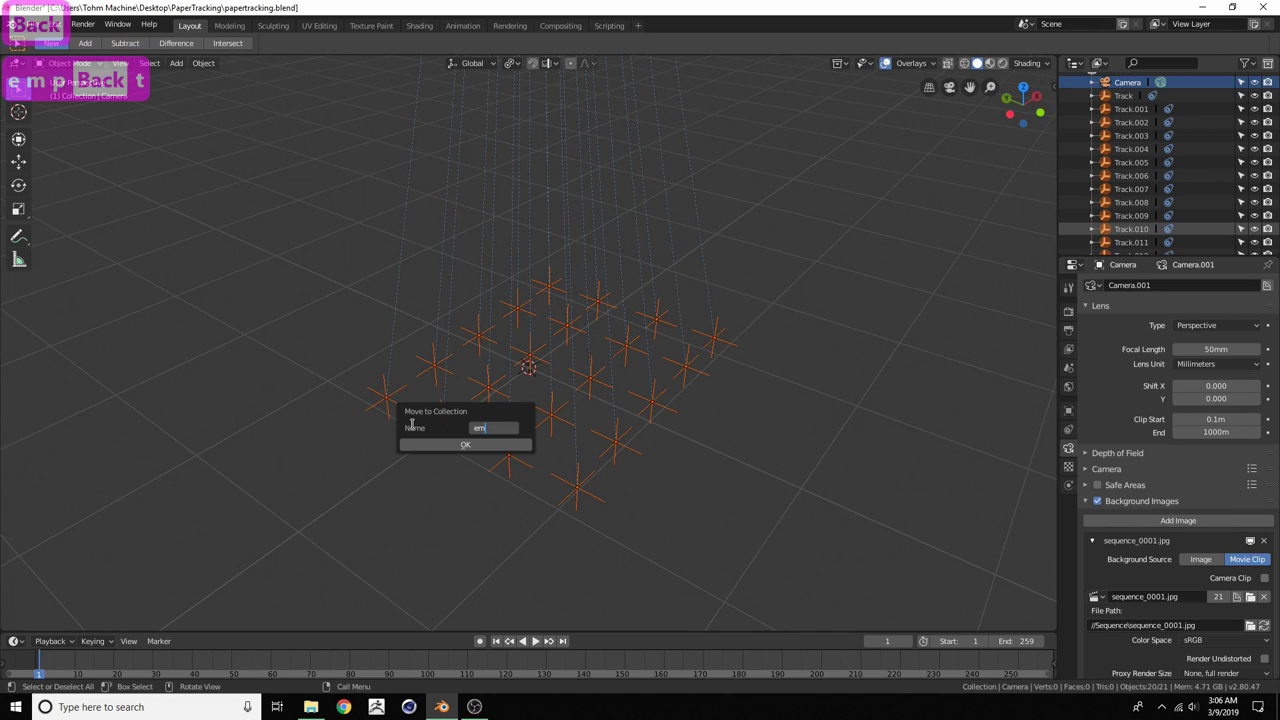
type("pties")
key("Return")
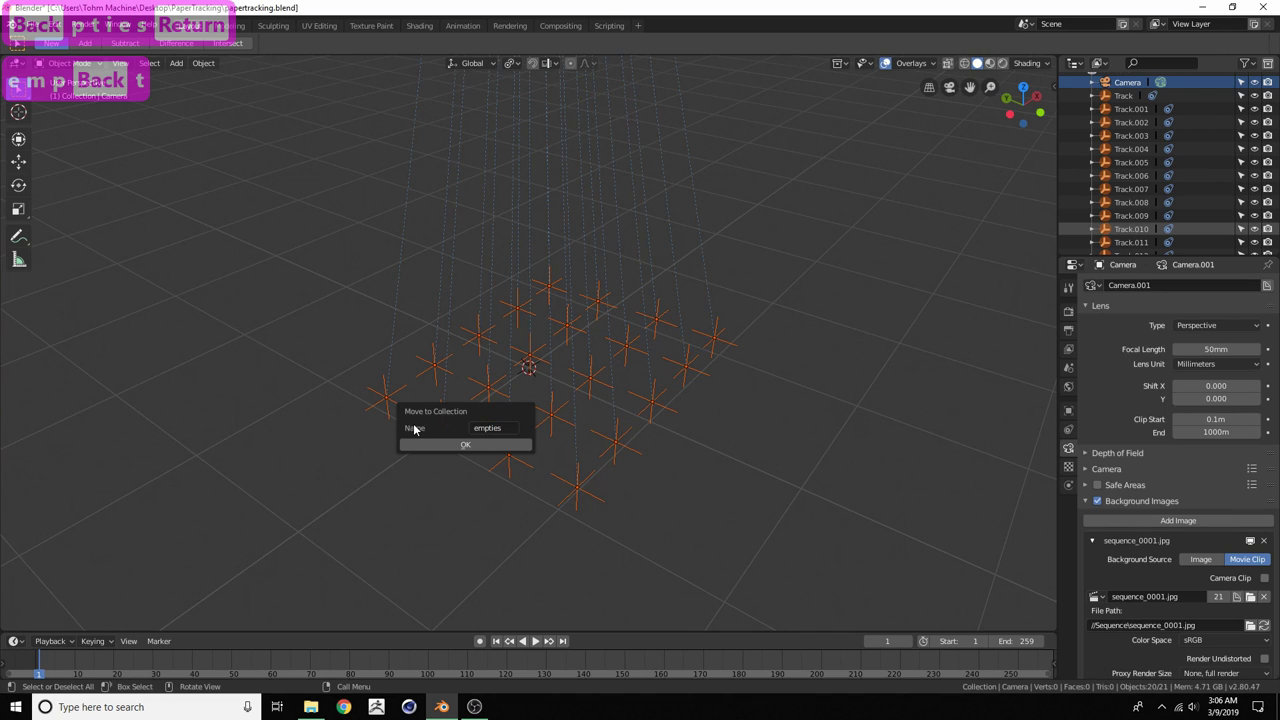
left_click(445, 441)
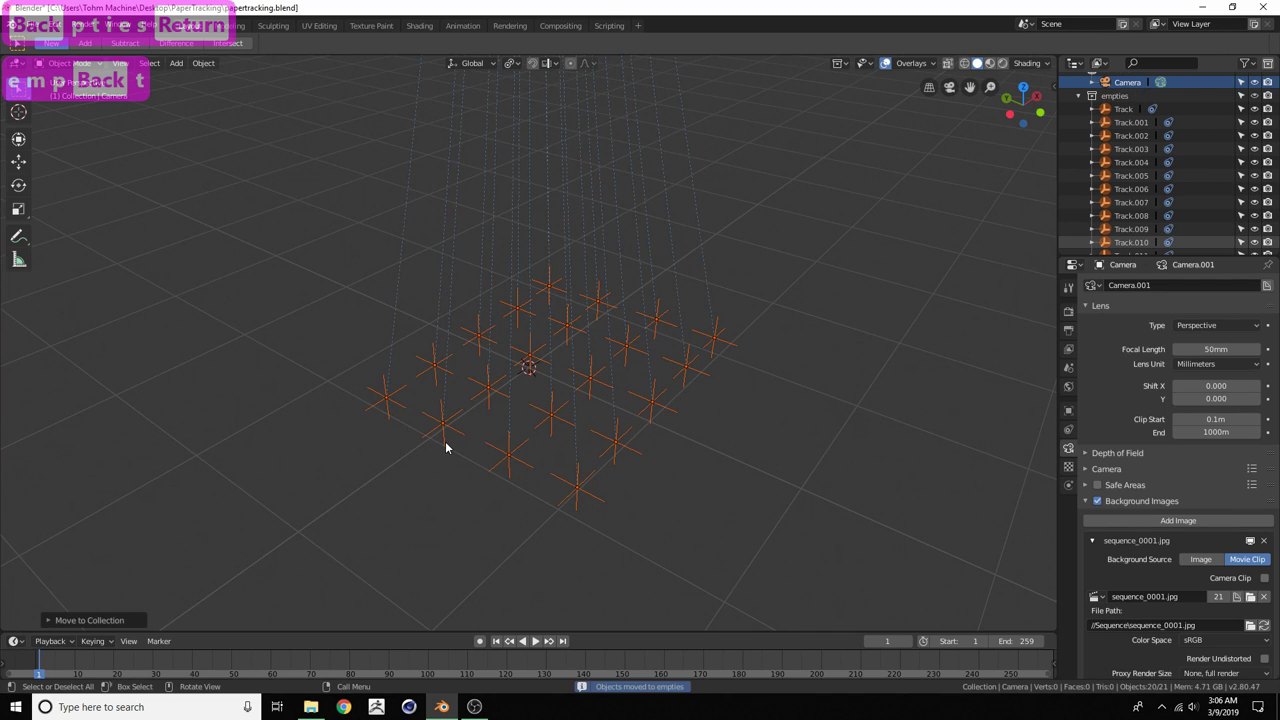
left_click(1080, 96)
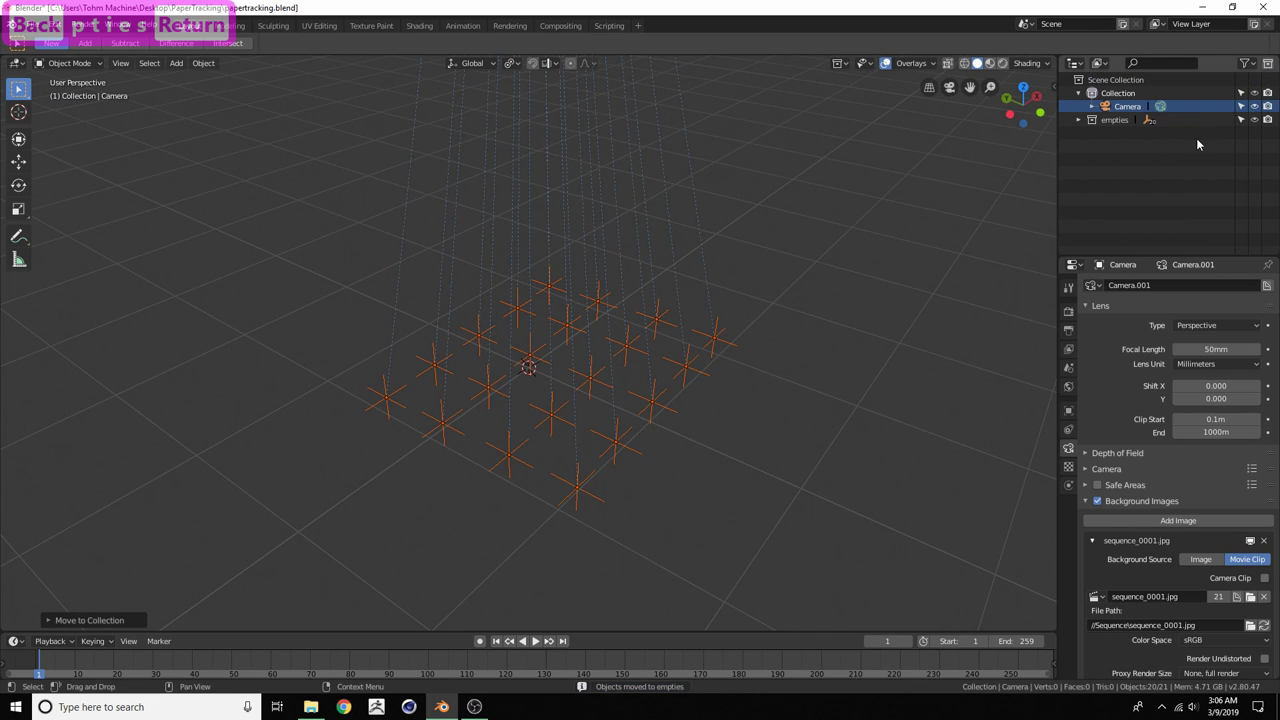
left_click(762, 407)
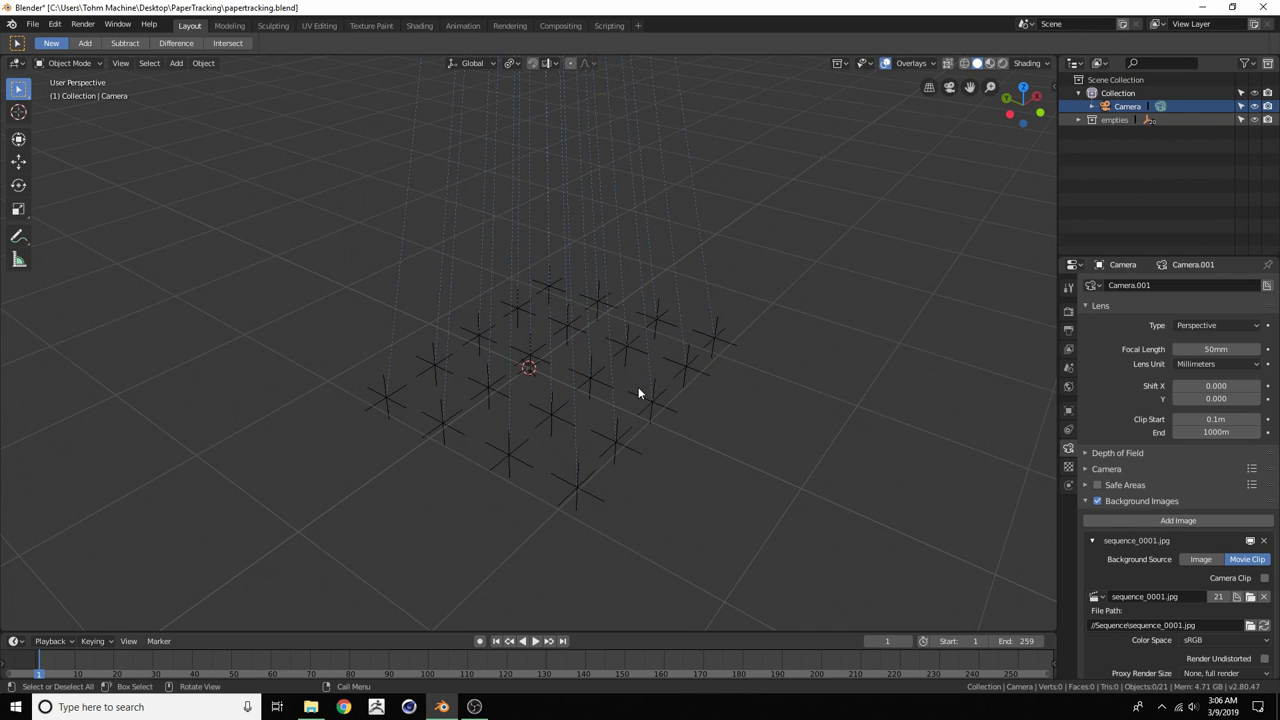
Return to the camera view and add a mesh plane at the 3D cursor
middle_click_drag(638, 389, 621, 411)
left_click(949, 87)
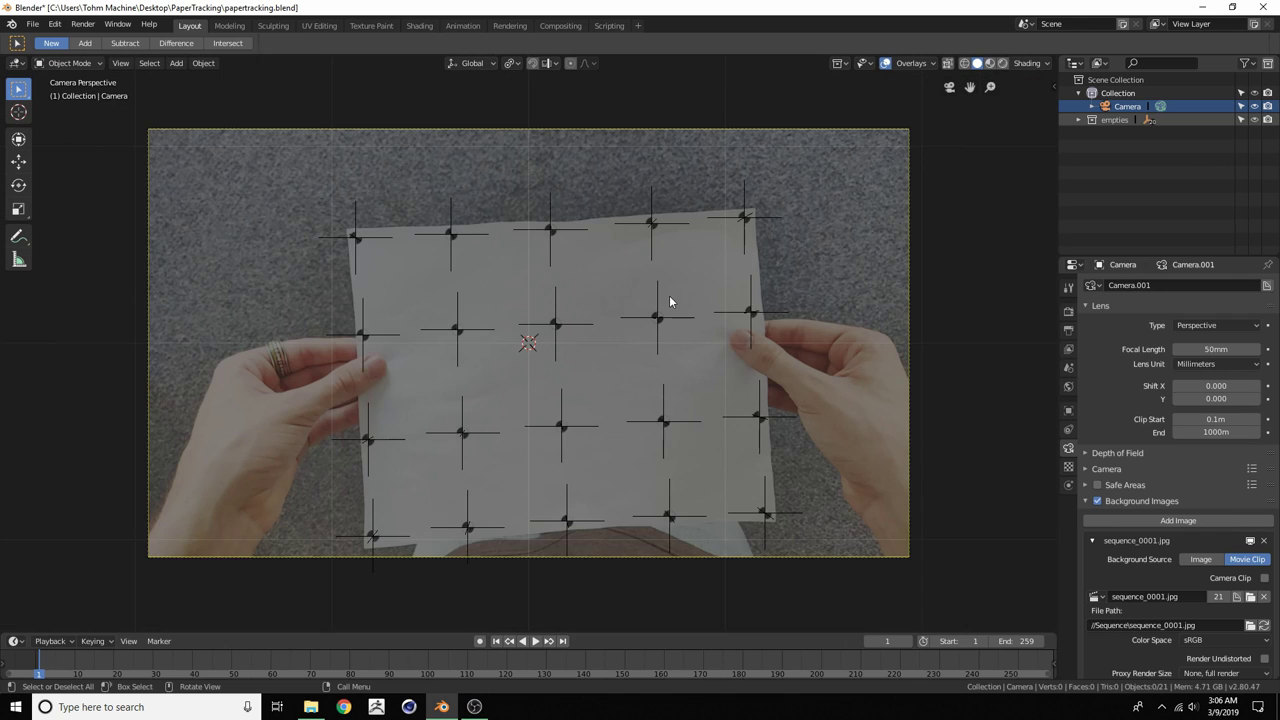
key("shift+a")
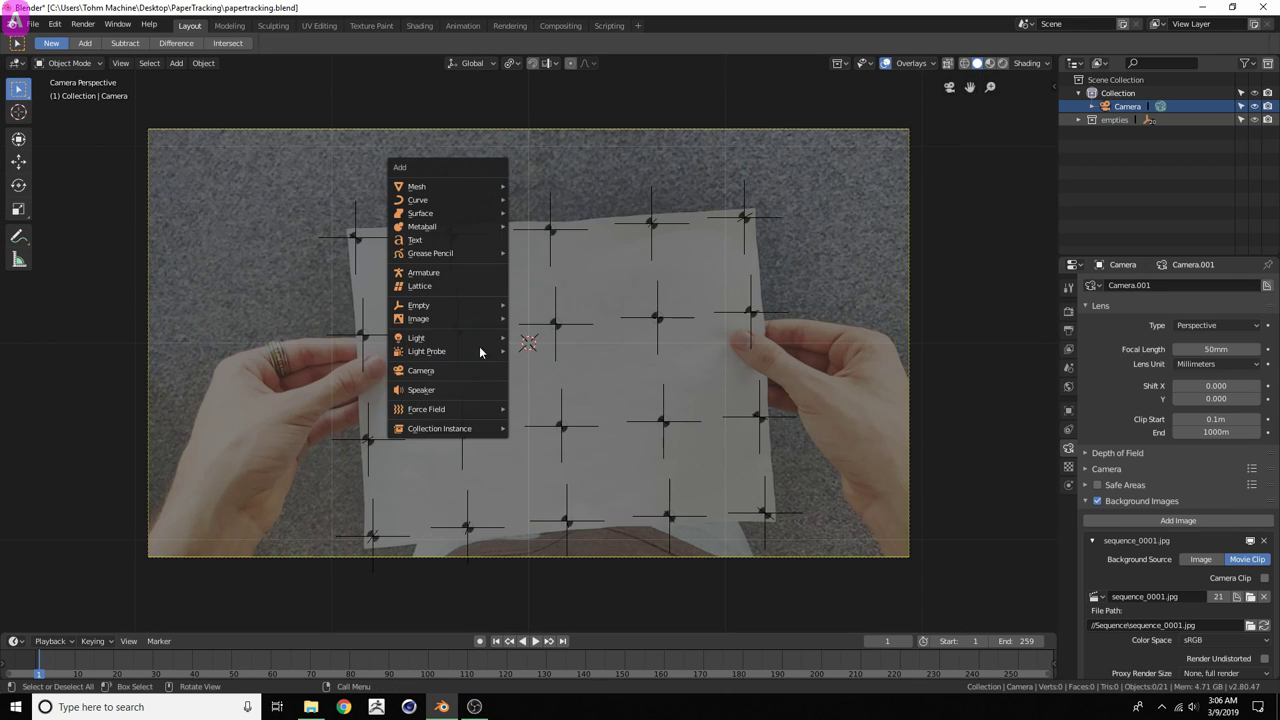
mouse_move(464, 188)
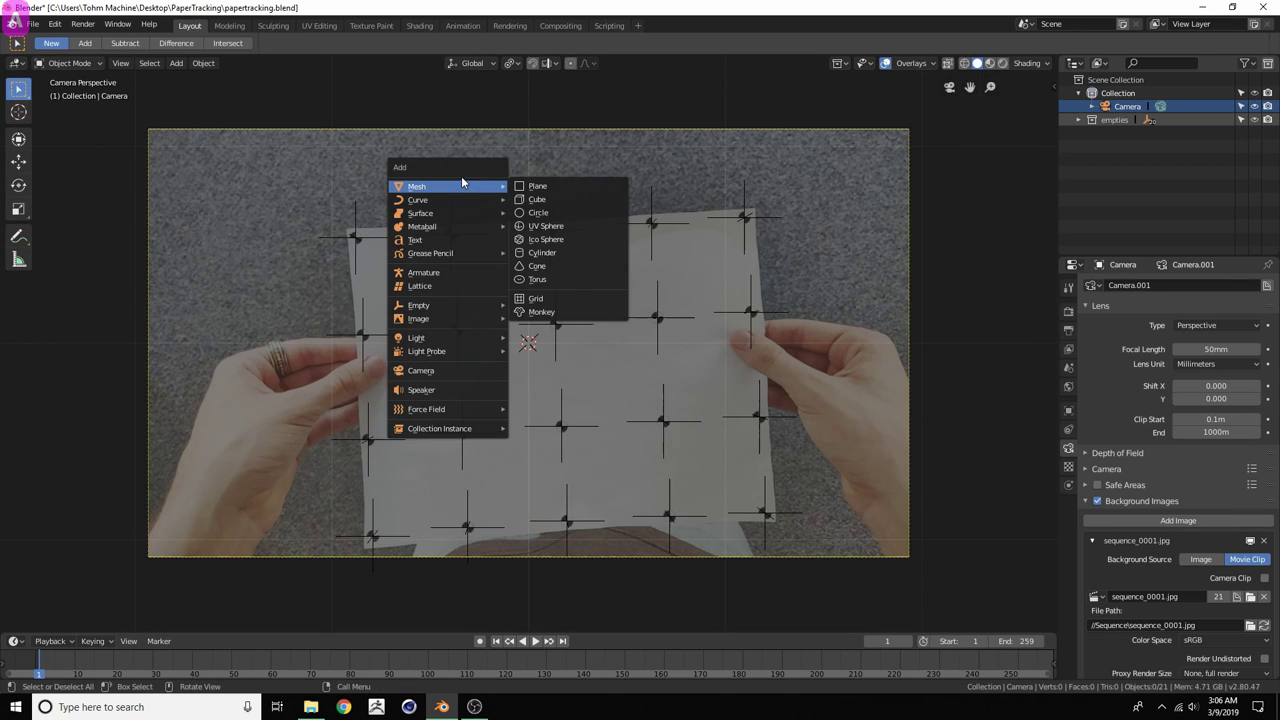
left_click(554, 185)
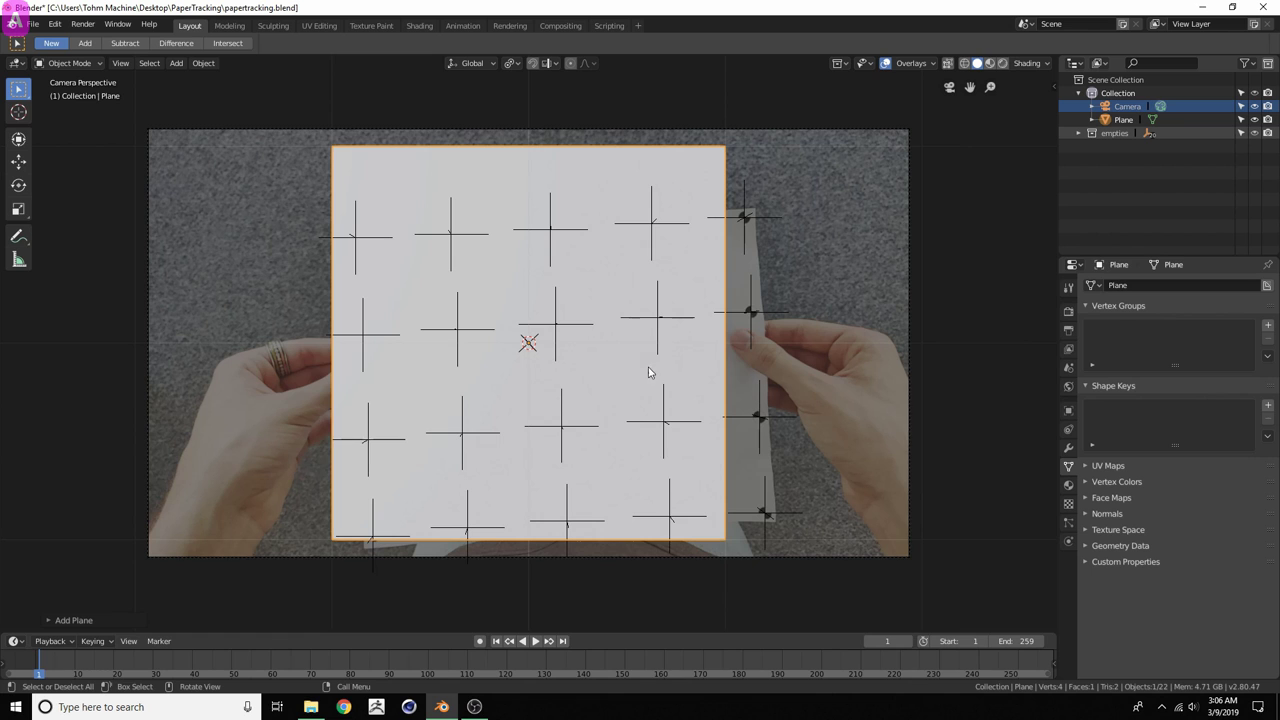
Scale the plane down, move it to the paper's centre and rotate it slightly to match the paper's tilt
key("s")
left_click(755, 300)
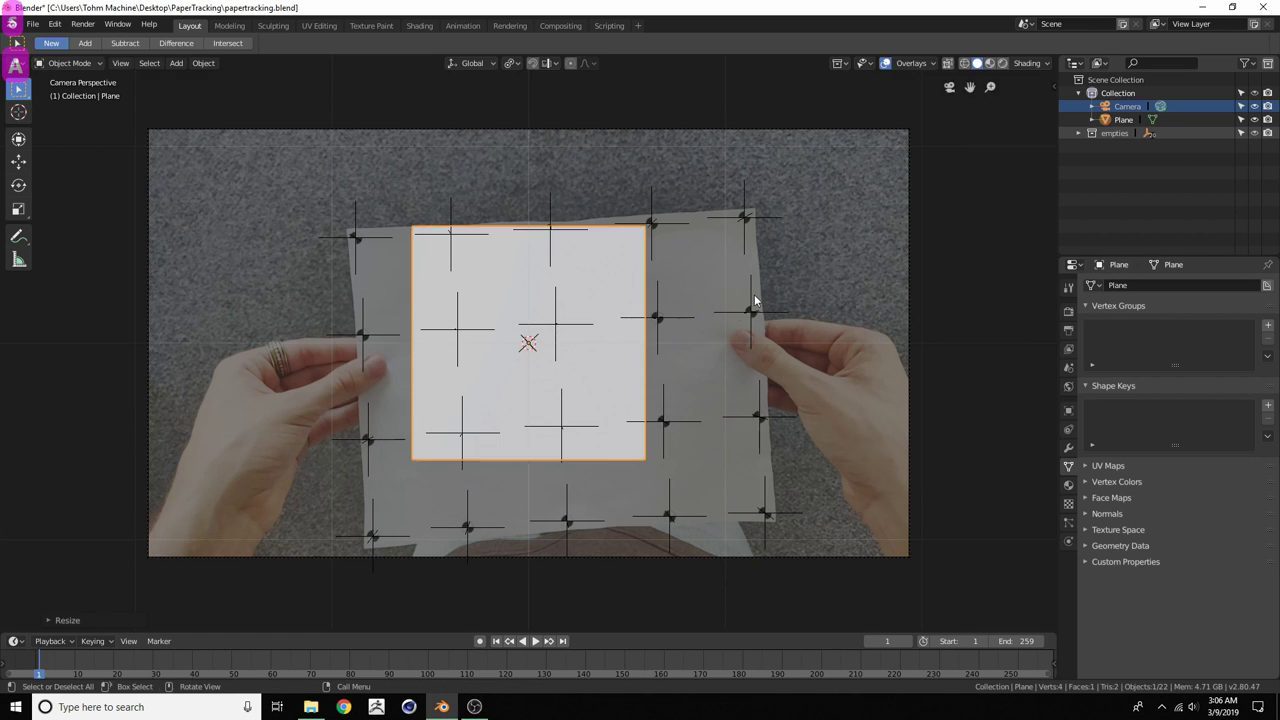
key("g")
left_click(733, 362)
key("r")
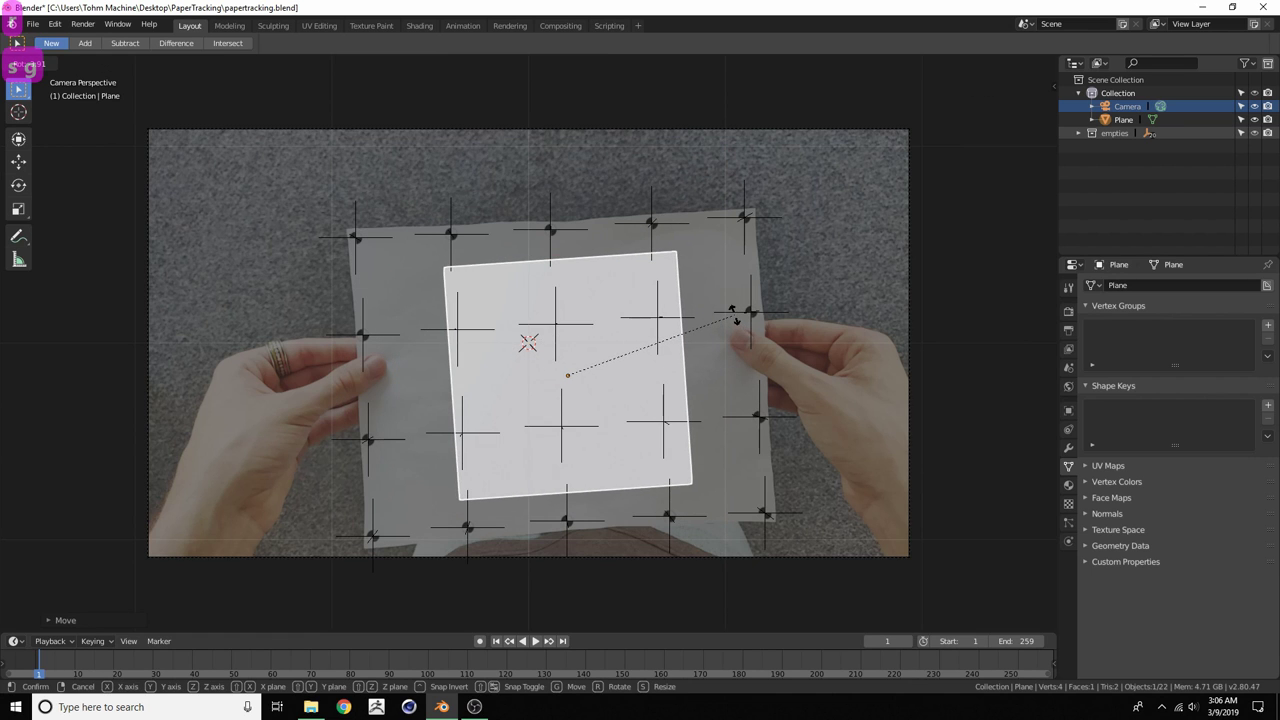
left_click(738, 316)
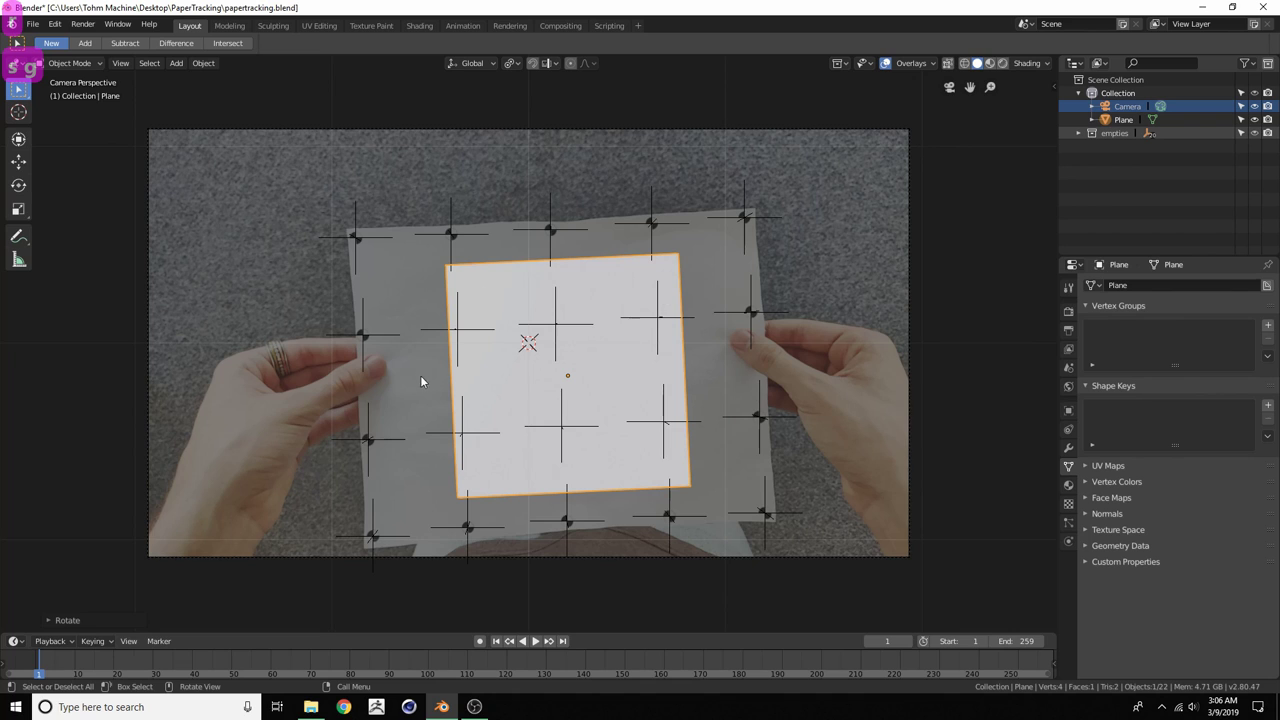
Display the X and Y axis guides in the viewport overlays
left_click(907, 65)
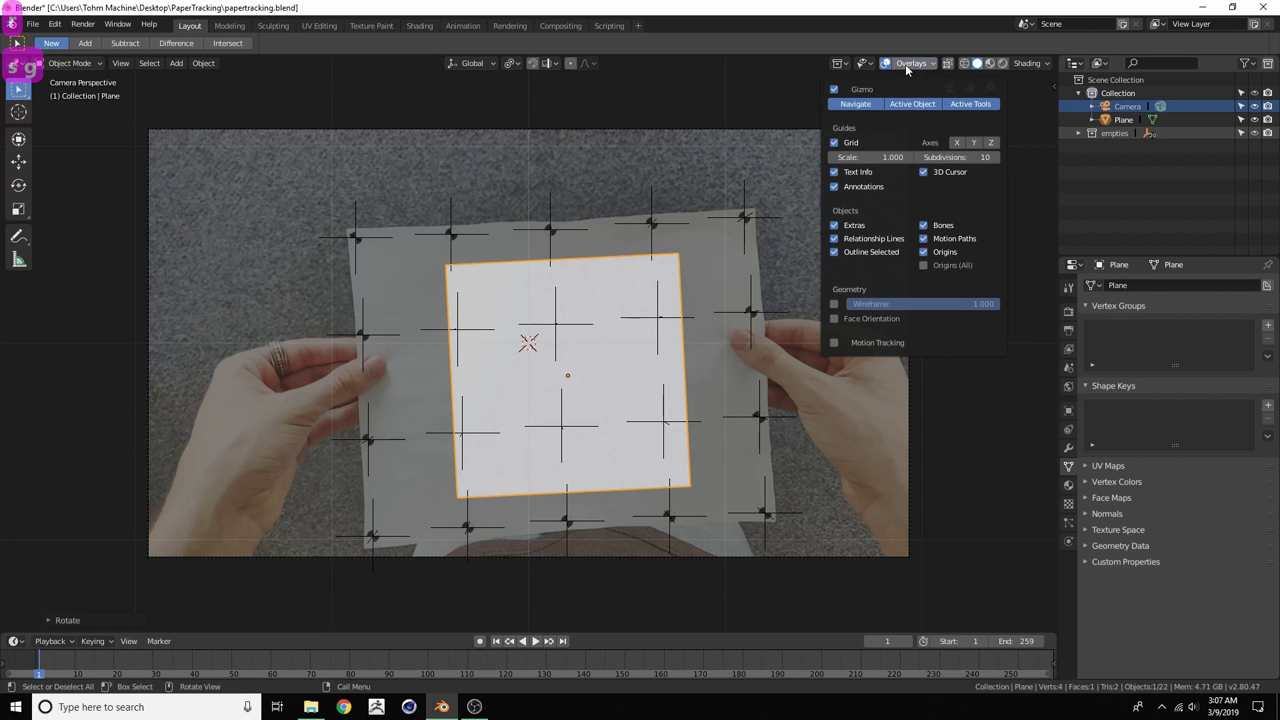
left_click(956, 142)
left_click(973, 142)
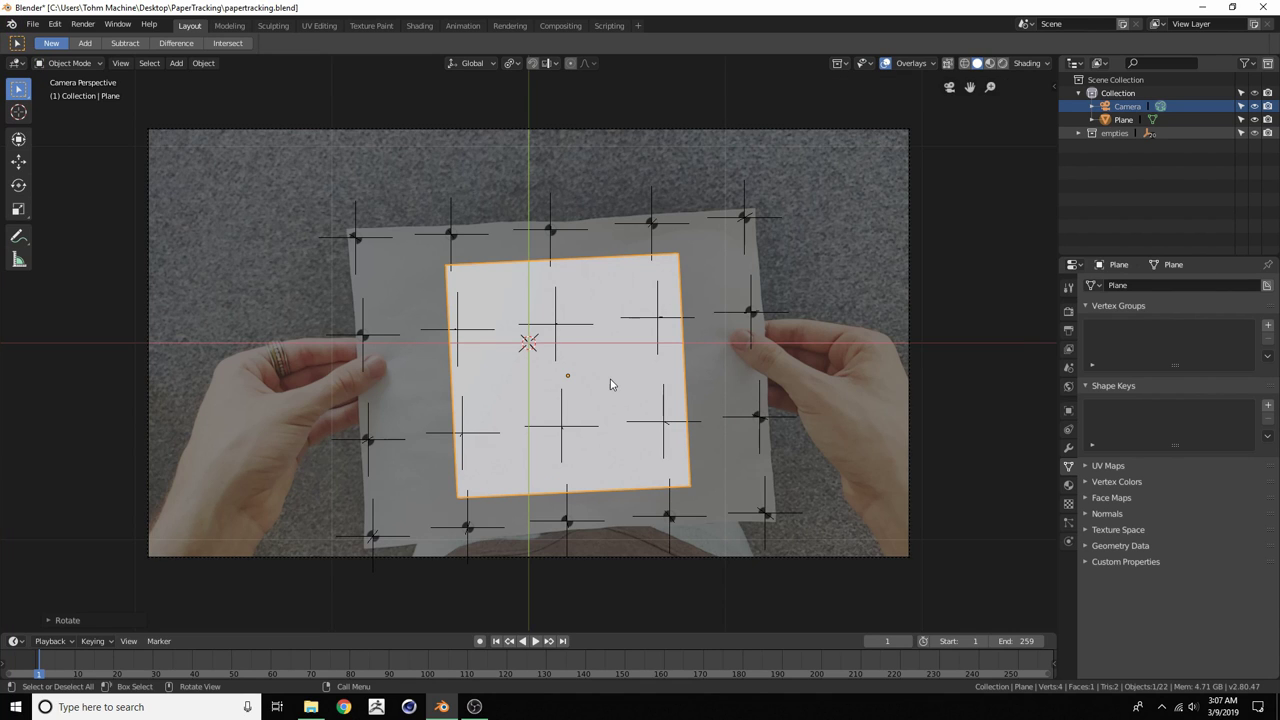
Stretch the plane along global X to the paper's width and shift it slightly into line with the outer targets
key("s")
key("x")
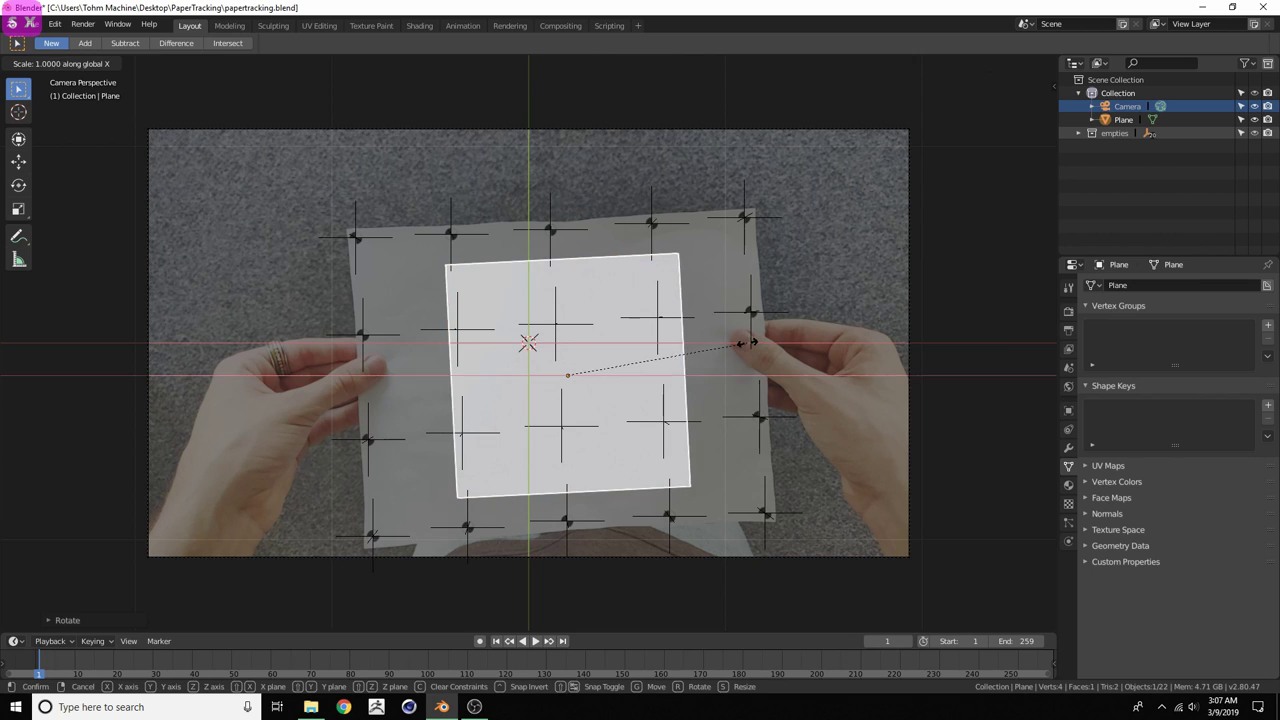
left_click(883, 335)
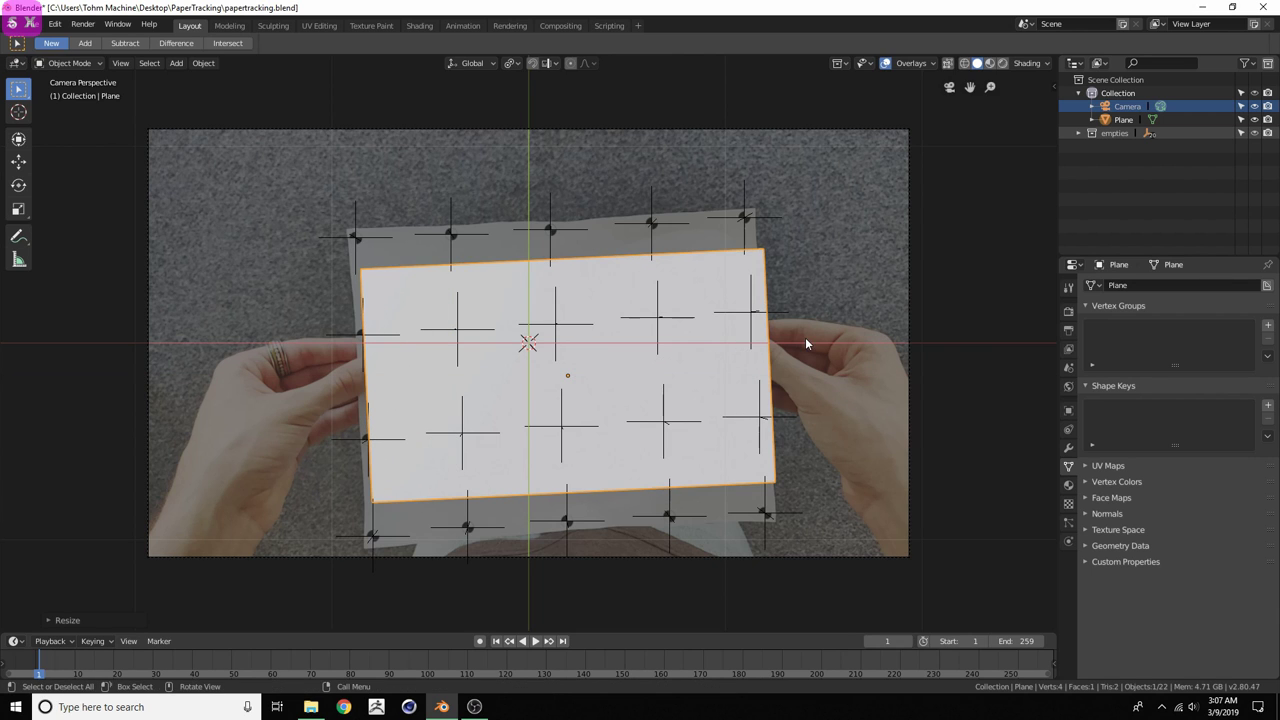
key("g")
left_click(801, 341)
Stretch the plane along global Y to nearly the paper's height and reposition it over the target grid
key("s")
key("y")
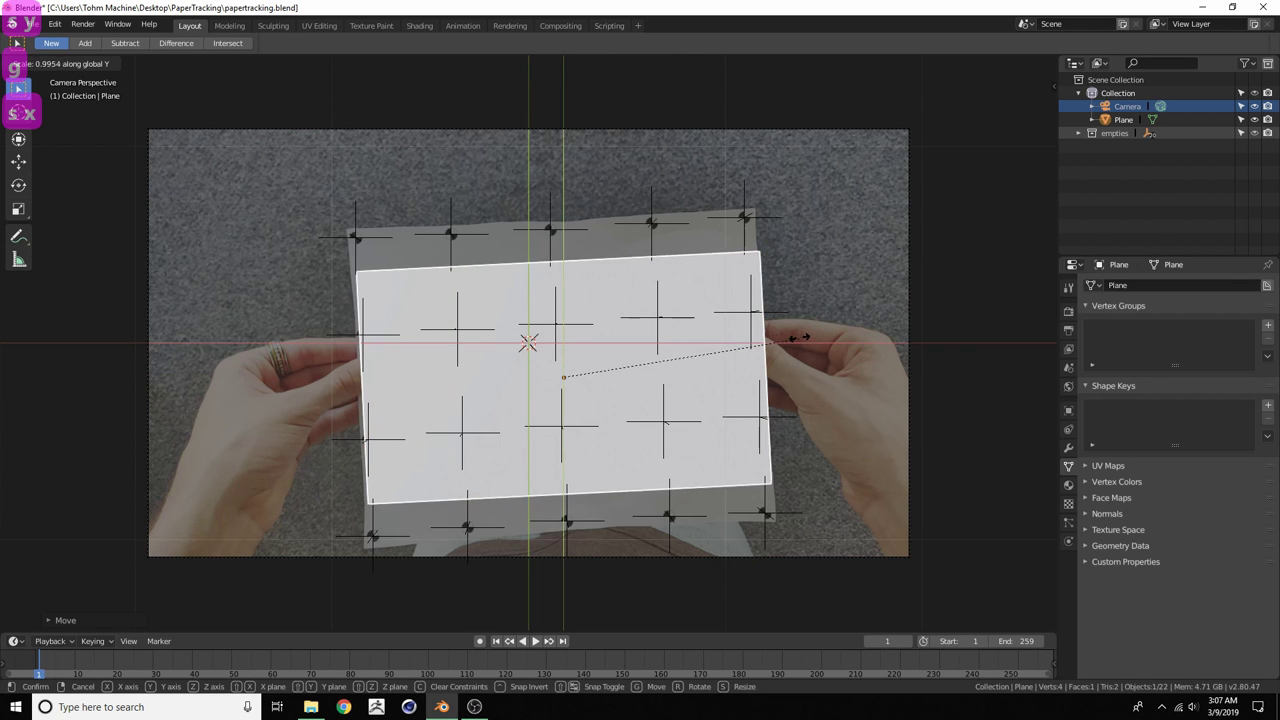
left_click(709, 114)
key("g")
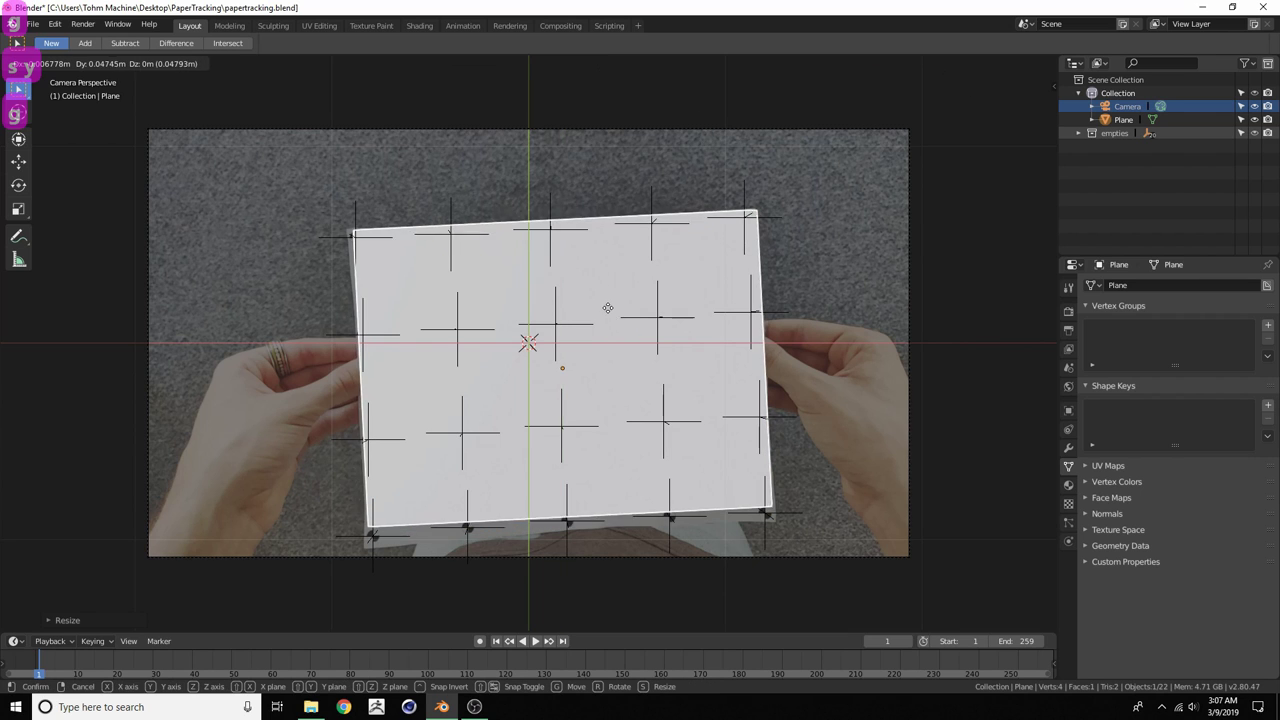
left_click(607, 320)
Rotate the plane slightly to match the paper's tilt and stretch it along Y to reach the top and bottom targets
key("s")
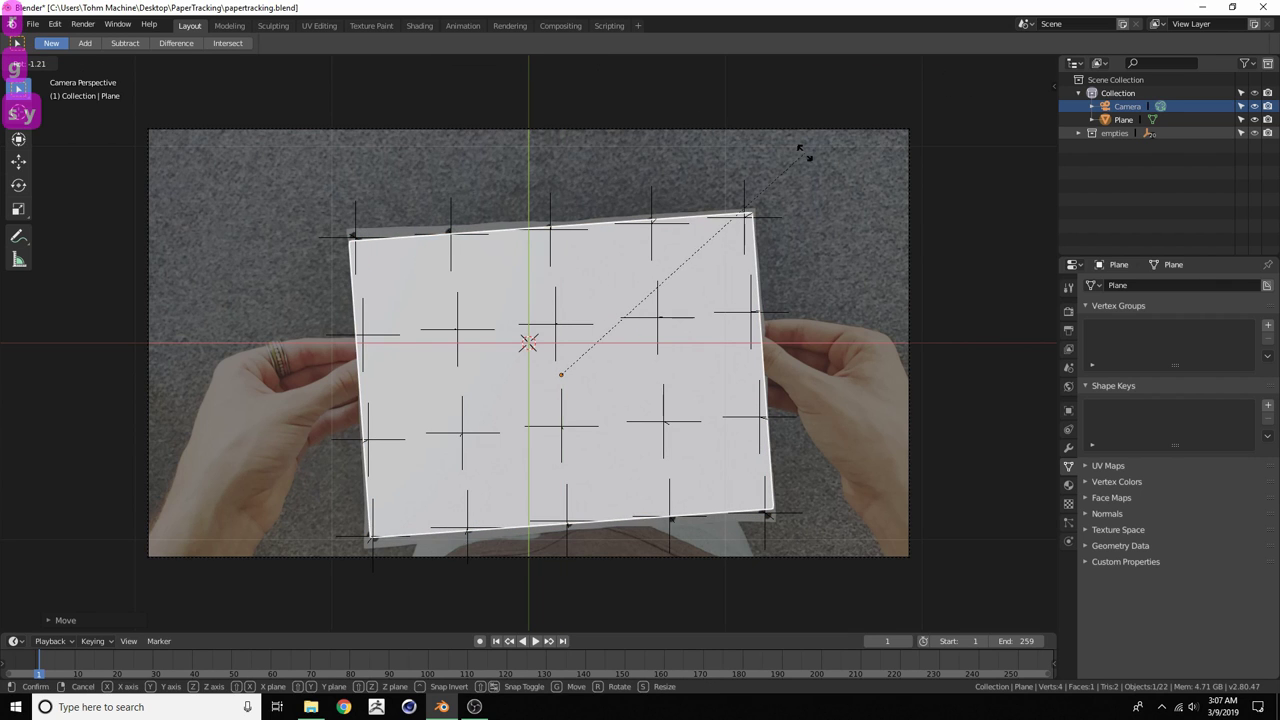
left_click(808, 153)
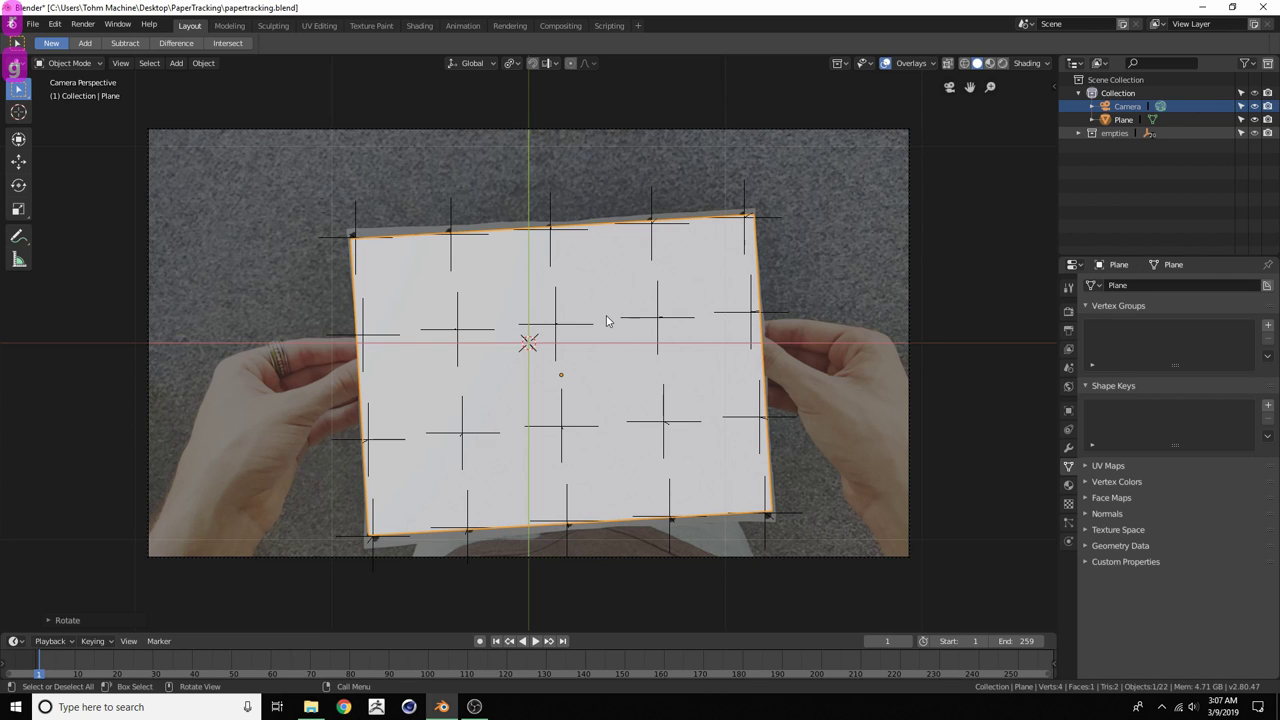
key("s")
key("y")
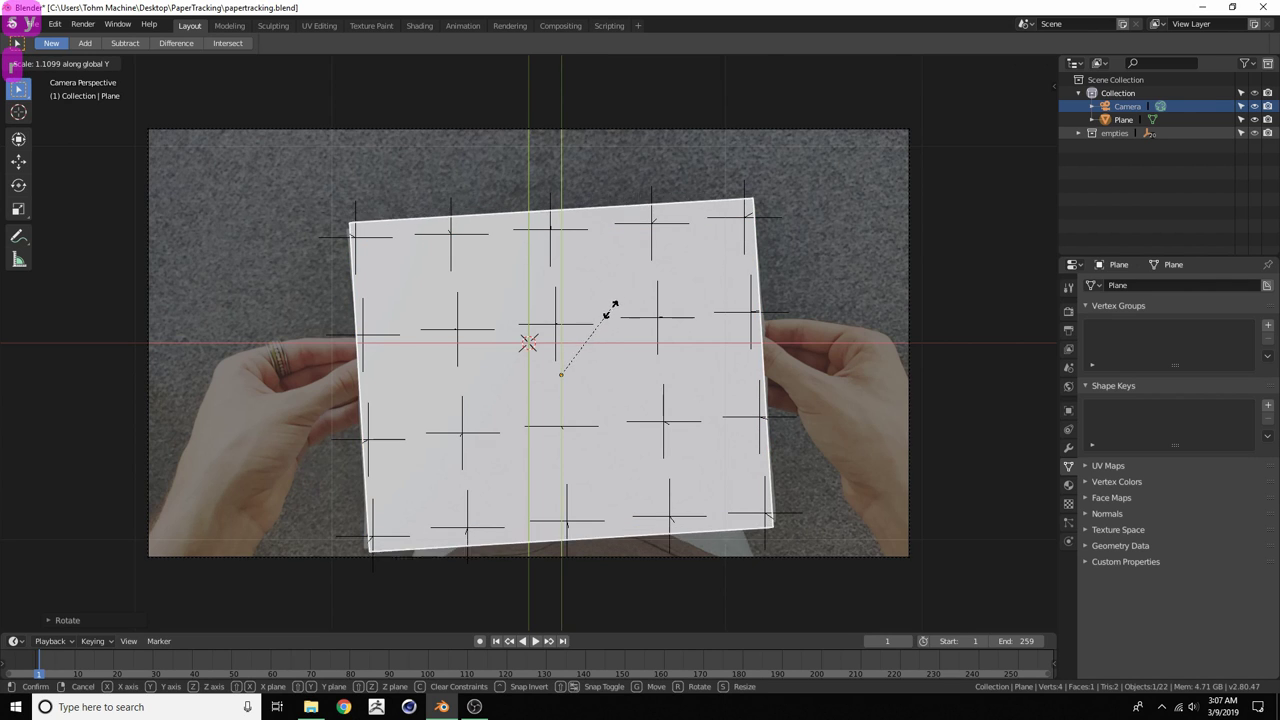
left_click(609, 316)
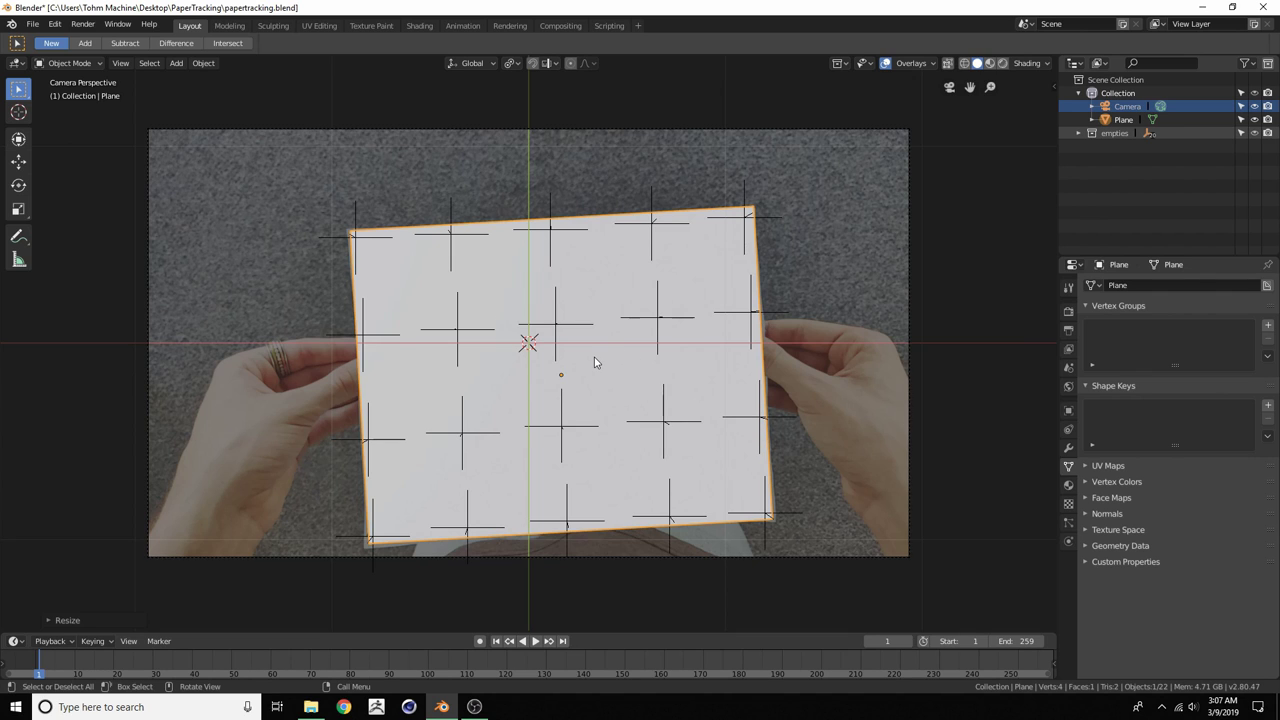
In edit mode, cut three evenly spaced vertical edge loops across the plane, without sliding them, in line with the target columns
key("Tab")
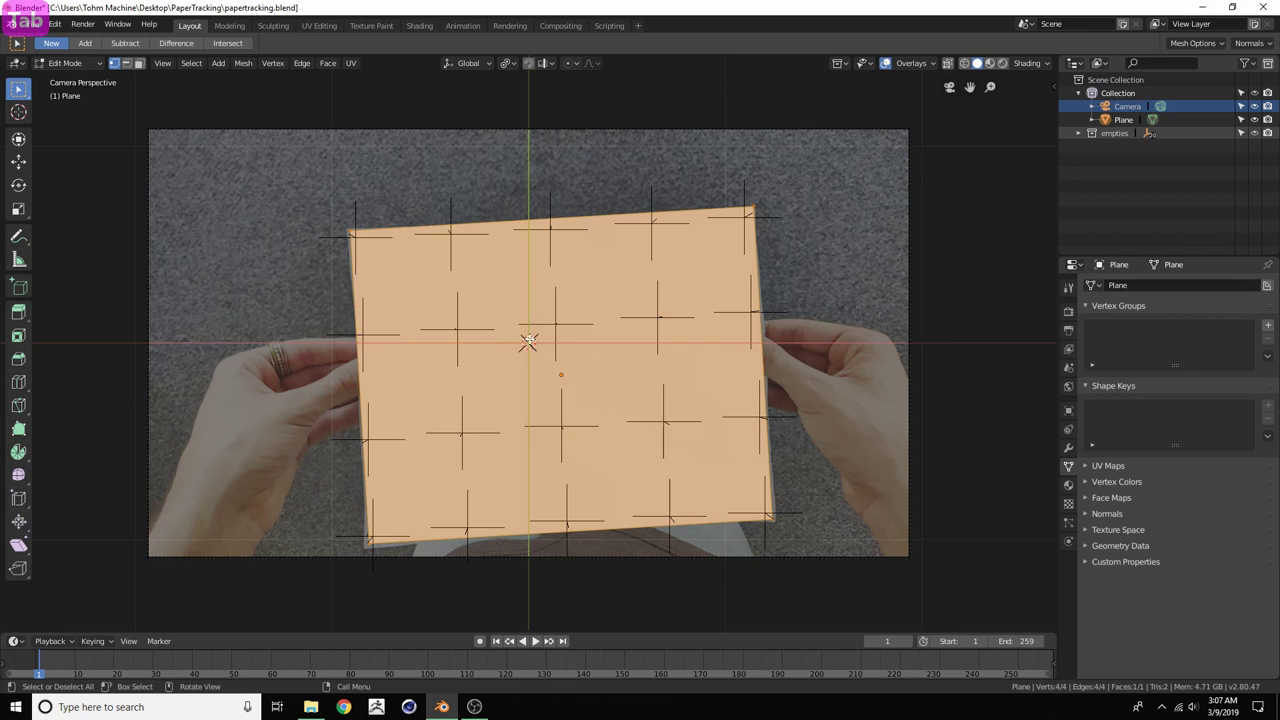
key("ctrl")
key("ctrl+r")
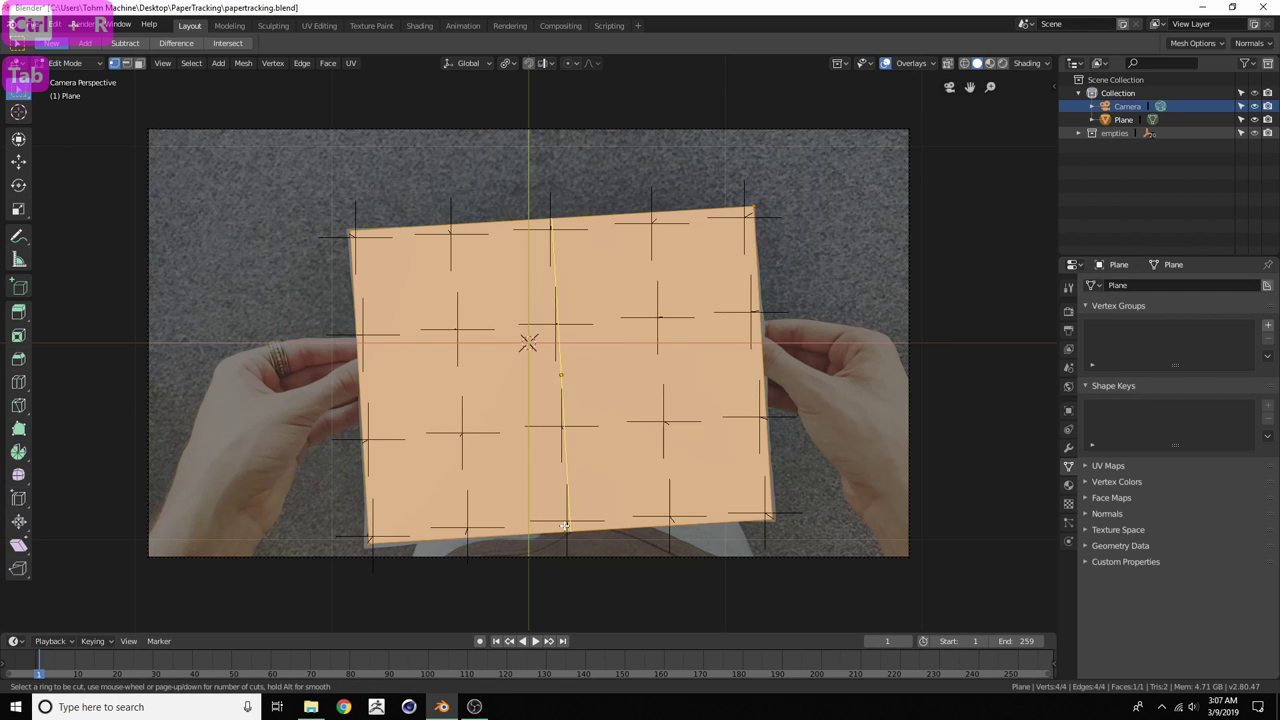
scroll(565, 525, "up", 2)
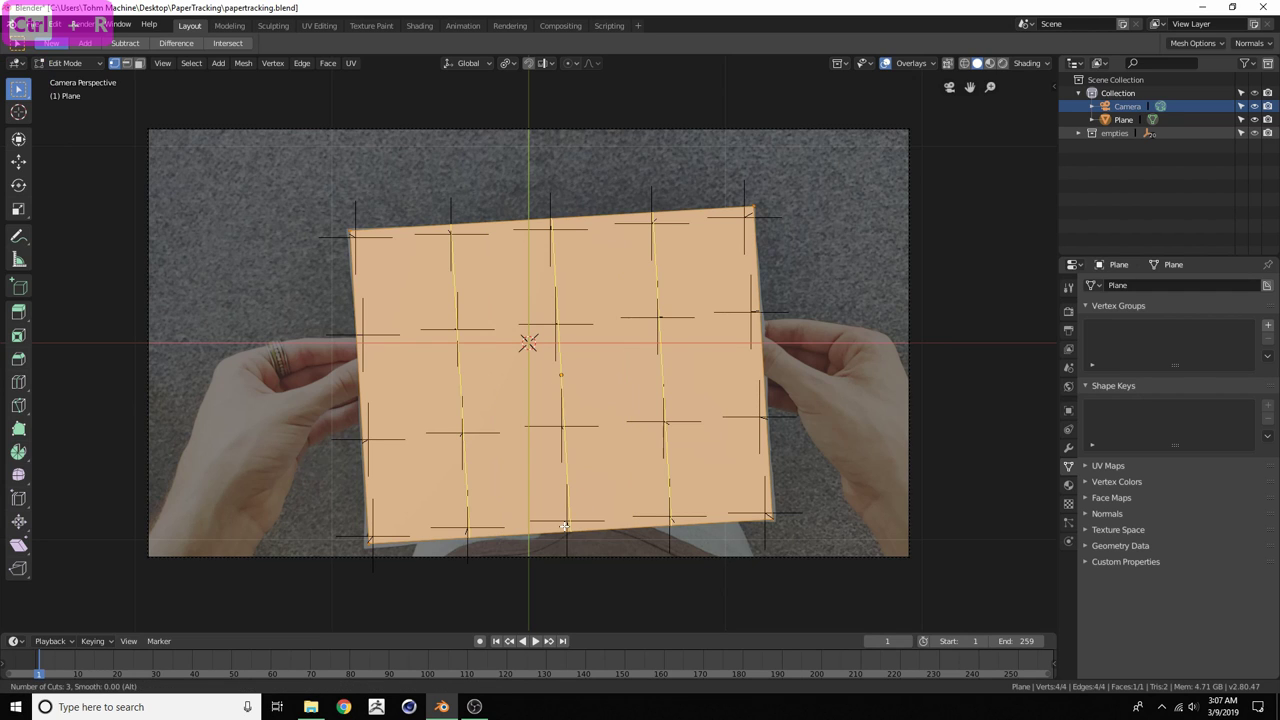
left_click(565, 525)
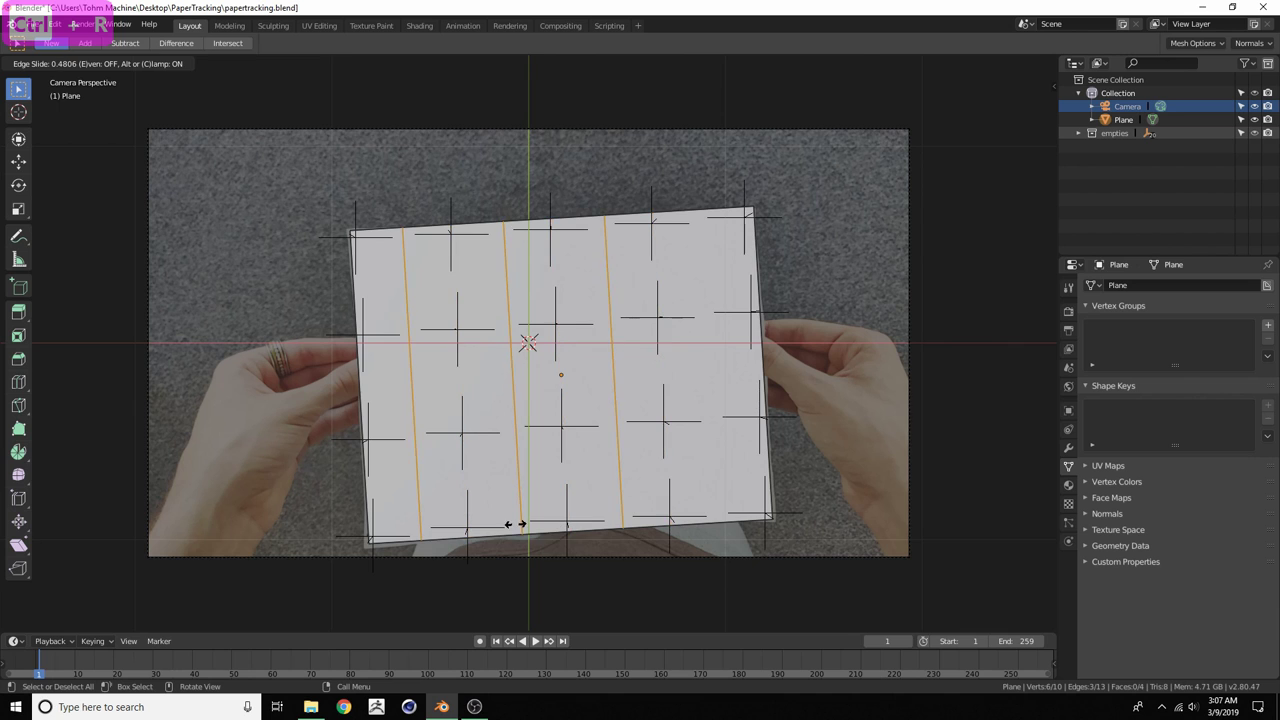
right_click(572, 398)
Cut two evenly spaced horizontal edge loops across the plane, without sliding them, in line with the target rows
key("ctrl+r")
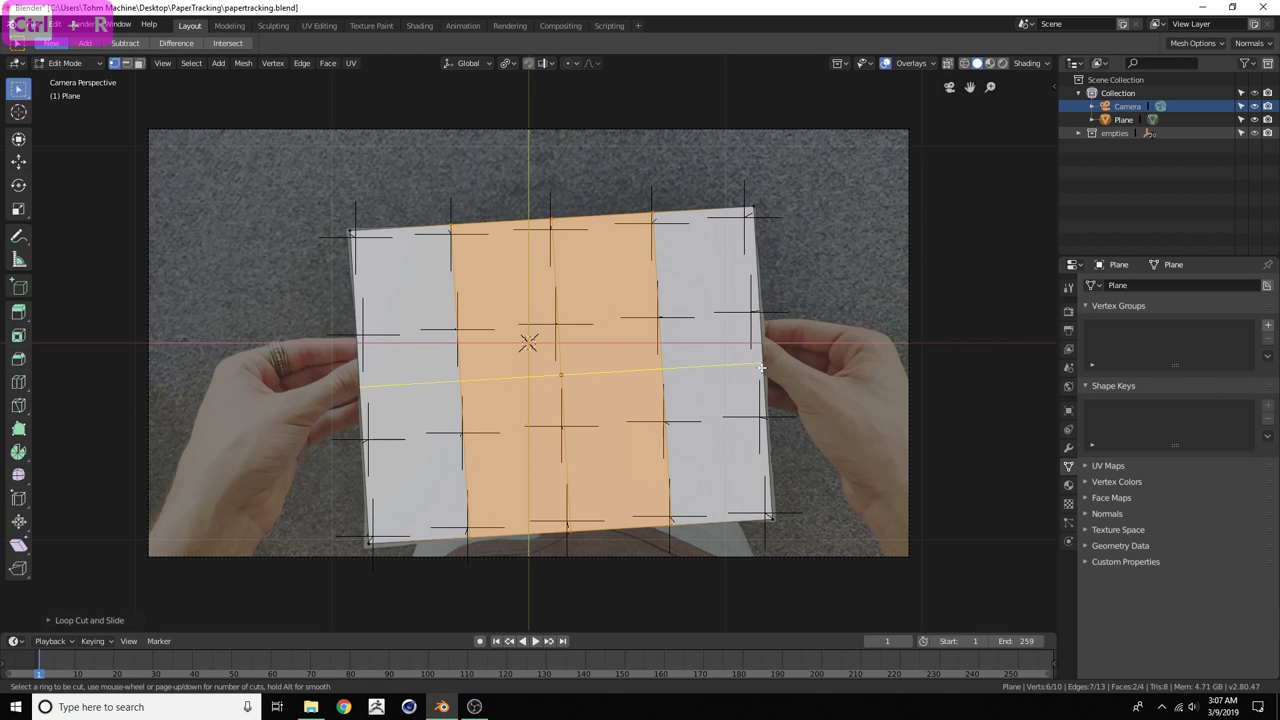
scroll(760, 369, "up", 1)
left_click(760, 369)
right_click(760, 366)
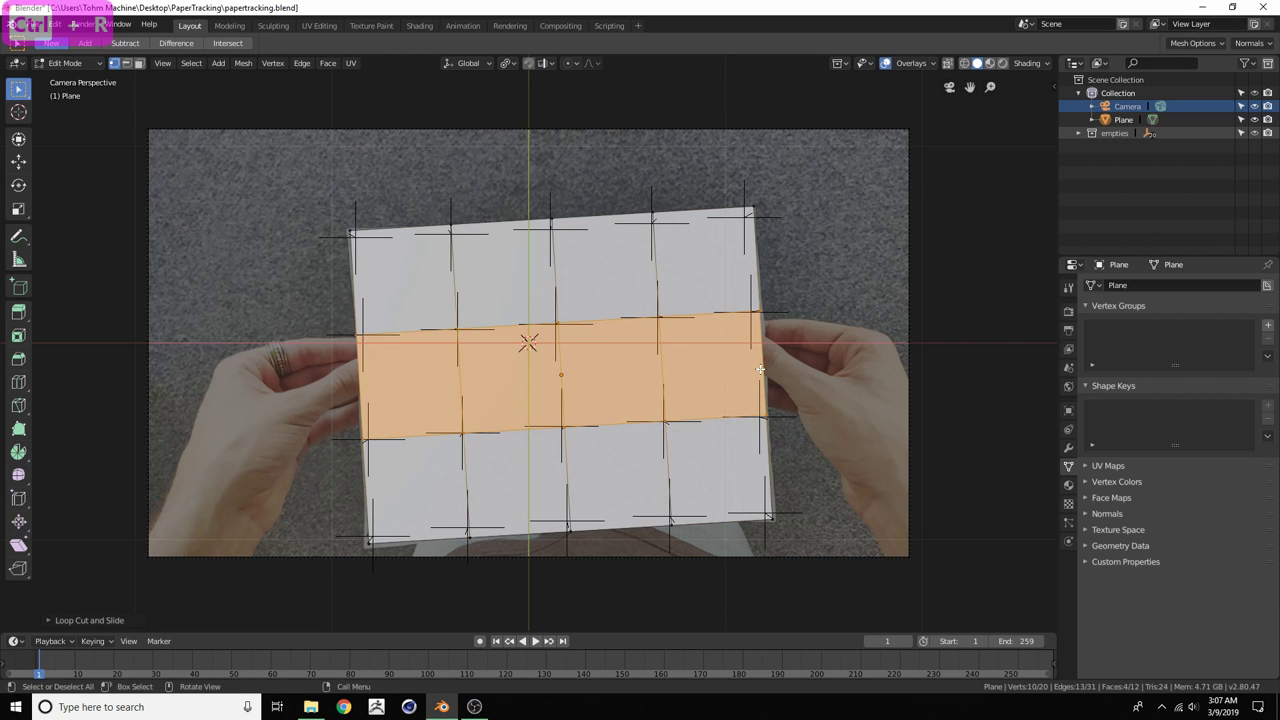
Select an inner vertex of the plane together with the empty at its position and inspect the grid from several angles
middle_click_drag(513, 337, 473, 381)
scroll(549, 326, "up", 3)
middle_click_drag(394, 451, 563, 323, "shift")
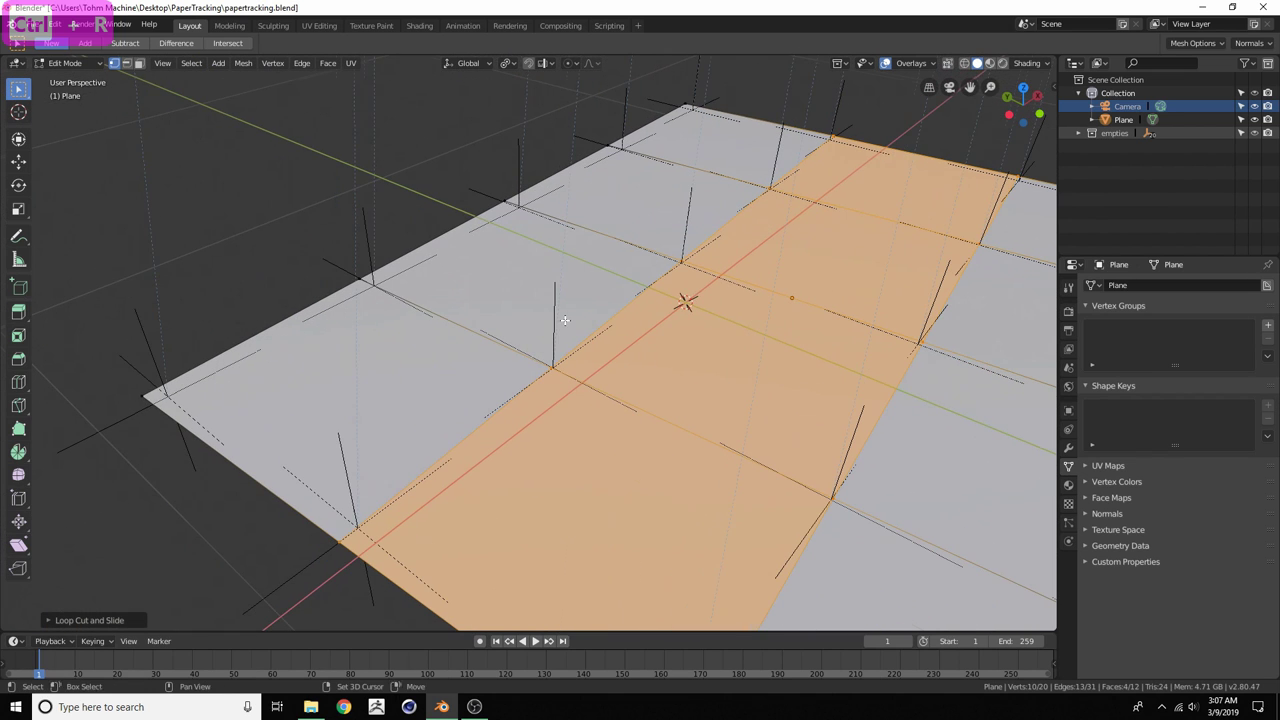
left_click(553, 365)
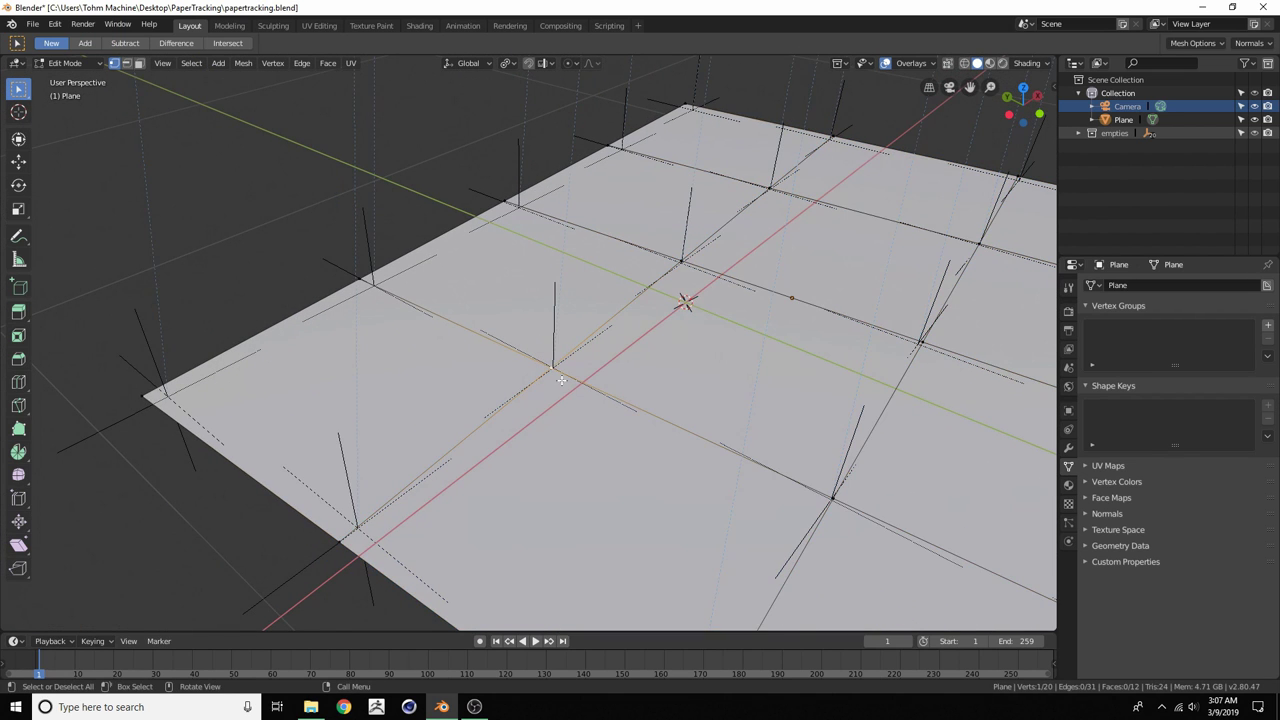
scroll(561, 380, "up", 2)
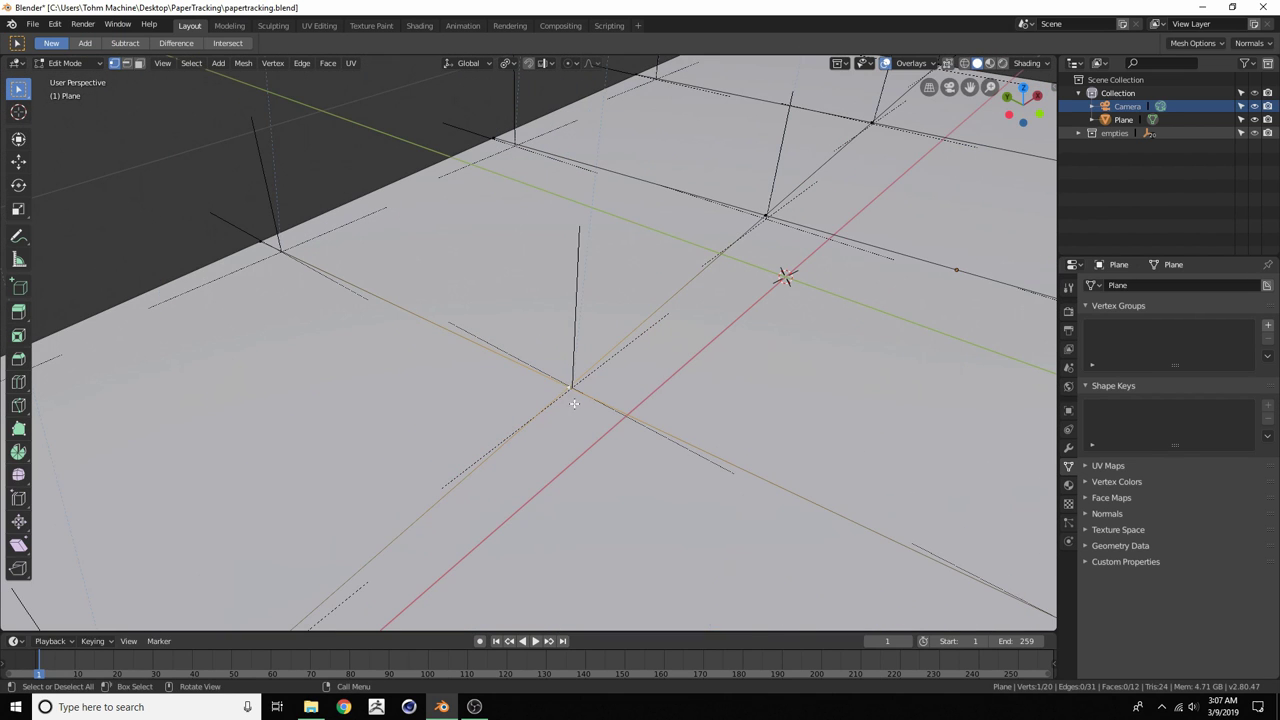
left_click(574, 319, "ctrl")
scroll(583, 315, "down", 4)
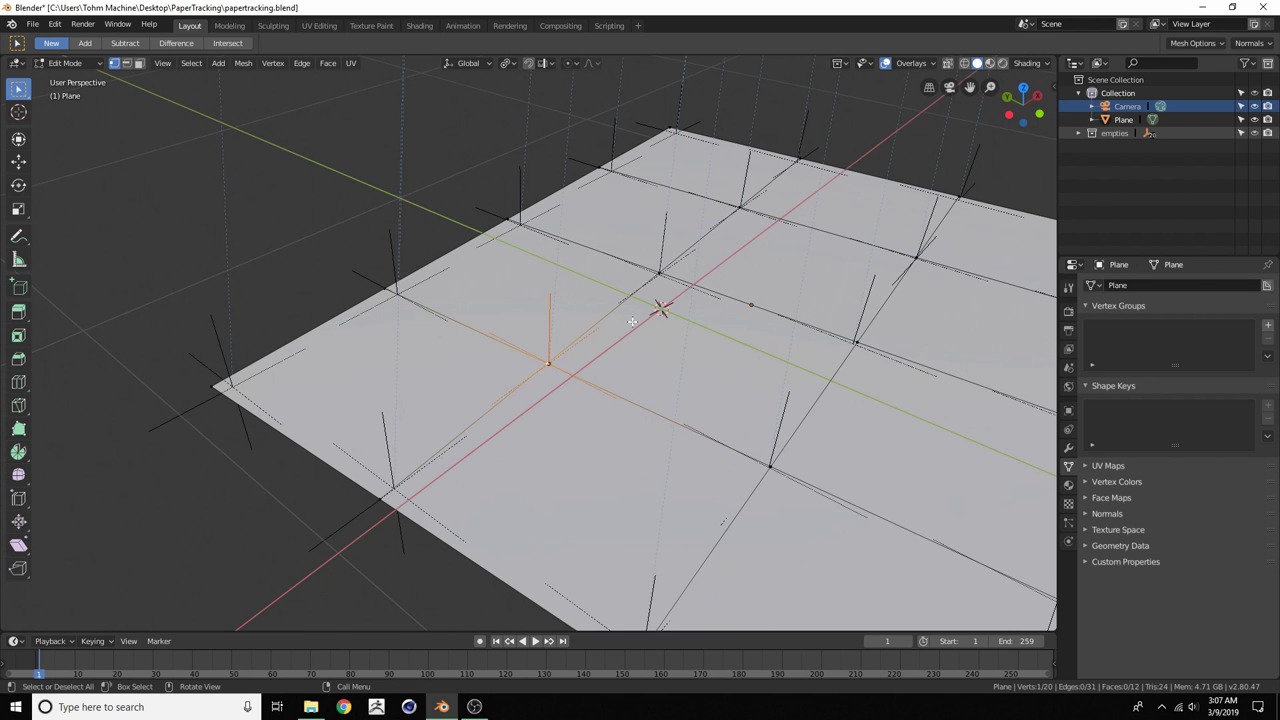
middle_click_drag(685, 342, 571, 363)
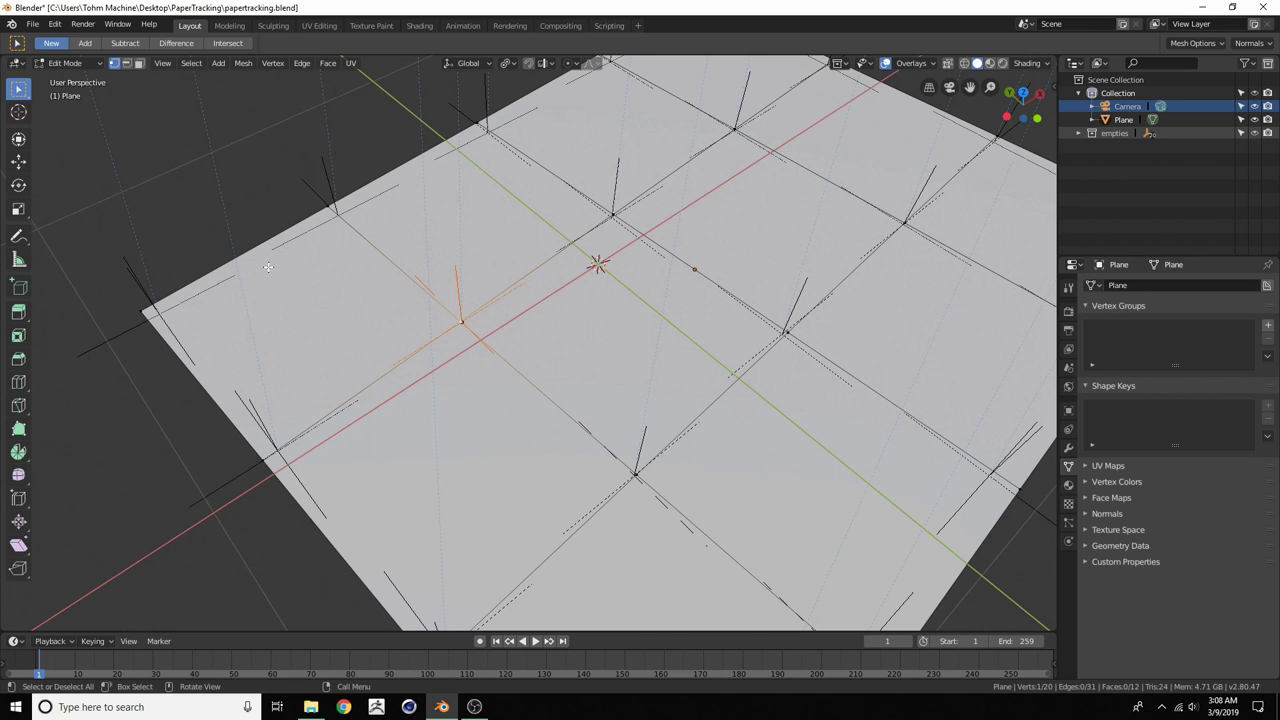
middle_click_drag(461, 309, 463, 308)
scroll(690, 300, "down", 3)
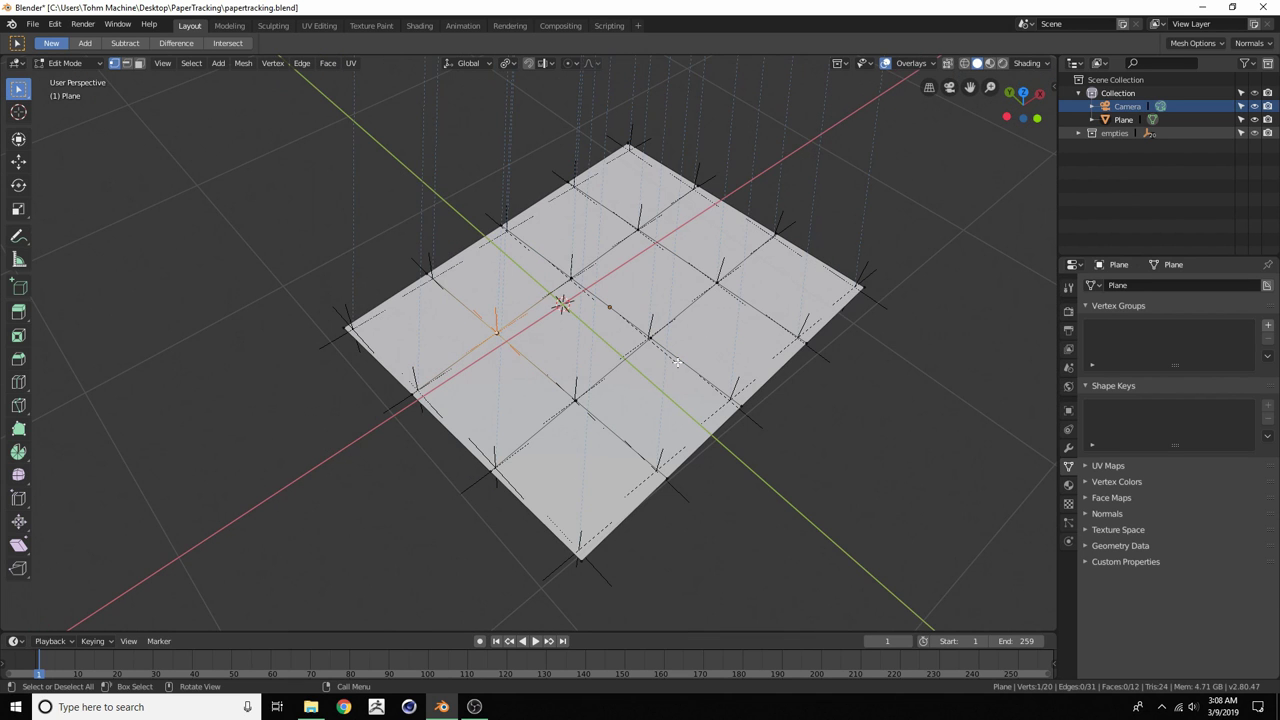
middle_click_drag(663, 303, 488, 368)
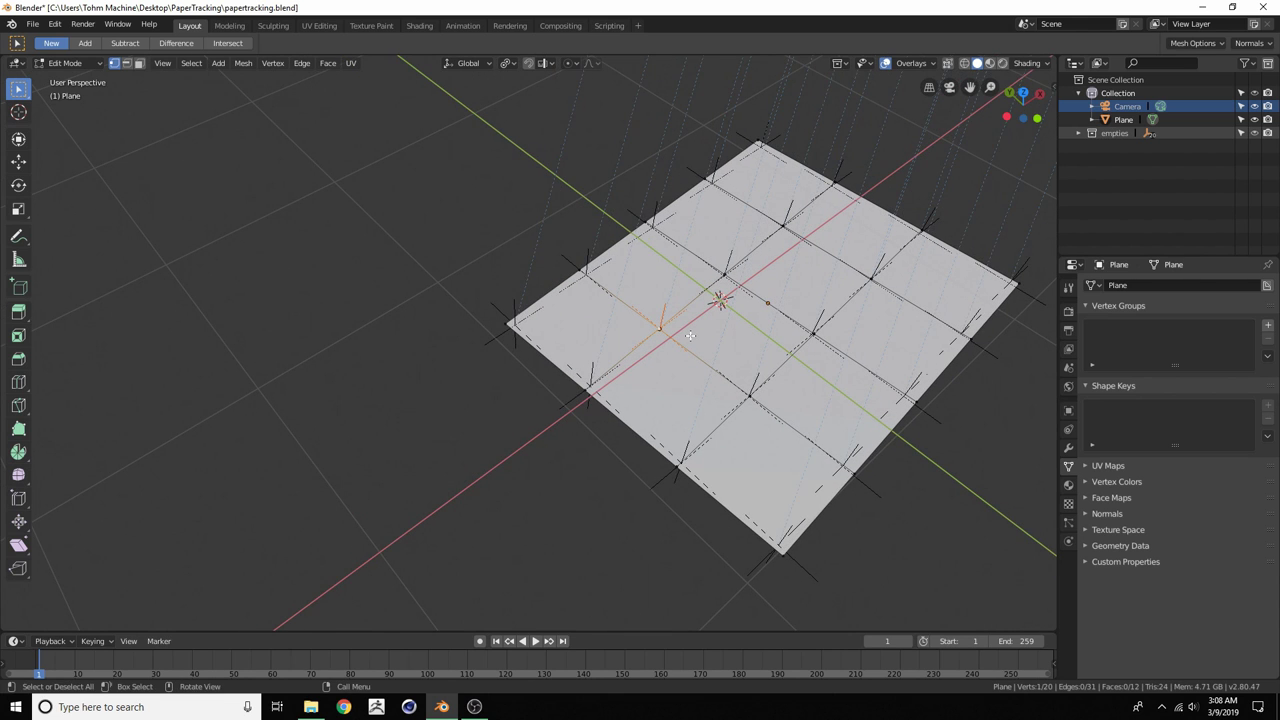
scroll(534, 326, "up", 3)
Return to object mode, select the empty at the plane's near corner and snap the 3D cursor to it
key("Tab")
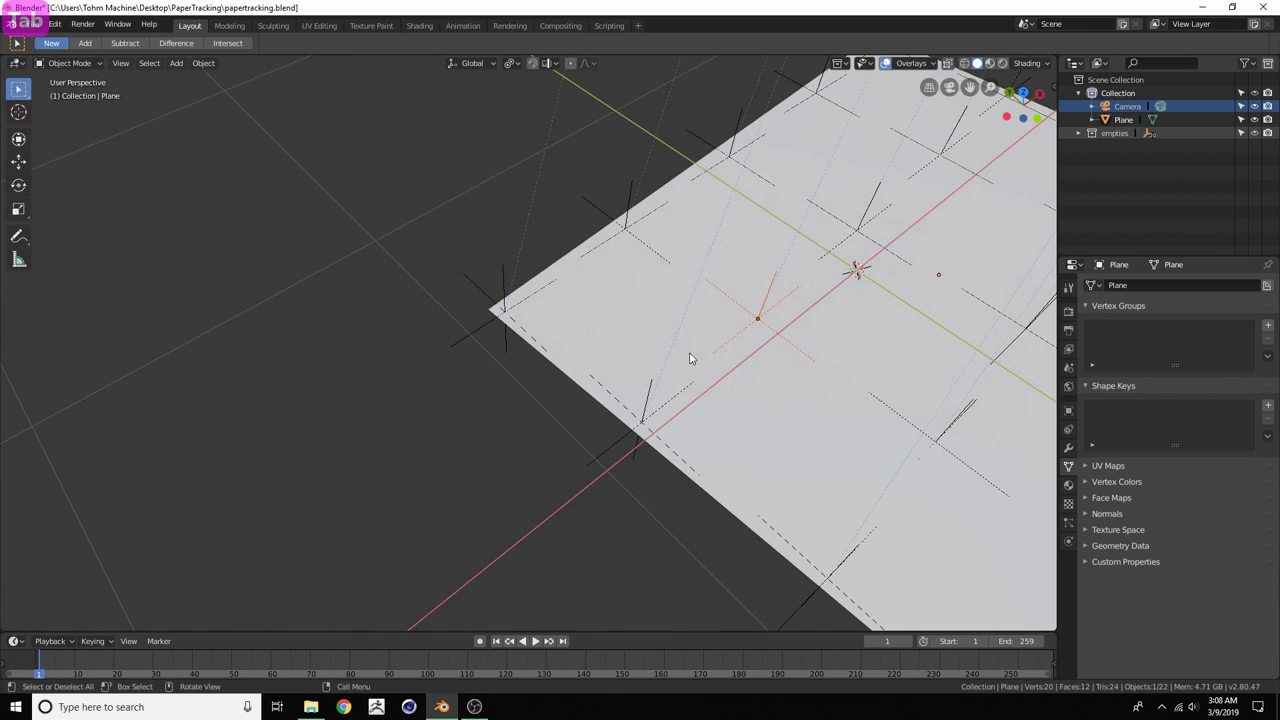
scroll(692, 358, "down", 3)
middle_click_drag(675, 335, 557, 291)
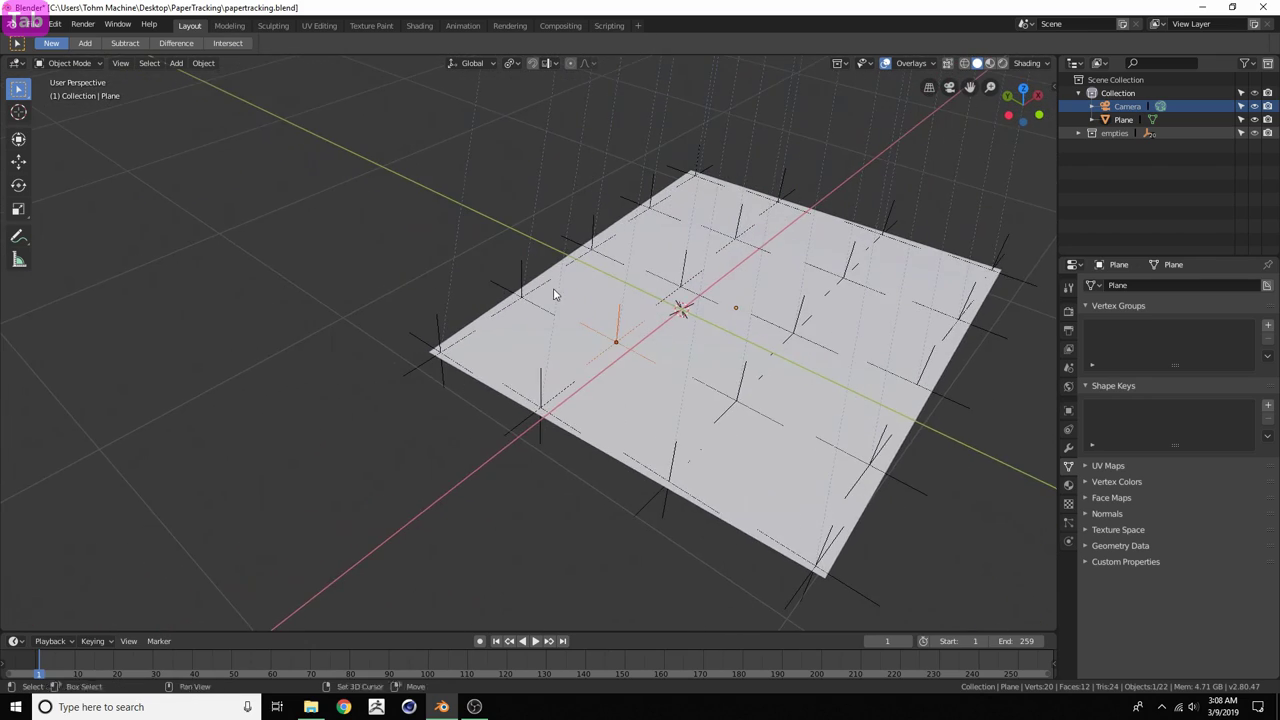
scroll(540, 335, "up", 3)
middle_click_drag(331, 351, 494, 346, "shift")
scroll(494, 345, "up", 3)
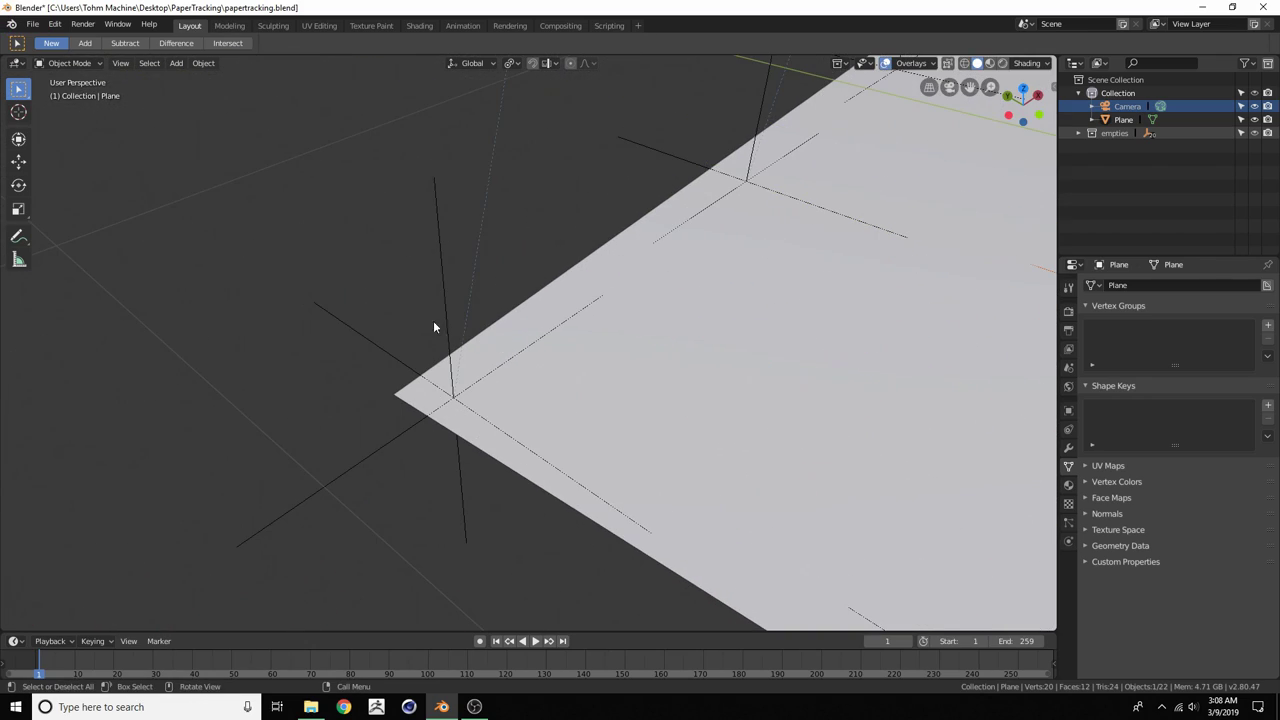
left_click(444, 307)
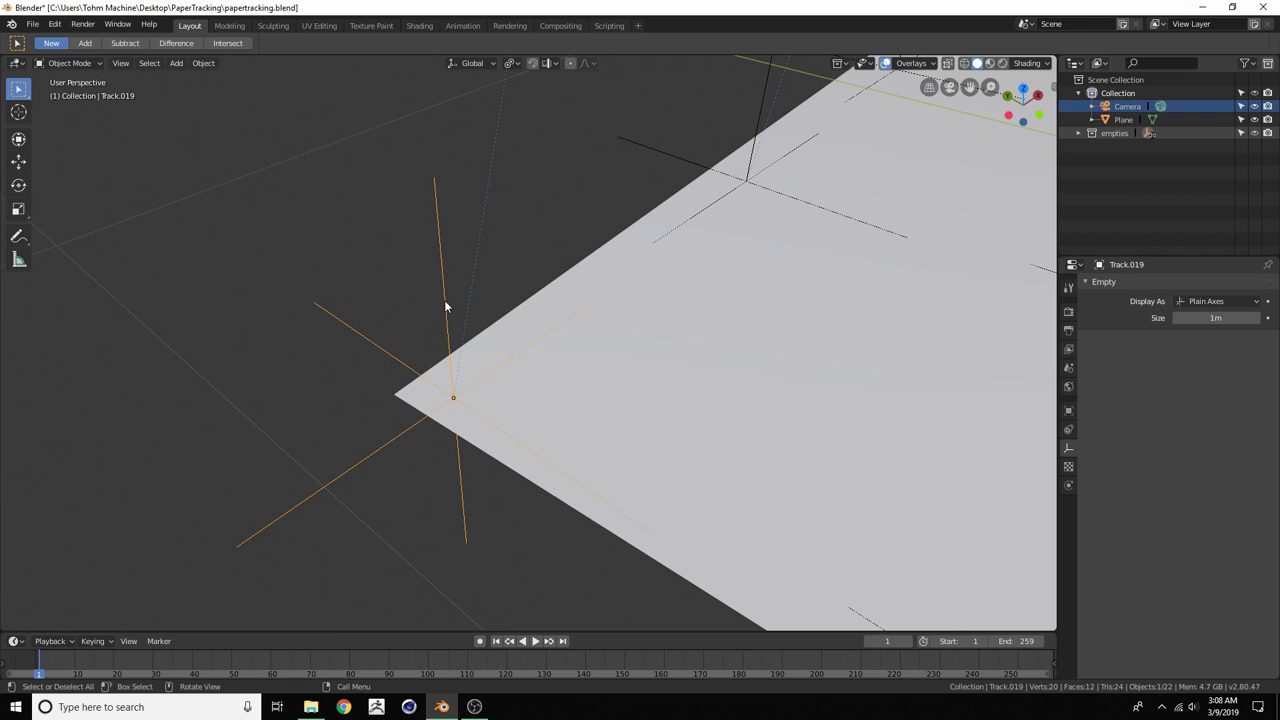
scroll(551, 360, "down", 3)
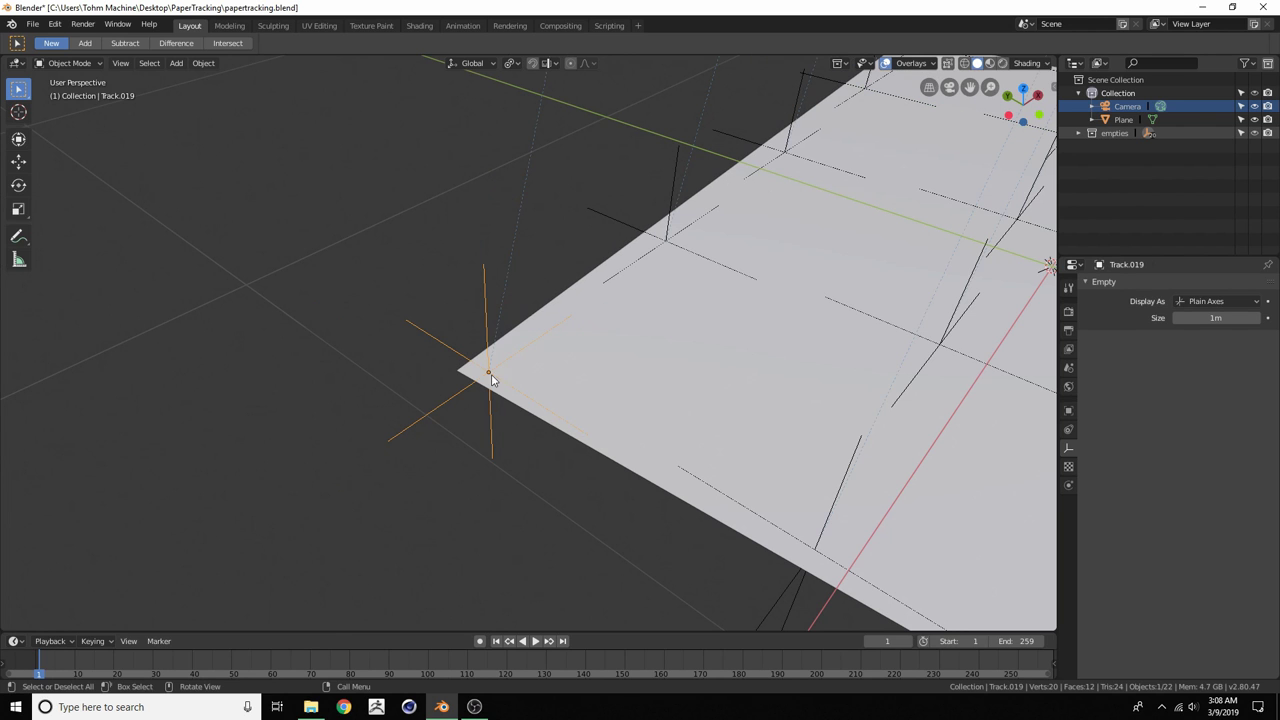
scroll(504, 371, "up", 2)
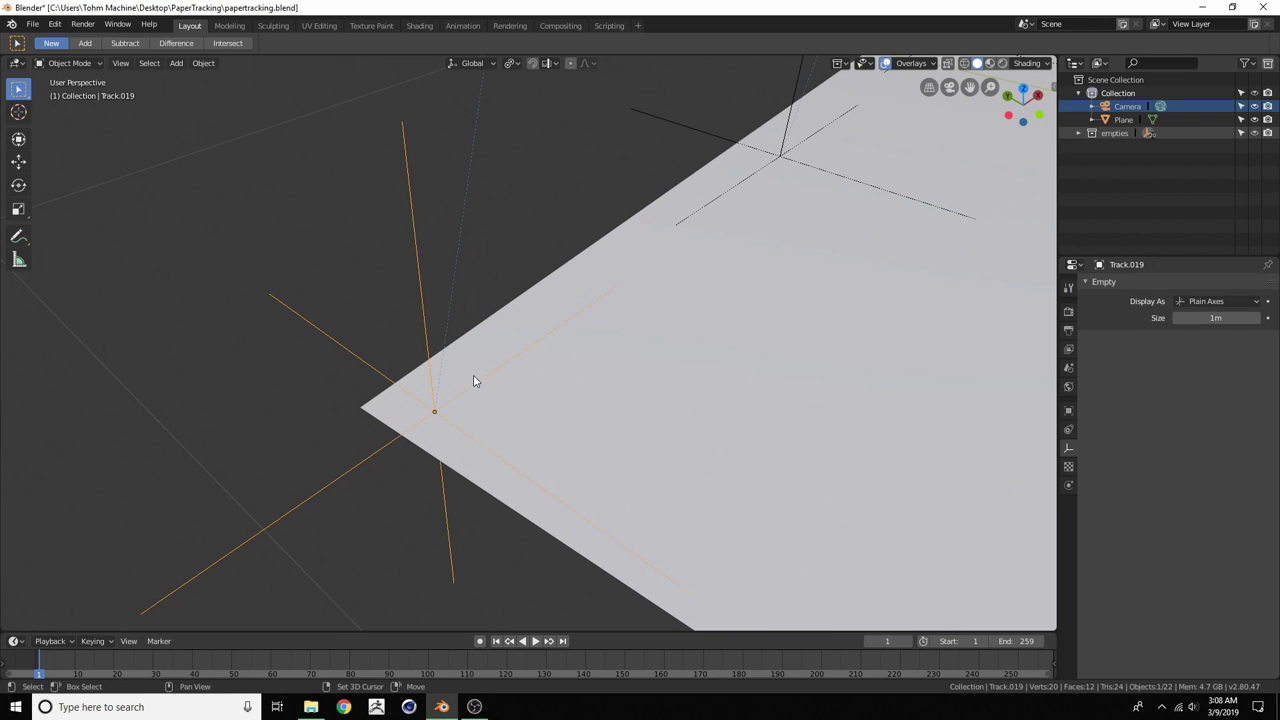
key("shift+s")
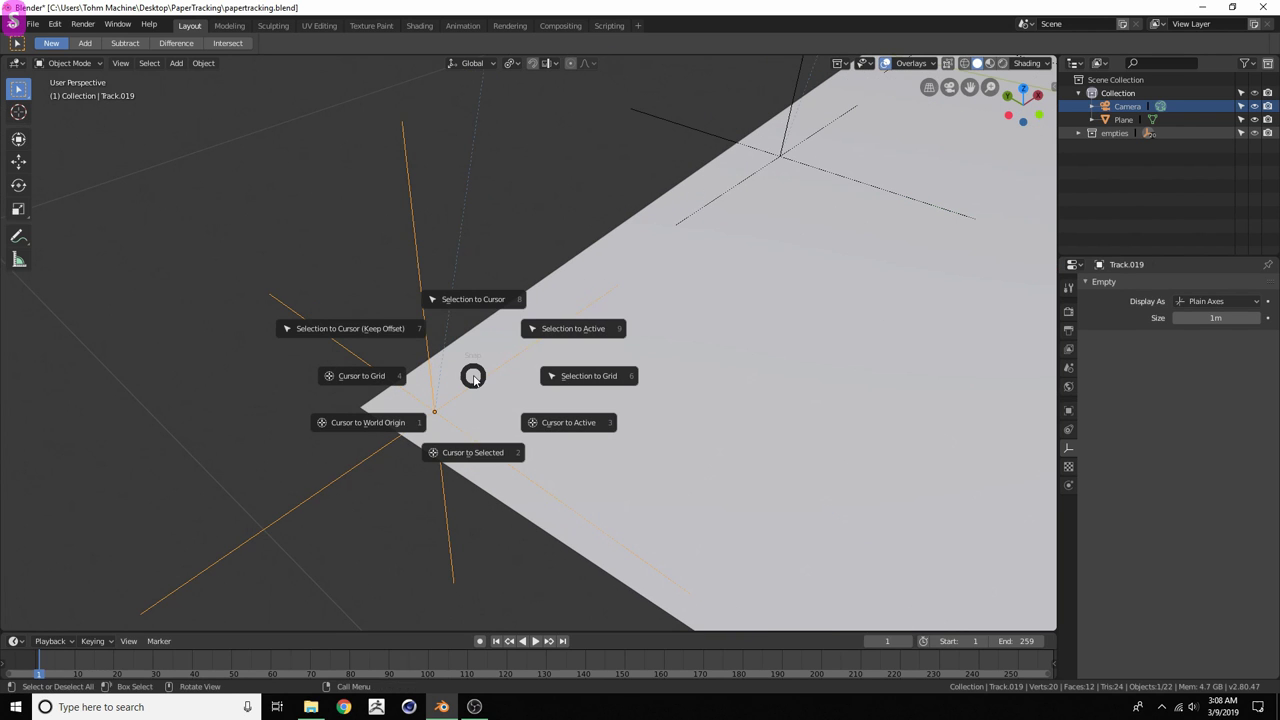
left_click(470, 453)
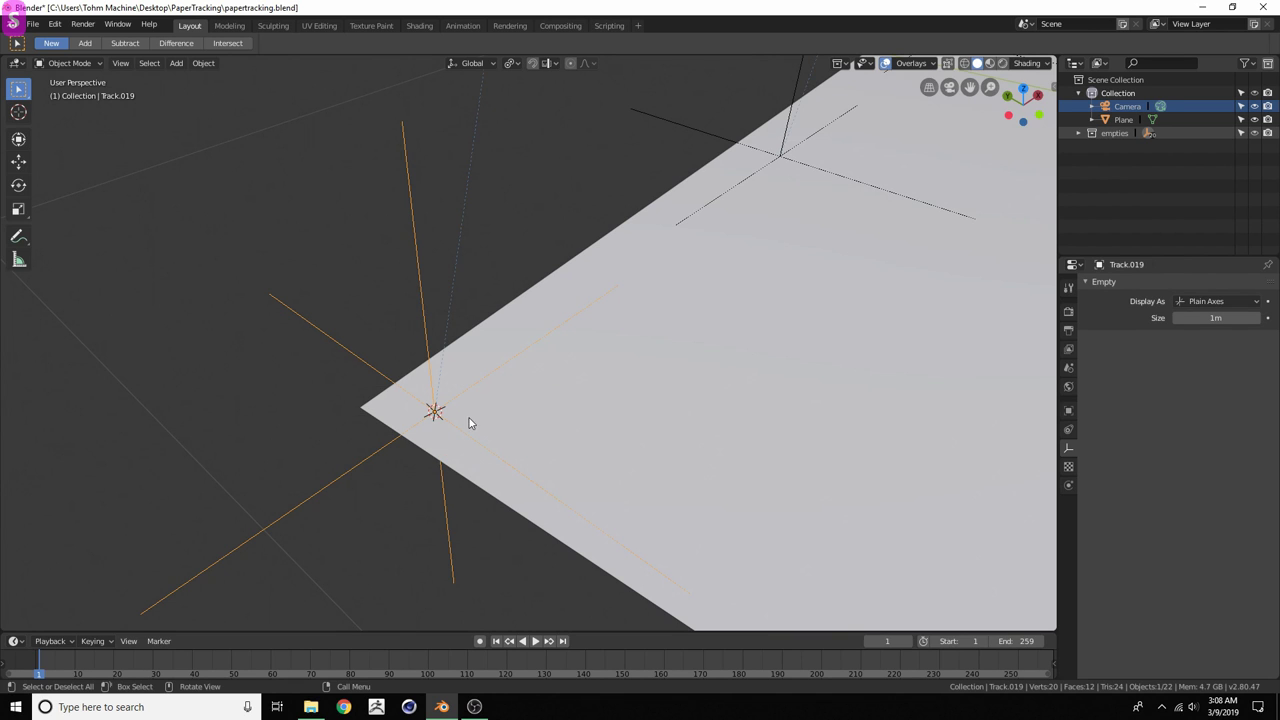
key("shift+s")
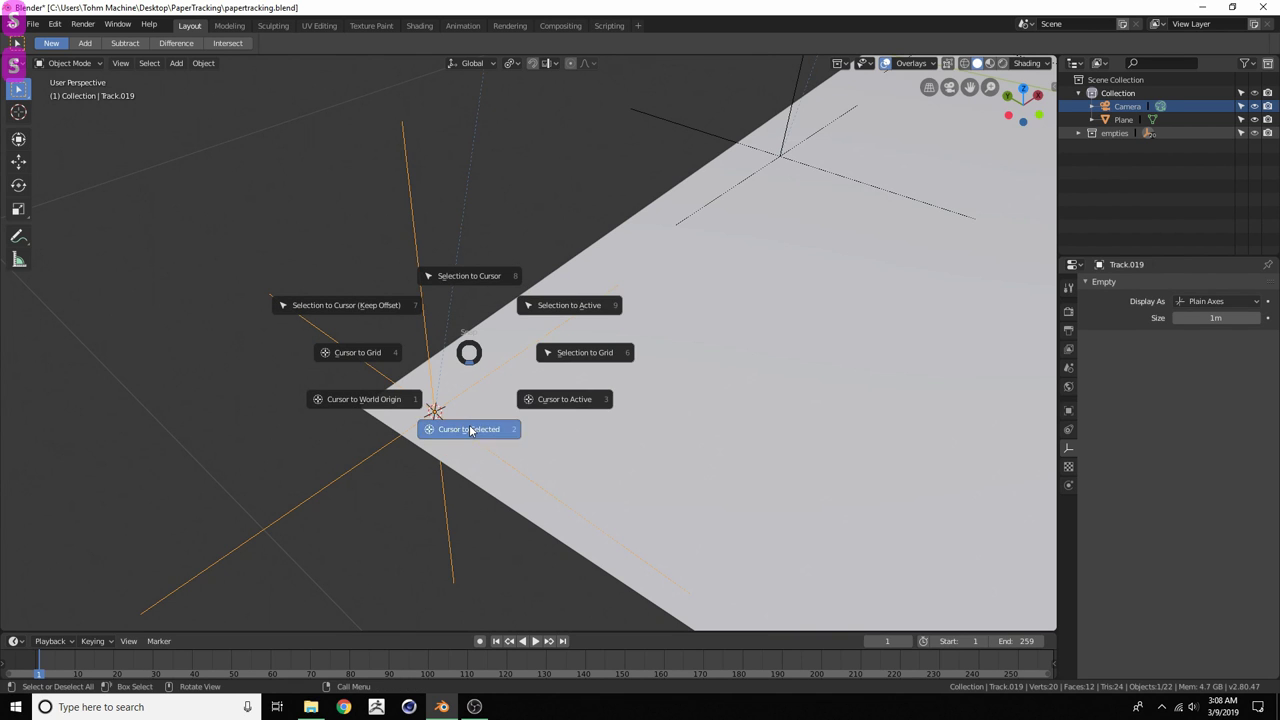
Enter edit mode on the plane and snap its near corner vertex to the 3D cursor at the corner empty
middle_click_drag(434, 409, 572, 333, "shift")
left_click(662, 340)
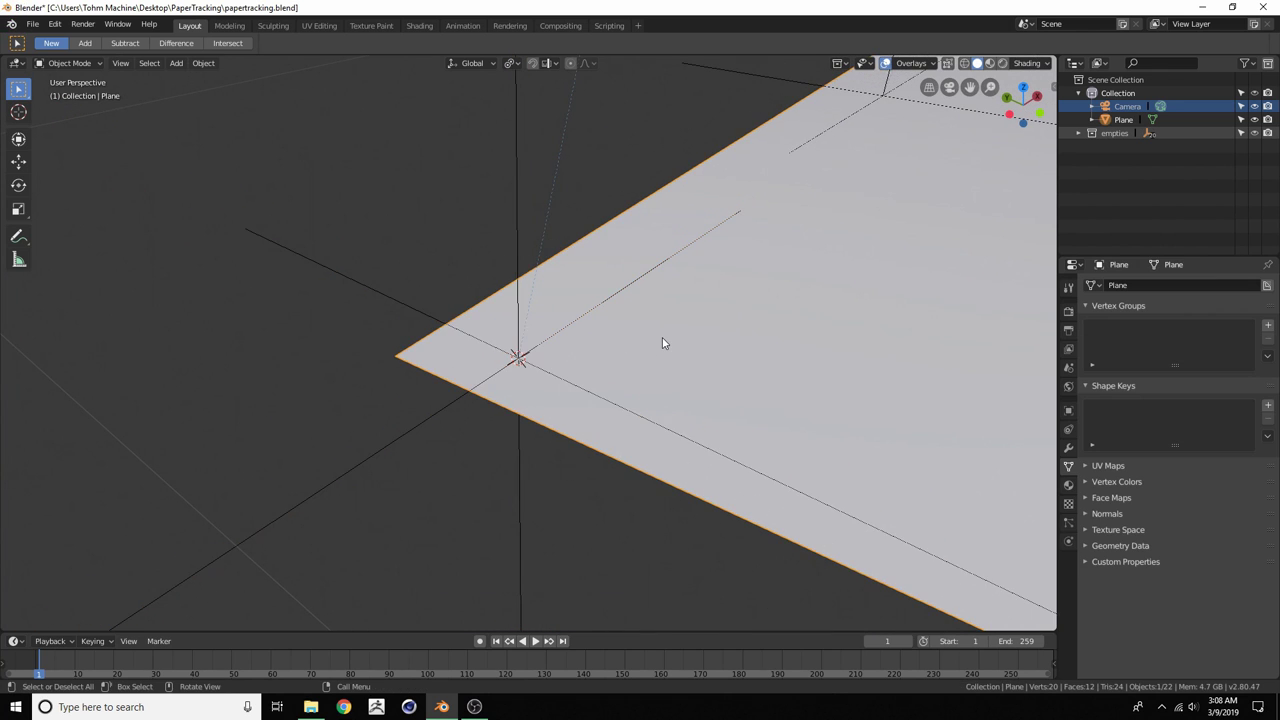
key("Tab")
key("a")
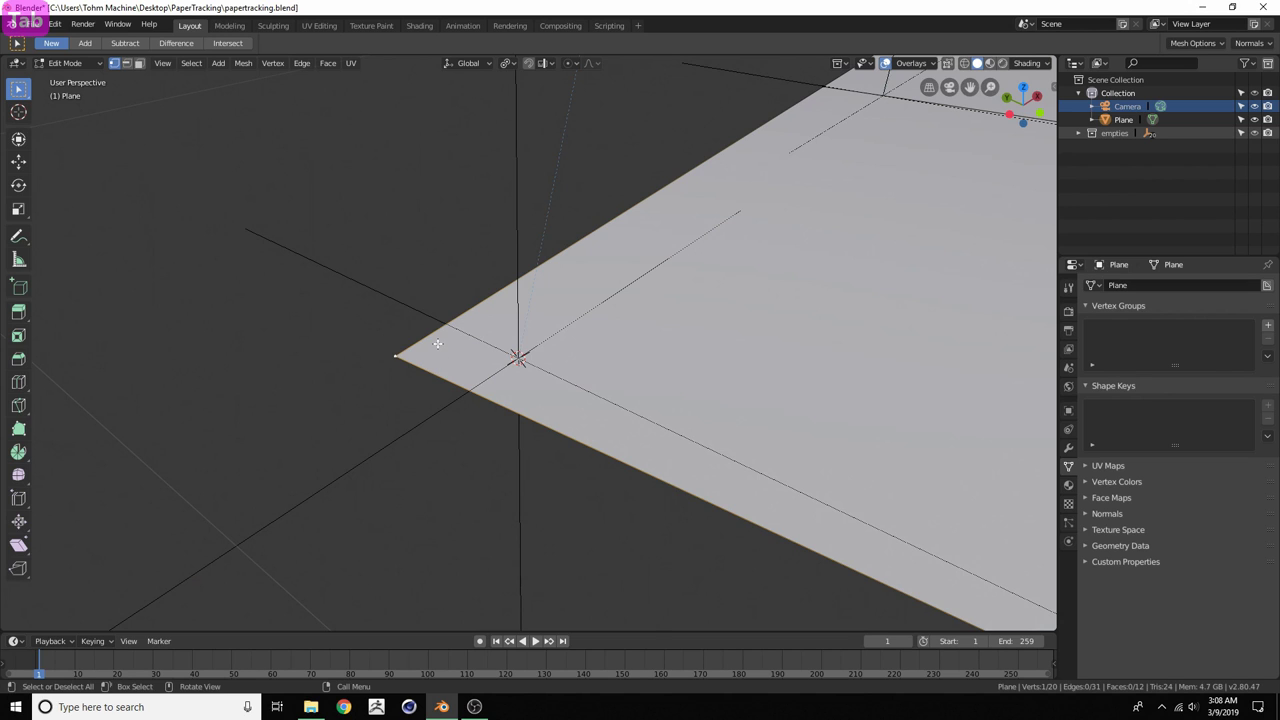
key("shift+s")
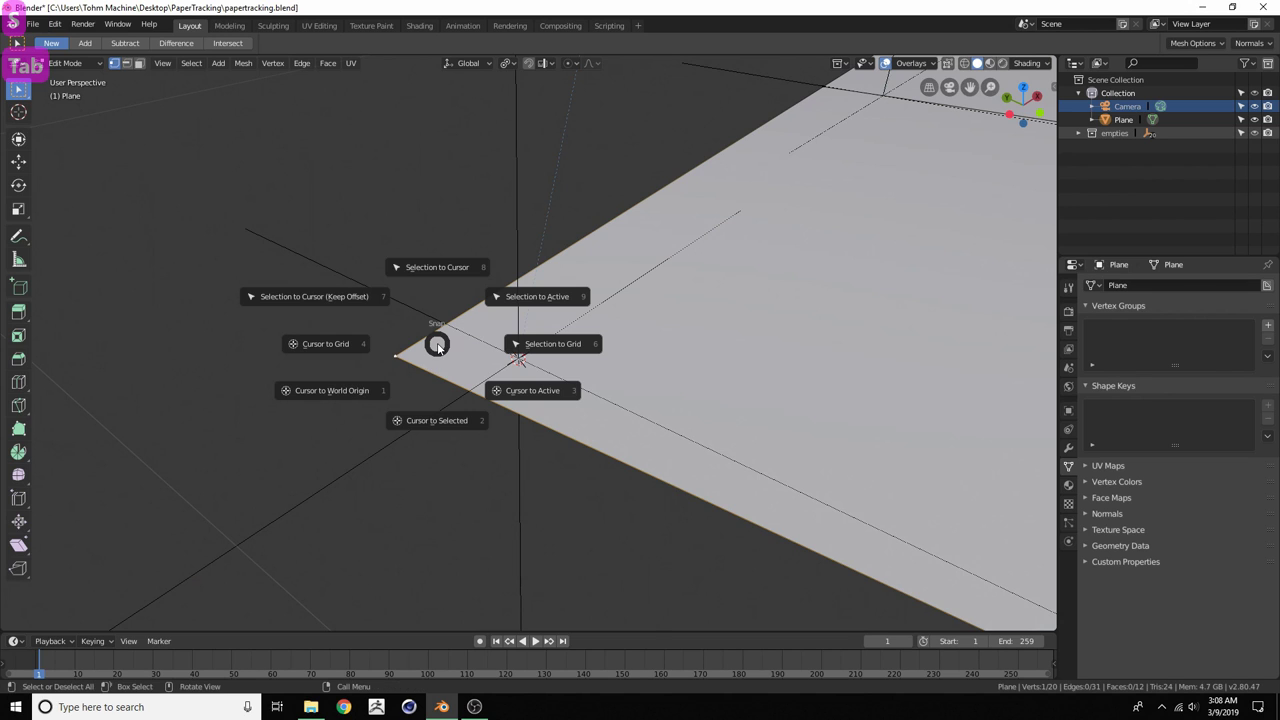
left_click(443, 272)
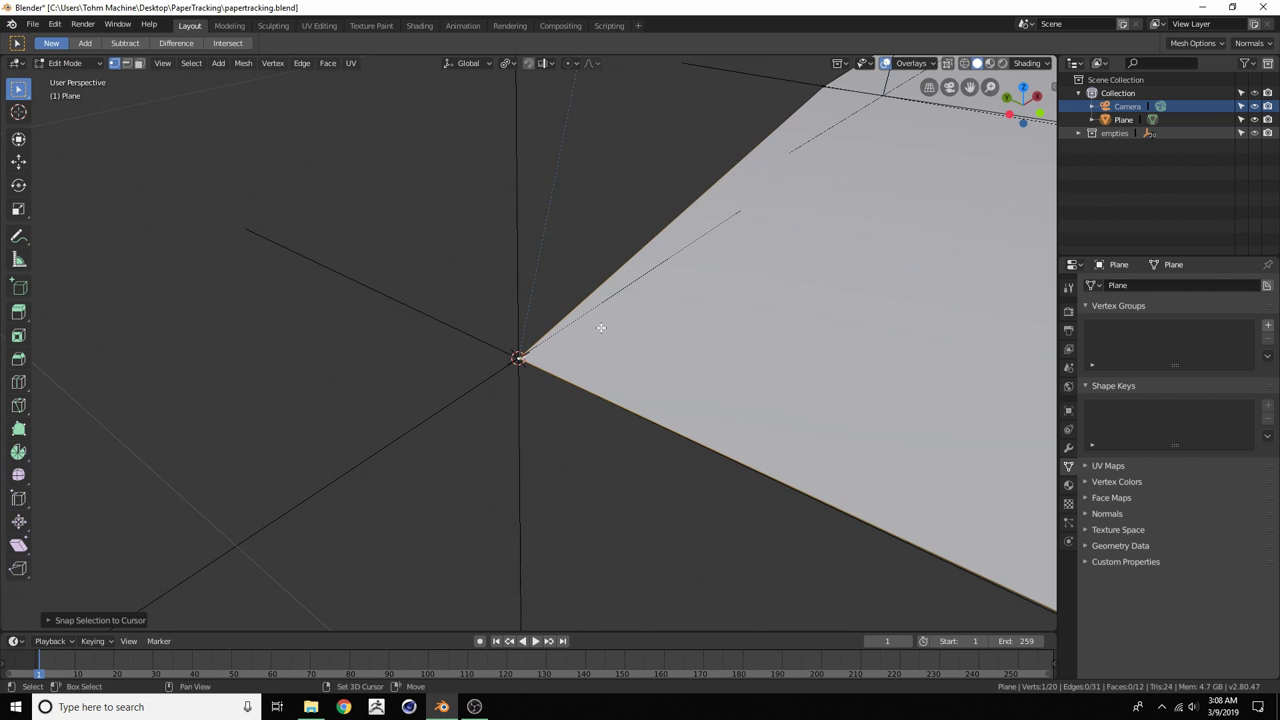
Add the corner empty to the selection, hook the corner vertex to it with Hook to Selected Object, and return to object mode
middle_click_drag(600, 329, 558, 403)
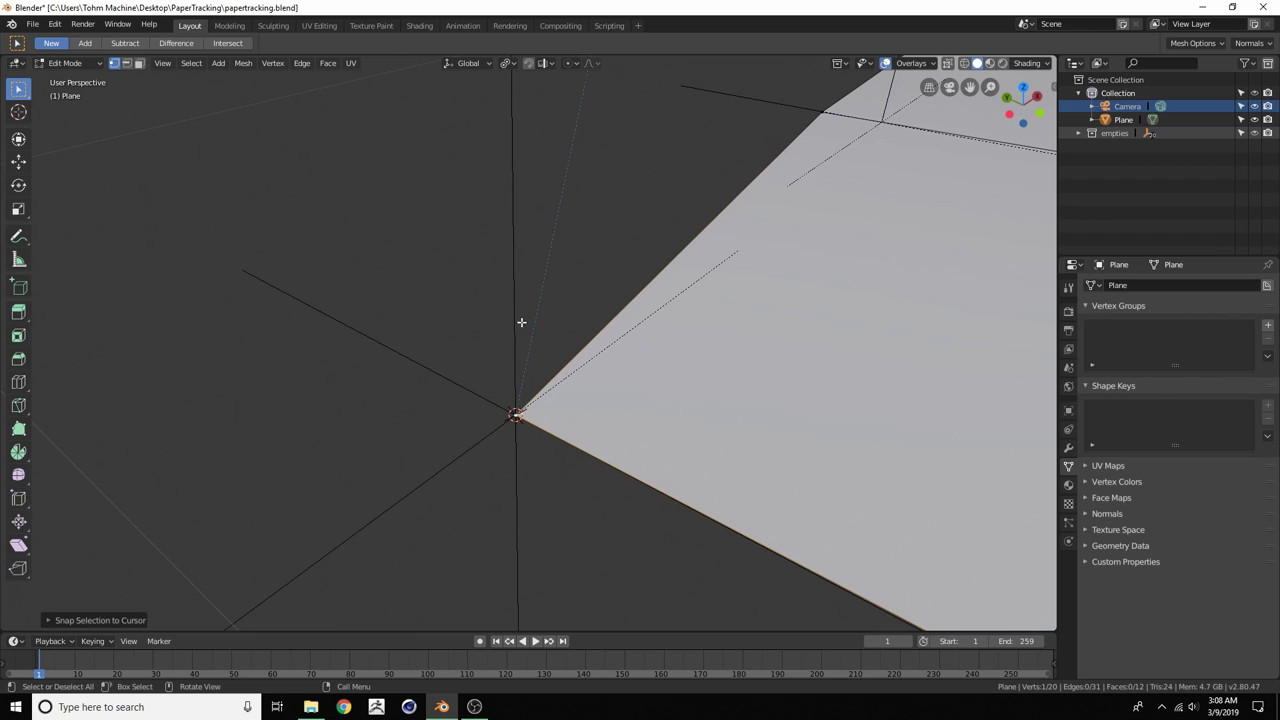
key("ctrl")
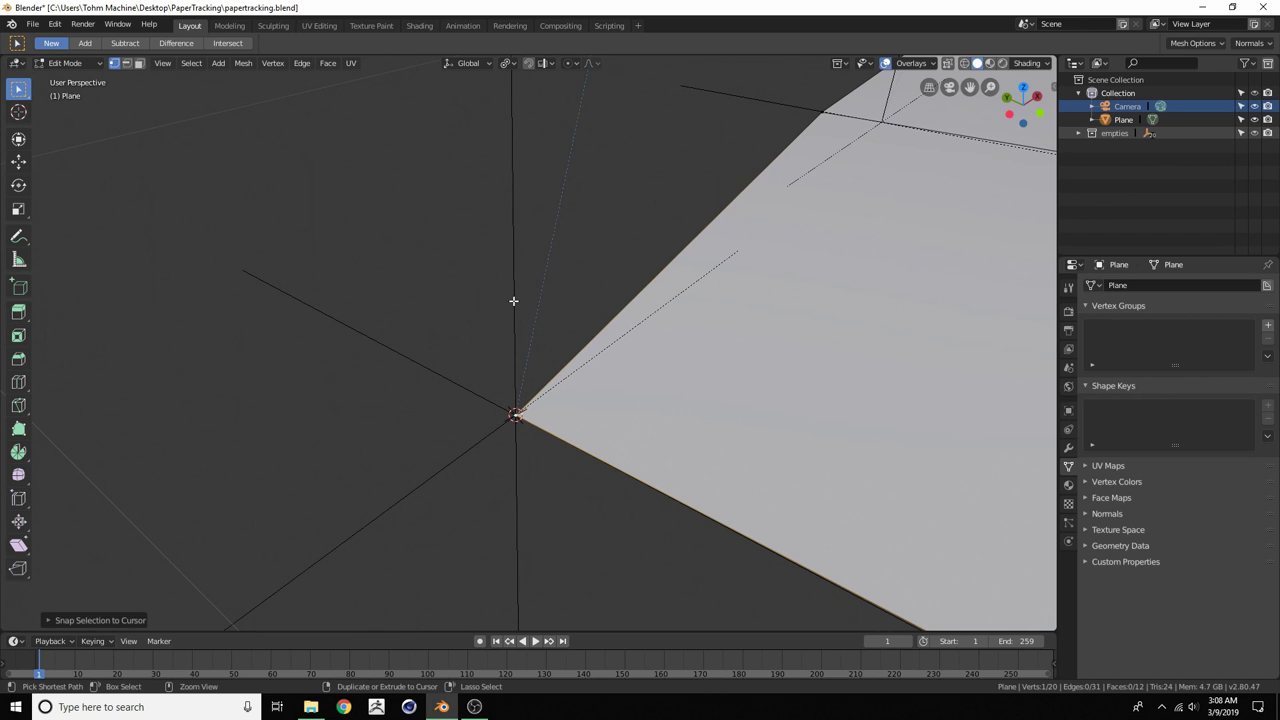
key("ctrl+l")
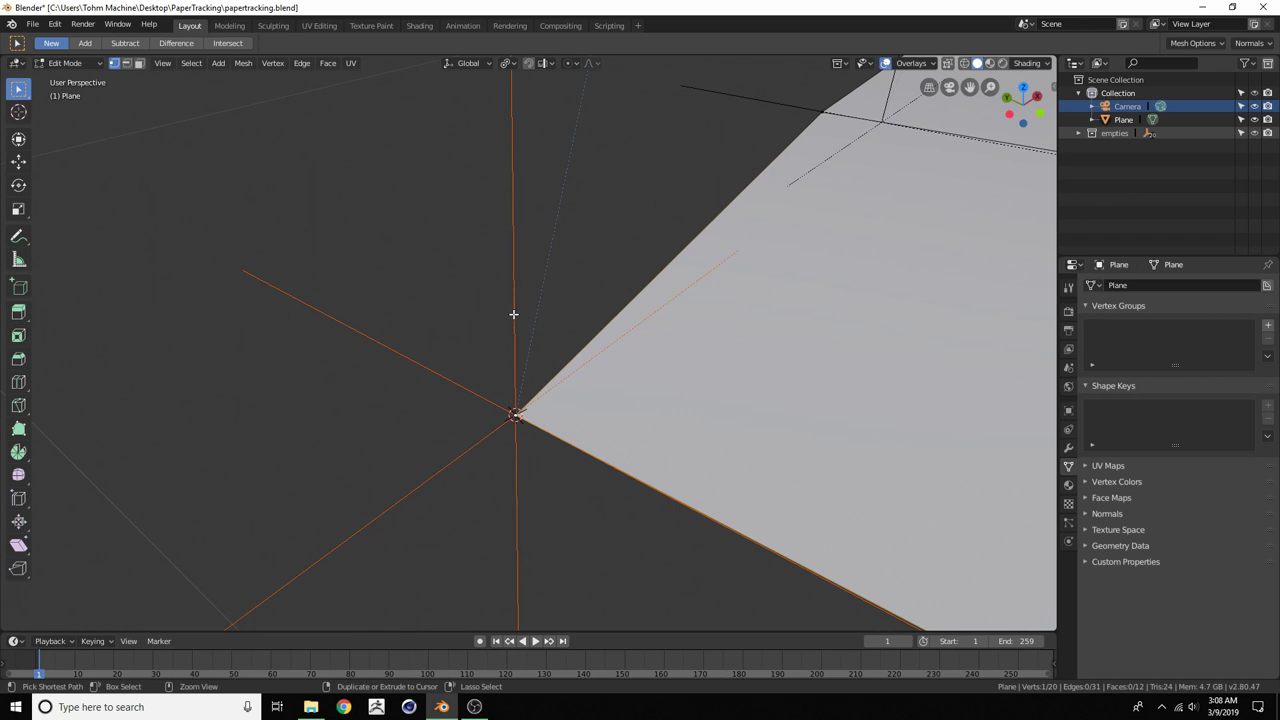
key("ctrl+h")
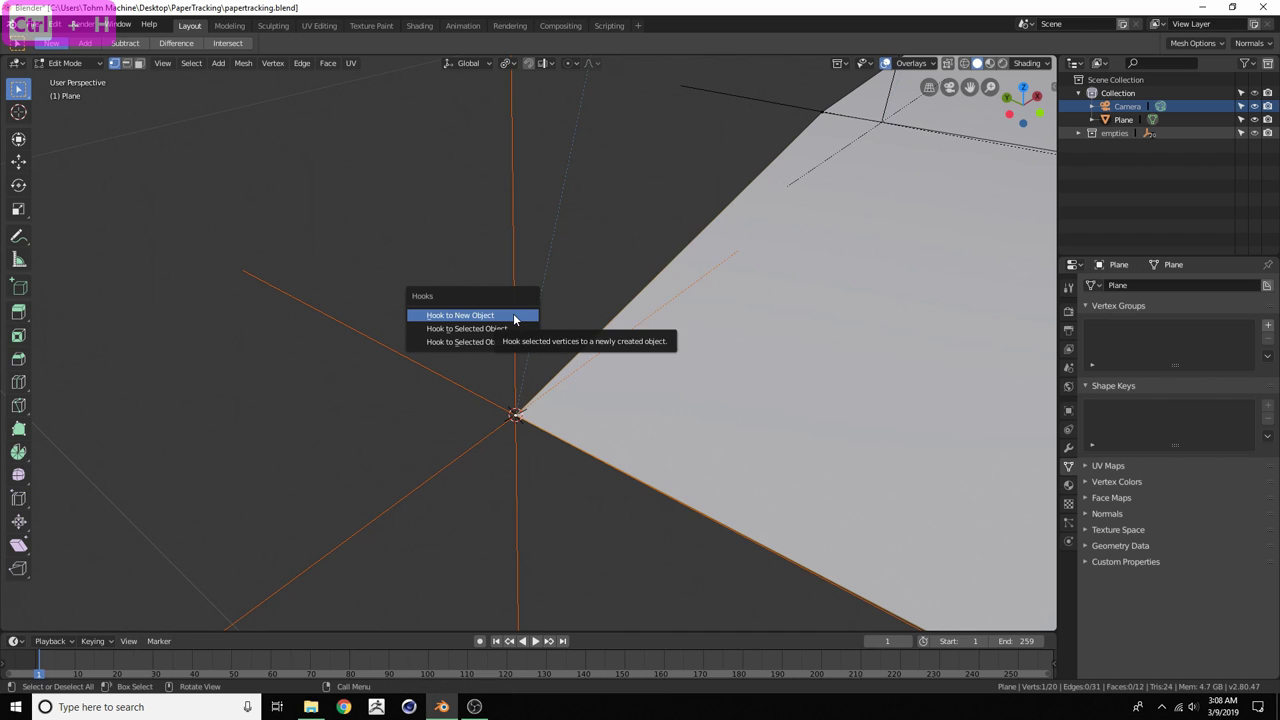
left_click(500, 323)
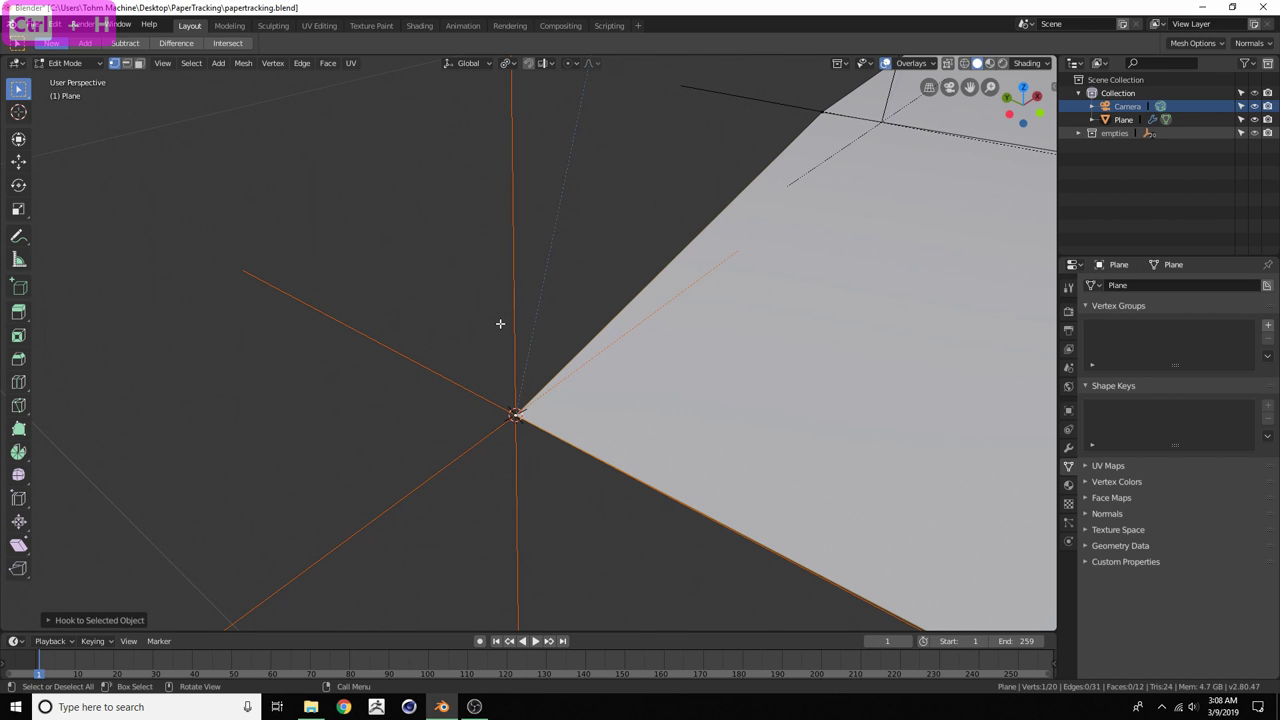
key("Tab")
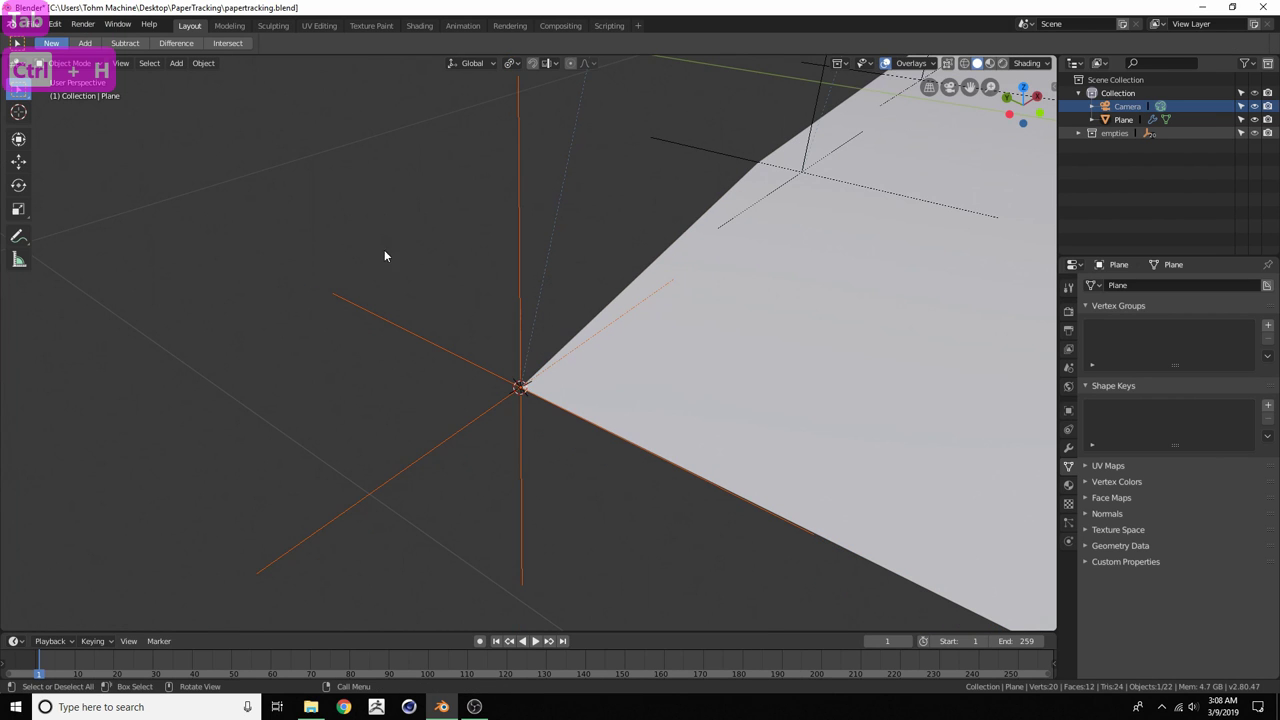
Scrub the timeline to frame 128 to check that the plane's corner follows its empty, and return to the first frame
scroll(418, 460, "down", 10)
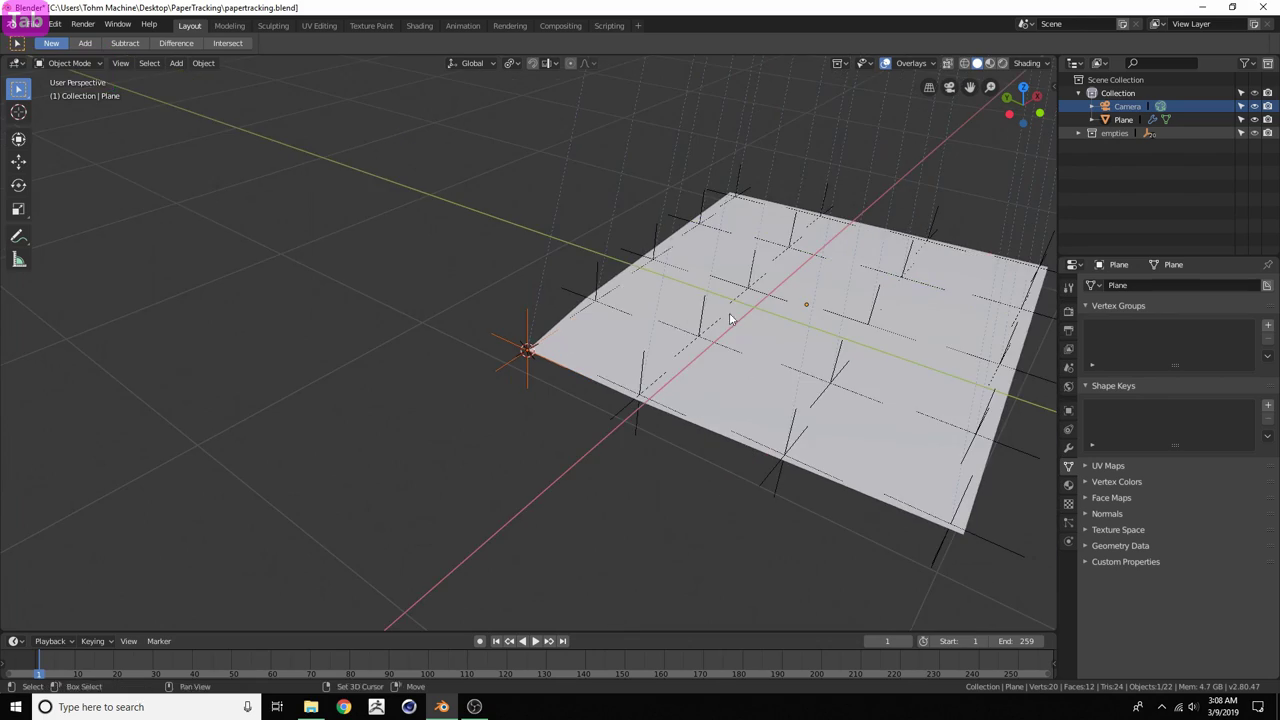
middle_click_drag(729, 317, 515, 353, "shift")
right_click_drag(40, 663, 284, 676)
left_click_drag(285, 675, 538, 670)
key("space")
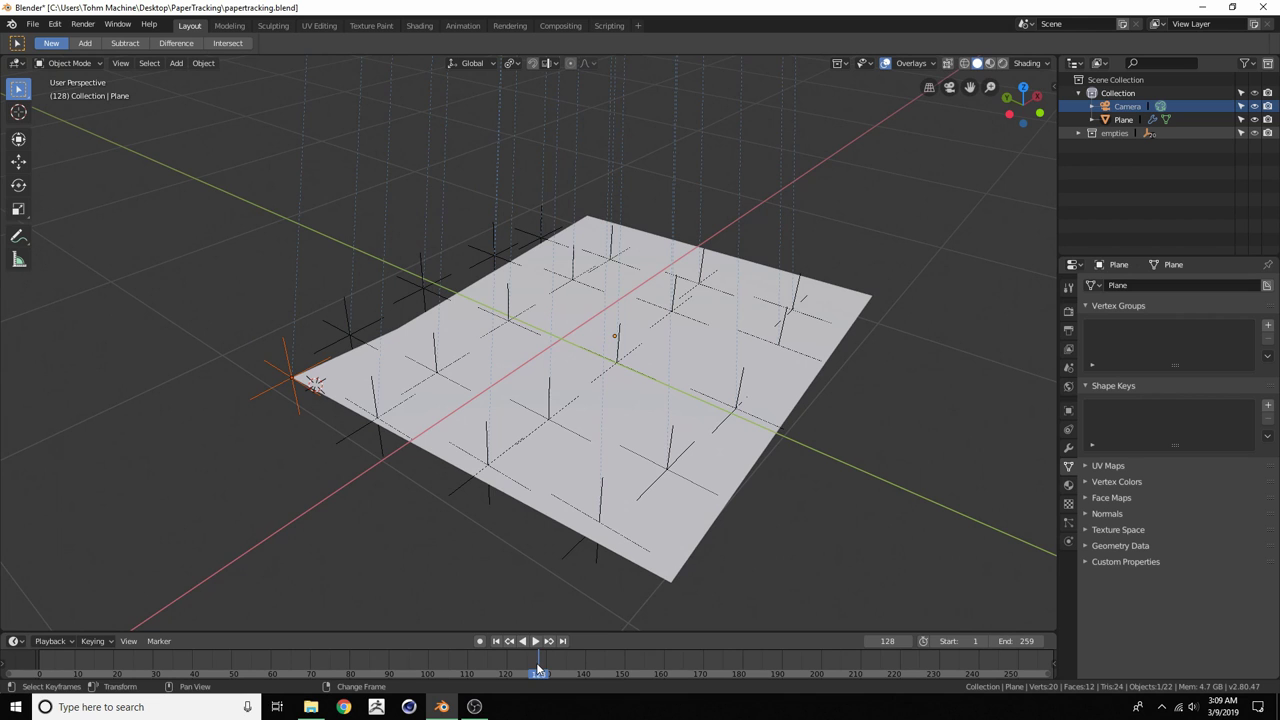
key("shift+Left")
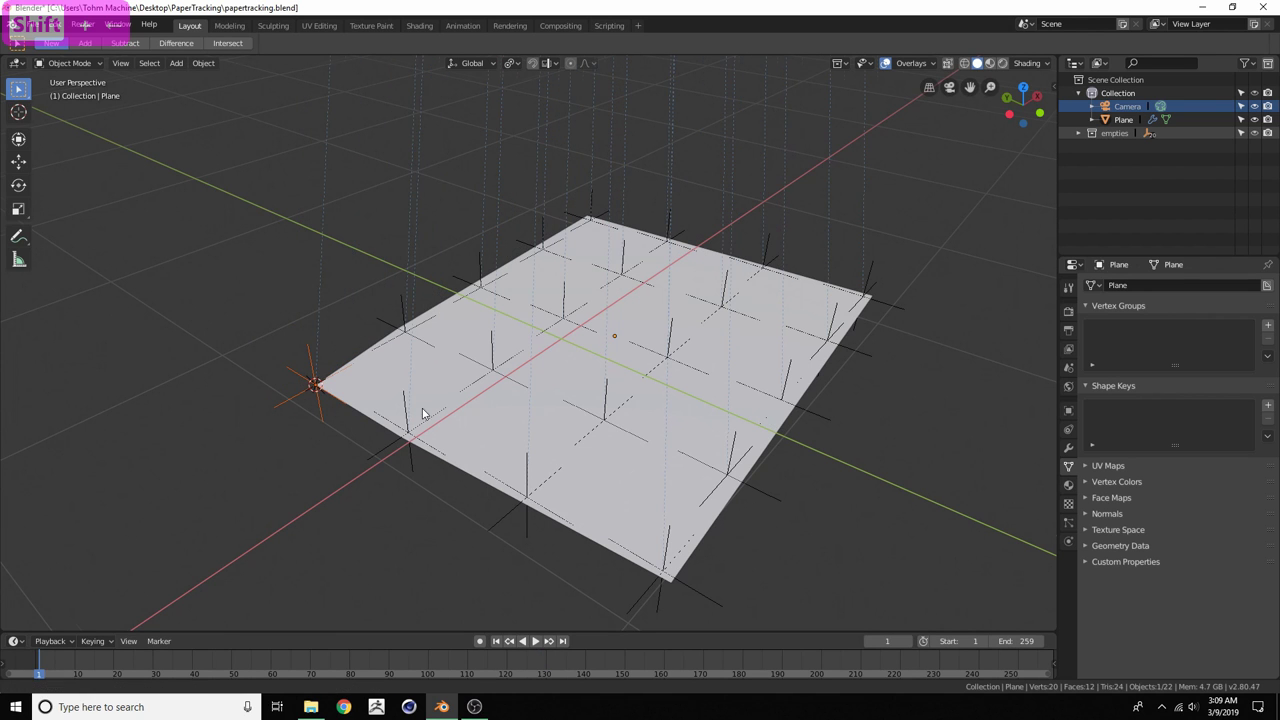
Select the empty next to the corner along the plane's front edge and snap the 3D cursor to it
middle_click_drag(420, 414, 491, 369)
scroll(480, 464, "up", 4)
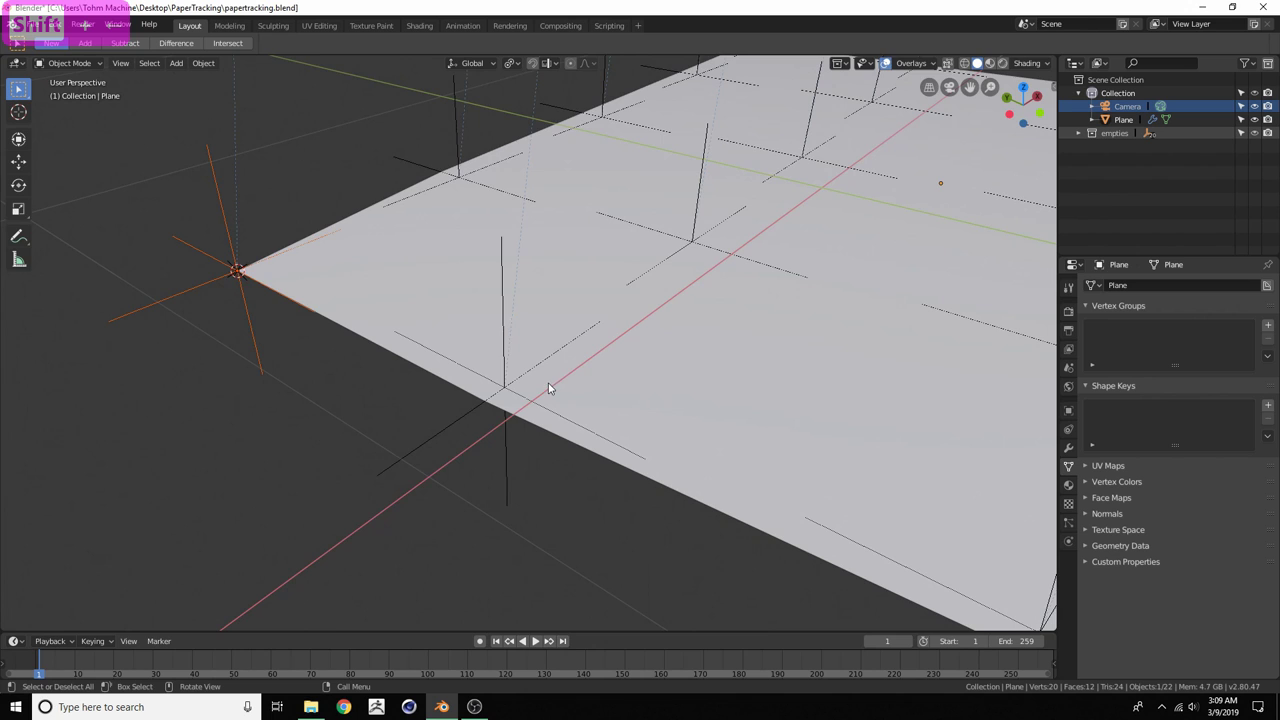
scroll(549, 388, "up", 4)
scroll(556, 435, "down", 2)
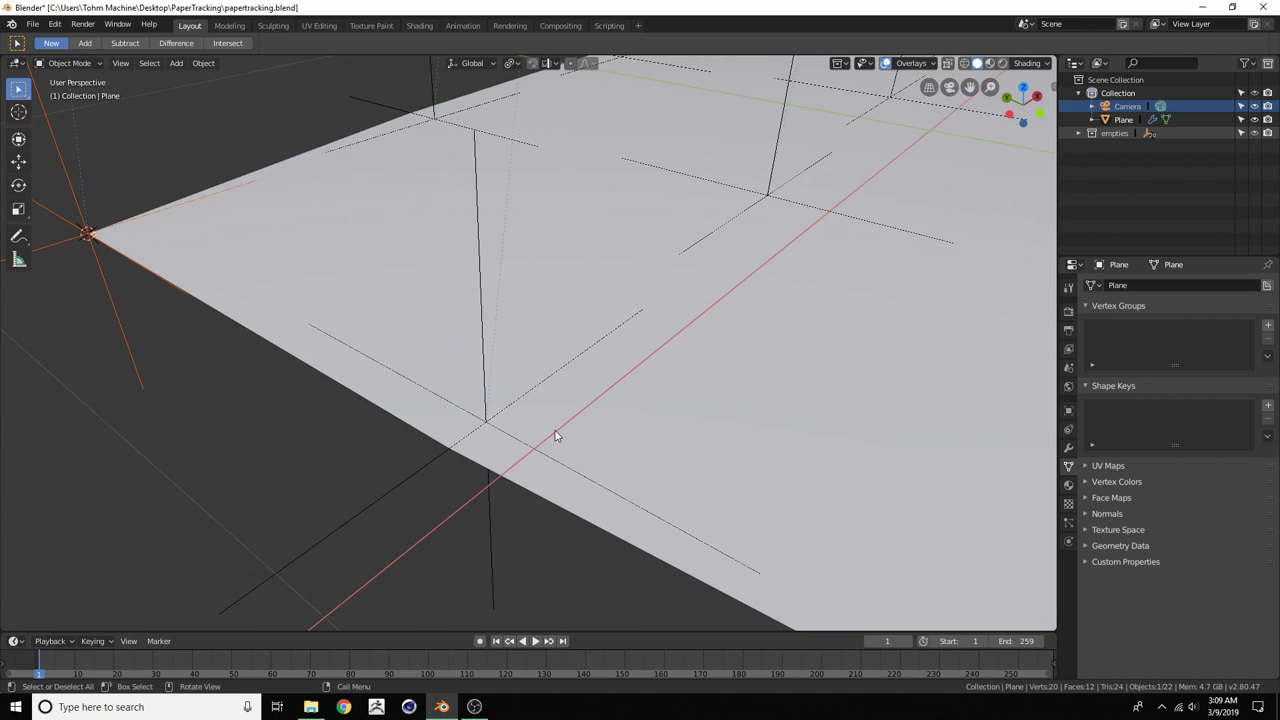
left_click(481, 360)
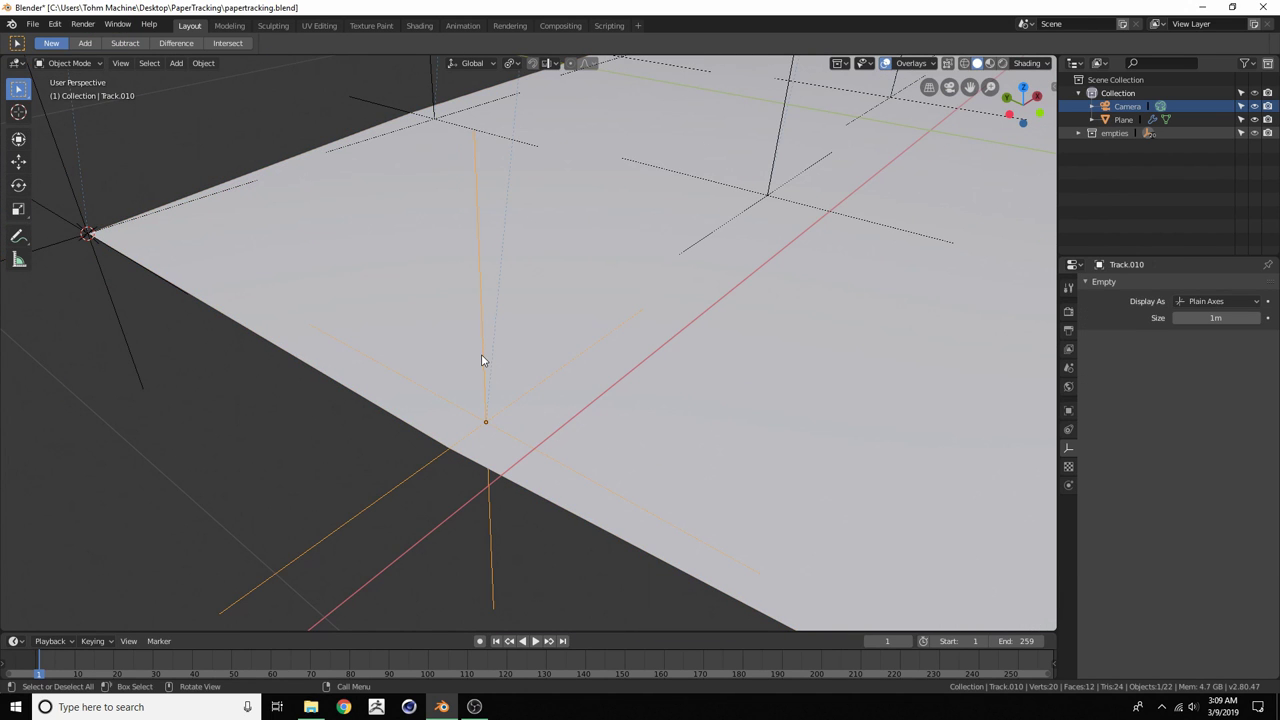
key("shift+s")
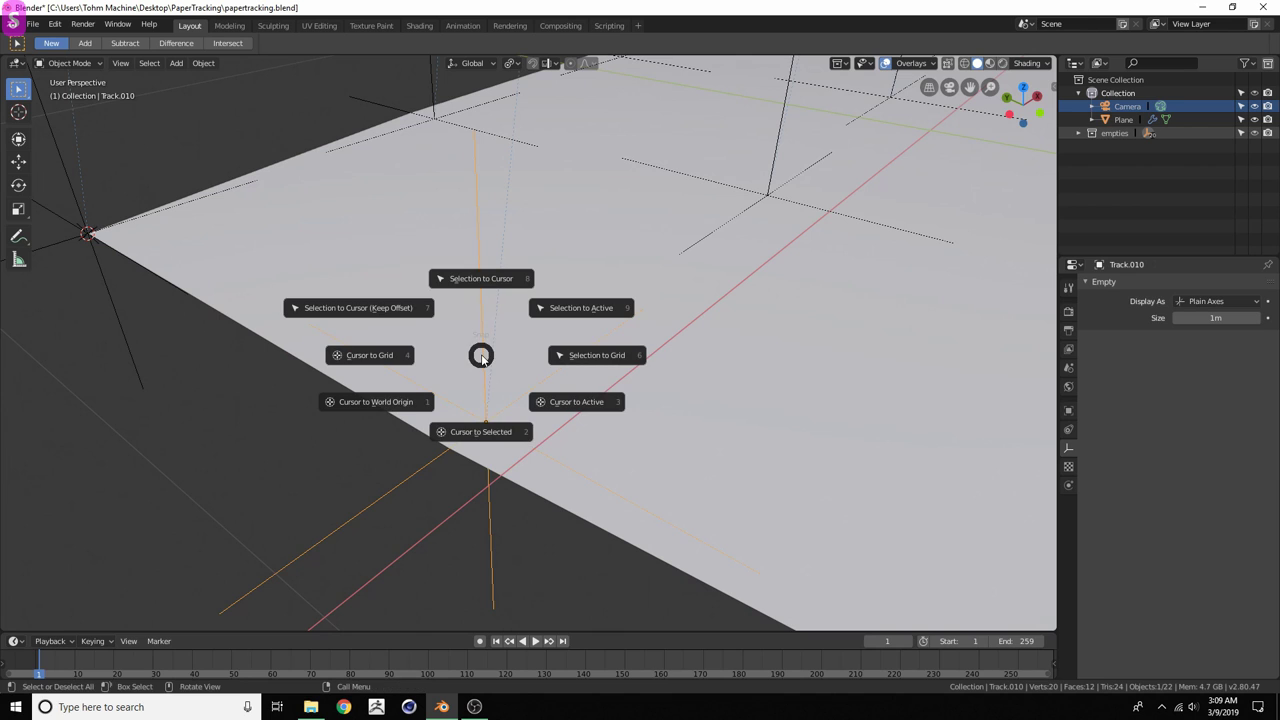
left_click(484, 430)
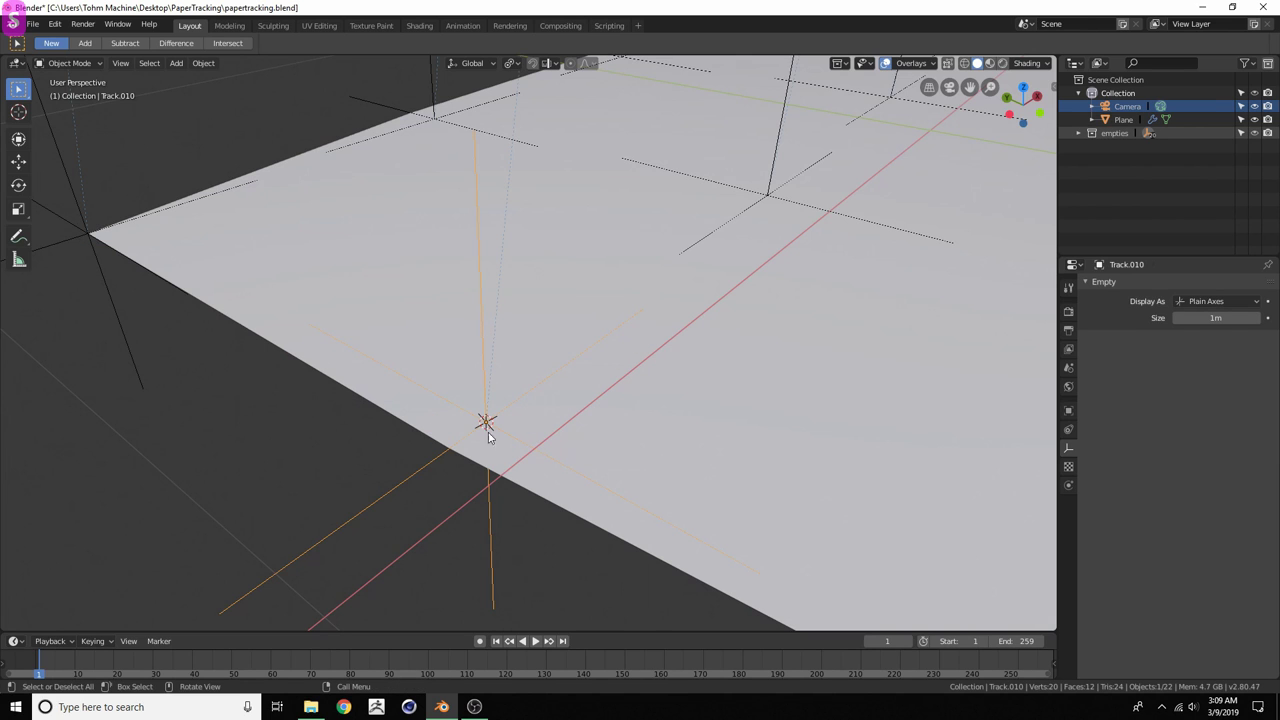
Enter edit mode on the plane and snap the front-edge vertex next to the corner to the 3D cursor
left_click(505, 463)
key("Tab")
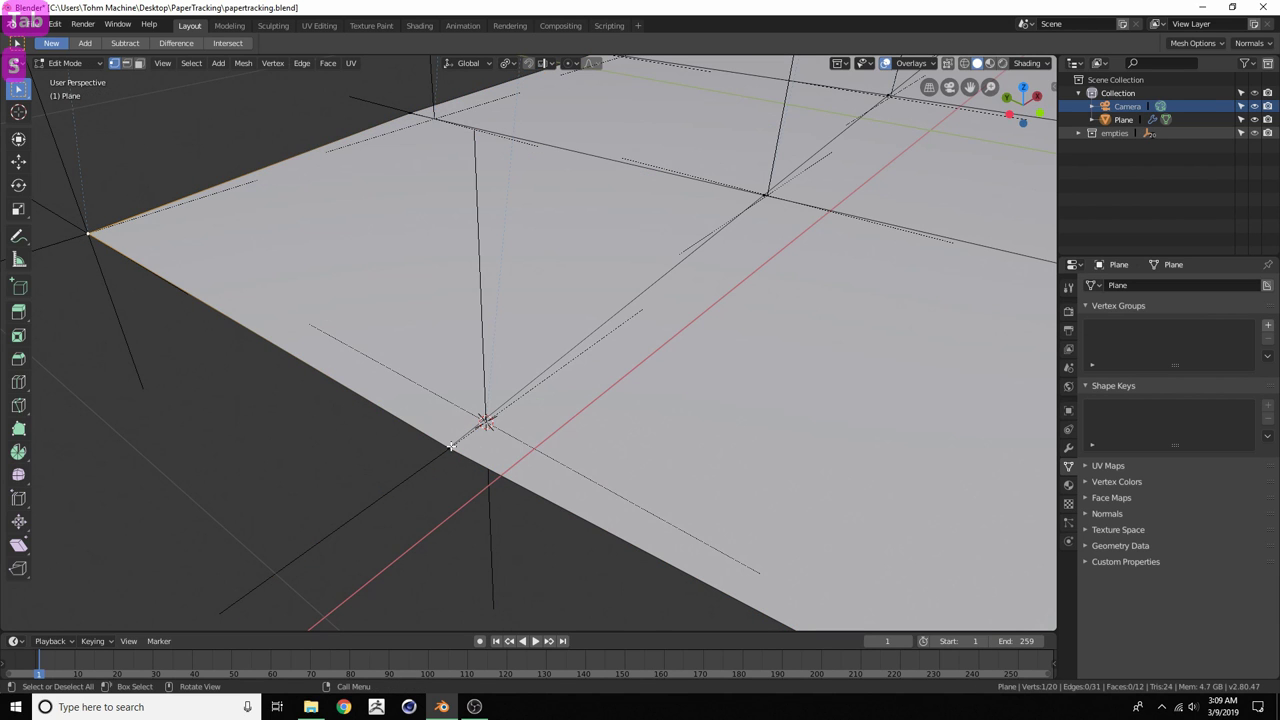
scroll(450, 455, "up", 3)
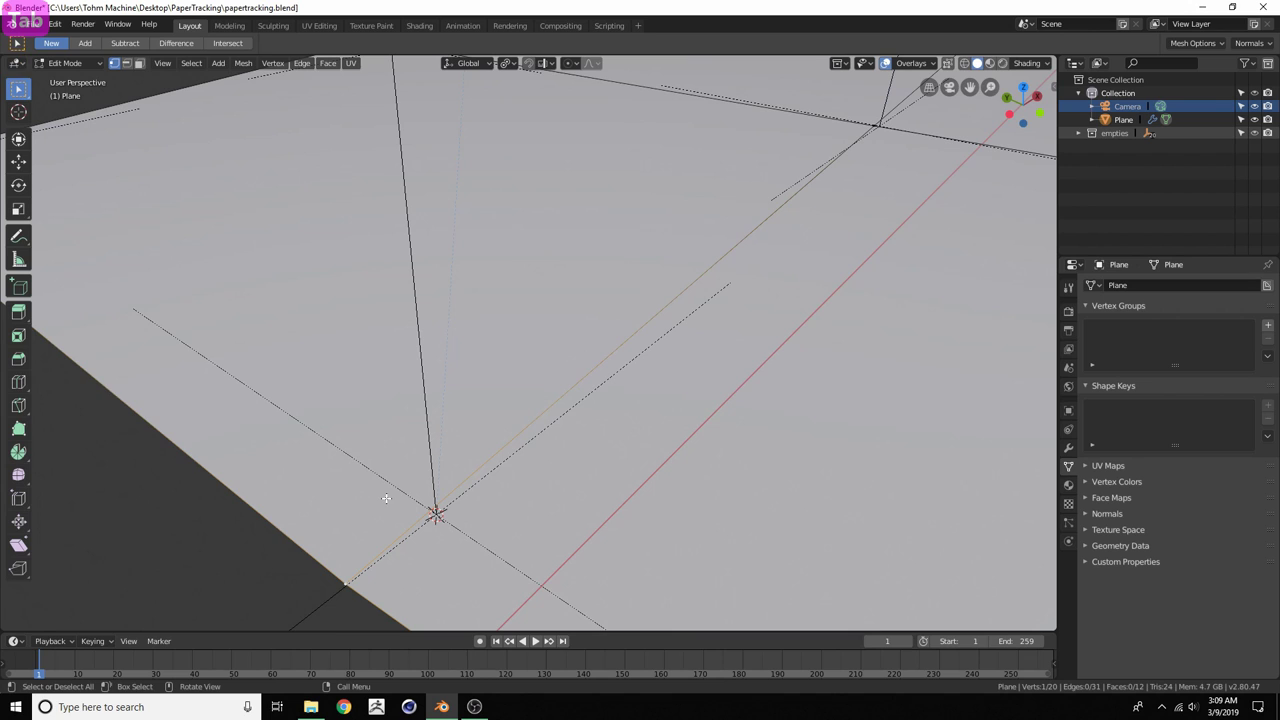
key("shift+s")
left_click(412, 432)
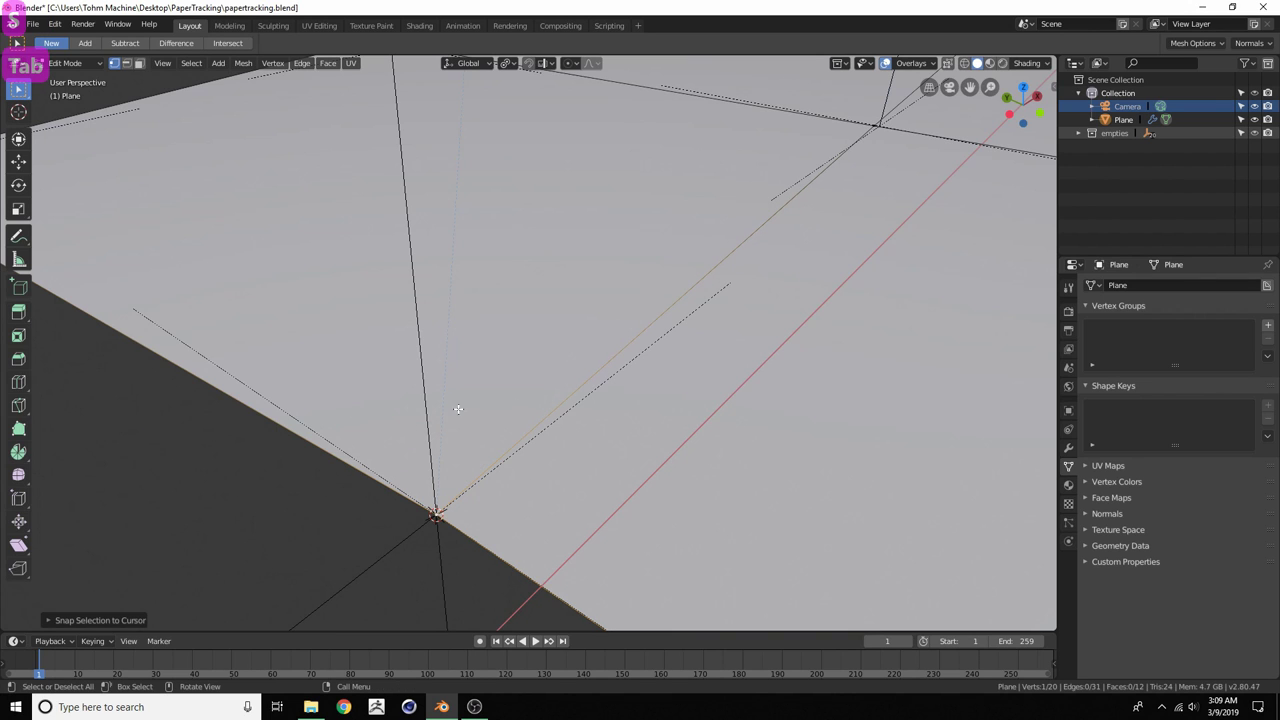
Hook this second front-edge vertex to its empty with Hook to Selected Object and return to object mode
key("ctrl+z")
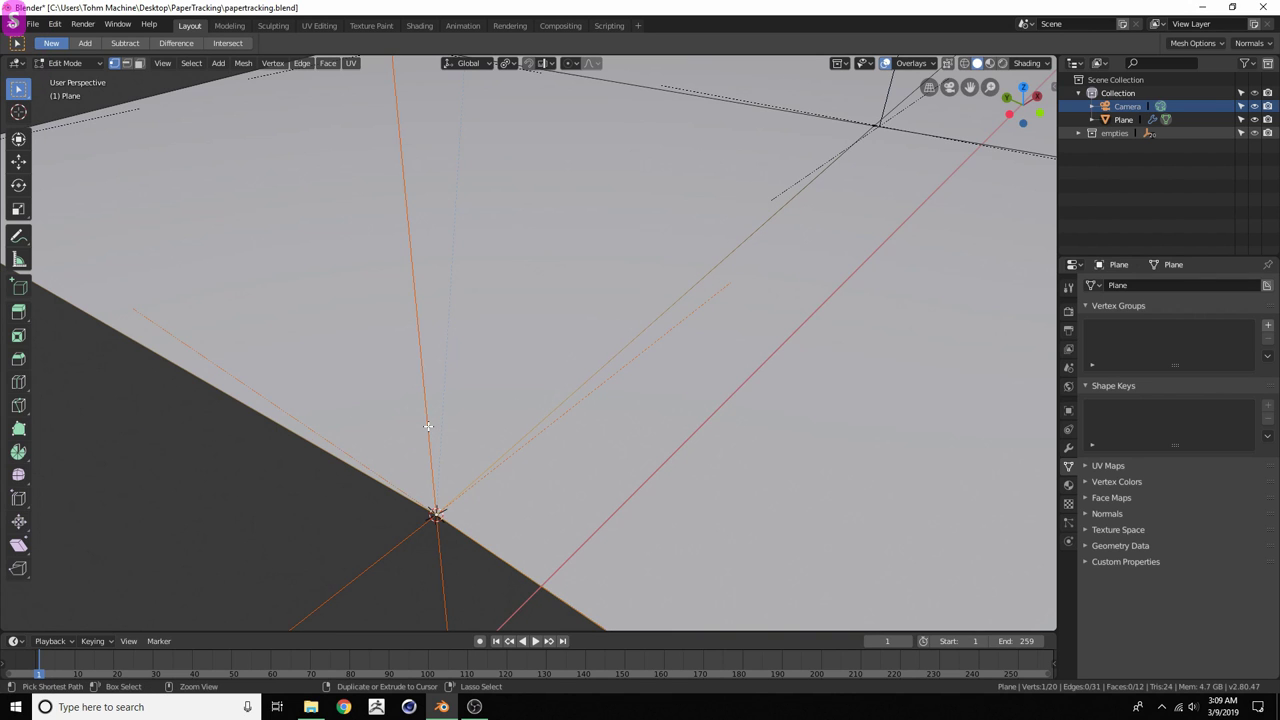
key("ctrl+h")
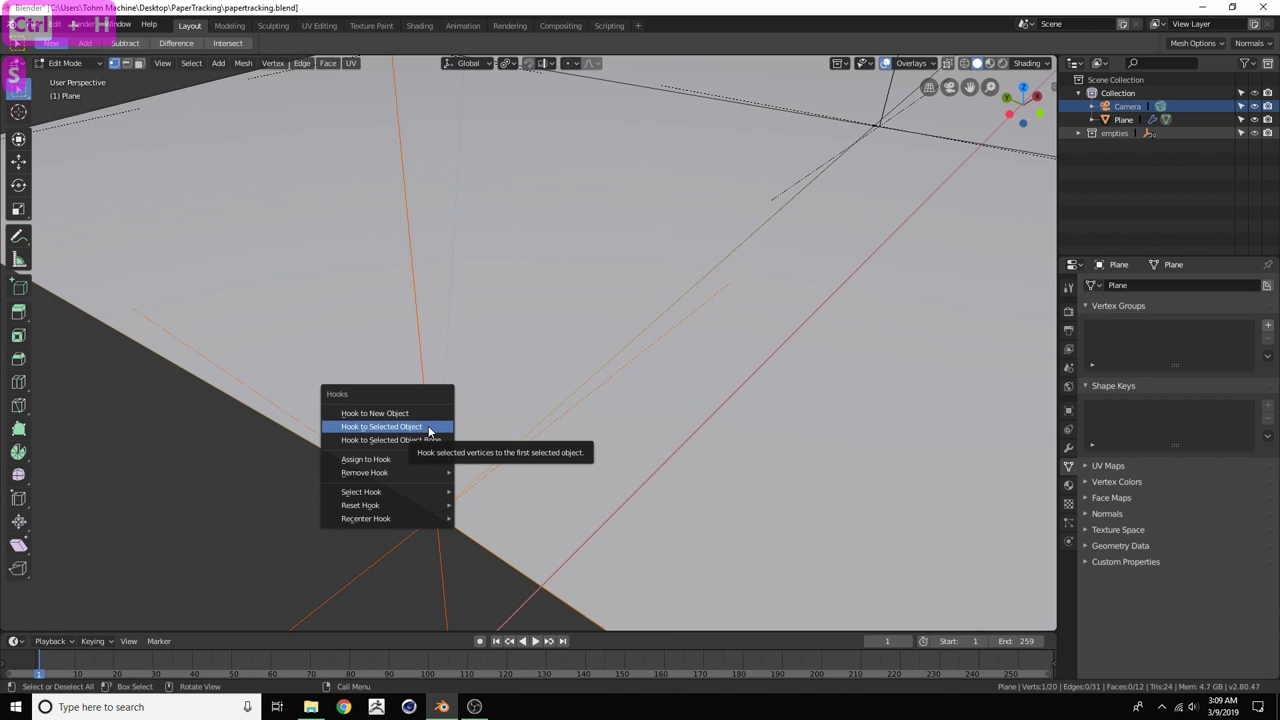
left_click(429, 429)
scroll(429, 429, "down", 7)
key("Tab")
Scrub through the animation to check the second hook, save the file and return to the first frame
left_click_drag(52, 666, 232, 666)
key("ctrl+s")
key("shift+Left")
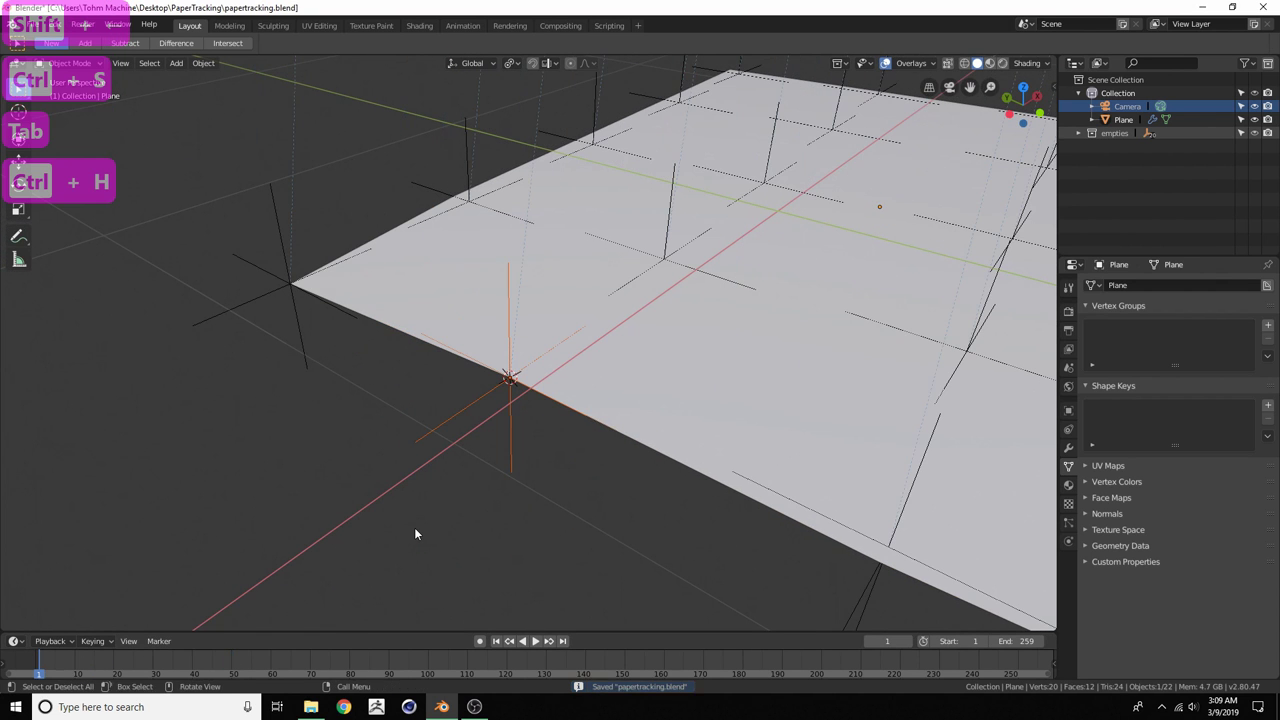
Select the third empty along the plane's front edge and snap the 3D cursor to it
middle_click_drag(634, 378, 385, 305, "shift")
scroll(421, 387, "up", 7)
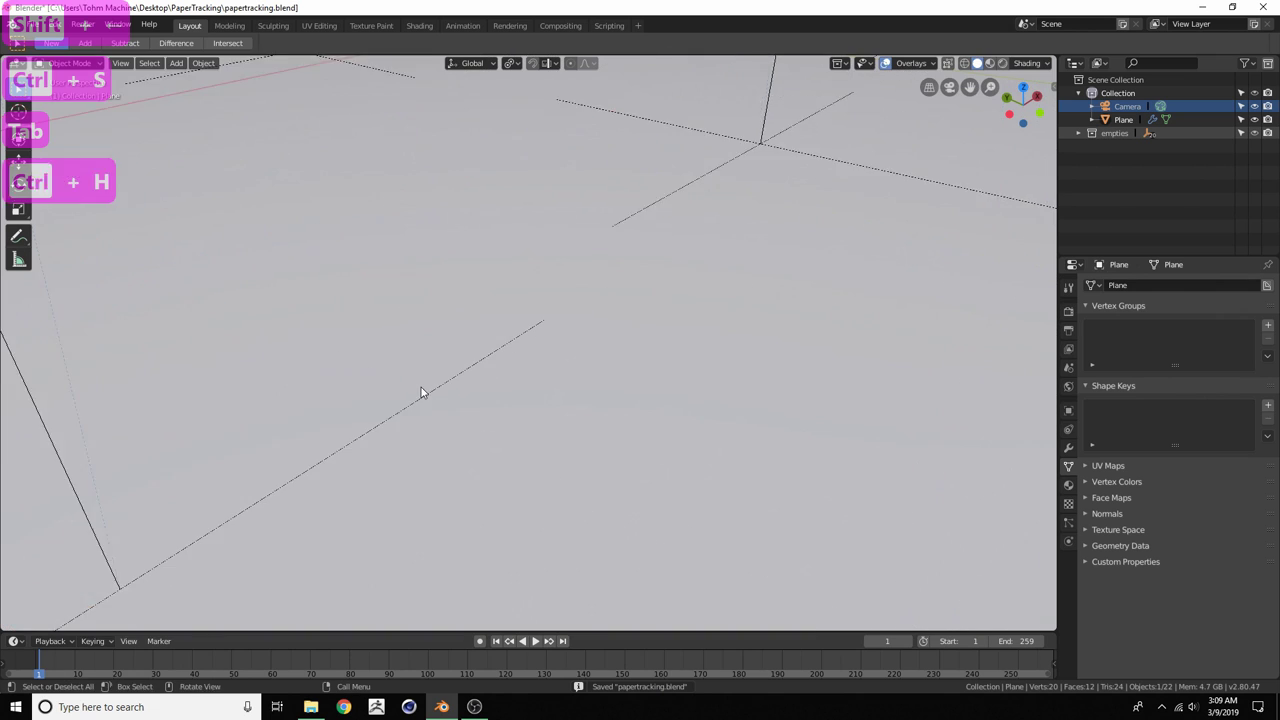
scroll(298, 374, "down", 4)
middle_click_drag(300, 378, 449, 381, "shift")
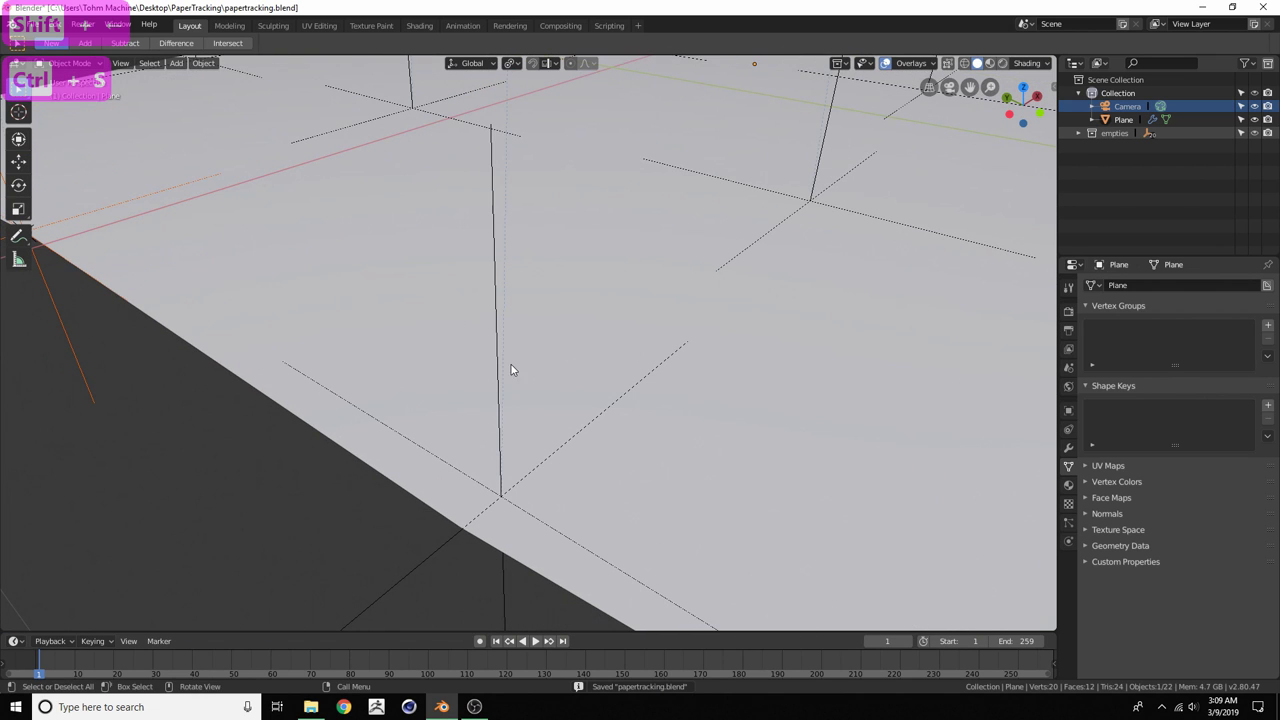
left_click(497, 363)
key("shift+s")
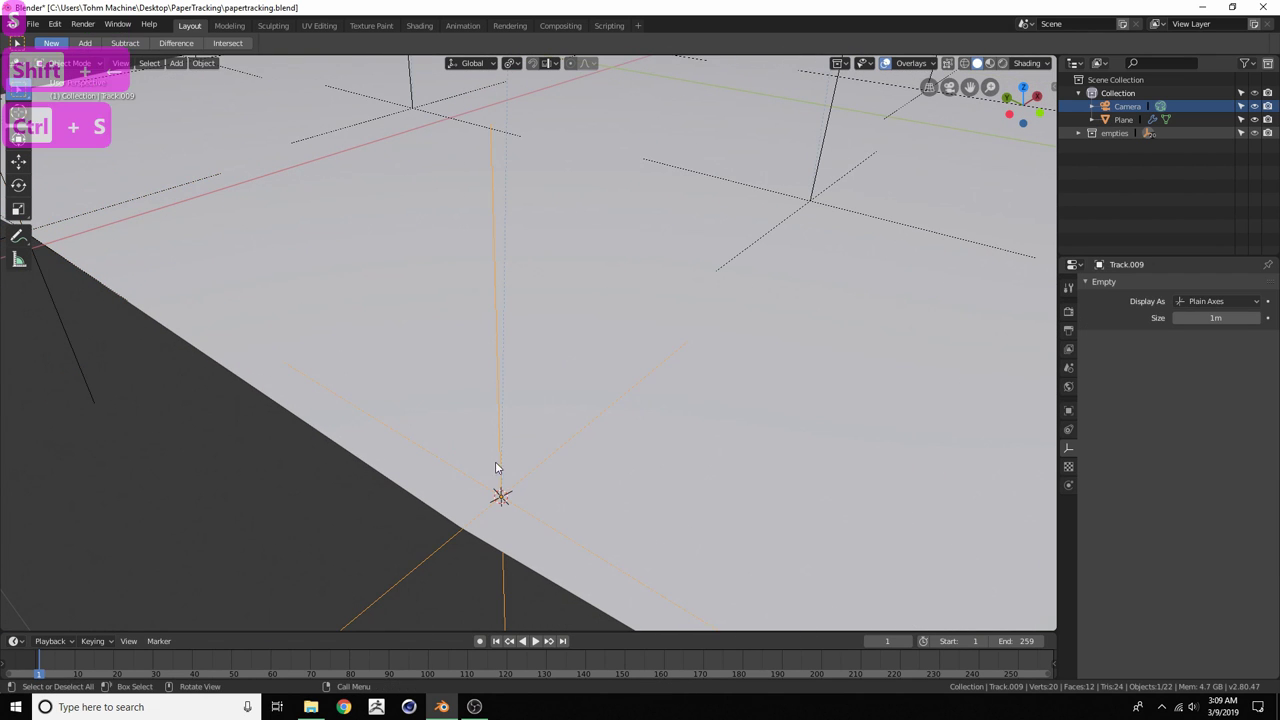
Enter edit mode on the plane and snap the third front-edge vertex to the 3D cursor
left_click(482, 530)
key("Tab")
key("Tab")
left_click(500, 495)
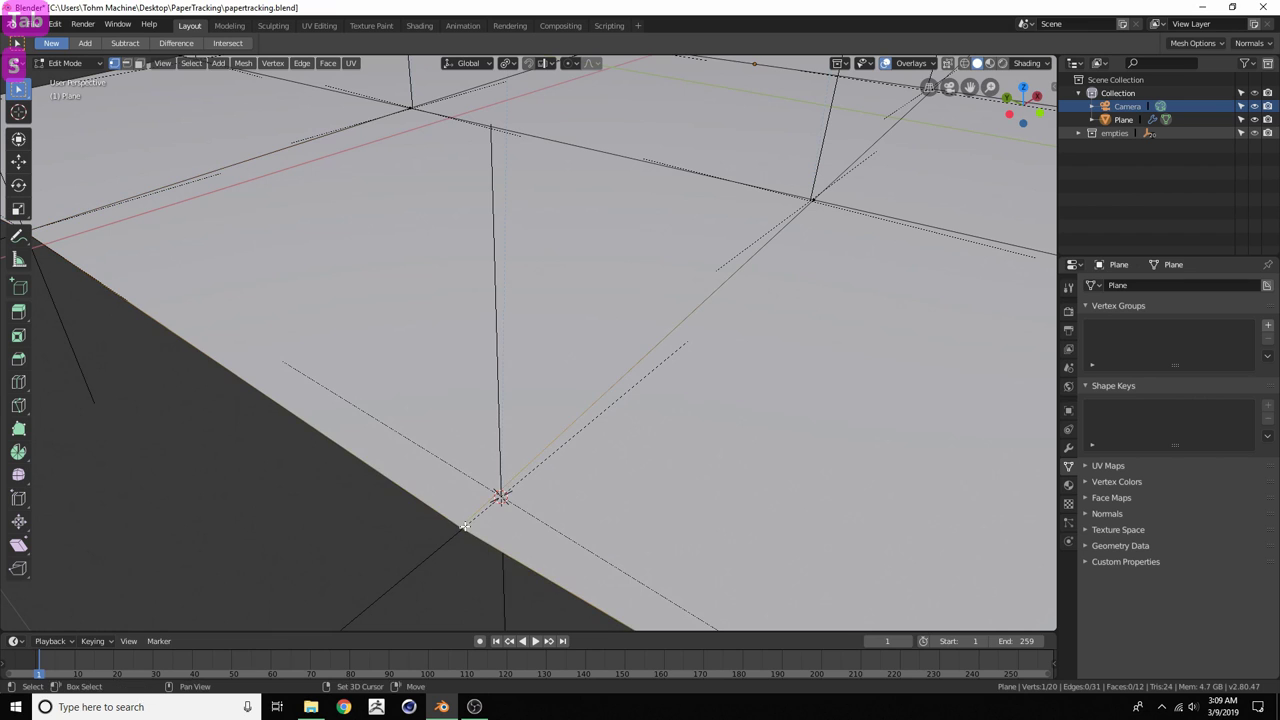
key("shift+s")
left_click(468, 410)
Add the third empty to the selection and hook the third front-edge vertex to it with Hook to Selected Object
key("ctrl+l")
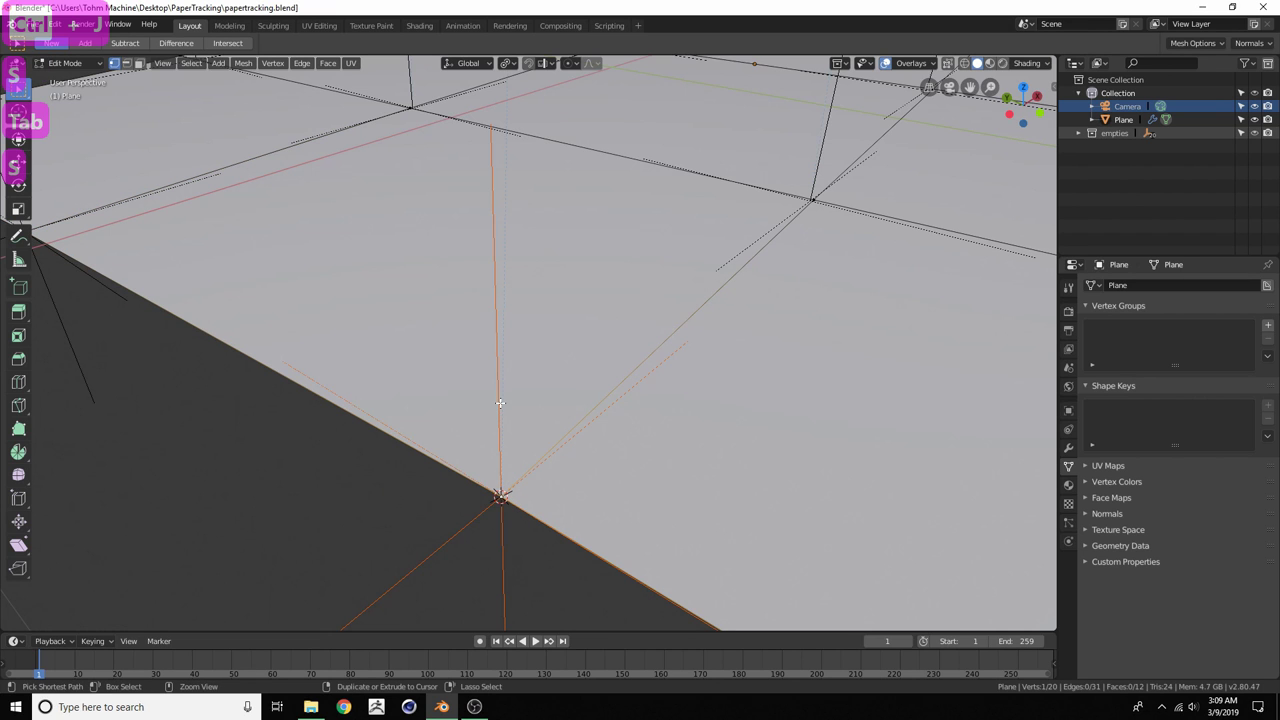
key("ctrl+h")
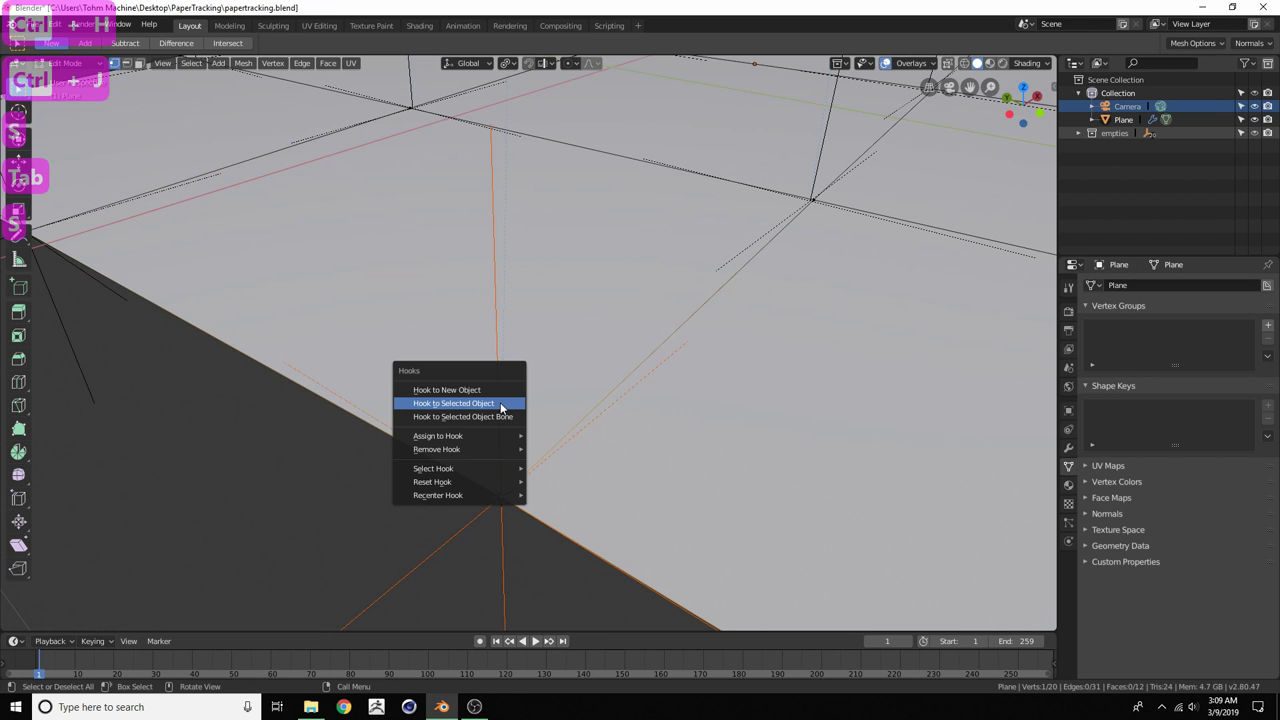
Hook the selected edge vertex of the plane to its tracking empty and return to Object Mode
left_click(500, 405)
middle_click_drag(500, 405, 531, 423)
scroll(531, 423, "up", 5)
scroll(531, 423, "down", 4)
key("Tab")
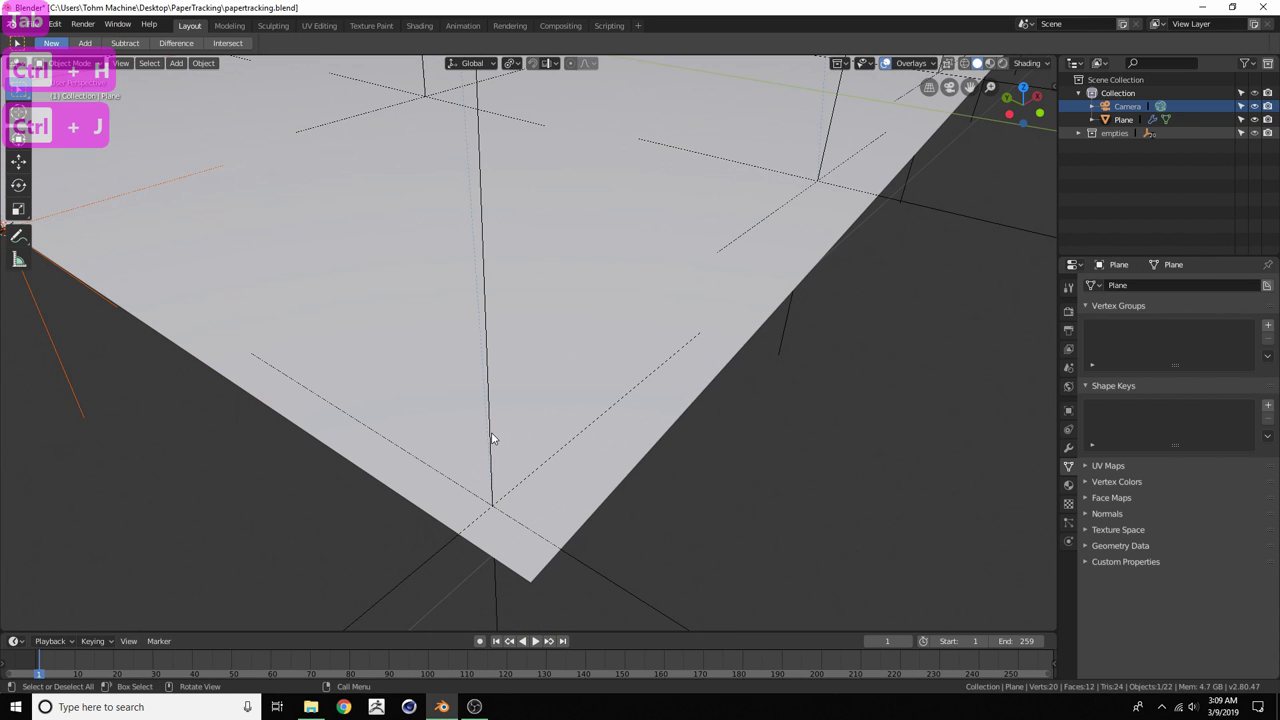
Snap the 3D cursor to the Track empty at the plane's near corner, and snap the corner vertex to the cursor
left_click(490, 437)
key("shift+s")
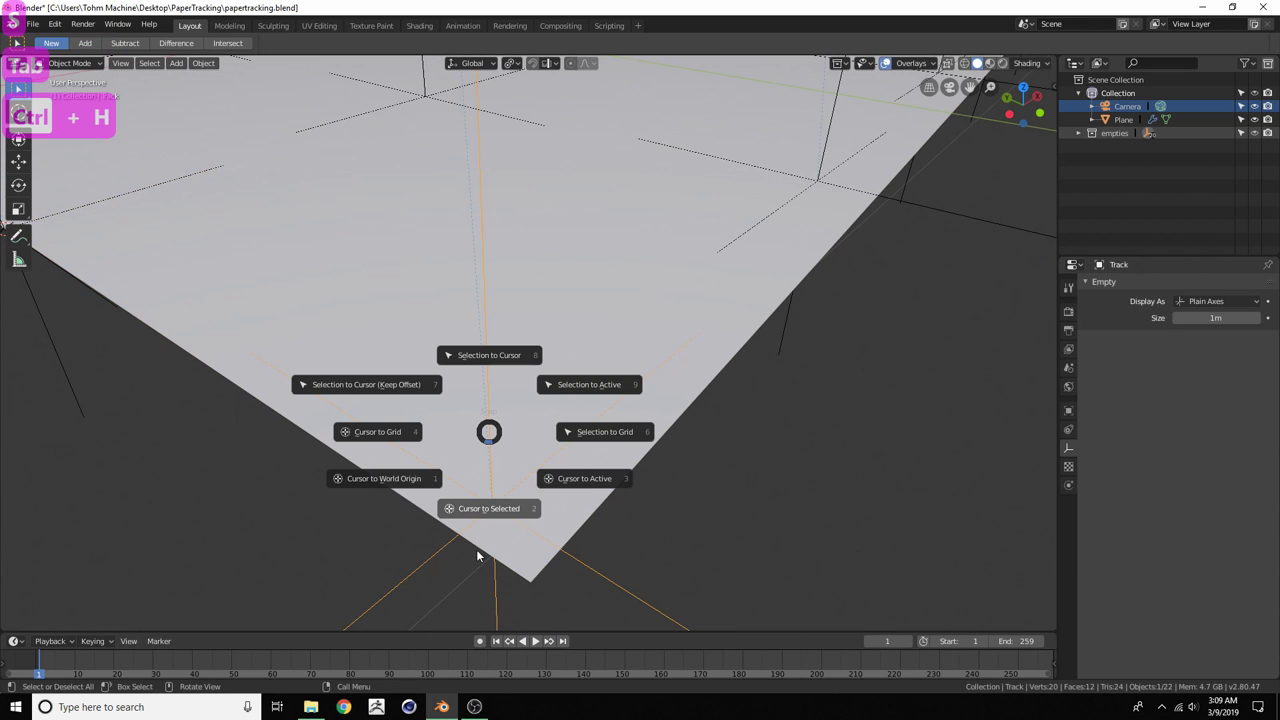
left_click(486, 512)
left_click(500, 540)
key("Tab")
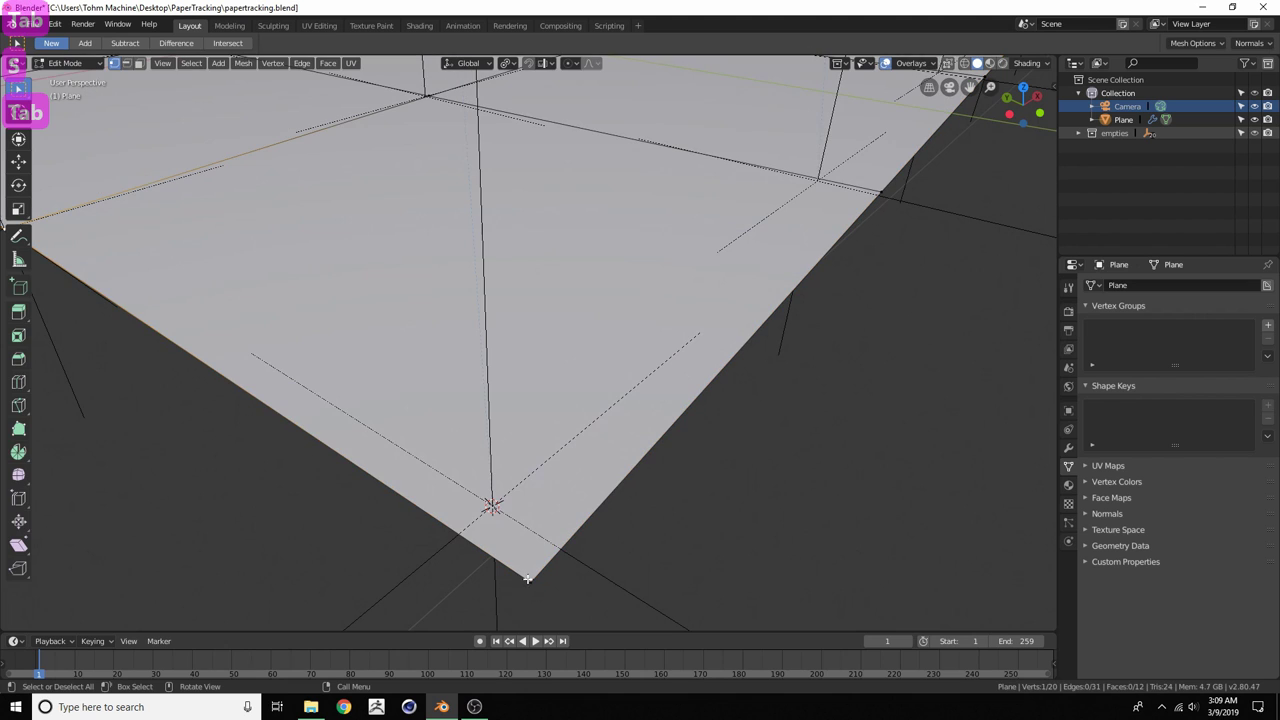
key("shift+s")
left_click(516, 428)
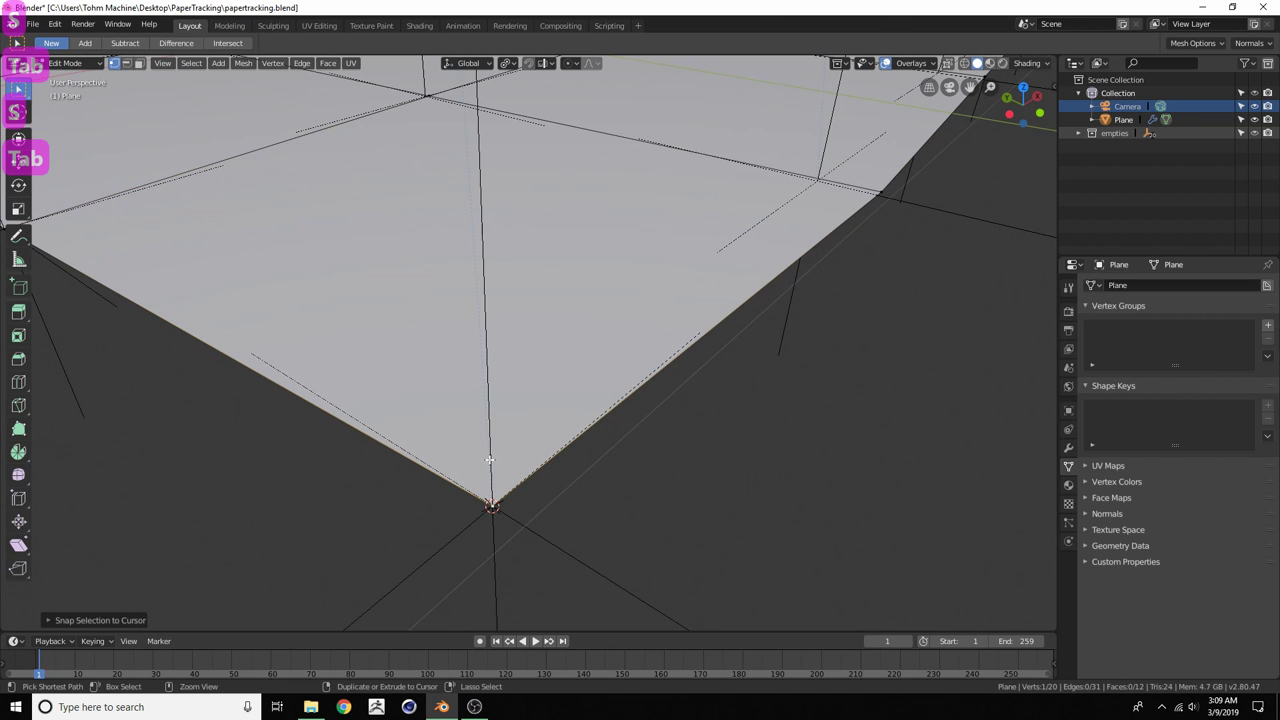
Hook the plane's near corner vertex to the selected Track empty and return to Object Mode
left_click(490, 460, "ctrl")
key("ctrl+h")
left_click(490, 460)
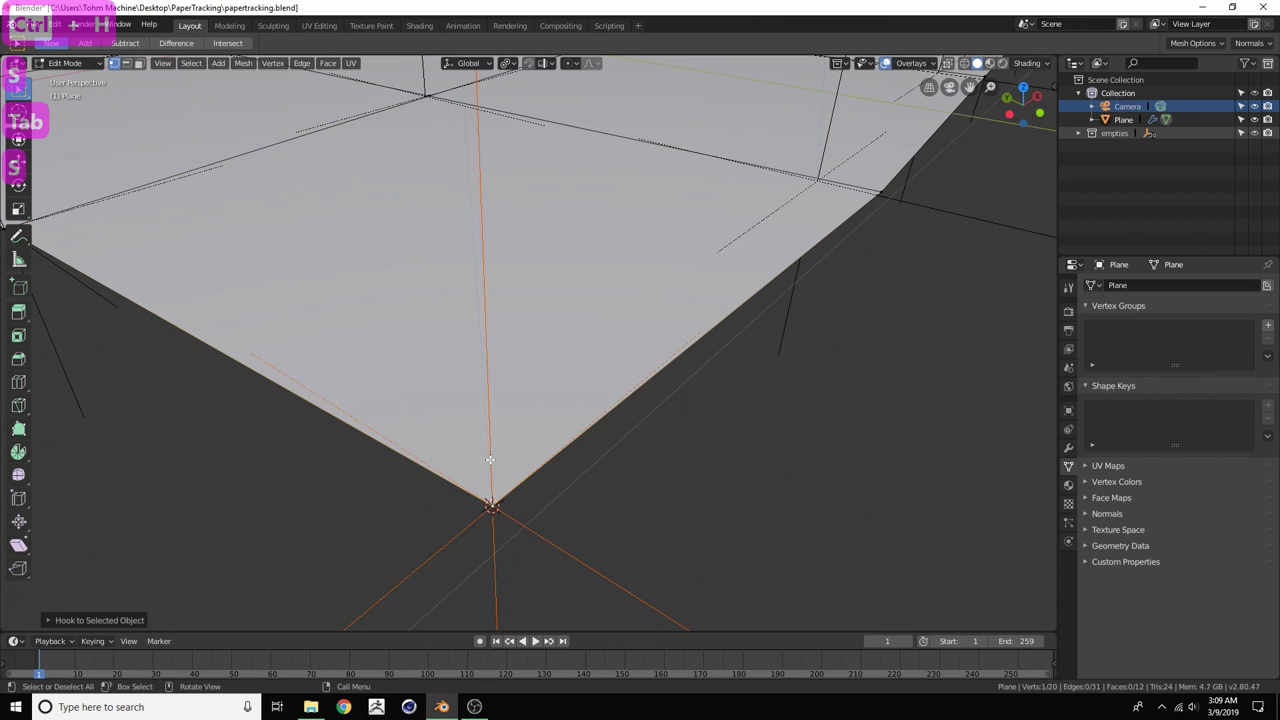
scroll(490, 460, "down", 6)
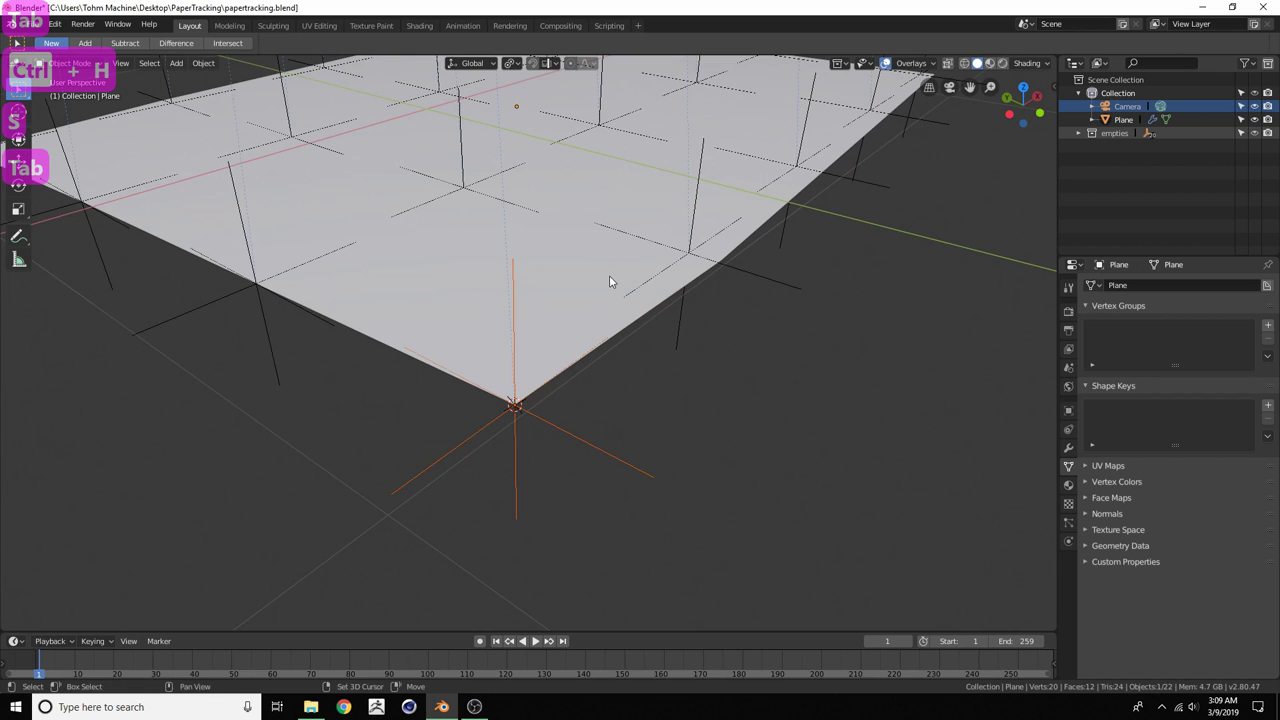
key("Tab")
Snap the 3D cursor to the Track.001 empty beside the edge vertex adjoining the near corner
middle_click_drag(609, 275, 549, 430)
scroll(549, 430, "up", 5)
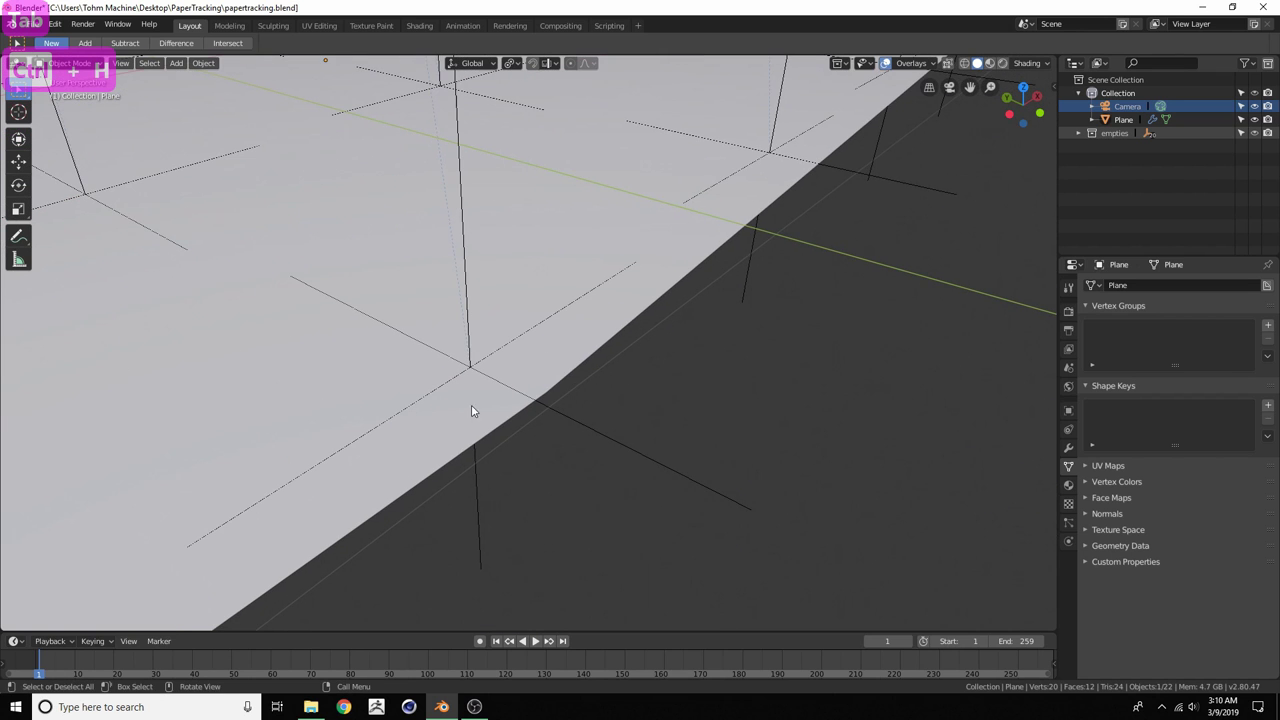
middle_click_drag(475, 250, 537, 337)
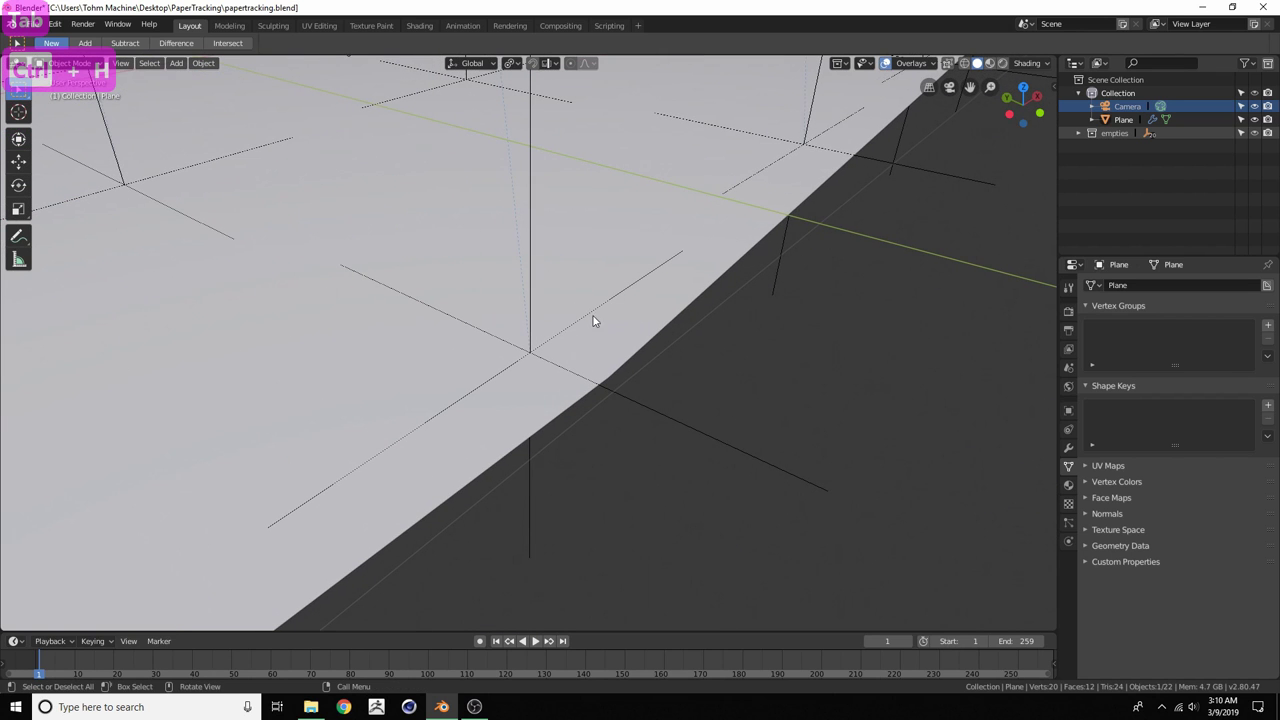
left_click(530, 305)
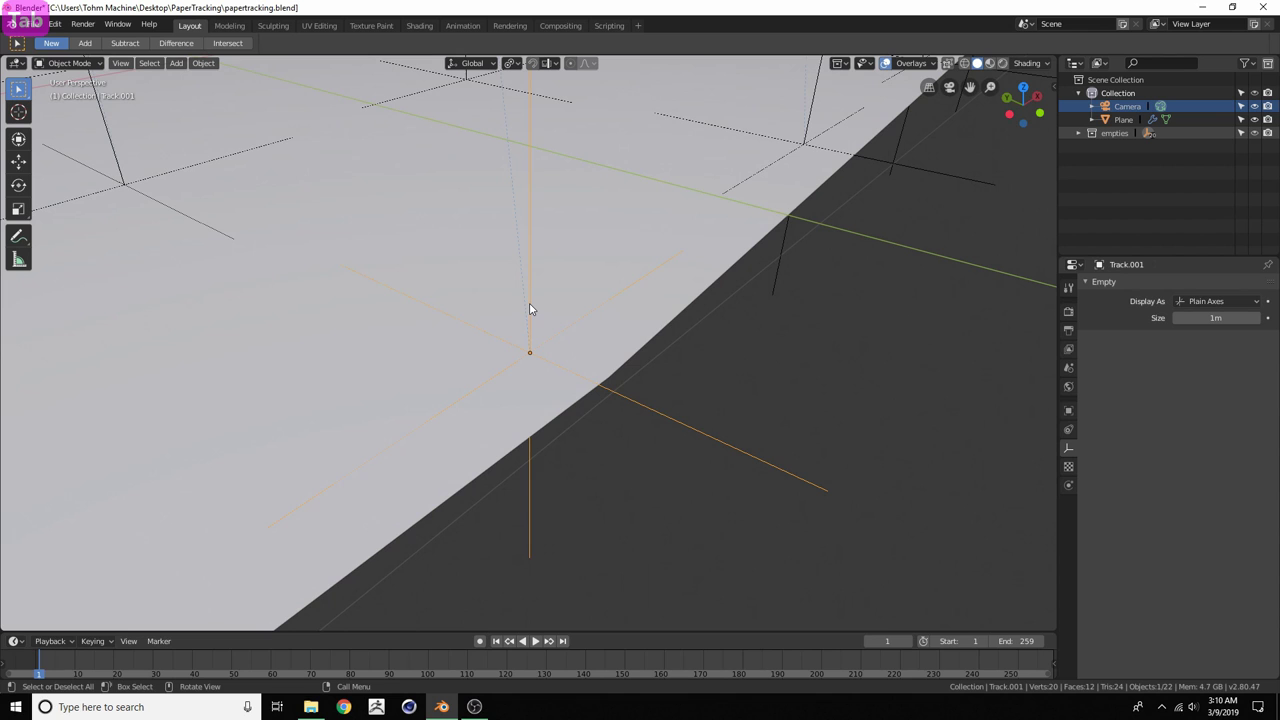
key("shift+s")
left_click(535, 380)
Enter Edit Mode on the plane and snap the edge vertex nearest Track.001 to the 3D cursor
middle_click_drag(534, 380, 527, 354)
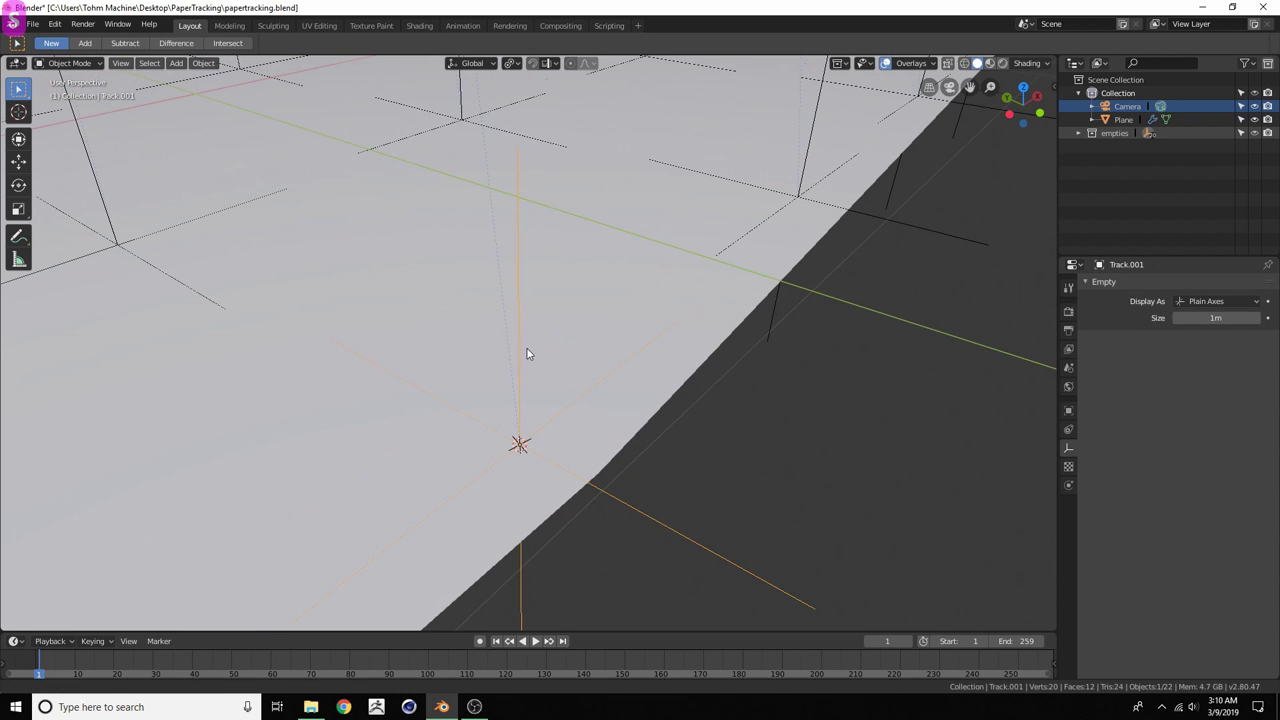
left_click(548, 471)
key("Tab")
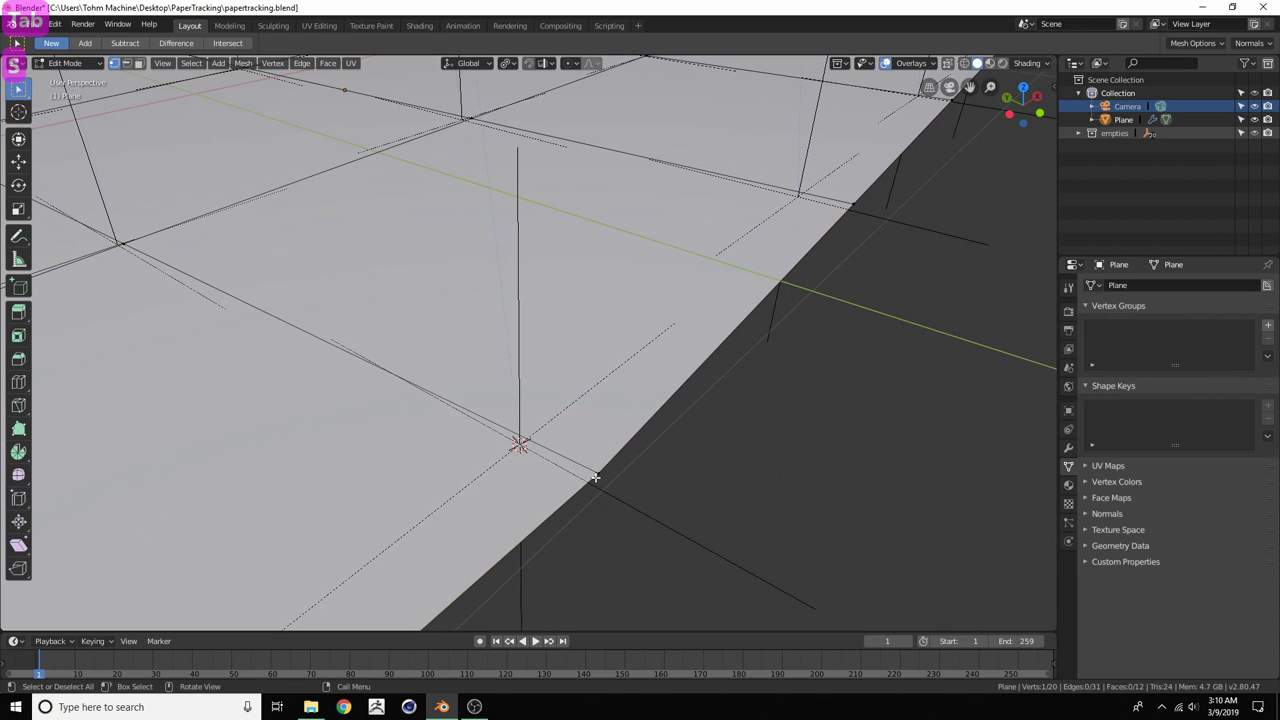
left_click(597, 470)
key("shift+s")
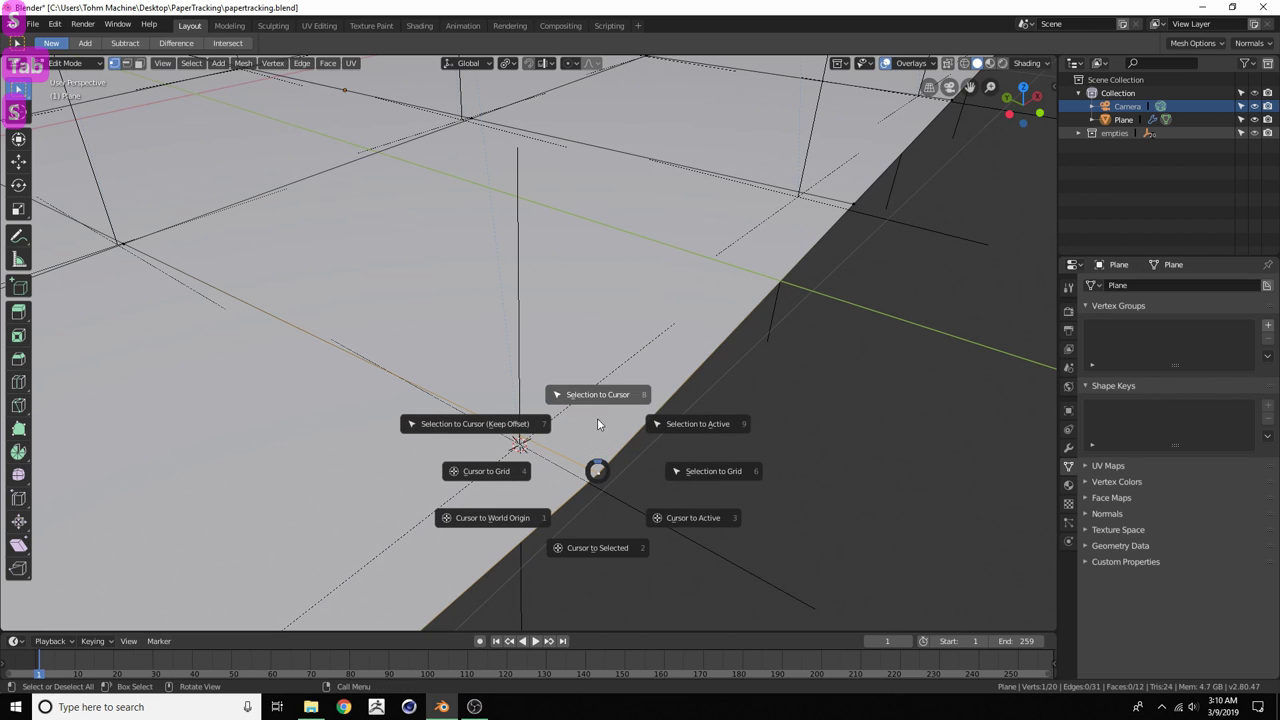
left_click(563, 394)
Hook the snapped edge vertex to the Track.001 empty and return to Object Mode
middle_click_drag(563, 394, 500, 403)
key("ctrl+h")
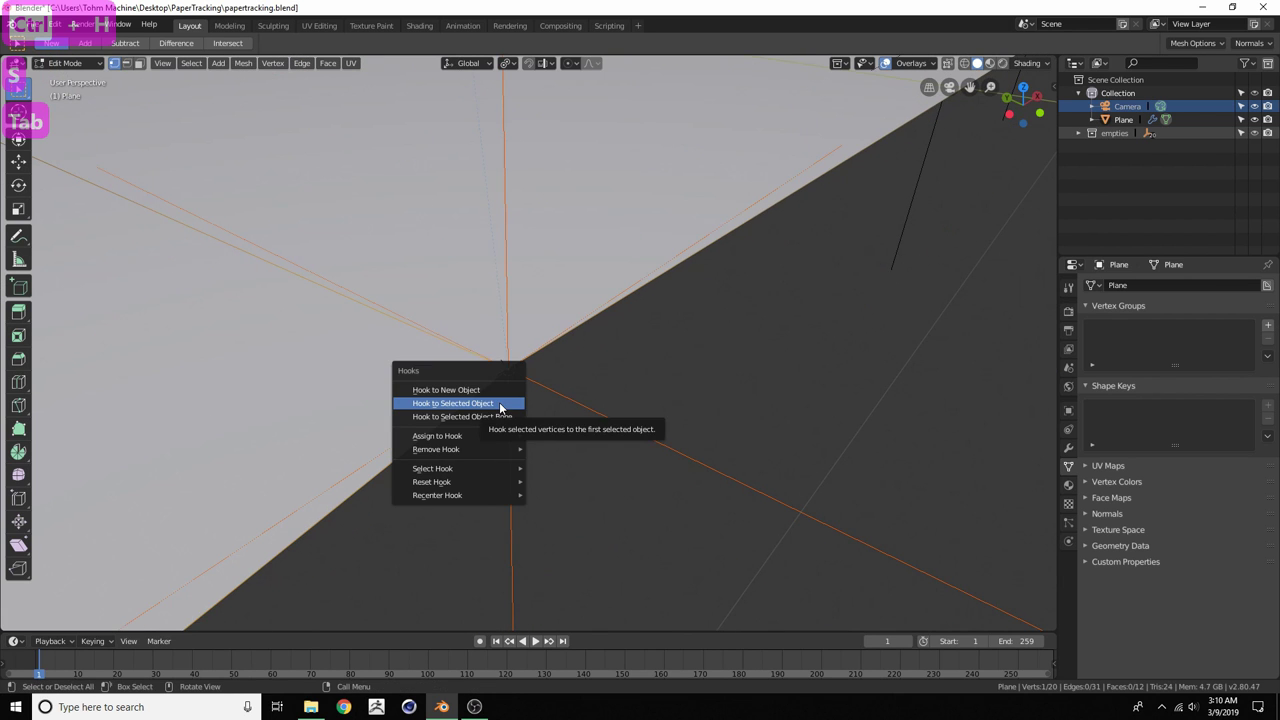
left_click(500, 403)
scroll(500, 403, "down", 5)
key("Tab")
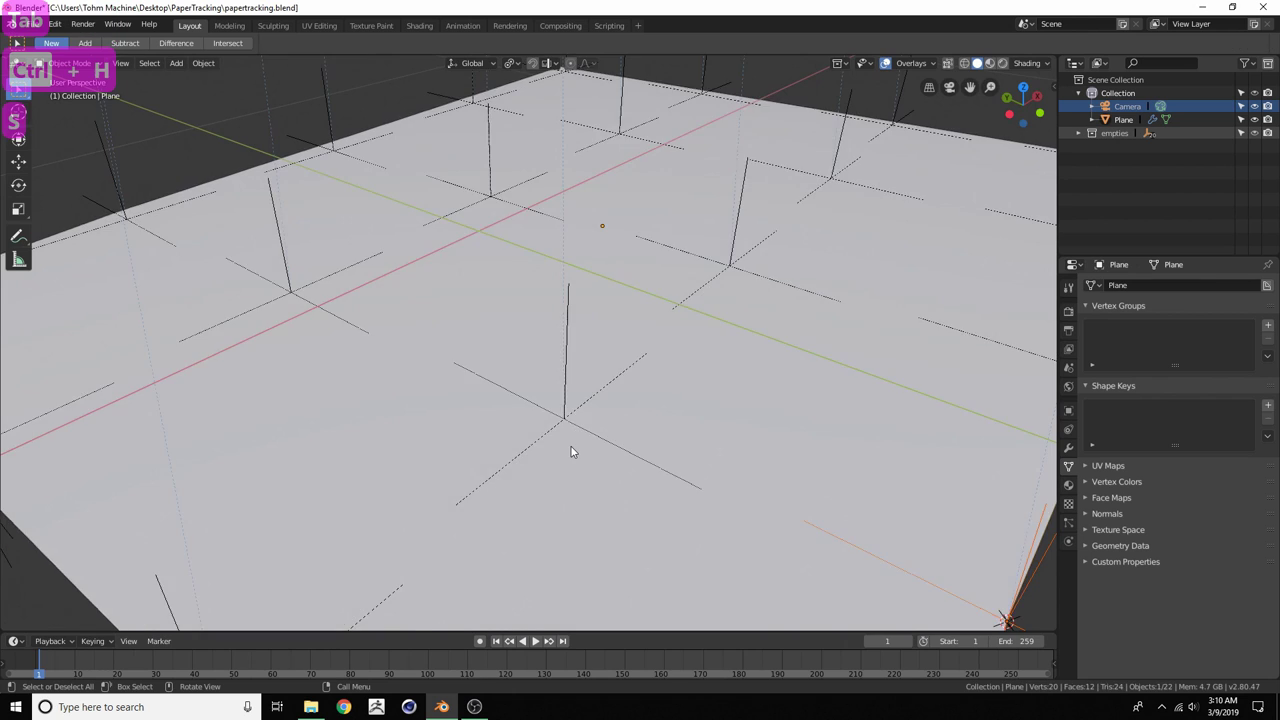
Snap the 3D cursor to the interior Track.008 empty, and snap the nearest plane vertex to the cursor
scroll(600, 428, "up", 2)
left_click(592, 422)
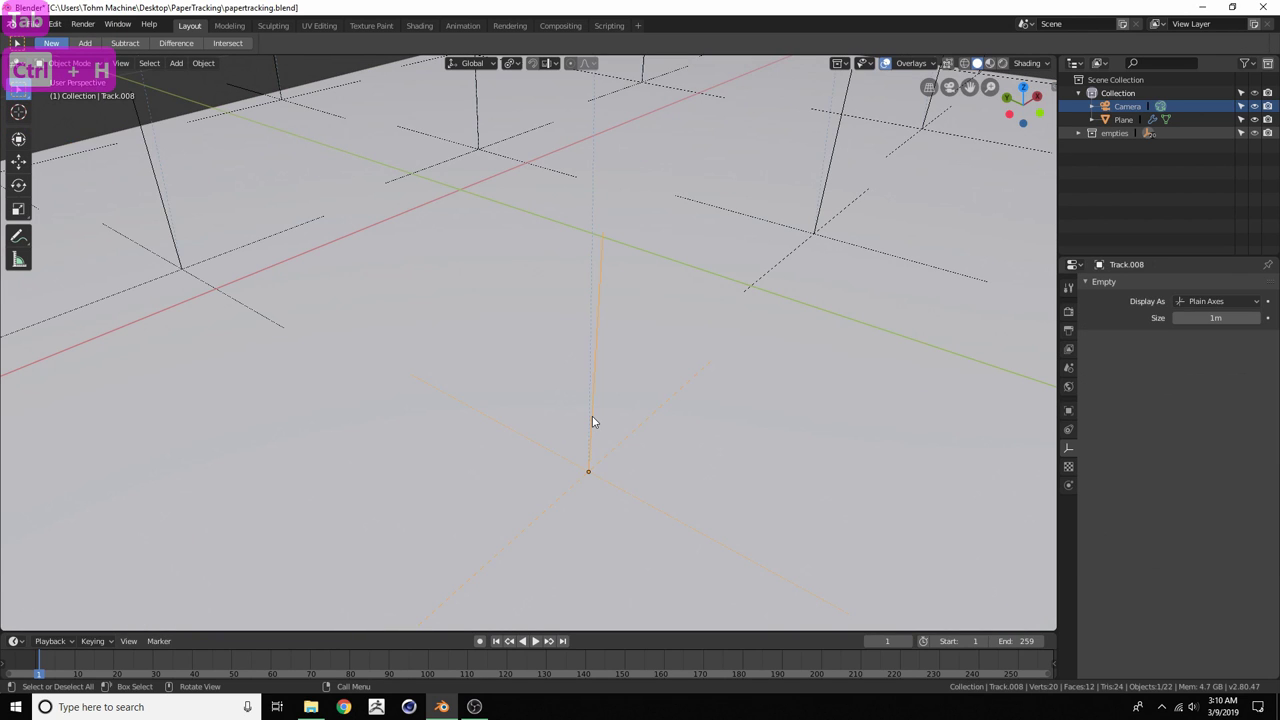
left_click(600, 506, "shift")
key("Tab")
left_click(588, 471)
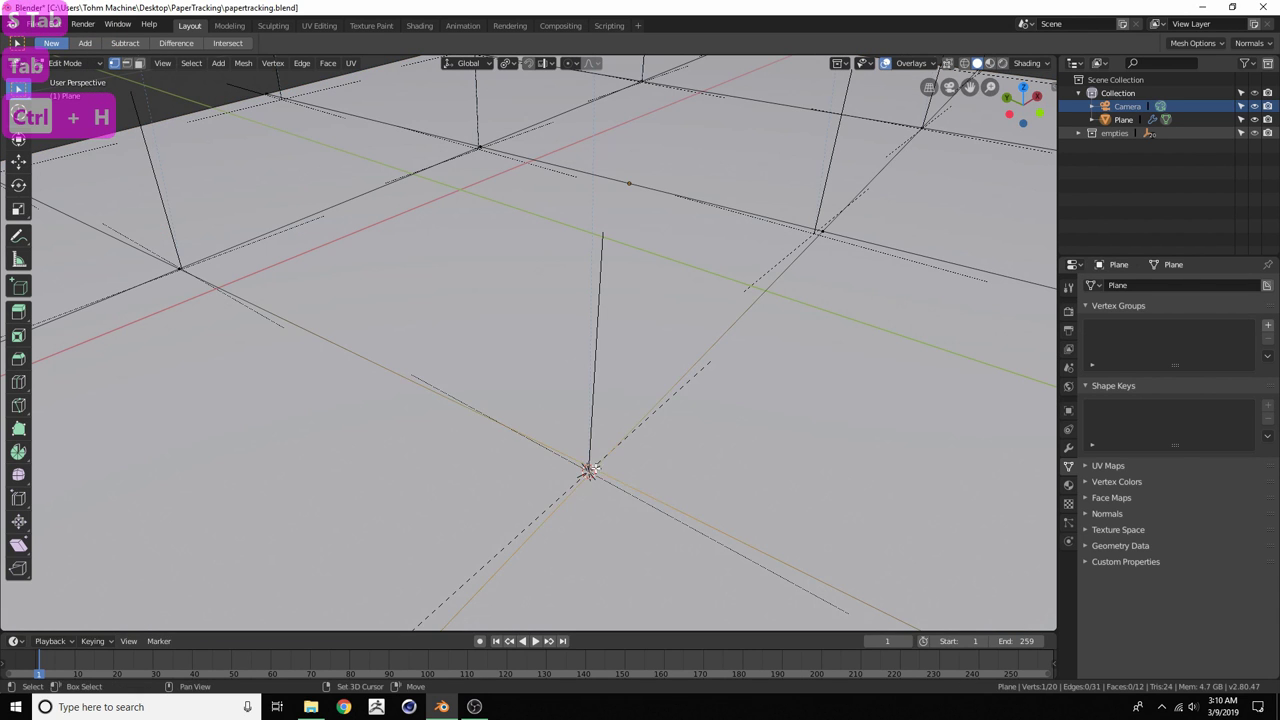
key("shift+s")
left_click(595, 351)
Hook the snapped interior vertex to the Track.008 empty and return to Object Mode
left_click(593, 402, "ctrl")
key("ctrl+h")
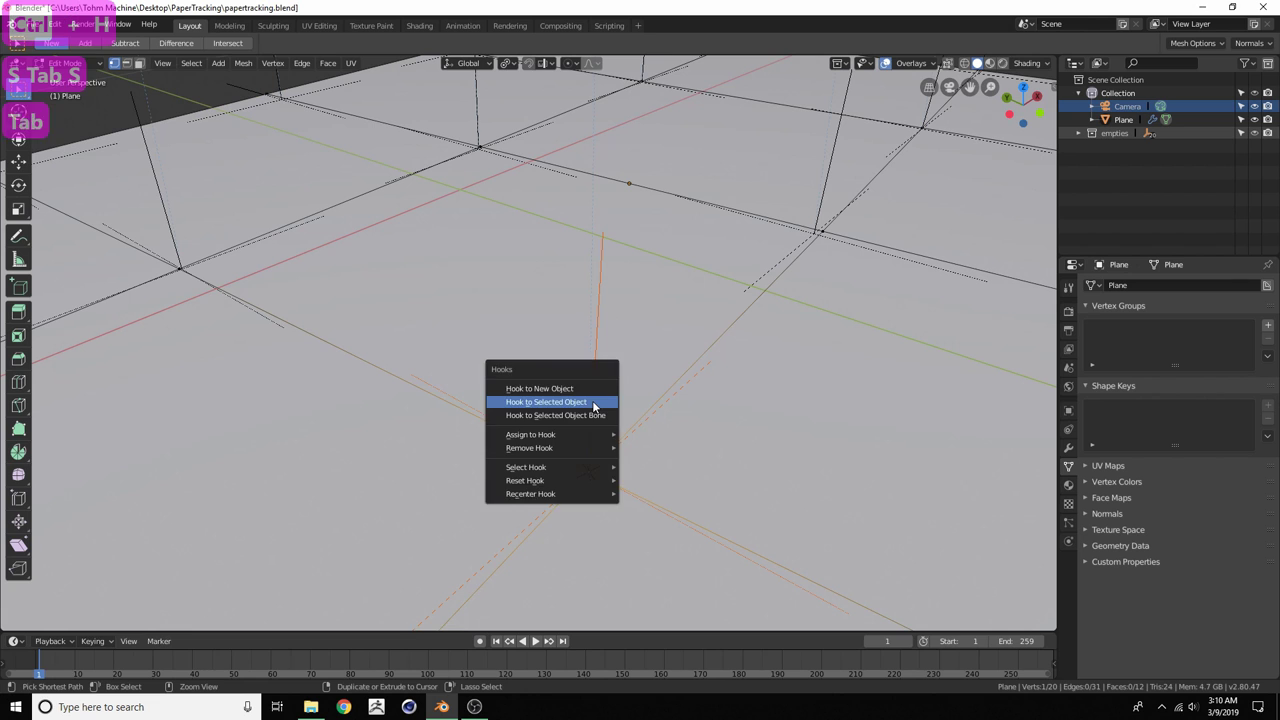
left_click(593, 402)
scroll(589, 400, "down", 5)
key("Tab")
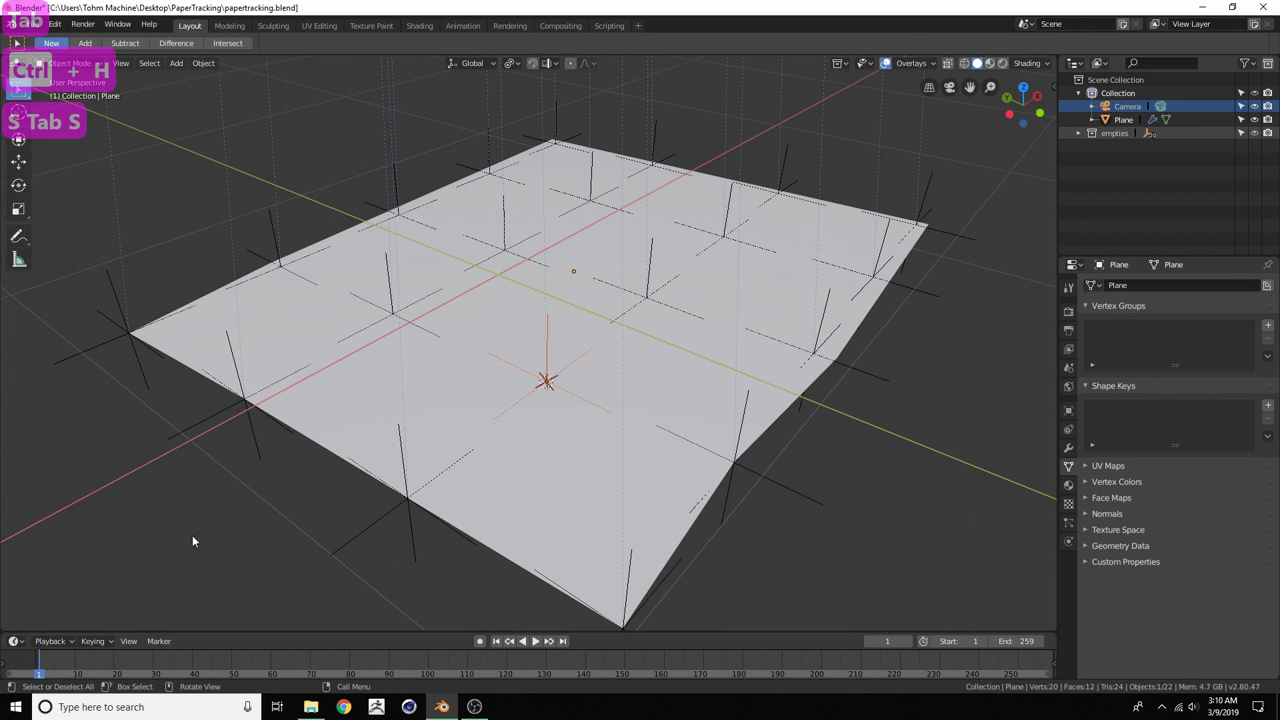
Play through the animation to check how the hooked vertices move, and return to frame 1
scroll(550, 375, "down", 2)
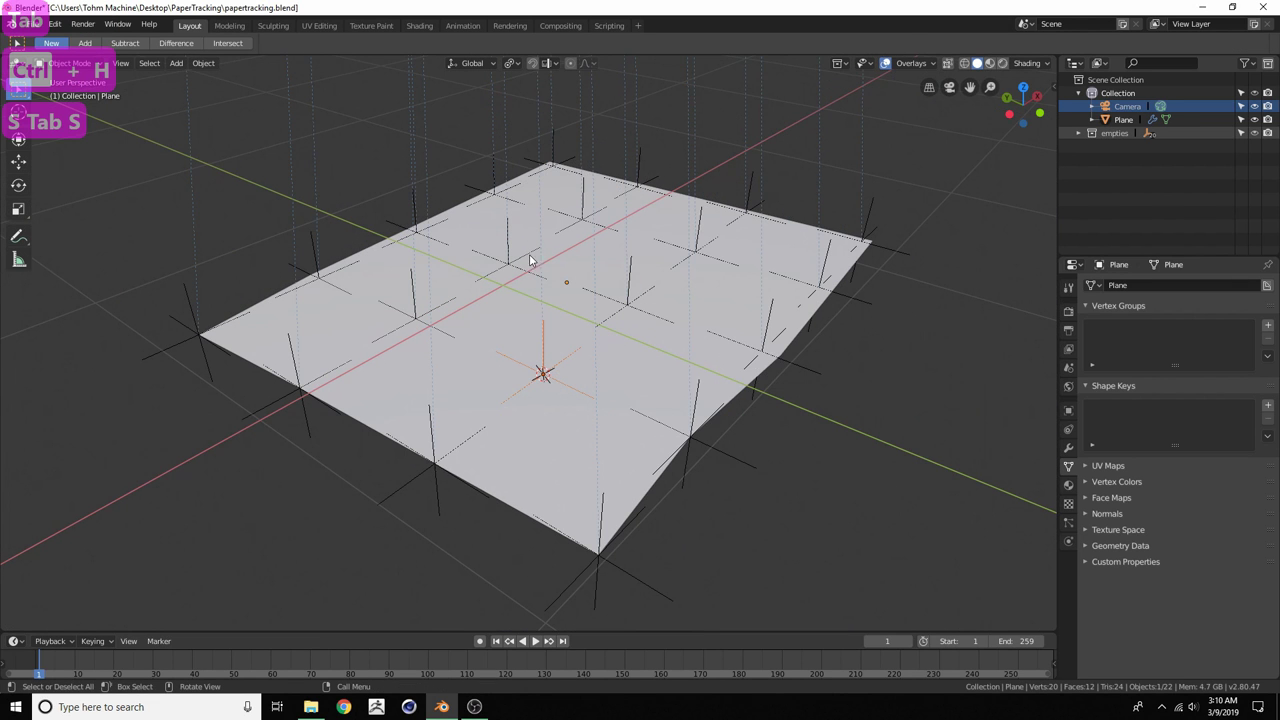
right_click_drag(48, 667, 438, 676)
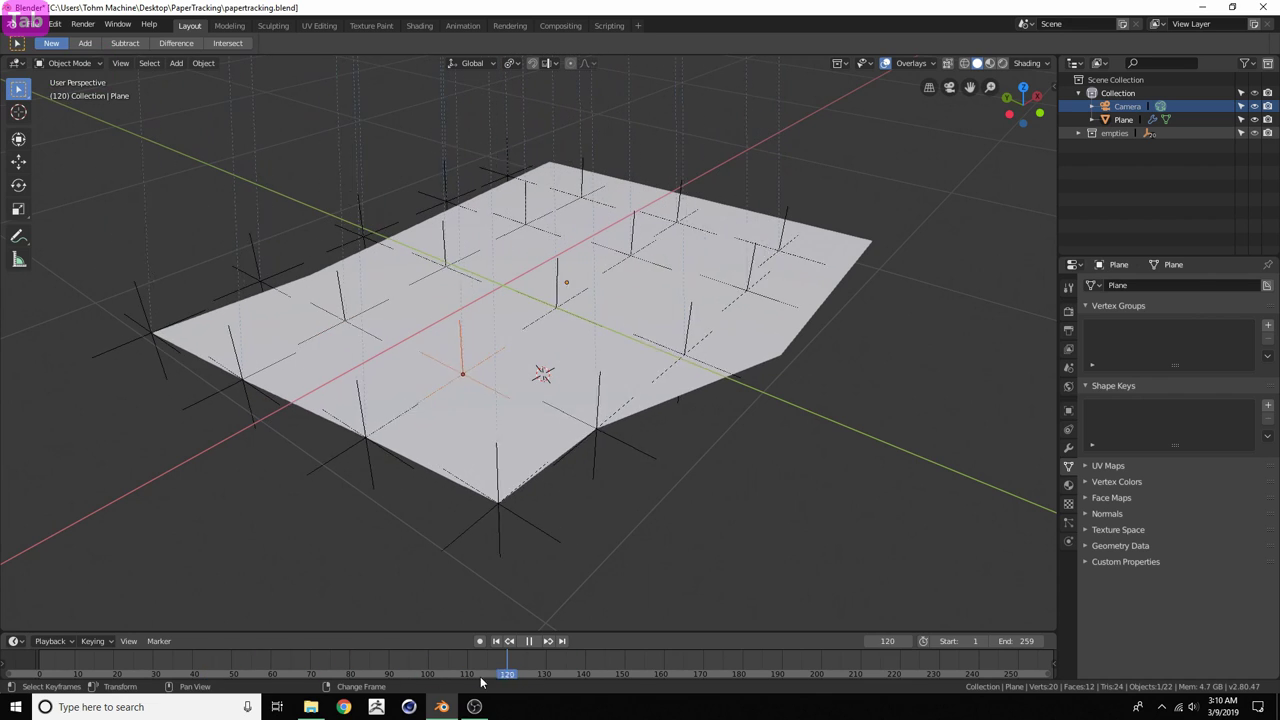
key("space")
key("shift+Left")
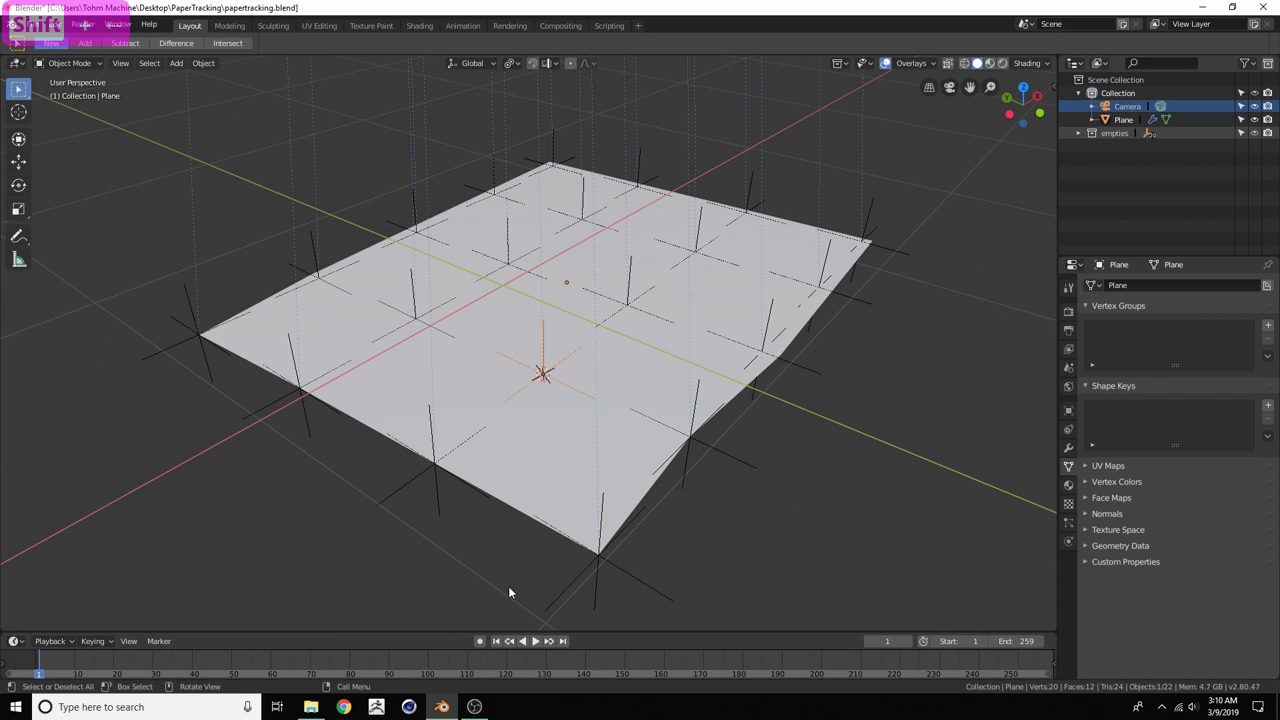
middle_click_drag(452, 343, 590, 343)
scroll(590, 343, "up", 5)
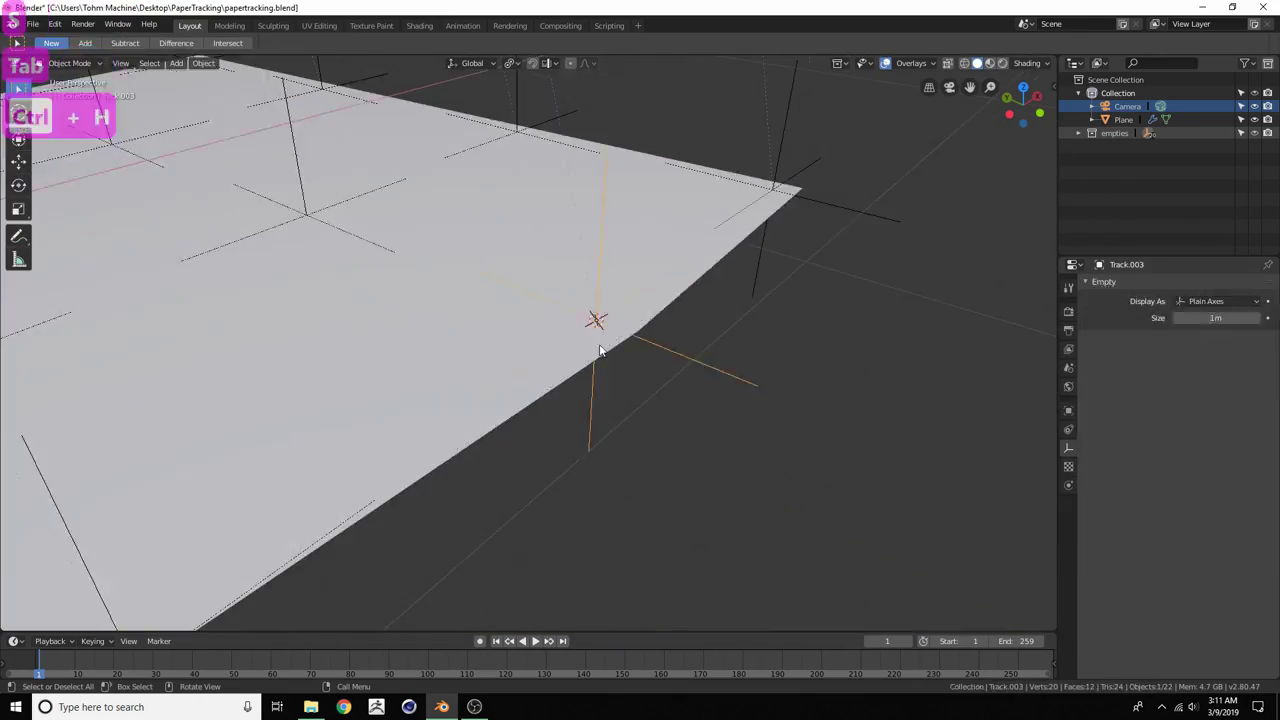
middle_click_drag(560, 360, 475, 368)
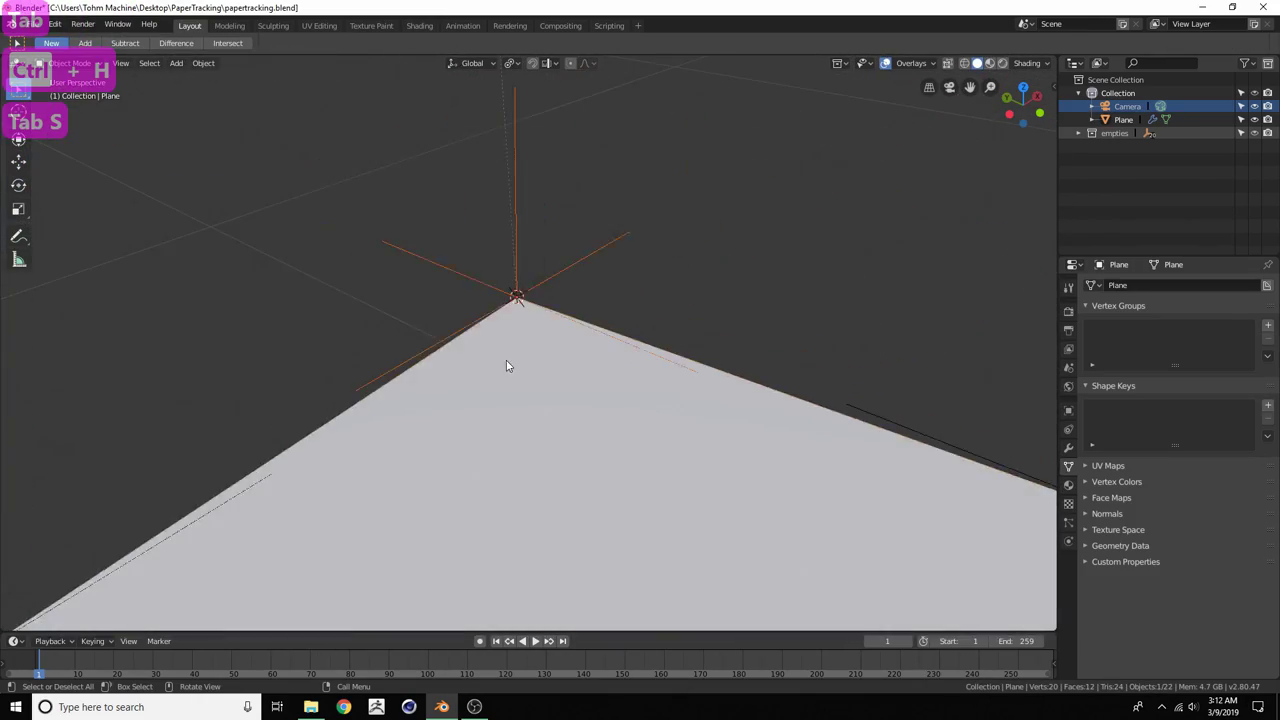
Check the whole hooked plane's motion by advancing the animation to frame 76, and save the file
scroll(506, 369, "down", 9)
middle_click_drag(549, 437, 546, 327, "shift")
scroll(546, 327, "down", 2)
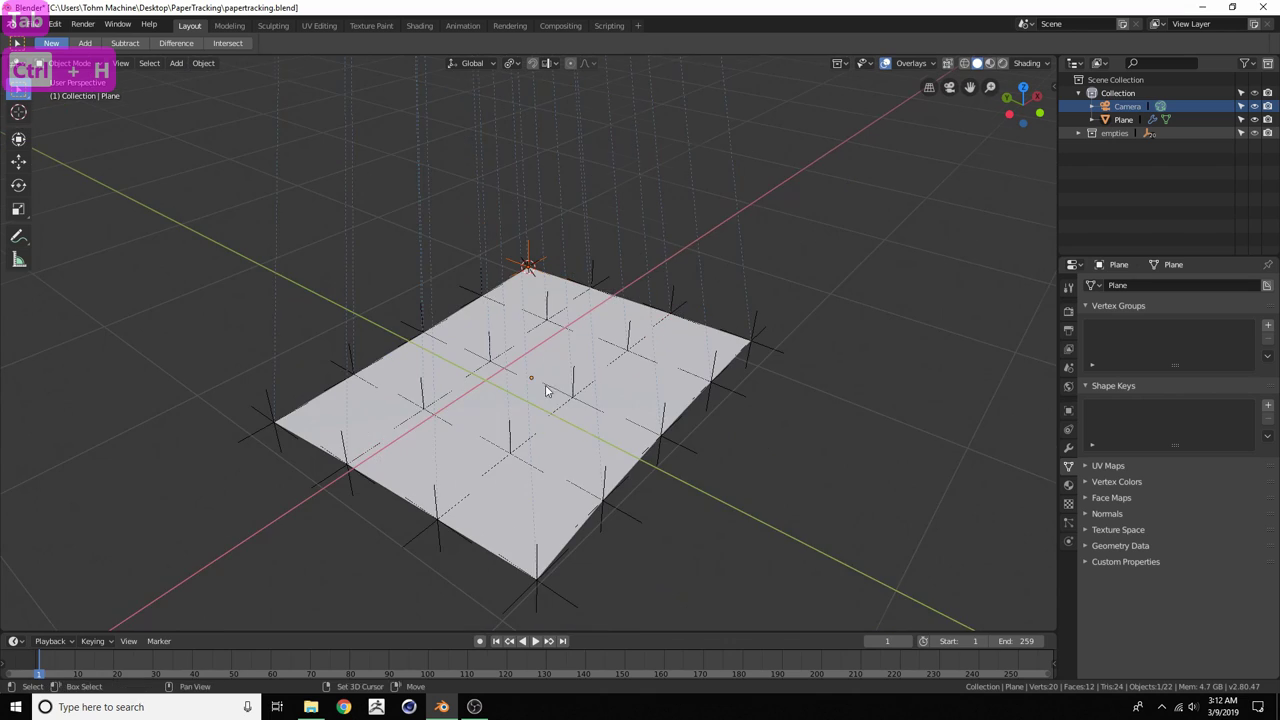
key("space")
left_click_drag(72, 663, 334, 666)
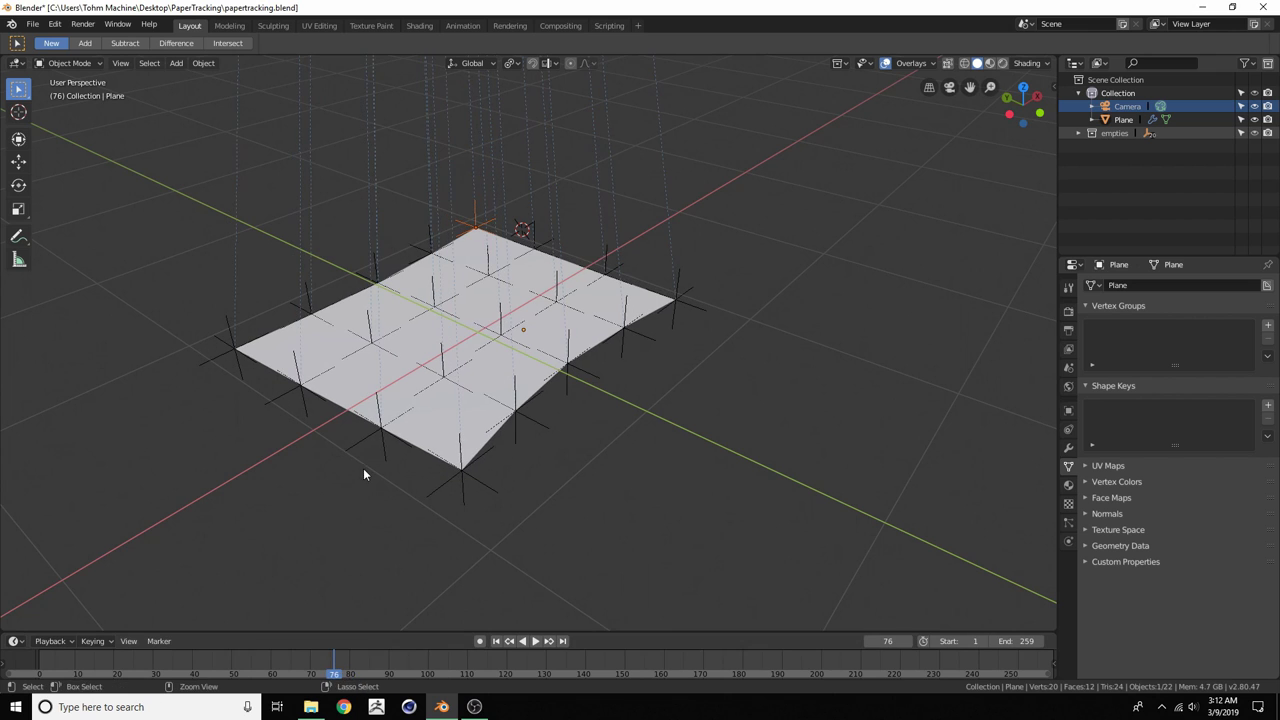
key("ctrl+s")
Switch to the camera view and play the animation from the first frame to compare the plane with the footage
middle_click_drag(420, 394, 517, 414, "shift")
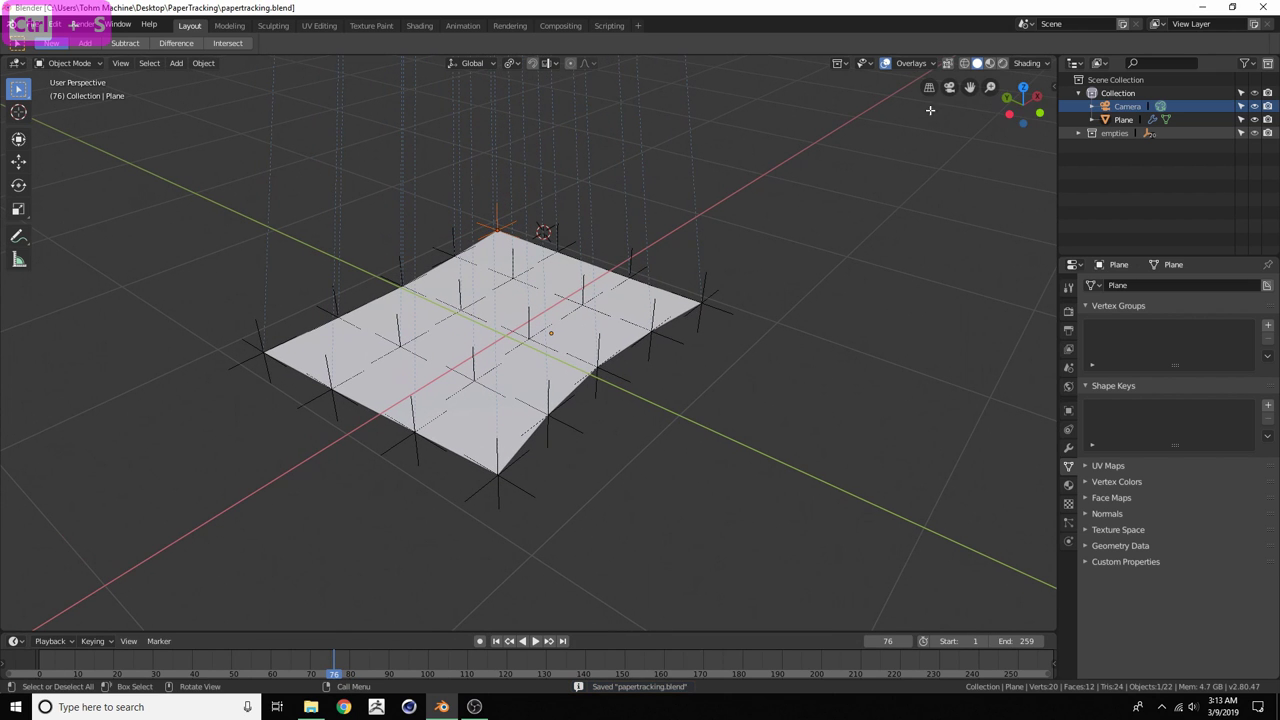
left_click(950, 88)
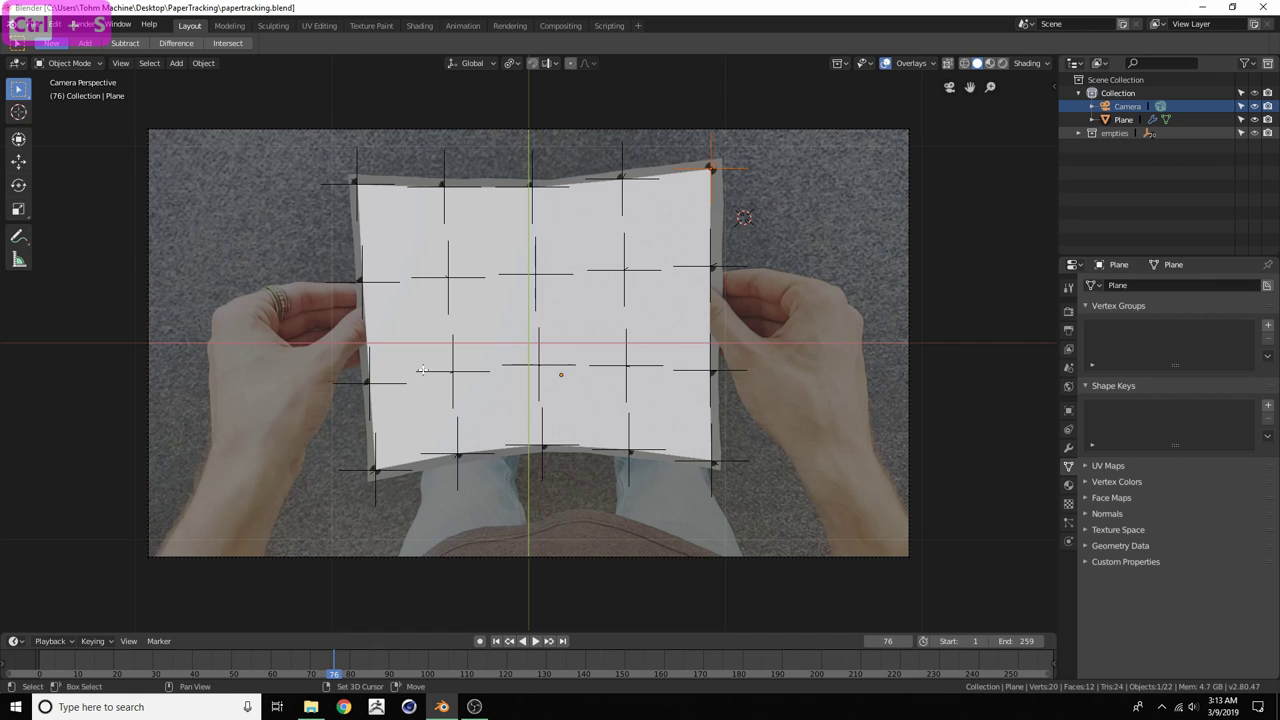
key("shift+Left")
key("space")
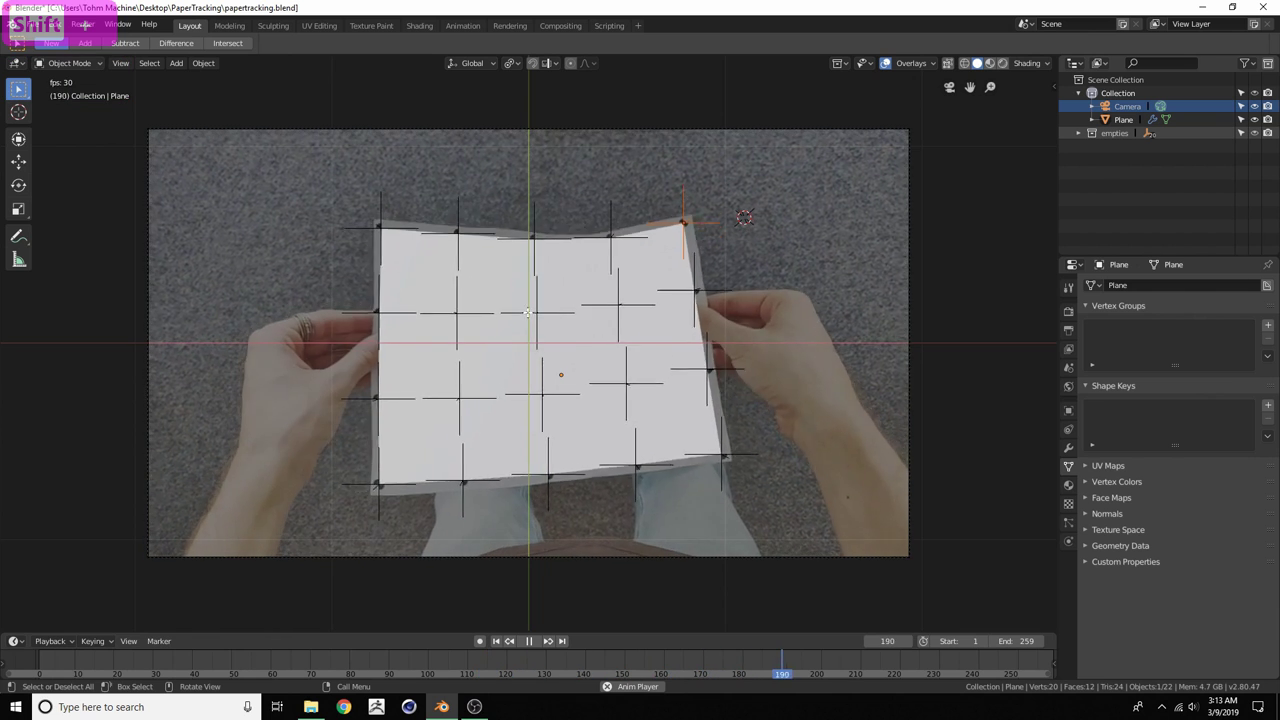
key("space")
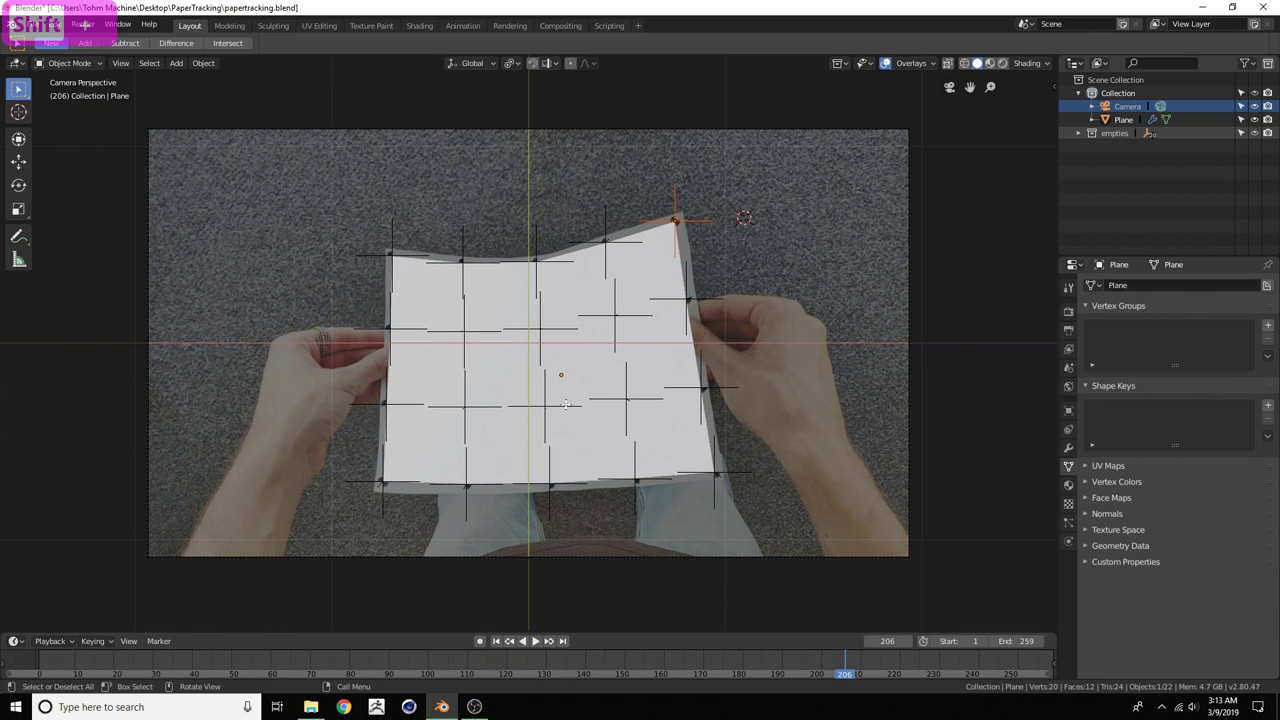
Play the animation from an angled view outside the camera to examine the plane's deformation in 3D
middle_click_drag(571, 344, 594, 368)
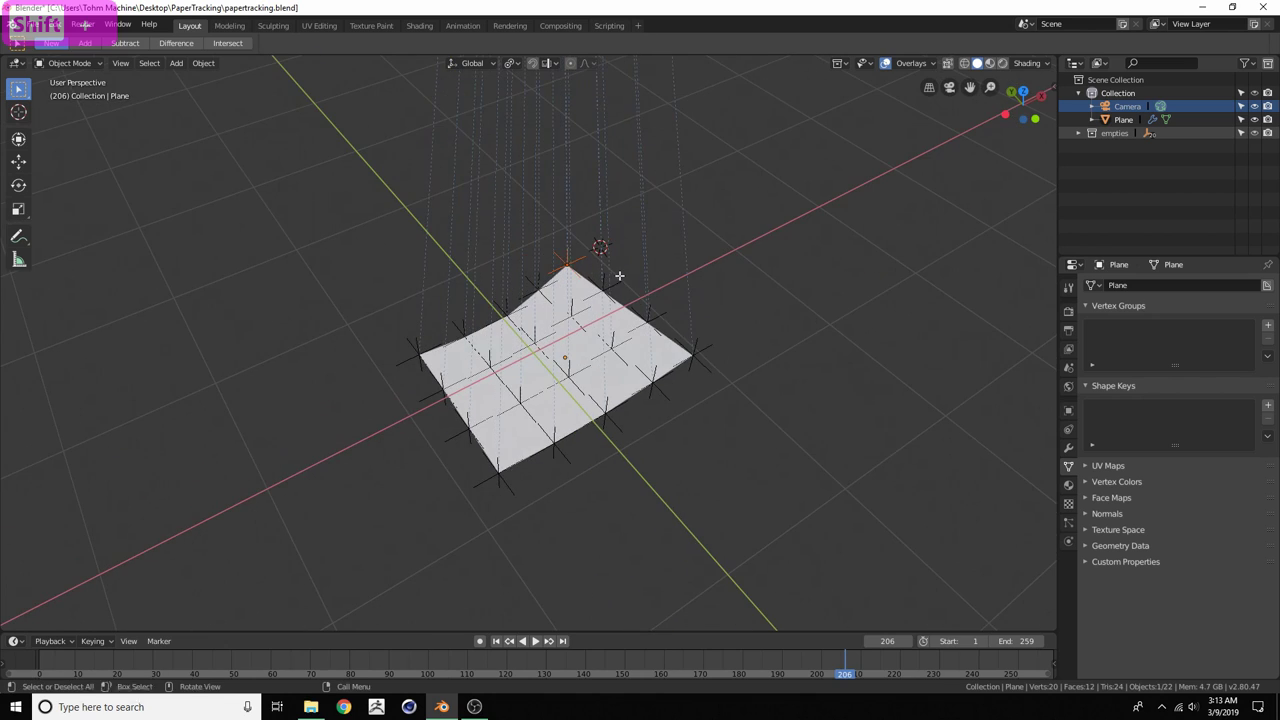
key("space")
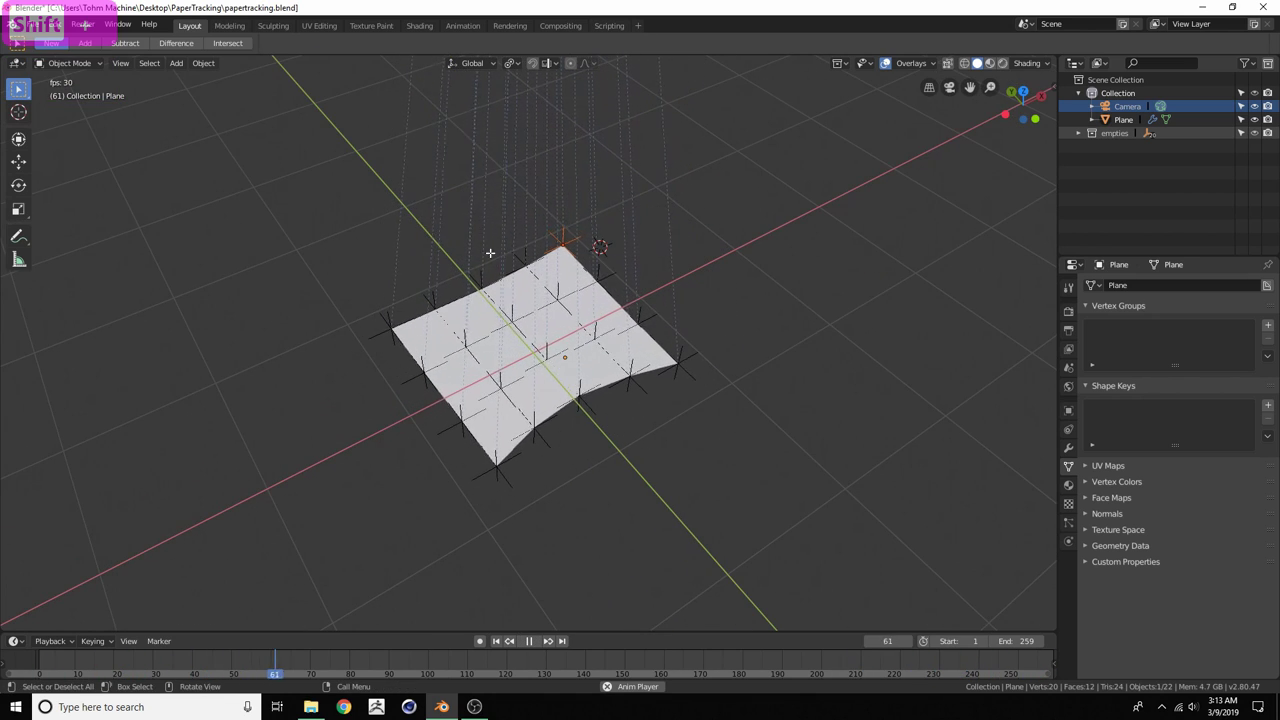
scroll(553, 356, "down", 6)
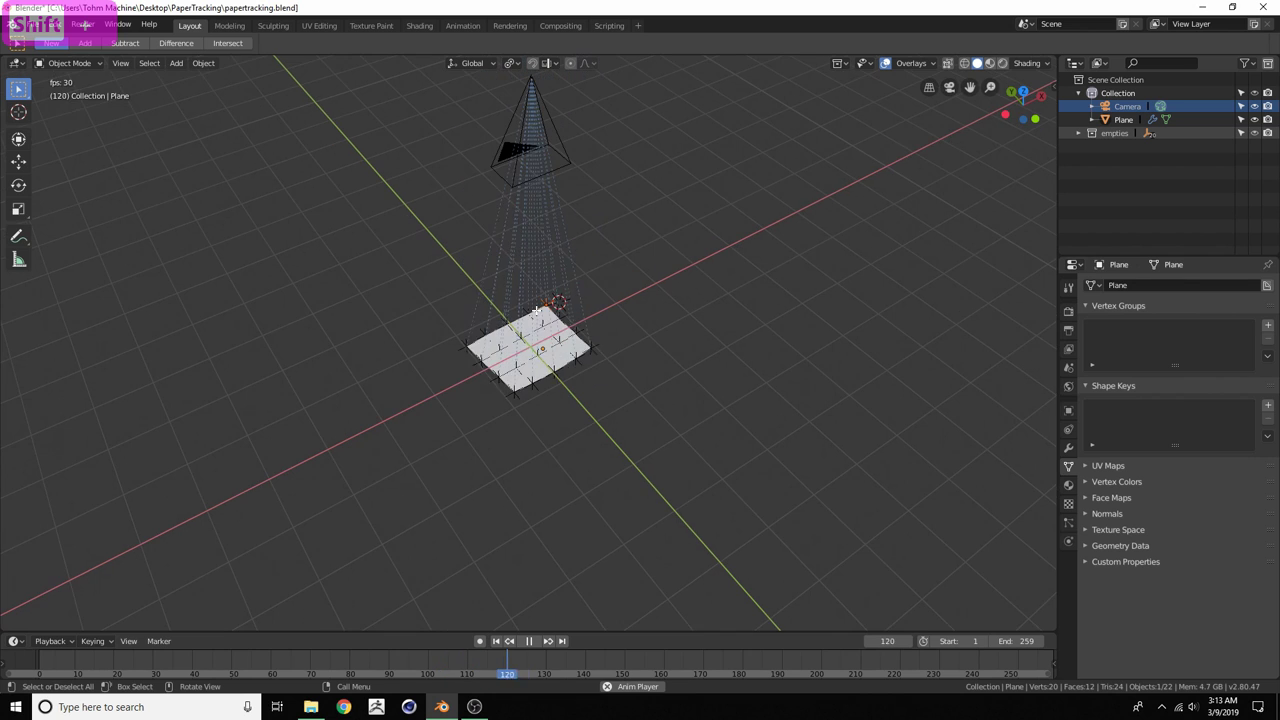
key("space")
Rotate the camera freehand to tilt it away from the grid centre, and play the animation from there
middle_click_drag(545, 325, 570, 300)
middle_click_drag(540, 243, 548, 306, "shift")
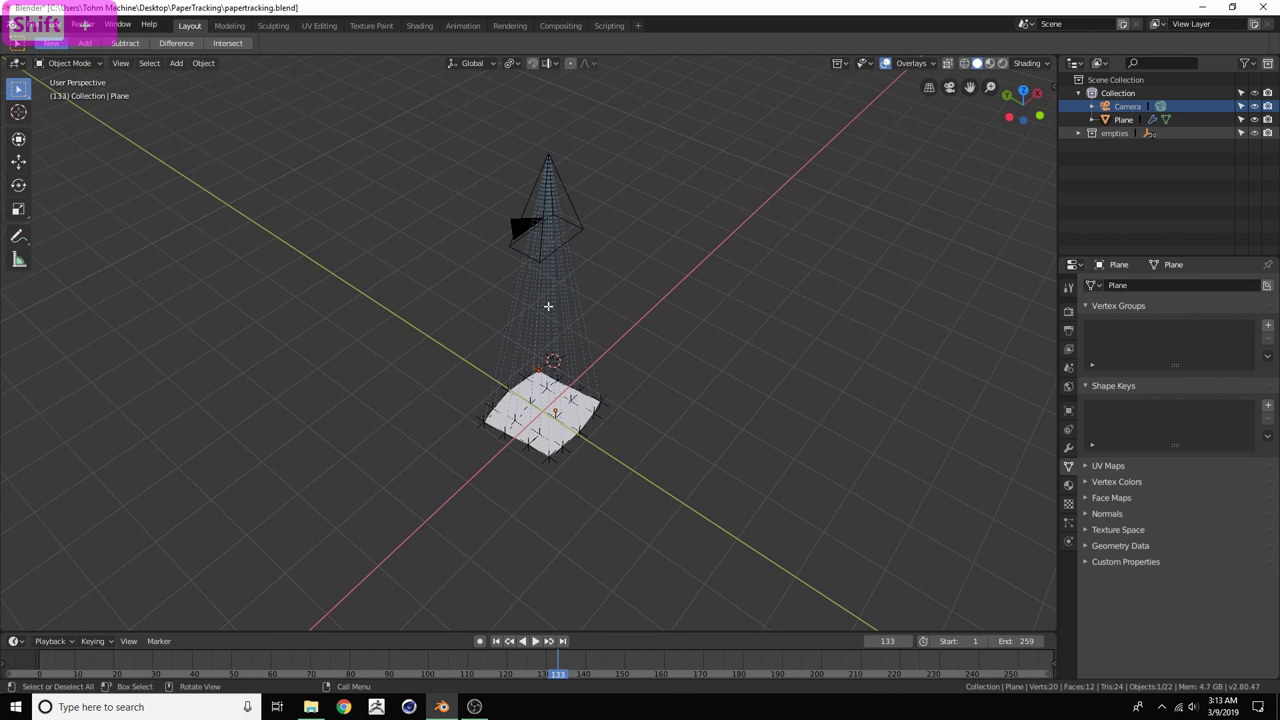
left_click(551, 169)
key("r")
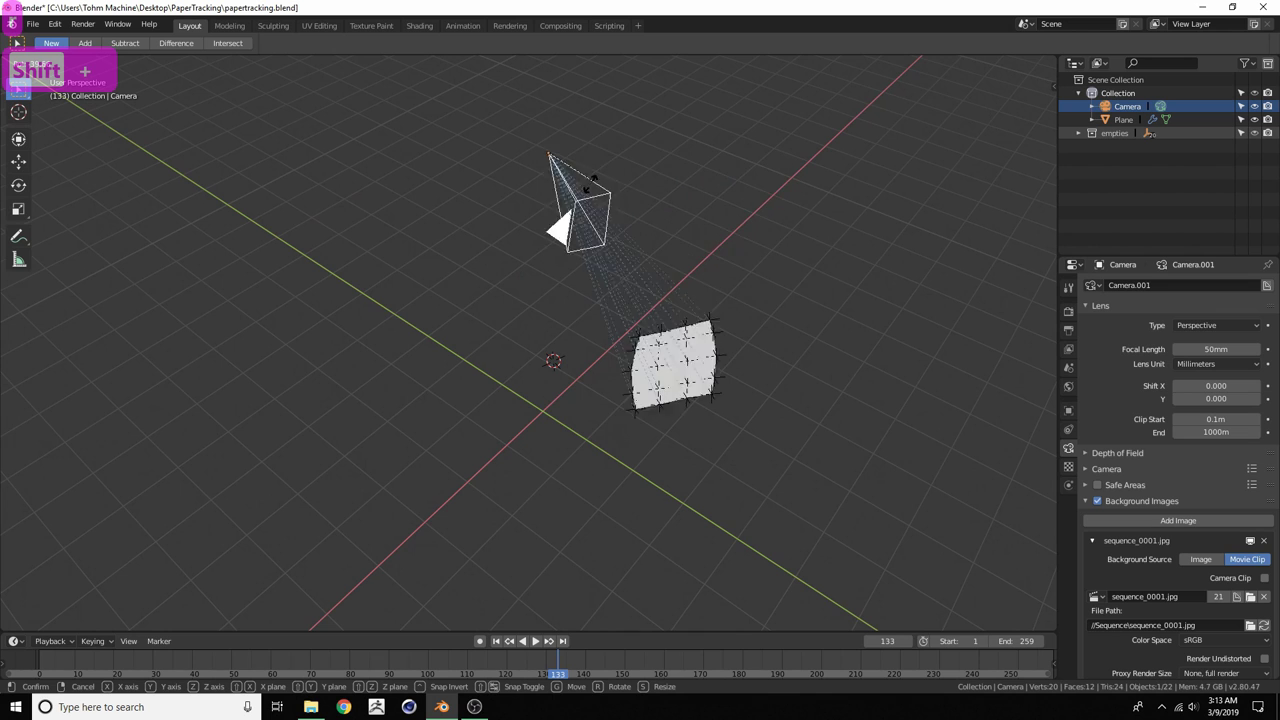
left_click(577, 160)
key("space")
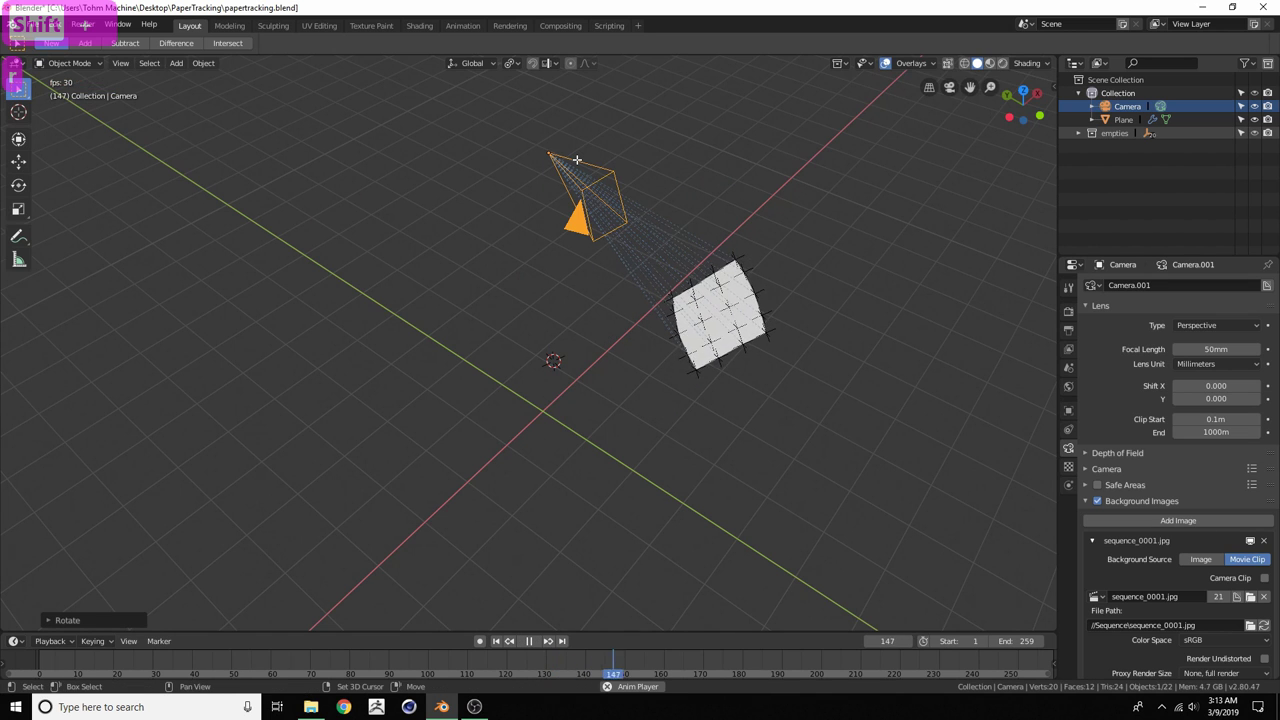
Undo the last camera rotation and examine the deformed plane up close in 3D
key("ctrl+z")
scroll(568, 330, "up", 4)
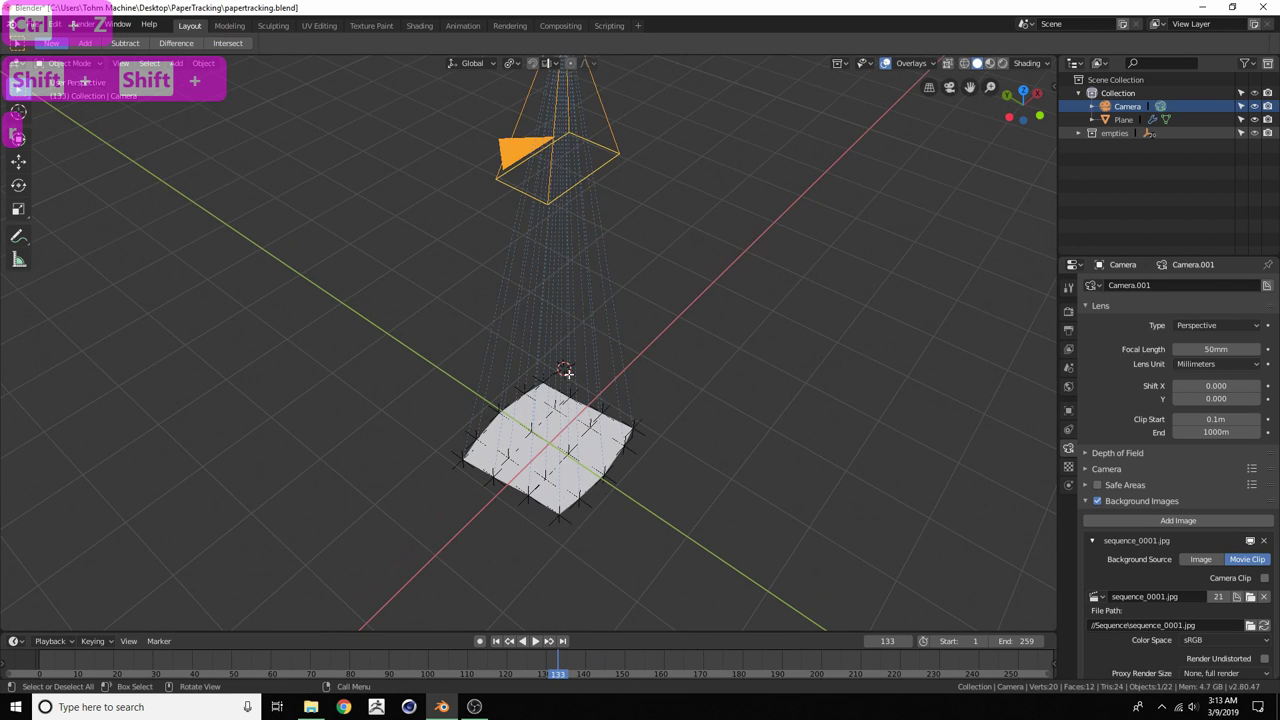
middle_click_drag(596, 517, 556, 420, "shift")
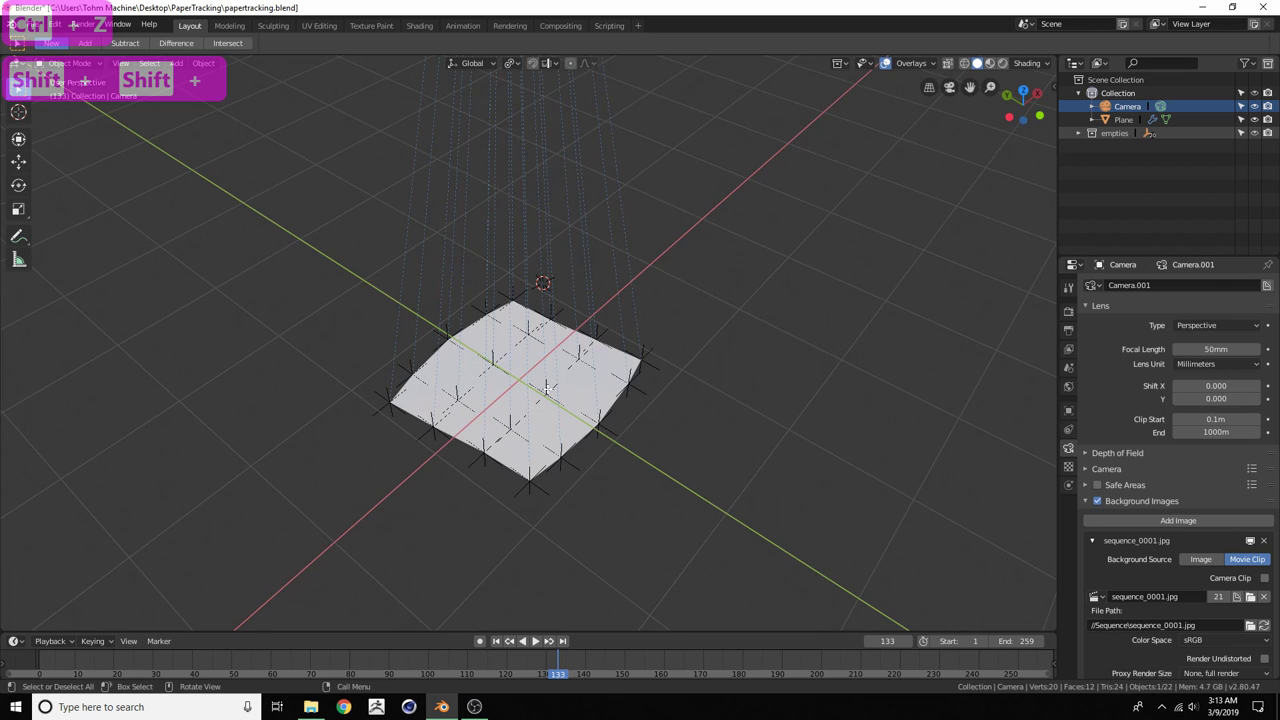
scroll(547, 388, "up", 2)
middle_click_drag(545, 376, 547, 331, "shift")
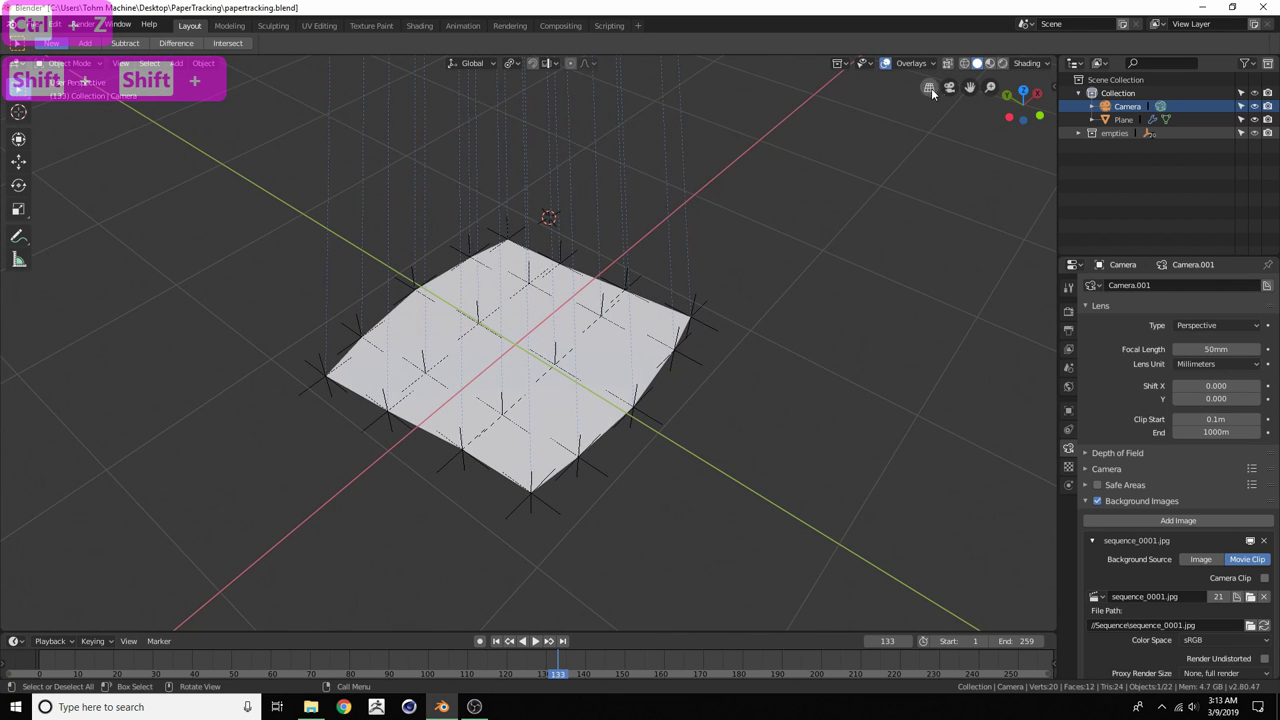
Switch to the camera view and hide the viewport overlays to expose the plane over the footage
left_click(948, 90)
scroll(617, 141, "up", 3)
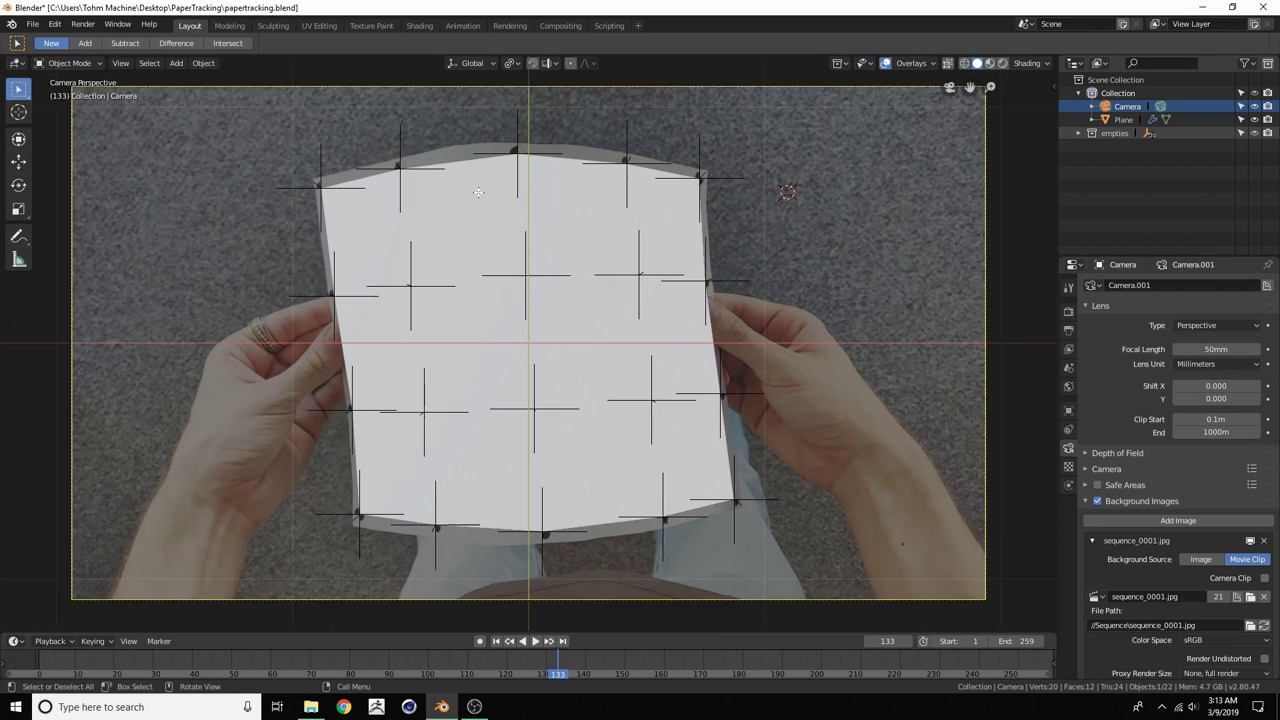
middle_click_drag(459, 111, 476, 196, "shift")
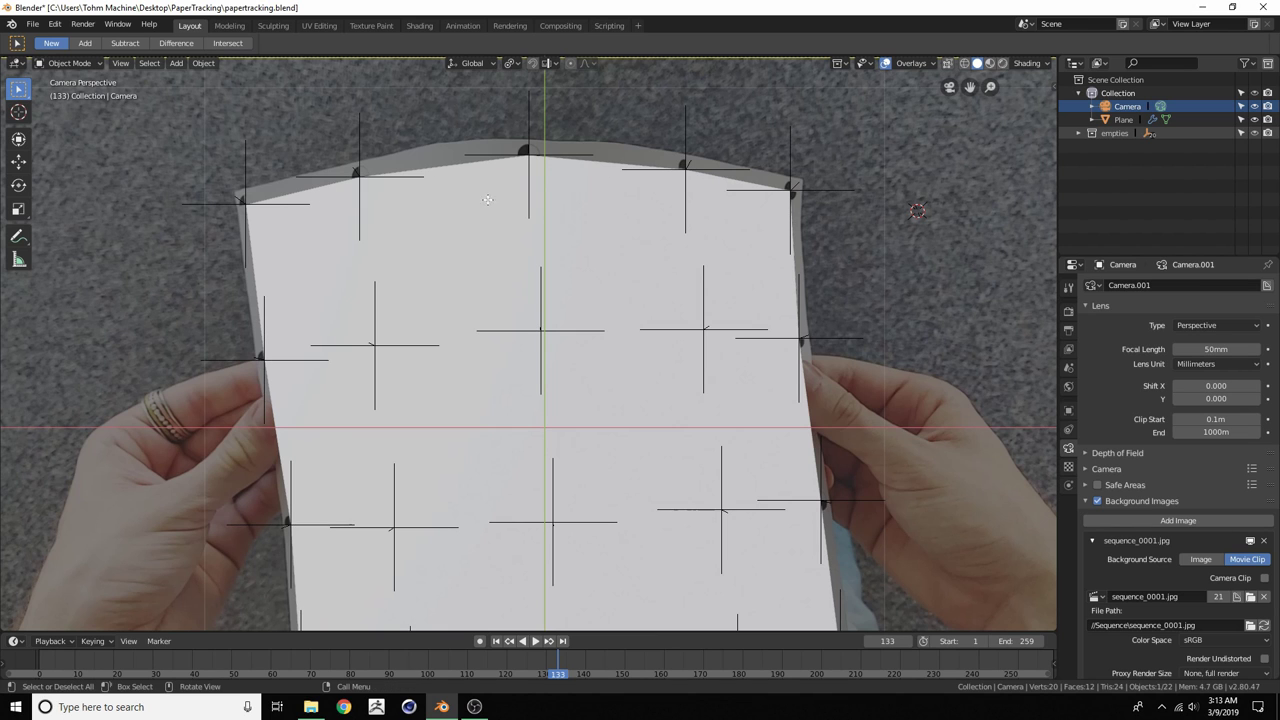
middle_click_drag(488, 200, 511, 229, "shift")
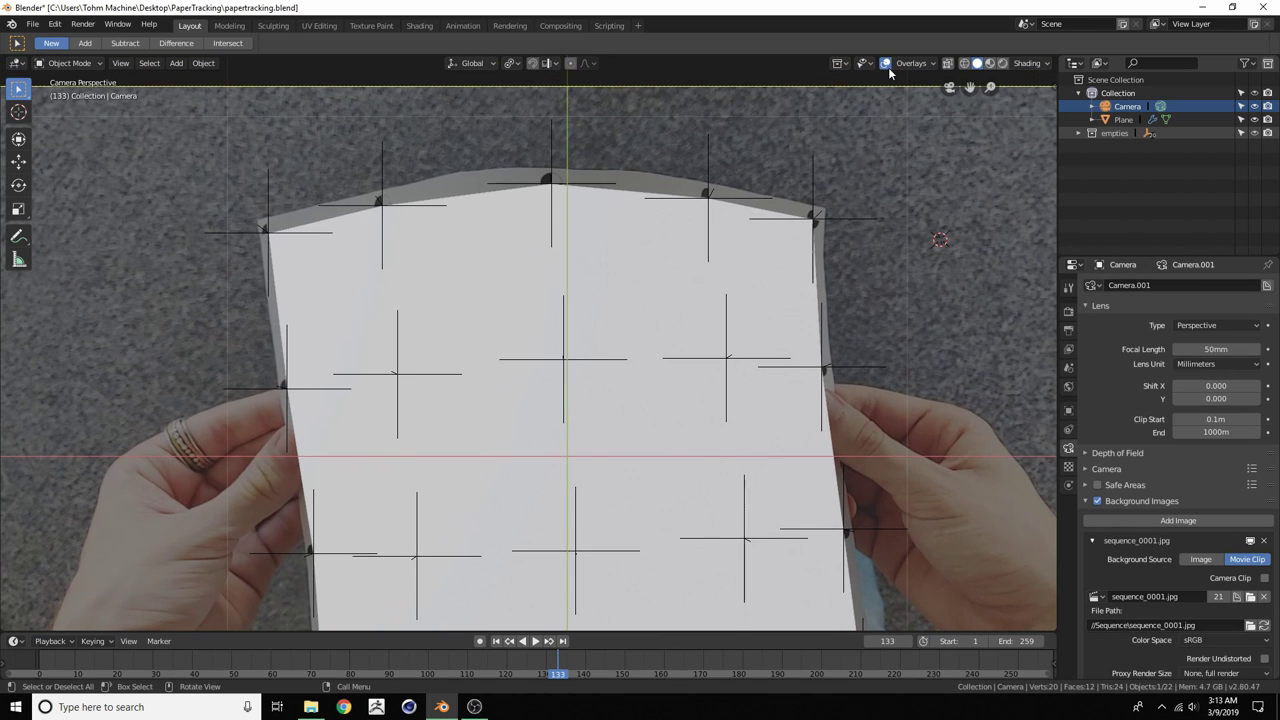
left_click(885, 63)
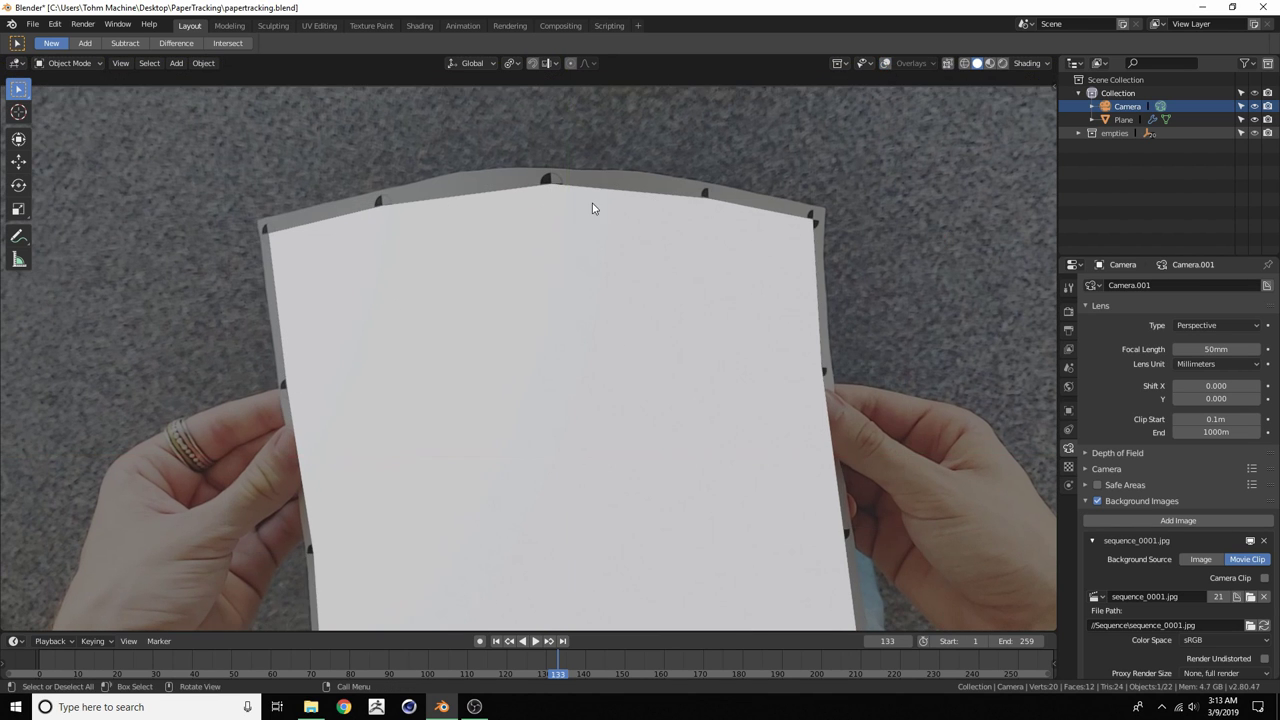
Examine how the plane's outline lines up with the tracking markers and the paper's edges in the footage
scroll(592, 206, "up", 2)
middle_click_drag(554, 126, 522, 245, "shift")
scroll(463, 219, "up", 2)
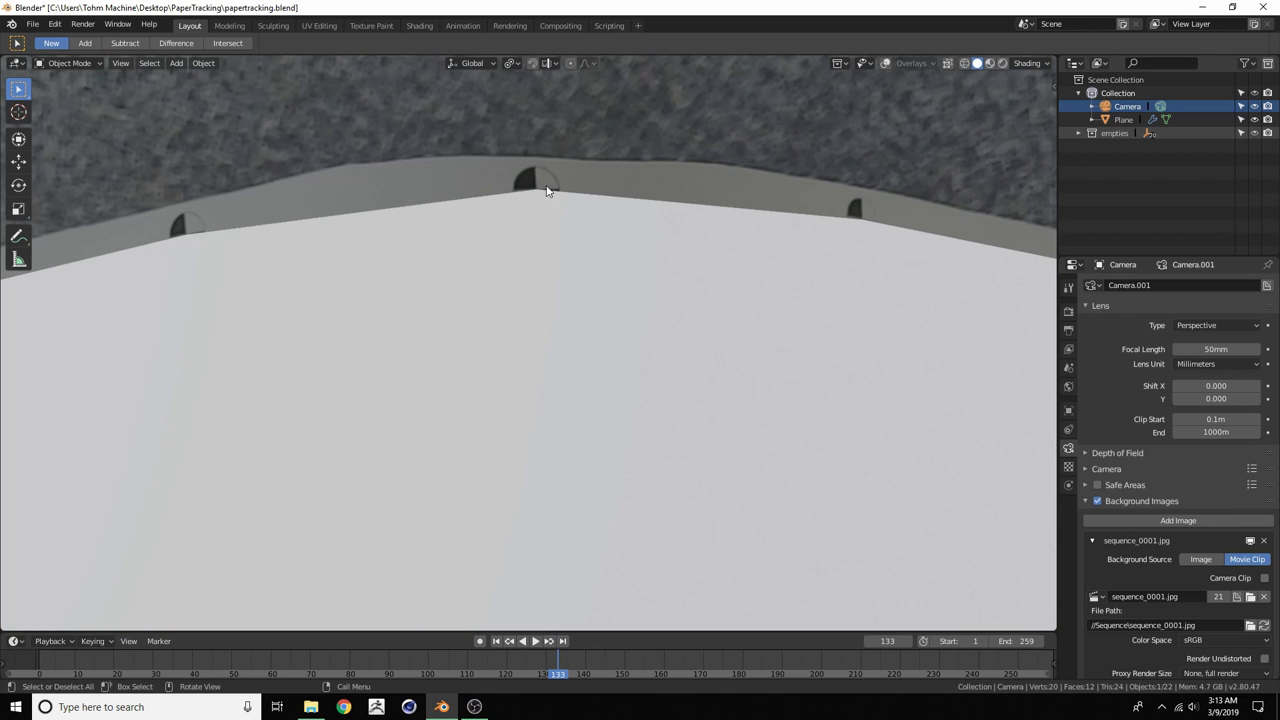
scroll(908, 228, "down", 3)
scroll(788, 231, "down", 2)
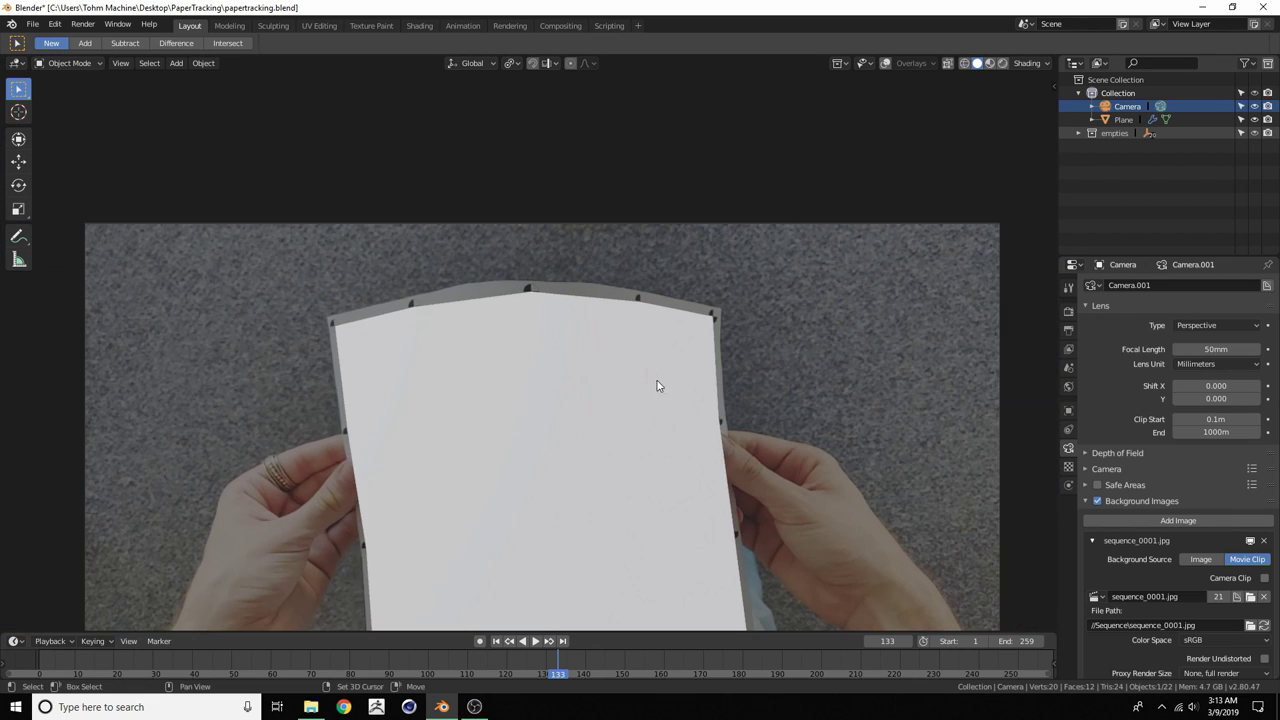
middle_click_drag(657, 380, 623, 266, "shift")
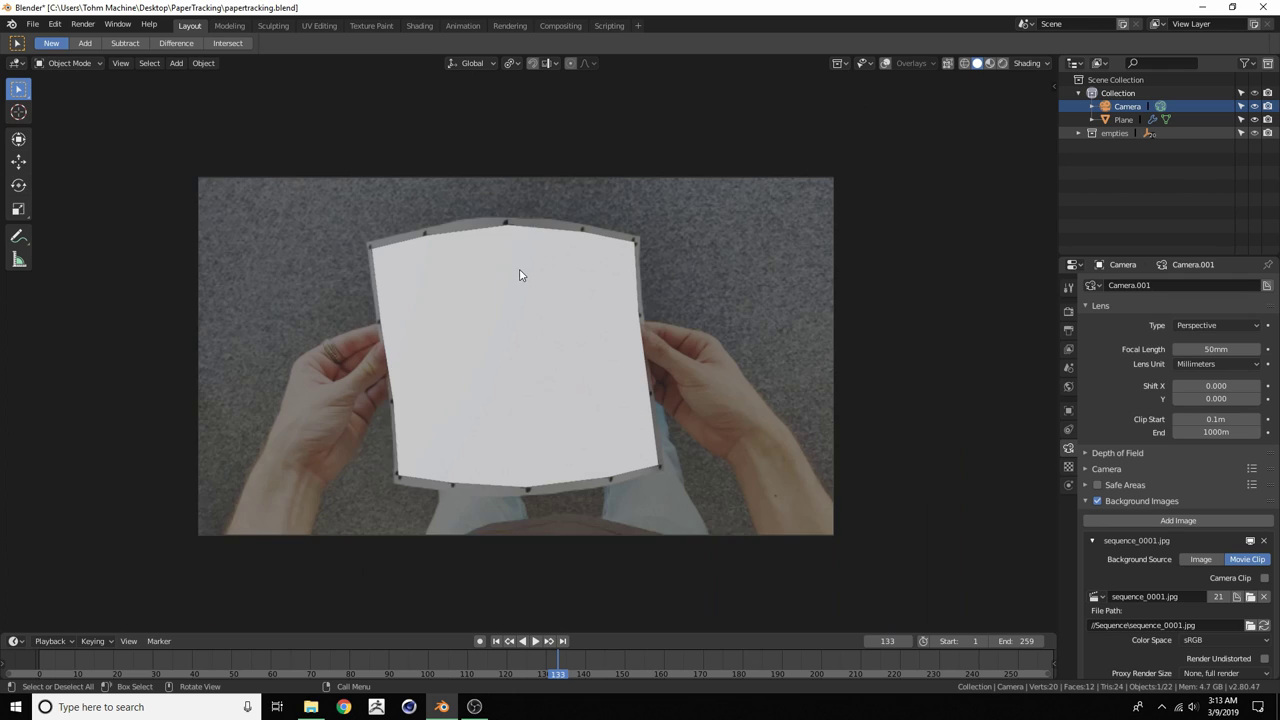
scroll(520, 265, "down", 2)
scroll(475, 277, "up", 2)
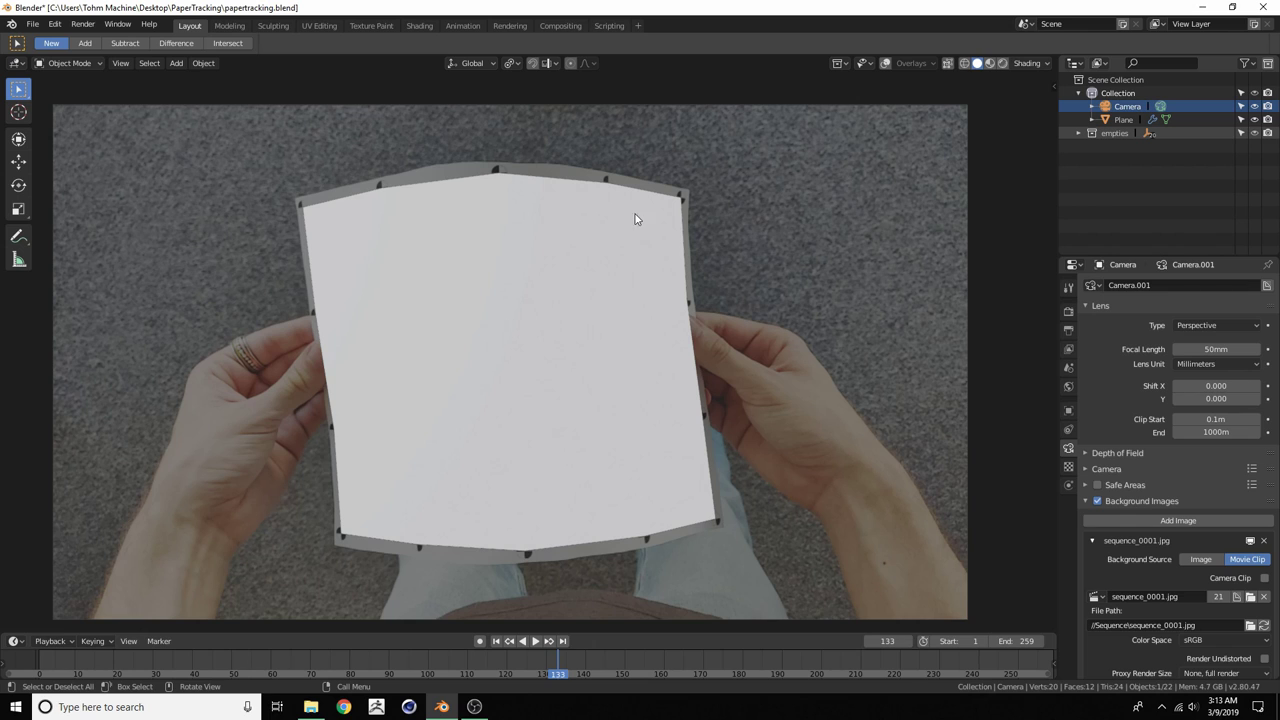
scroll(547, 304, "down", 1)
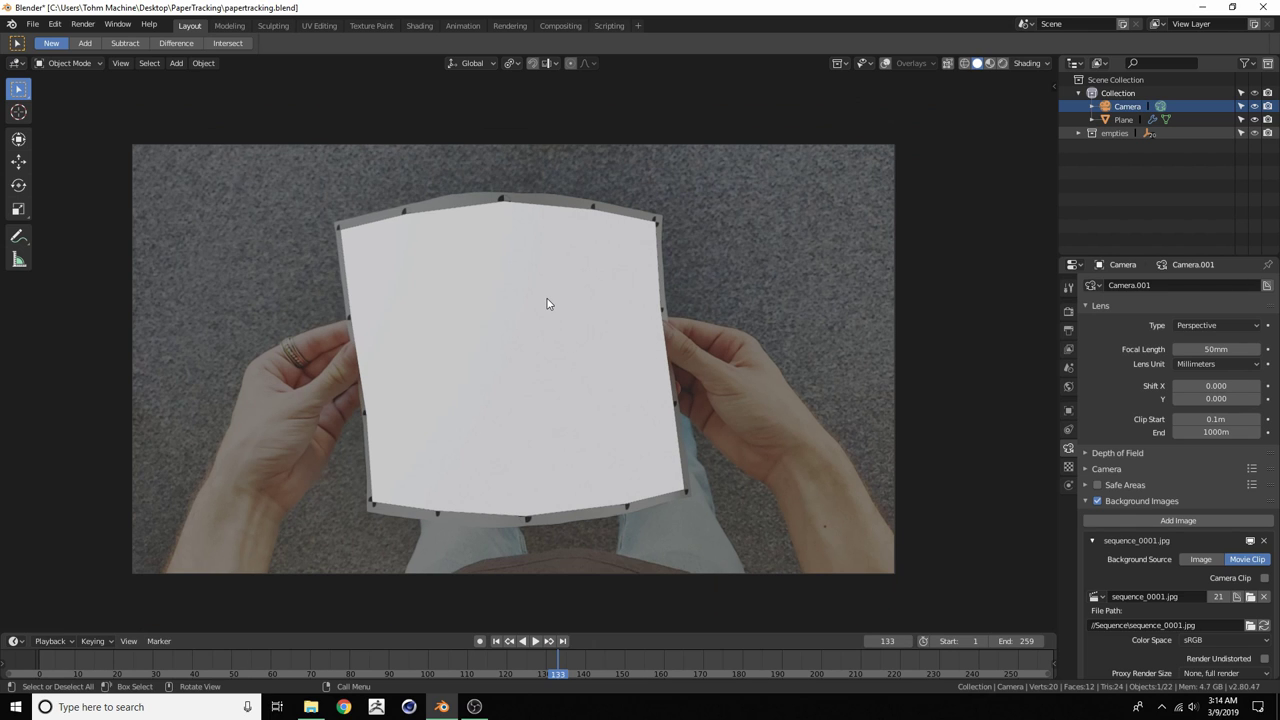
Show the viewport overlays again and rename the plane object as paper
left_click(553, 306)
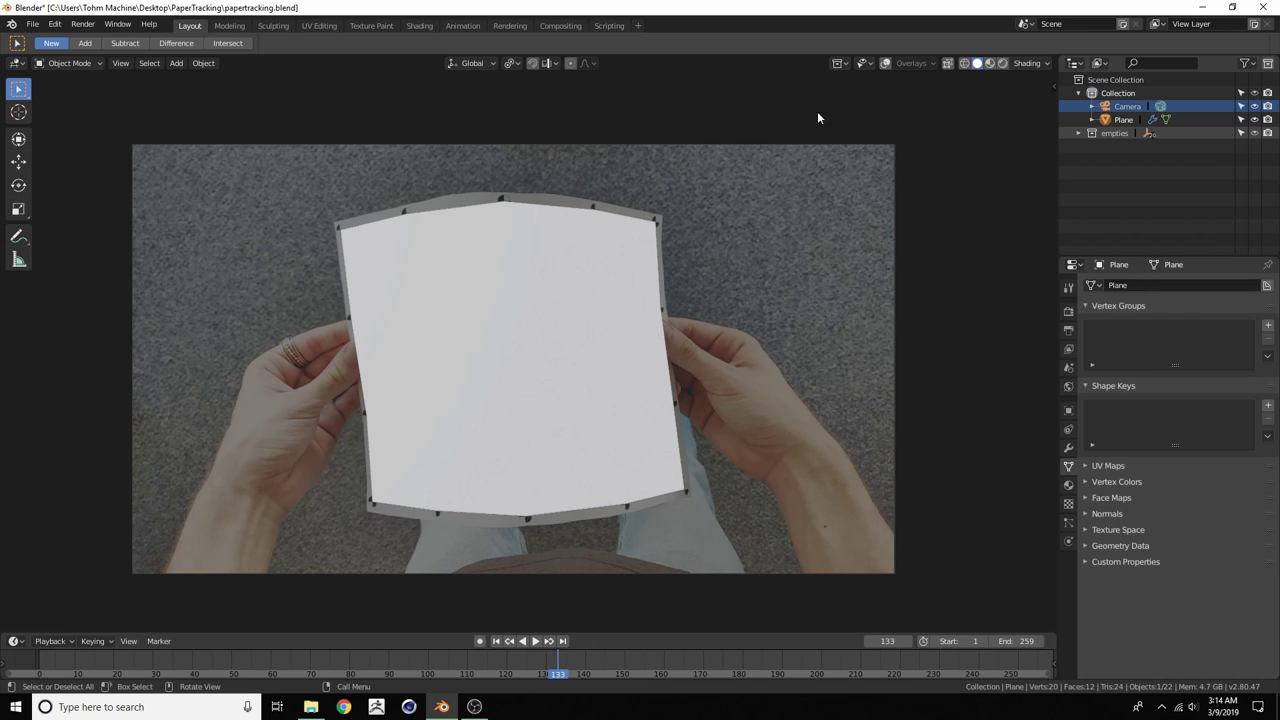
left_click(886, 63)
left_click(1118, 120)
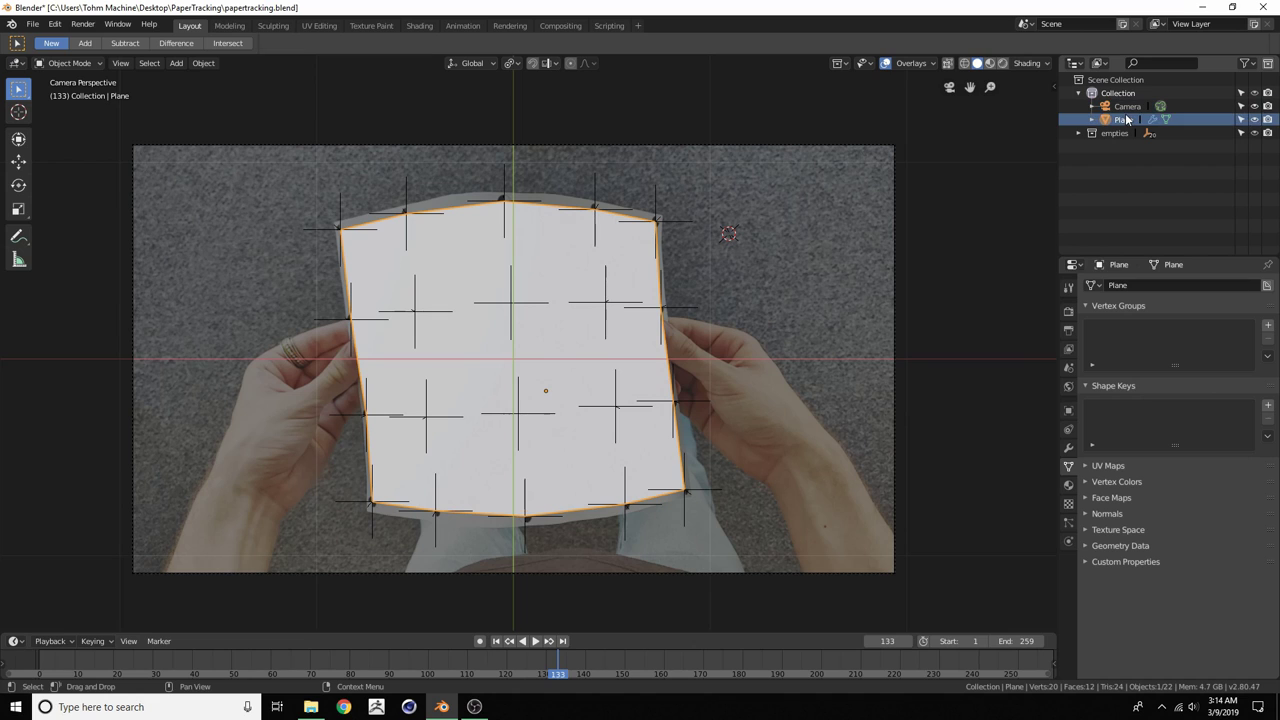
double_click(1118, 120)
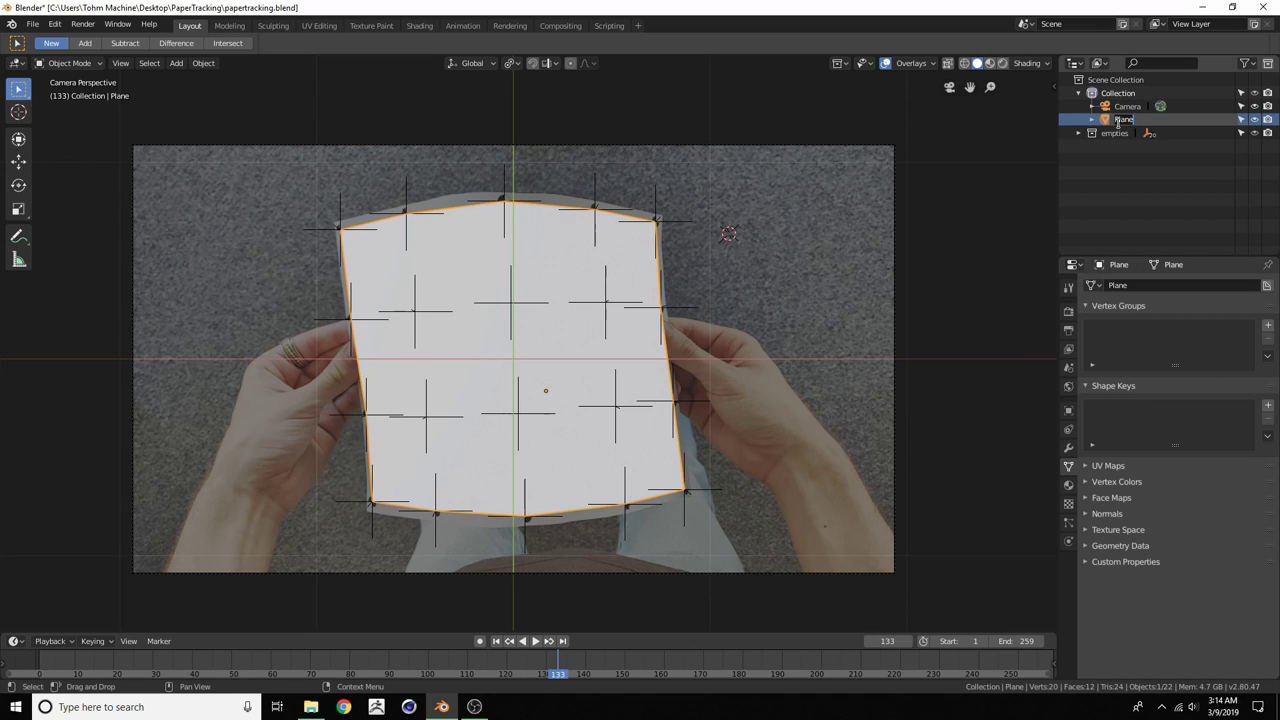
type("paper")
key("Return")
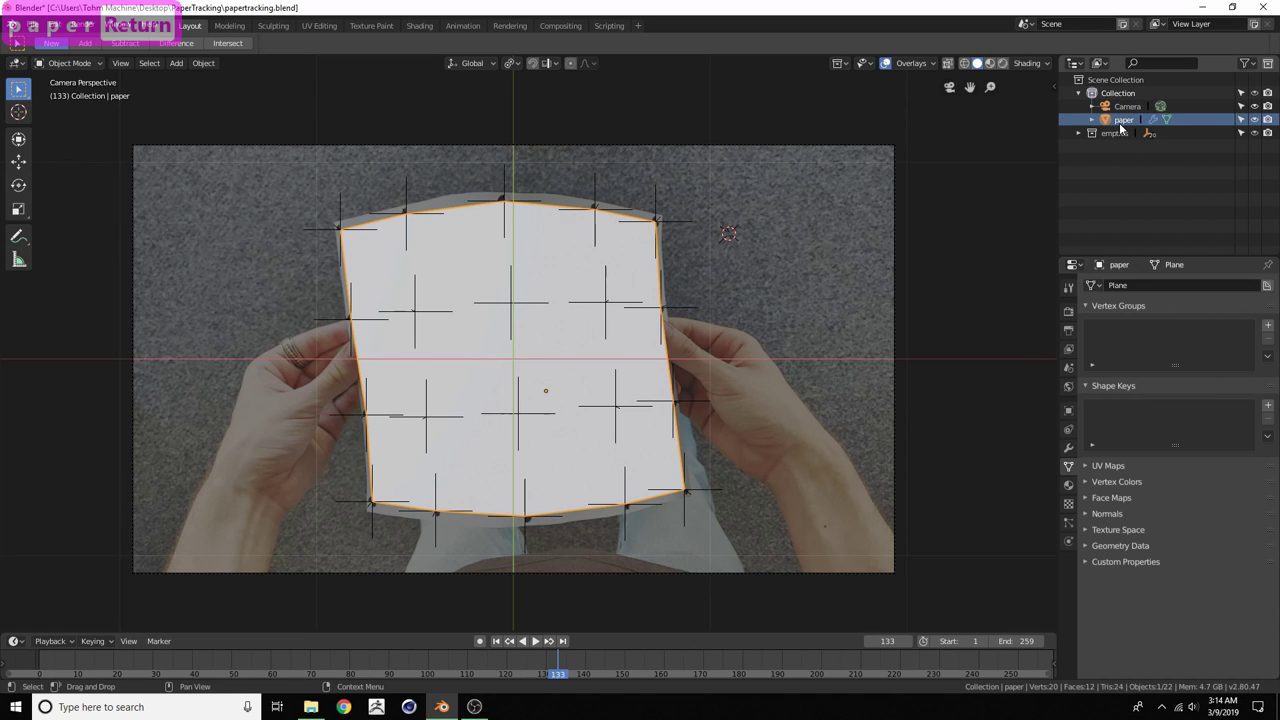
Rename the camera object as projector
left_click(1127, 106)
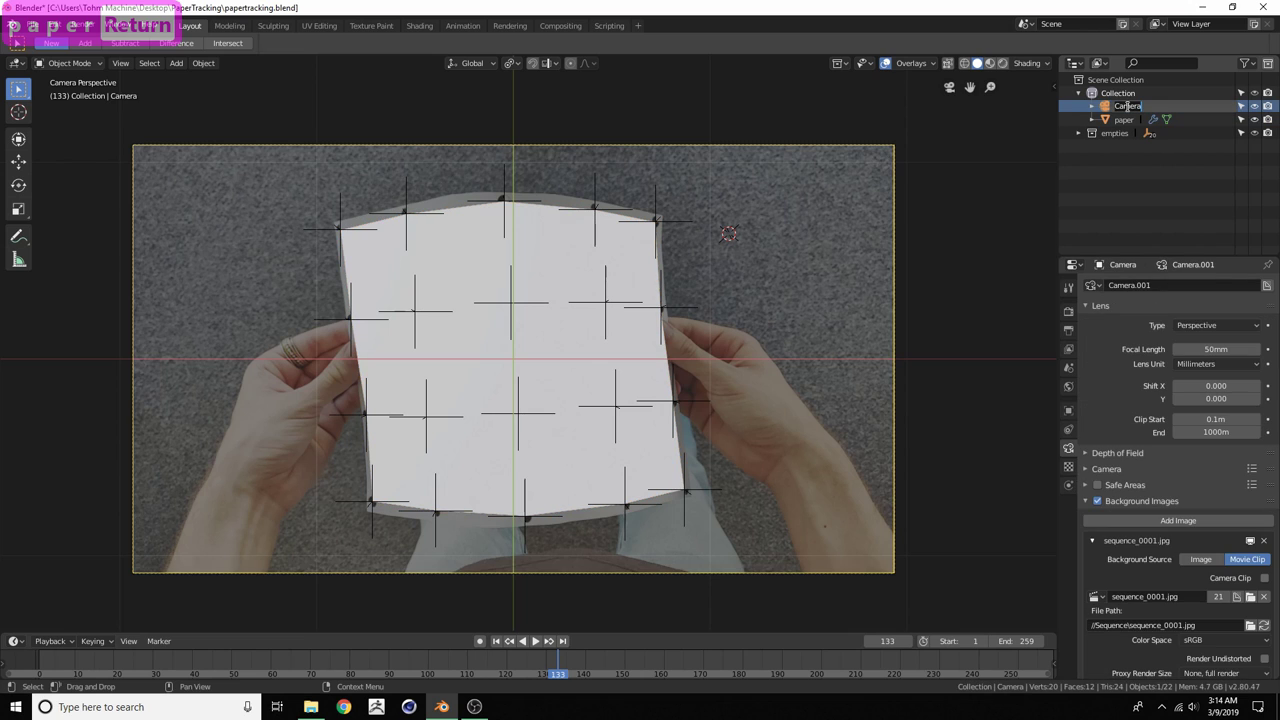
type("projector")
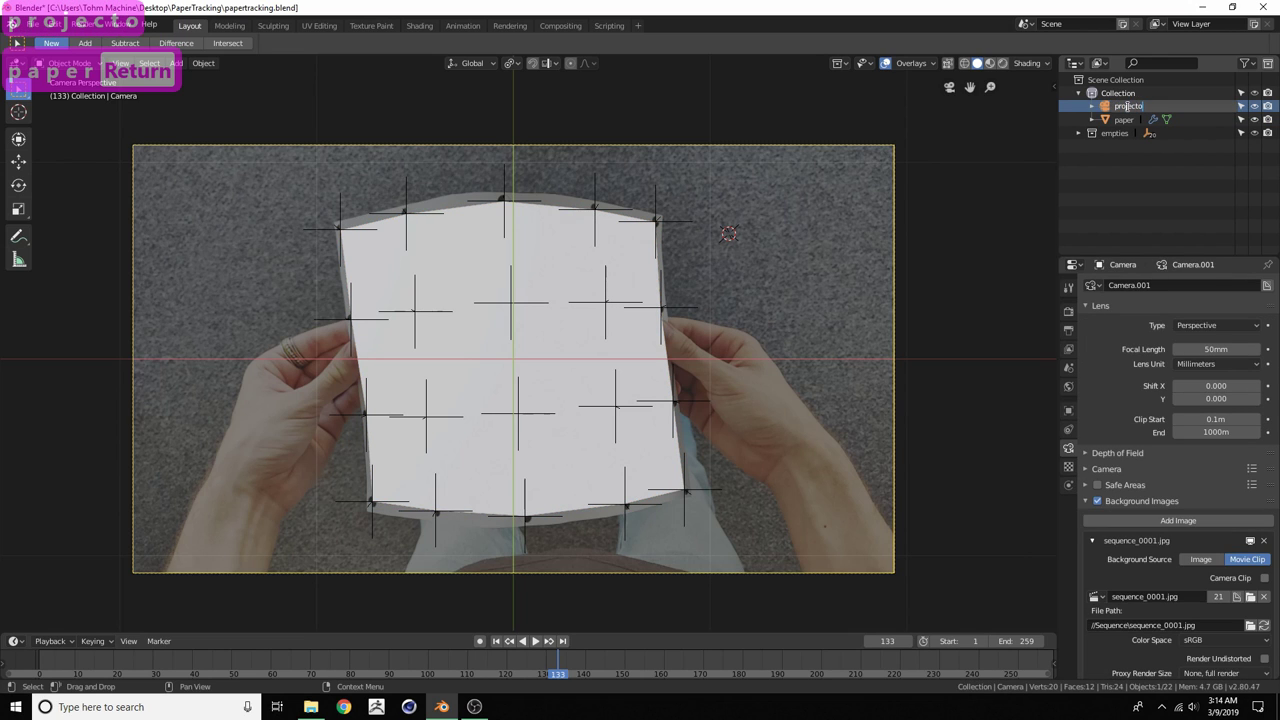
key("Return")
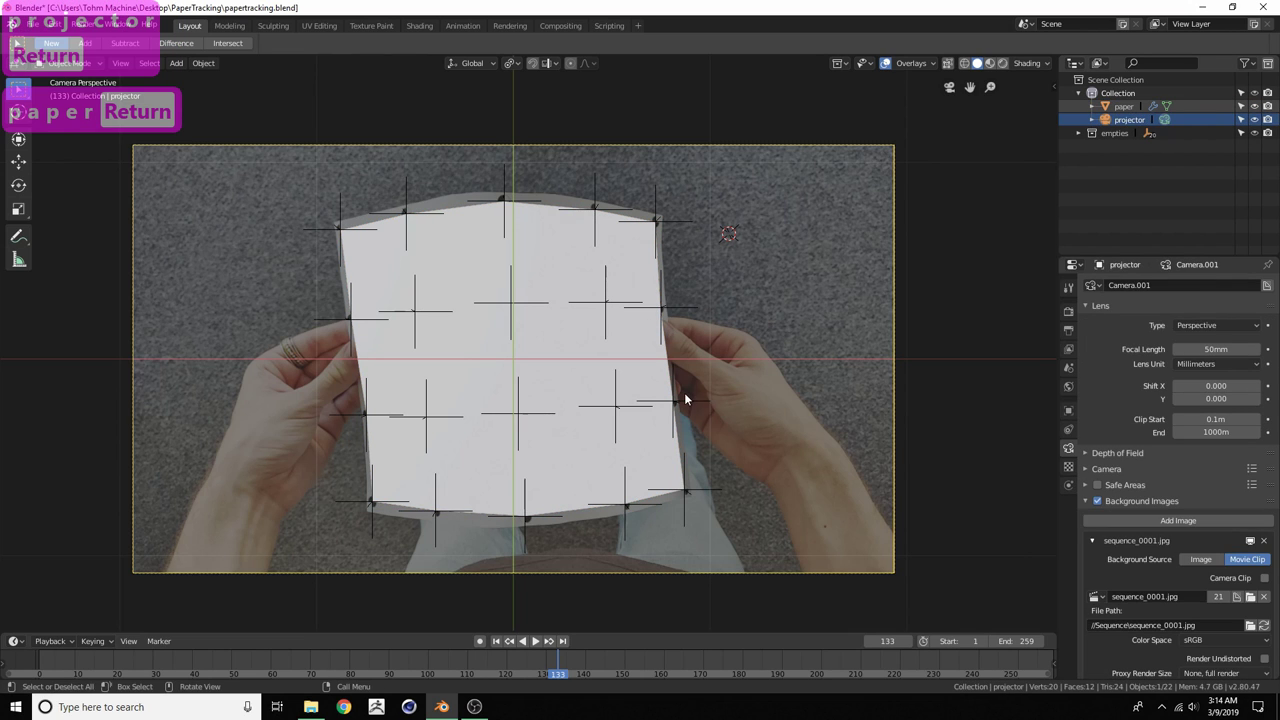
Try a Subdivision Surface modifier on the paper object with the viewport subdivisions set to 2
left_click(1125, 106)
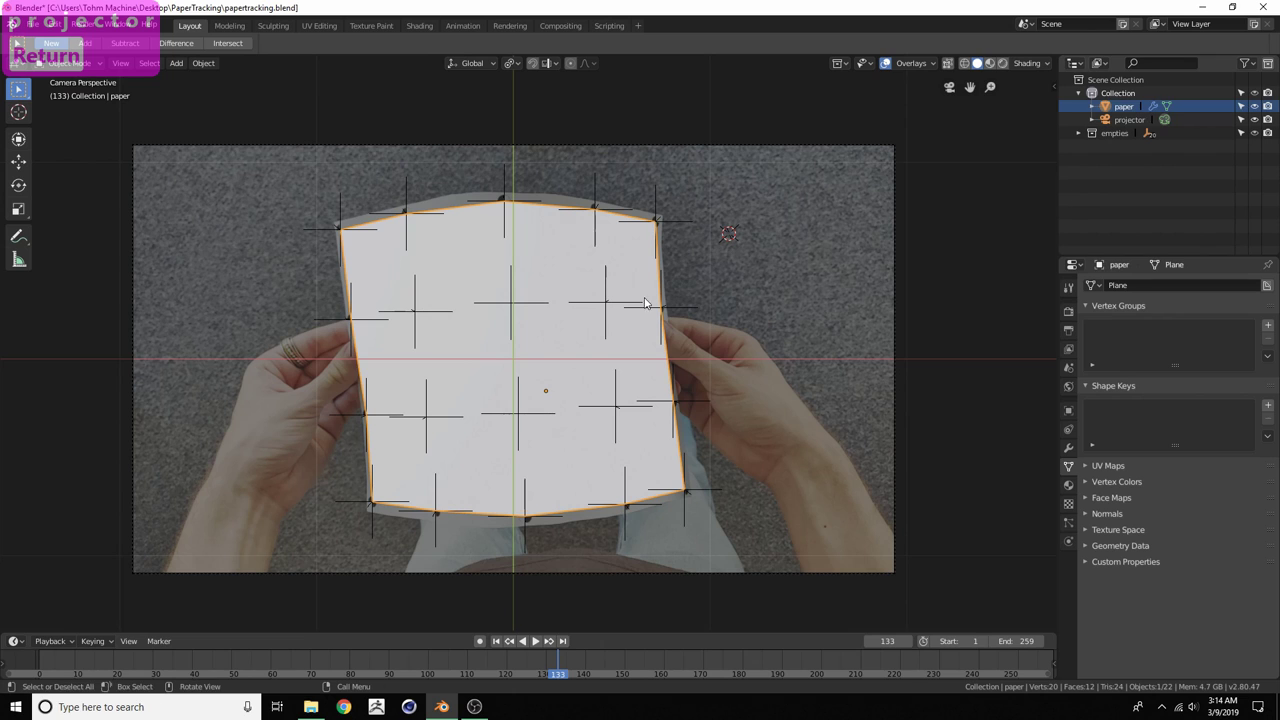
left_click(1068, 449)
scroll(1122, 391, "down", 5)
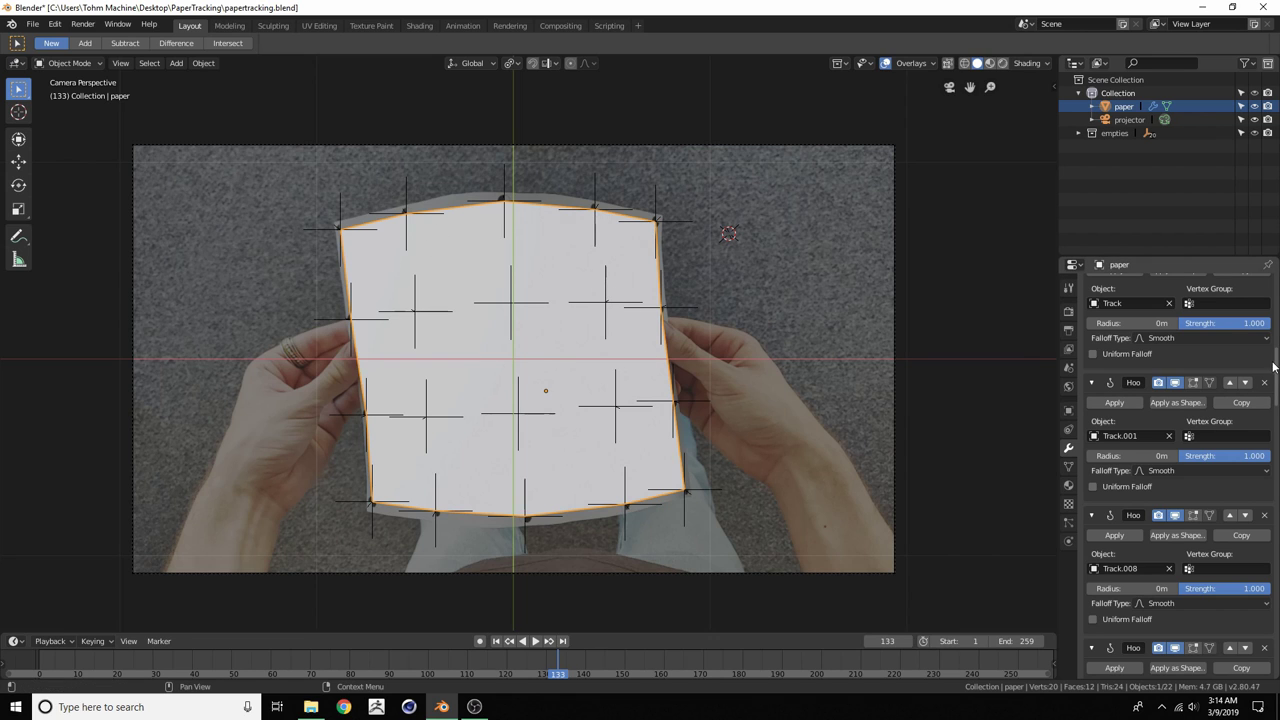
left_click_drag(1277, 369, 1277, 272)
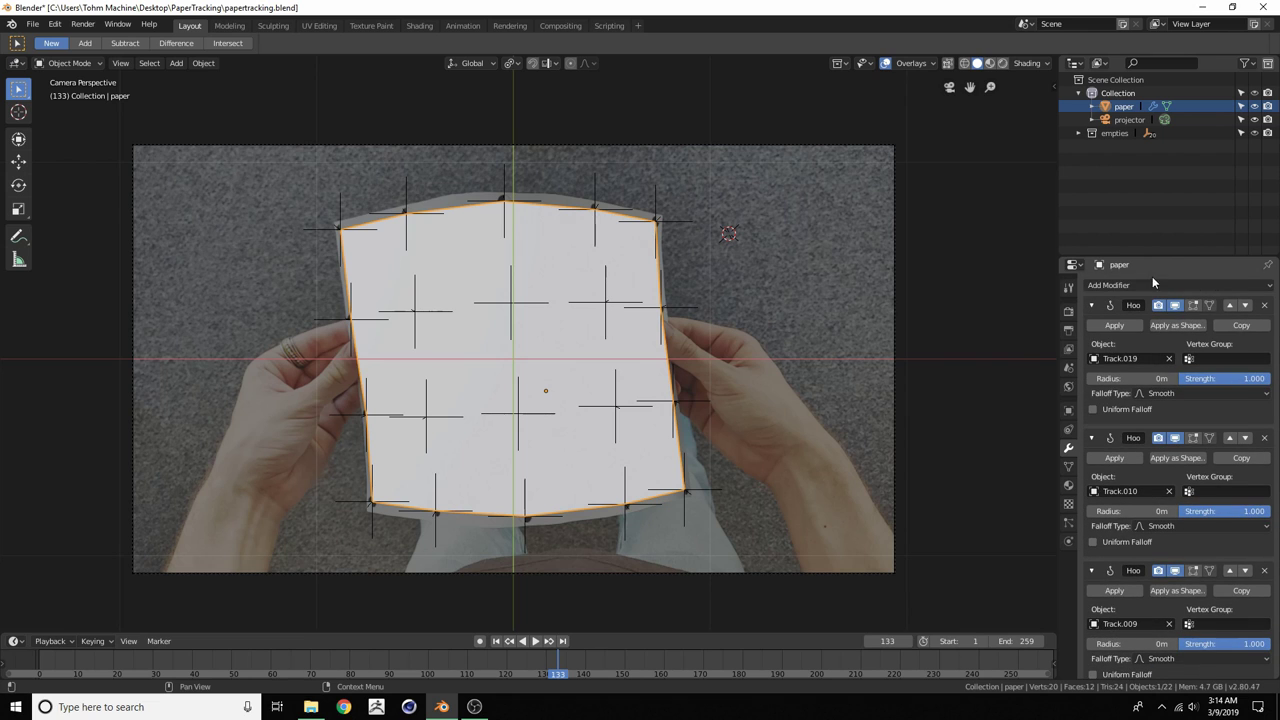
left_click(1128, 284)
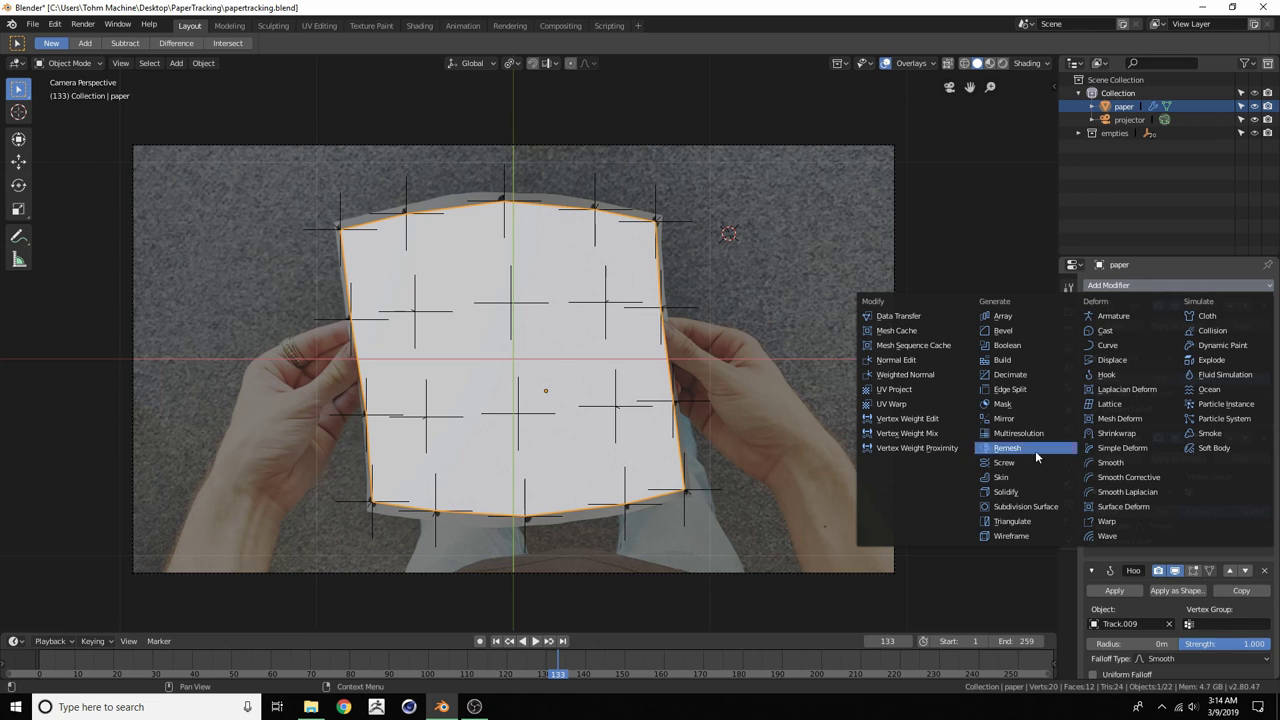
left_click(1027, 506)
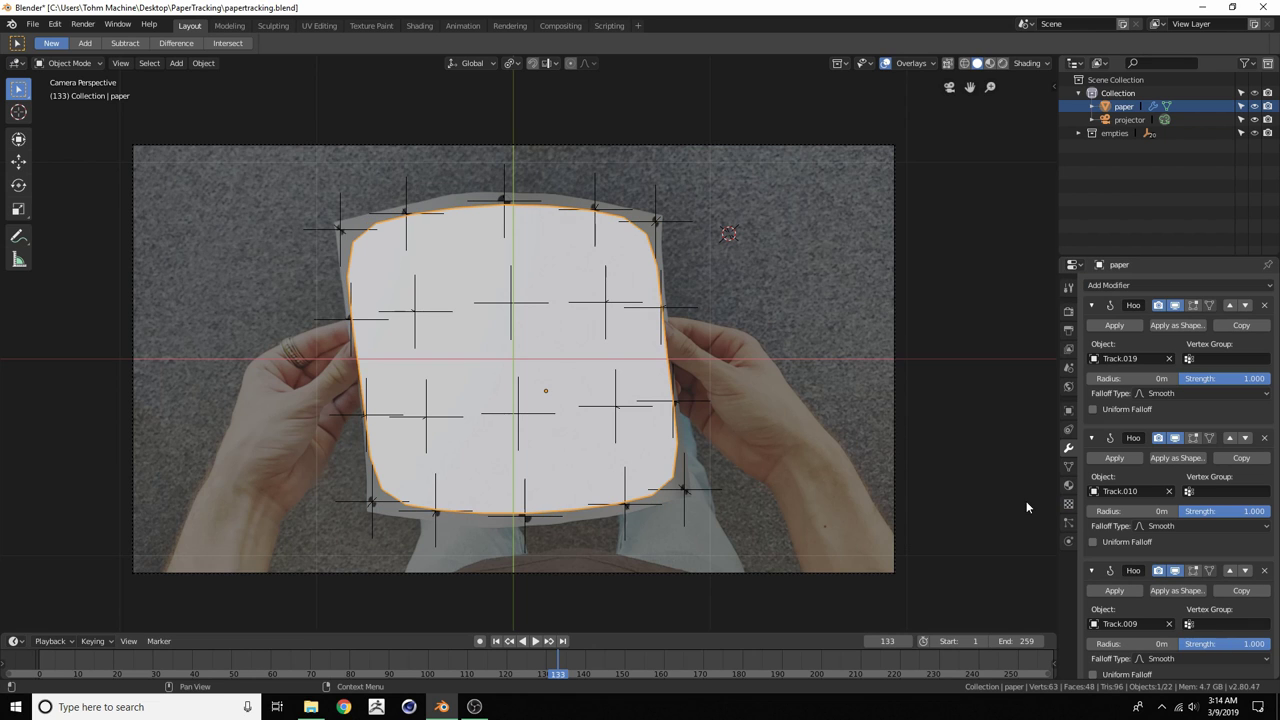
left_click_drag(1274, 322, 1266, 704)
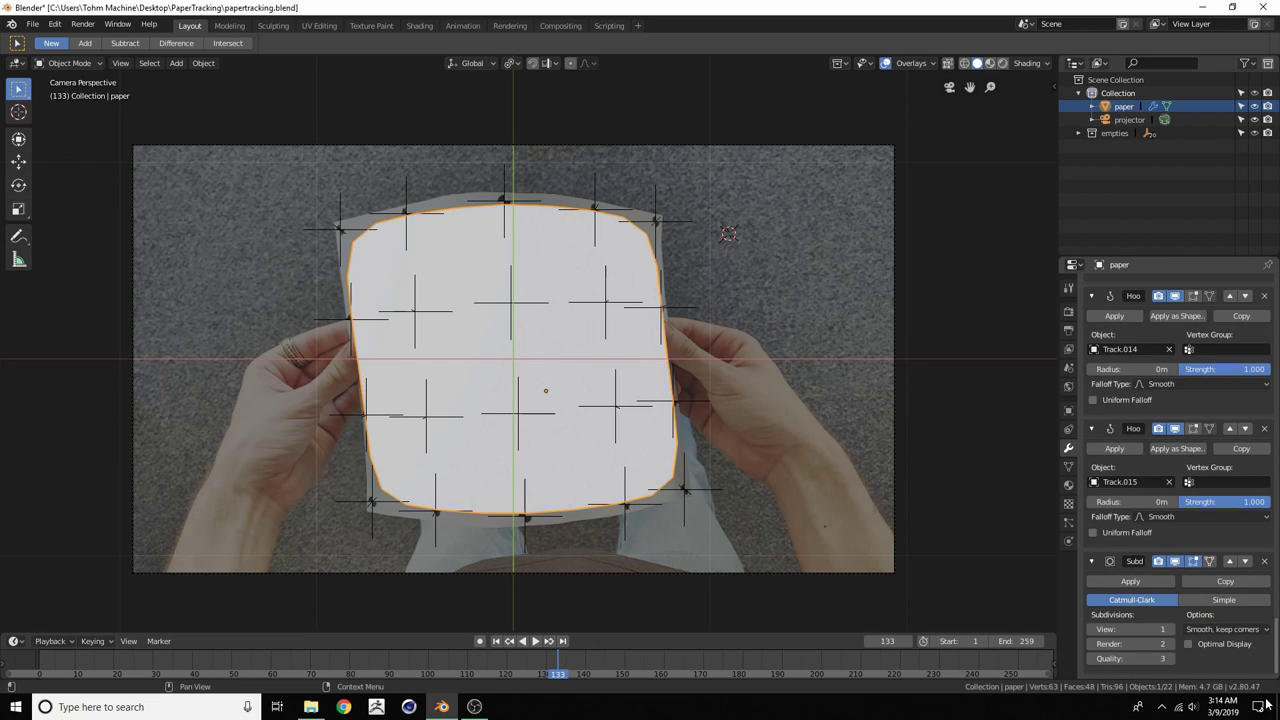
left_click(1172, 631)
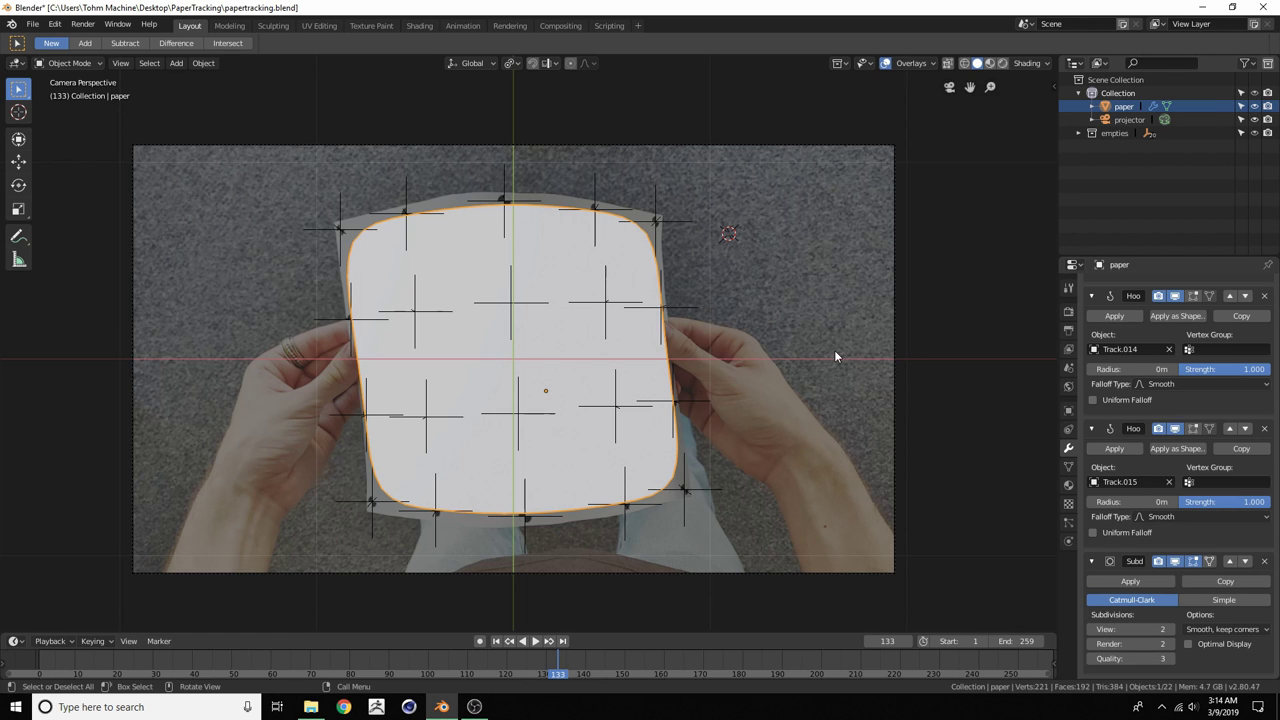
Play the animation to compare the subdivided paper mesh with the footage, and inspect its rounded corners
key("shift+space")
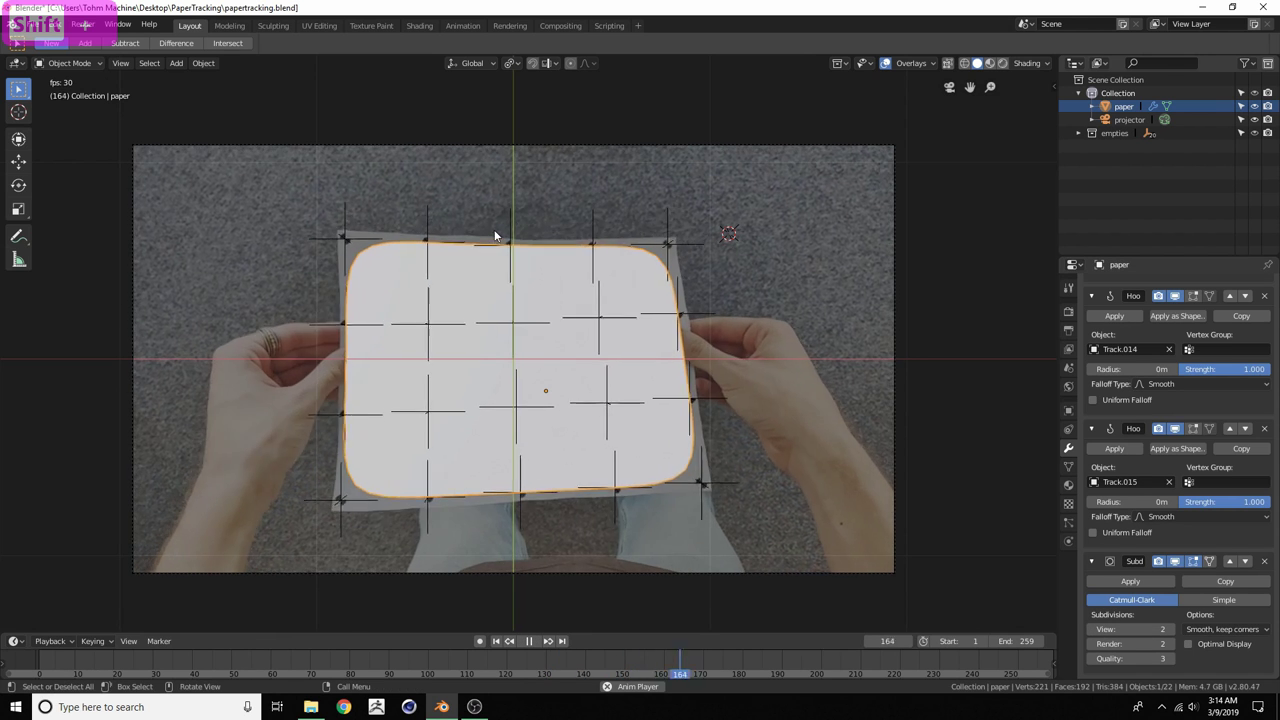
key("shift+space")
scroll(360, 260, "up", 3)
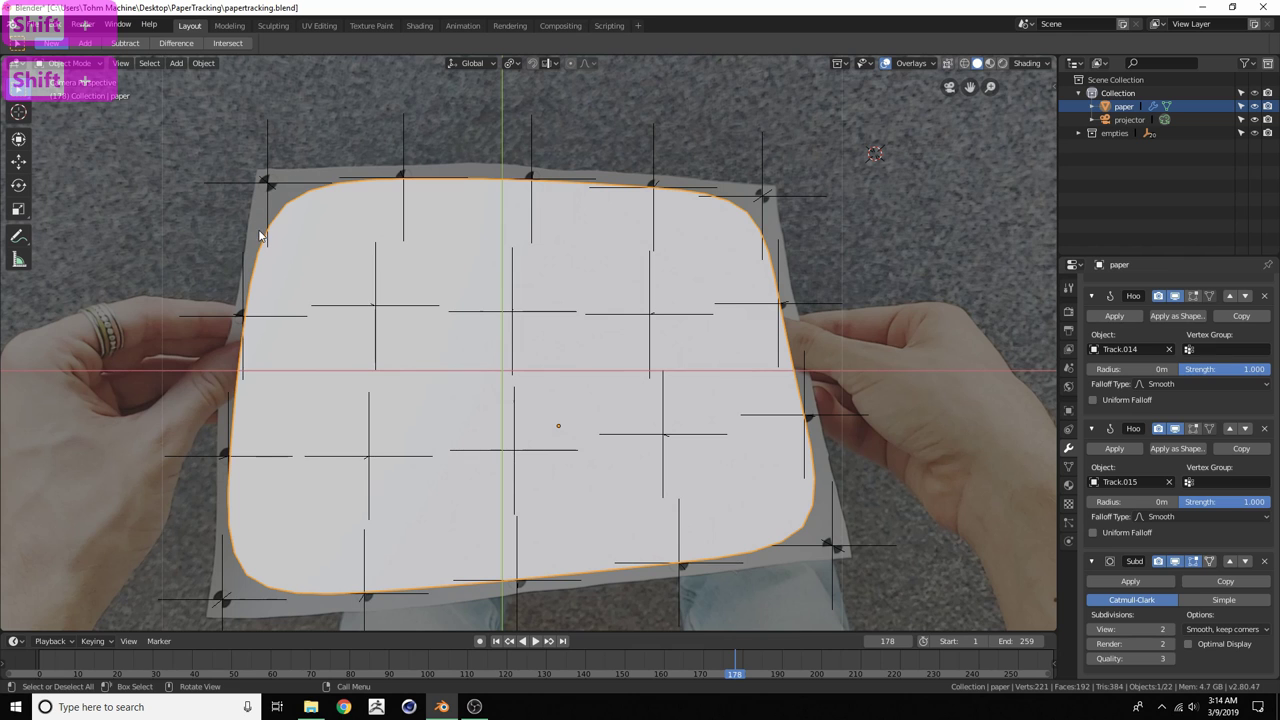
scroll(320, 250, "down", 3)
scroll(349, 266, "up", 2)
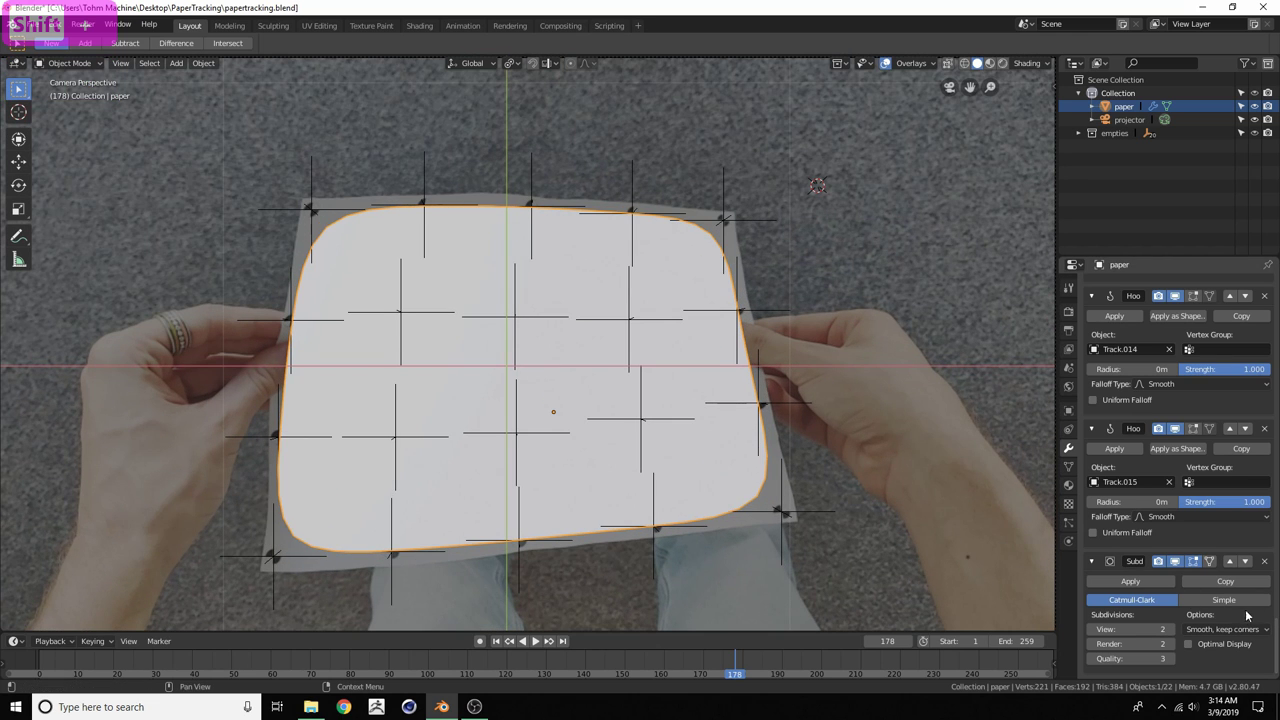
Try Simple subdivision on the paper mesh, inspect its edges, and remove the Subdivision Surface modifier
left_click(1238, 601)
scroll(390, 225, "up", 2)
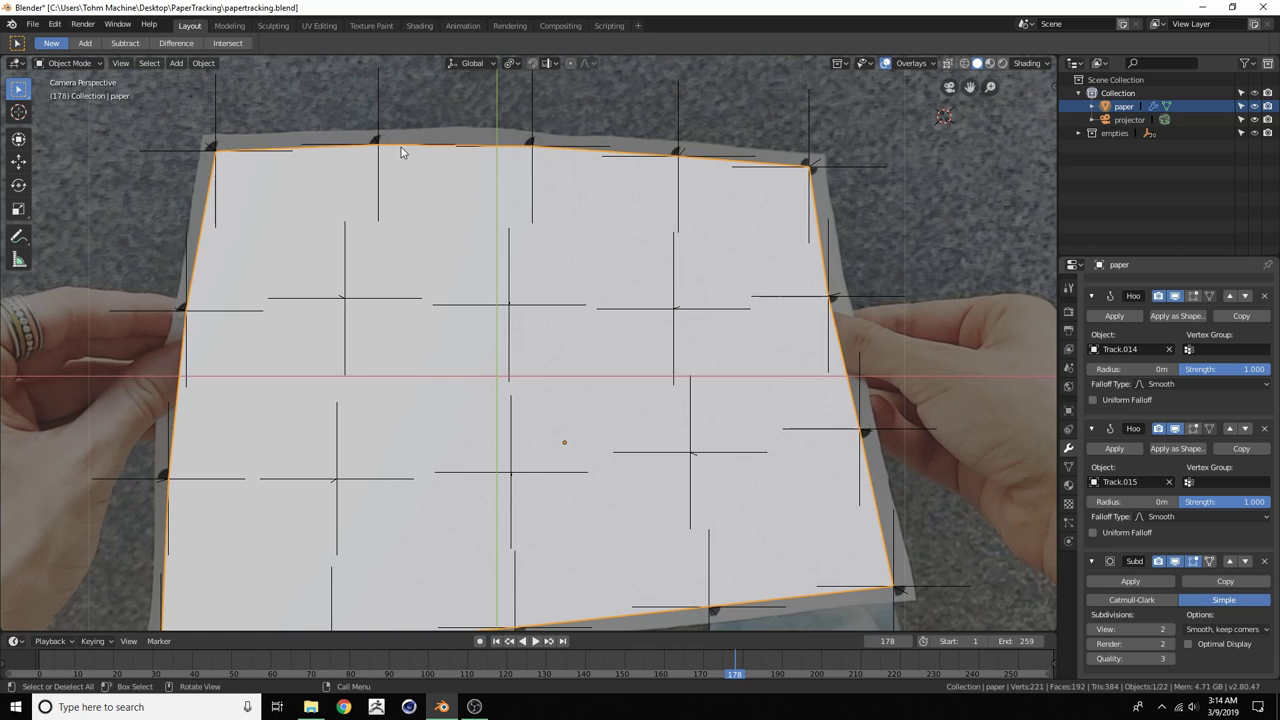
scroll(401, 147, "down", 3)
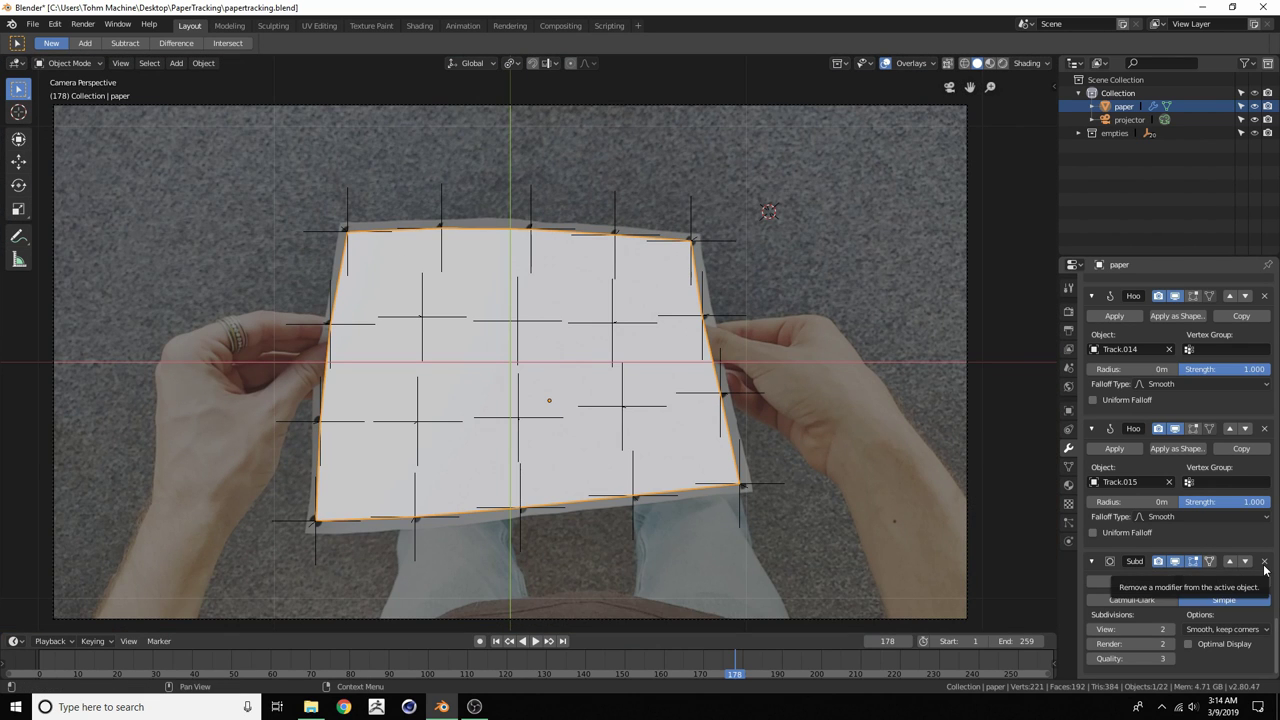
left_click(1264, 562)
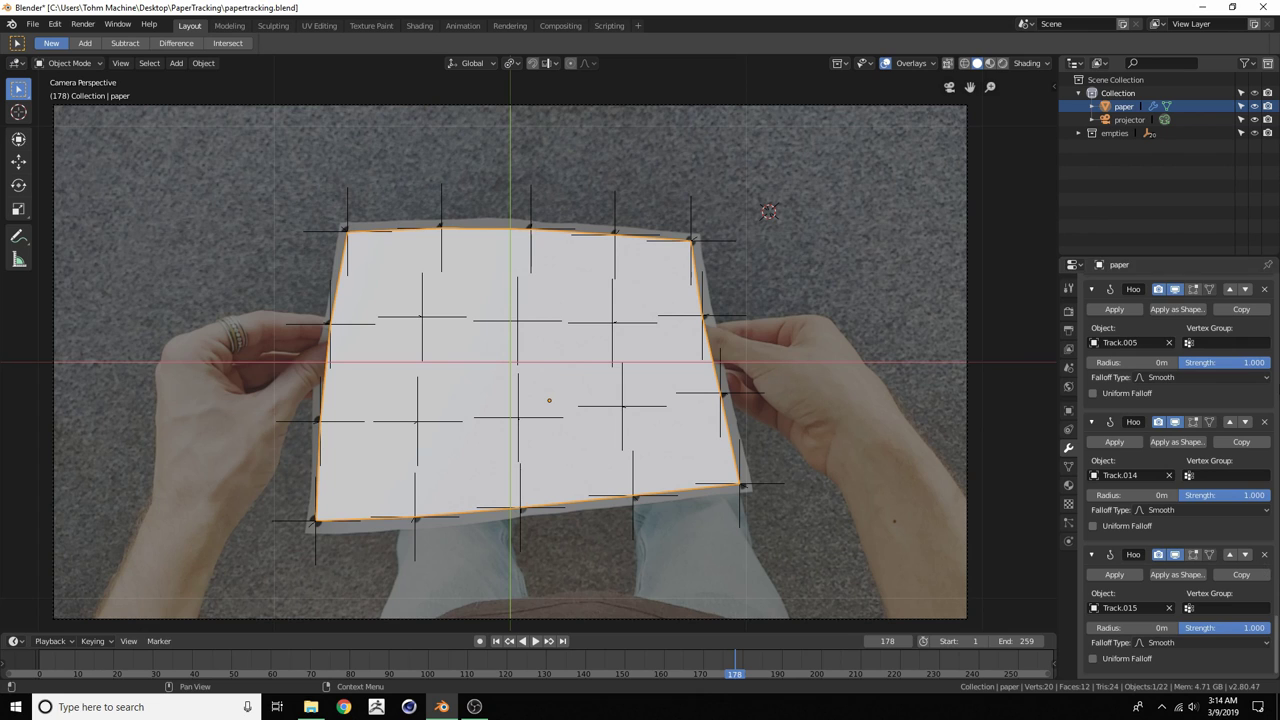
Add a Bevel modifier to the paper object after the hooks and set its width to 1.46 m
scroll(1184, 380, "up", 2)
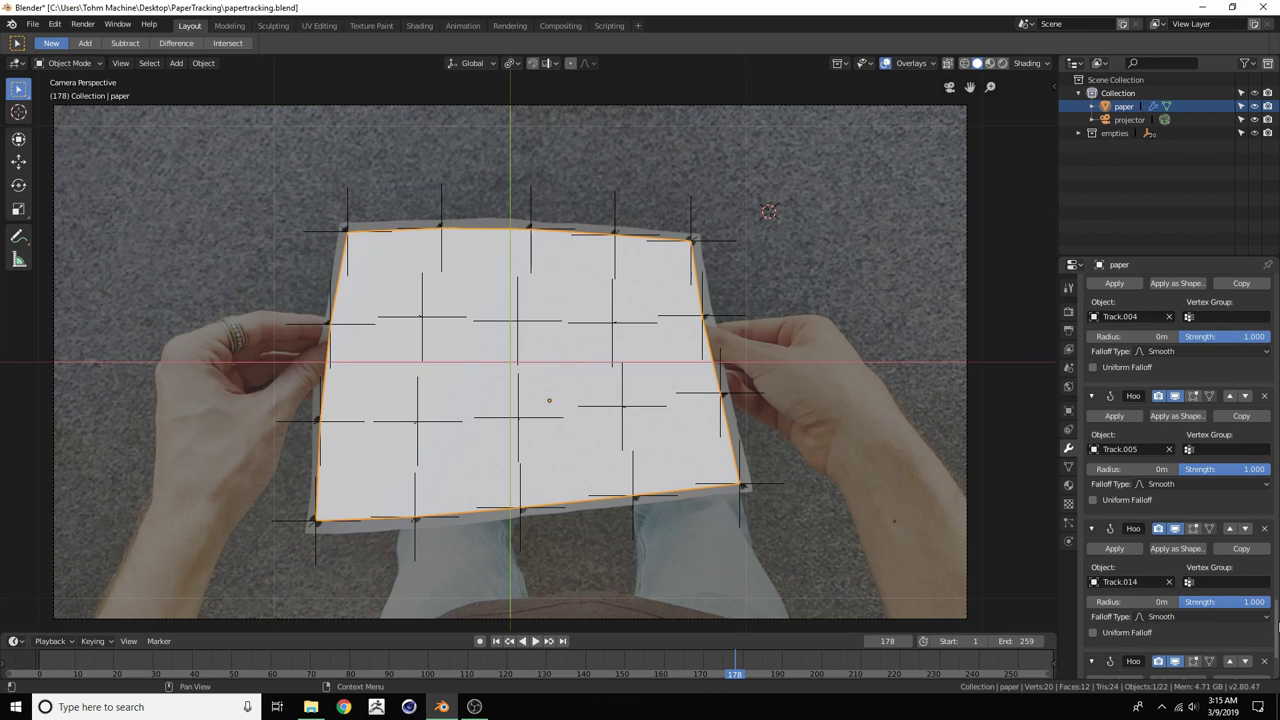
scroll(1213, 393, "up", 5)
scroll(1132, 287, "up", 5)
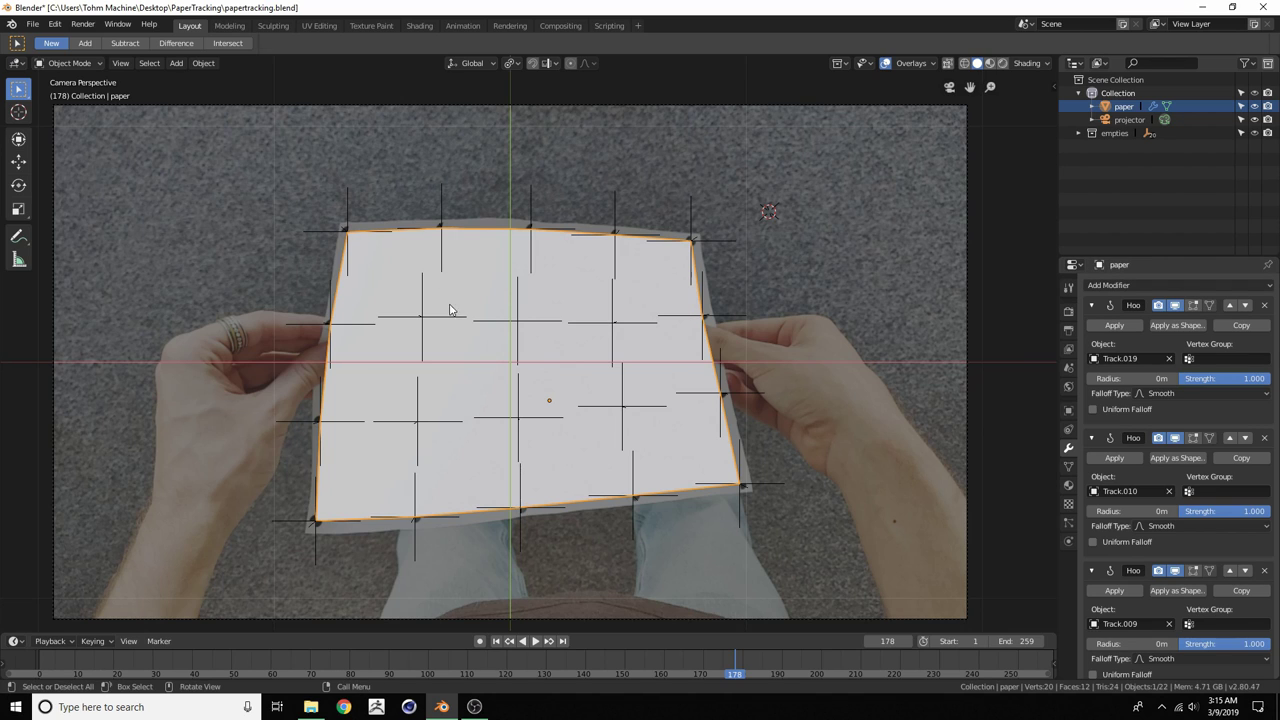
left_click(1099, 287)
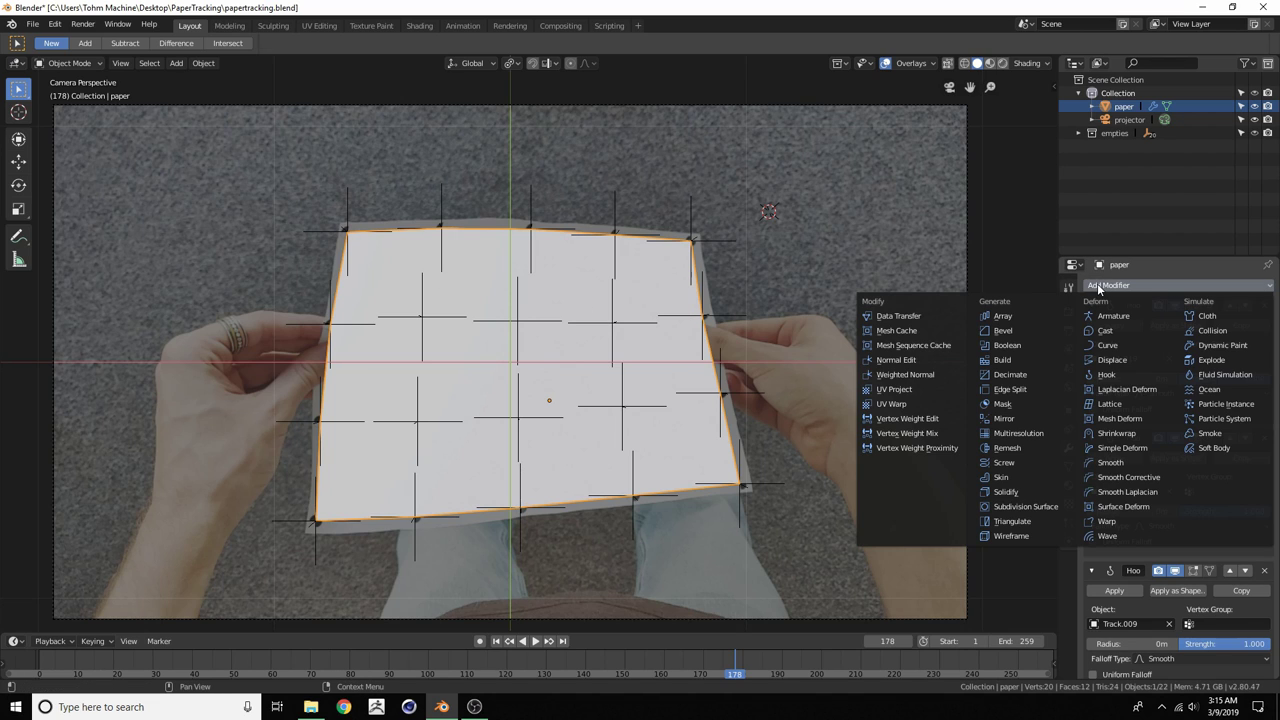
left_click(998, 335)
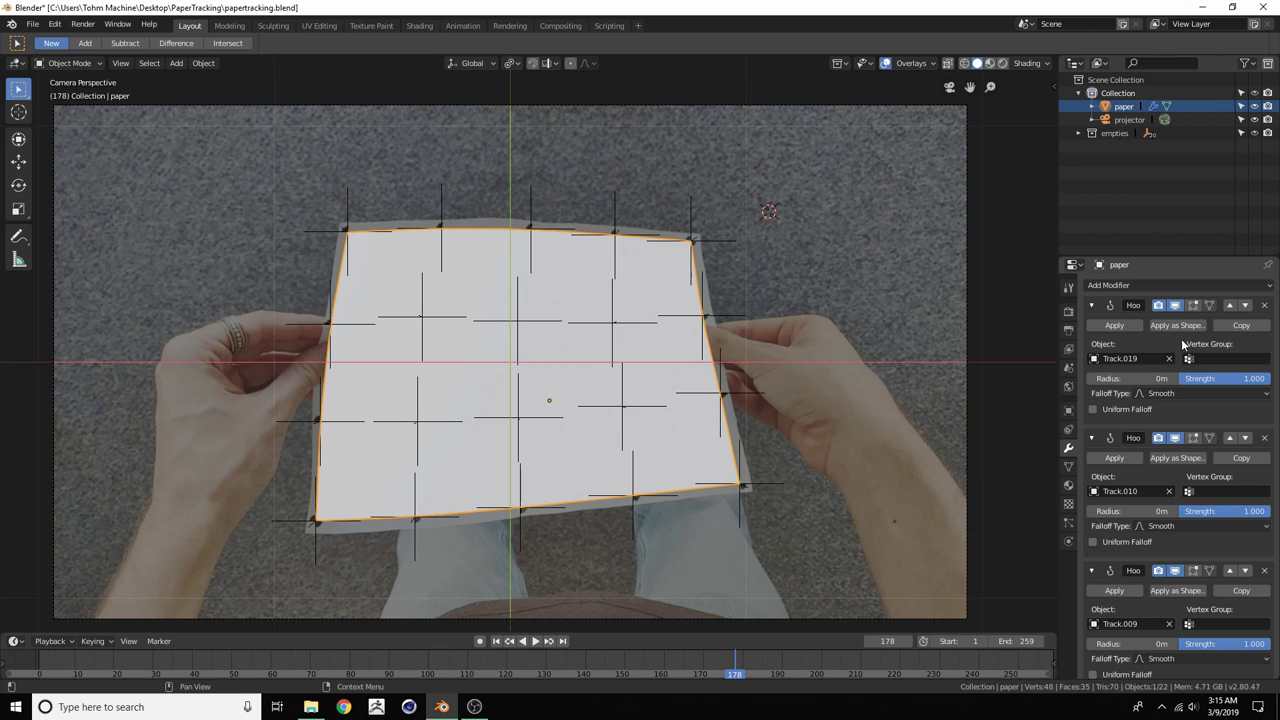
scroll(1170, 470, "down", 10)
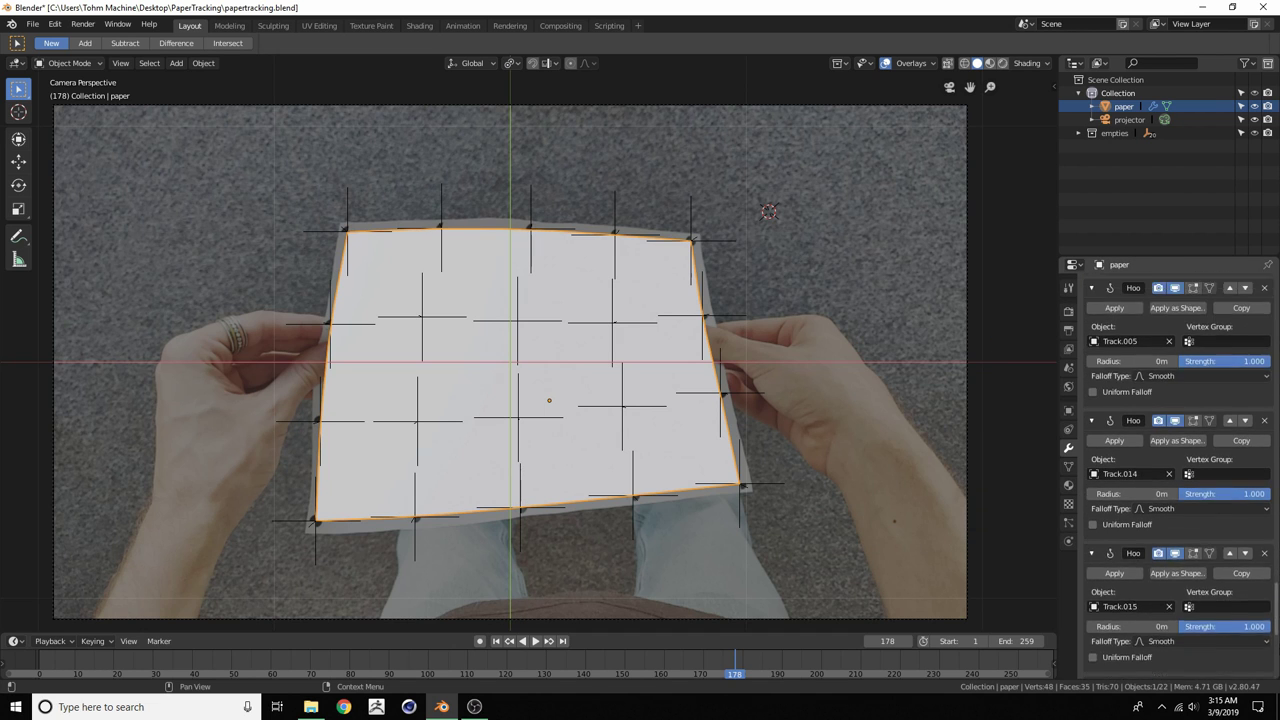
scroll(467, 214, "up", 6)
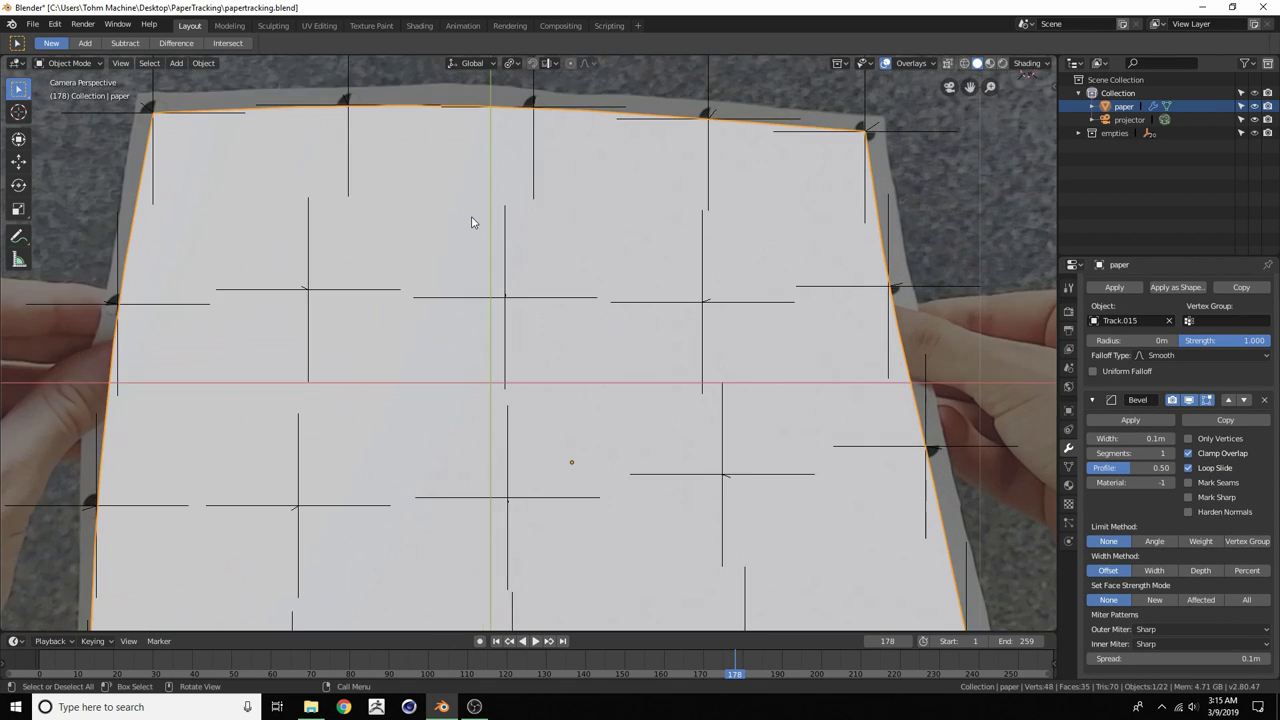
middle_click_drag(457, 160, 468, 305, "shift")
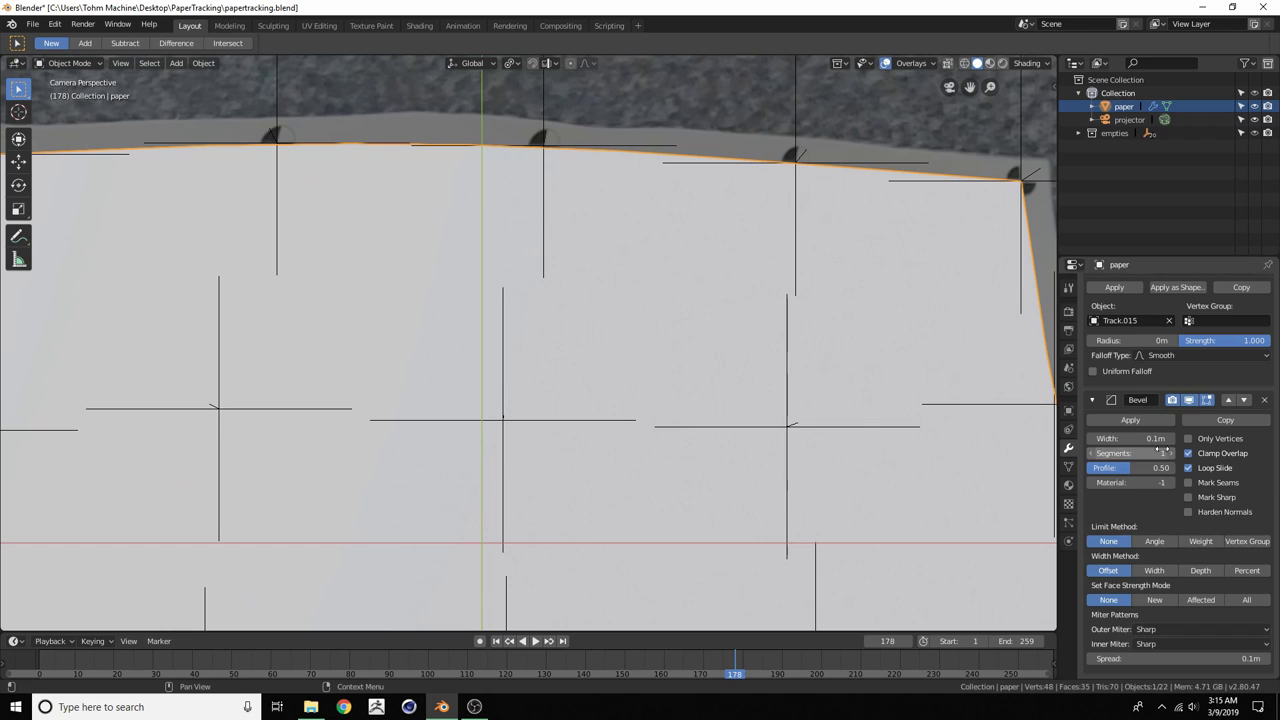
left_click_drag(1130, 438, 1170, 438)
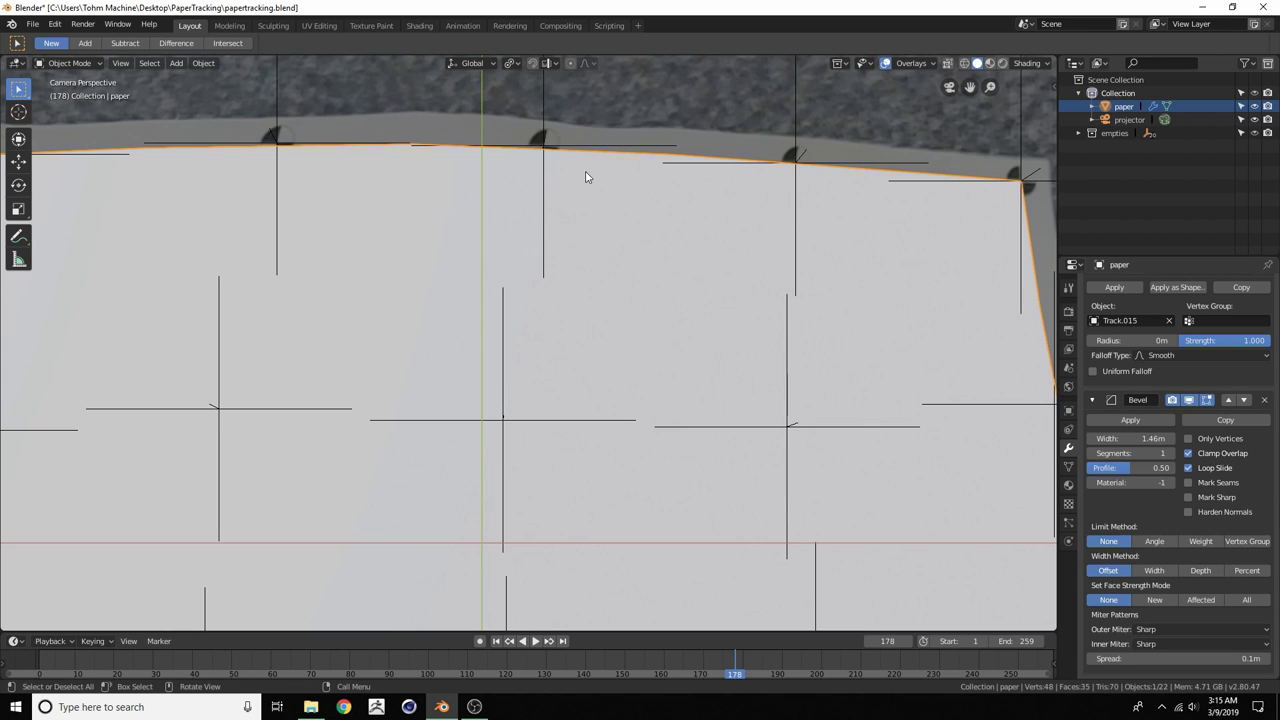
Set the Bevel modifier's segments to 4 and inspect the paper's edges against the footage
left_click(1172, 455)
left_click(1172, 455)
left_click(1172, 455)
scroll(386, 263, "down", 5)
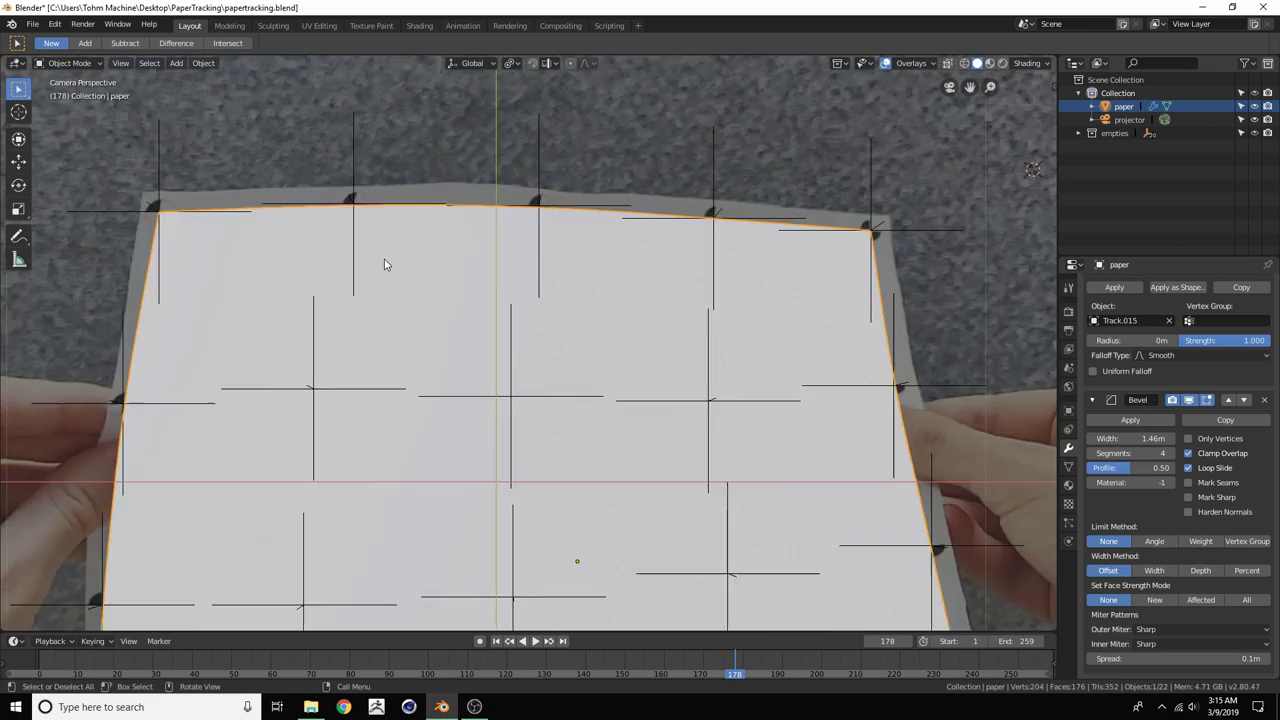
scroll(488, 362, "up", 3)
middle_click_drag(494, 366, 500, 331, "shift")
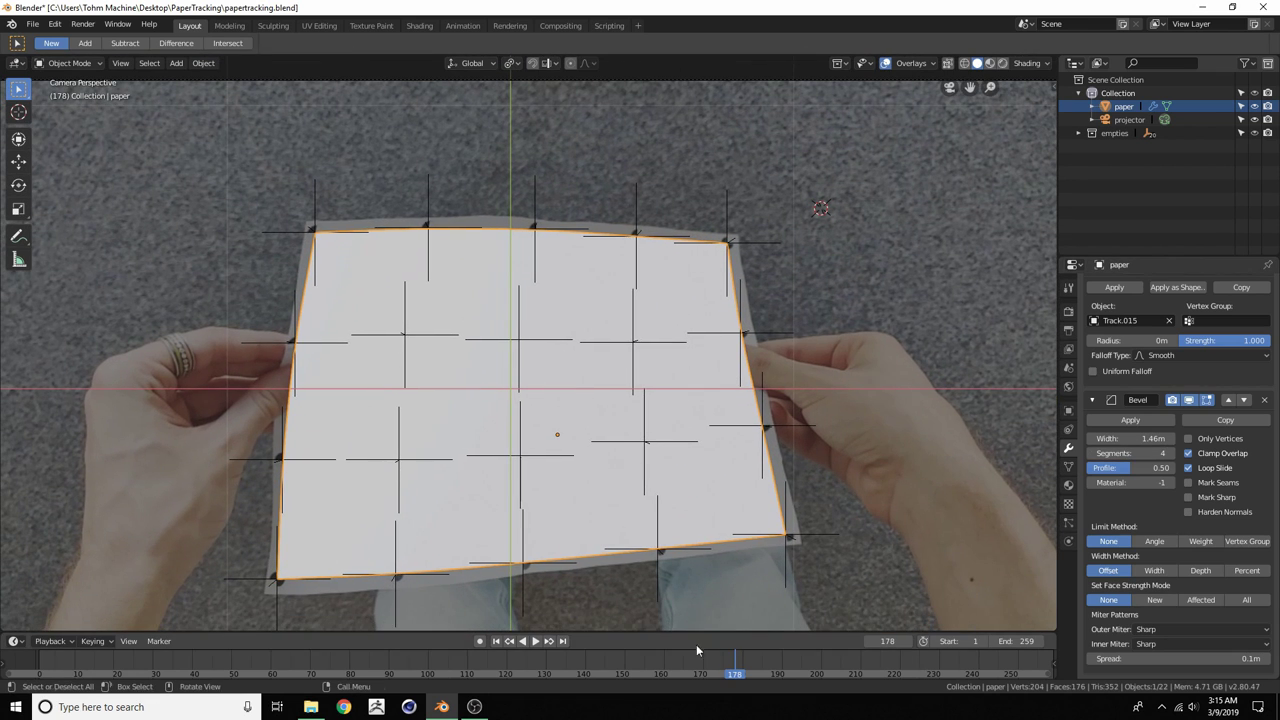
At frame 139, compare the paper with and without the bevel in the viewport, and set its segments to 5
right_click_drag(719, 672, 583, 678)
left_click(1188, 399)
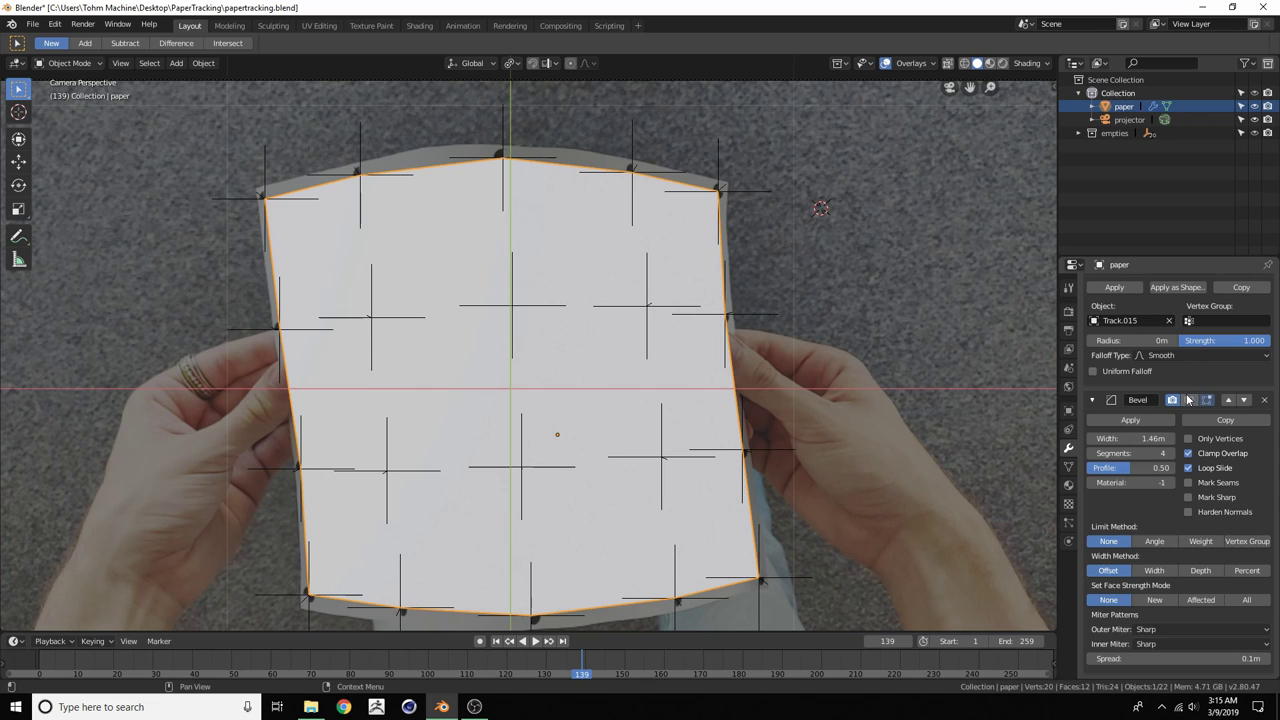
left_click(1188, 399)
left_click(1188, 399)
left_click(1188, 399)
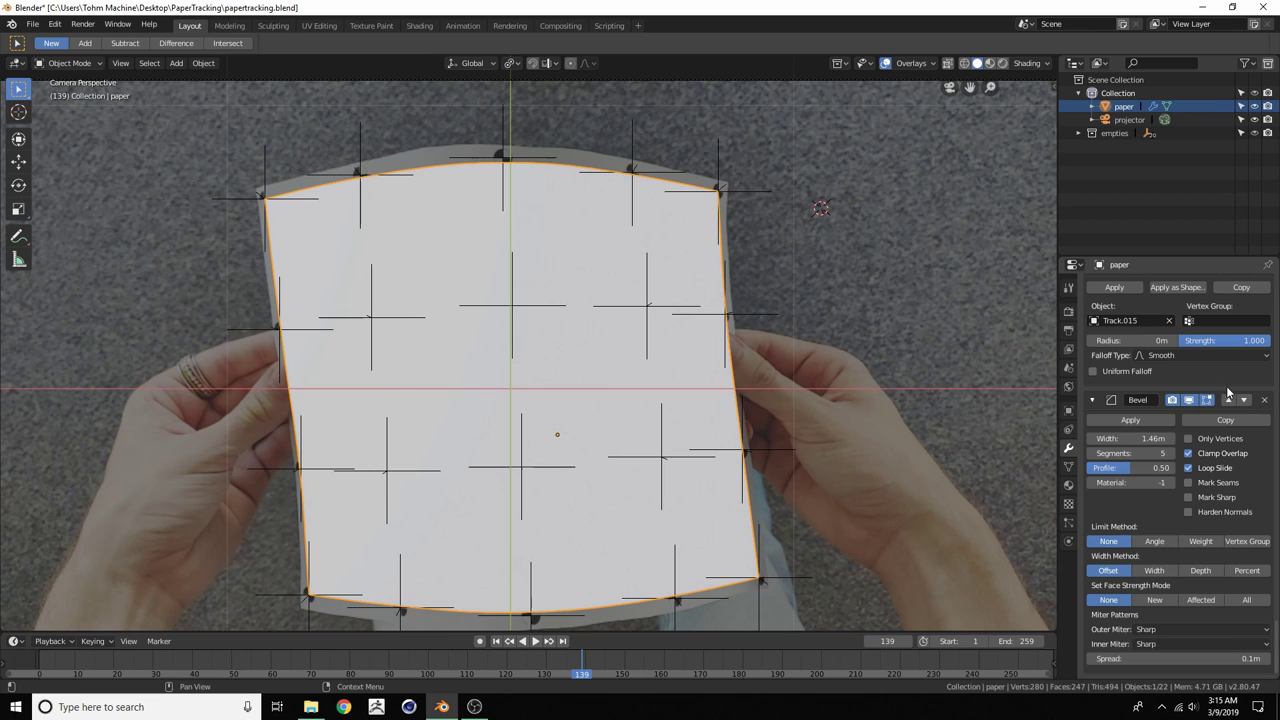
scroll(387, 270, "down", 1)
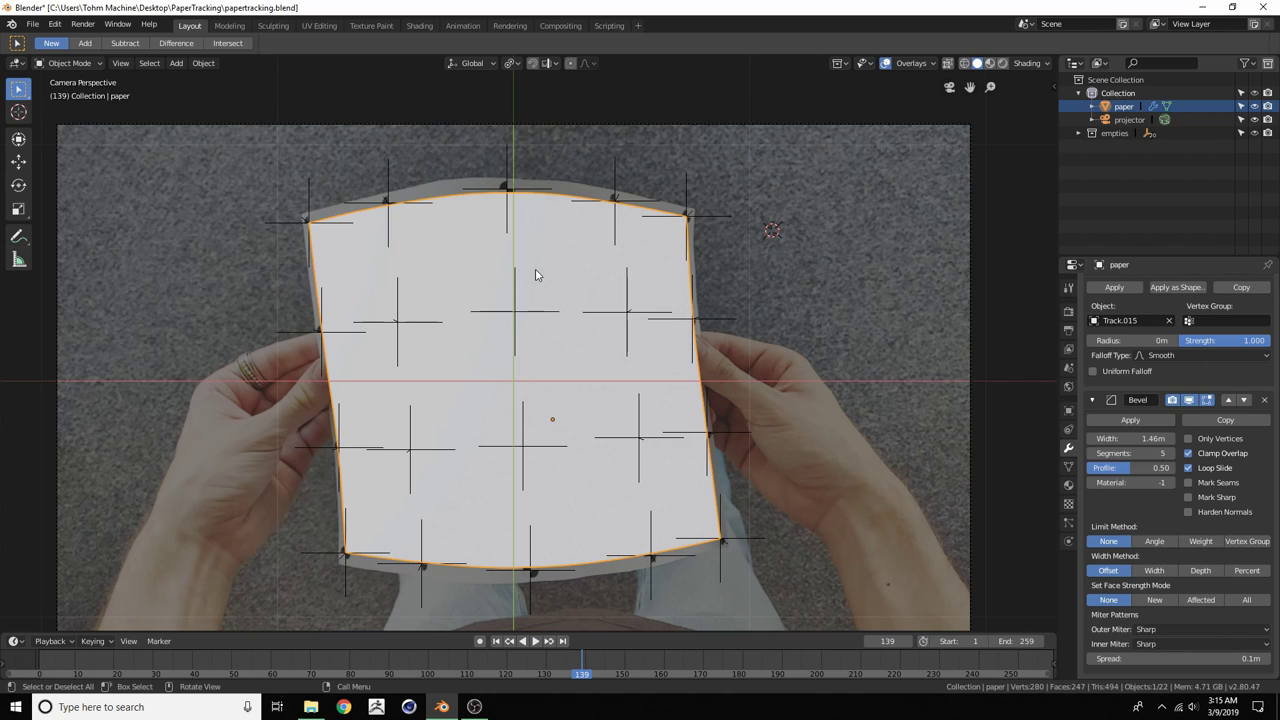
Save the file and inspect the curved paper mesh from several angles outside the camera view
key("ctrl+s")
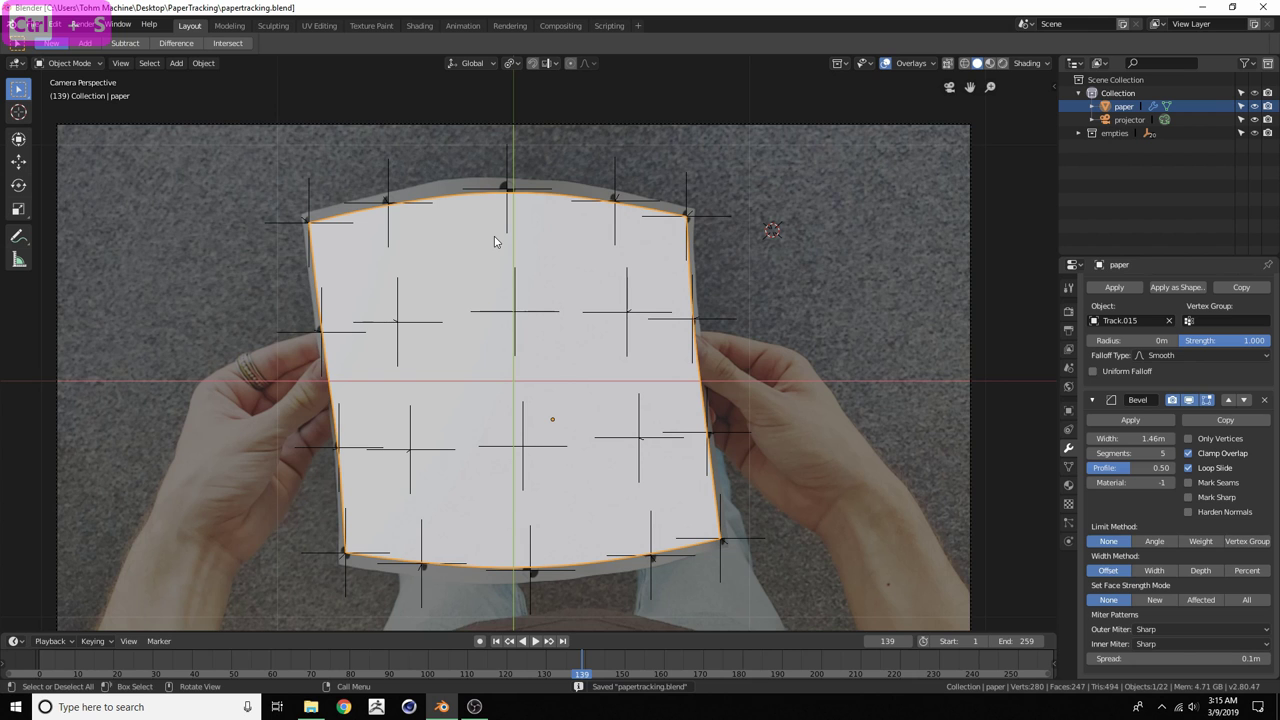
middle_click_drag(496, 328, 576, 390)
scroll(576, 390, "up", 2)
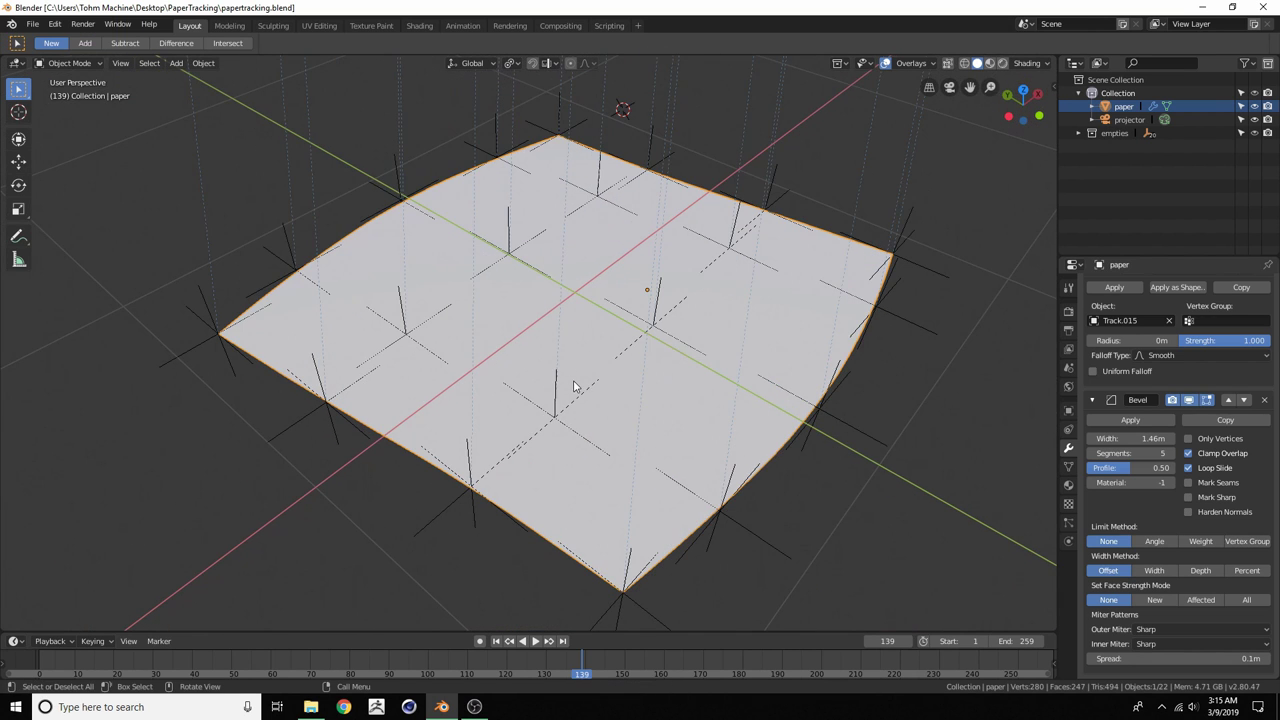
scroll(568, 297, "down", 3)
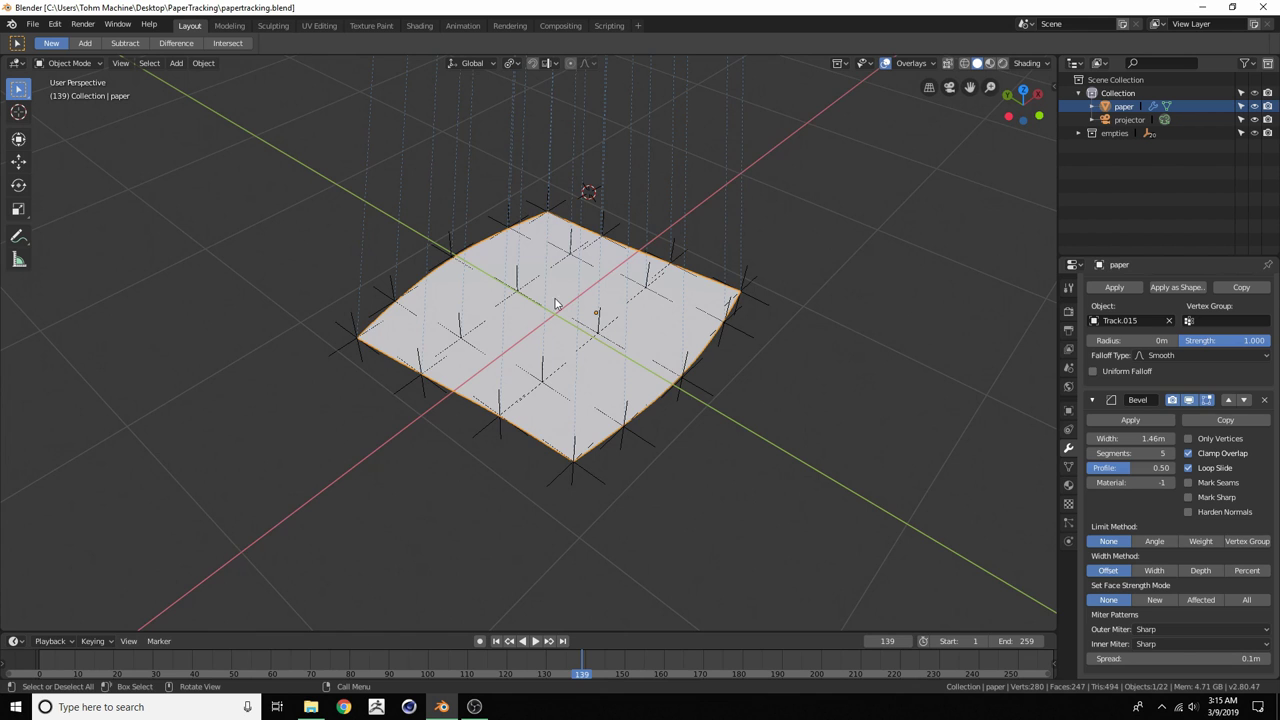
middle_click_drag(548, 234, 522, 296)
scroll(593, 356, "up", 4)
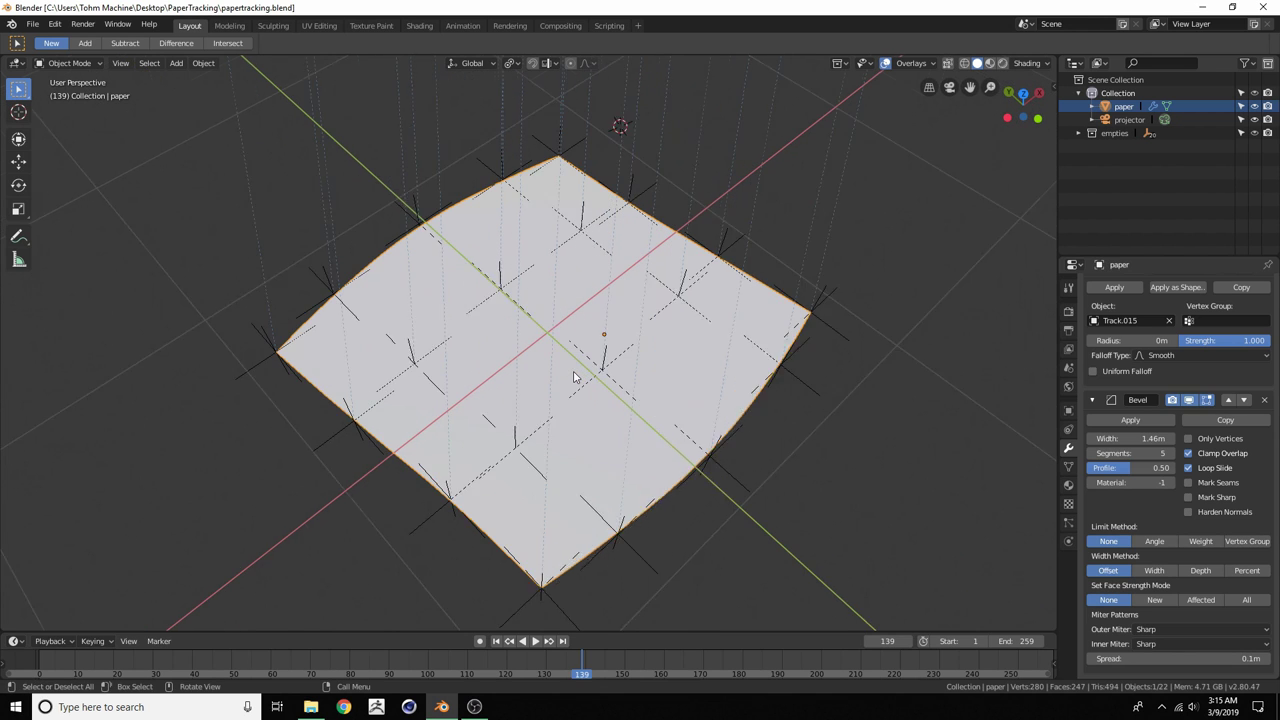
scroll(575, 360, "down", 1)
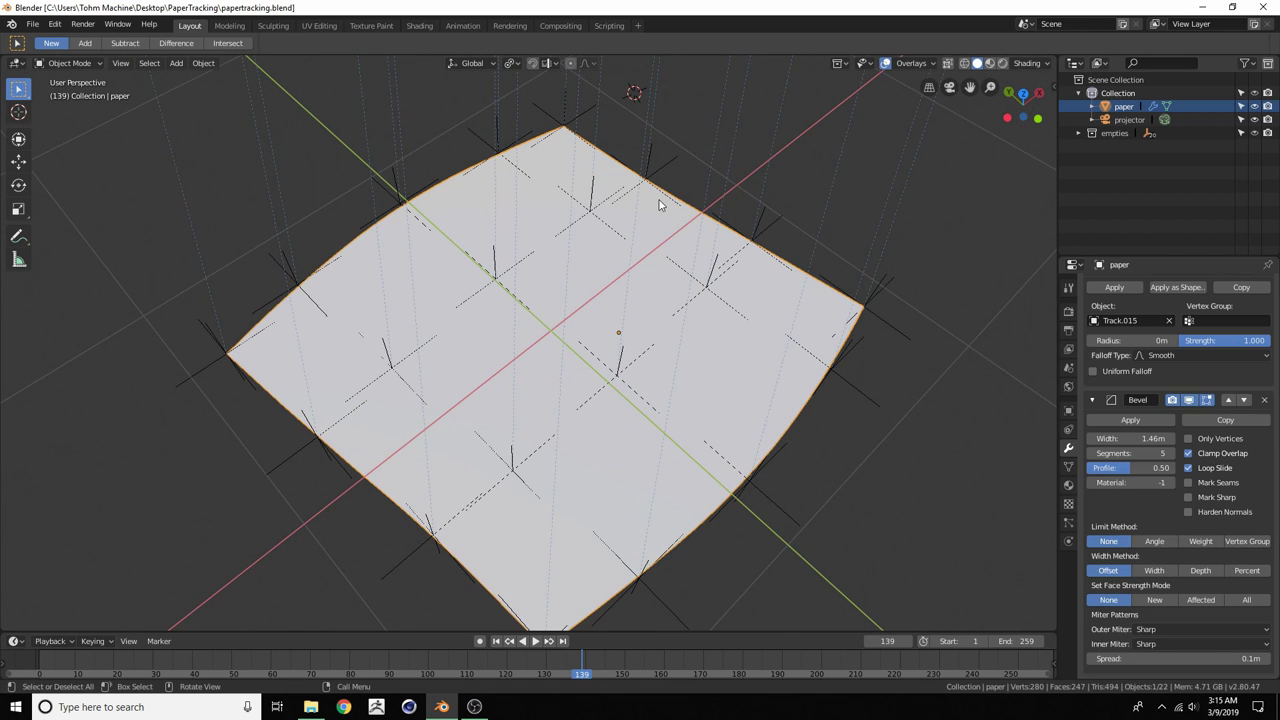
Switch to the Shading workspace, collapse the empties collection, and create a new material for the paper object
left_click(425, 29)
scroll(629, 265, "up", 4)
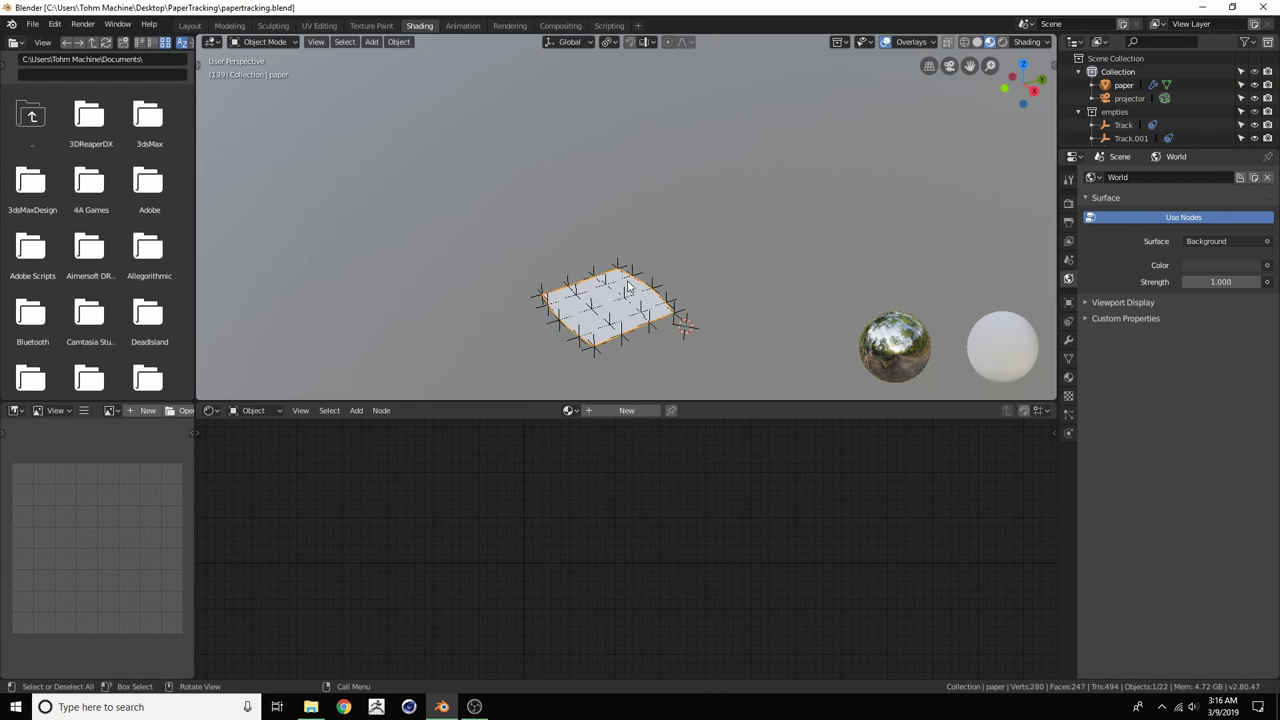
middle_click_drag(624, 292, 613, 248, "shift")
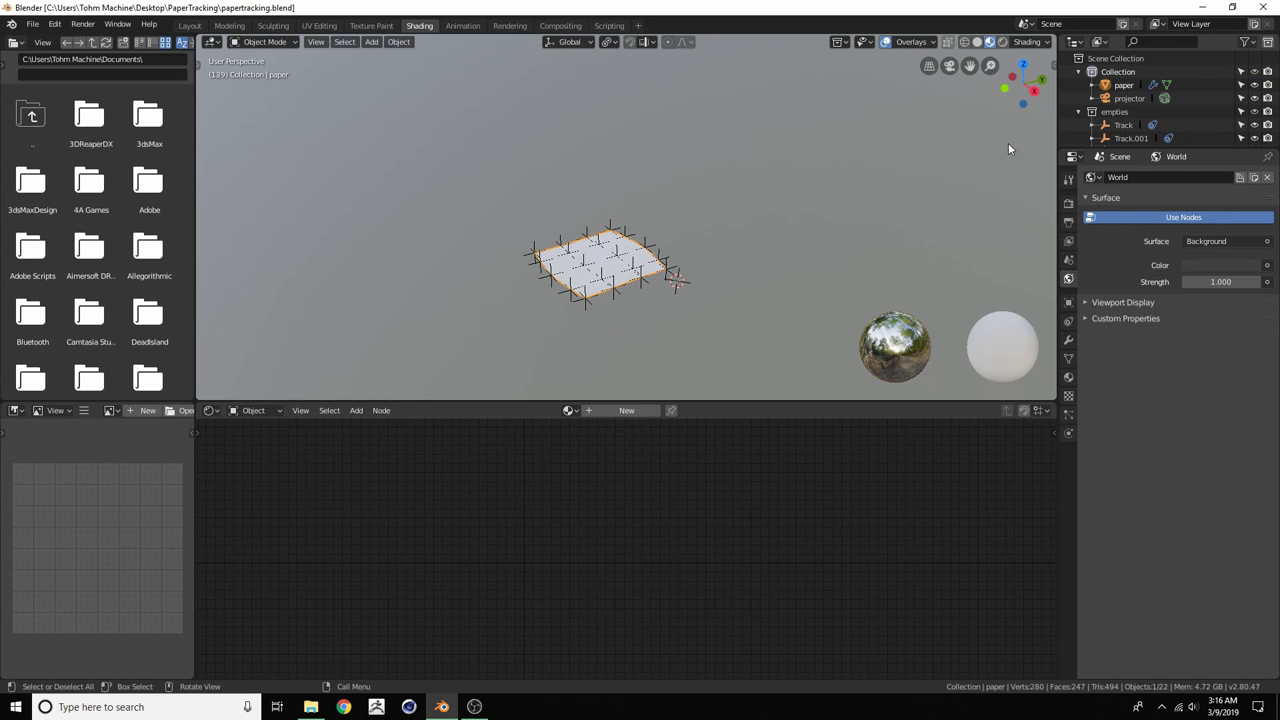
left_click(1078, 111)
left_click(1126, 86)
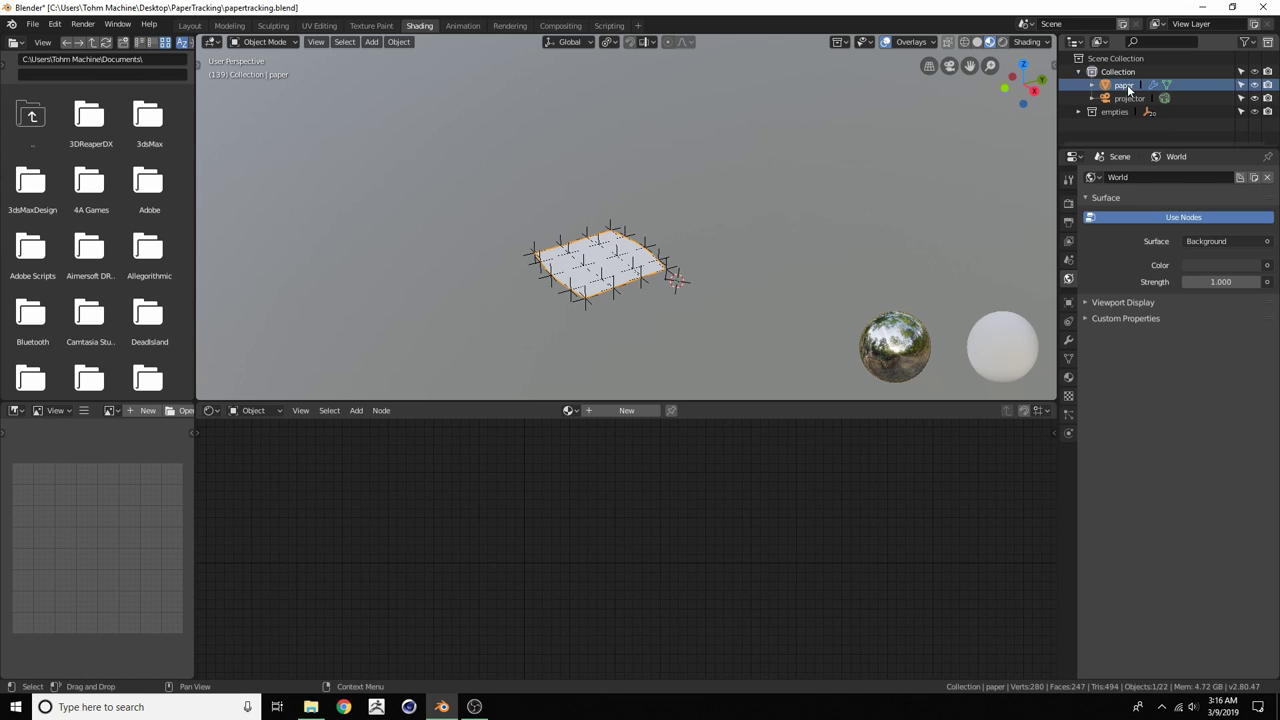
left_click(626, 410)
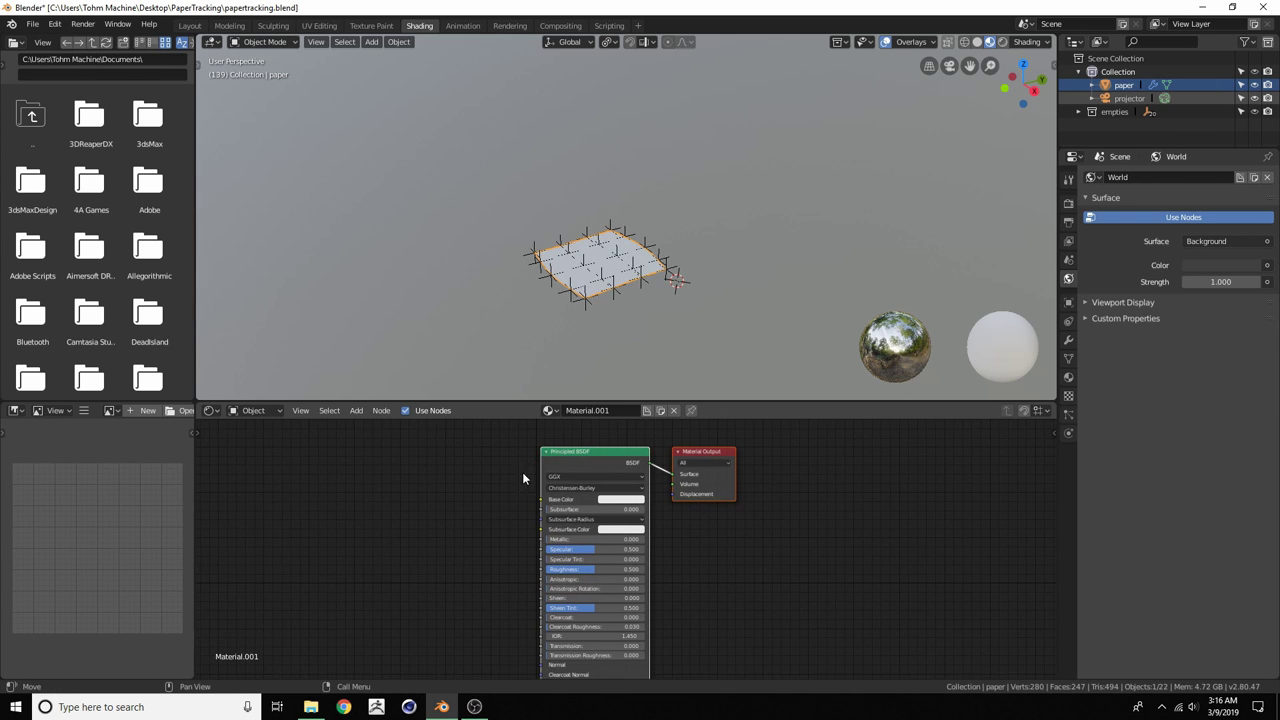
Delete the Principled BSDF node from the paper material, keeping only the Material Output node
left_click(559, 453)
key("x")
middle_click_drag(642, 463, 575, 491)
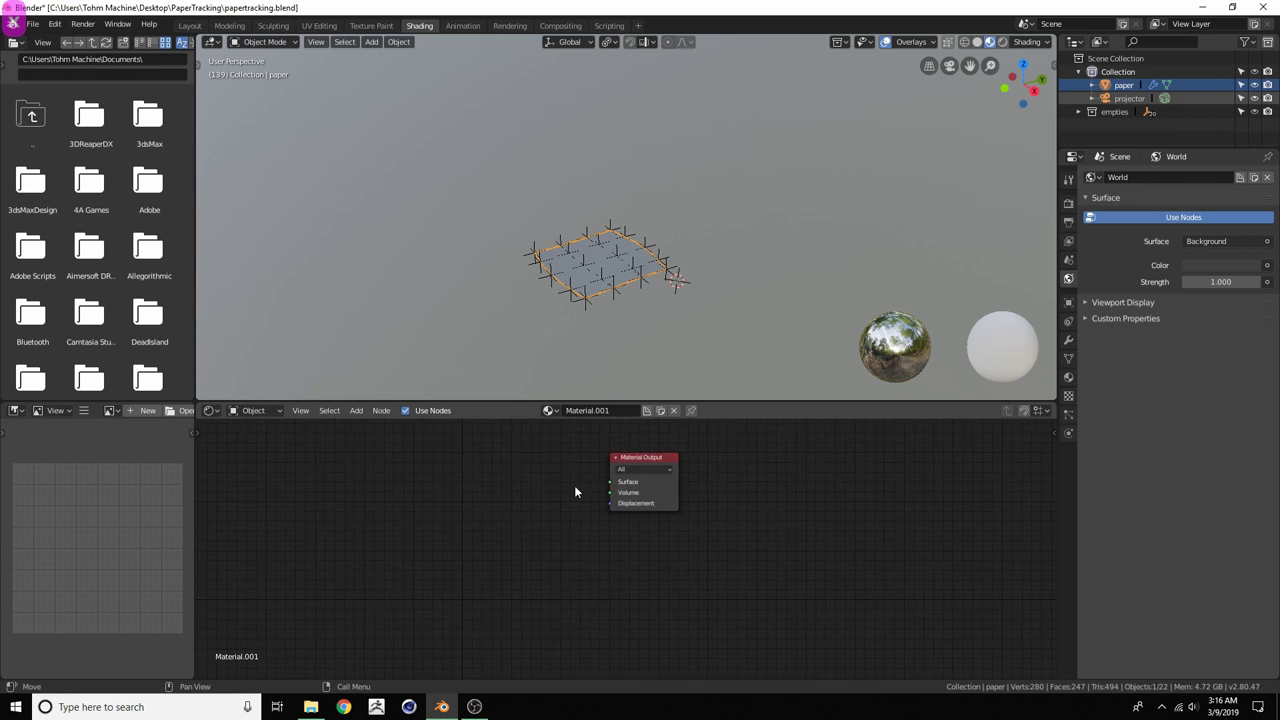
scroll(574, 485, "up", 2)
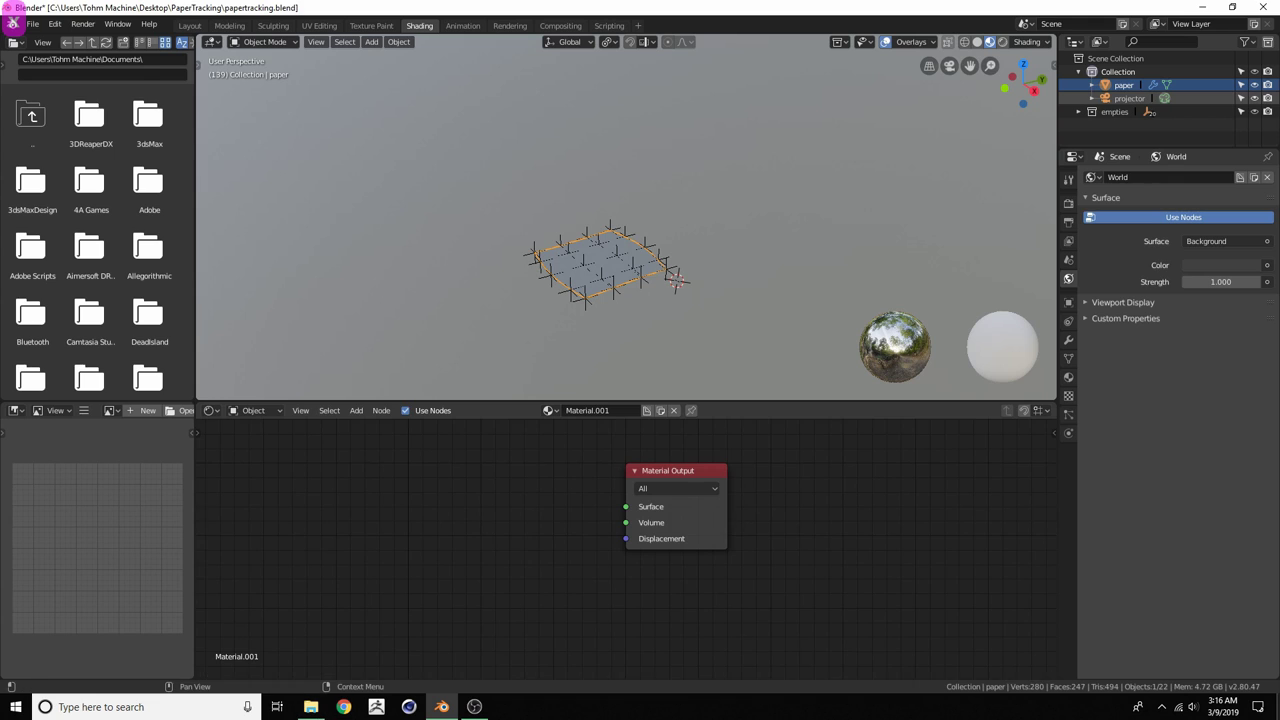
Copy the UVGrid image from the desktop into the PaperTracking folder in File Explorer
left_click(1276, 707)
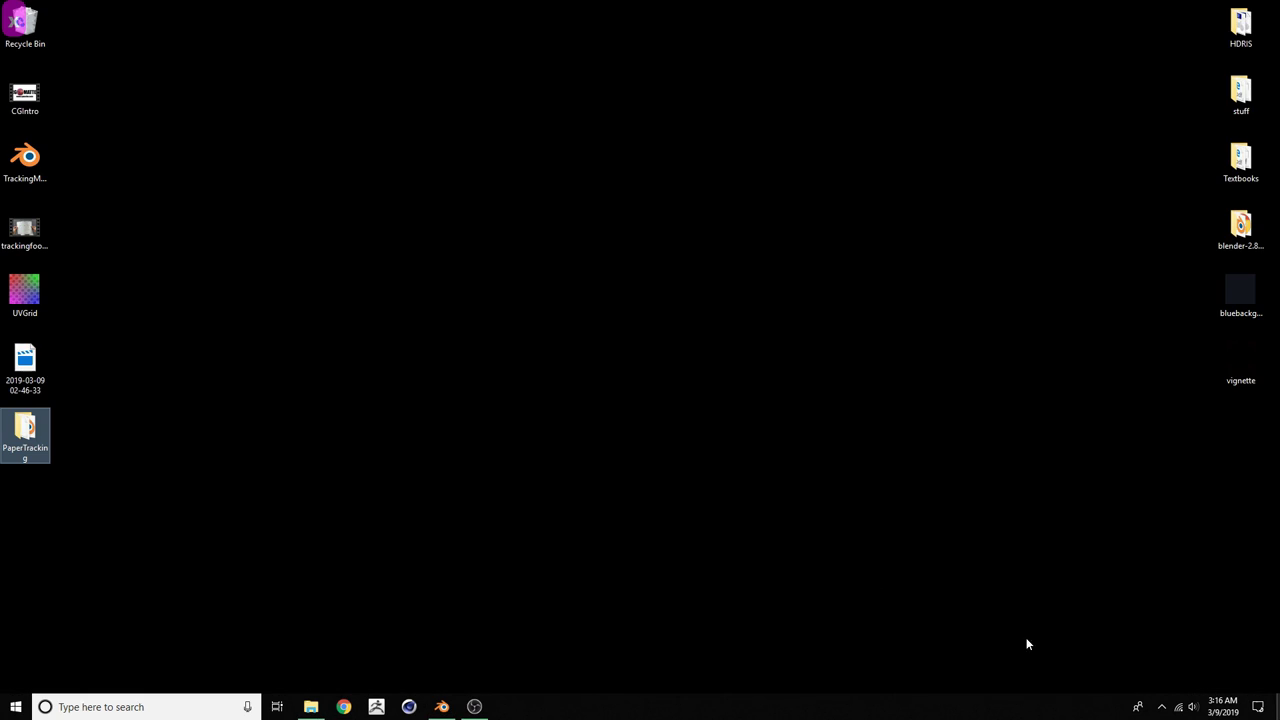
left_click(311, 706)
left_click(640, 220)
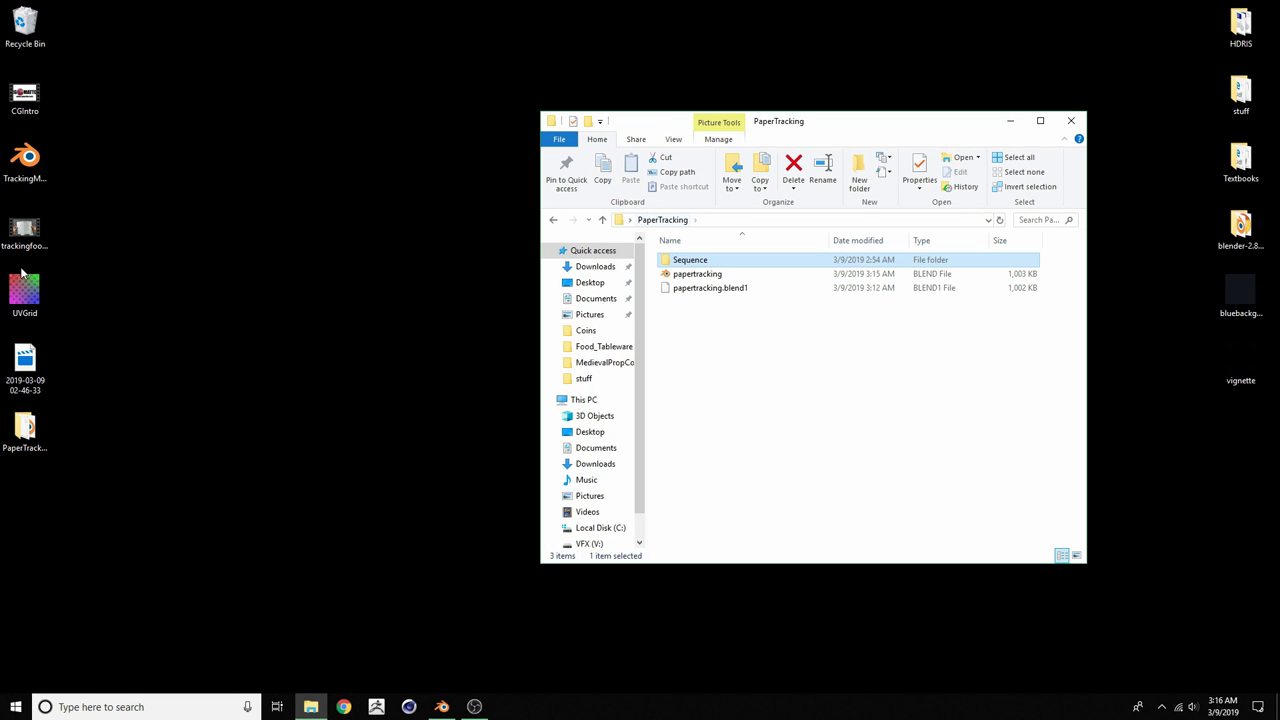
mouse_move(24, 290)
left_mouse_down()
mouse_move(117, 275)
mouse_move(30, 290)
left_mouse_up()
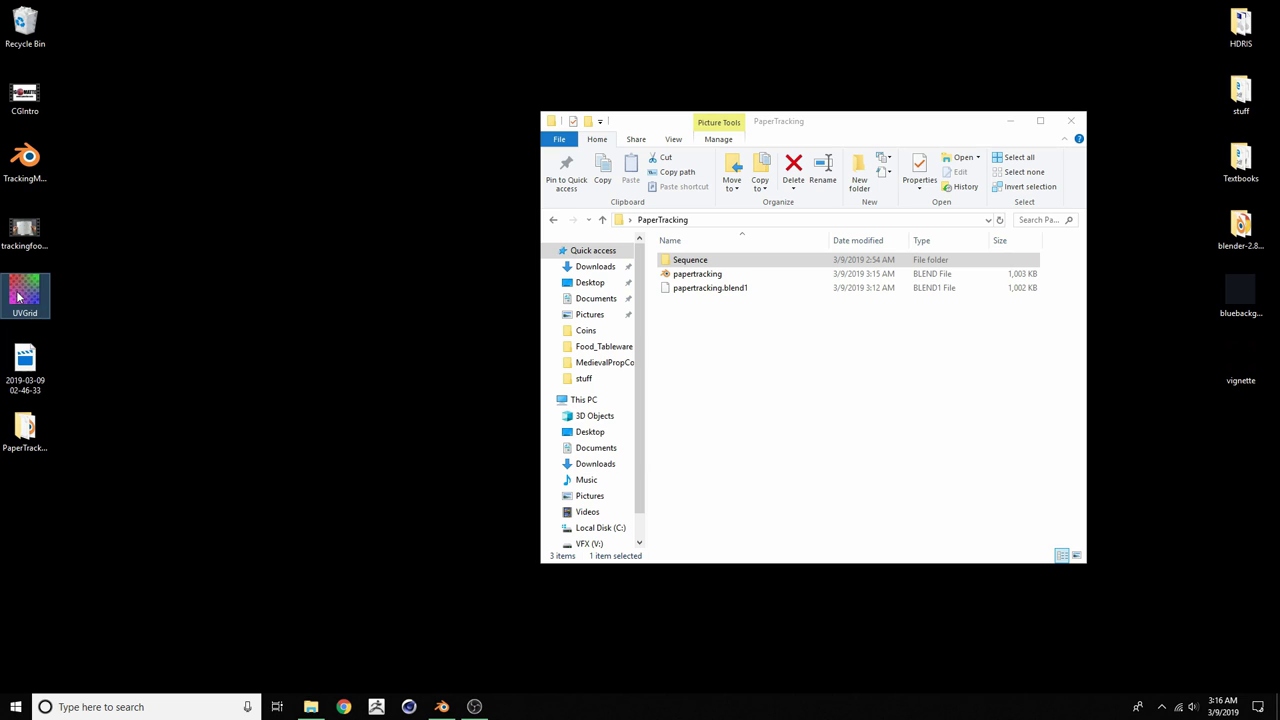
key("ctrl+c")
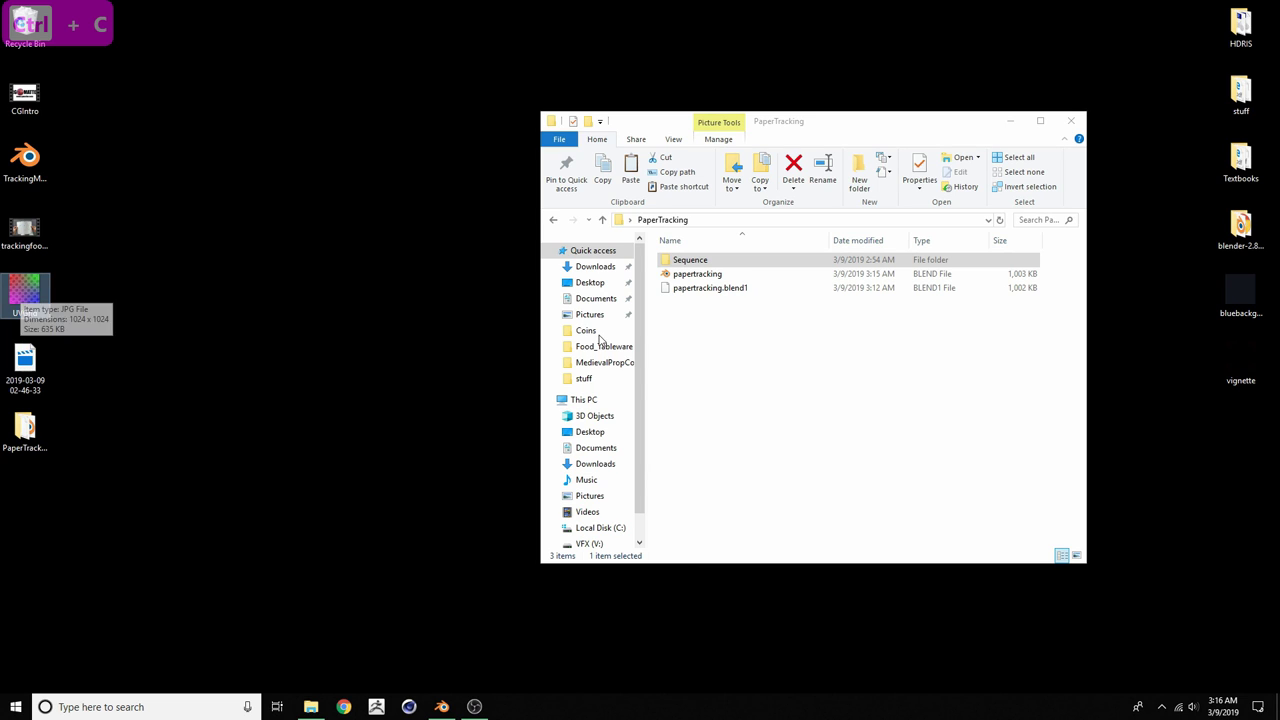
left_click(749, 363)
key("ctrl+v")
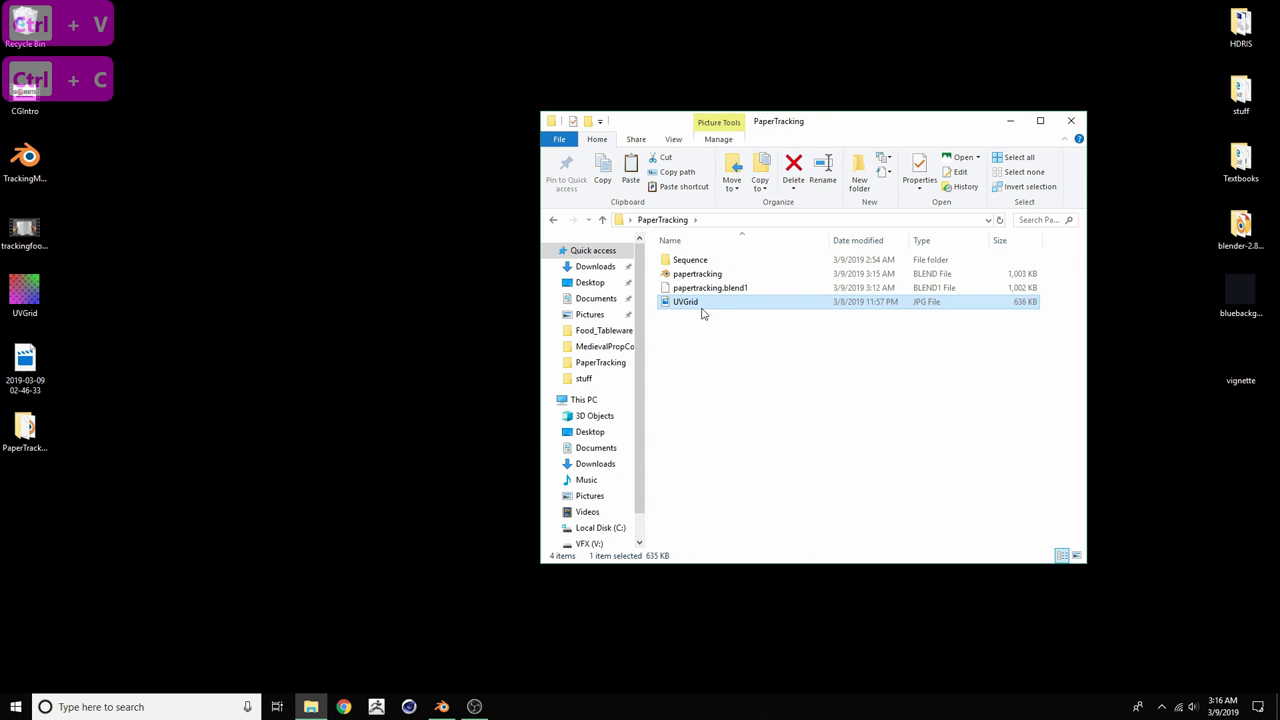
Return to Blender, add an Image Texture node, and connect its Color output to the Material Output's Surface input
left_click(441, 706)
scroll(610, 575, "up", 2)
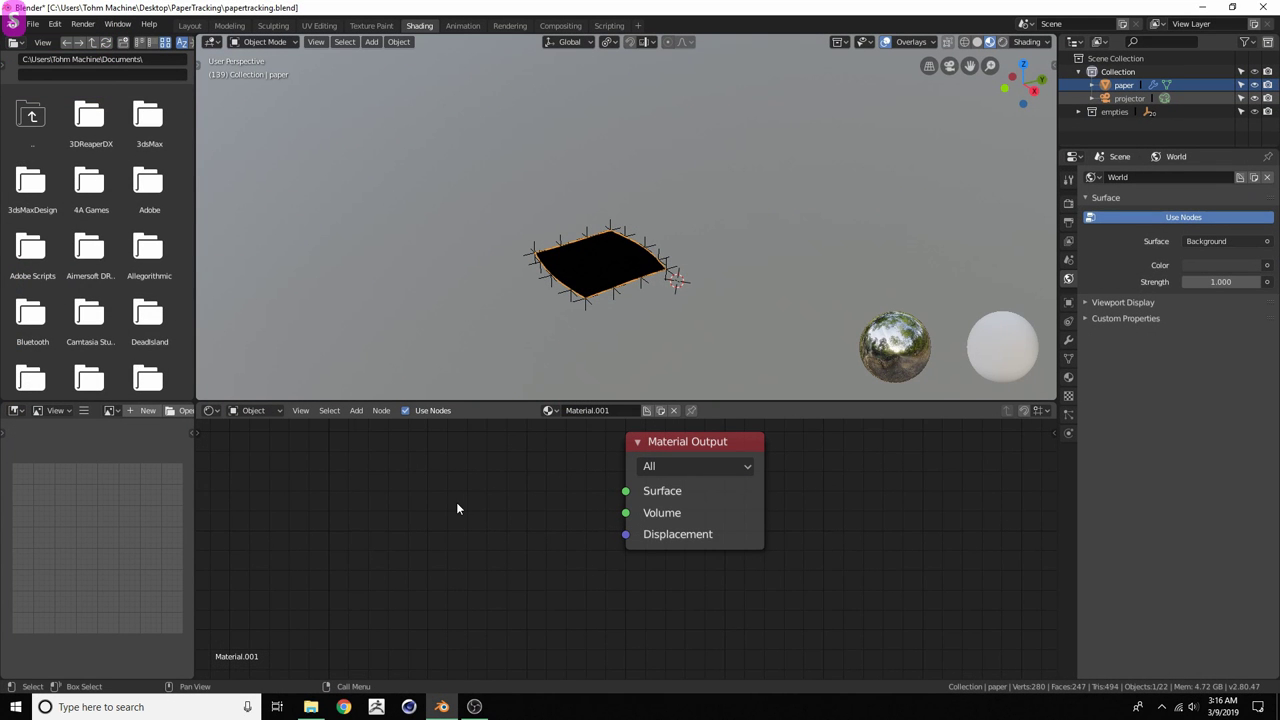
middle_click_drag(443, 509, 489, 537)
key("shift+a")
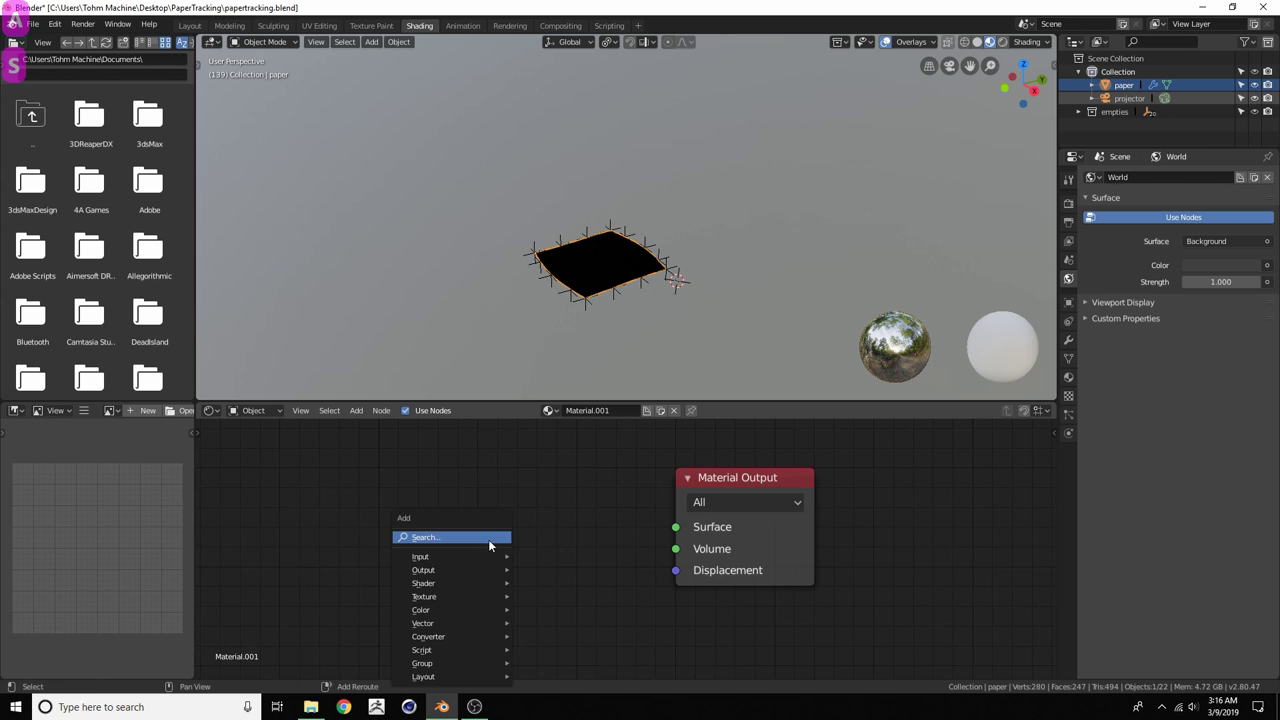
mouse_move(448, 596)
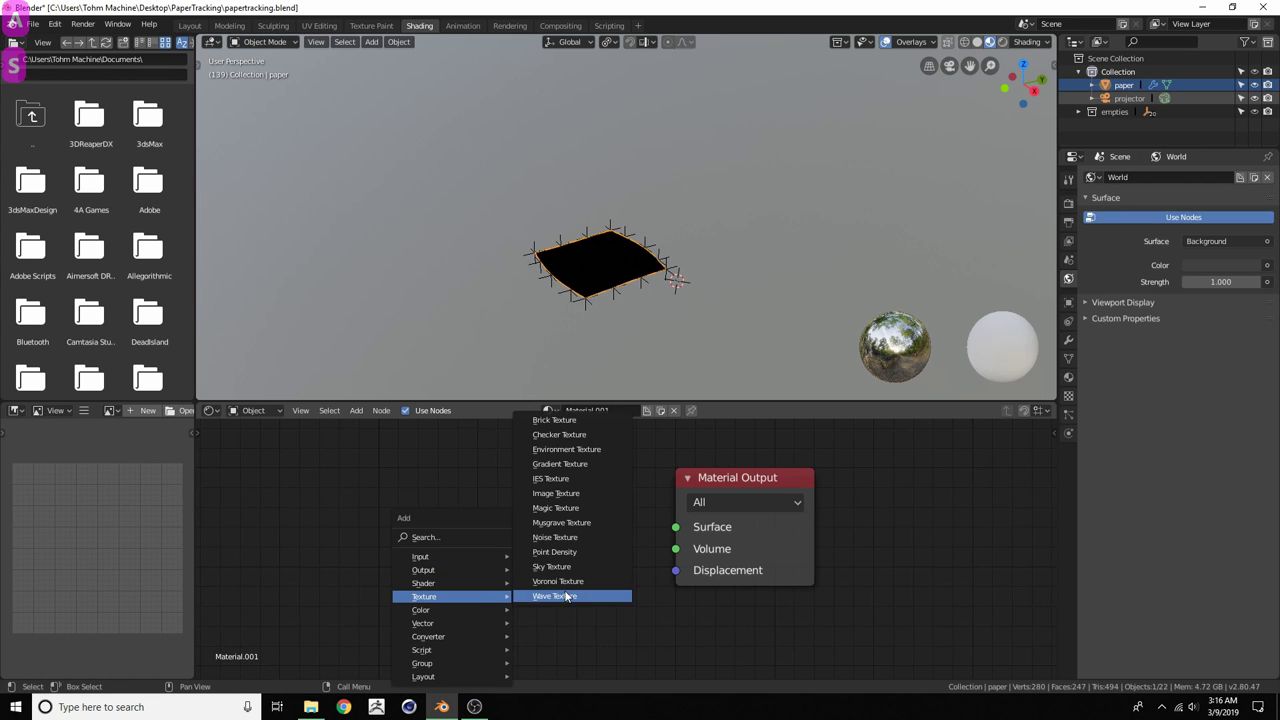
left_click(555, 493)
left_click(362, 465)
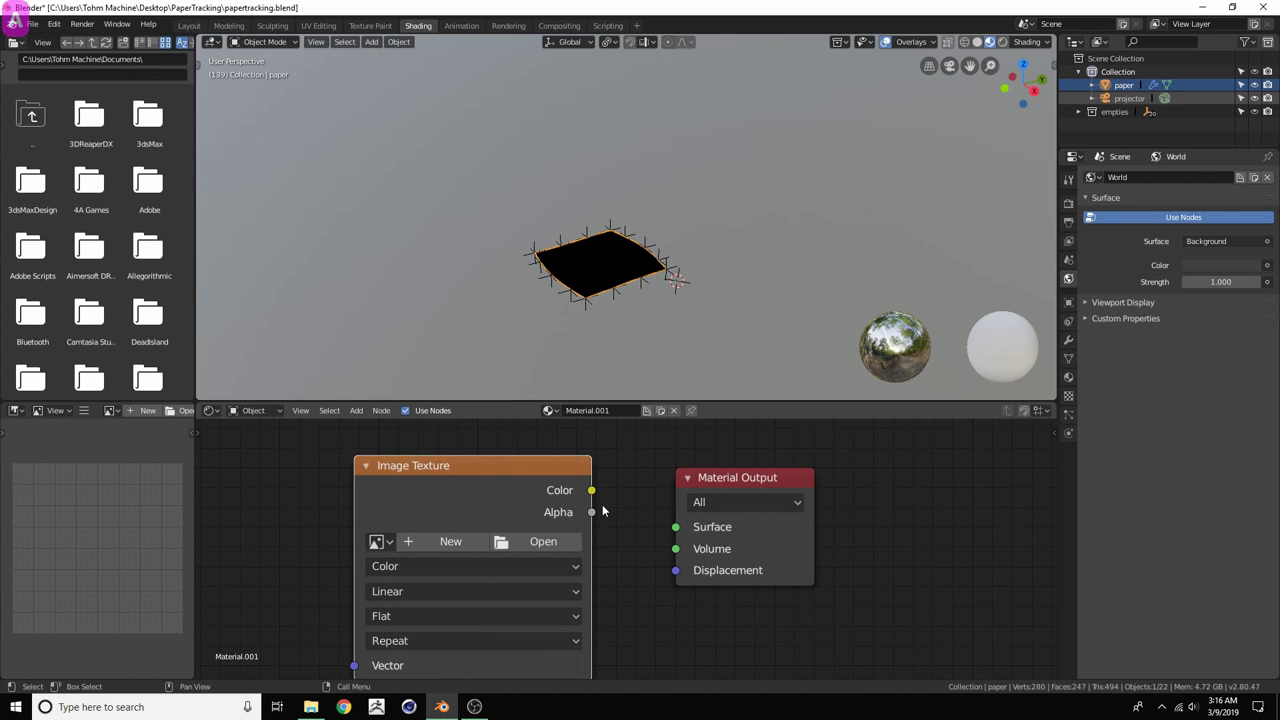
left_click_drag(592, 490, 675, 526)
Load UVGrid.jpg from the PaperTracking folder into the paper material's Image Texture node
scroll(617, 579, "down", 2)
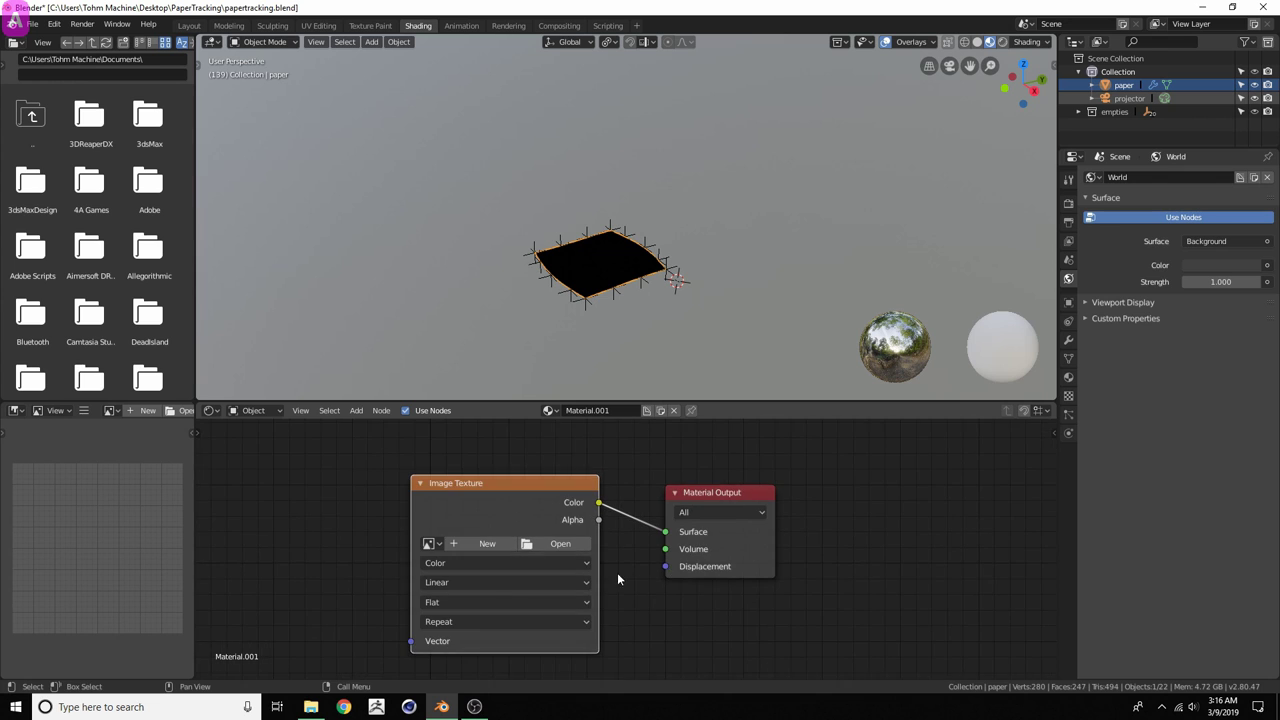
middle_click_drag(617, 579, 655, 557)
left_click(590, 521)
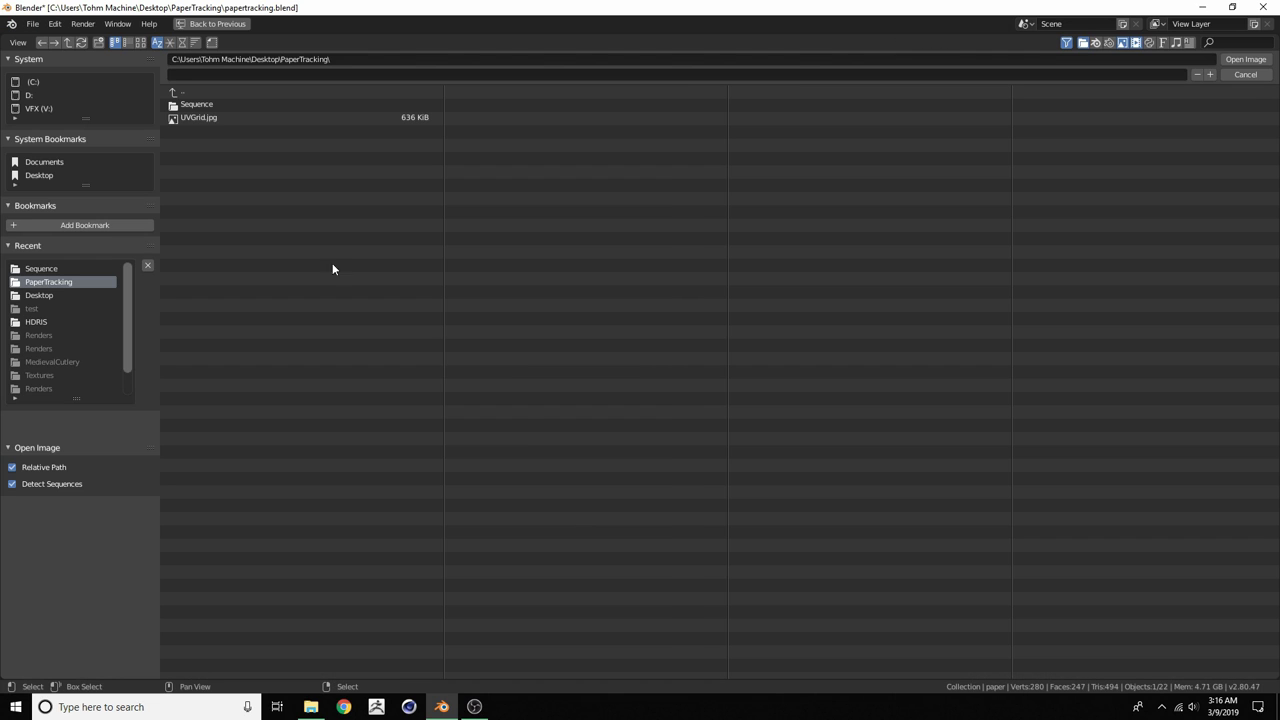
double_click(208, 117)
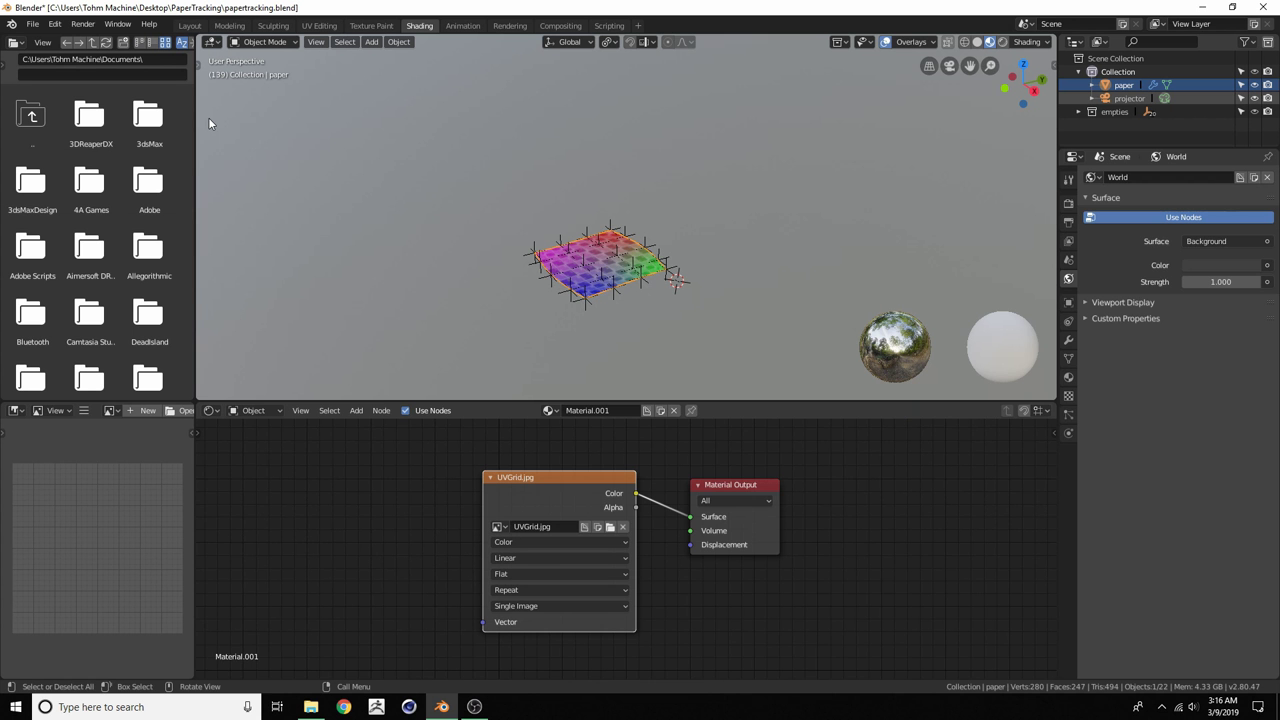
middle_click_drag(598, 292, 650, 349)
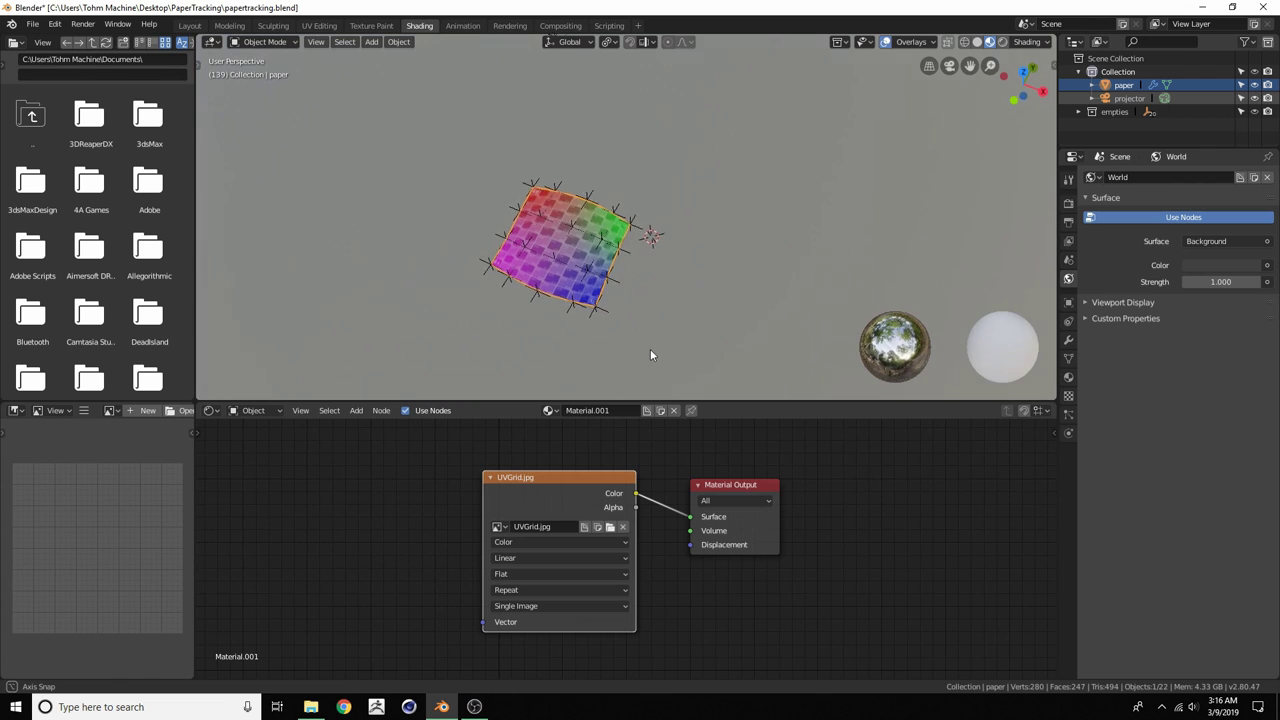
scroll(563, 220, "up", 3)
Return to the Layout workspace and set the viewport to Rendered shading to show the UV grid on the paper
left_click(189, 26)
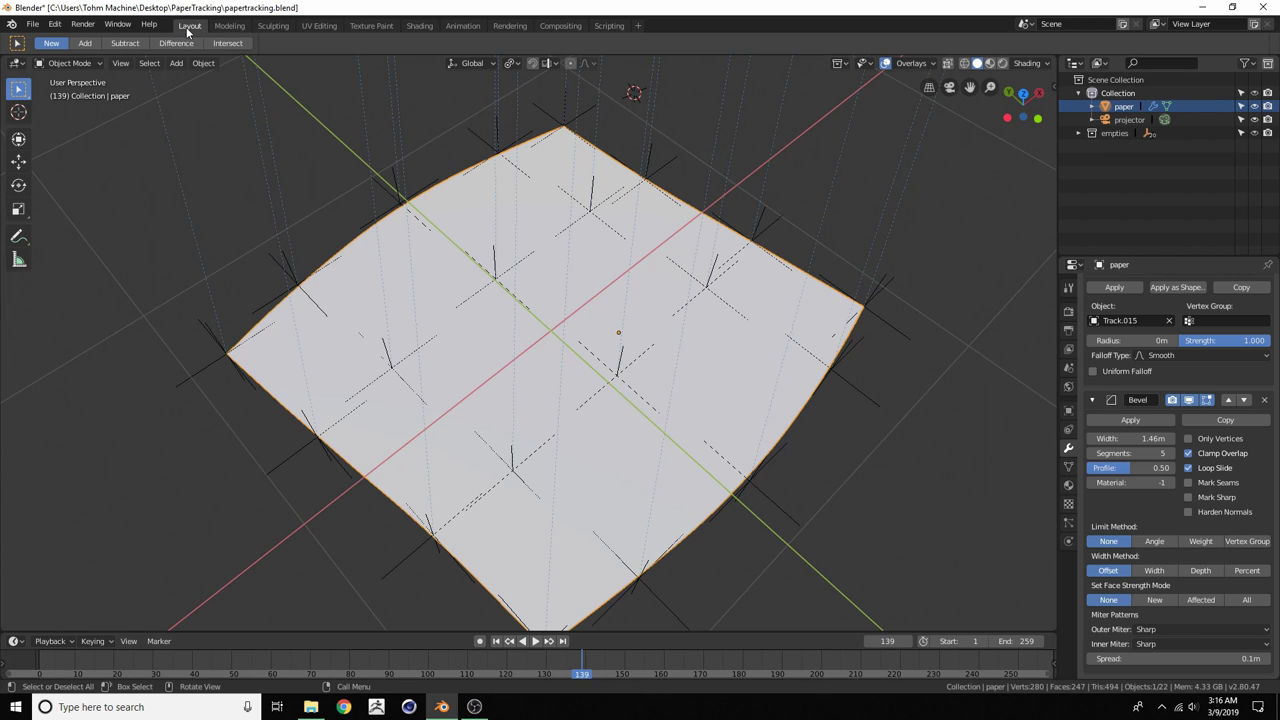
left_click(1001, 70)
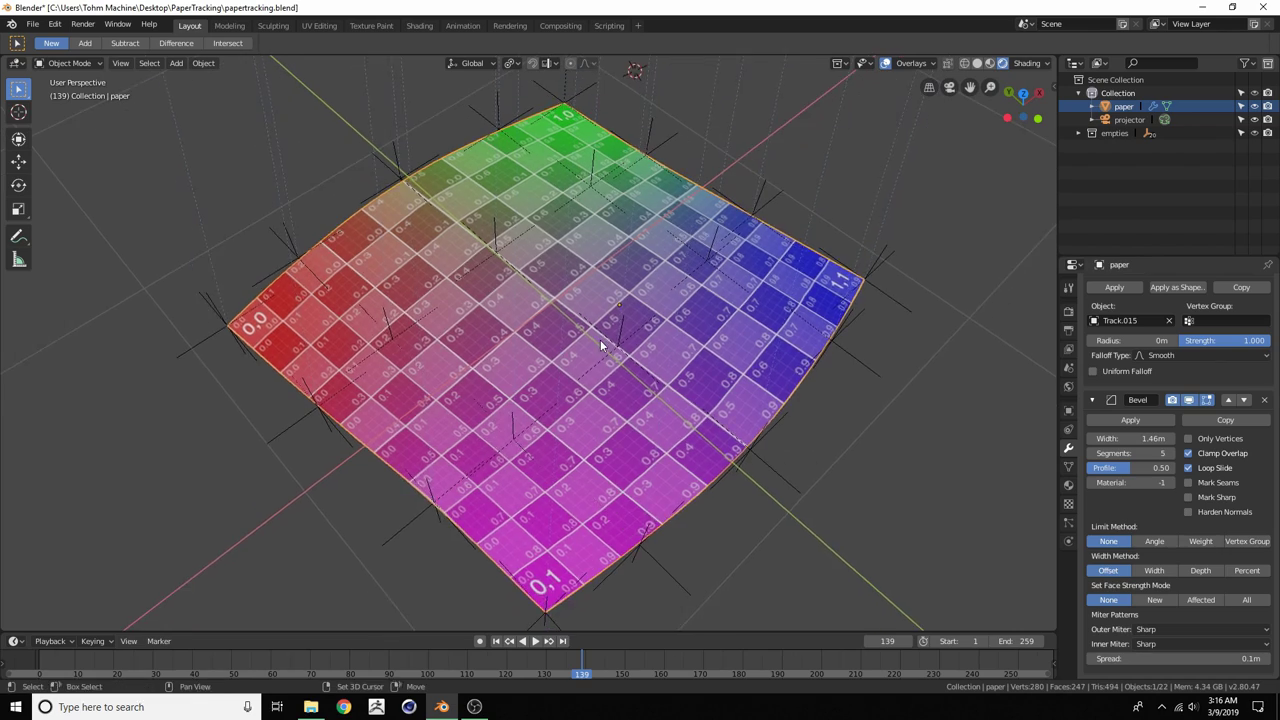
scroll(600, 339, "down", 2)
Play the animation from the first frame and check the textured paper's movement in perspective and against the footage in camera view
left_click_drag(276, 673, 527, 657)
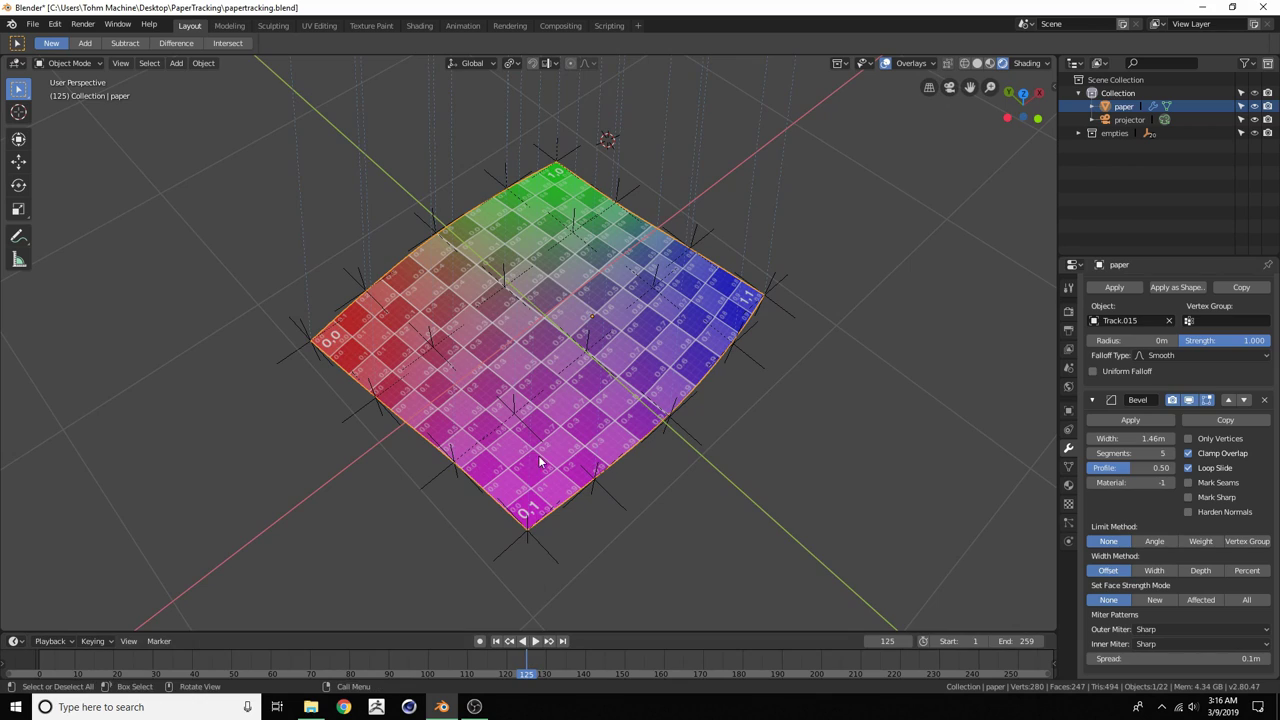
middle_click_drag(537, 457, 520, 420)
key("shift+Left")
key("space")
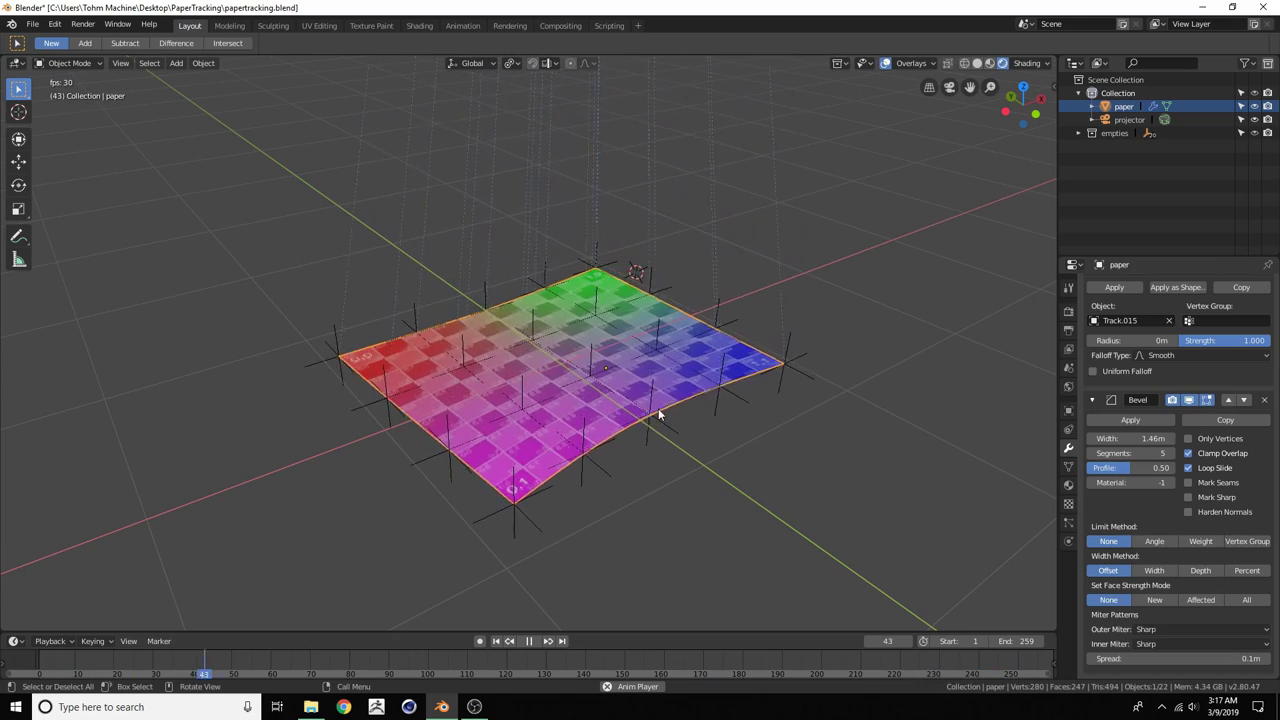
left_click(949, 88)
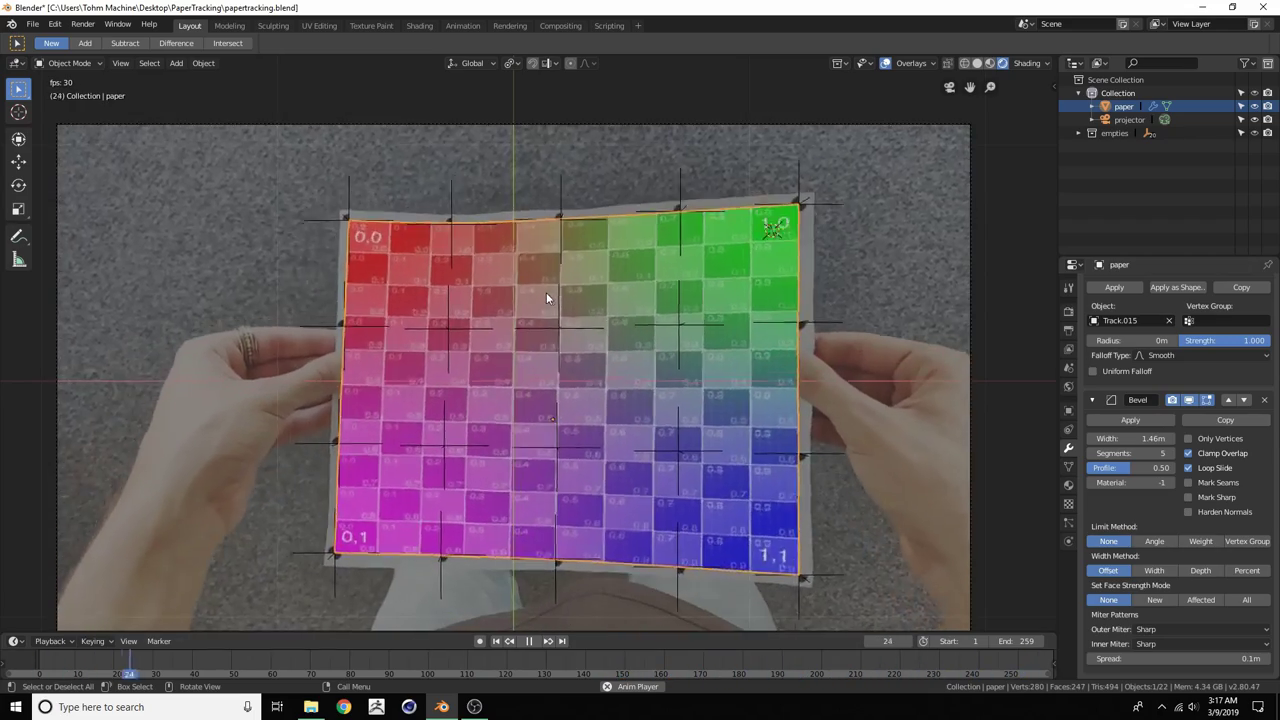
key("shift+space")
Sketch an annotation curve across the bent paper in camera view and erase it
left_click(949, 87)
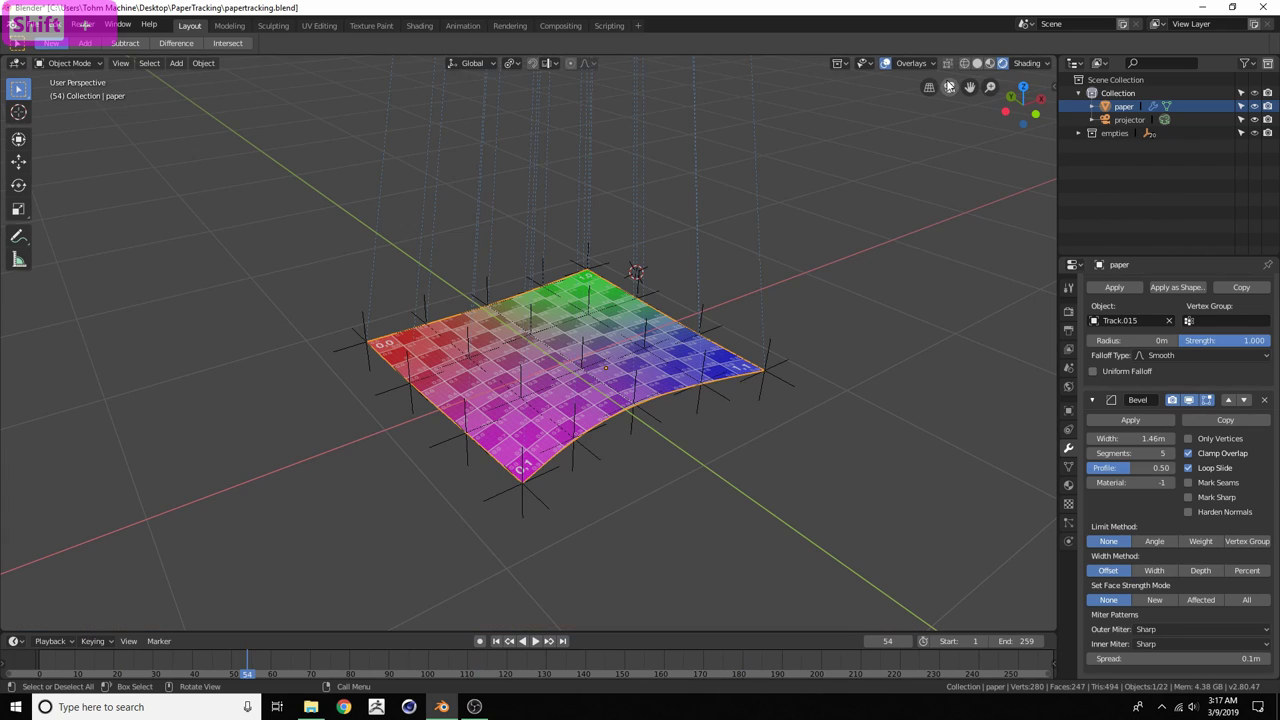
scroll(698, 296, "up", 2)
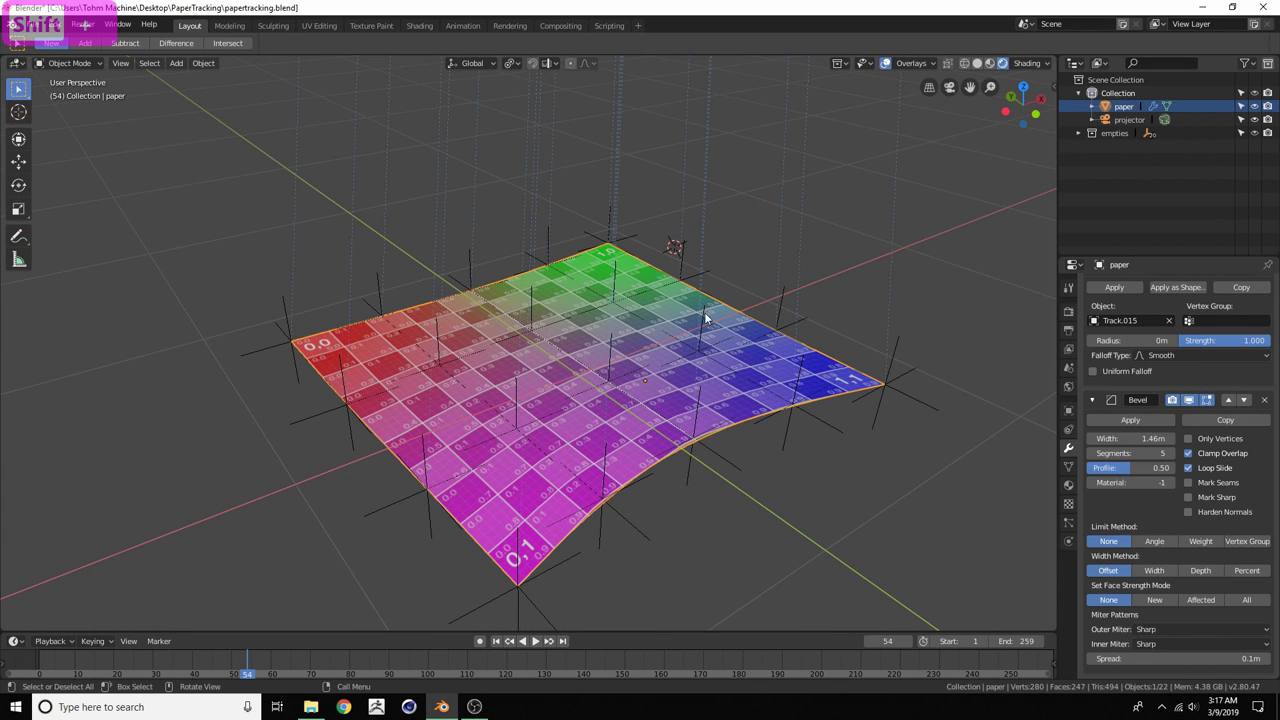
left_click(950, 87)
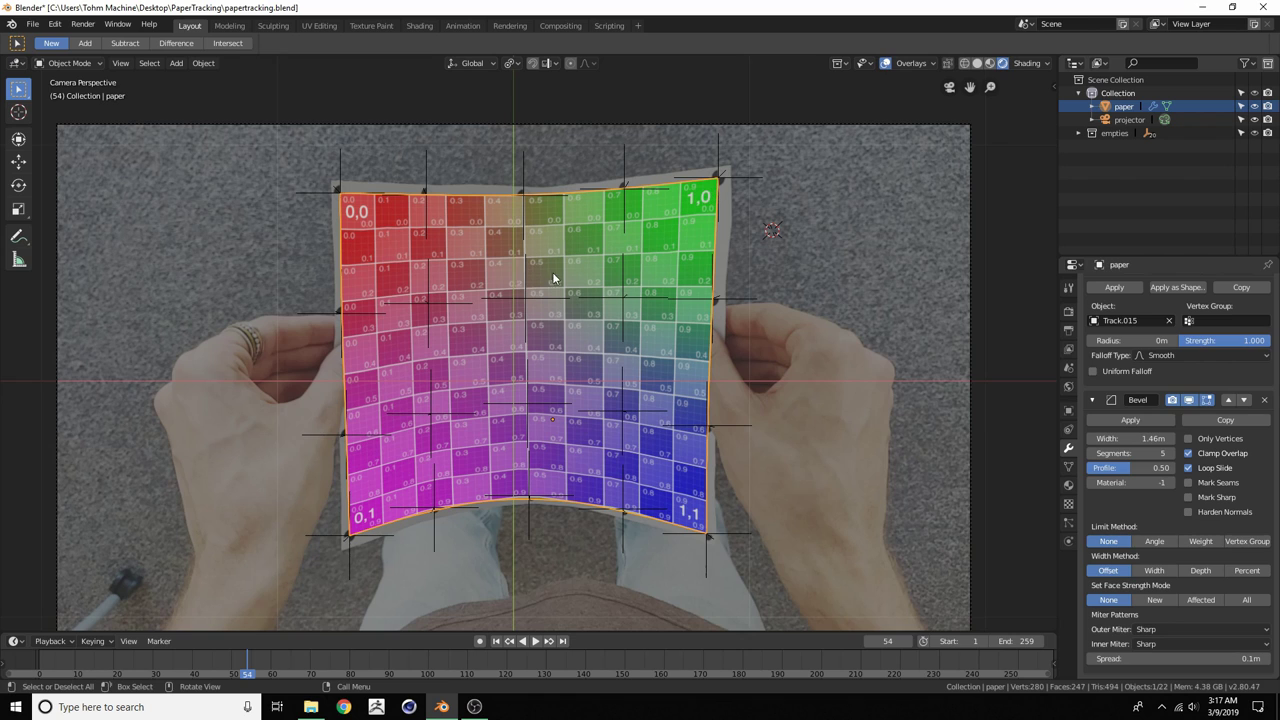
mouse_move(265, 323)
left_mouse_down()
mouse_move(380, 378)
mouse_move(726, 362)
left_mouse_up()
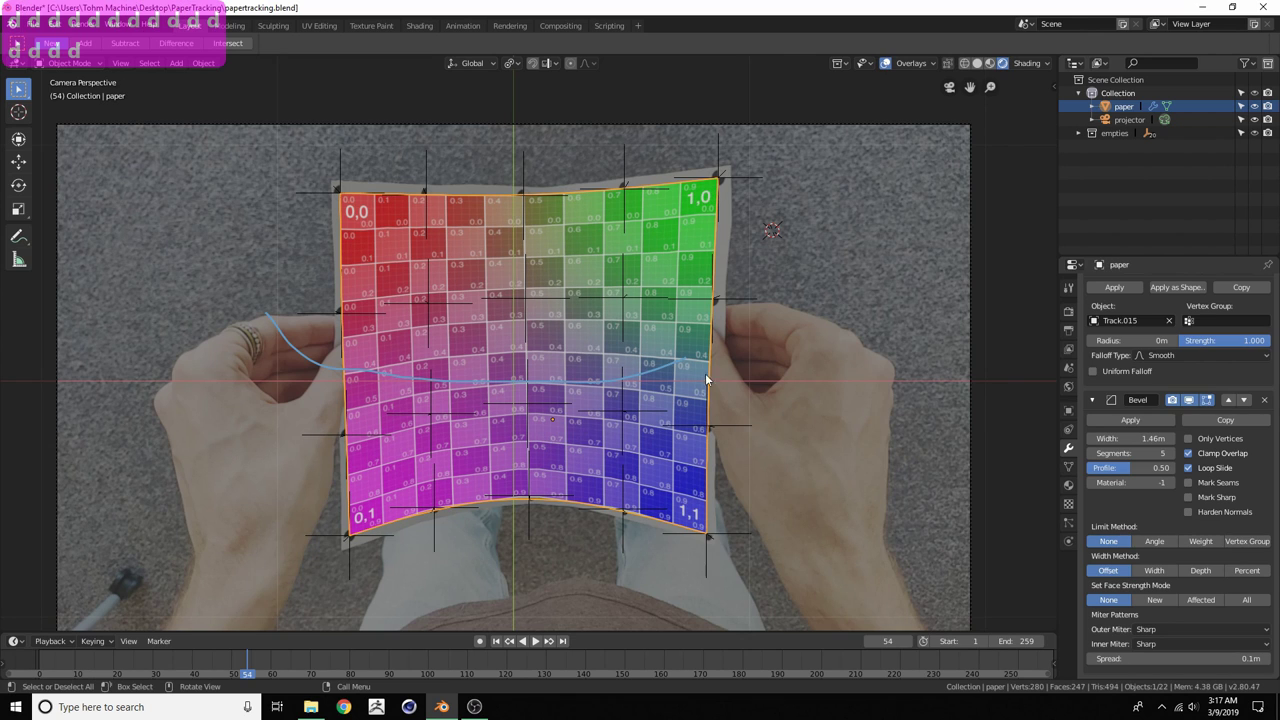
mouse_move(685, 357)
right_mouse_down()
mouse_move(580, 382)
mouse_move(306, 340)
mouse_move(295, 362)
mouse_move(220, 335)
right_mouse_up()
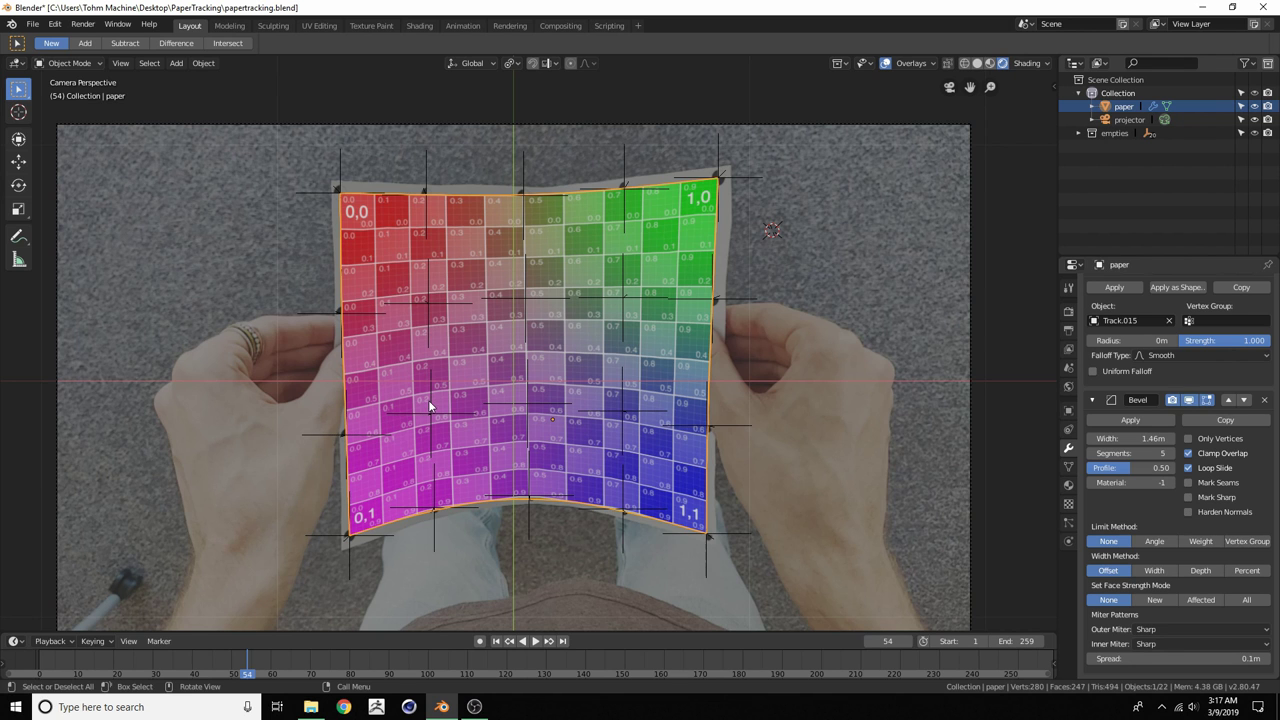
Compare the bent paper in perspective with the camera view and save the blend file
left_click(950, 86)
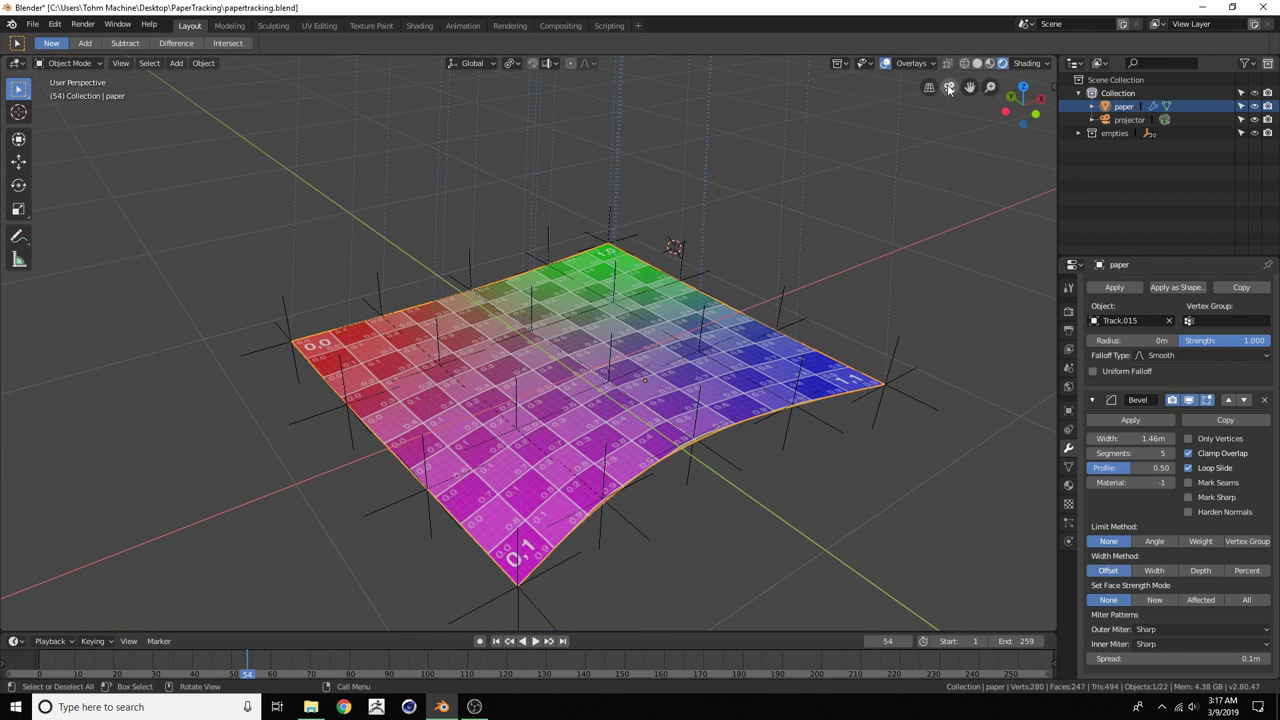
mouse_move(571, 363)
middle_mouse_down()
mouse_move(579, 353)
mouse_move(551, 358)
middle_mouse_up()
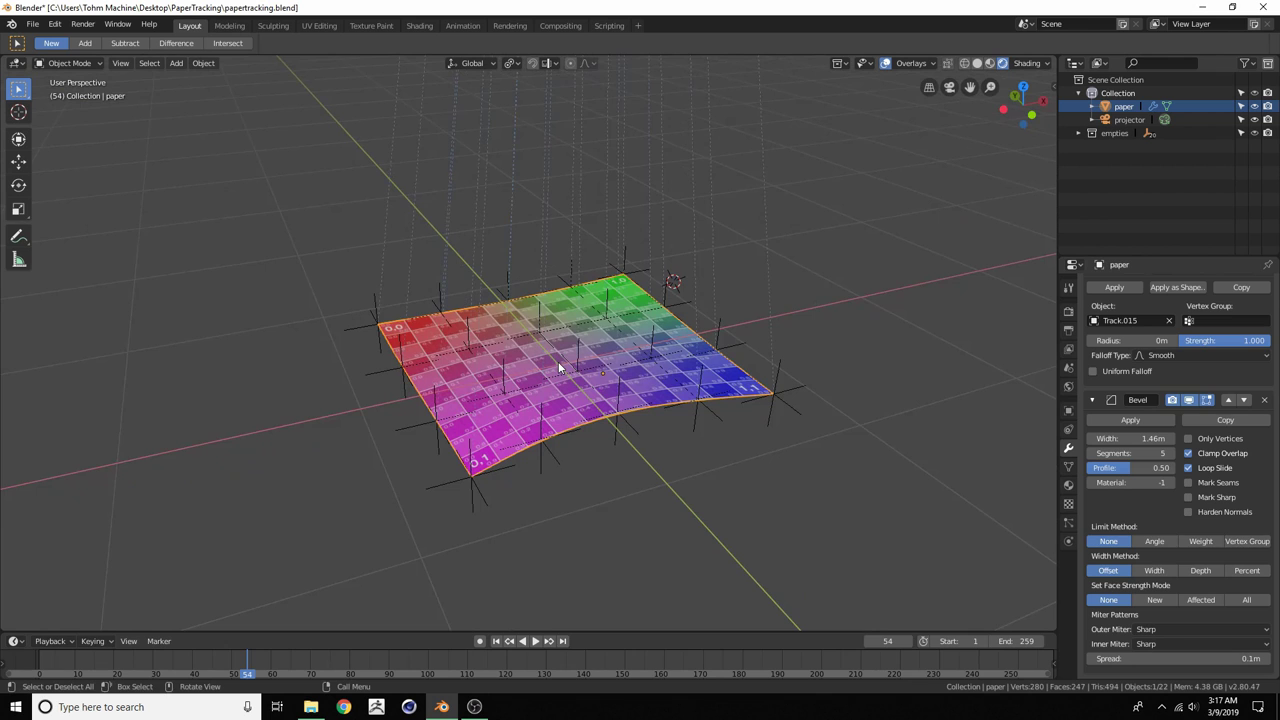
left_click(952, 87)
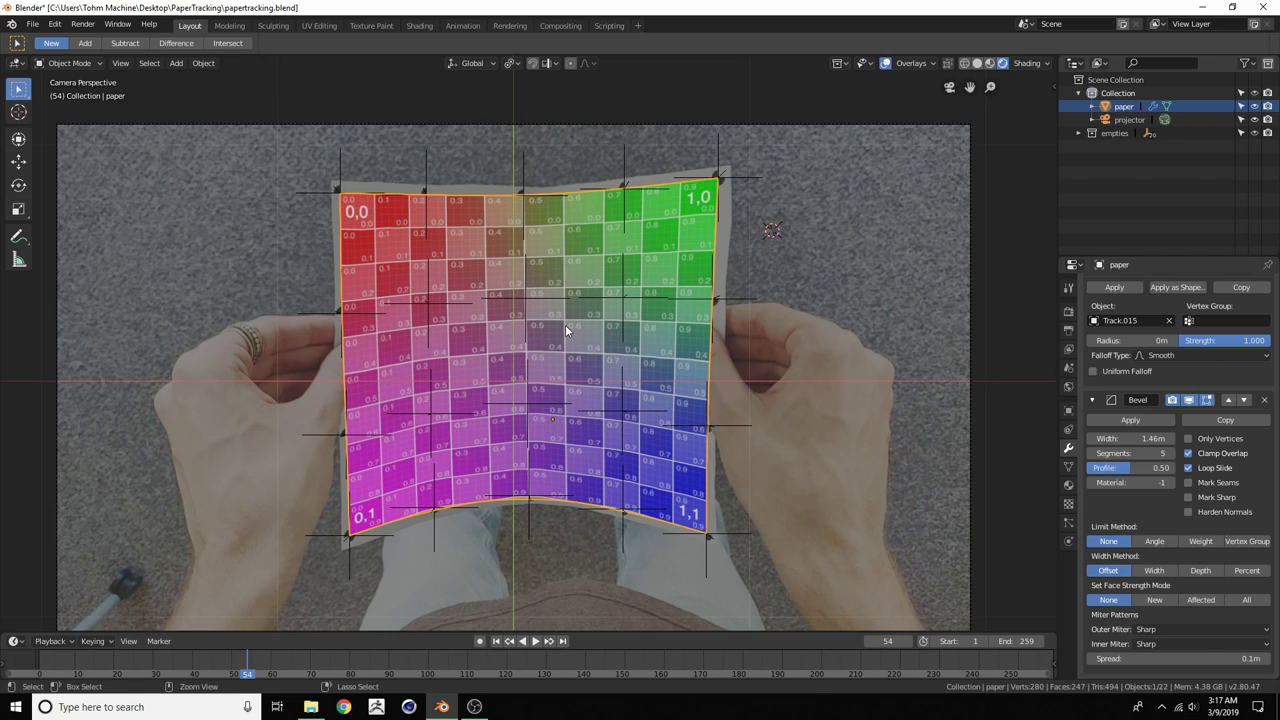
key("ctrl+s")
Try to scale the paper object up toward the edges of the real sheet in the footage, and undo it
scroll(606, 183, "up", 5)
scroll(606, 183, "down", 5)
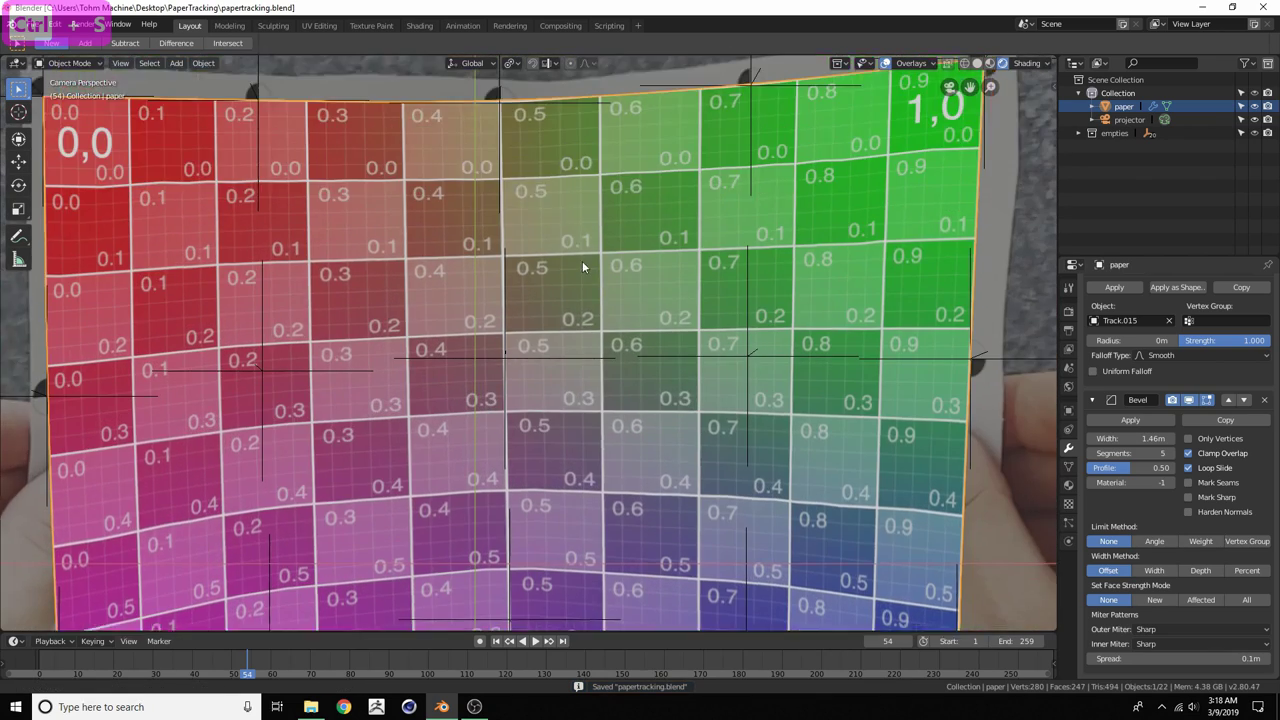
scroll(594, 197, "up", 3)
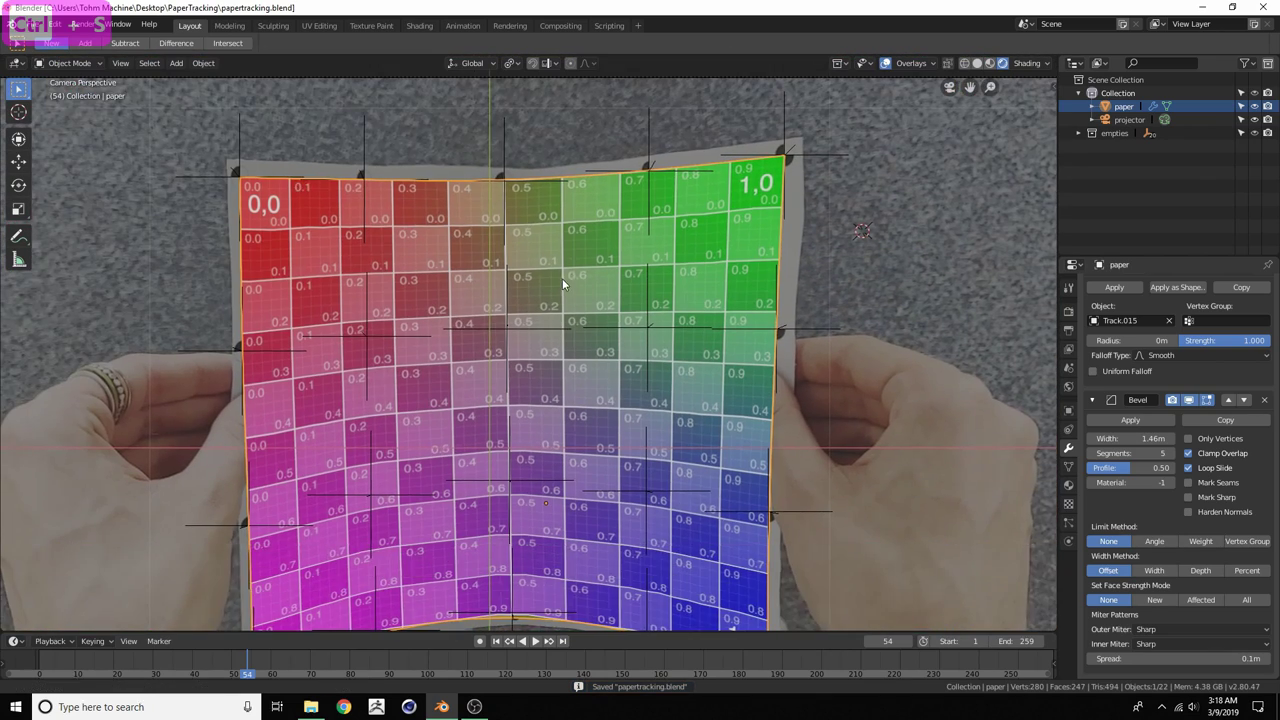
scroll(572, 300, "down", 1)
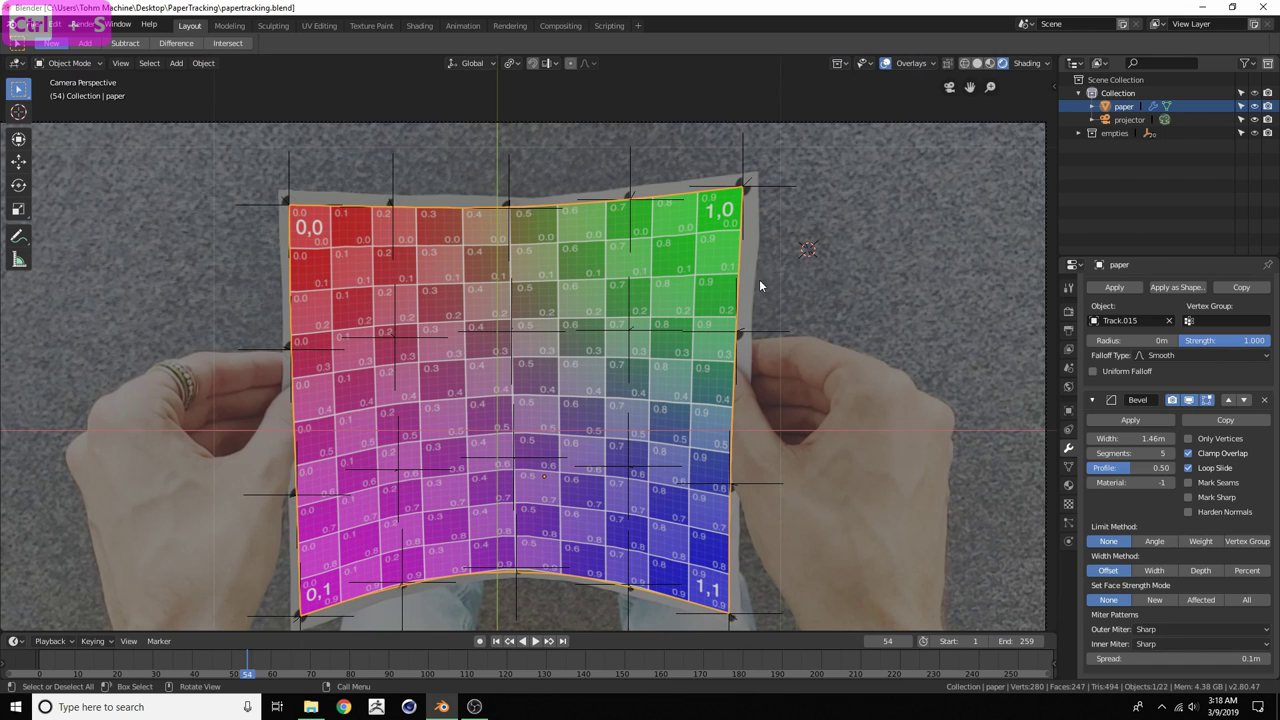
key("s")
left_click(859, 239)
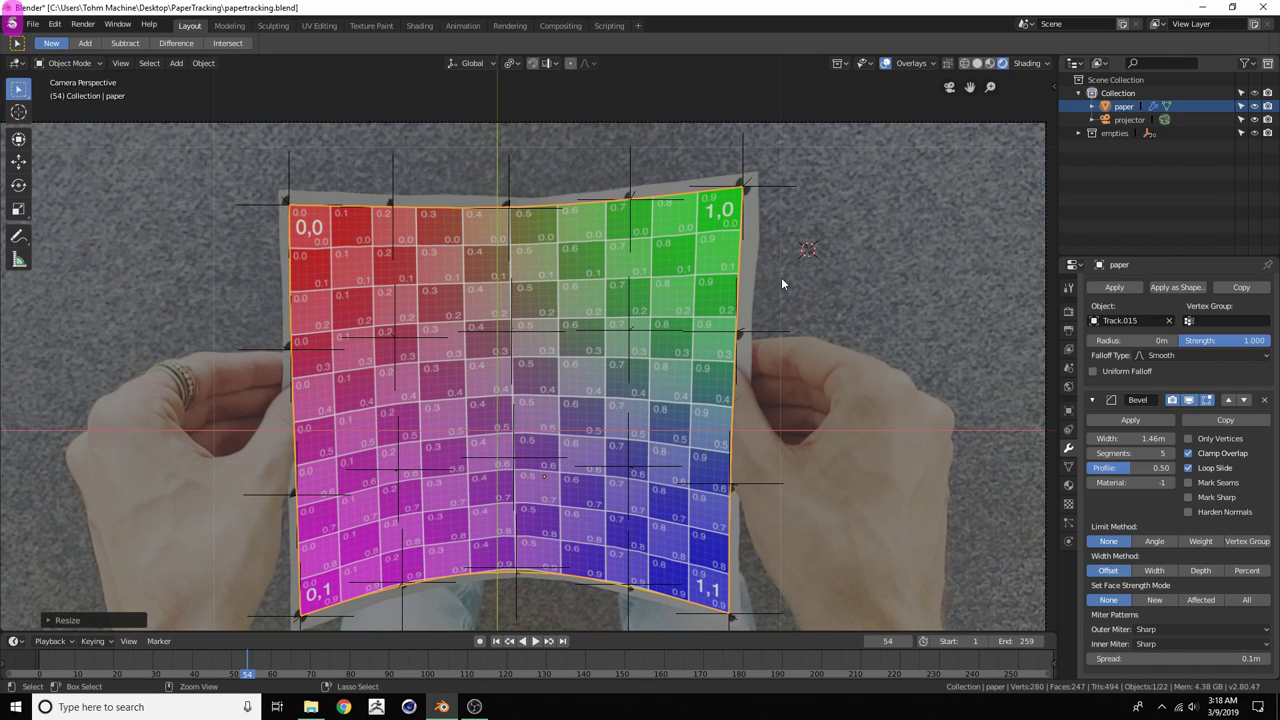
key("ctrl+s")
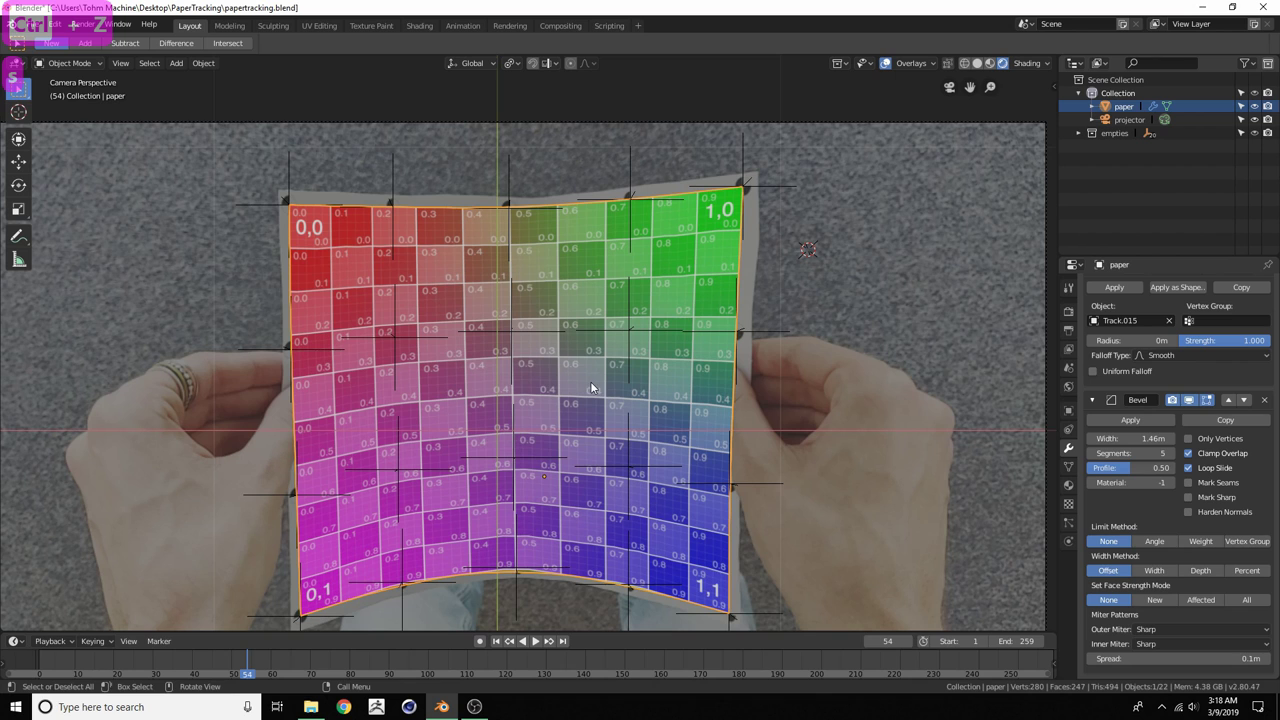
Duplicate the projector camera and move the copy straight down along Z to a height of about 4.89 m
middle_click_drag(456, 369, 448, 338, "shift")
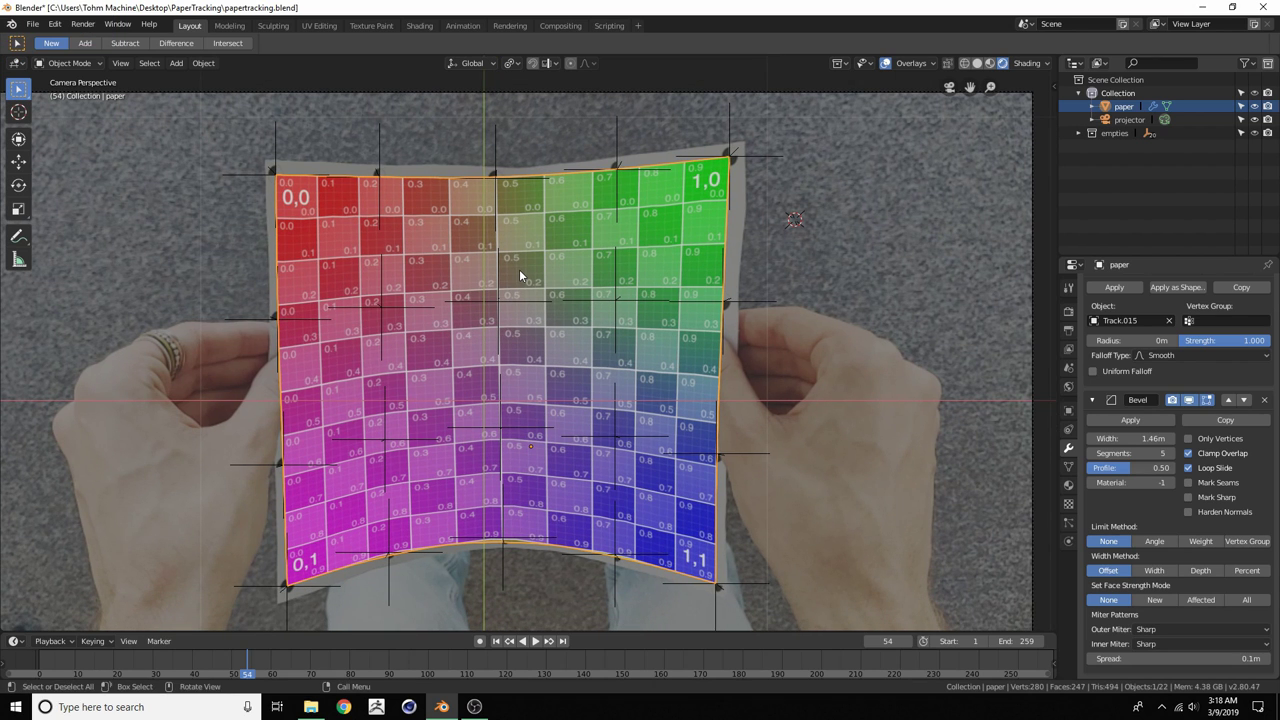
middle_click_drag(883, 119, 530, 378)
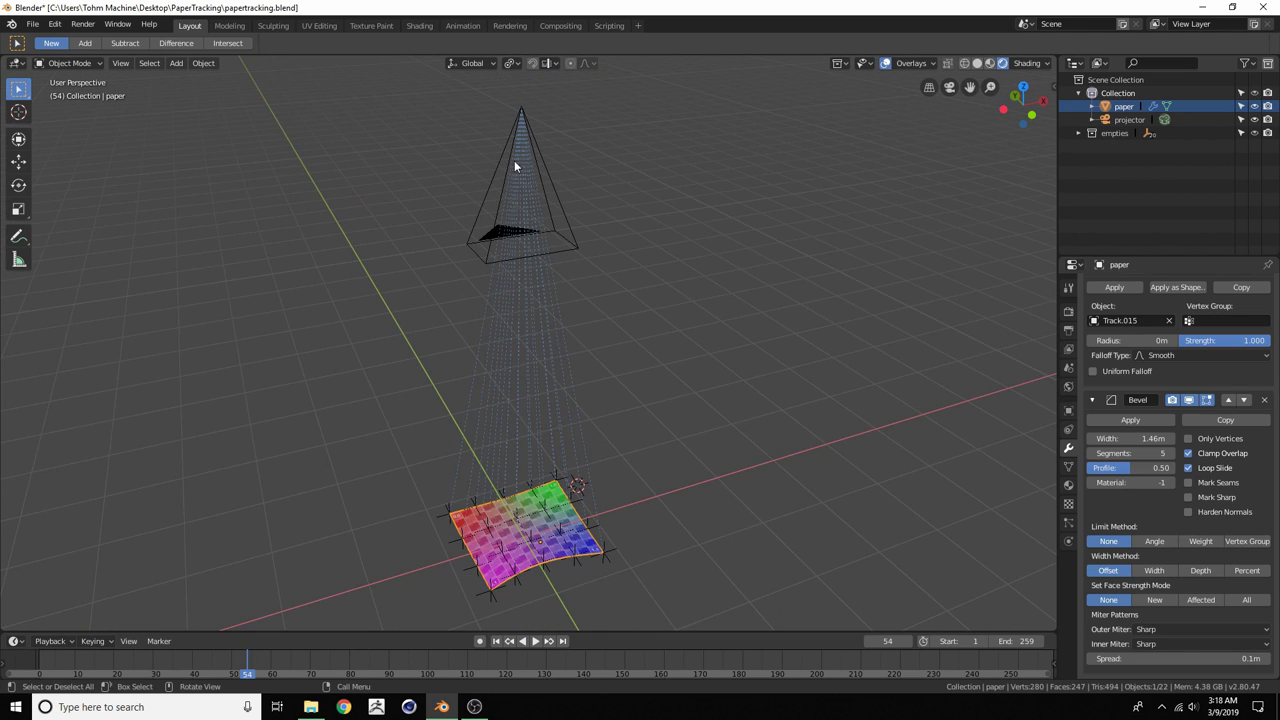
middle_click_drag(515, 166, 512, 221)
left_click(494, 138)
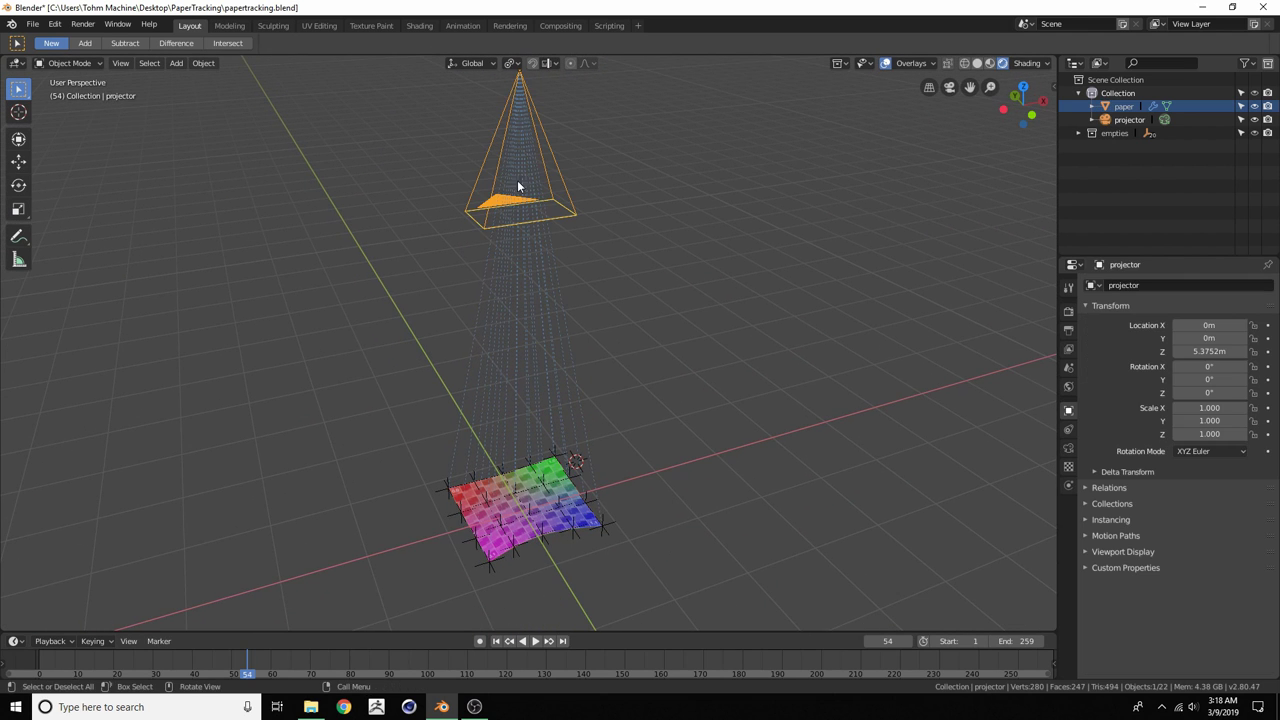
scroll(535, 195, "down", 2)
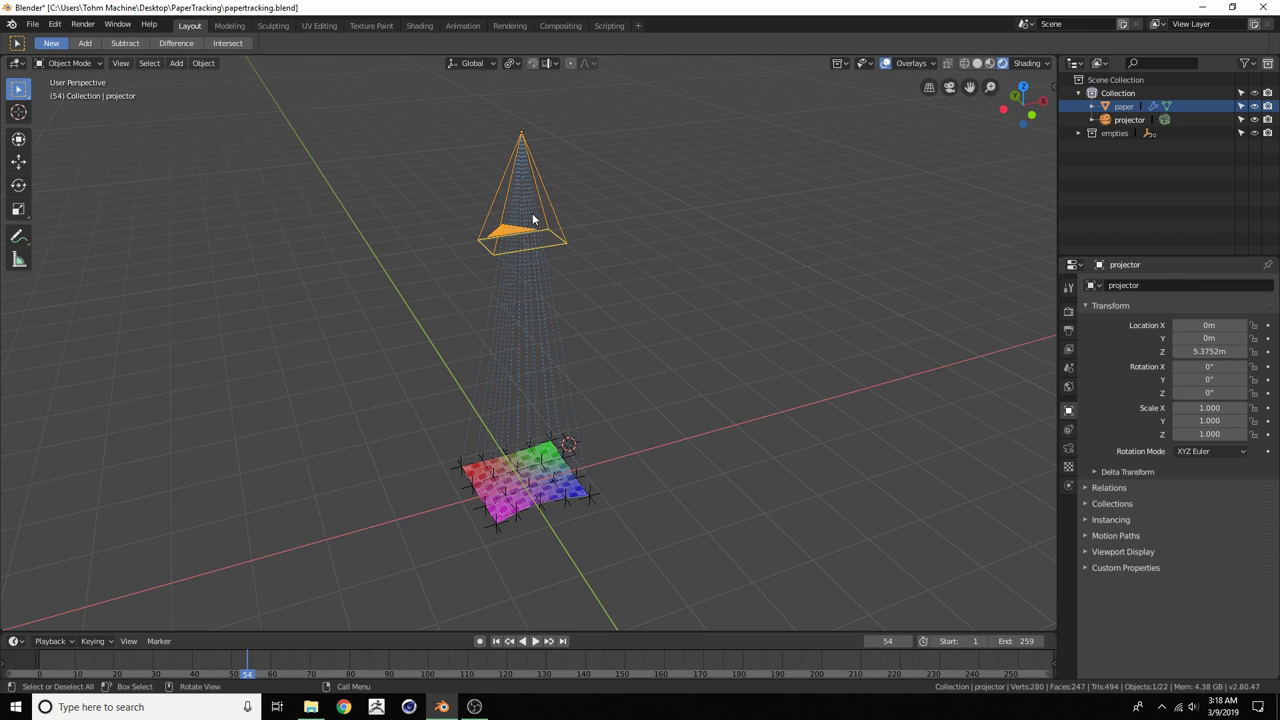
key("shift+d")
right_click(396, 189)
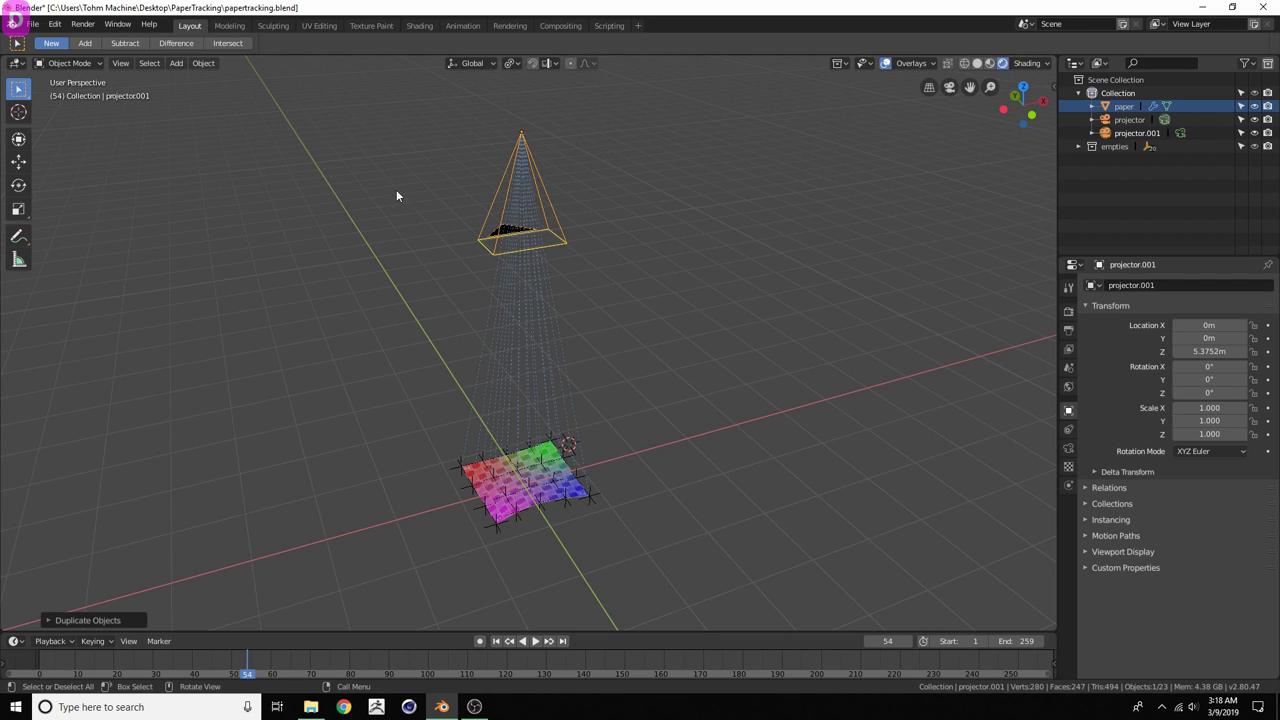
key("g")
key("z")
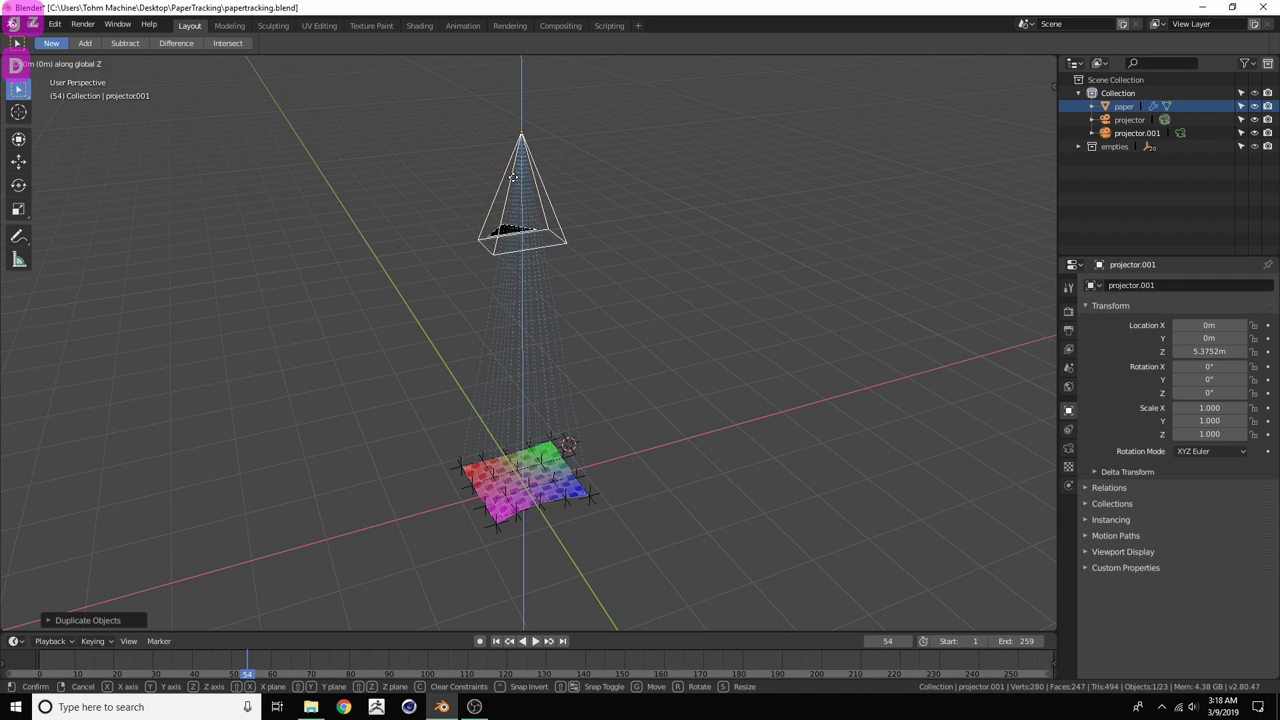
left_click(510, 217)
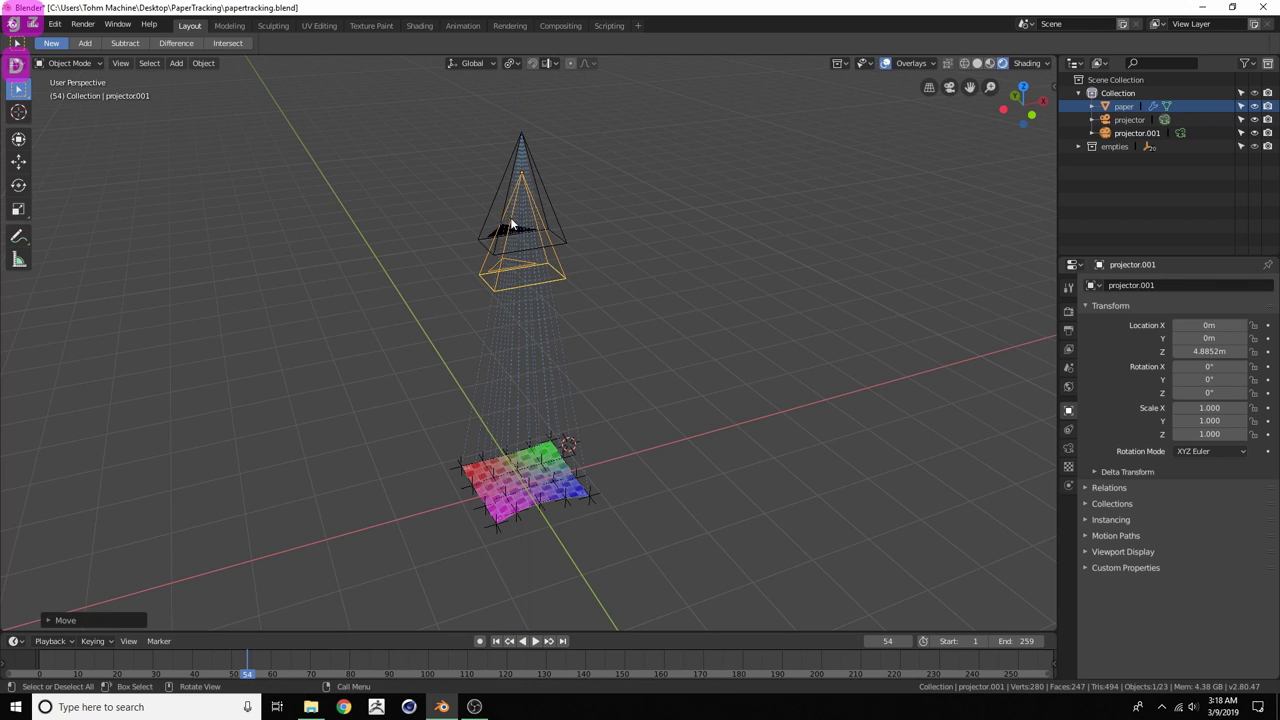
Rename the duplicated camera as viewer
double_click(1121, 135)
type("viewer")
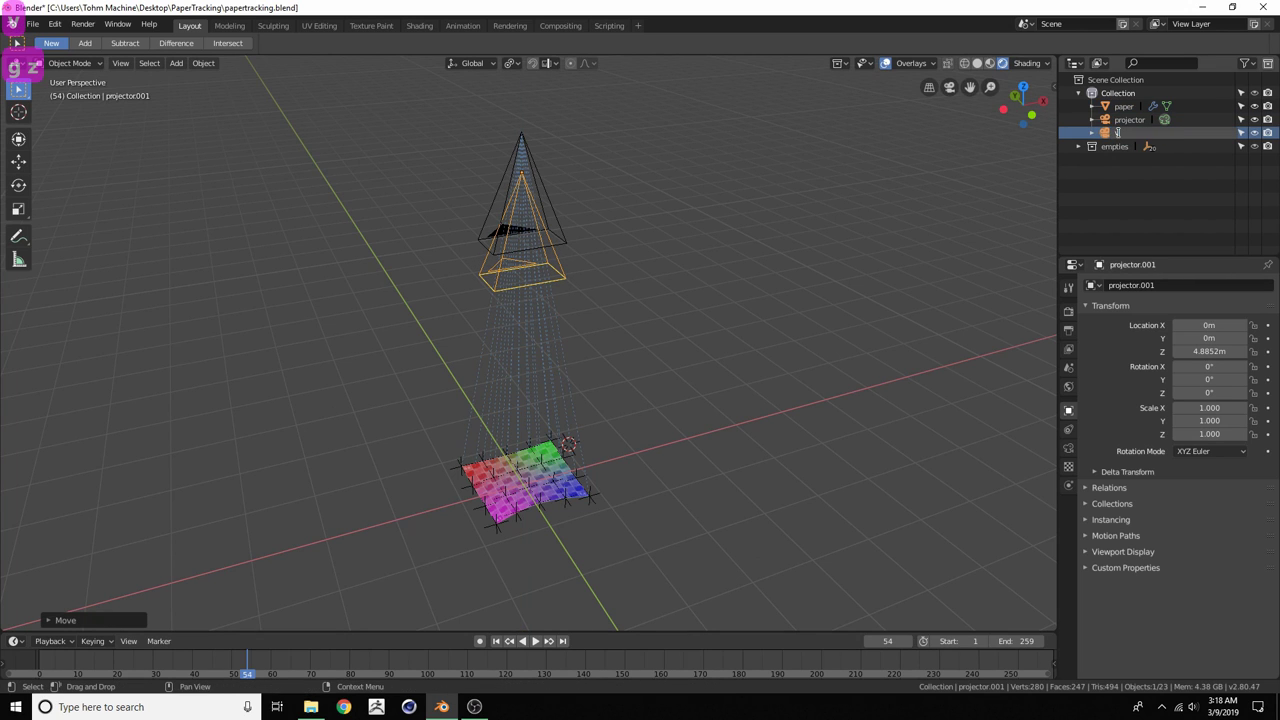
key("Return")
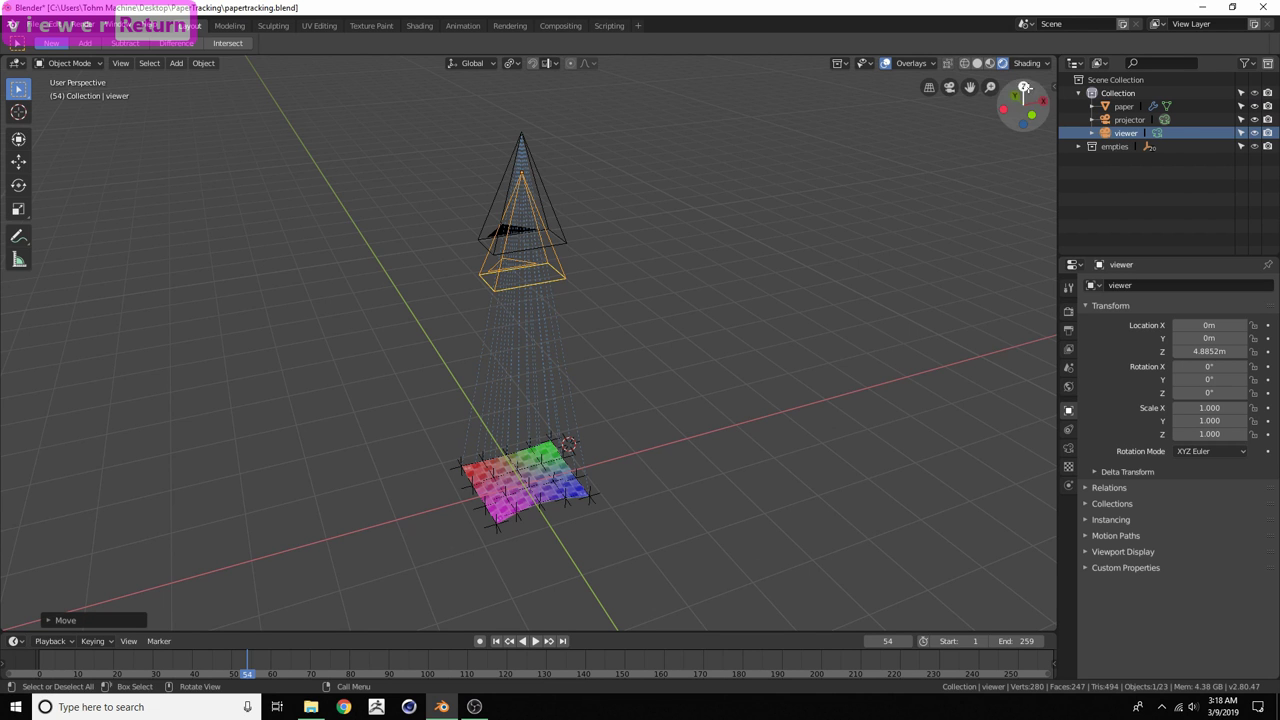
Check which camera the camera view uses, and make the viewer camera the scene's active camera
left_click(949, 87)
left_click(949, 87)
left_click(949, 87)
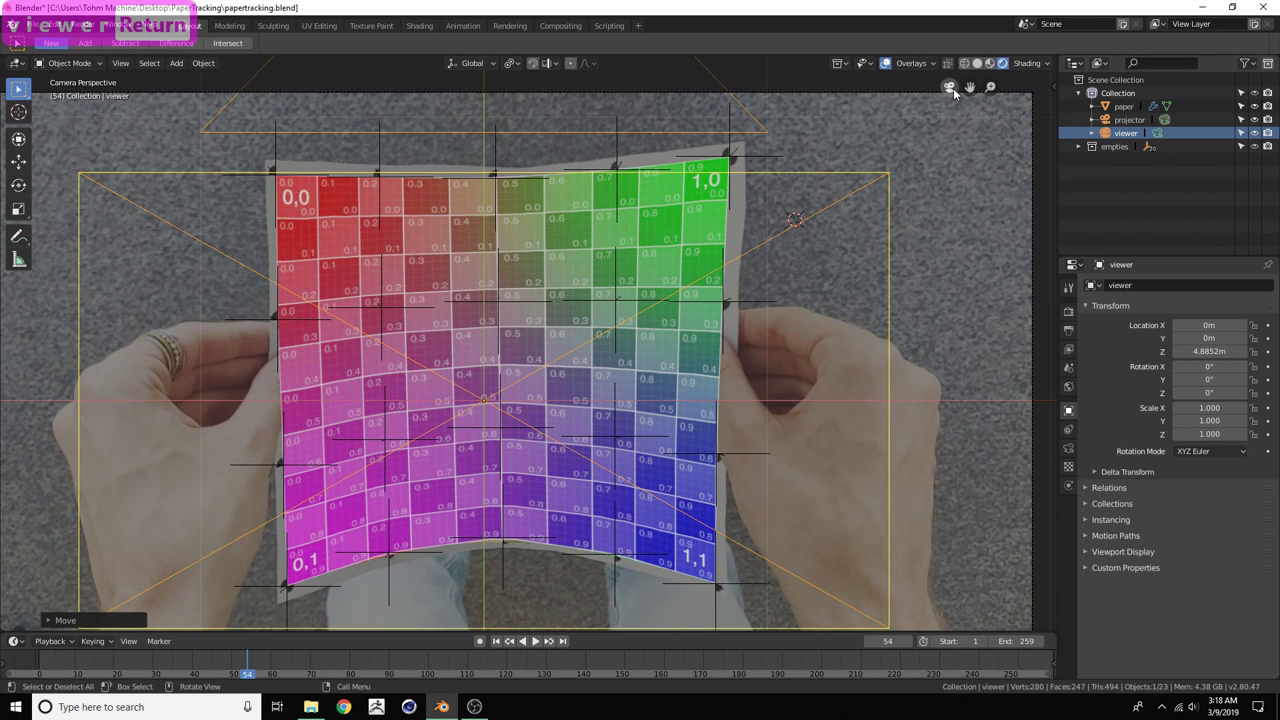
left_click(950, 88)
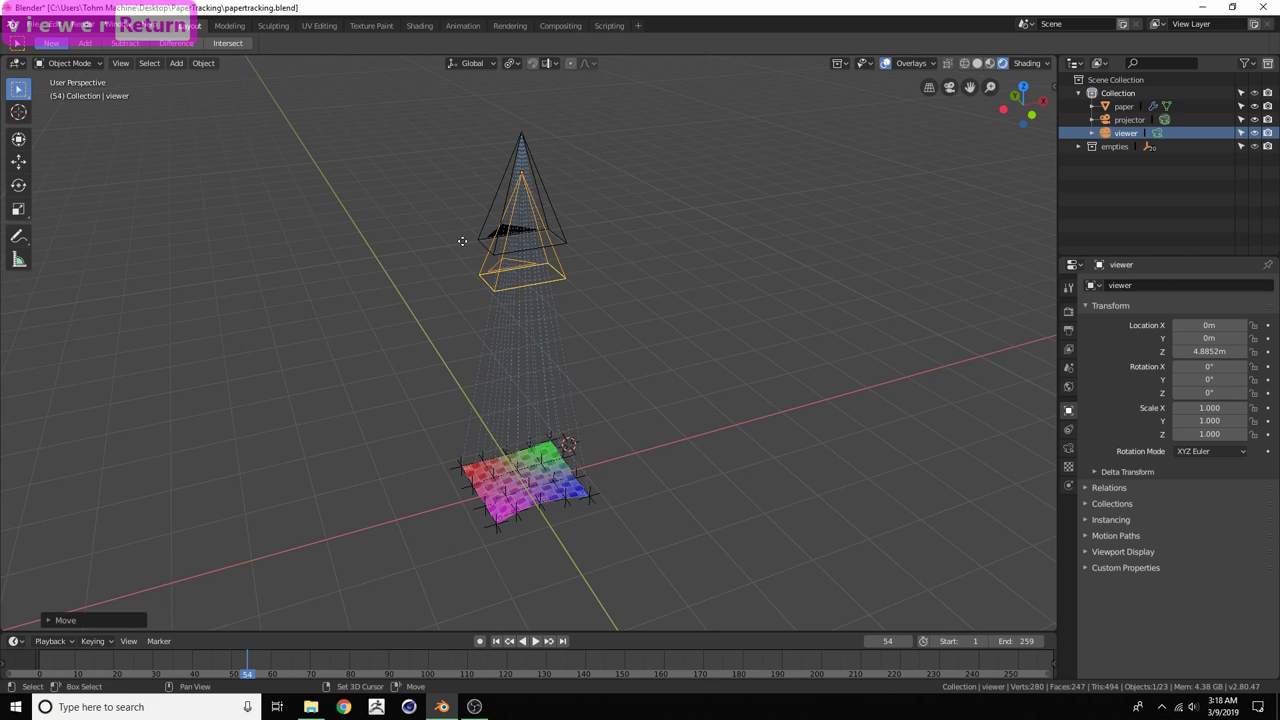
middle_click_drag(463, 241, 479, 250, "shift")
left_click(114, 64)
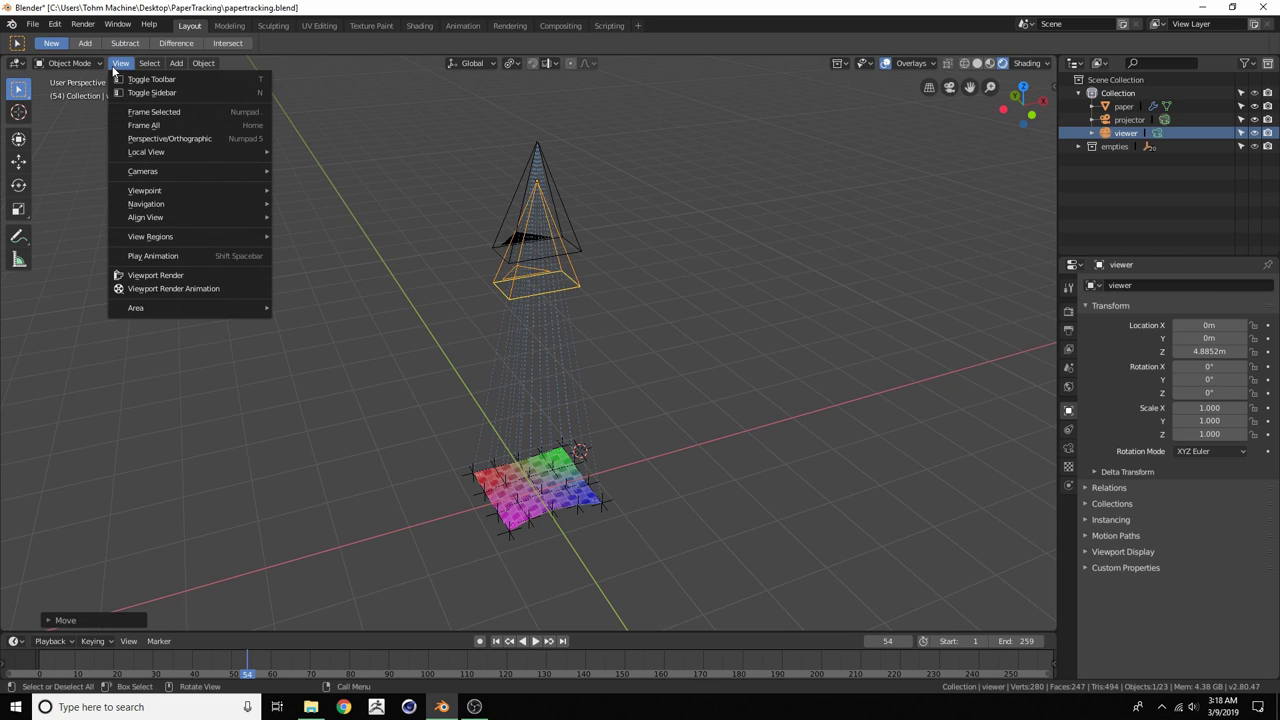
mouse_move(187, 170)
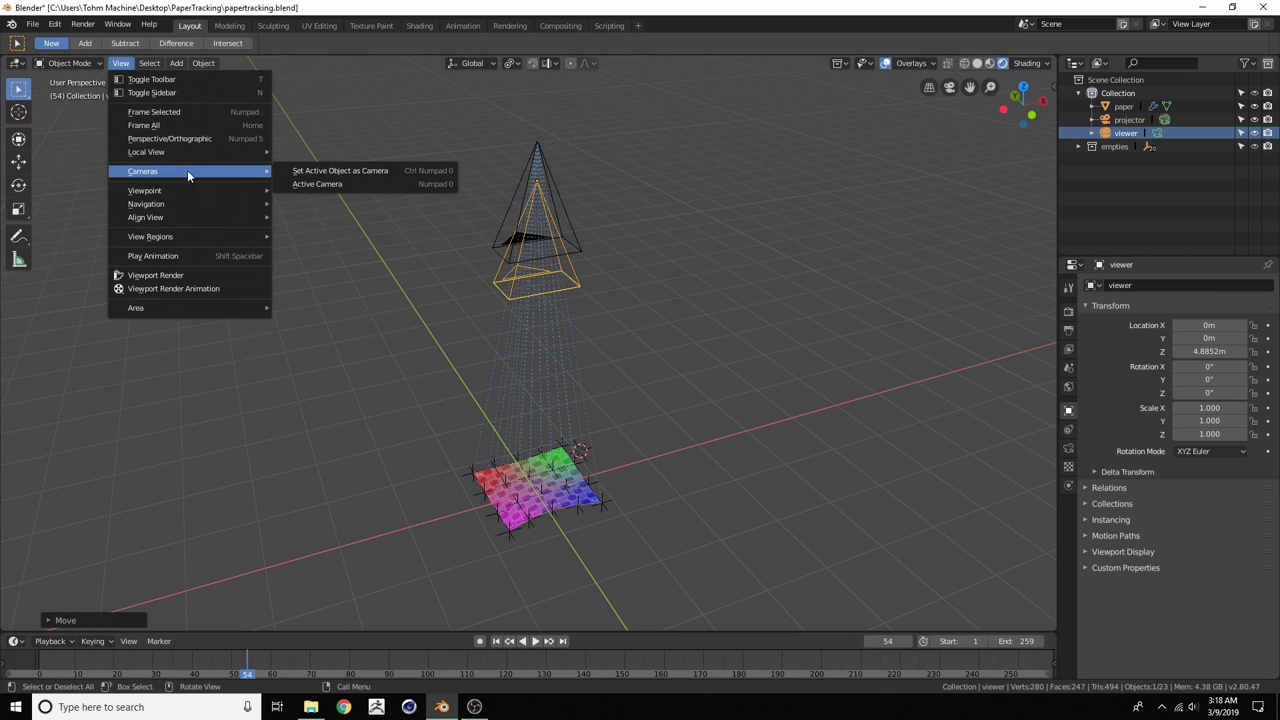
left_click(333, 172)
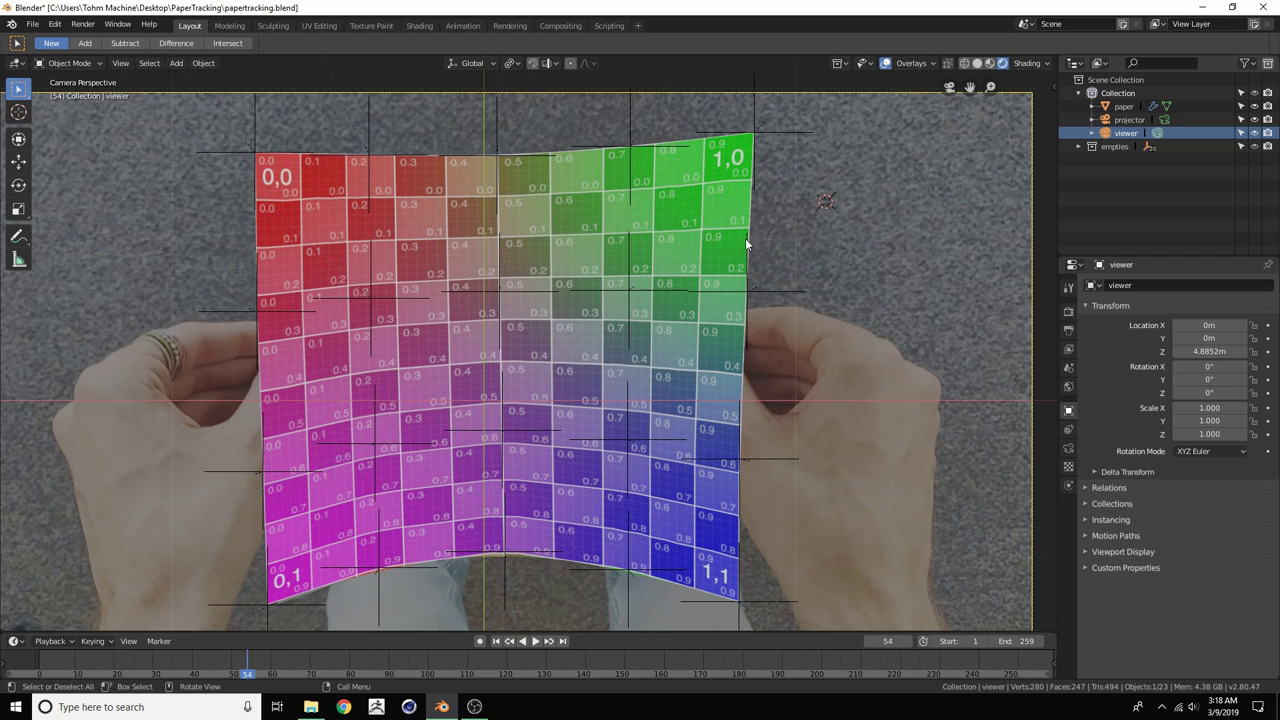
Show the viewer camera's transform values beside the camera view and raise its Z location to 5.0752 m
key("n")
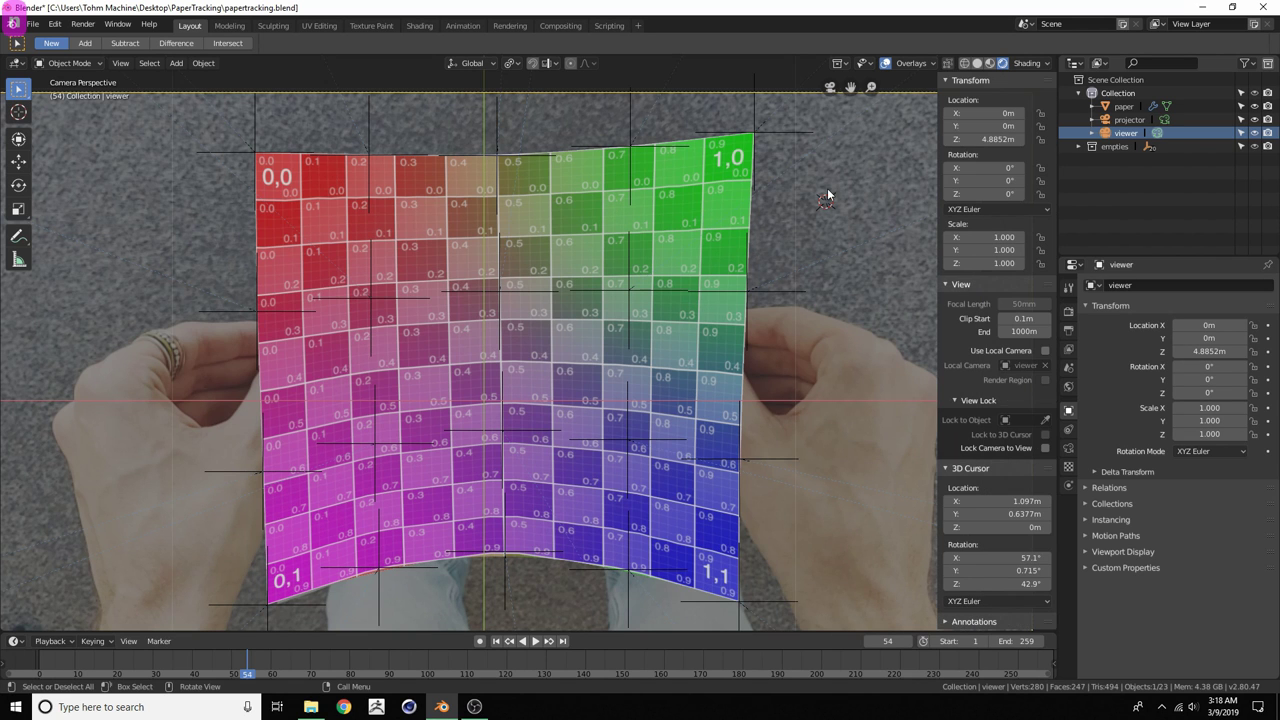
mouse_move(996, 140)
left_mouse_down()
mouse_move(1040, 140)
mouse_move(985, 140)
mouse_move(1020, 140)
left_mouse_up()
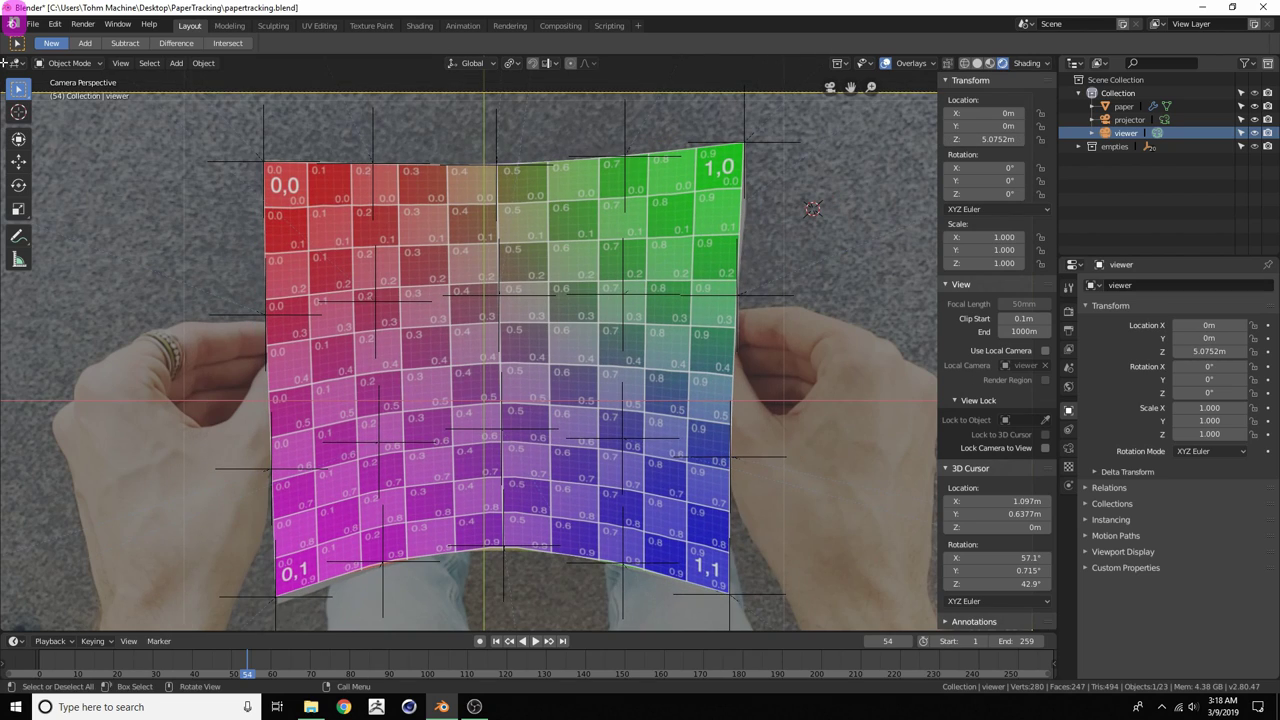
Adjust the viewer camera's Z location to 5.0552 m while showing a temporary side-by-side perspective view of both cameras
left_click_drag(3, 58, 566, 150)
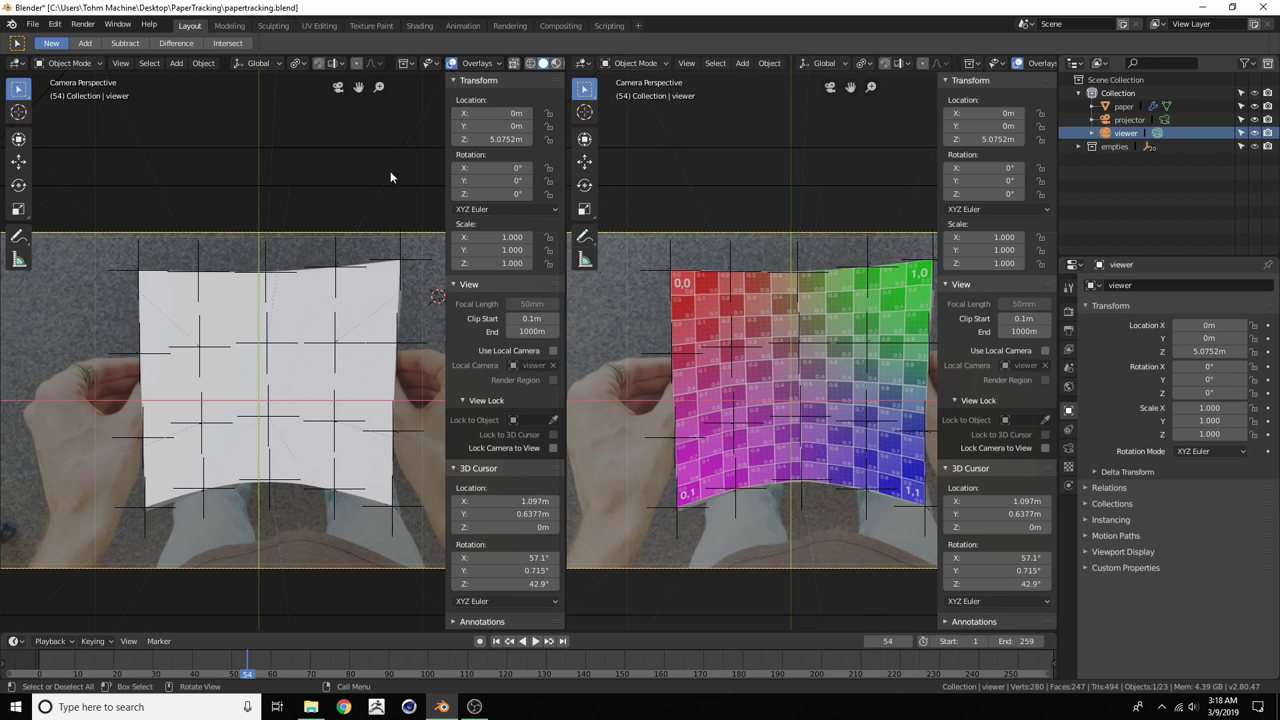
key("n")
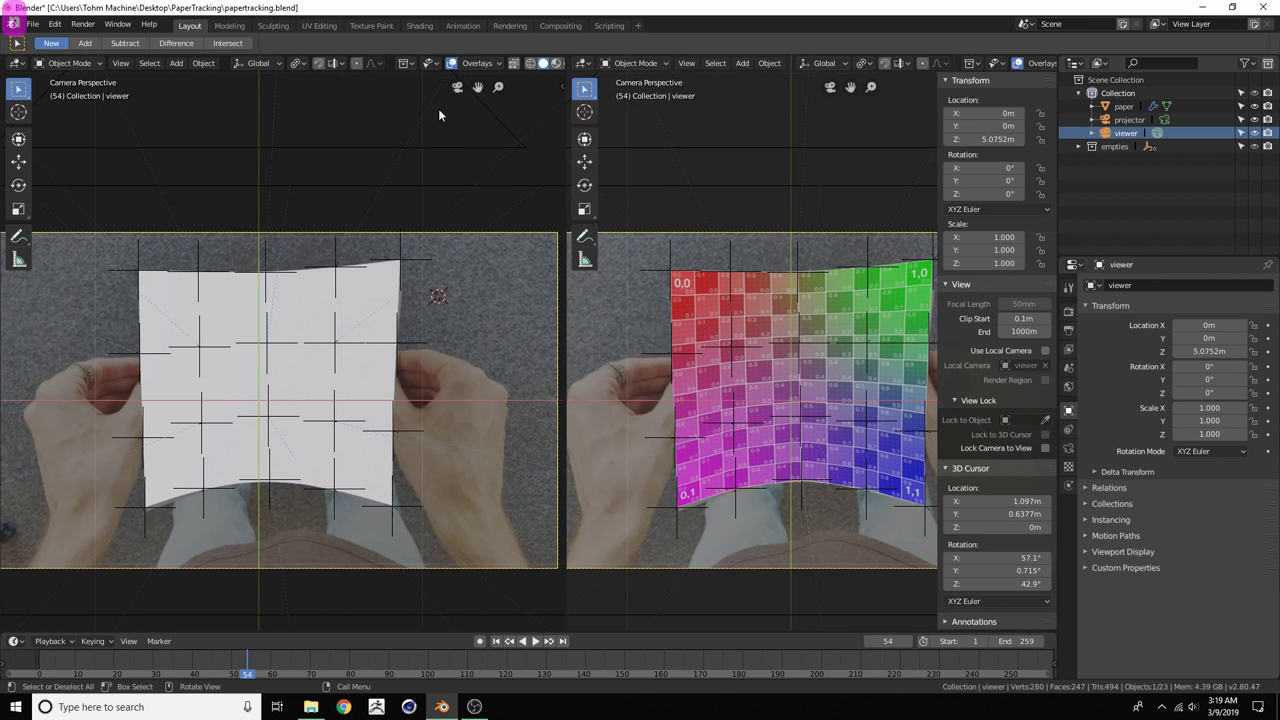
middle_click_drag(438, 108, 360, 229)
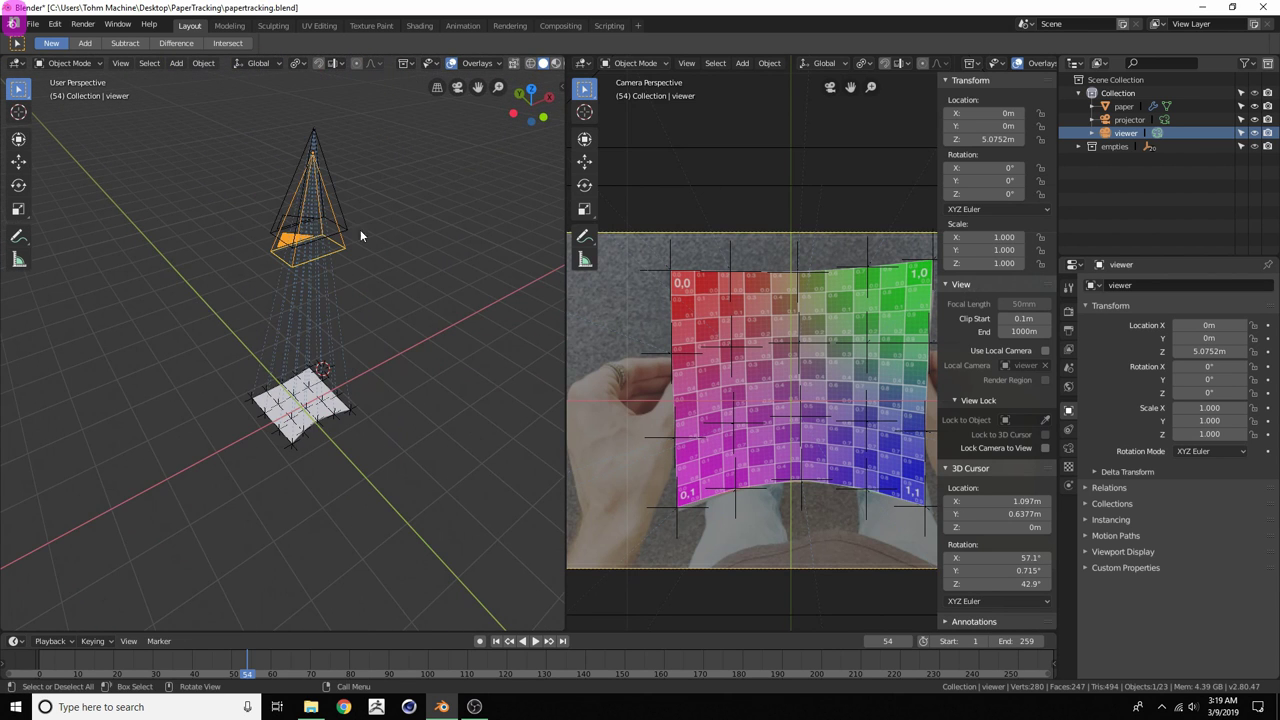
key("n")
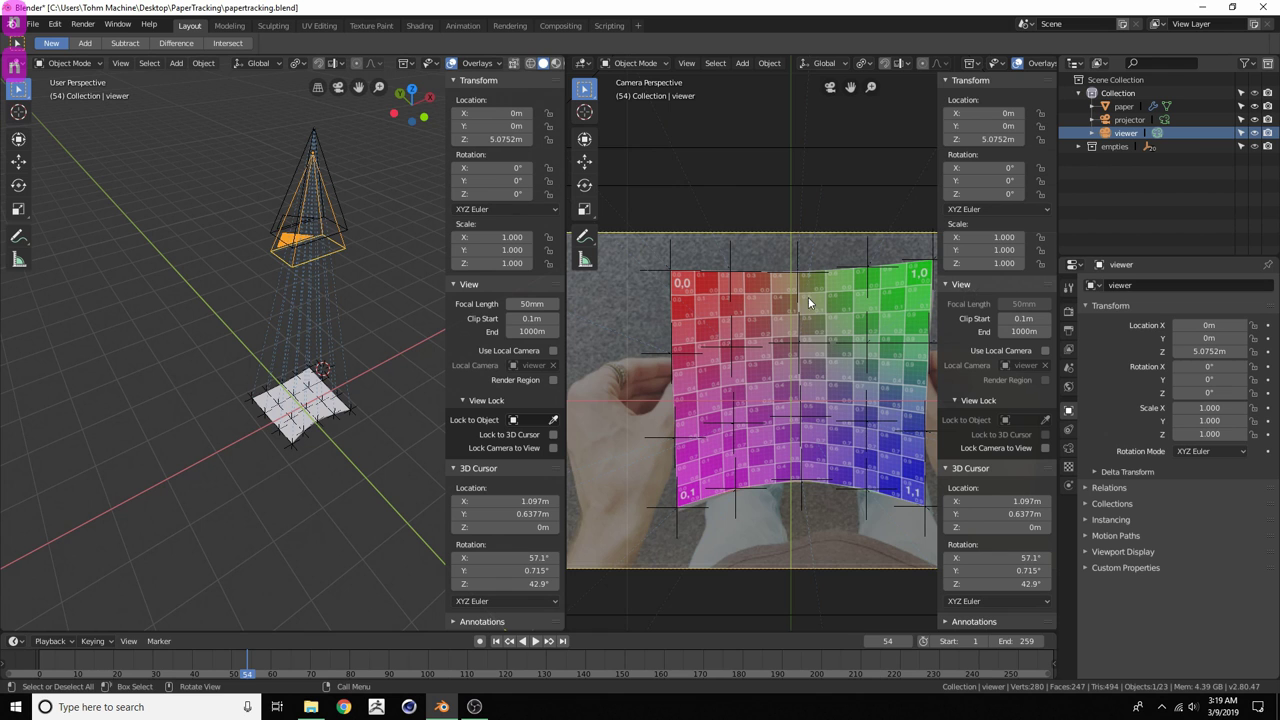
left_click_drag(495, 139, 525, 139)
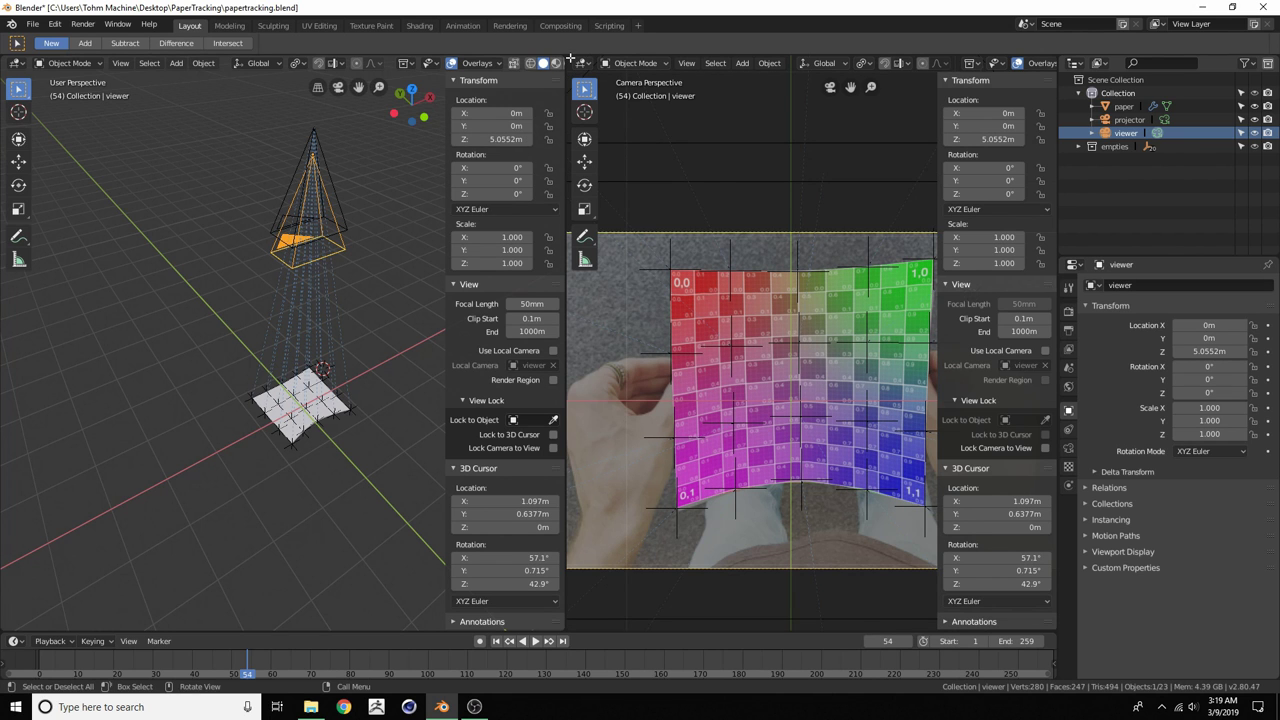
left_click_drag(565, 58, 468, 130)
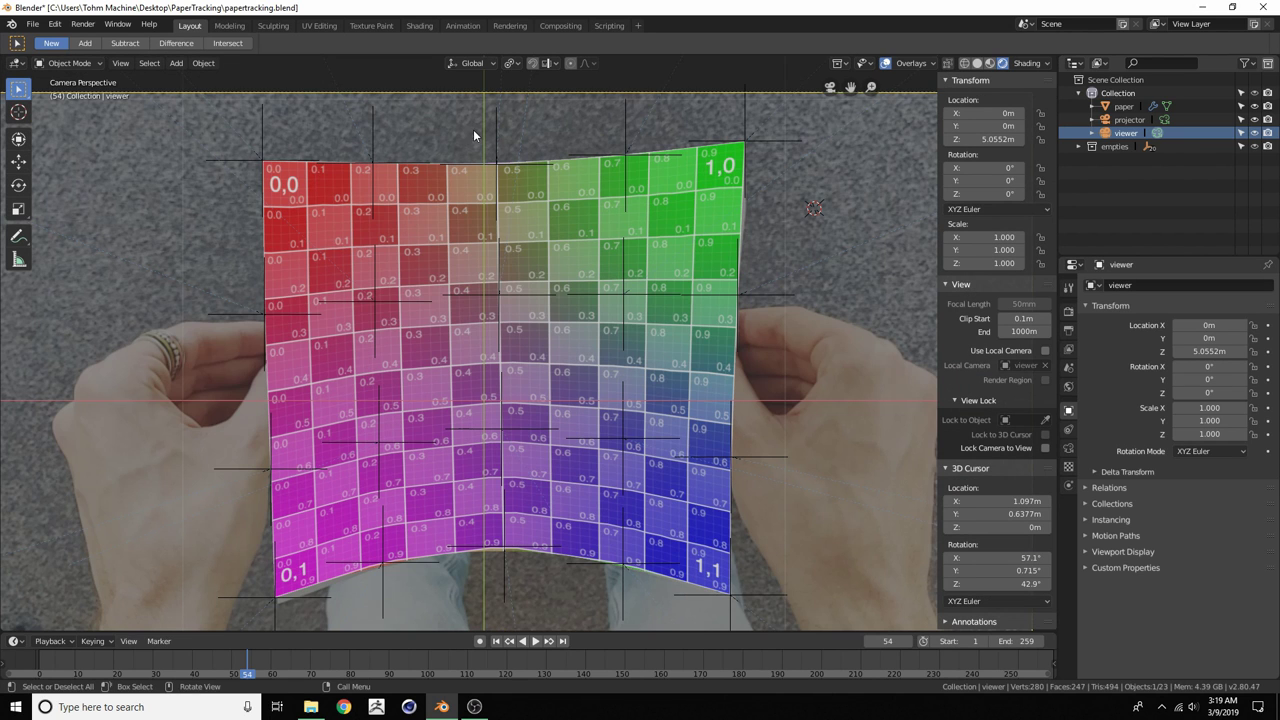
Lower the viewer camera to Z 4.9752 m and play the animation from frame 1 to check the paper's coverage
left_click_drag(1000, 139, 970, 139)
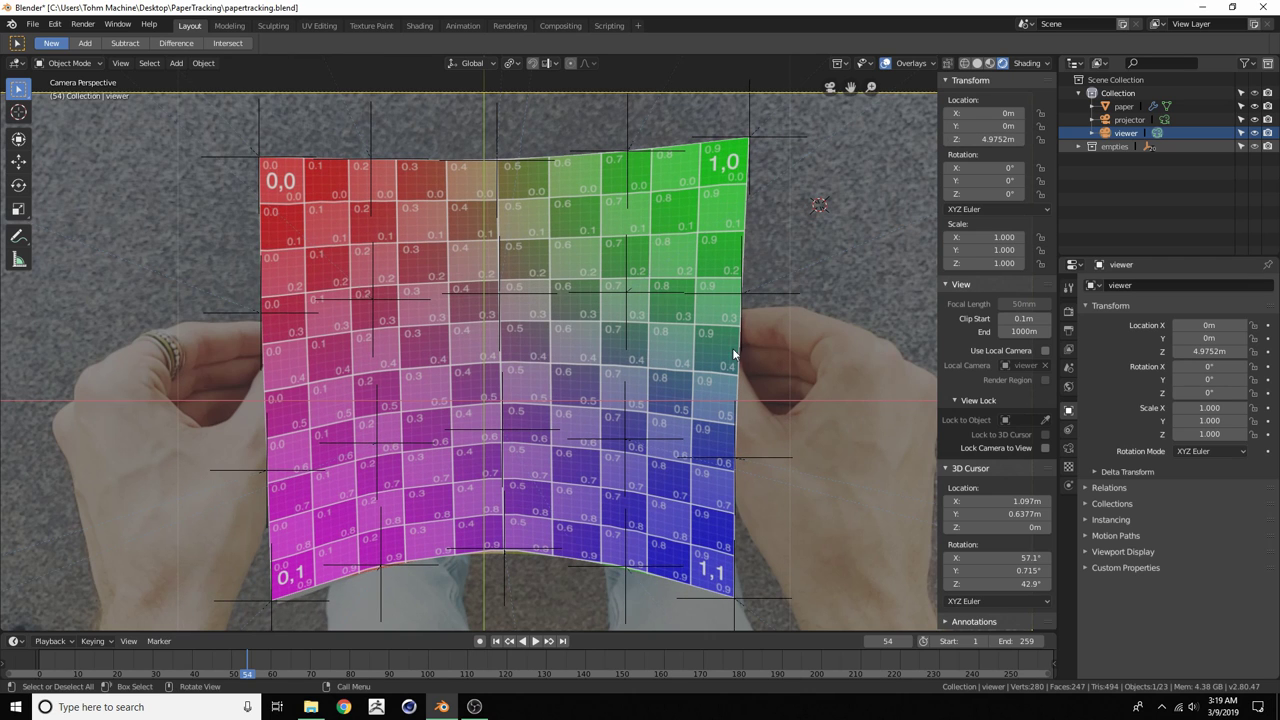
key("shift+Left")
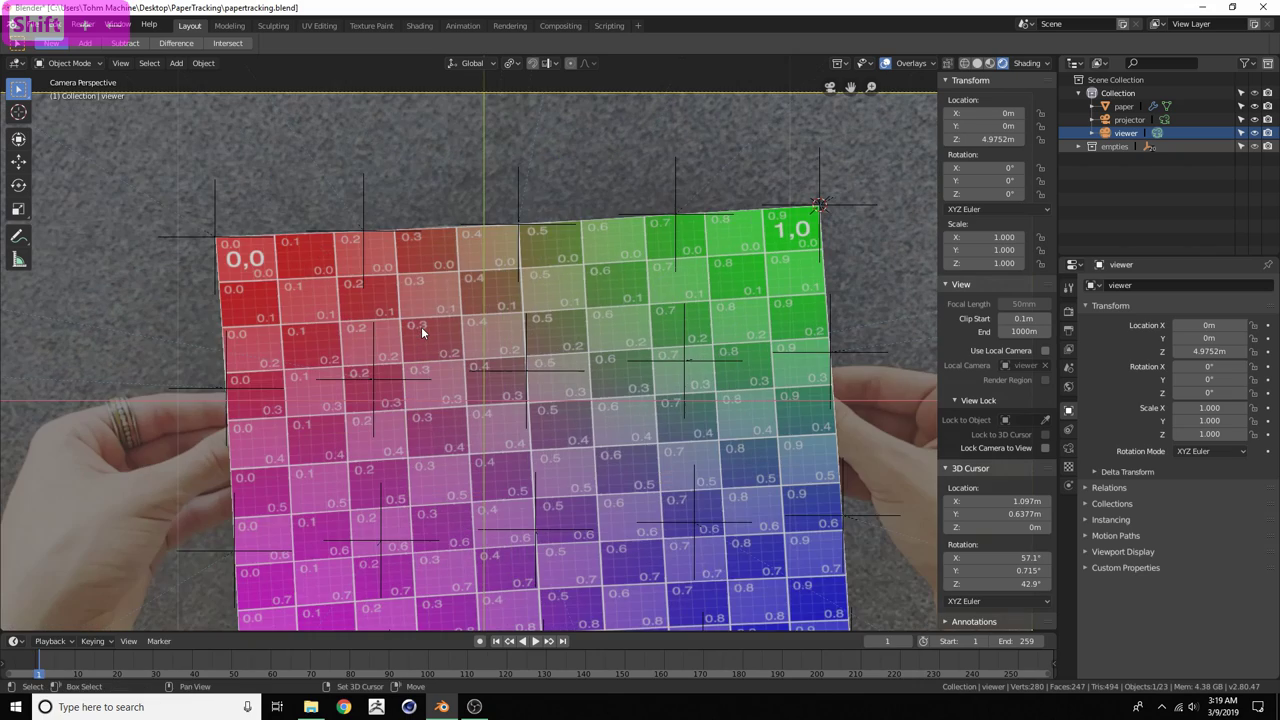
key("Home")
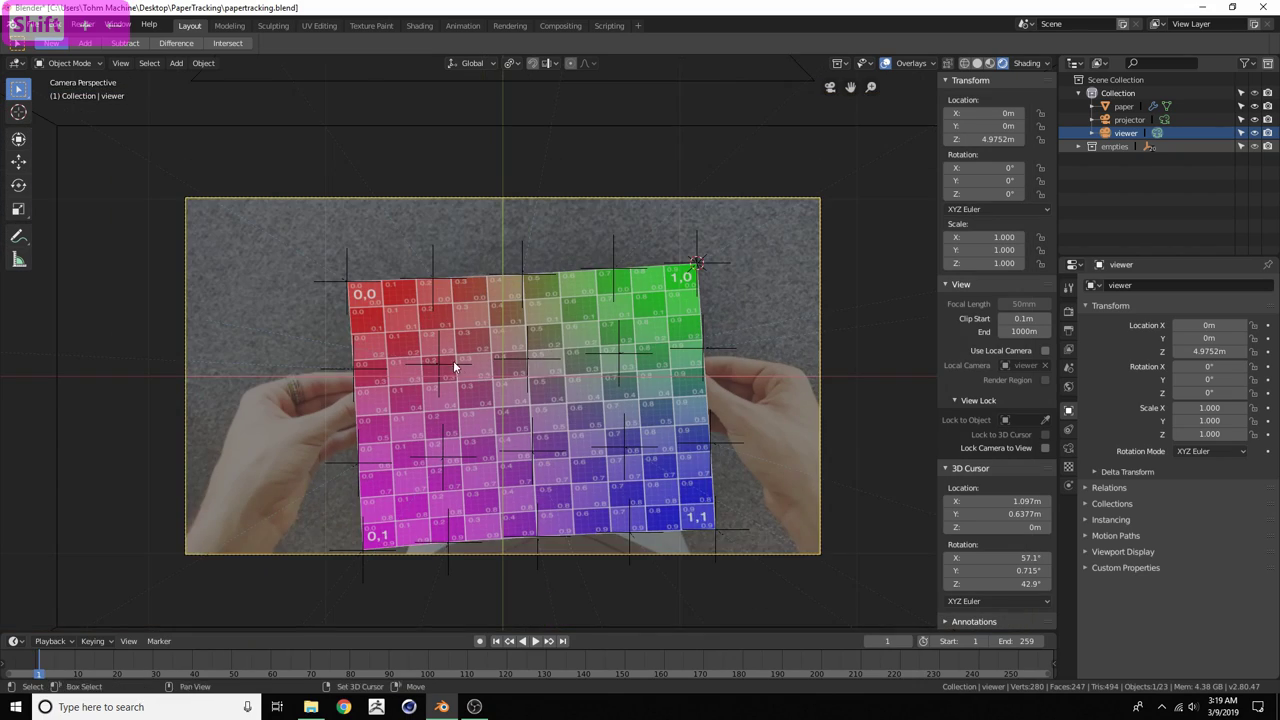
key("space")
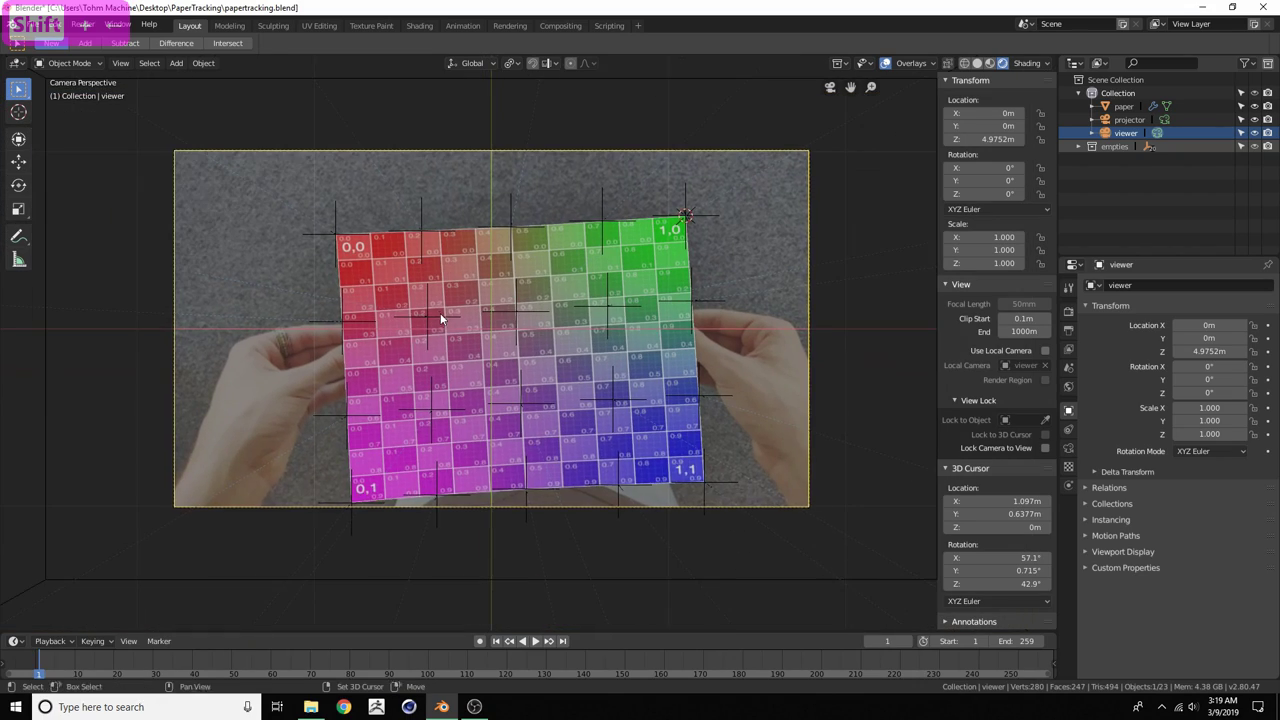
scroll(440, 313, "up", 2)
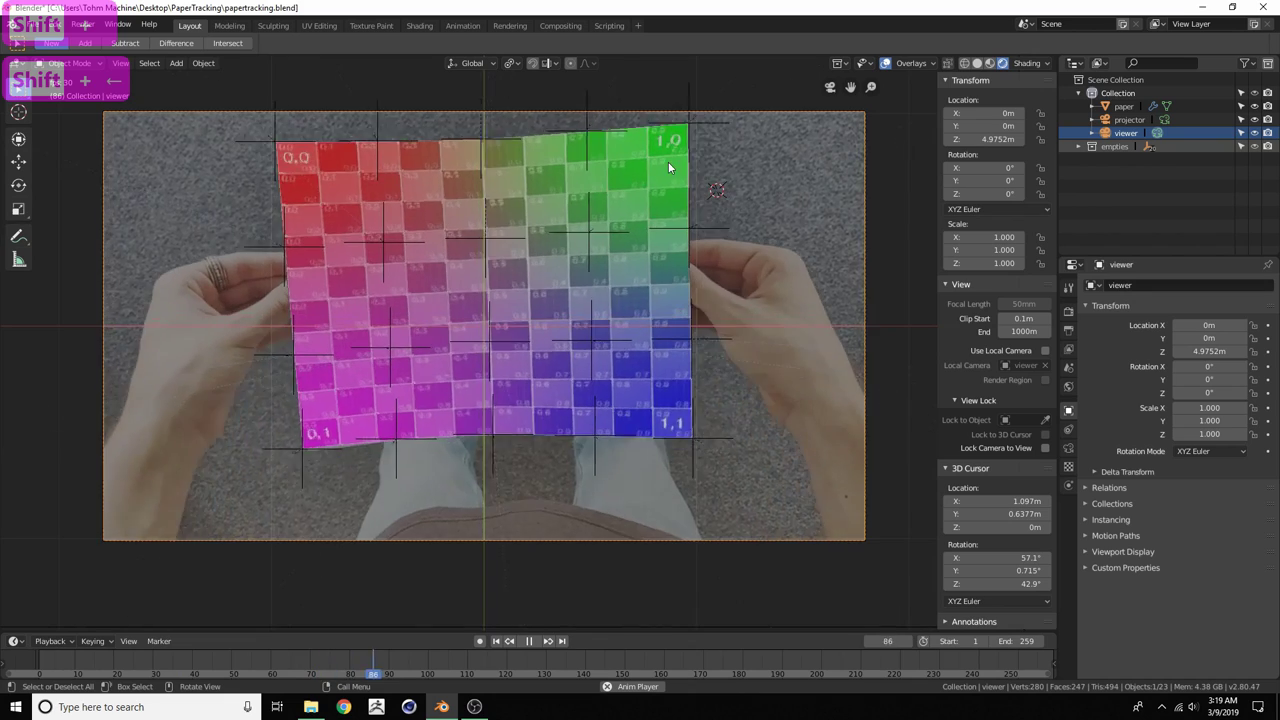
key("space")
Set the viewer camera's Z location to 4.9352 m and continue playback through to frame 254
scroll(364, 481, "up", 1)
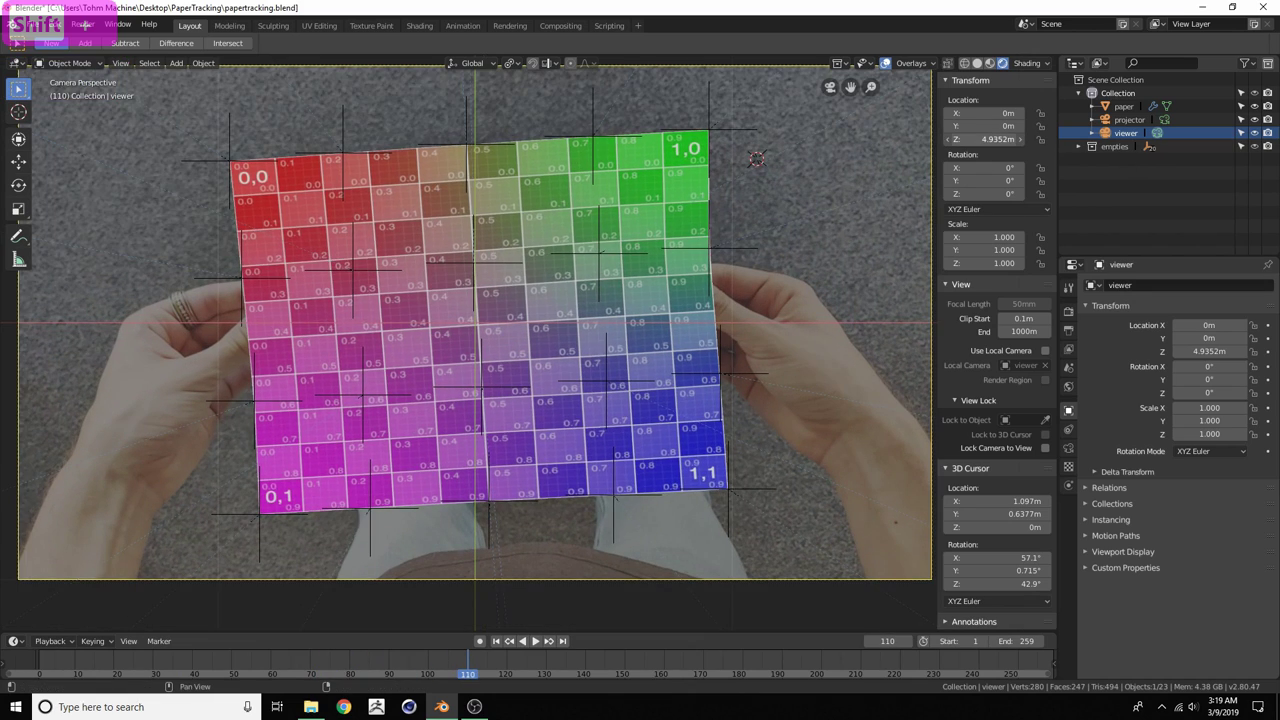
scroll(644, 231, "up", 1)
key("space")
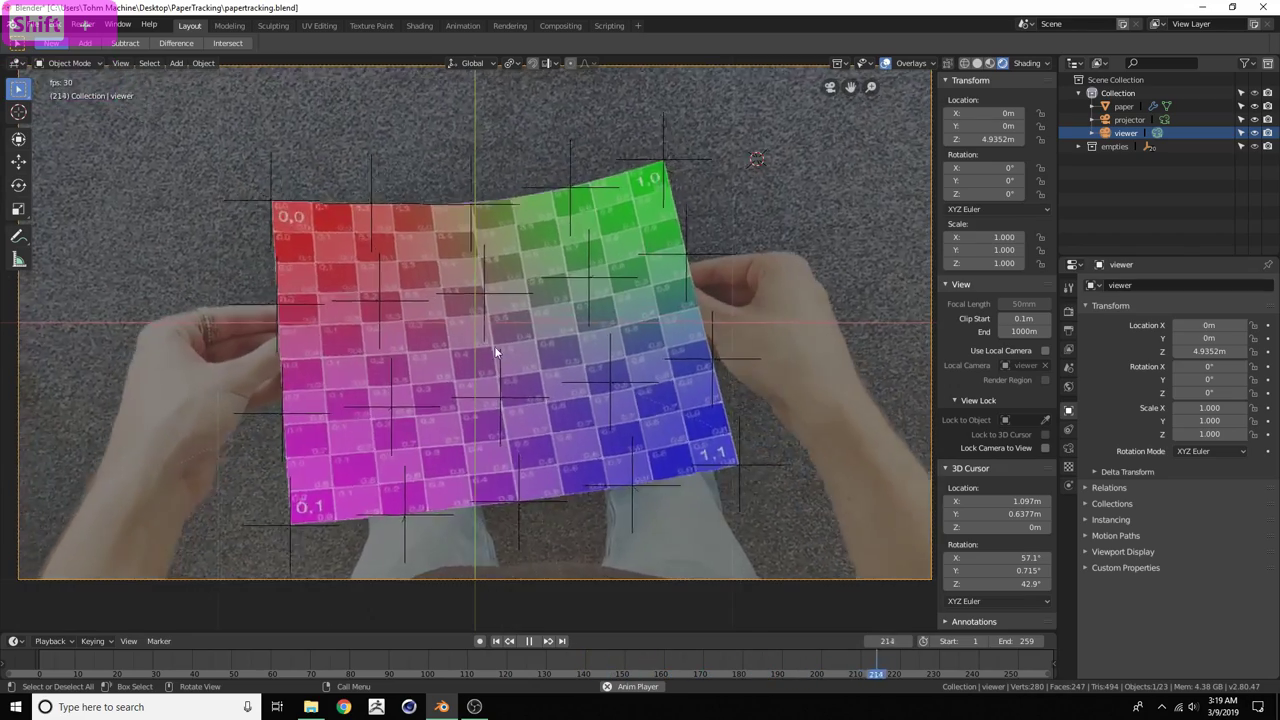
key("space")
Examine at frame 254 how closely the textured paper's upper edge covers the real sheet in the footage
scroll(490, 186, "up", 5)
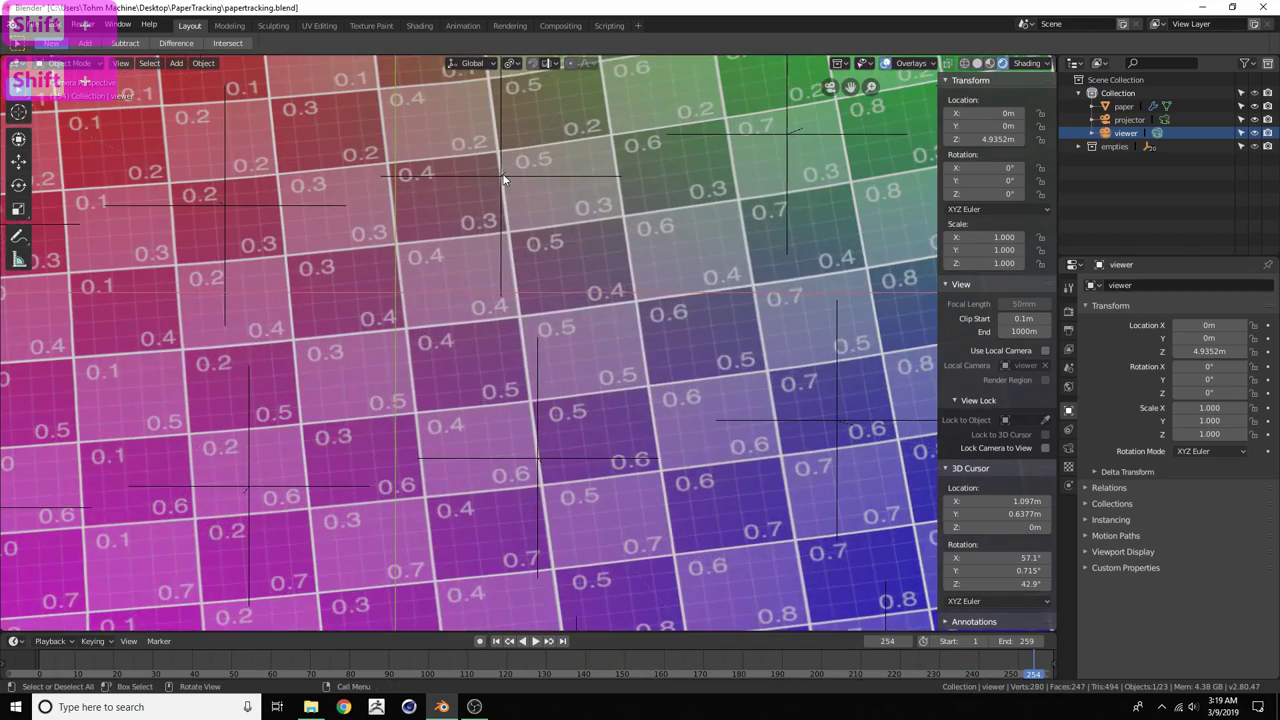
middle_click_drag(490, 186, 493, 505, "shift")
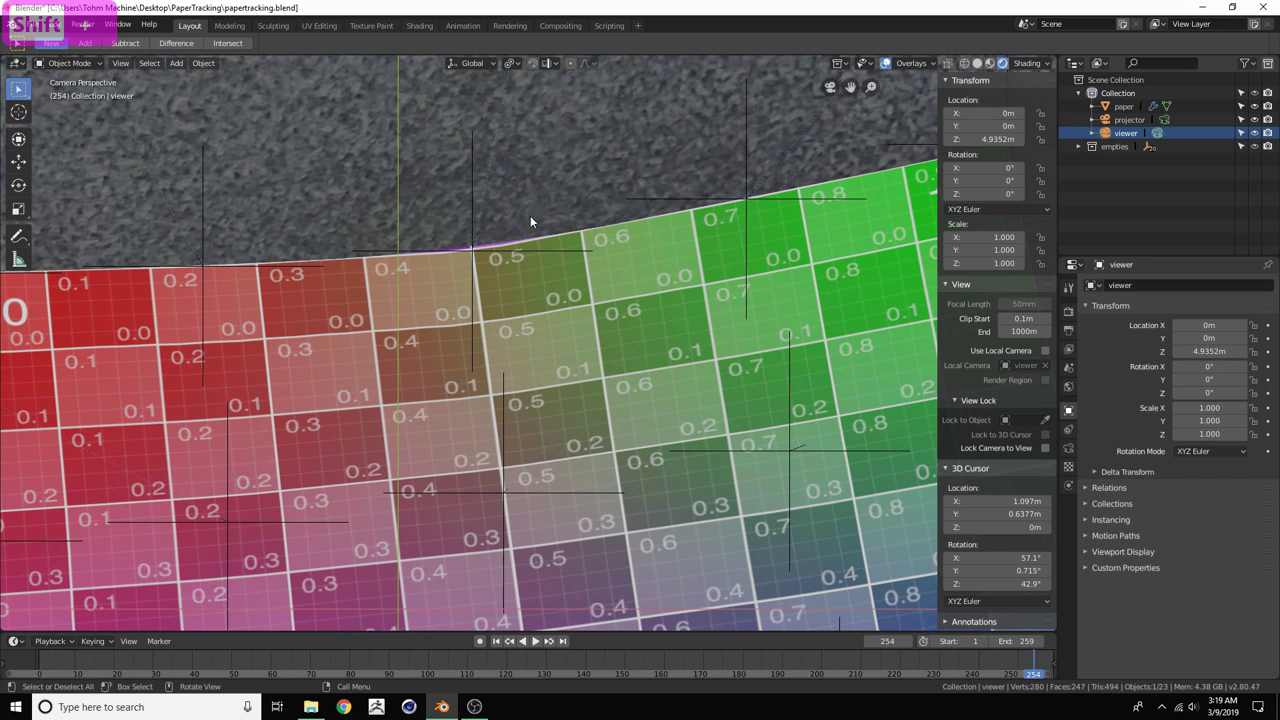
scroll(540, 218, "down", 5)
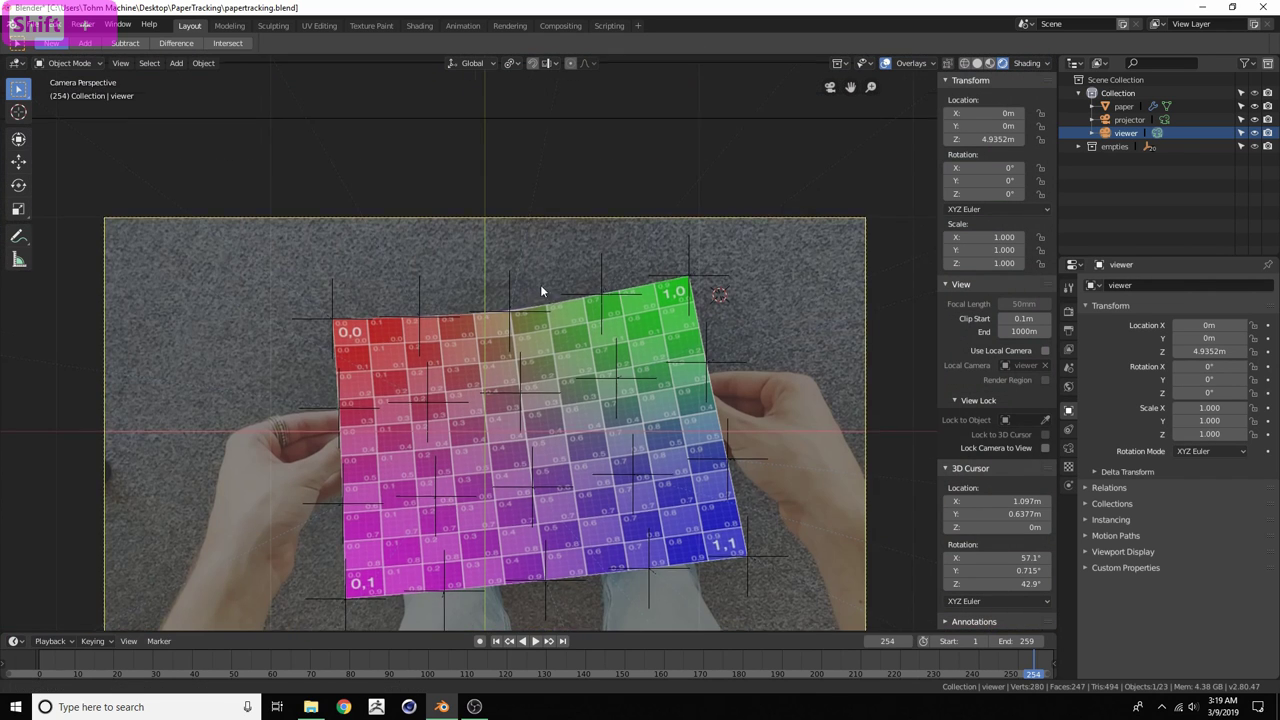
key("Home")
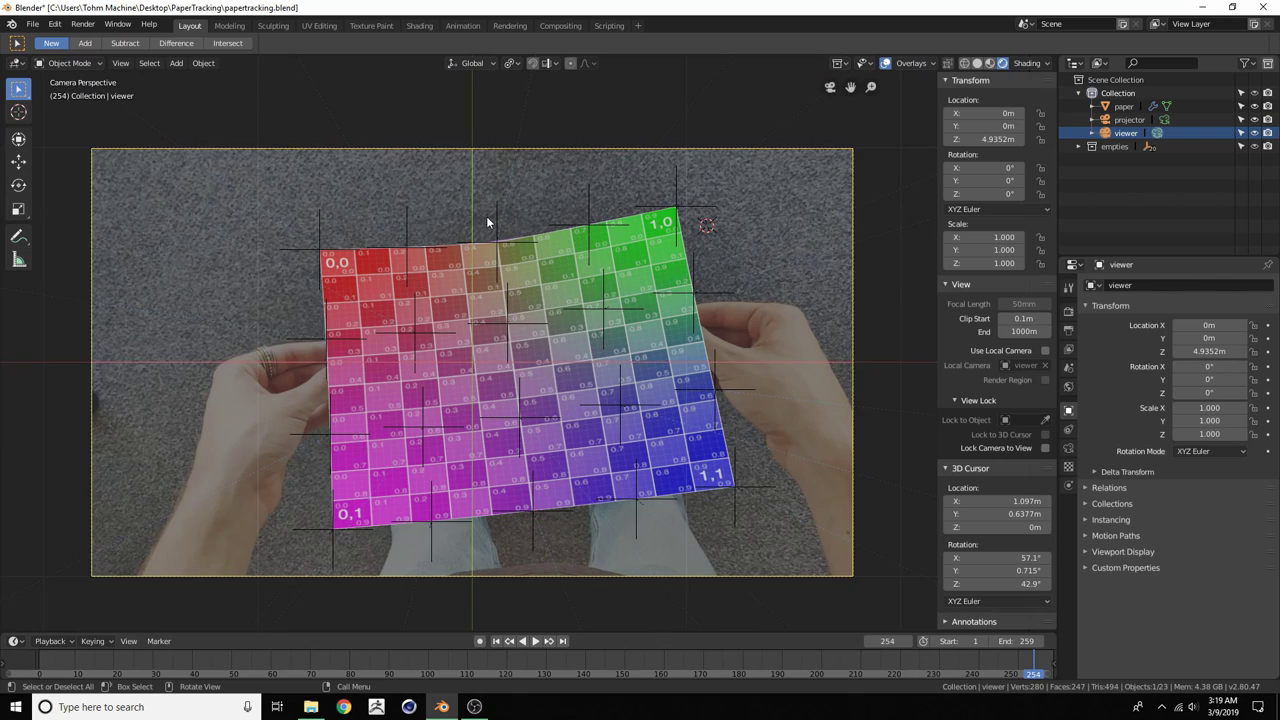
scroll(487, 222, "up", 3)
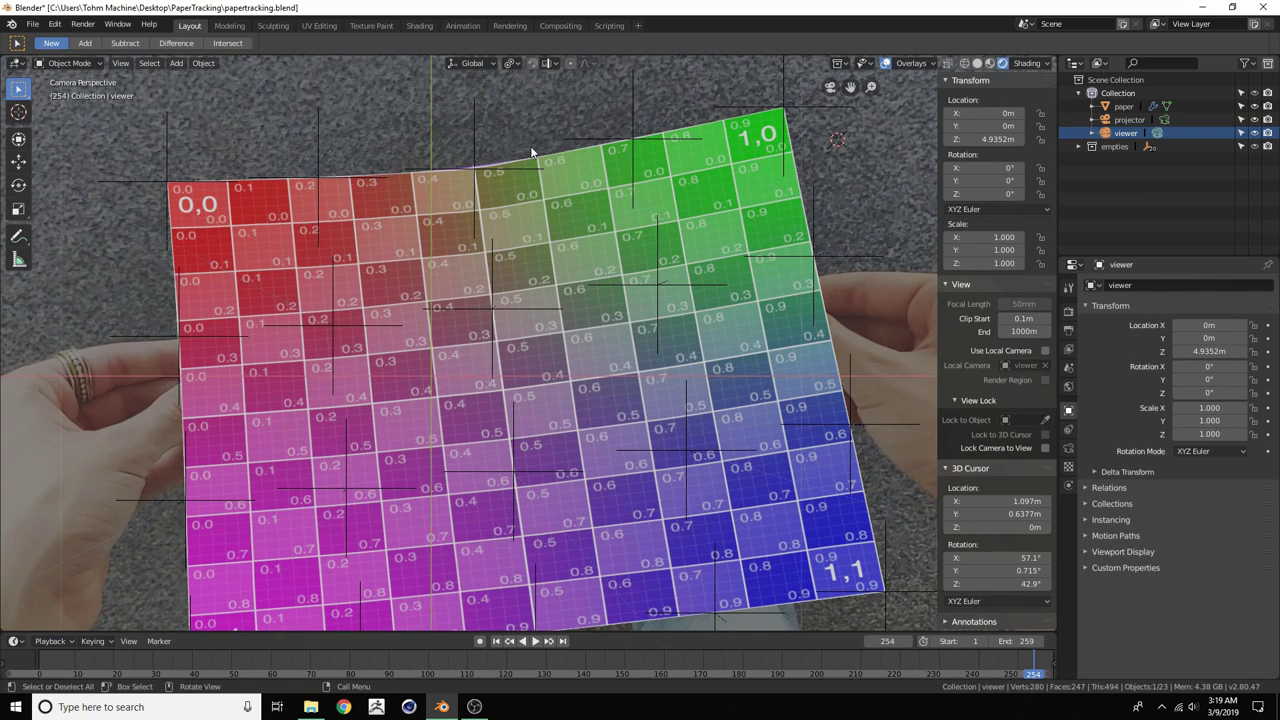
scroll(530, 148, "down", 4)
scroll(528, 183, "down", 2, "shift")
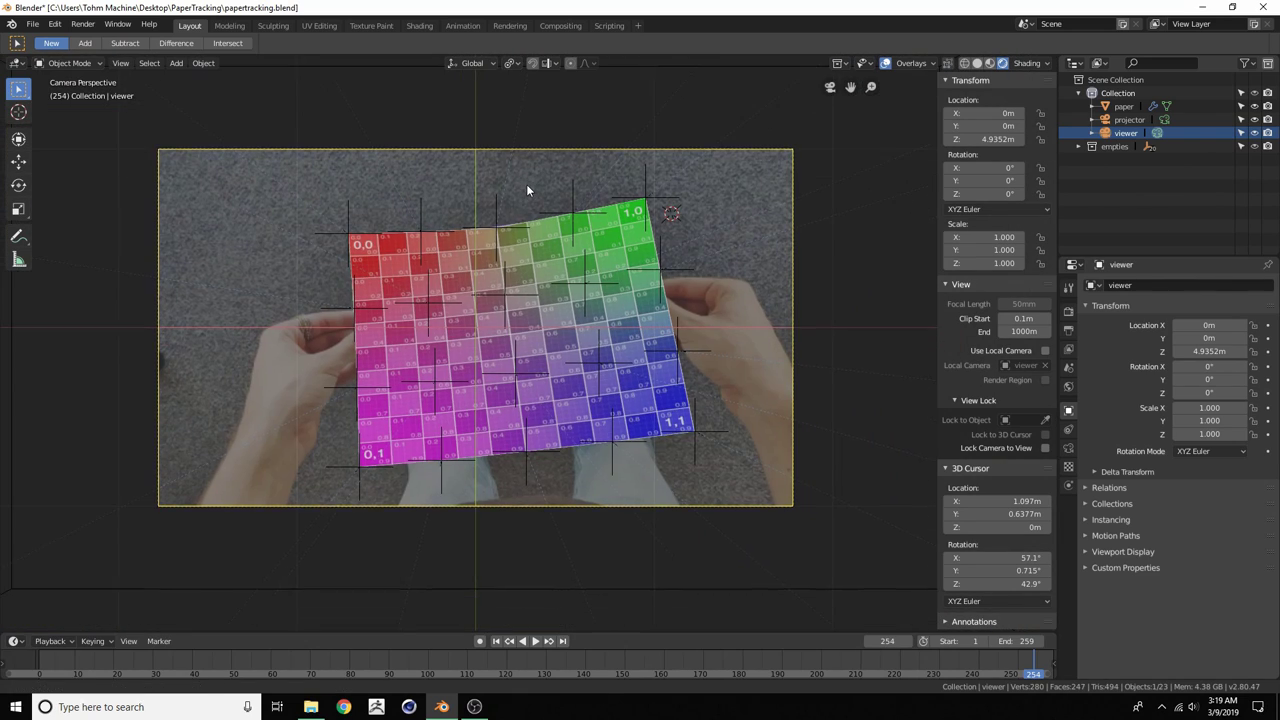
Replay the animation from the first frame to frame 135 and save the blend file
key("shift+Left")
key("space")
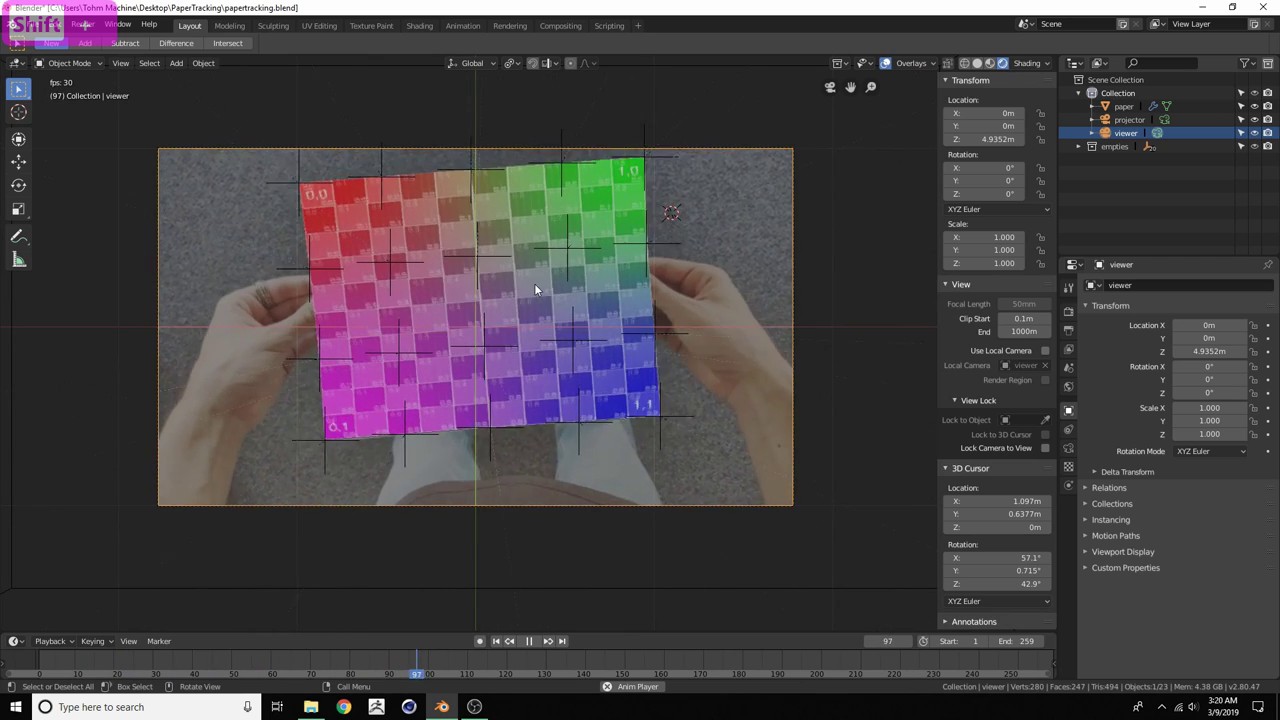
key("space")
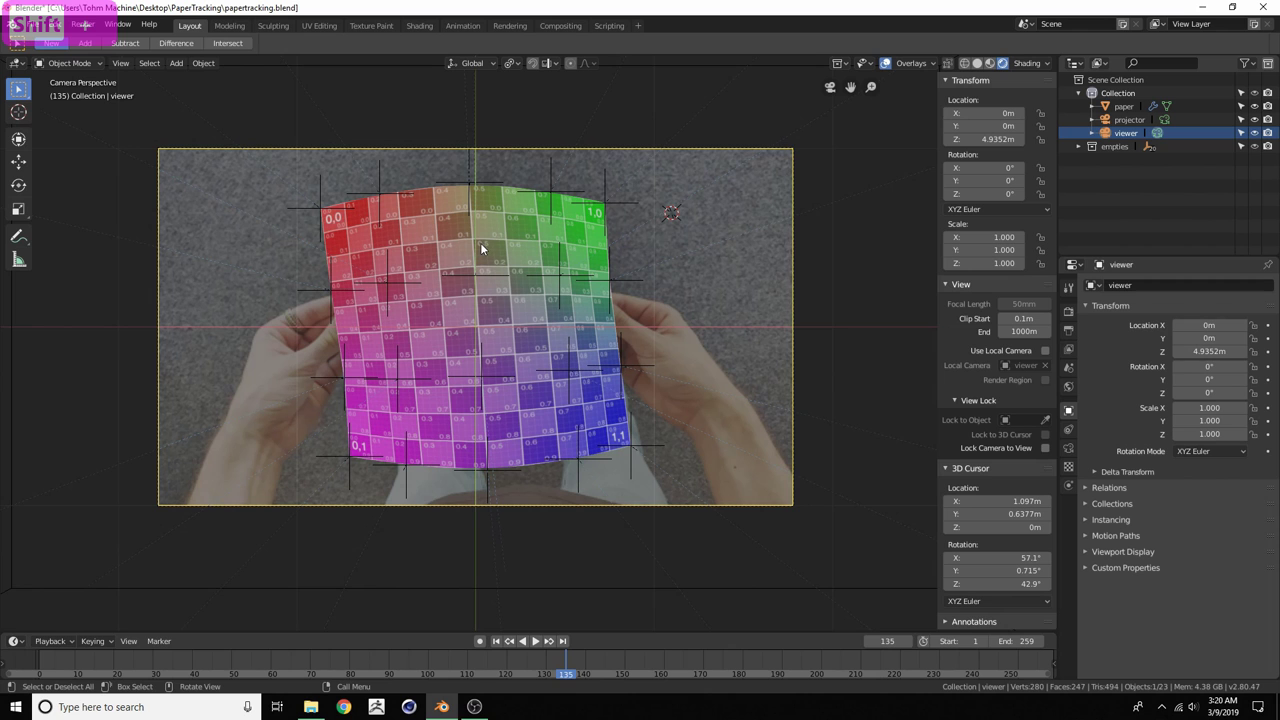
key("ctrl+s")
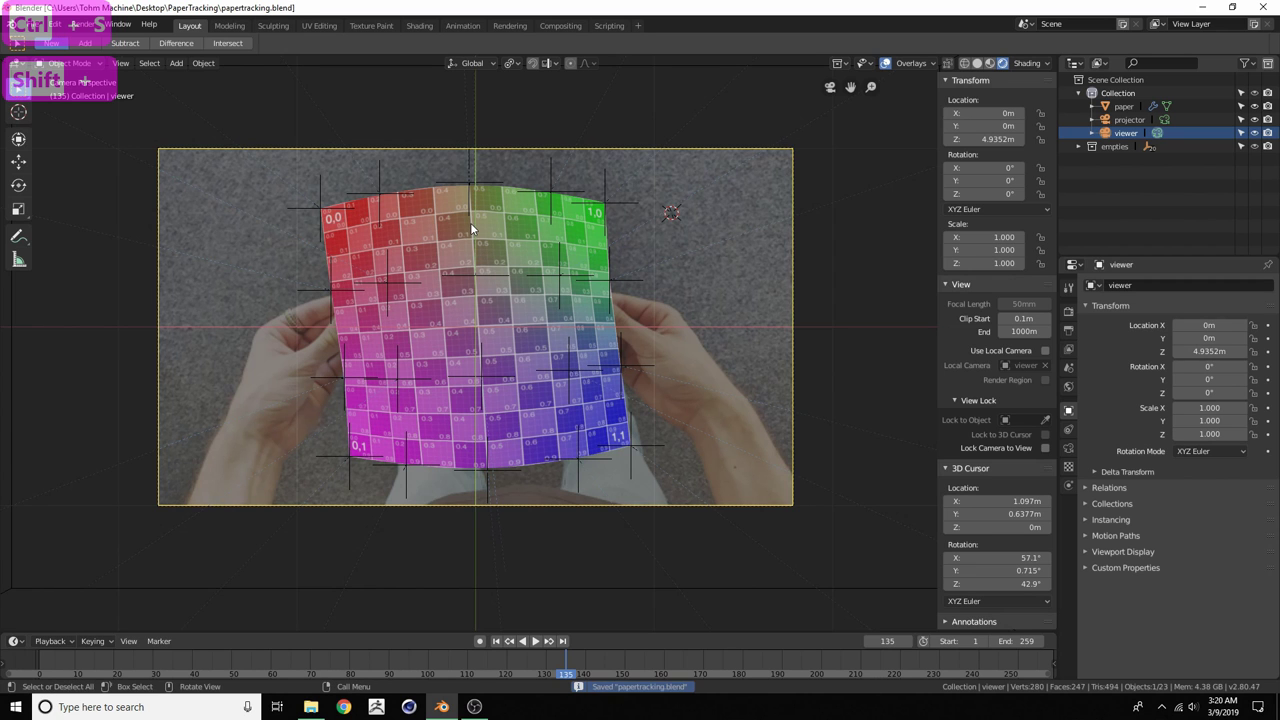
Select the paper object and display the UV layout of all its faces for UV editing
left_click(512, 243)
middle_click_drag(585, 235, 412, 201)
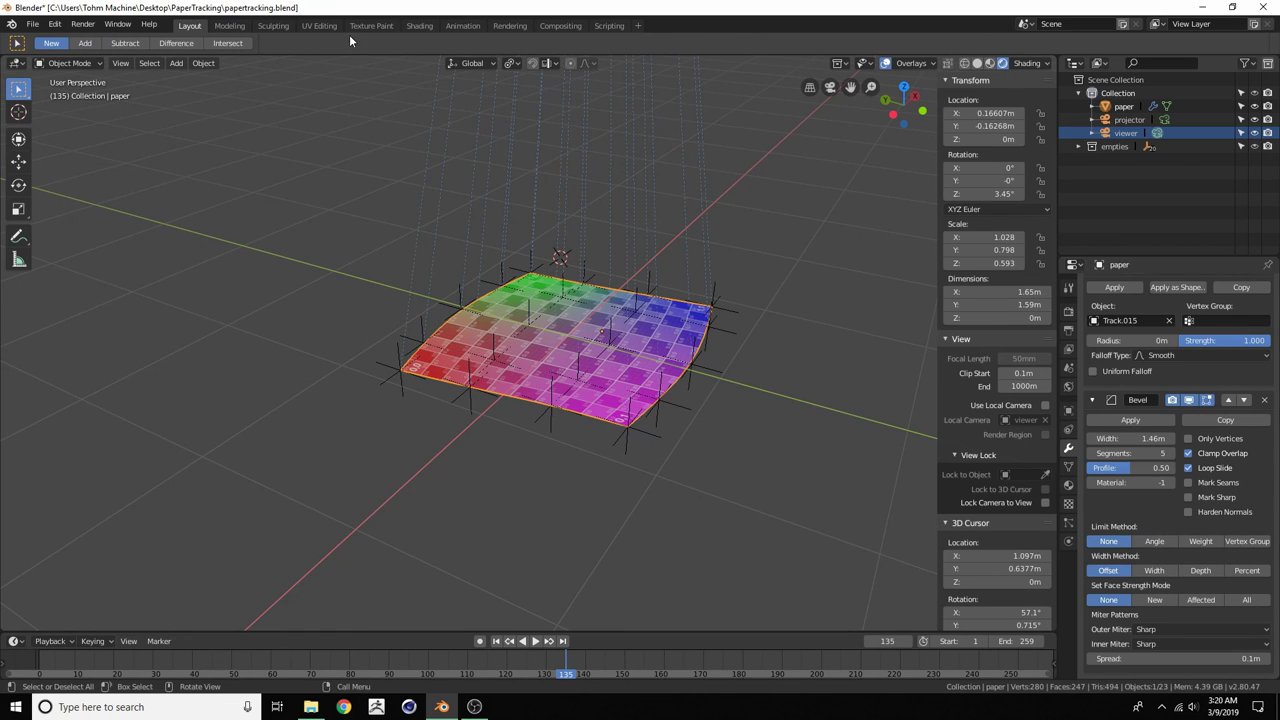
left_click(319, 25)
scroll(850, 367, "up", 6)
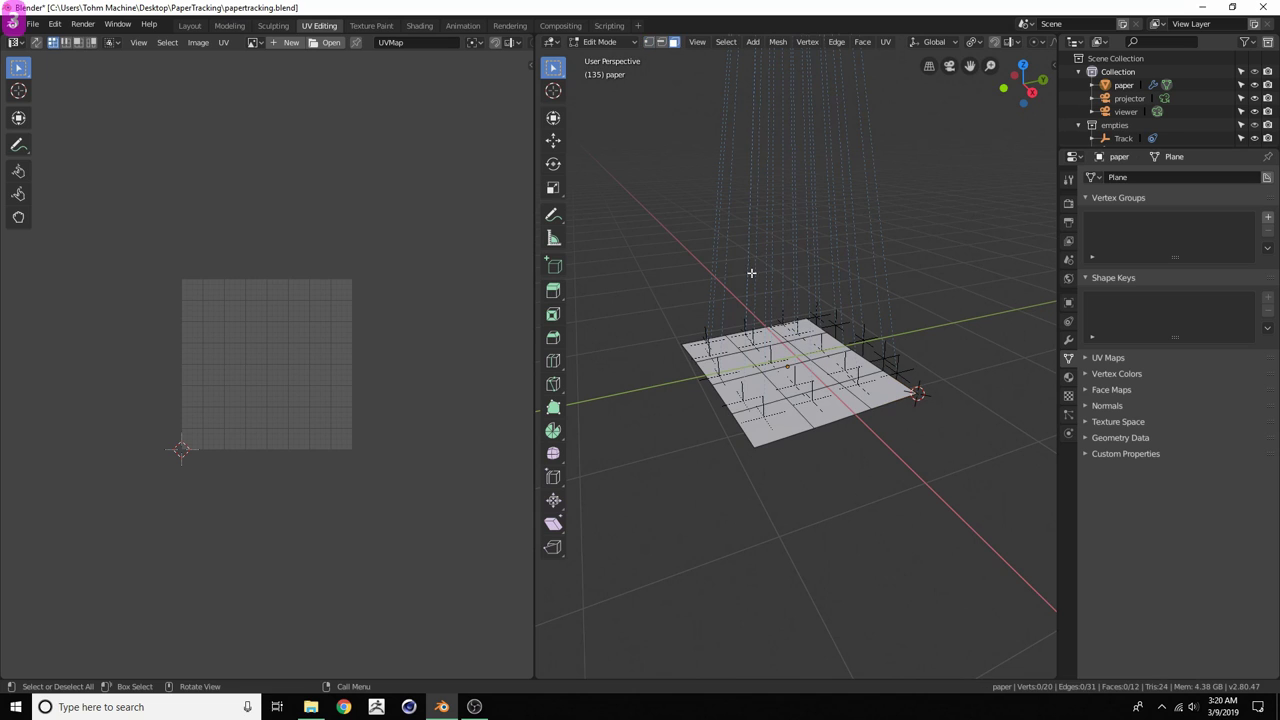
key("a")
scroll(255, 347, "up", 2)
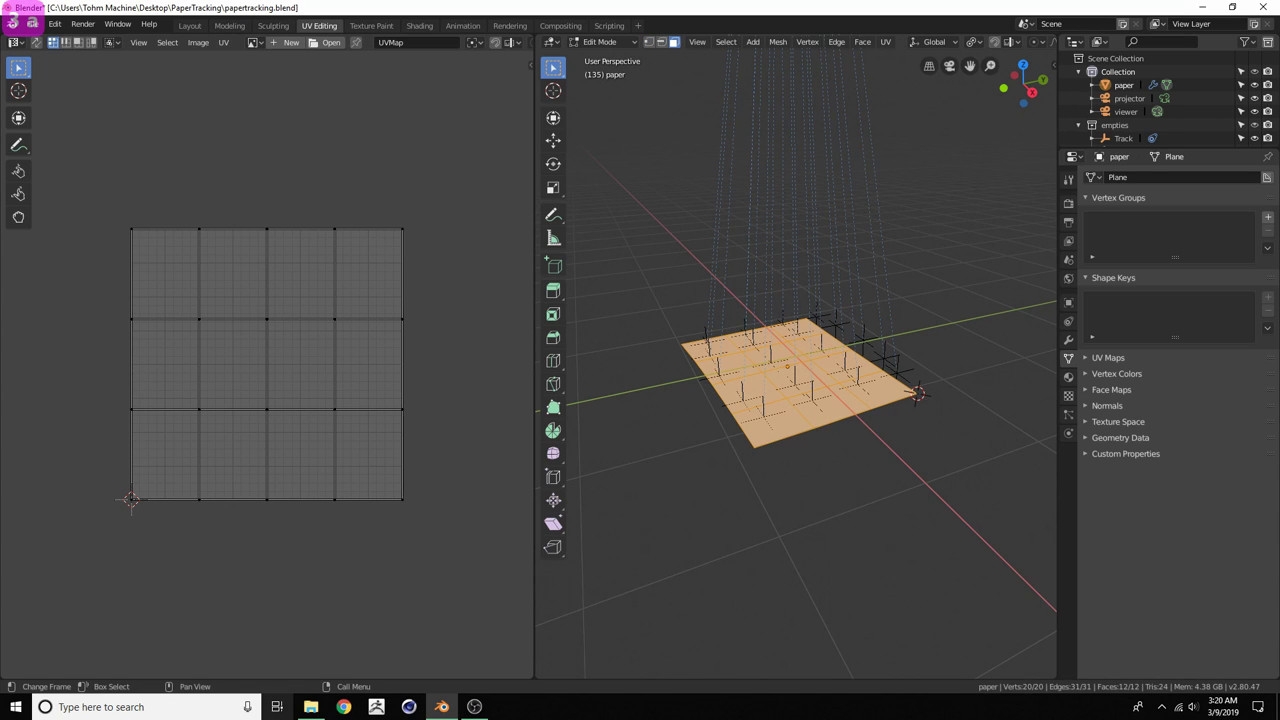
View the UVGrid image from the PaperTracking folder in Photos, close it and return to Blender
left_click(310, 707)
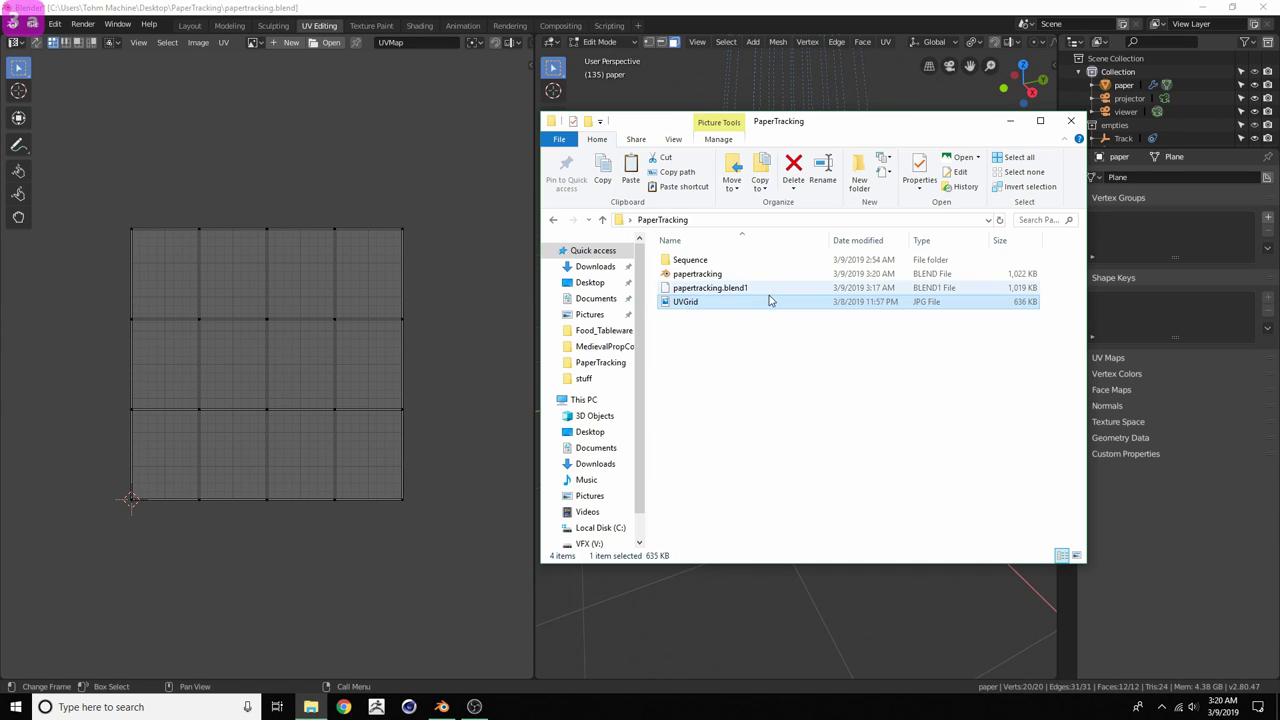
double_click(677, 302)
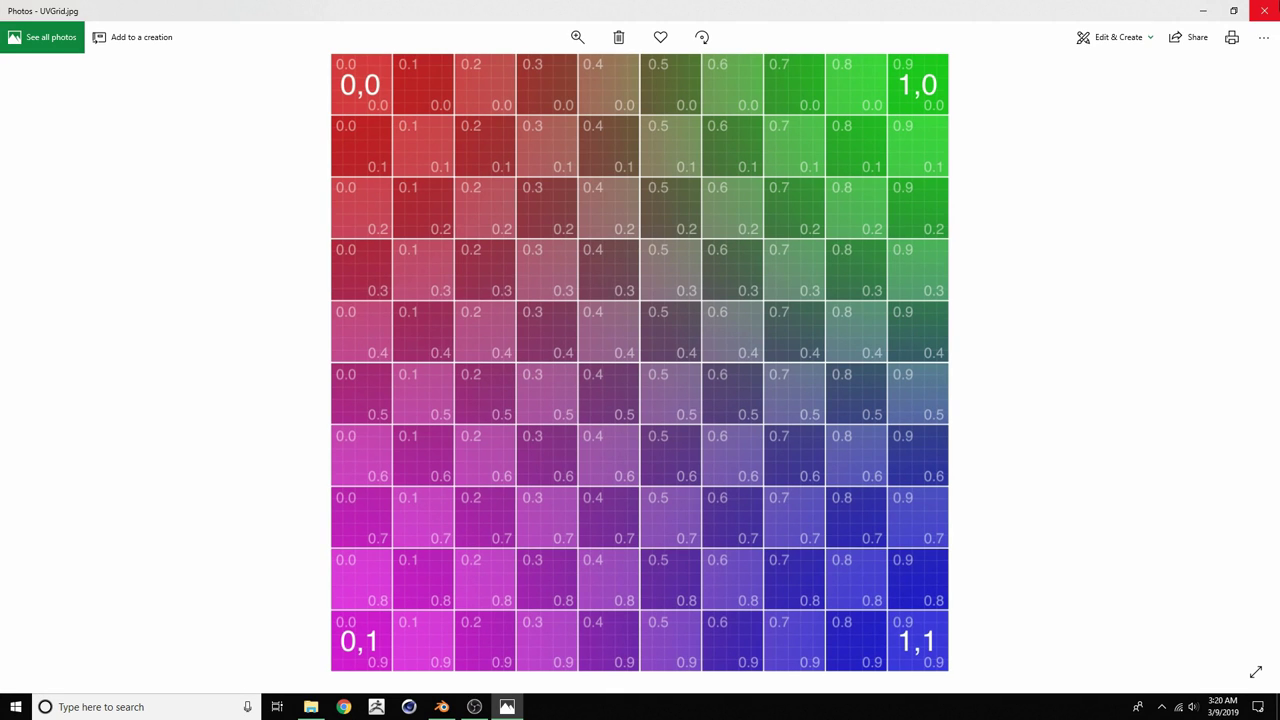
left_click(1264, 10)
left_click(420, 9)
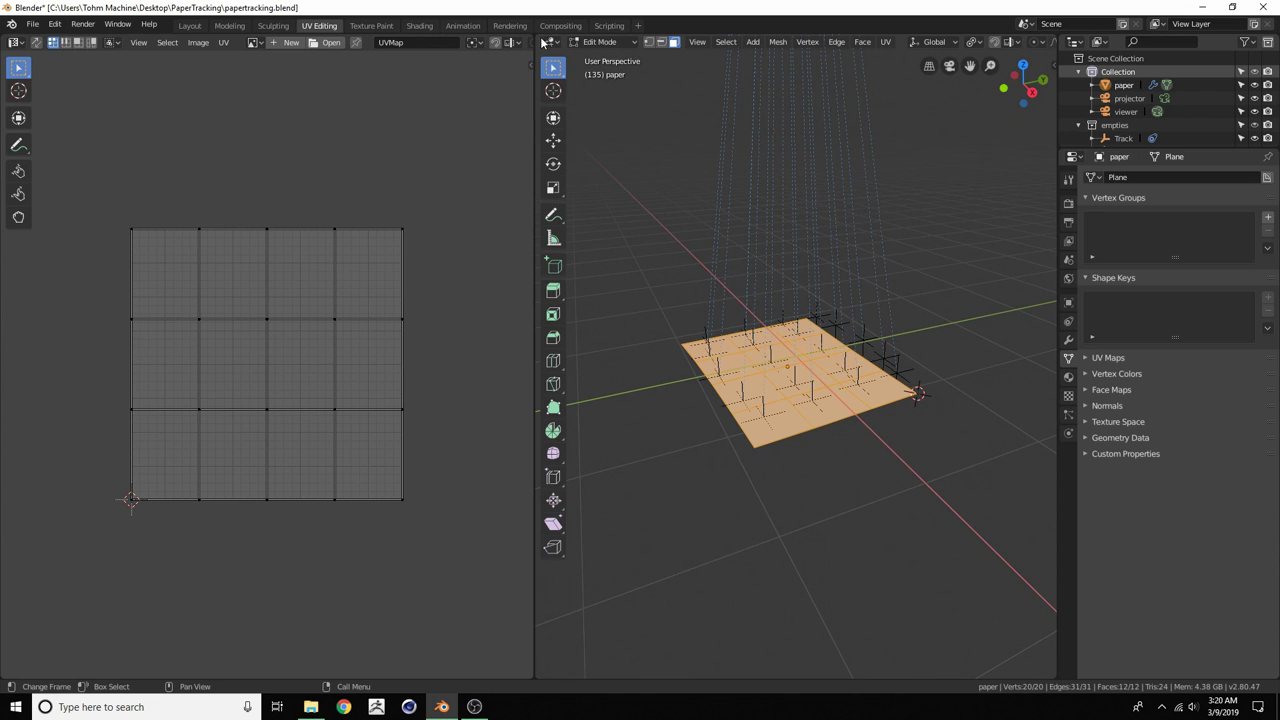
Return from UV editing to the Layout workspace and look through the scene camera at the textured paper
mouse_move(535, 41)
left_mouse_down()
mouse_move(503, 44)
mouse_move(538, 42)
left_mouse_up()
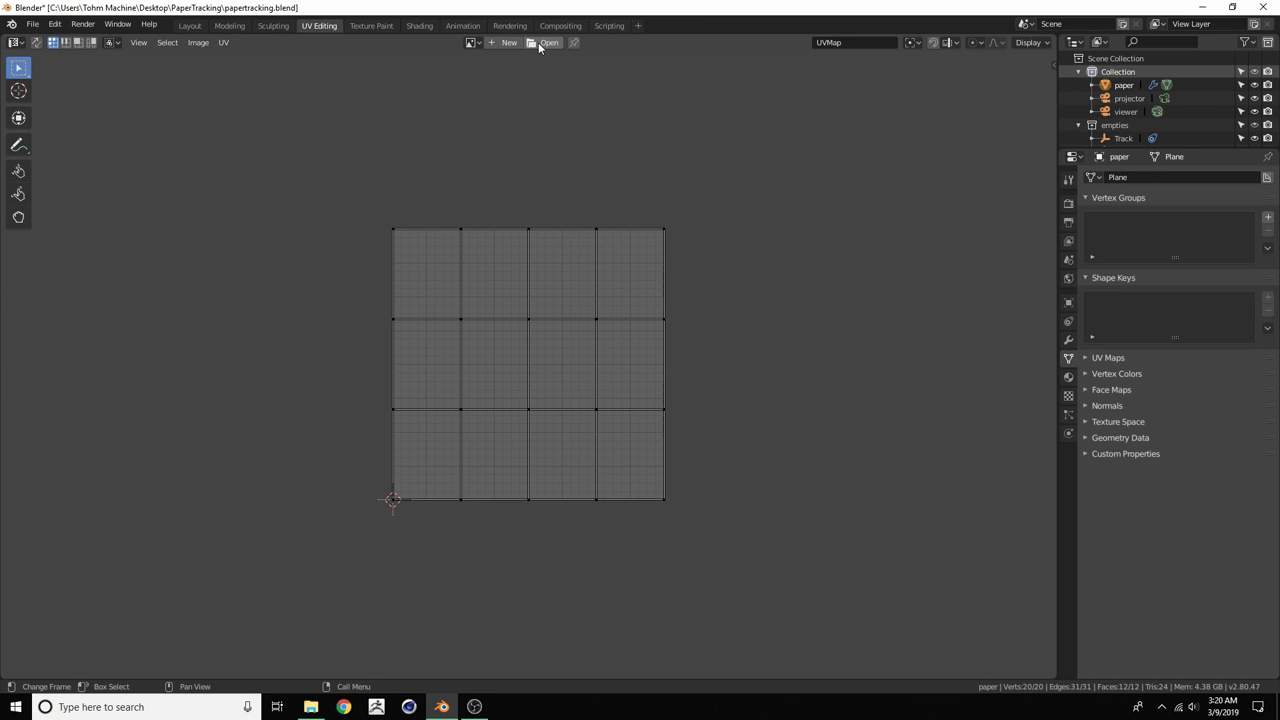
left_click(189, 25)
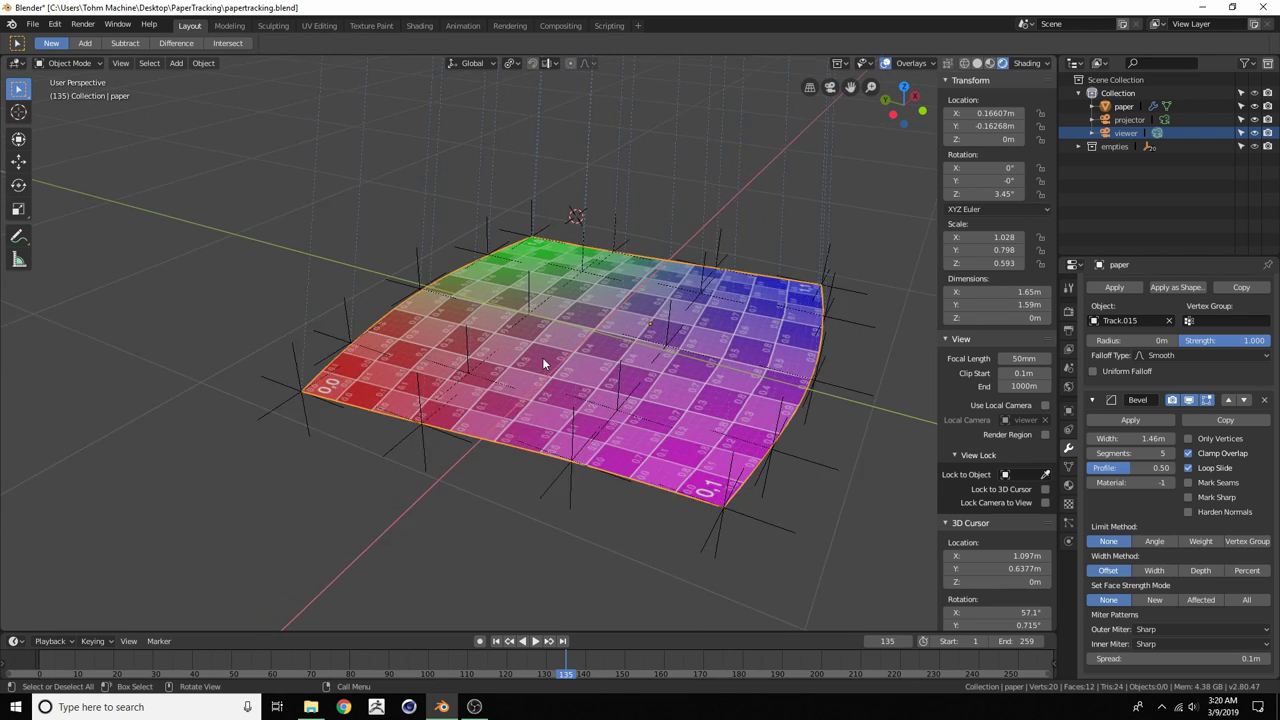
scroll(542, 357, "down", 6)
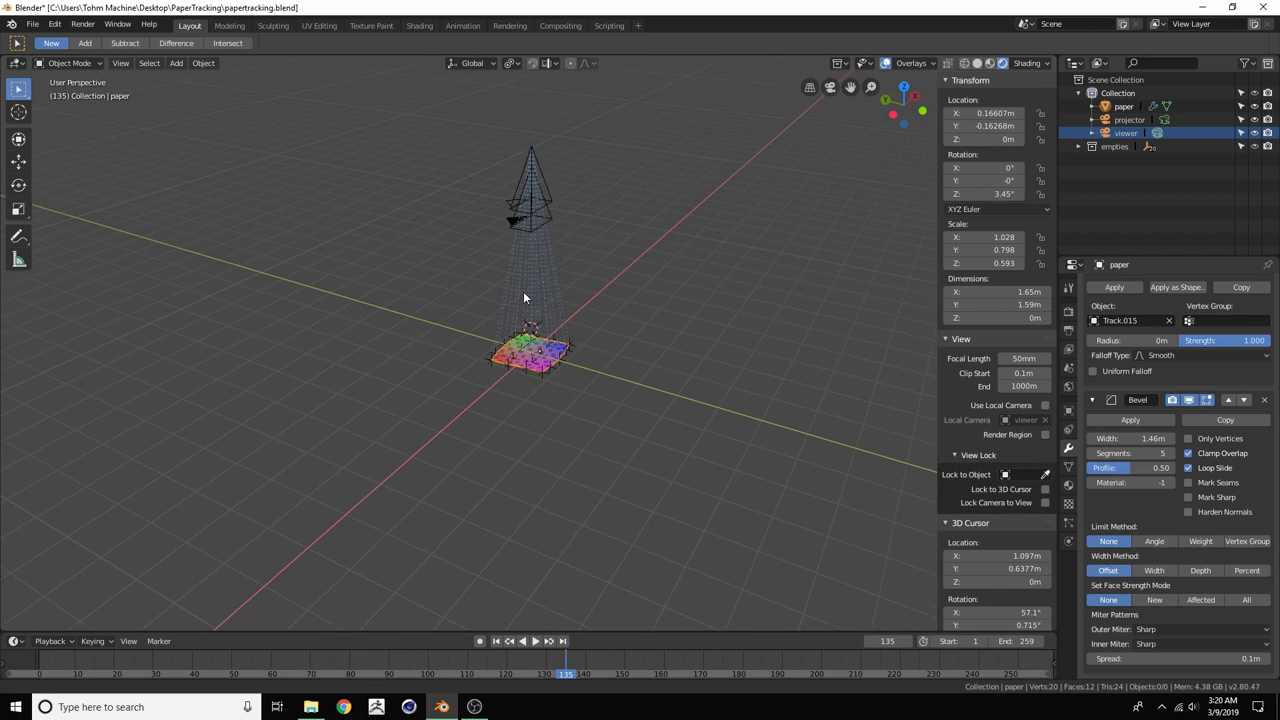
middle_click_drag(523, 297, 805, 162)
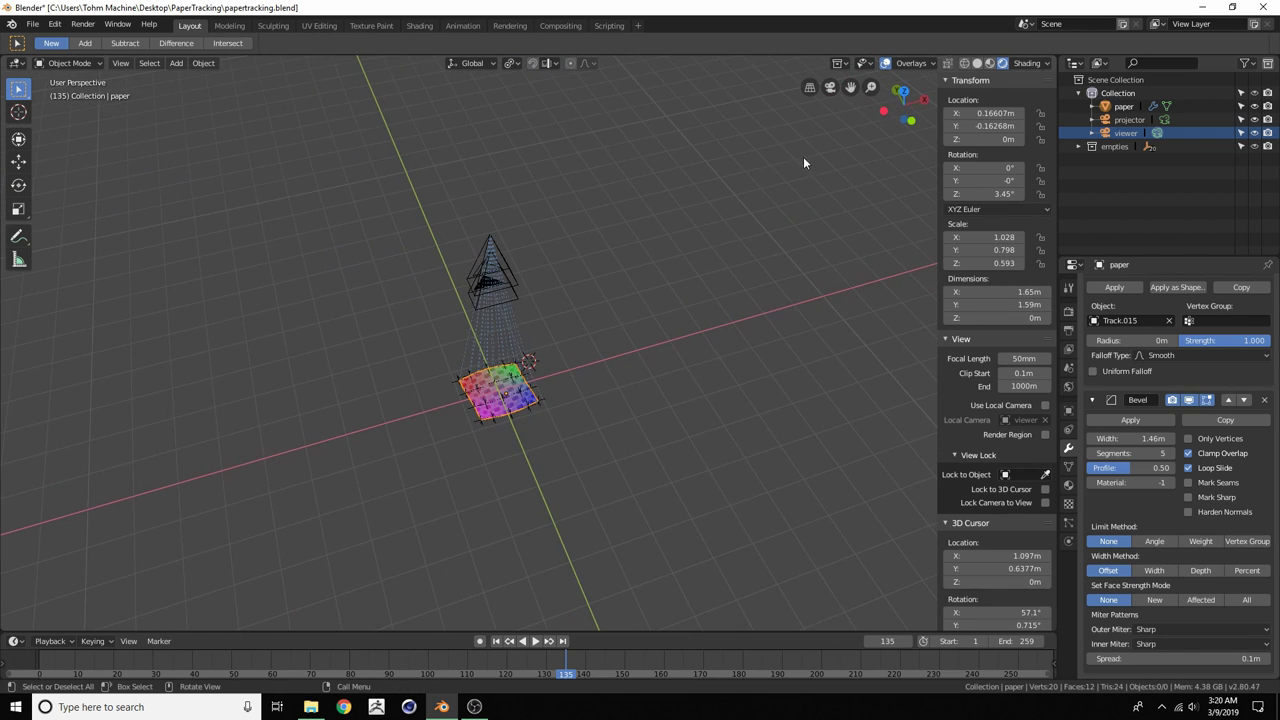
left_click(829, 88)
Play the animation on to frame 212 and save the blend file
key("shift+space")
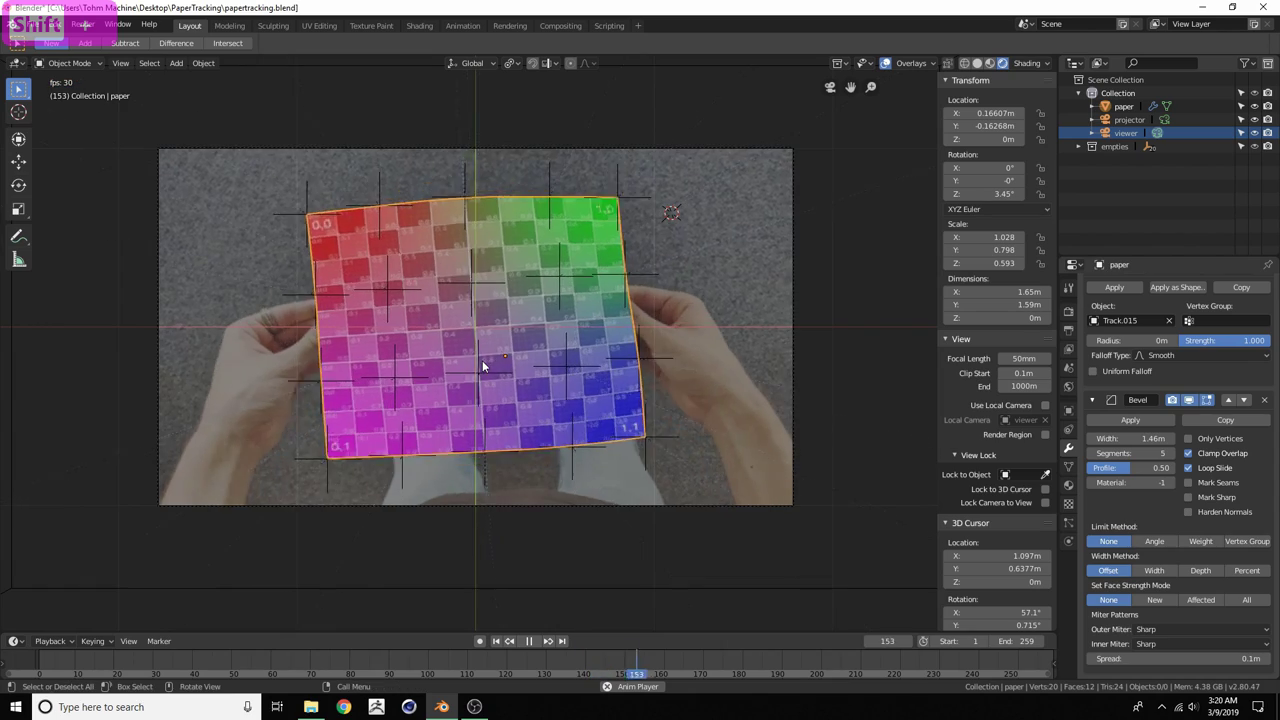
key("shift+space")
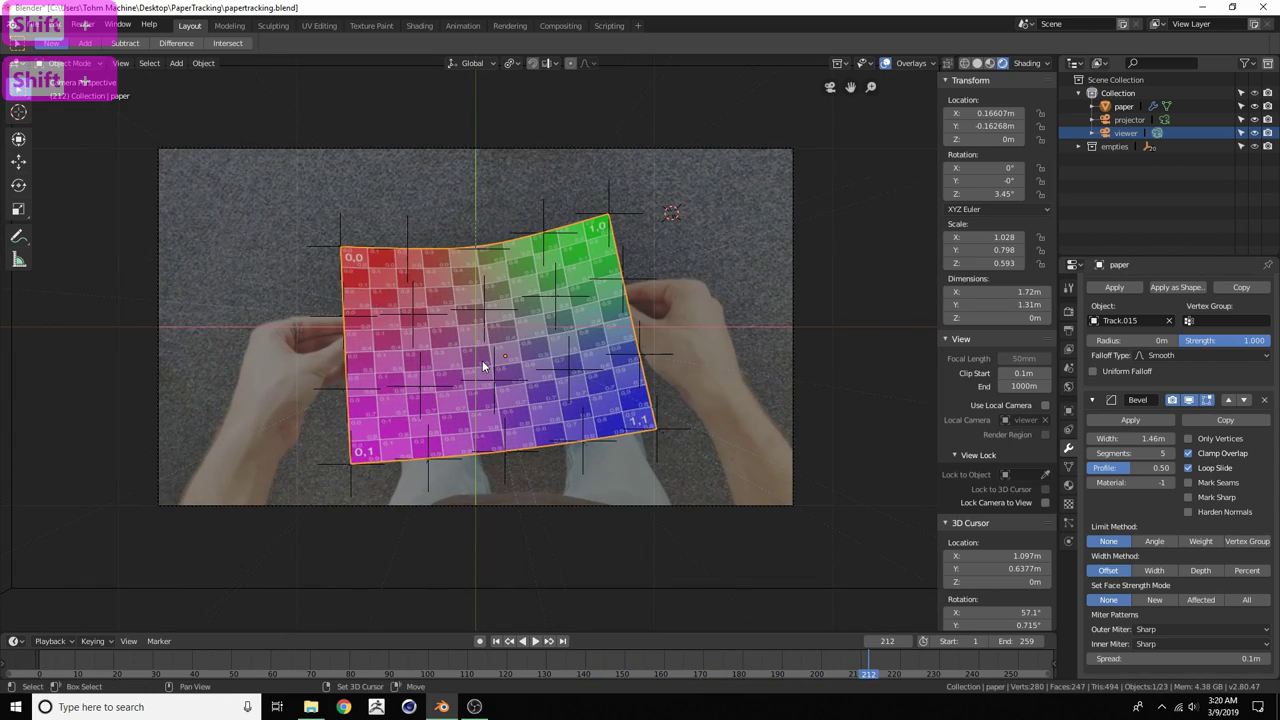
key("ctrl+s")
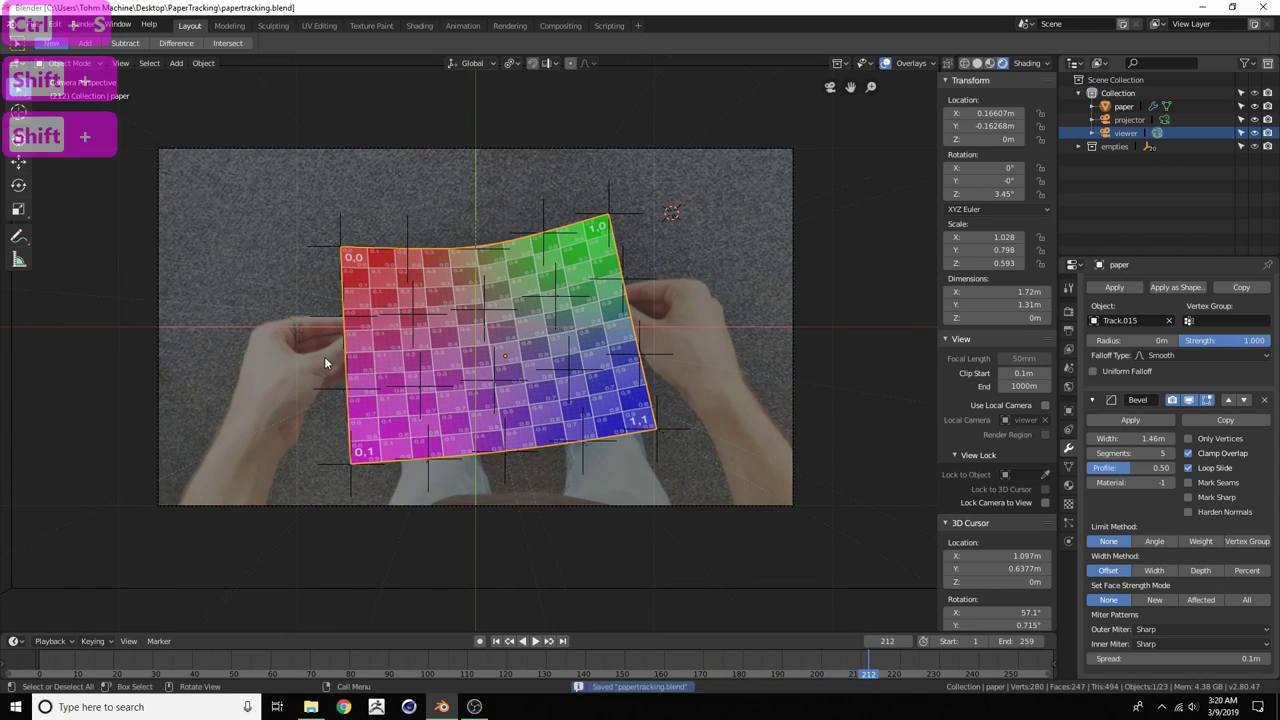
Return to the first frame, save the blend file and examine where the left hand meets the textured paper
scroll(326, 360, "up", 4)
middle_click_drag(257, 368, 341, 332, "shift")
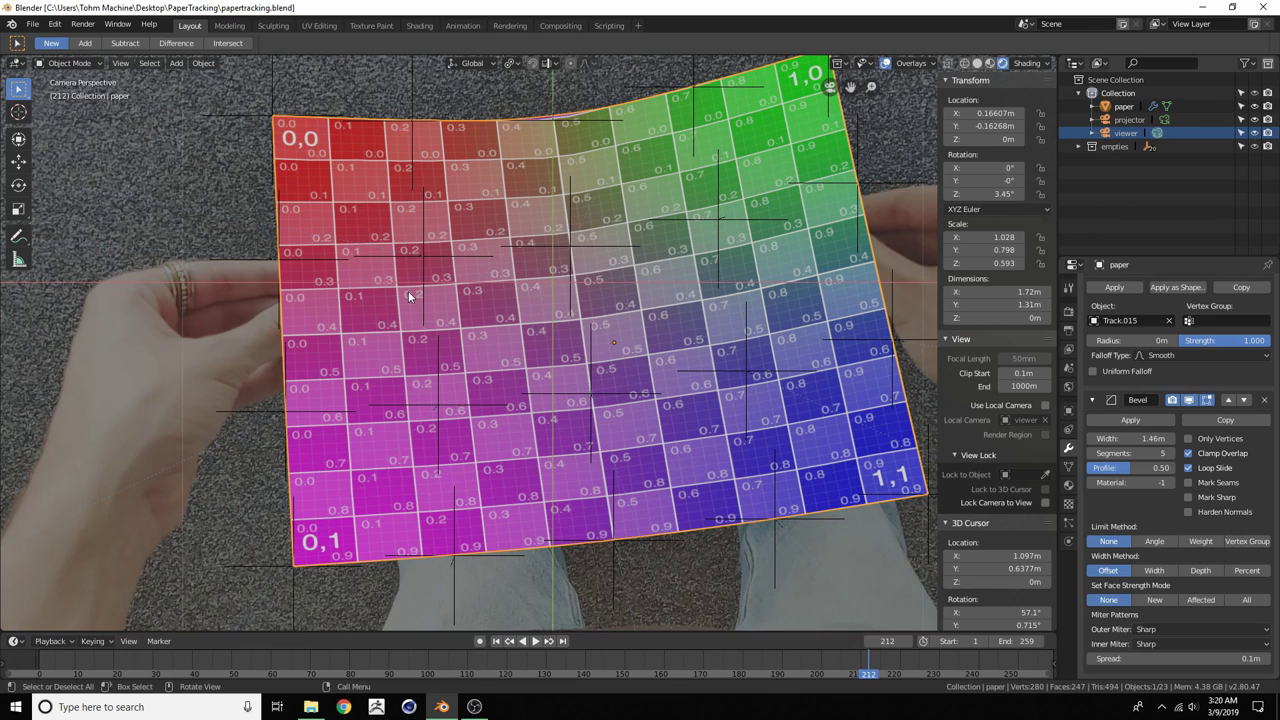
scroll(347, 345, "down", 2)
scroll(263, 358, "down", 2)
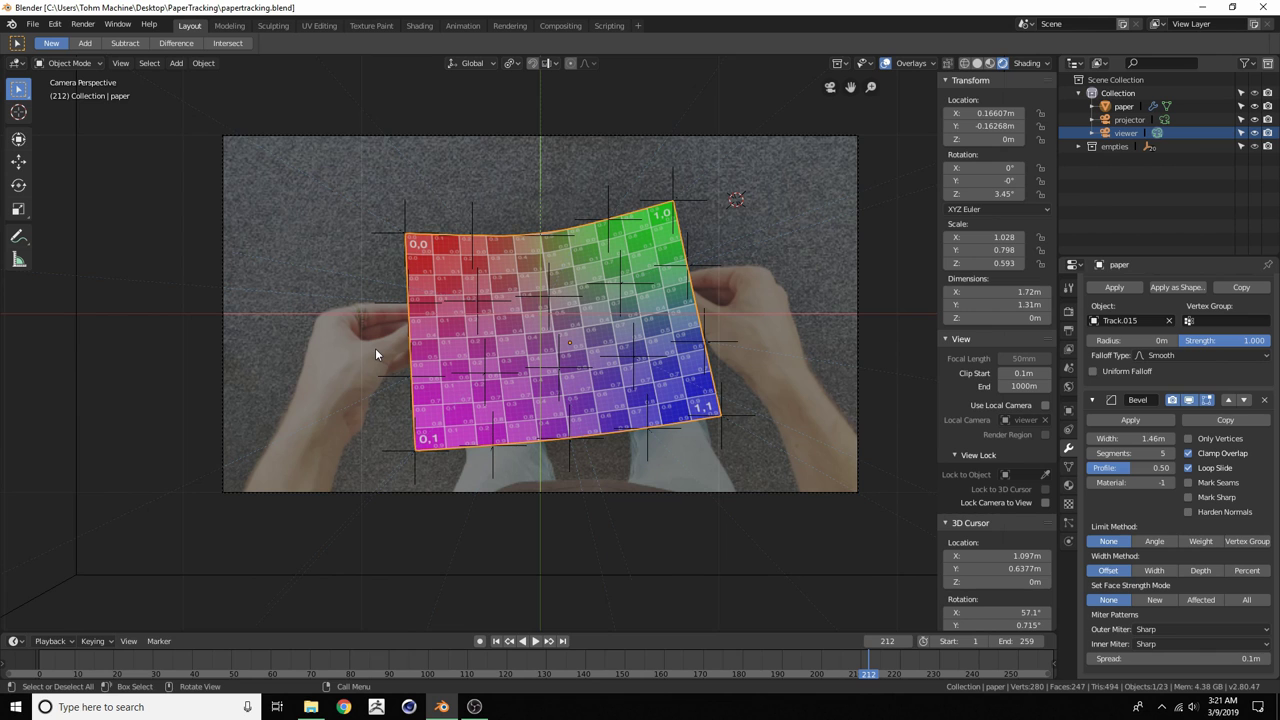
key("shift+Left")
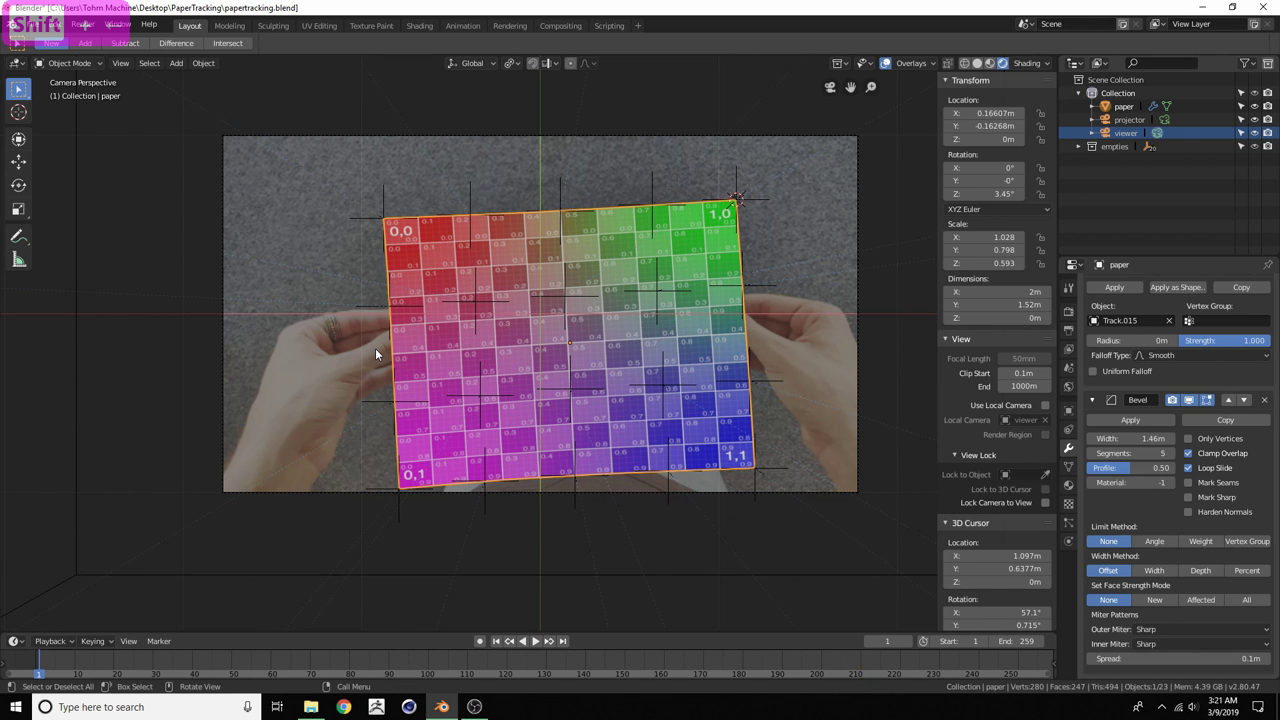
key("ctrl+s")
middle_click_drag(522, 358, 400, 357, "shift")
scroll(400, 357, "up", 3)
middle_click_drag(272, 358, 398, 360, "shift")
mouse_move(116, 276)
middle_mouse_down("shift")
mouse_move(162, 289)
mouse_move(206, 280)
middle_mouse_up("shift")
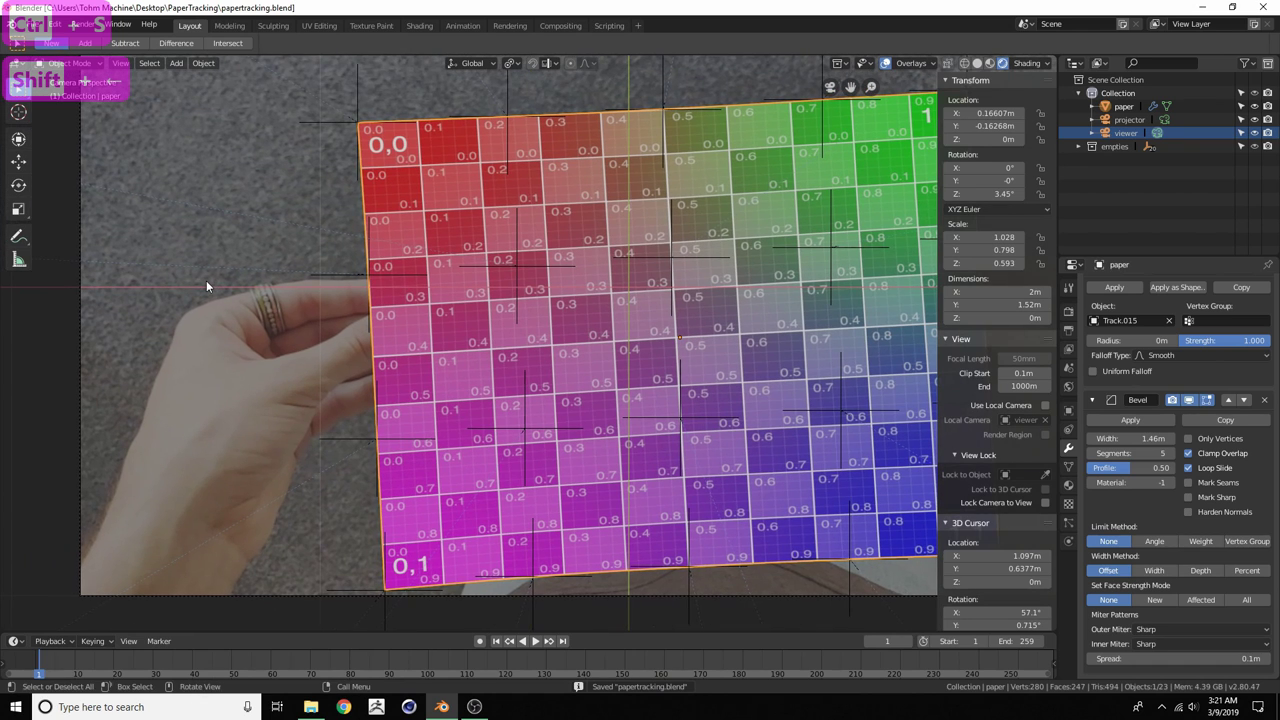
Change the 3D viewport into the Movie Clip Editor and set its mode to Mask
left_click(18, 66)
left_click(70, 216)
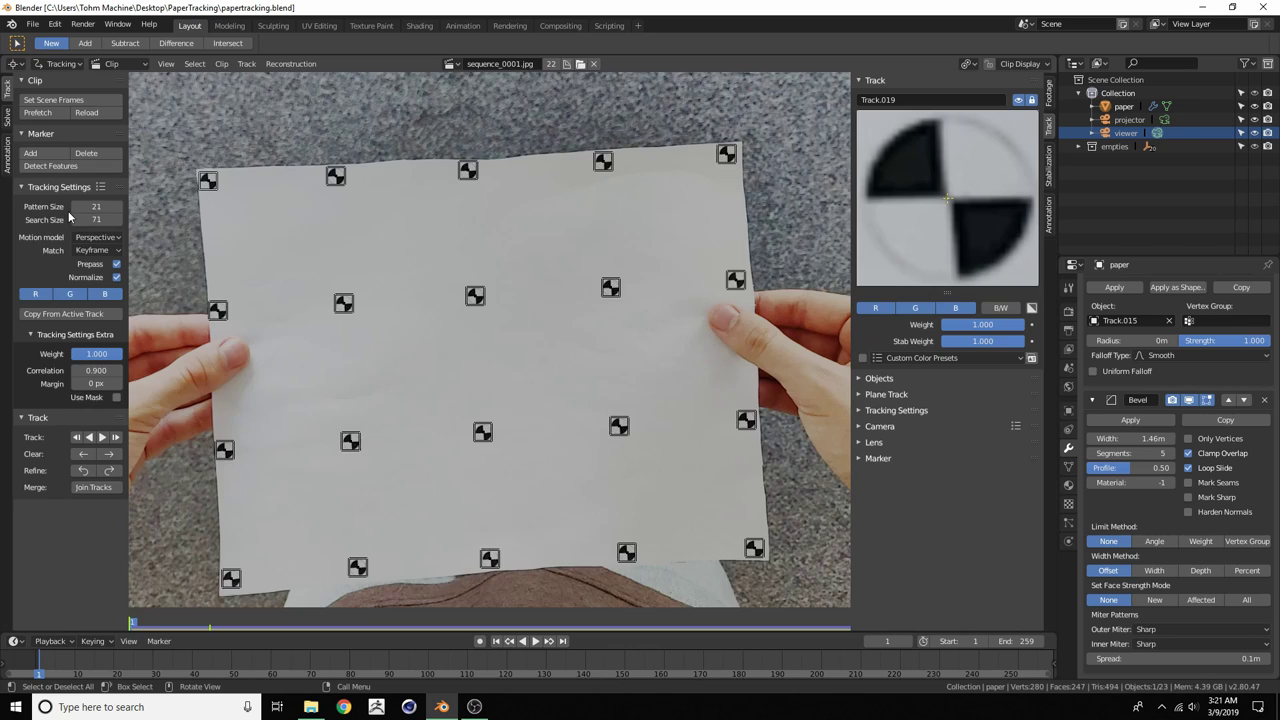
scroll(391, 282, "down", 2)
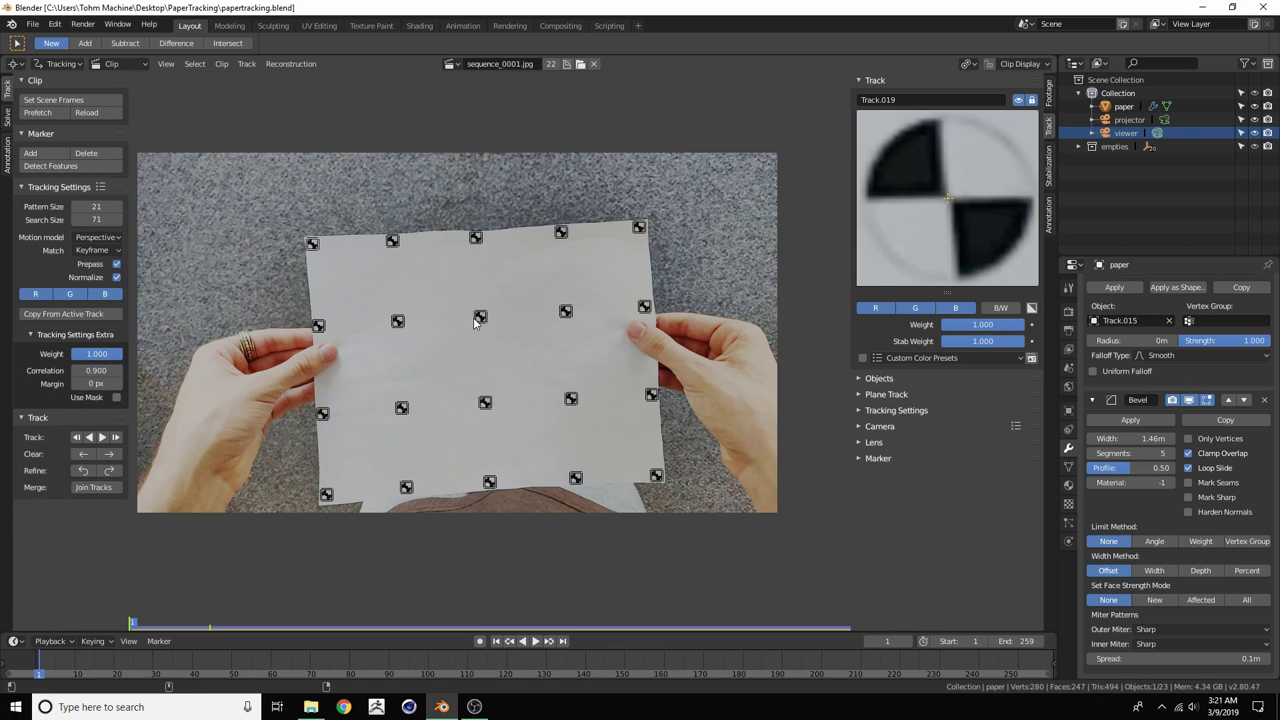
left_click(58, 63)
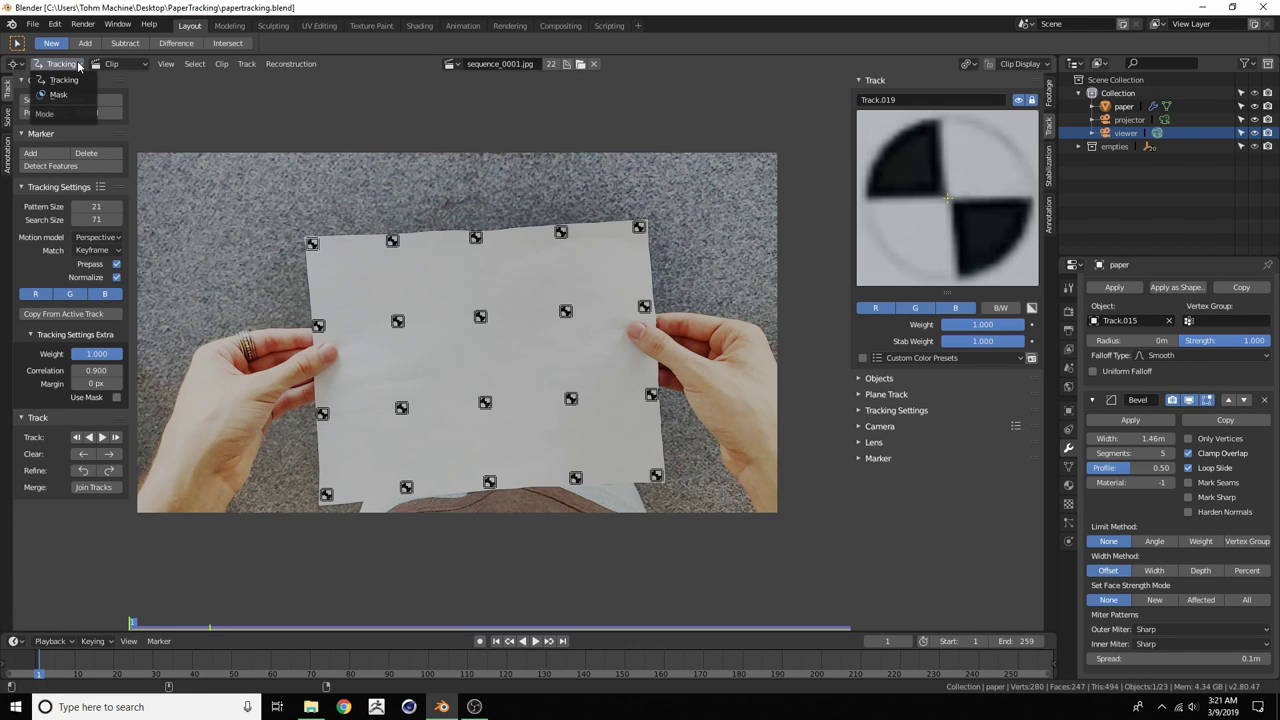
left_click(59, 96)
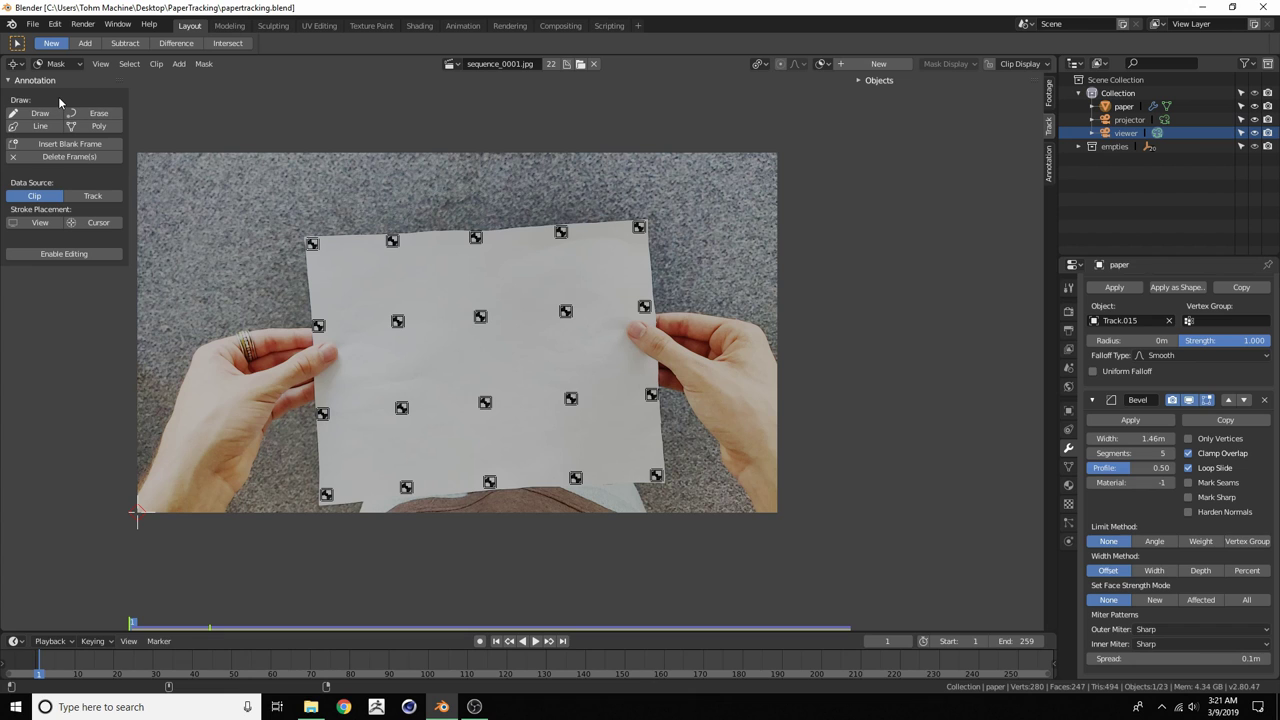
Turn off the Pattern marker display on the clip and frame the left hand
scroll(417, 300, "up", 2)
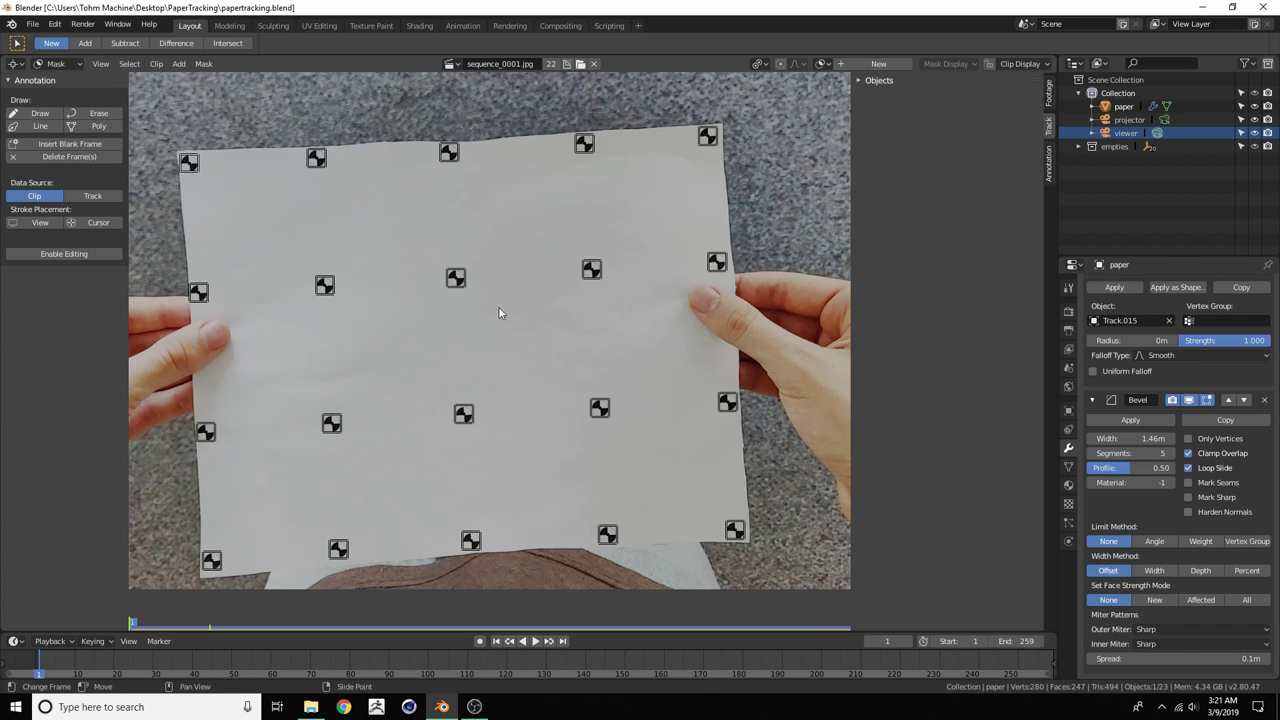
left_click(1020, 63)
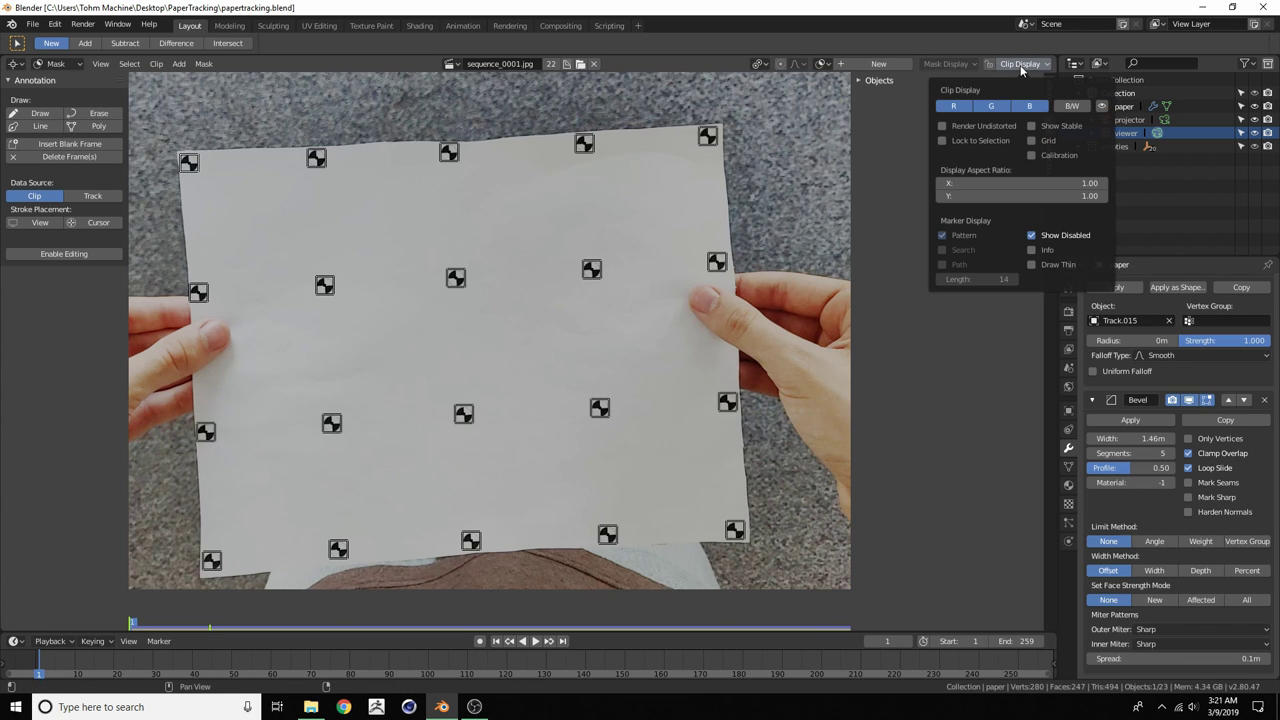
left_click(941, 236)
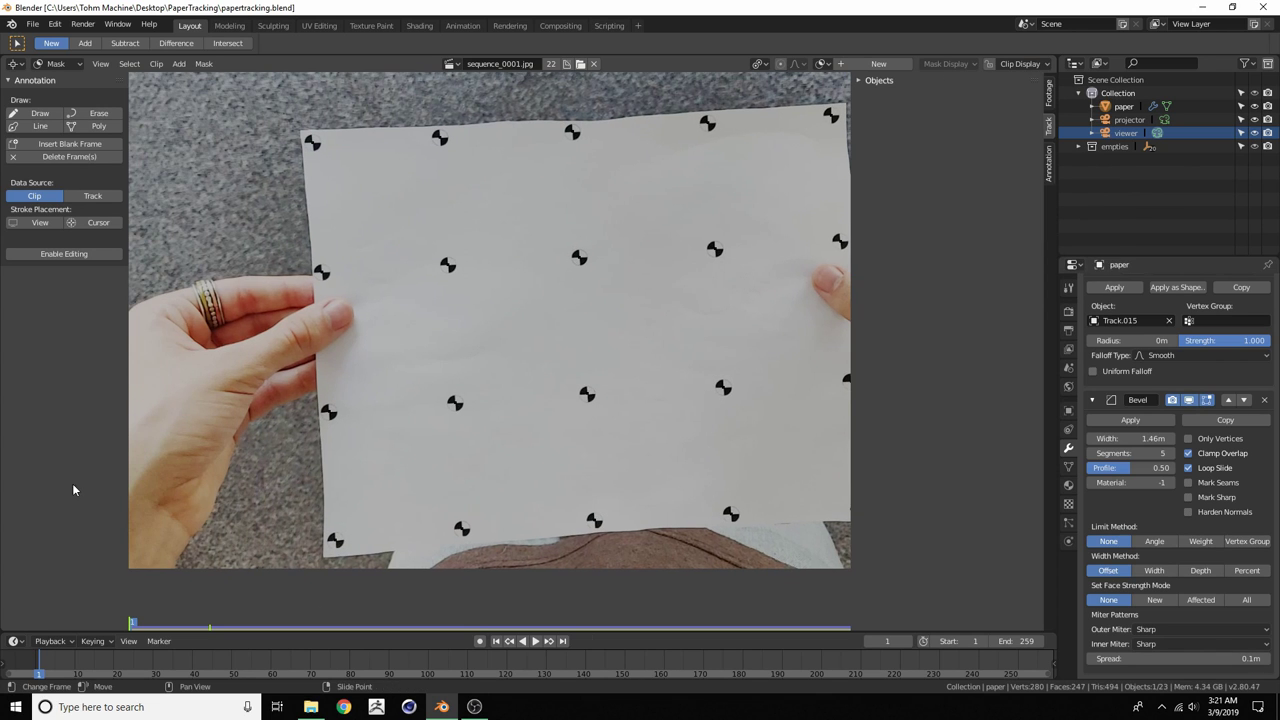
scroll(340, 392, "down", 2)
scroll(336, 374, "up", 3)
middle_click_drag(283, 330, 290, 329)
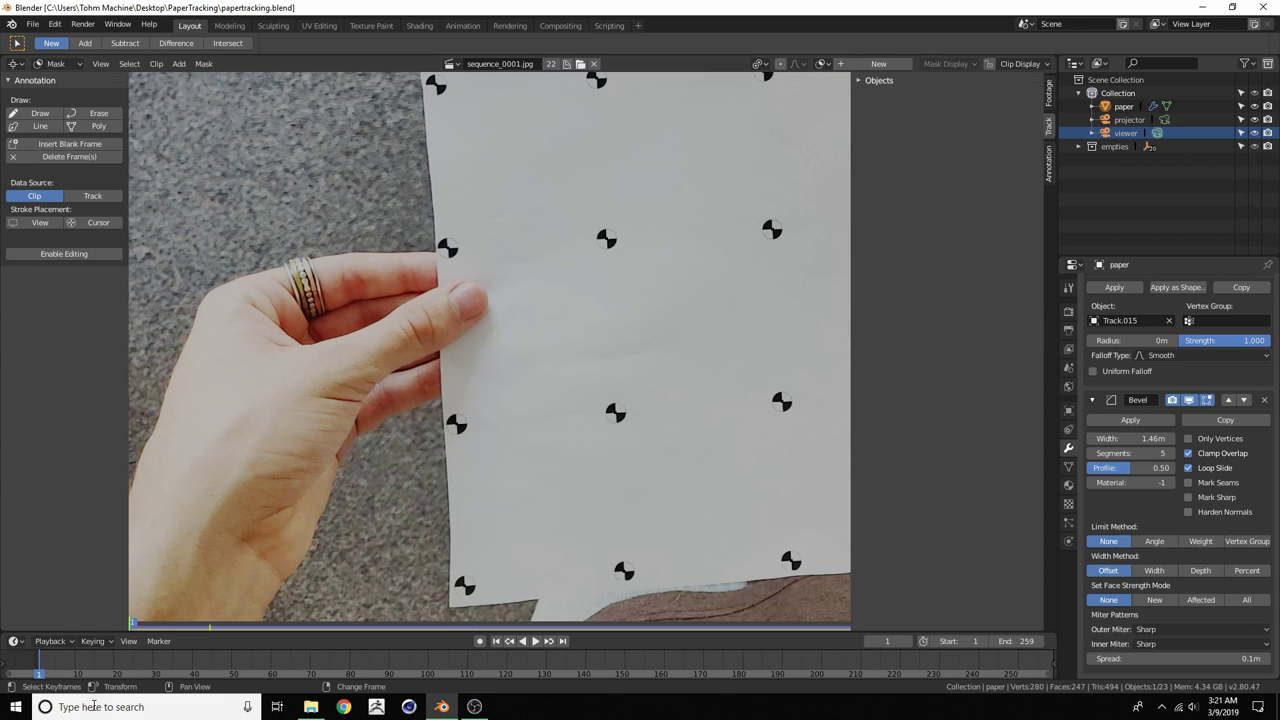
Play the footage to frame 63, move on to frame 80 and check how the hands hold the paper
key("space")
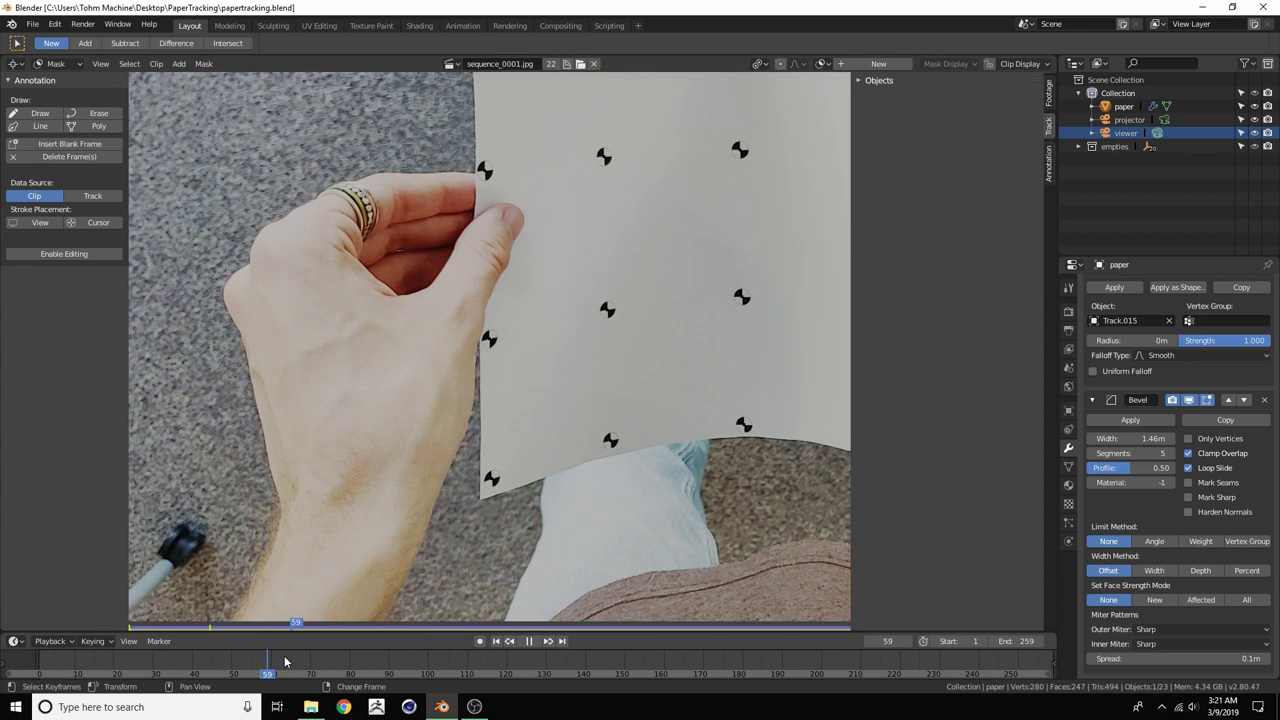
key("space")
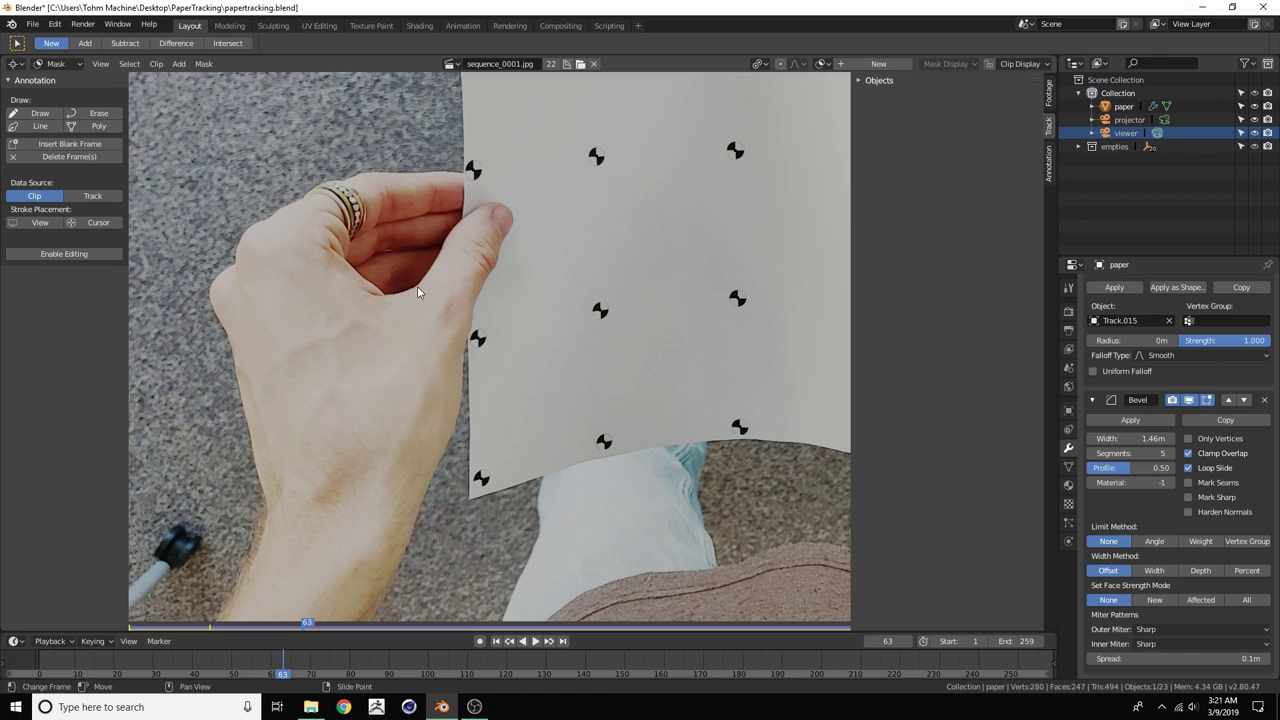
middle_click_drag(494, 360, 448, 348)
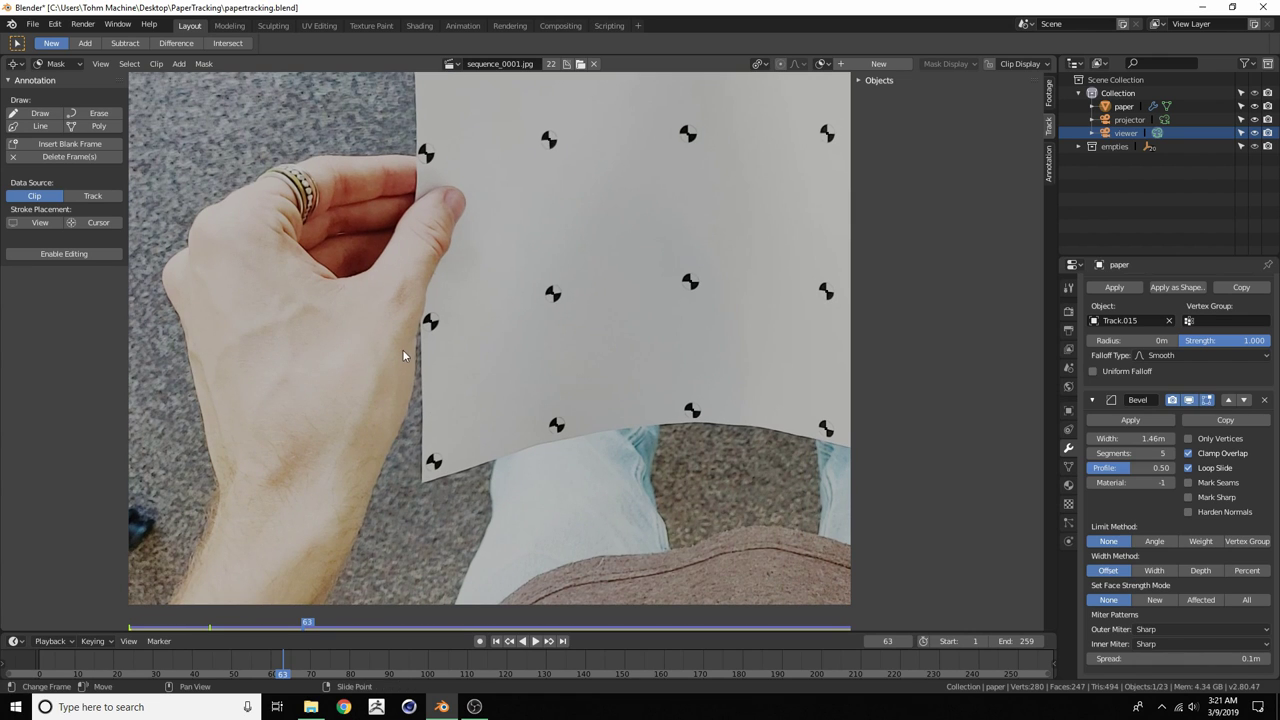
left_click_drag(287, 668, 350, 652)
scroll(371, 337, "down", 1)
scroll(371, 336, "down", 4)
middle_click_drag(371, 336, 187, 300)
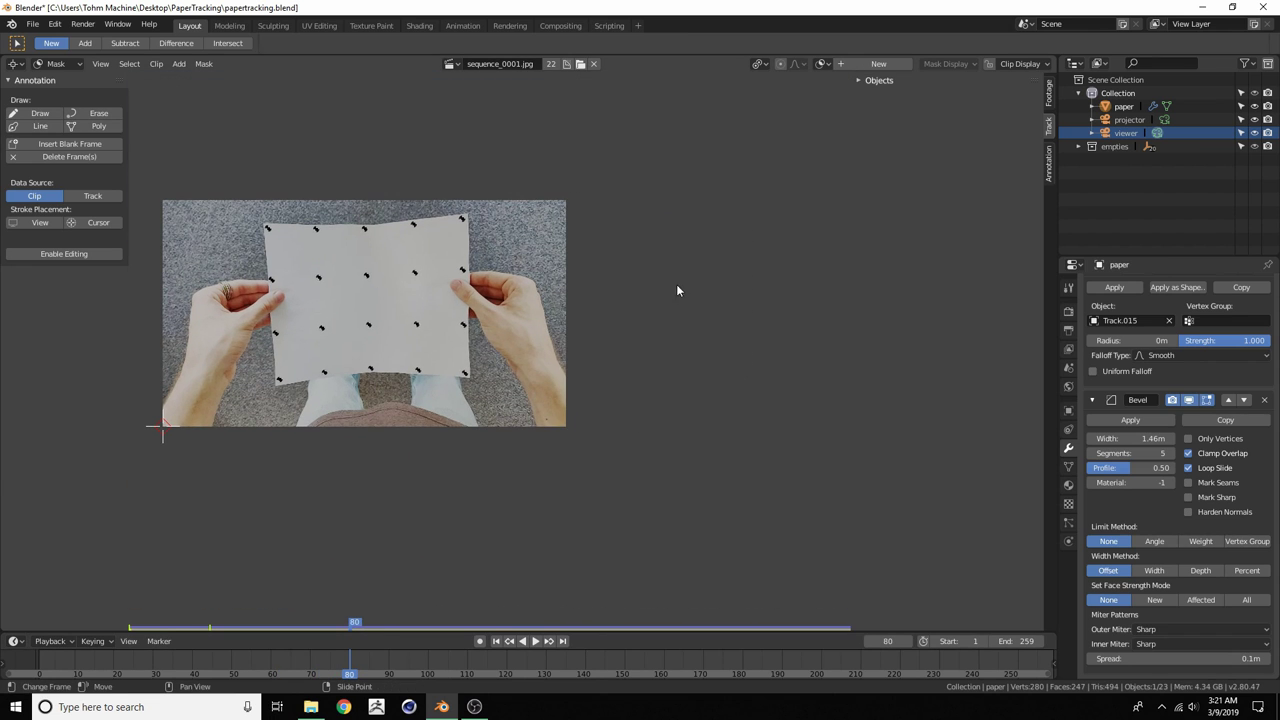
Examine the left thumb where it overlaps the paper at frame 80
scroll(510, 238, "up", 5)
scroll(410, 227, "down", 4)
scroll(358, 228, "up", 5)
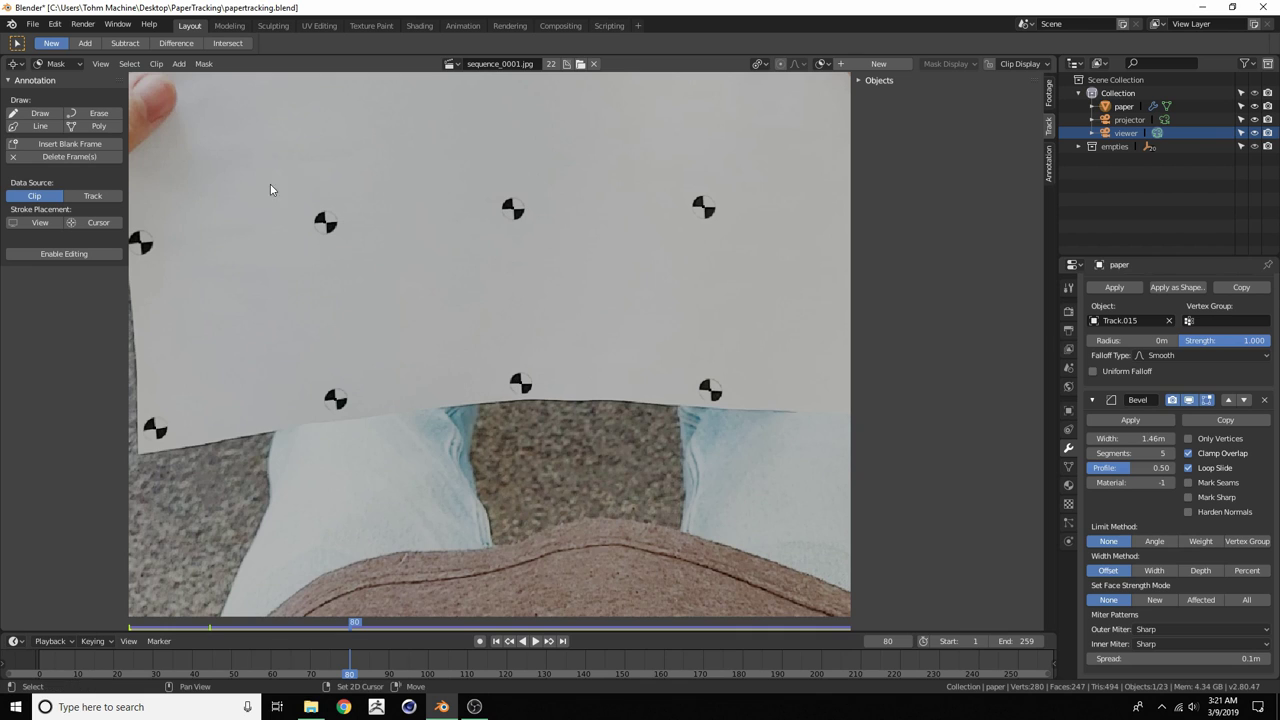
middle_click_drag(287, 197, 503, 392)
scroll(408, 270, "up", 2)
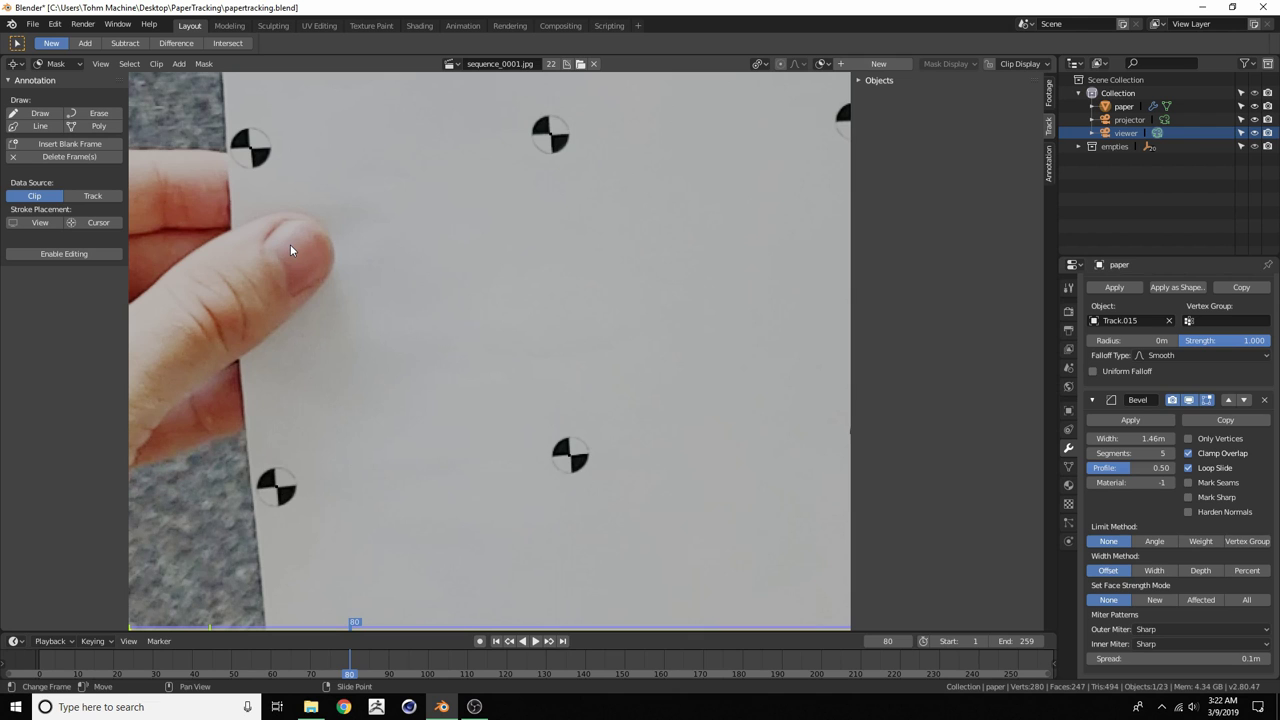
scroll(290, 244, "down", 1)
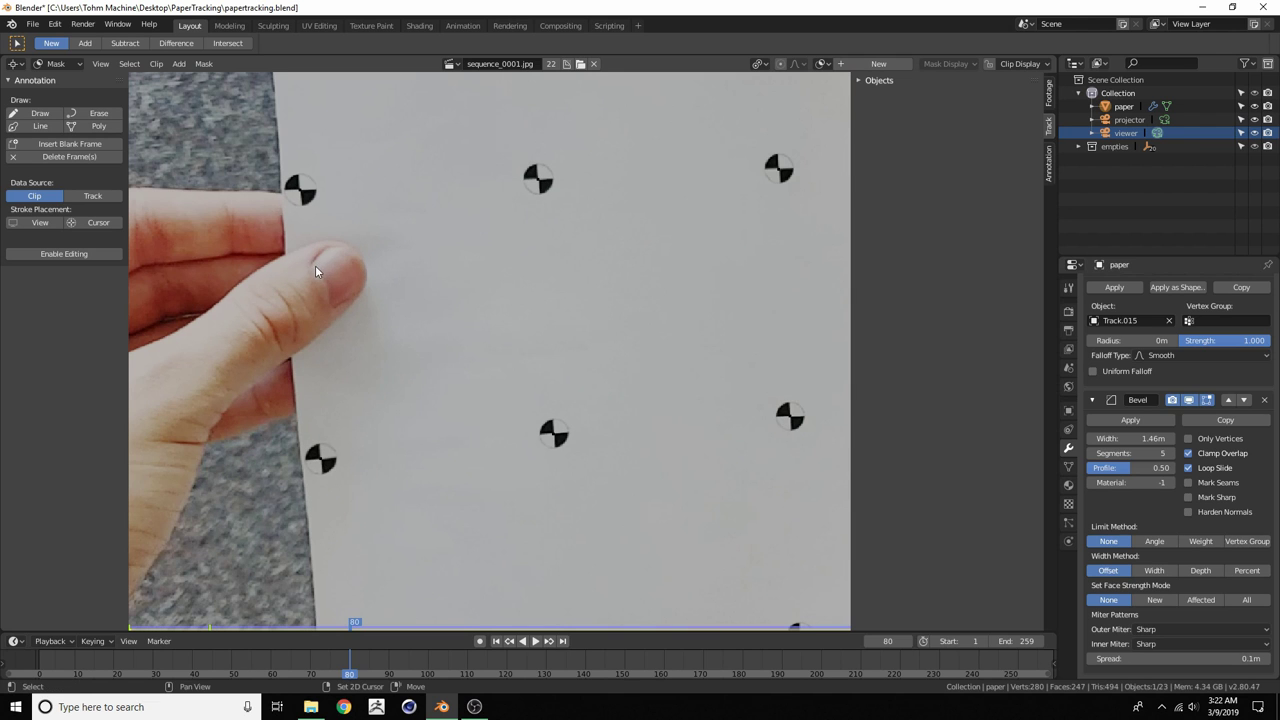
middle_click_drag(315, 265, 489, 283)
scroll(438, 279, "up", 2)
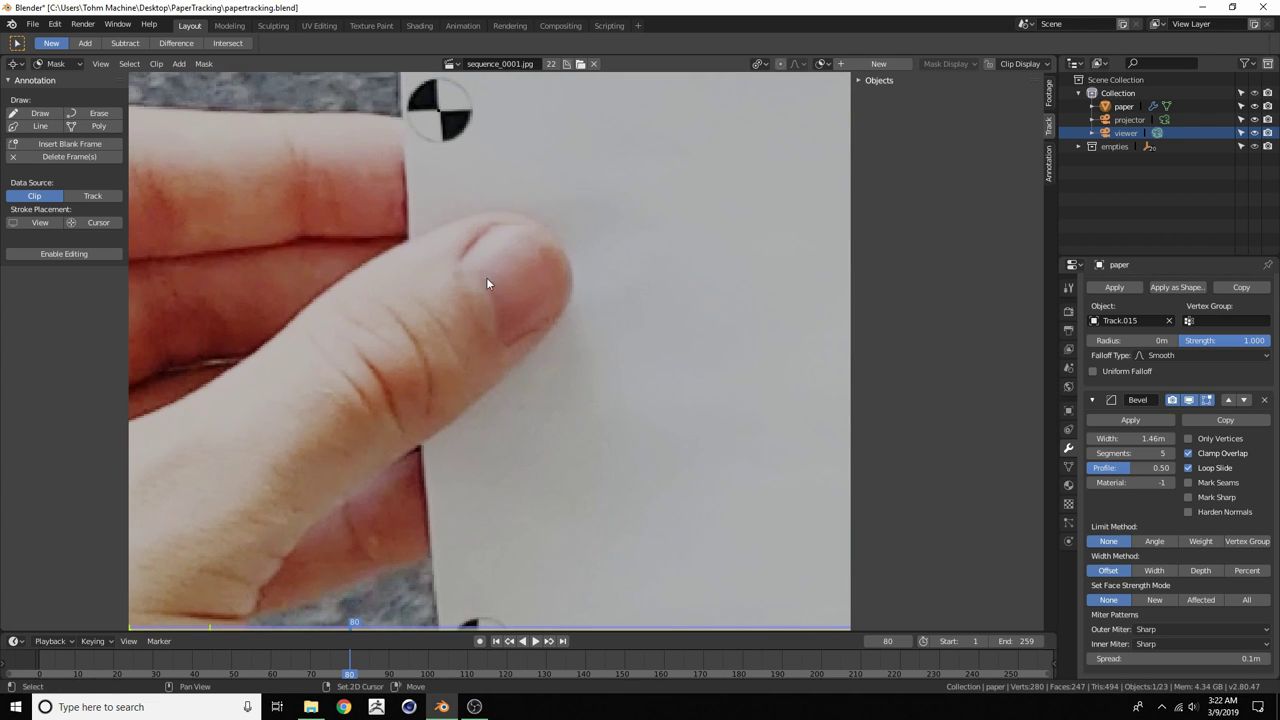
scroll(464, 281, "down", 3)
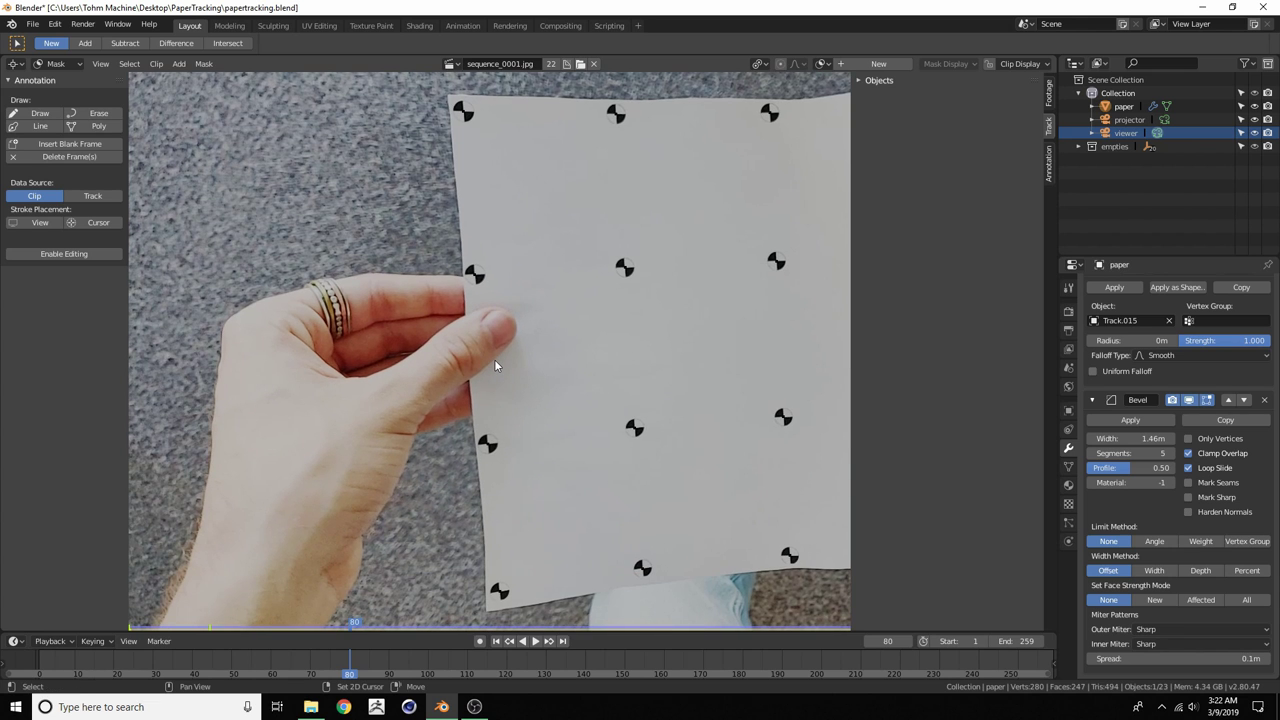
Return the clip to the first frame and examine the left thumb's outline against the paper
key("shift+Left")
middle_click_drag(485, 441, 400, 341)
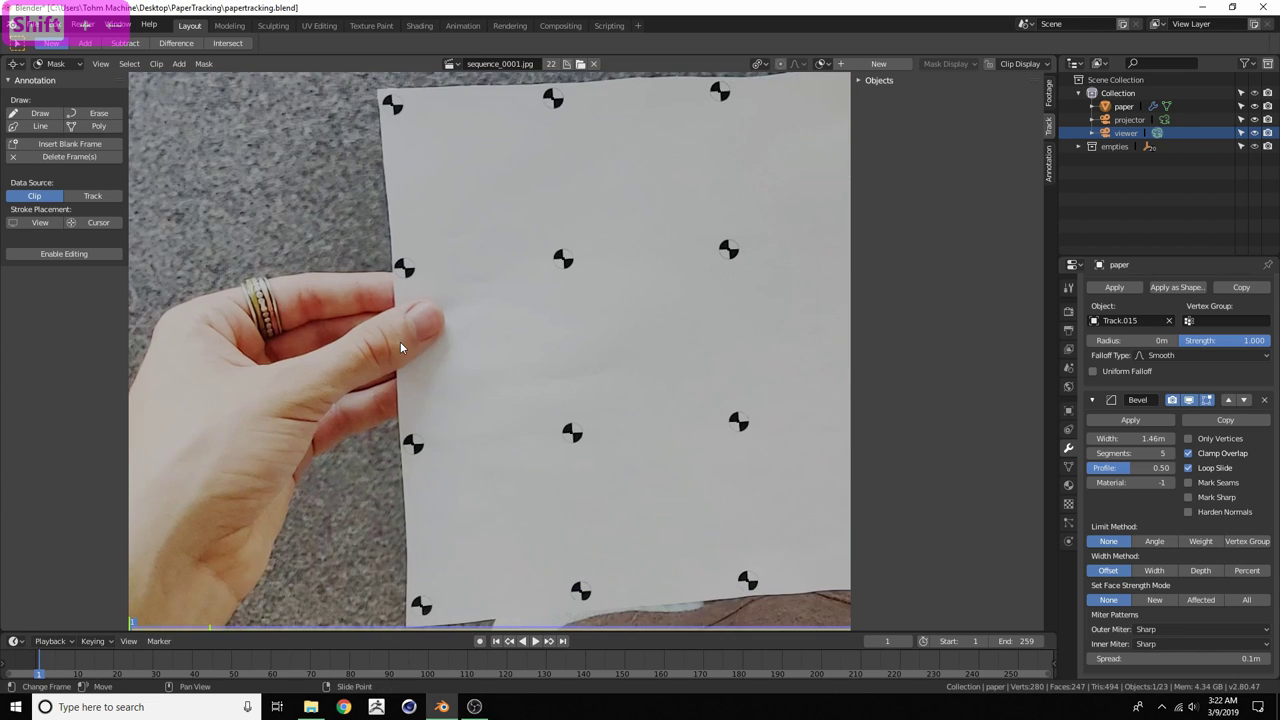
scroll(400, 343, "up", 4)
middle_click_drag(314, 288, 446, 281)
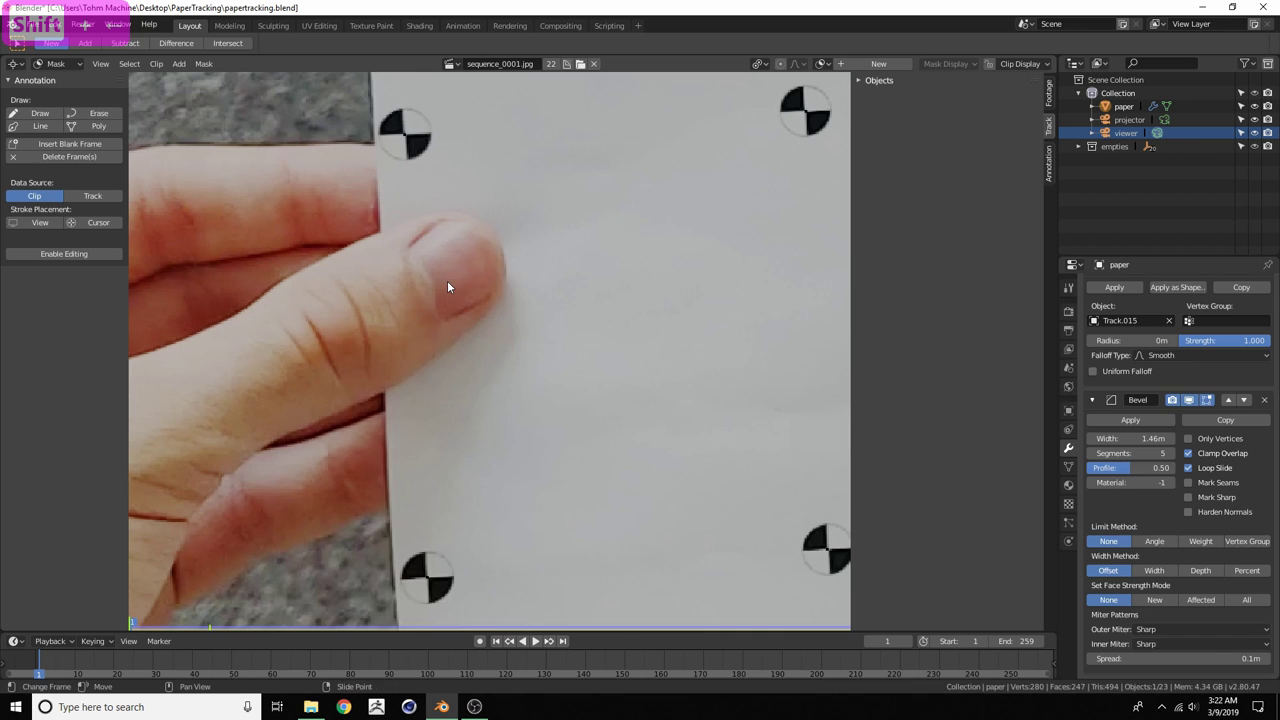
scroll(378, 223, "down", 1)
scroll(222, 196, "down", 1)
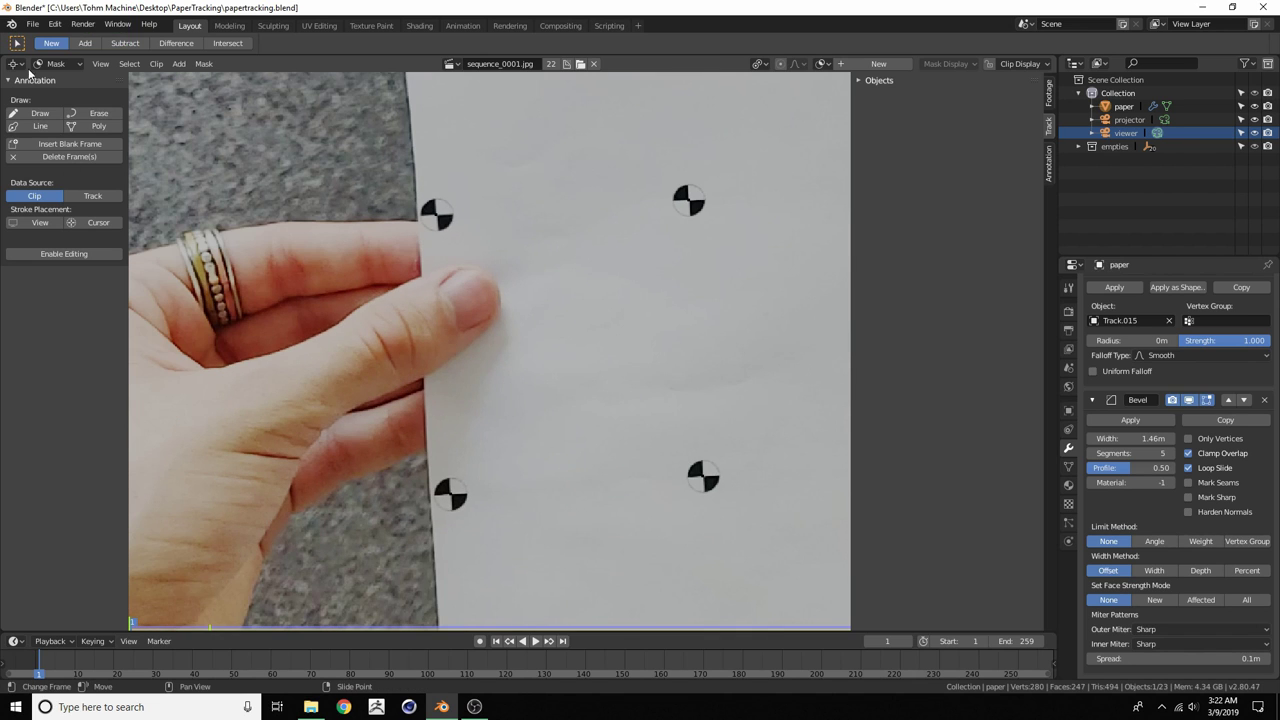
scroll(410, 321, "up", 2)
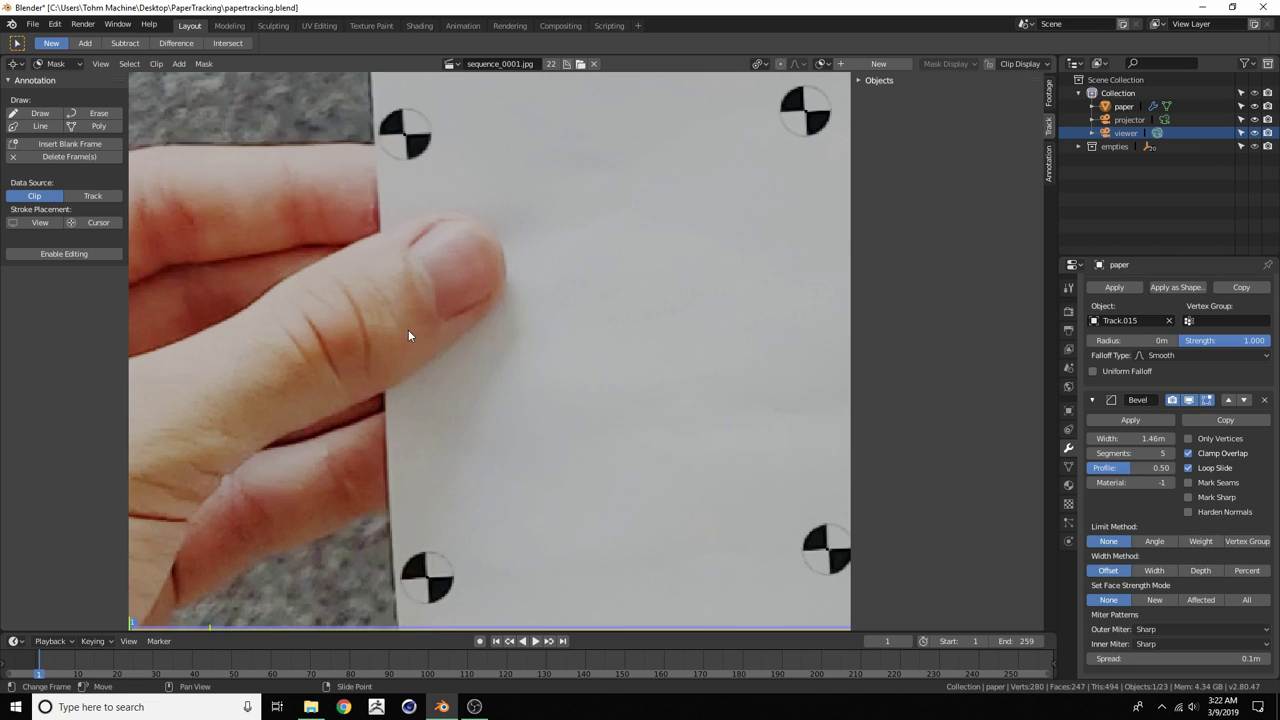
Start a mask spline on frame 1, placing points along the thumb's lower edge from the finger gap up to the nail
middle_click_drag(378, 406, 509, 350, "shift")
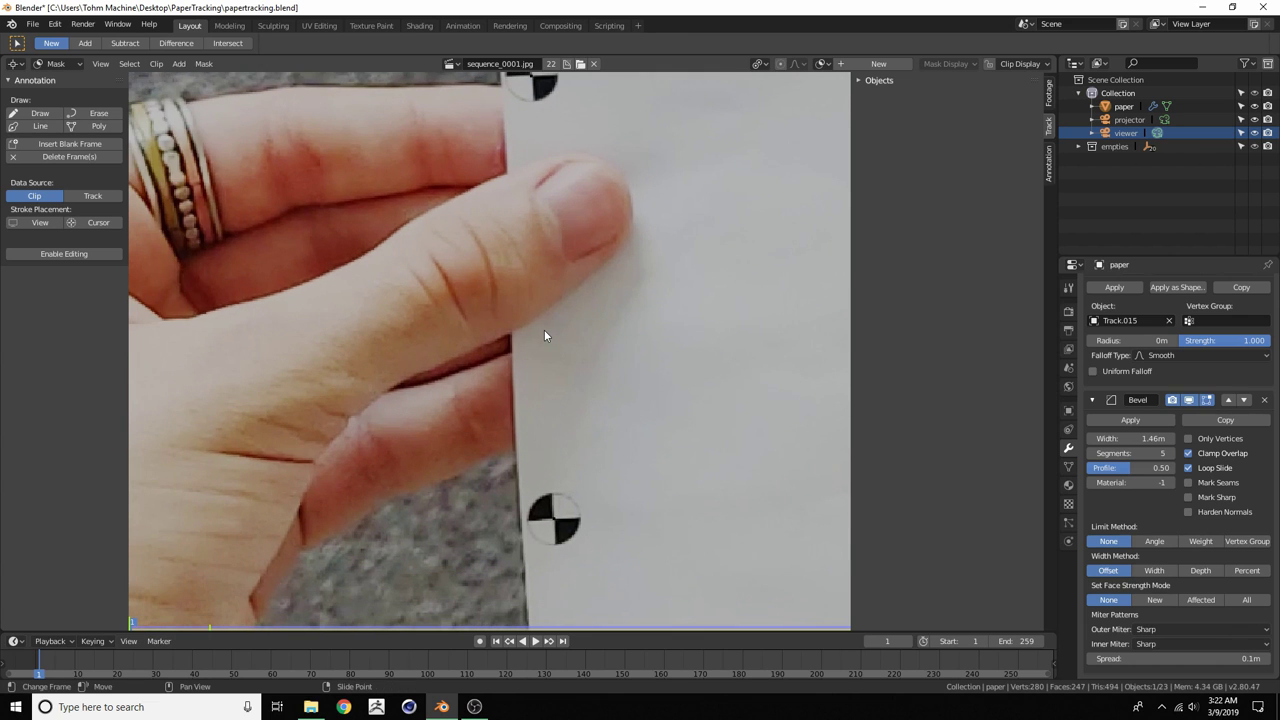
left_click(409, 379, "ctrl")
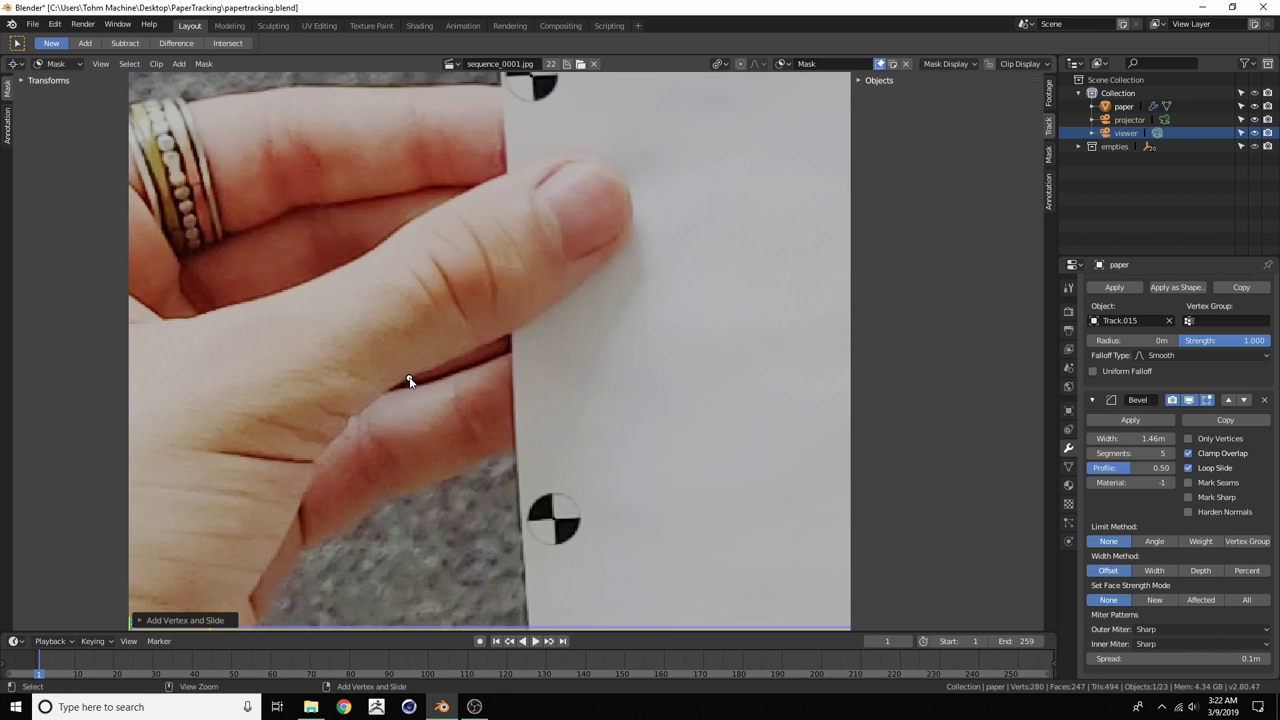
left_click(481, 346, "ctrl")
left_click_drag(504, 328, 509, 331, "ctrl")
scroll(529, 327, "up", 2)
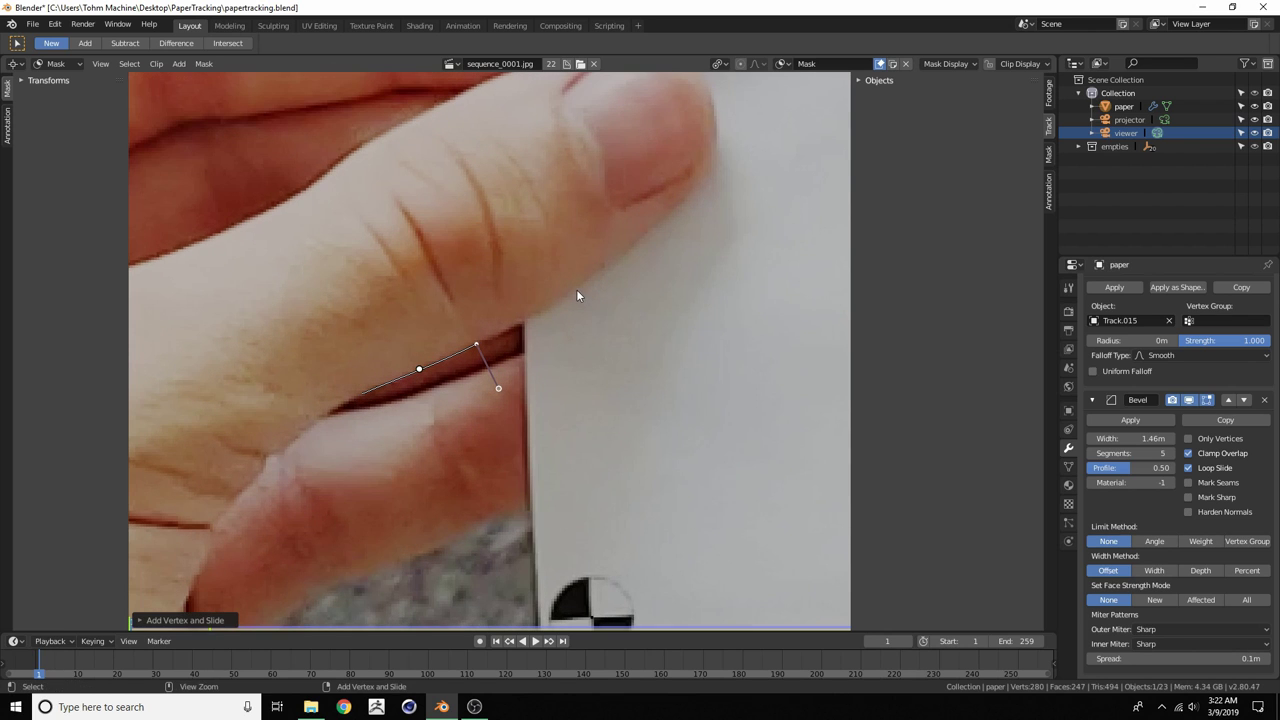
left_click_drag(576, 289, 595, 276, "ctrl")
middle_click_drag(632, 211, 510, 355)
left_click(524, 346, "ctrl")
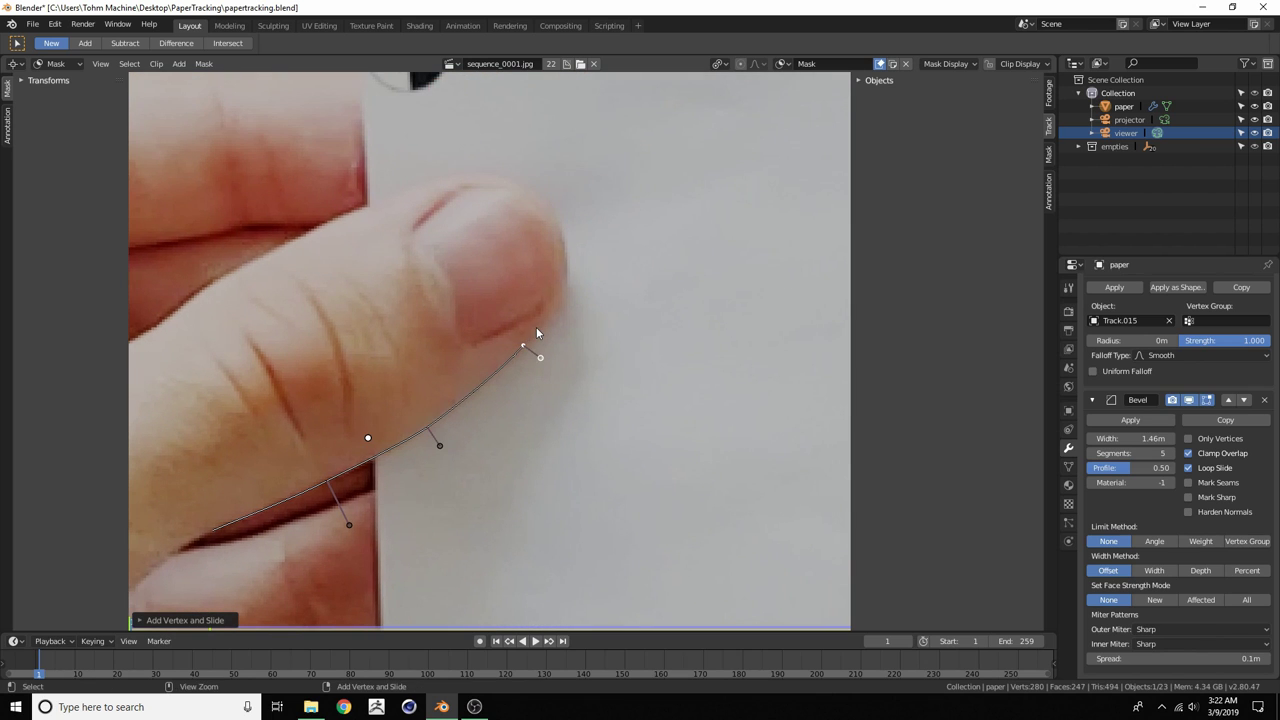
Move the newest mask point onto the thumb's lower edge just below the nail
scroll(537, 330, "up", 2)
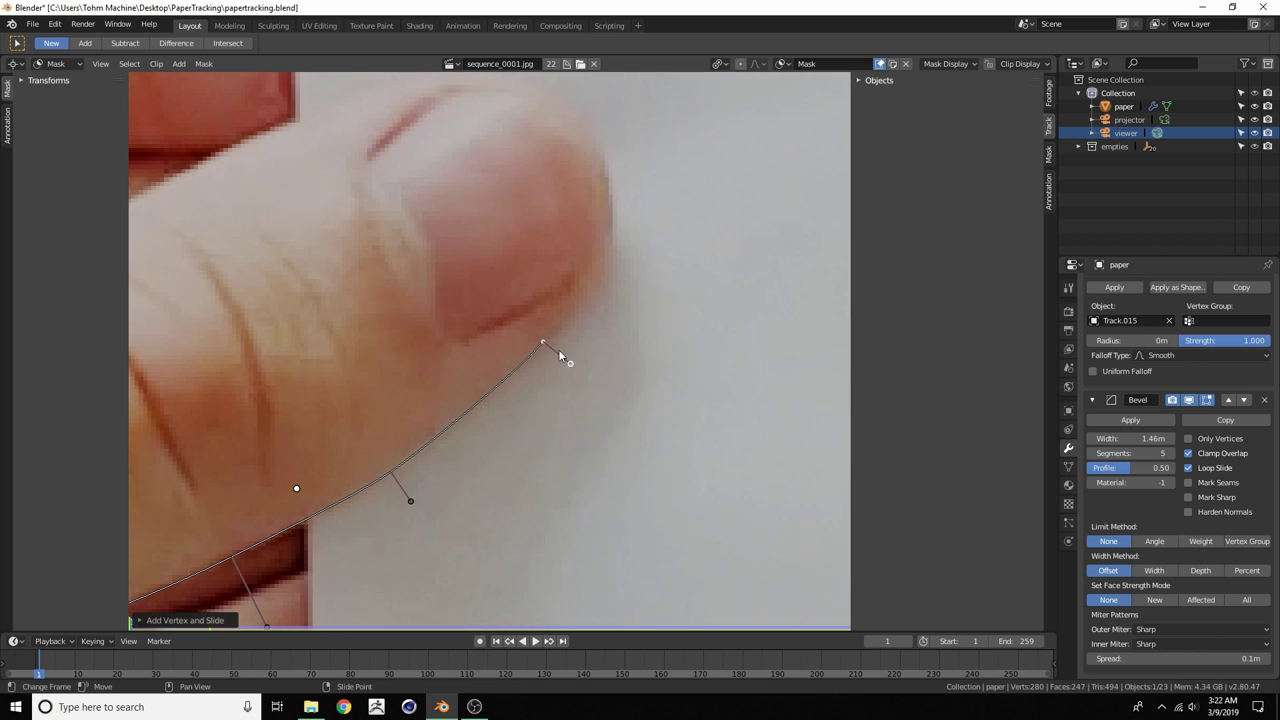
mouse_move(564, 361)
left_mouse_down()
mouse_move(533, 337)
mouse_move(543, 352)
left_mouse_up()
key("g")
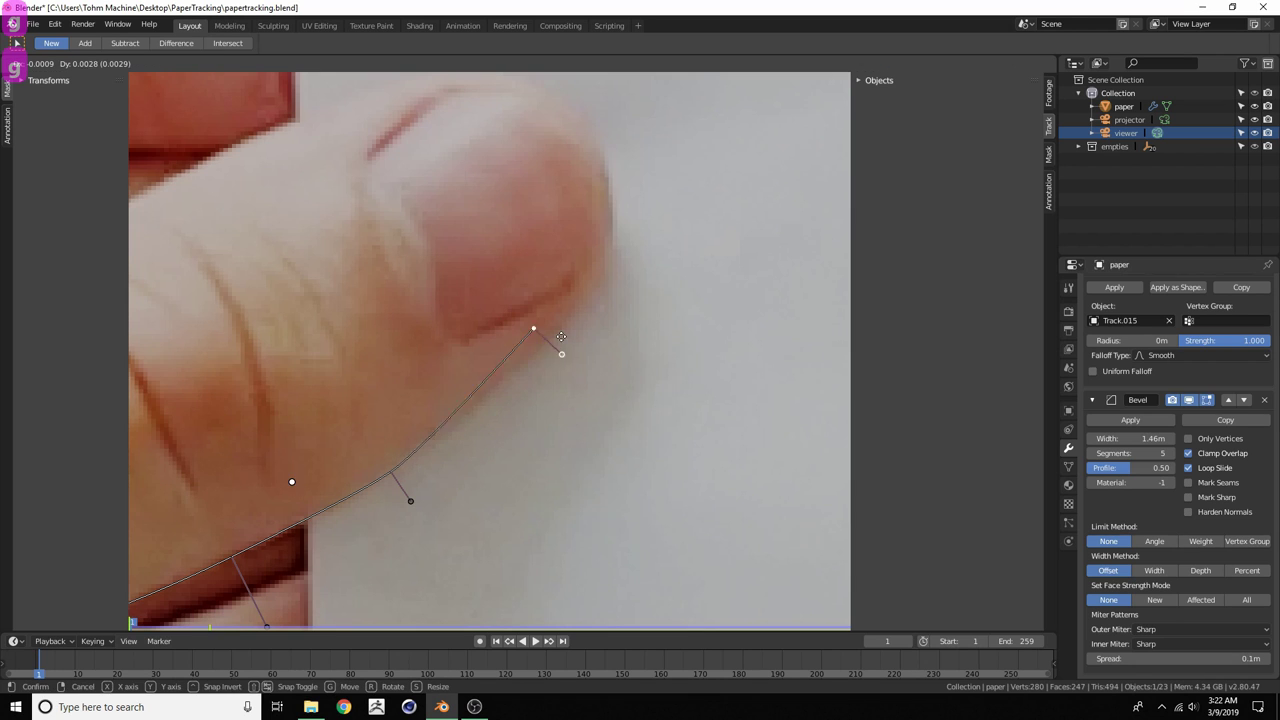
left_click(565, 363)
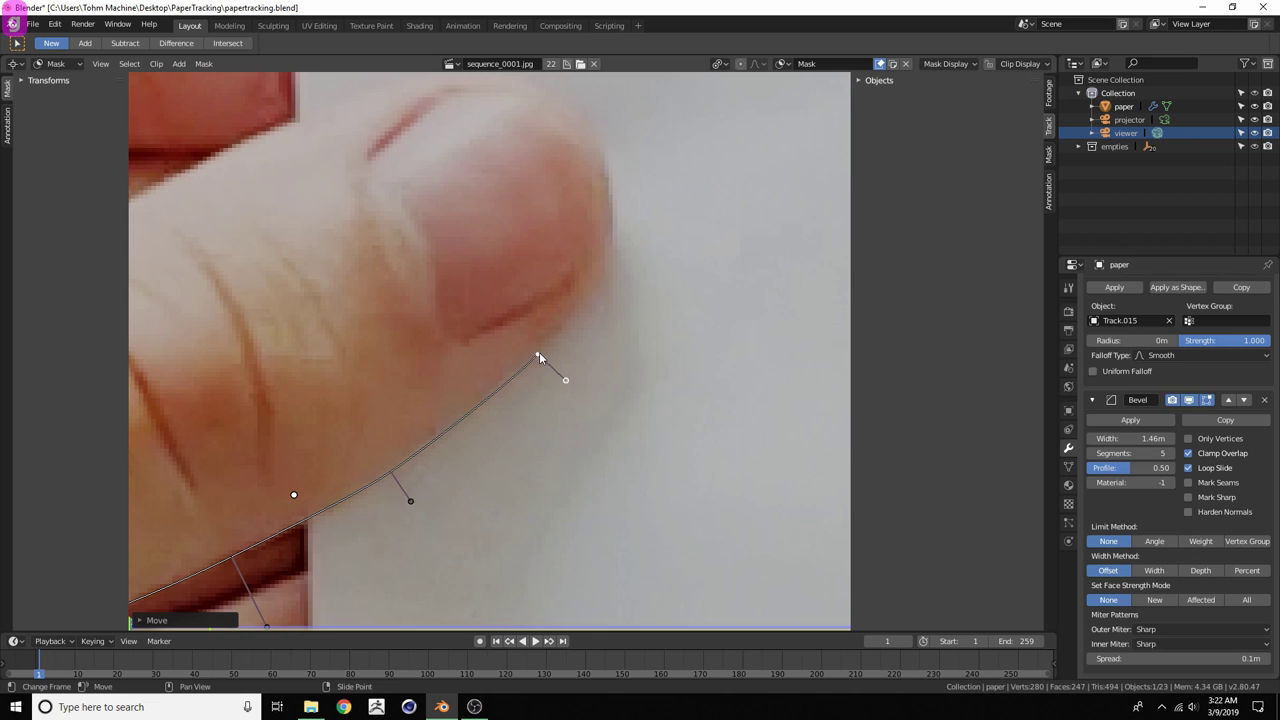
Continue the mask spline around the thumb tip, adjusting the curve to follow its rounded outline
middle_click_drag(565, 285, 531, 364)
right_click(576, 293, "ctrl")
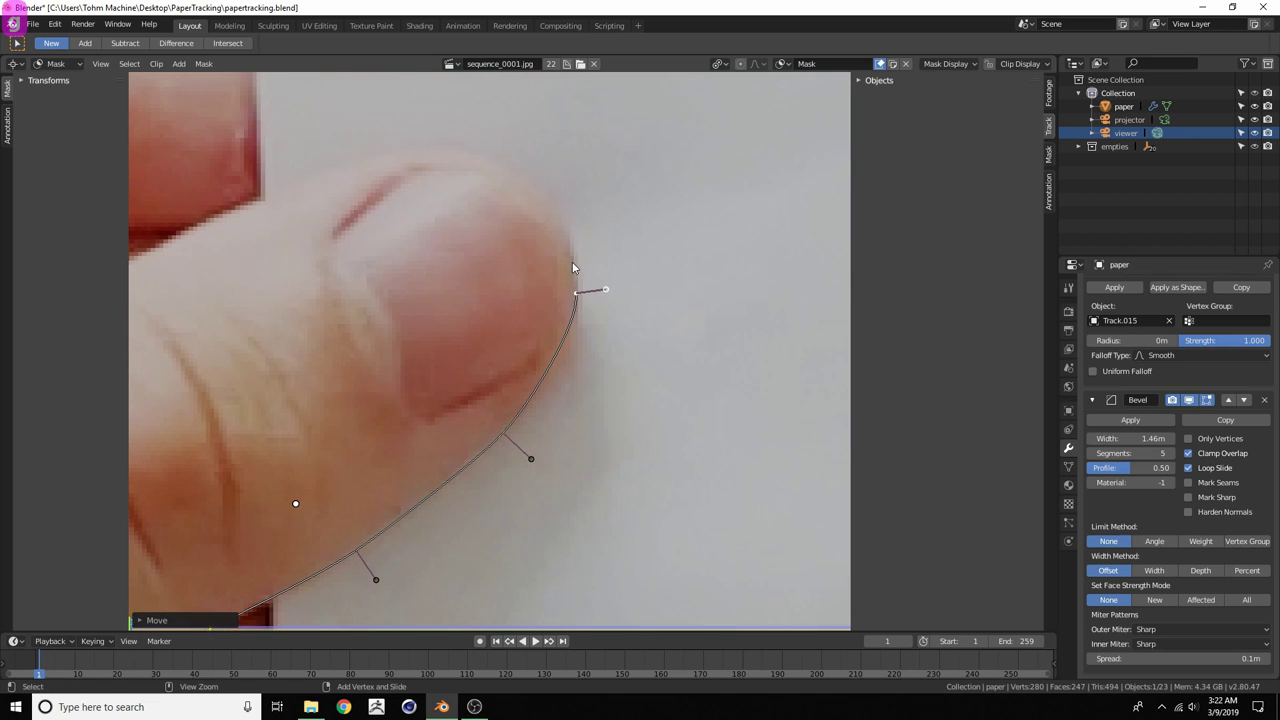
left_click_drag(573, 268, 582, 200, "ctrl")
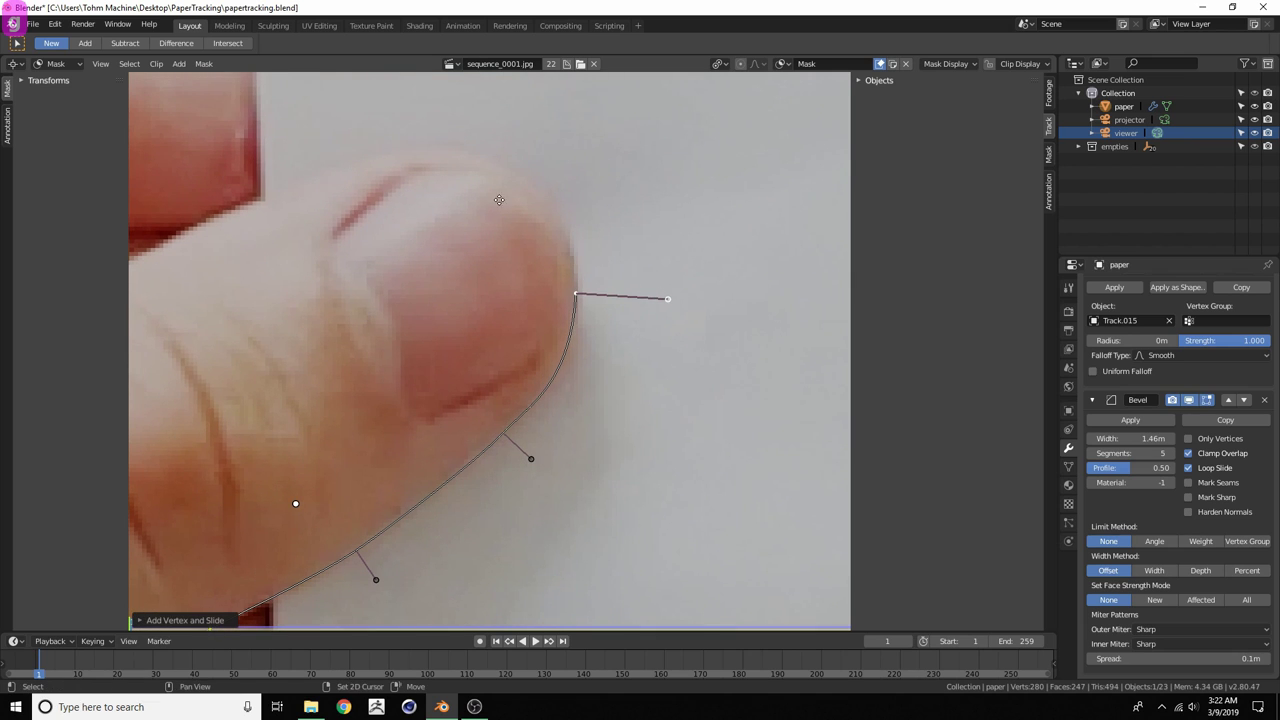
middle_click_drag(499, 200, 530, 331)
left_click_drag(501, 309, 462, 284, "ctrl")
scroll(484, 310, "down", 3)
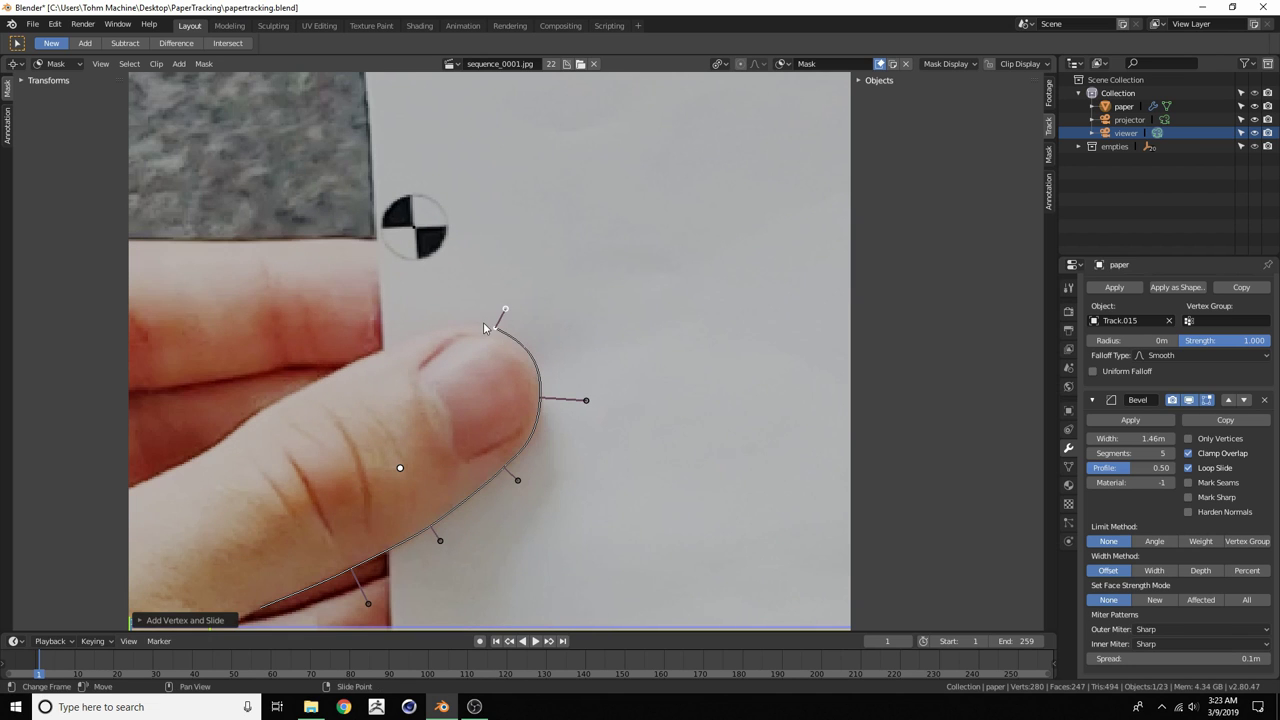
left_click(1008, 66)
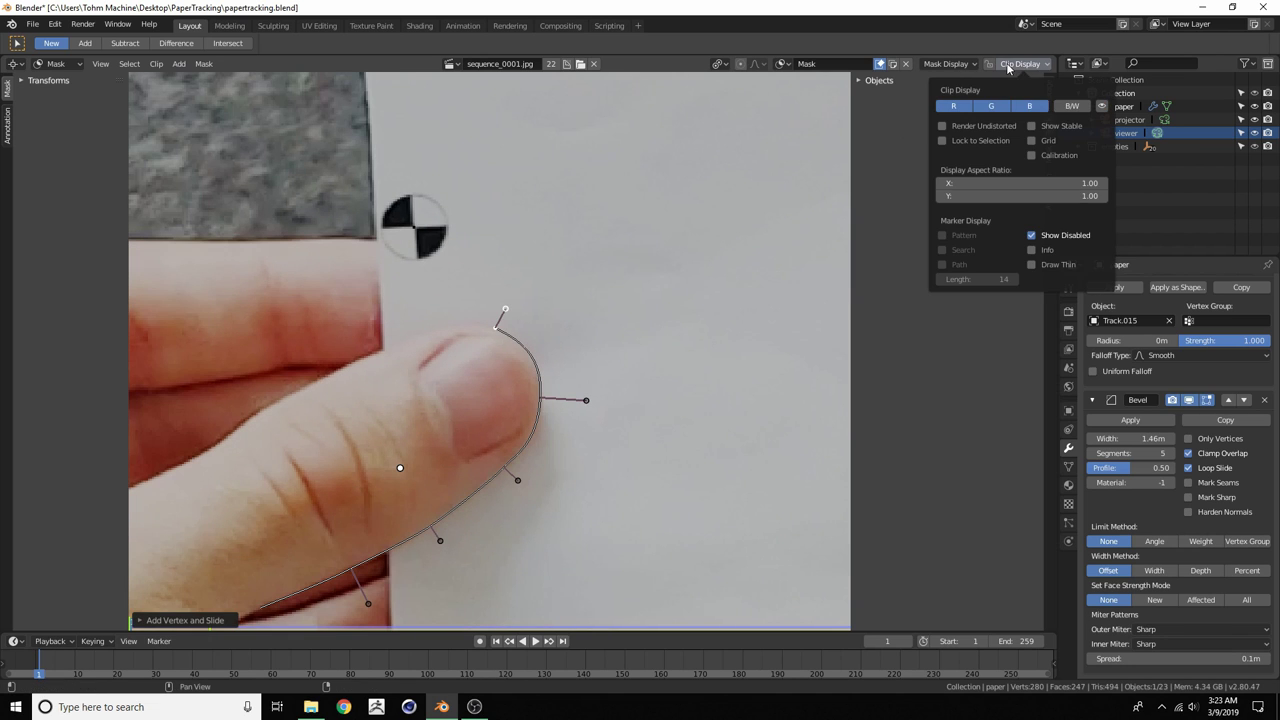
left_click(1068, 106)
left_click(1063, 105)
scroll(366, 356, "up", 4)
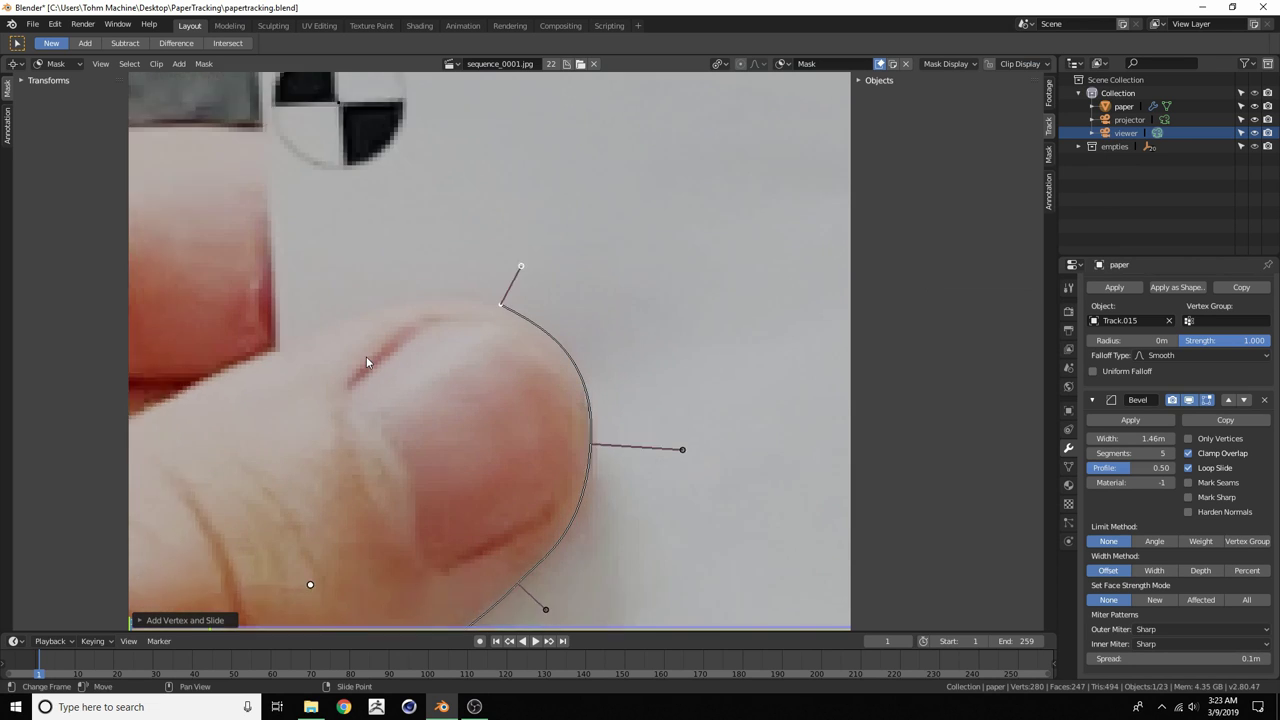
middle_click_drag(409, 295, 530, 361)
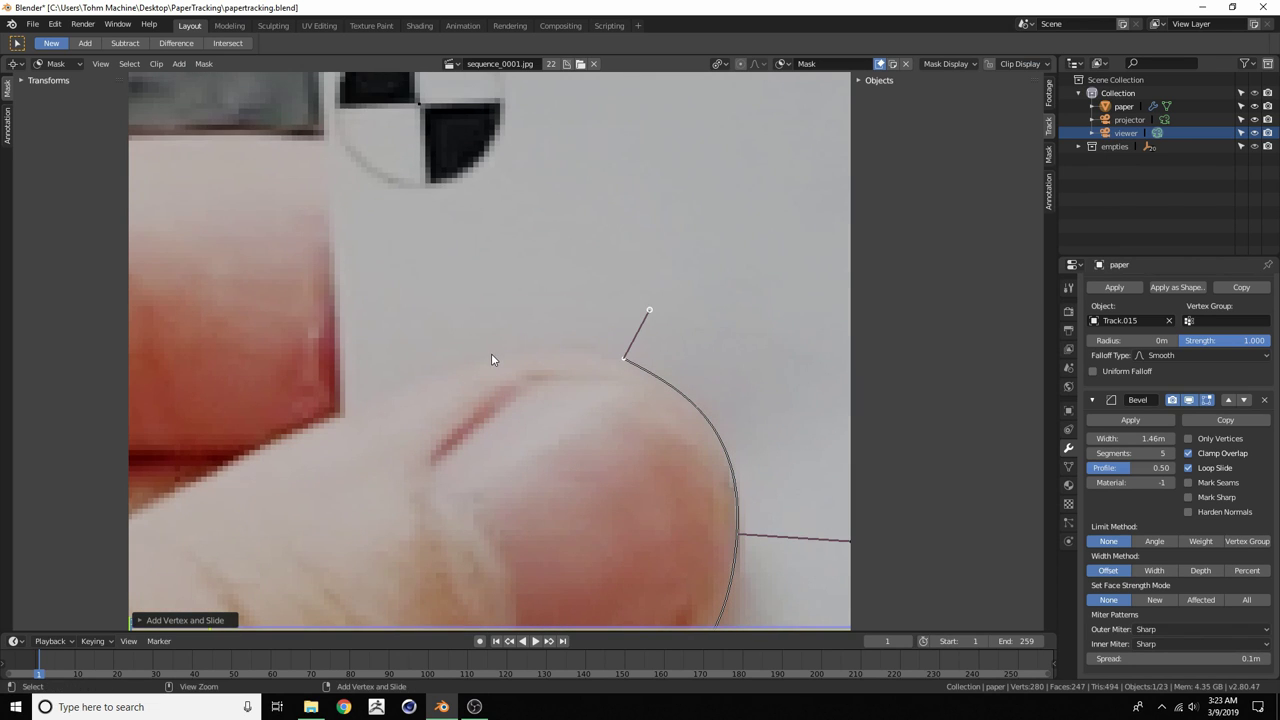
right_click(491, 353, "ctrl")
scroll(474, 355, "down", 2)
scroll(475, 356, "down", 1)
scroll(477, 359, "up", 3)
key("ctrl+z")
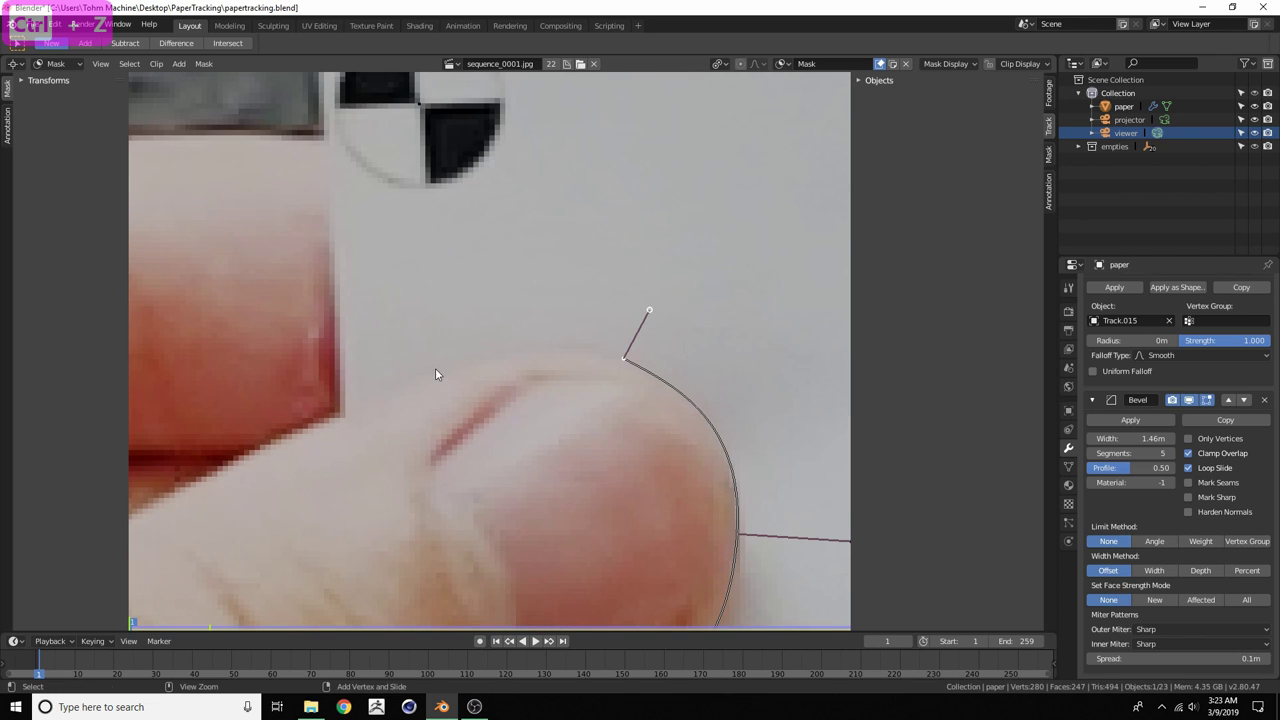
Extend the mask spline along the thumb's upper edge from above the nail back past the knuckle
left_click_drag(395, 389, 331, 425, "ctrl")
scroll(329, 418, "down", 5)
scroll(423, 404, "up", 5)
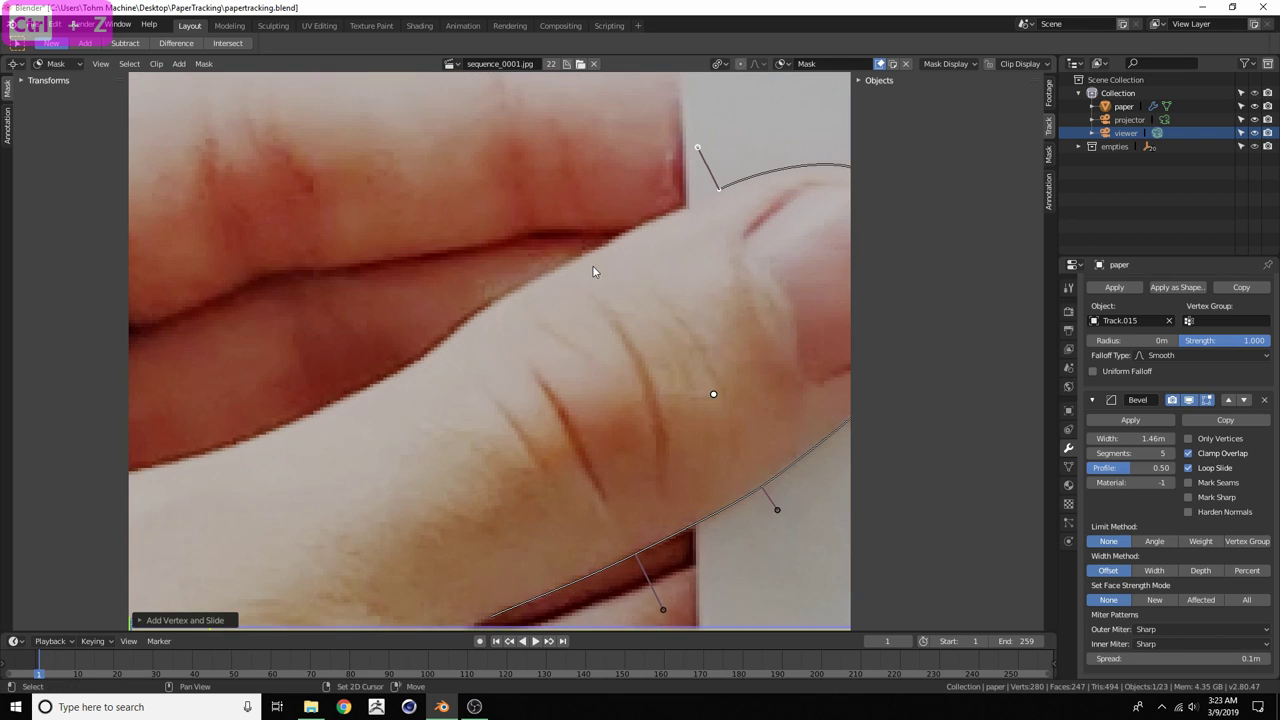
left_click_drag(407, 331, 365, 352, "ctrl")
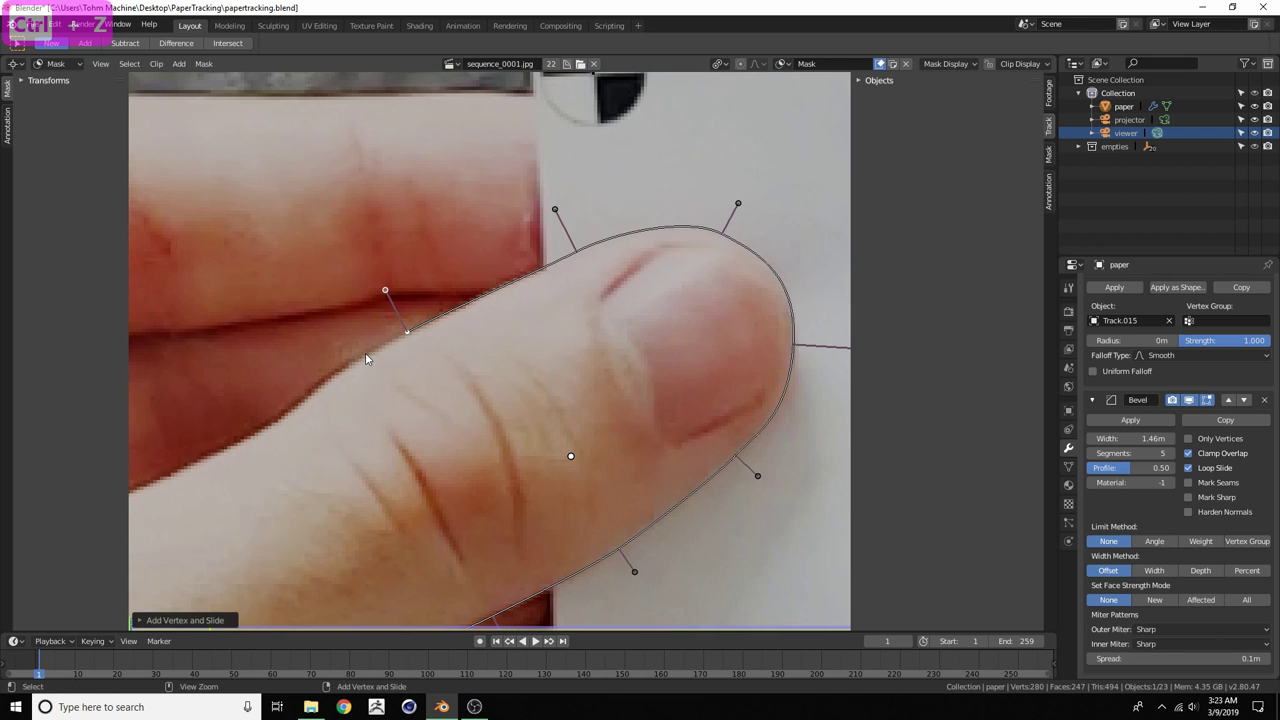
middle_click_drag(369, 375, 516, 259)
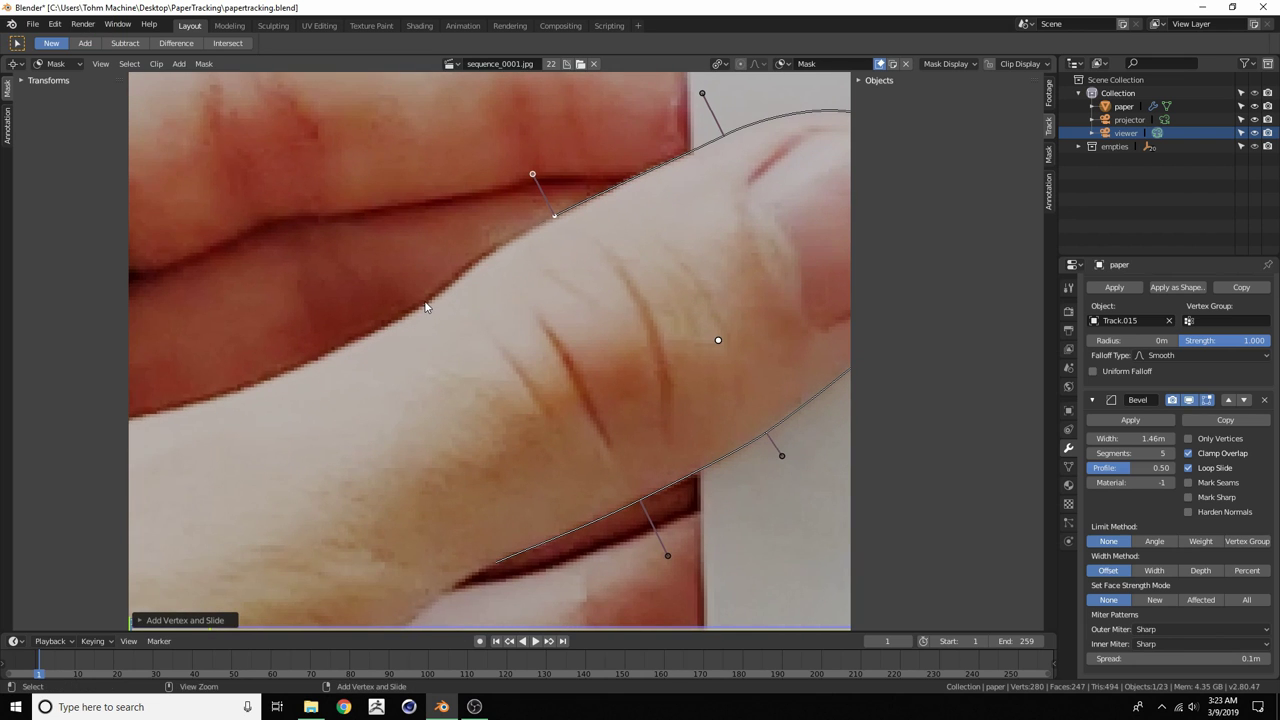
right_click_drag(425, 302, 392, 329, "ctrl")
Add a mask point across the thumb below the knuckle and close the spline by making it Cyclic
scroll(392, 329, "down", 2)
middle_click_drag(408, 380, 420, 316)
right_click_drag(454, 363, 480, 402, "ctrl")
scroll(506, 467, "up", 2)
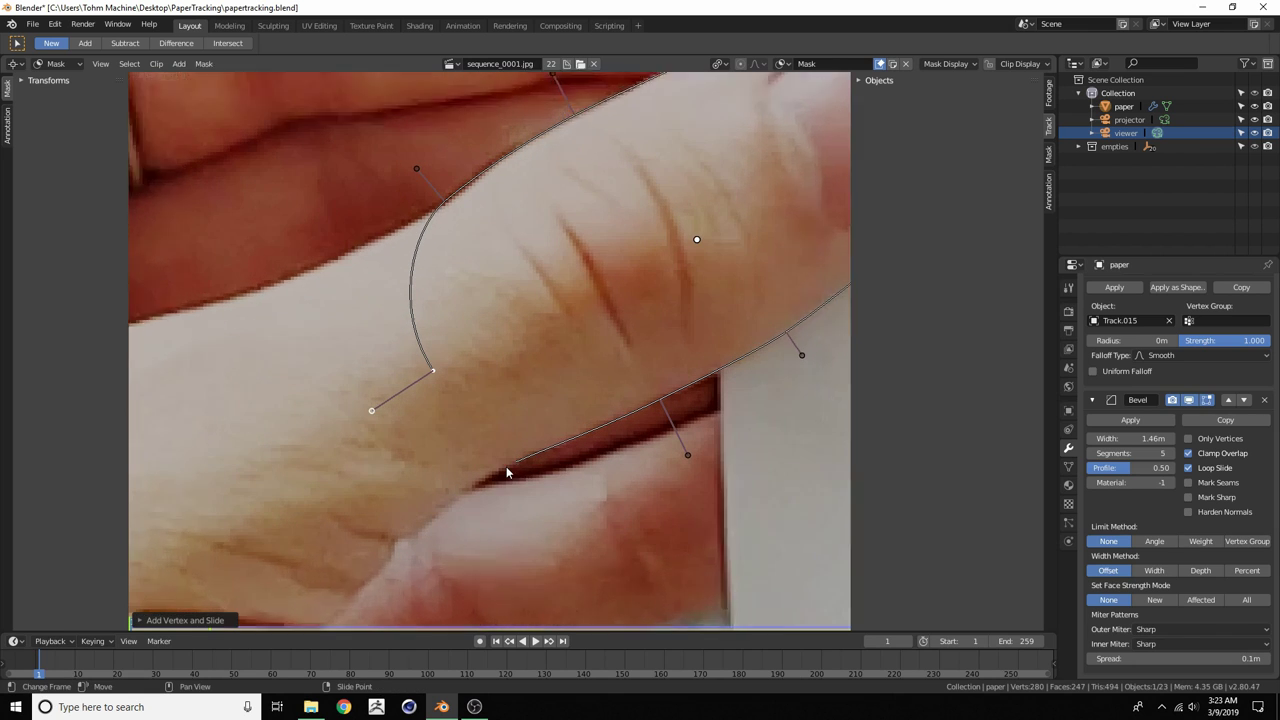
scroll(396, 344, "up", 1)
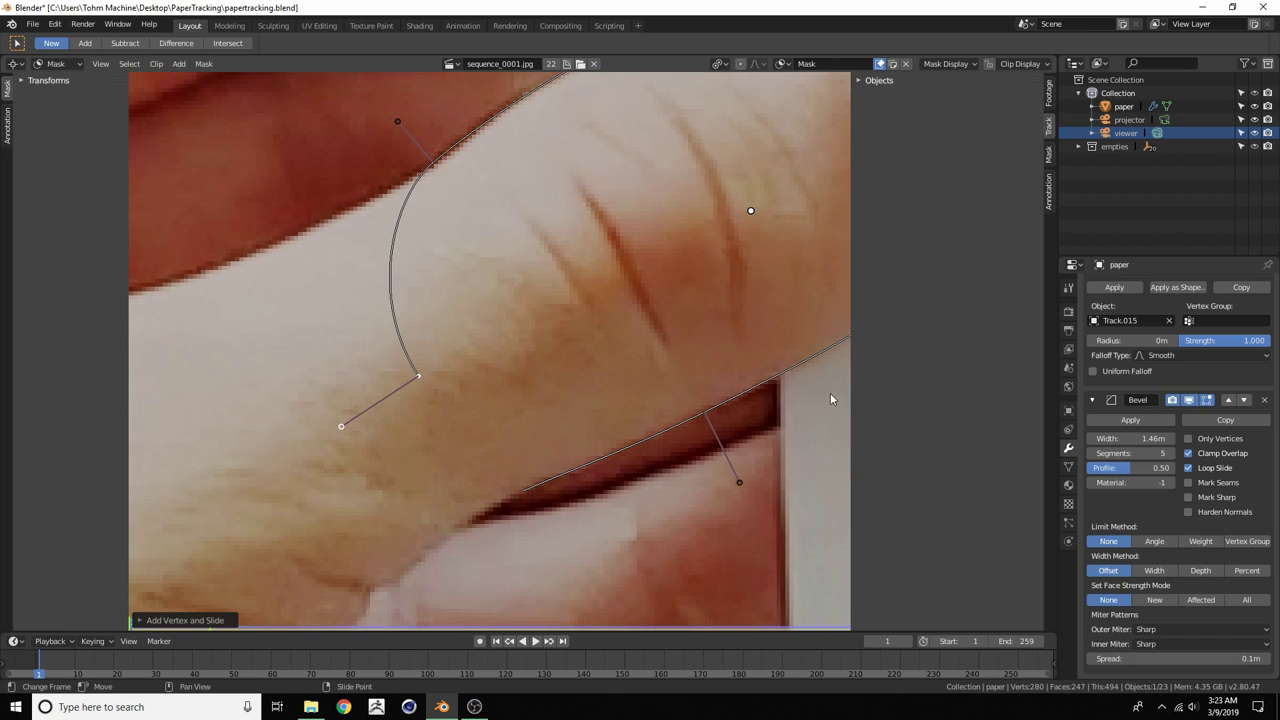
scroll(640, 366, "down", 3)
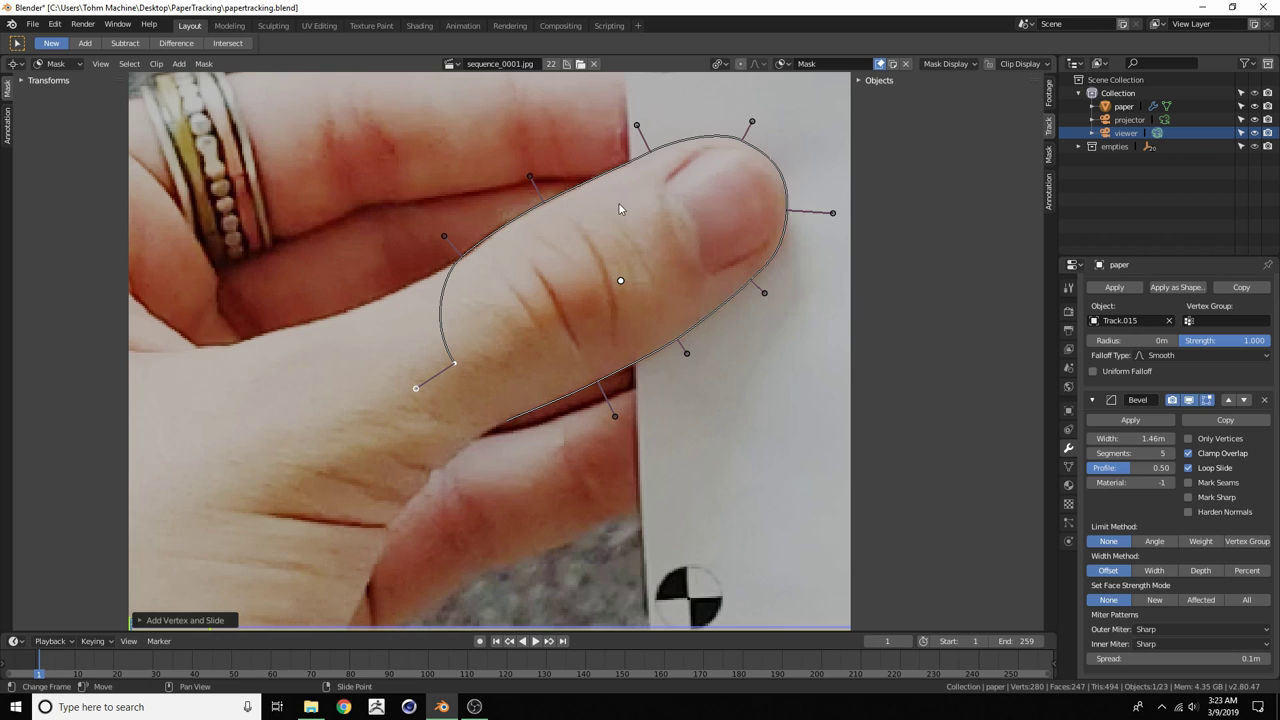
left_click(1051, 157)
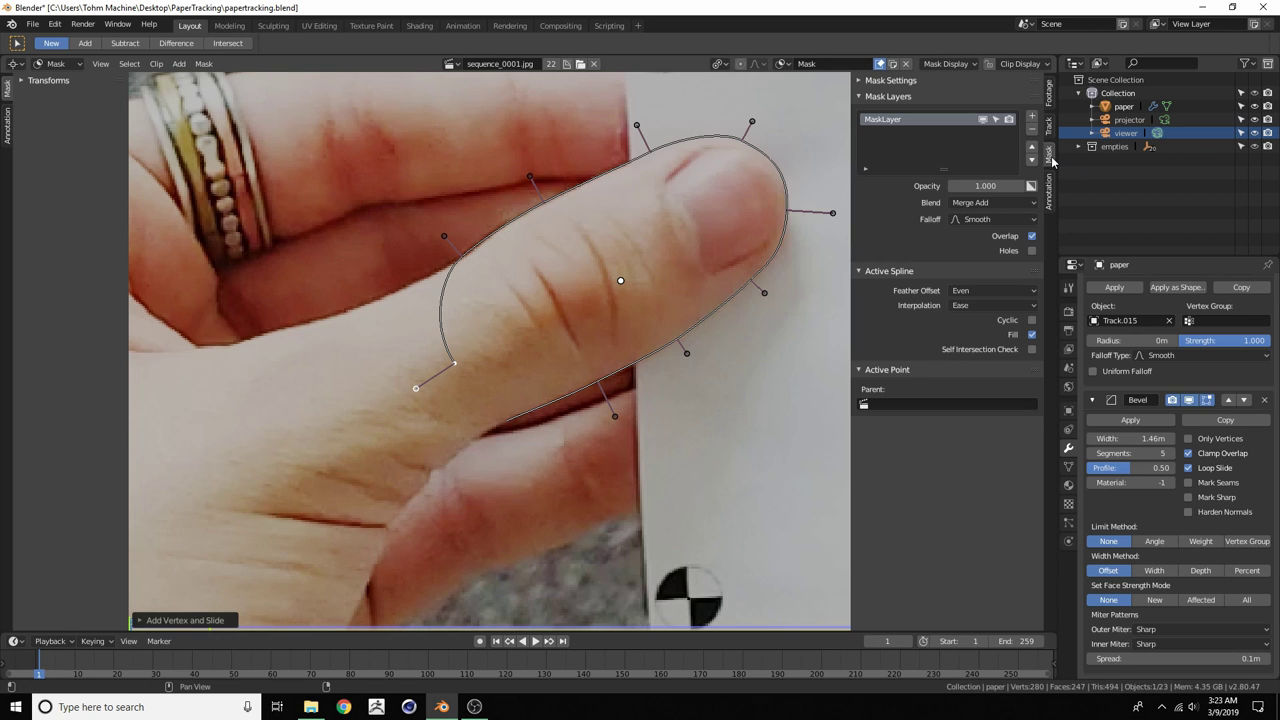
left_click(1031, 320)
Select only the mask's starting point beside the finger gap and set its handle type to Free
scroll(526, 434, "up", 5)
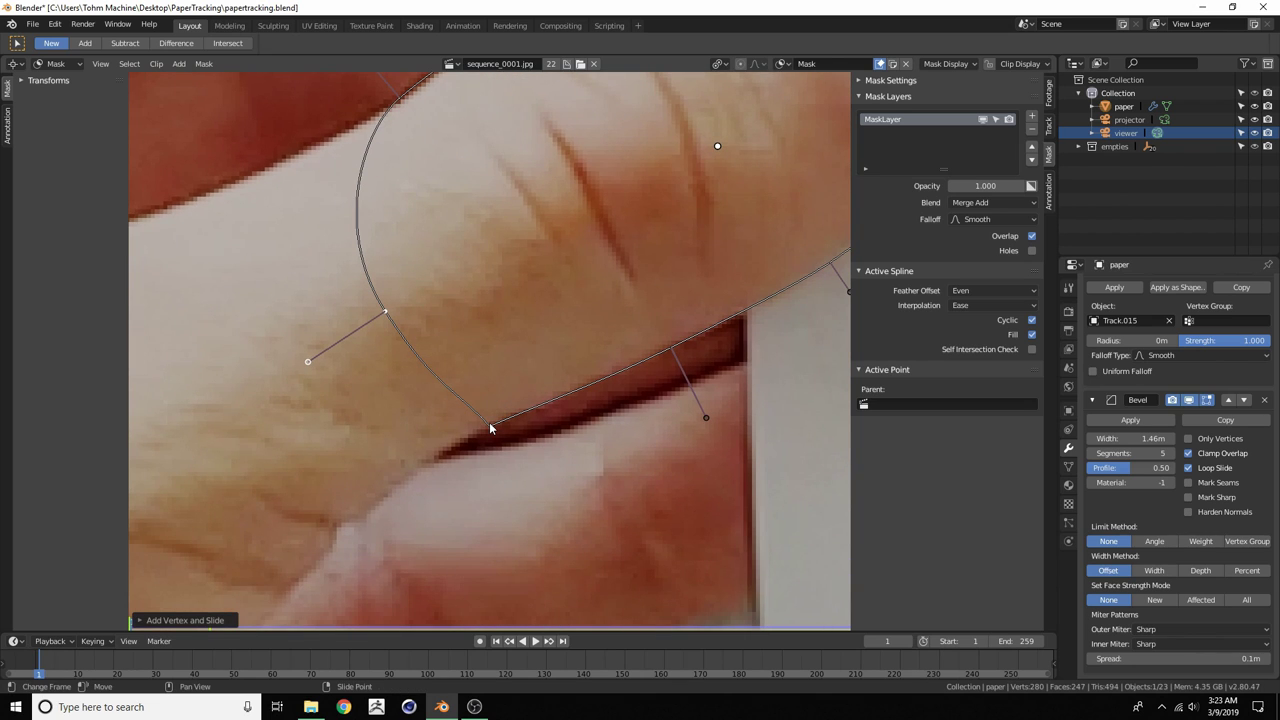
key("alt+a")
mouse_move(489, 428)
right_mouse_down()
mouse_move(494, 396)
mouse_move(489, 430)
right_mouse_up()
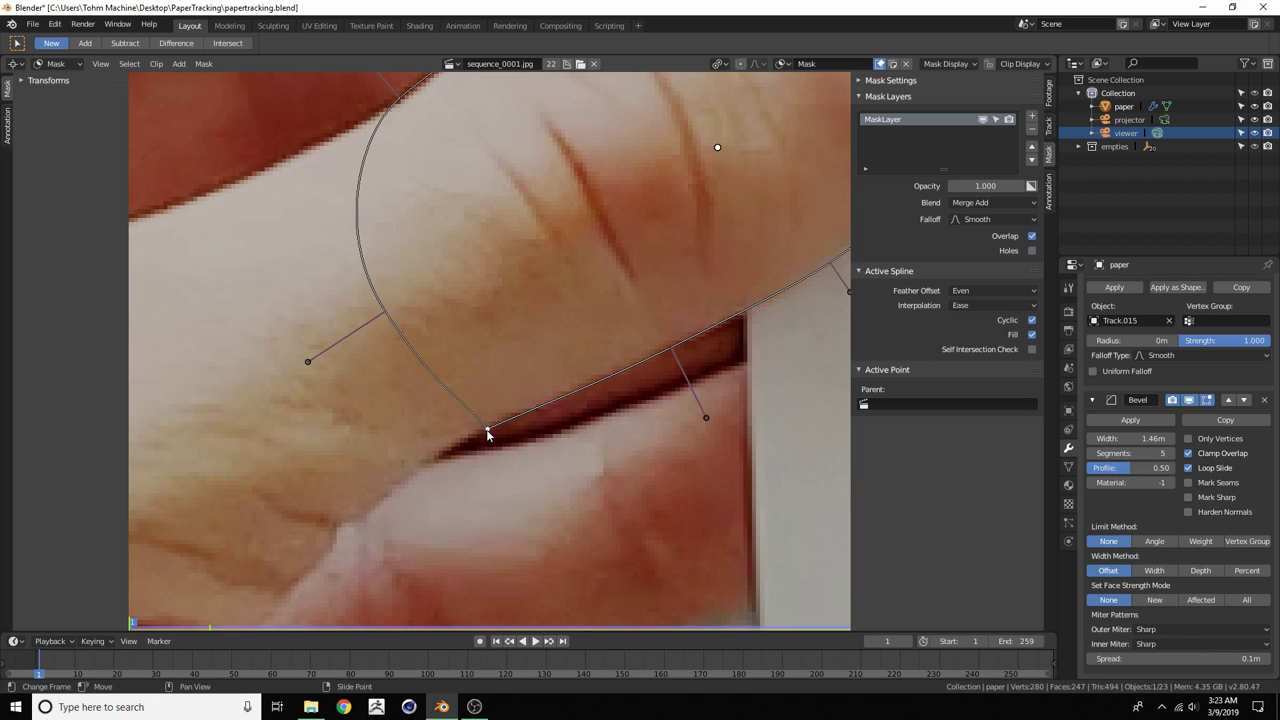
key("v")
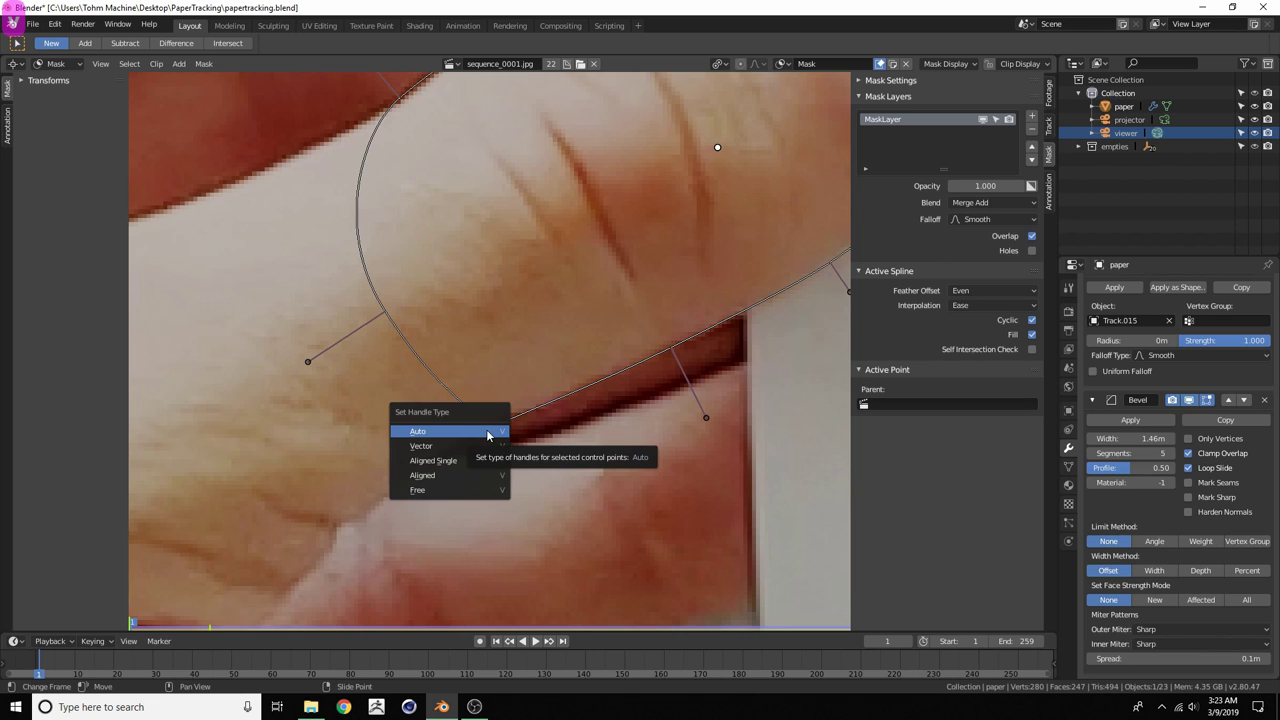
left_click(430, 492)
scroll(518, 426, "up", 1)
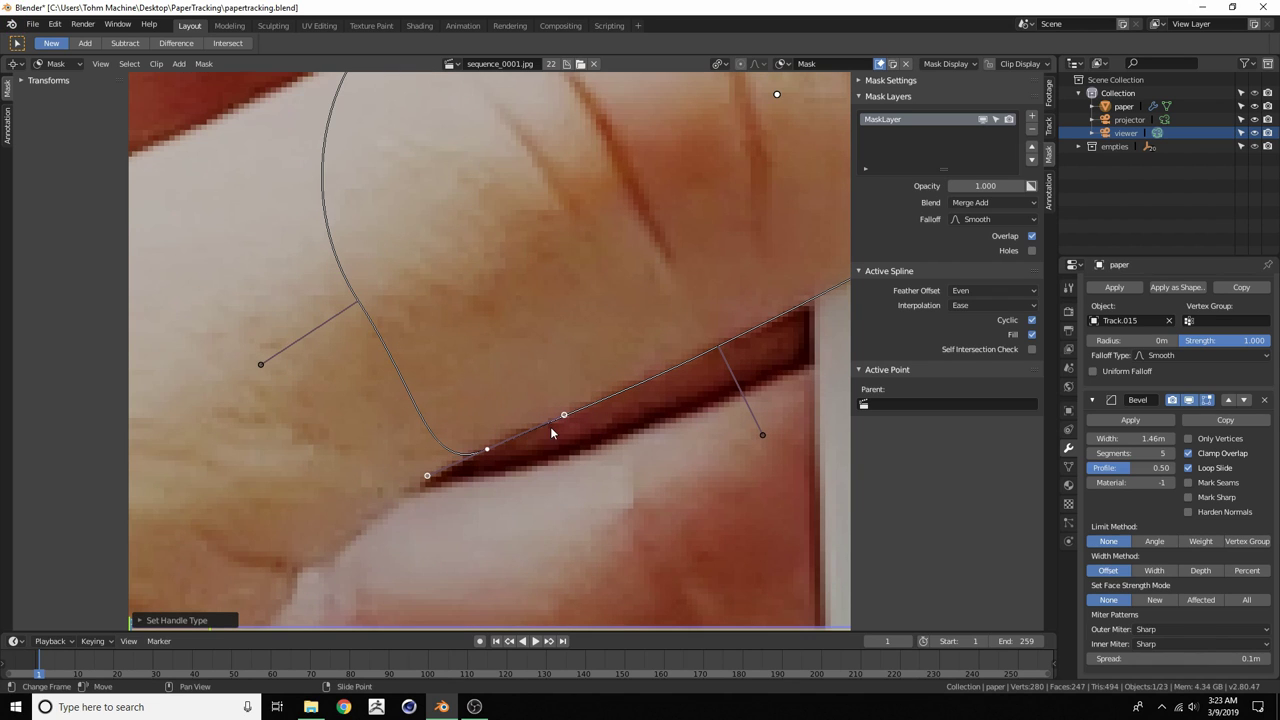
Scale down and rotate the starting point's handles so the curve follows the thumb's lower edge
key("s")
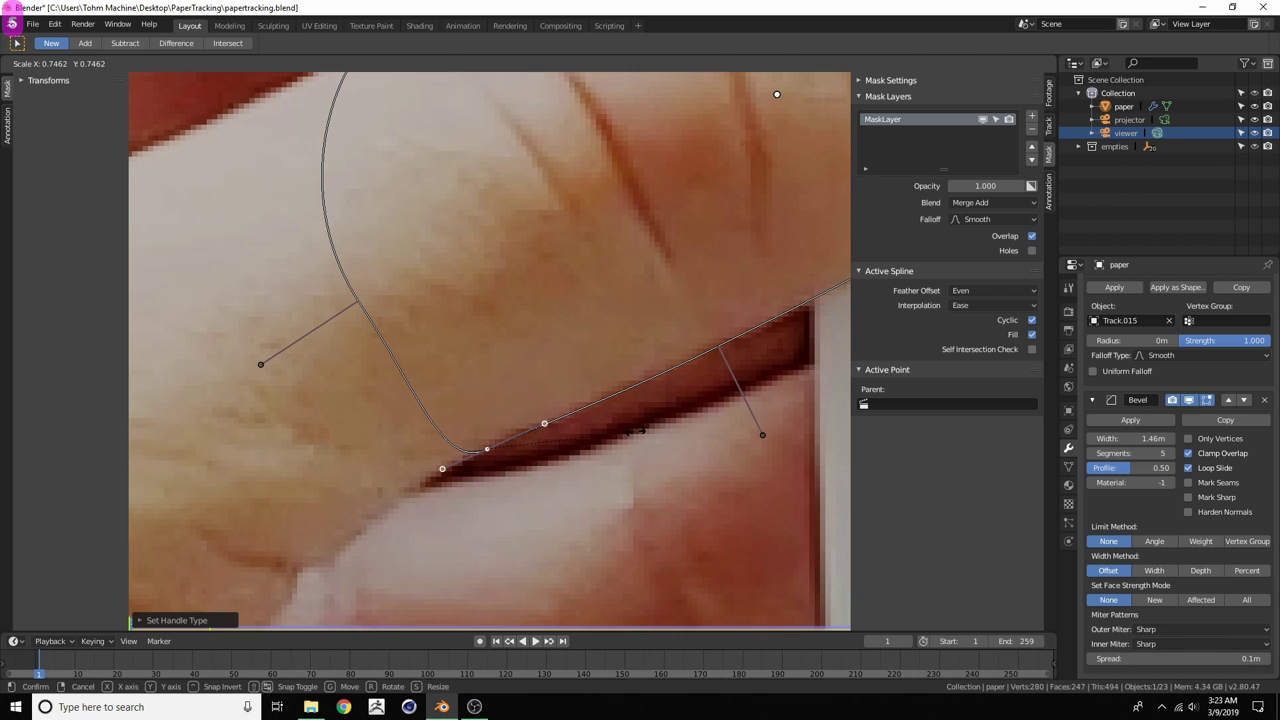
left_click(640, 401)
key("r")
left_click(646, 406)
scroll(646, 406, "down", 5)
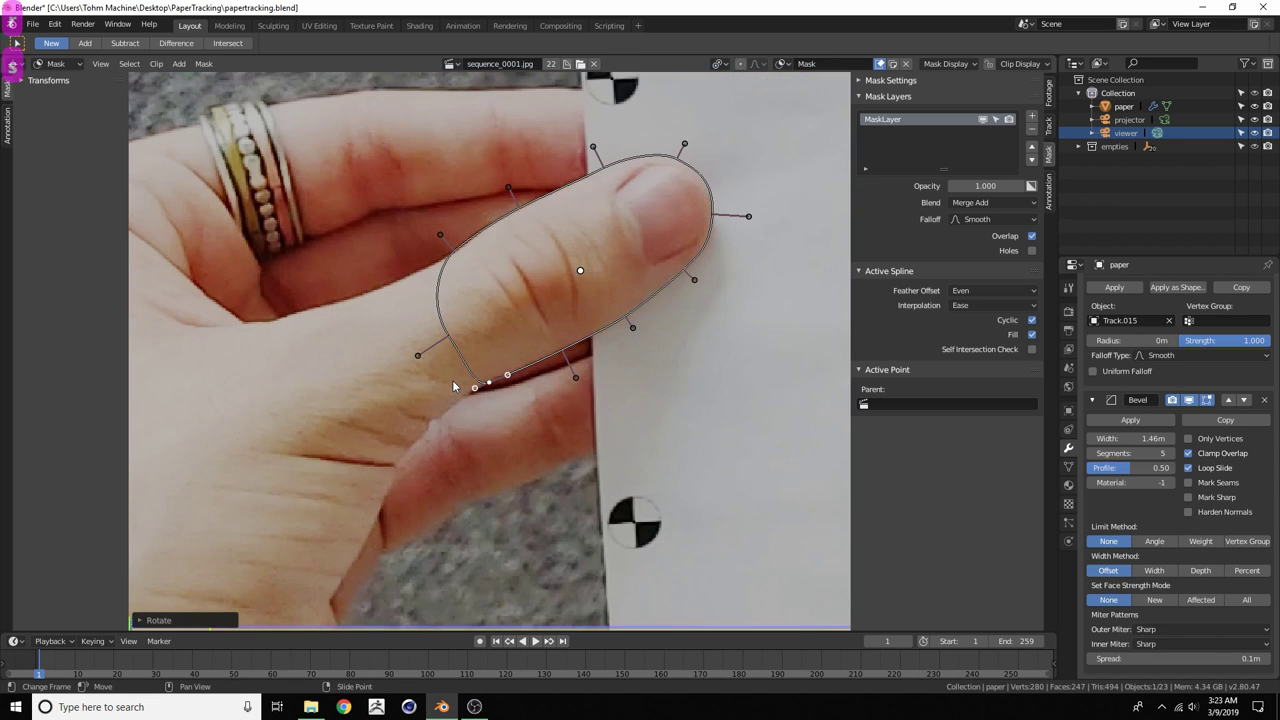
Rotate the mask point above the thumbnail slightly to fit the thumb tip's outline, and save the file
middle_click_drag(598, 303, 441, 413)
scroll(508, 333, "up", 4)
middle_click_drag(639, 271, 613, 291)
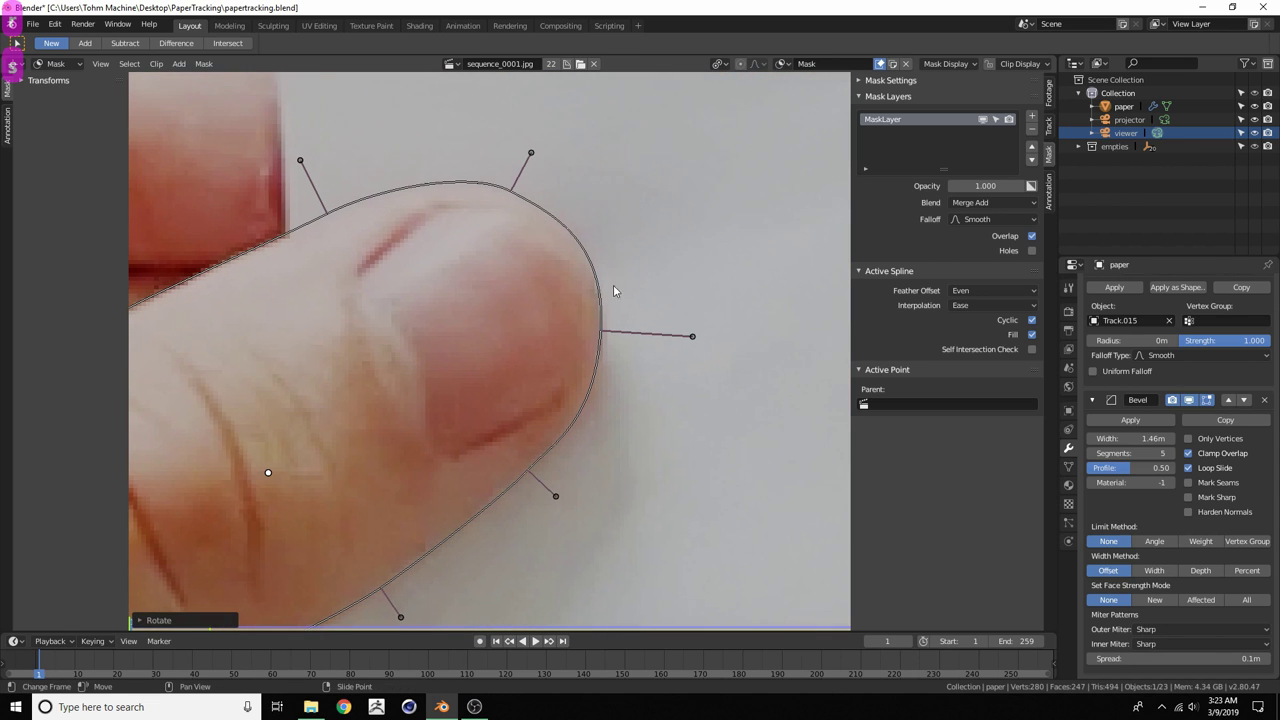
left_click(513, 192)
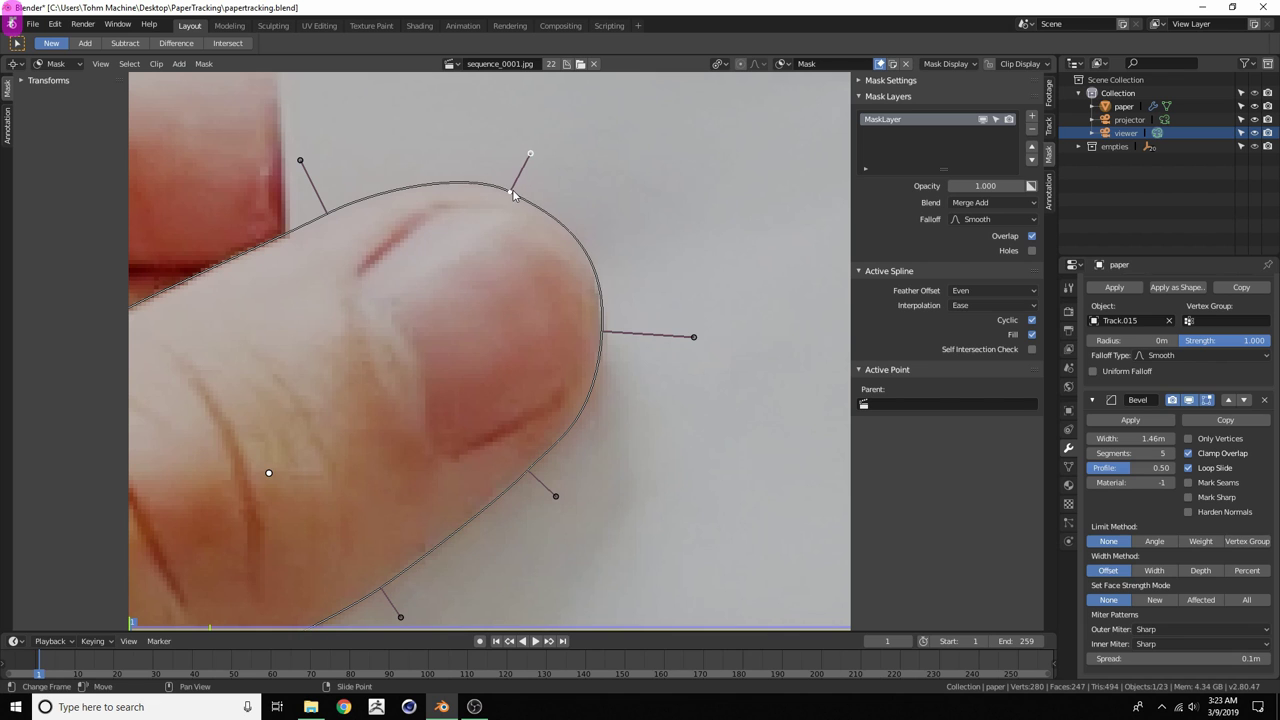
key("r")
left_click(600, 108)
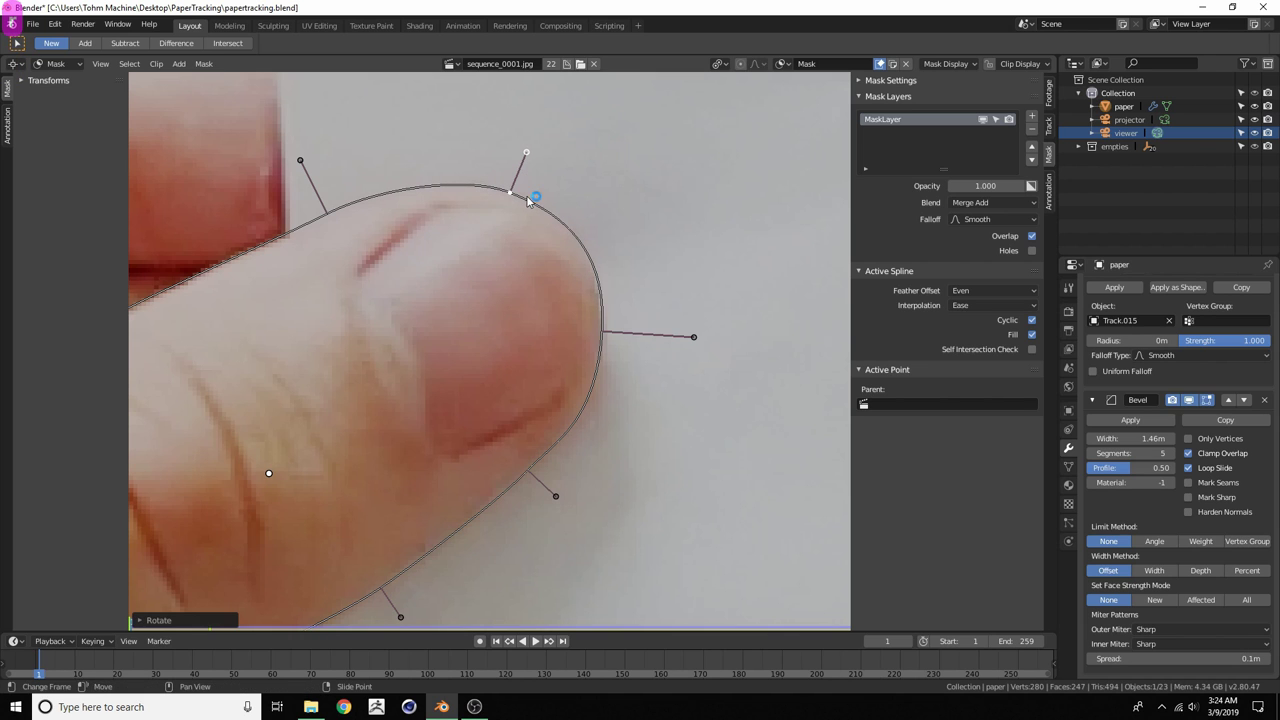
middle_click_drag(250, 303, 415, 241)
scroll(415, 241, "down", 4)
scroll(427, 385, "up", 1)
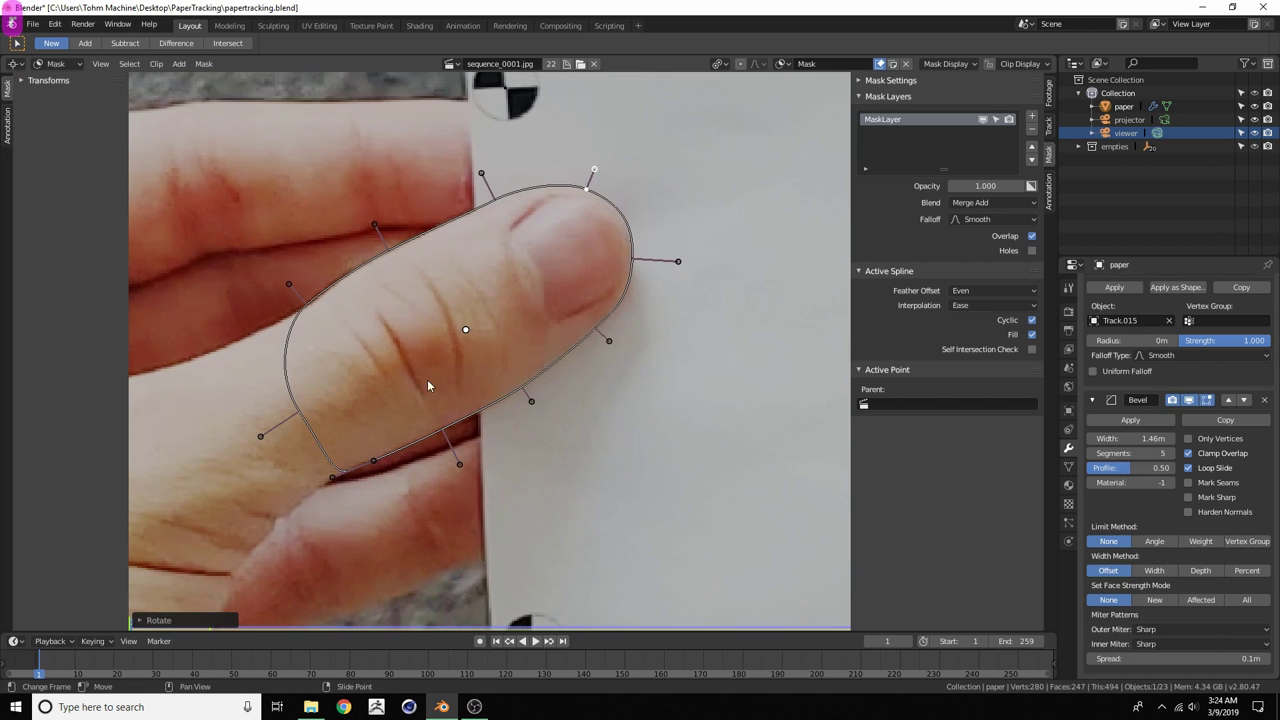
key("ctrl+s")
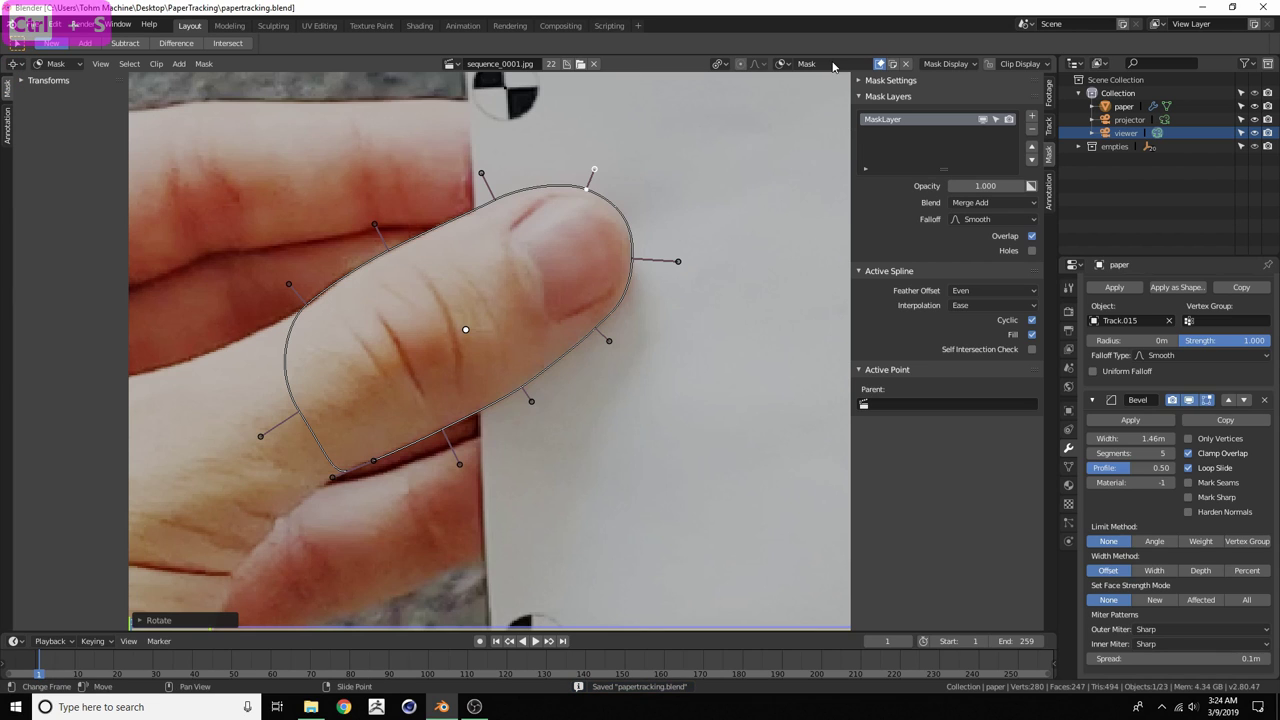
Rename the mask to LeftThumb
left_click(782, 64)
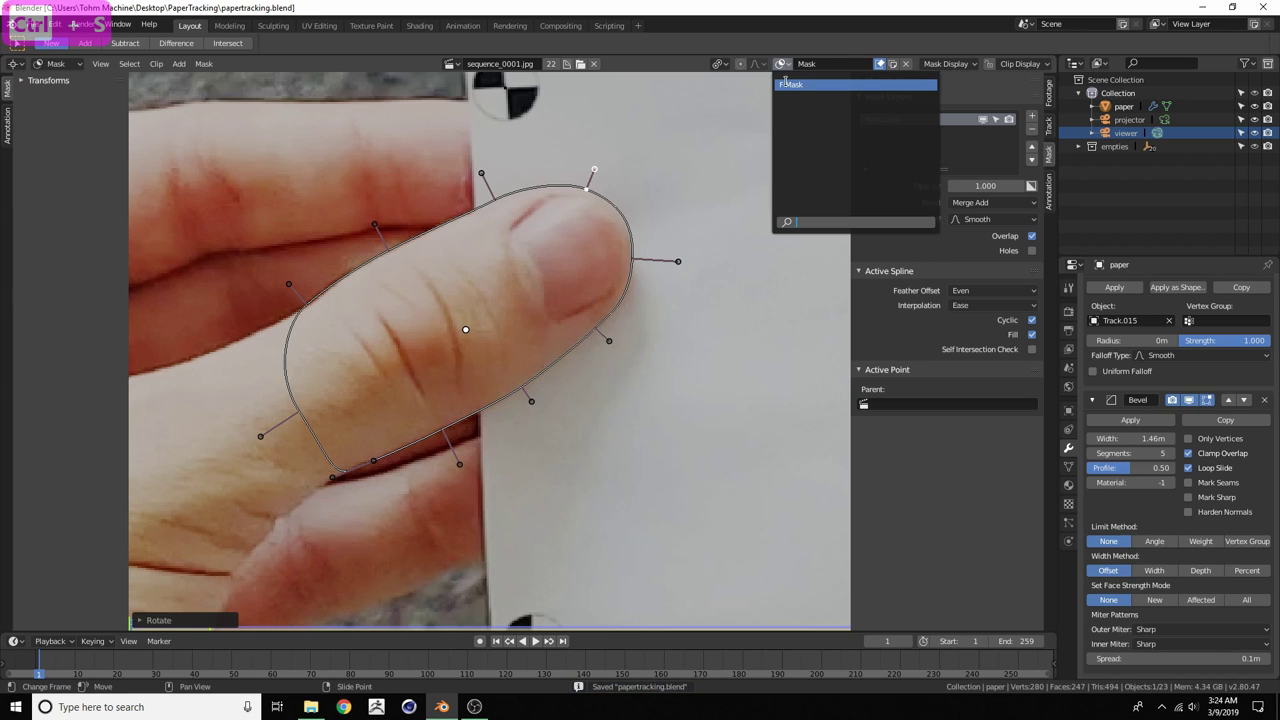
double_click(845, 63)
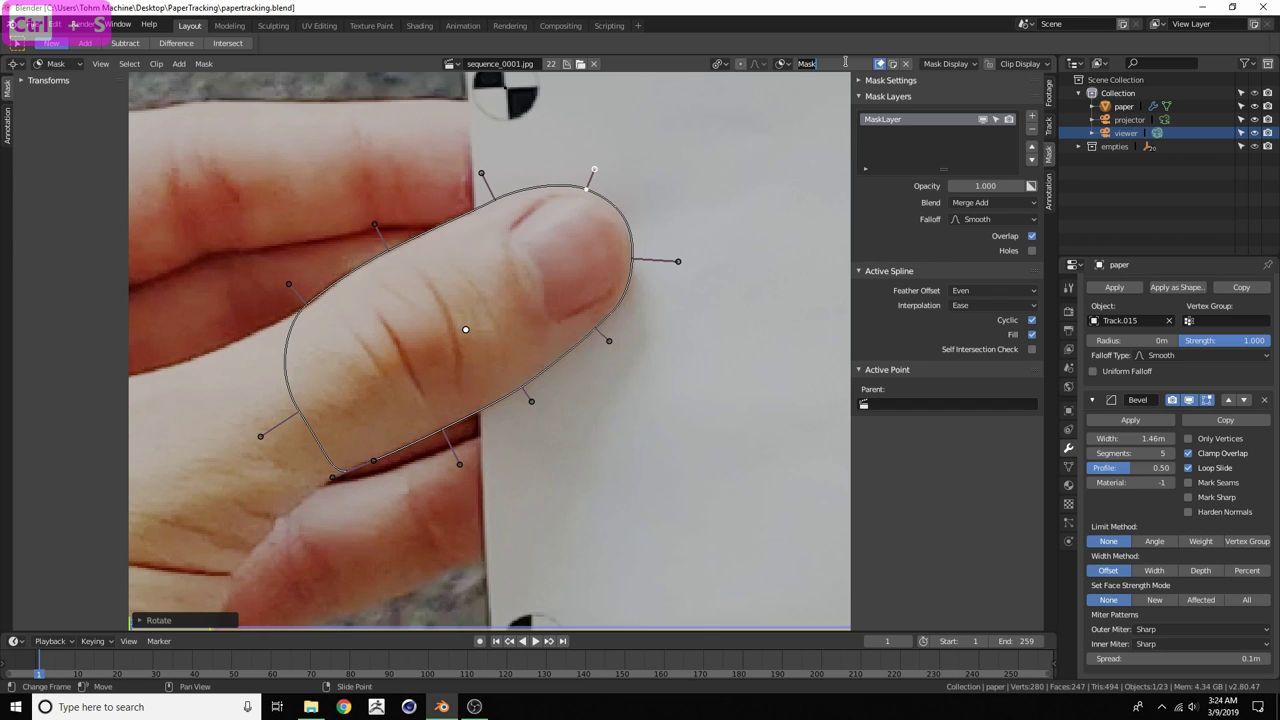
type("LeftT")
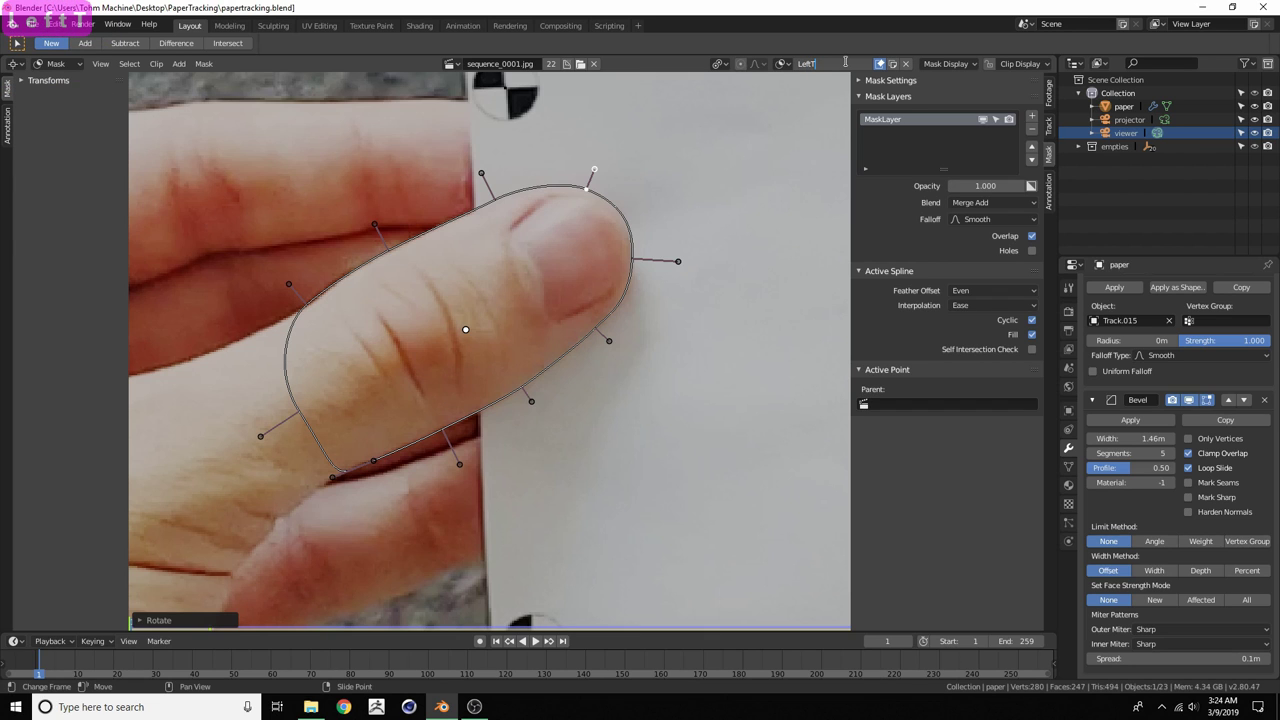
type("humb")
key("Return")
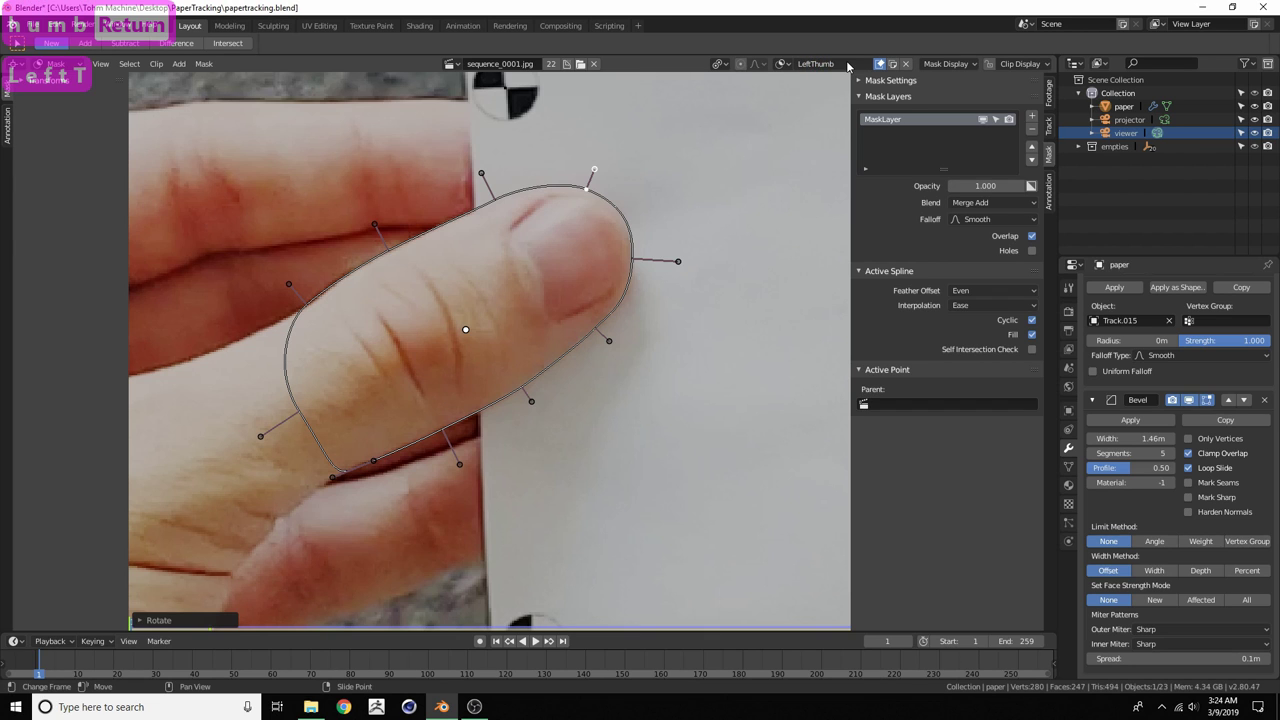
Compare the thumb's position with the mask outline at frame 54, and return to frame 1 with the thumb in close view
scroll(496, 294, "down", 3)
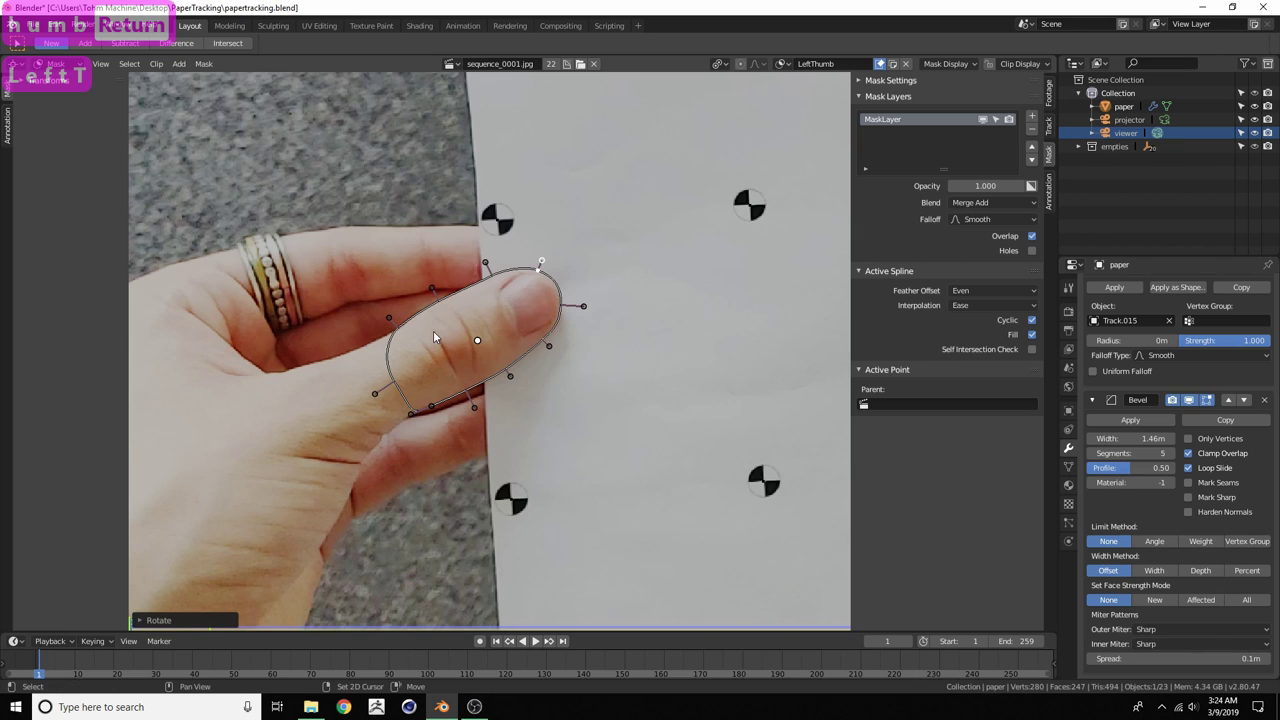
middle_click_drag(433, 330, 452, 258)
scroll(430, 300, "down", 1)
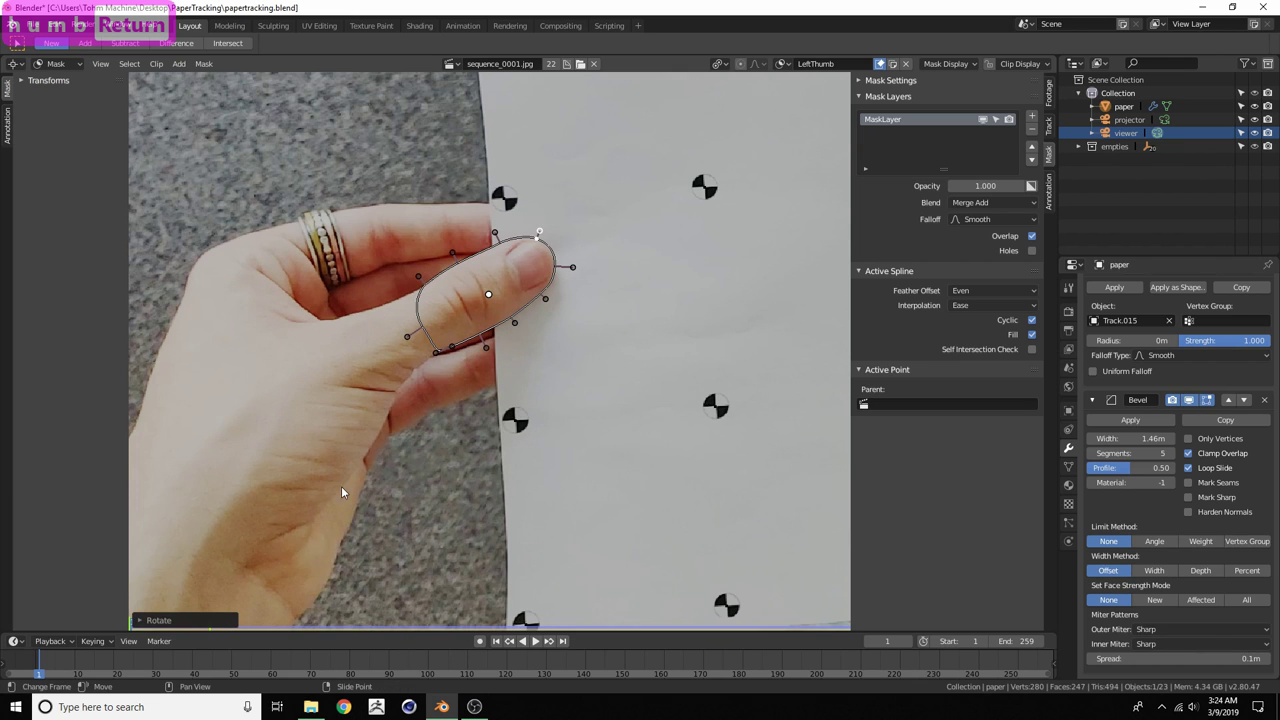
scroll(171, 457, "down", 2)
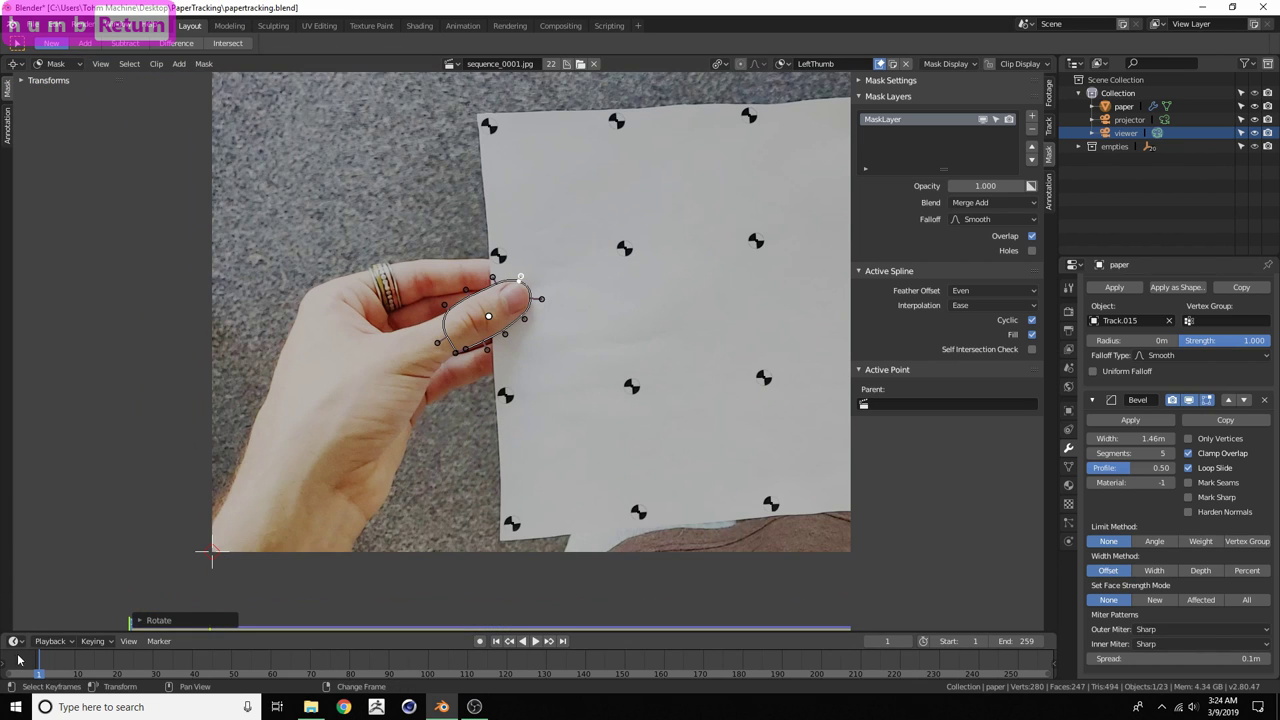
scroll(368, 396, "up", 4)
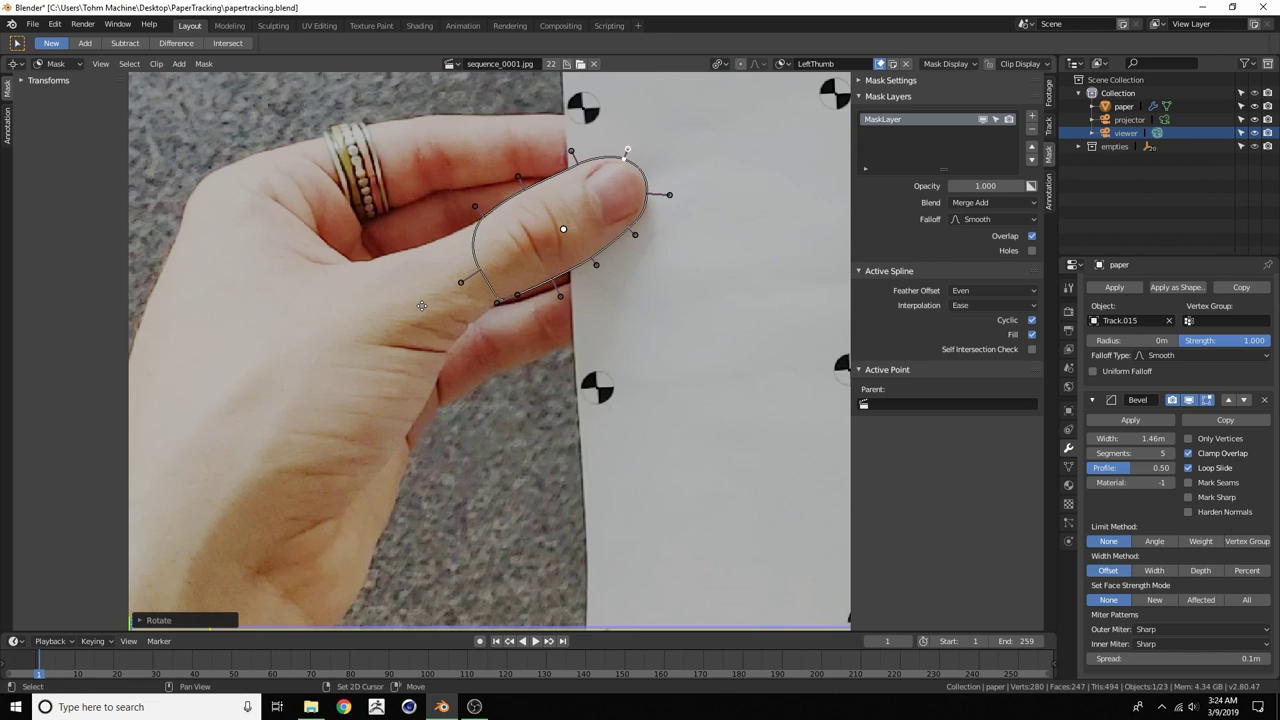
scroll(314, 402, "down", 2)
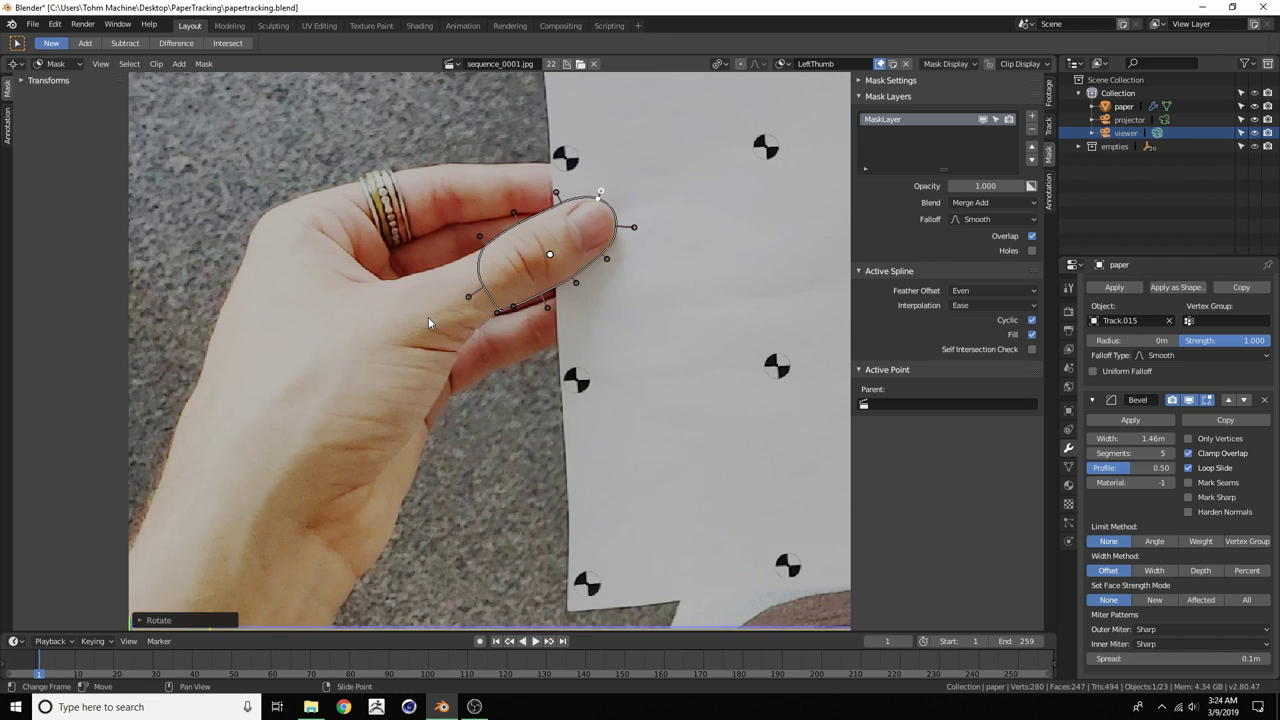
scroll(428, 317, "down", 1)
left_click_drag(155, 665, 247, 665)
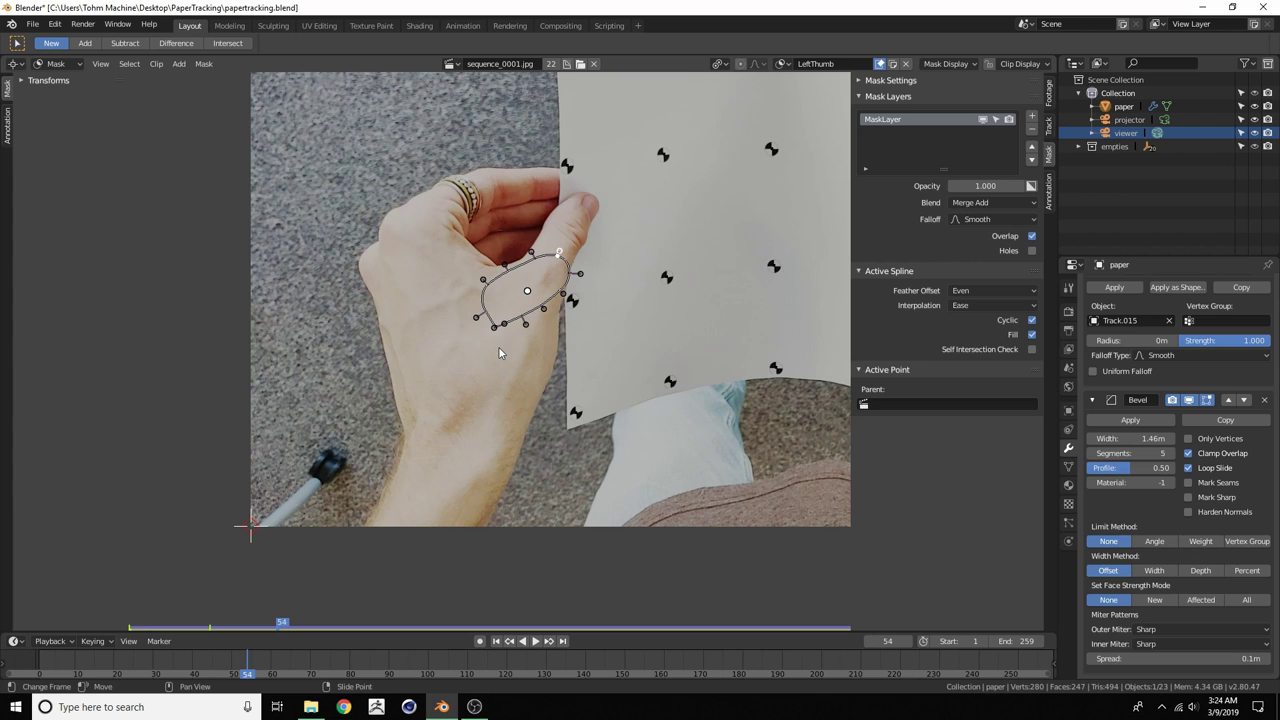
key("shift+Left")
scroll(498, 346, "up", 3)
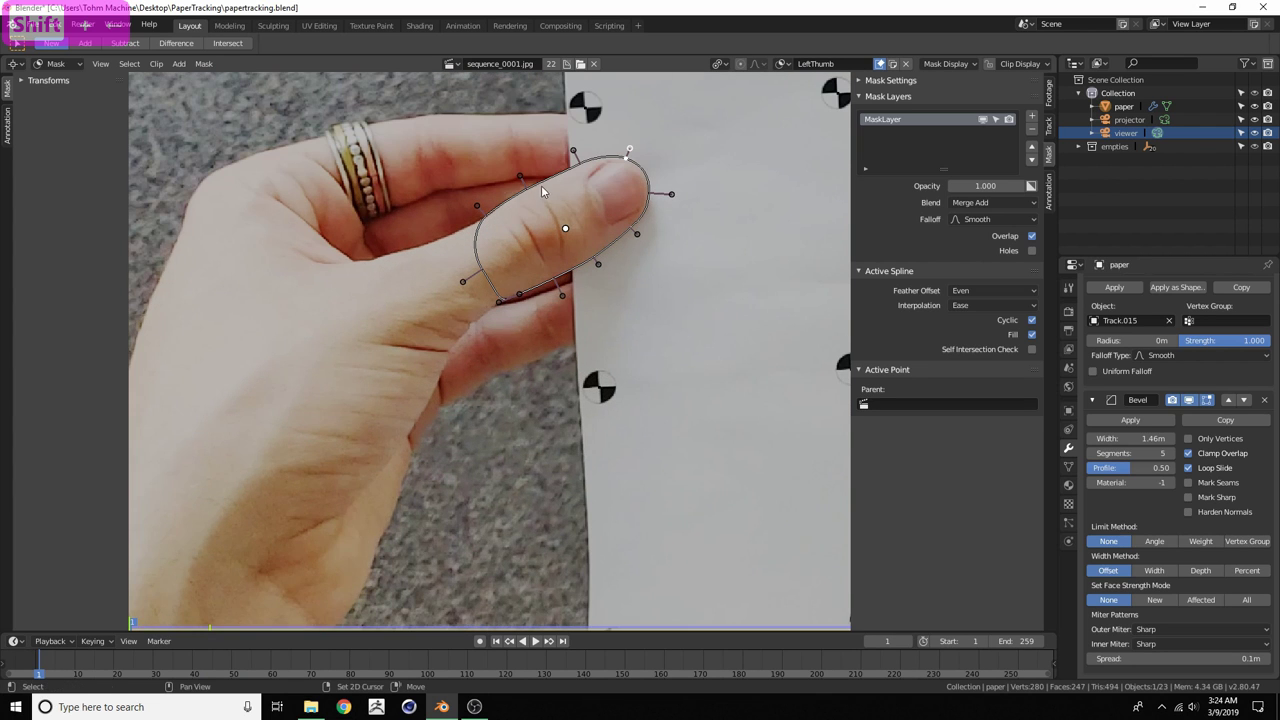
middle_click_drag(541, 185, 492, 302)
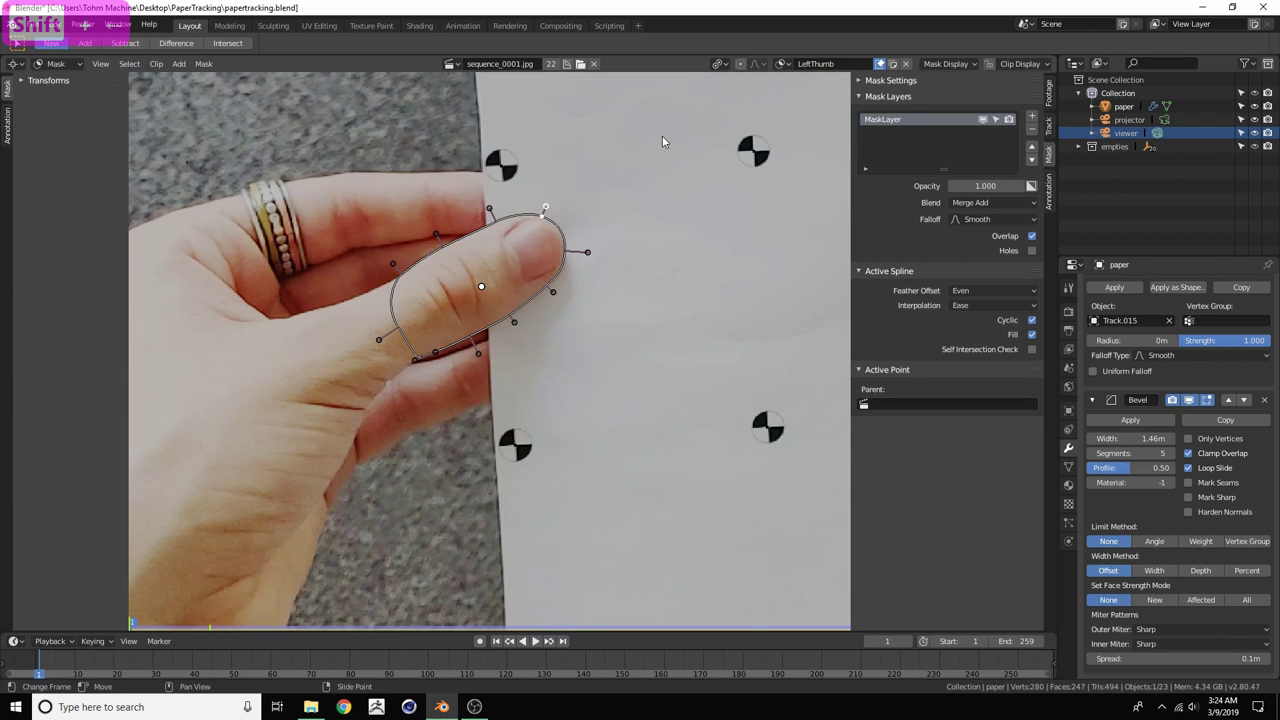
Rename the mask layer to tip
double_click(886, 119)
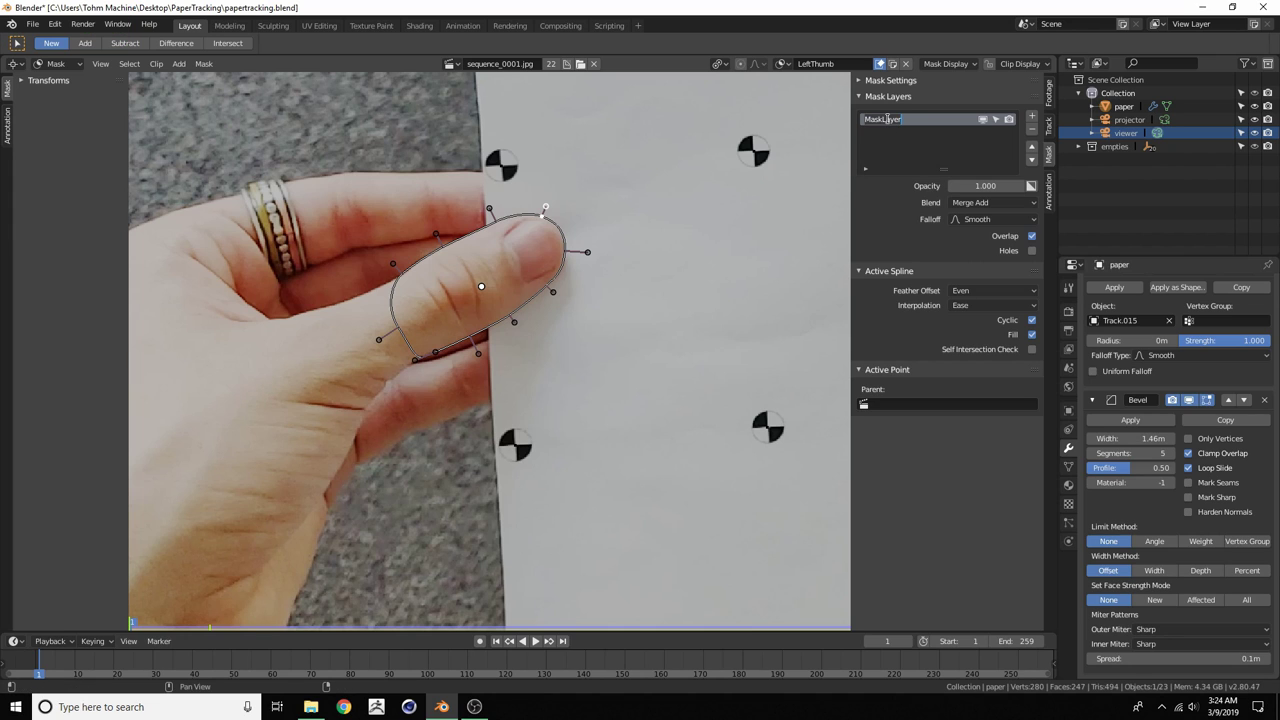
type("tip")
key("Return")
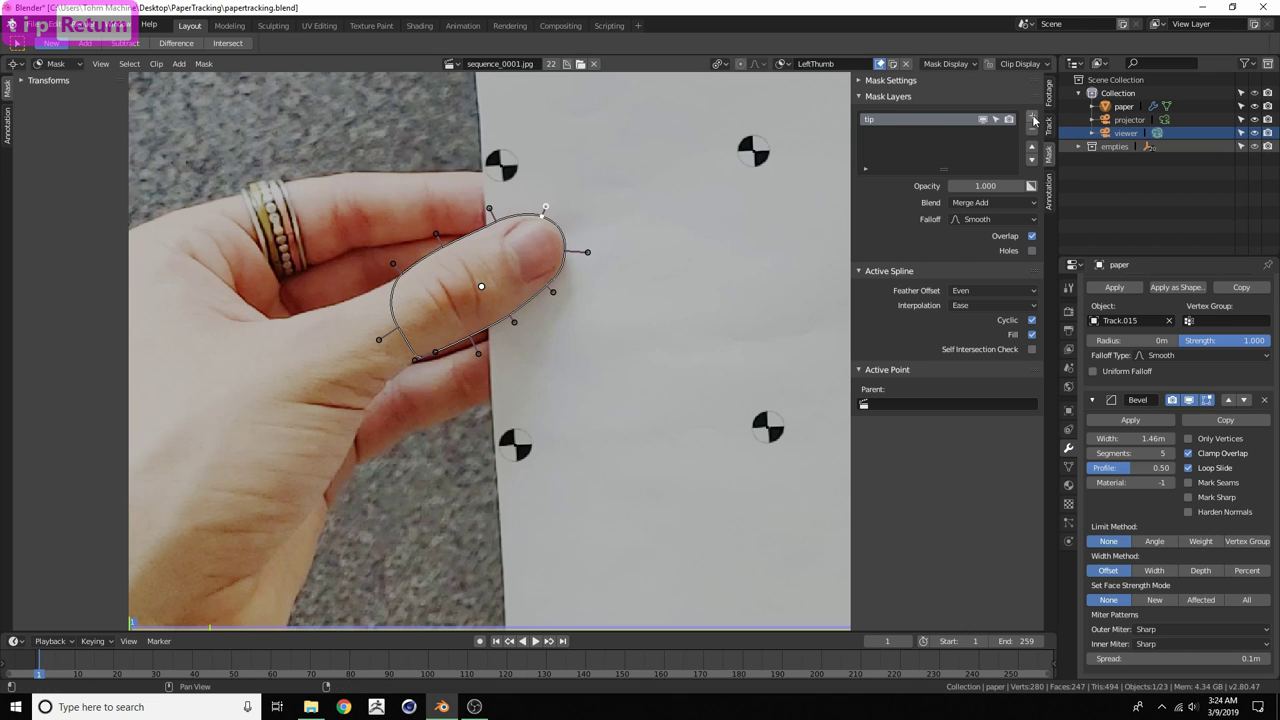
middle_click_drag(404, 225, 401, 279)
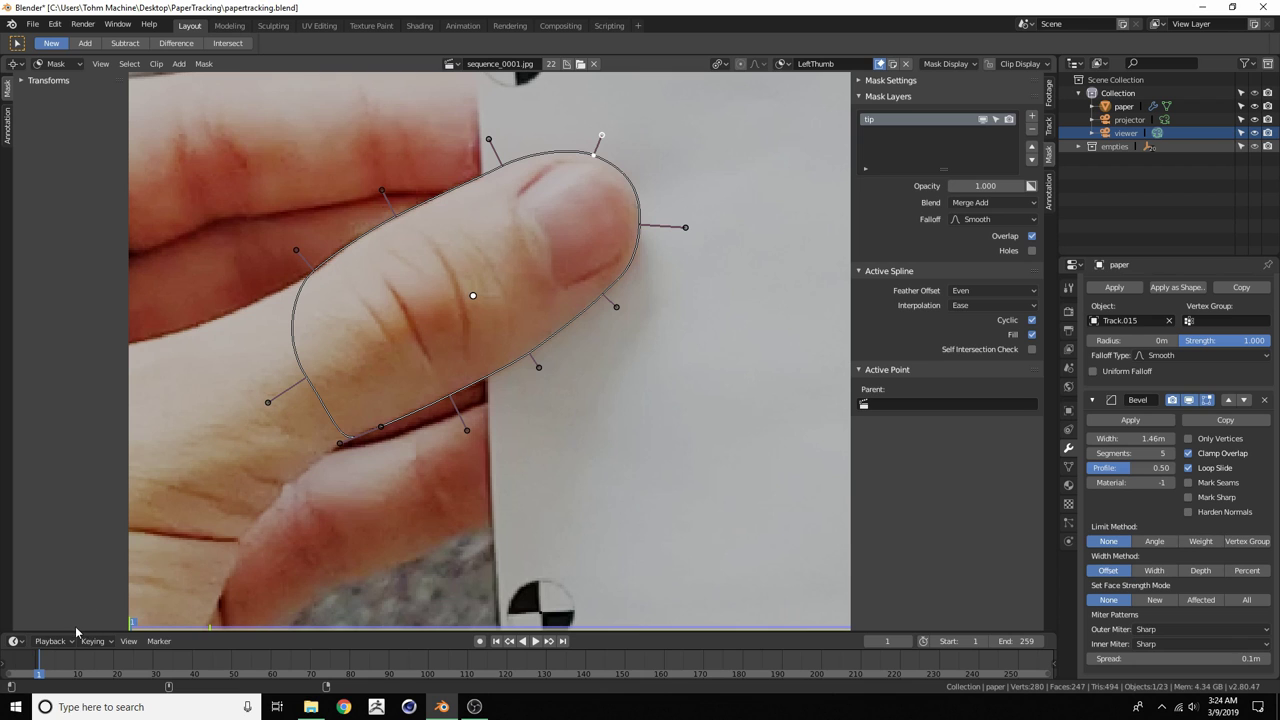
Enlarge the timeline area, change it to a Dope Sheet in Mask mode, and expand the LeftThumb channel
left_click_drag(76, 632, 80, 581)
left_click(22, 591)
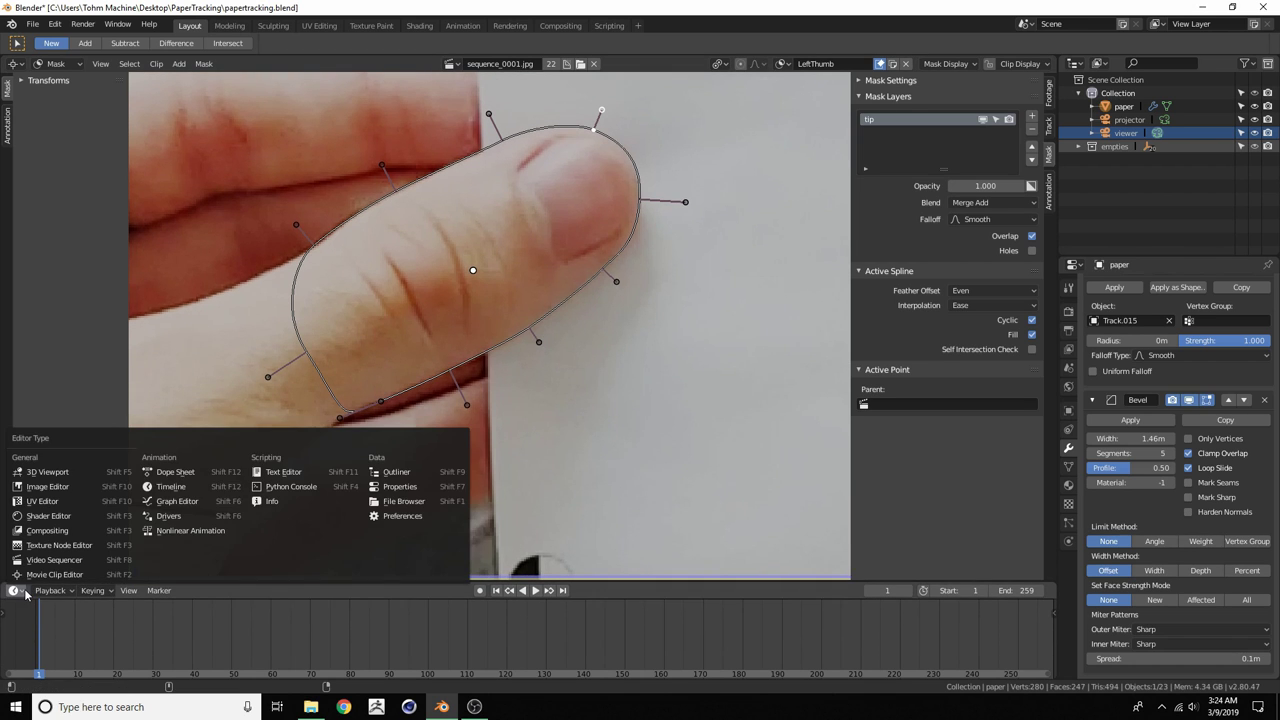
left_click(184, 474)
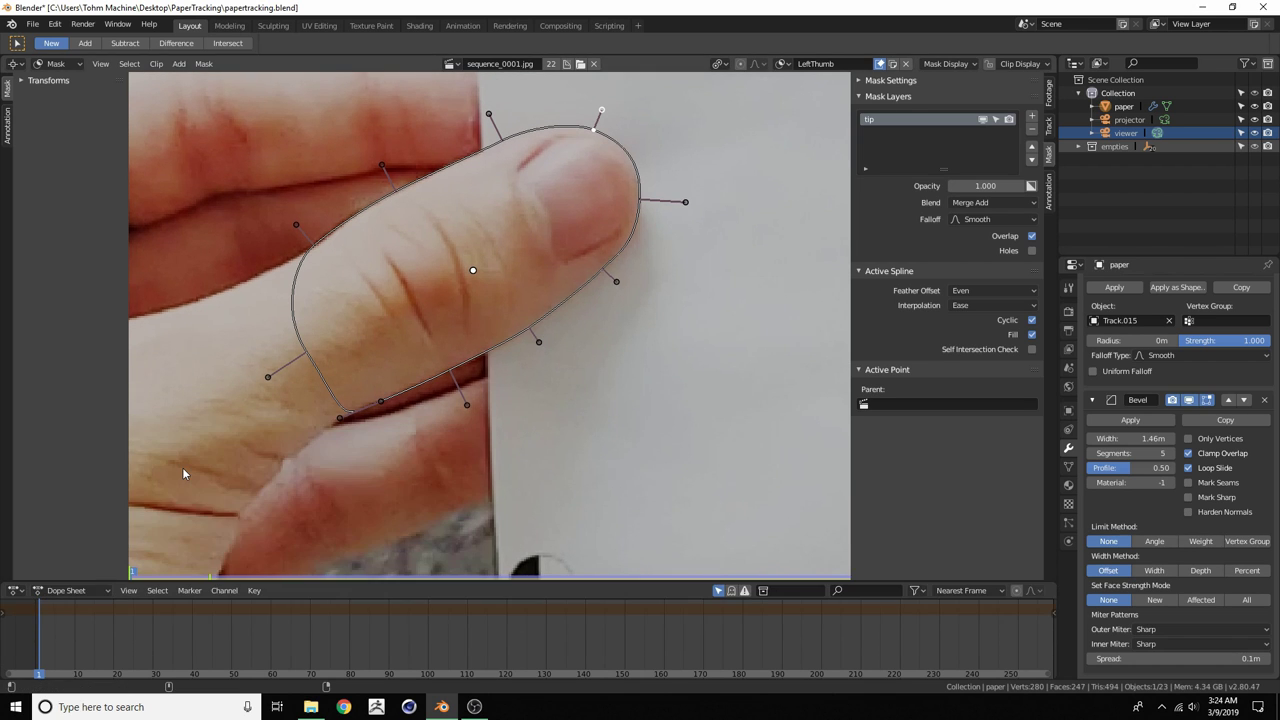
left_click(50, 591)
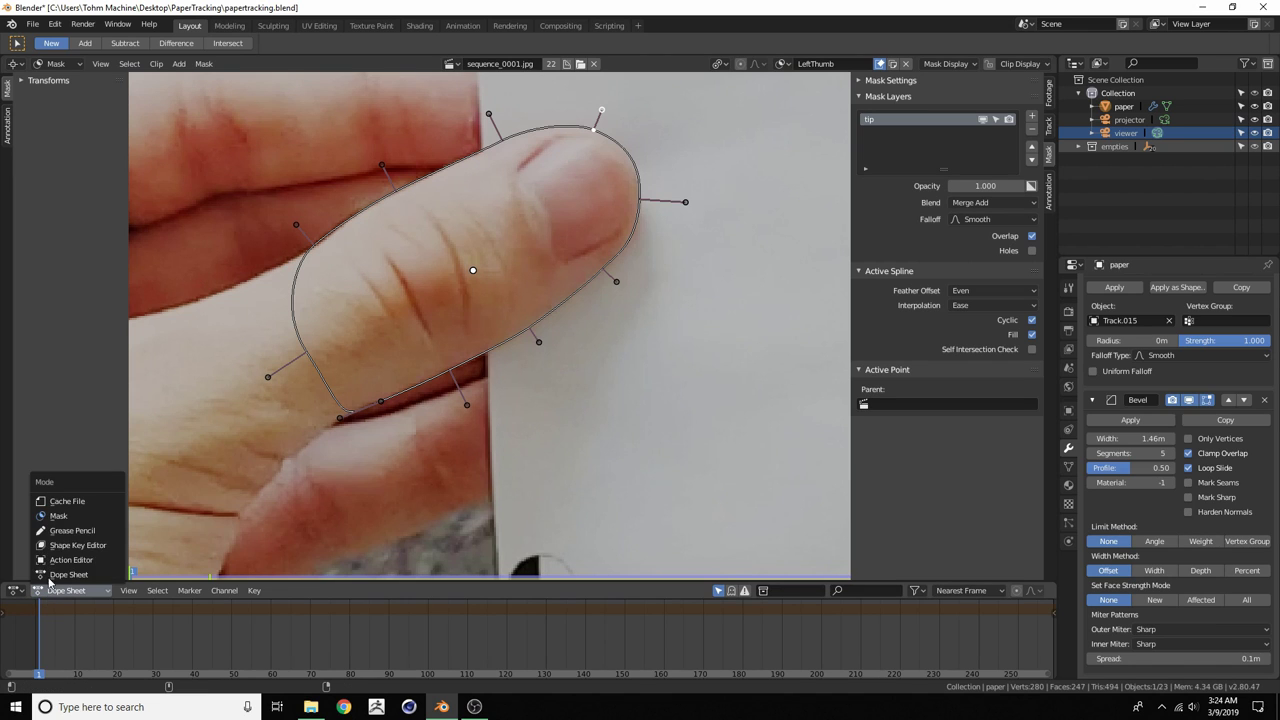
left_click(54, 521)
left_click(6, 621)
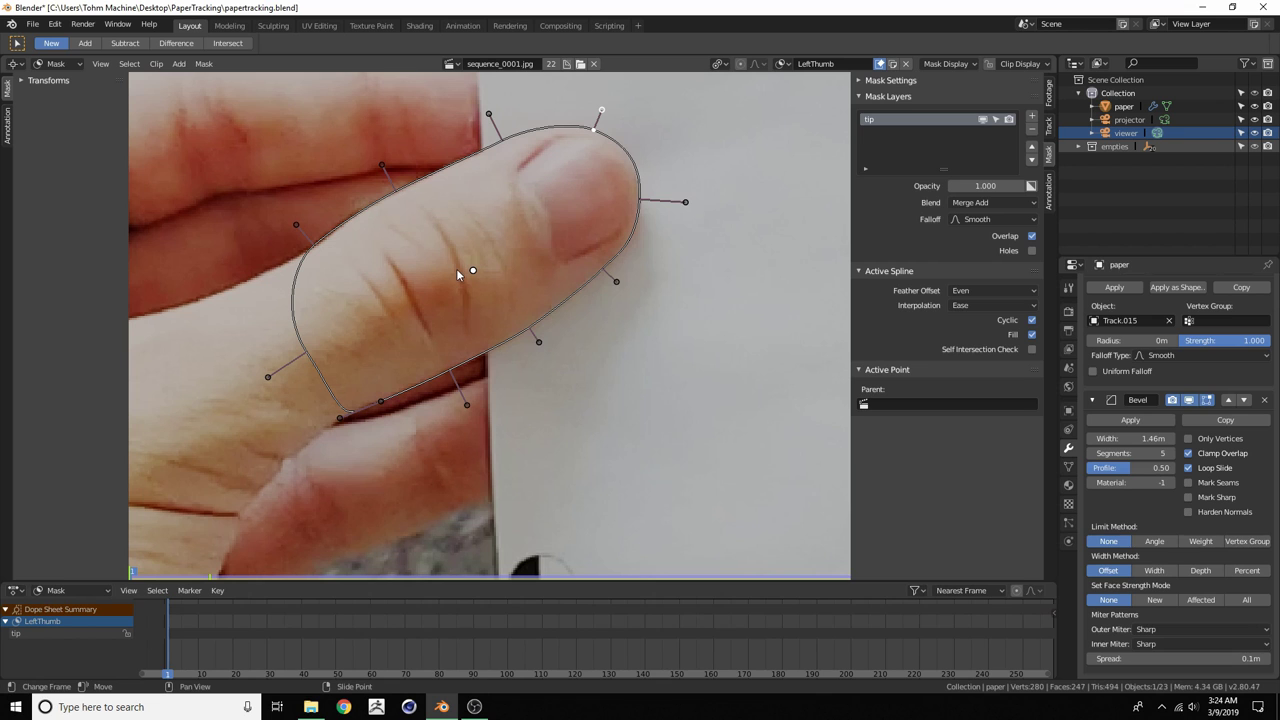
Select all mask points, insert a shape keyframe at frame 1, and go to frame 7
key("a")
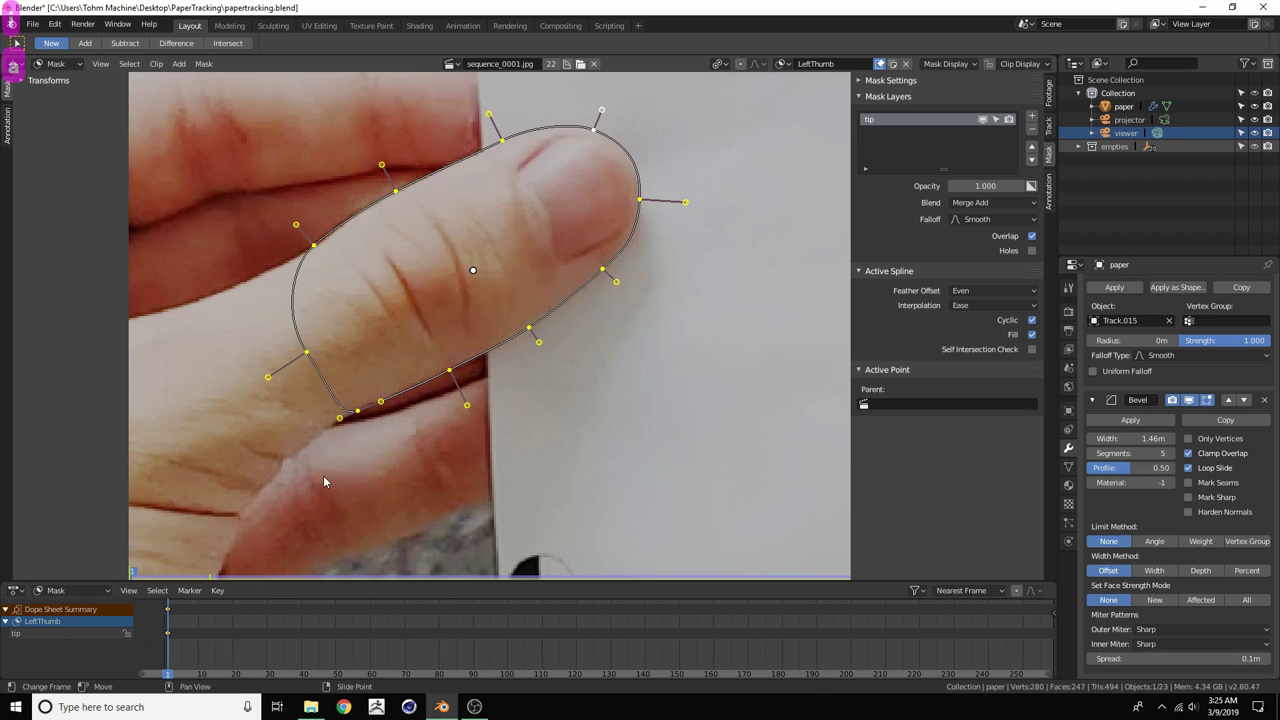
right_click_drag(174, 654, 189, 654)
middle_click_drag(373, 318, 386, 428)
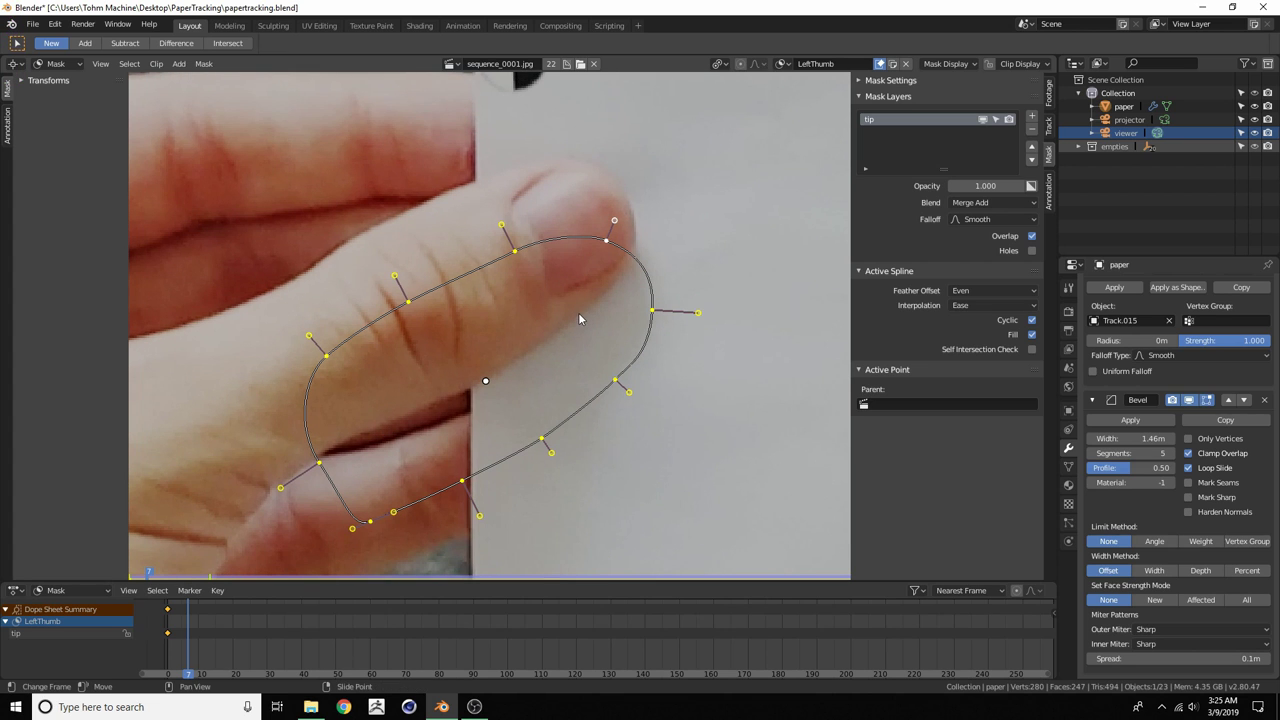
Try to move and rotate the whole mask onto the thumb, and undo both transforms
key("g")
left_click(562, 245)
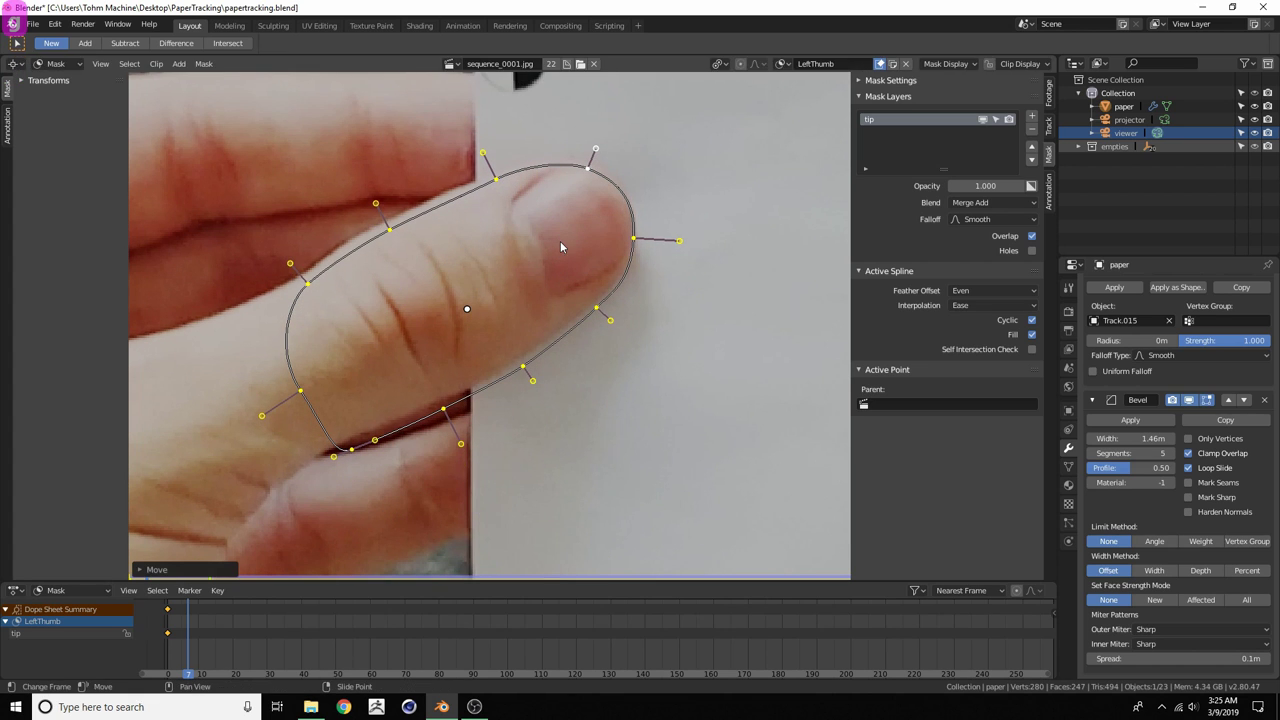
key("r")
left_click(705, 207)
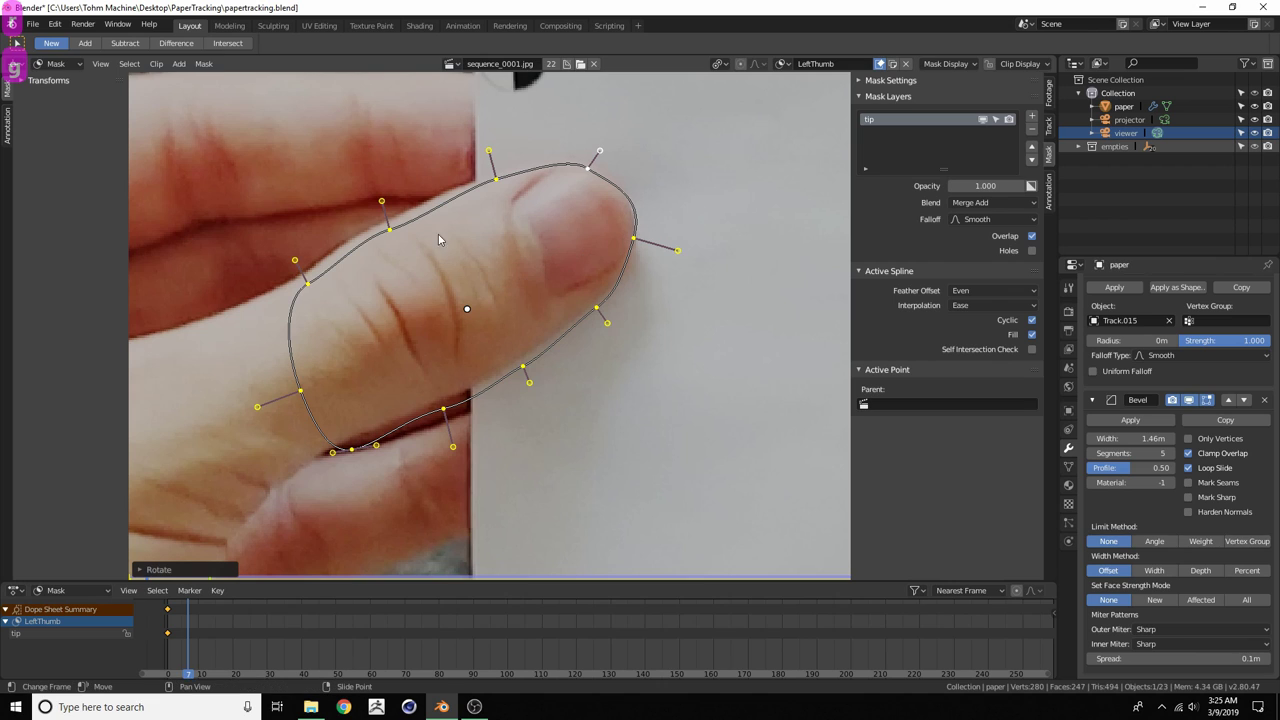
key("ctrl+z")
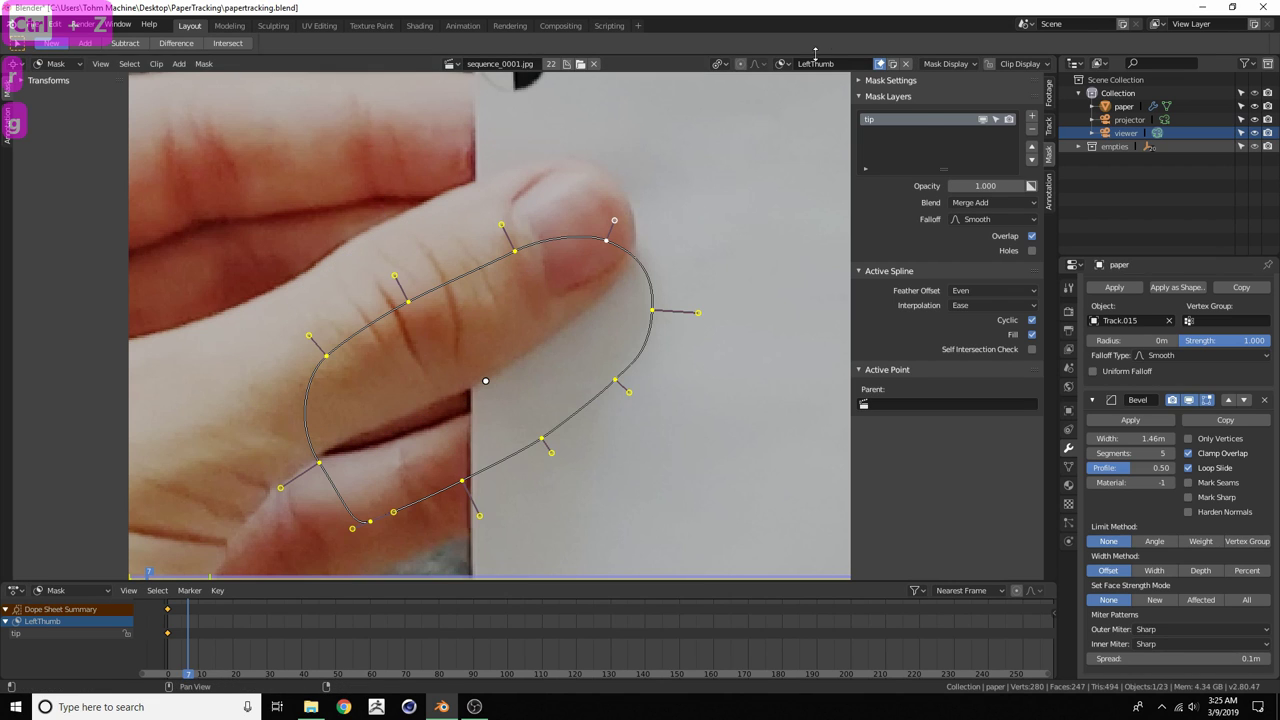
Set the pivot to Median Point, and fit the whole mask to the thumb at frame 7 by moving it and rotating it about 1.1°
left_click(720, 64)
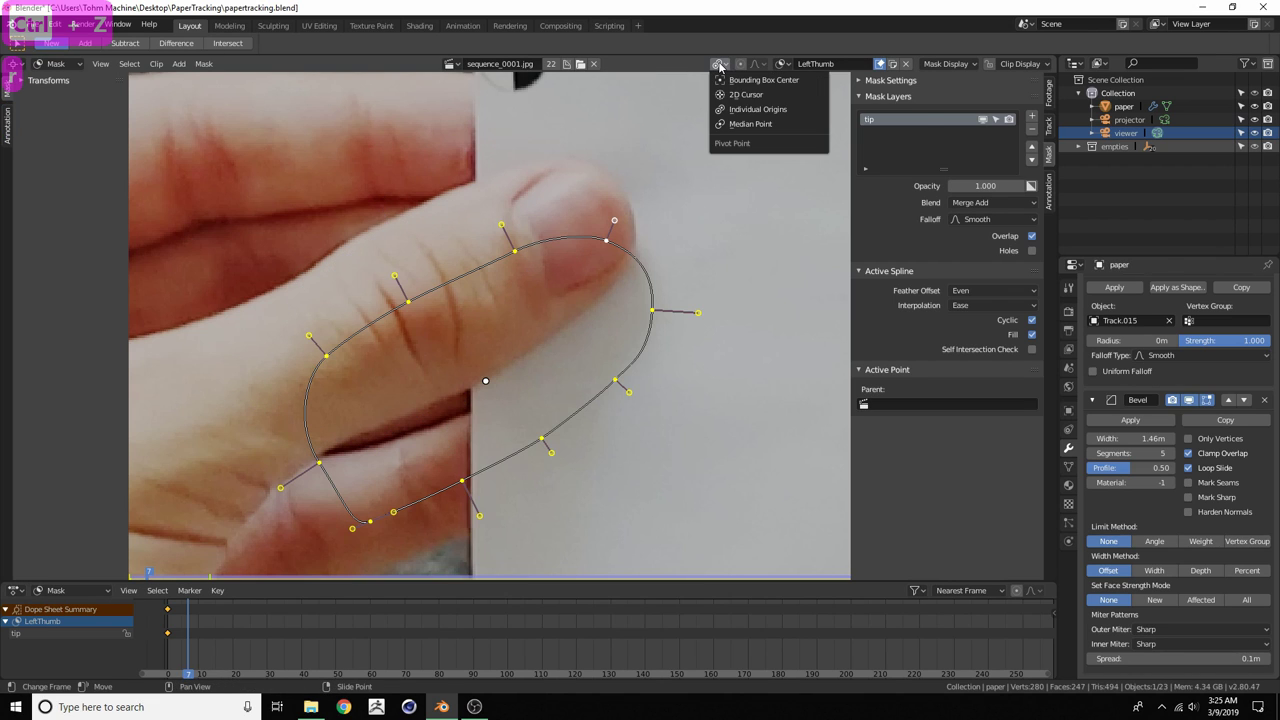
left_click(751, 124)
key("g")
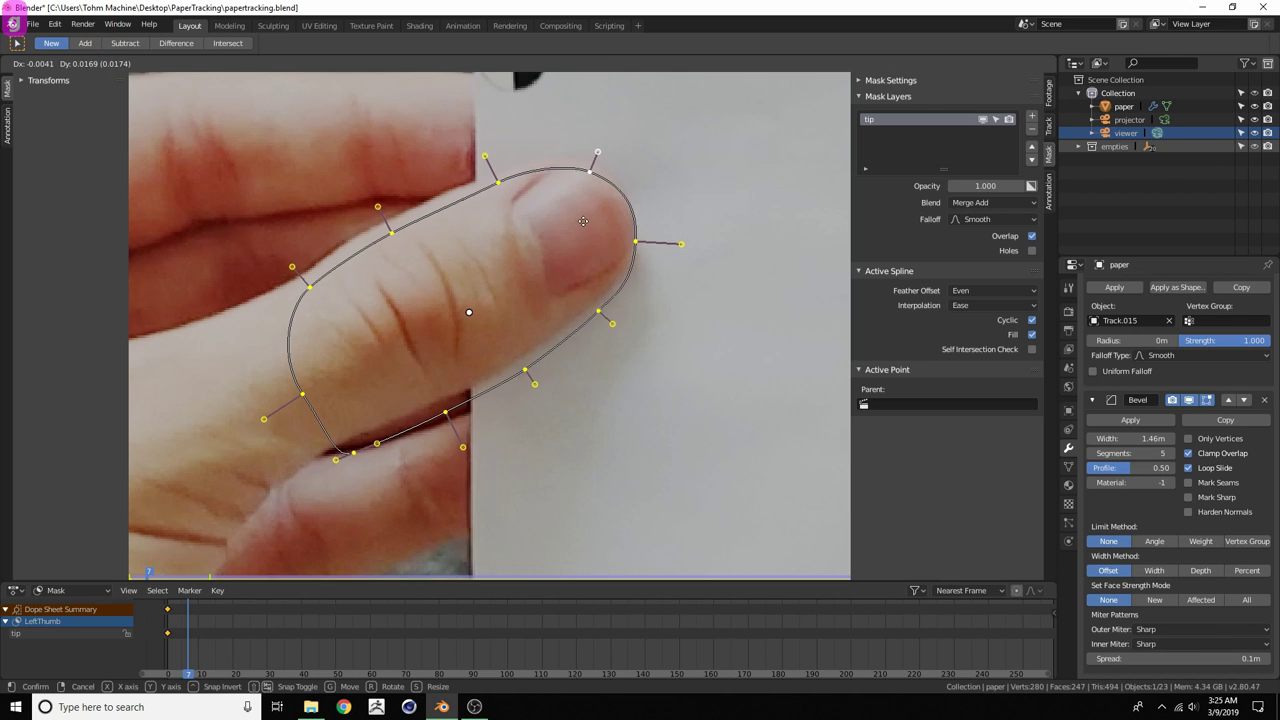
left_click(582, 216)
key("s")
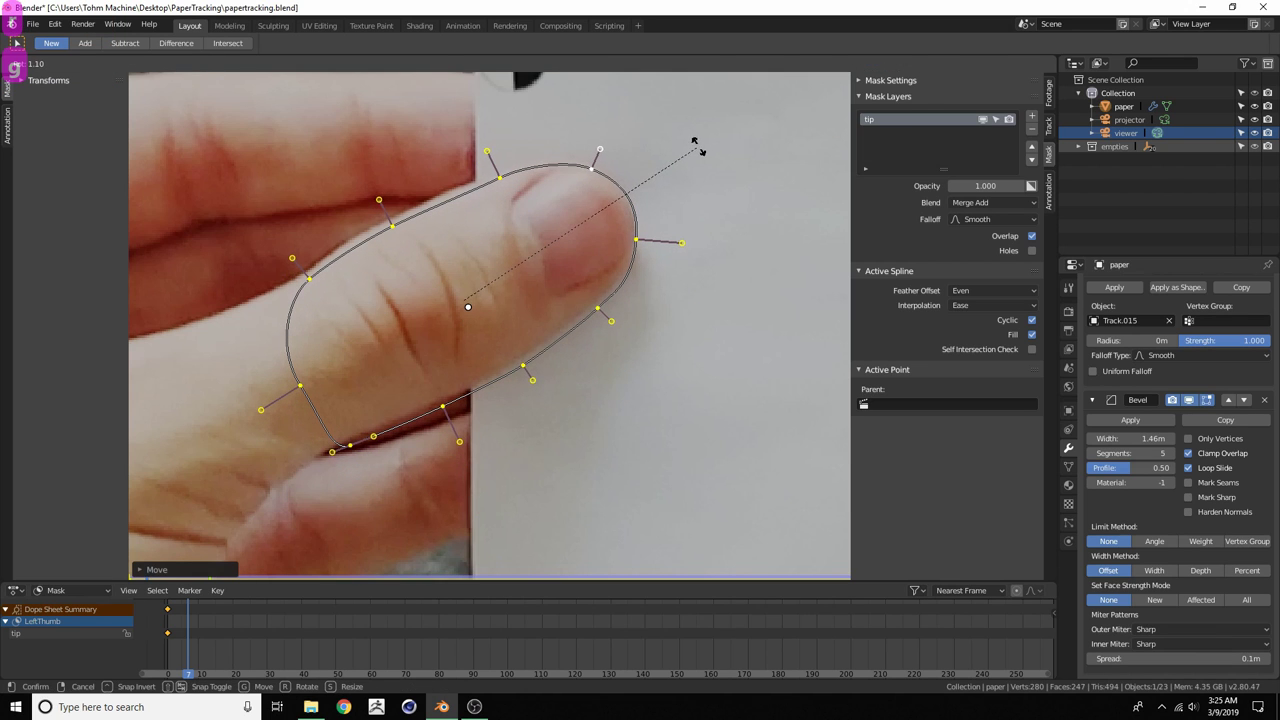
left_click(698, 147)
key("g")
left_click(608, 248)
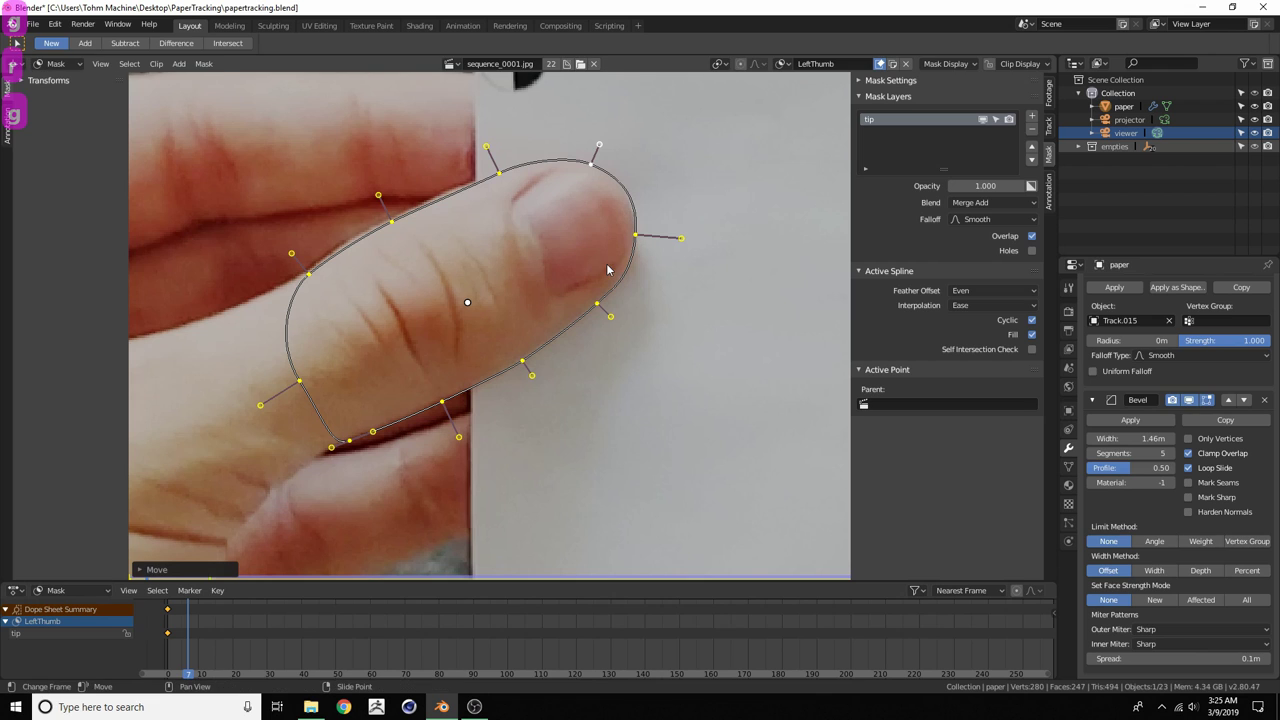
Reposition the two mask points on the thumb's upper edge near the knuckle and the starting point by the finger gap
scroll(384, 191, "up", 2)
left_click(325, 174)
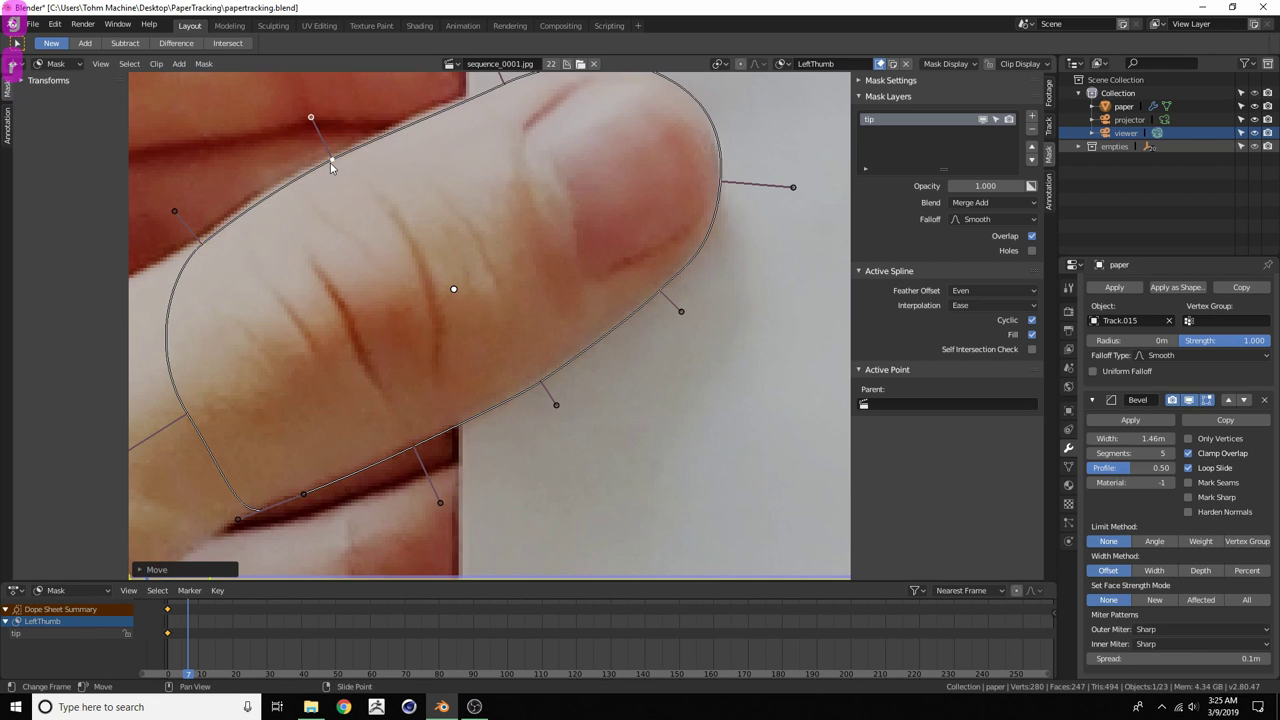
left_click(195, 243)
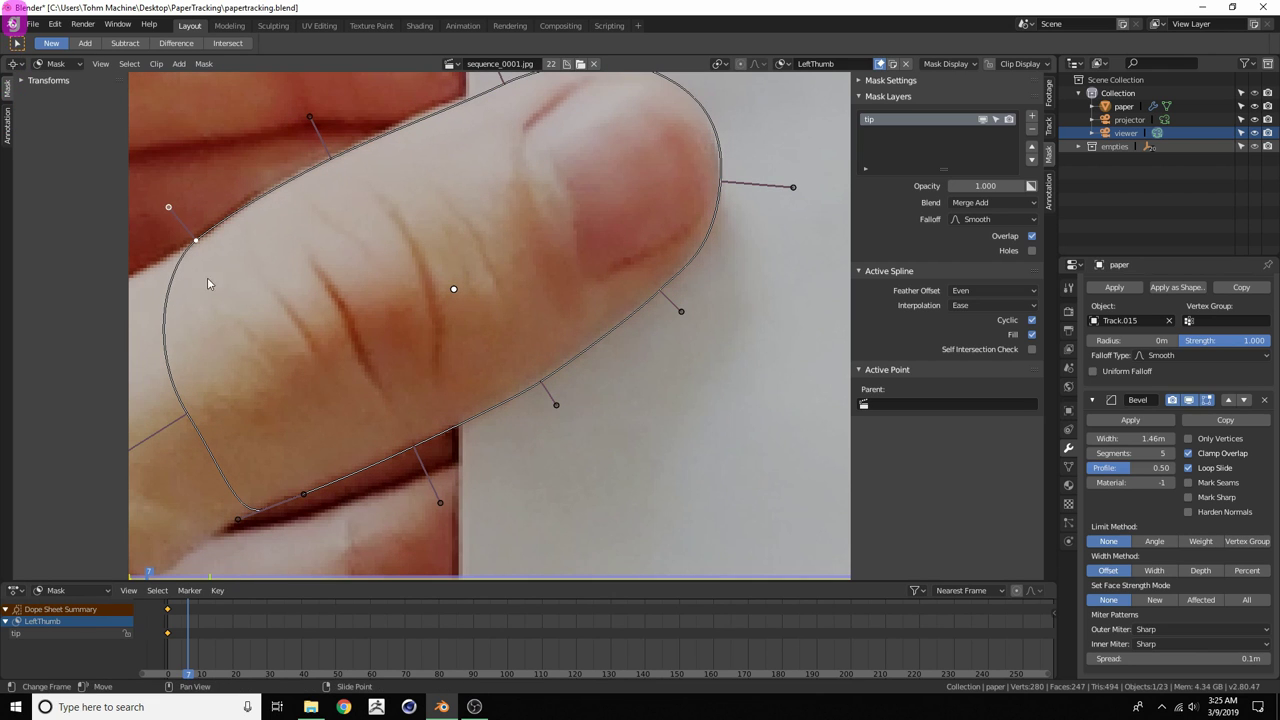
middle_click_drag(284, 523, 283, 416)
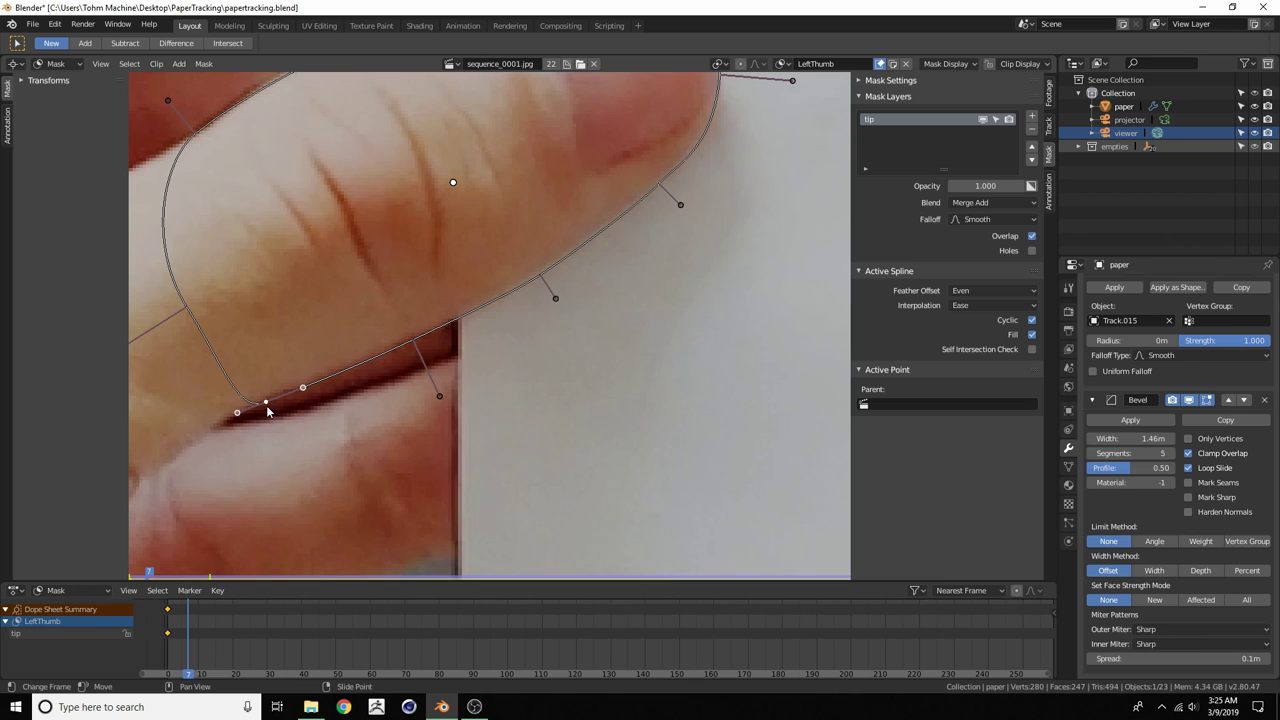
left_click_drag(267, 410, 264, 407)
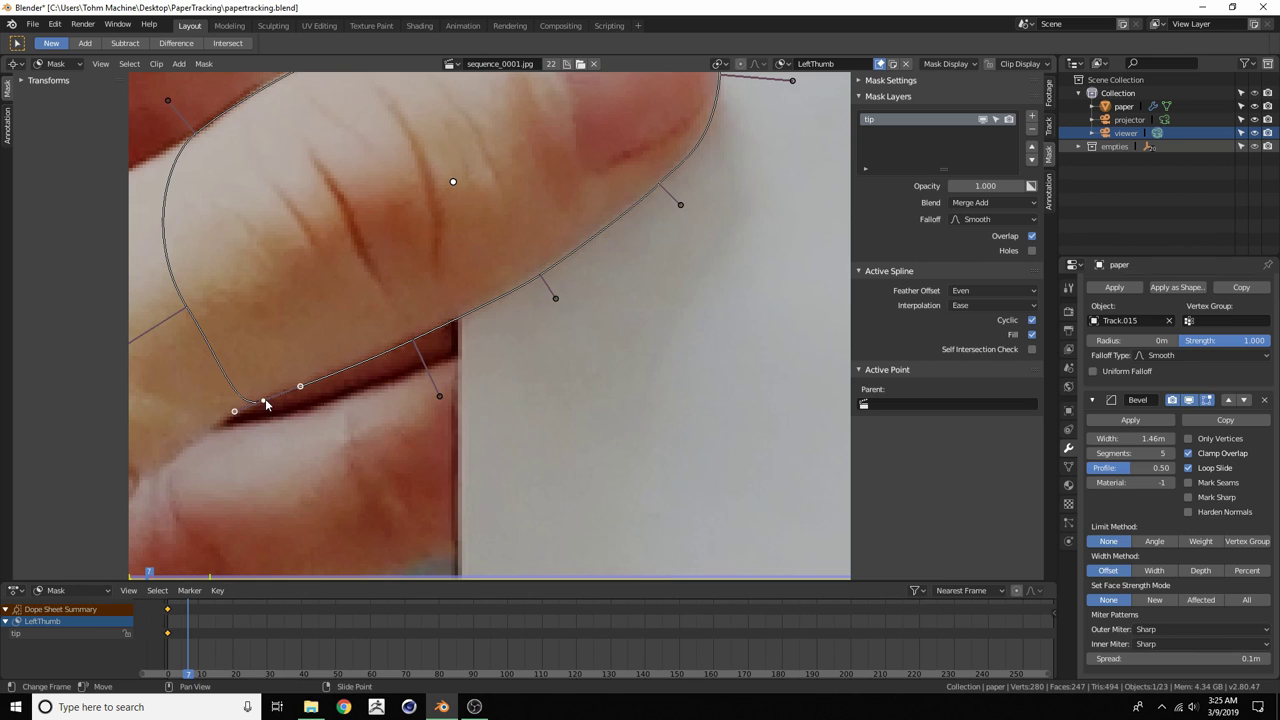
Fine-tune the mask points along the thumb's lower edge and at the thumb tip to match its outline at frame 7
left_click(413, 341)
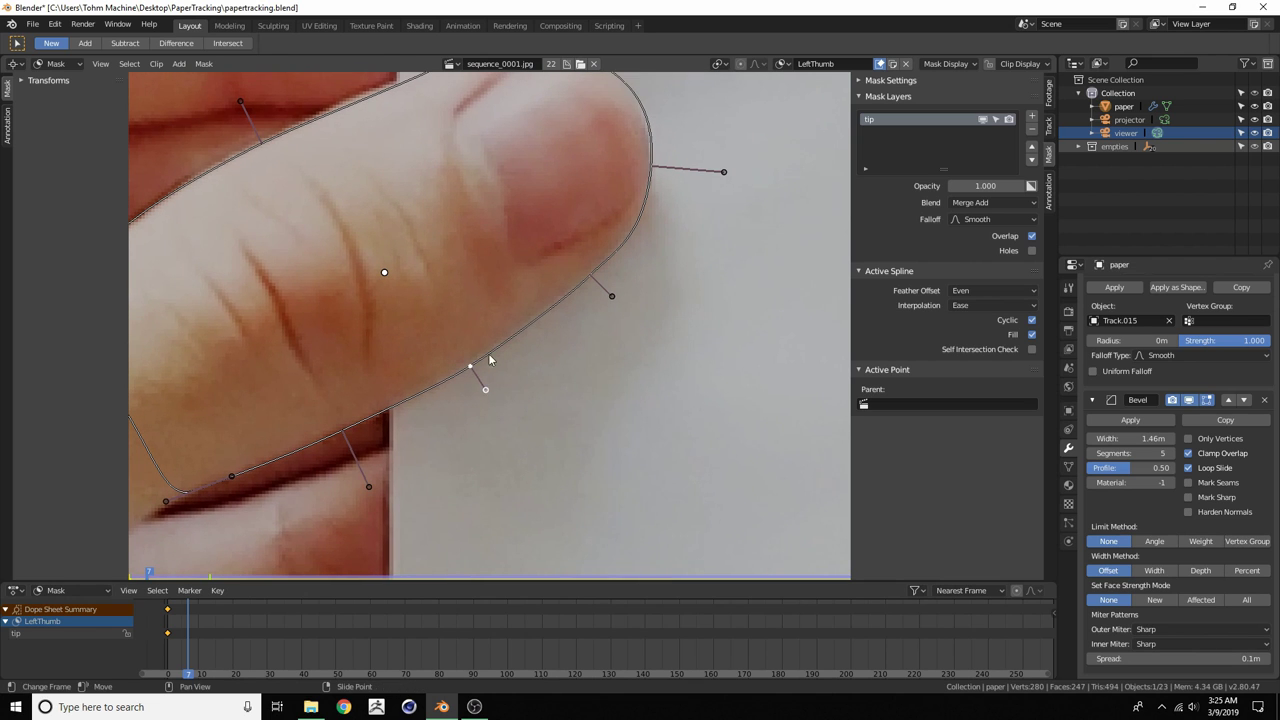
middle_click_drag(652, 166, 619, 297)
left_click_drag(619, 297, 617, 303)
scroll(495, 318, "down", 1)
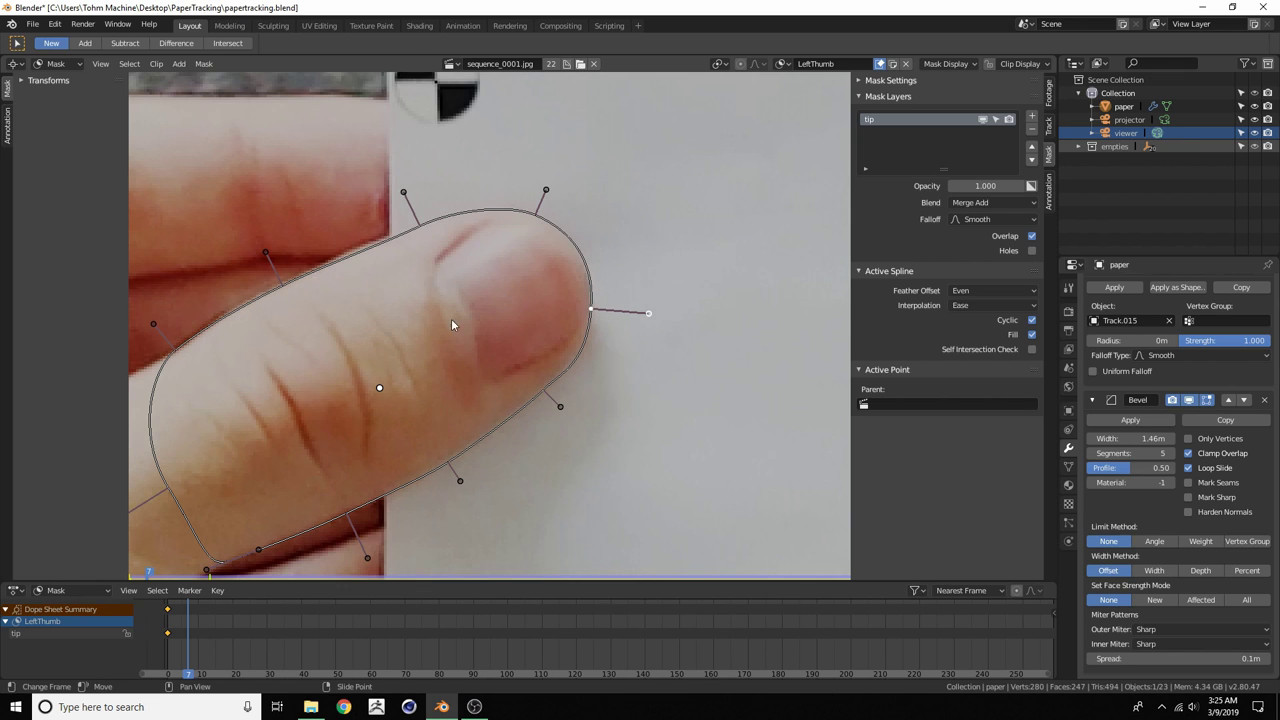
scroll(480, 320, "down", 3)
scroll(462, 283, "down", 4)
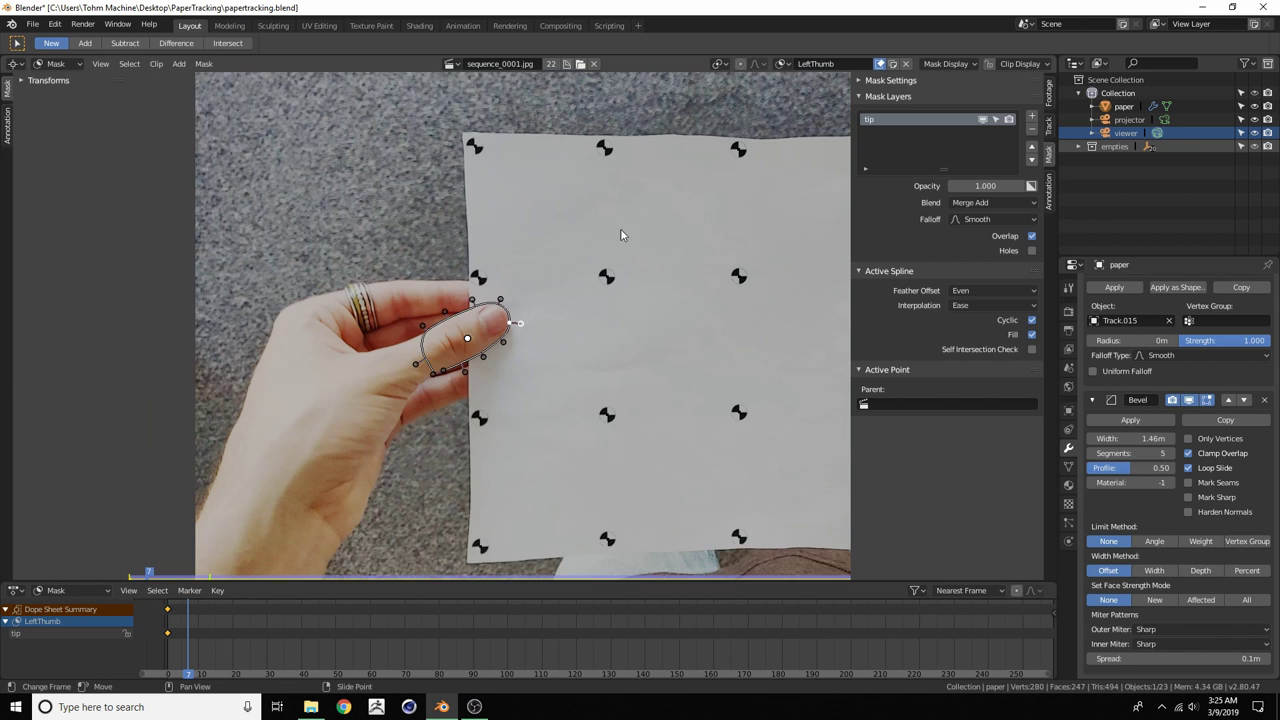
Reposition and rotate the mask point on the thumb's upper edge beside the nail, and insert a mask shape keyframe at frame 7
scroll(476, 326, "up", 8)
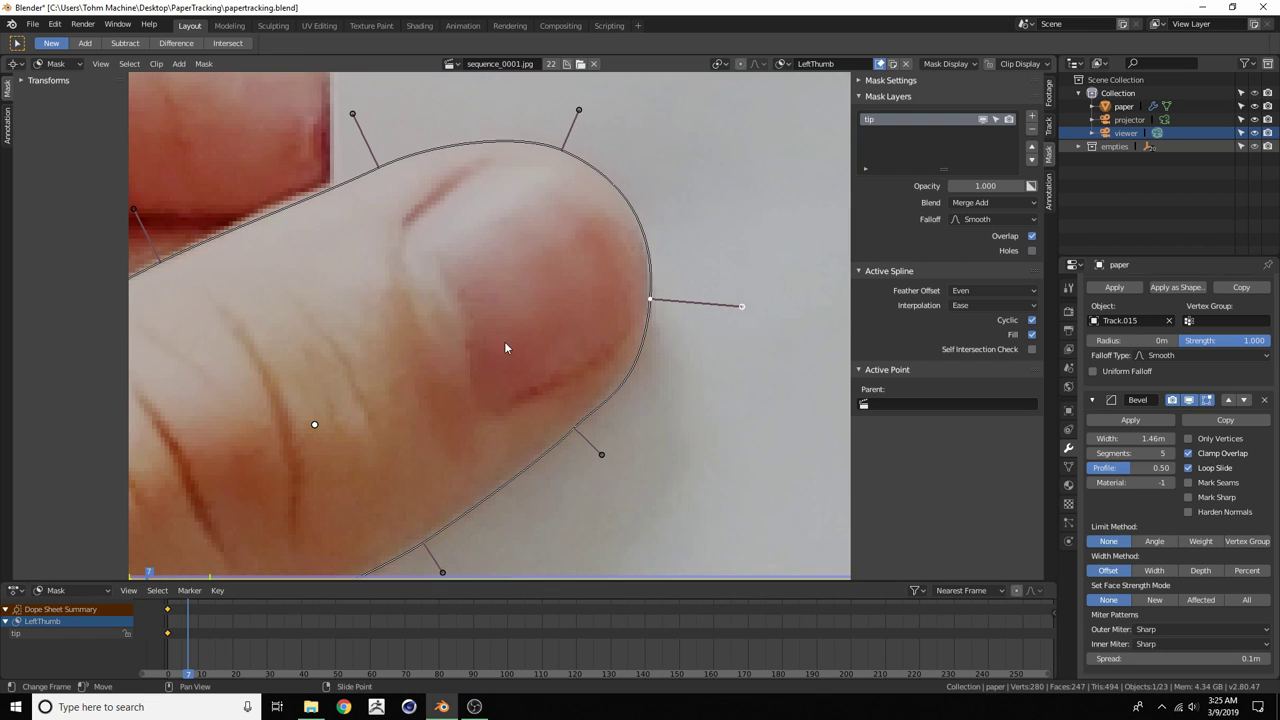
scroll(452, 316, "down", 6)
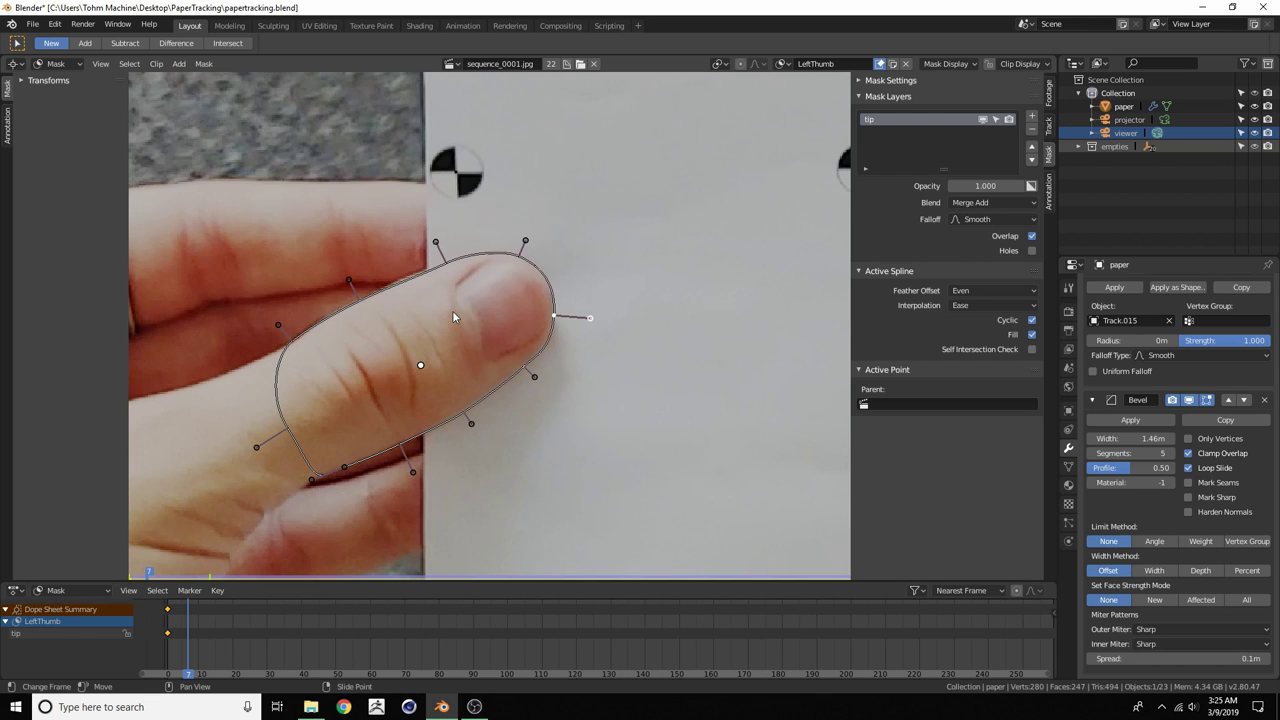
scroll(421, 241, "up", 6)
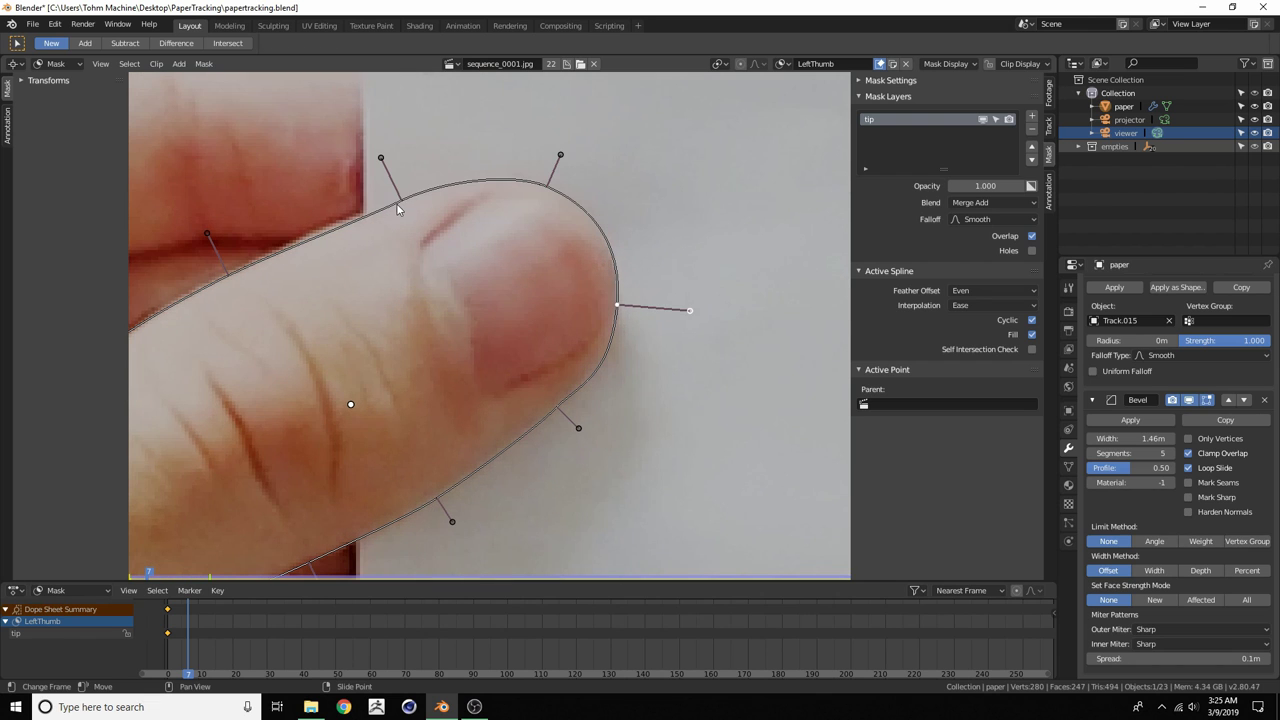
left_click_drag(397, 209, 394, 207)
key("r")
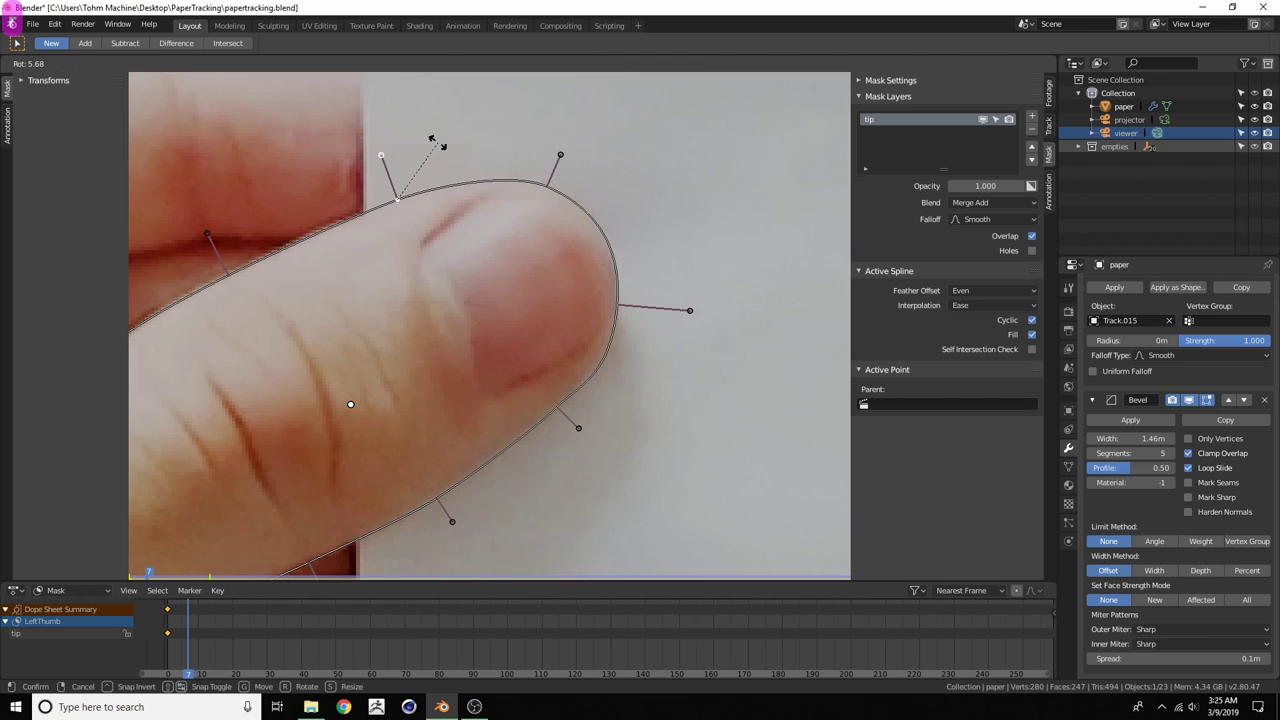
left_click(441, 149)
middle_click_drag(450, 258, 507, 208)
scroll(505, 210, "down", 2)
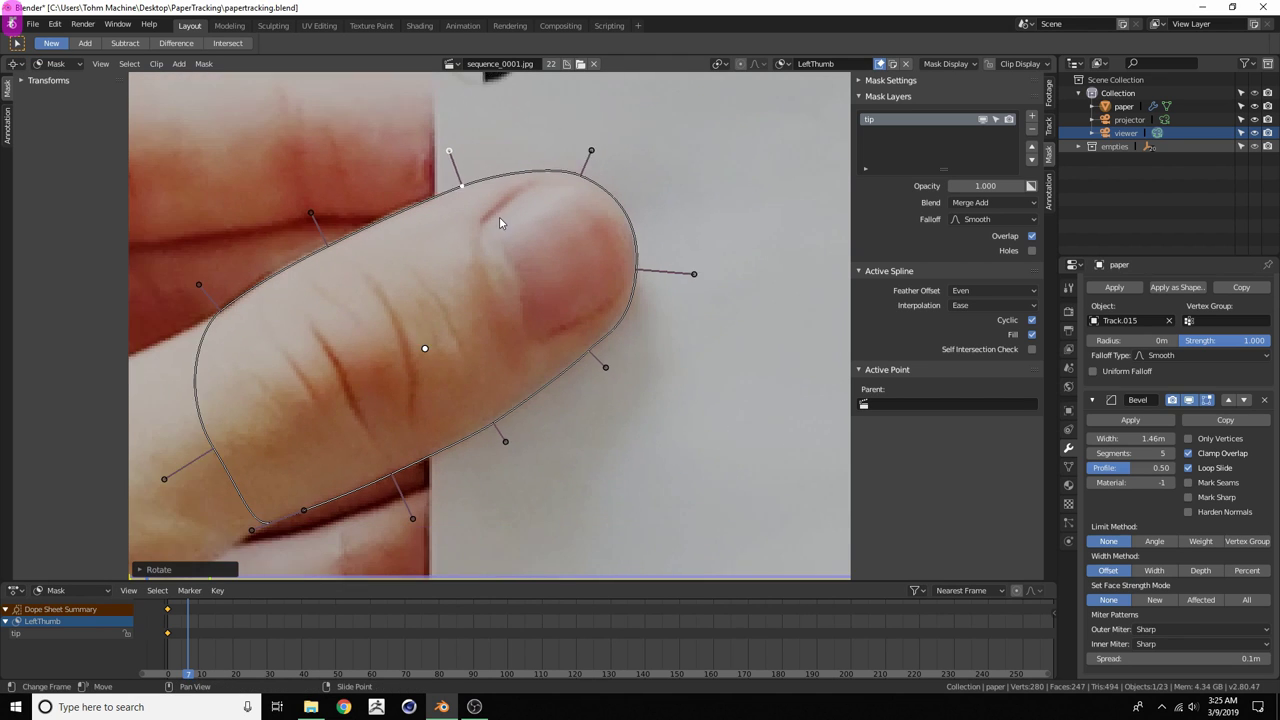
key("i")
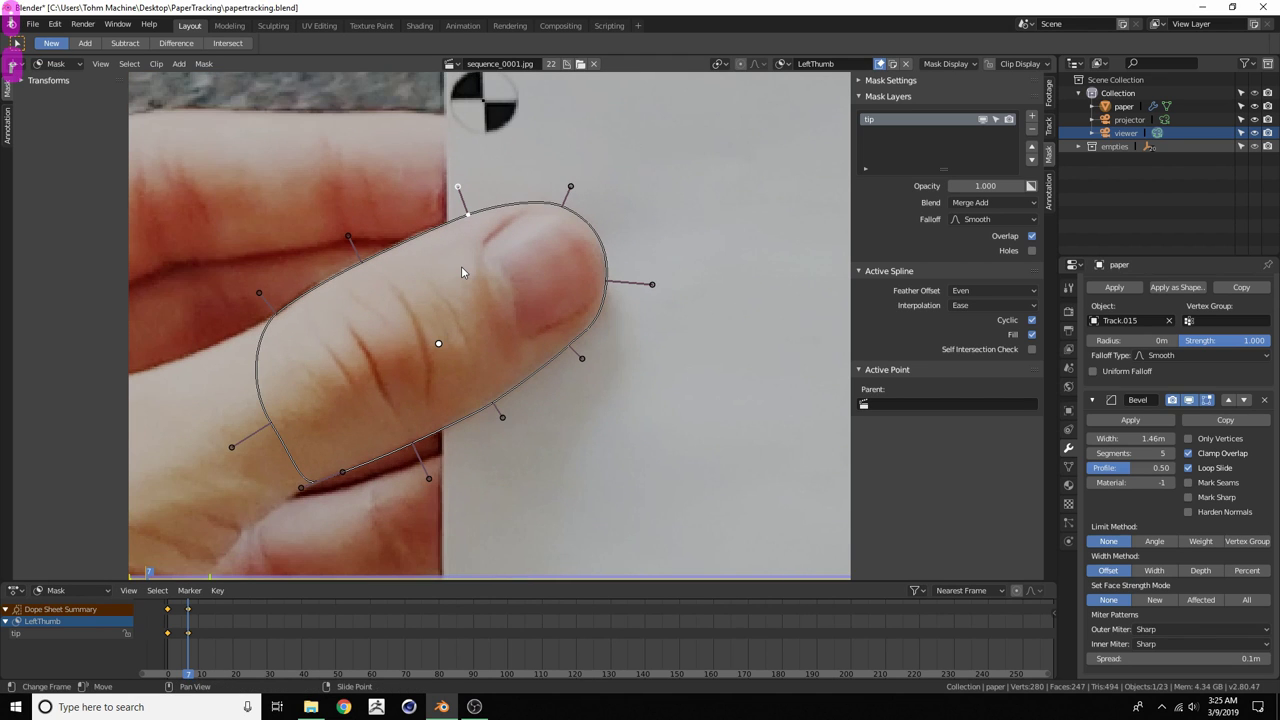
scroll(362, 366, "down", 3)
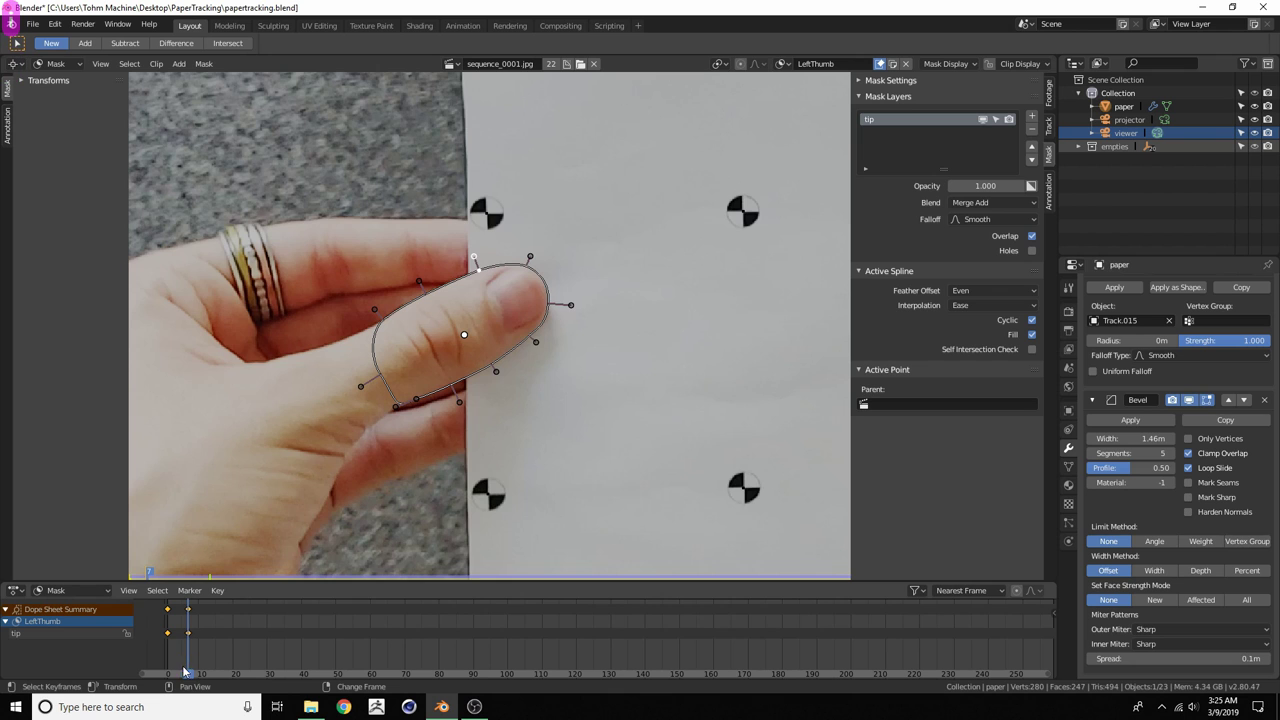
Scrub back to frame 1 and examine how closely the mask fits the left thumb's outline
right_click_drag(186, 670, 175, 666)
left_click_drag(175, 670, 167, 670)
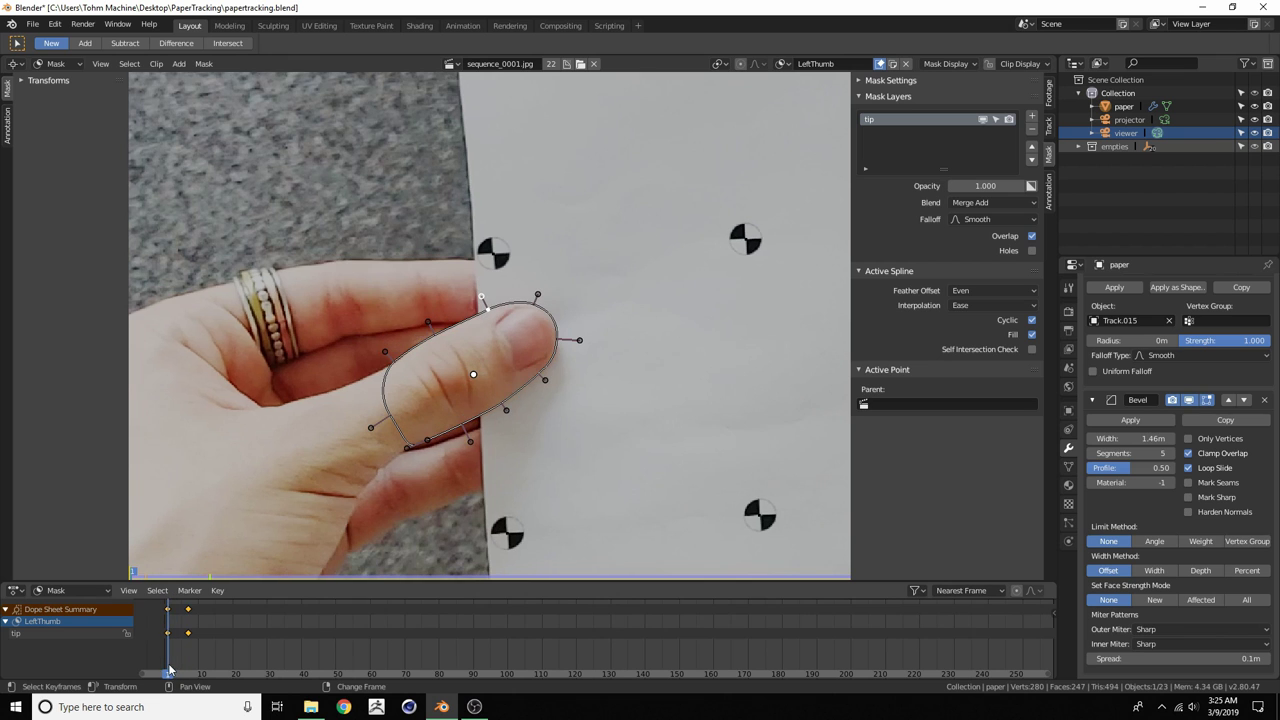
scroll(431, 434, "up", 2)
middle_click_drag(393, 405, 433, 397)
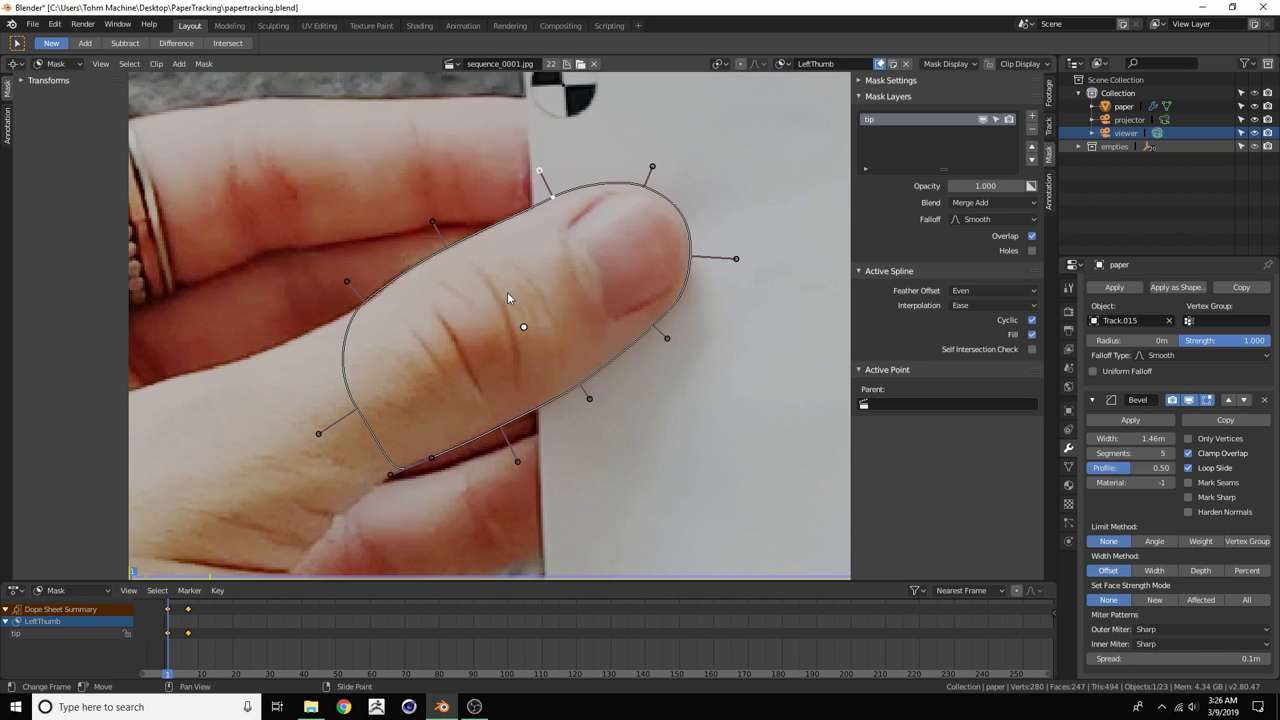
scroll(507, 292, "down", 7)
middle_click_drag(631, 286, 497, 279)
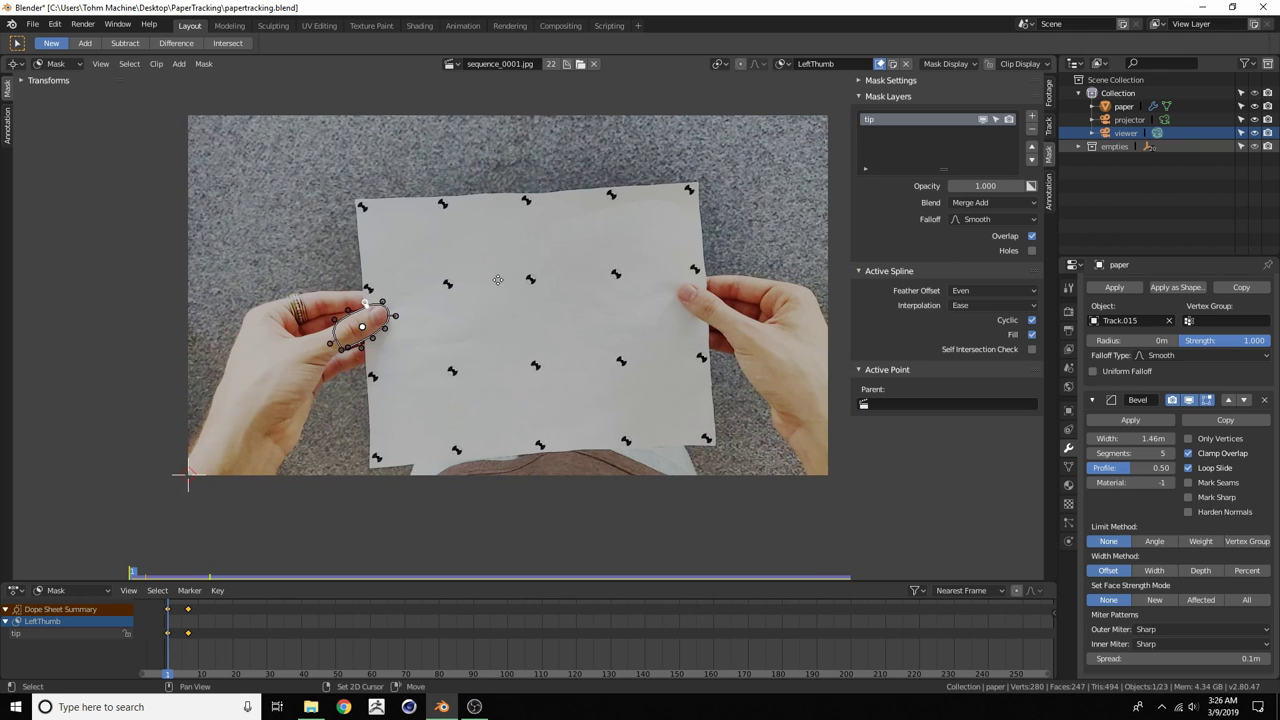
scroll(292, 307, "up", 1)
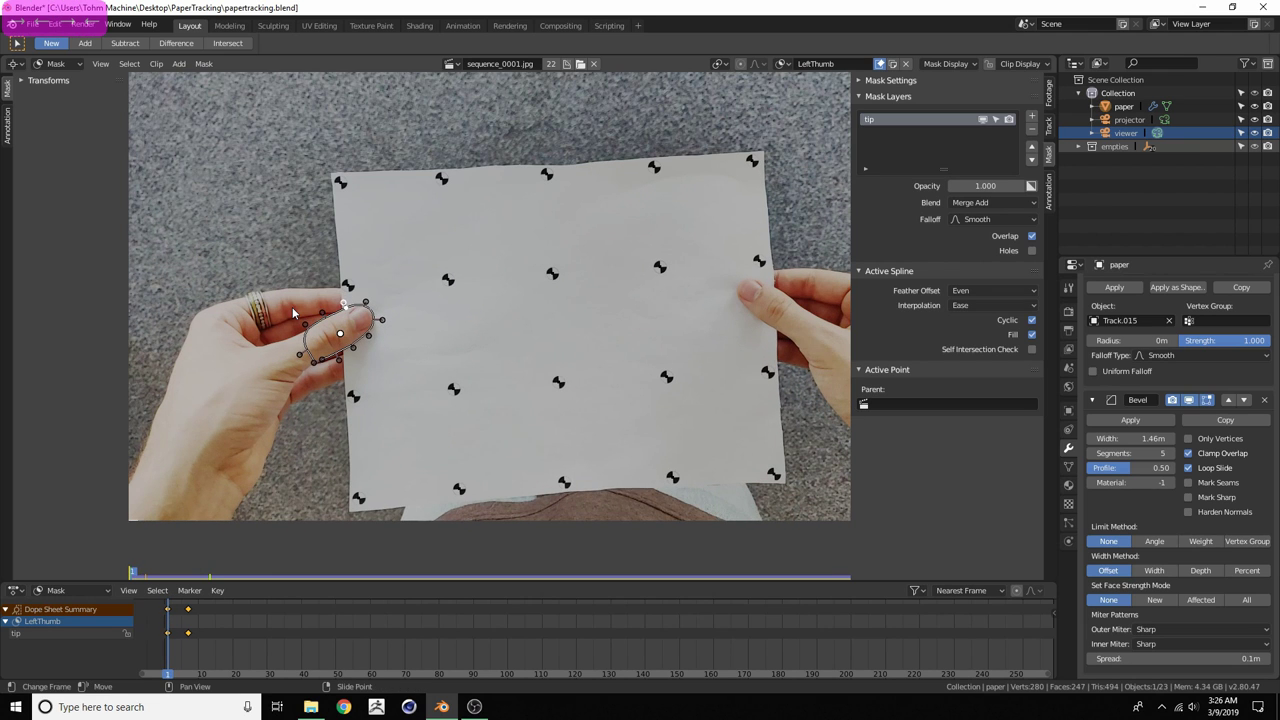
scroll(292, 307, "up", 6)
middle_click_drag(275, 295, 595, 262)
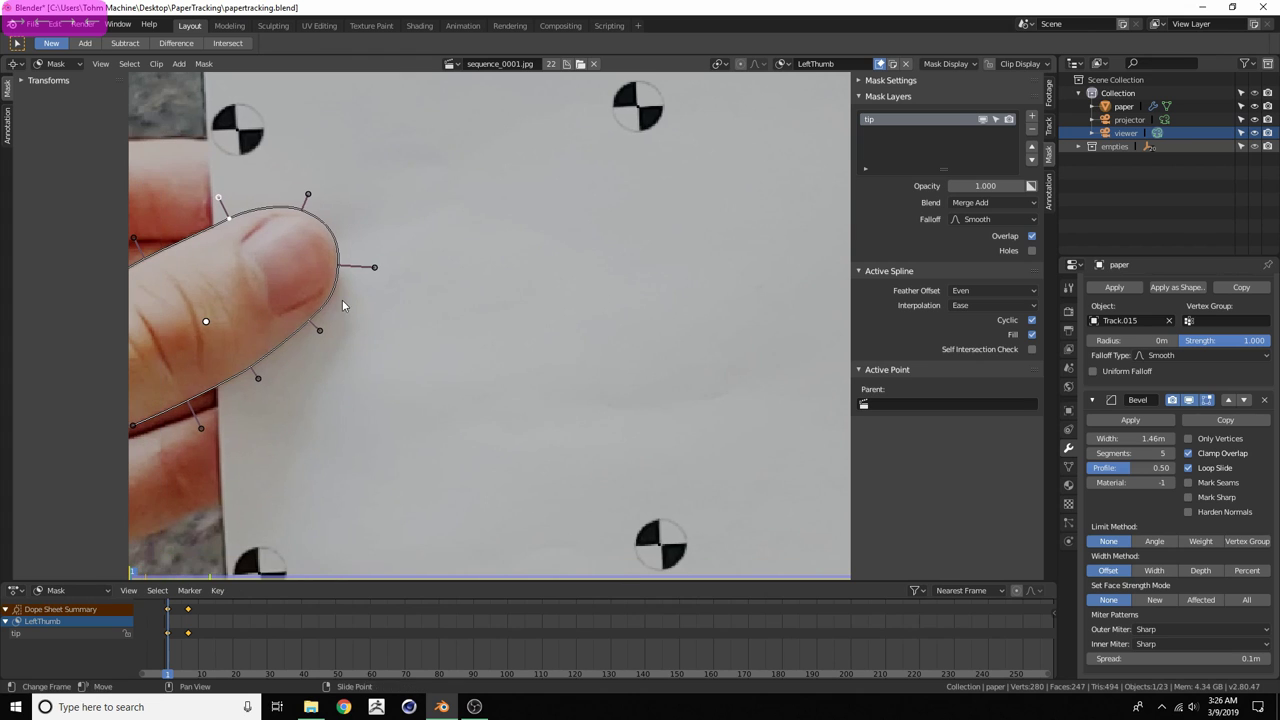
middle_click_drag(174, 343, 421, 333)
scroll(408, 303, "up", 2)
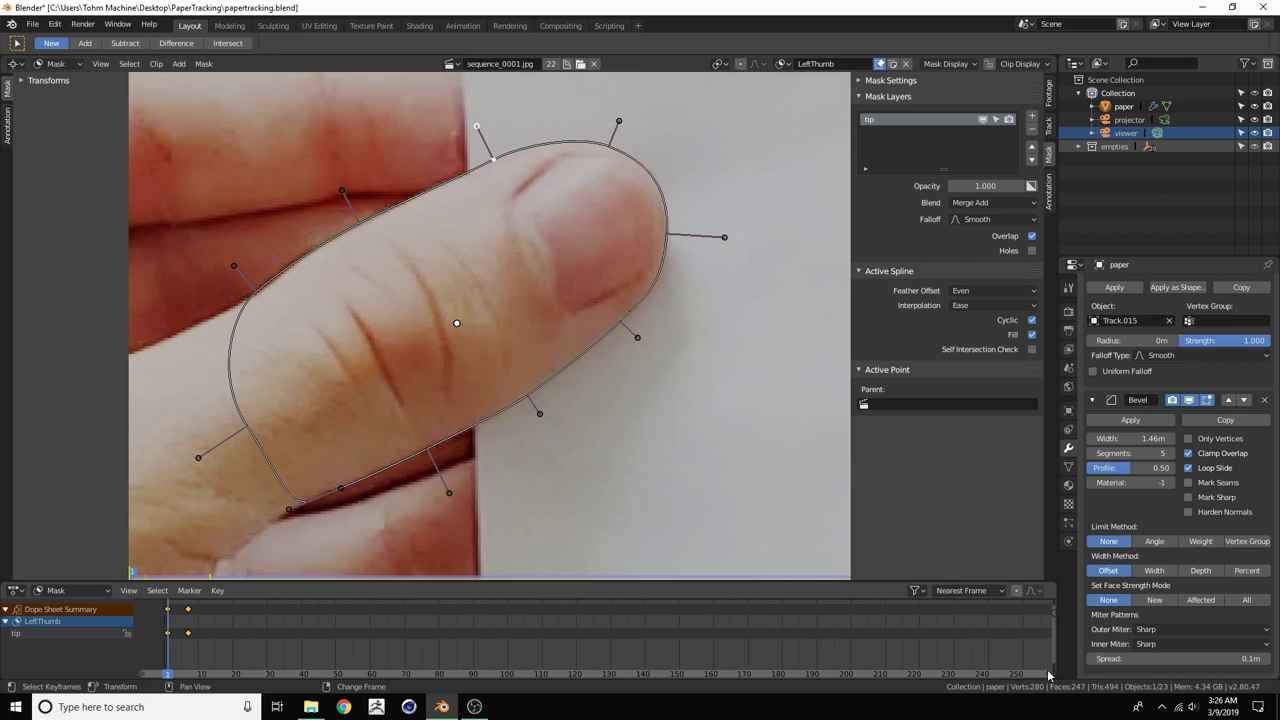
Zoom the Dope Sheet in on the first frames, and duplicate the mask keyframe at frame 1 to frame 2
left_click_drag(1048, 677, 338, 677)
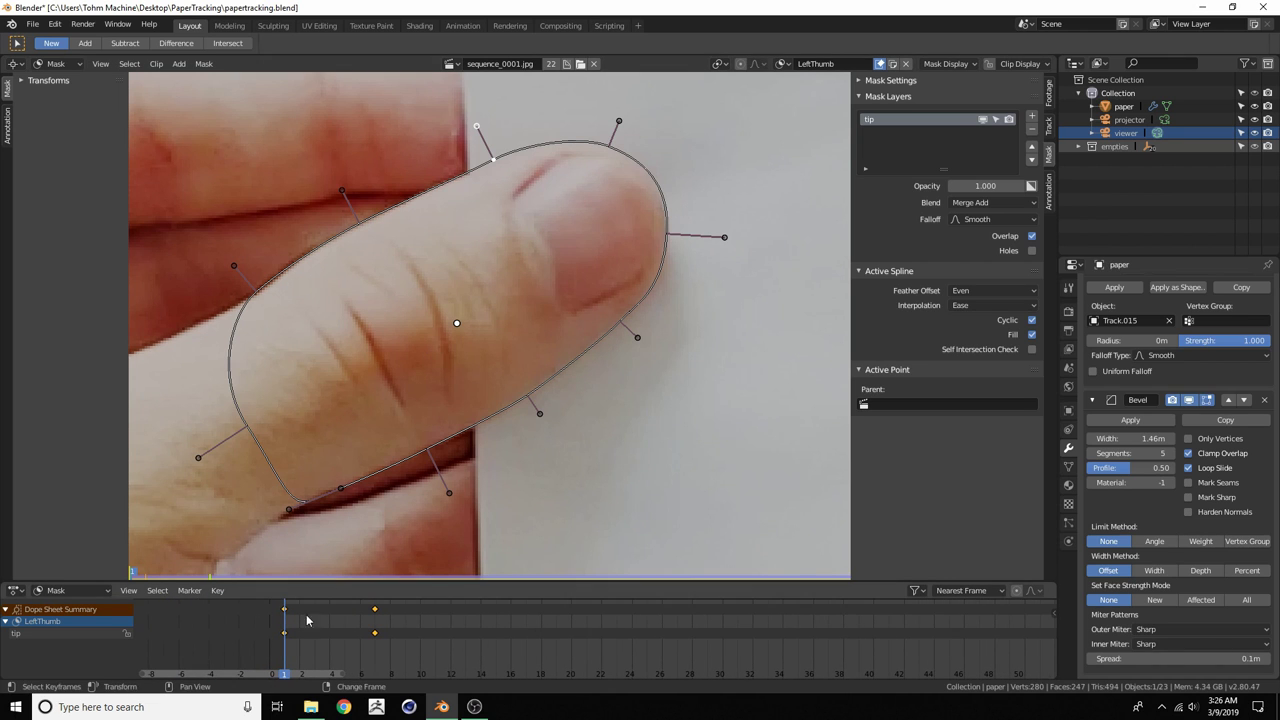
key("Right")
key("Left")
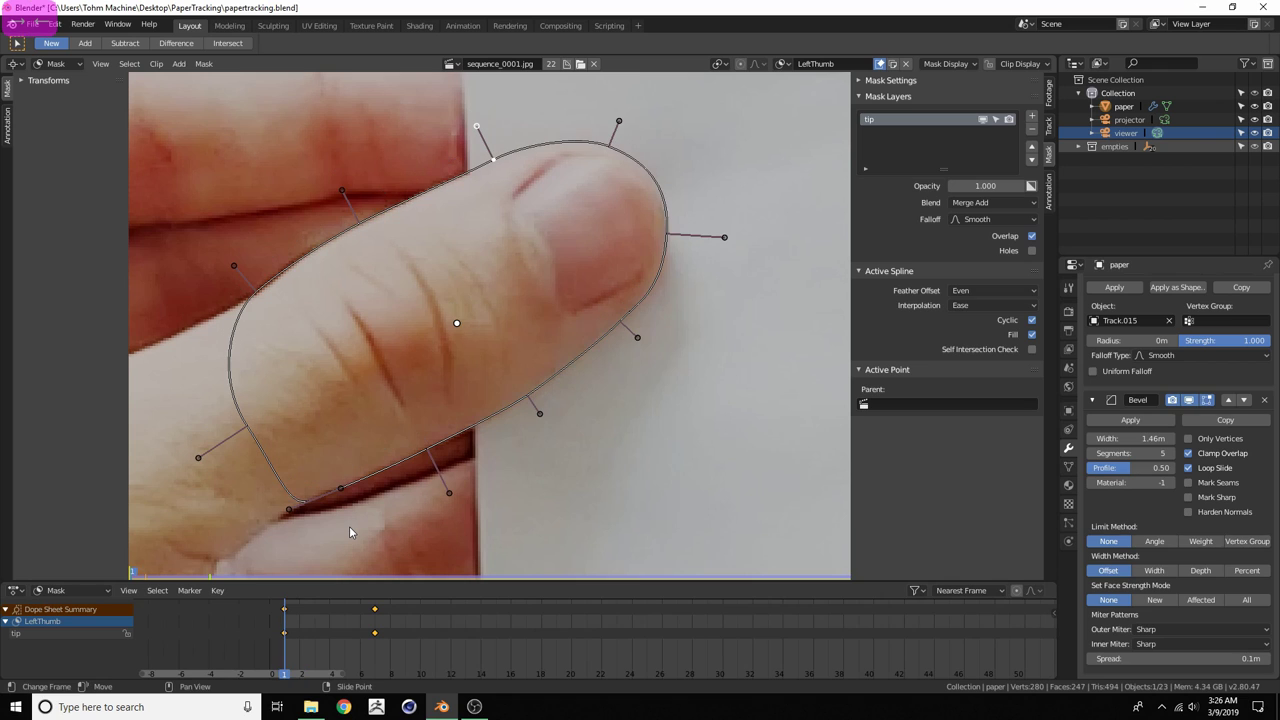
left_click(284, 636)
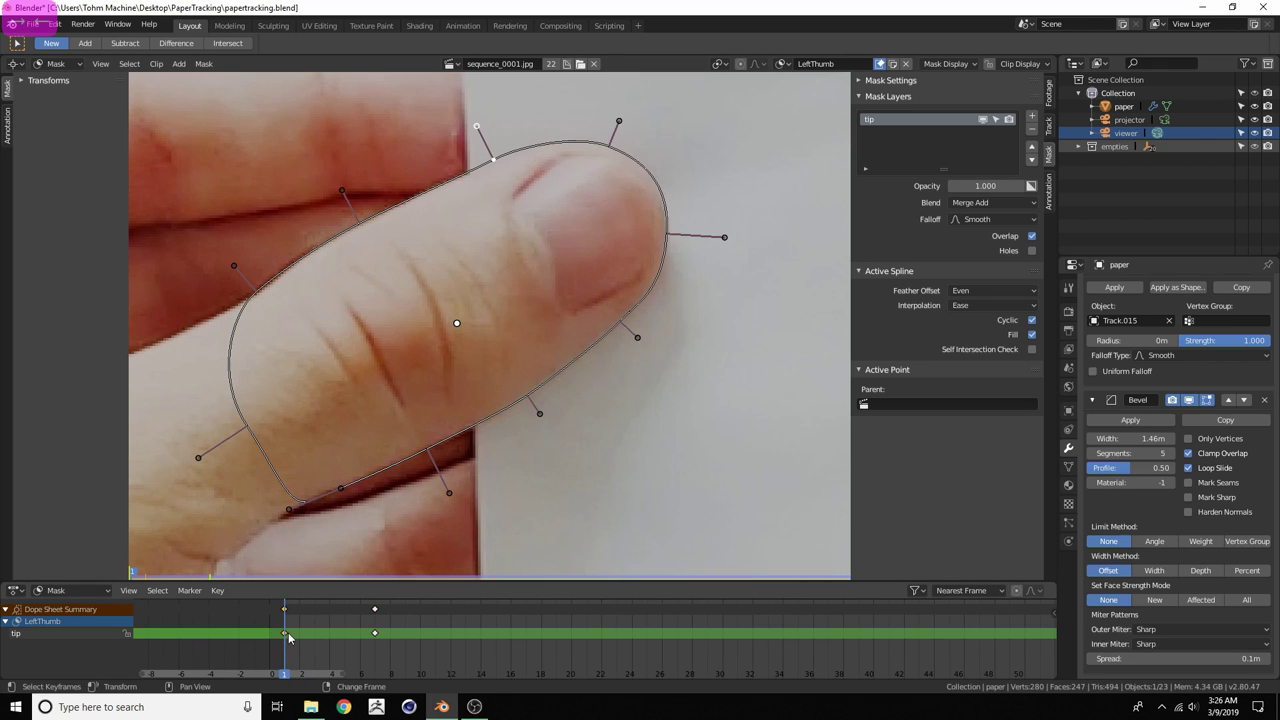
key("g")
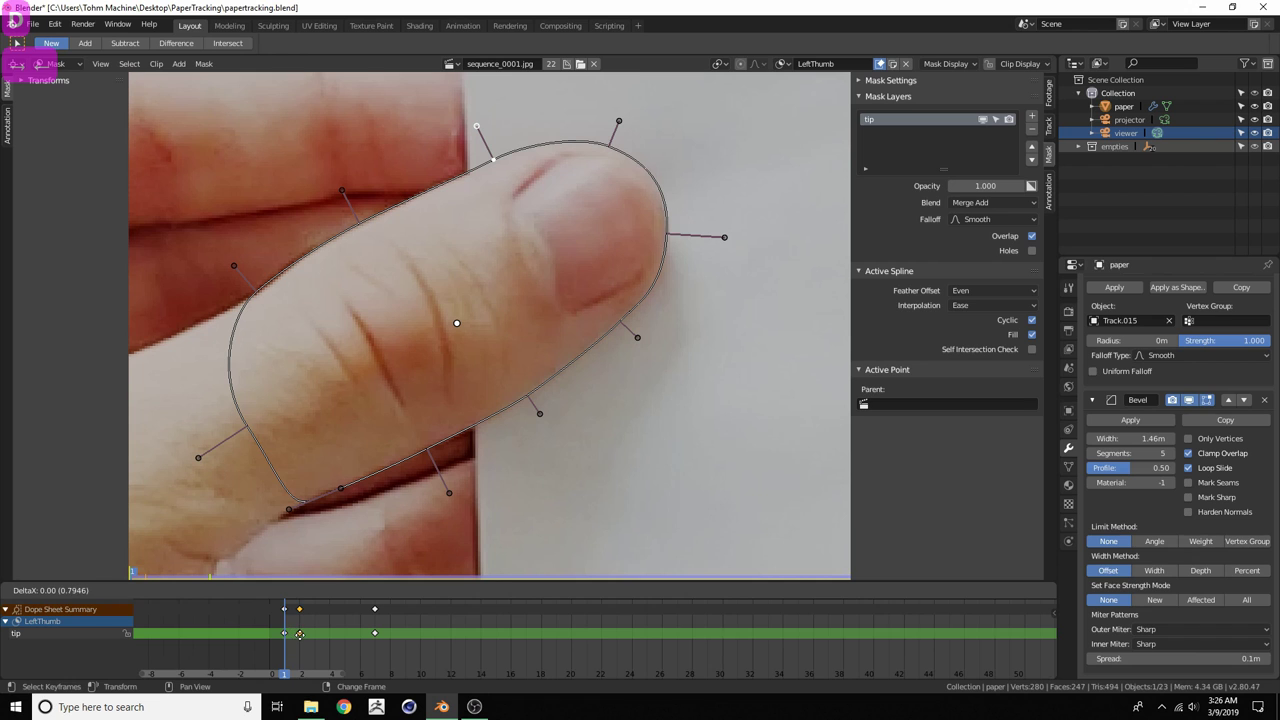
left_click(299, 634)
Go to frame 5 and move the whole mask onto the left thumb
left_click_drag(290, 668, 346, 658)
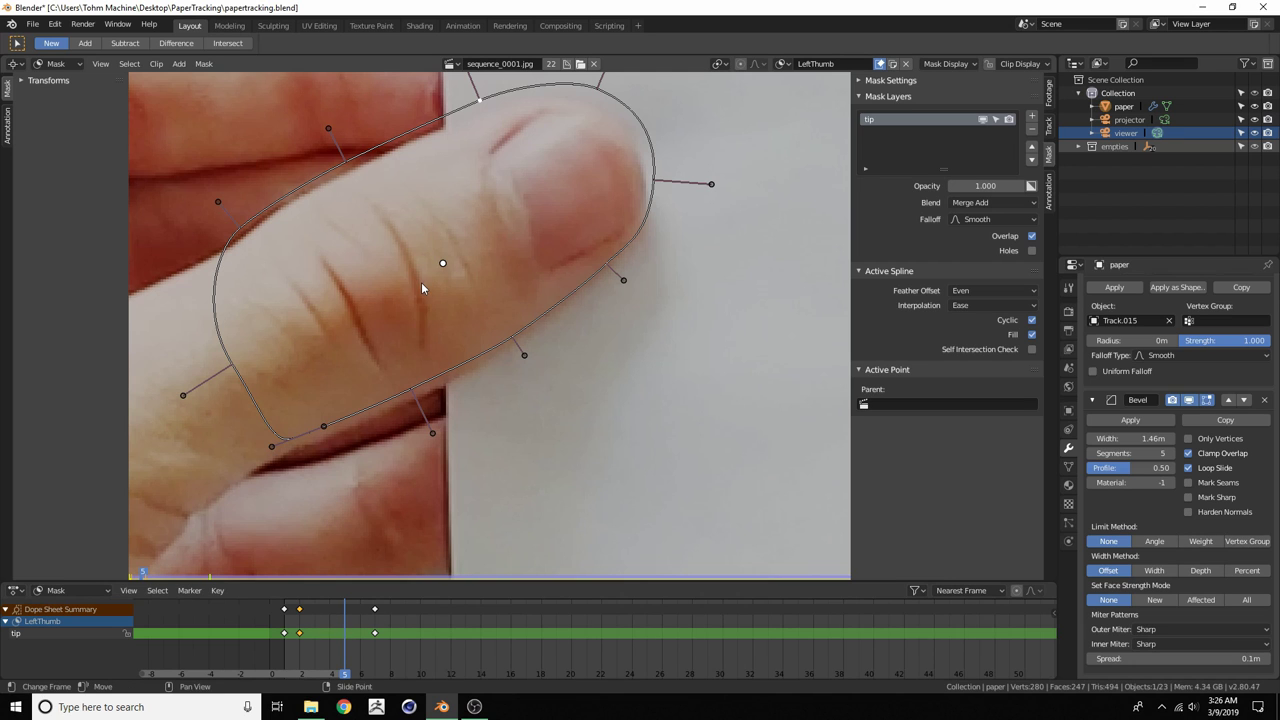
key("a")
key("g")
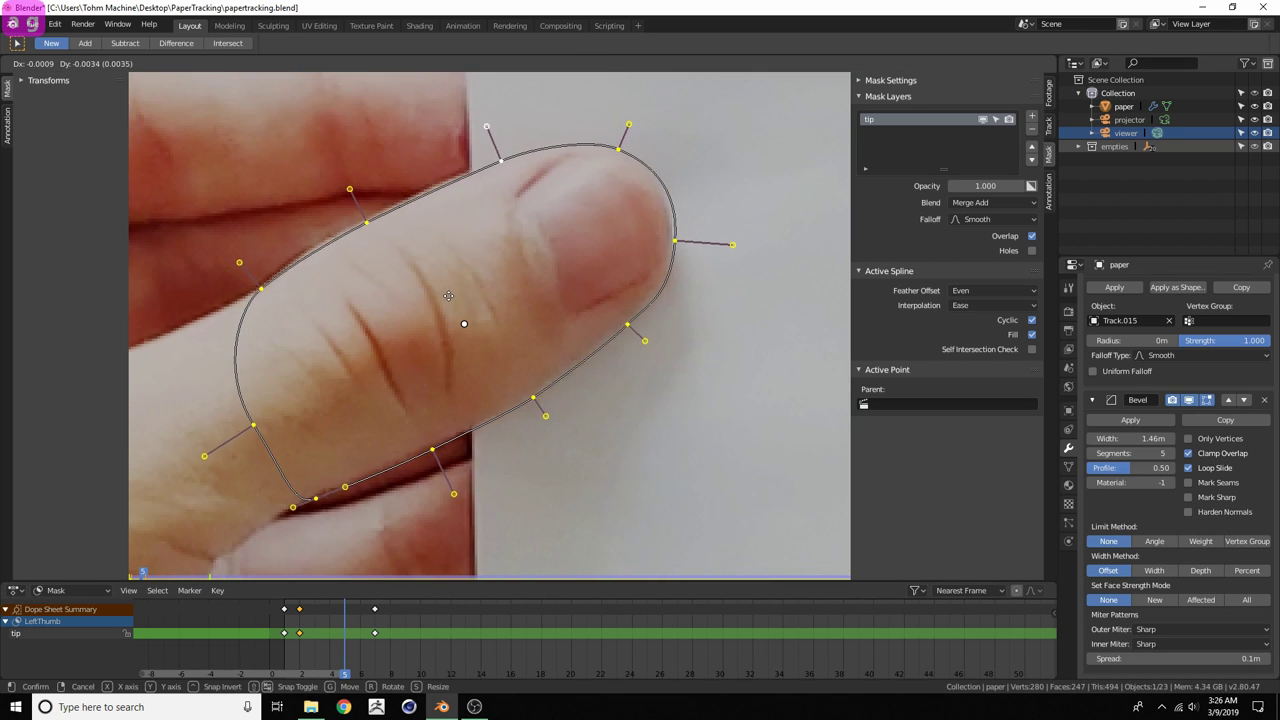
left_click(444, 297)
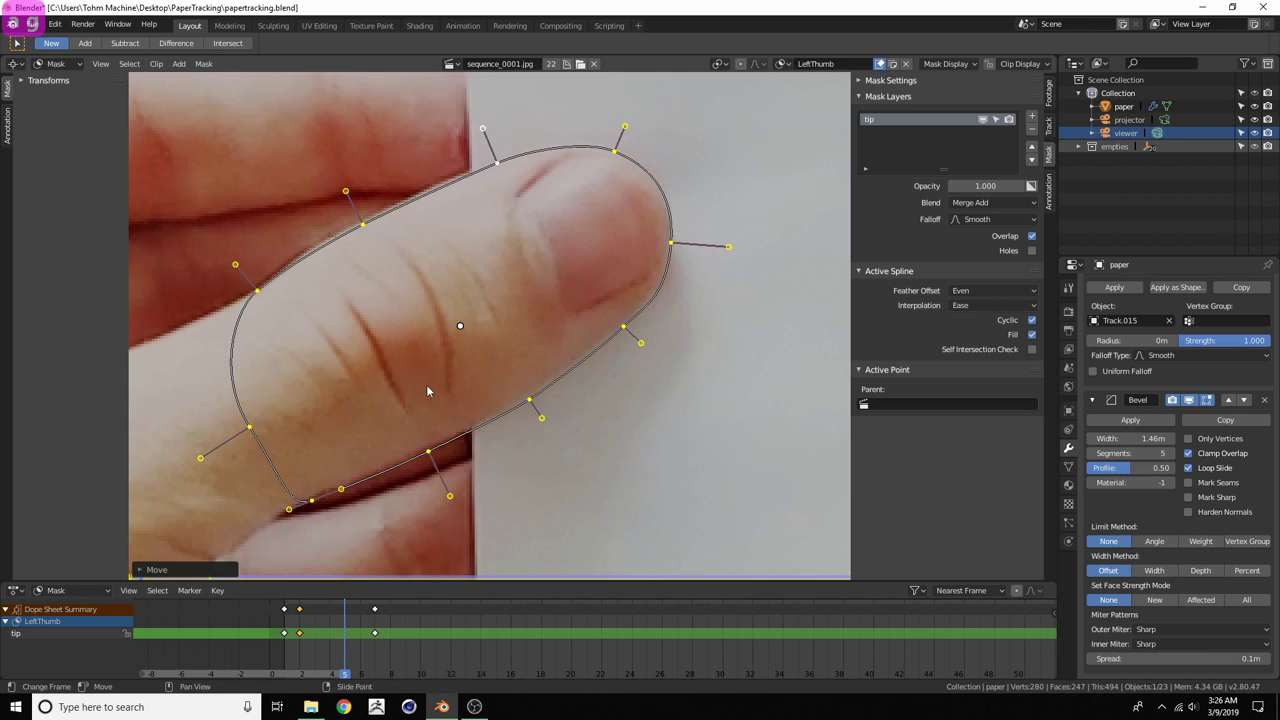
key("g")
left_click(496, 363)
Nudge the mask point at the thumb tip outward to match the outline, and insert a mask shape keyframe at frame 5
scroll(496, 363, "up", 2)
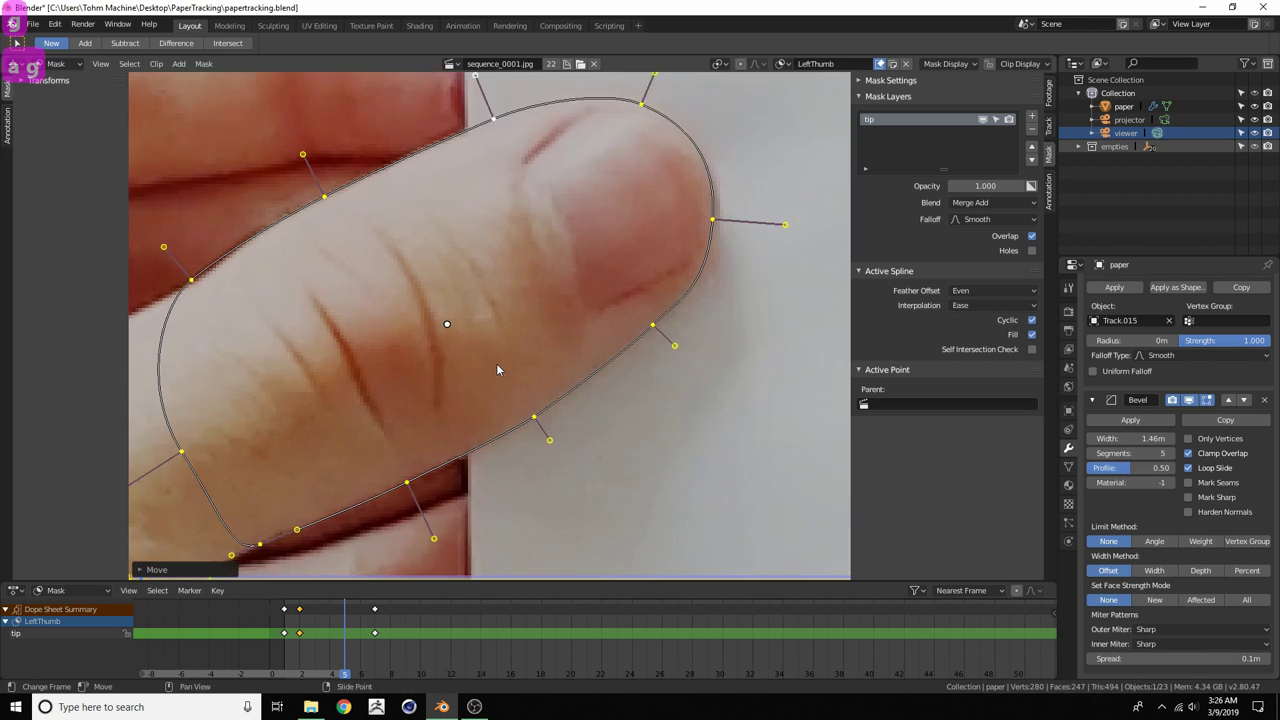
scroll(540, 338, "down", 1)
right_click_drag(709, 221, 714, 221)
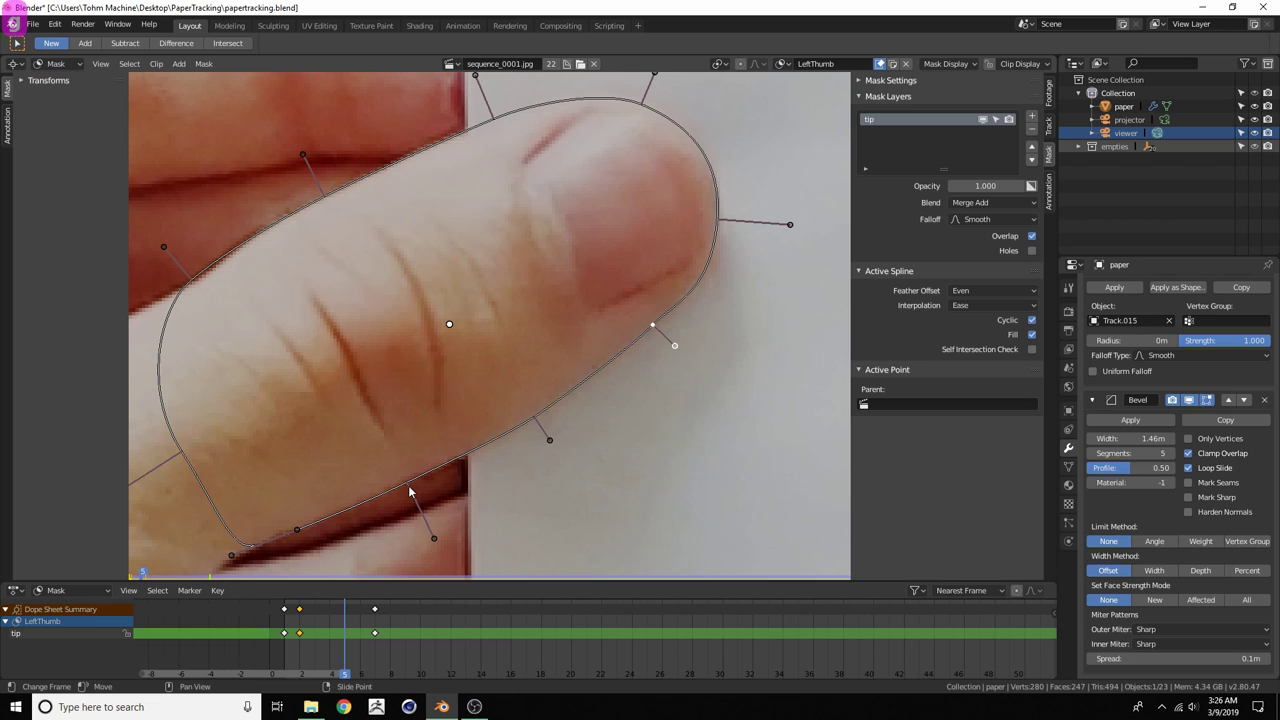
scroll(435, 219, "down", 2)
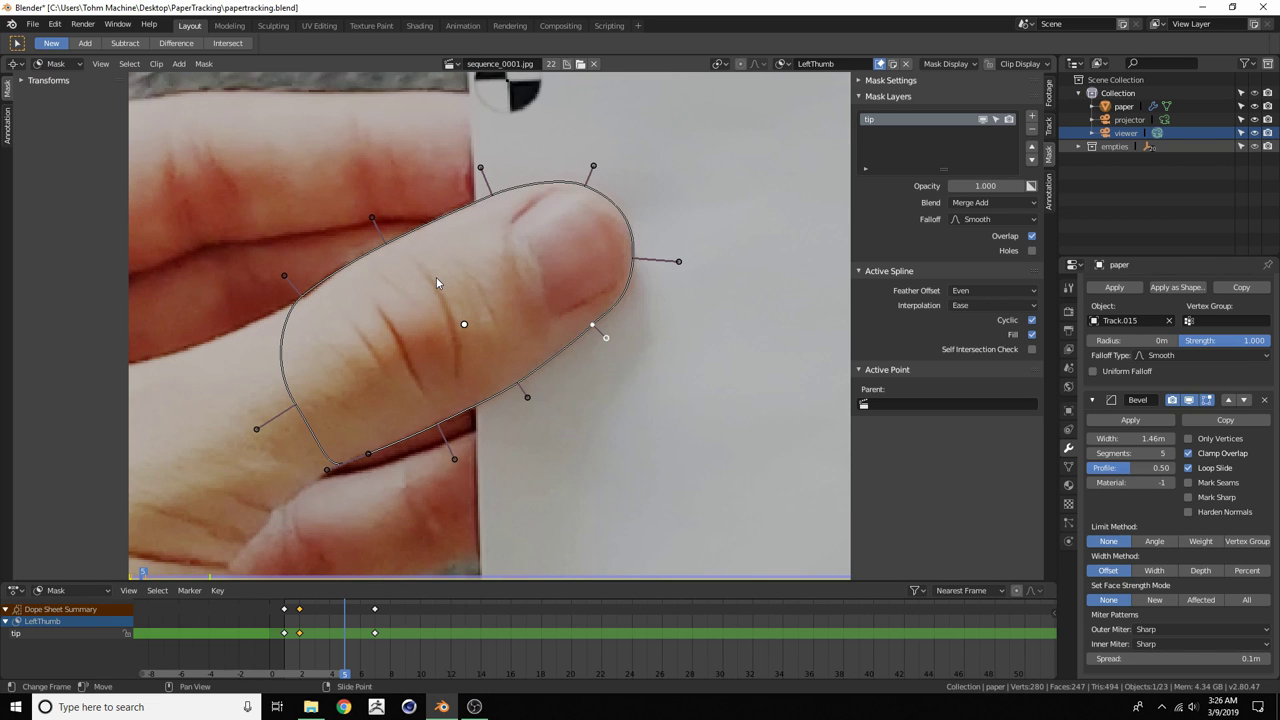
scroll(436, 283, "down", 3)
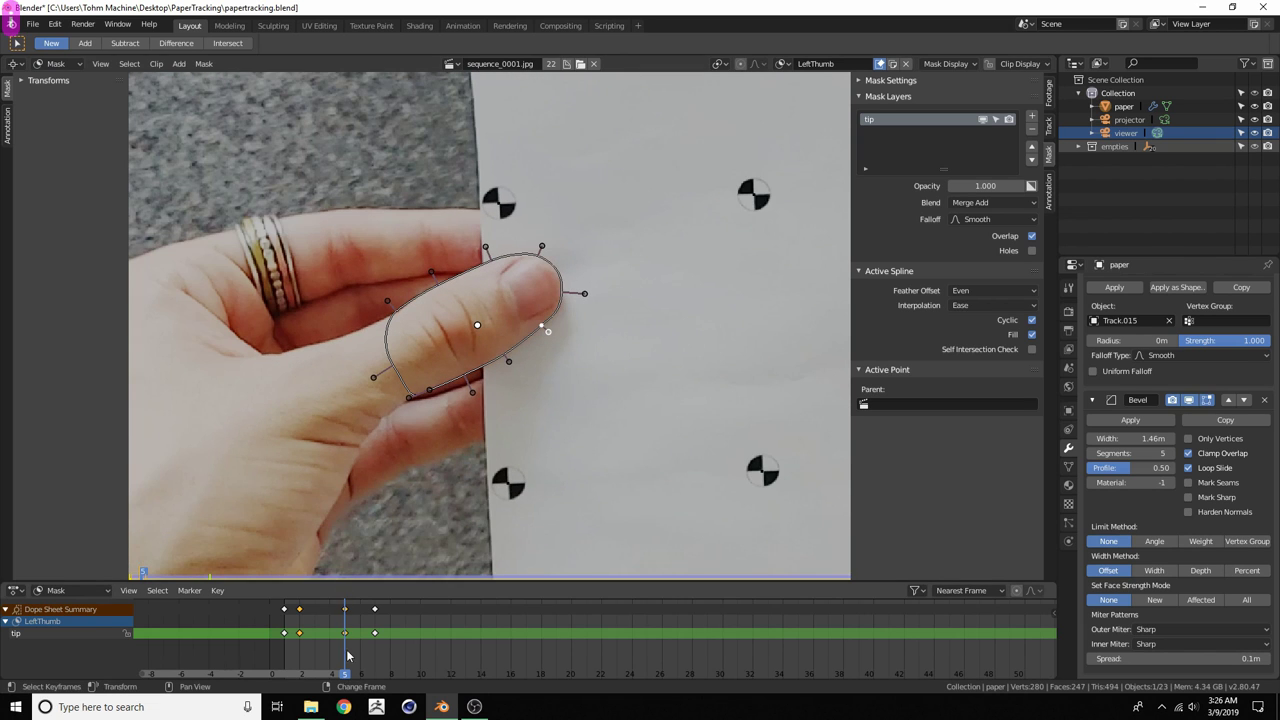
Scrub through to frame 7 to check that the mask follows the thumb, and look over both hands in the full footage
left_click(325, 653)
left_click_drag(325, 653, 378, 640)
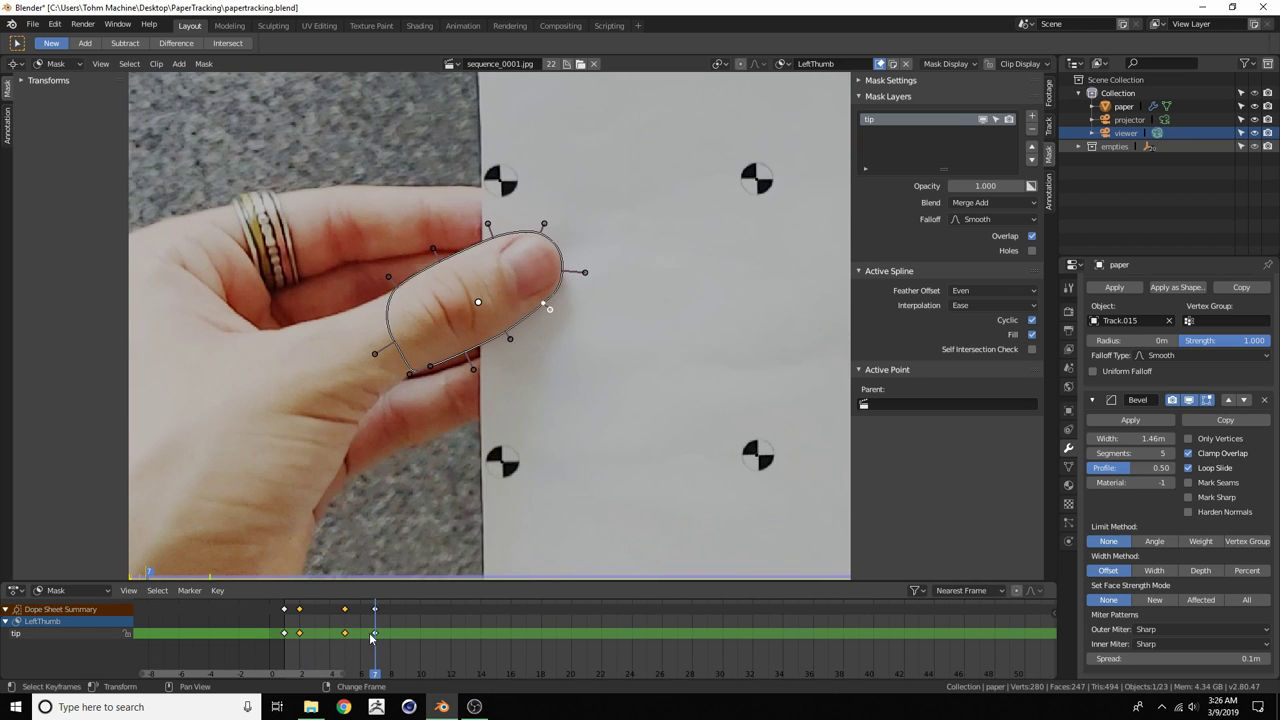
scroll(509, 262, "down", 5)
middle_click_drag(571, 300, 429, 311)
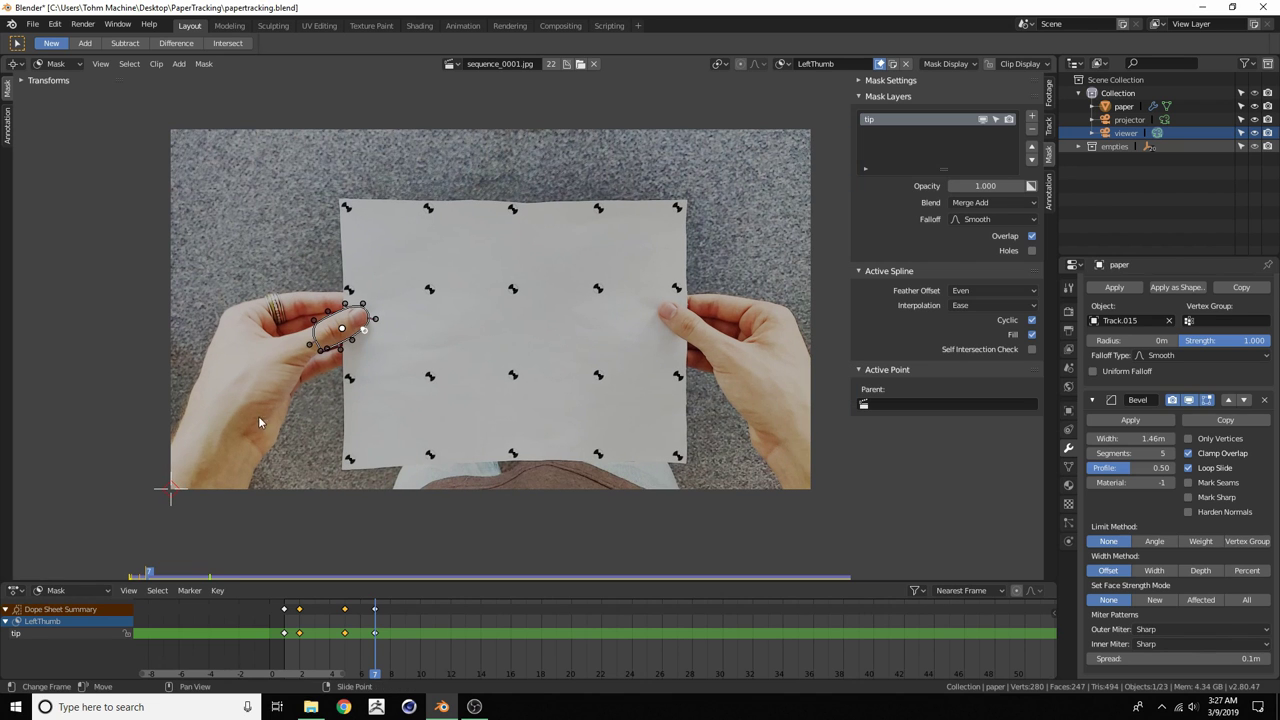
scroll(366, 349, "up", 5)
scroll(433, 230, "down", 3)
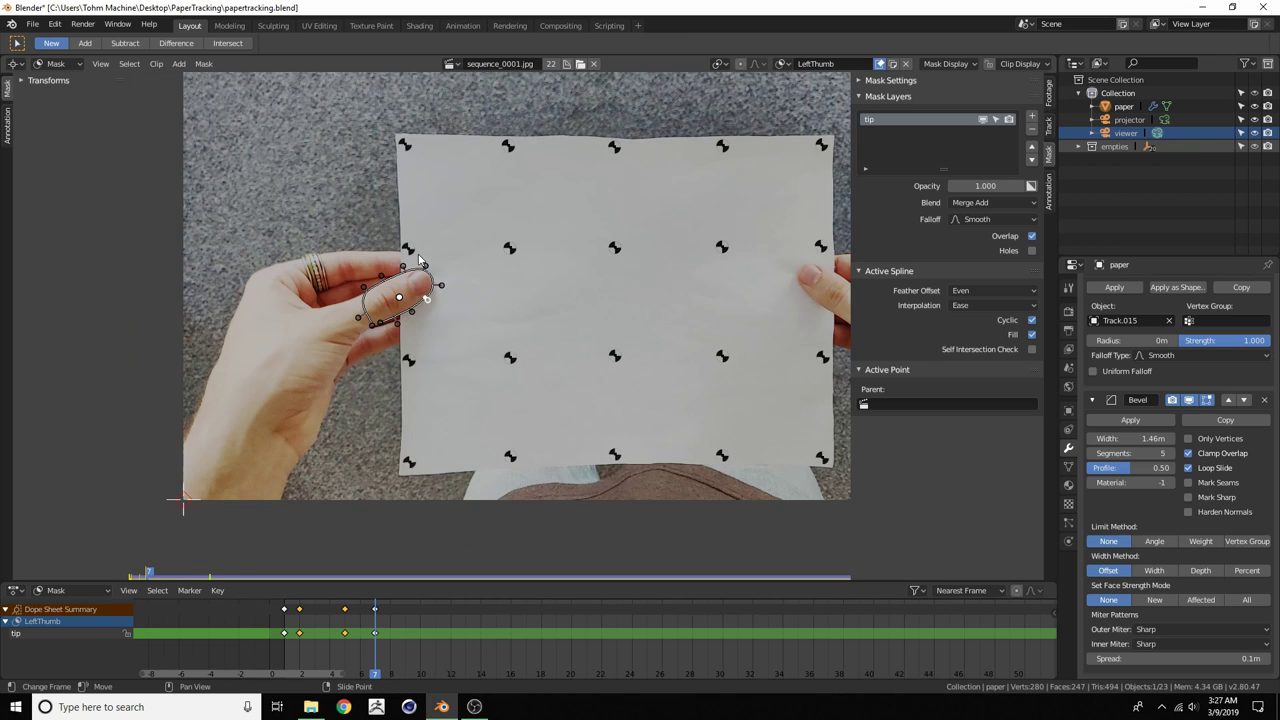
middle_click_drag(635, 313, 570, 318)
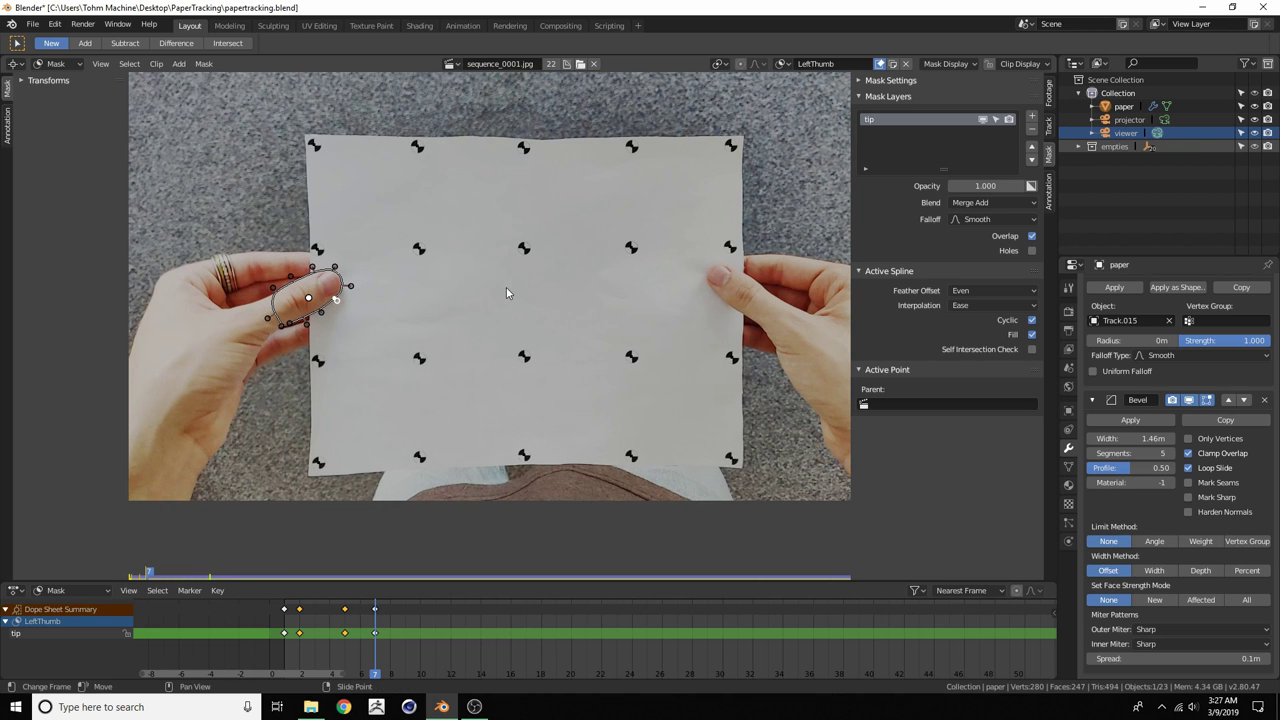
scroll(280, 315, "up", 3)
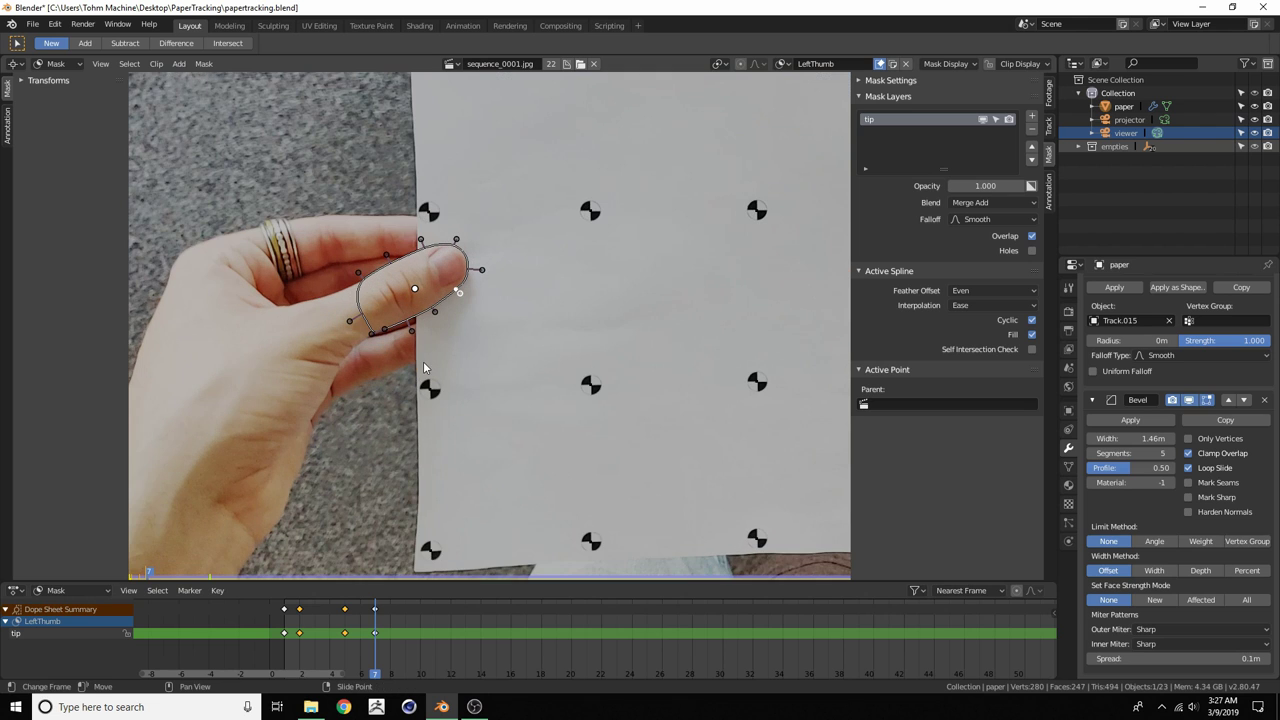
scroll(408, 333, "up", 3)
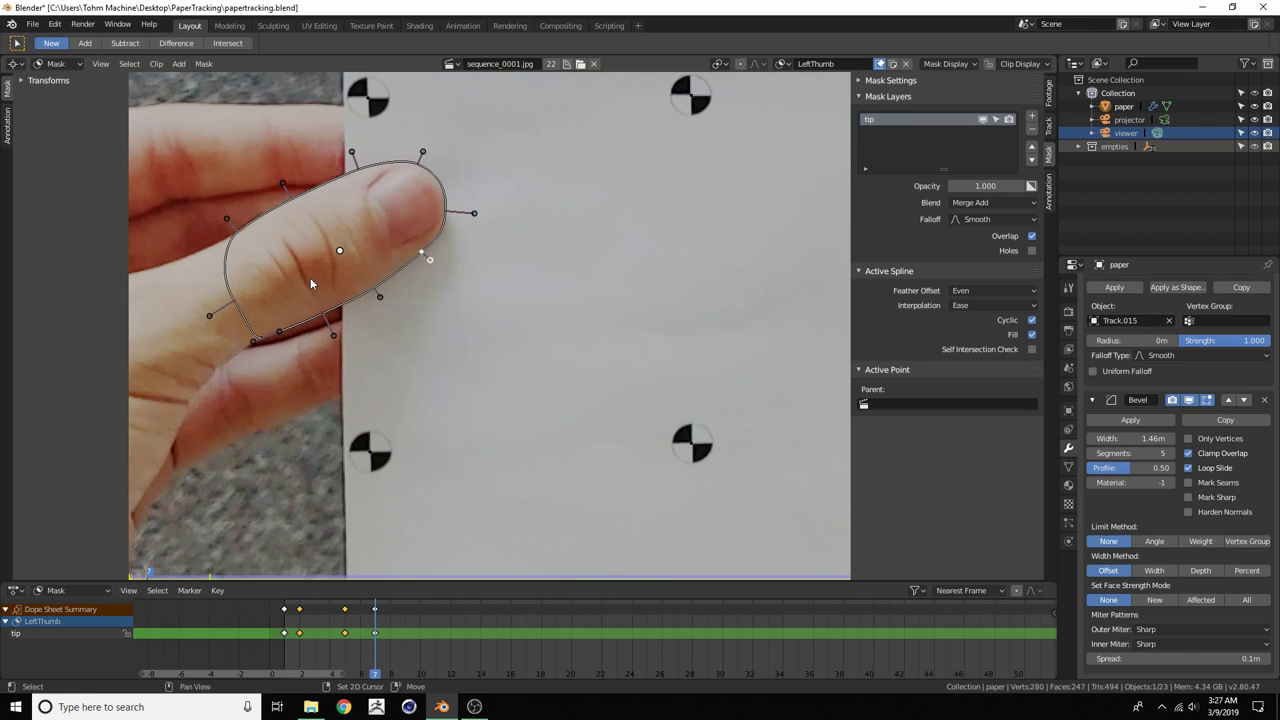
middle_click_drag(311, 277, 462, 367)
middle_click_drag(456, 444, 455, 345)
scroll(454, 350, "down", 1)
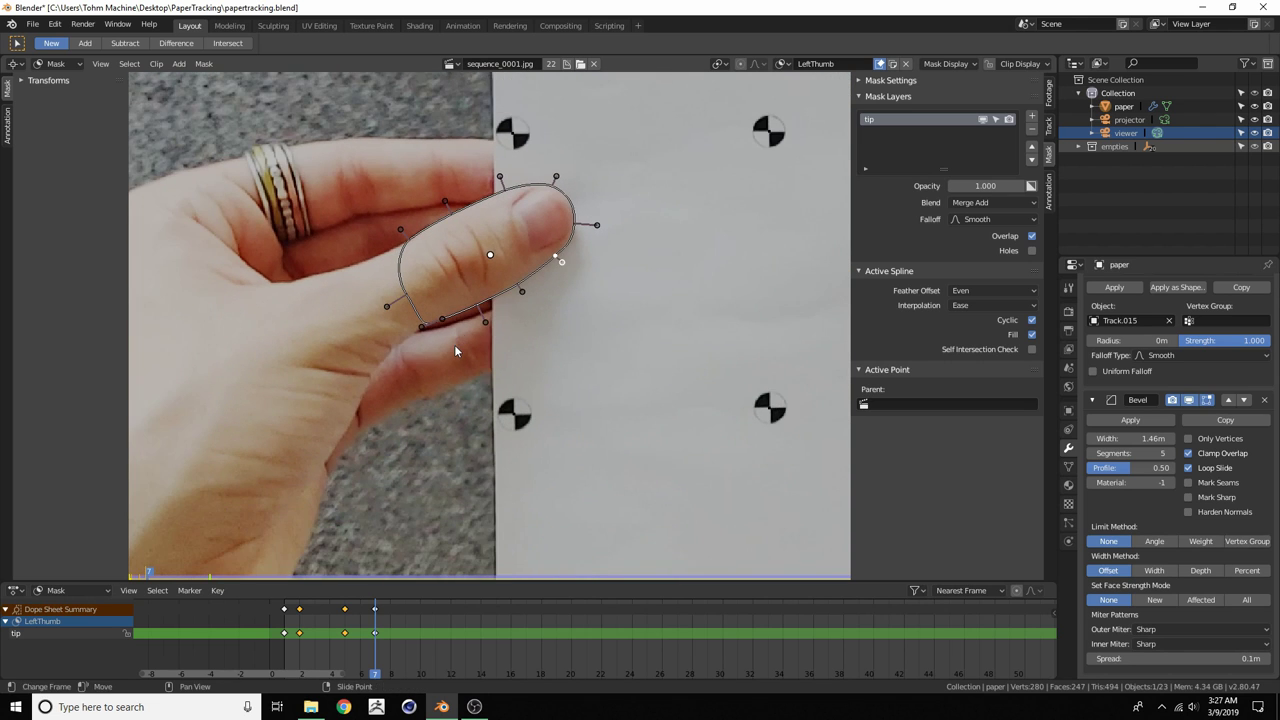
Go to frame 10, move the whole mask onto the left thumb, and insert a mask shape keyframe there
right_click_drag(385, 644, 417, 636)
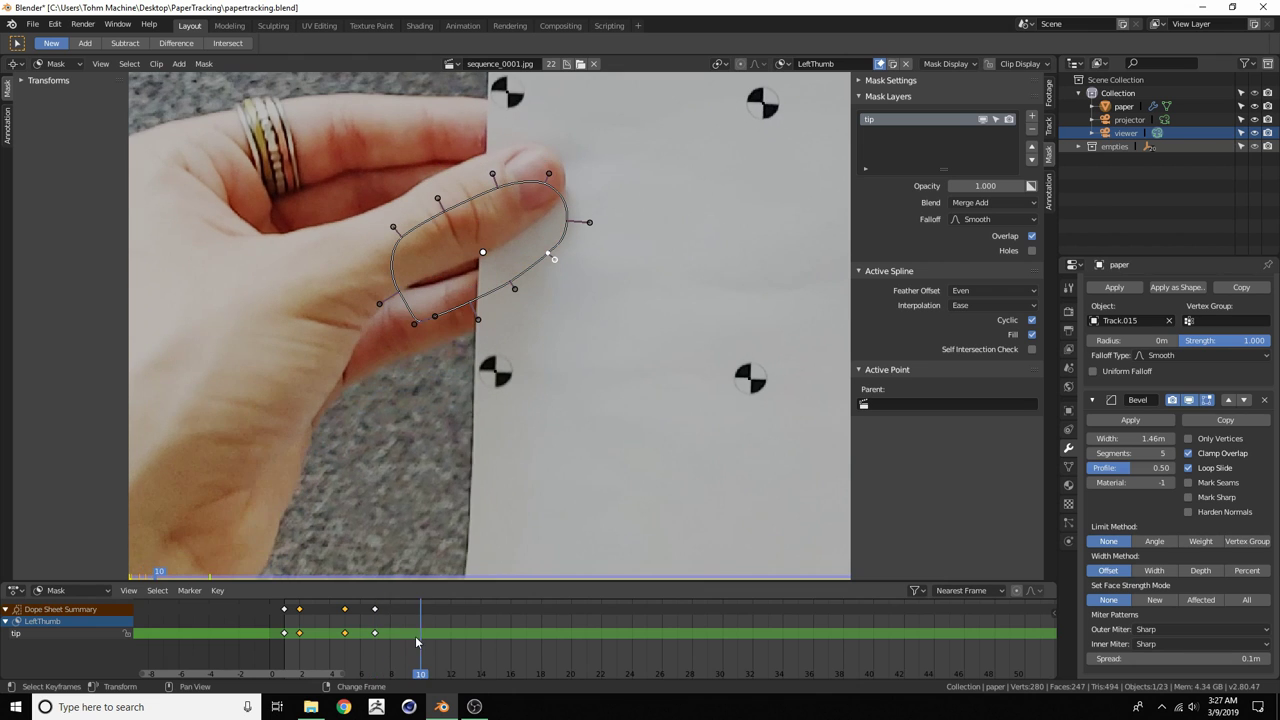
middle_click_drag(482, 205, 488, 332)
scroll(488, 332, "up", 2)
key("a")
key("g")
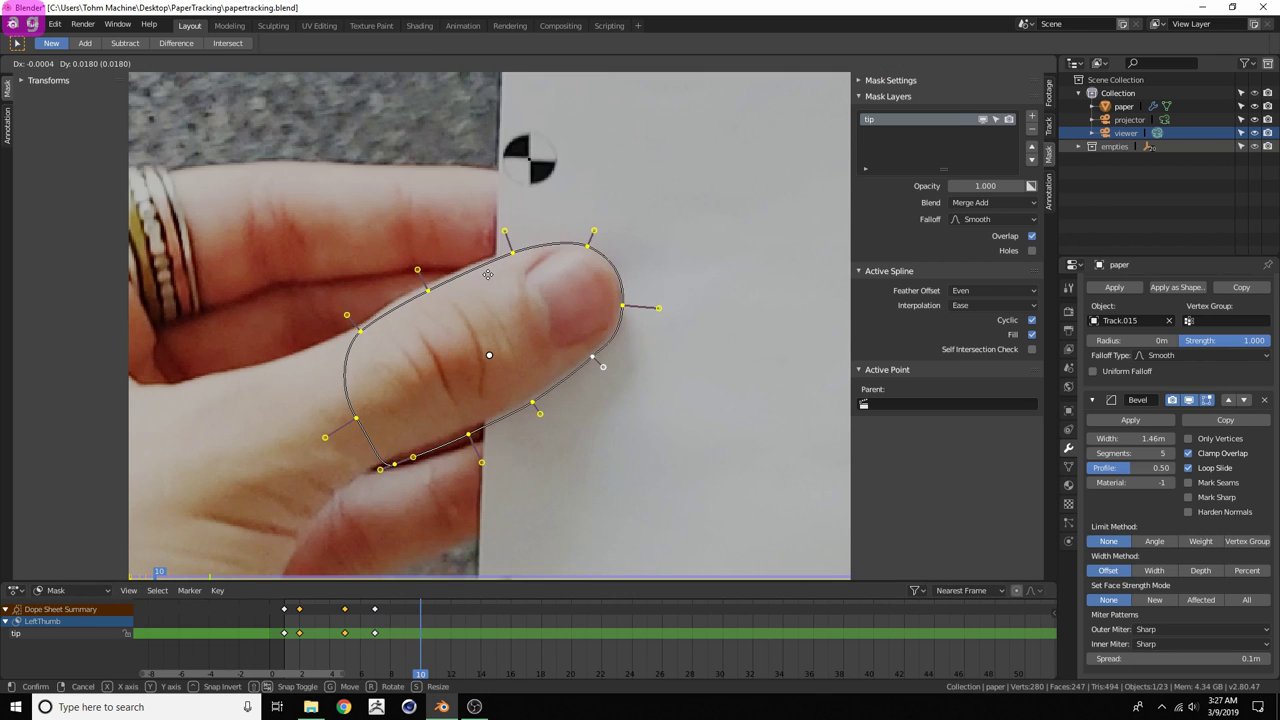
left_click(484, 270)
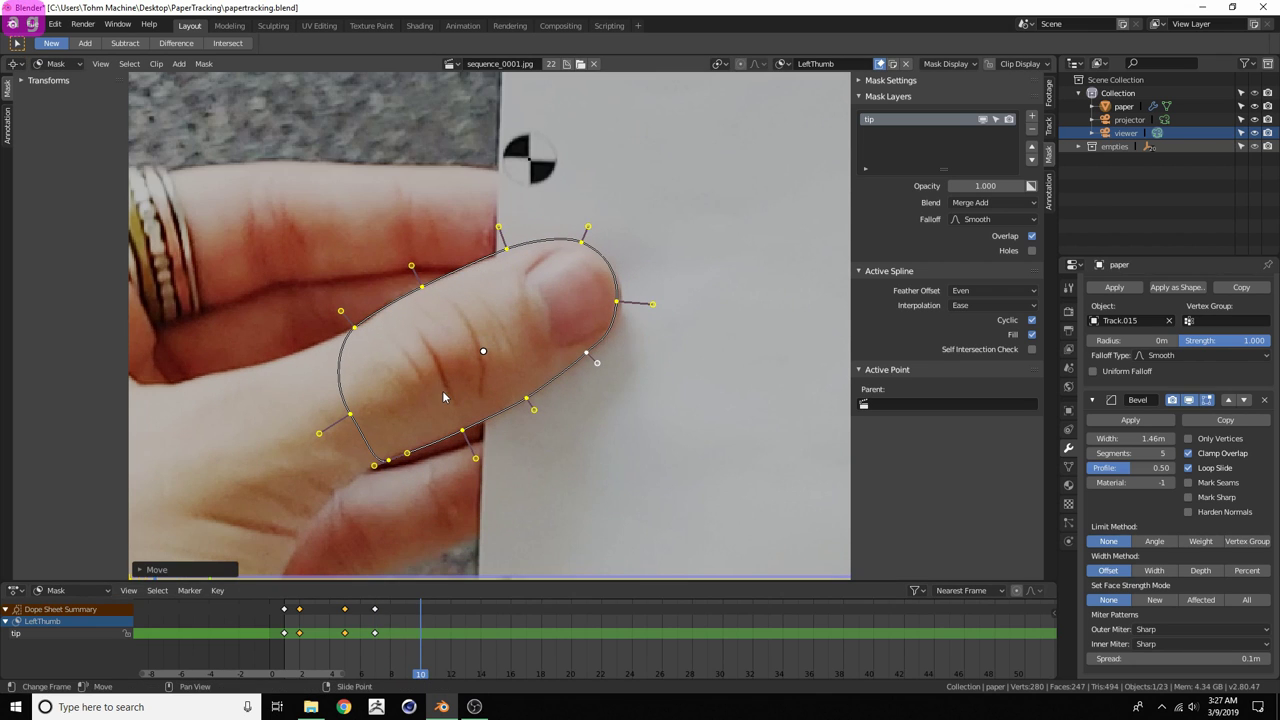
key("i")
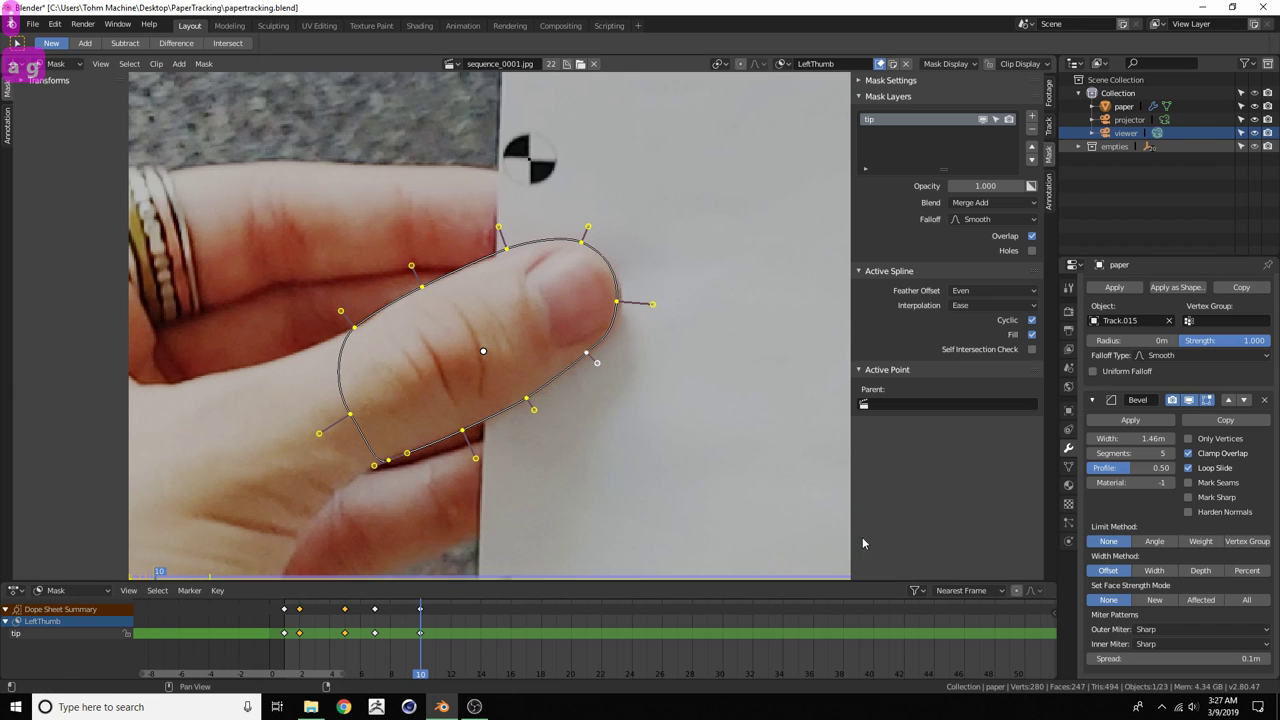
Go to frame 8, move the whole tip mask onto the left thumb, and insert a mask shape keyframe there
left_click_drag(418, 664, 390, 654)
scroll(616, 389, "up", 2)
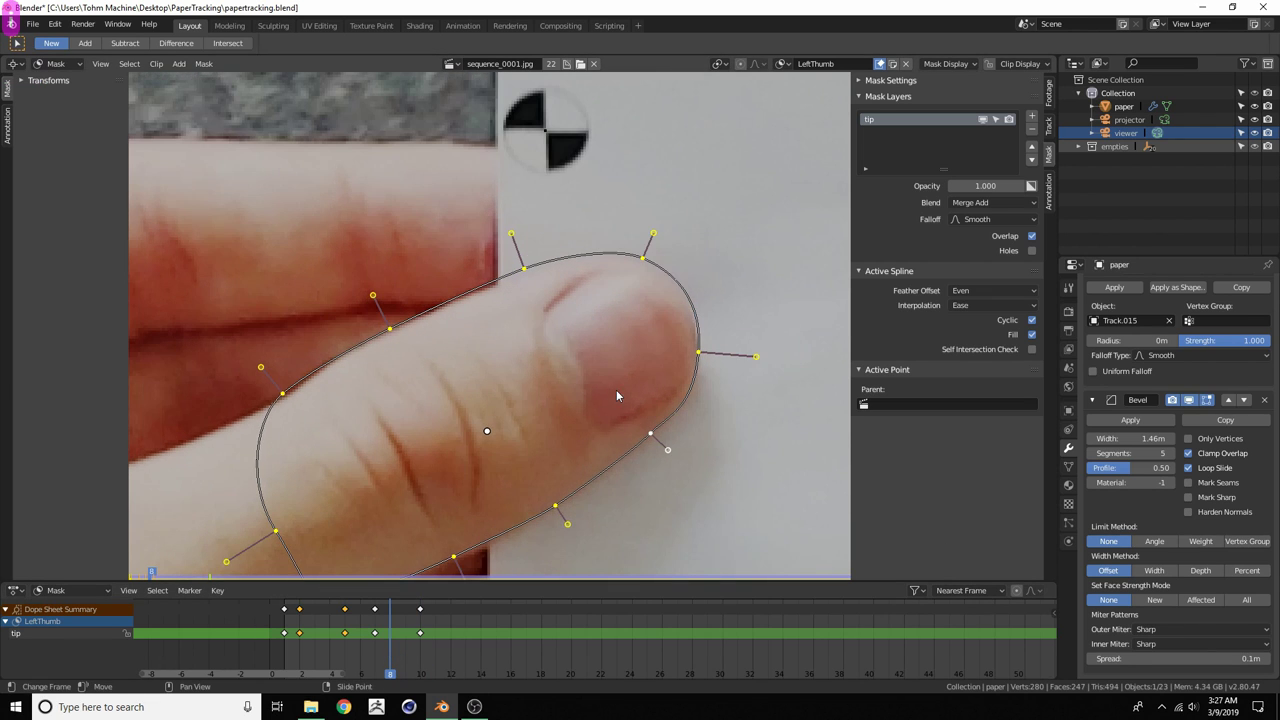
key("g")
left_click(612, 394)
scroll(600, 376, "down", 4)
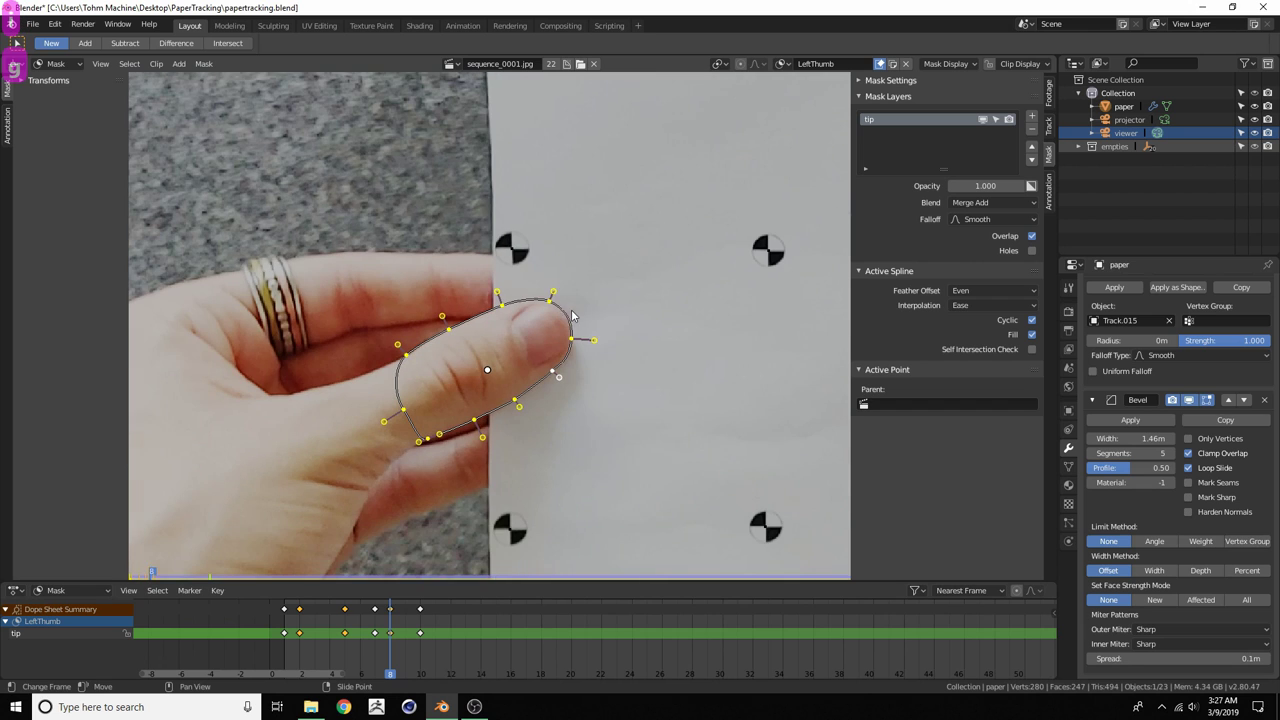
Scrub back through frame 5 to frame 1 to check that the tip mask follows the left thumb
left_click(414, 668)
left_click_drag(414, 668, 345, 660)
scroll(566, 326, "up", 4)
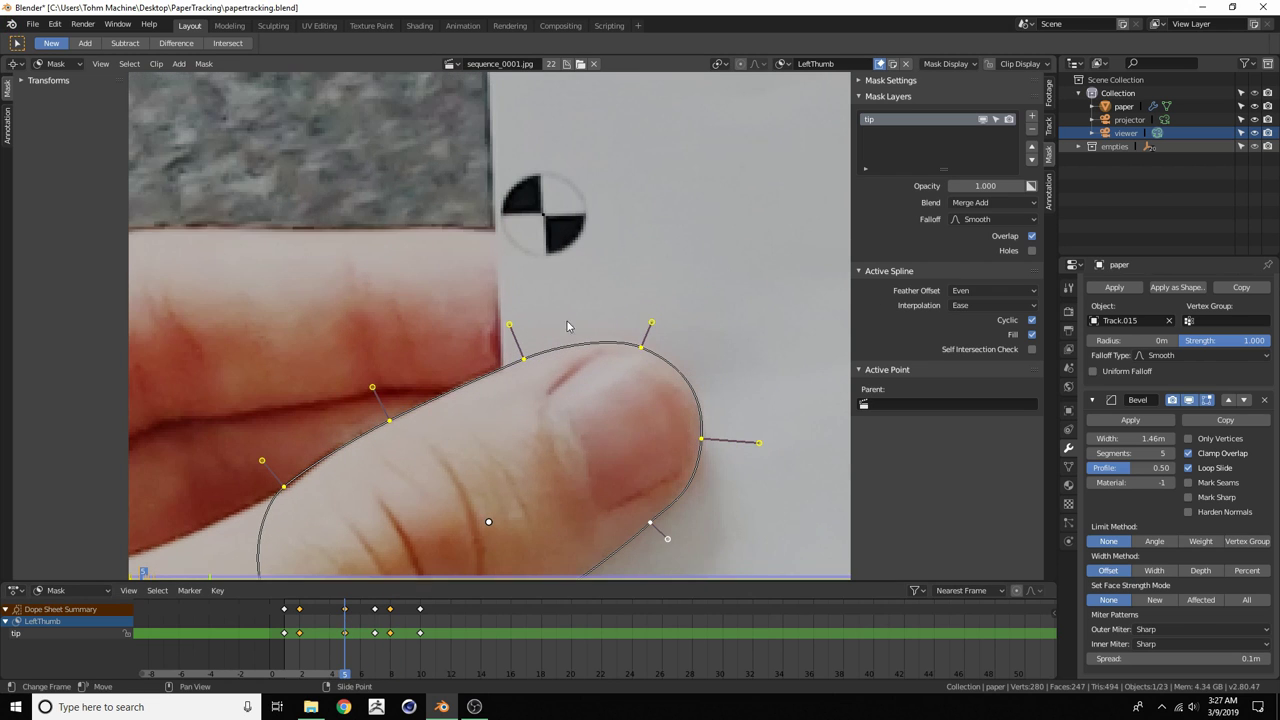
middle_click_drag(584, 398, 505, 311)
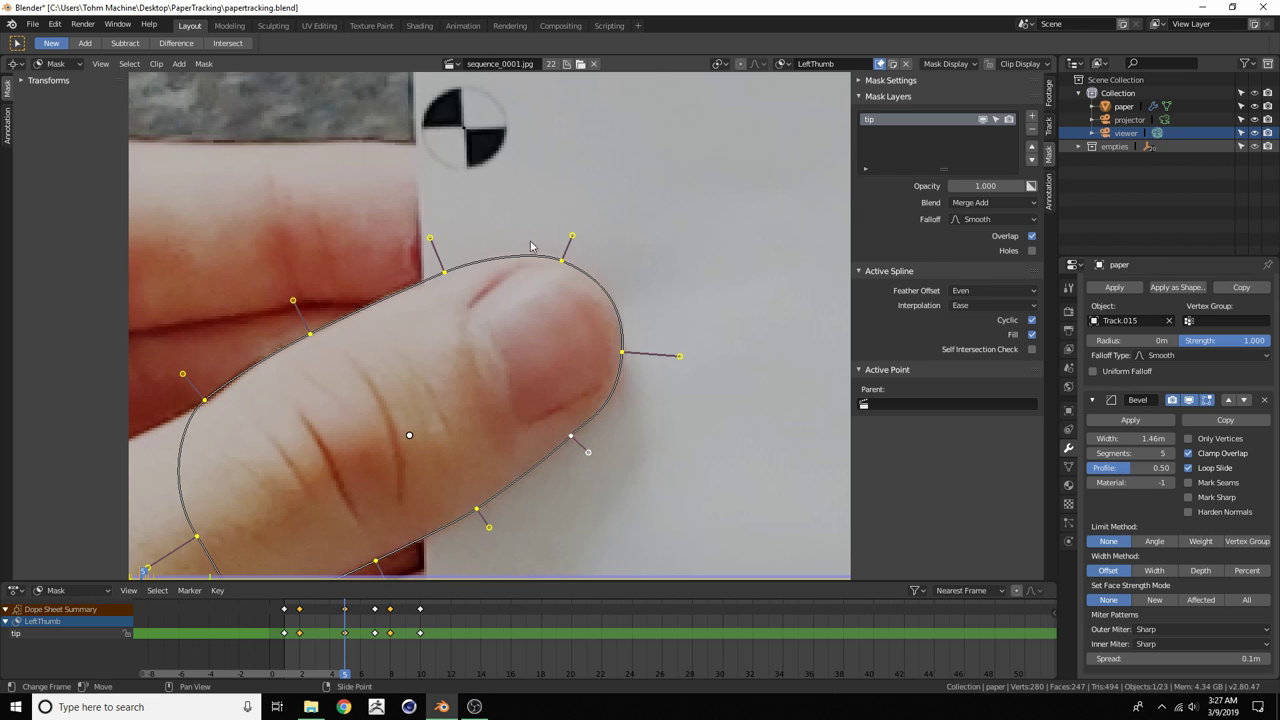
scroll(626, 350, "down", 3)
scroll(506, 288, "down", 3)
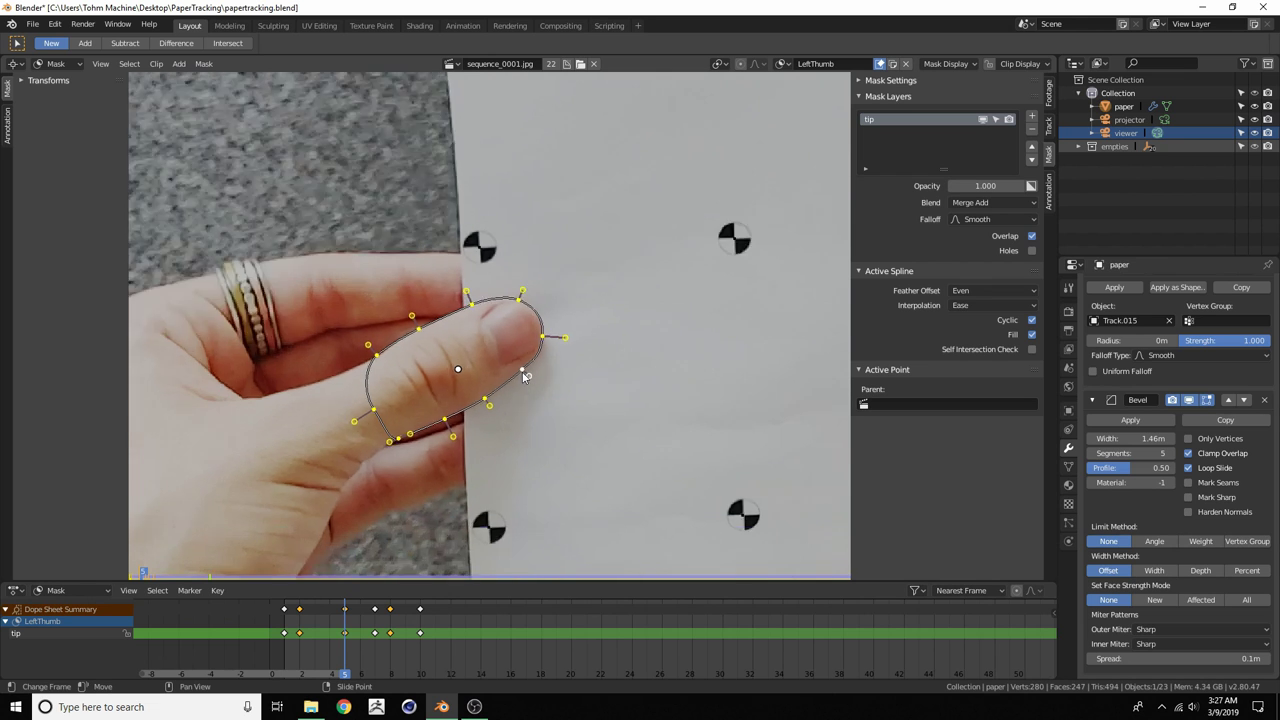
right_click(358, 652)
right_click_drag(358, 652, 288, 647)
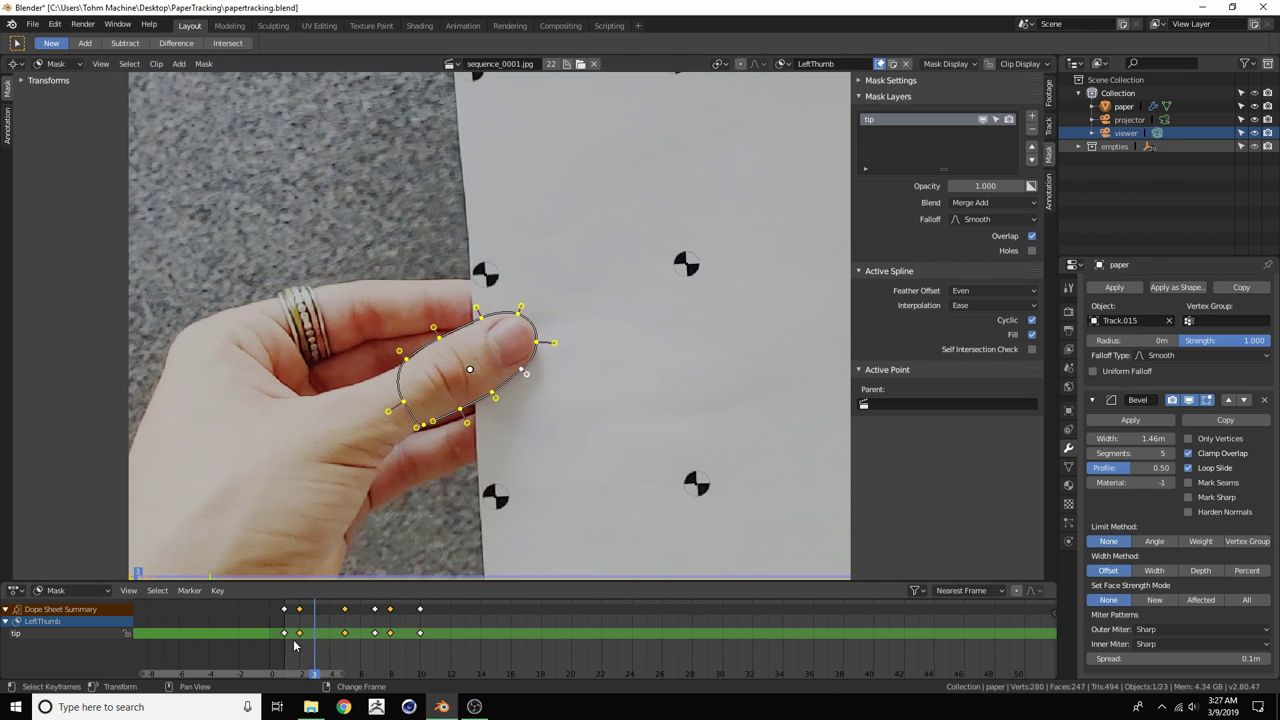
Add a second mask layer to the LeftThumb mask and name it base
middle_click_drag(338, 463, 415, 316)
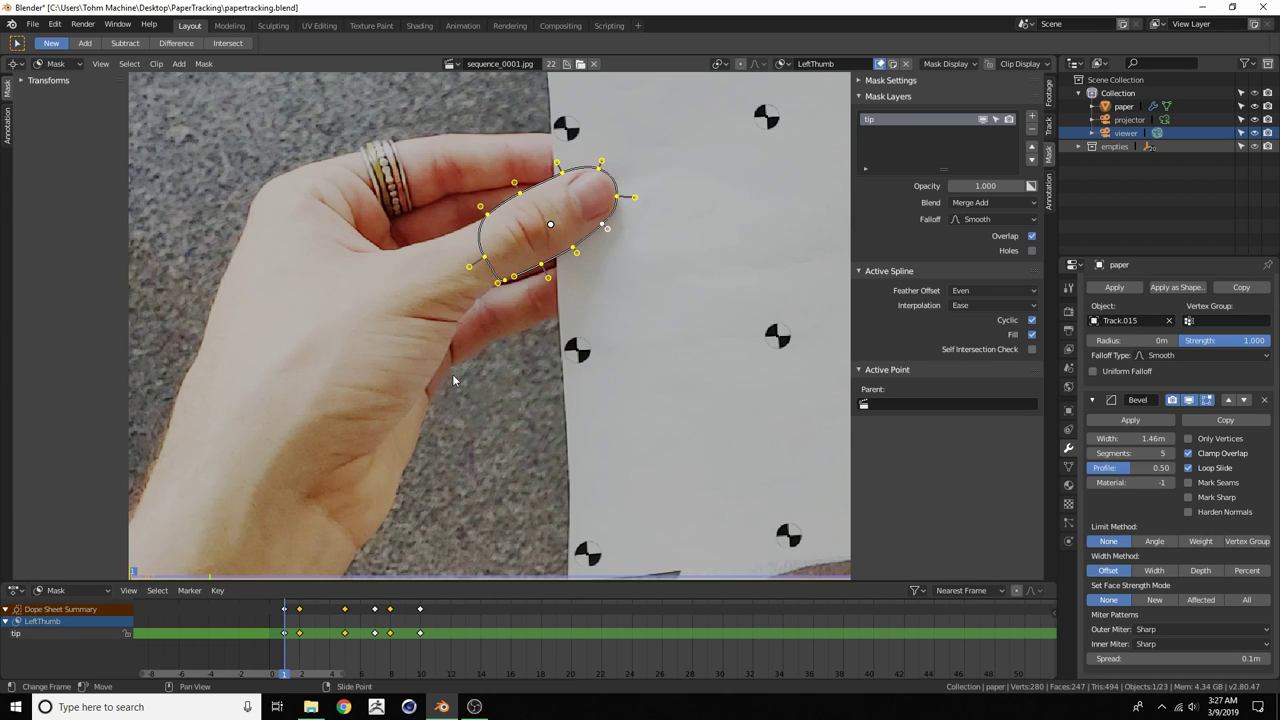
scroll(440, 327, "up", 1)
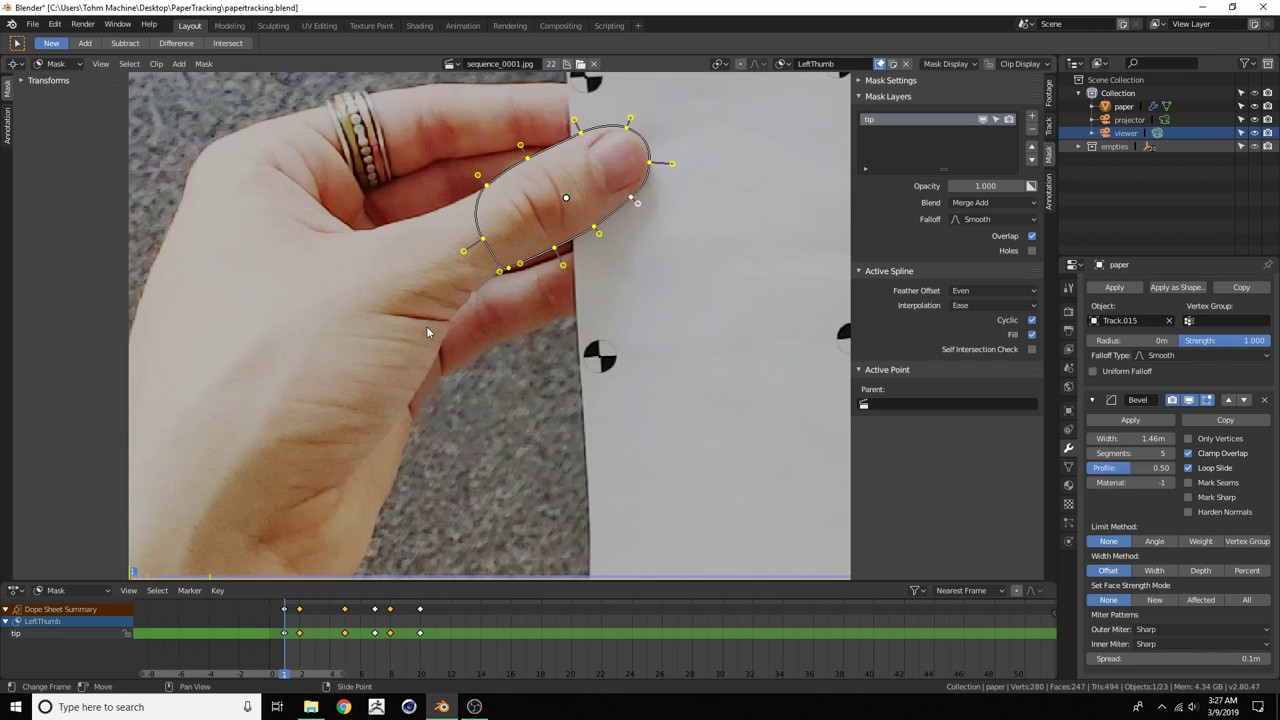
middle_click_drag(426, 326, 462, 298)
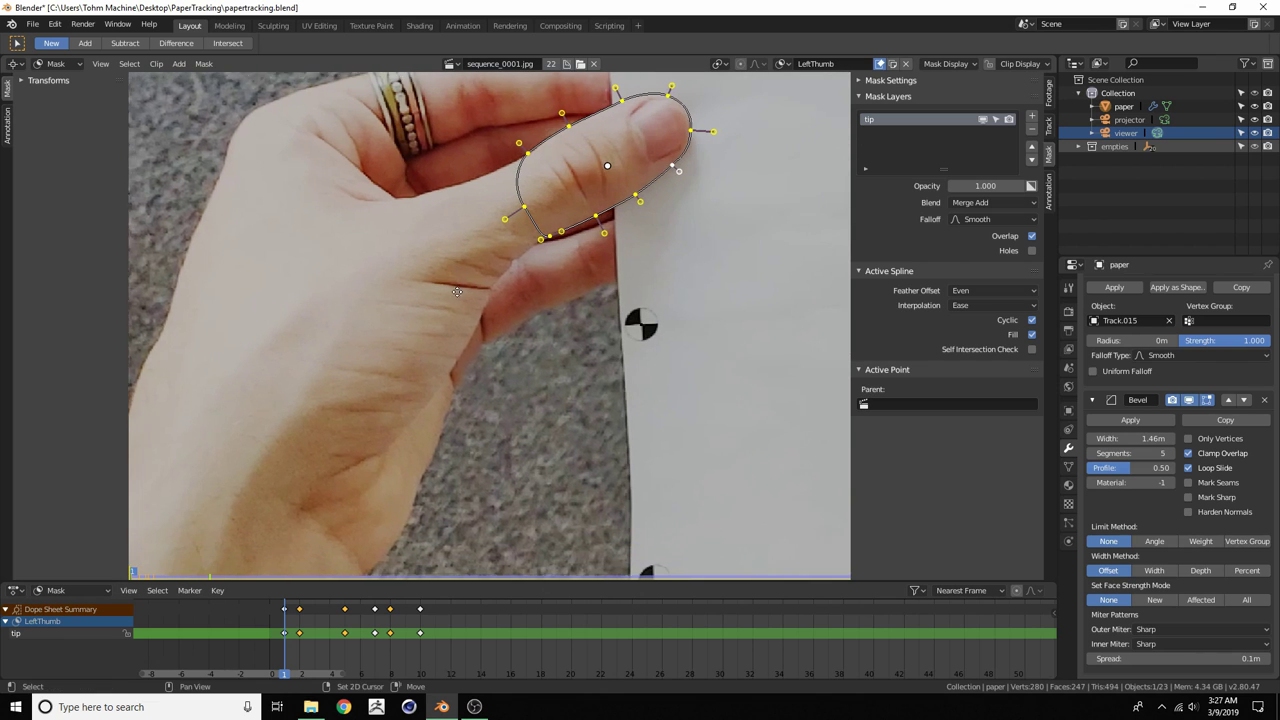
left_click(1032, 117)
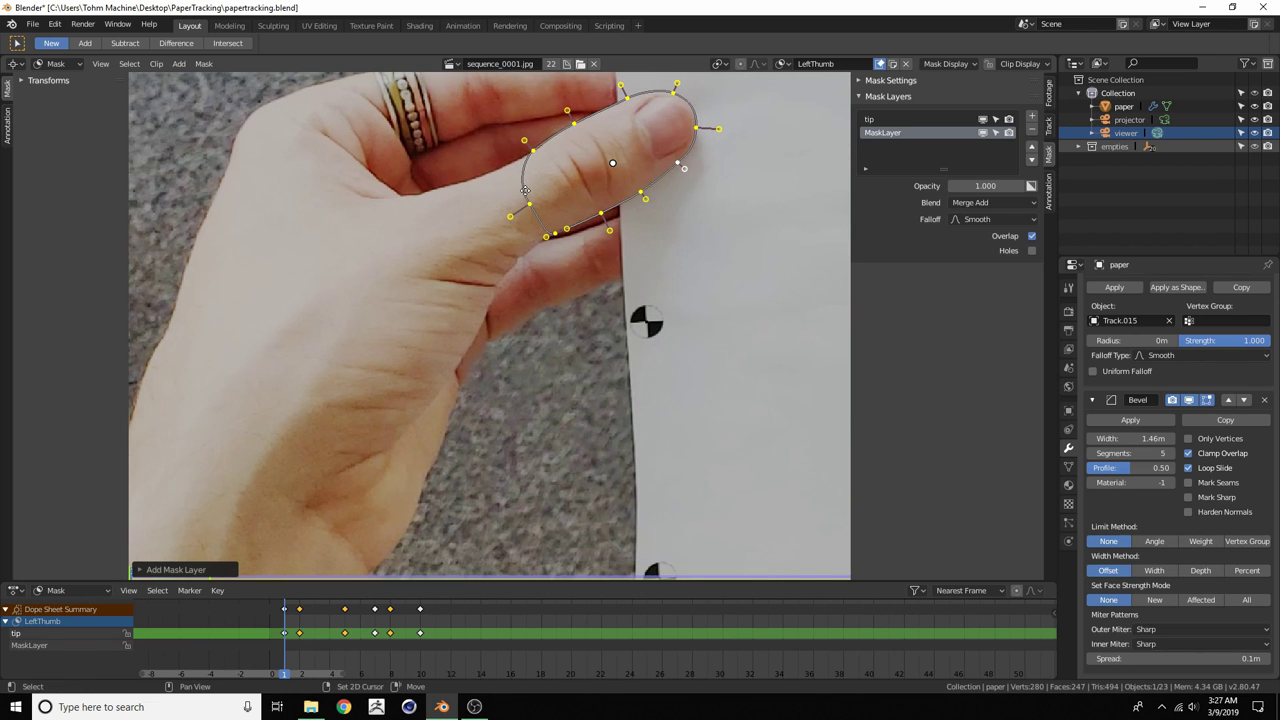
middle_click_drag(475, 141, 469, 175)
scroll(497, 201, "down", 2)
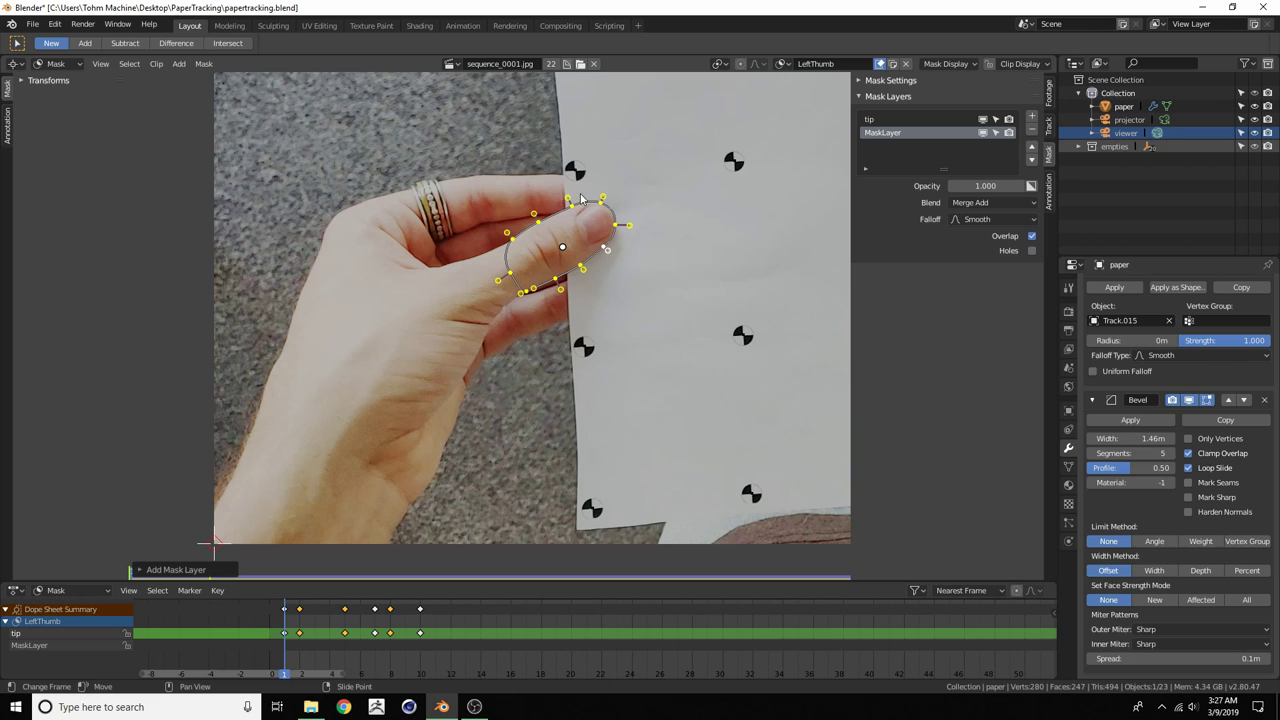
double_click(886, 134)
type("base")
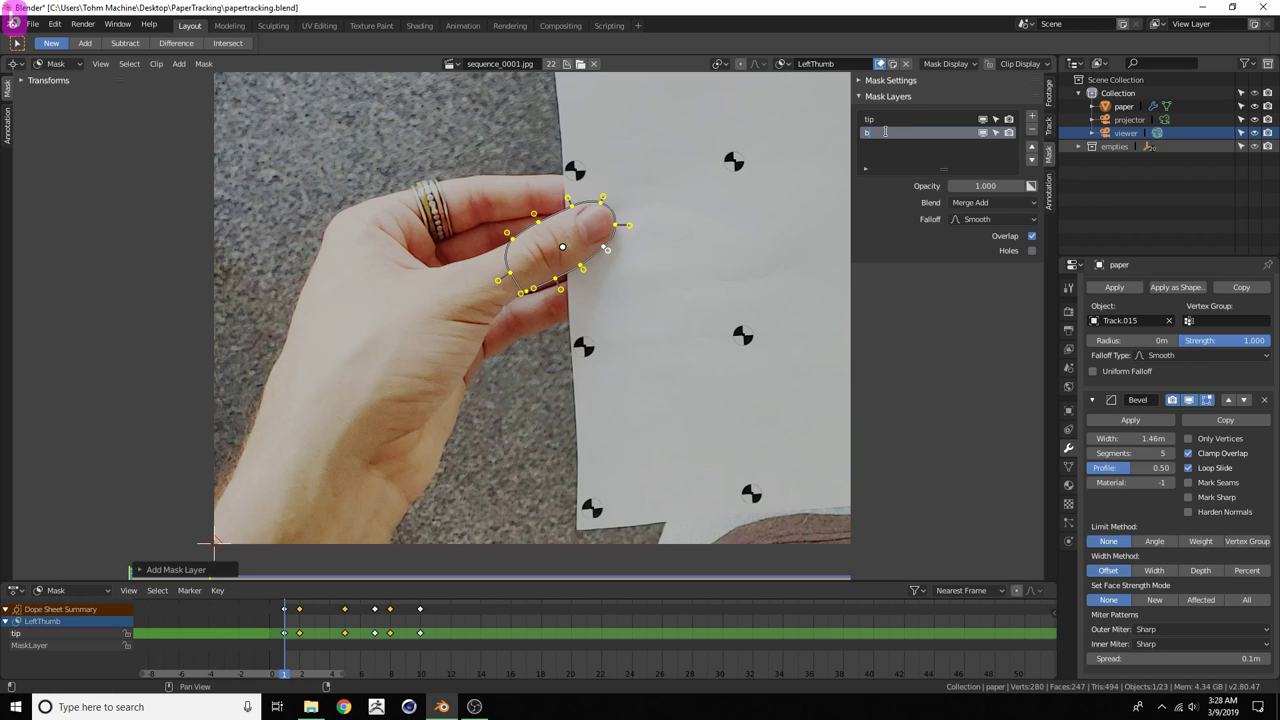
key("Return")
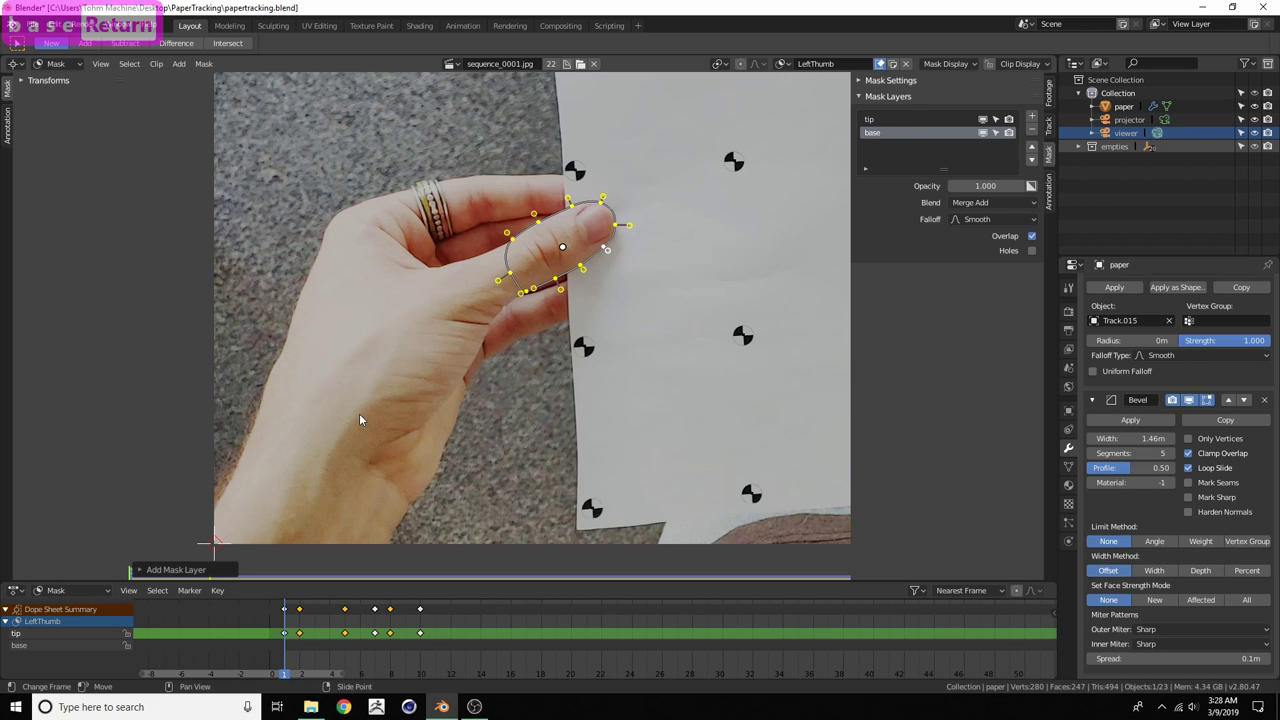
Hide the tip layer and place base mask points from the palm edge up along the underside of the left thumb
scroll(435, 335, "up", 2)
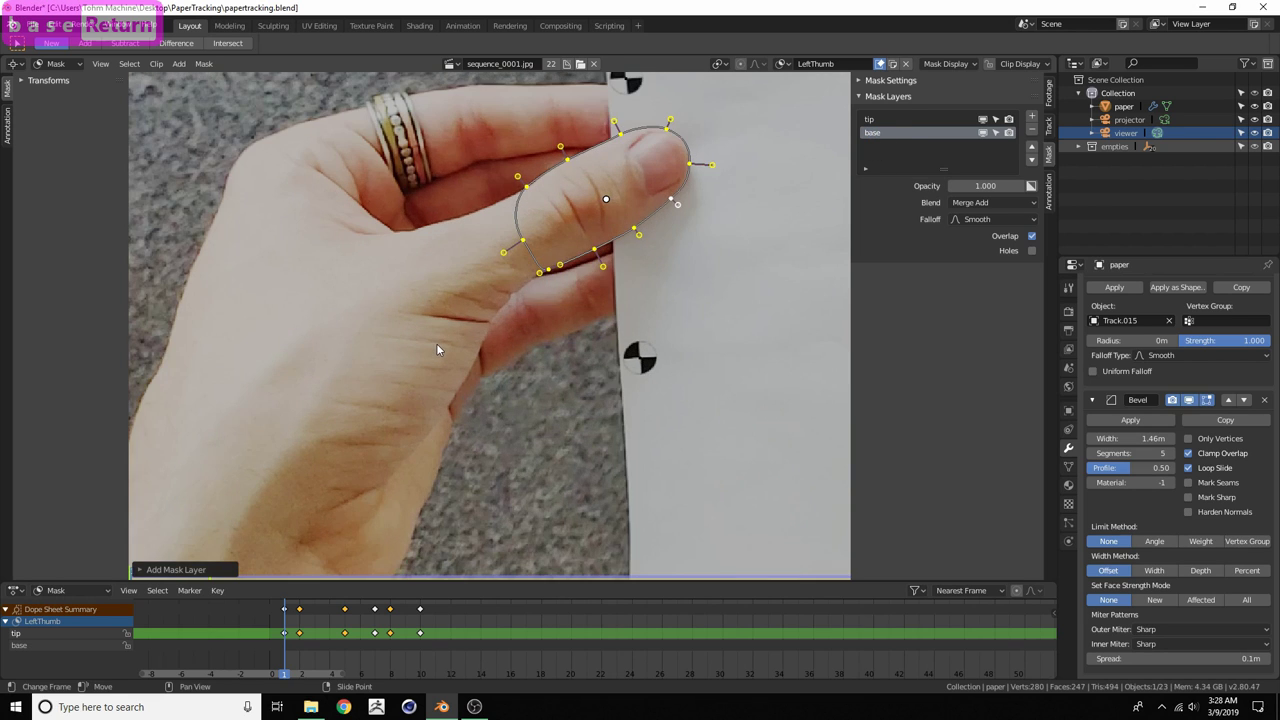
left_click(983, 119)
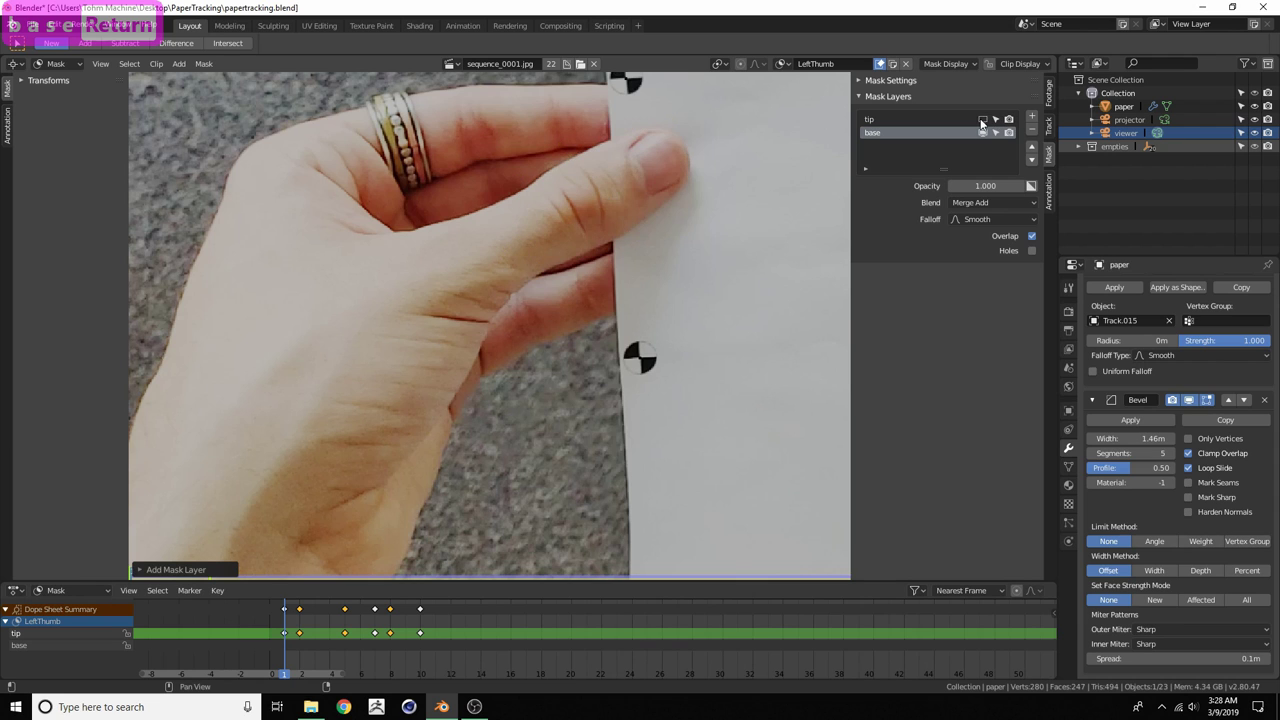
middle_click_drag(479, 285, 522, 239)
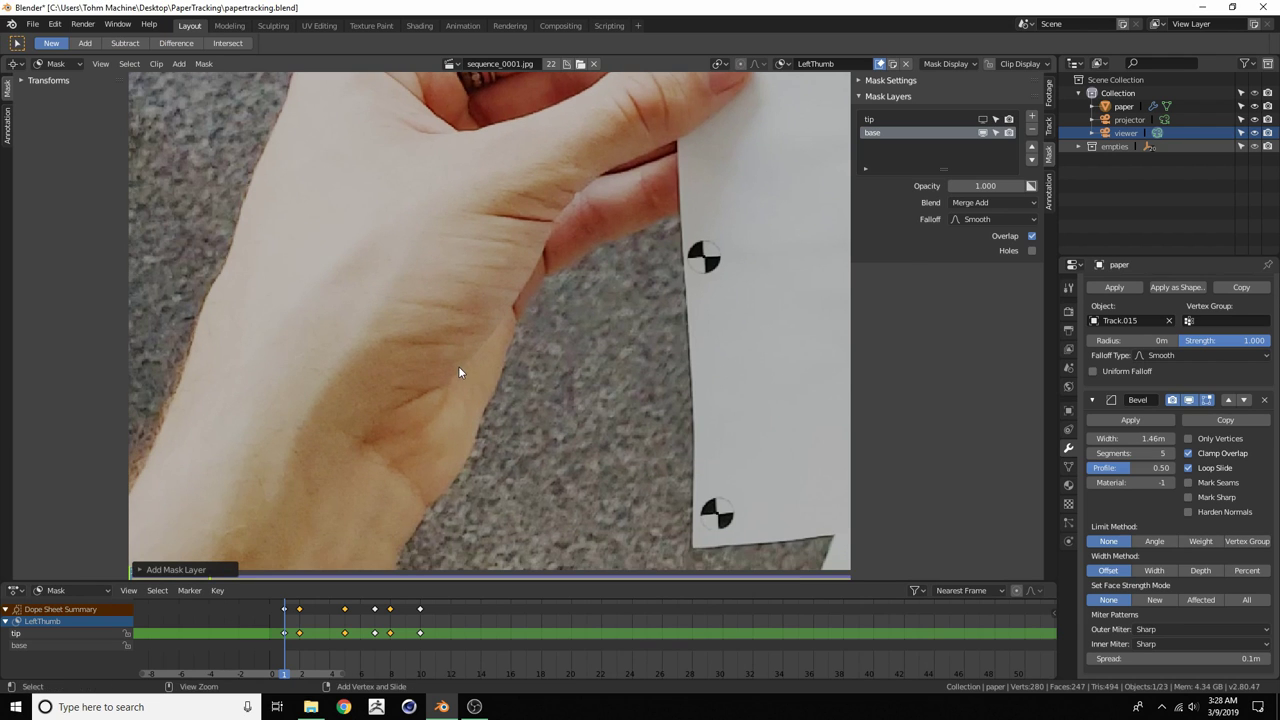
left_click(458, 367, "ctrl")
left_click(513, 284, "ctrl")
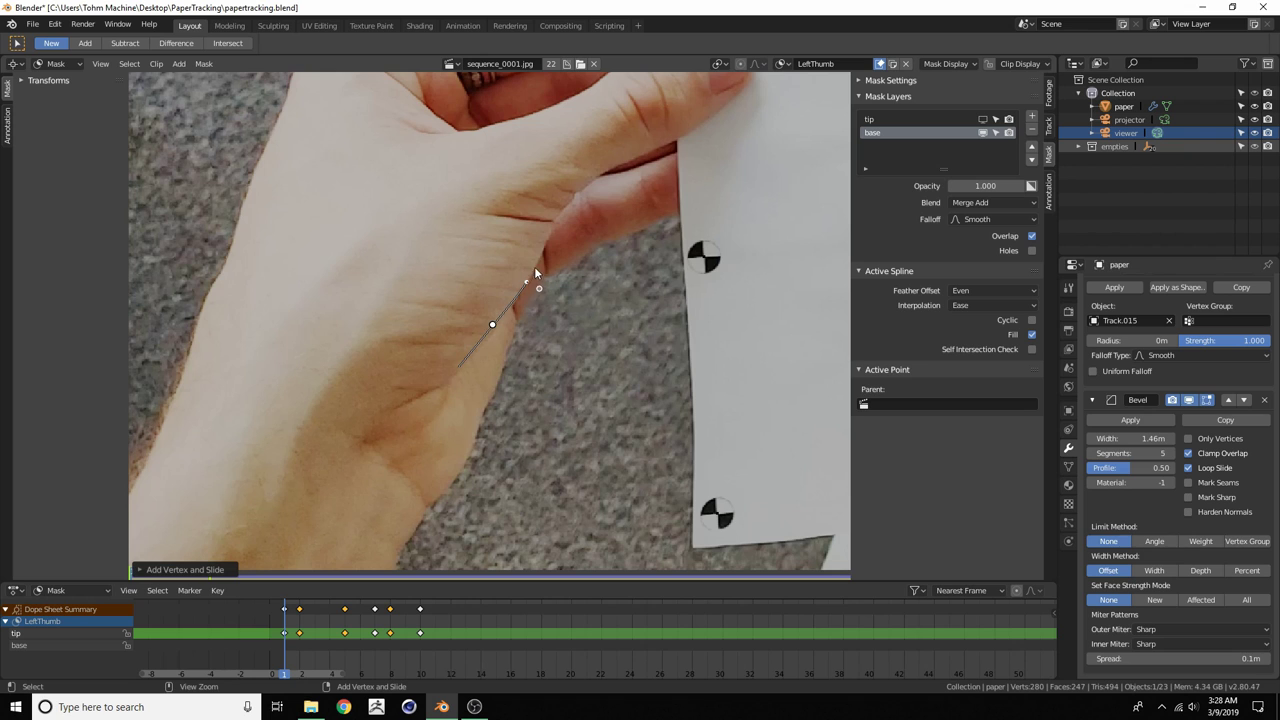
left_click(566, 203, "ctrl")
left_click(616, 164, "ctrl")
key("ctrl+z")
scroll(616, 167, "up", 2)
middle_click_drag(650, 99, 503, 300)
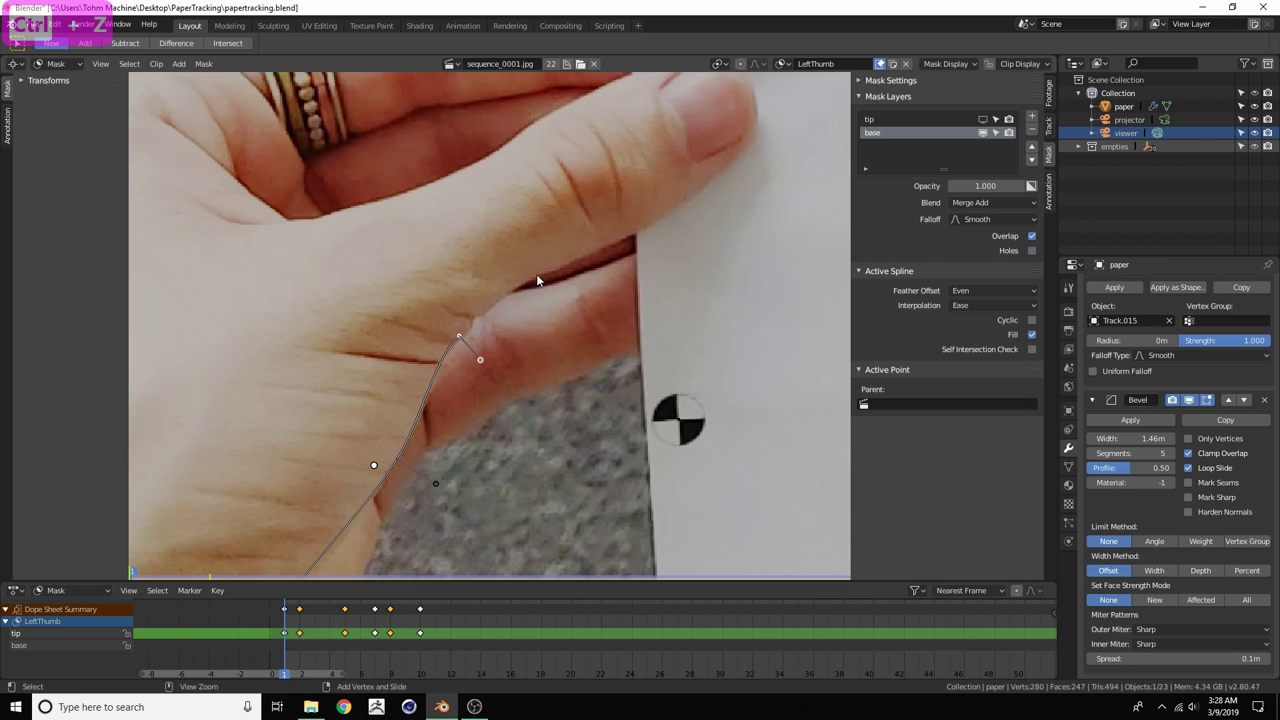
left_click(537, 281, "ctrl")
scroll(550, 272, "down", 2)
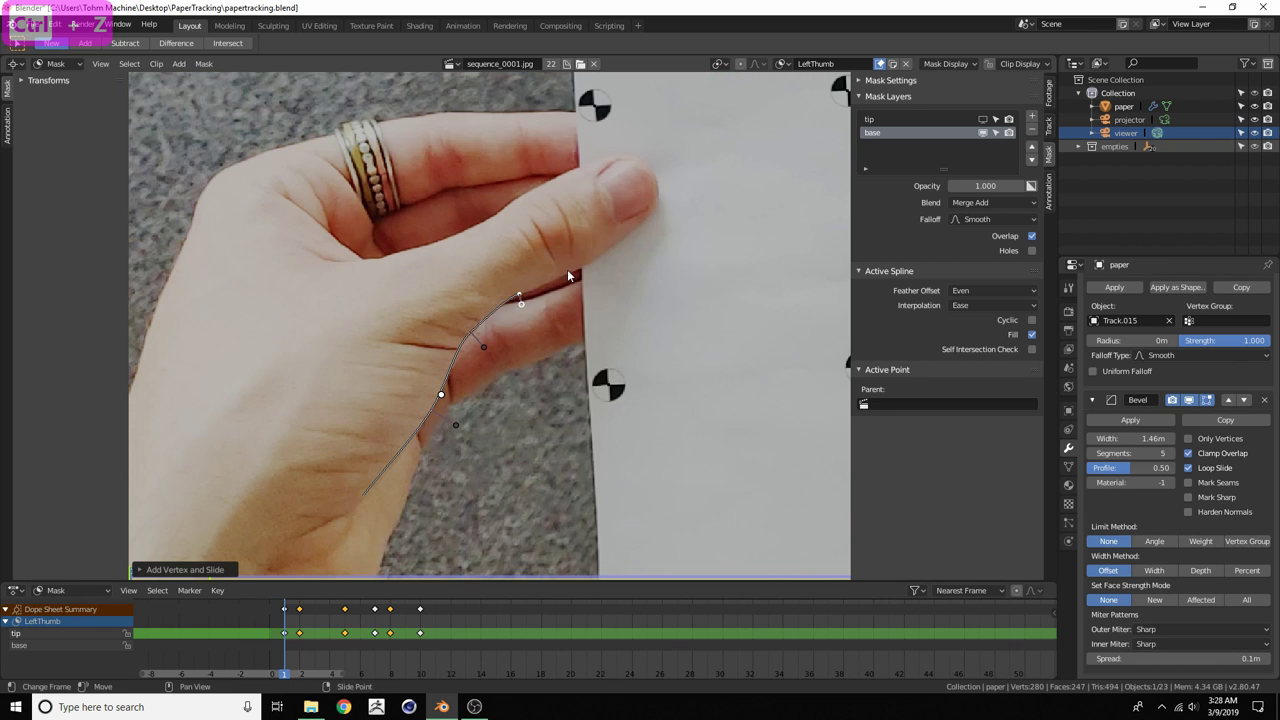
Toggle the visibility of both mask layers to compare their outlines, leaving only the base layer shown
left_click(983, 132)
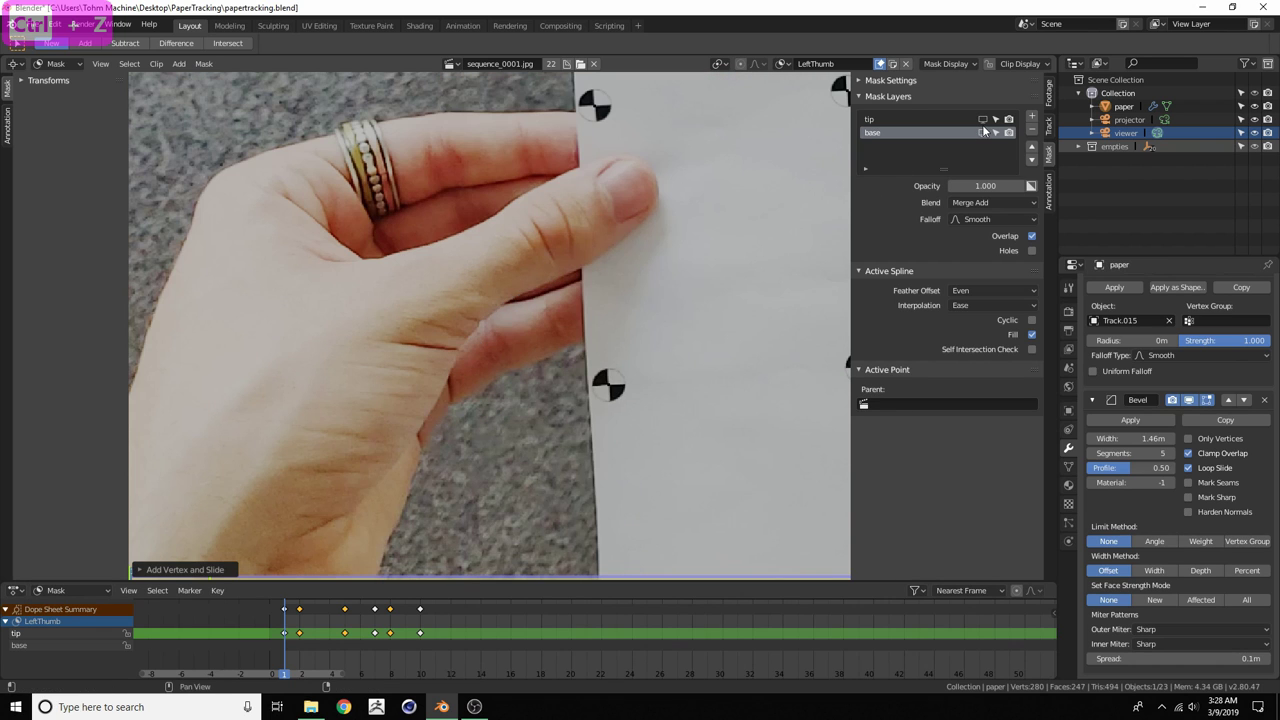
left_click(983, 132)
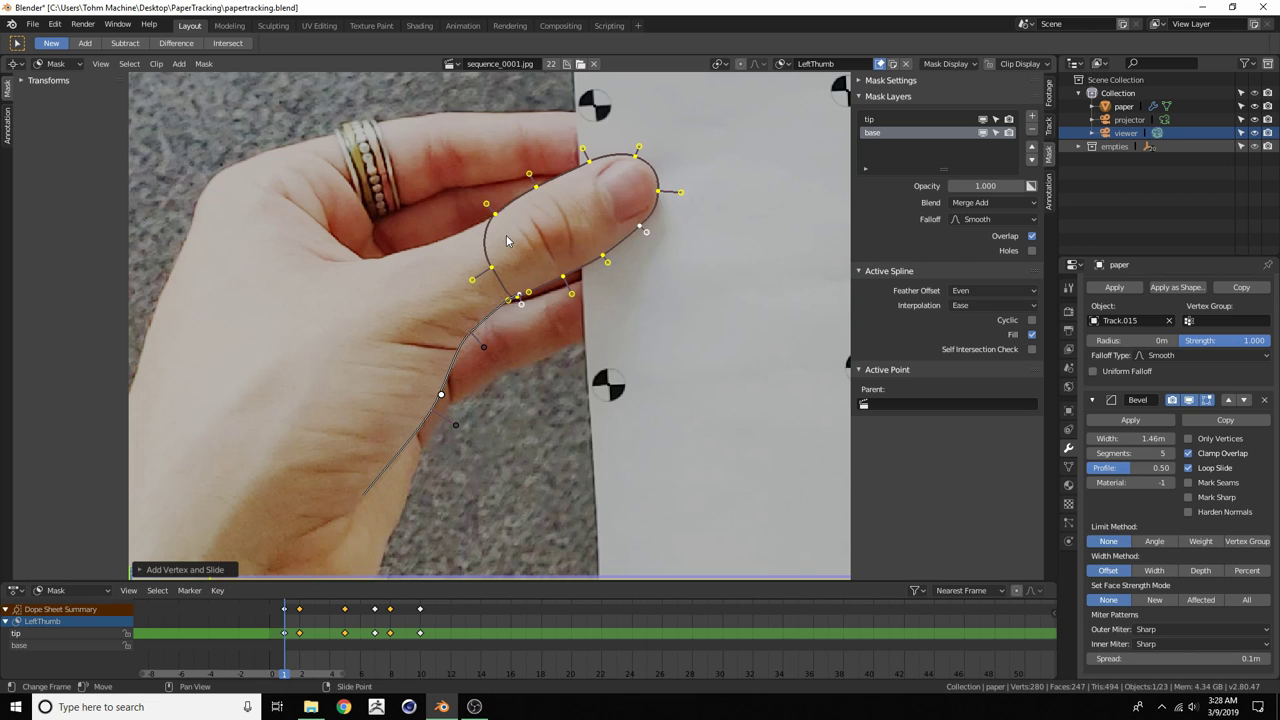
left_click(983, 119)
Continue the base mask points across the thumb's middle, along its upper edge, and down onto the back of the hand
scroll(486, 250, "up", 3)
middle_click_drag(486, 248, 523, 361)
right_click(582, 268, "ctrl")
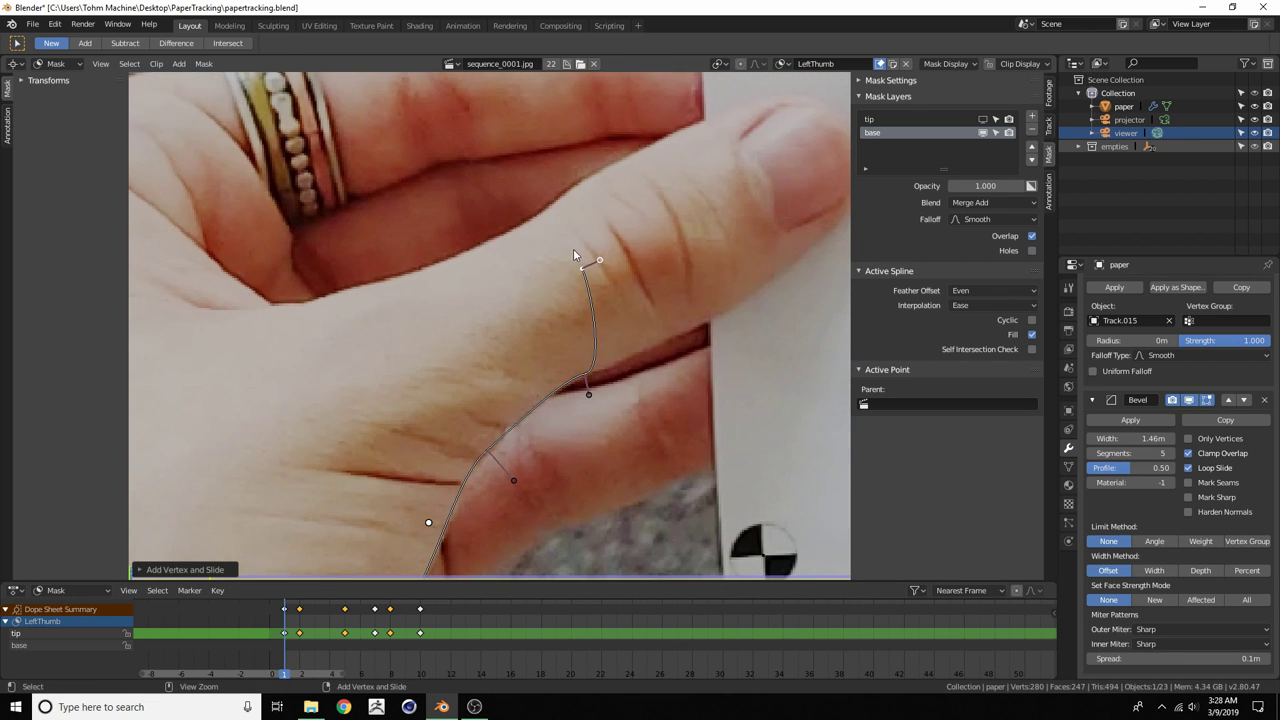
left_click(518, 228, "ctrl")
right_click(355, 286, "ctrl")
middle_click_drag(291, 314, 392, 267)
right_click(317, 279, "ctrl")
right_click_drag(310, 289, 297, 296, "ctrl")
scroll(298, 300, "down", 4)
middle_click_drag(337, 314, 400, 197)
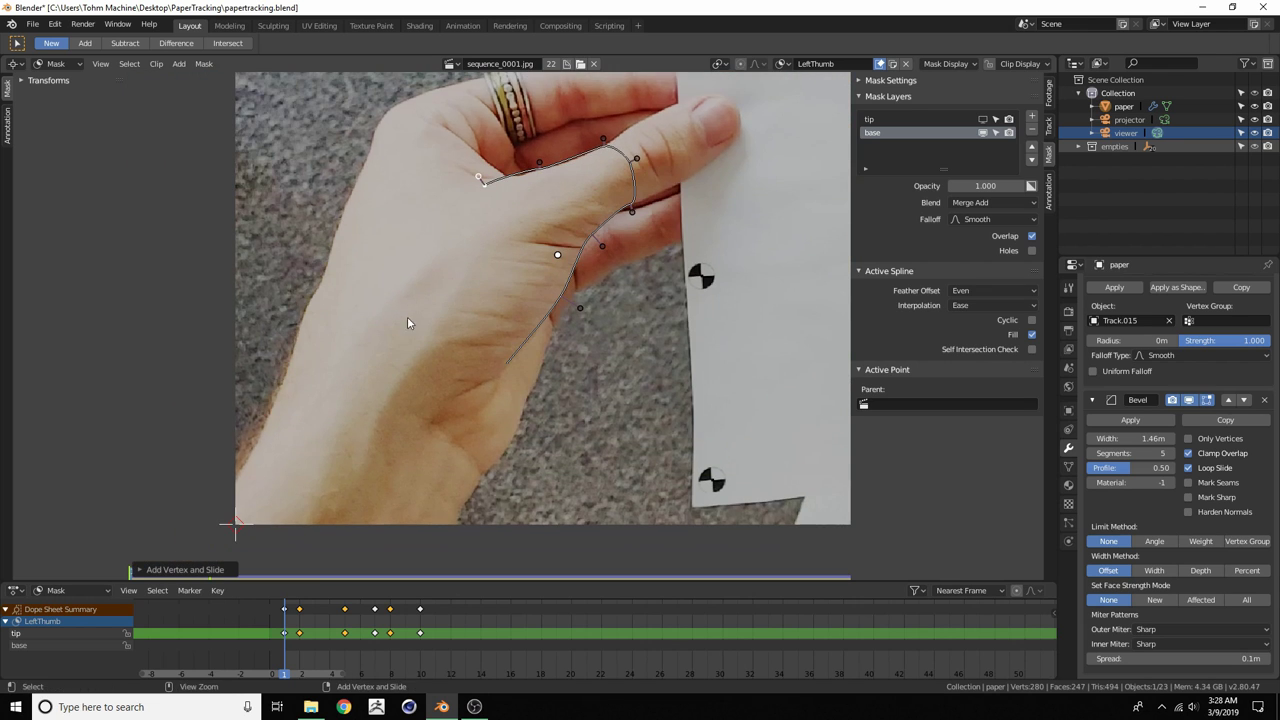
right_click_drag(407, 318, 421, 367, "ctrl")
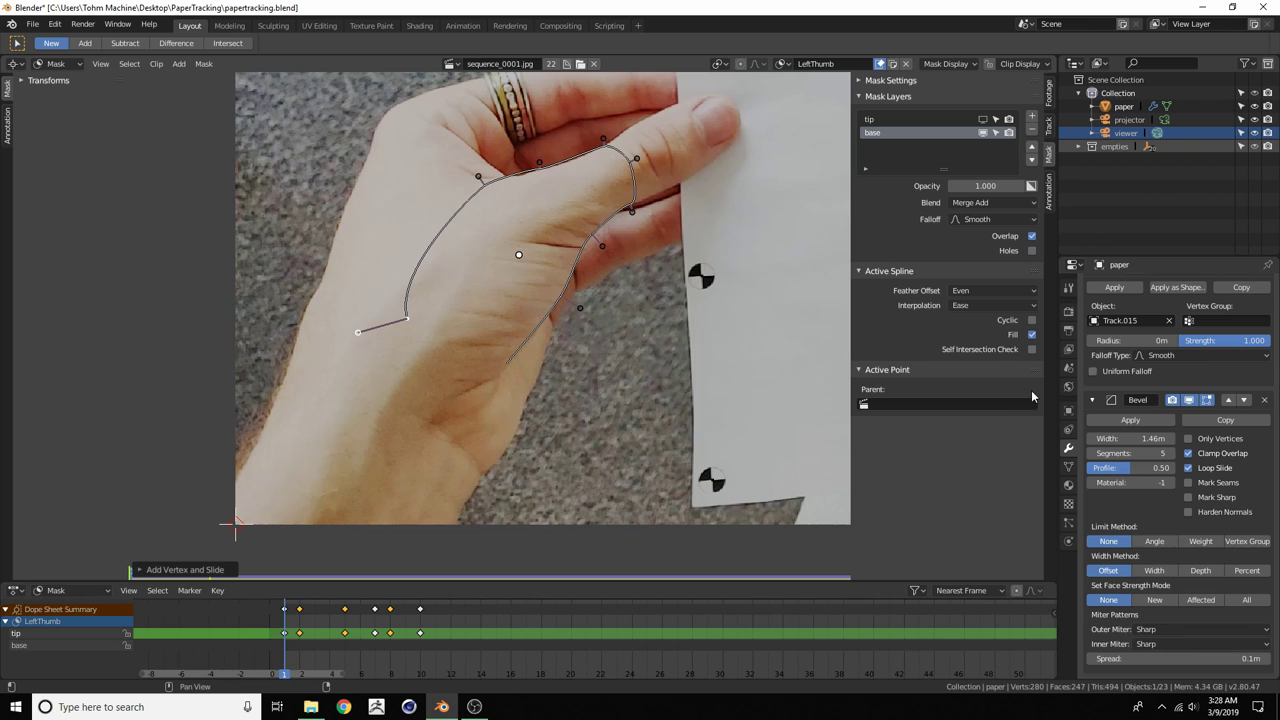
Close the base spline as cyclic and change the handle type of its starting point at the palm edge
left_click(1032, 320)
scroll(490, 345, "up", 4)
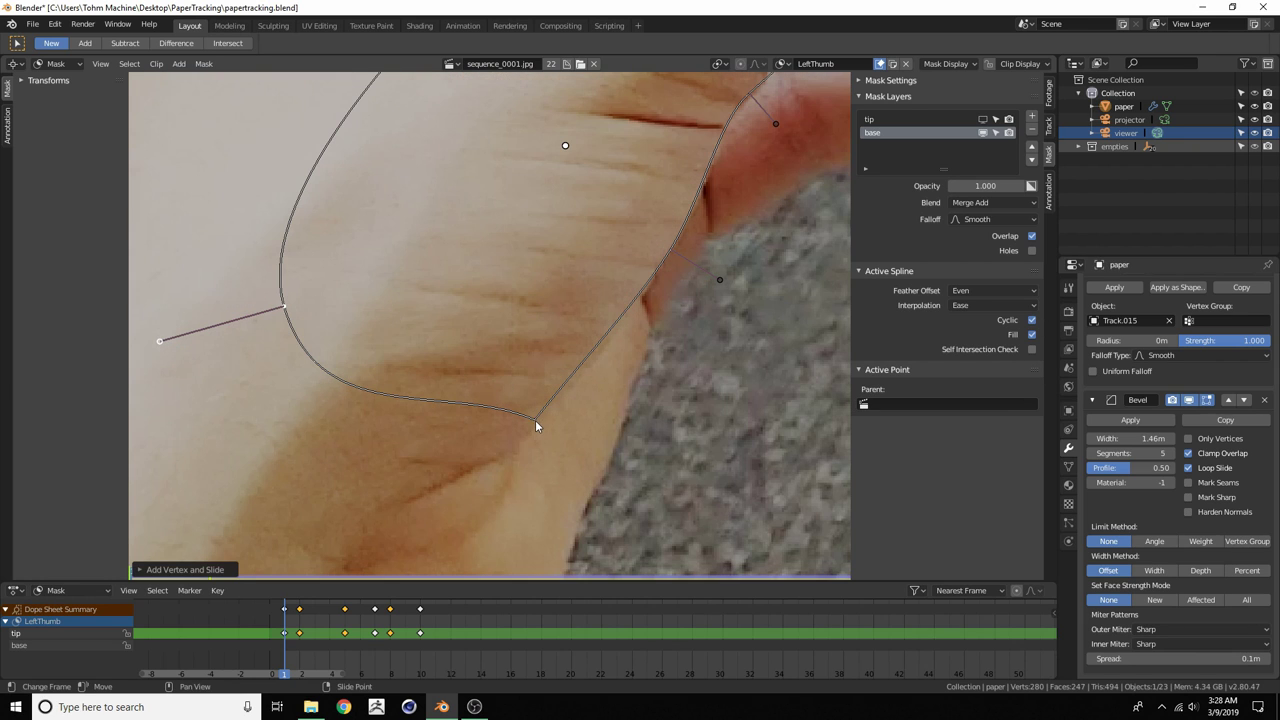
left_click(535, 421)
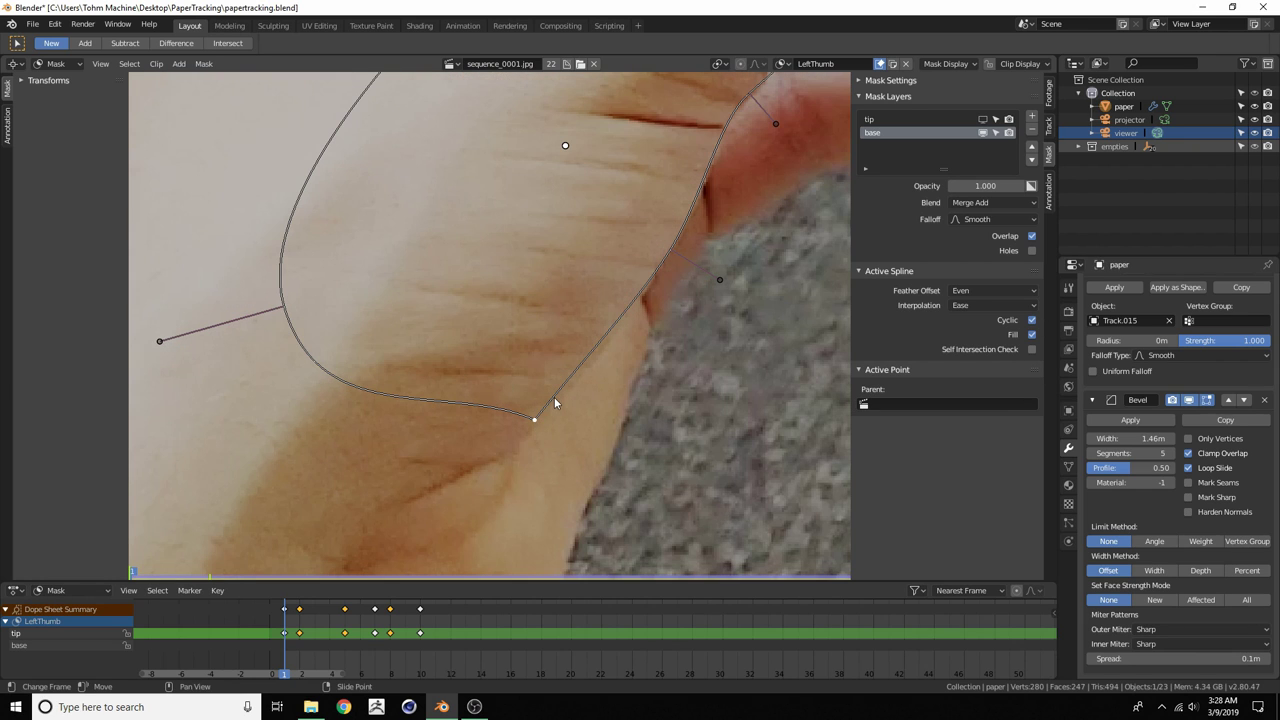
key("v")
left_click(546, 398)
scroll(550, 365, "down", 3)
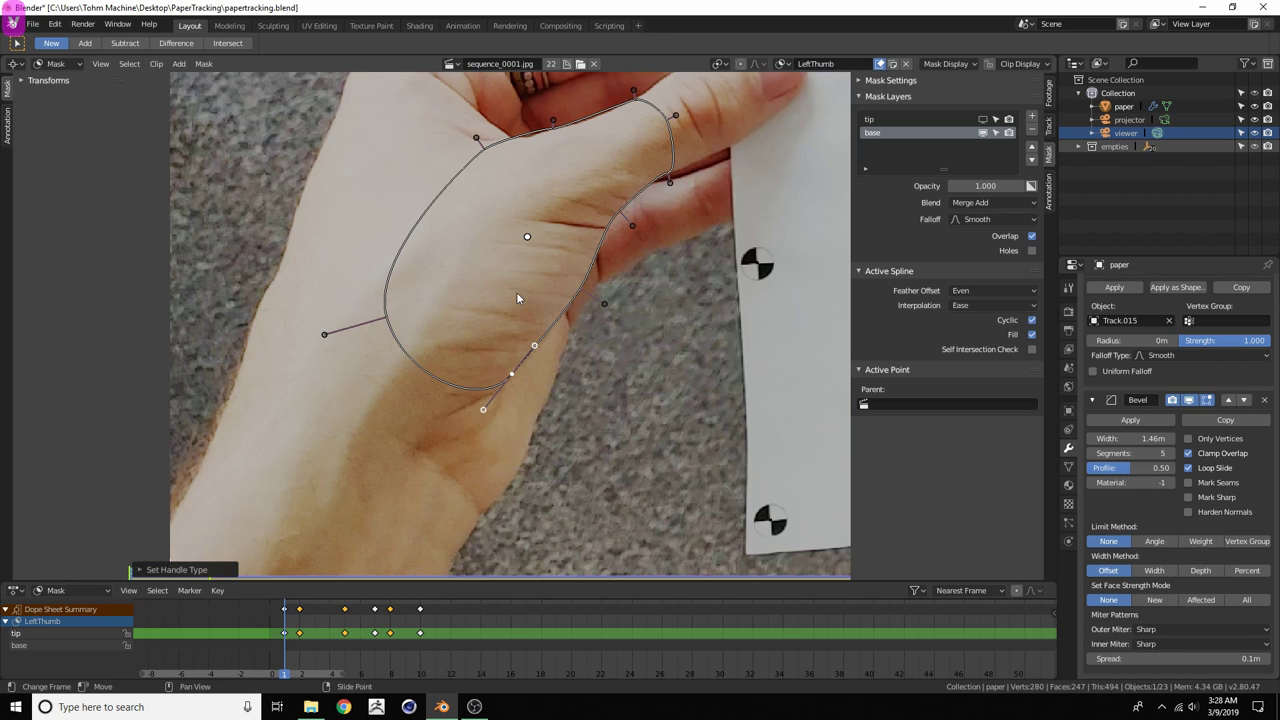
middle_click_drag(605, 238, 541, 300)
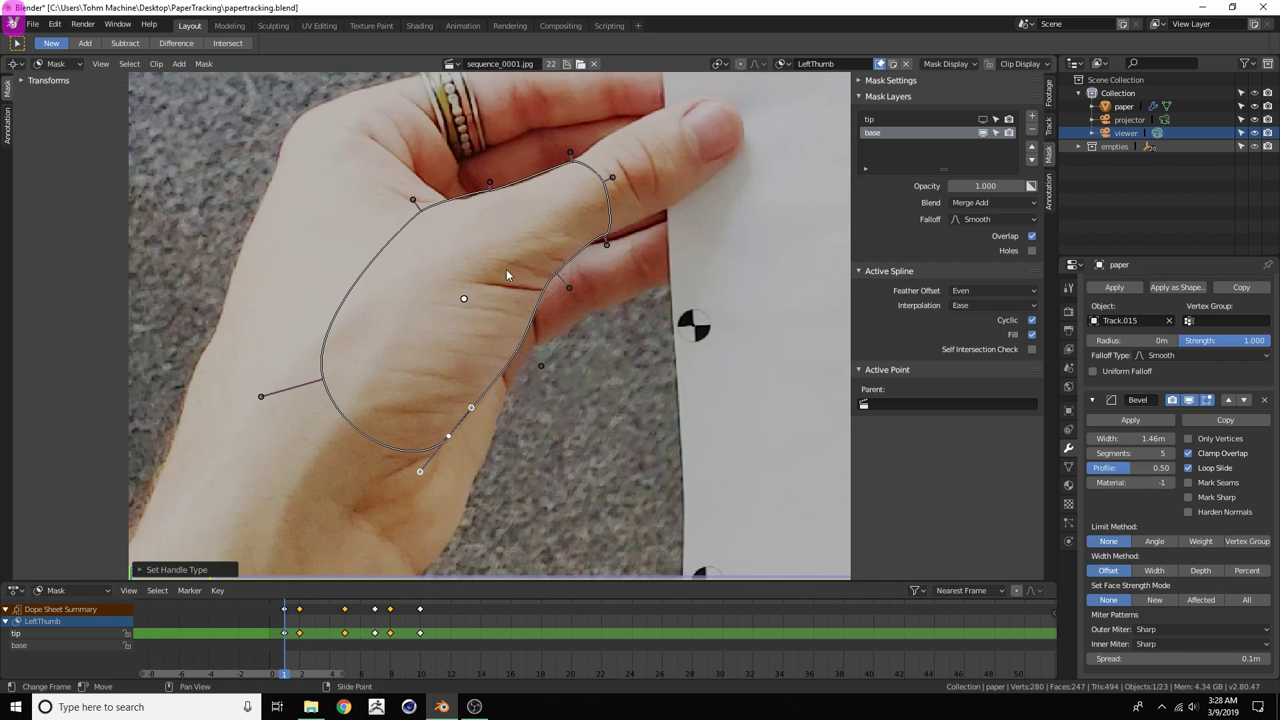
Make the base layer's channel active, select all its mask points, and insert a mask shape keyframe at frame 1
left_click(871, 120)
left_click(23, 646)
left_click(24, 647)
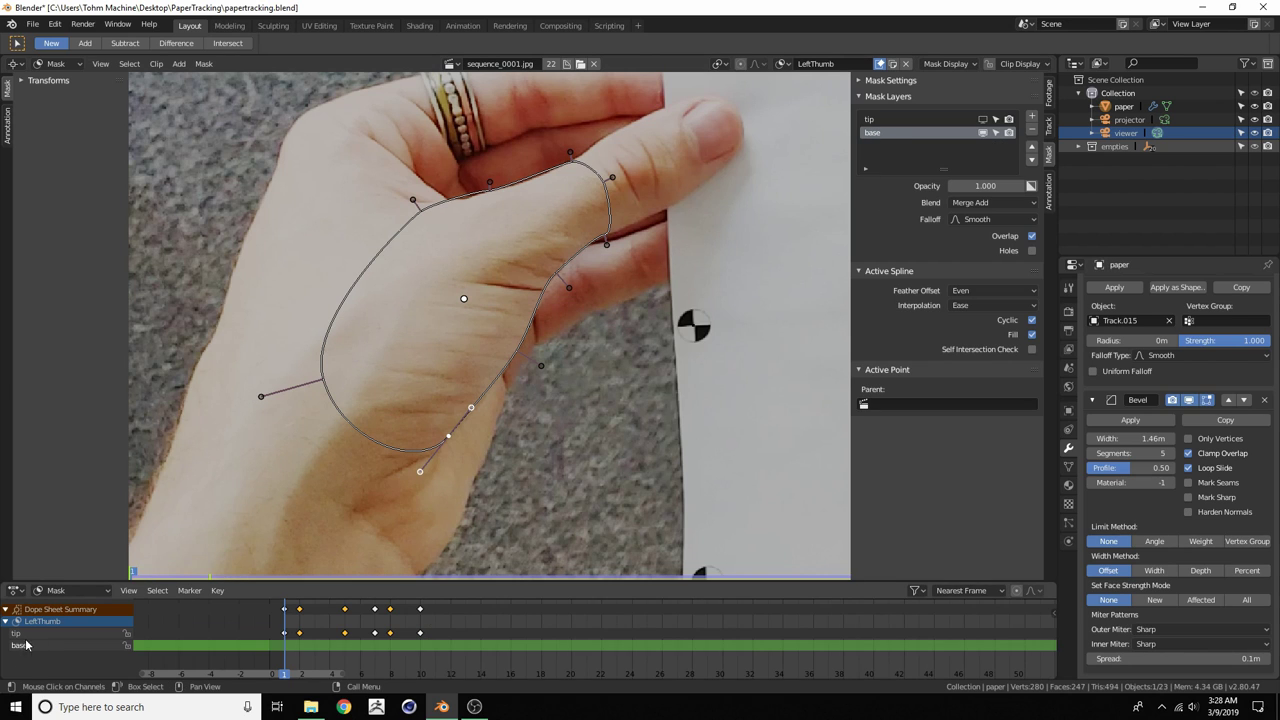
key("a")
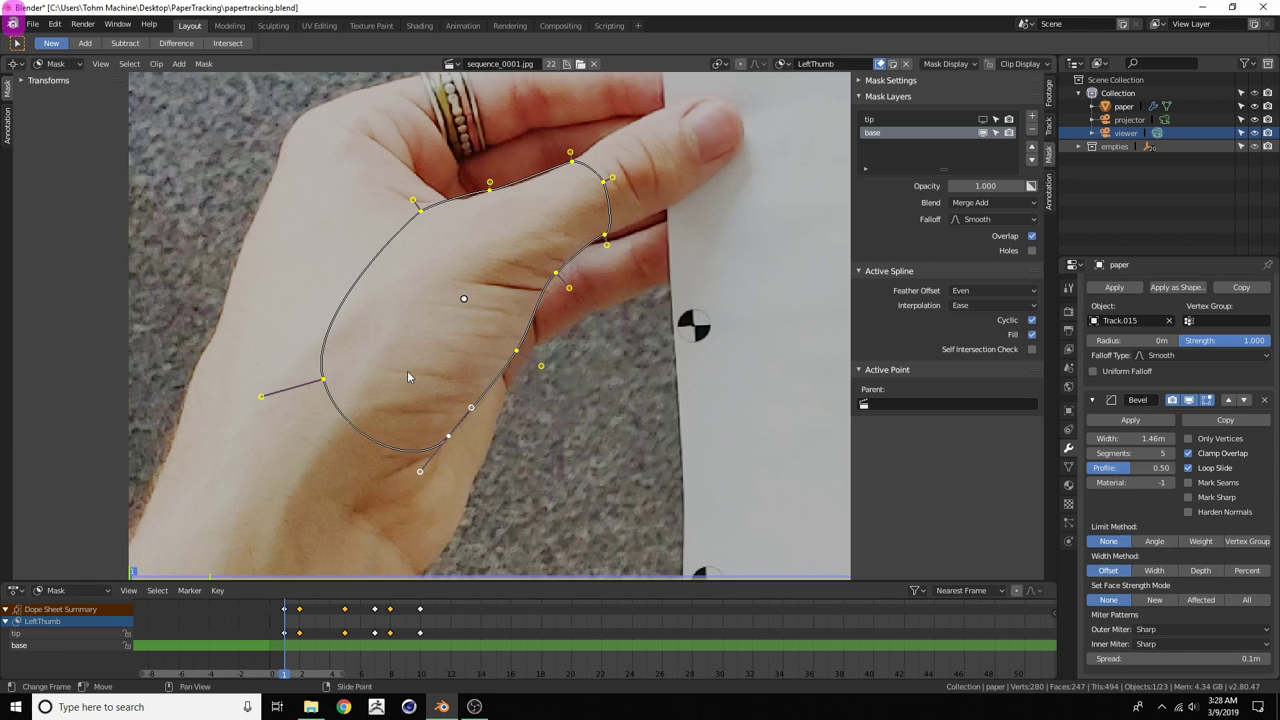
key("i")
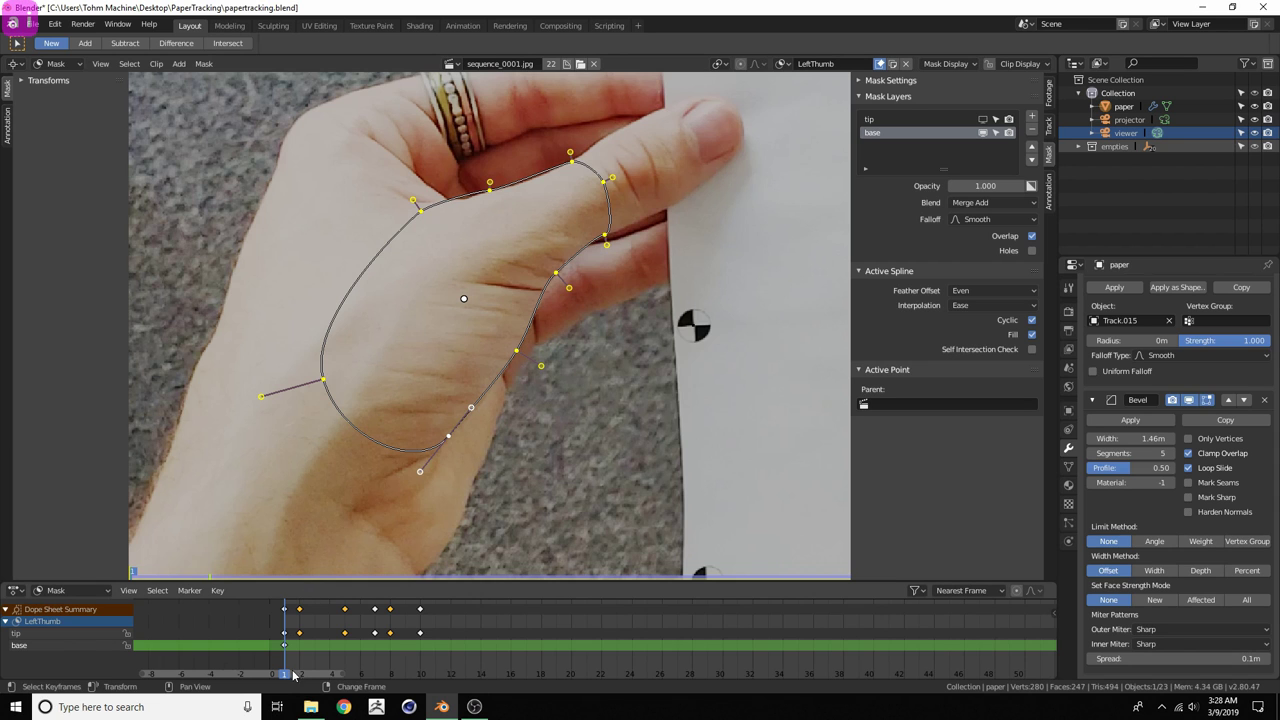
Check the base mask against frame 5, and duplicate its frame 1 keyframe to frame 2
left_click_drag(290, 668, 346, 668)
middle_click_drag(480, 384, 478, 428)
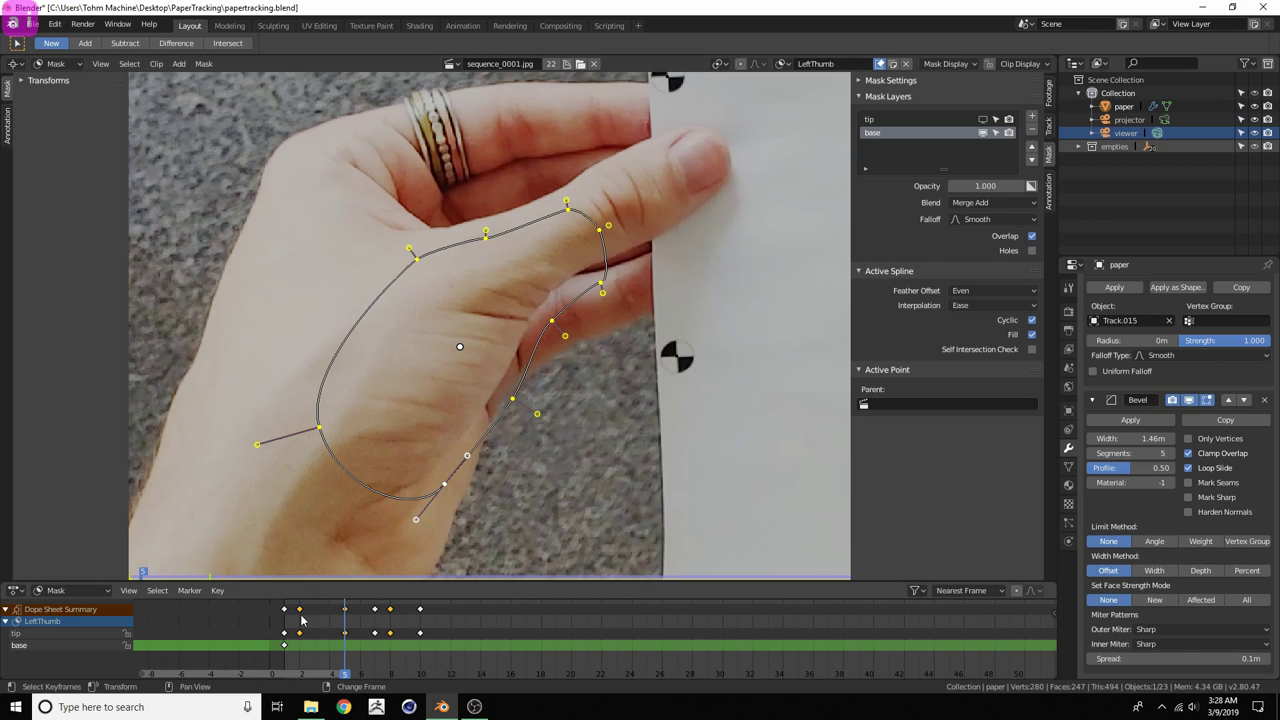
left_click(303, 671)
Go to frame 5, move the whole base mask onto the thumb's base, and insert a mask shape keyframe there
left_click_drag(293, 664, 341, 660)
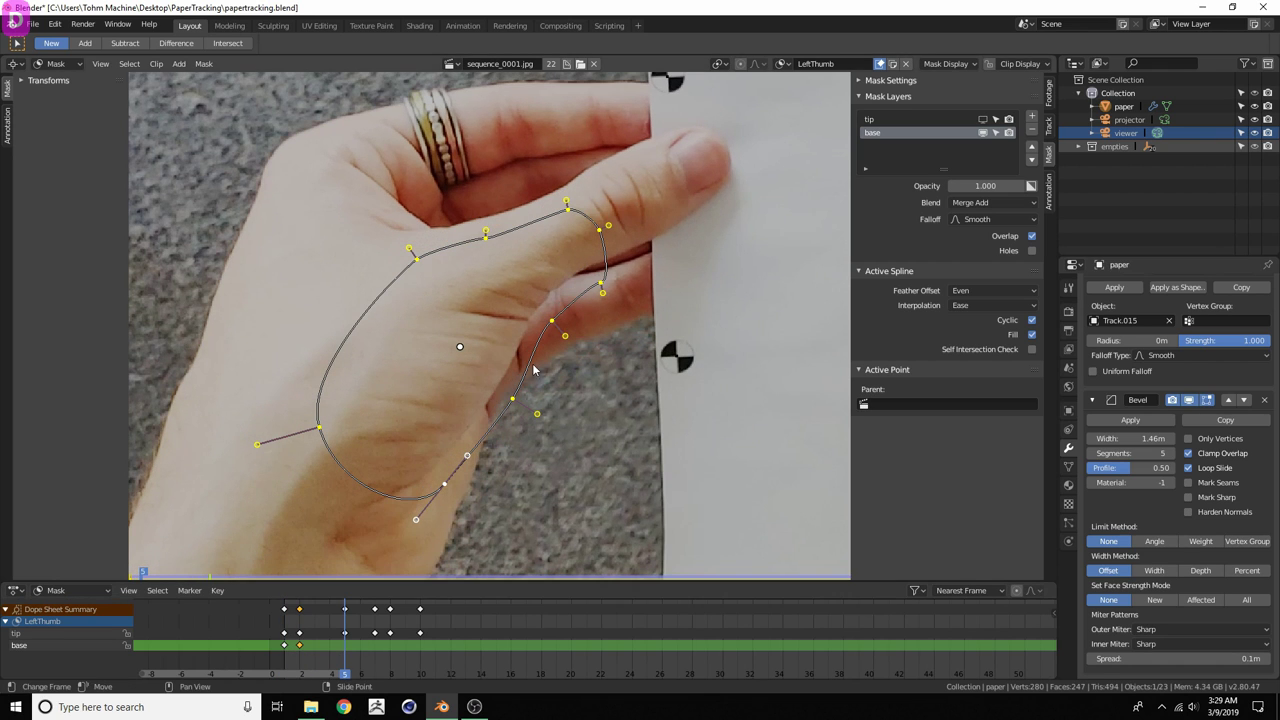
key("g")
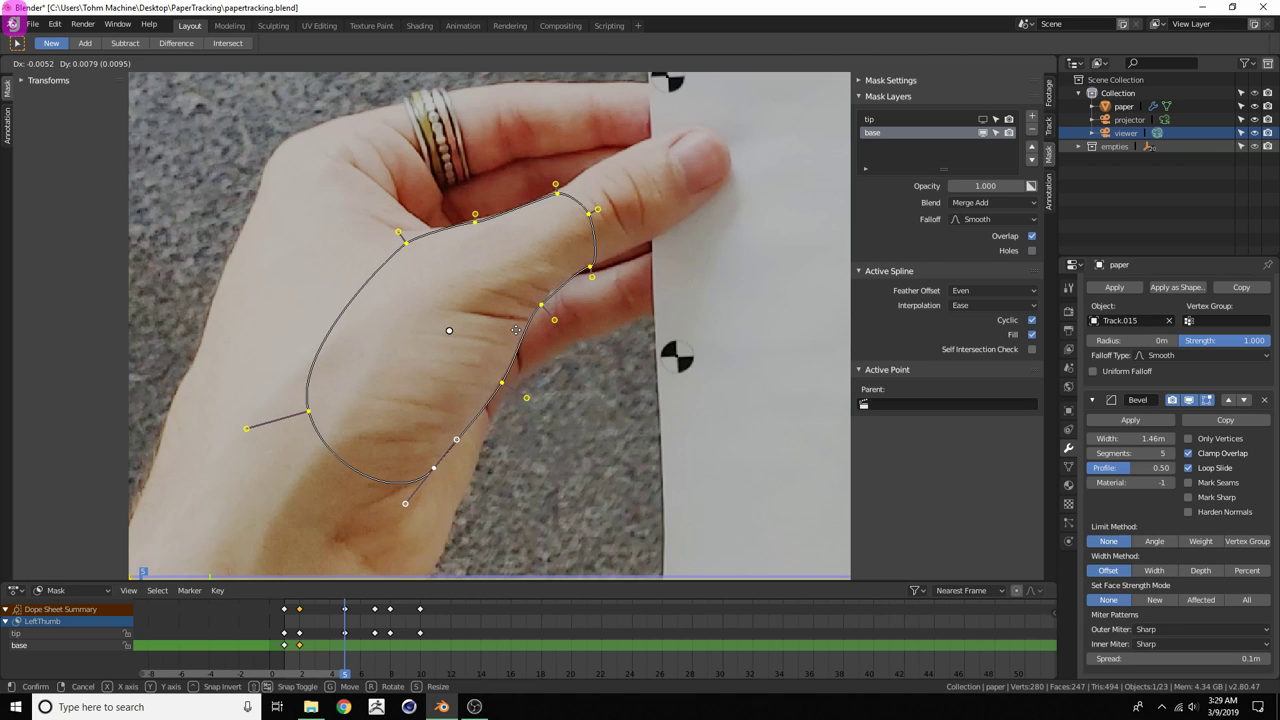
left_click(517, 329)
key("i")
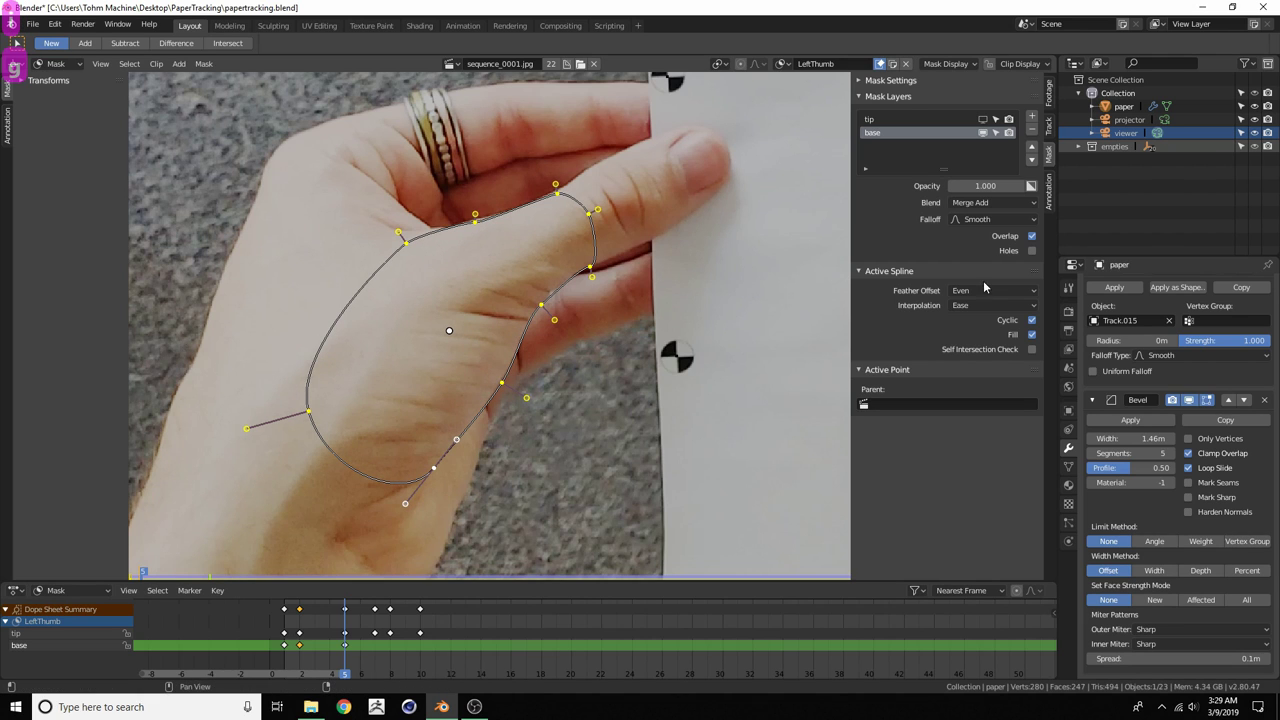
Make the tip layer visible again and check both left thumb masks at frame 2
left_click(985, 120)
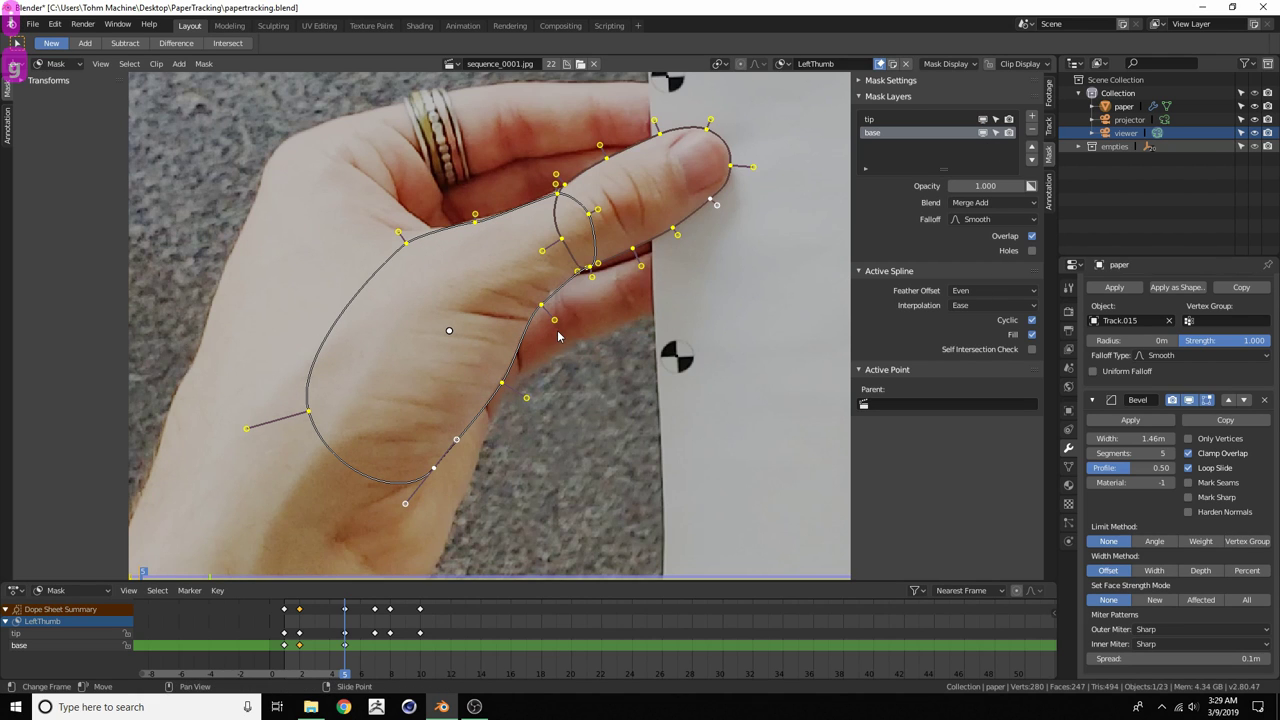
scroll(560, 337, "down", 1)
left_click_drag(345, 668, 299, 640)
scroll(530, 297, "up", 2)
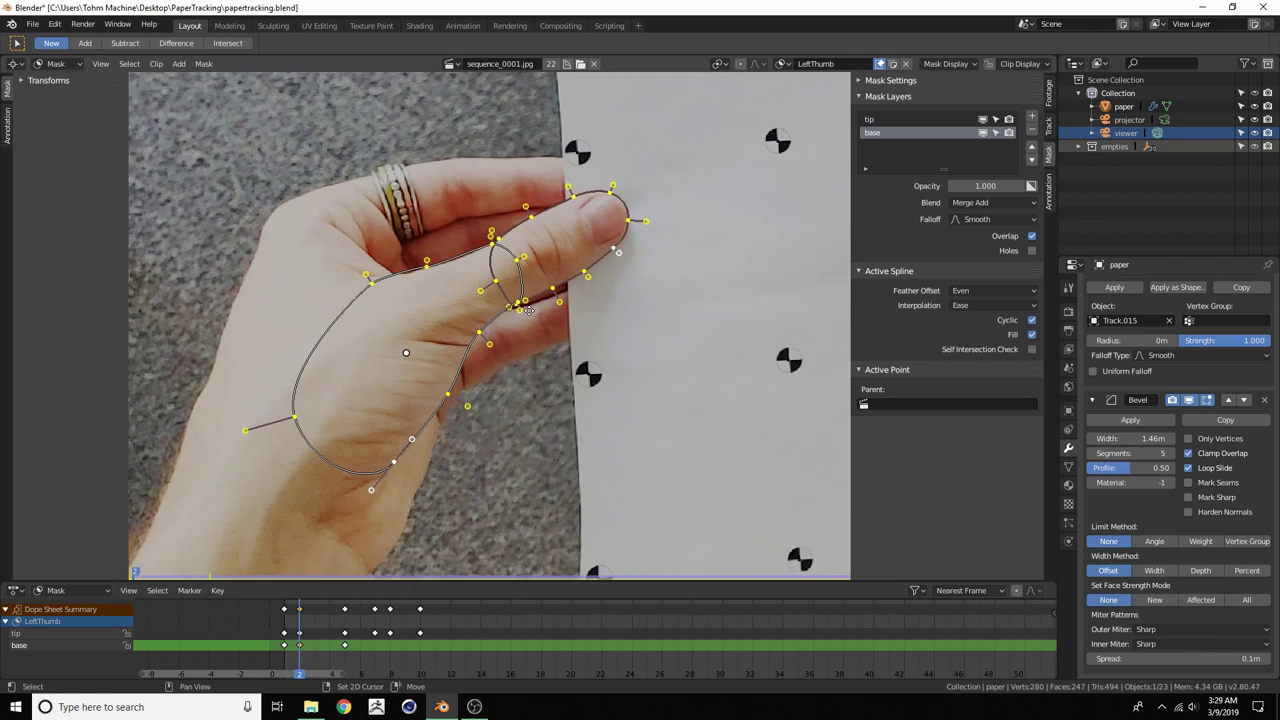
scroll(591, 237, "down", 2)
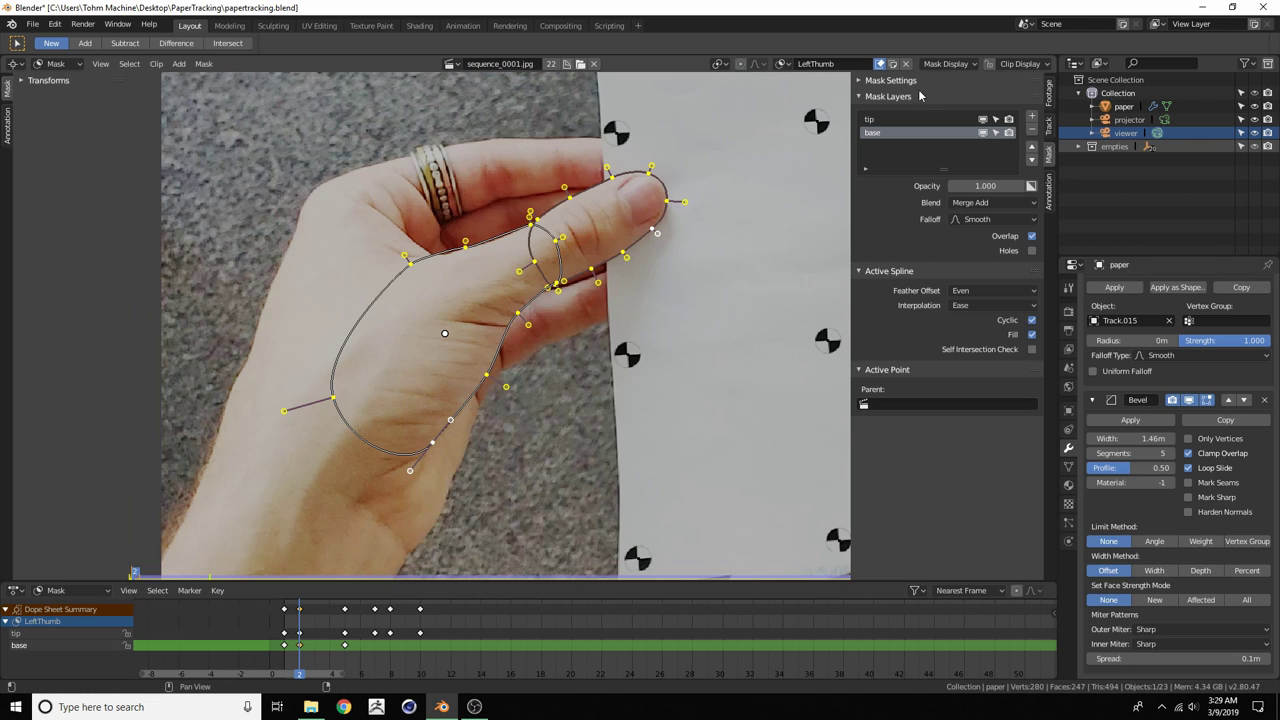
Preview the left thumb mask overlay as Alpha Channel and as Combined, check frame 1, and turn the overlay off
left_click(946, 63)
left_click(887, 106)
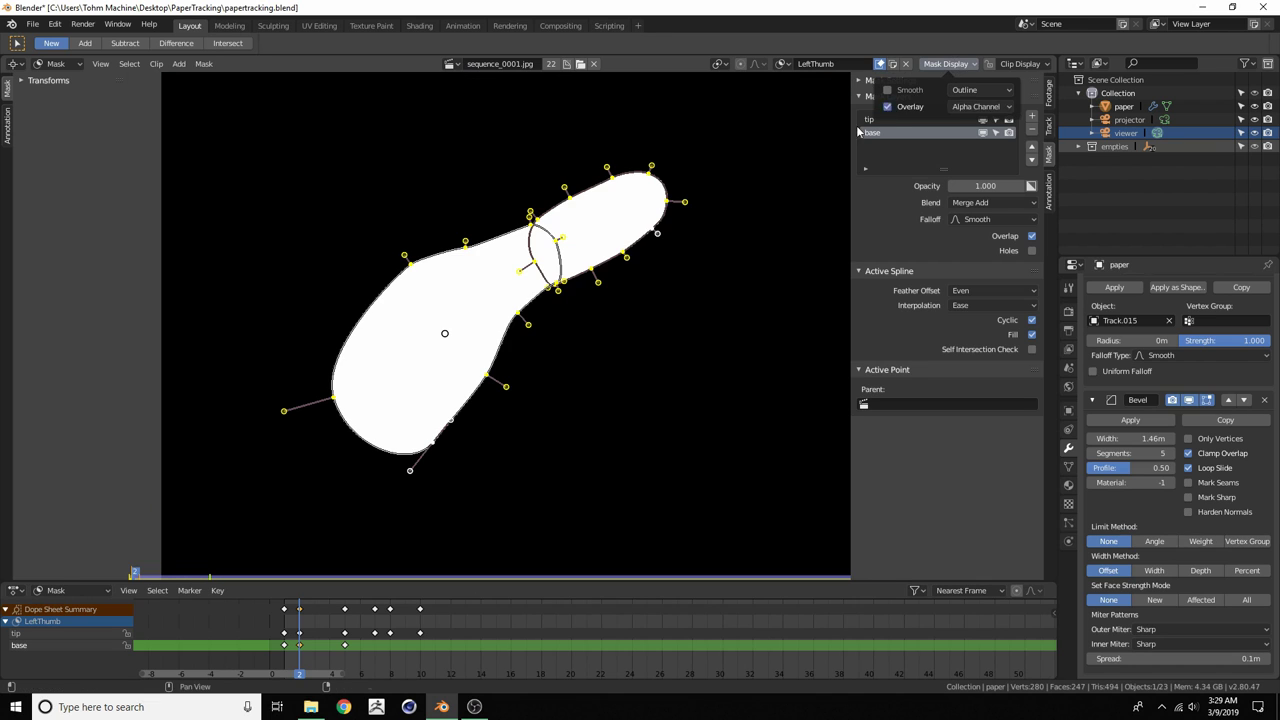
left_click(952, 64)
left_click(980, 106)
left_click(975, 136)
scroll(554, 323, "up", 2)
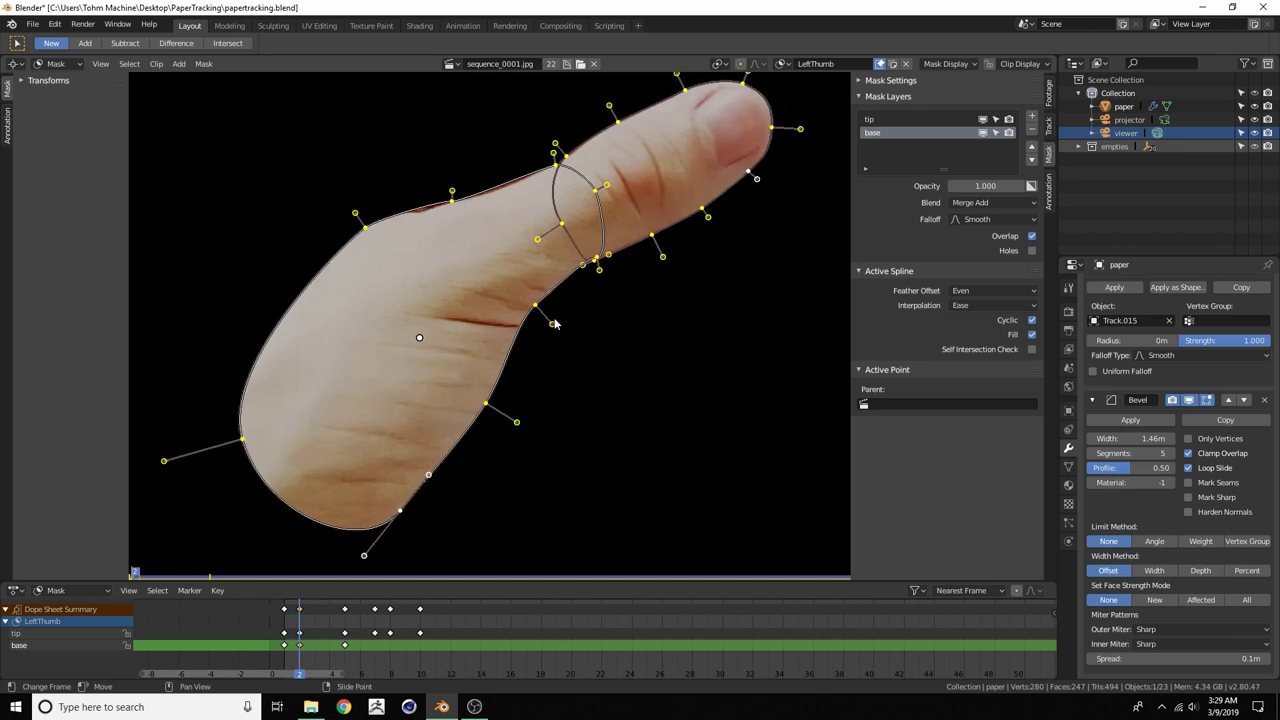
scroll(500, 385, "down", 2)
mouse_move(291, 655)
right_mouse_down()
mouse_move(343, 668)
mouse_move(285, 668)
right_mouse_up()
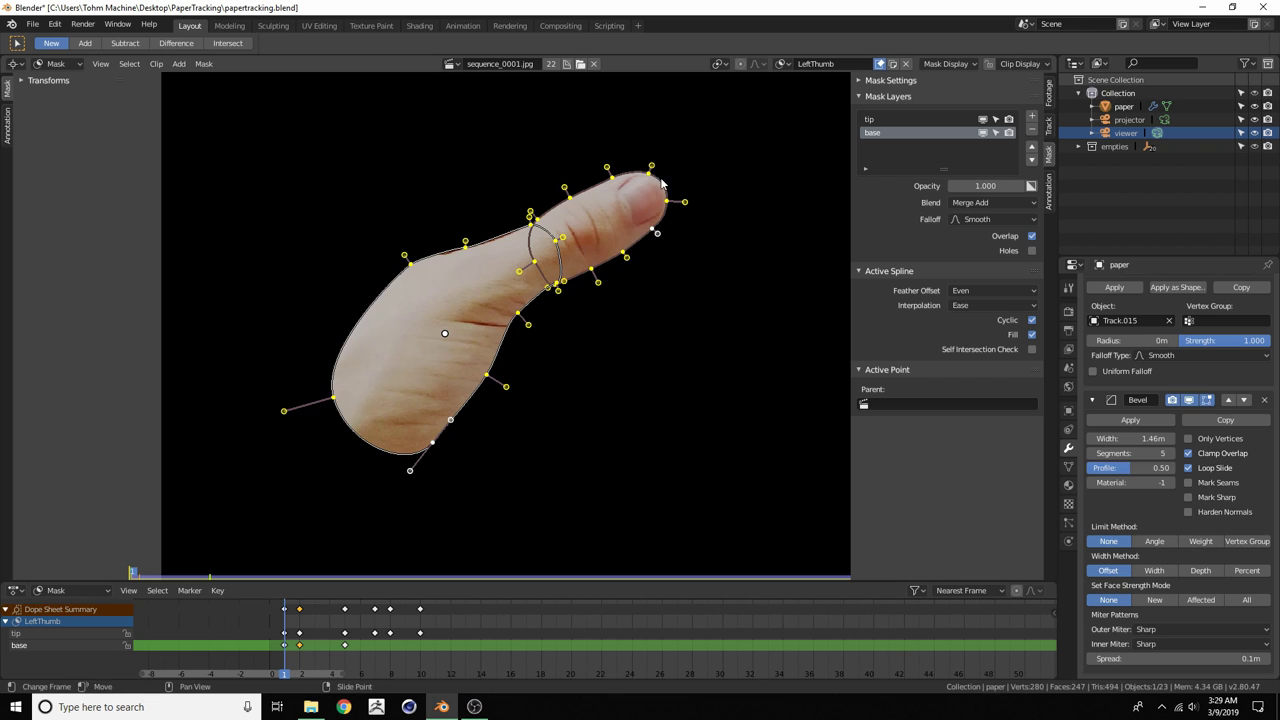
left_click(945, 63)
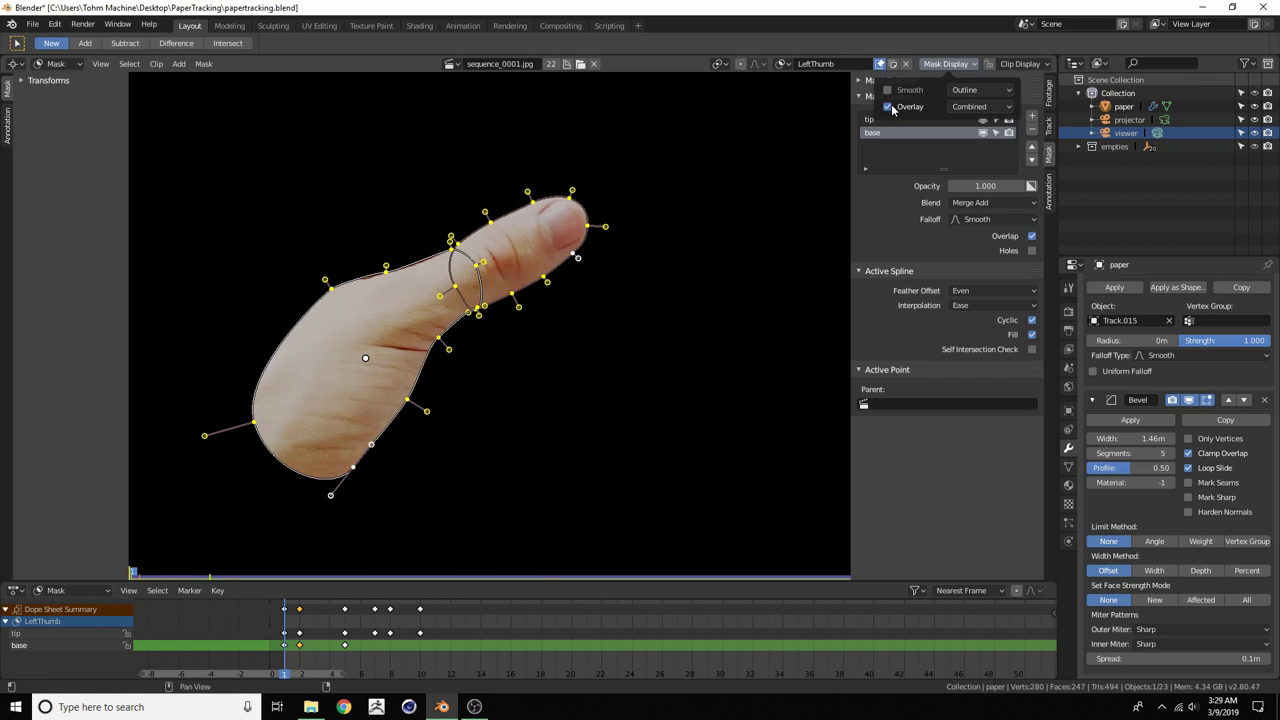
left_click(890, 106)
Examine both hands at frame 1, closing in on the right thumb where it overlaps the paper's edge
scroll(515, 234, "down", 5)
middle_click_drag(704, 239, 536, 216)
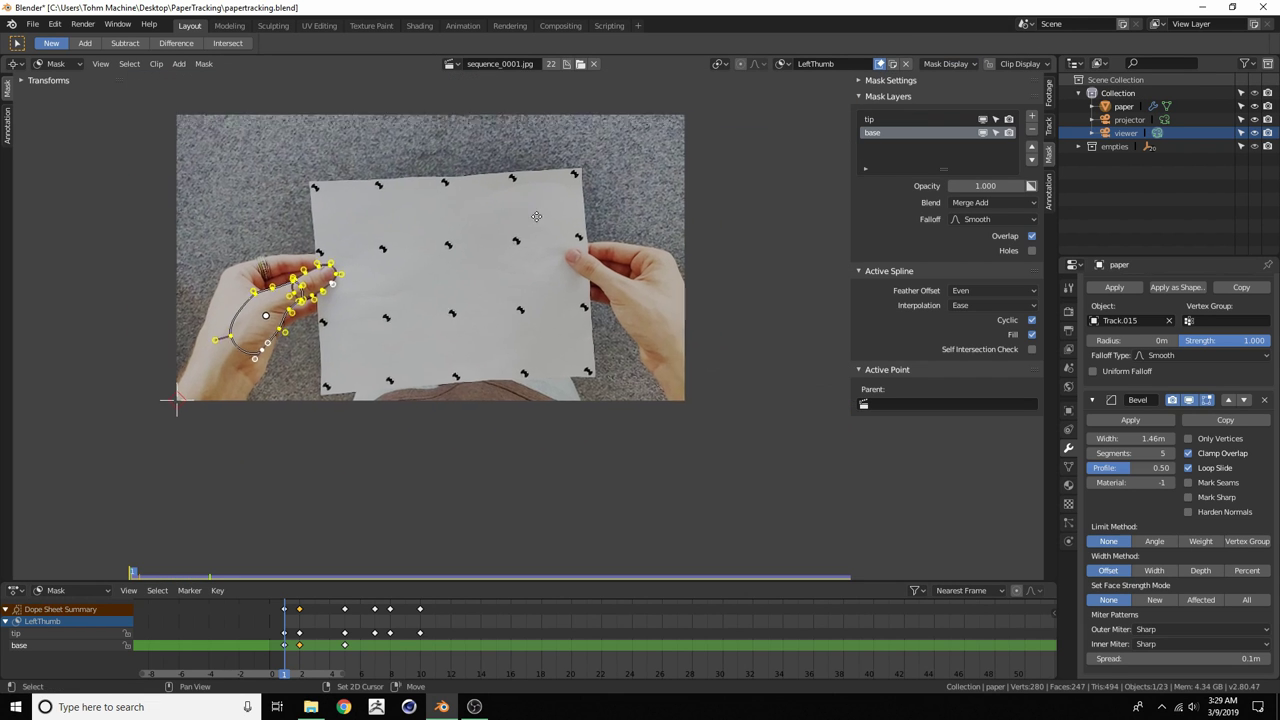
scroll(536, 216, "up", 3)
middle_click_drag(603, 285, 518, 344)
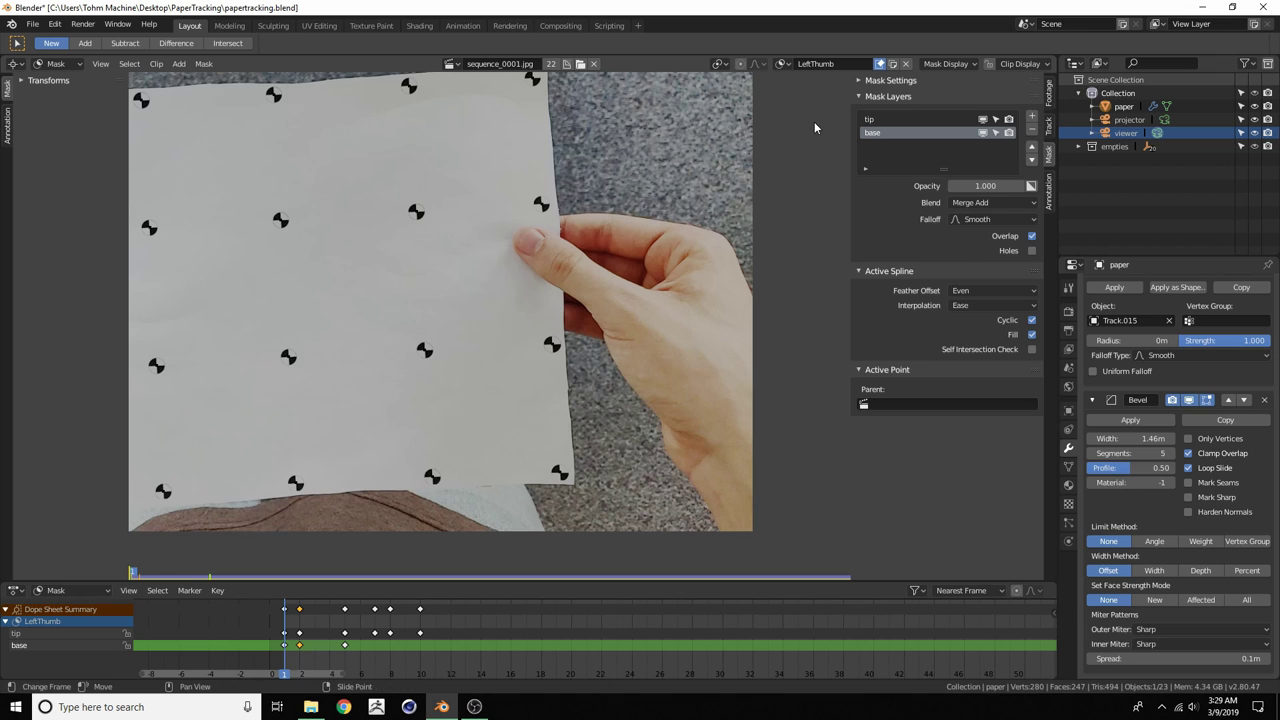
scroll(524, 278, "down", 2)
middle_click_drag(524, 278, 623, 259)
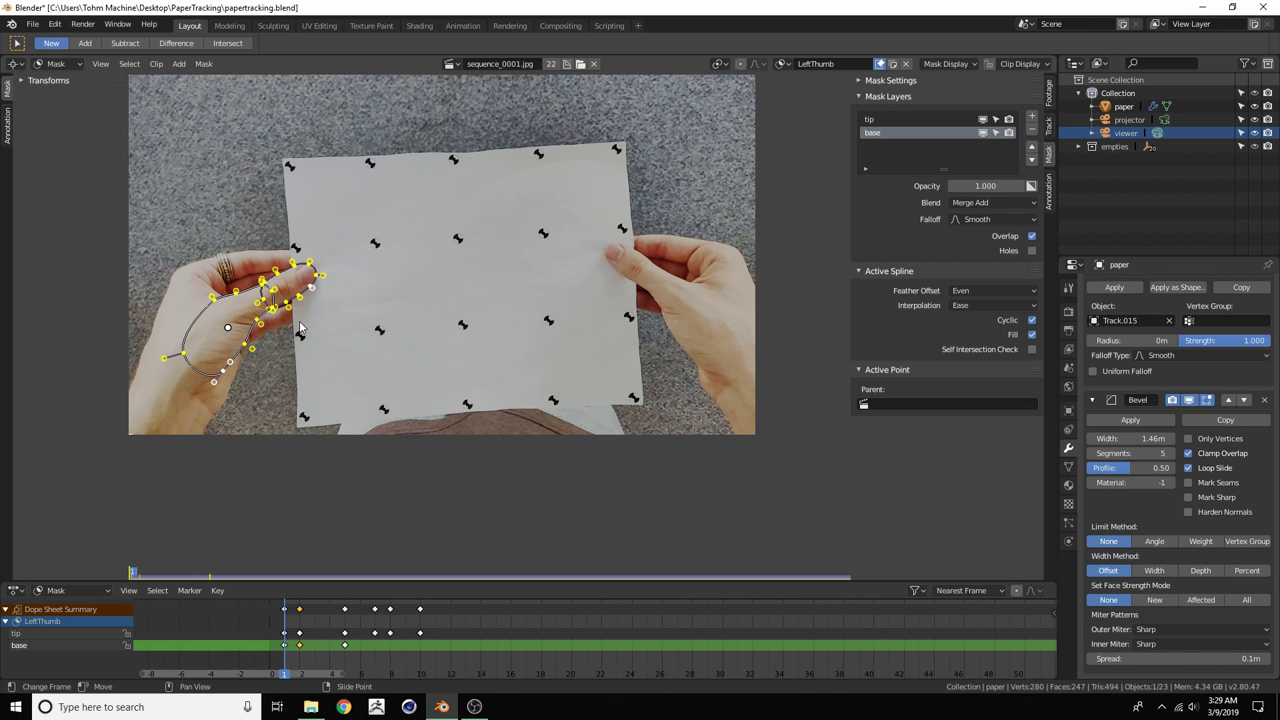
scroll(629, 226, "up", 4)
middle_click_drag(698, 208, 405, 204)
middle_click_drag(542, 165, 473, 209)
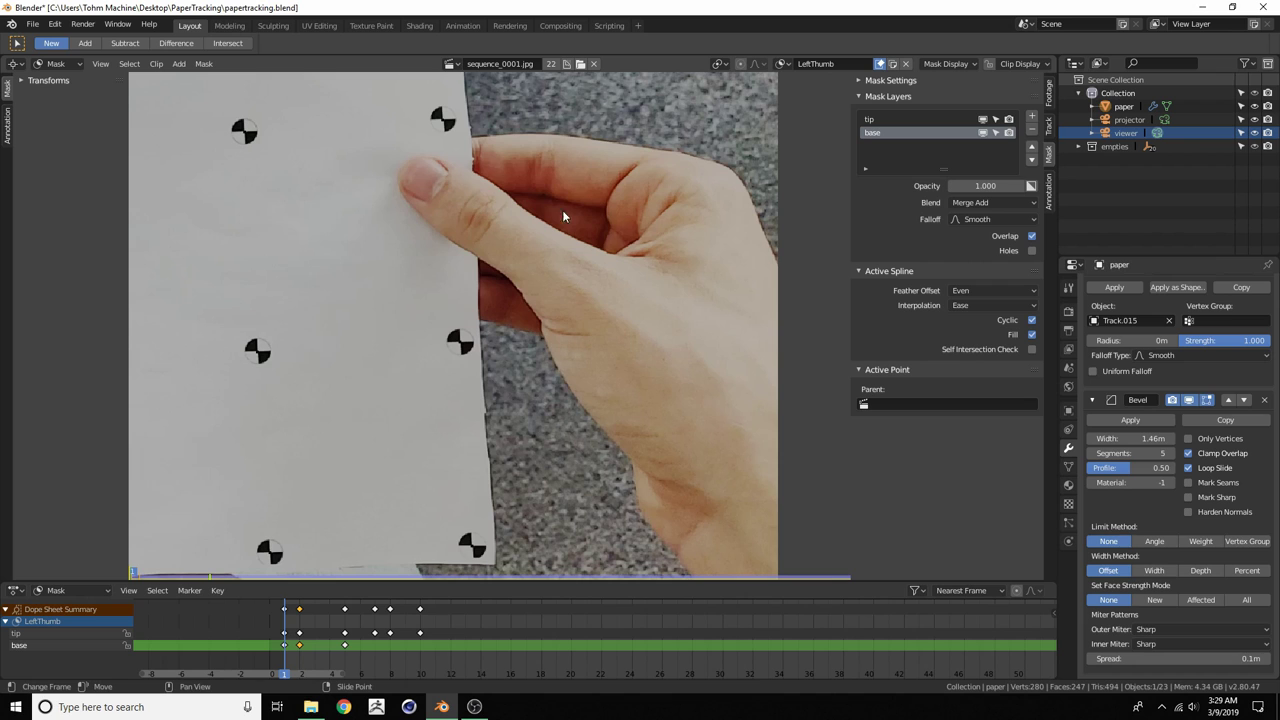
scroll(539, 268, "up", 1)
middle_click_drag(564, 199, 536, 255)
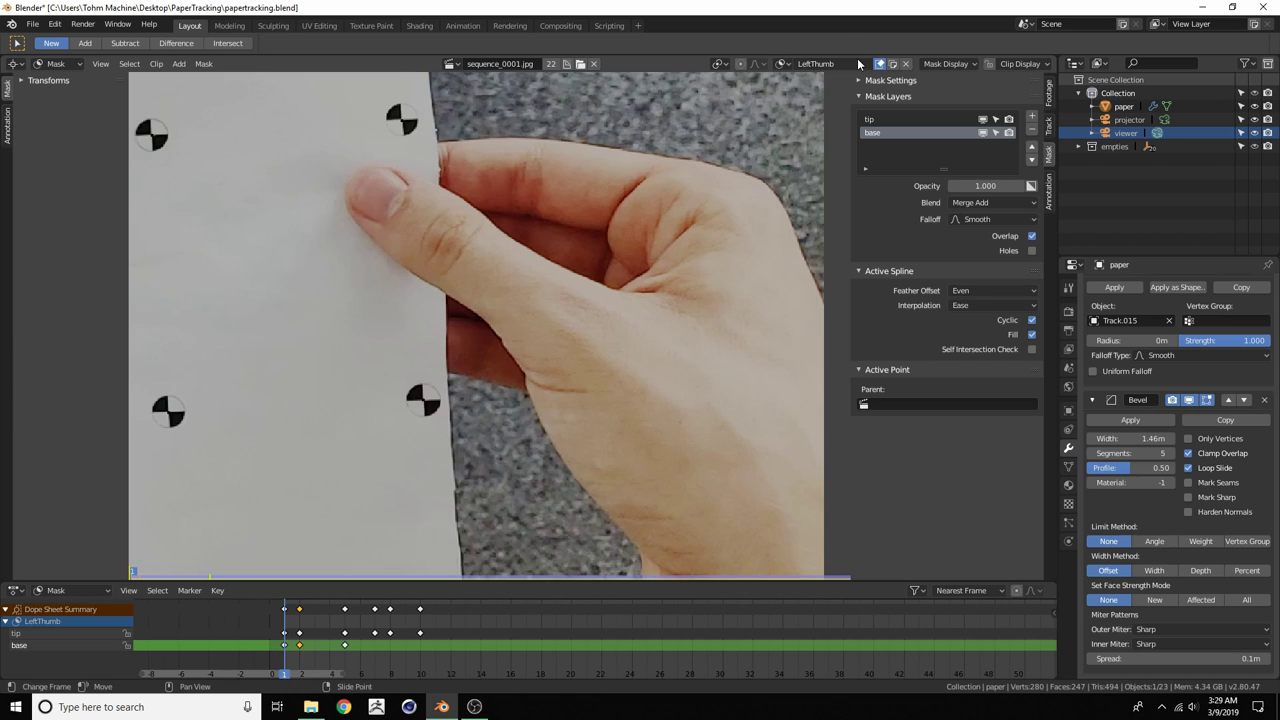
Create a new mask and name it rightthumb
left_click(895, 65)
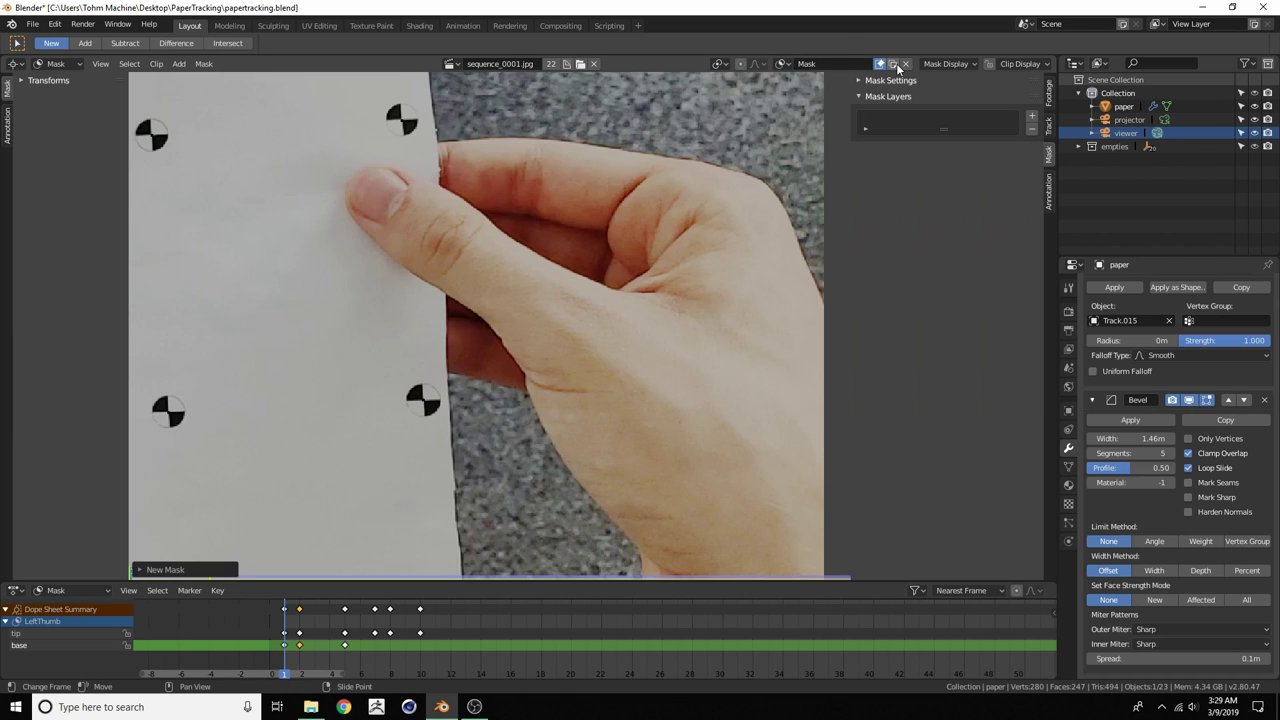
left_click(782, 63)
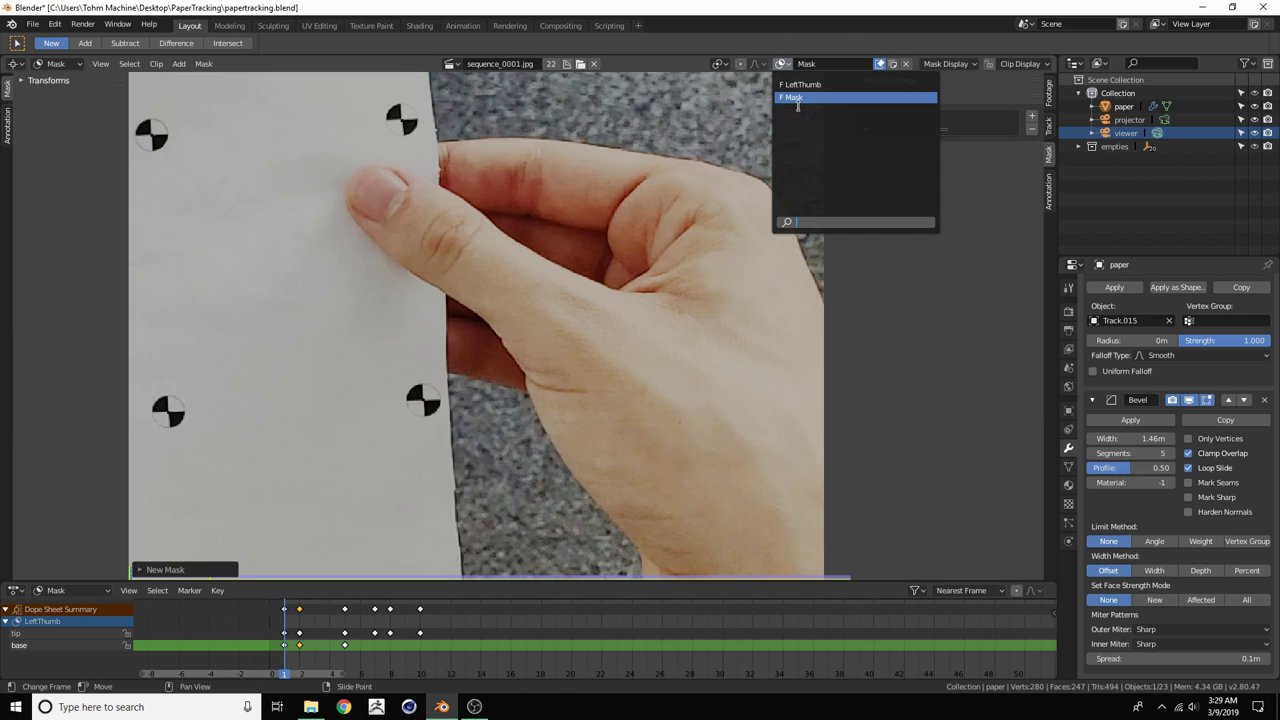
left_click(813, 98)
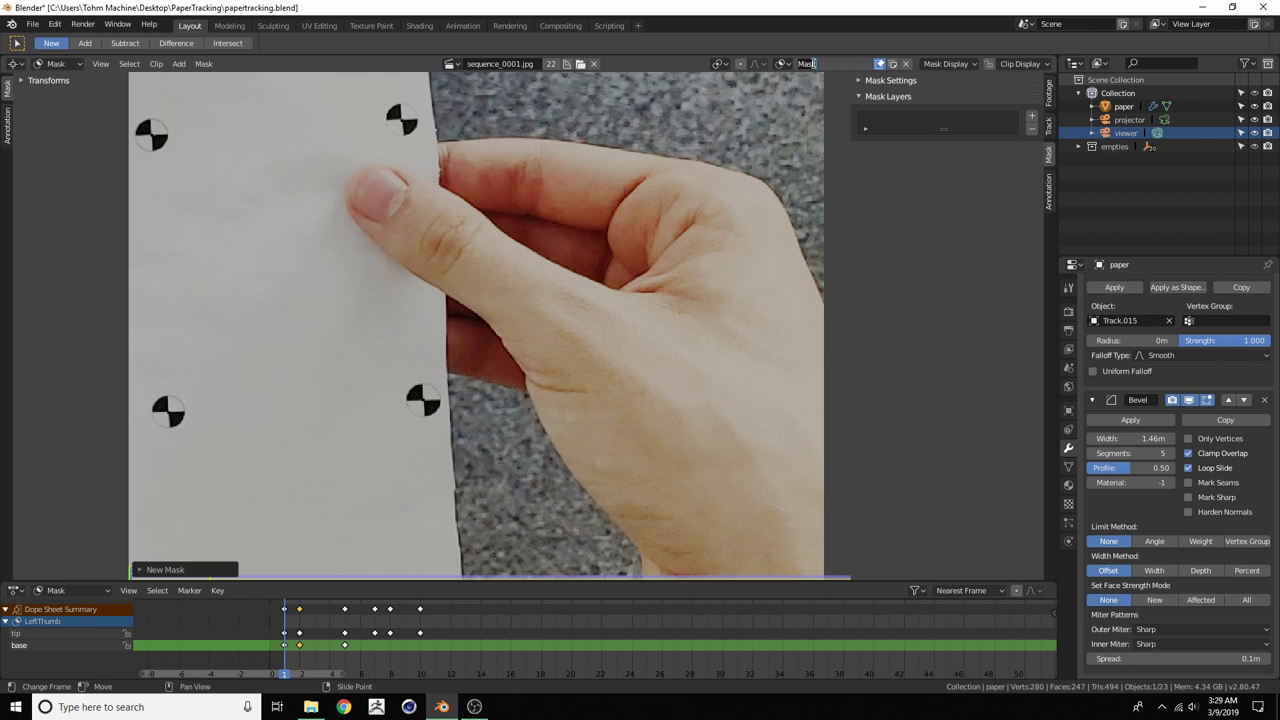
type("right")
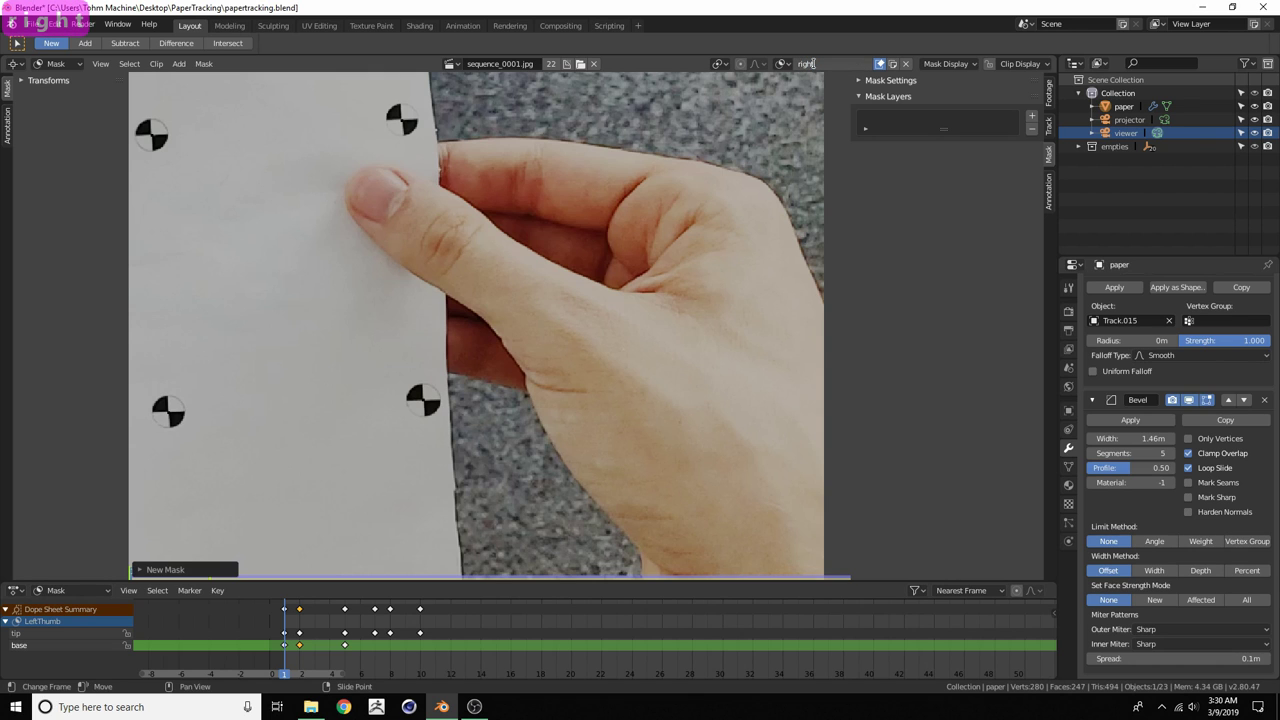
type("thumb")
key("Return")
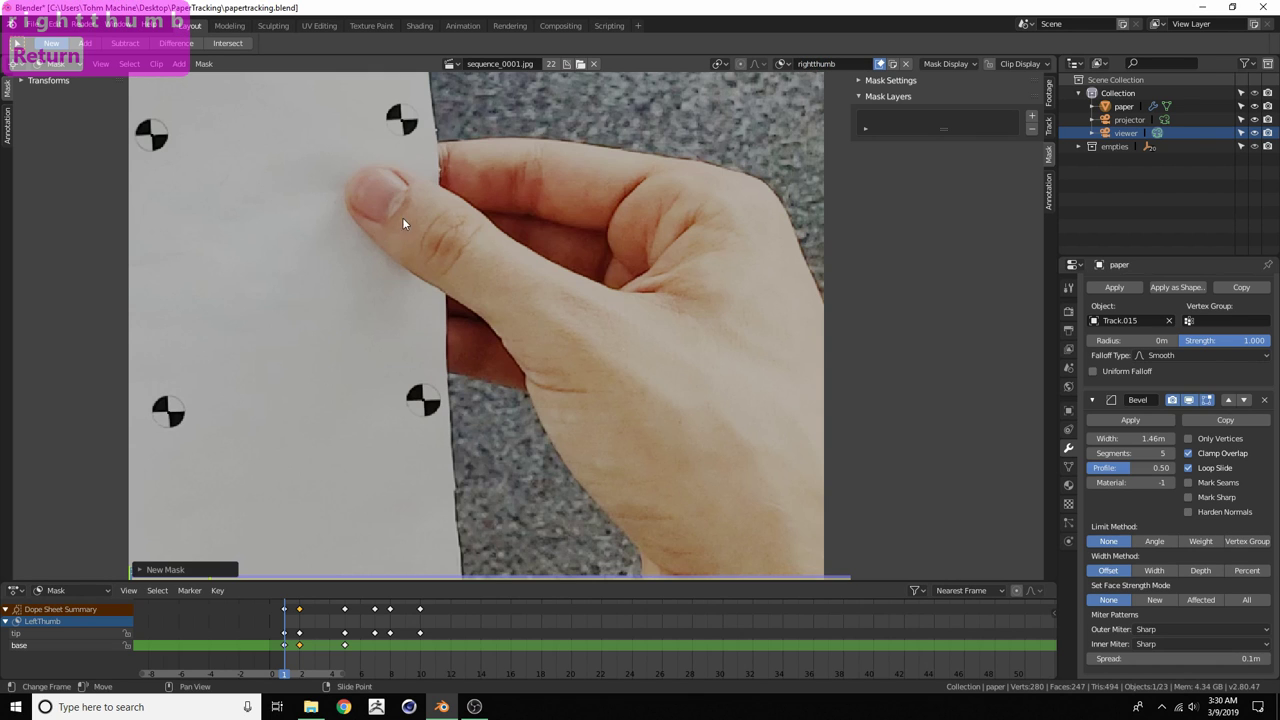
Check the thumbs' positions against the paper at frame 219
scroll(500, 210, "down", 8)
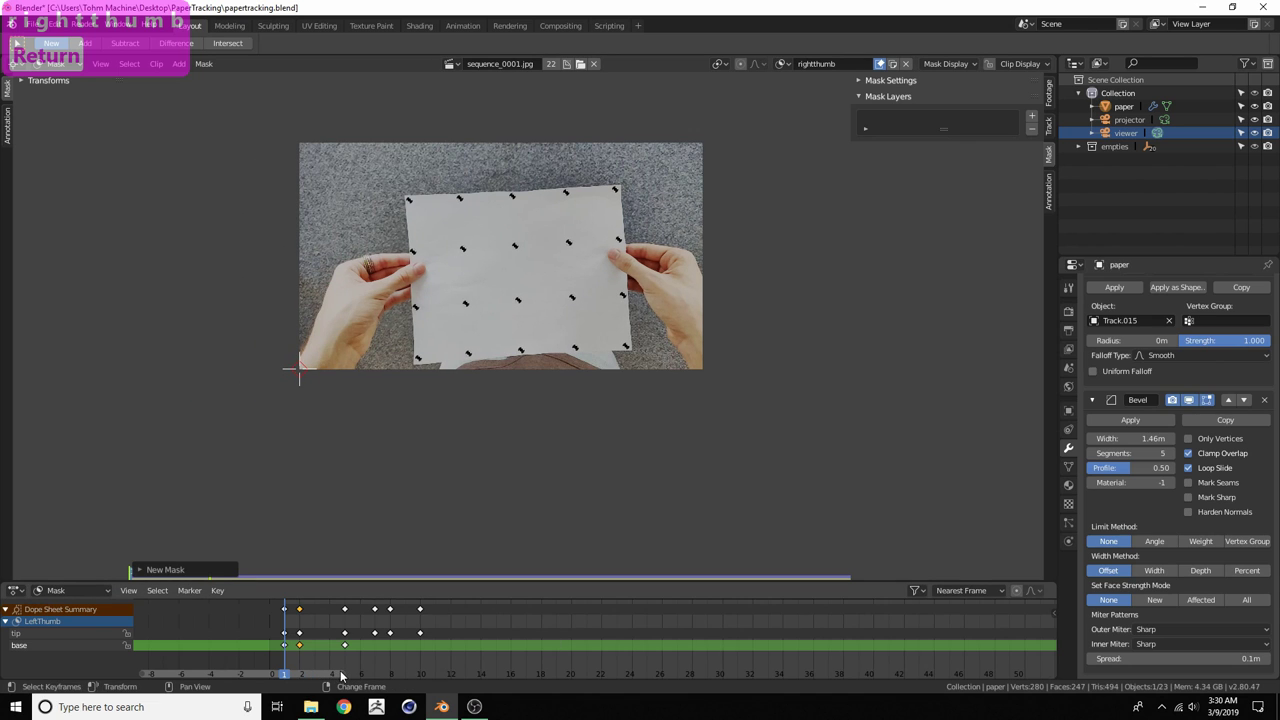
left_click_drag(341, 676, 1051, 680)
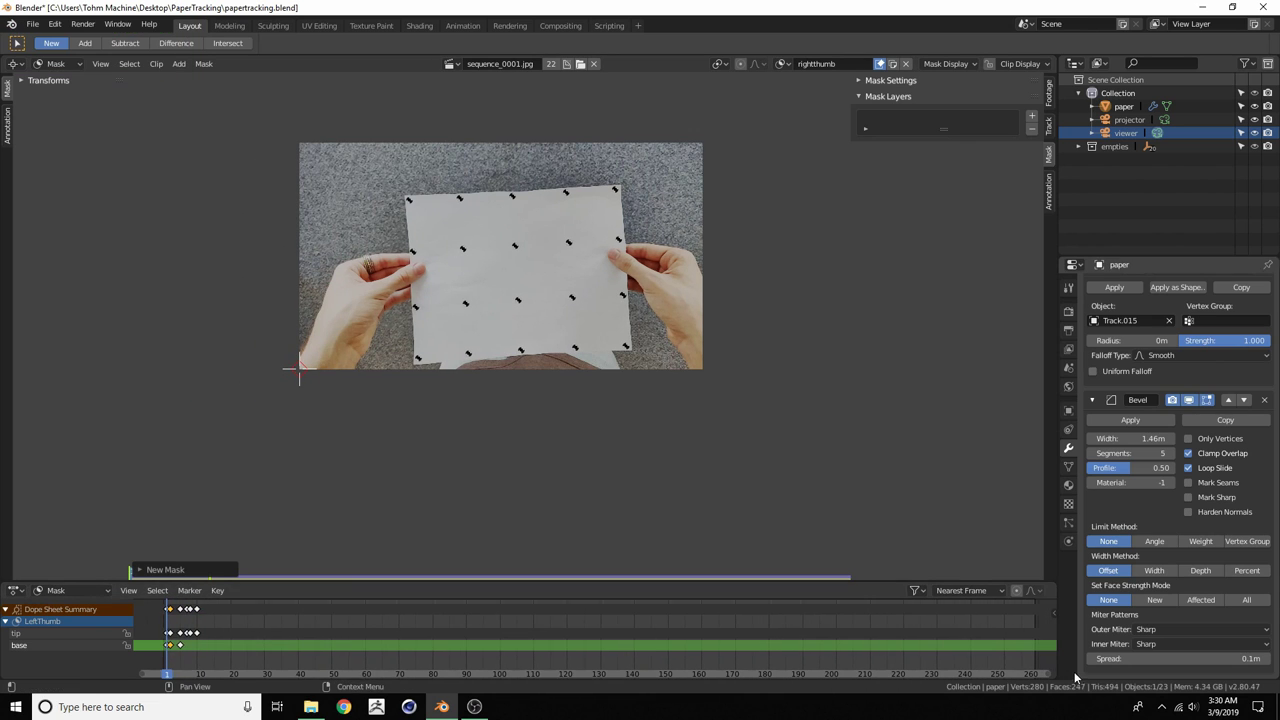
right_click_drag(958, 634, 900, 677)
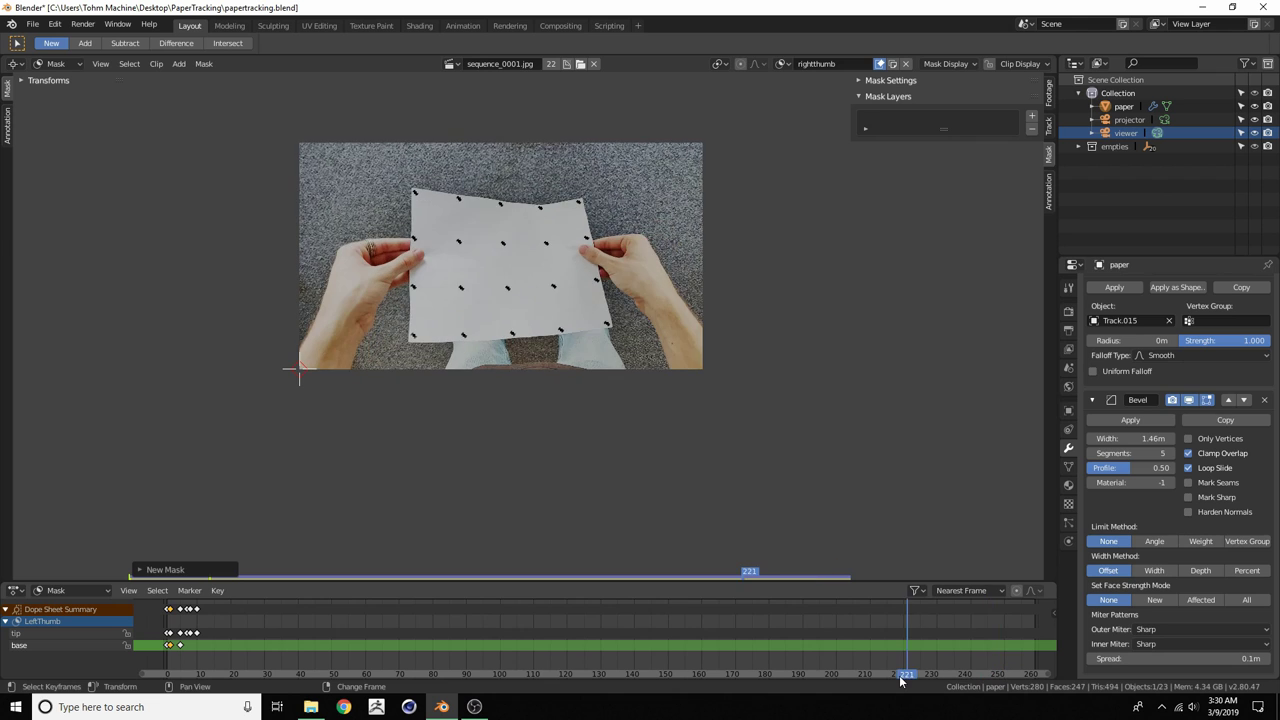
scroll(566, 371, "up", 3)
middle_click_drag(514, 289, 504, 373)
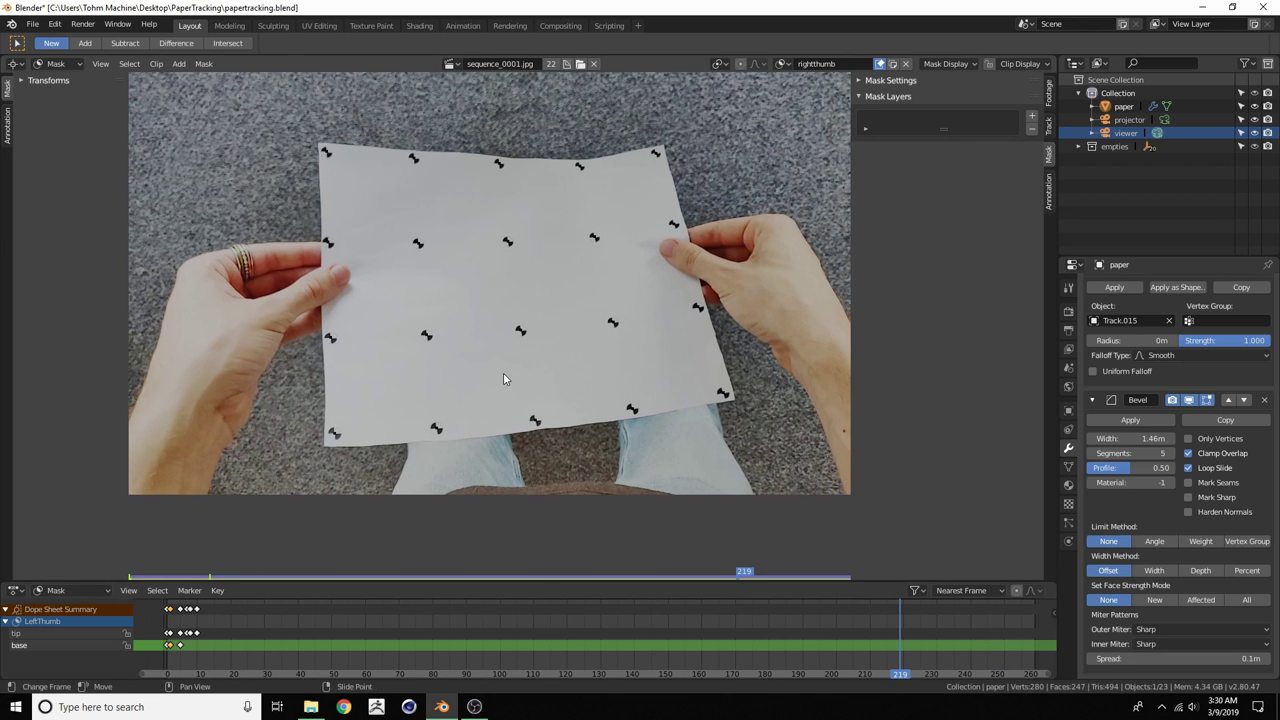
scroll(503, 378, "up", 2)
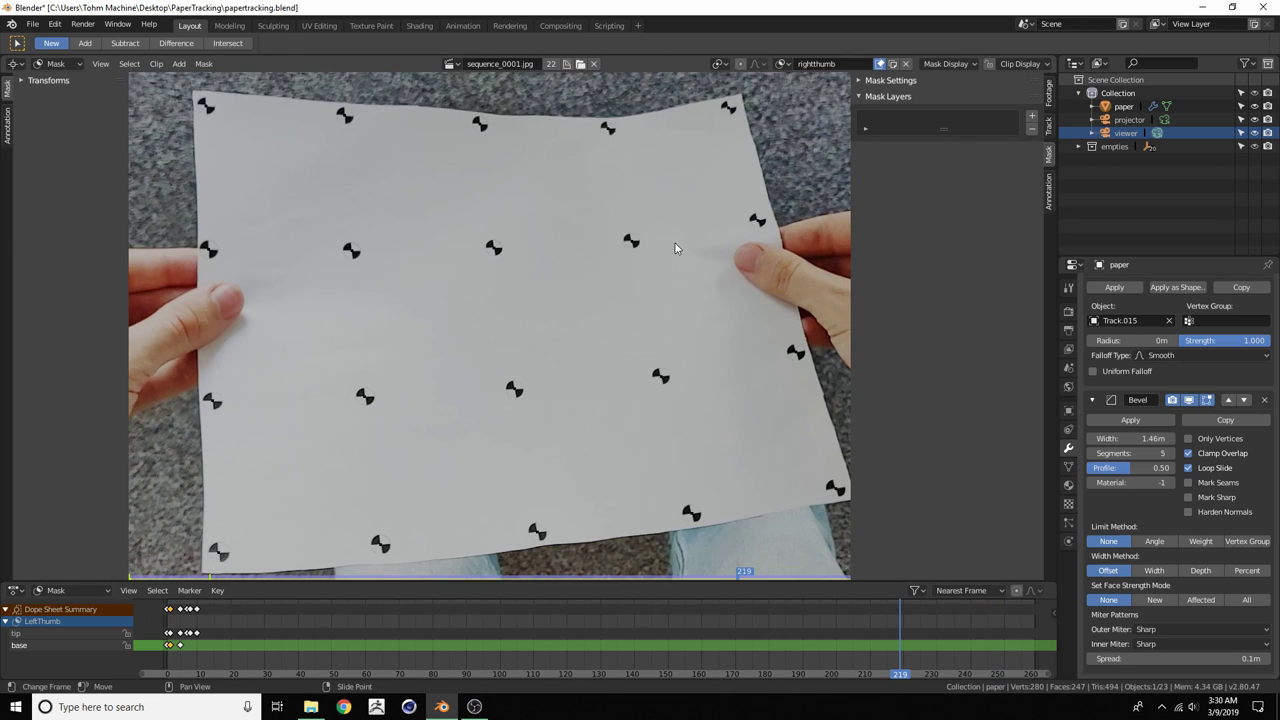
Unlink the rightthumb mask, link it again, and unlink it once more
left_click(905, 64)
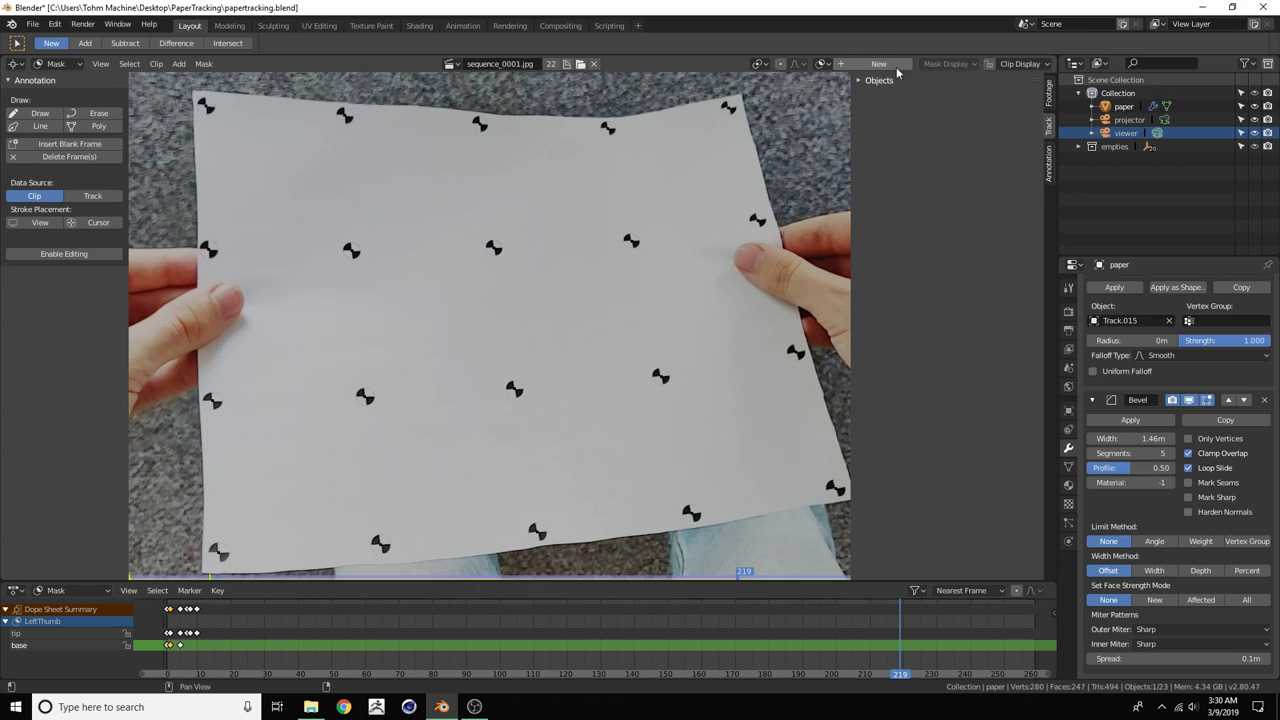
left_click(822, 64)
left_click(839, 100)
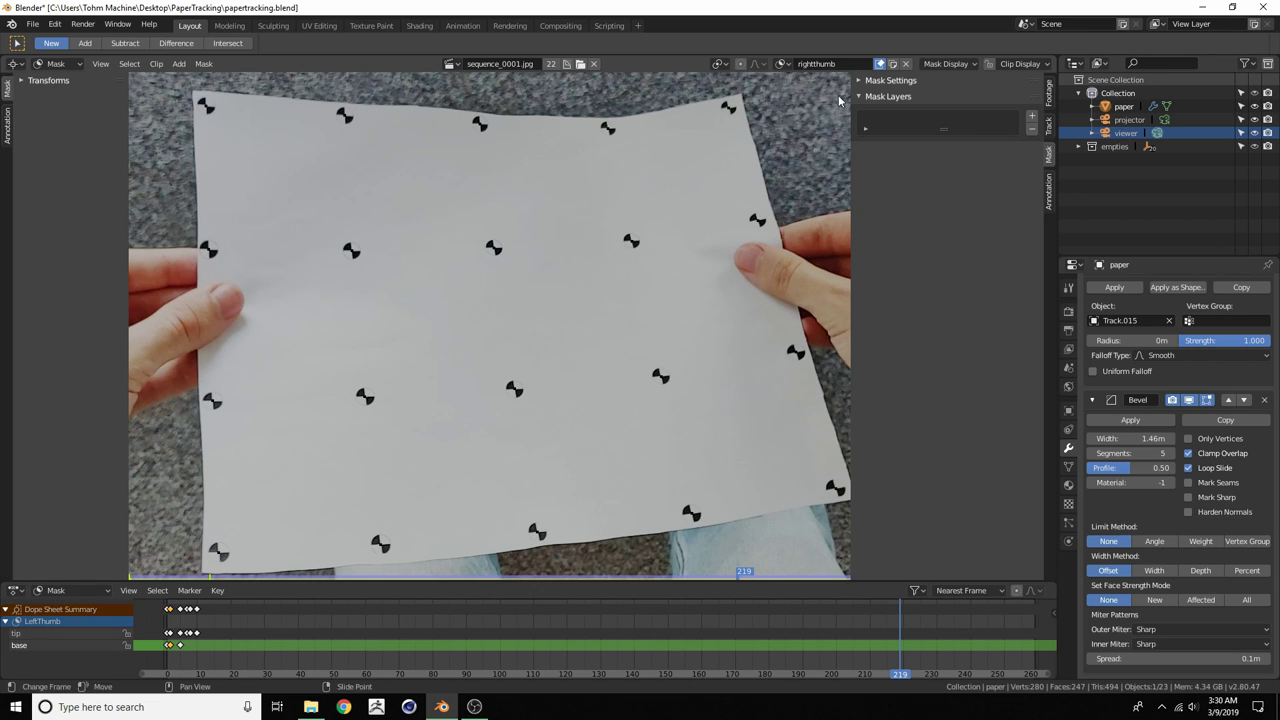
left_click(905, 64)
left_click(820, 64)
left_click(818, 66)
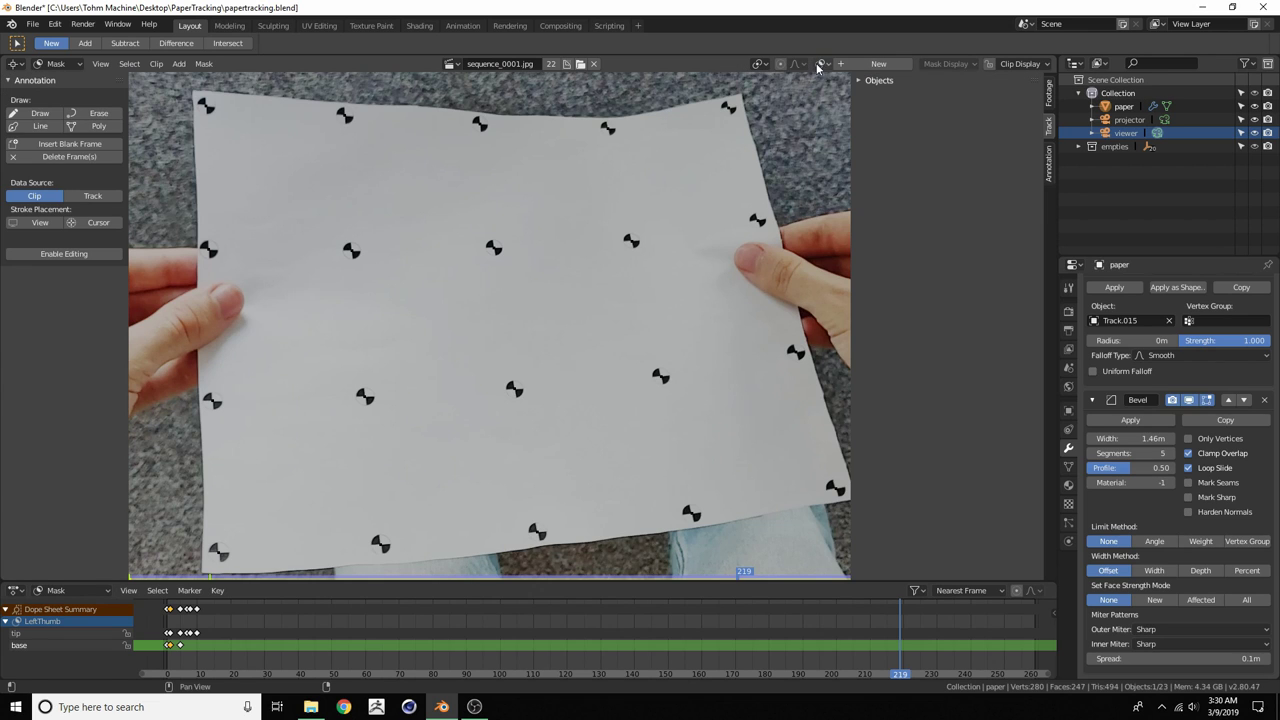
Switch the Outliner's display mode to Blender File and expand the Masks category
left_click(1098, 64)
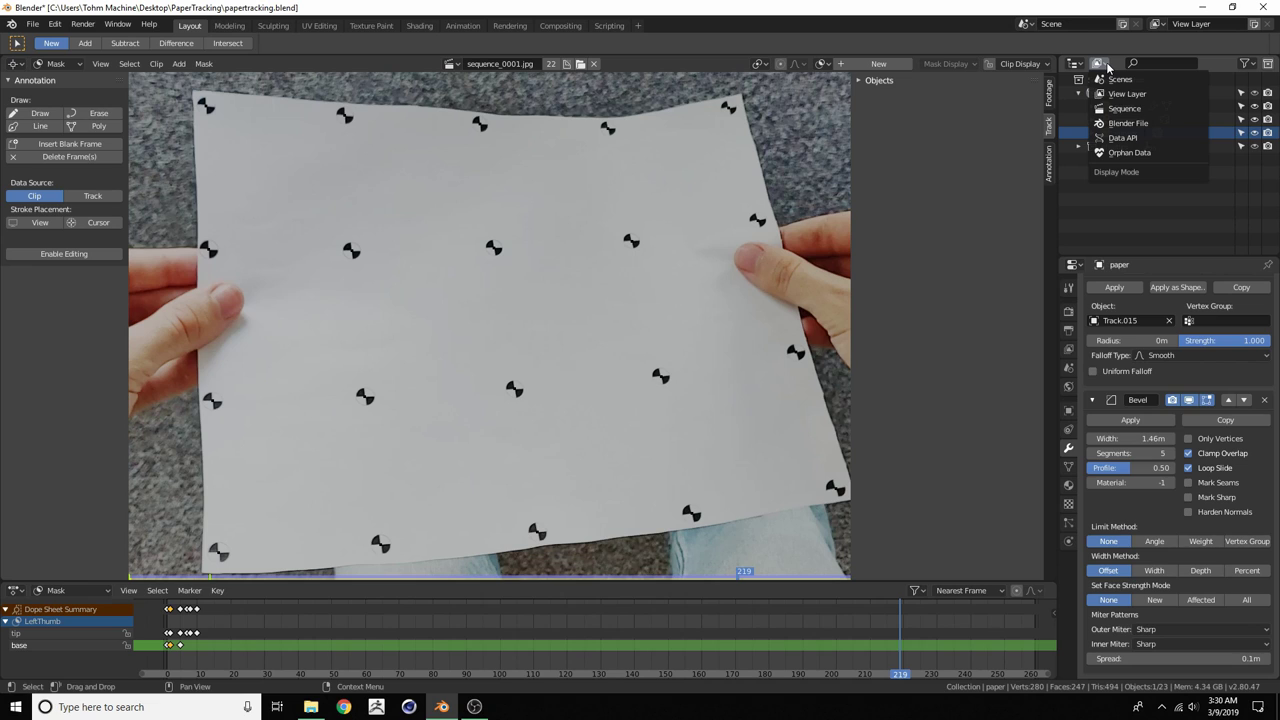
left_click(1130, 123)
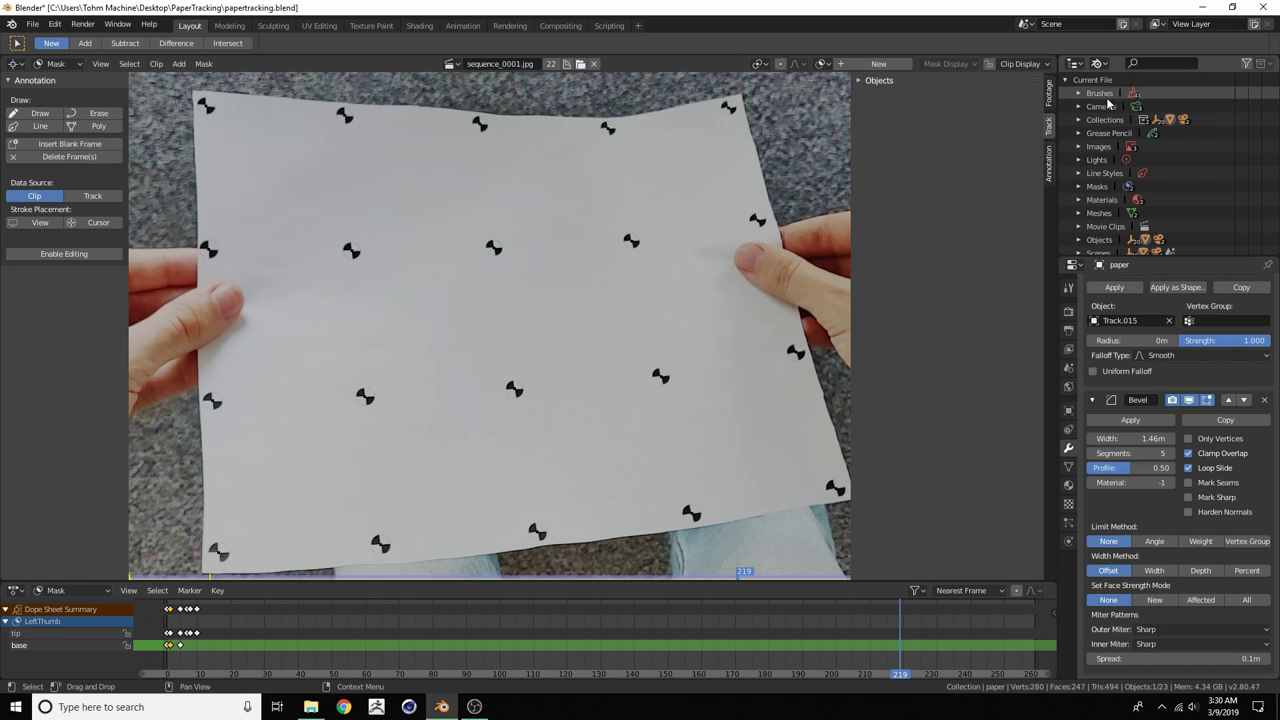
left_click(1079, 187)
Try to delete the LeftThumb and rightthumb masks from the file data, and select only LeftThumb
left_click(1118, 203)
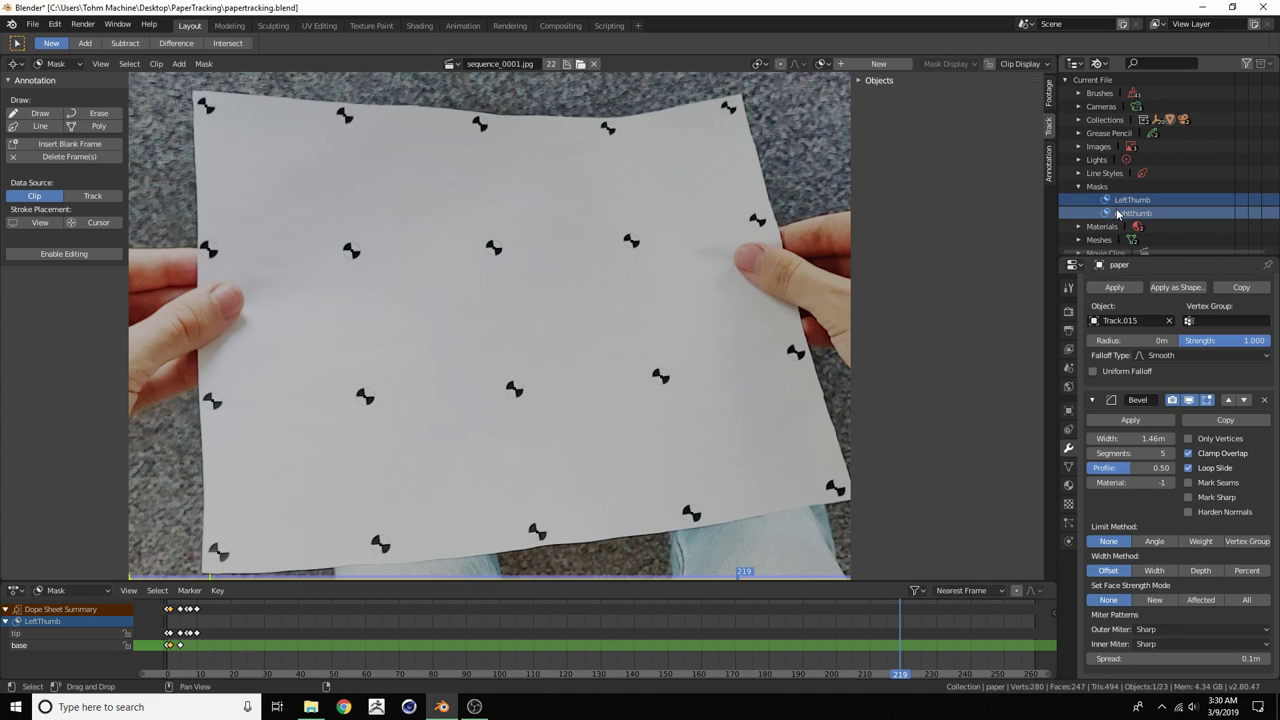
right_click(1118, 204)
mouse_move(1118, 203)
left_click(1182, 200)
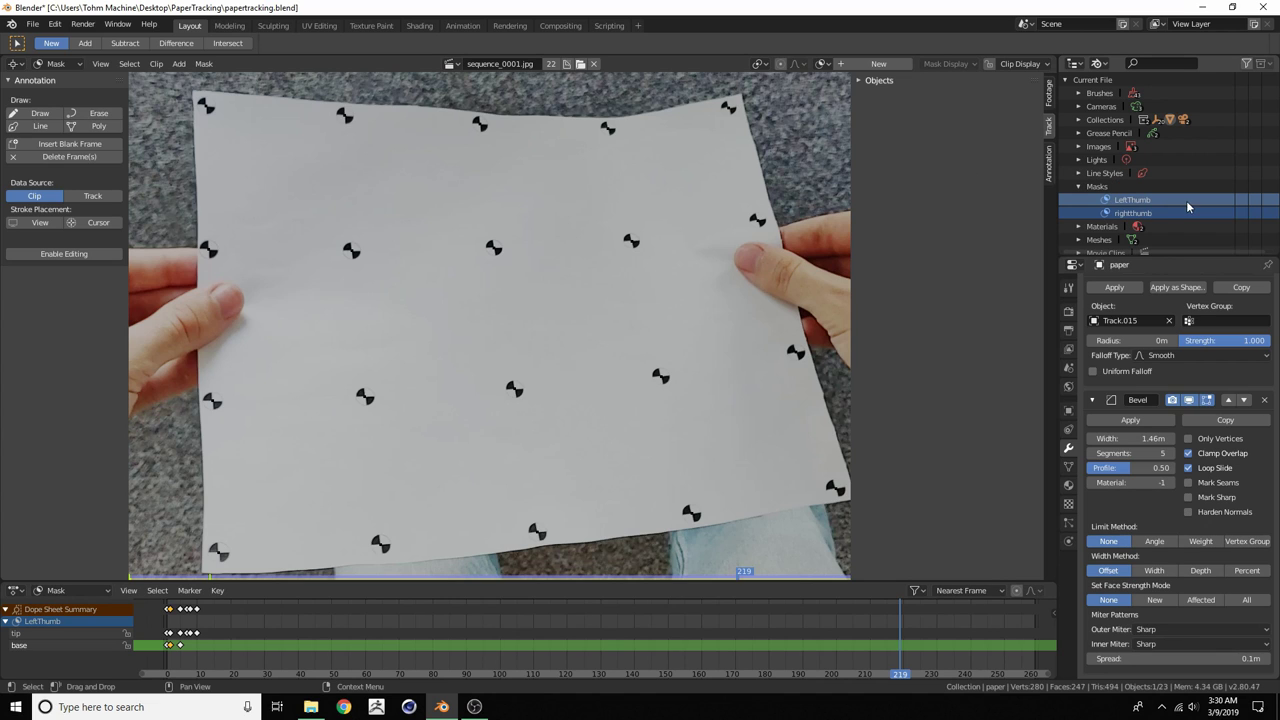
key("Delete")
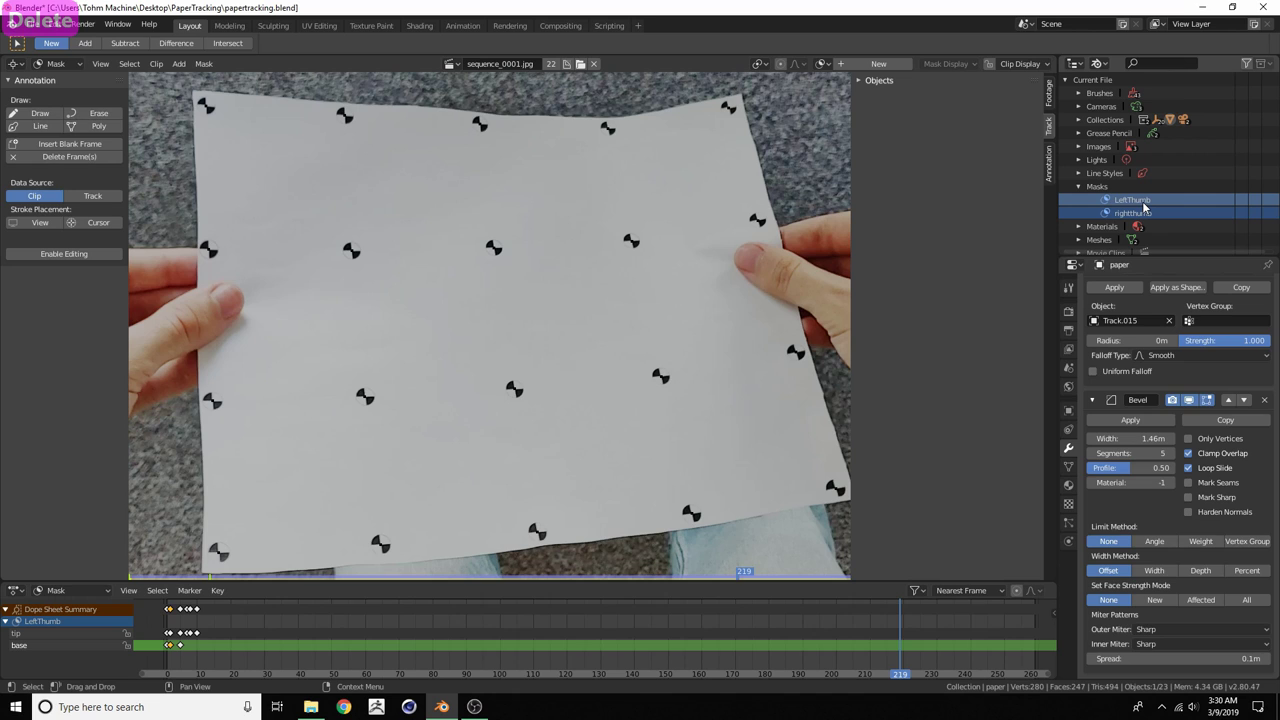
key("BackSpace")
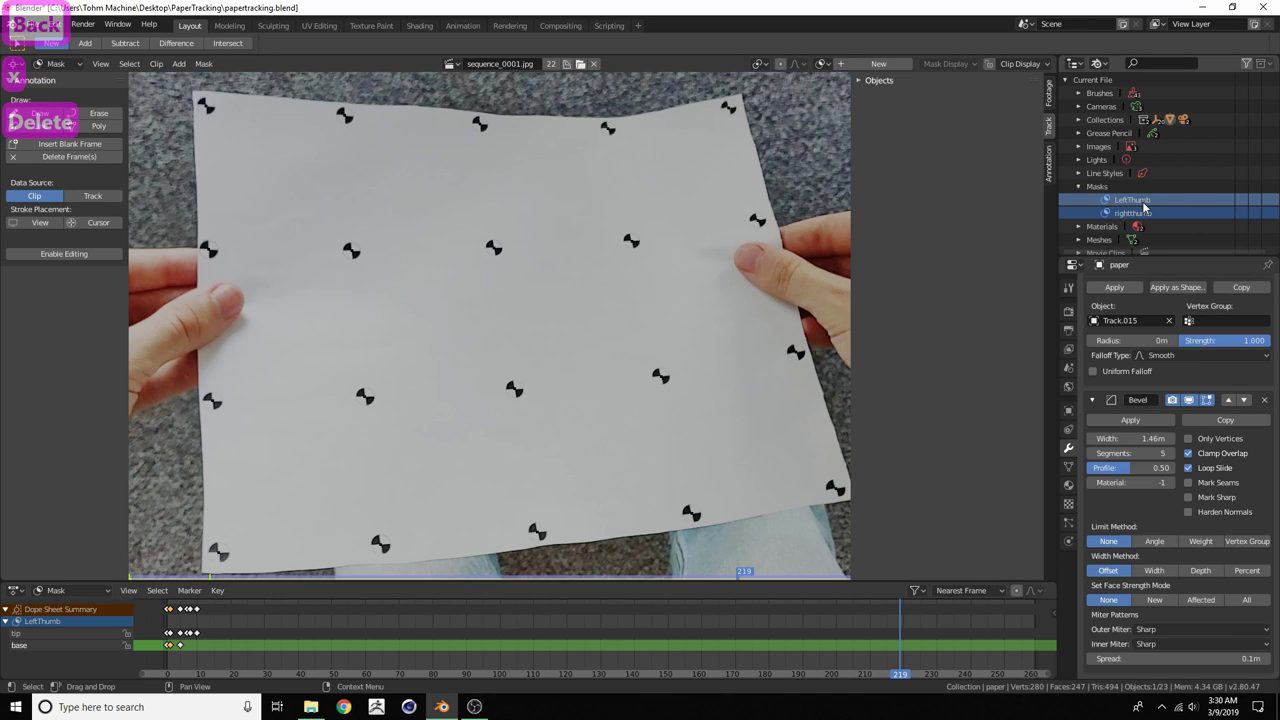
left_click(1143, 203)
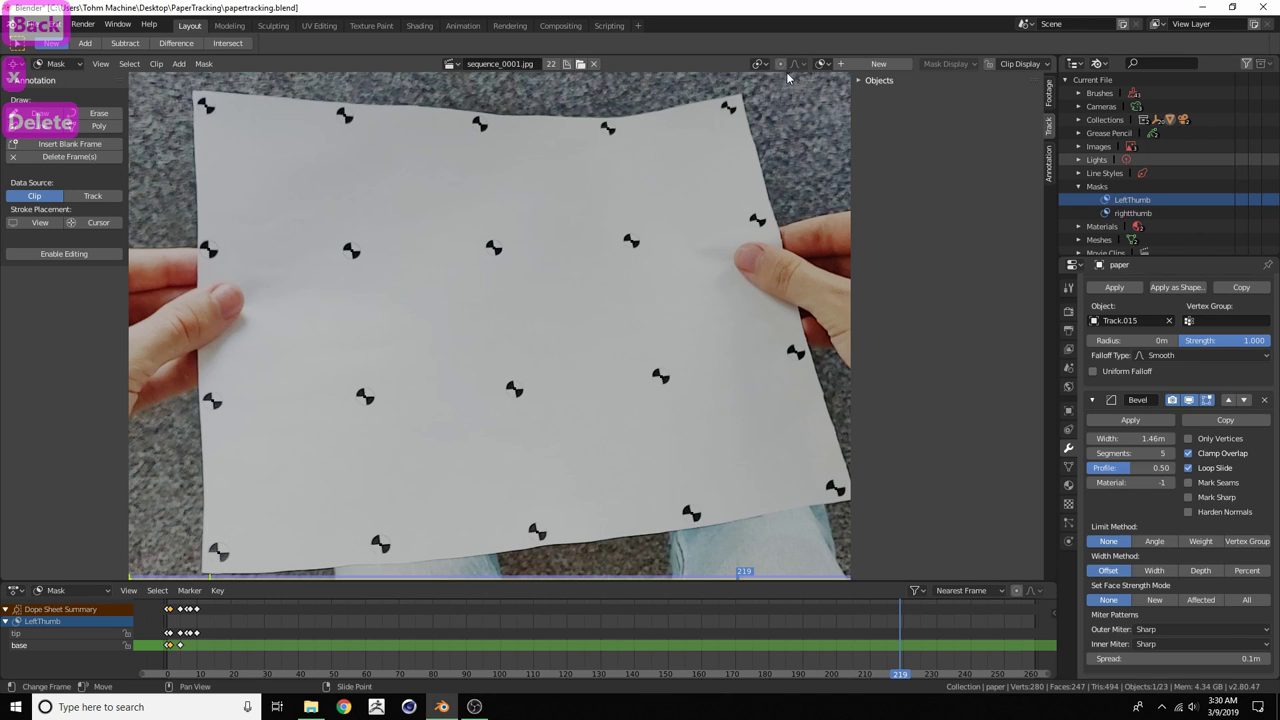
Load the LeftThumb mask, try to toggle its fake user, and unlink it from the clip
left_click(823, 64)
left_click(840, 85)
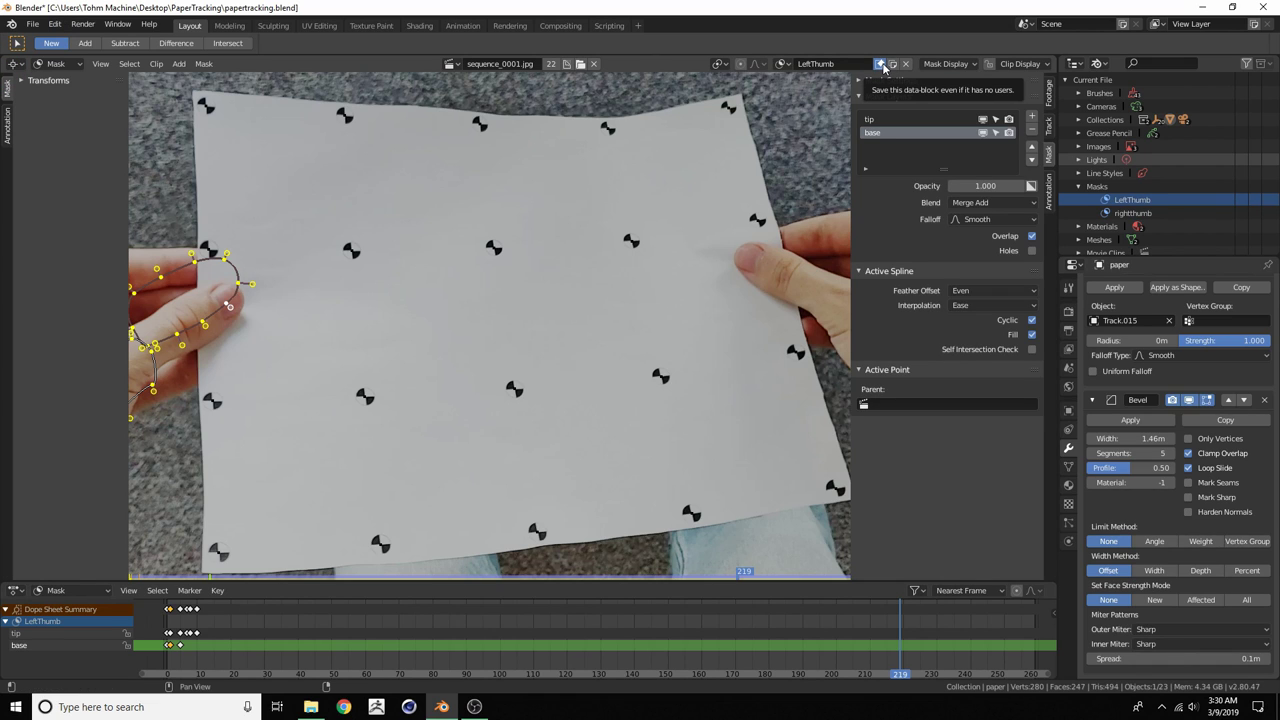
left_click(881, 64)
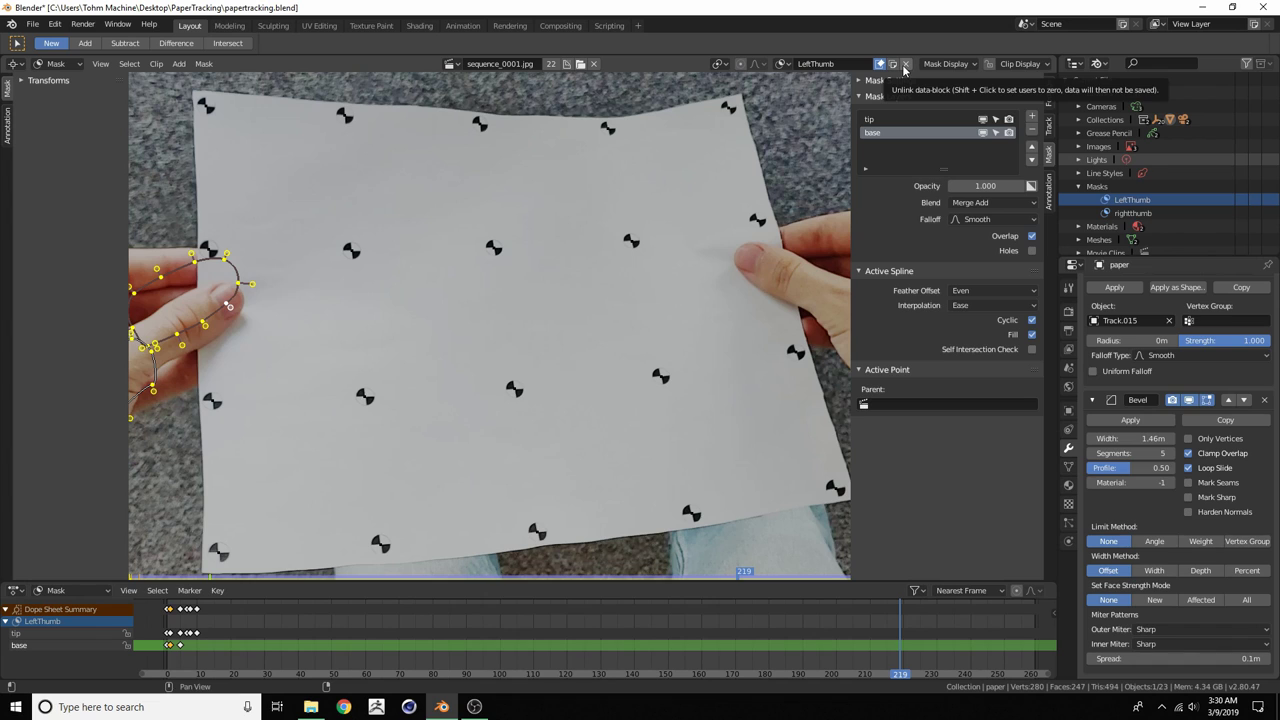
left_click(905, 65)
left_click(822, 64)
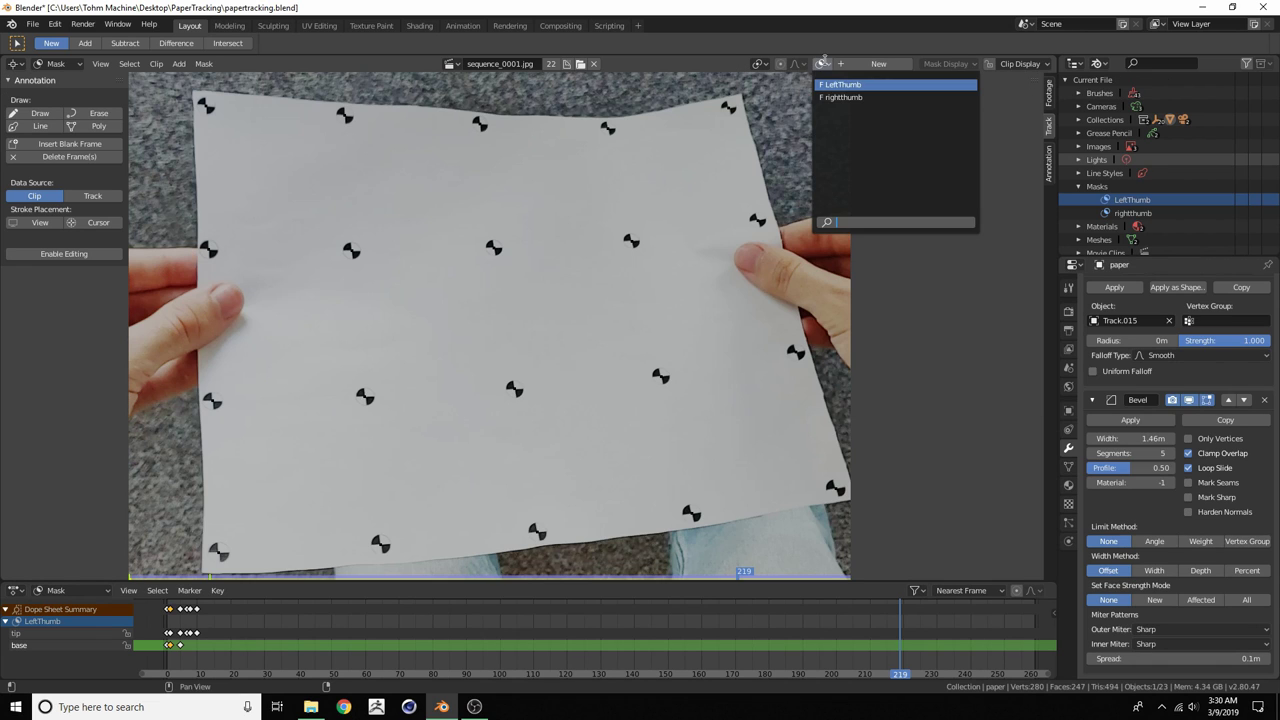
Open the context options for the masks in the Outliner
right_click(1117, 207)
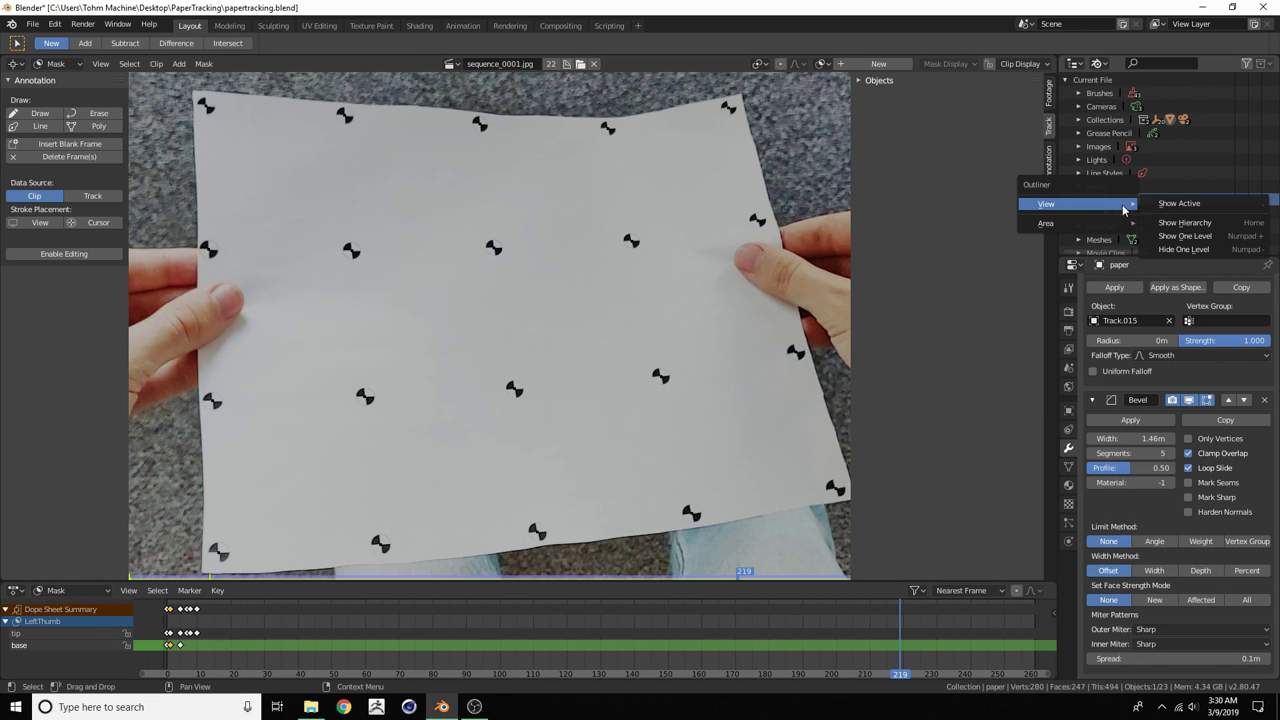
Load the LeftThumb mask in the clip editor and rename it as 1
left_click(1176, 202)
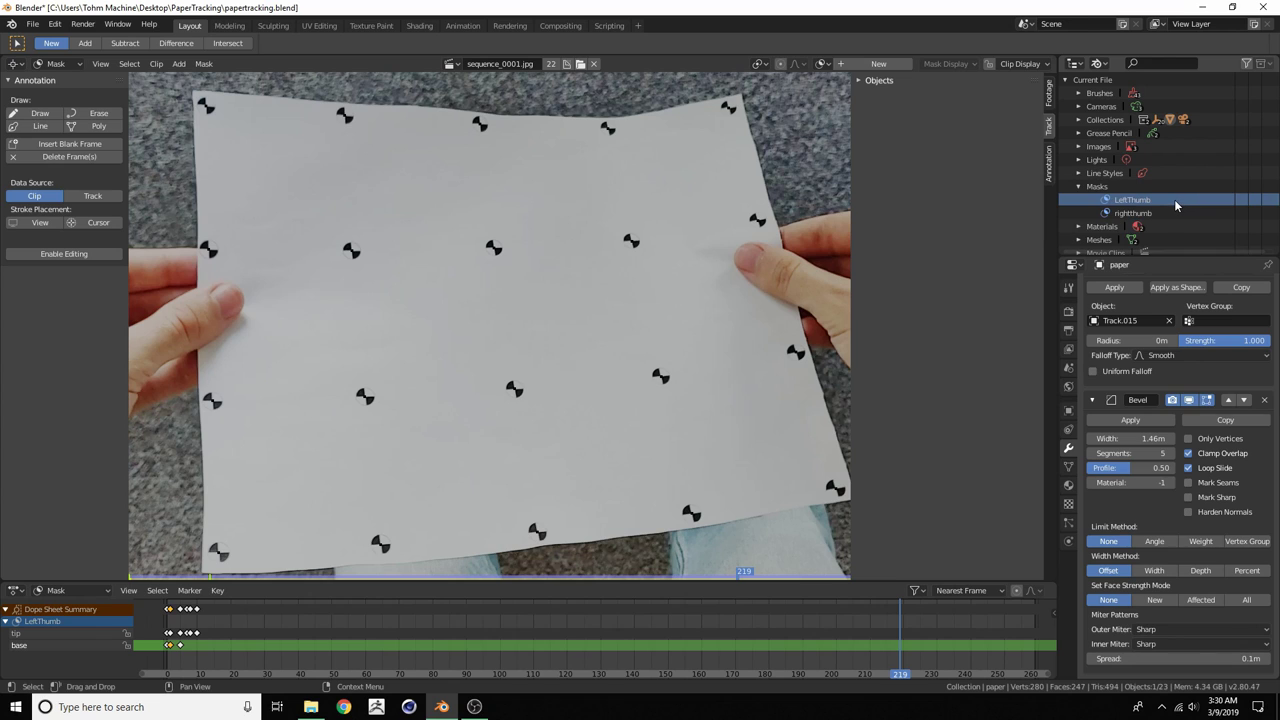
key("Delete")
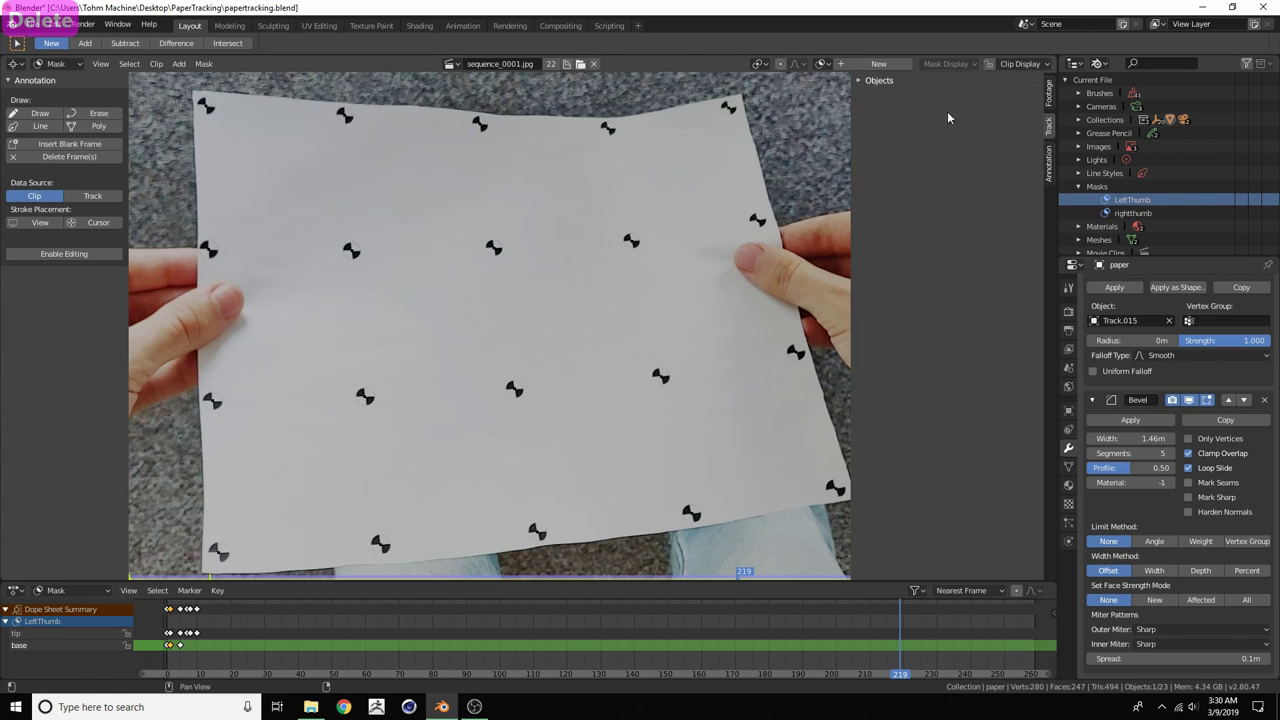
left_click(818, 64)
left_click(845, 86)
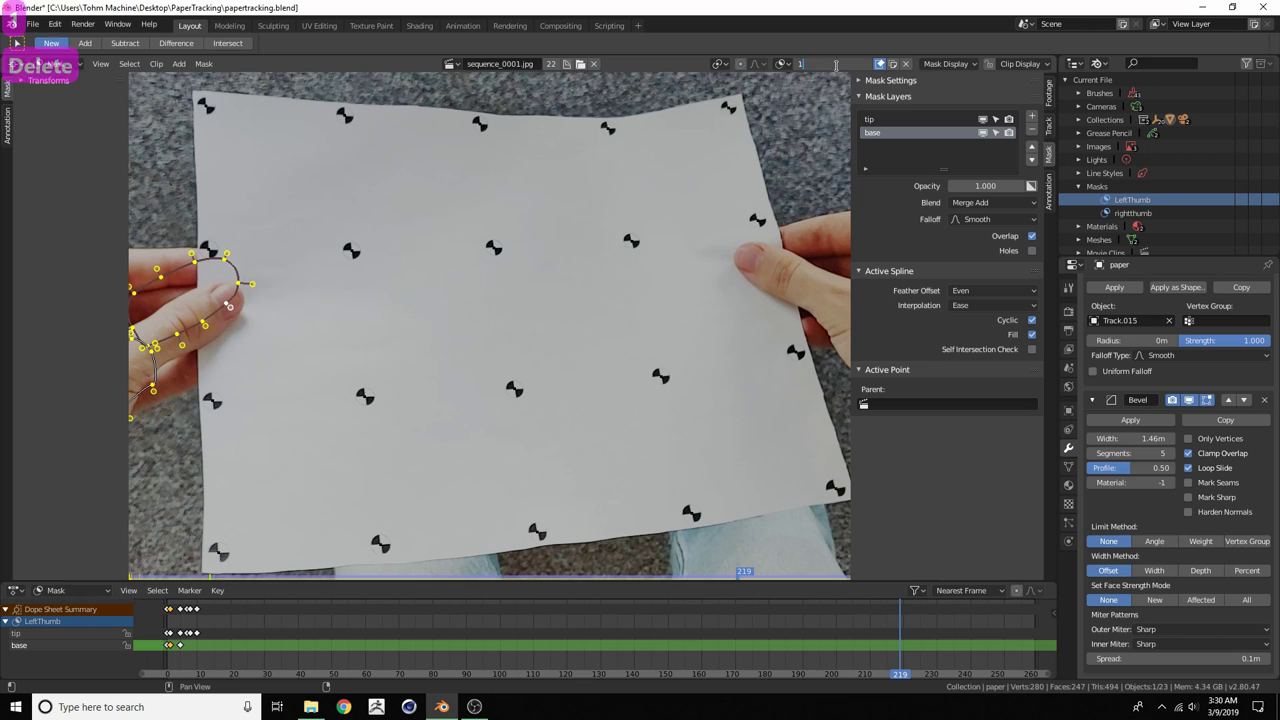
left_click(835, 64)
type("1")
key("Return")
Load the rightthumb mask in the clip editor and rename it as 2
left_click(785, 63)
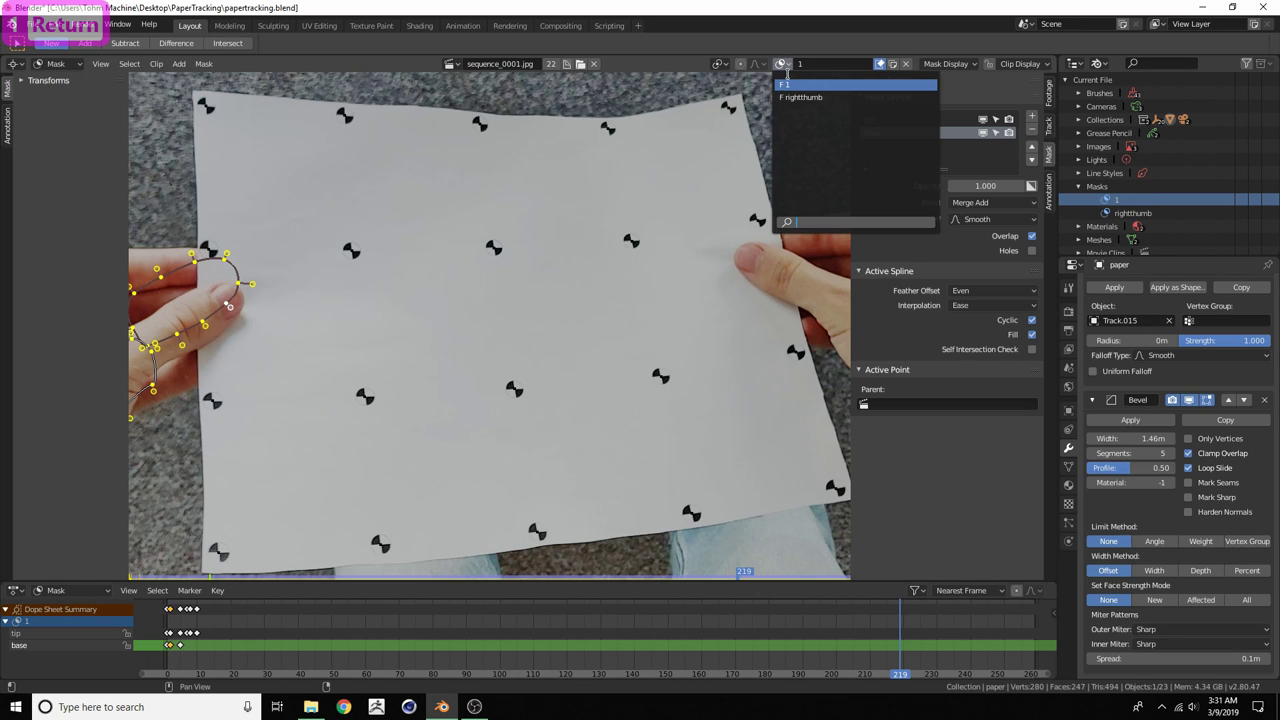
left_click(797, 99)
left_click(815, 63)
type("2")
key("Return")
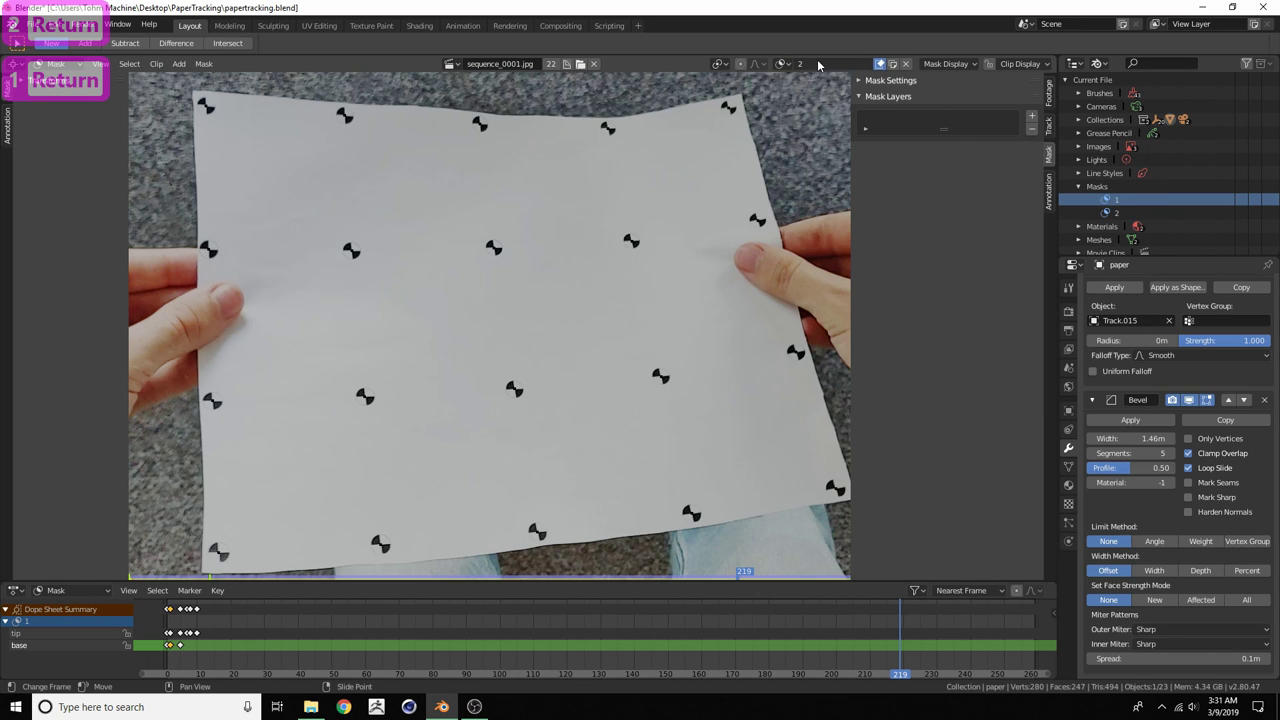
Save the file with the two renamed masks
scroll(540, 264, "down", 4)
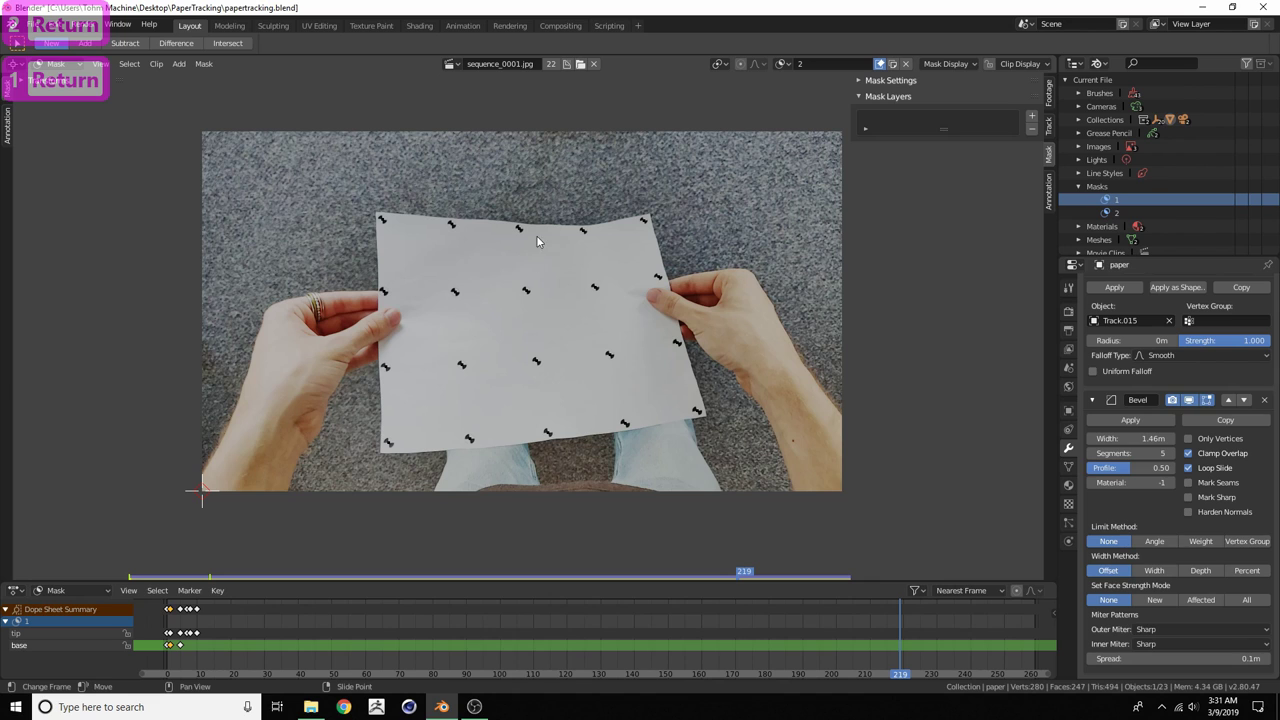
middle_click_drag(349, 286, 337, 280)
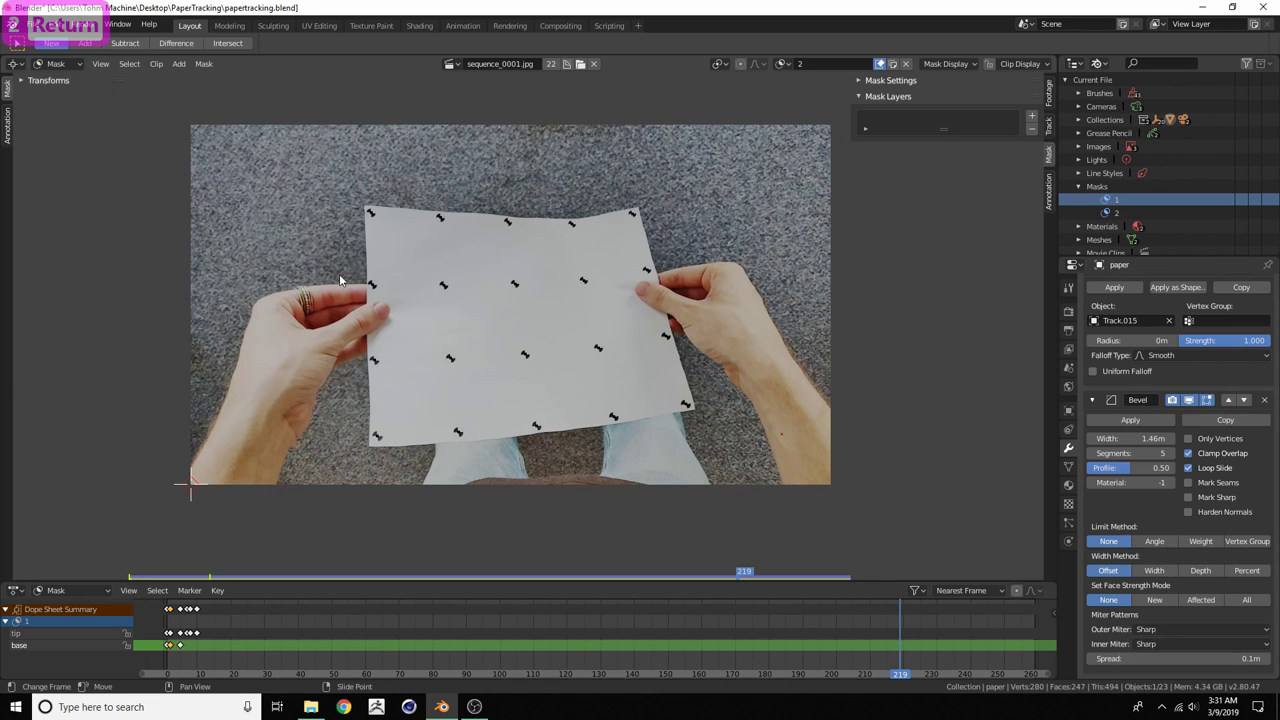
key("ctrl+s")
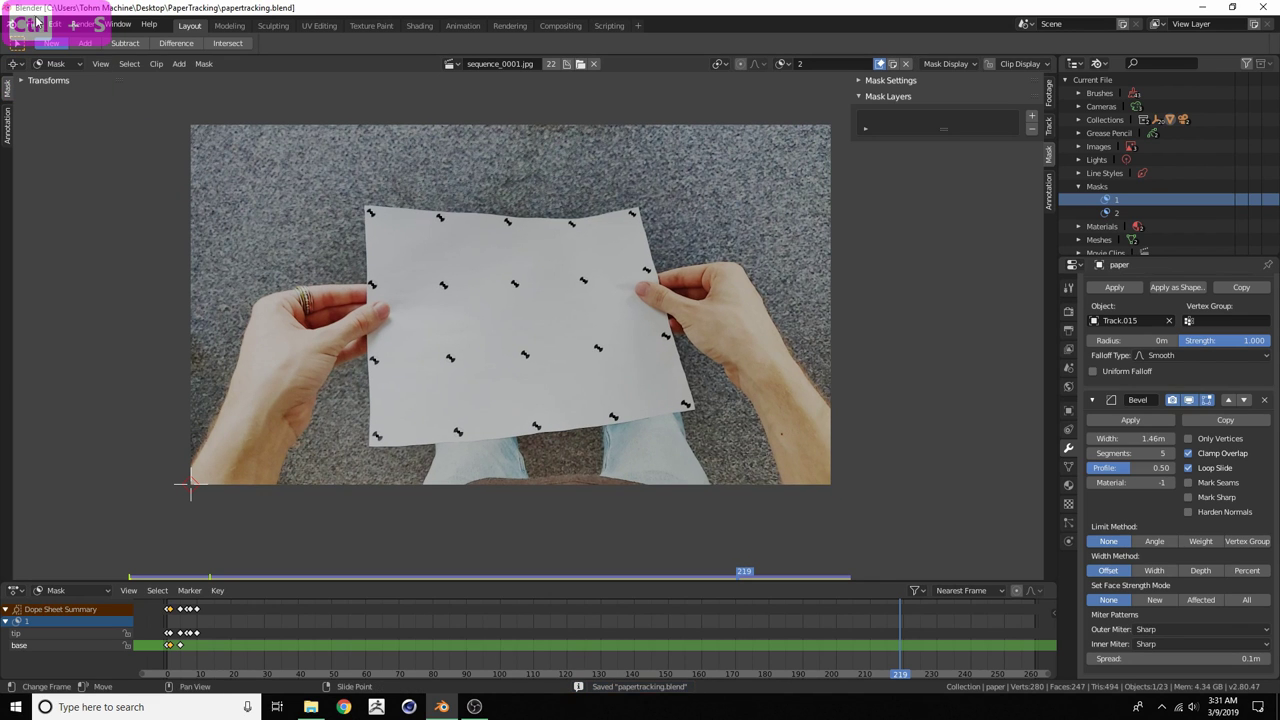
Append the ThumbLeft and ThumbRight masks from TrackingMasks.blend on the desktop
left_click(37, 24)
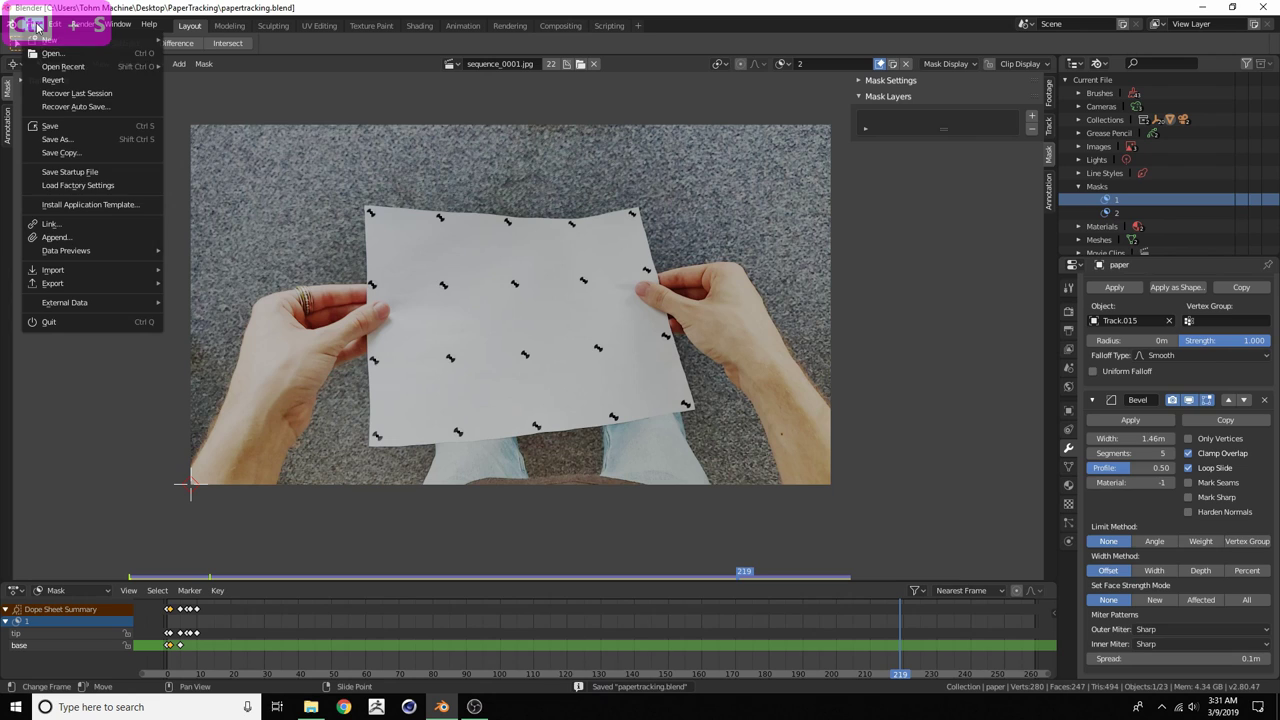
left_click(65, 241)
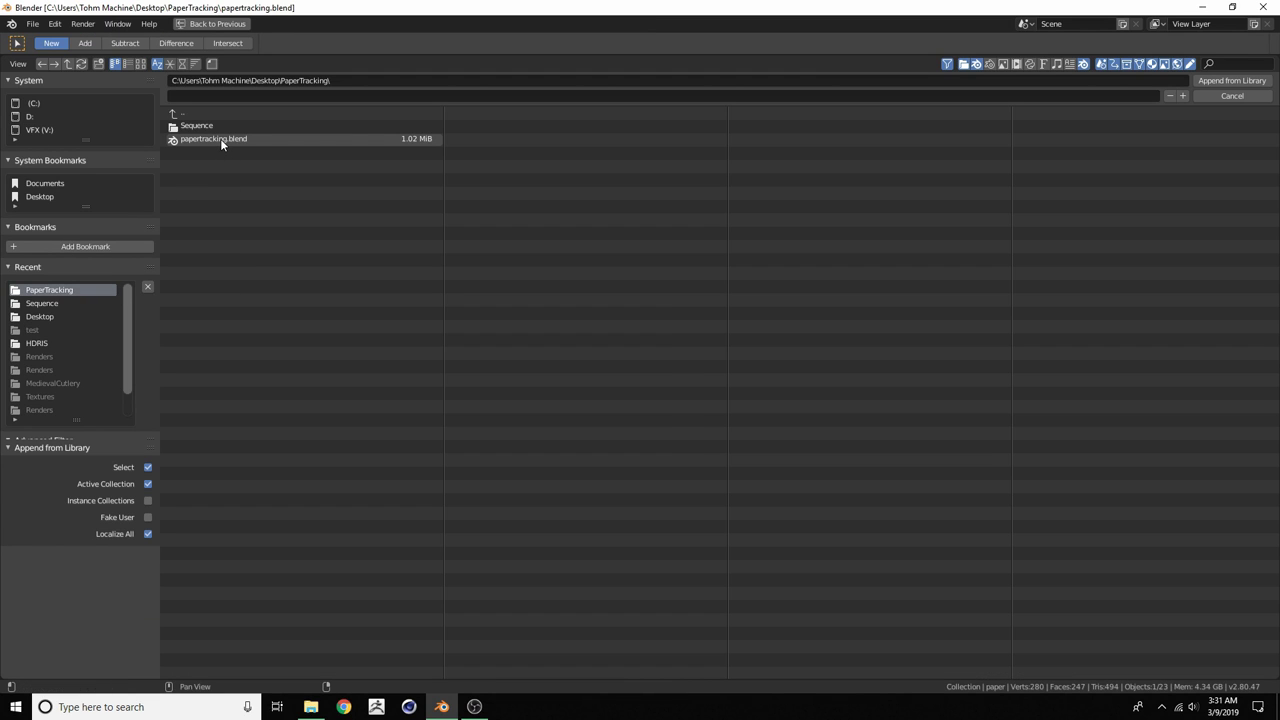
left_click(40, 316)
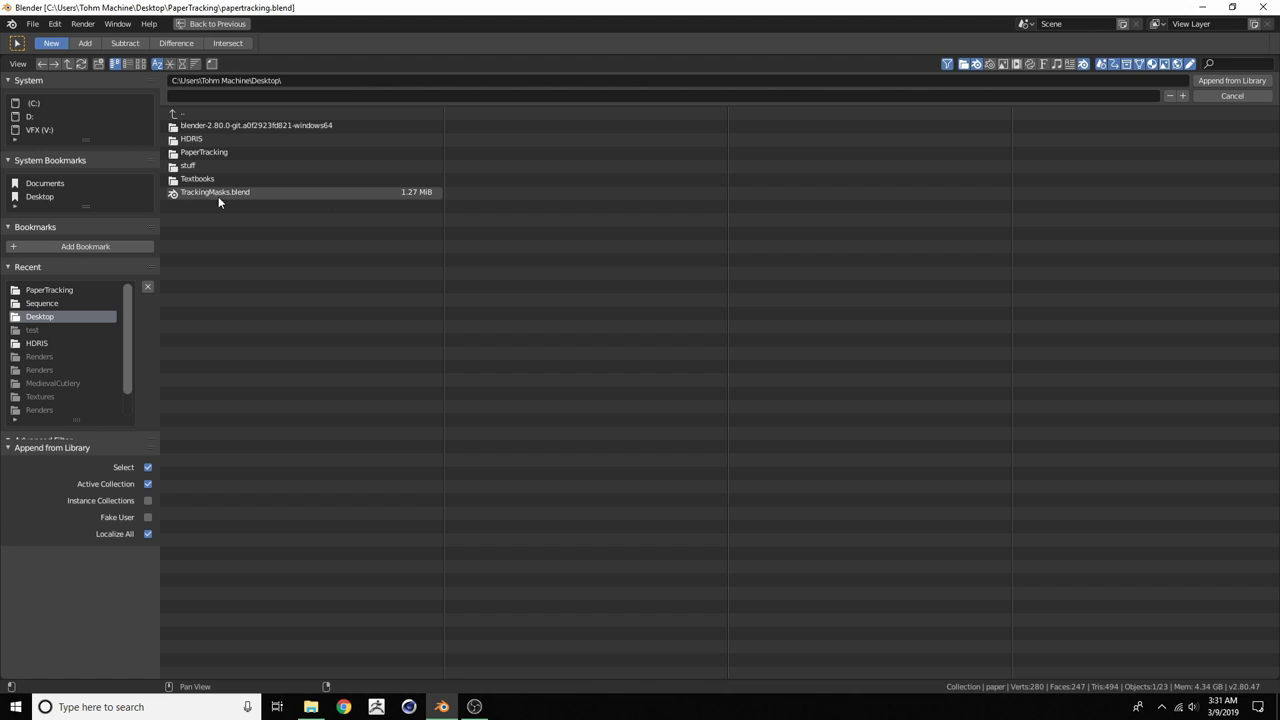
double_click(215, 194)
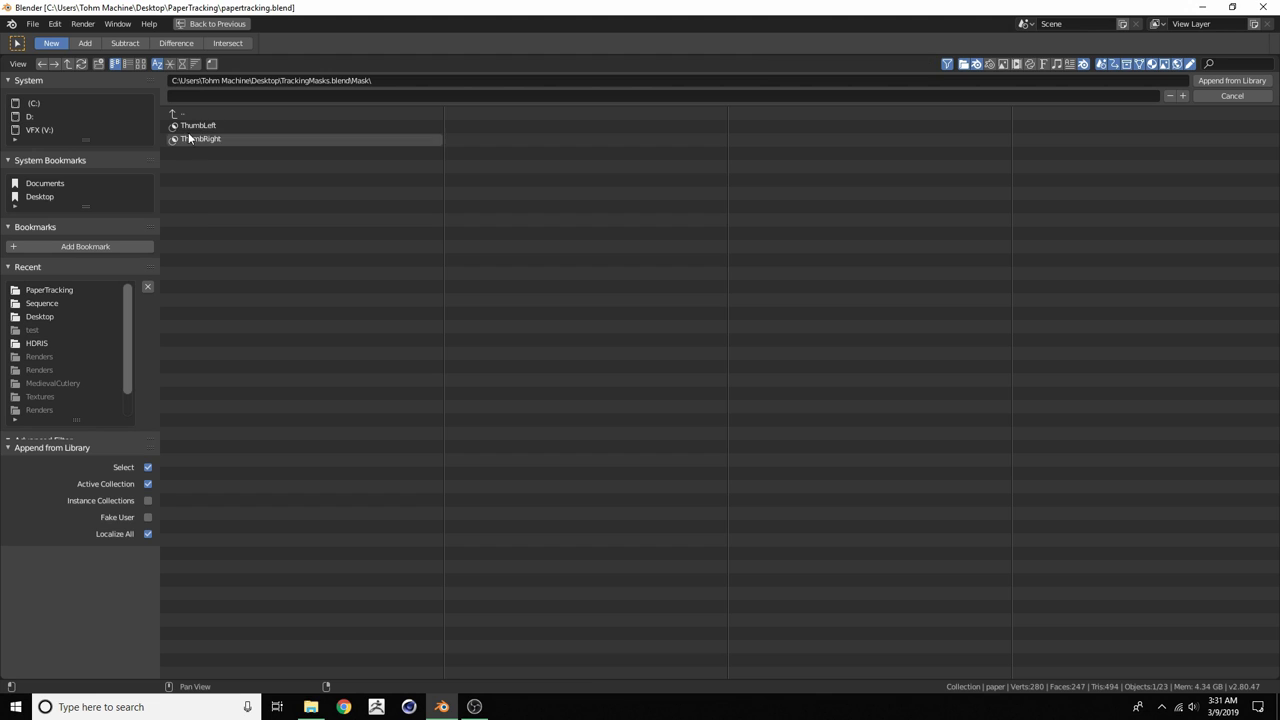
left_click(190, 126)
left_click(195, 138, "shift")
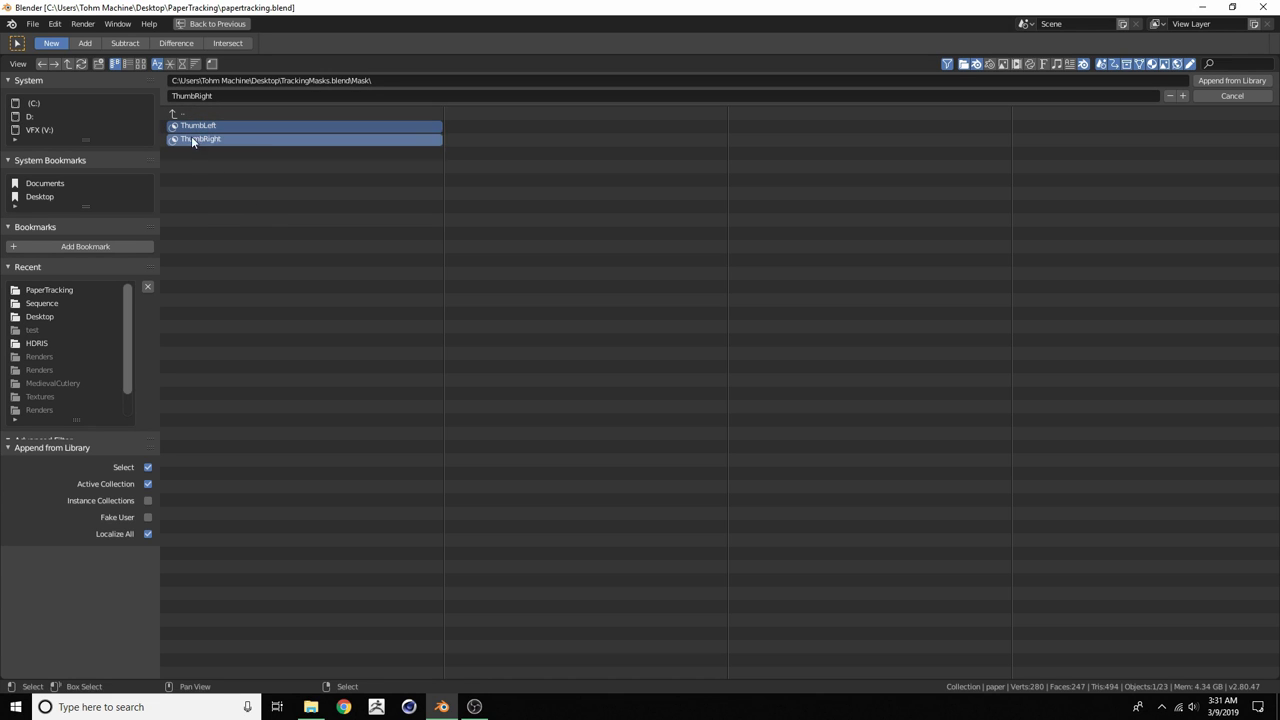
left_click(1222, 80)
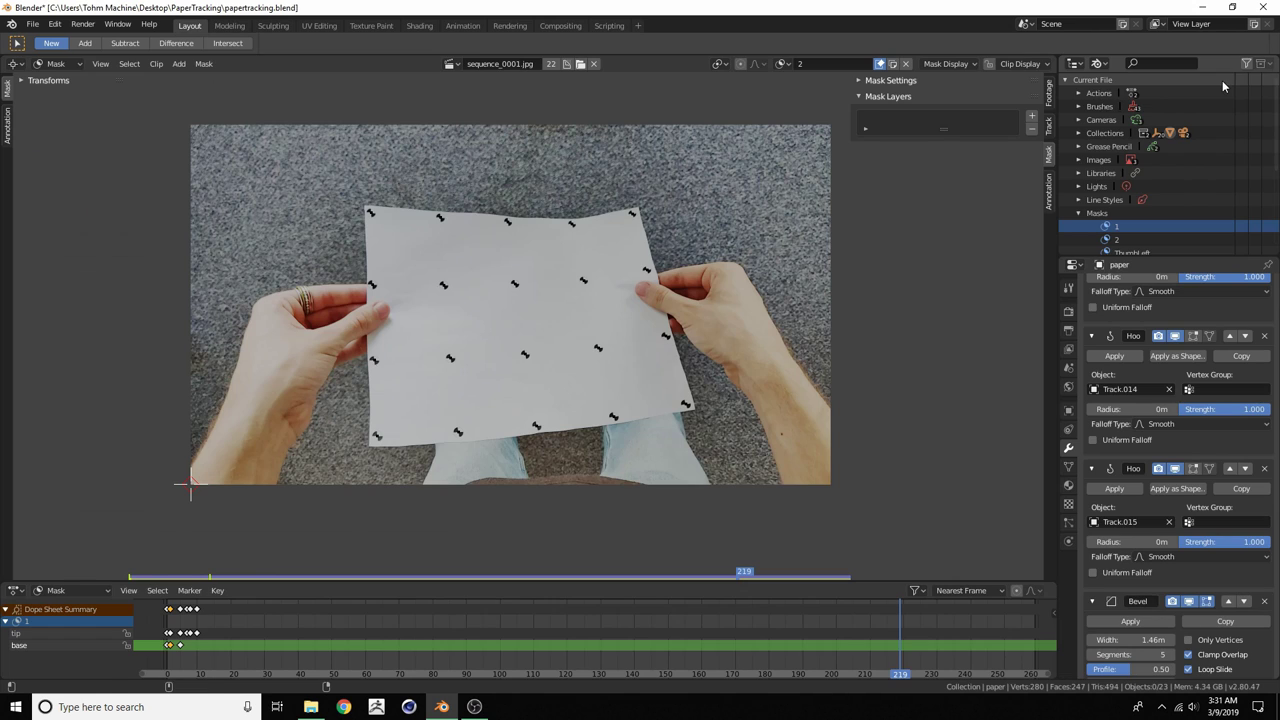
Load the ThumbLeft mask over the footage and return to frame 1
scroll(761, 246, "up", 2)
left_click(783, 64)
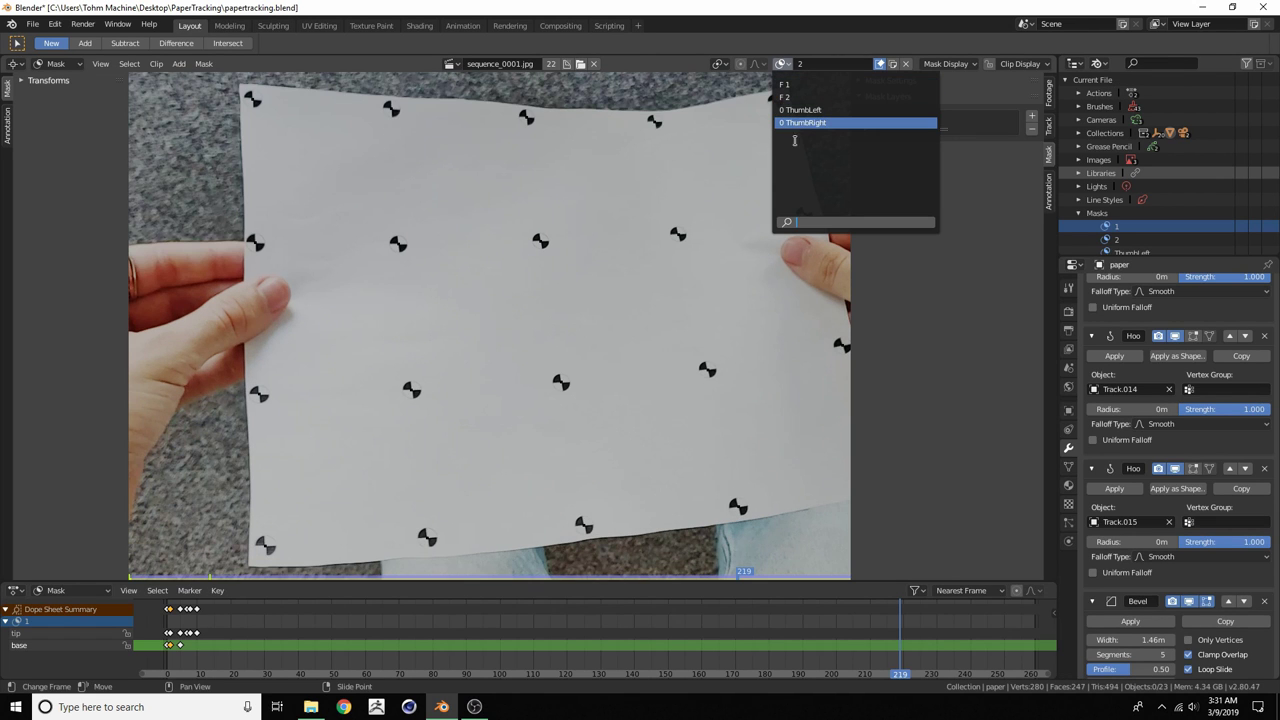
left_click(802, 110)
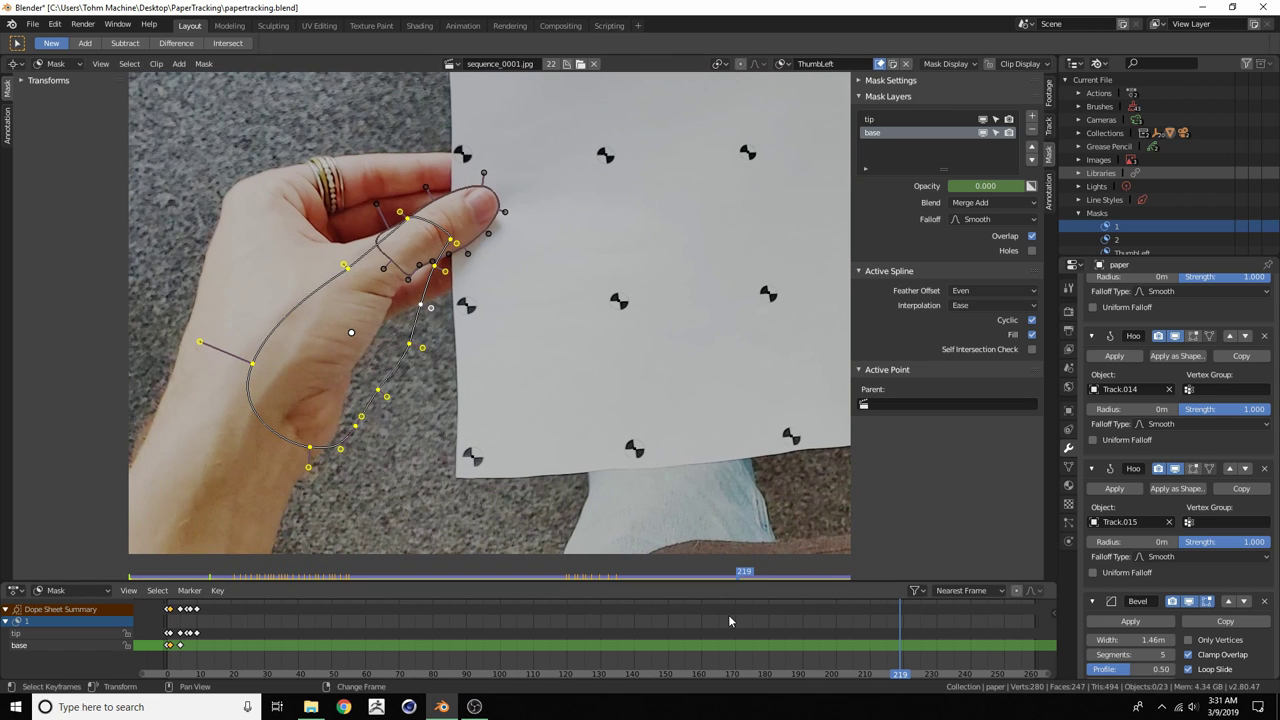
key("shift+Left")
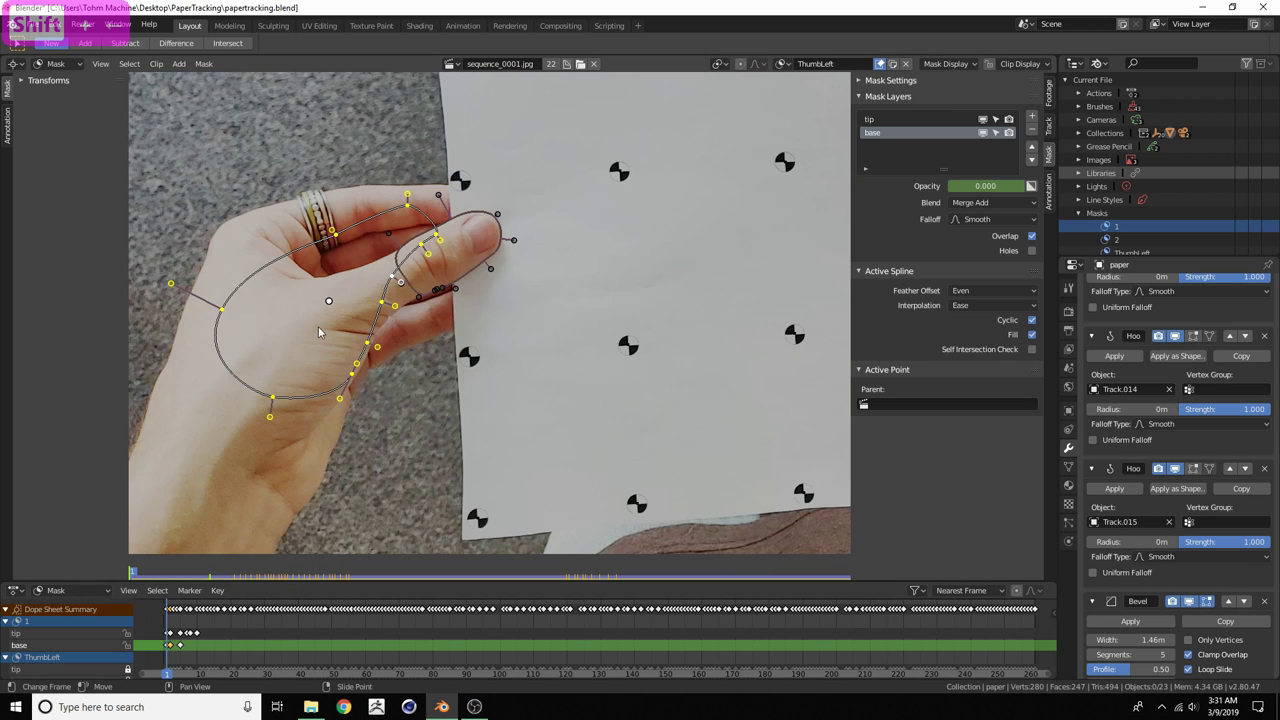
middle_click_drag(319, 332, 414, 334)
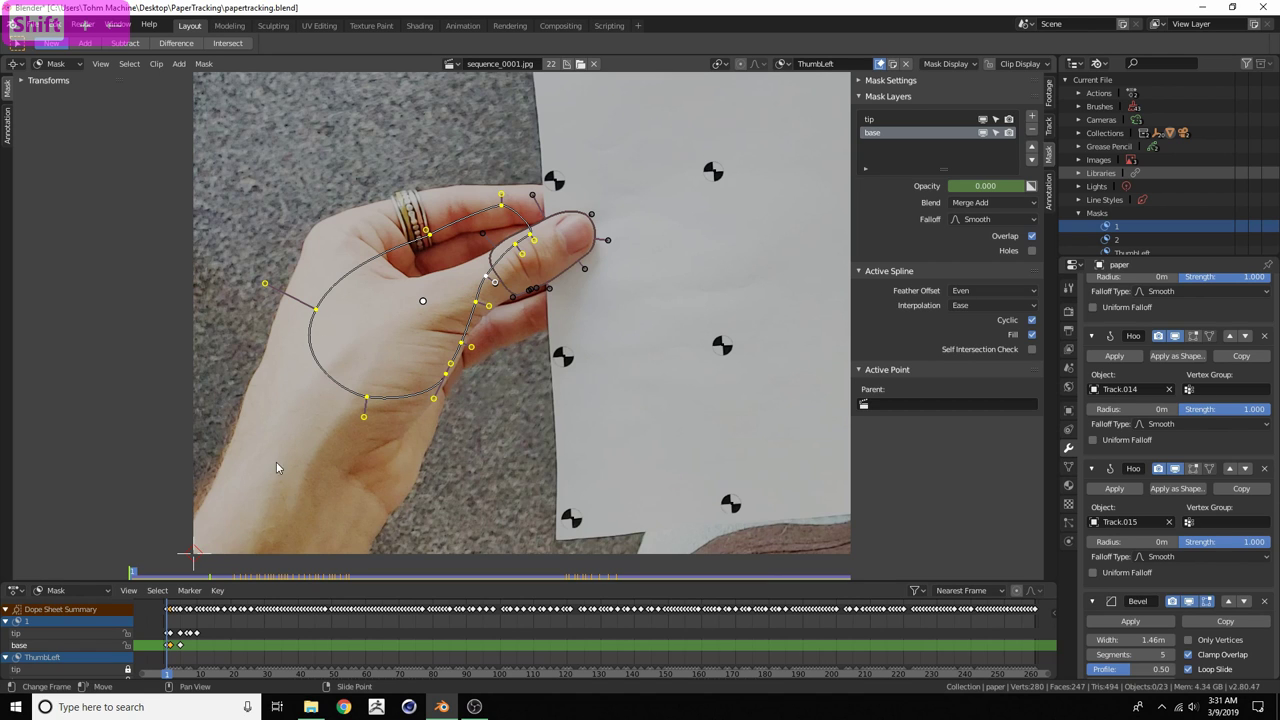
scroll(426, 330, "up", 1)
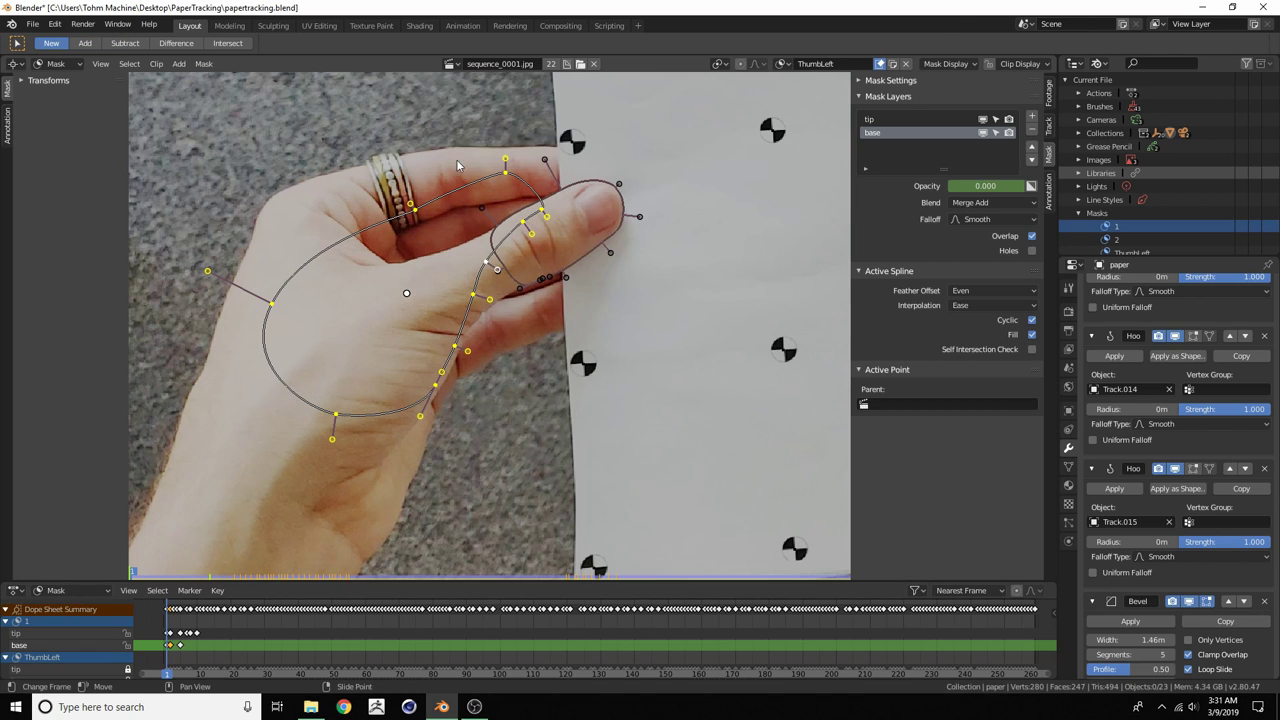
Preview the ThumbLeft mask with the combined overlay while scrubbing to about frame 60, and turn the overlay off again
left_click(945, 63)
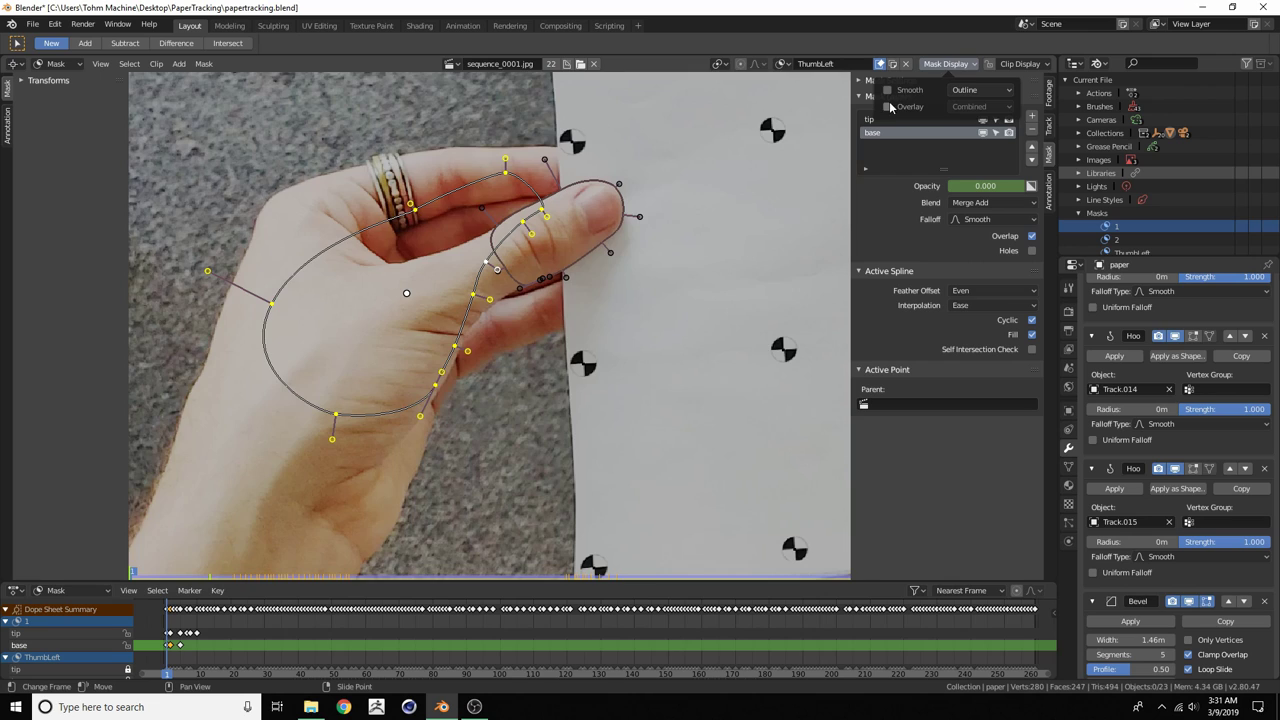
left_click(888, 107)
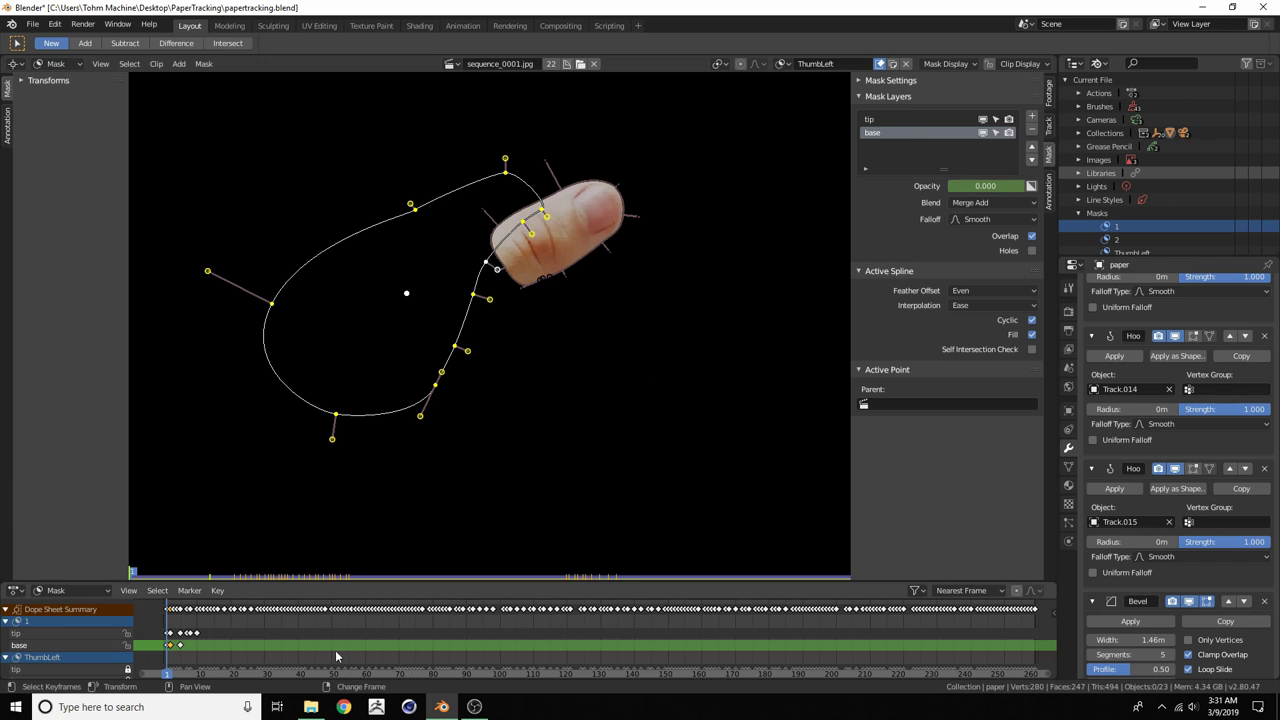
right_click_drag(212, 661, 369, 646)
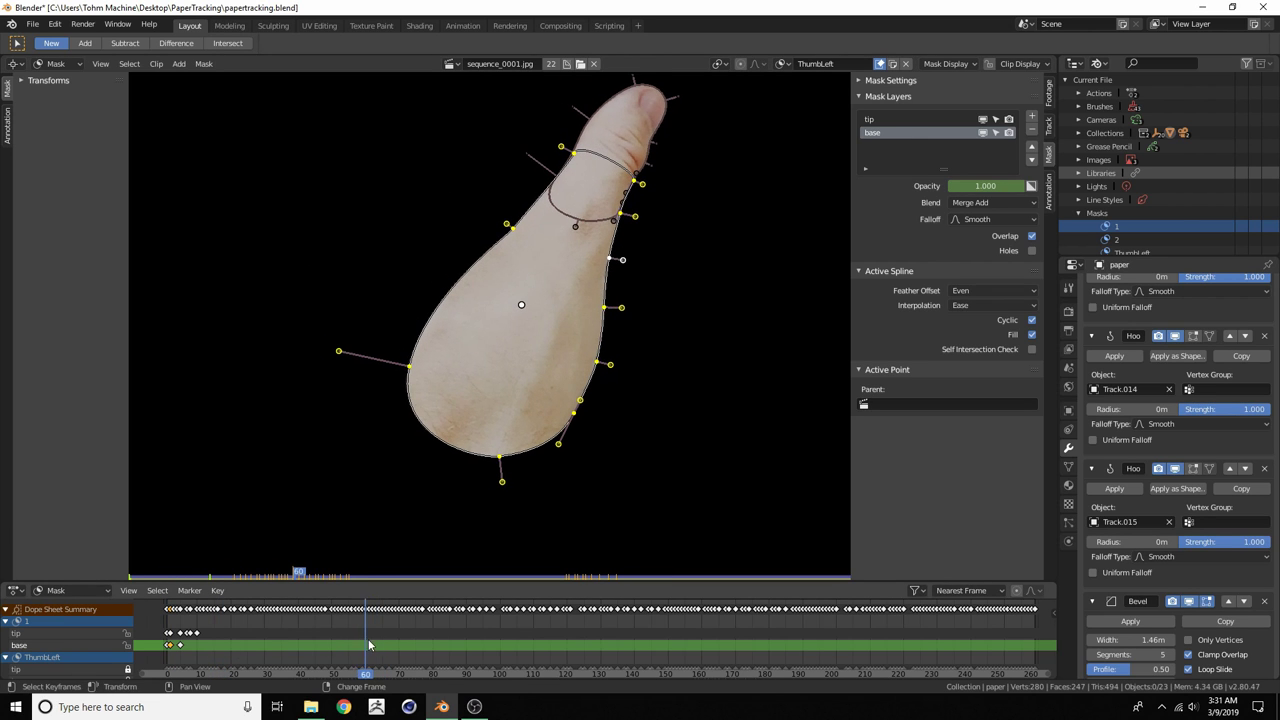
left_click(947, 66)
left_click(886, 106)
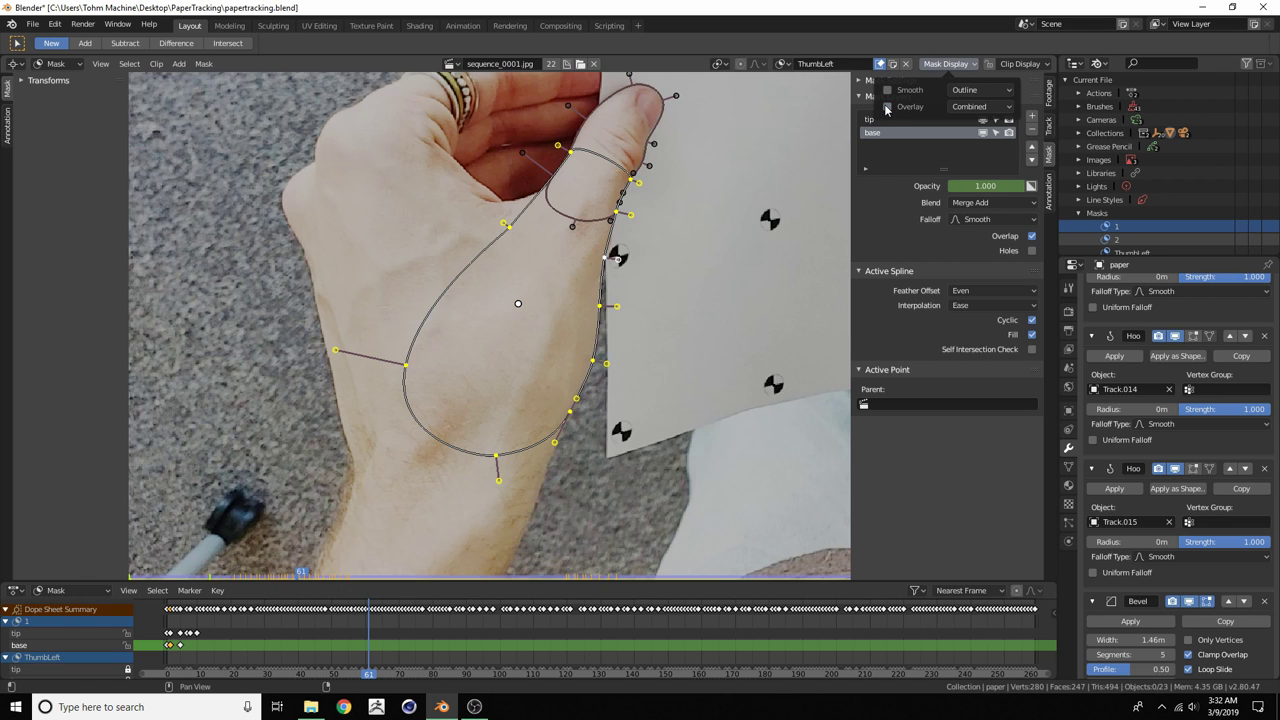
Scrub the footage to frame 49 to check the ThumbLeft outline against the left hand
scroll(467, 241, "down", 3)
middle_click_drag(488, 266, 411, 282)
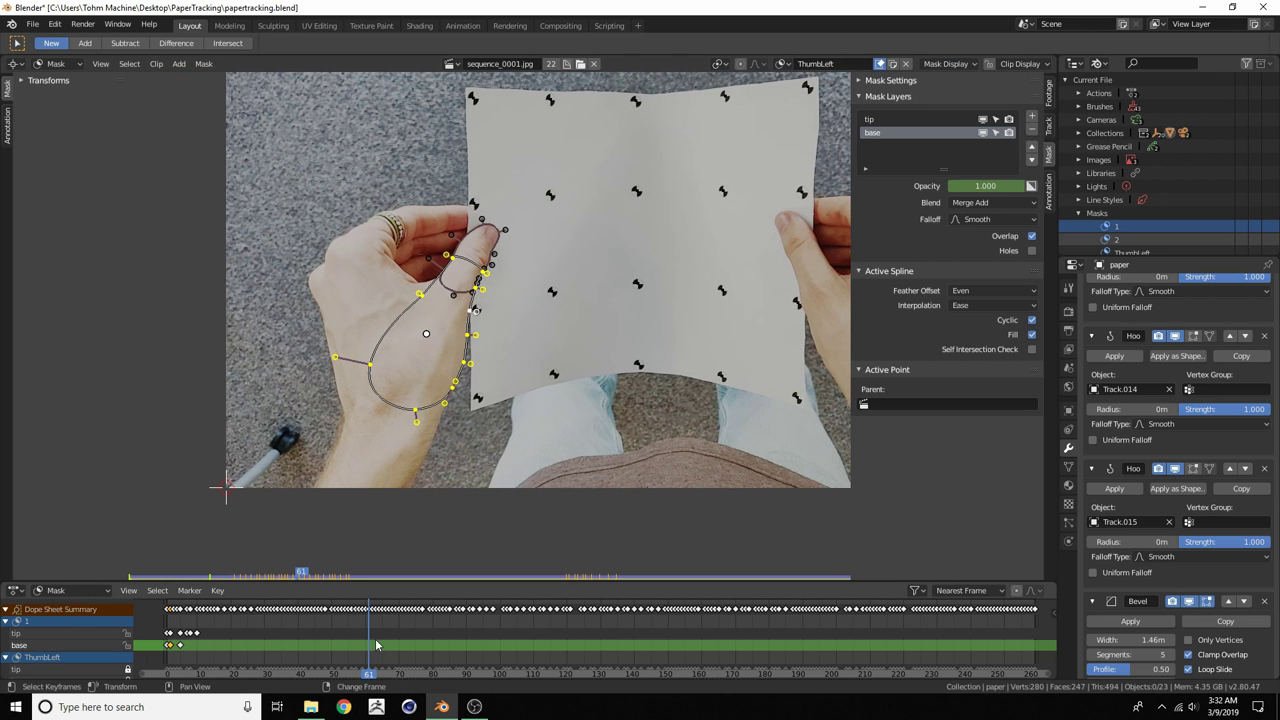
right_click_drag(376, 645, 418, 586)
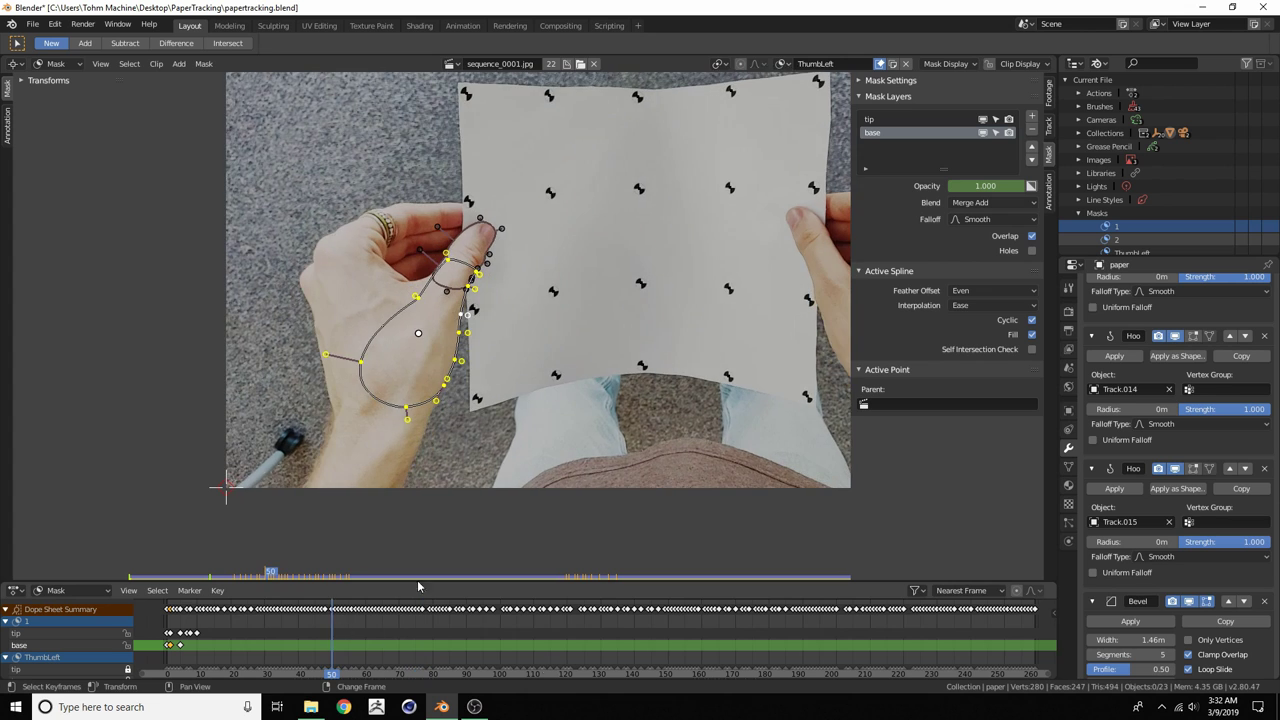
key("Left")
Load the ThumbRight mask with its tip layer visible and return to frame 1
left_click(781, 63)
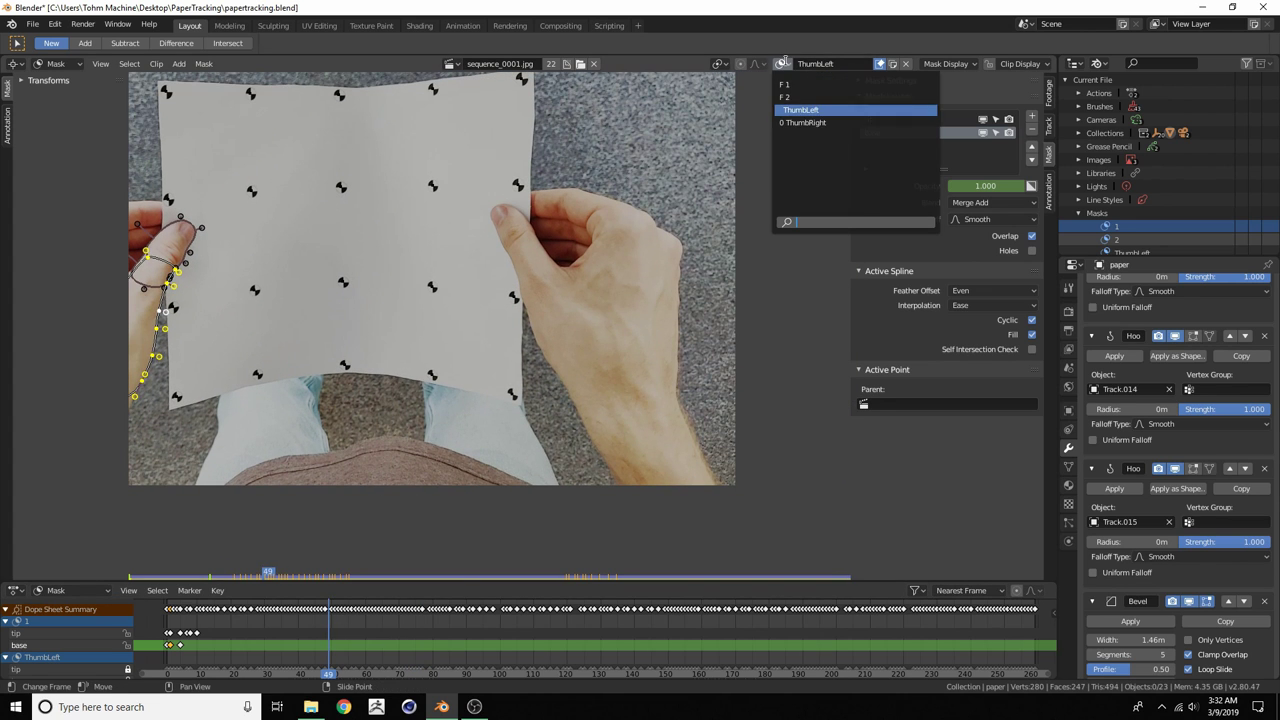
left_click(802, 122)
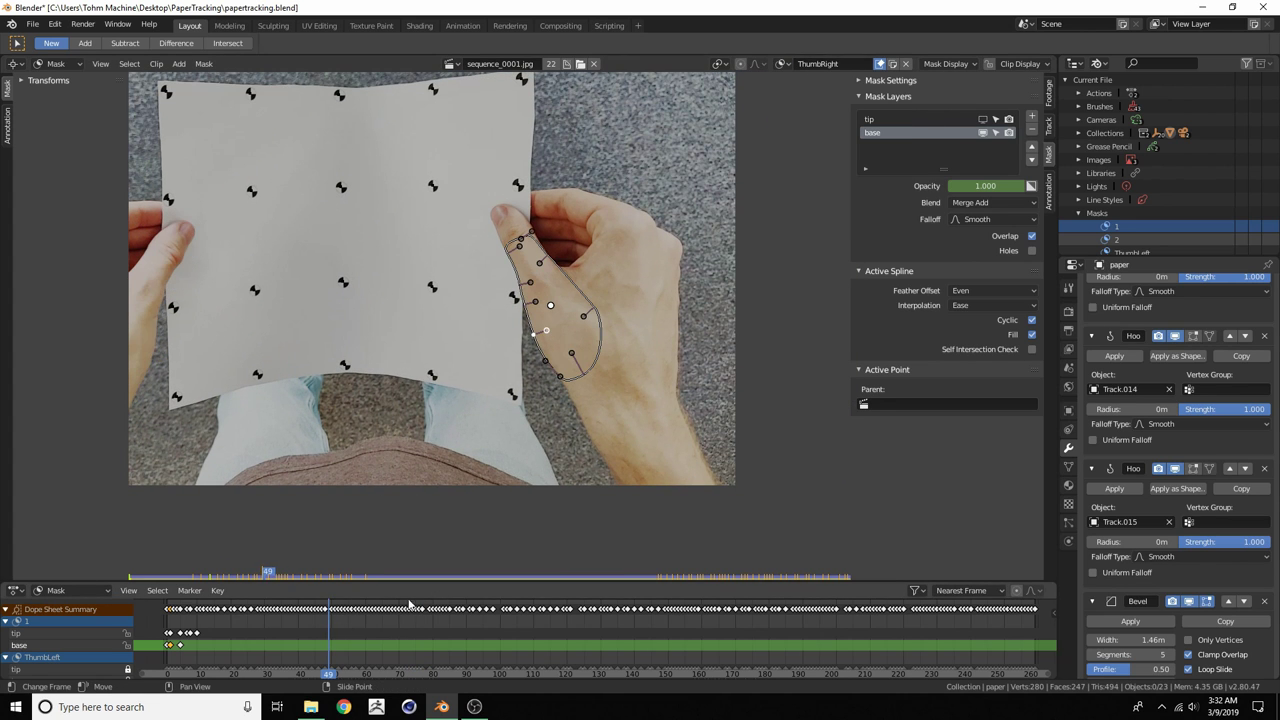
right_click_drag(323, 650, 314, 616)
left_click(985, 119)
middle_click_drag(343, 386, 418, 404)
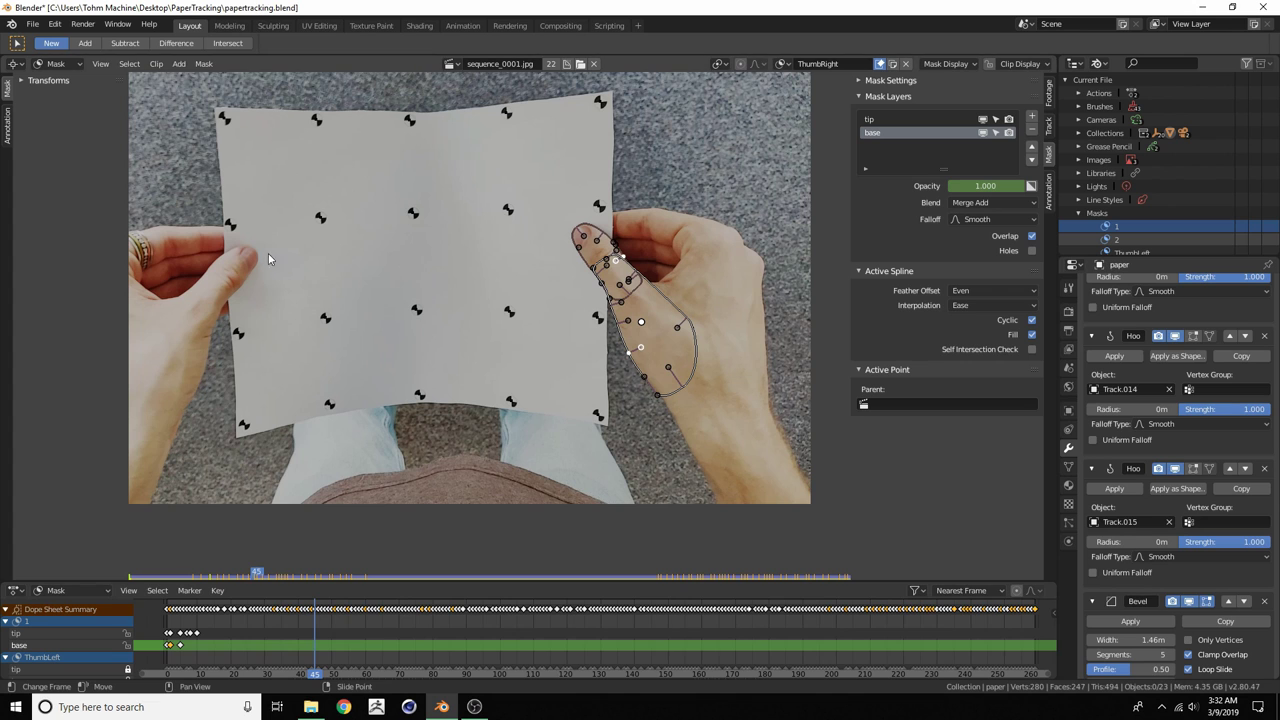
middle_click_drag(299, 263, 342, 275)
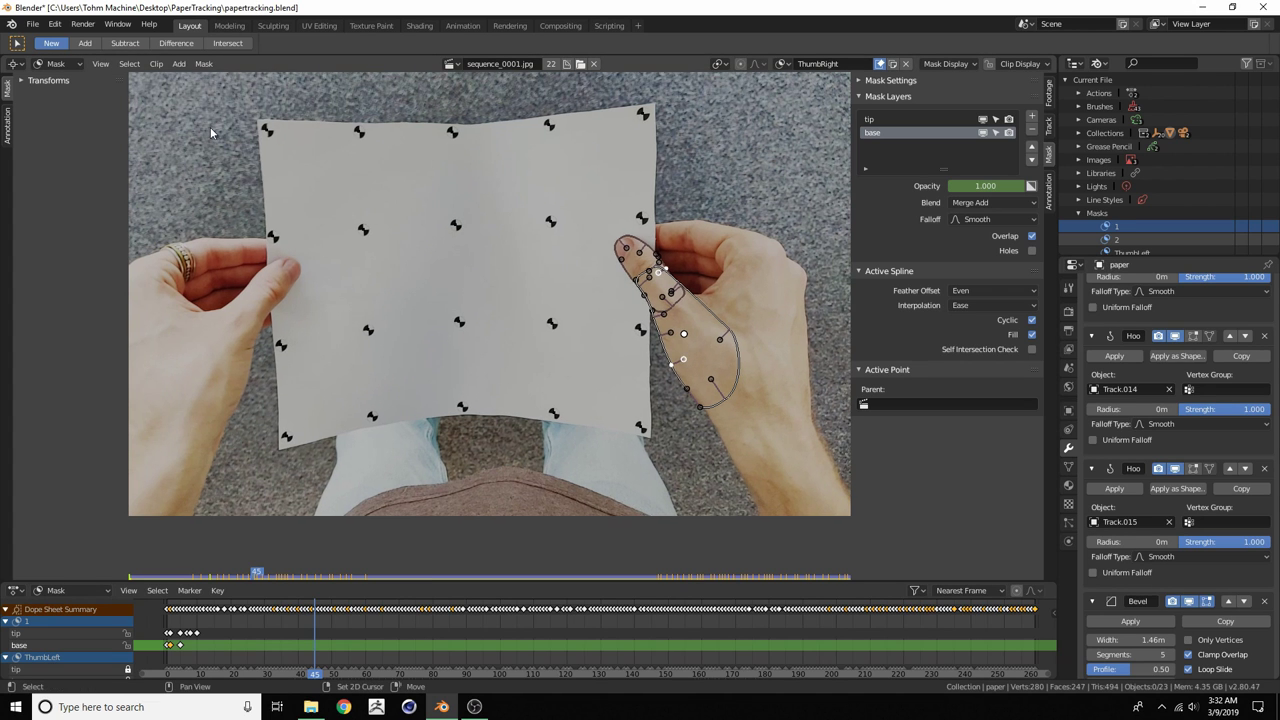
key("shift+Left")
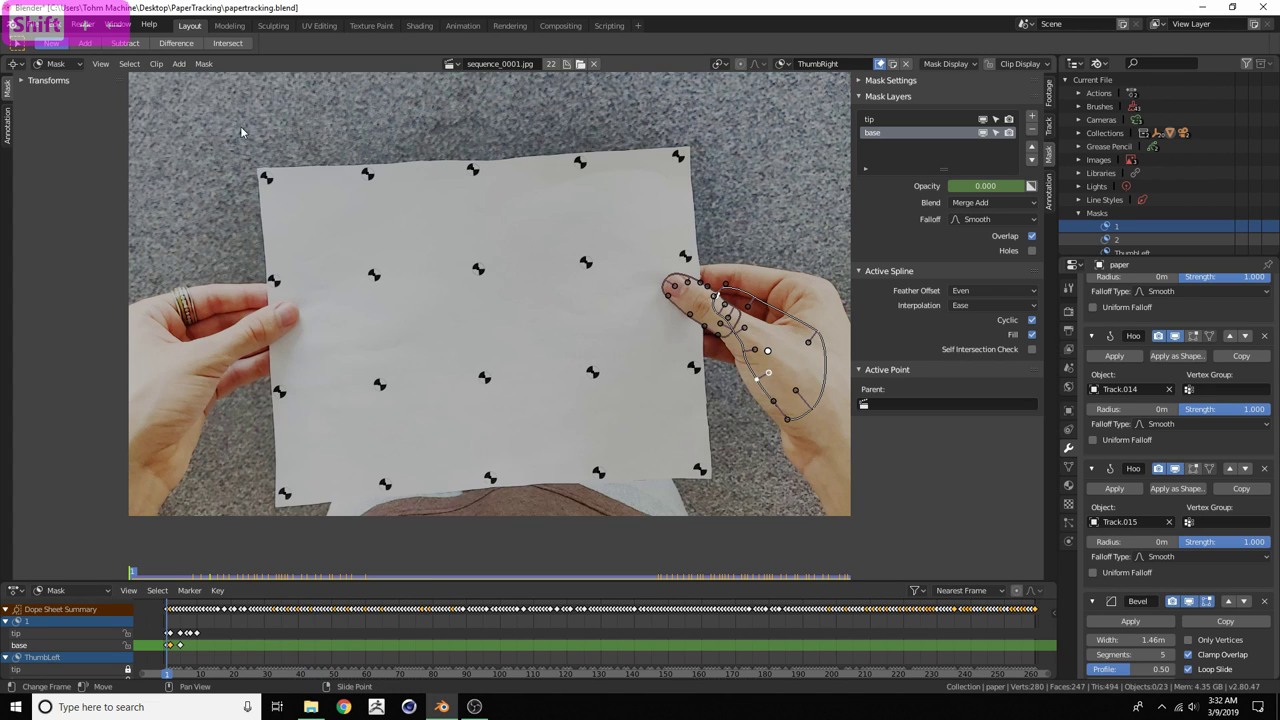
Switch the clip editor area to the 3D viewport and save the file
left_click(16, 63)
left_click(44, 116)
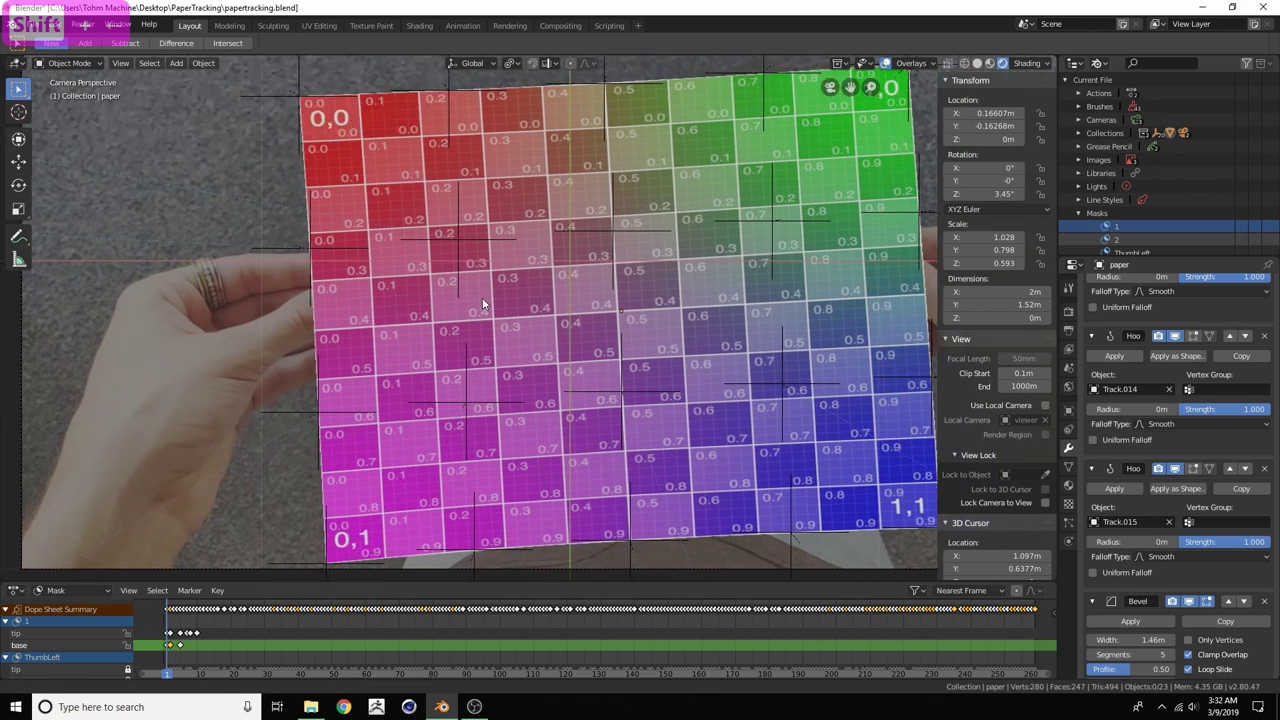
scroll(374, 280, "down", 4)
key("ctrl+s")
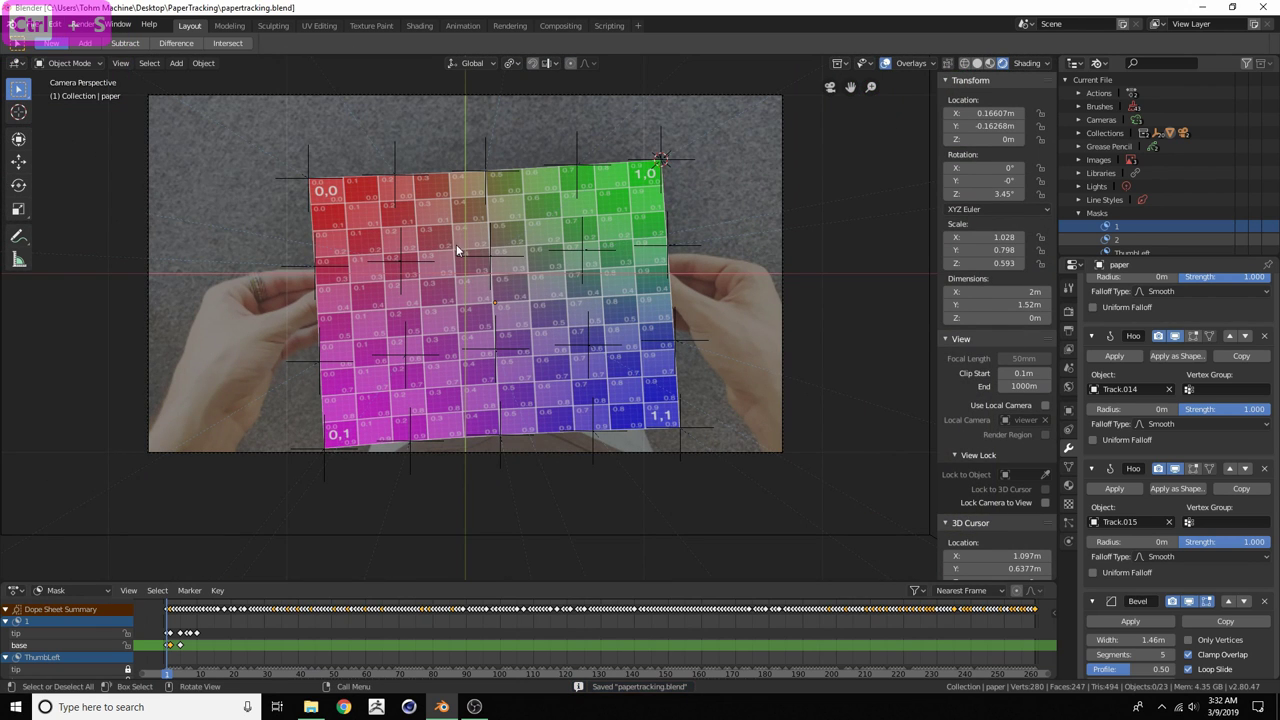
middle_click_drag(447, 273, 476, 275, "shift")
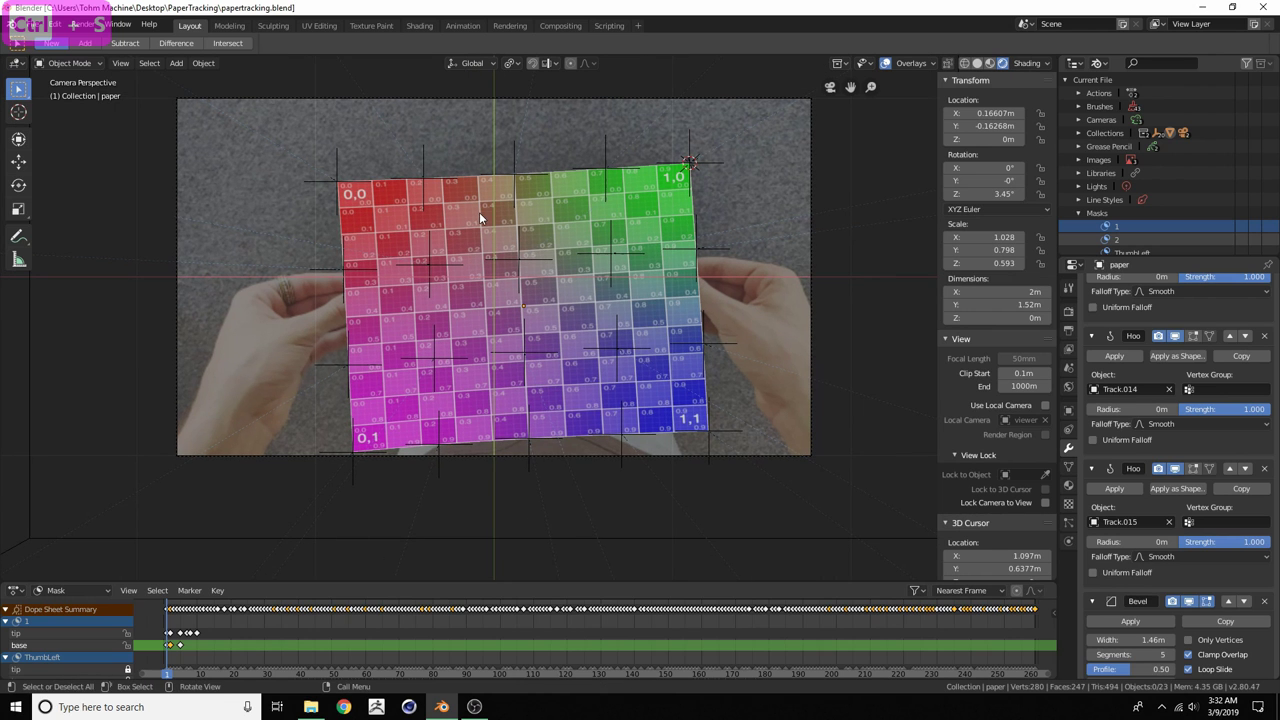
scroll(526, 225, "up", 1)
middle_click_drag(585, 205, 559, 267, "shift")
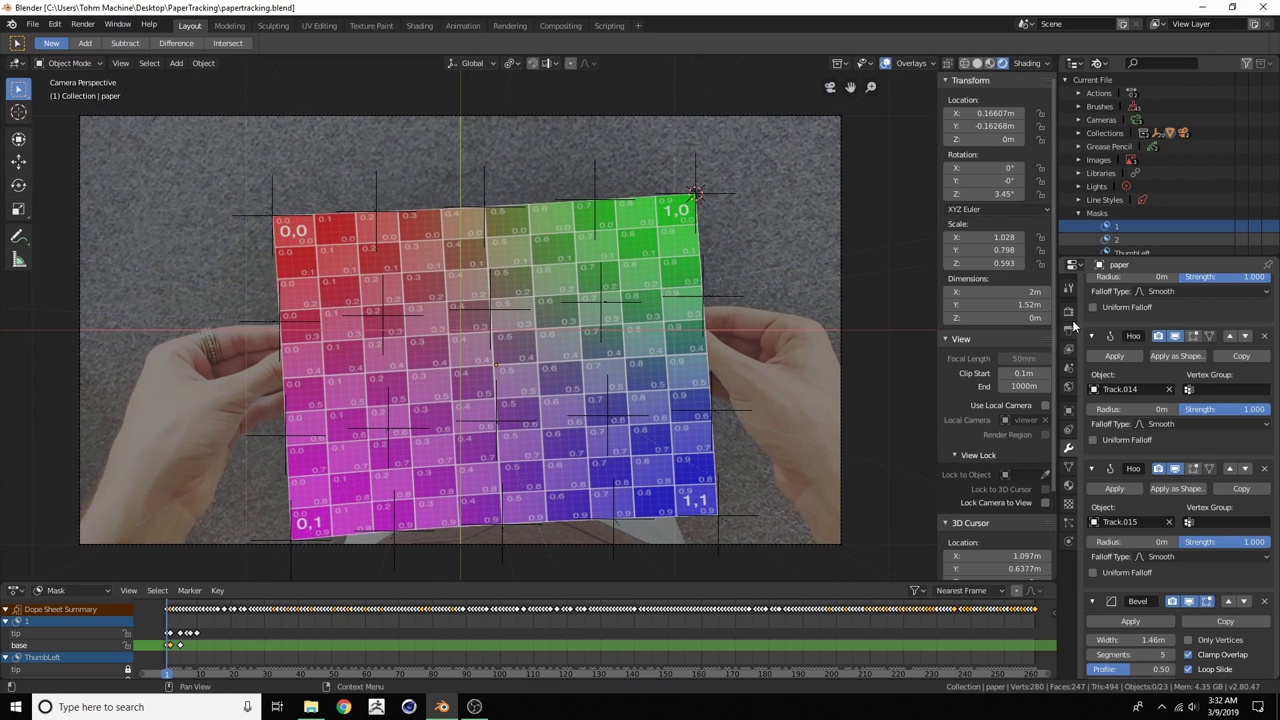
Set the Eevee render's film alpha to Transparent
left_click(1068, 331)
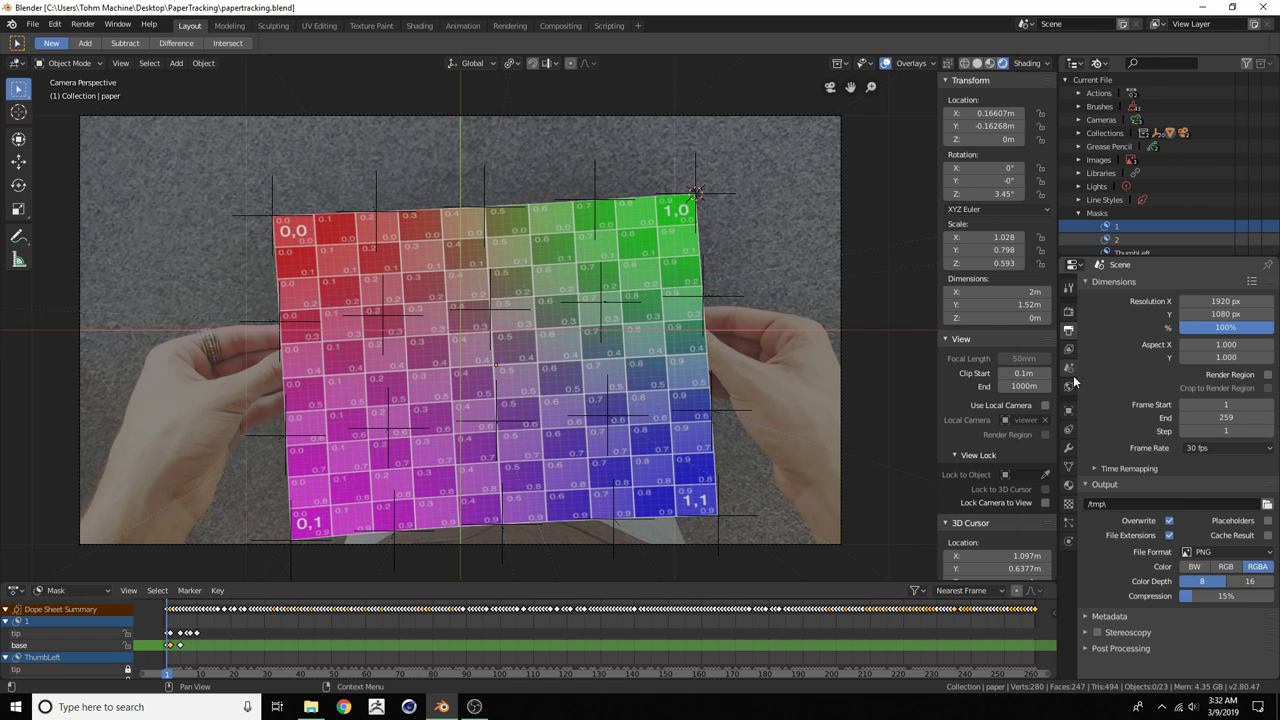
left_click(1068, 311)
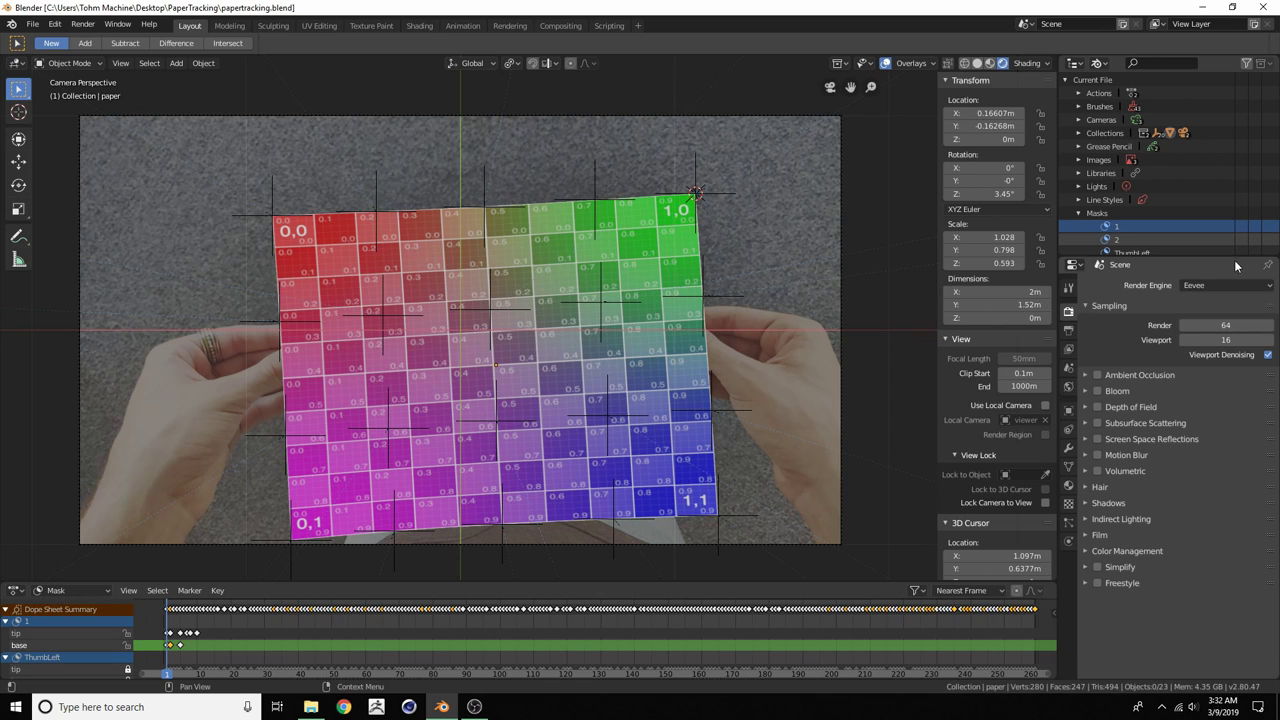
left_click(1090, 533)
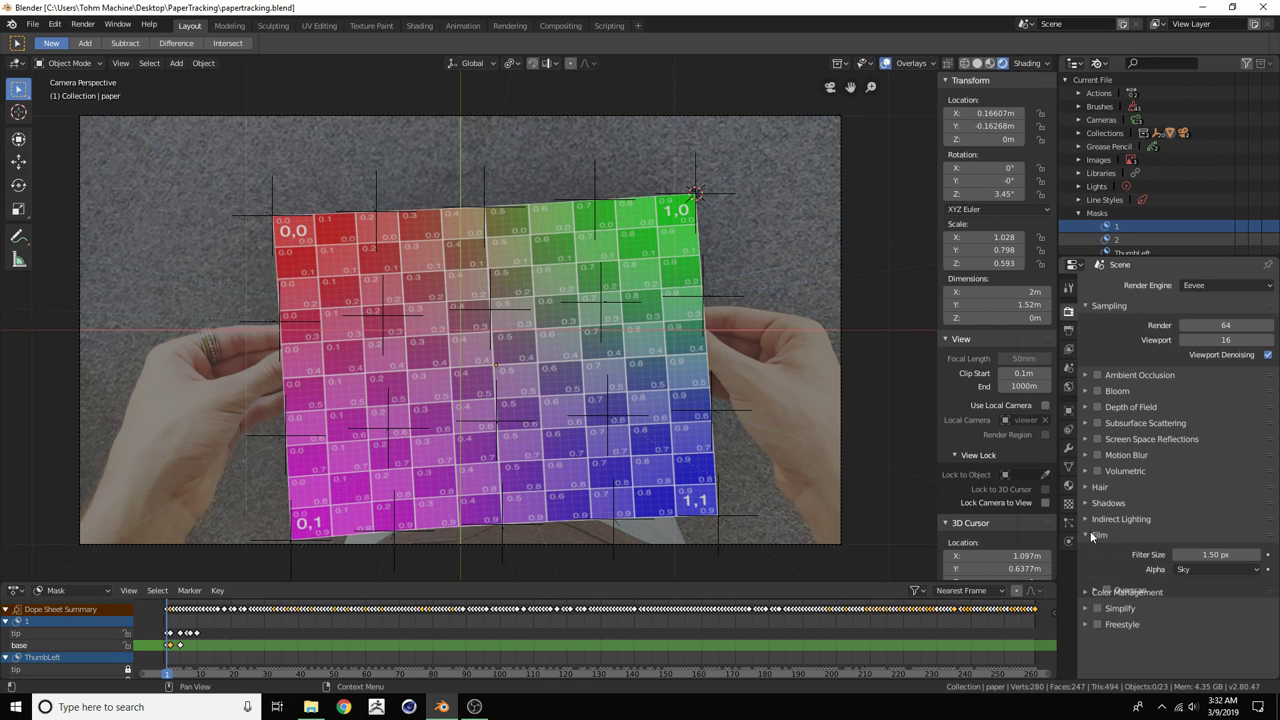
left_click(1184, 570)
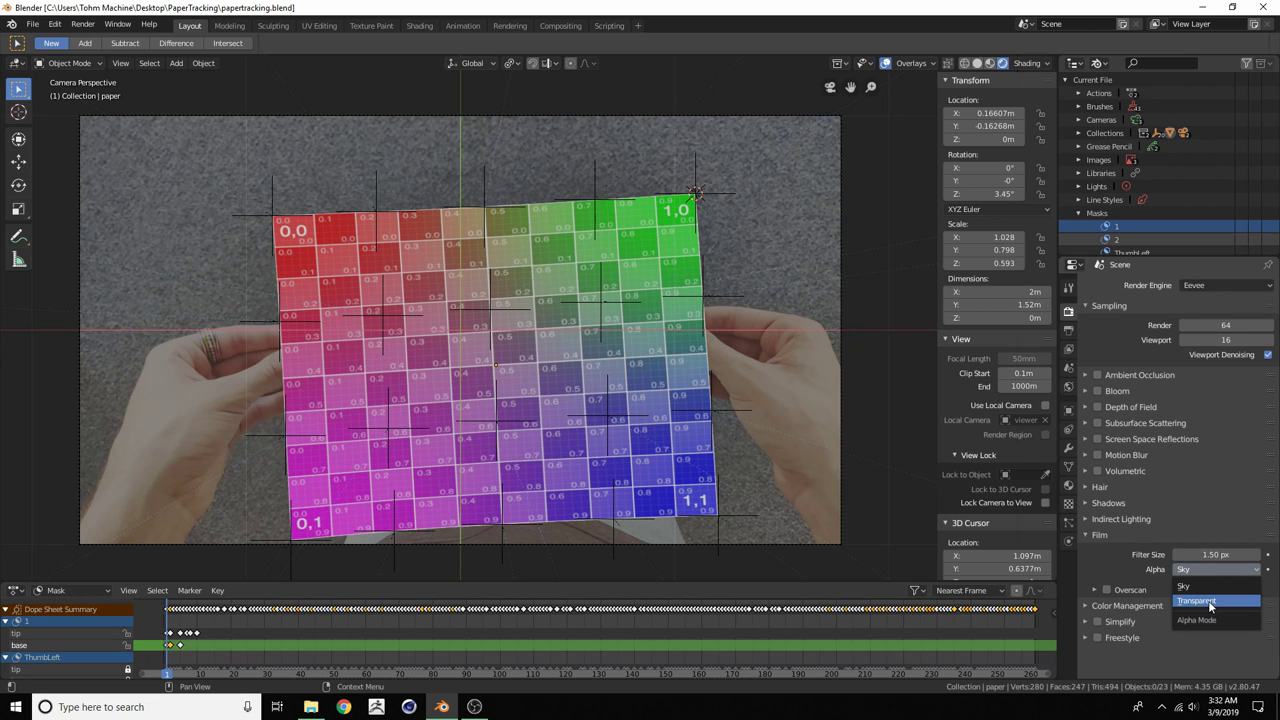
left_click(1209, 602)
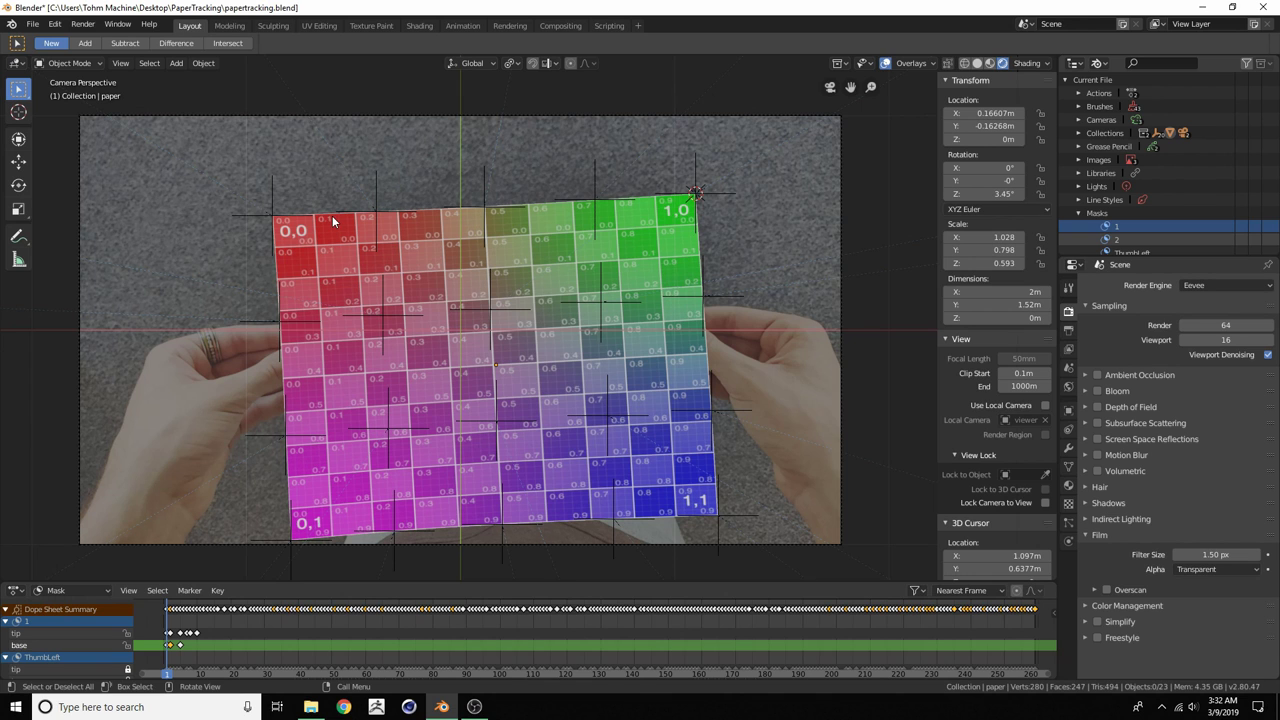
Enable nodes for the scene's compositor and render frame 1 from the 3D layout, closing the render result
left_click(562, 26)
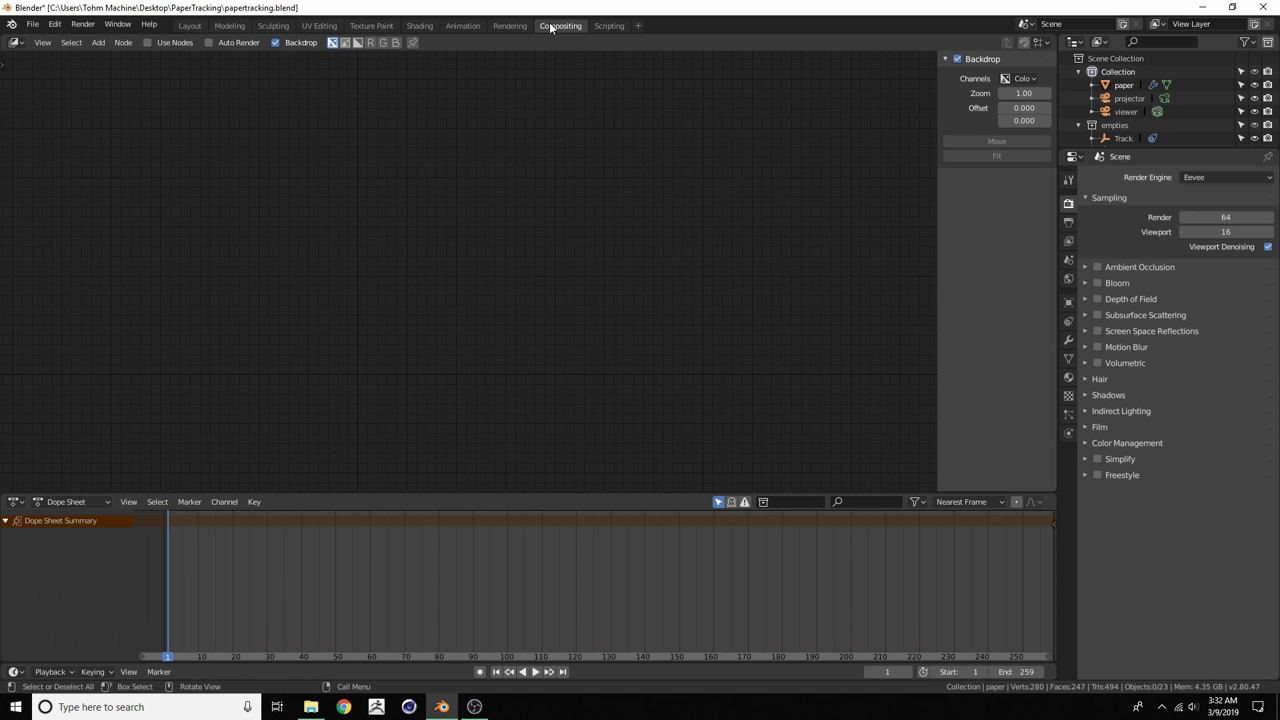
left_click(148, 42)
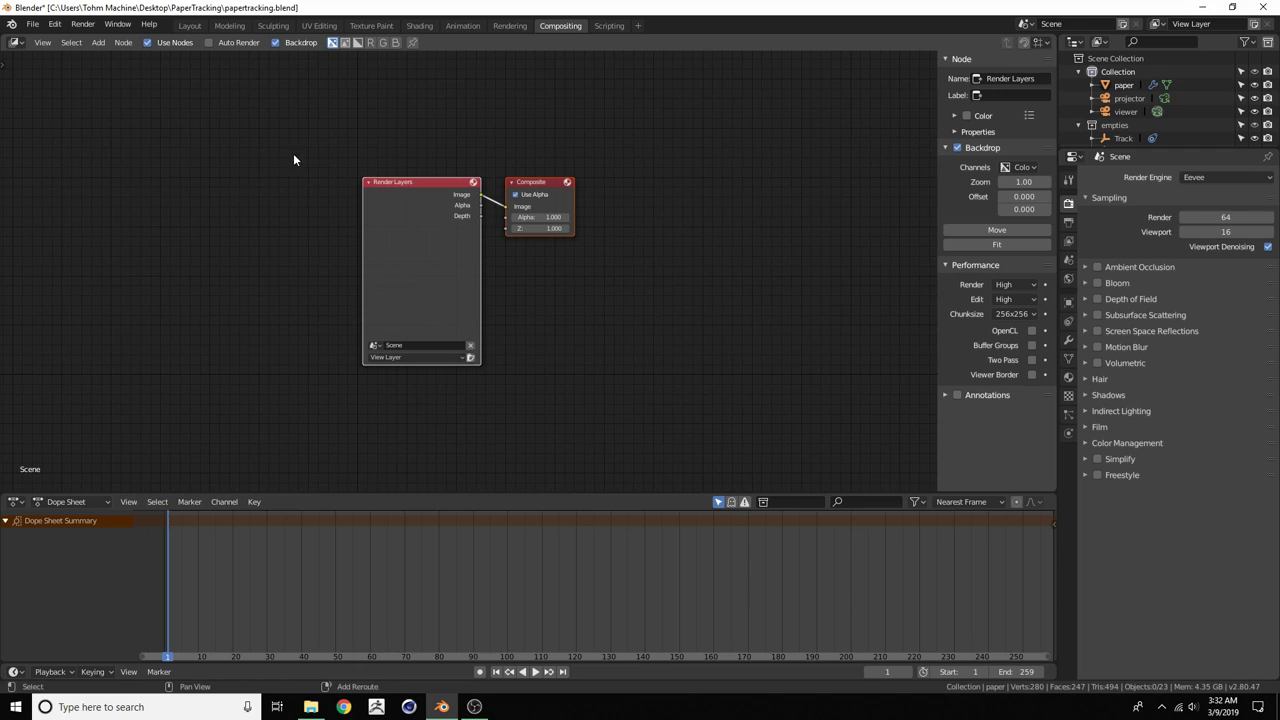
left_click(190, 26)
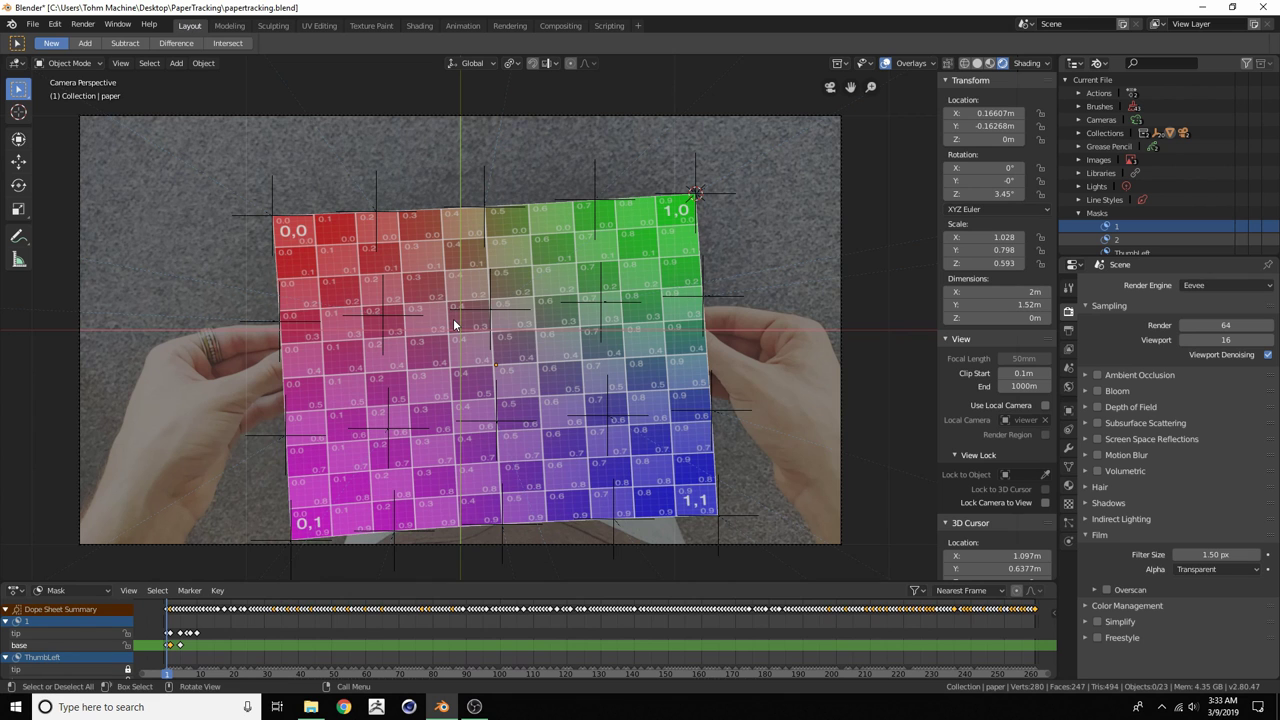
key("F12")
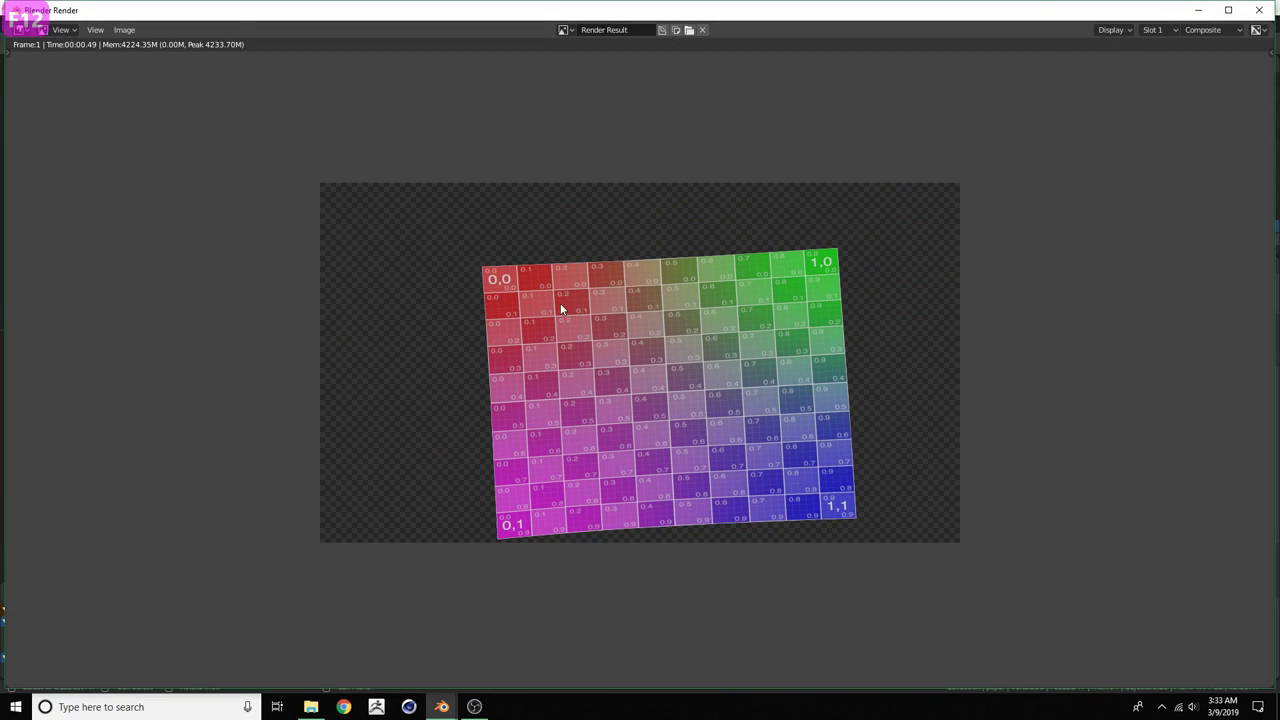
left_click(1266, 10)
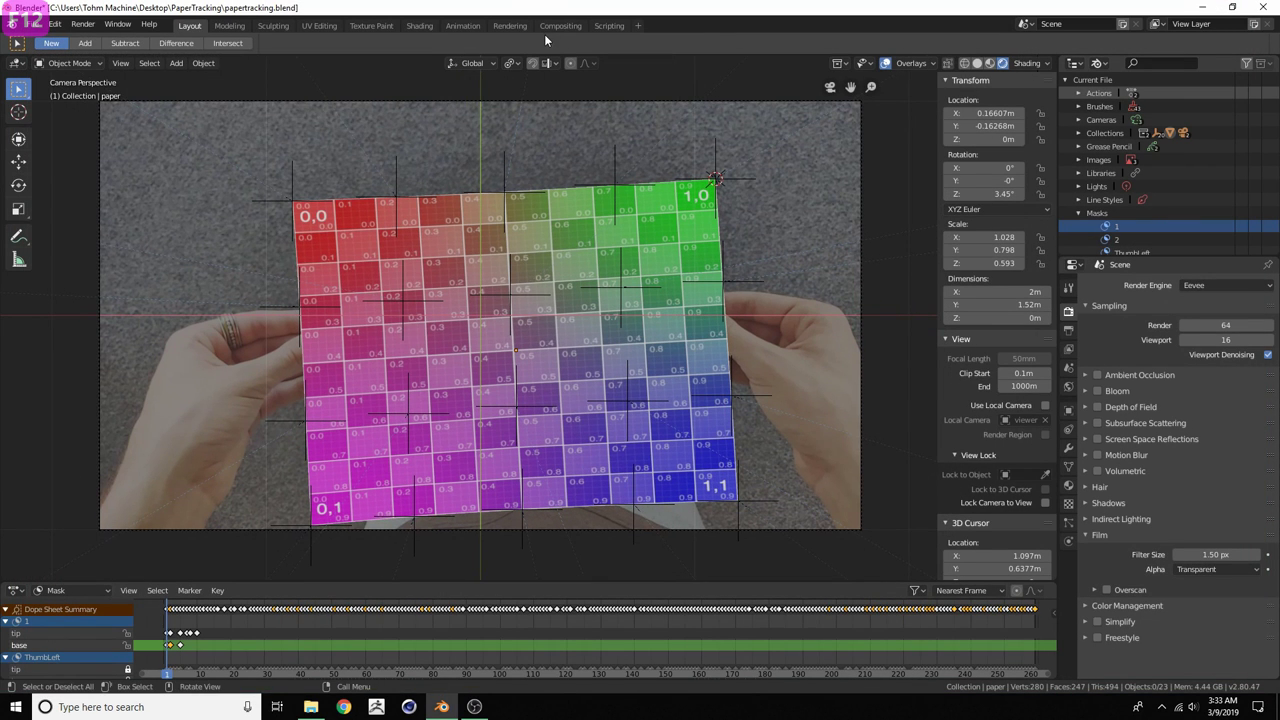
Turn on automatic rendering in the compositor and spread the Render Layers and Composite nodes apart
left_click(552, 27)
left_click_drag(433, 181, 279, 181)
left_click(208, 44)
middle_click_drag(467, 147, 498, 193)
scroll(470, 235, "up", 4)
left_click_drag(581, 209, 705, 180)
scroll(588, 204, "down", 2)
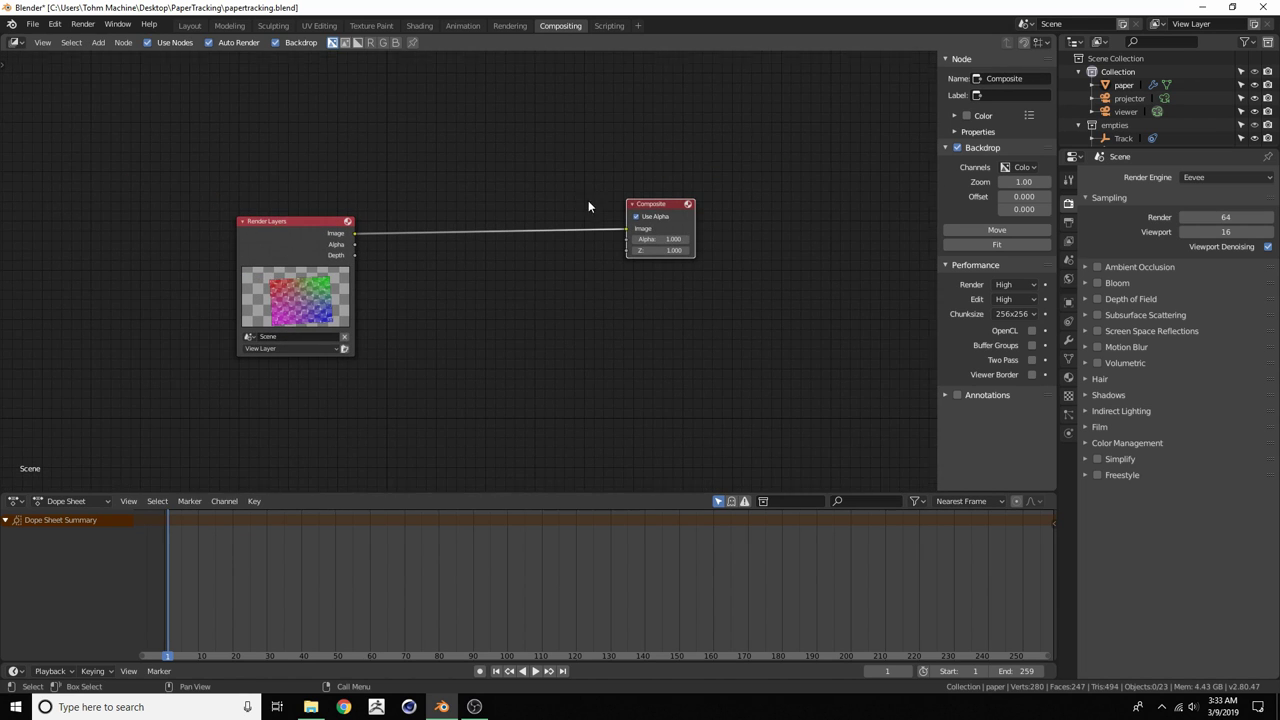
middle_click_drag(554, 329, 472, 325)
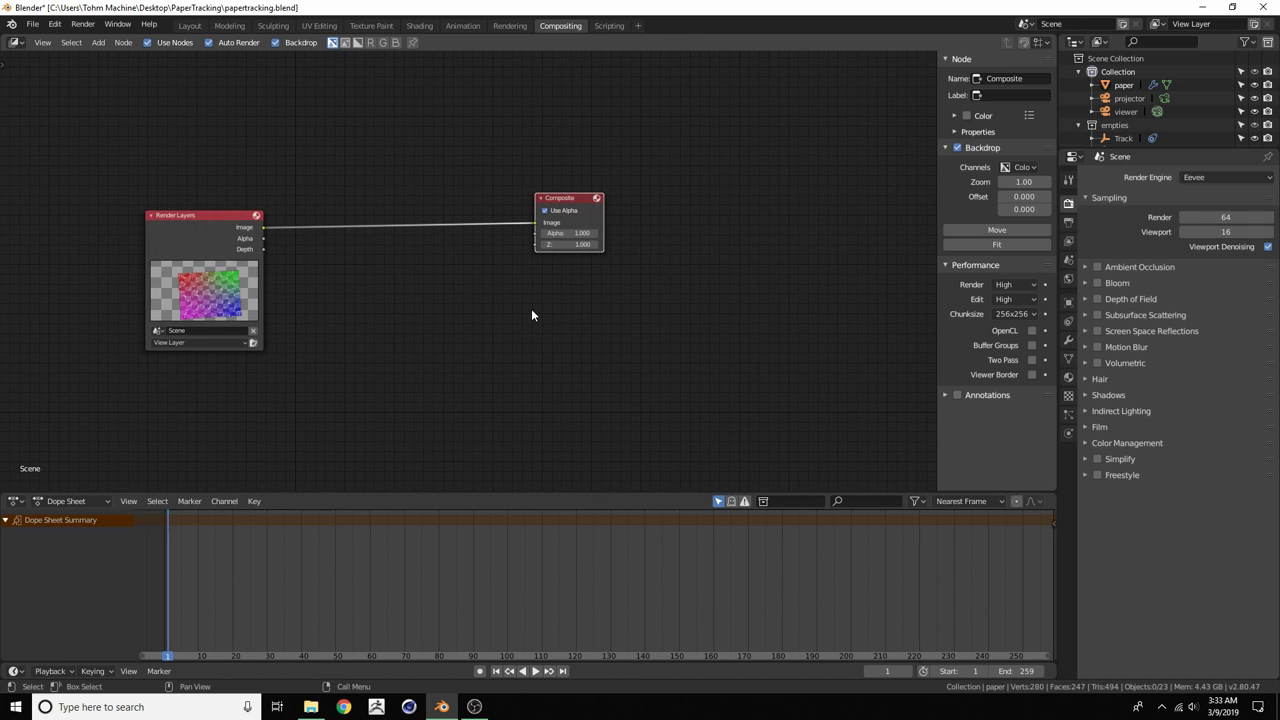
key("shift+a")
mouse_move(397, 322)
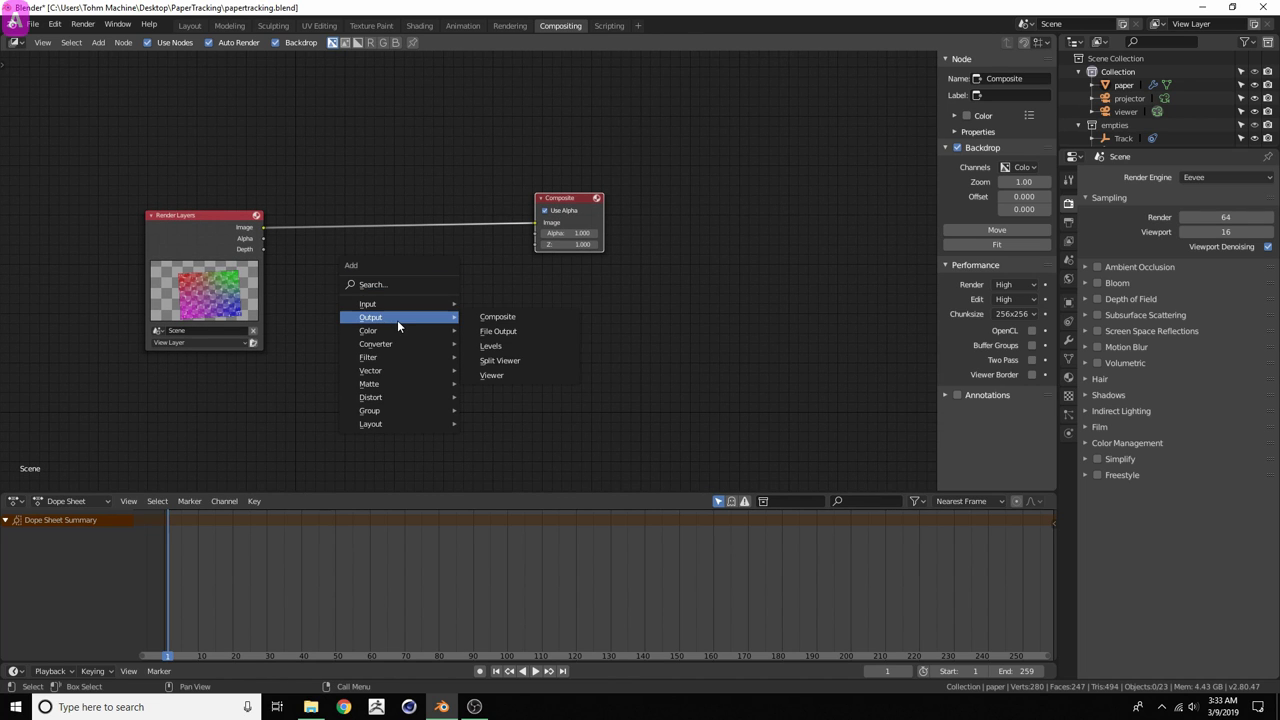
left_click(491, 375)
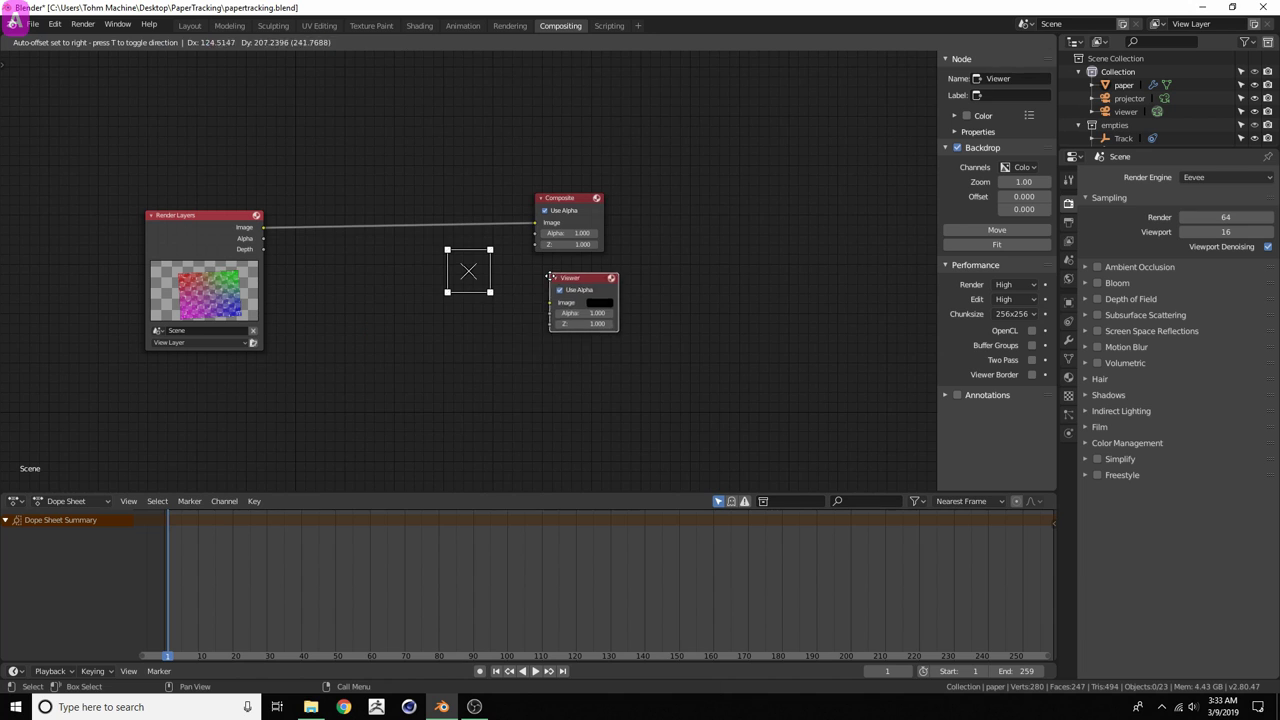
left_click(532, 291)
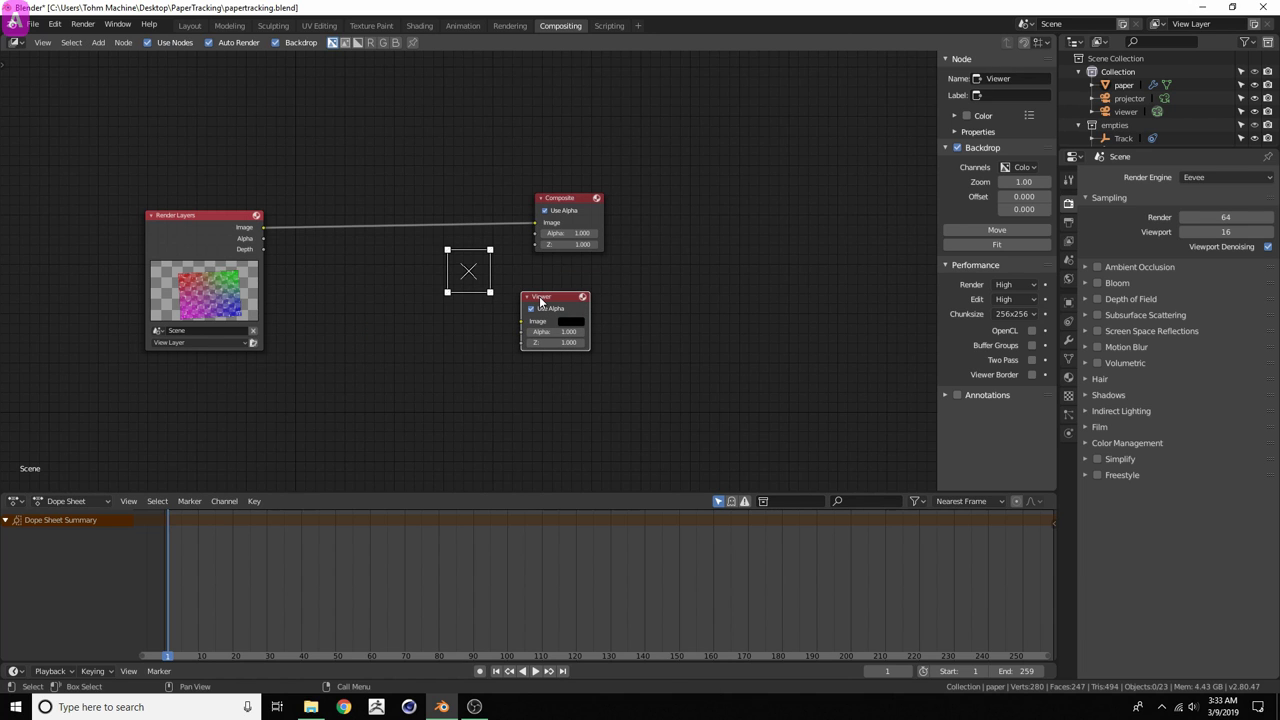
key("x")
middle_click_drag(383, 271, 506, 289)
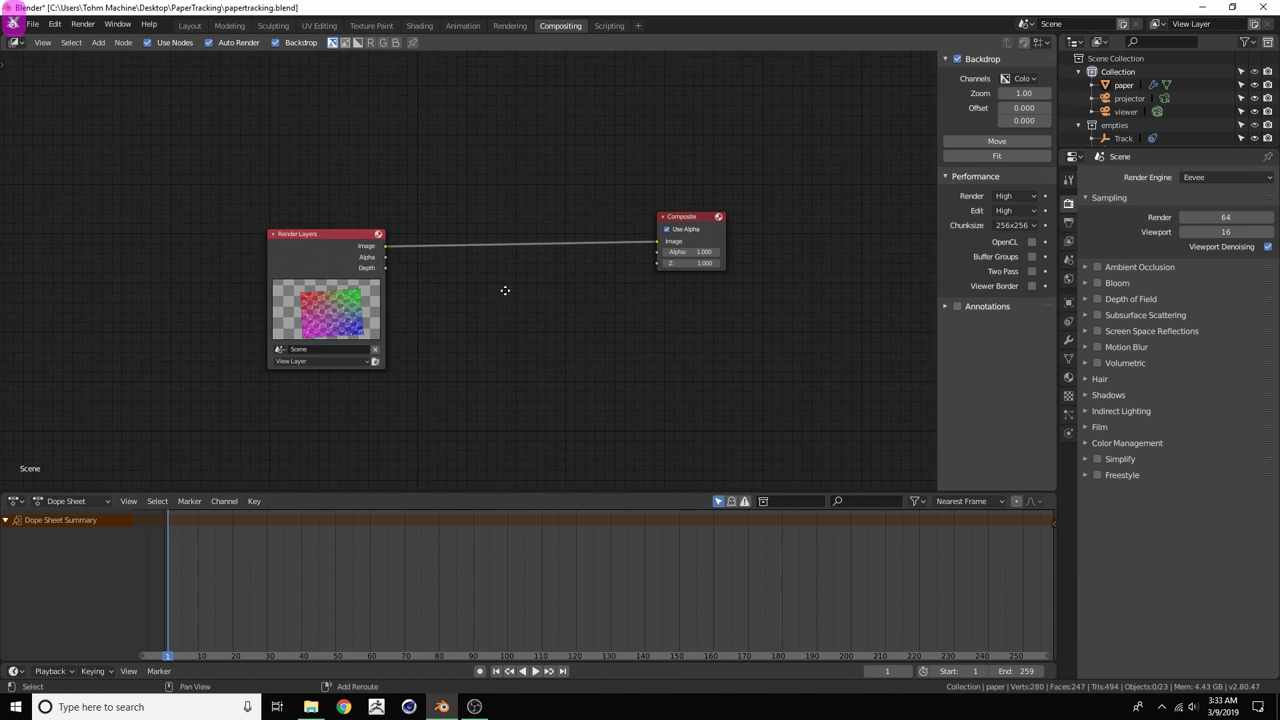
Search the add-on preferences for "node" and enable the Node Wrangler add-on
left_click(55, 24)
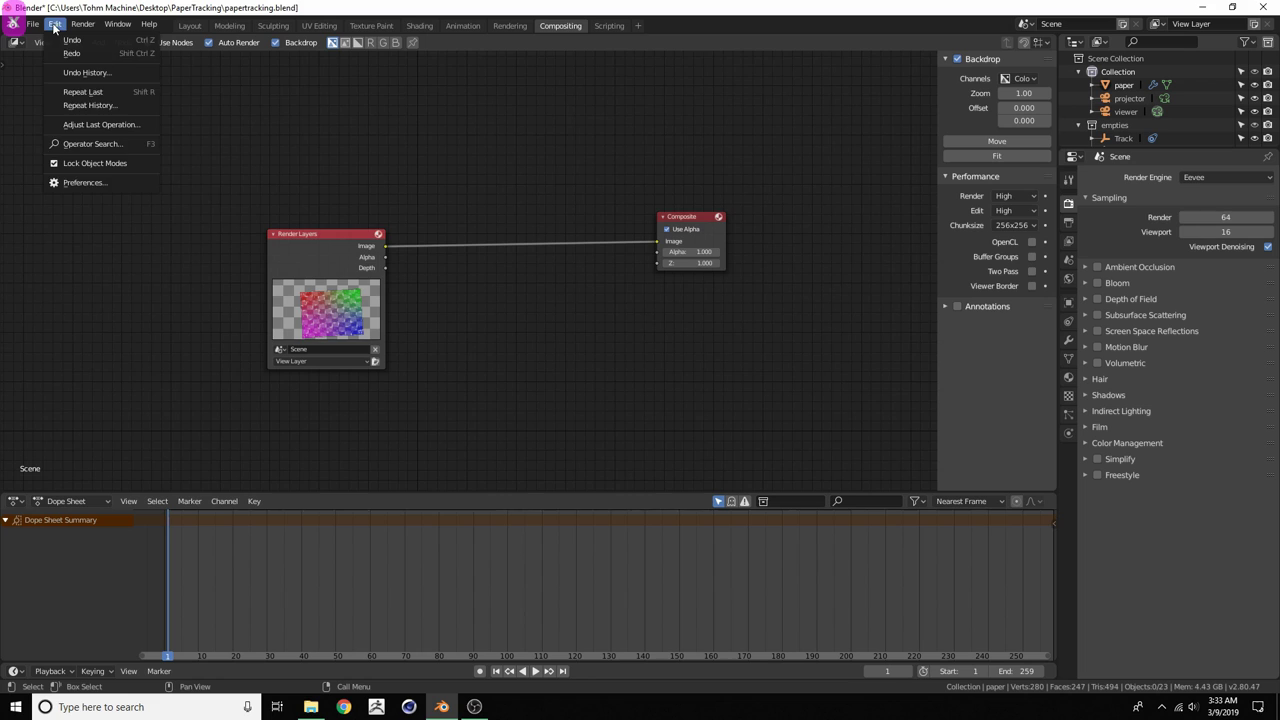
left_click(70, 183)
left_click(44, 152)
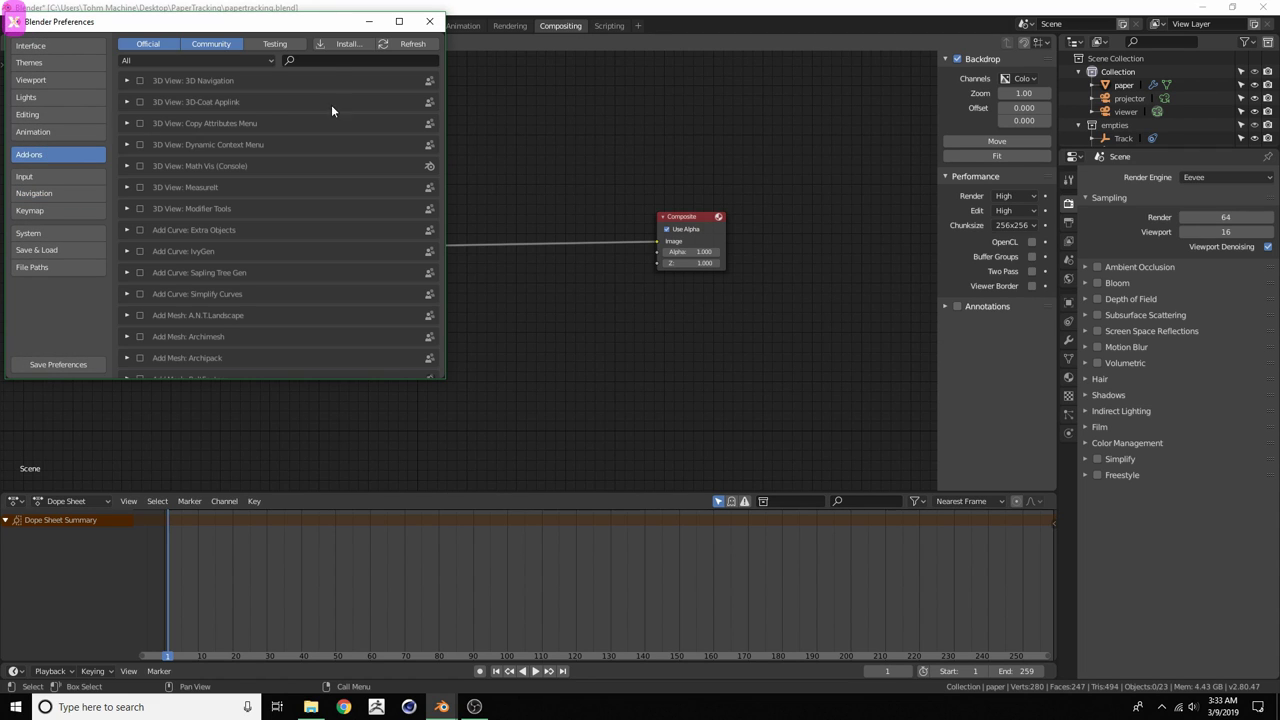
left_click(333, 57)
type("node")
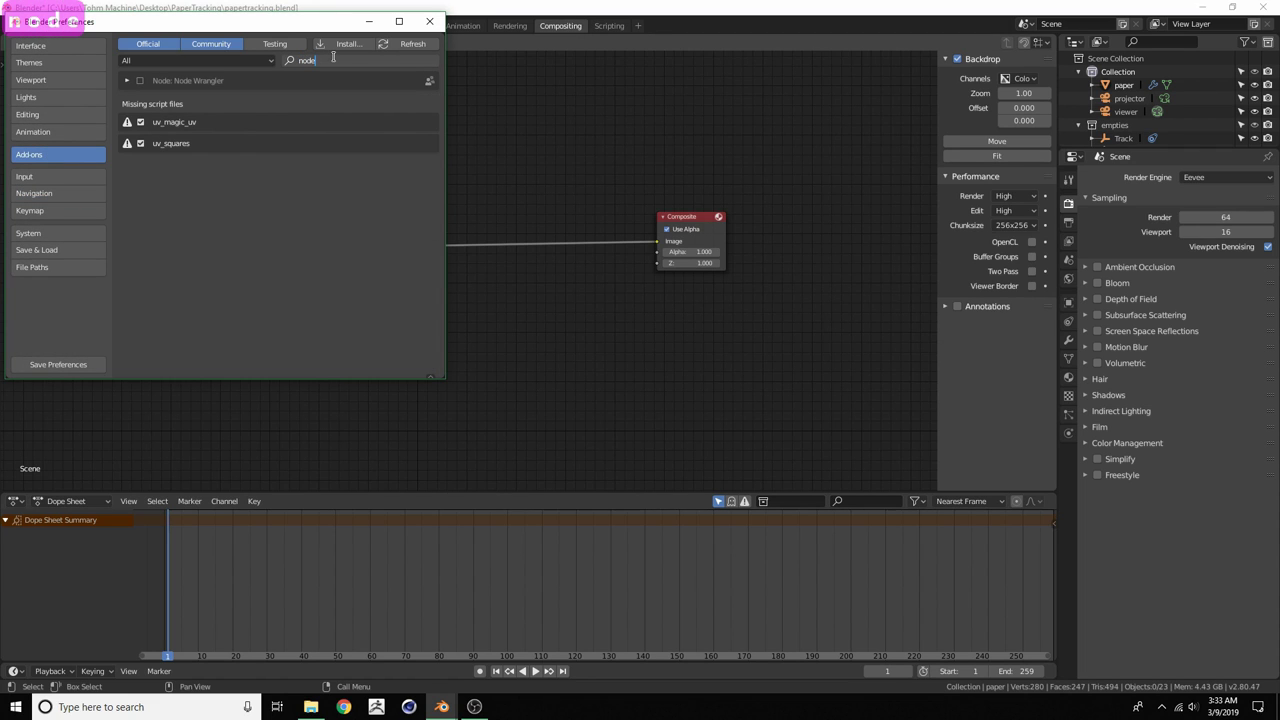
left_click(142, 81)
left_click(141, 80)
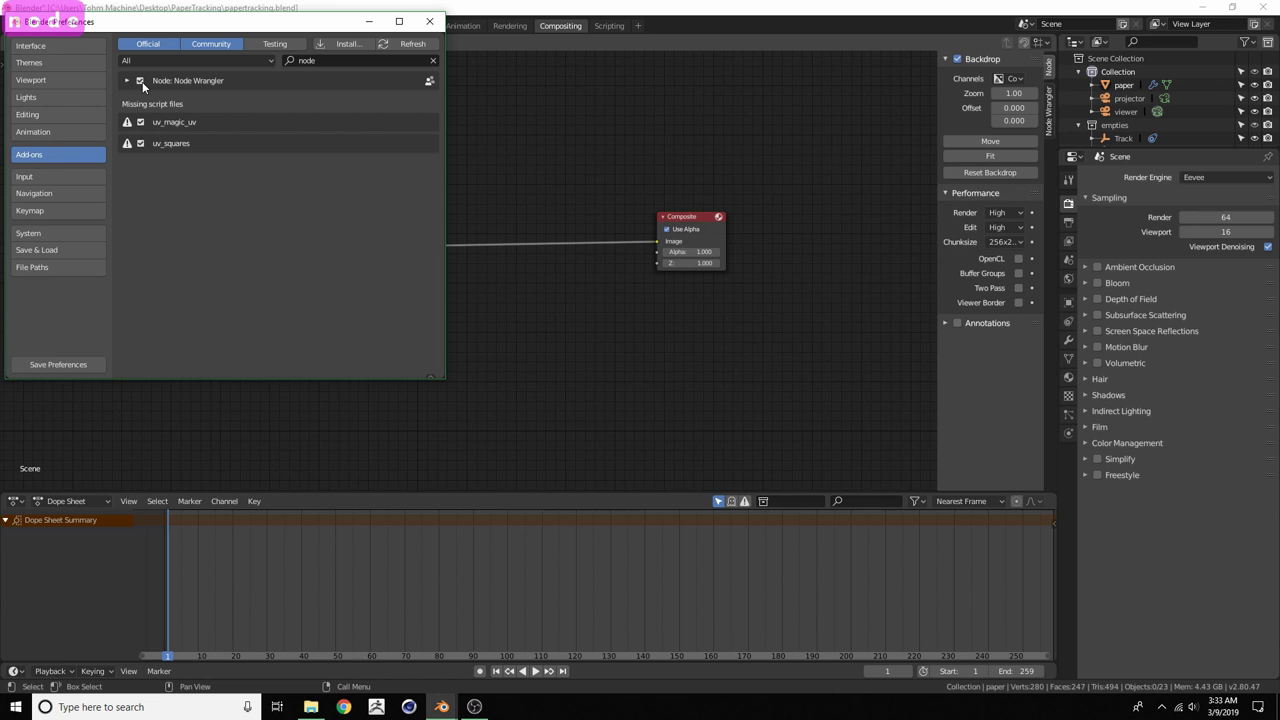
left_click(445, 20)
Preview the Render Layers node through a new Viewer node and place the Viewer below the Composite node
scroll(487, 211, "up", 2)
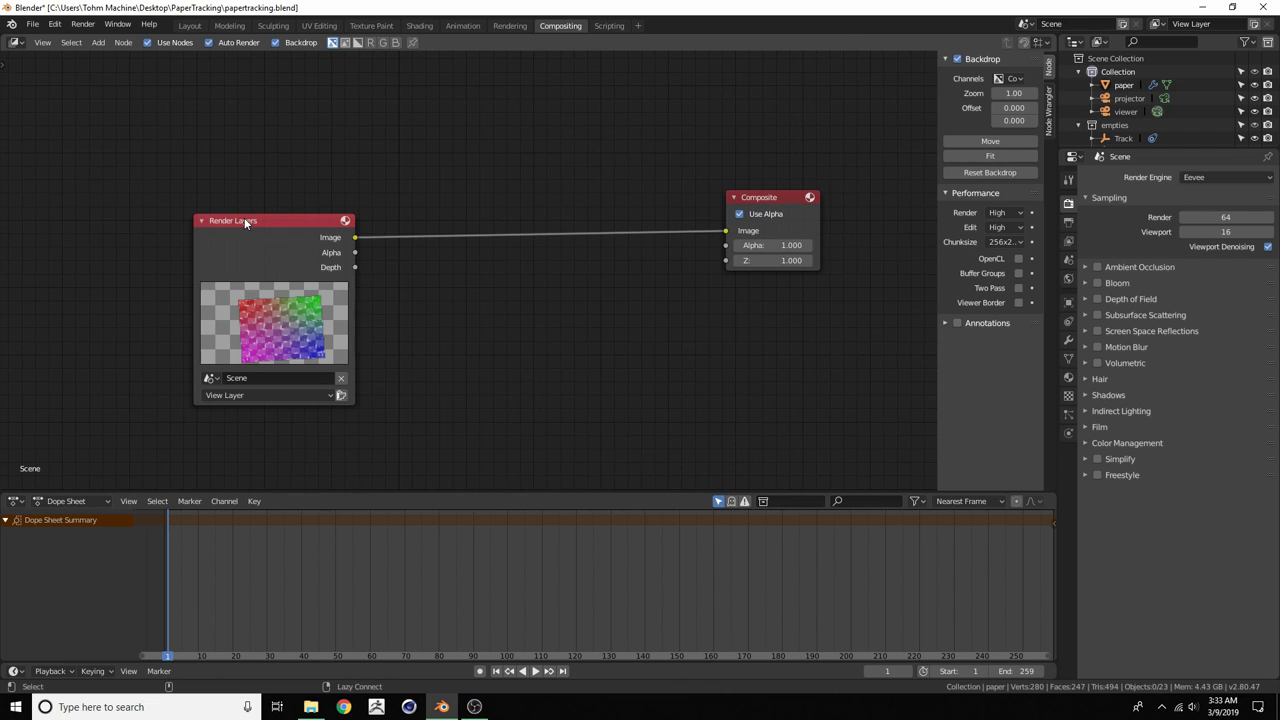
left_click(244, 217, "ctrl+shift")
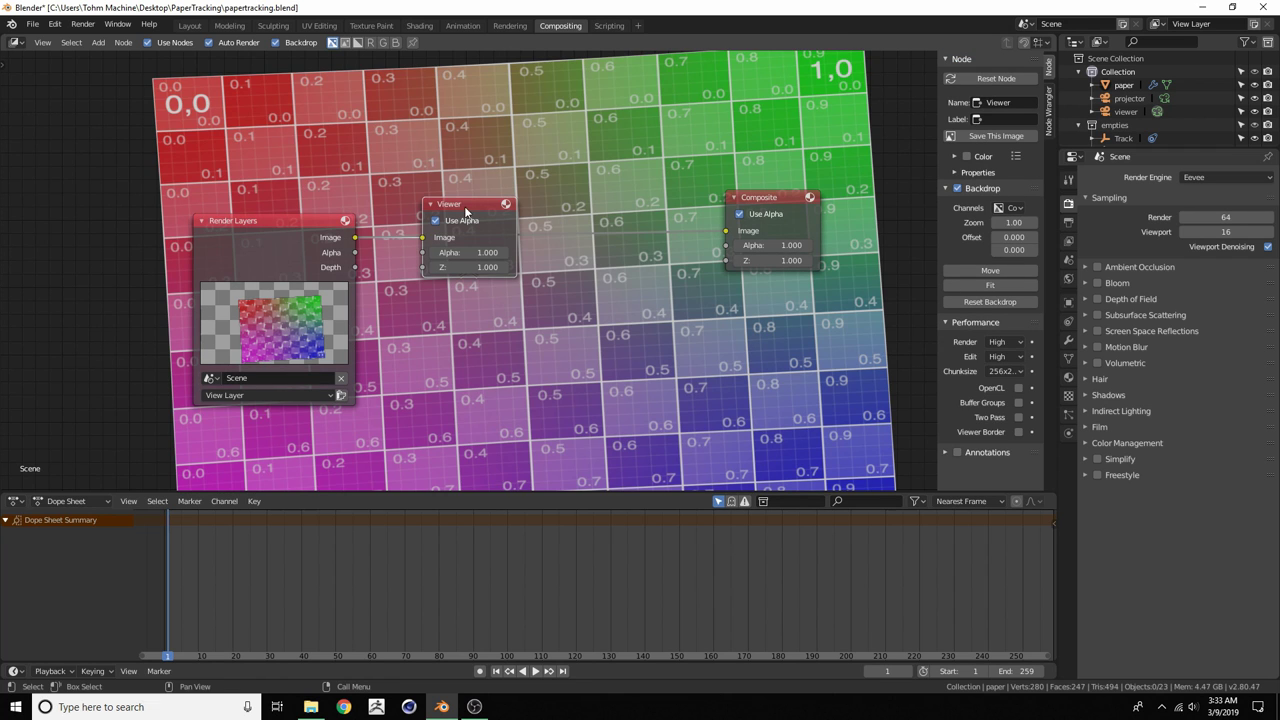
left_click_drag(465, 212, 777, 317)
scroll(467, 270, "down", 3)
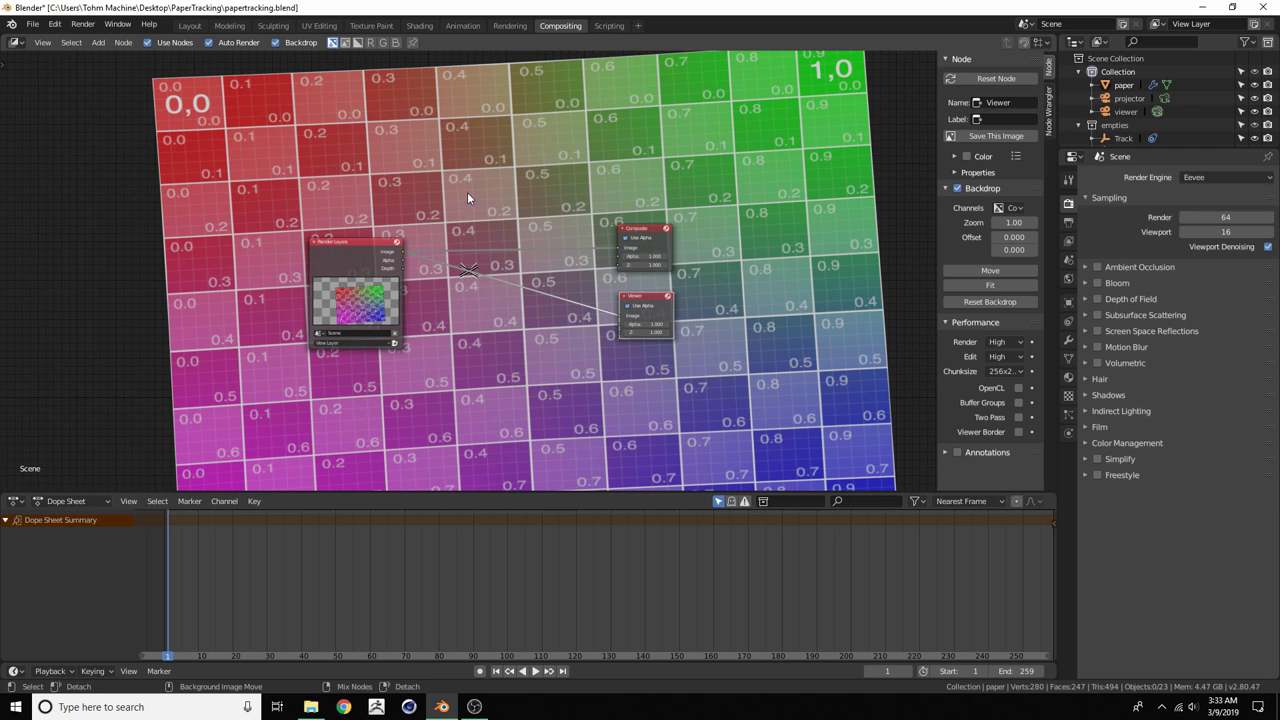
Shrink the backdrop to 0.58 zoom, offset it to about -61, 58, and move the Render Layers node up
key("alt+v")
key("alt+v")
key("alt+v")
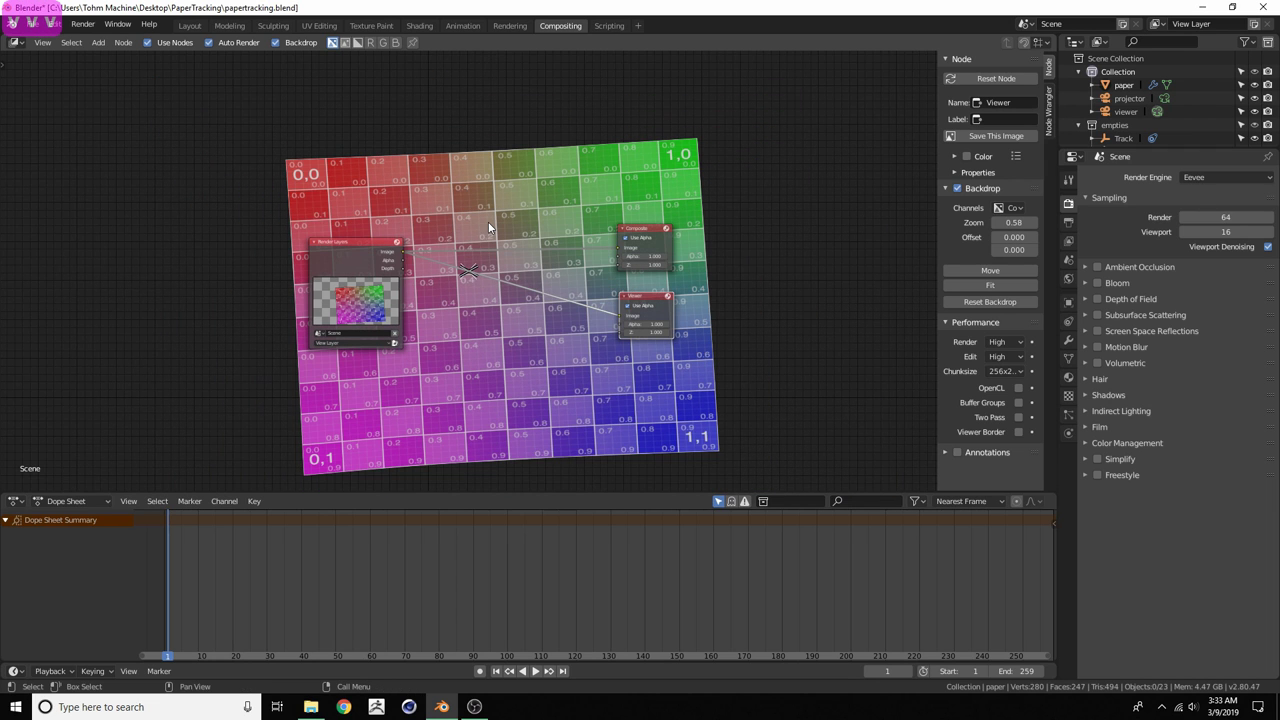
middle_click_drag(500, 206, 455, 164, "alt")
left_click_drag(343, 241, 325, 215)
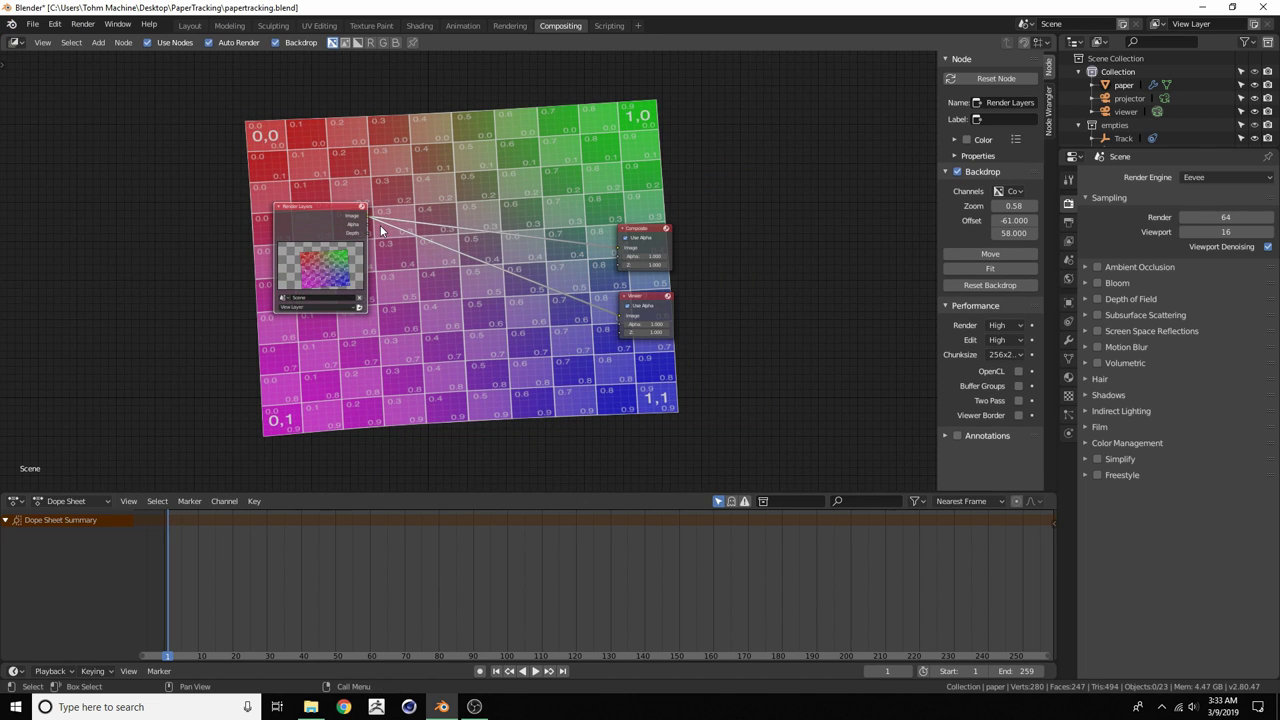
Add a Movie Clip node below Render Layers and assign it the sequence_0001.jpg clip
key("shift+a")
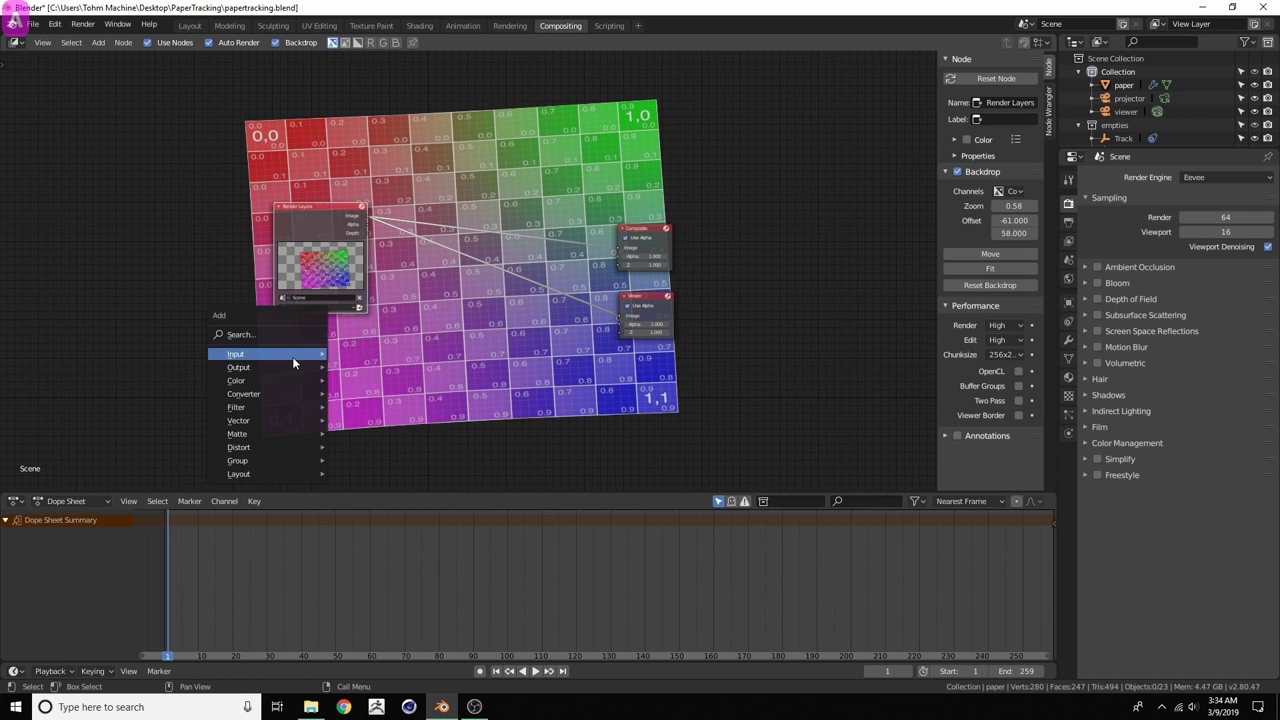
mouse_move(293, 356)
left_click(375, 432)
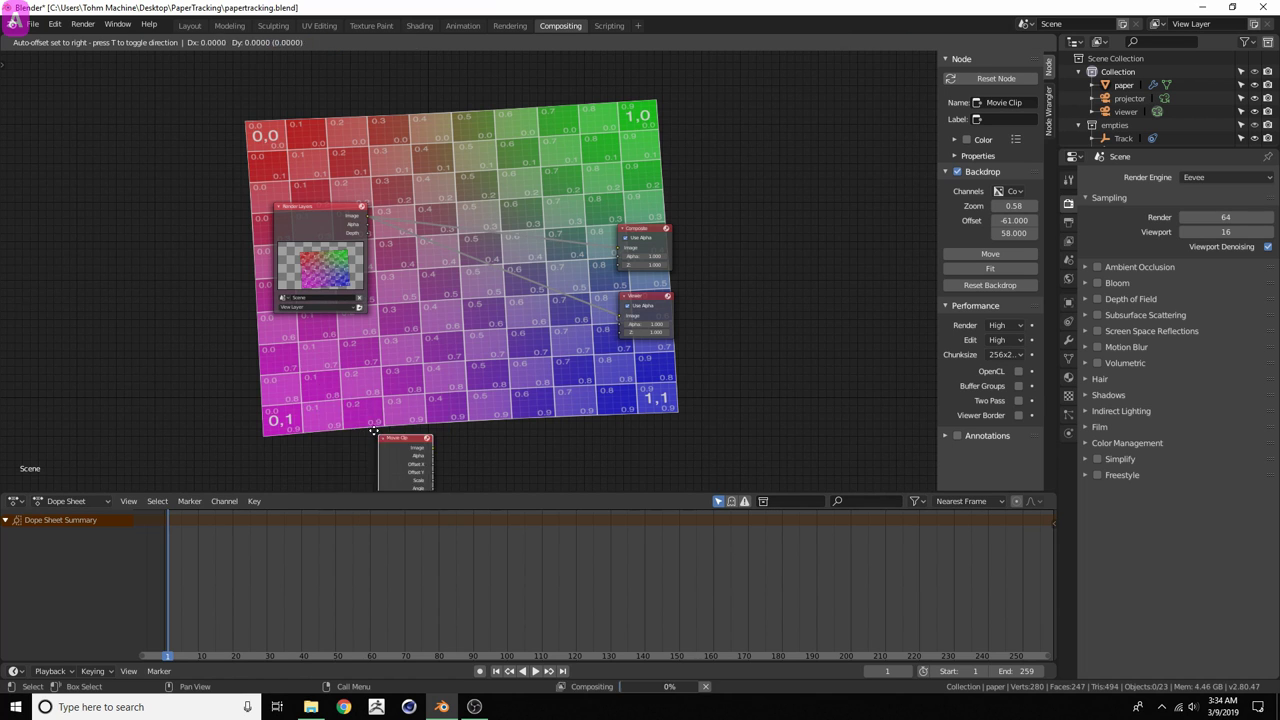
left_click(284, 332)
scroll(328, 360, "up", 4)
middle_click_drag(320, 364, 467, 236)
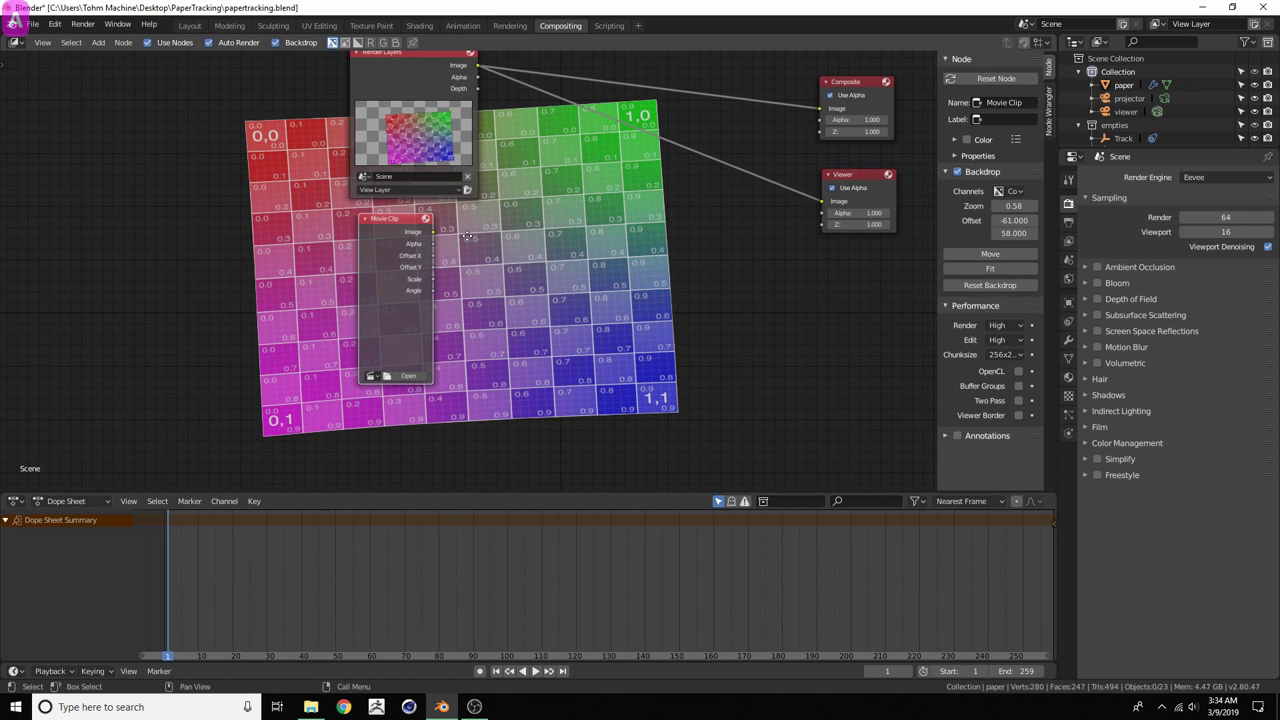
left_click(370, 378)
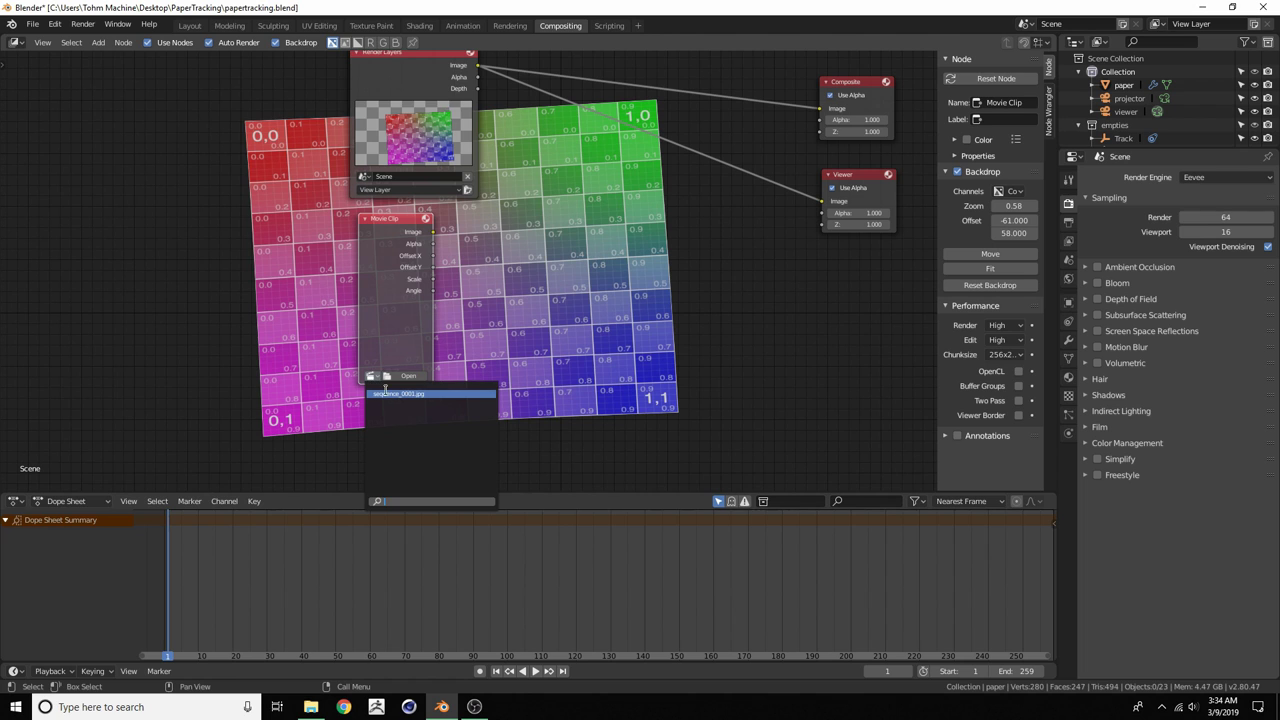
left_click(386, 394)
middle_click_drag(497, 273, 367, 350)
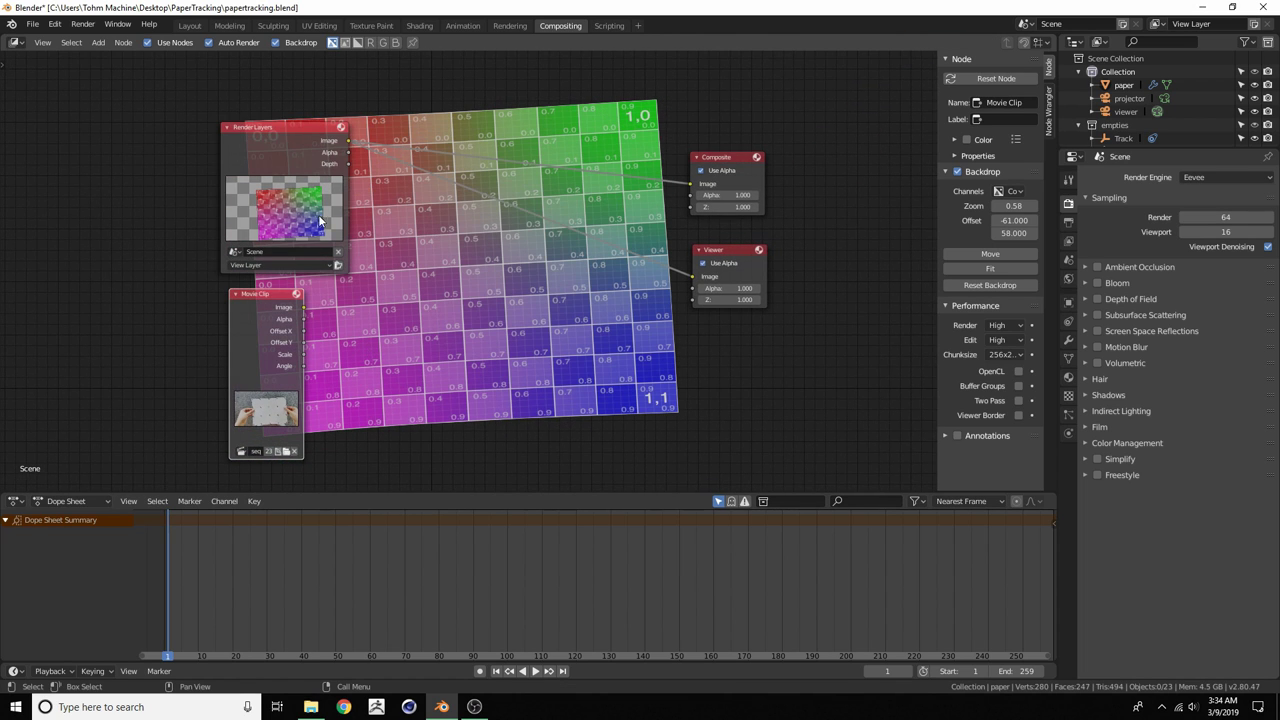
middle_click_drag(251, 358, 270, 363)
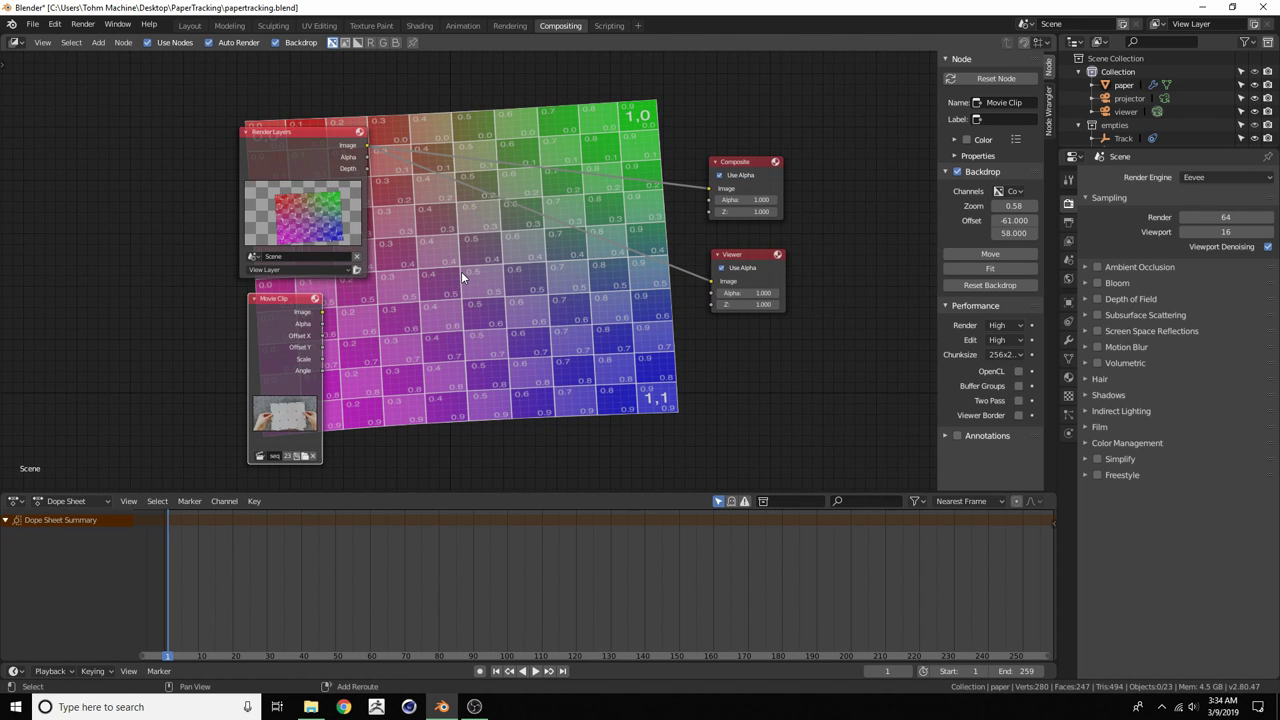
Add an Alpha Over node with the Movie Clip as background, Render Layers image on top and its alpha as Fac, feeding the Viewer
key("shift+a")
mouse_move(444, 301)
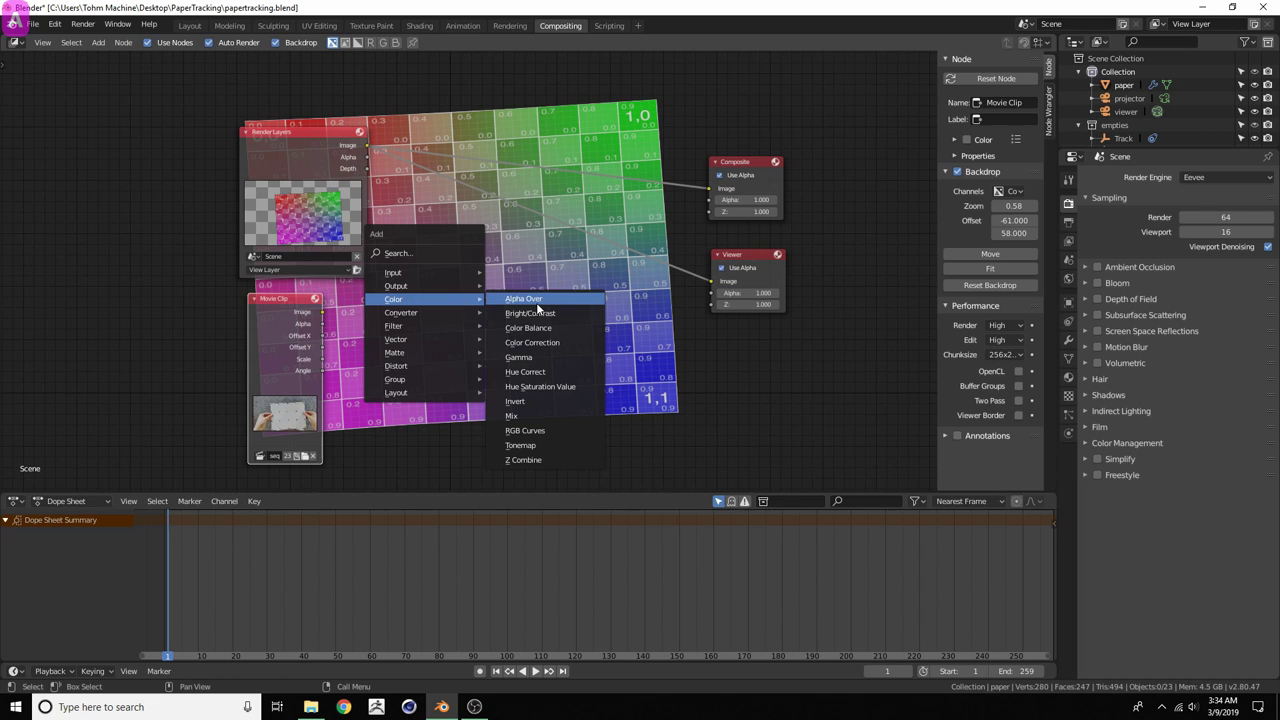
left_click(530, 299)
left_click(460, 263)
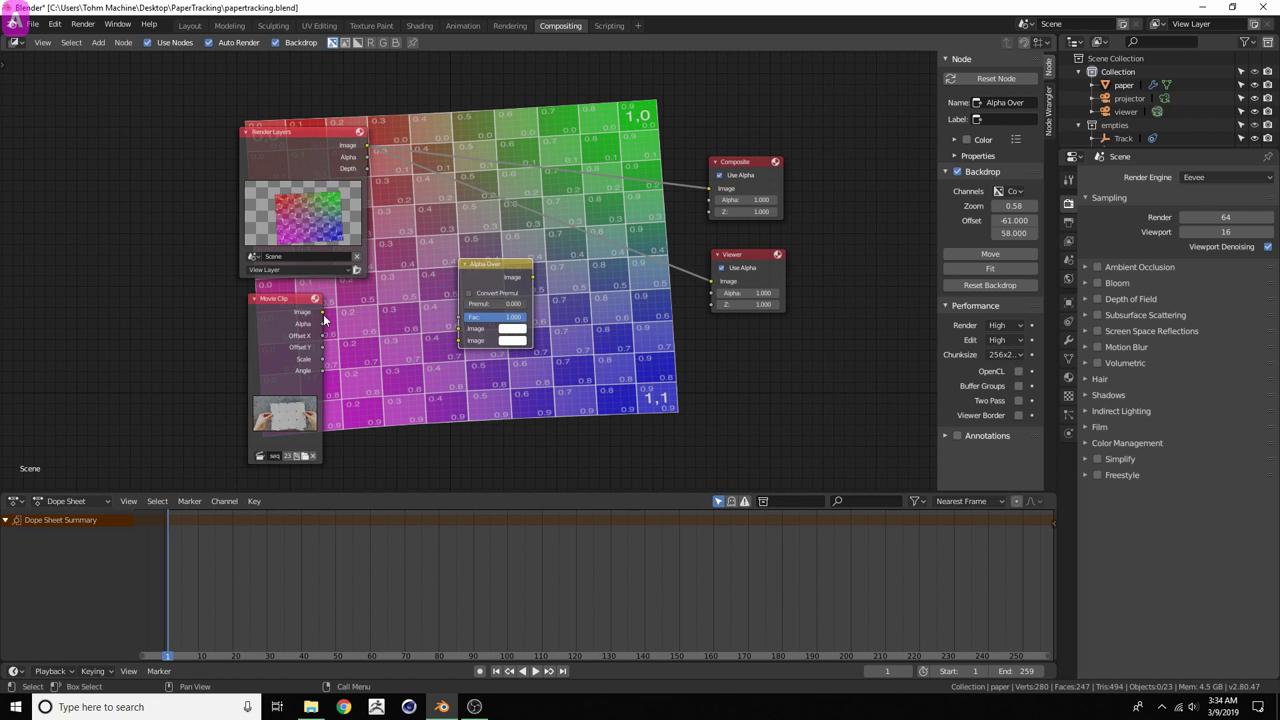
left_click_drag(322, 312, 463, 316)
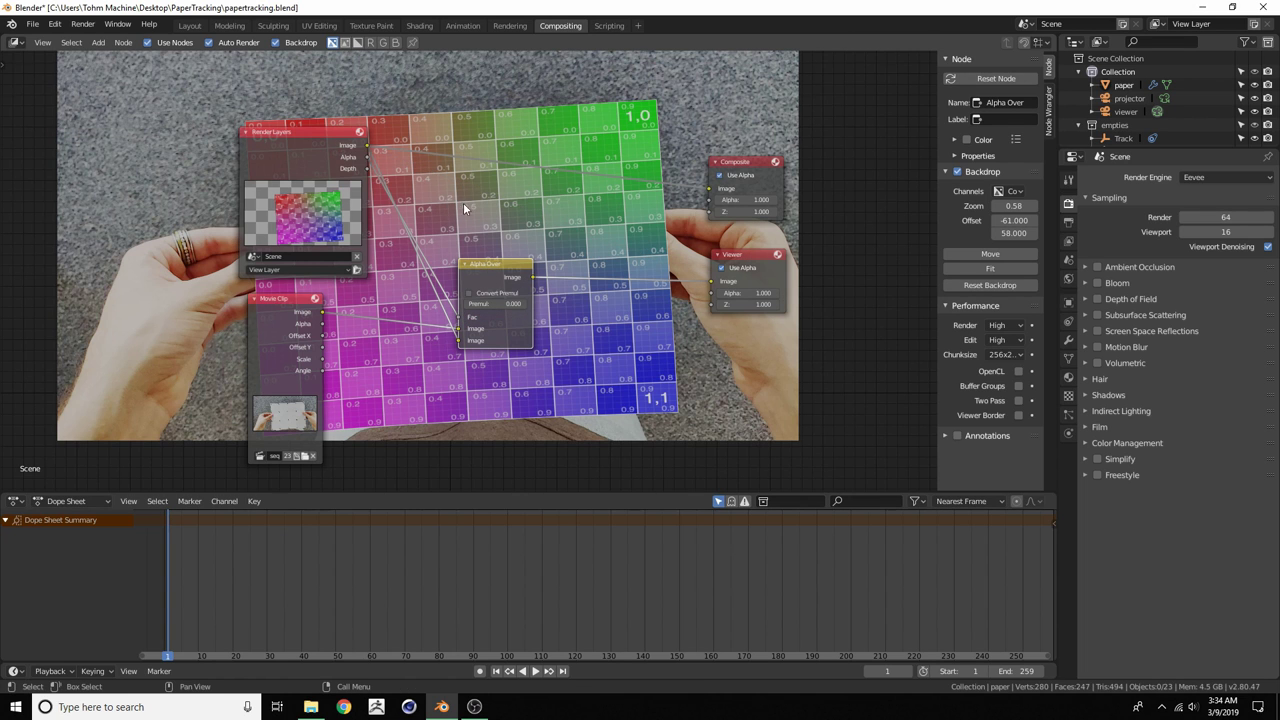
middle_click_drag(463, 208, 494, 199)
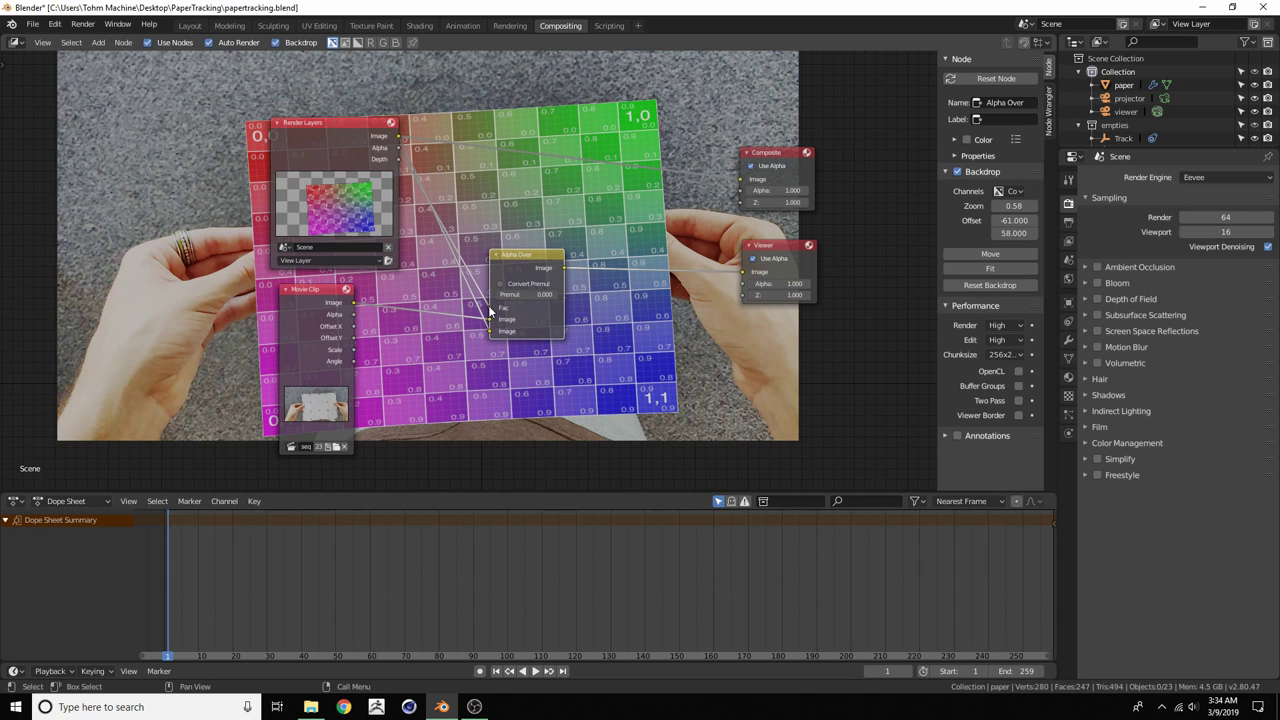
Reconnect the Render Layers alpha to the Alpha Over's Fac and reposition the Render Layers and Movie Clip nodes
left_click_drag(490, 313, 482, 289)
left_click_drag(397, 146, 488, 305)
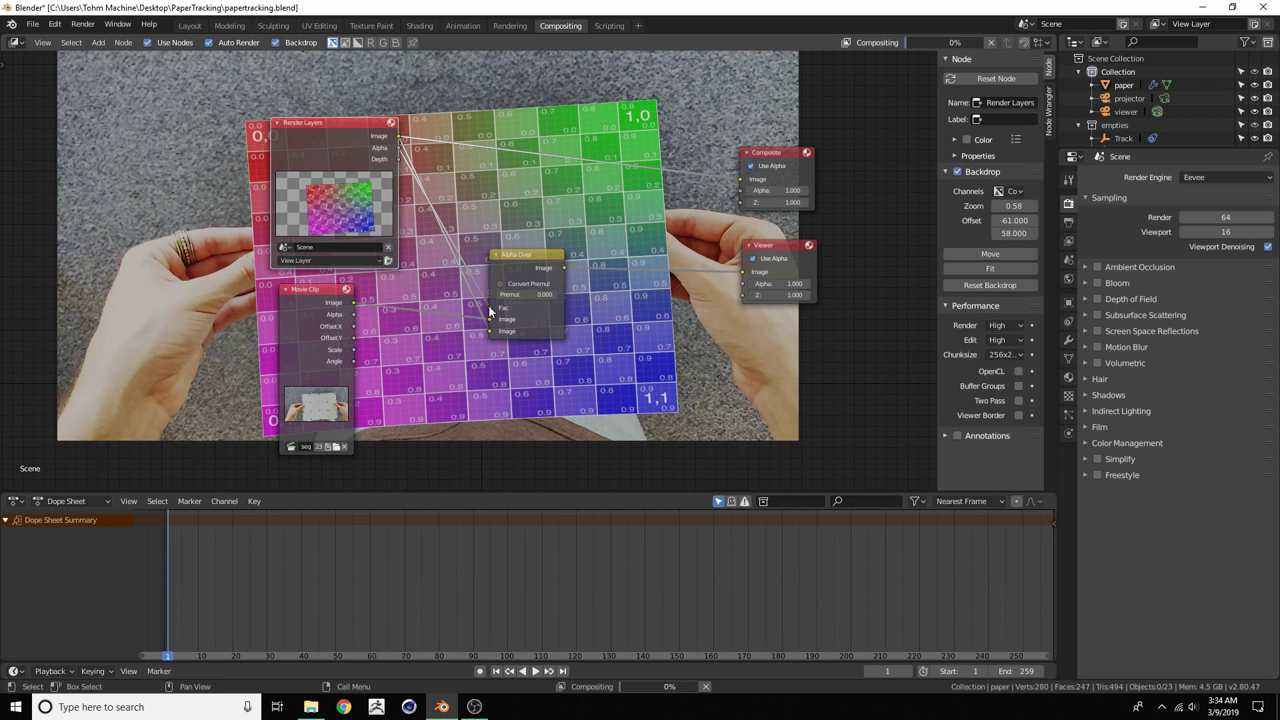
middle_click_drag(421, 254, 449, 263)
left_click_drag(325, 128, 255, 108)
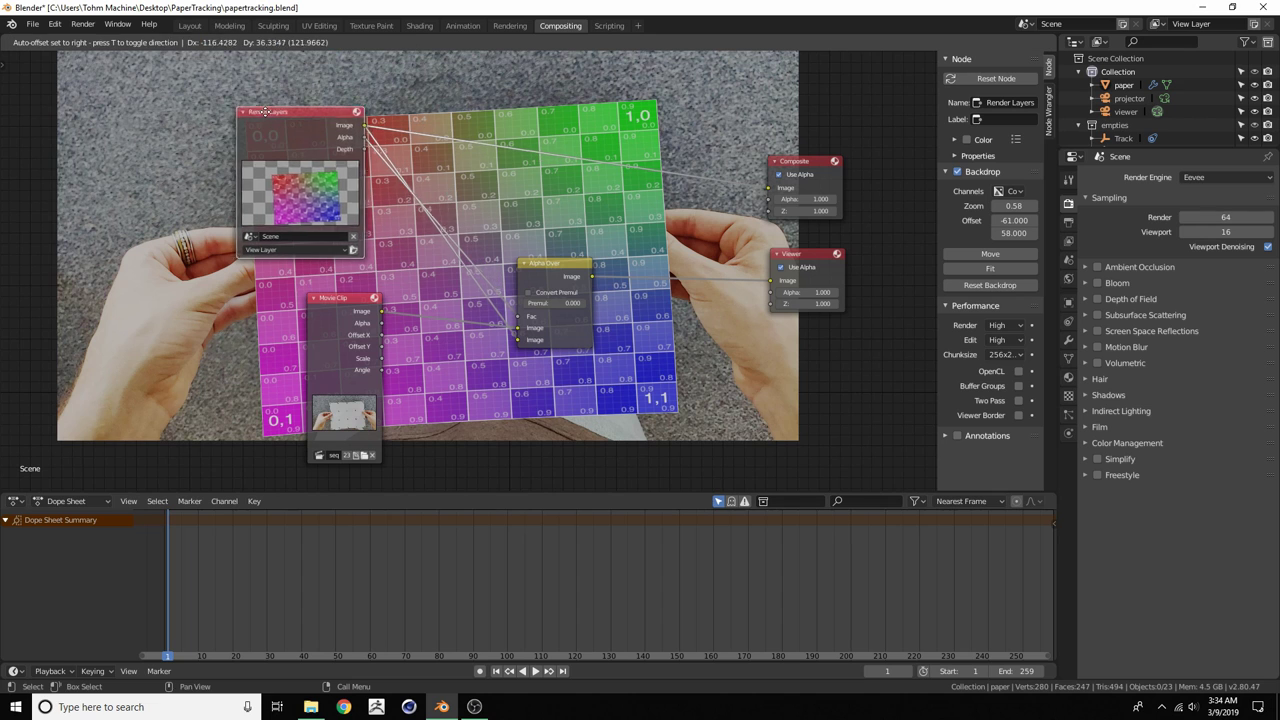
left_click_drag(282, 112, 334, 123)
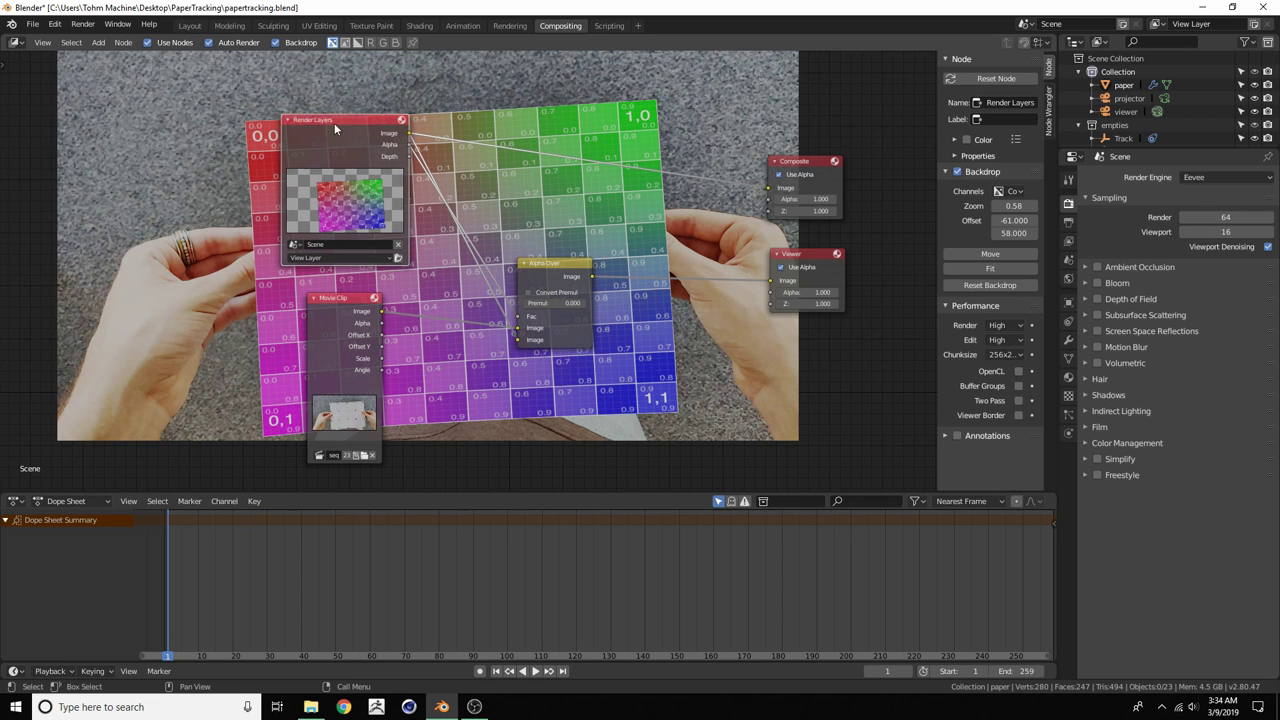
left_click_drag(342, 299, 312, 288)
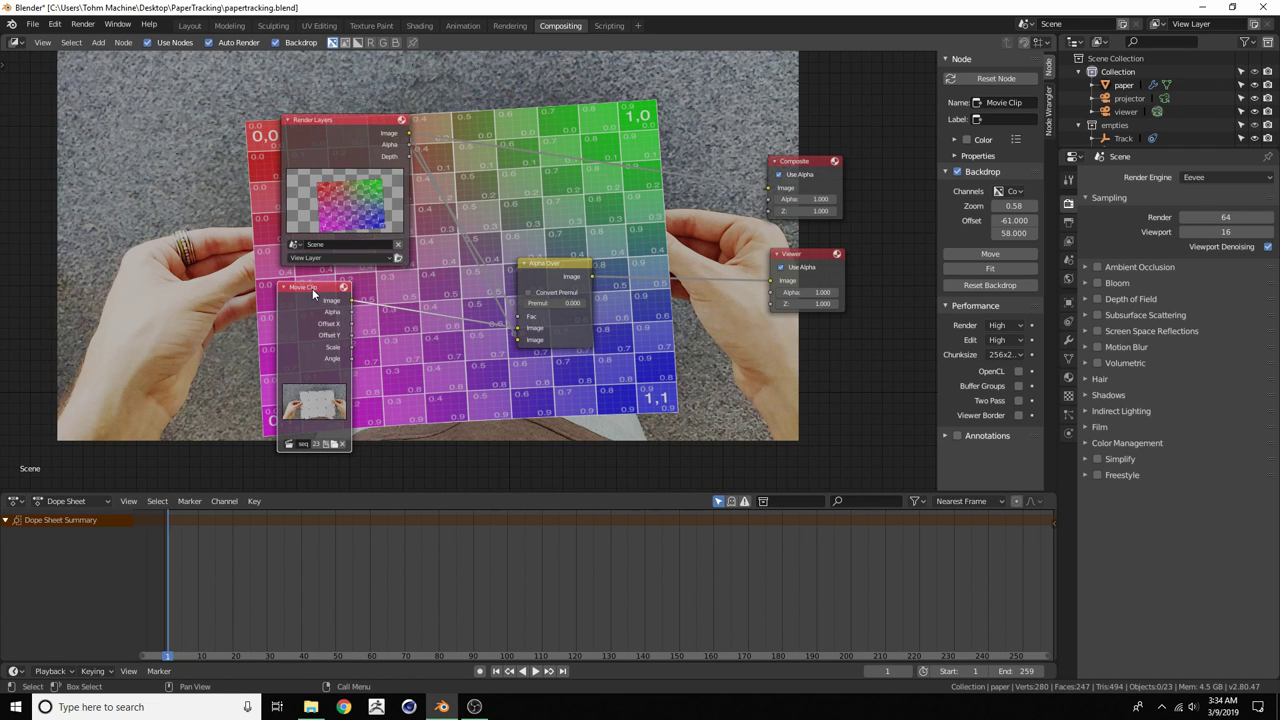
Add a Mask input node below the Movie Clip node and assign it the ThumbLeft mask
middle_click_drag(447, 377, 420, 250)
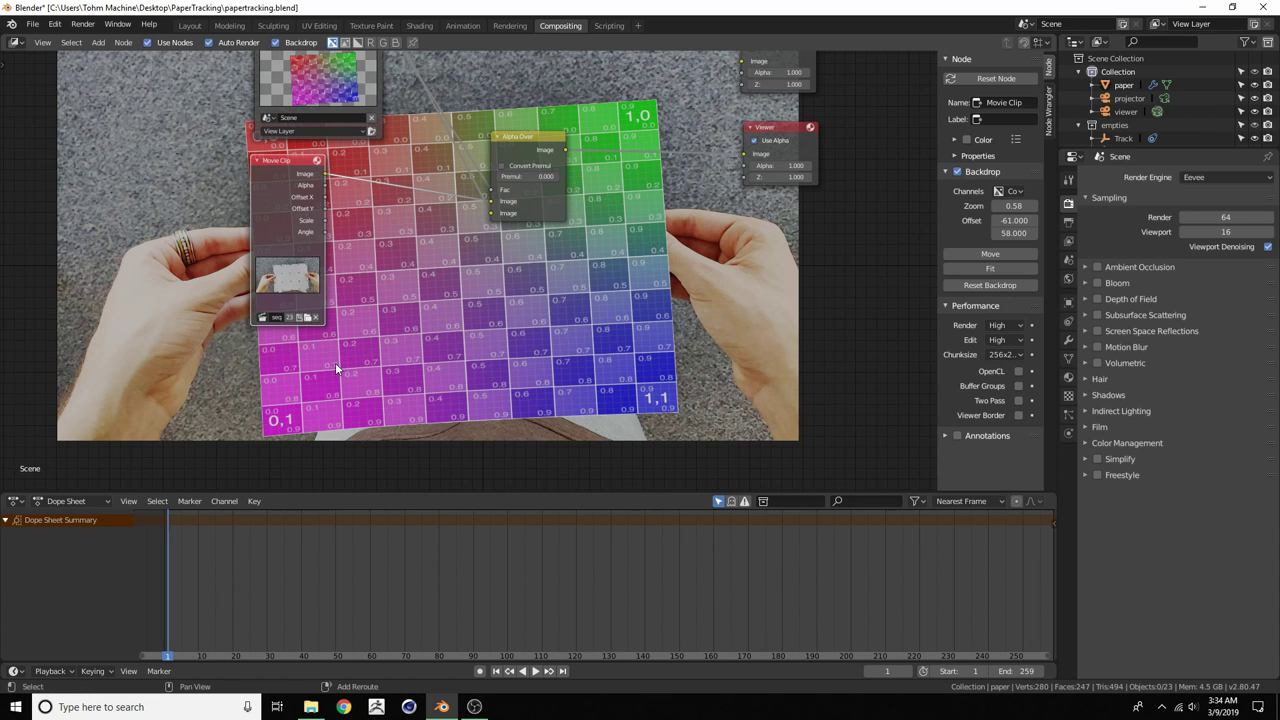
key("shift+a")
mouse_move(335, 362)
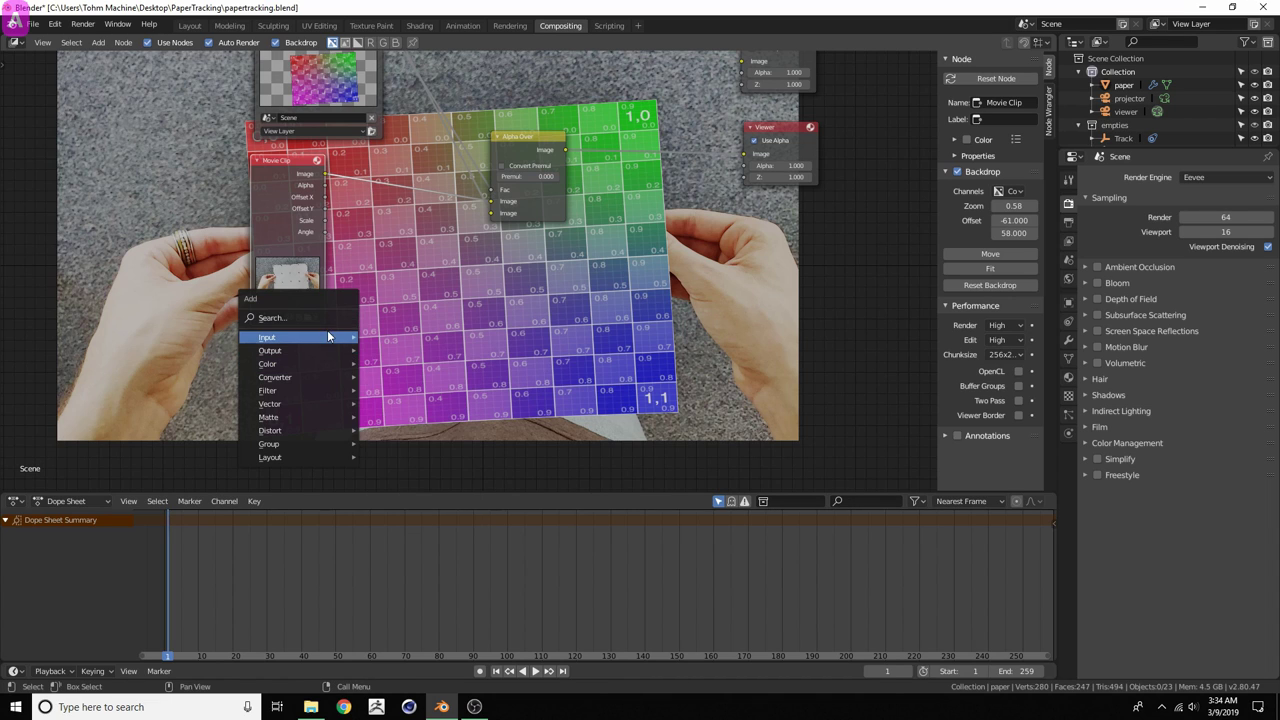
mouse_move(349, 336)
left_click(393, 402)
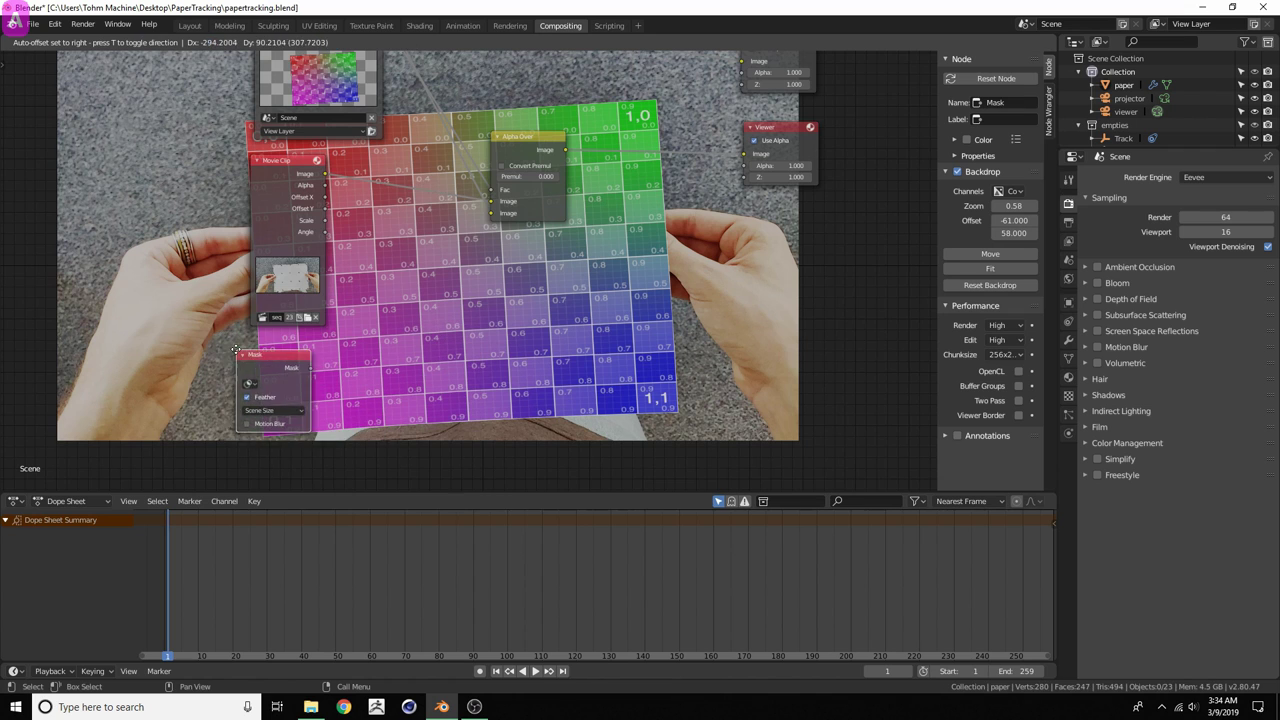
left_click(268, 383)
scroll(268, 383, "up", 4)
middle_click_drag(221, 395, 454, 293)
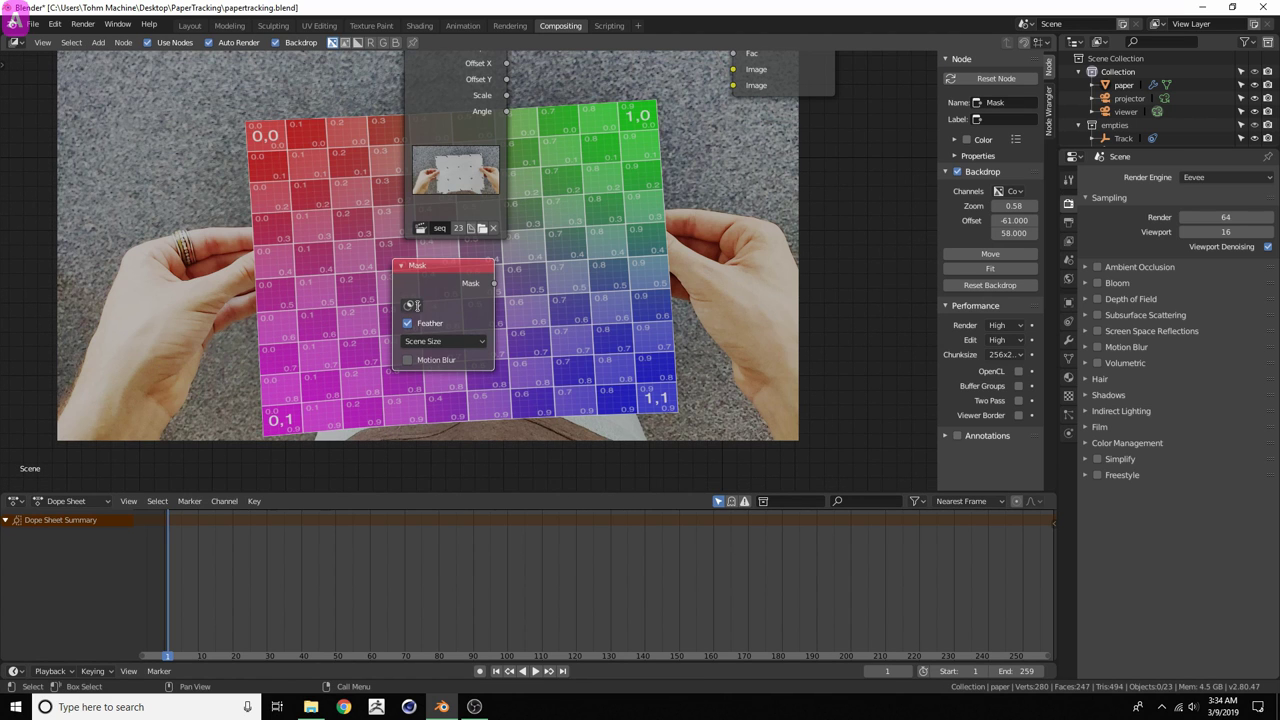
left_click(410, 304)
left_click(450, 355)
Duplicate the ThumbLeft mask node, place the copy directly beneath it, and assign it the ThumbRight mask
middle_click_drag(530, 320, 516, 288)
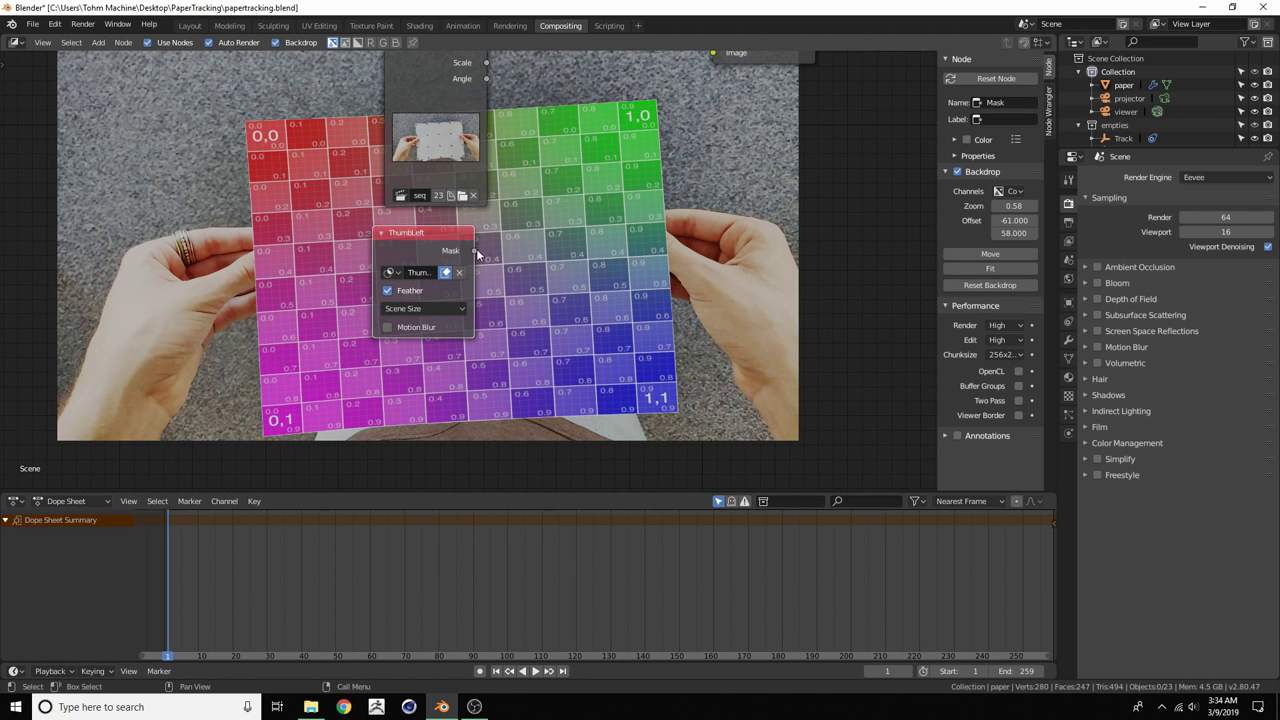
key("shift+d")
left_click(467, 368)
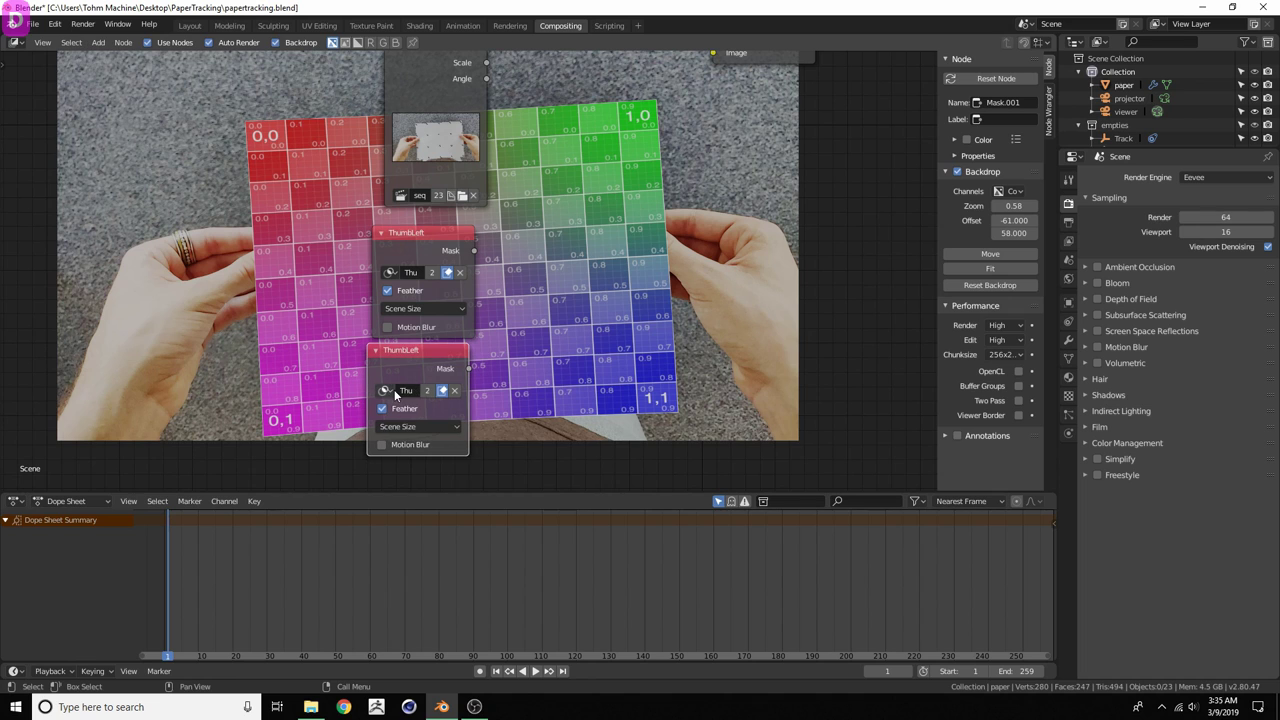
left_click(386, 390)
left_click(423, 447)
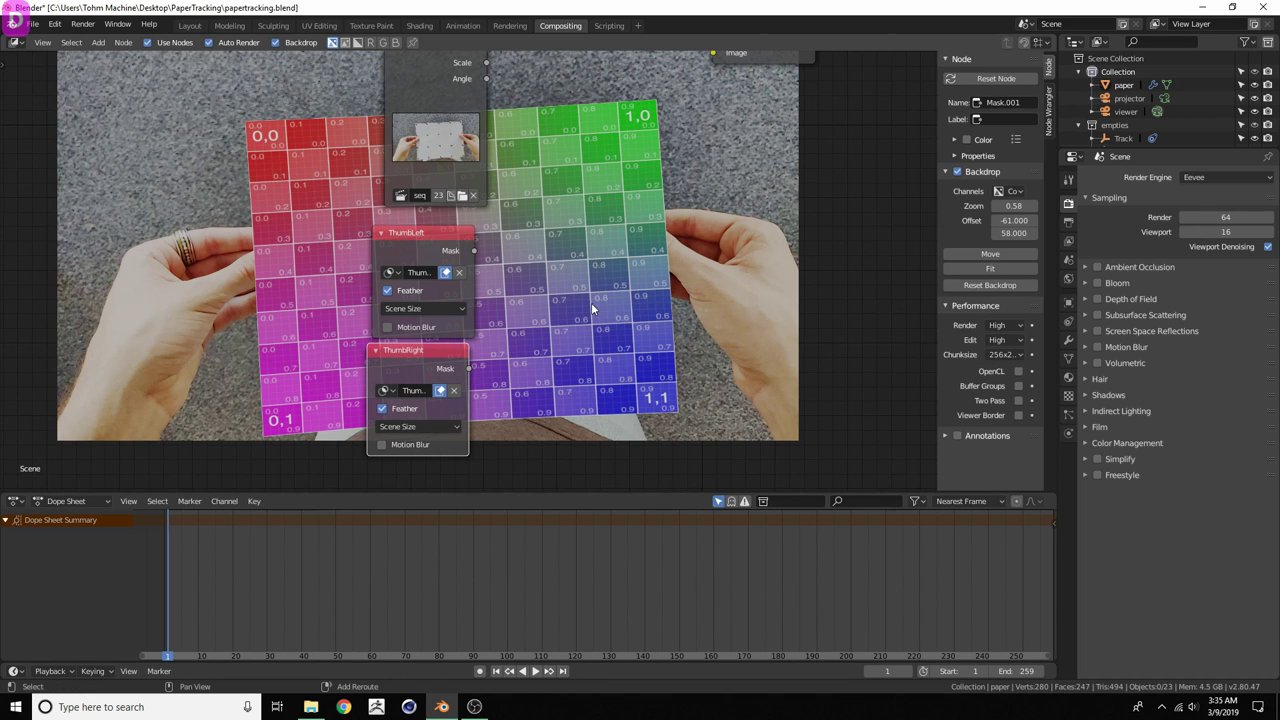
middle_click_drag(591, 302, 499, 318)
left_click(317, 287)
left_click(317, 286)
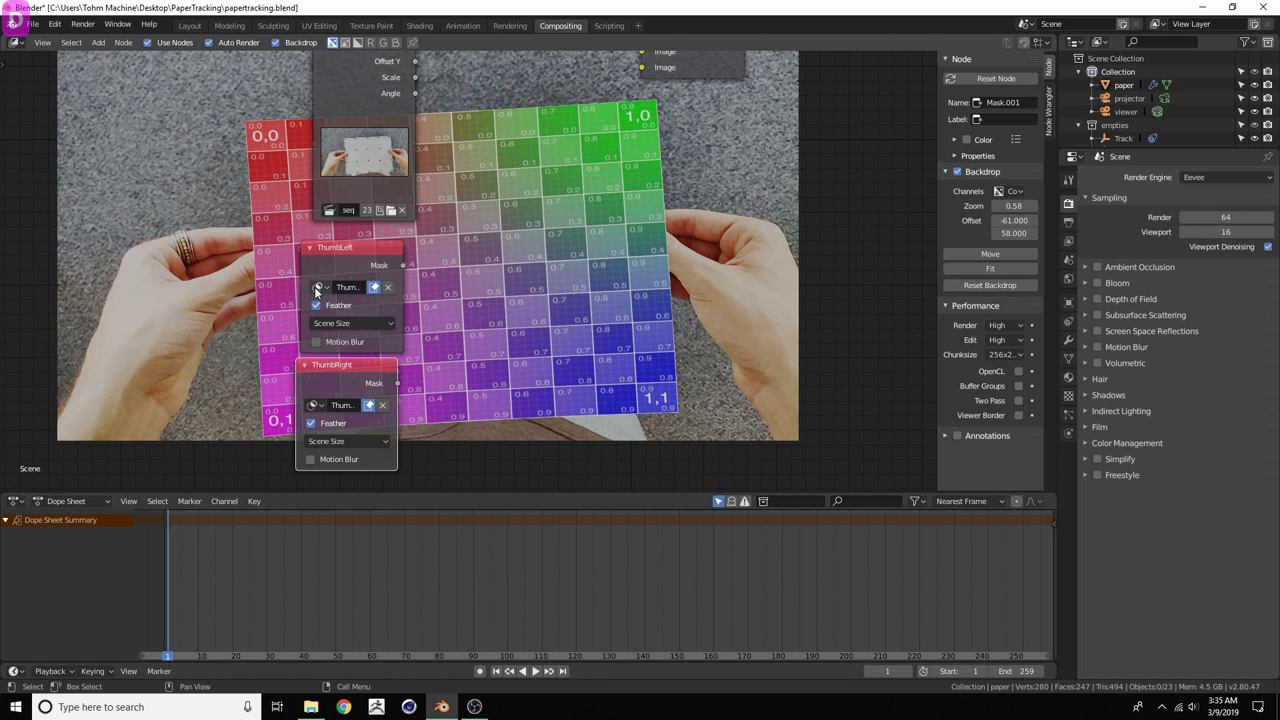
left_click(315, 404)
left_click(315, 404)
Shift the Movie Clip and Alpha Over nodes slightly left to make room before the Viewer
middle_click_drag(418, 216, 337, 274)
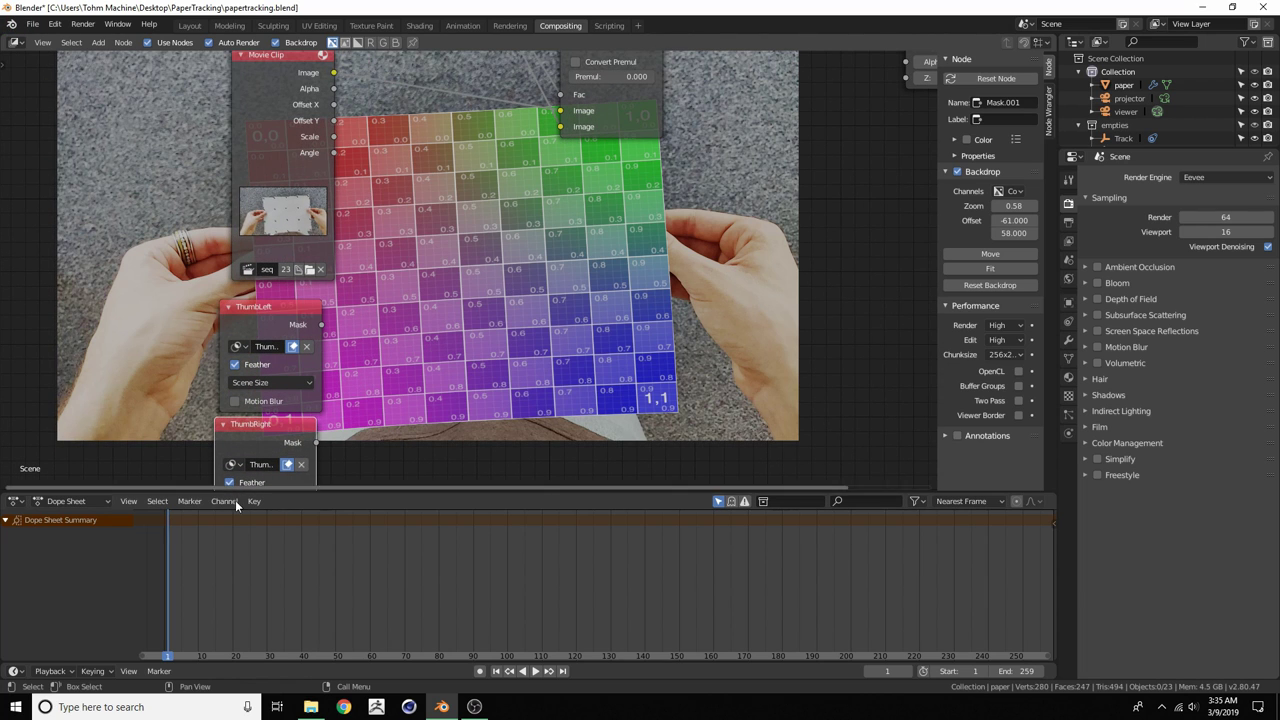
scroll(377, 316, "down", 2)
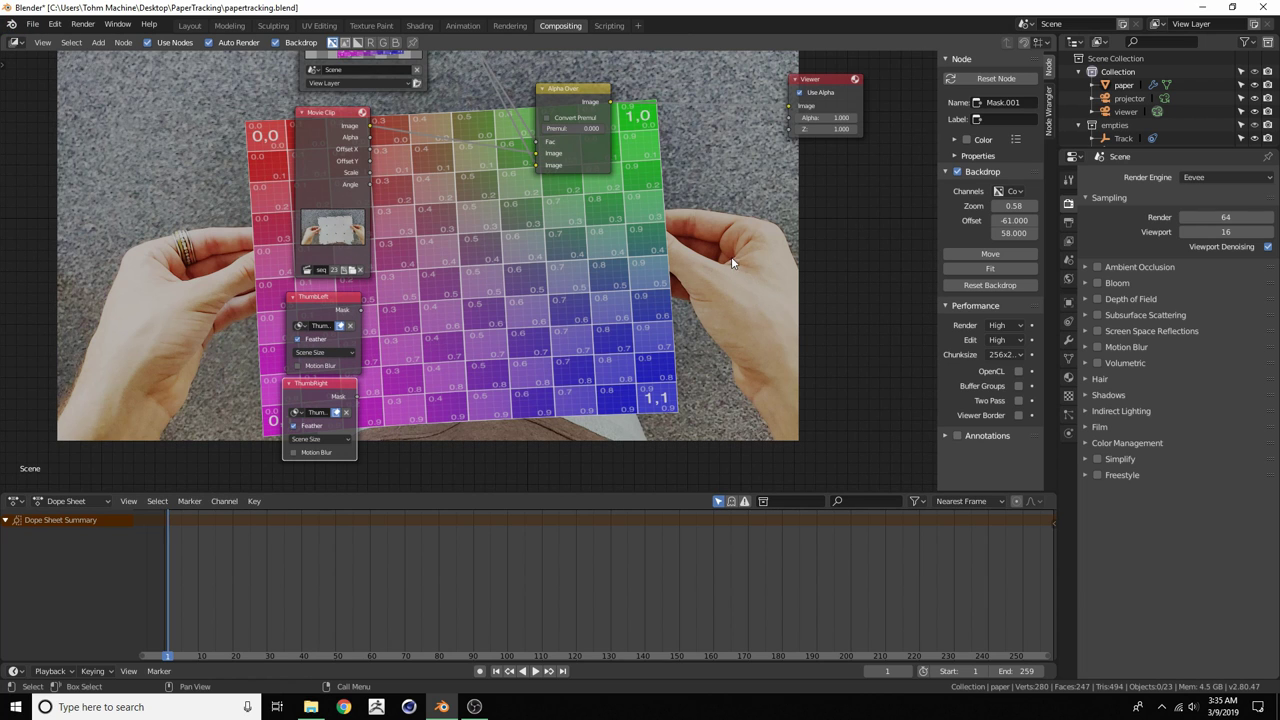
left_click_drag(338, 140, 324, 135)
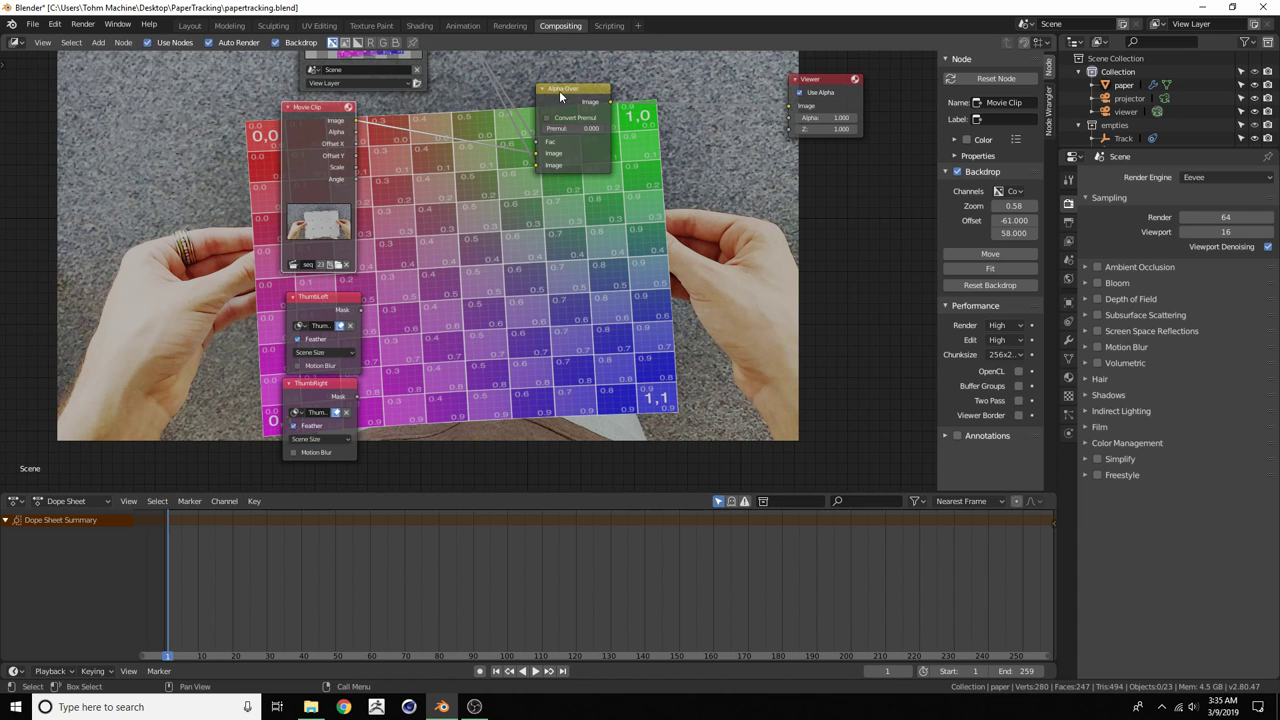
left_click_drag(582, 98, 557, 101)
Duplicate the Alpha Over node onto the link to the Viewer, and space out the first Alpha Over and ThumbLeft nodes
middle_click_drag(558, 106, 500, 149)
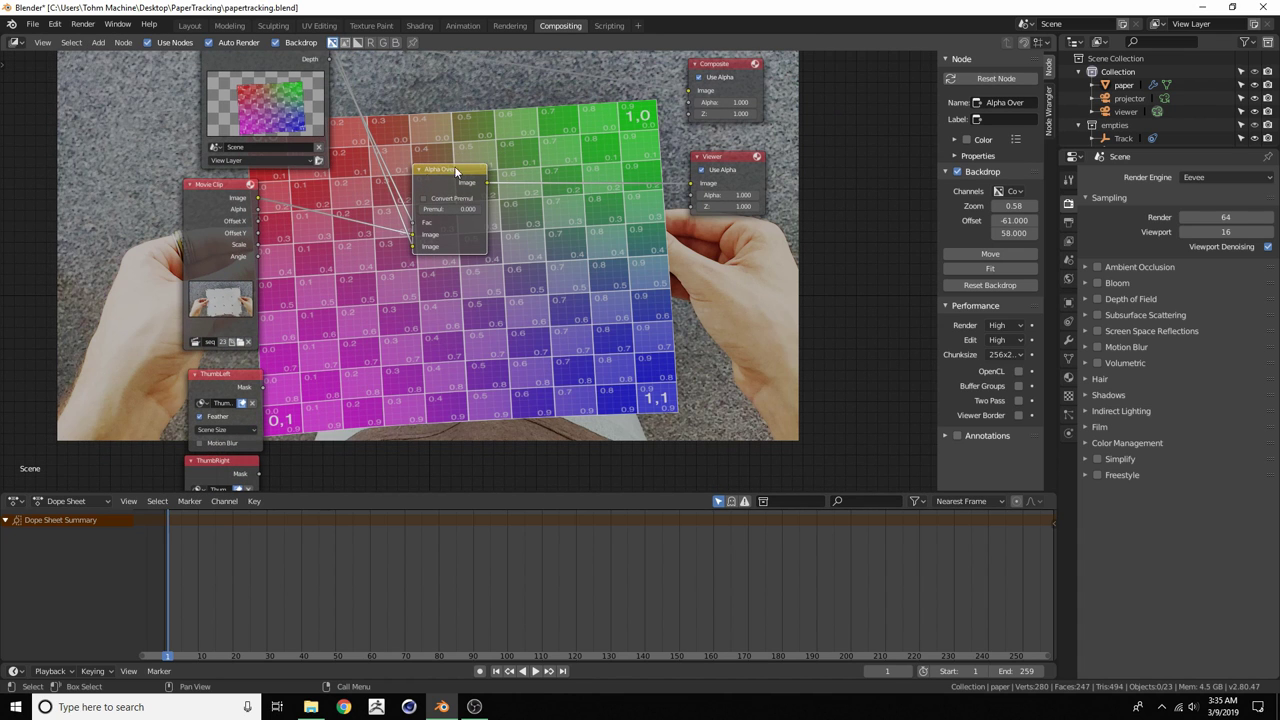
key("shift+d")
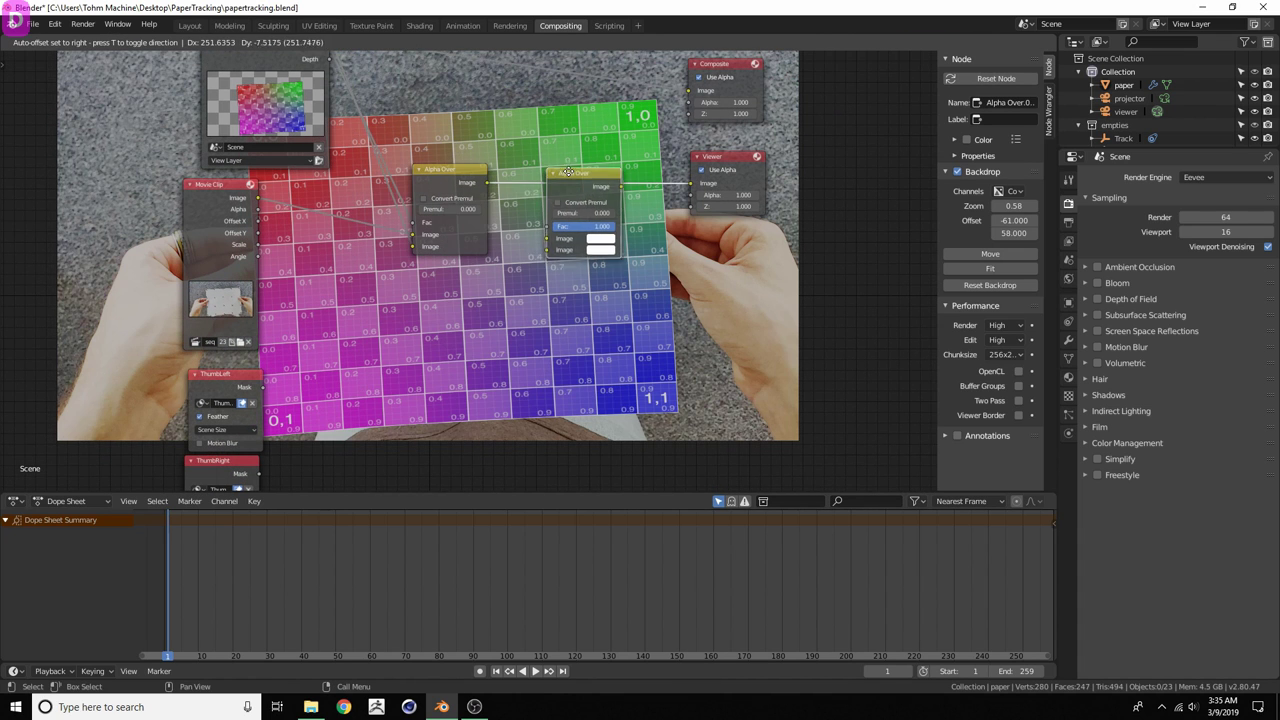
left_click(567, 170)
scroll(530, 178, "up", 2)
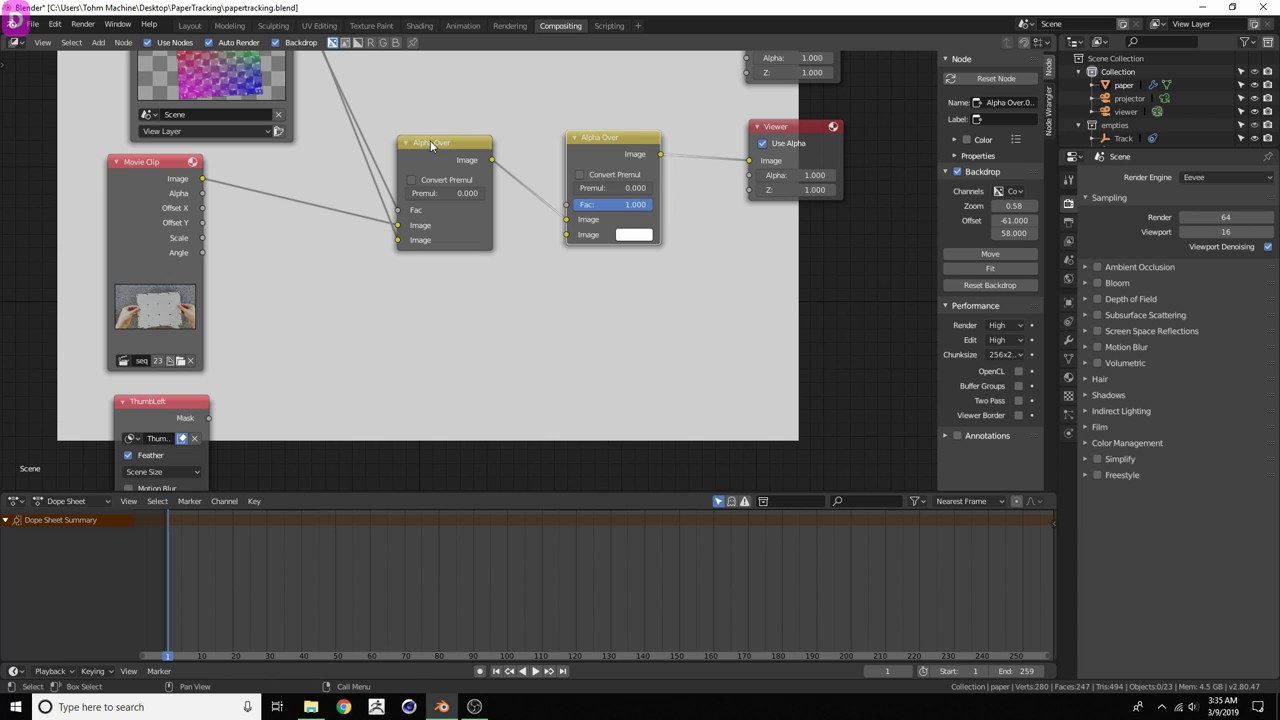
left_click_drag(430, 143, 412, 142)
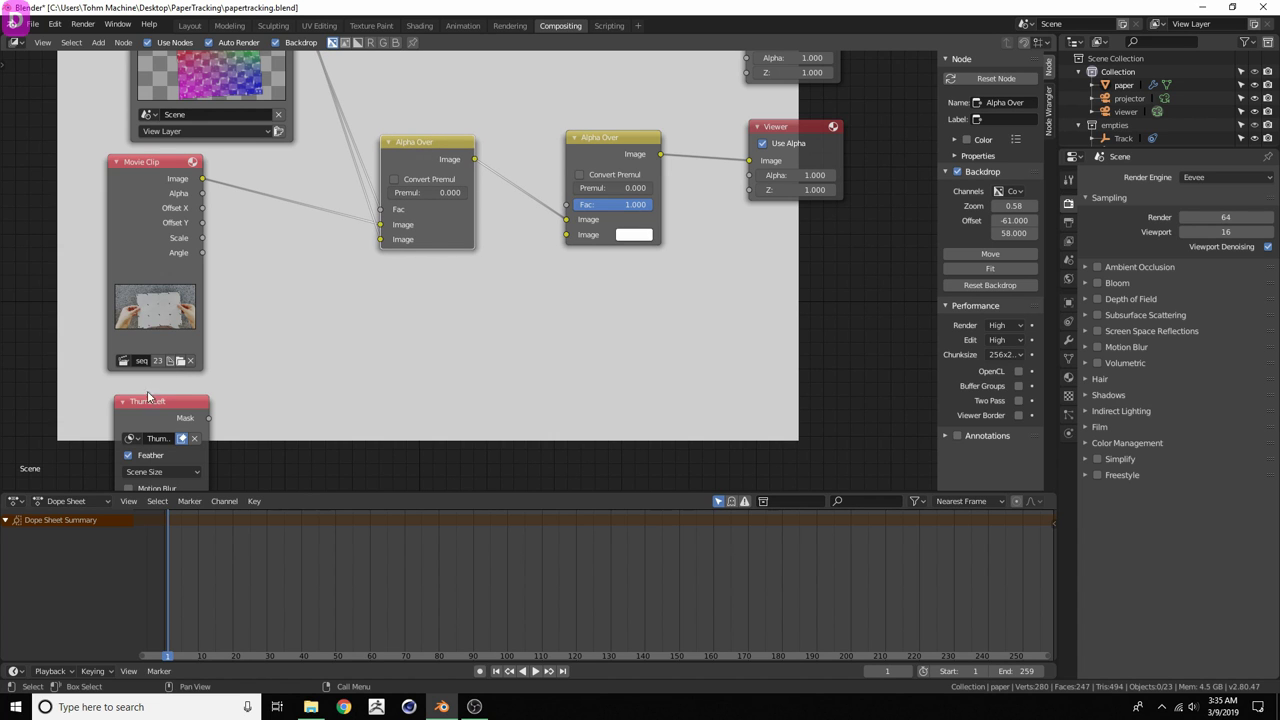
left_click_drag(141, 398, 141, 389)
Connect the Movie Clip image to the second Alpha Over's foreground Image input and move the first Alpha Over up
scroll(334, 255, "down", 1)
middle_click_drag(340, 130, 330, 202)
left_click_drag(222, 252, 557, 303)
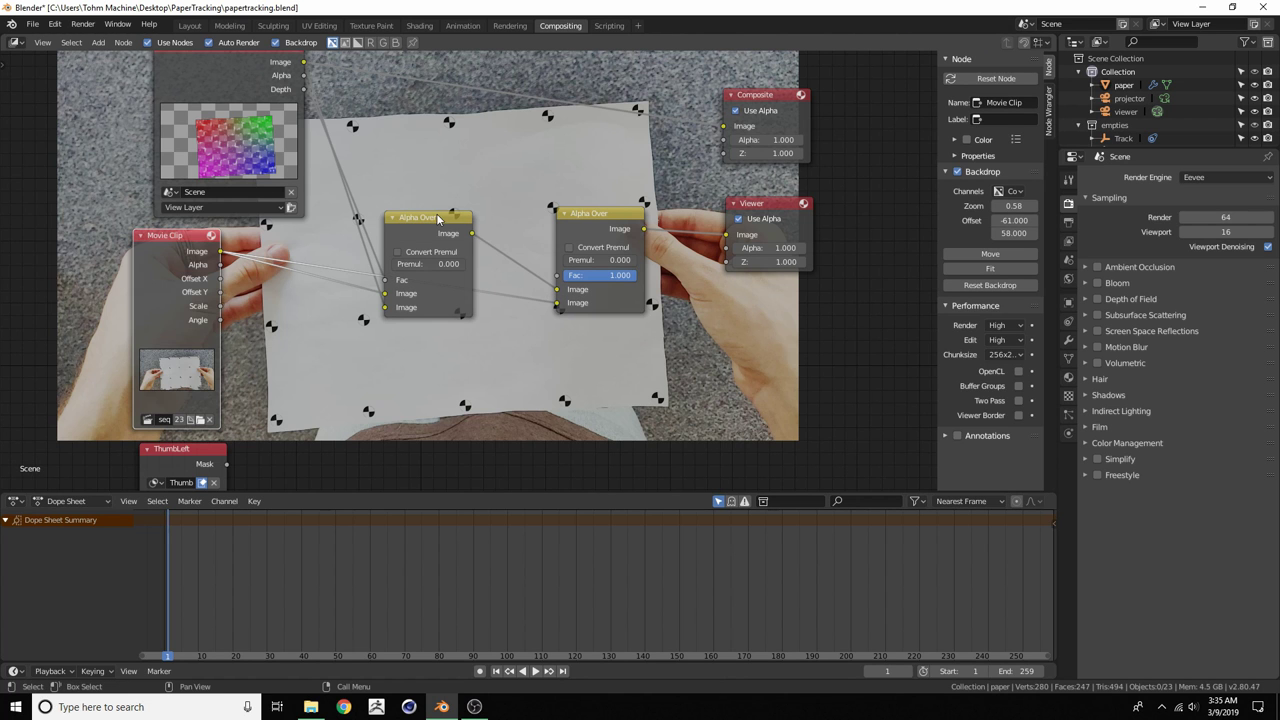
left_click_drag(437, 216, 438, 153)
middle_click_drag(317, 297, 390, 260)
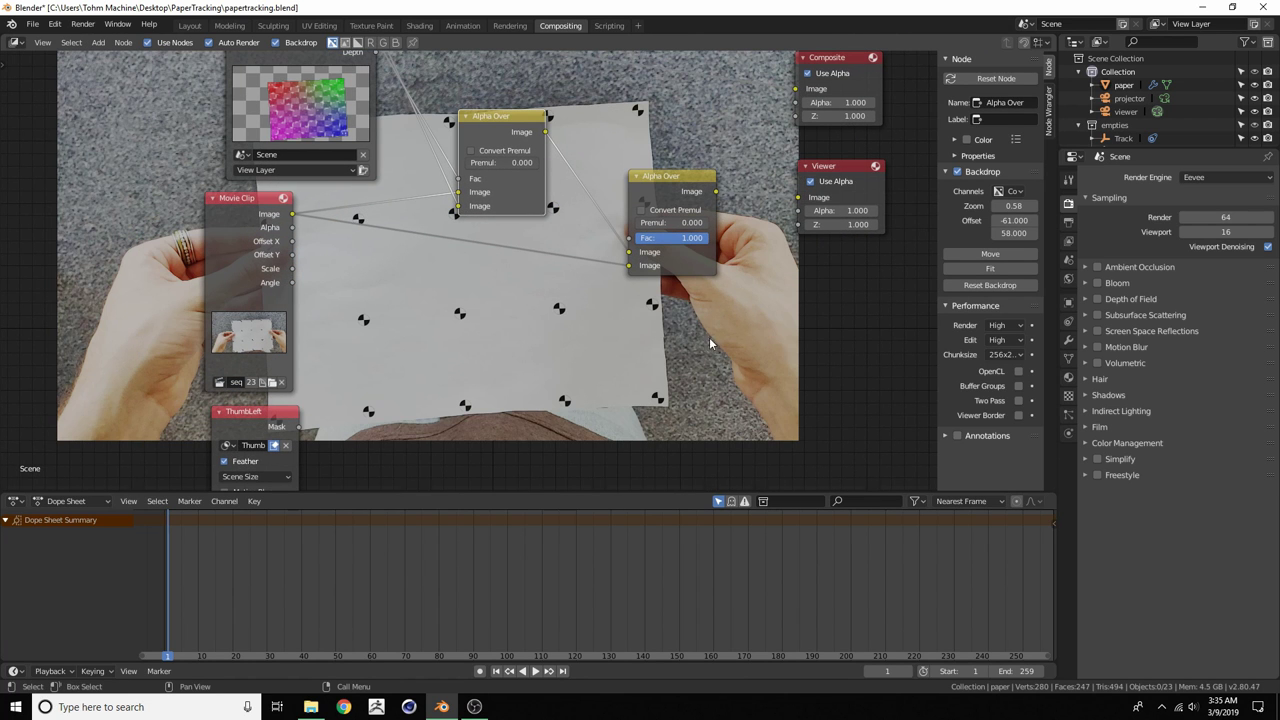
Preview the ThumbLeft mask and the ThumbRight mask in turn through the Viewer
middle_click_drag(505, 327, 525, 158)
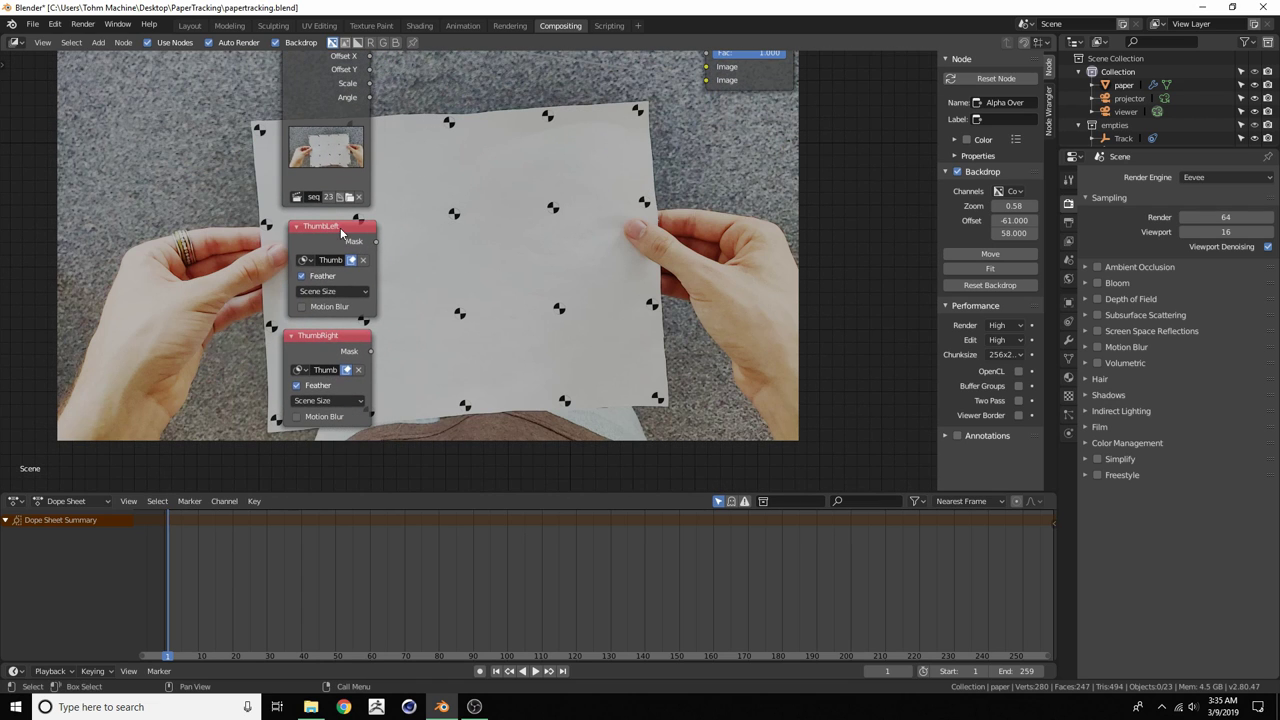
left_click(338, 224, "ctrl+shift")
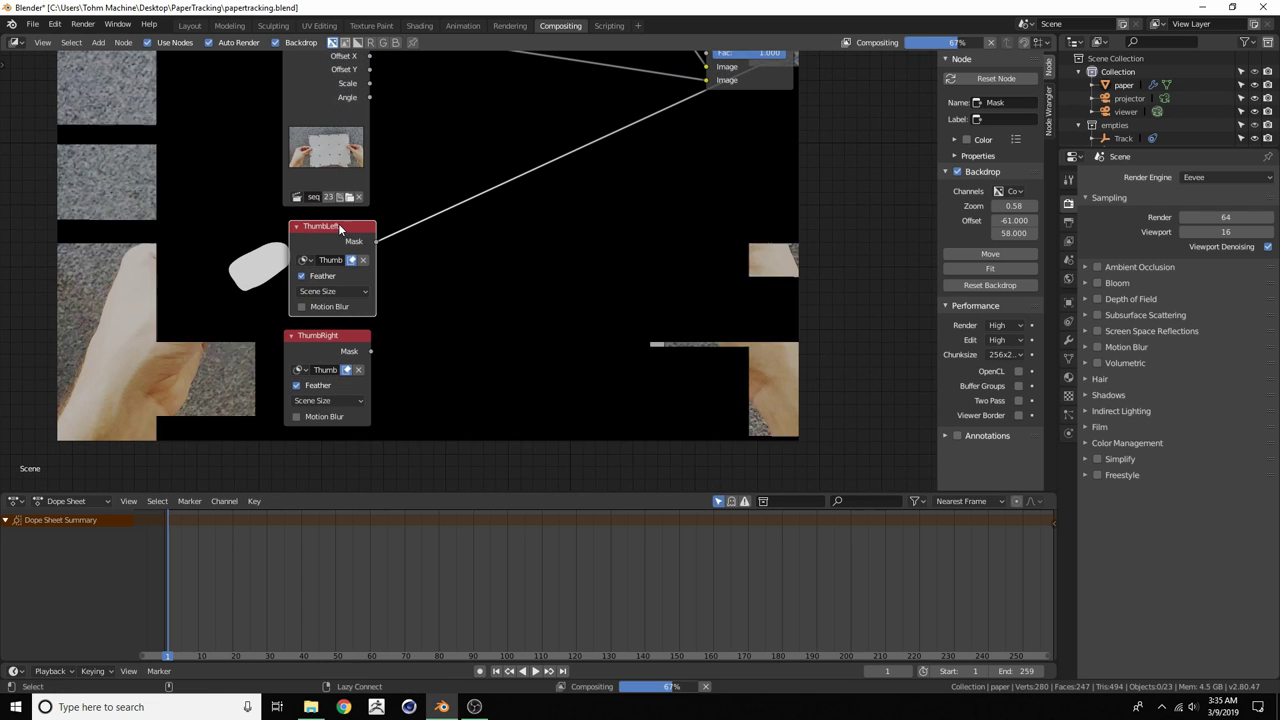
left_click(318, 336, "ctrl+shift")
Combine the ThumbLeft and ThumbRight masks in a new Math node set to Add, and preview its output through the Viewer
middle_click_drag(531, 312, 514, 317)
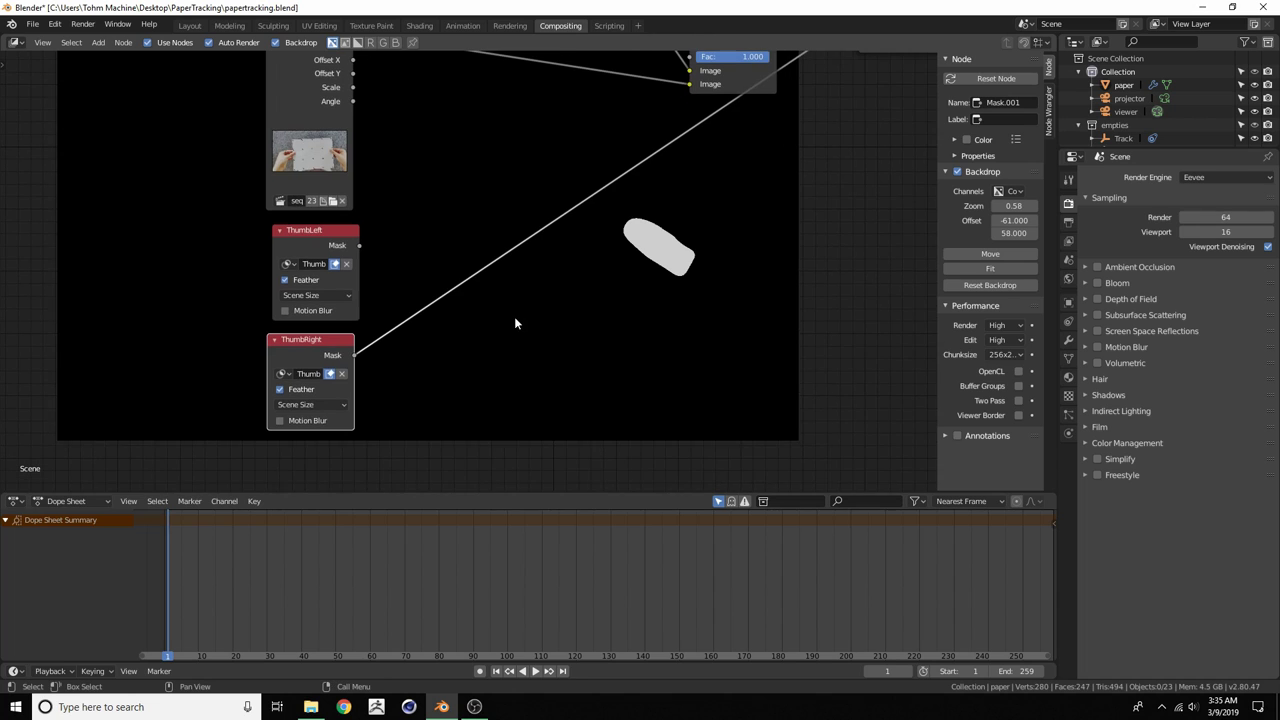
key("shift+a")
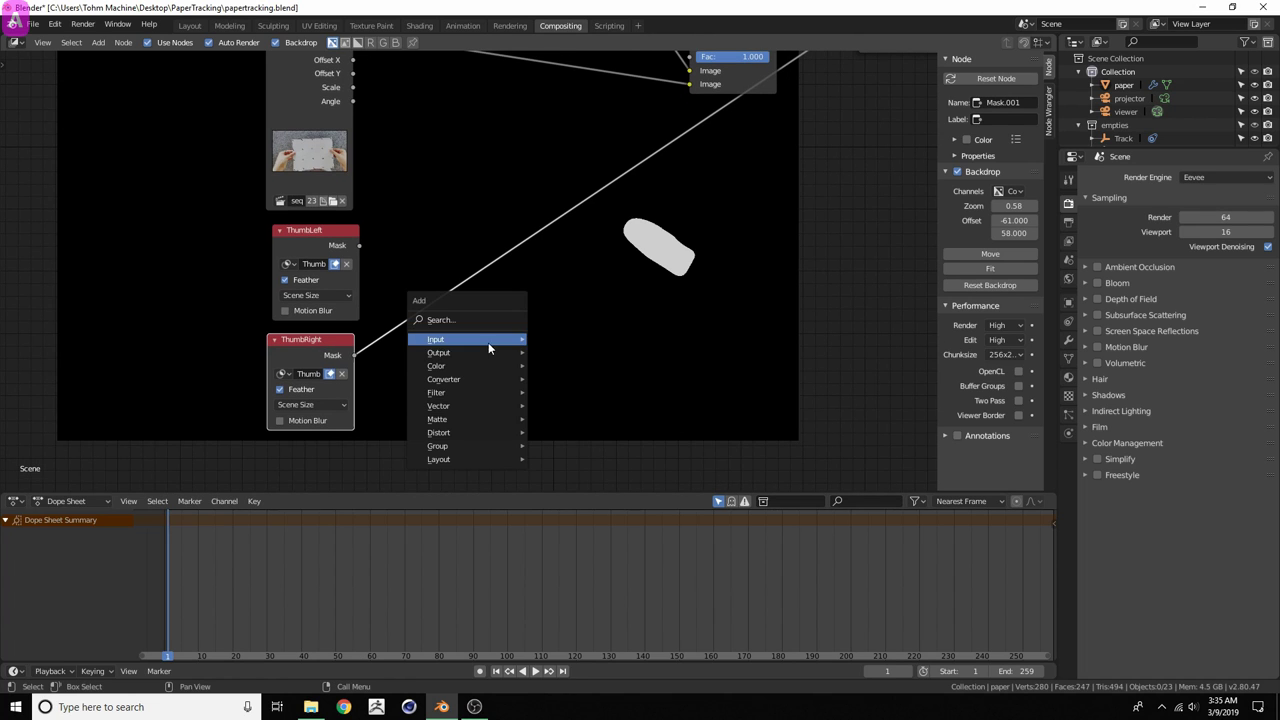
mouse_move(480, 398)
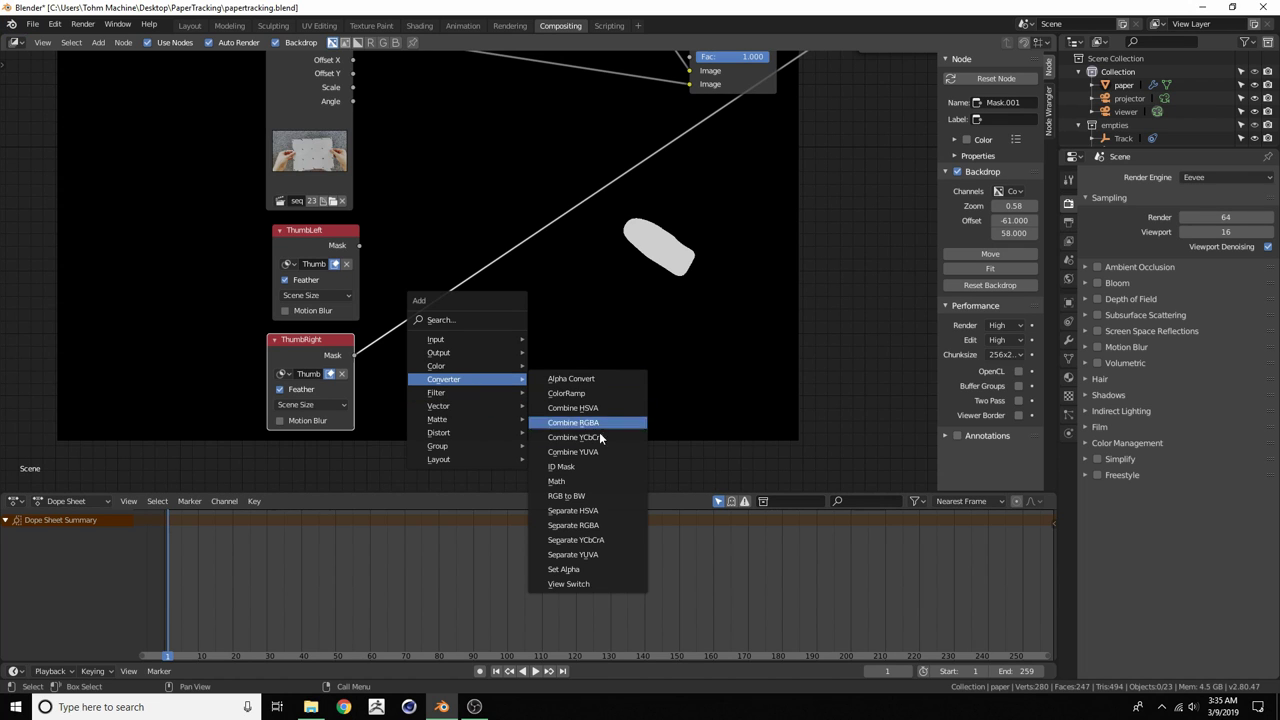
left_click(557, 484)
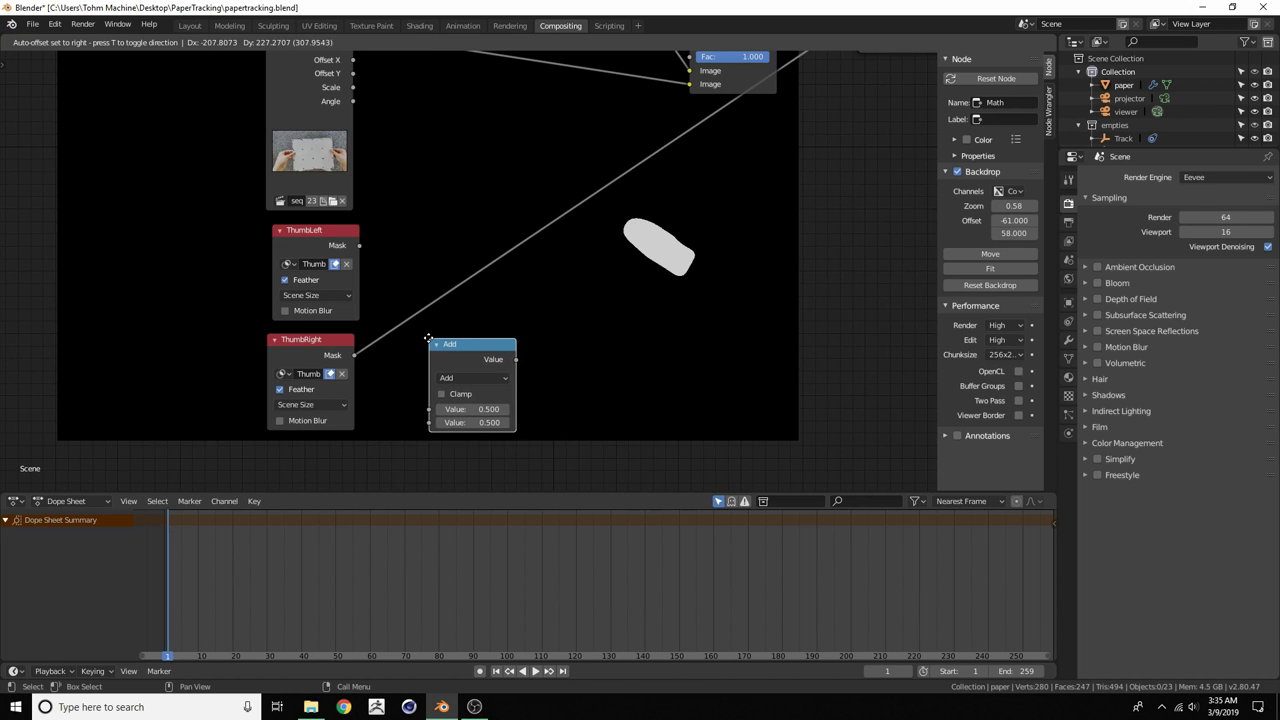
left_click(441, 325)
left_click_drag(439, 392, 359, 246)
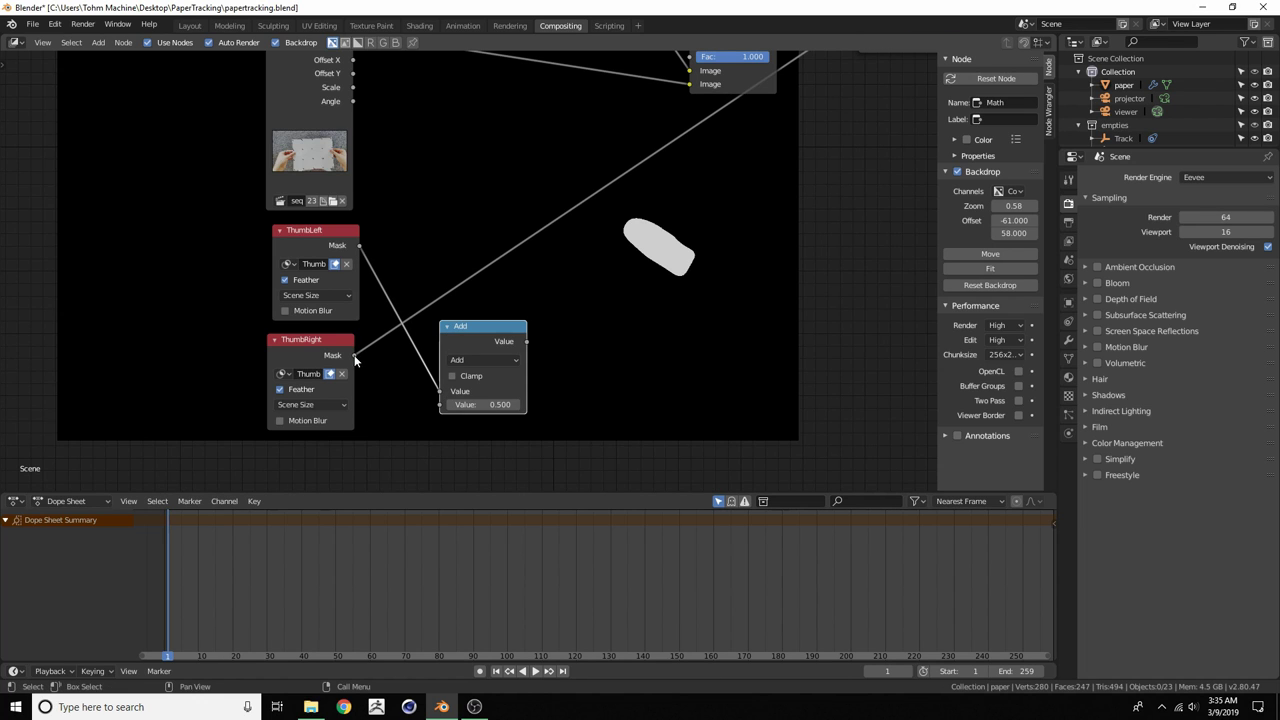
left_click_drag(354, 356, 447, 405)
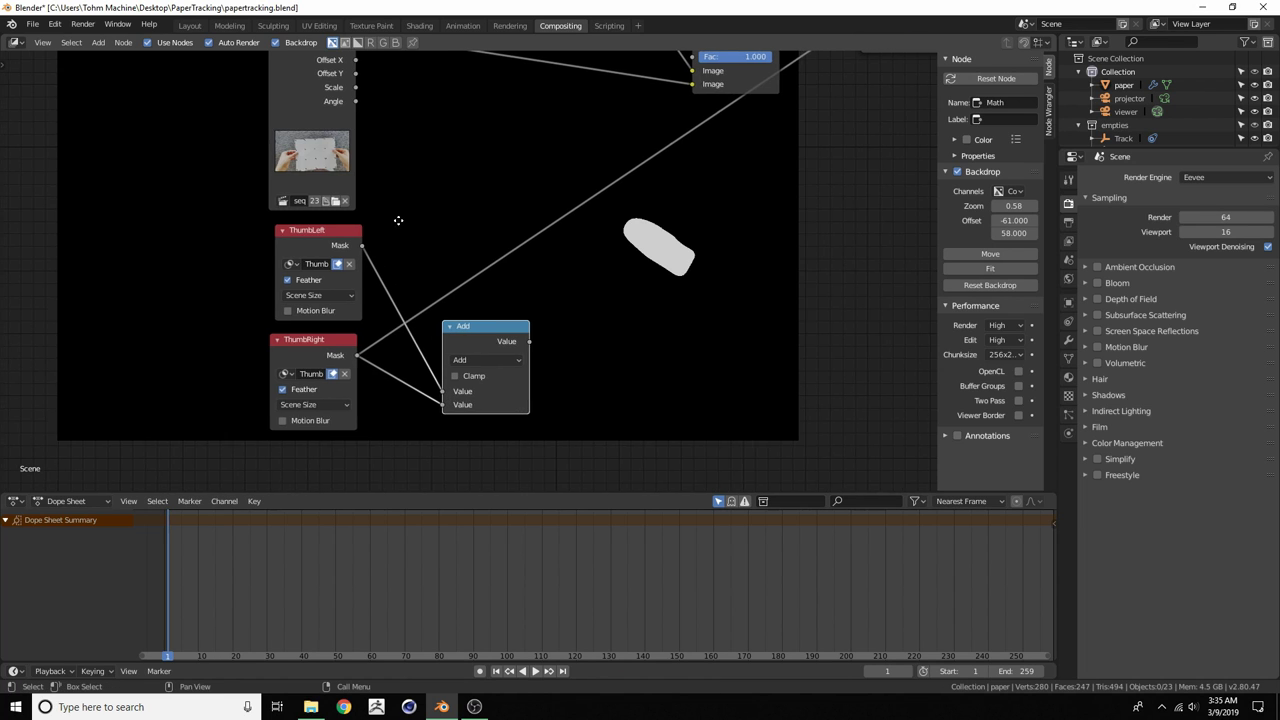
middle_click_drag(400, 217, 498, 235)
left_click(586, 350, "ctrl+shift")
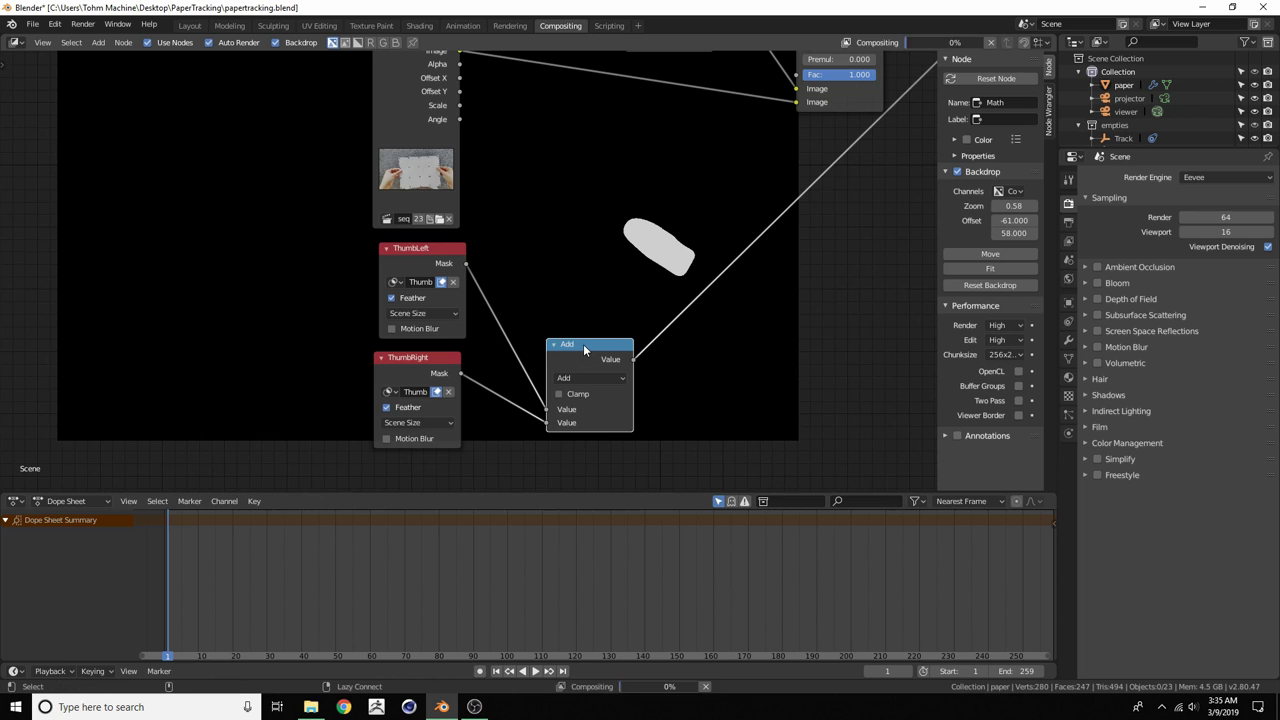
Feed the Add node's value into the second Alpha Over's Fac and send that Alpha Over to the Viewer
middle_click_drag(627, 197, 496, 281)
middle_click_drag(511, 337, 495, 313)
left_click_drag(484, 422, 649, 136)
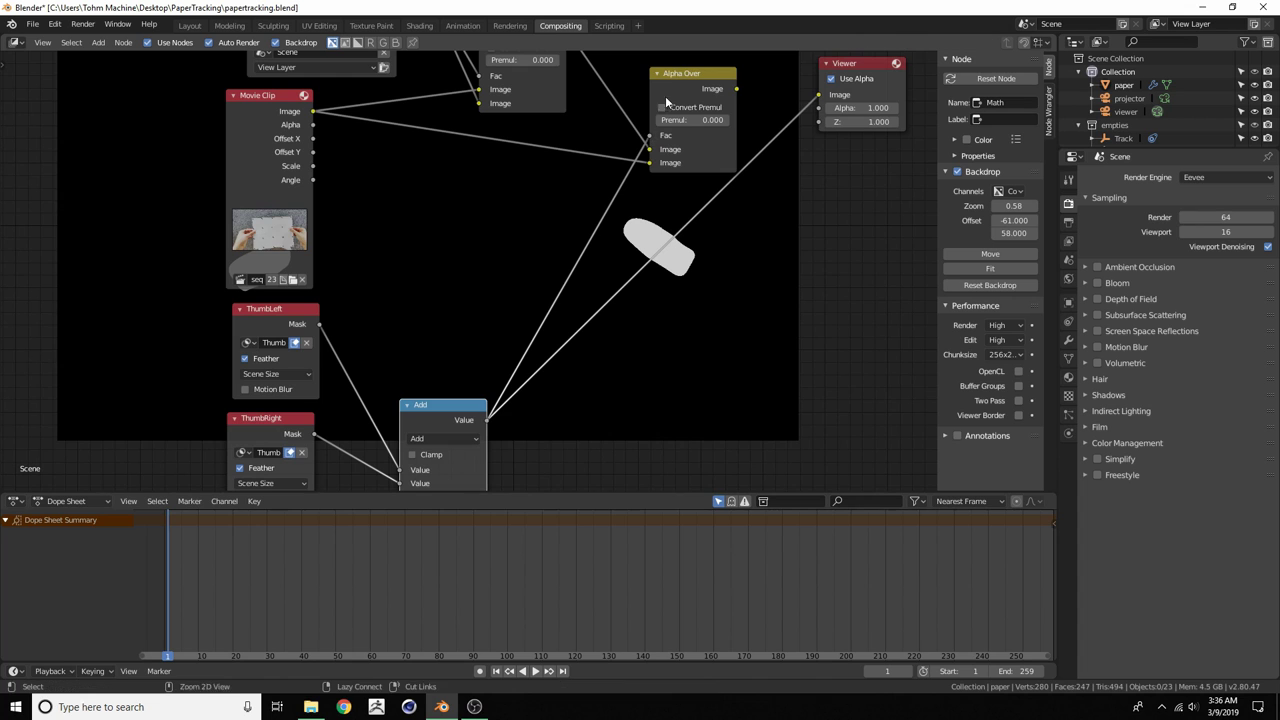
left_click(675, 73, "ctrl+shift")
scroll(540, 198, "down", 1)
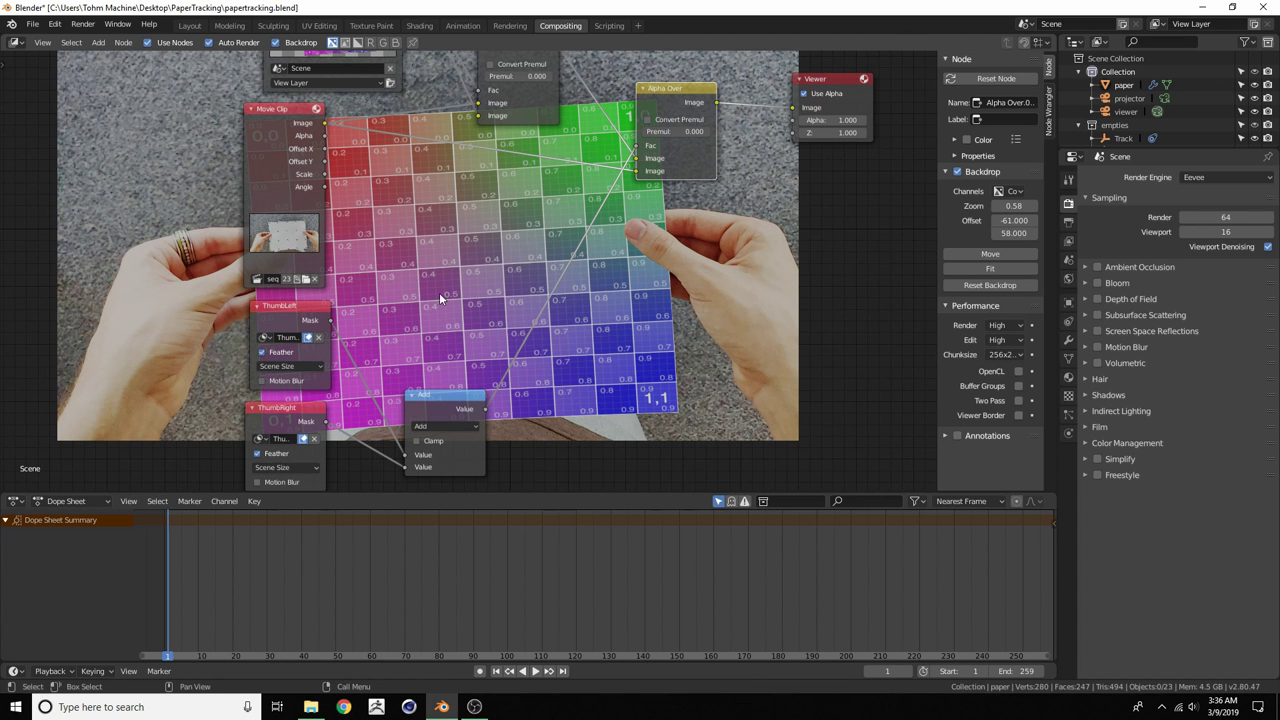
Move the Movie Clip node further left, away from the Alpha Over nodes
left_click_drag(265, 109, 227, 111)
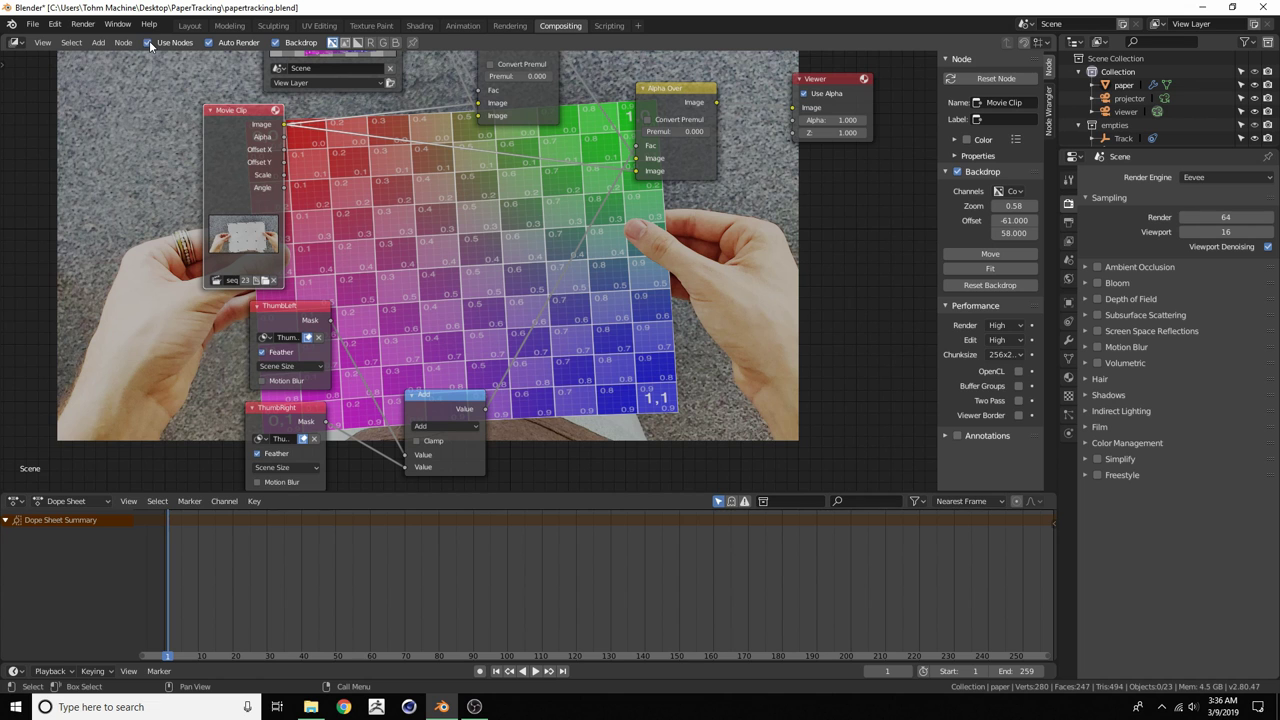
middle_click_drag(452, 225, 319, 177)
scroll(454, 250, "down", 2)
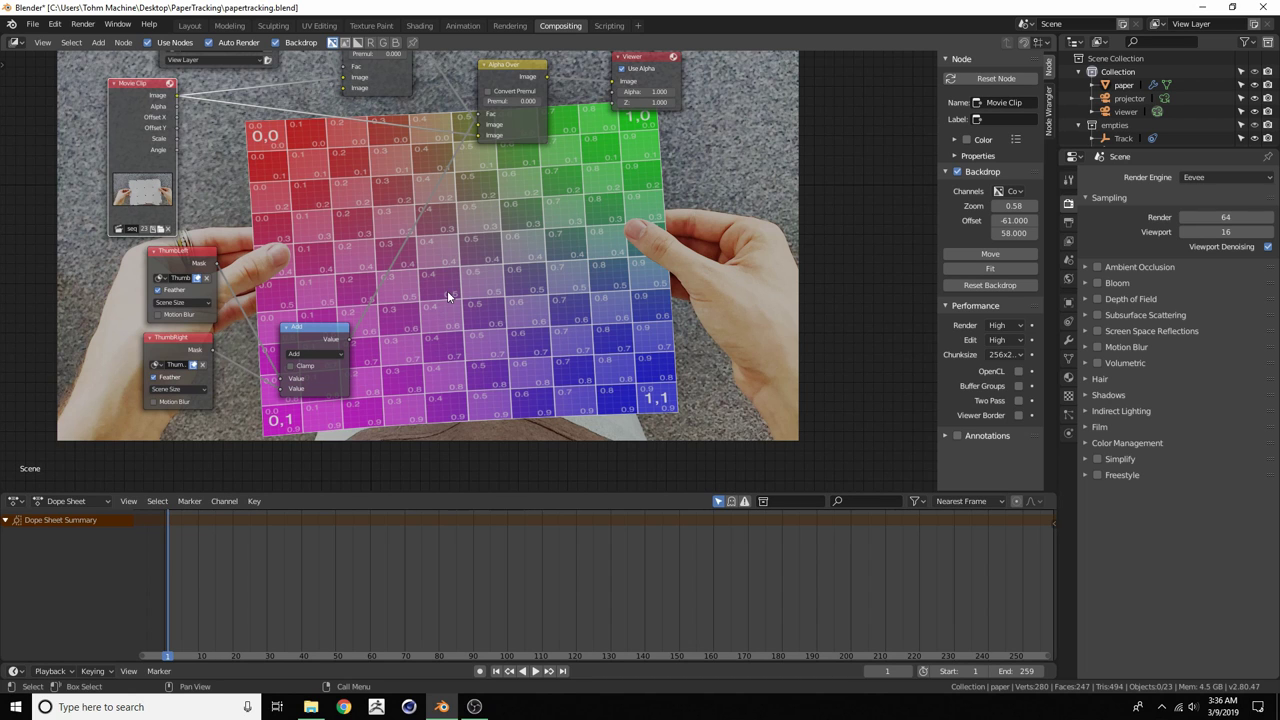
middle_click_drag(300, 243, 432, 214)
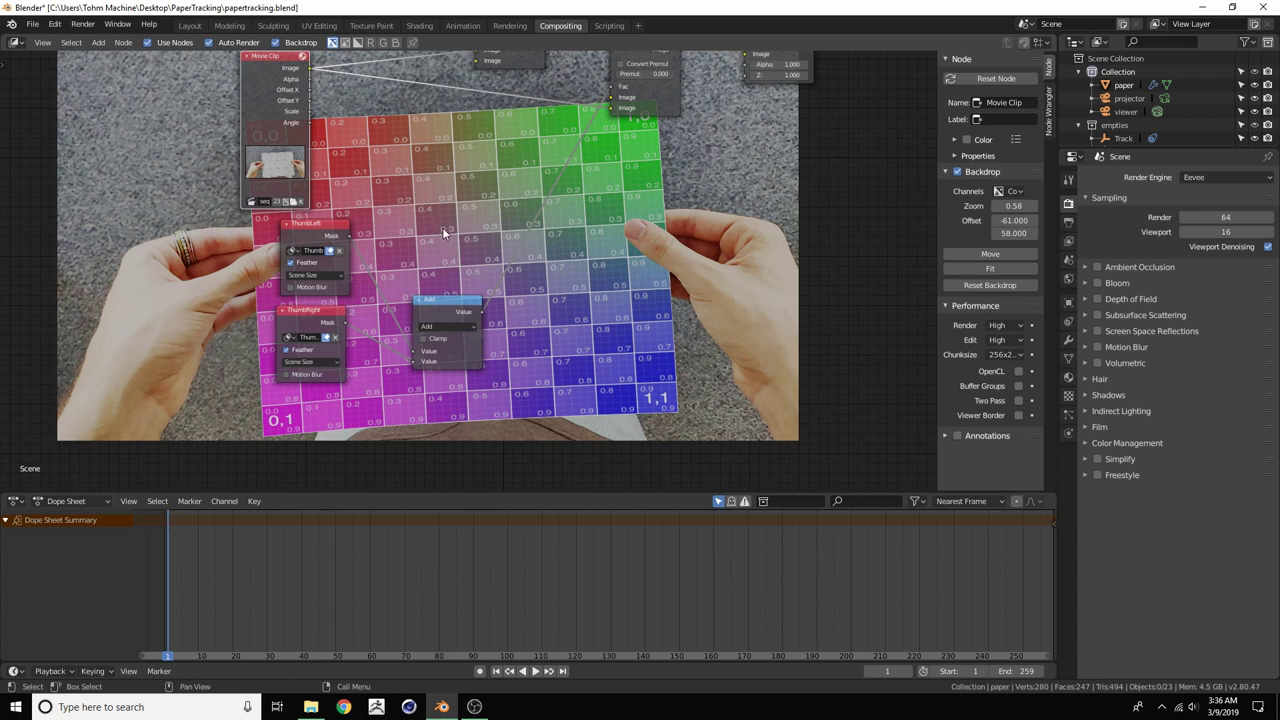
Enlarge the backdrop and examine how the right thumb's masked edge sits over the paper render
scroll(673, 278, "up", 2)
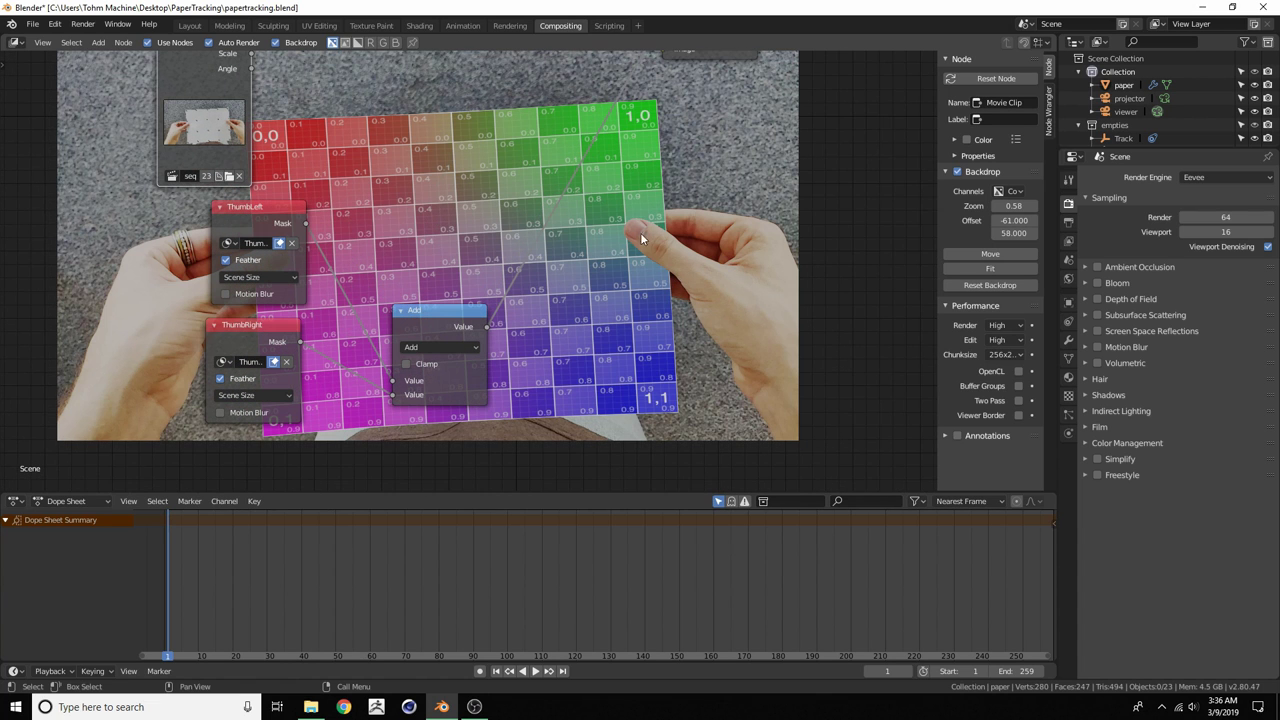
key("v")
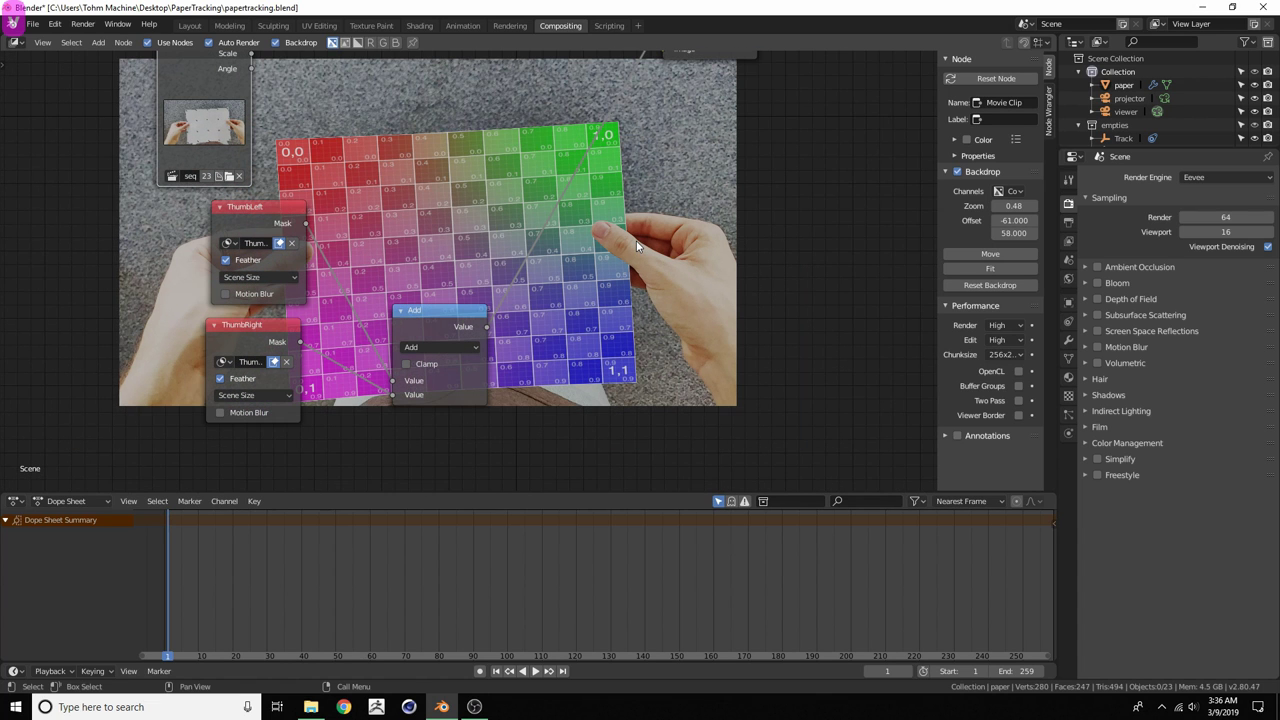
key("alt+v")
key("alt+v")
key("alt+v")
key("alt+v")
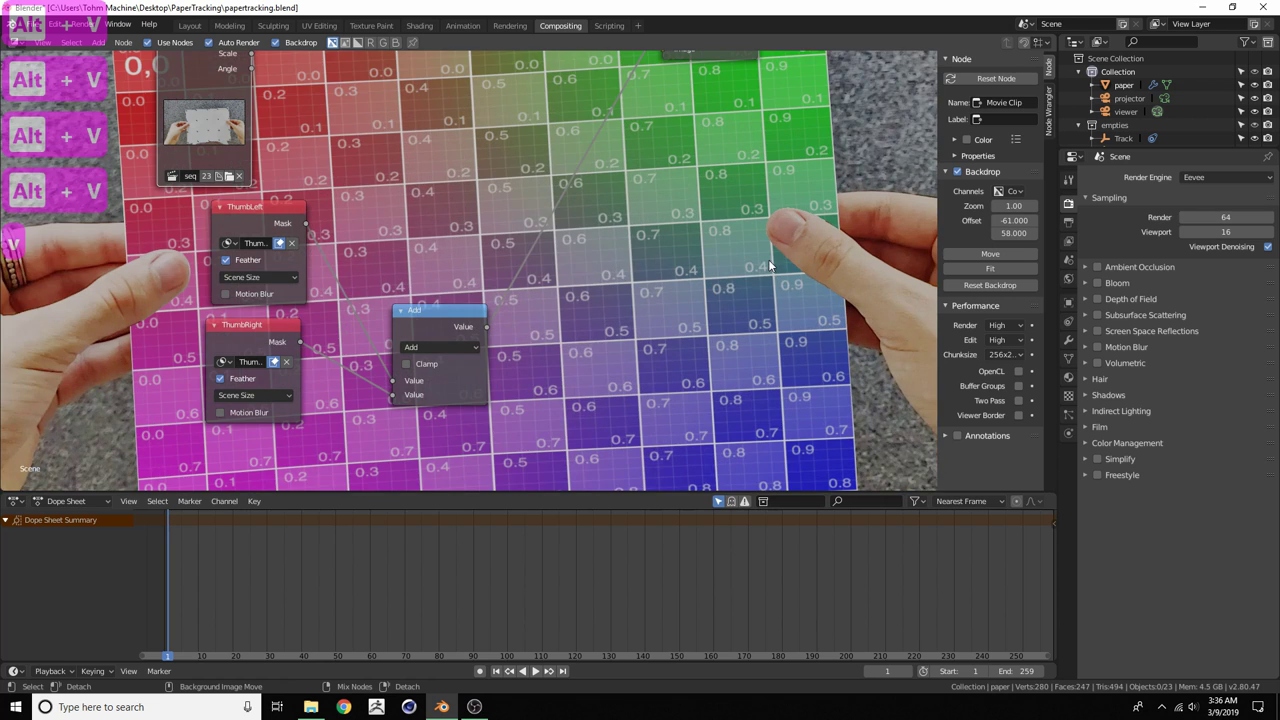
middle_click_drag(768, 259, 645, 260, "alt")
key("alt+v")
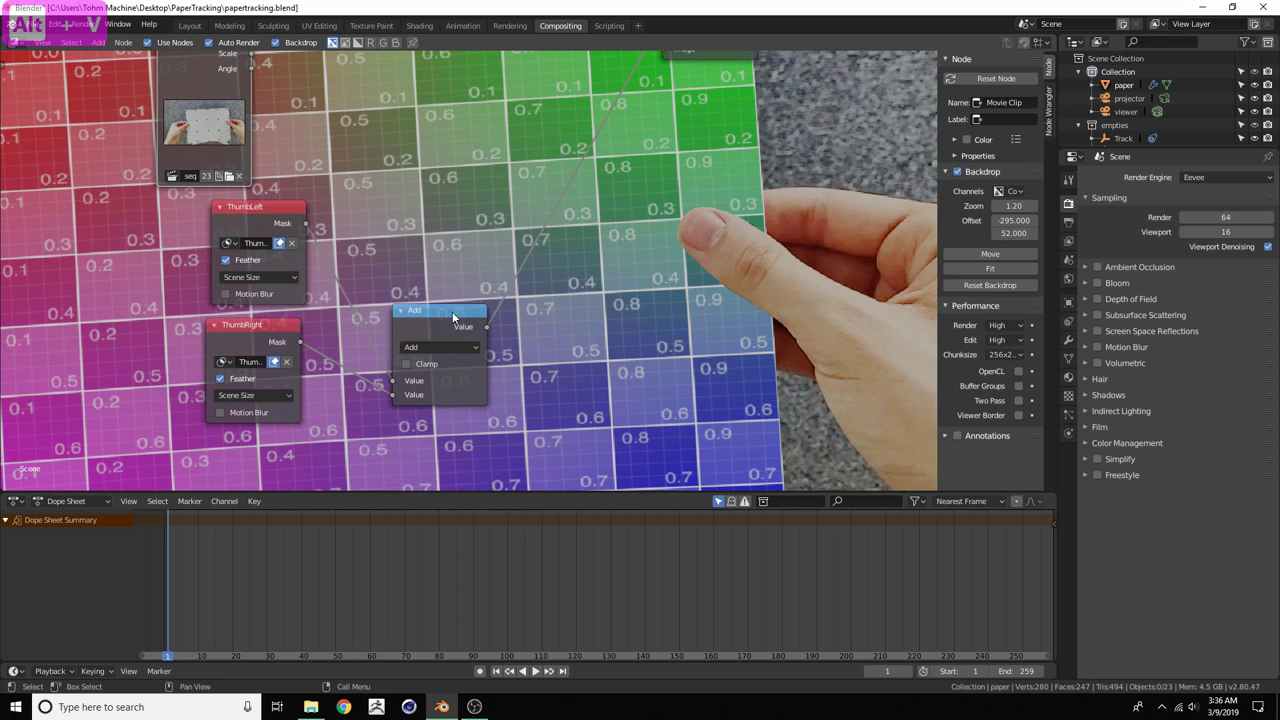
left_click_drag(452, 311, 420, 280)
middle_click_drag(592, 246, 578, 284)
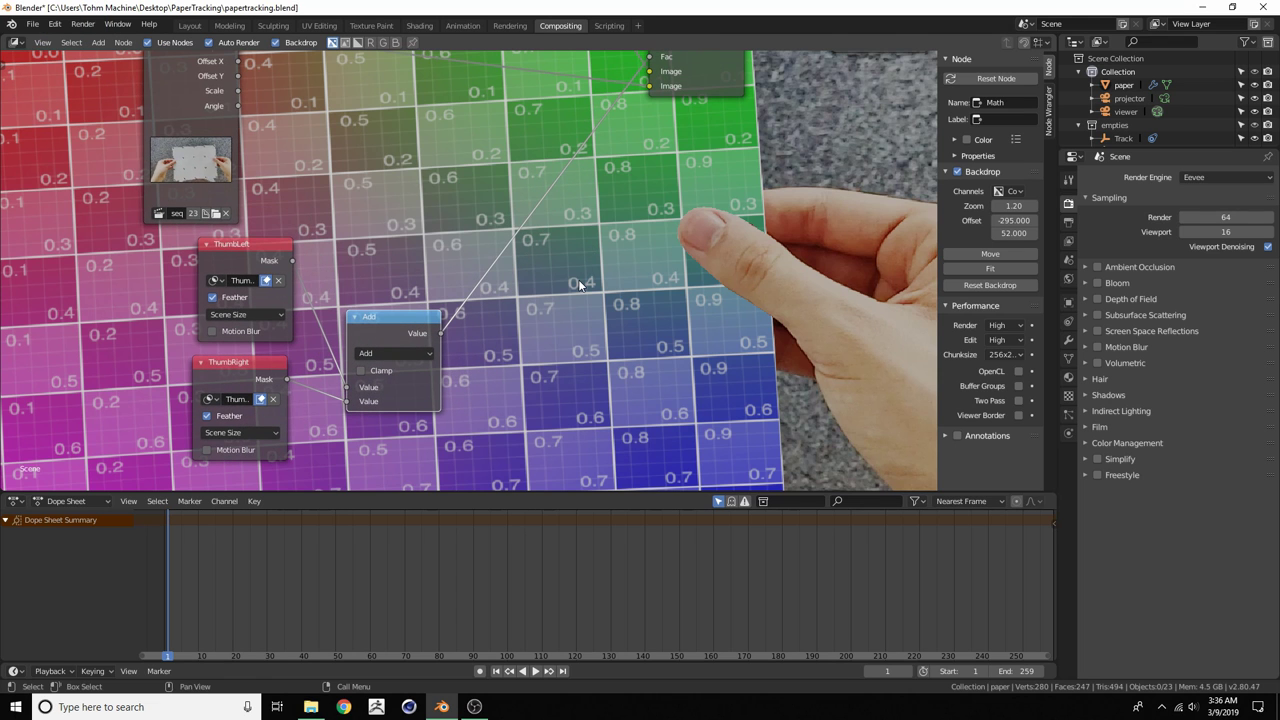
key("v")
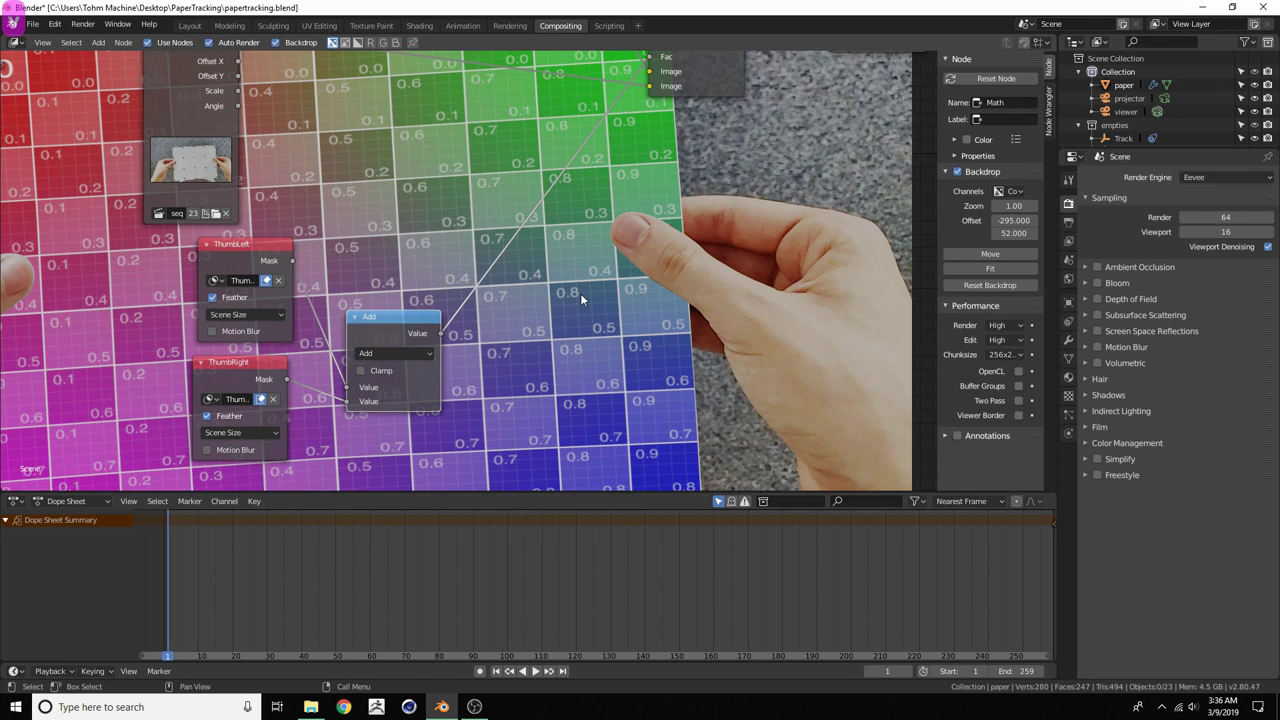
key("v")
key("v")
key("v")
middle_click_drag(493, 301, 719, 318, "alt")
key("v")
middle_click_drag(618, 217, 620, 257)
scroll(620, 257, "down", 4)
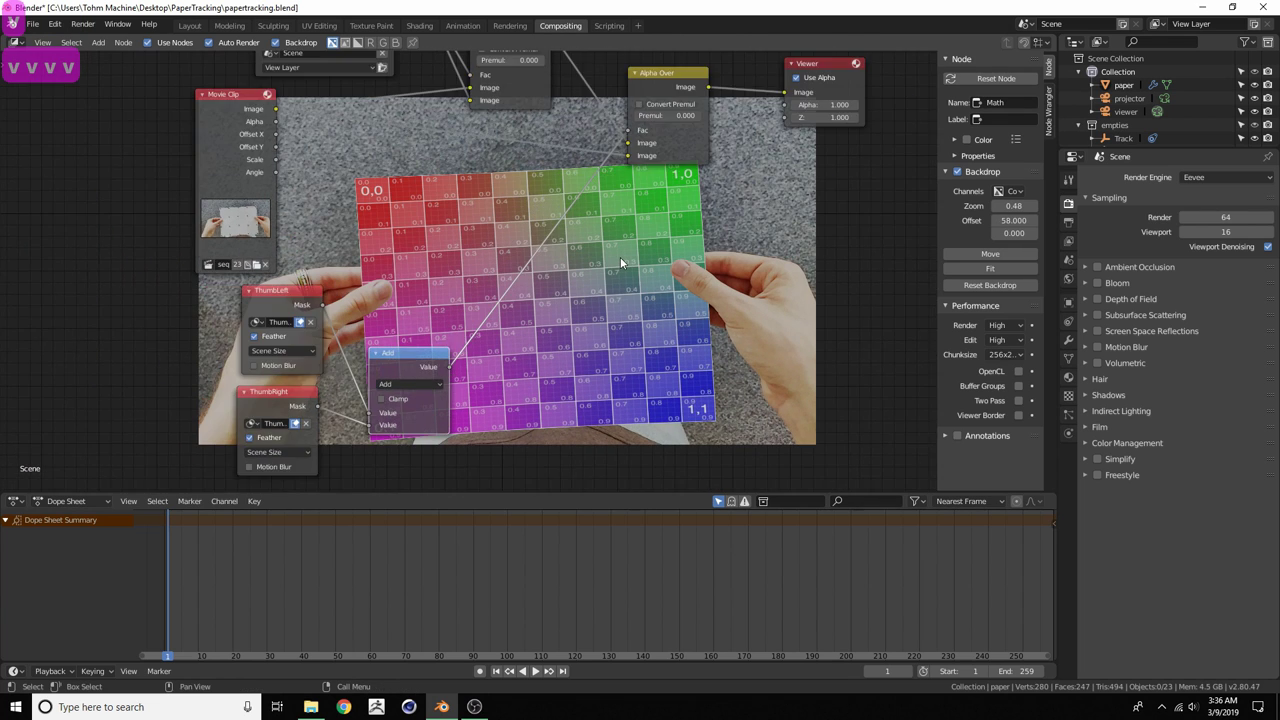
middle_click_drag(628, 174, 622, 256)
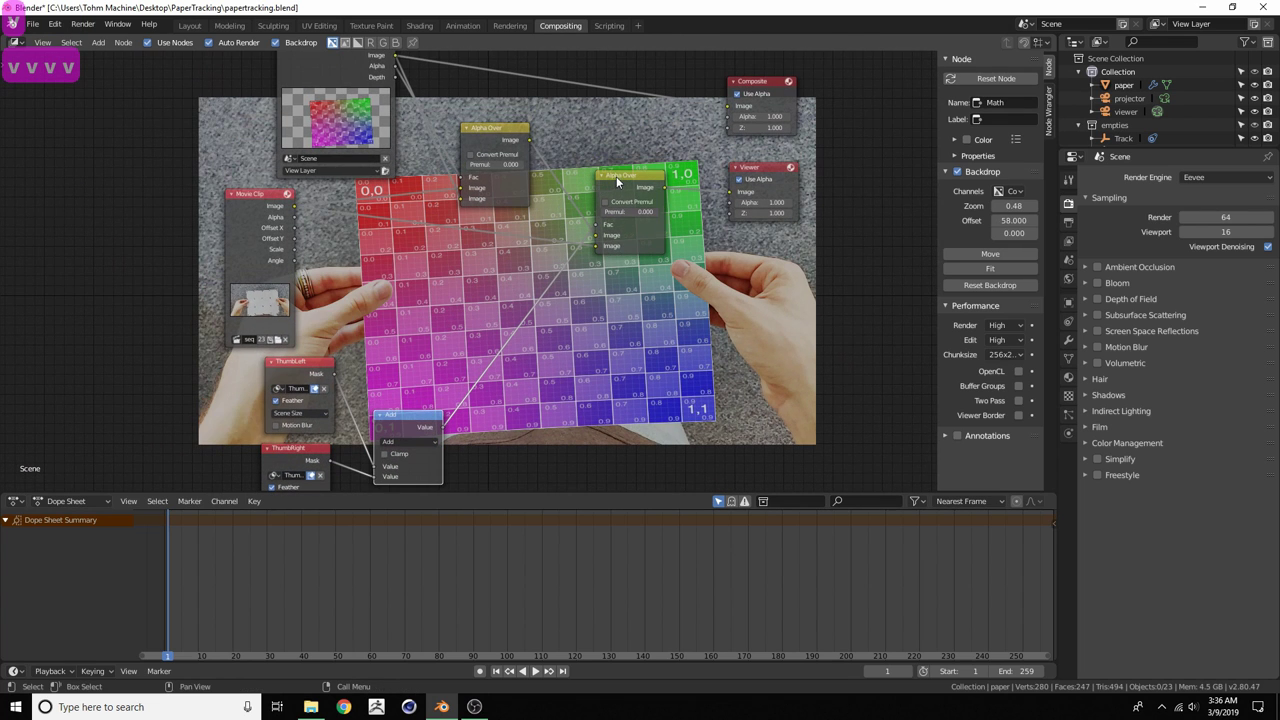
Move the Render Layers node and the first Alpha Over further left to open a gap between the two Alpha Over nodes
left_click_drag(616, 176, 621, 177)
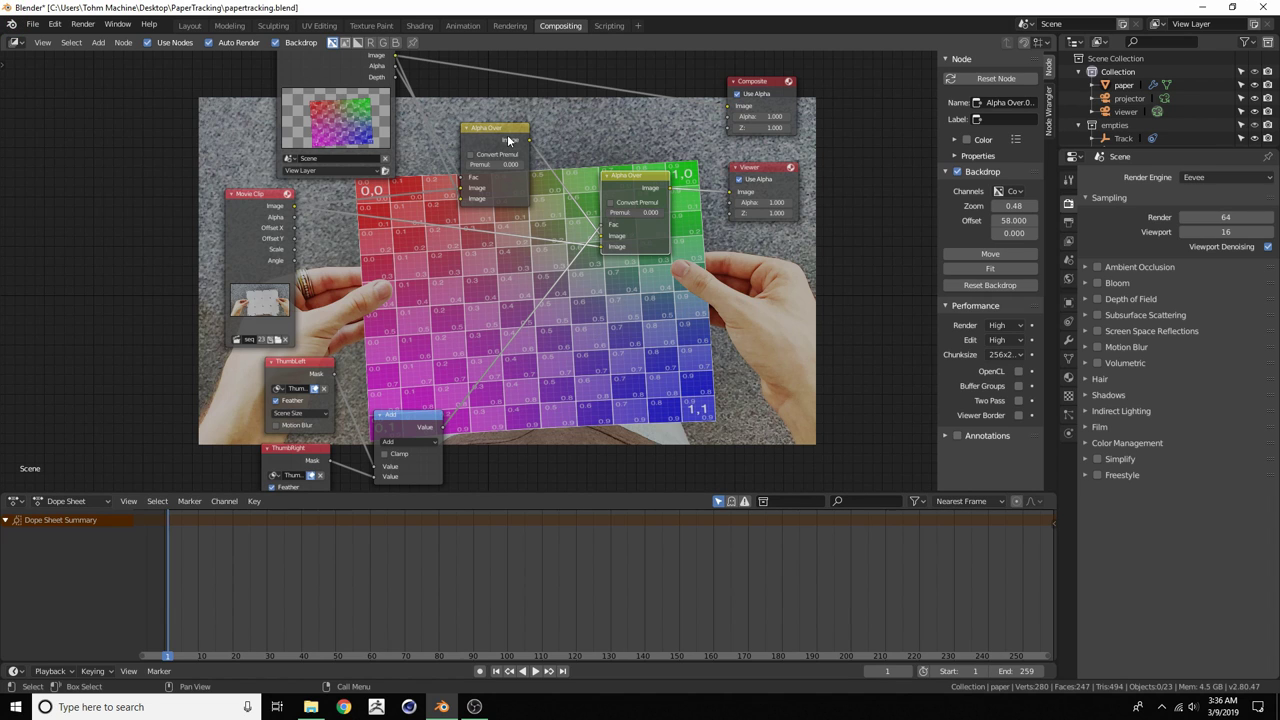
left_click_drag(508, 136, 493, 141)
middle_click_drag(234, 123, 379, 187)
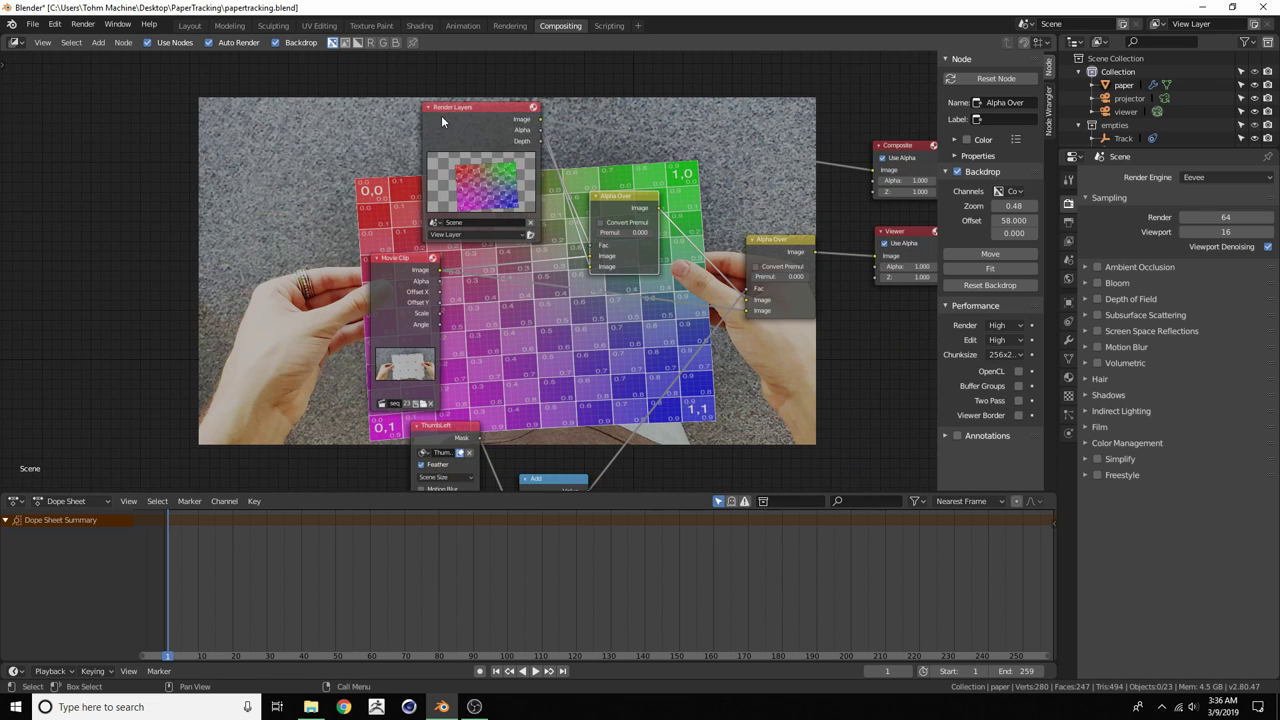
left_click_drag(441, 115, 338, 120)
left_click_drag(621, 198, 531, 199)
middle_click_drag(531, 199, 343, 173)
Insert a Mix color node on the link between the first and second Alpha Over nodes
key("shift+a")
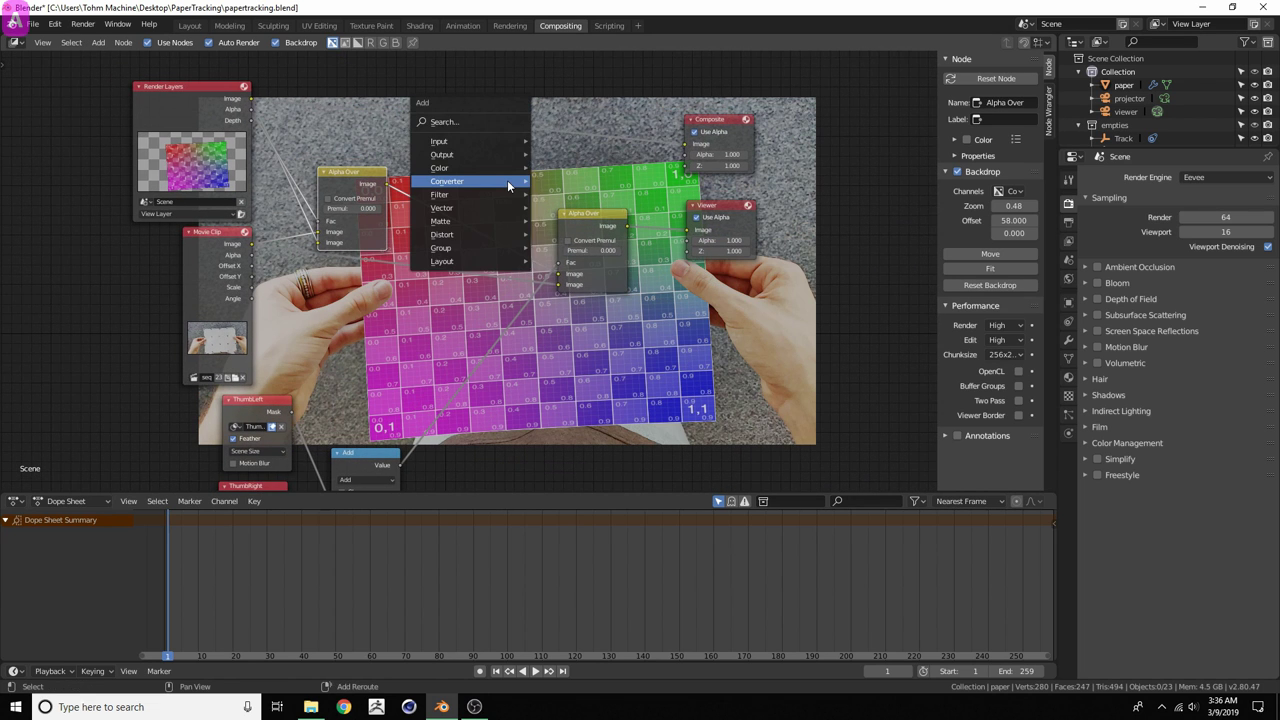
mouse_move(508, 186)
mouse_move(462, 168)
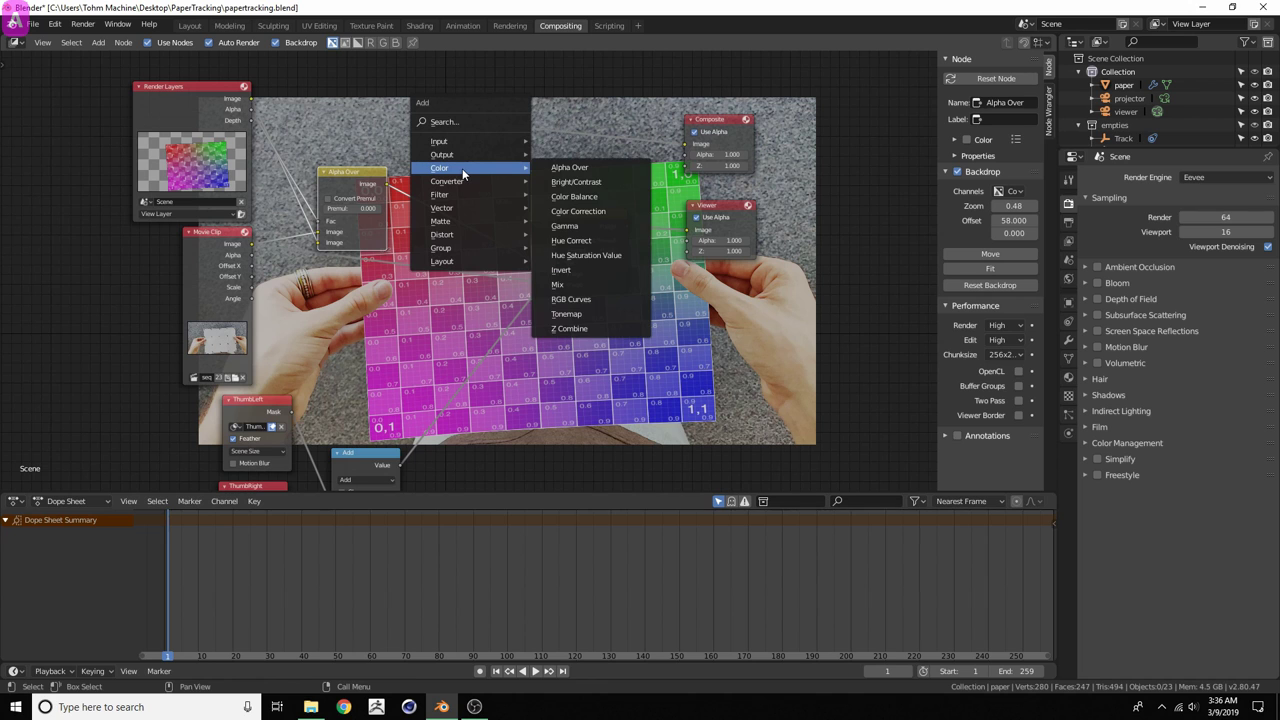
left_click(578, 284)
scroll(463, 210, "up", 3)
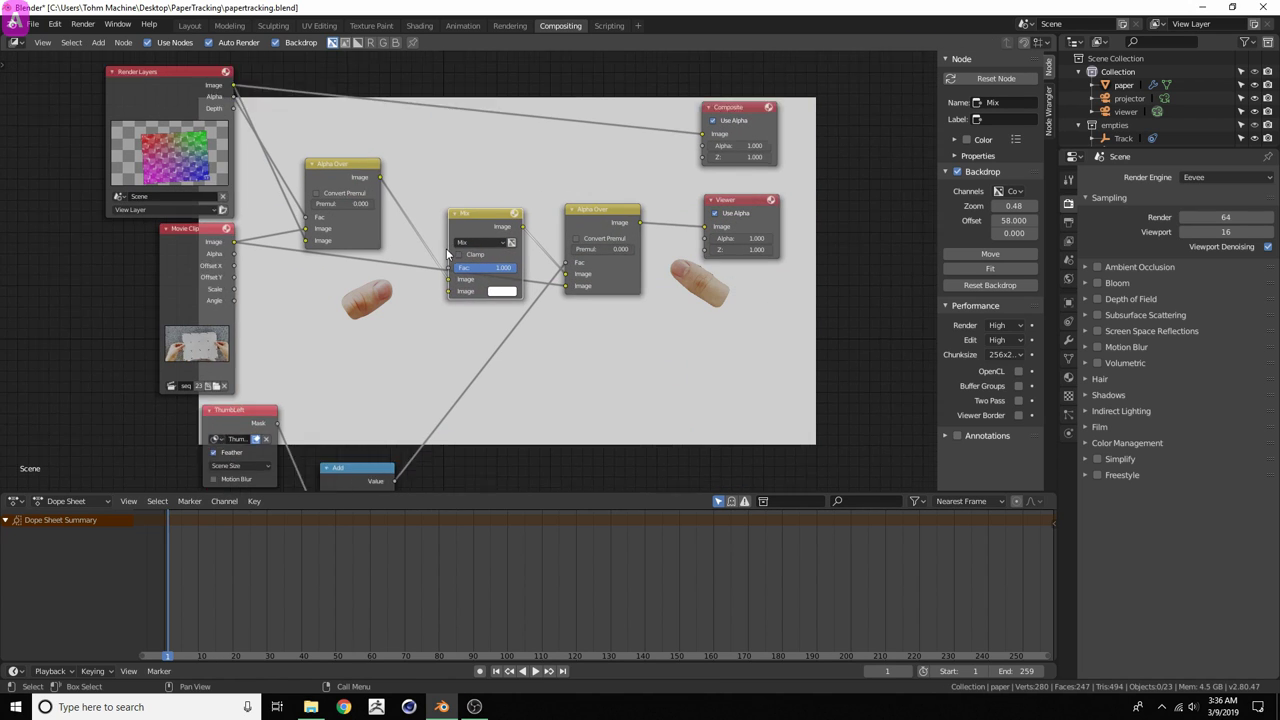
left_click(461, 154)
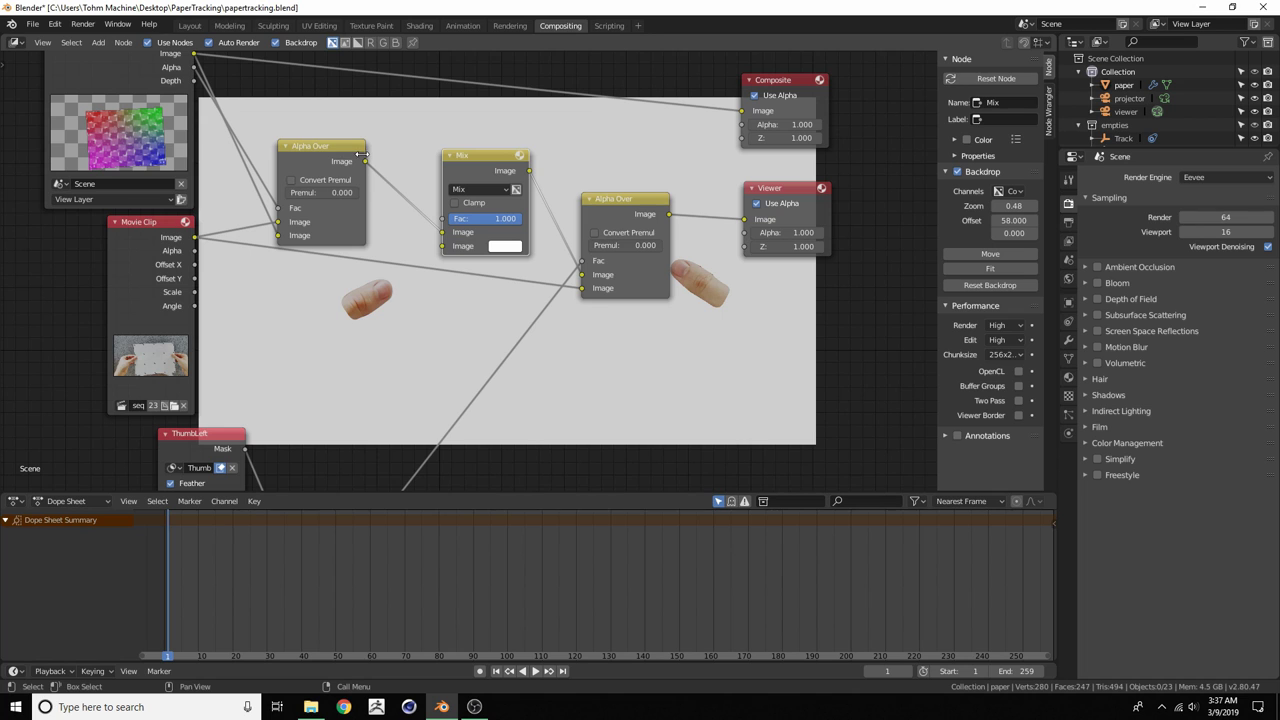
mouse_move(341, 146)
left_mouse_down()
mouse_move(323, 140)
mouse_move(344, 148)
left_mouse_up()
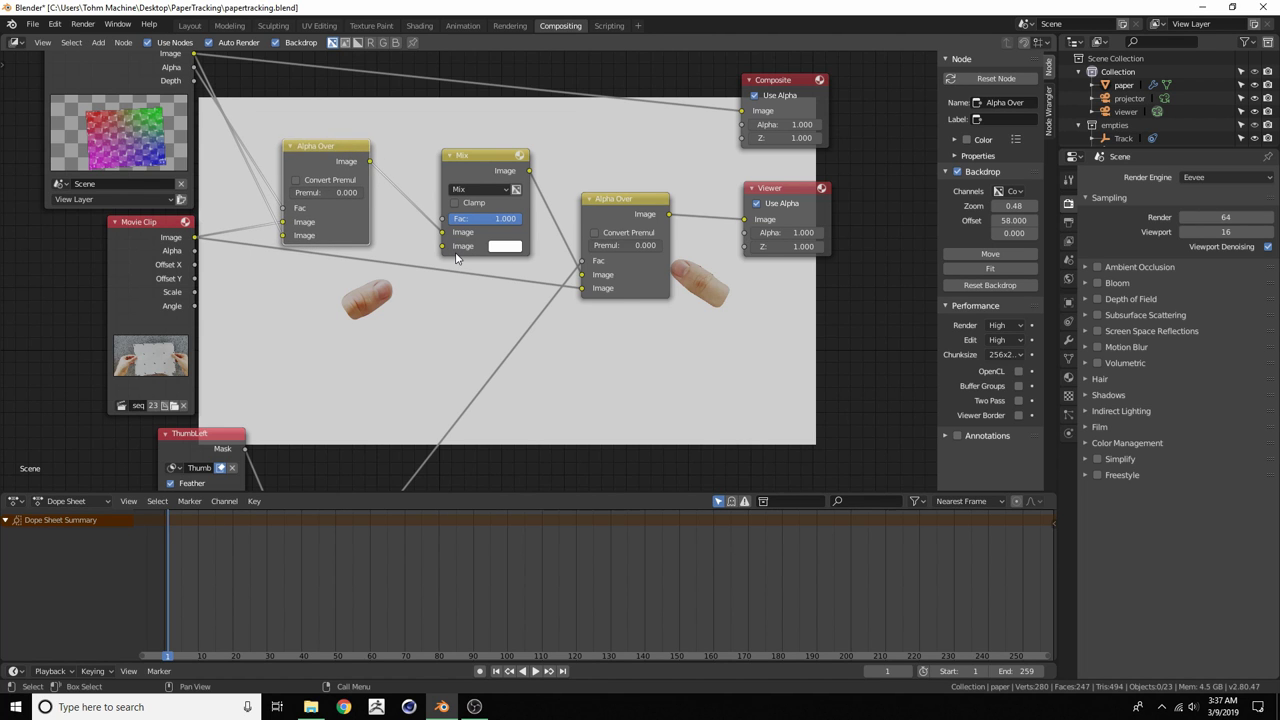
Set the Mix node's second Image color to black
scroll(470, 255, "up", 1)
left_click(505, 241)
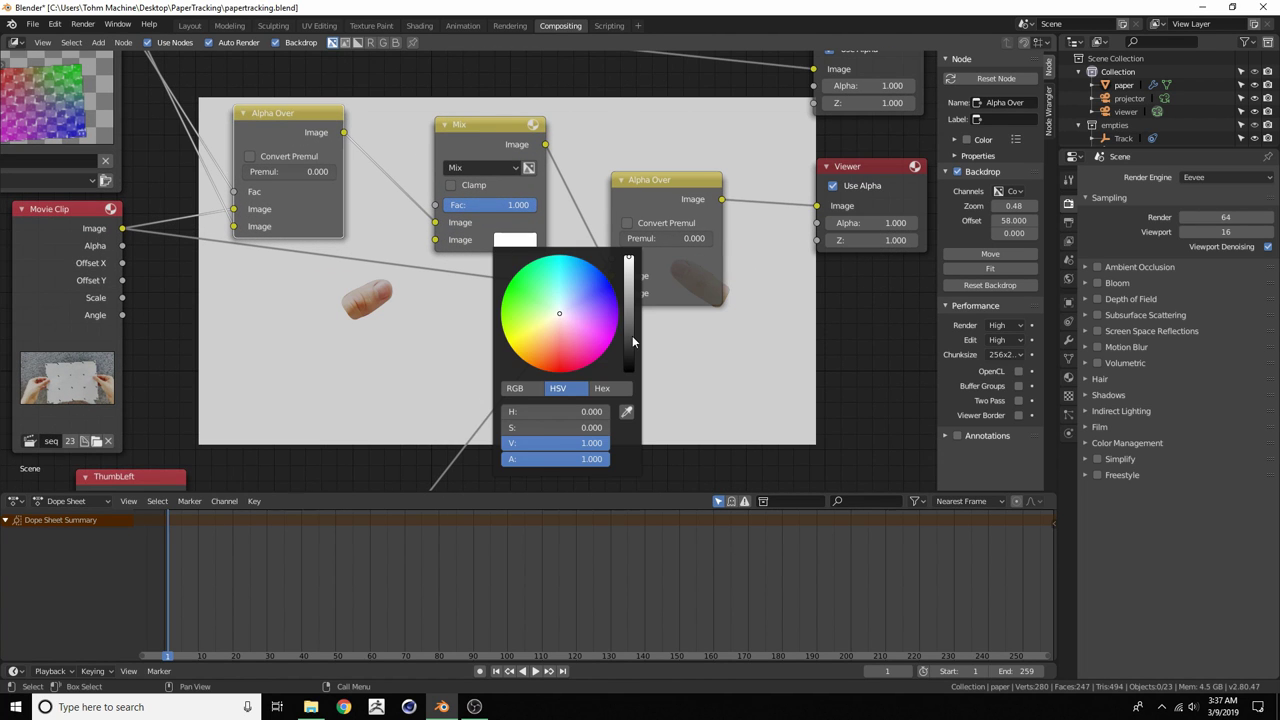
left_click_drag(632, 341, 630, 372)
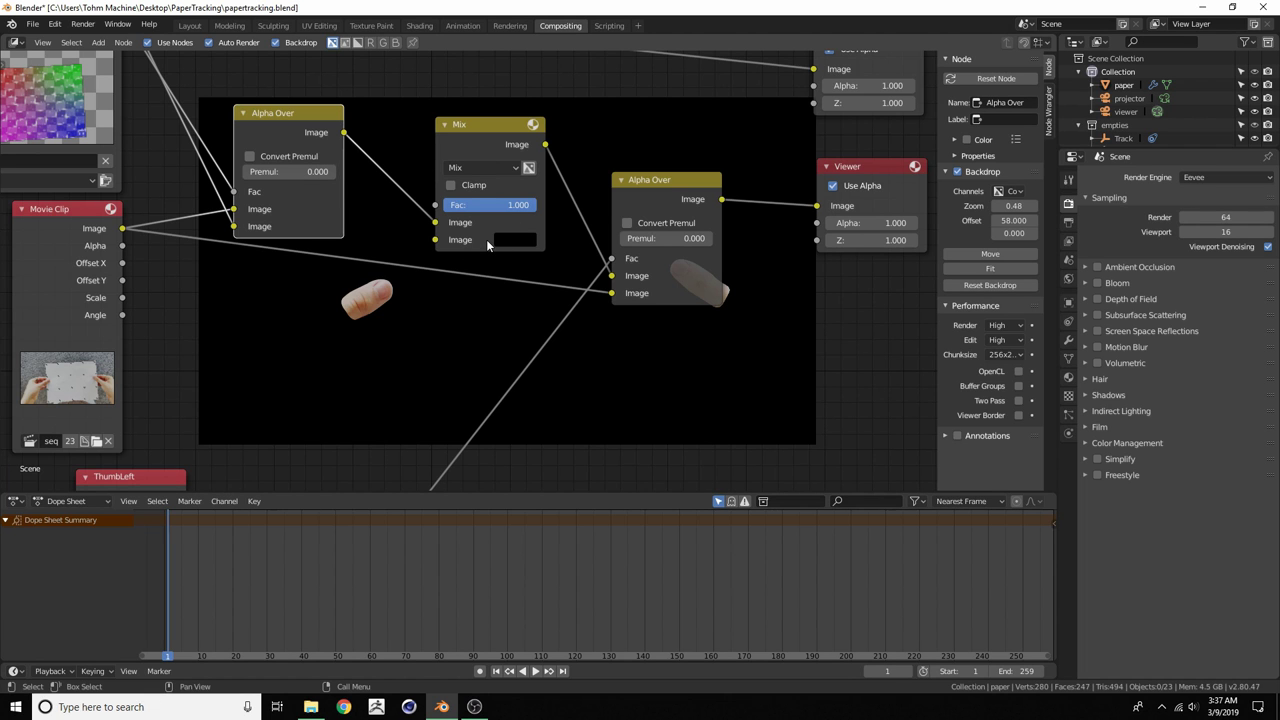
Feed the Add node's value into the Mix node's Fac and check the result around the thumbs
middle_click_drag(326, 333, 429, 240)
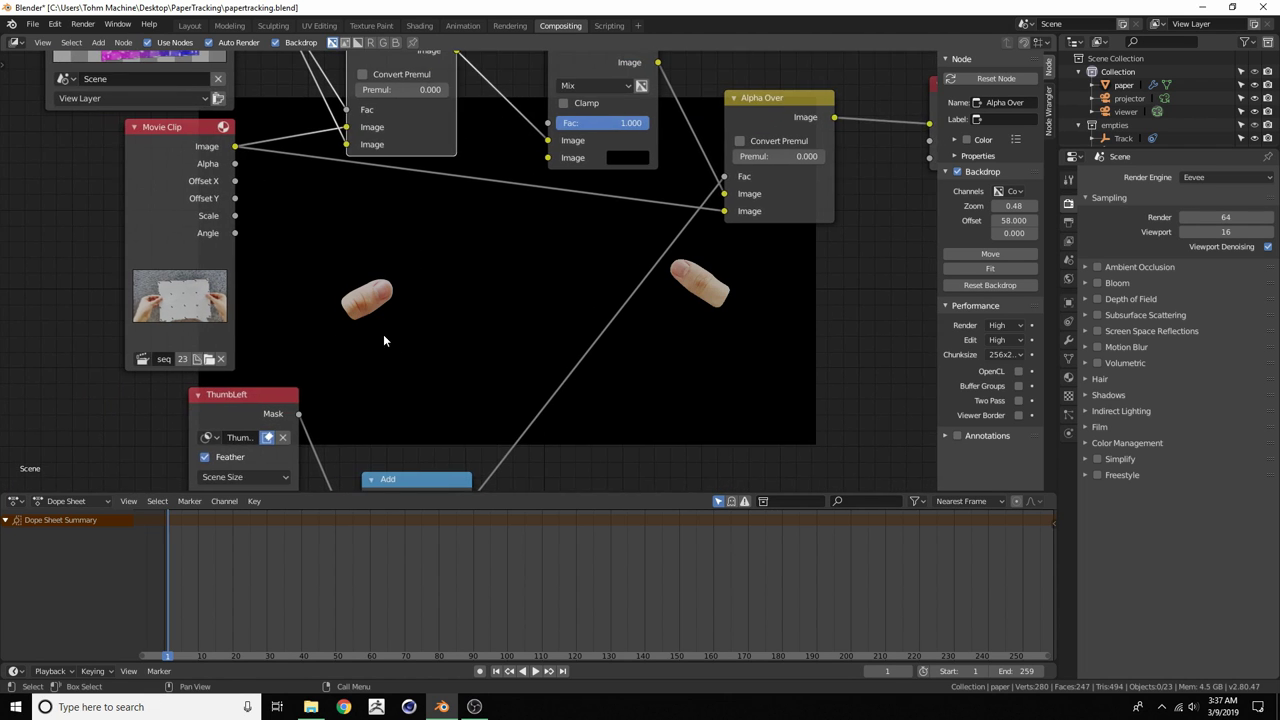
scroll(355, 316, "down", 2)
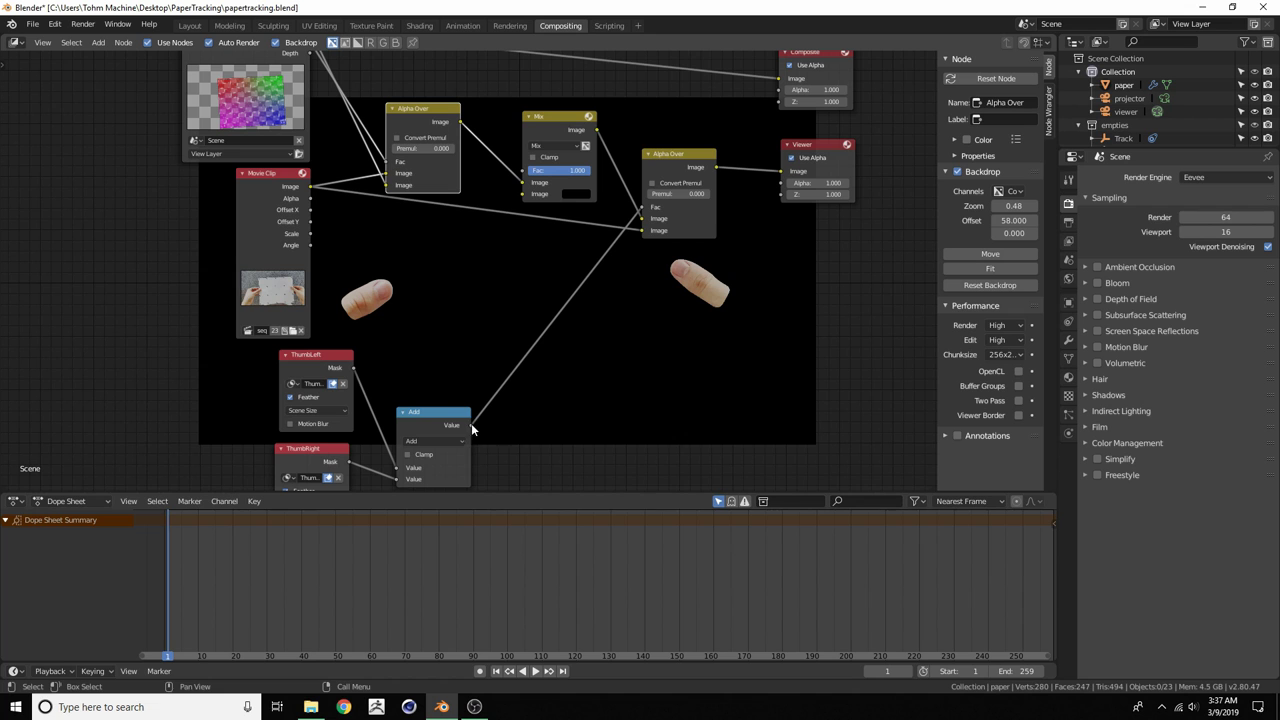
left_click_drag(472, 427, 521, 172)
scroll(421, 365, "up", 1)
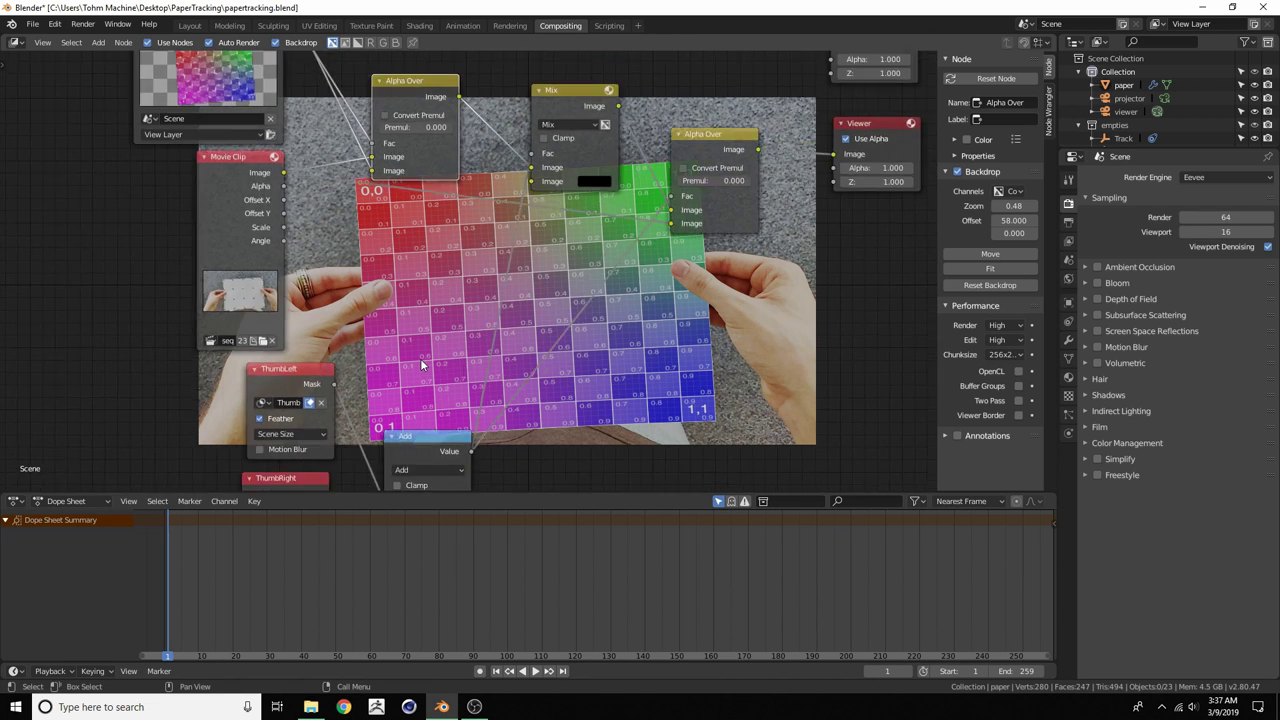
scroll(421, 365, "up", 1)
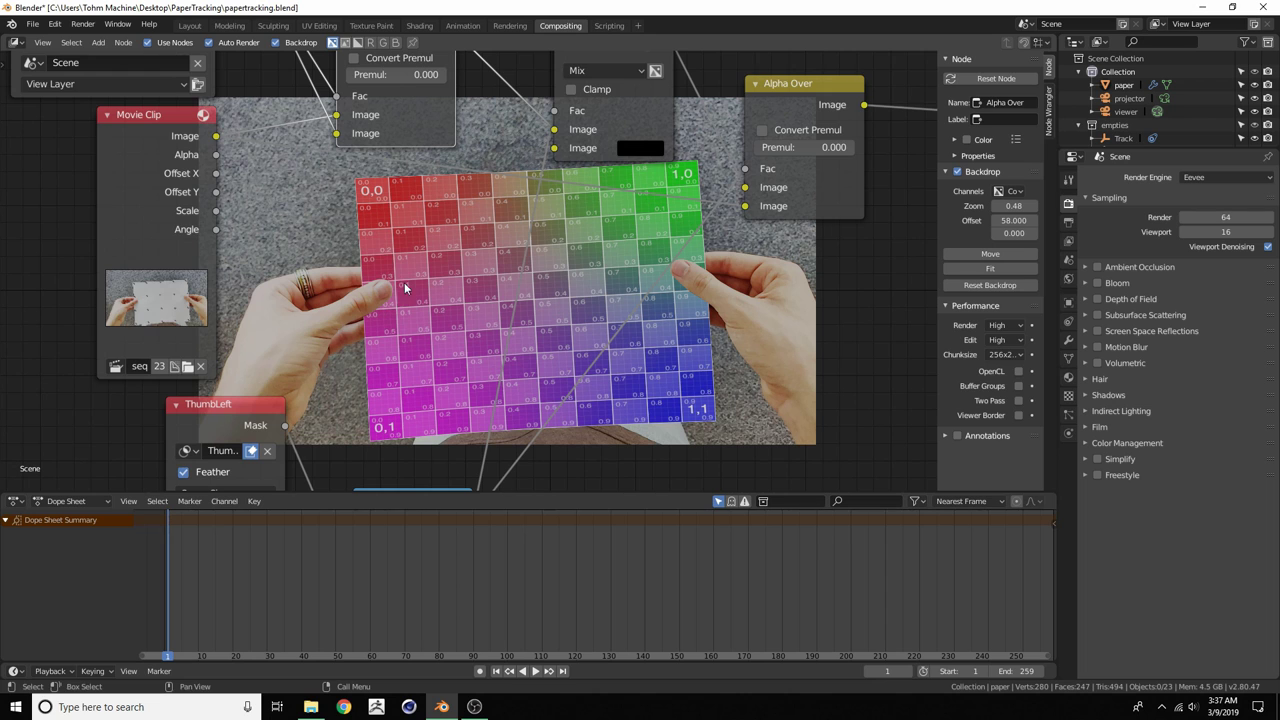
scroll(428, 327, "down", 3)
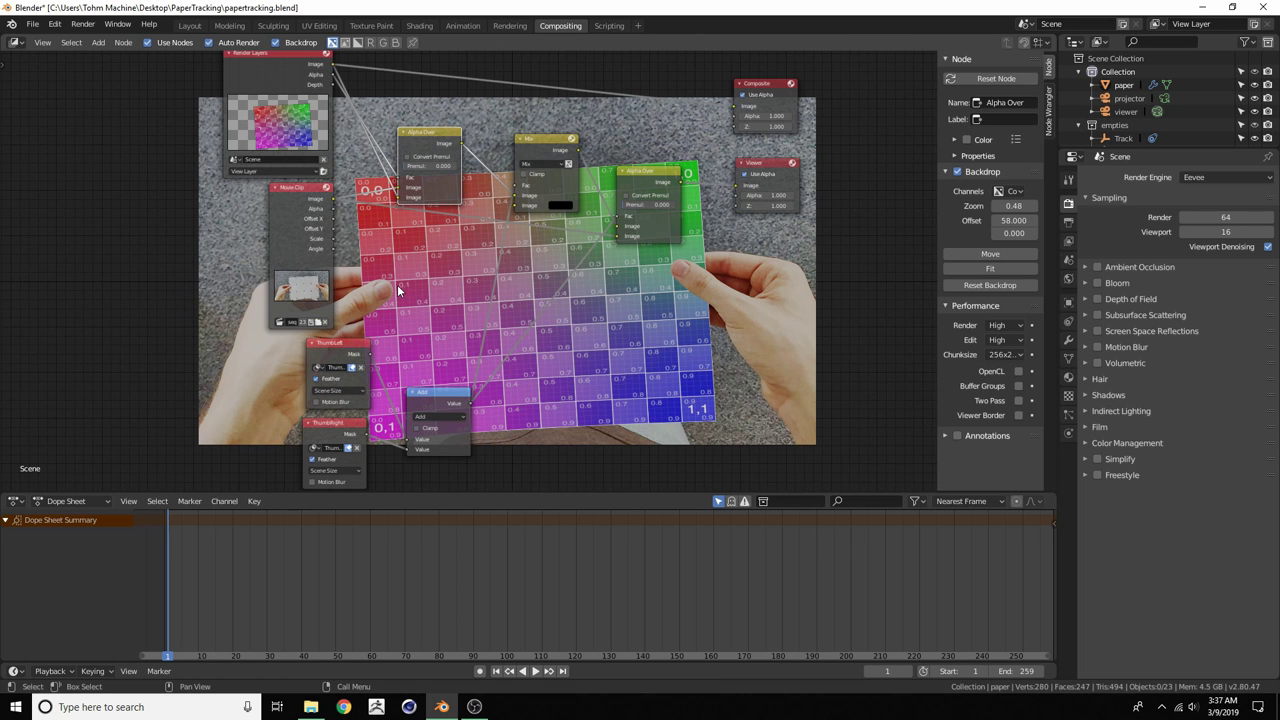
Shift the Add node slightly left and insert a Transform node on its link to the Mix node's Fac
left_click_drag(441, 400, 421, 402)
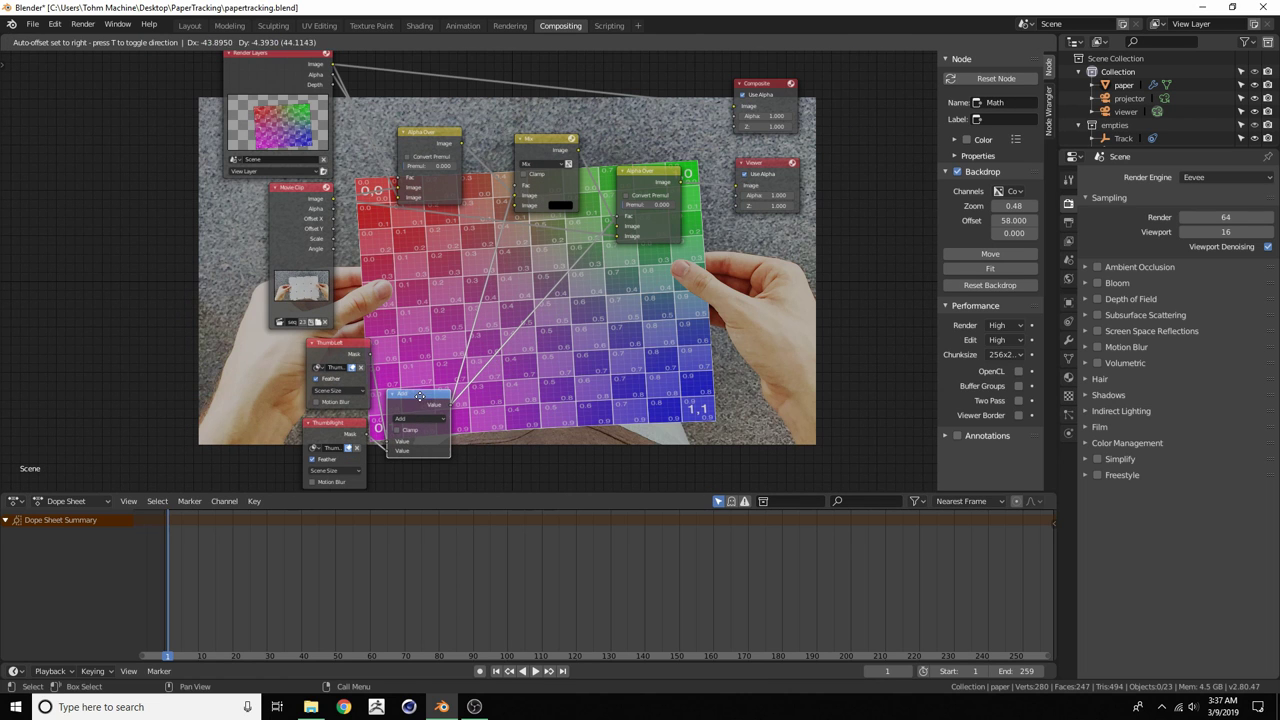
key("shift+a")
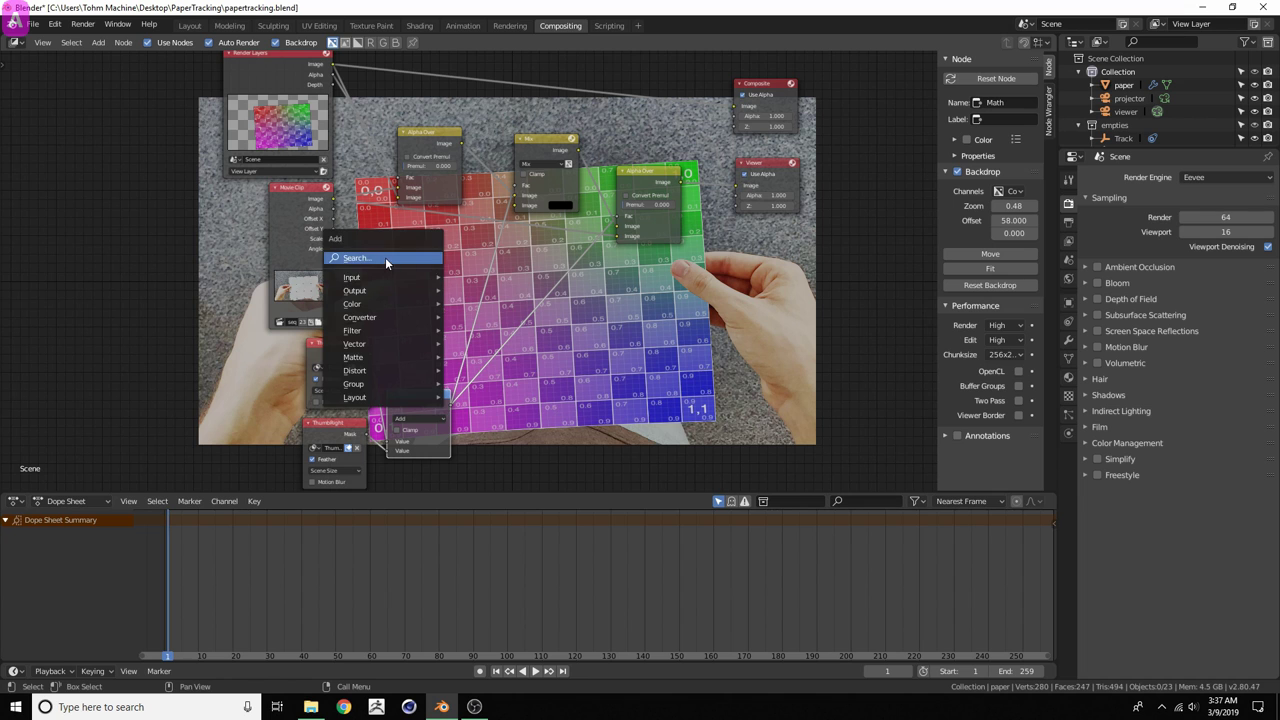
left_click(385, 257)
type("trans")
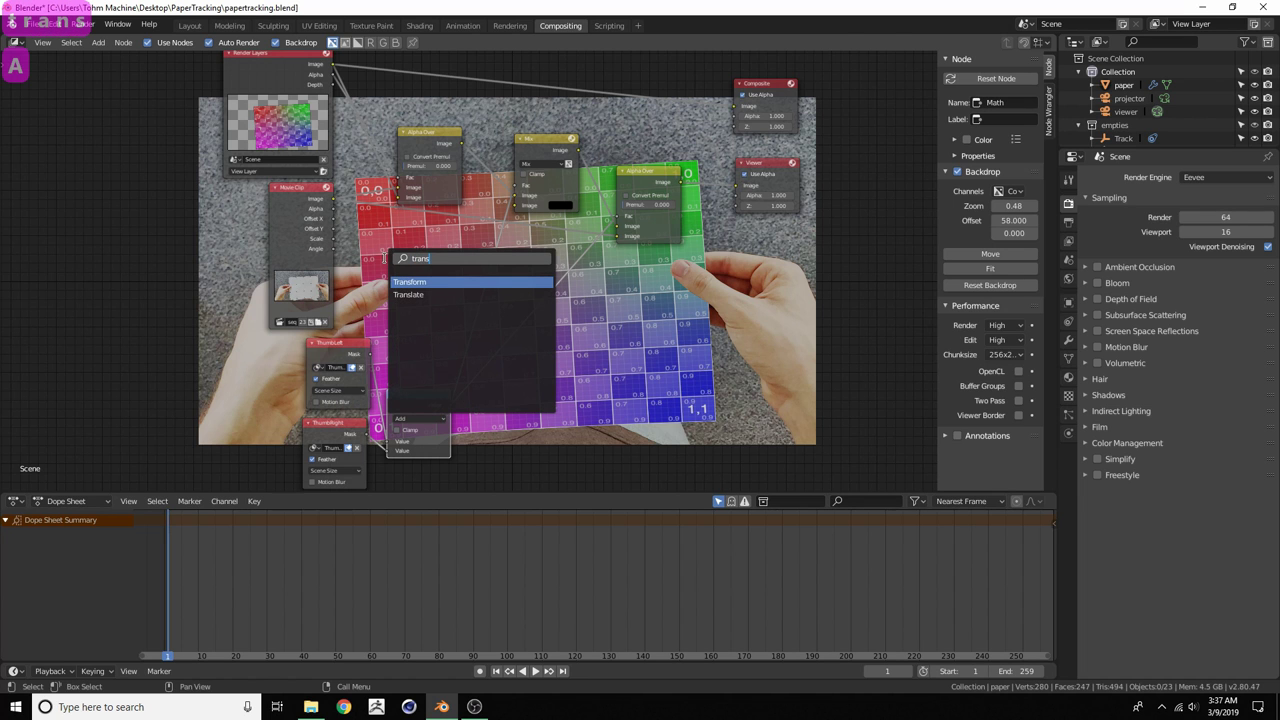
key("Return")
left_click(458, 277)
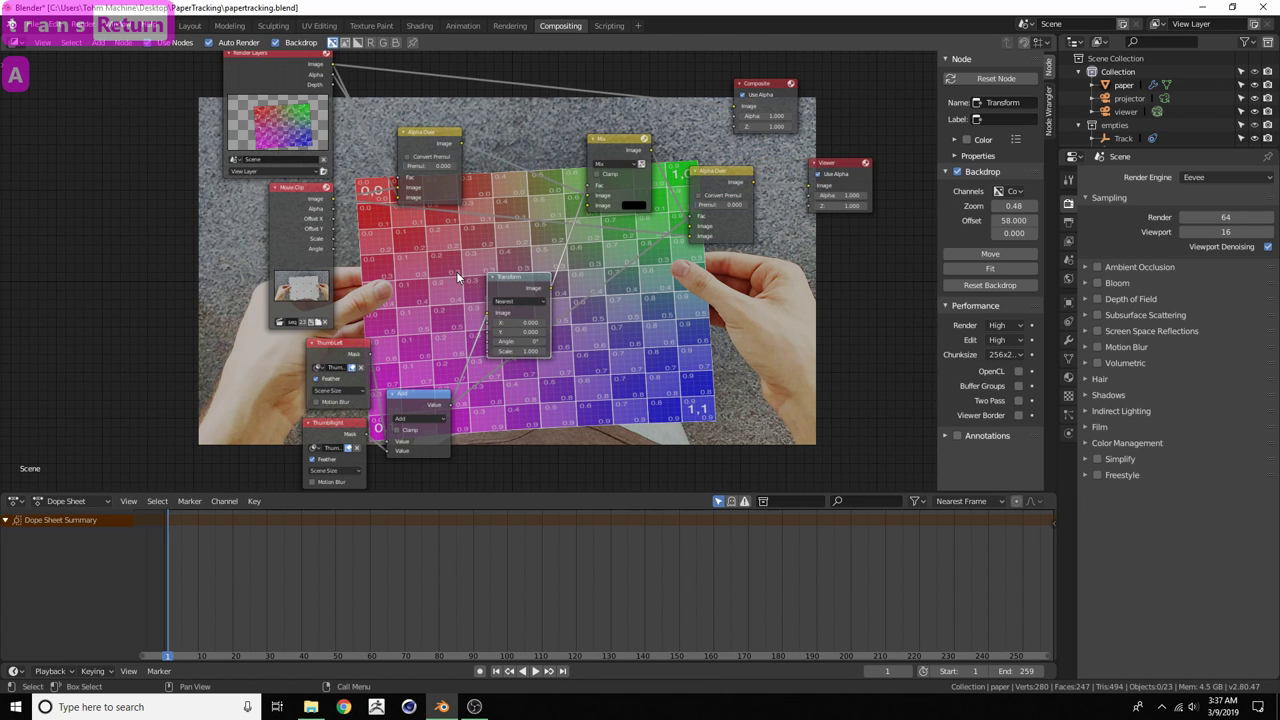
Set the Transform node's Y offset to 9.4 to shift the black thumb shape
scroll(458, 277, "up", 3)
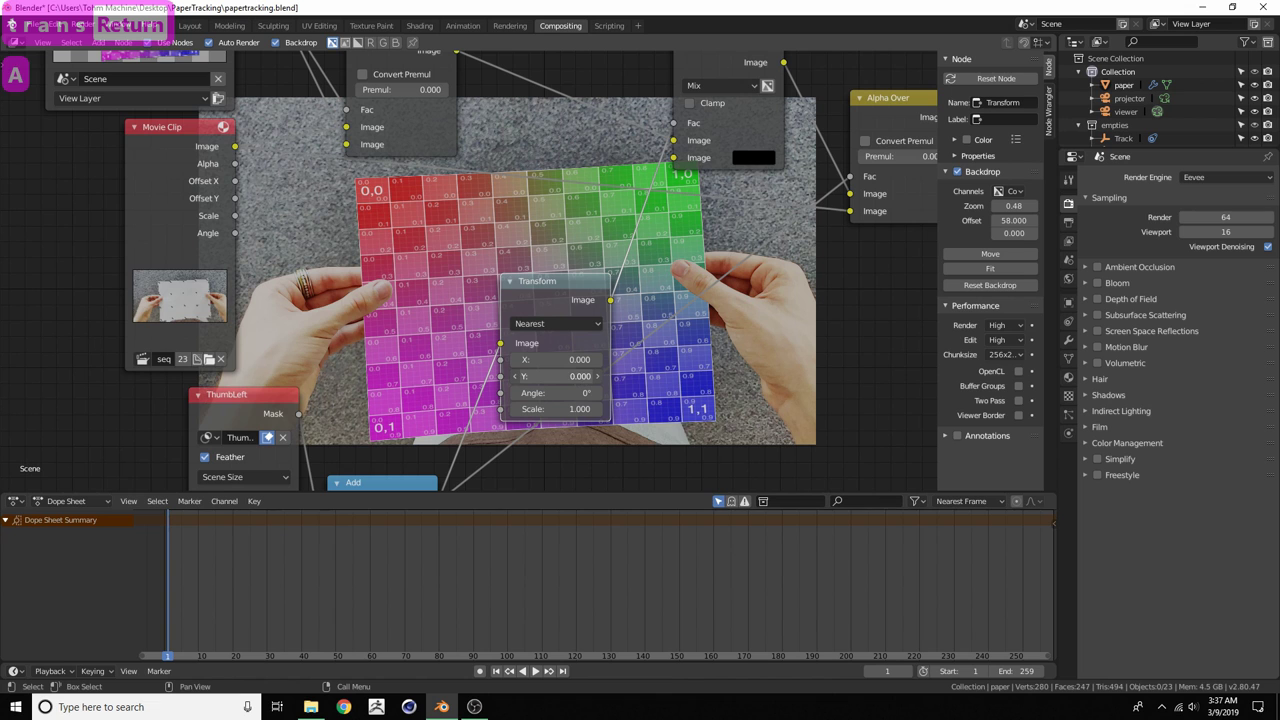
left_click_drag(556, 376, 602, 376)
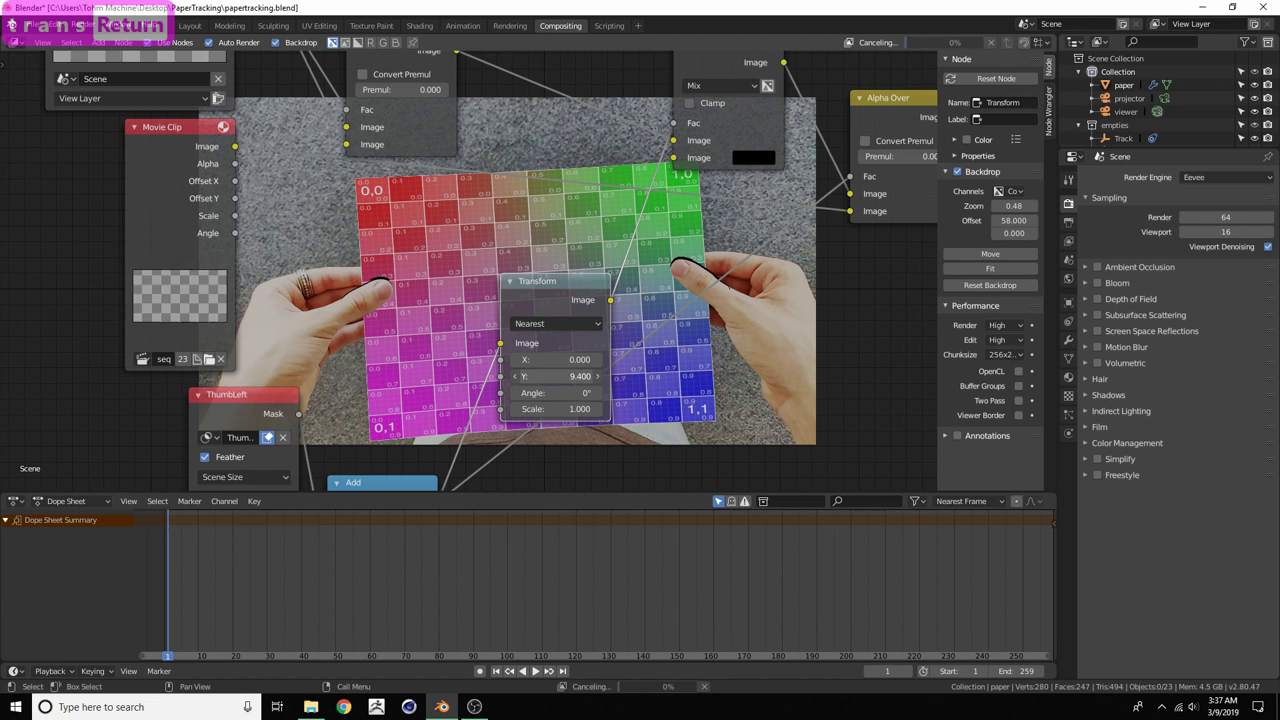
scroll(378, 291, "up", 6)
scroll(378, 291, "down", 9)
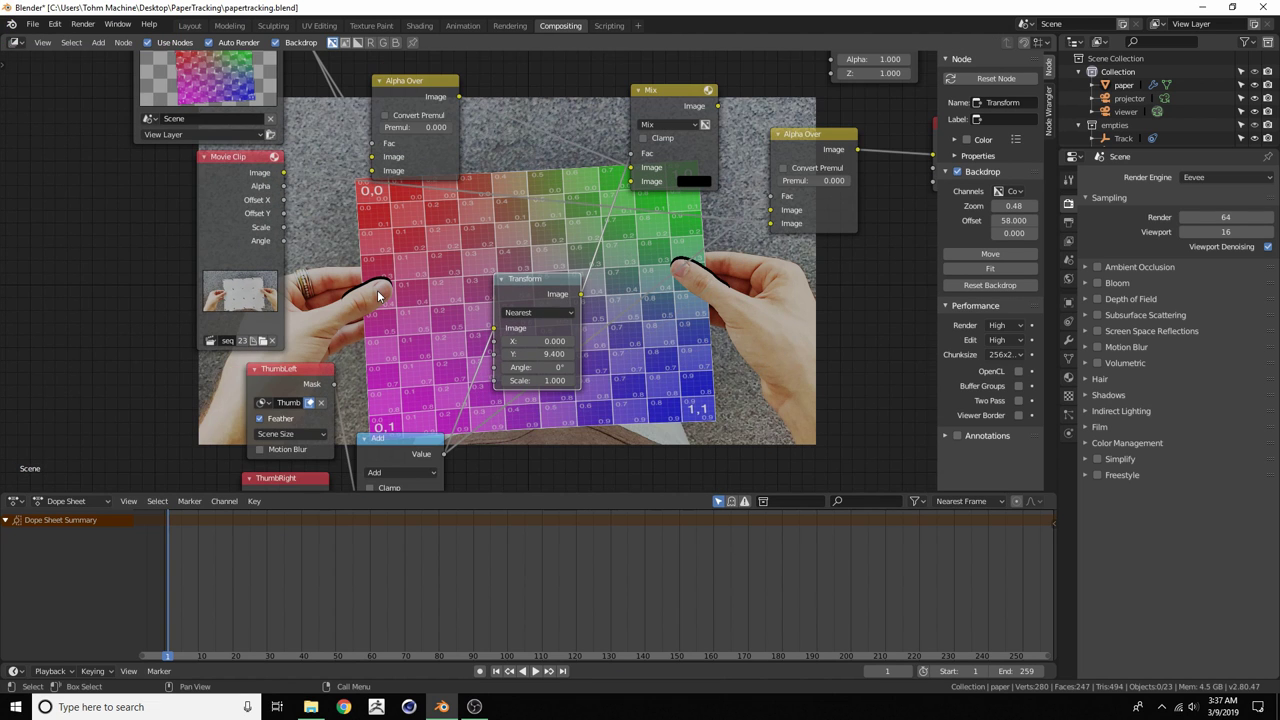
Enlarge the backdrop around the left thumb and set the Transform node's Y offset to -21.8
key("alt+v")
key("alt+v")
key("alt+v")
key("alt+v")
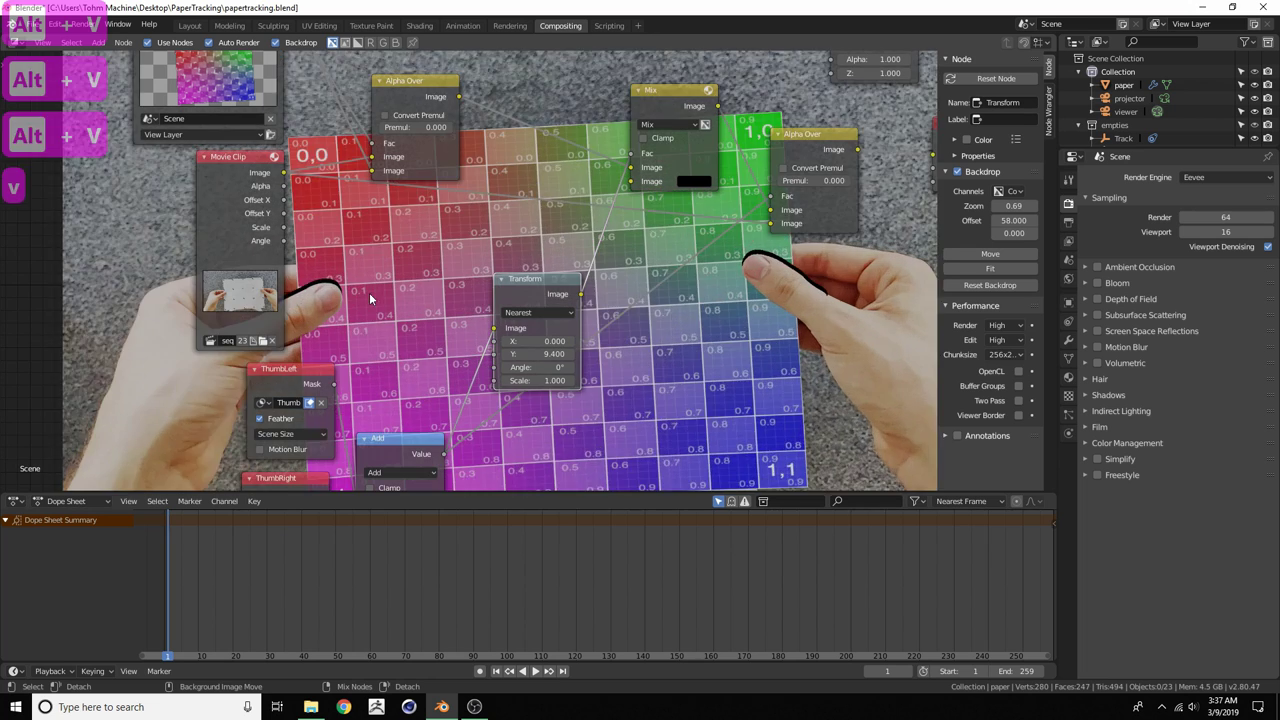
middle_click_drag(362, 298, 475, 254, "alt")
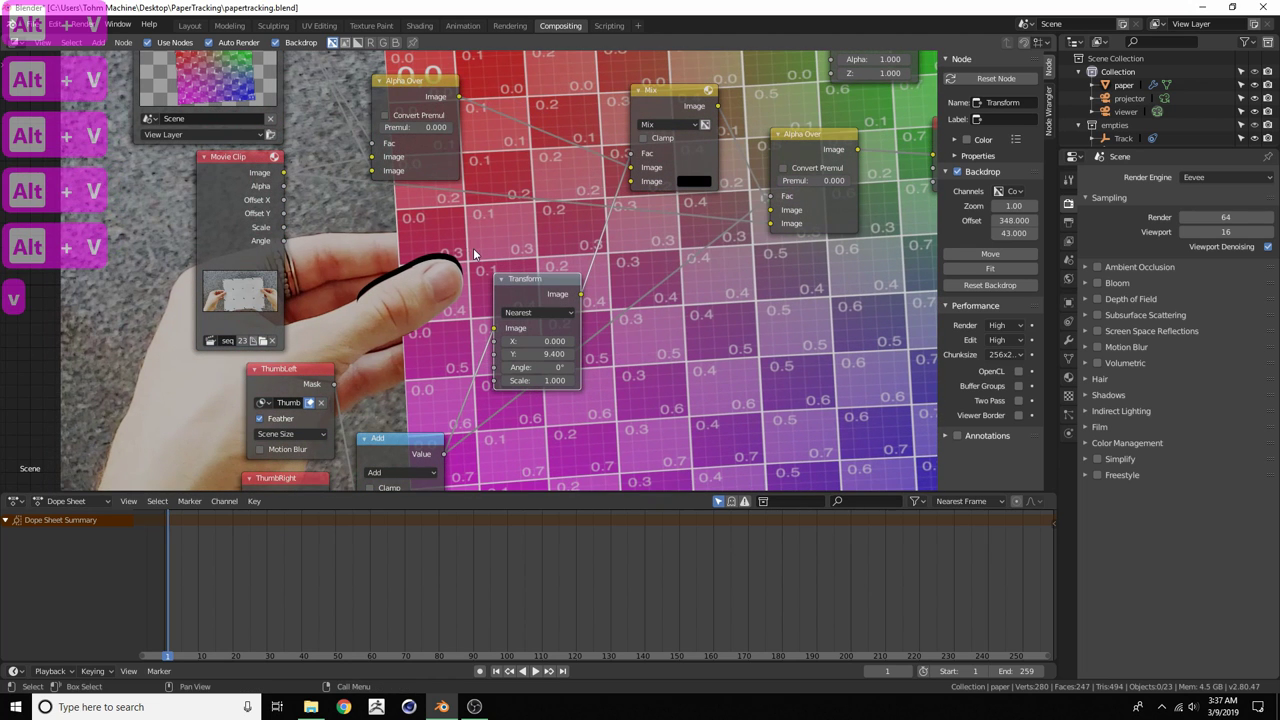
left_click_drag(560, 354, 444, 354)
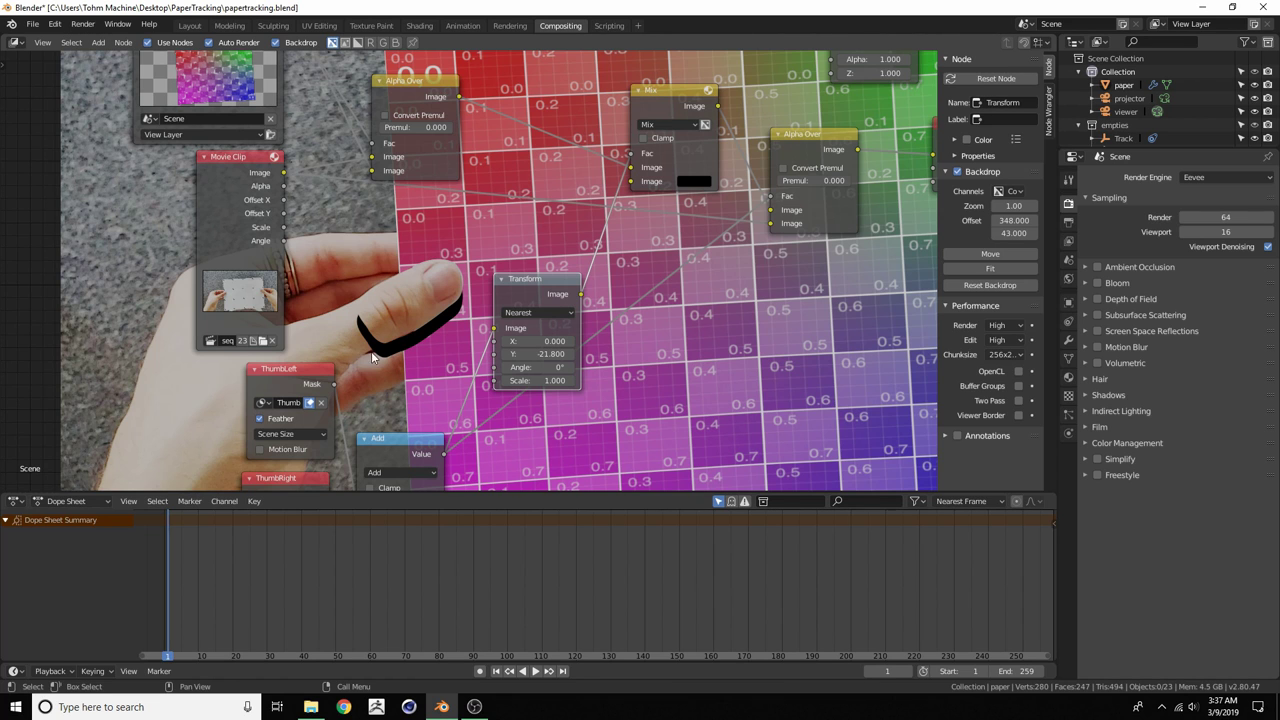
Move the Transform node up and left, and shift the ThumbLeft, ThumbRight and Add nodes left to make room between them
left_click_drag(545, 285, 514, 255)
scroll(208, 388, "down", 1)
middle_click_drag(208, 388, 357, 305)
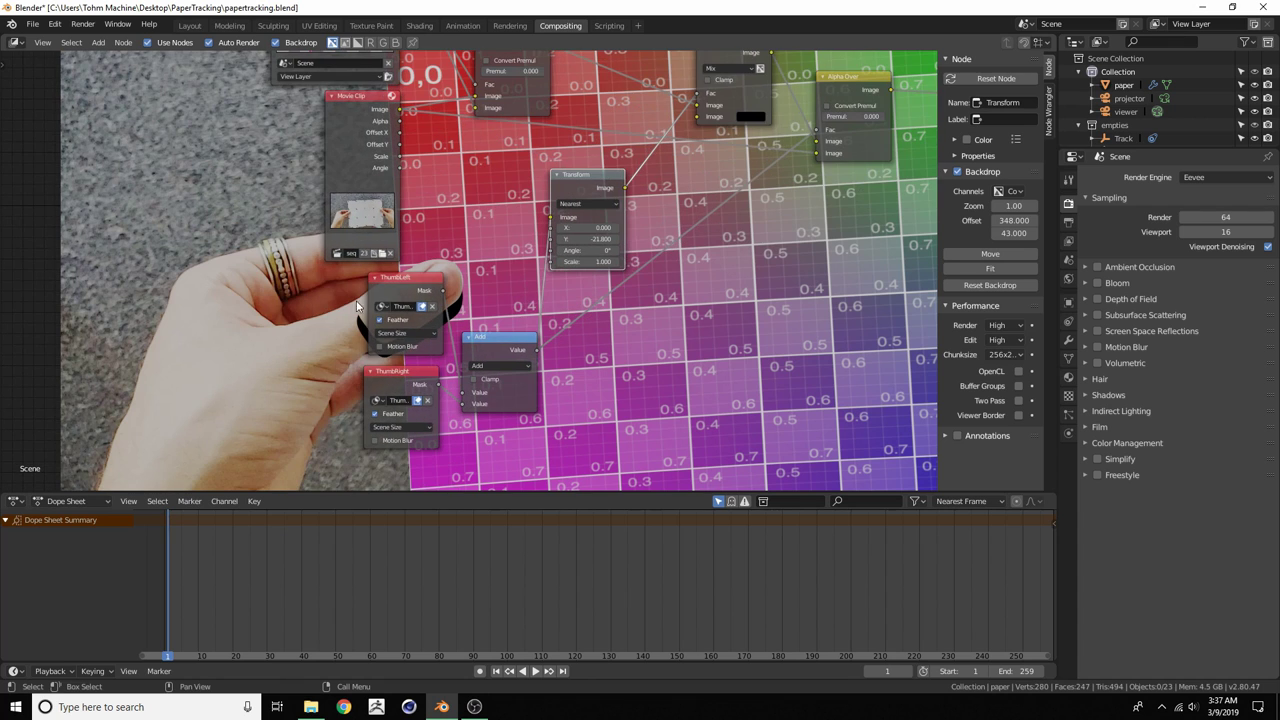
left_click_drag(390, 285, 293, 287)
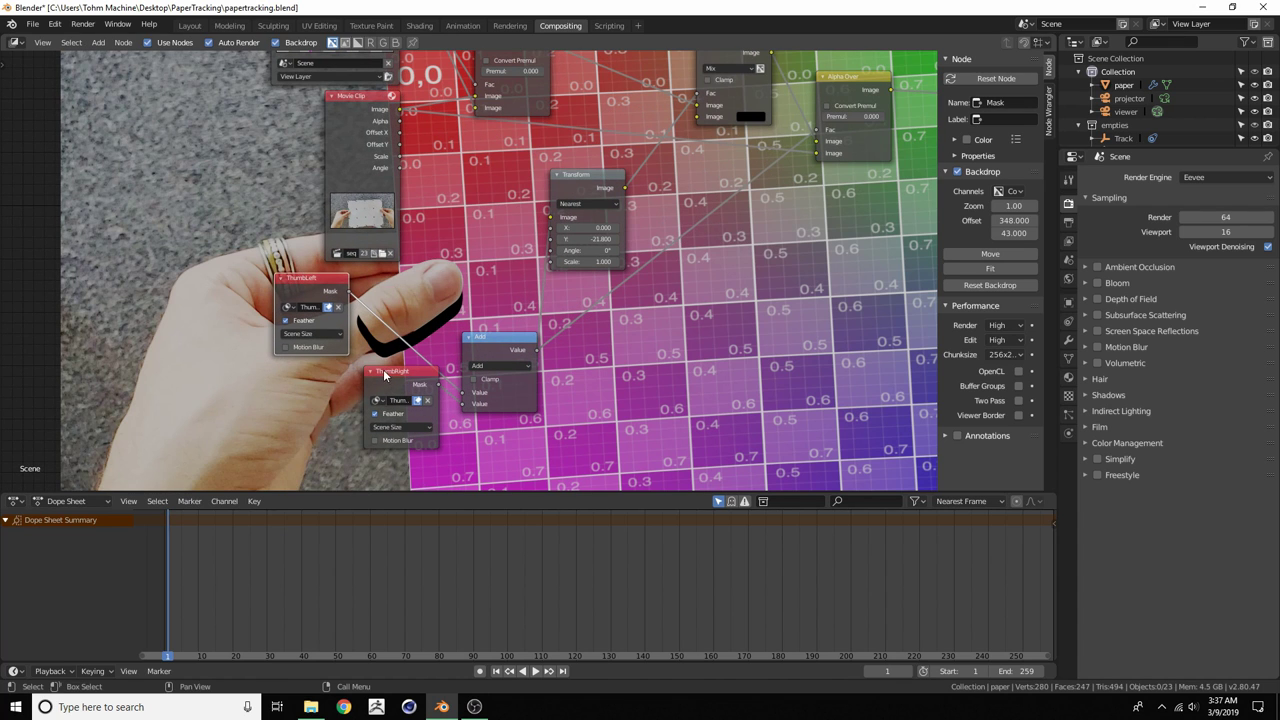
left_click_drag(384, 375, 282, 370)
left_click_drag(488, 337, 424, 350)
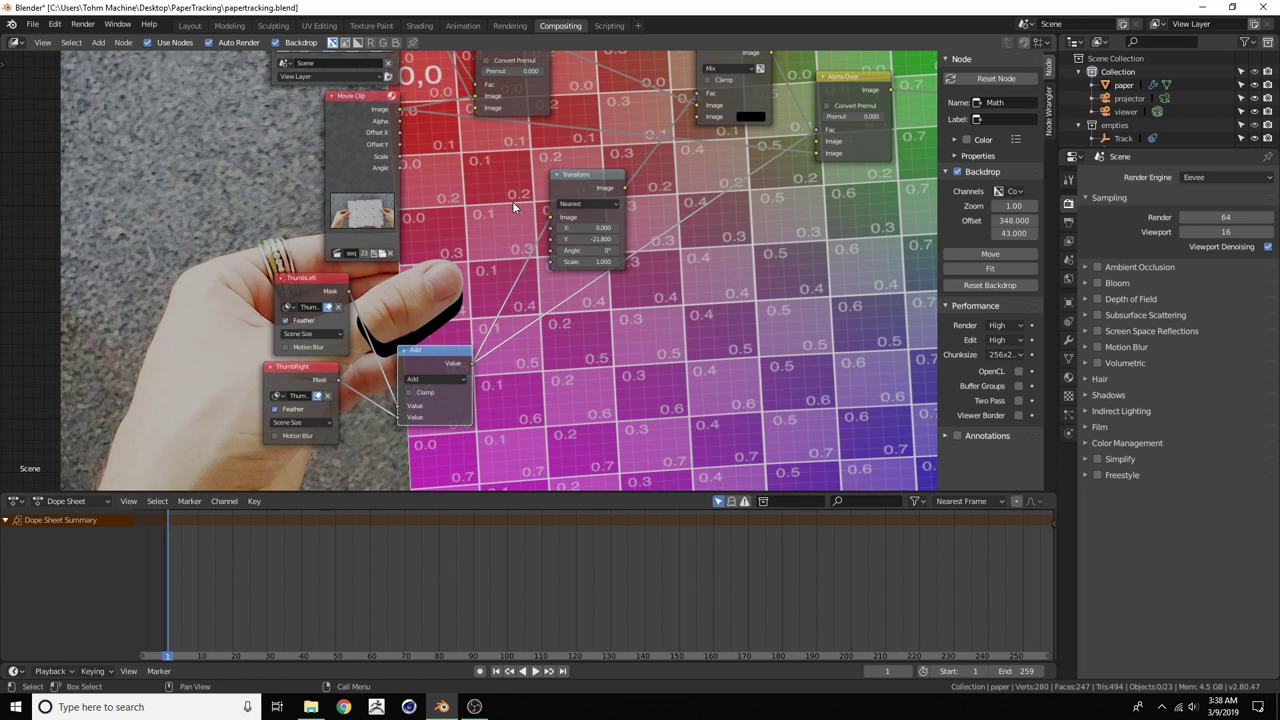
Move the Transform node left and nudge the Add node slightly up
scroll(446, 188, "down", 1)
left_click(538, 197)
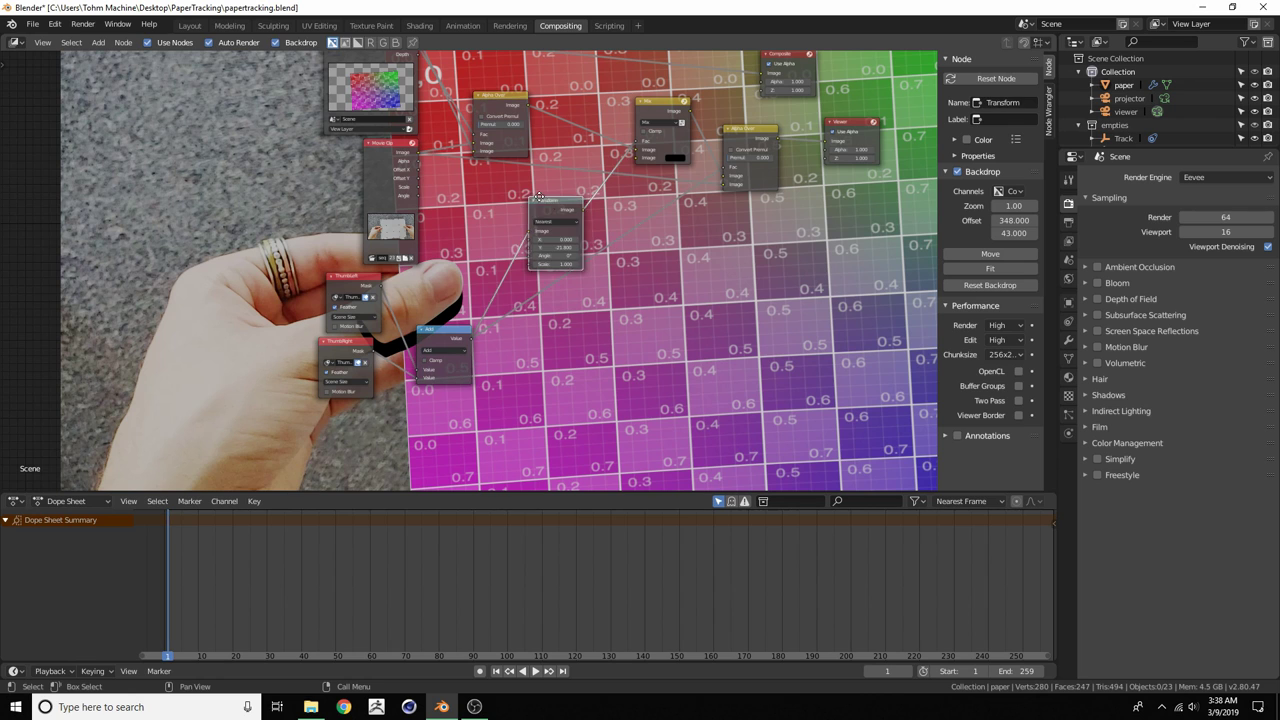
left_click_drag(538, 197, 523, 207)
left_click(432, 337)
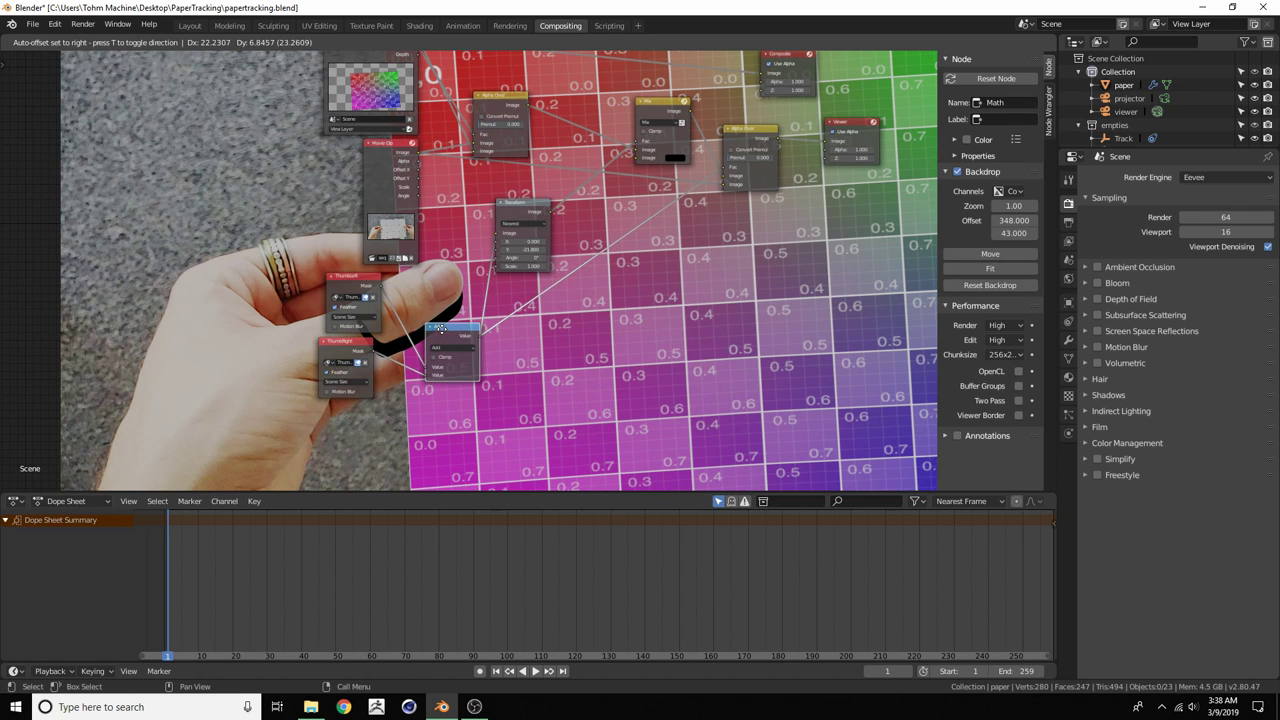
scroll(470, 290, "up", 2)
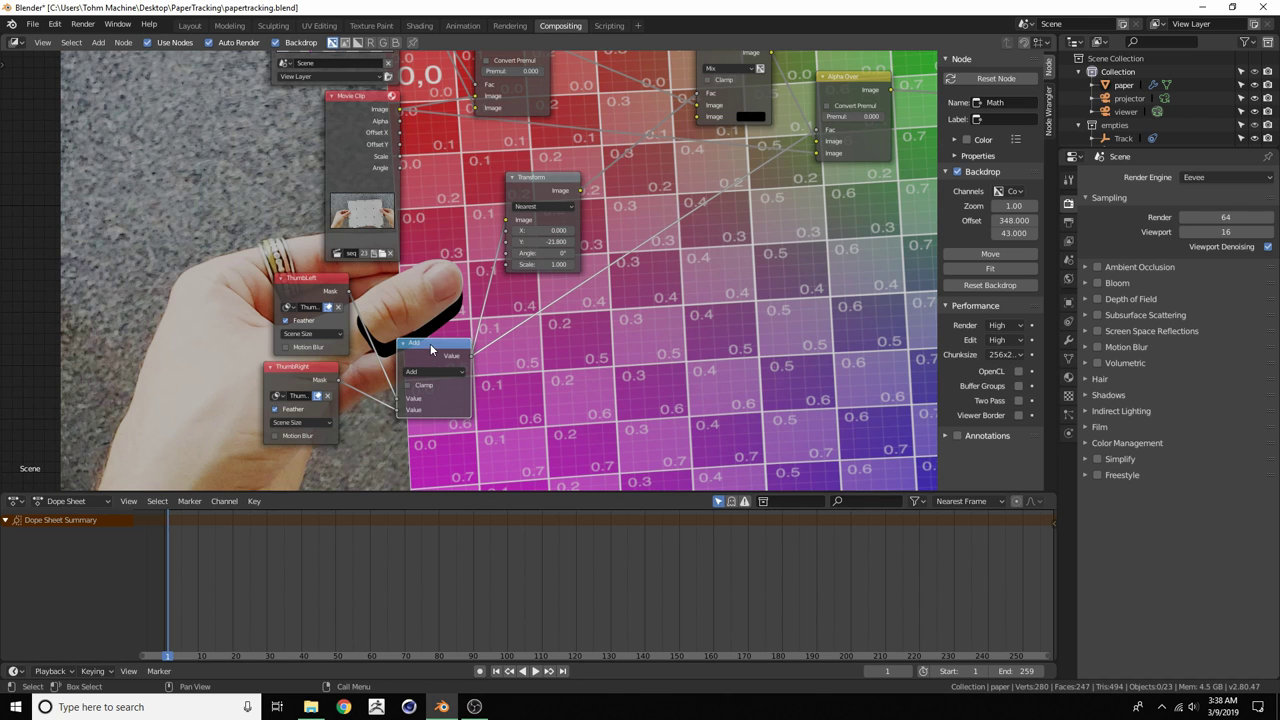
Duplicate the Add math node into the free area below the Mix node and change the copy's operation to Multiply
key("shift+d")
left_click(705, 342)
left_click(707, 366)
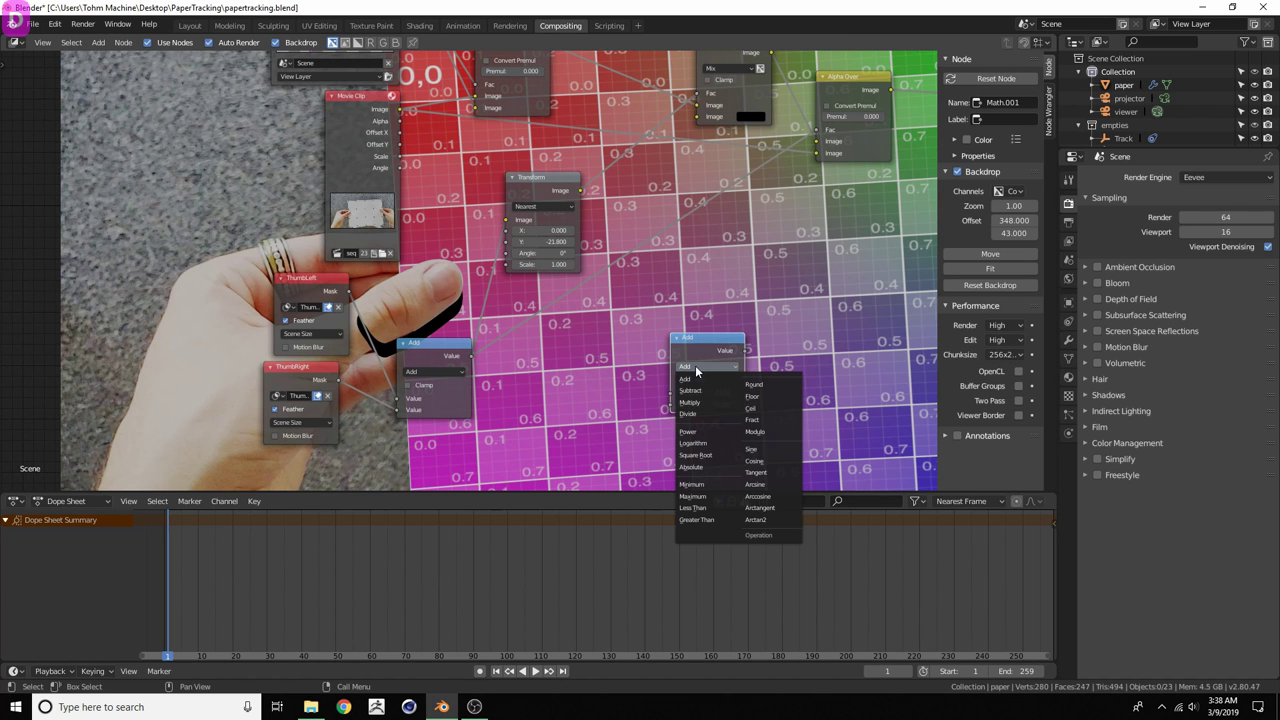
left_click(703, 406)
Shift the Transform node left and insert the Multiply node on the link between it and the Mix node's Fac
middle_click_drag(522, 213, 452, 298)
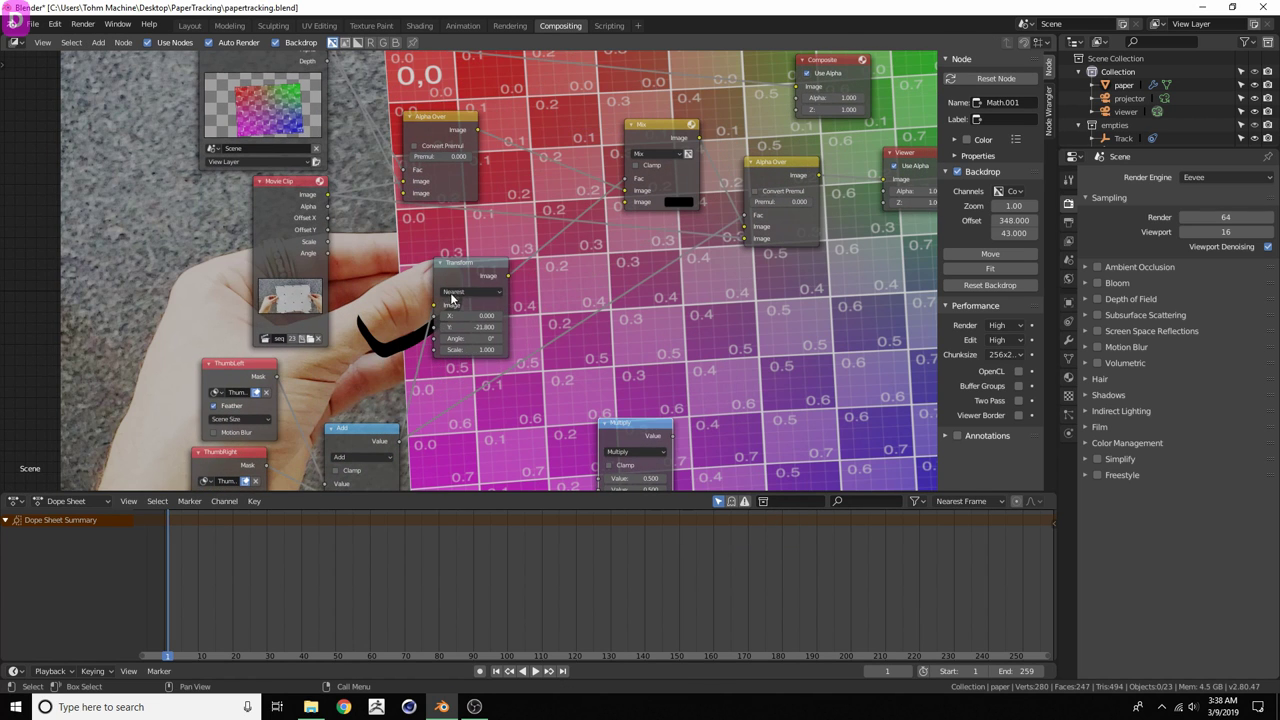
left_click_drag(453, 268, 388, 288)
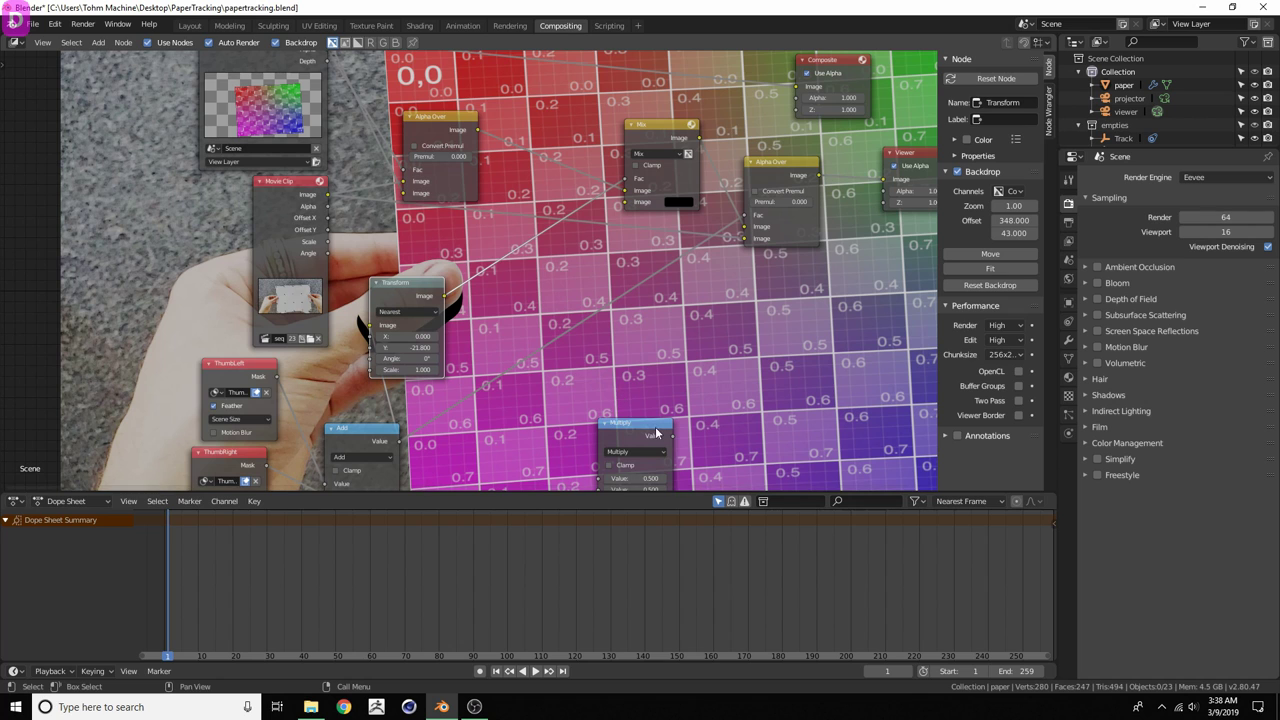
left_click_drag(656, 432, 536, 261)
scroll(423, 286, "up", 1)
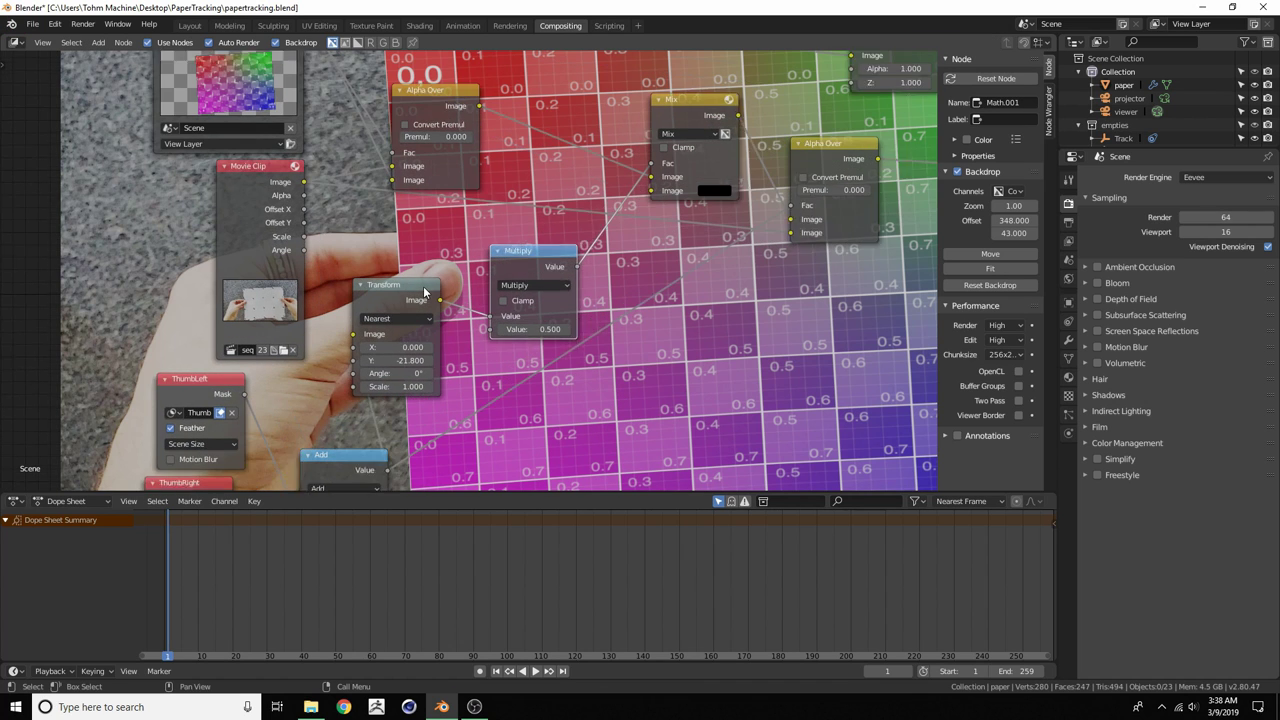
scroll(420, 285, "up", 1)
mouse_move(402, 281)
left_mouse_down()
mouse_move(402, 303)
mouse_move(404, 292)
left_mouse_up()
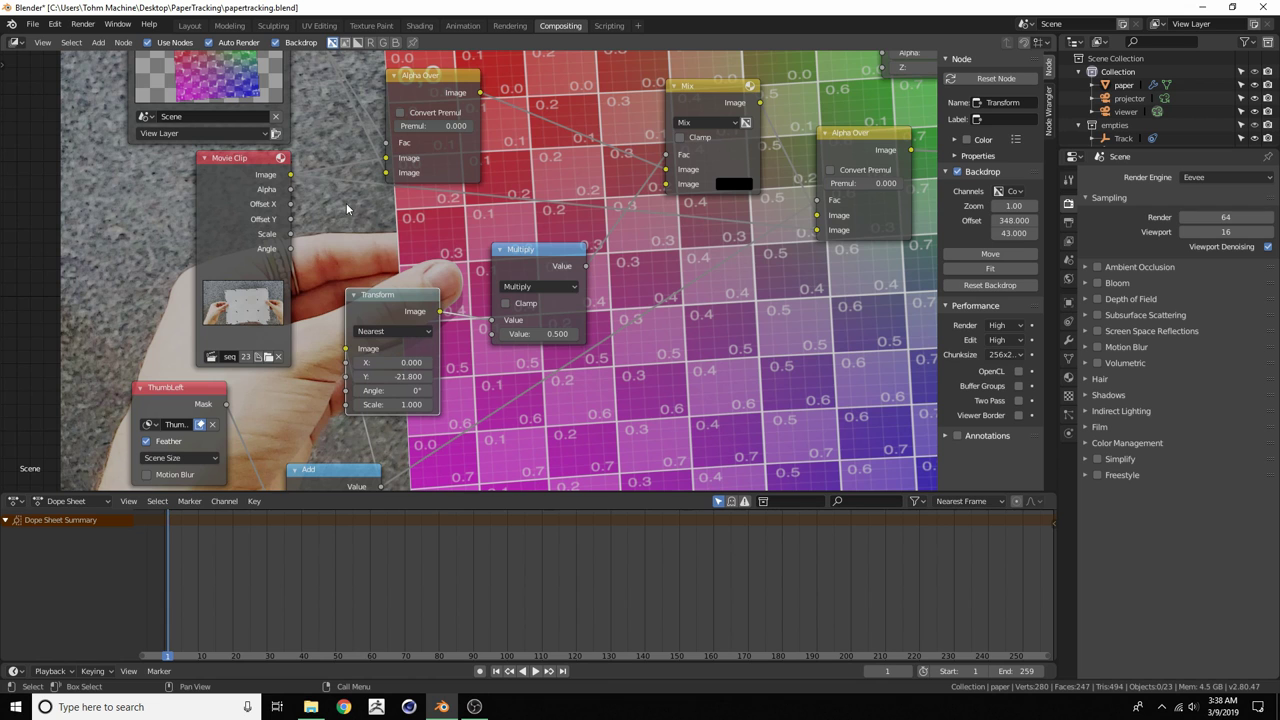
Connect the Render Layers Alpha output to the second Value input of the Multiply node
scroll(430, 221, "down", 3)
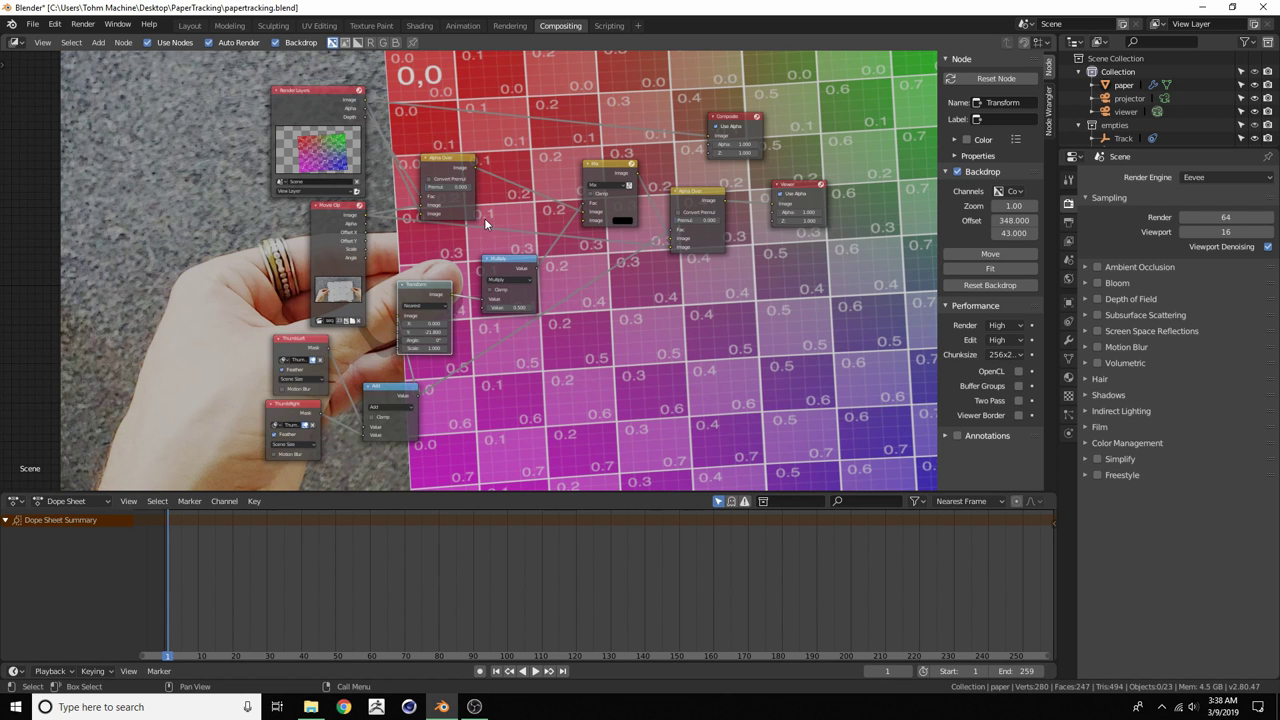
scroll(420, 170, "up", 3)
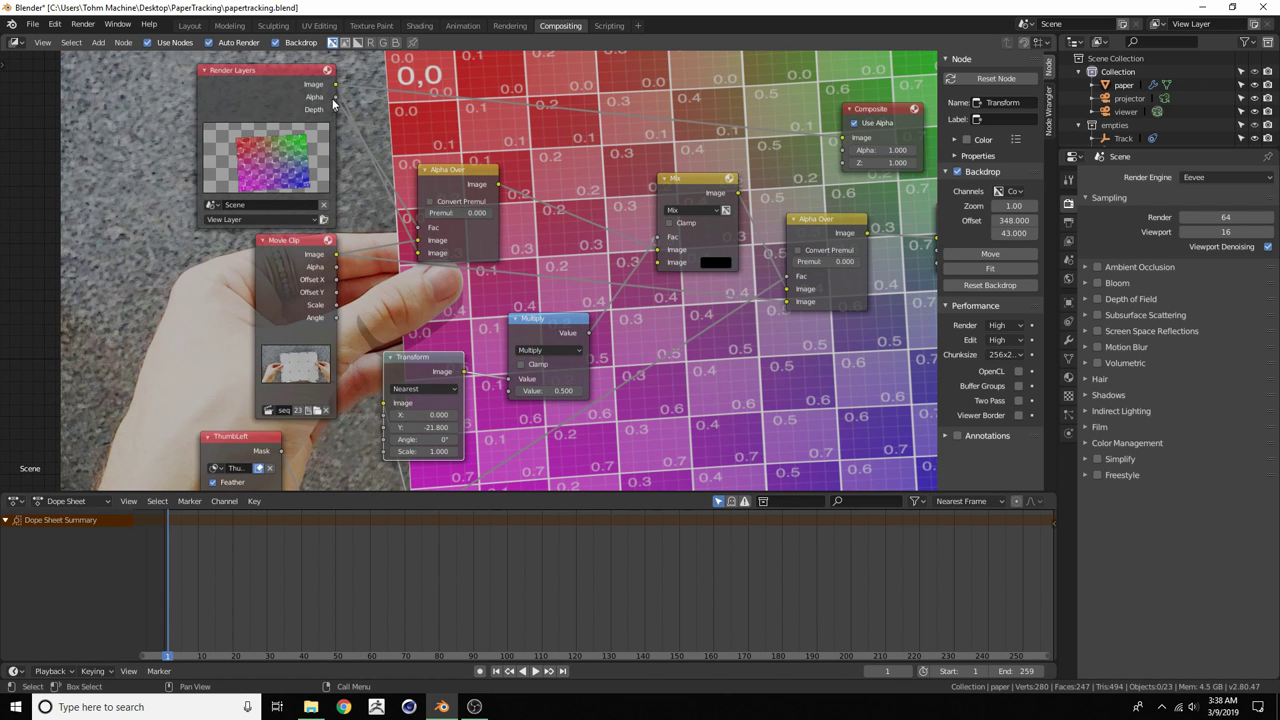
left_click_drag(336, 100, 508, 389)
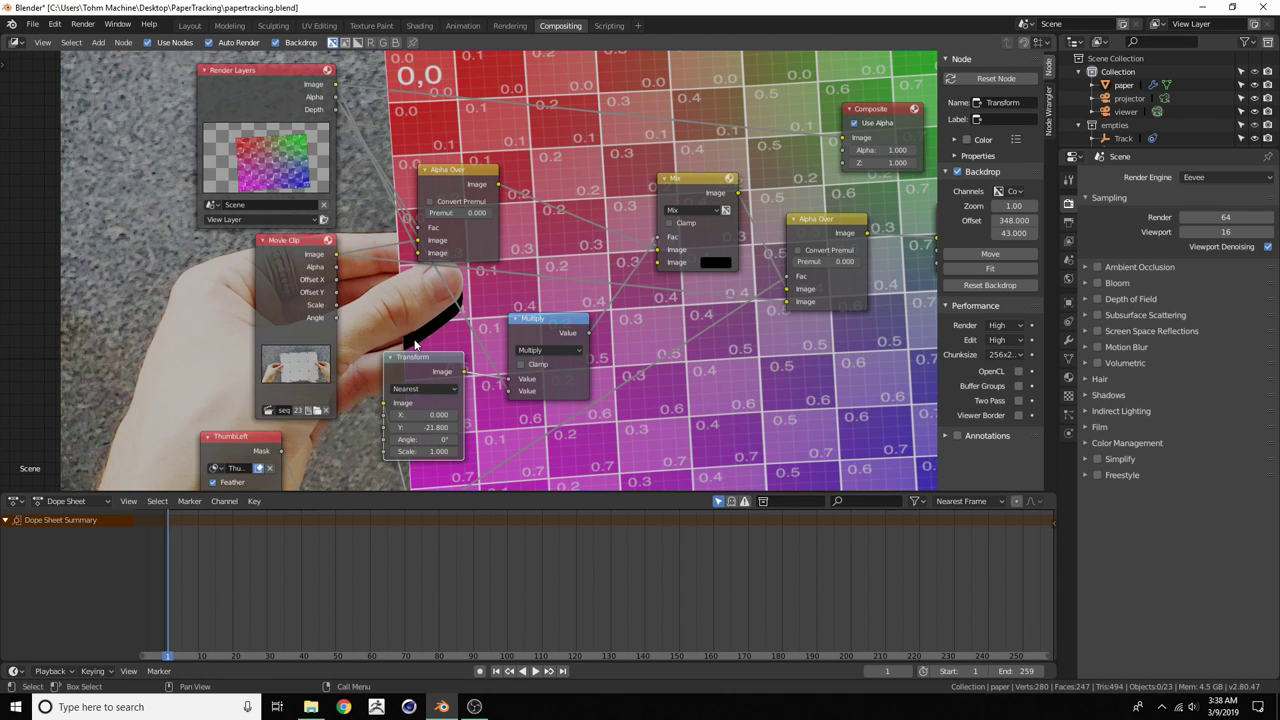
Preview the Multiply and Transform outputs to check the shadow mask, and return the Viewer to the final Alpha Over node
left_click(550, 318, "ctrl+shift")
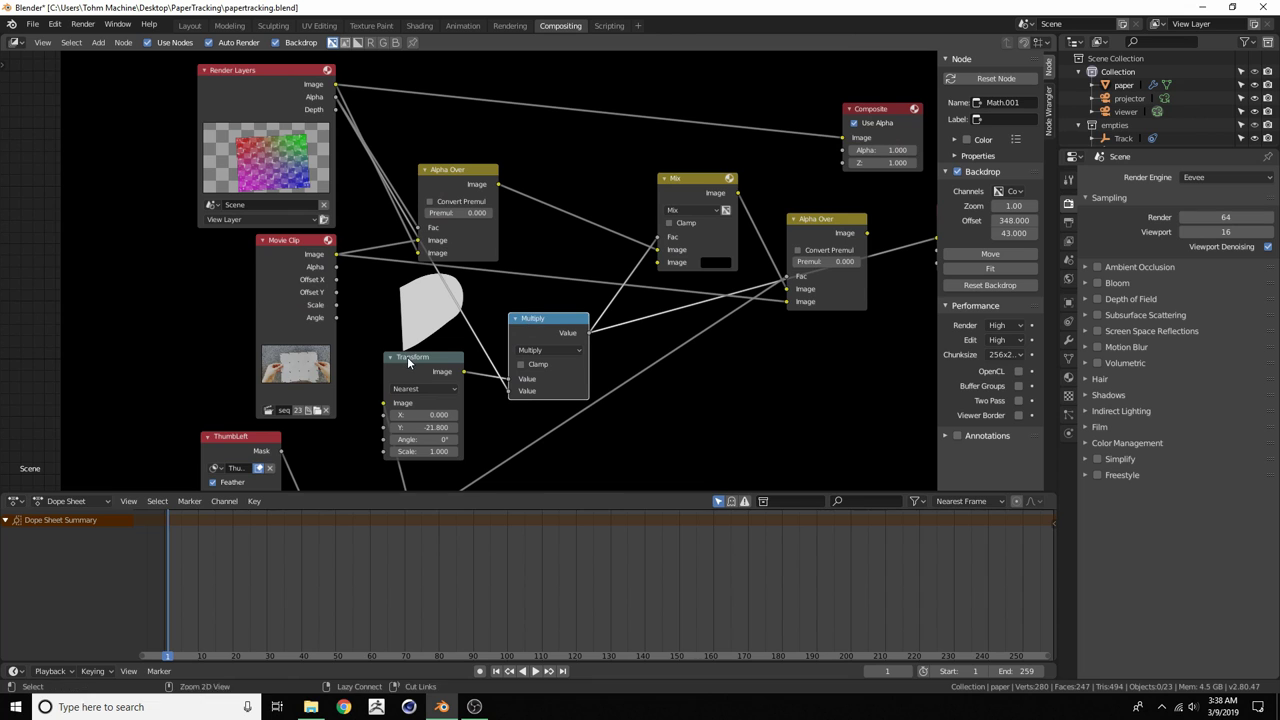
left_click(408, 359, "ctrl+shift")
left_click(532, 324)
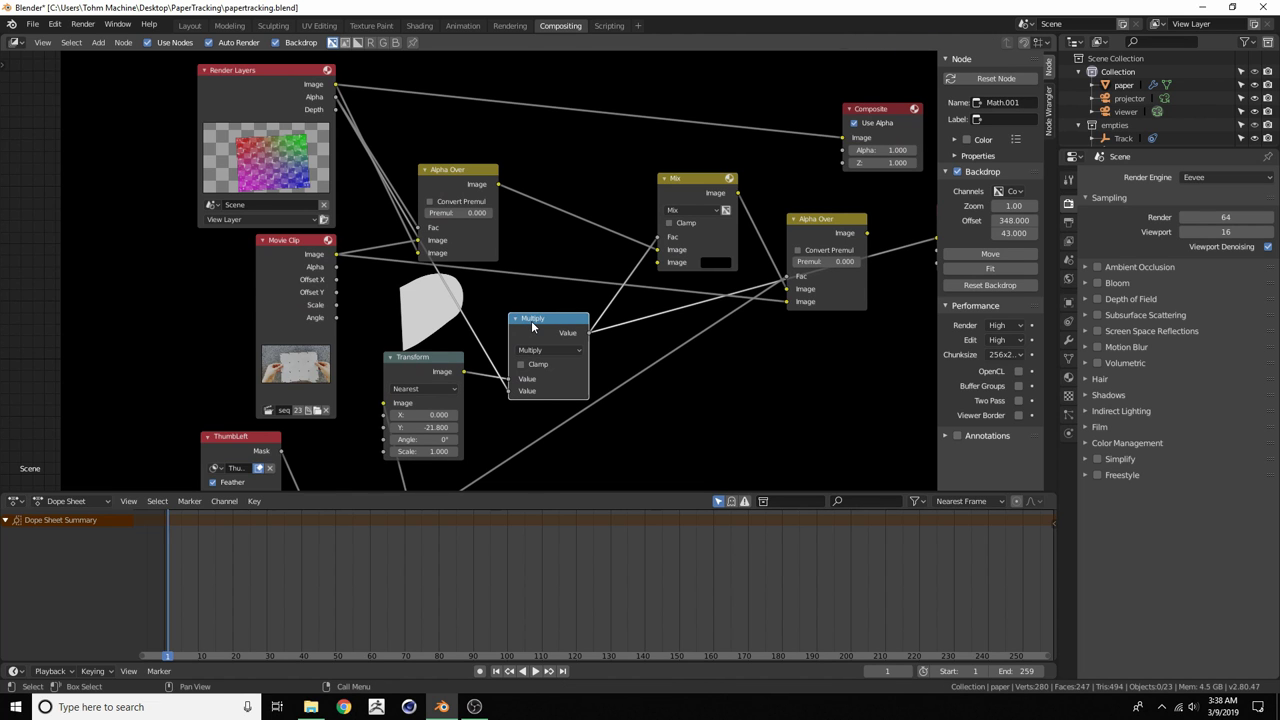
scroll(607, 213, "down", 7)
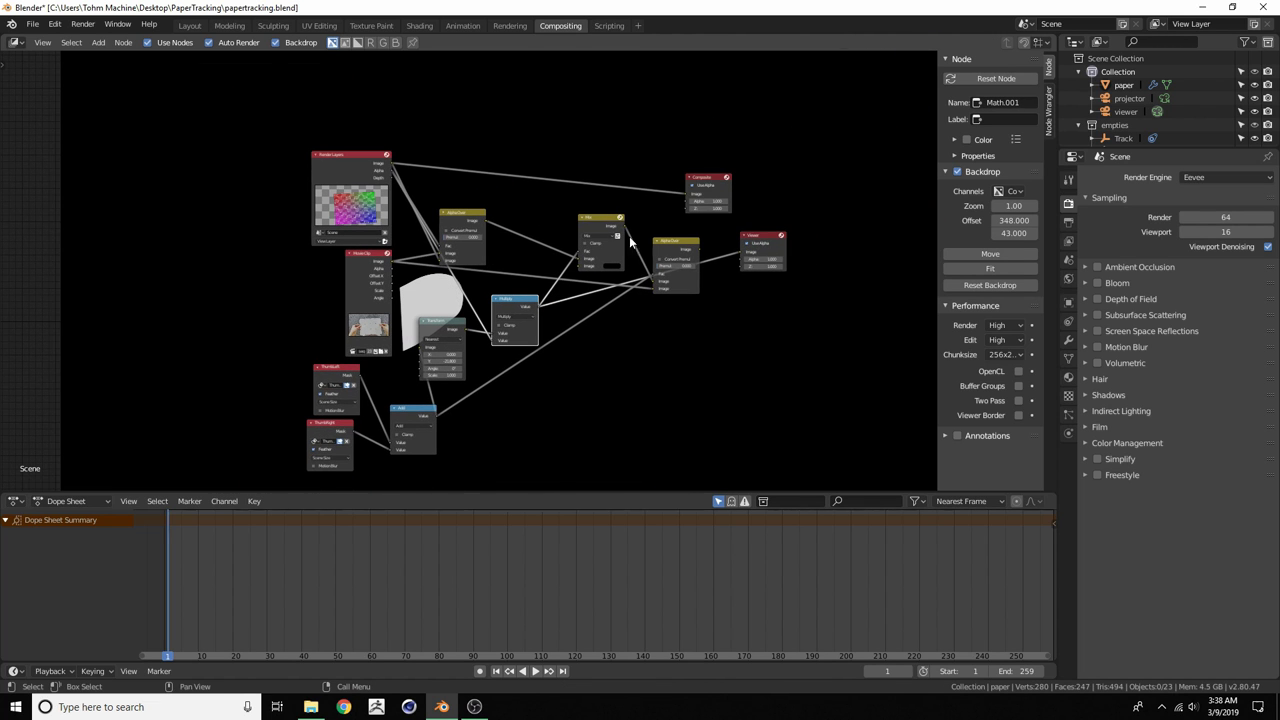
left_click(681, 238, "ctrl+shift")
scroll(527, 338, "up", 2)
scroll(528, 343, "up", 3)
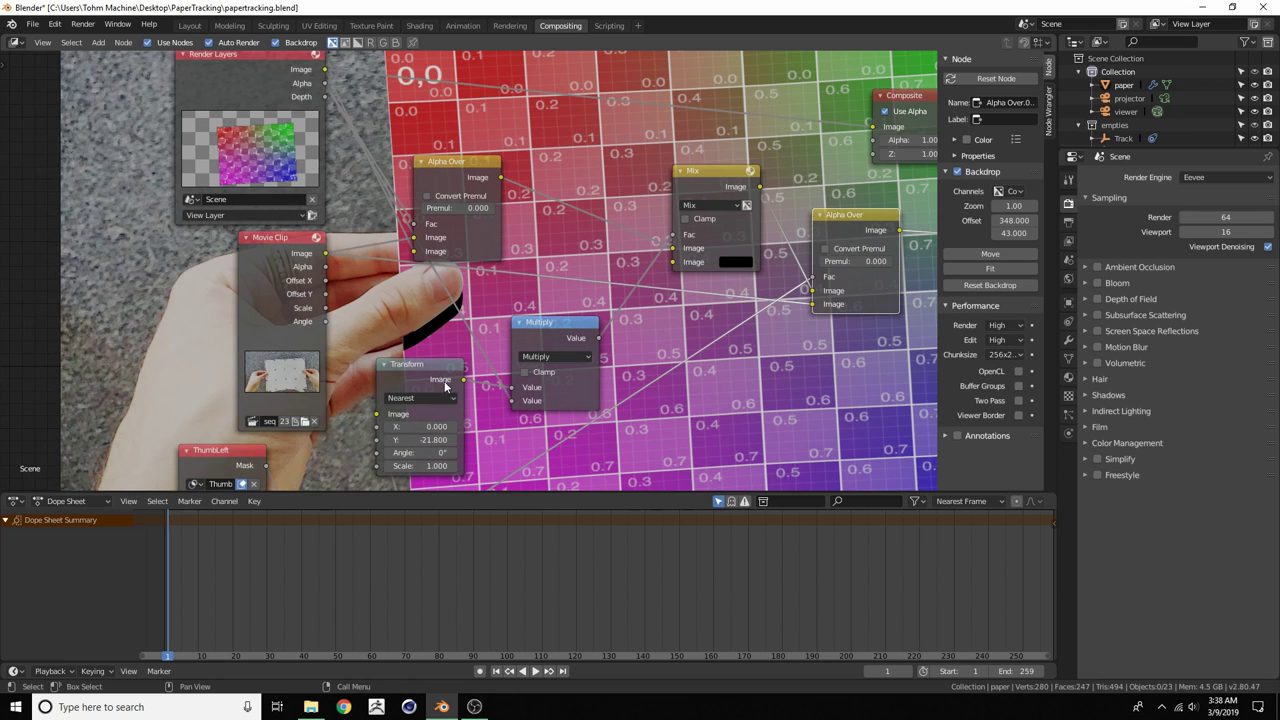
Move the Multiply node right and adjust the Transform node's position to make room between them
middle_click_drag(420, 355, 500, 249)
left_click_drag(636, 233, 670, 212)
left_click(478, 267)
left_click_drag(478, 267, 475, 276)
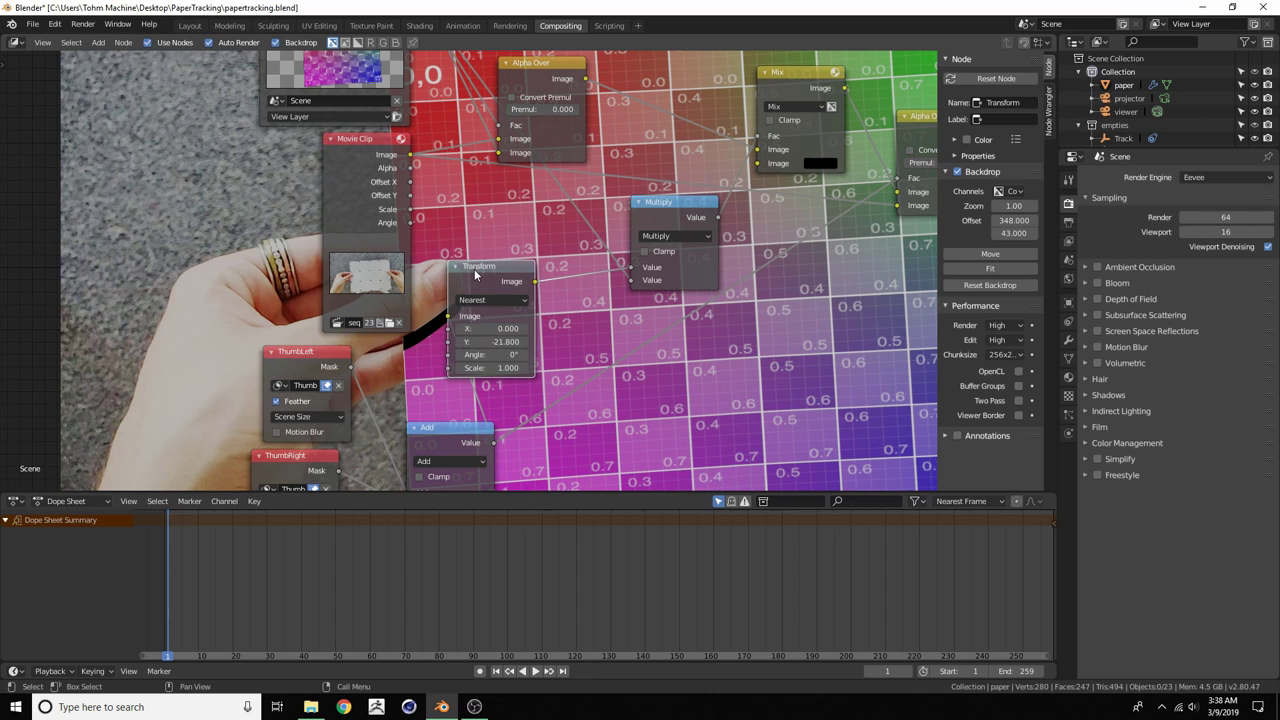
Insert a Blur node on the link between the Transform and Multiply nodes and position it between them
key("shift+a")
left_click(527, 271)
type("blur")
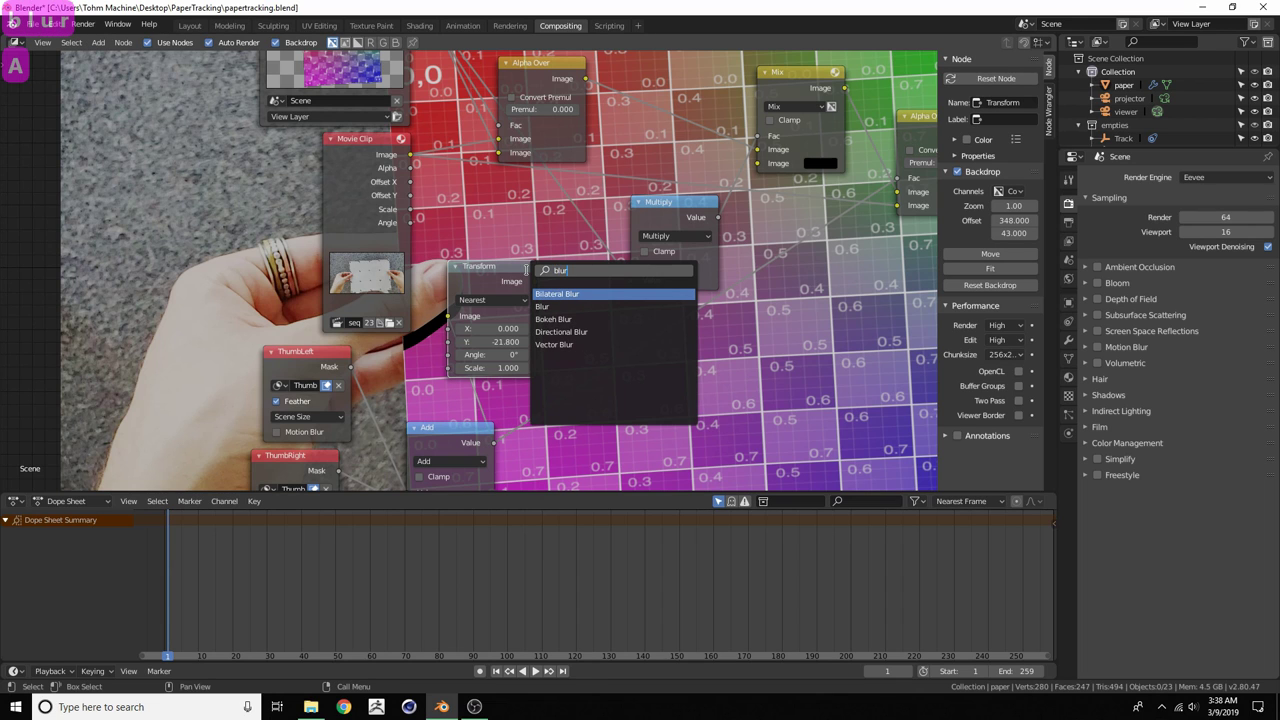
key("Down")
key("Return")
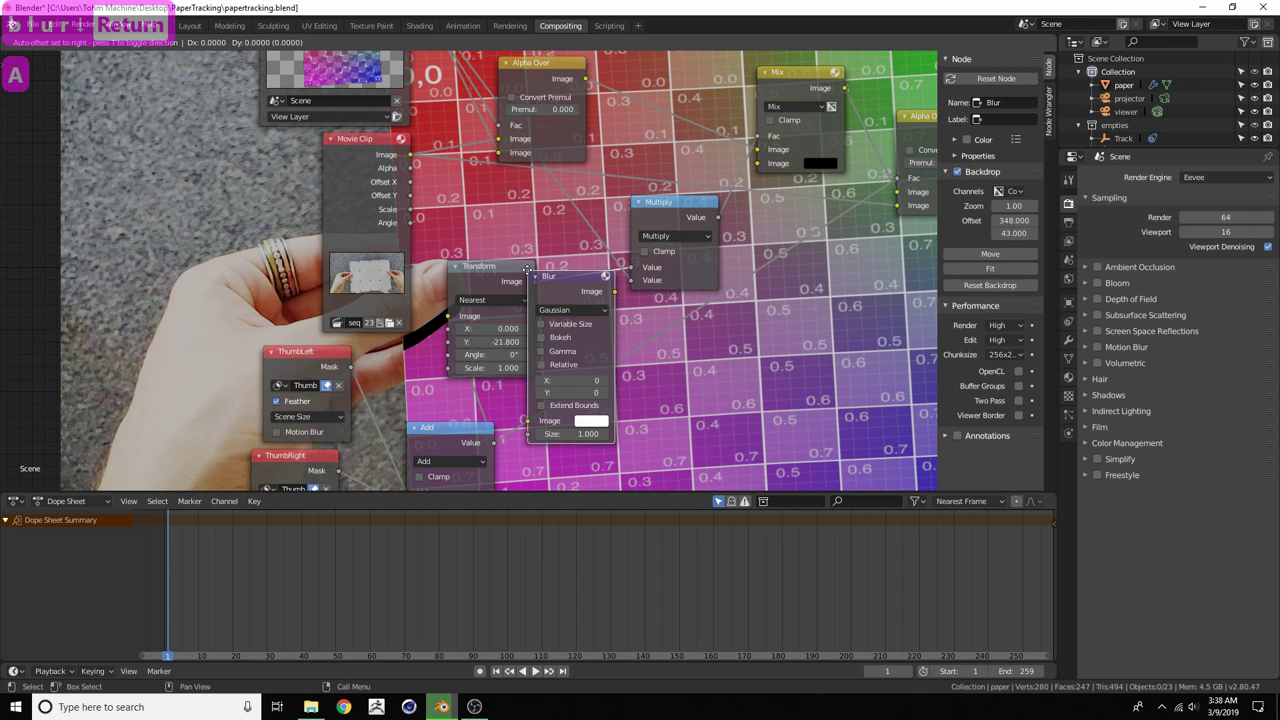
left_click(564, 269)
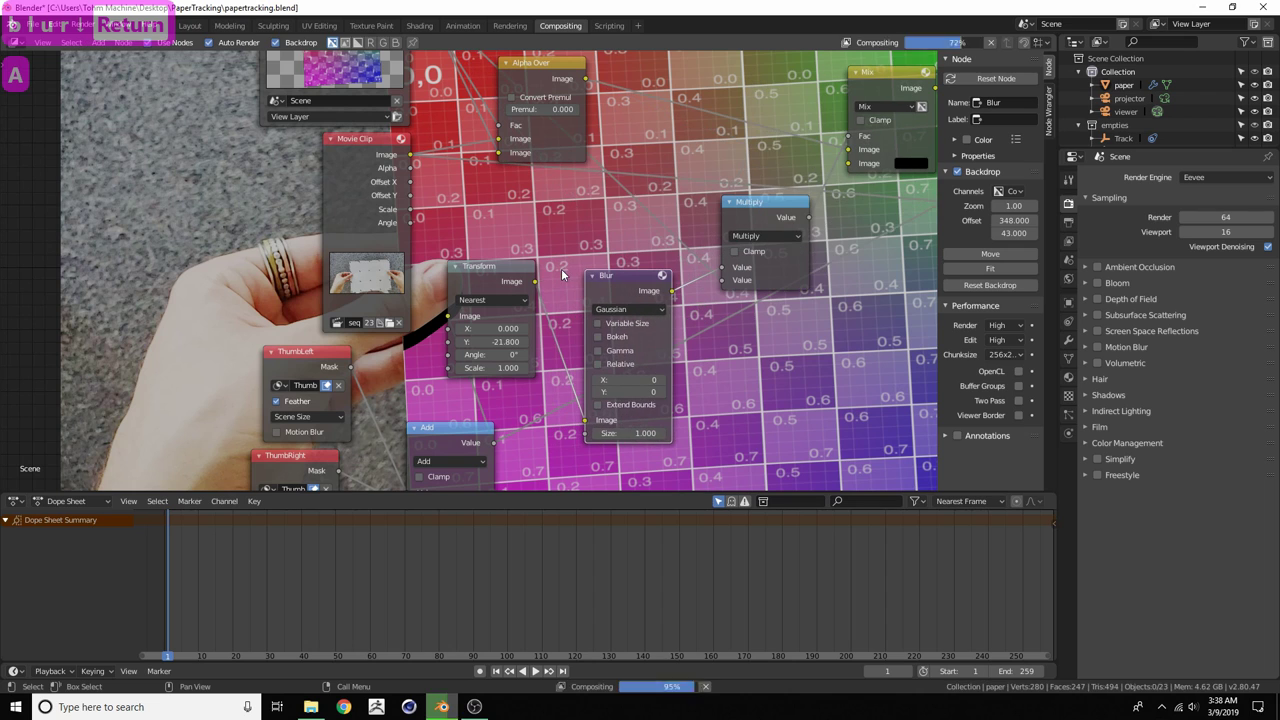
left_click_drag(612, 277, 598, 237)
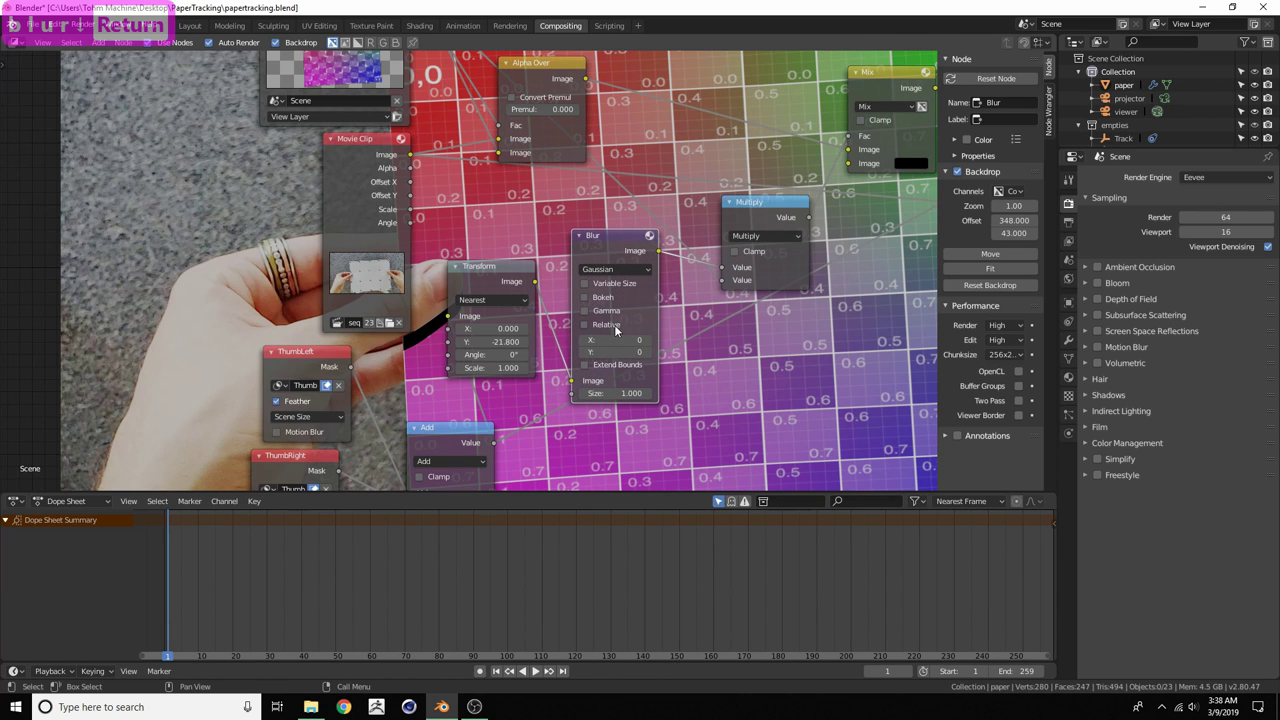
Set the Blur node's X and Y size to 12
left_click(620, 340)
type("12")
key("Return")
left_click(639, 349)
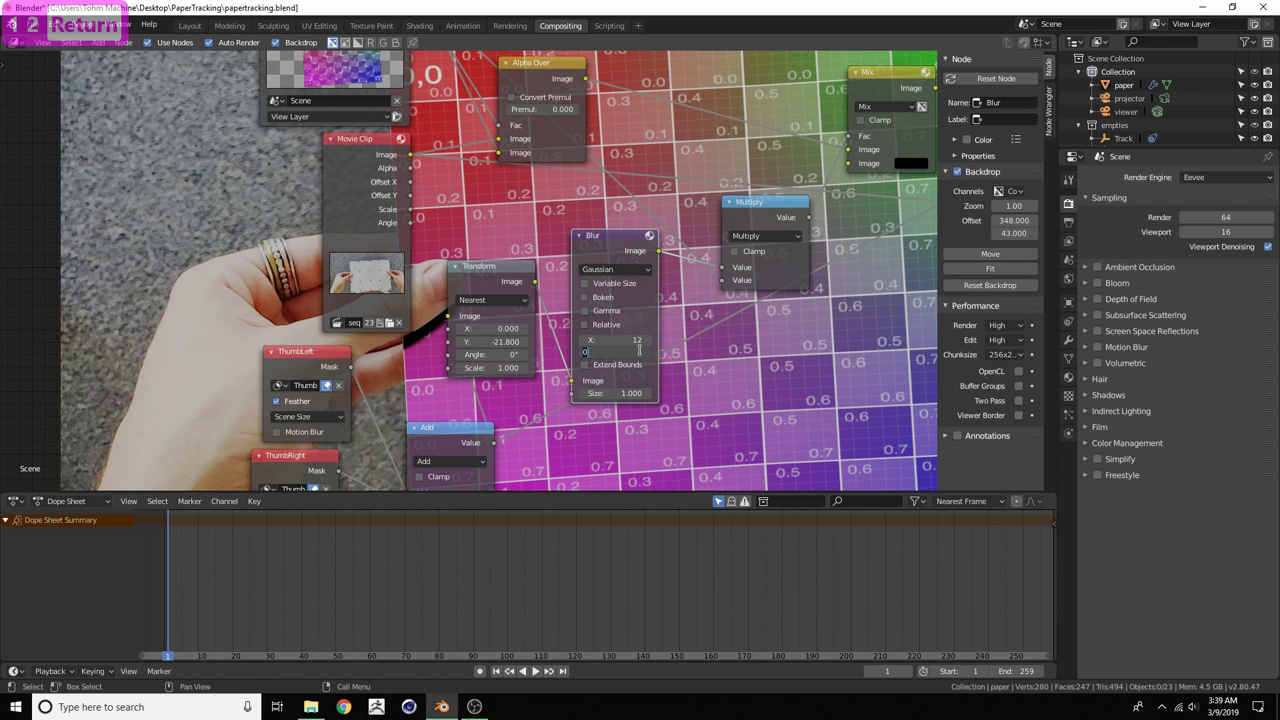
type("12")
key("Return")
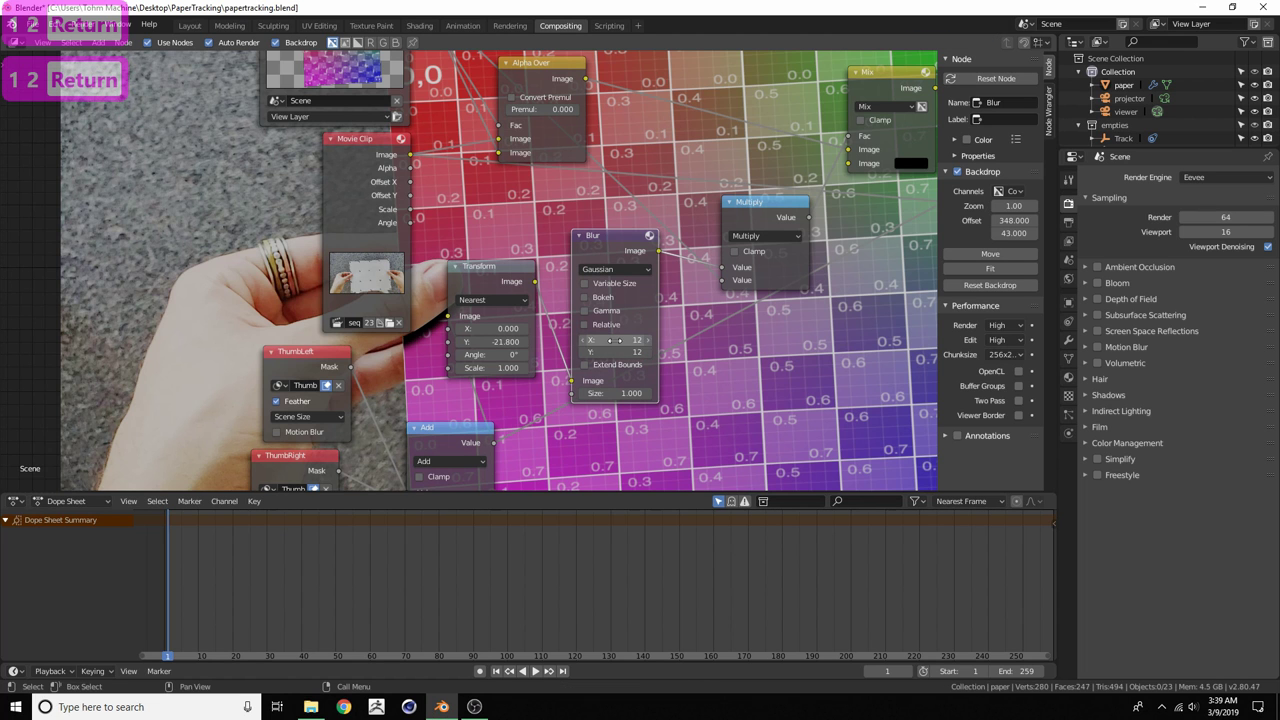
Shrink and reposition the backdrop to show the whole composite, and collapse the Blur and Multiply nodes, placing Multiply beside Blur
key("alt+v")
key("alt+v")
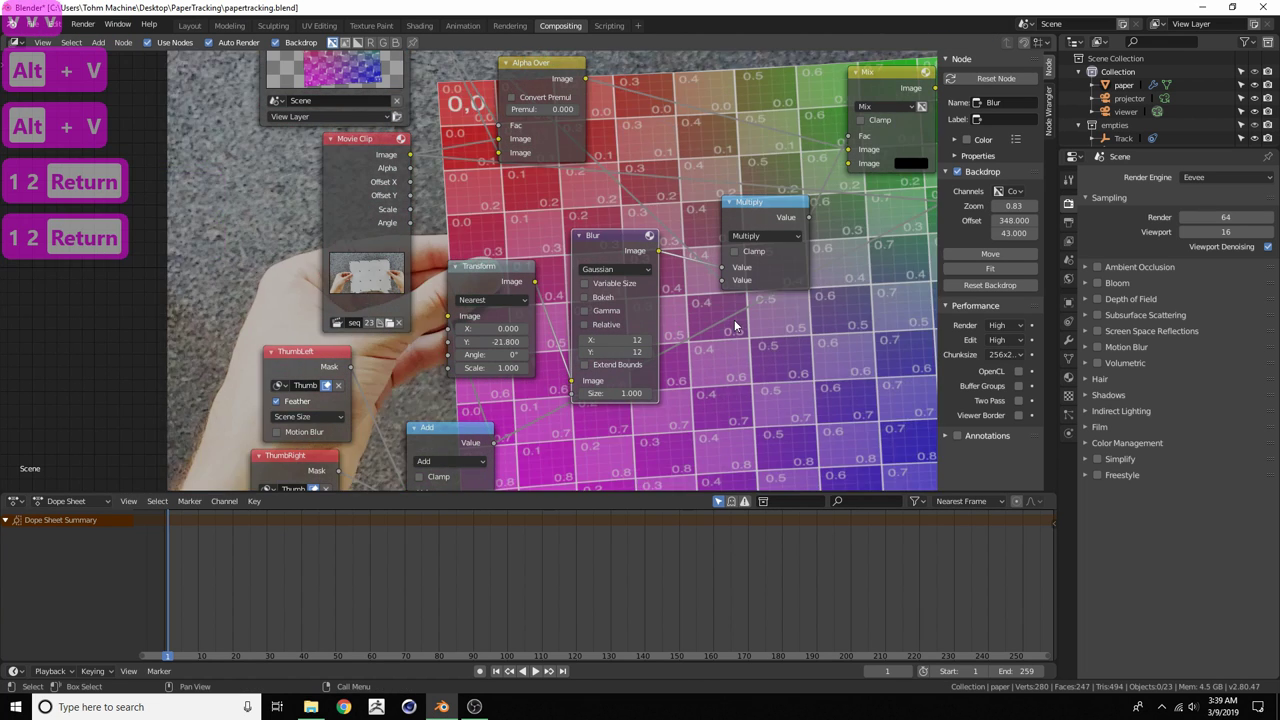
middle_click_drag(814, 329, 744, 351, "alt")
left_click(579, 237)
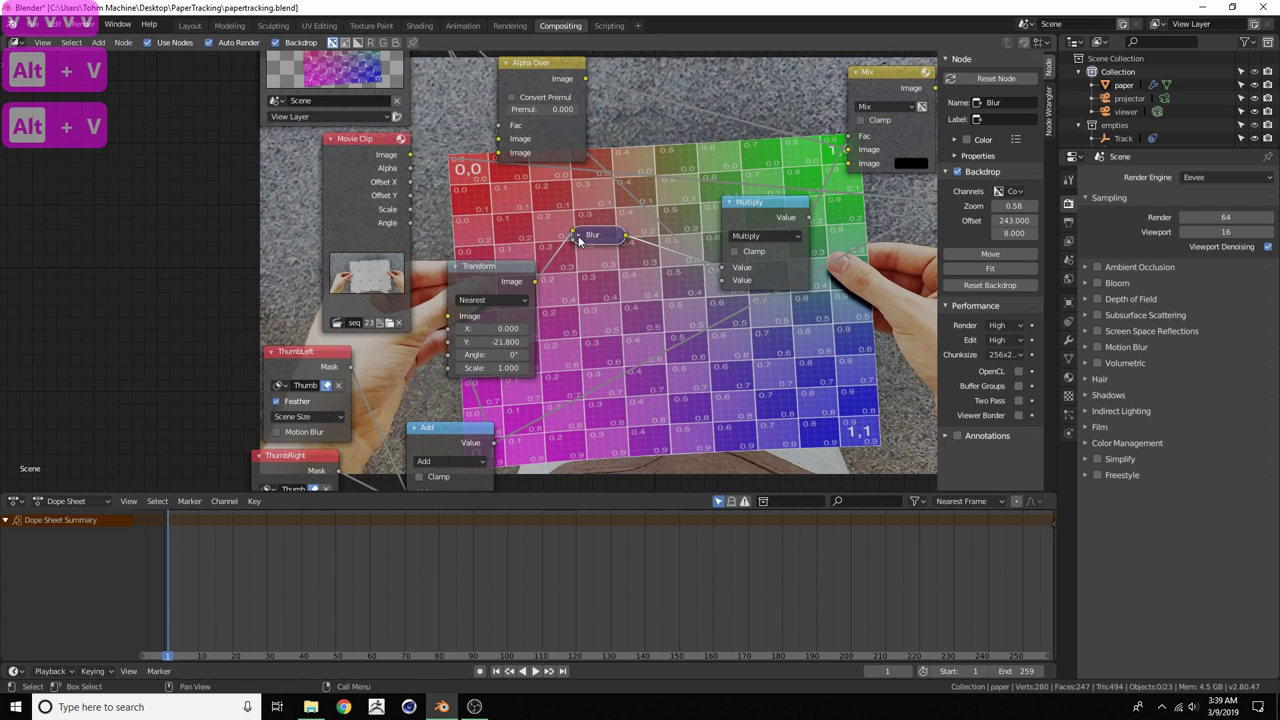
left_click(730, 203)
left_click_drag(745, 205, 712, 257)
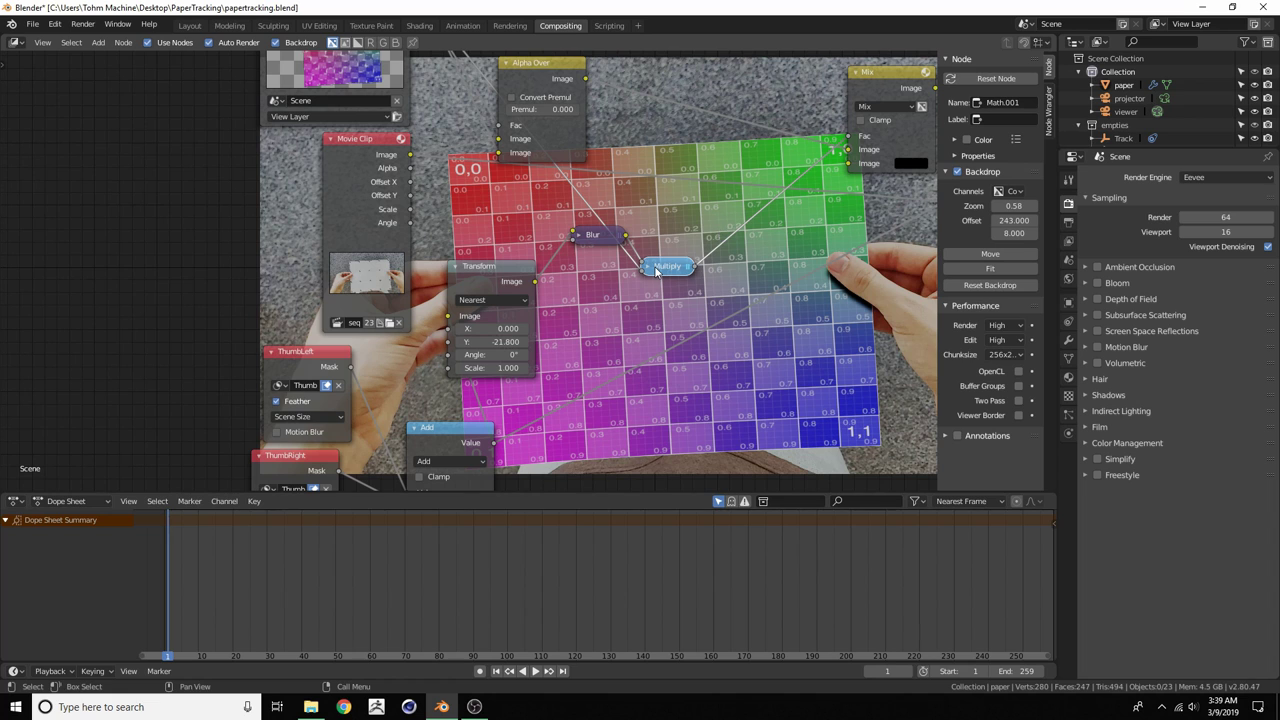
Duplicate the Multiply node onto its link to the Mix node's Fac, expand the copy and move it up and left
key("shift+d")
left_click(739, 247)
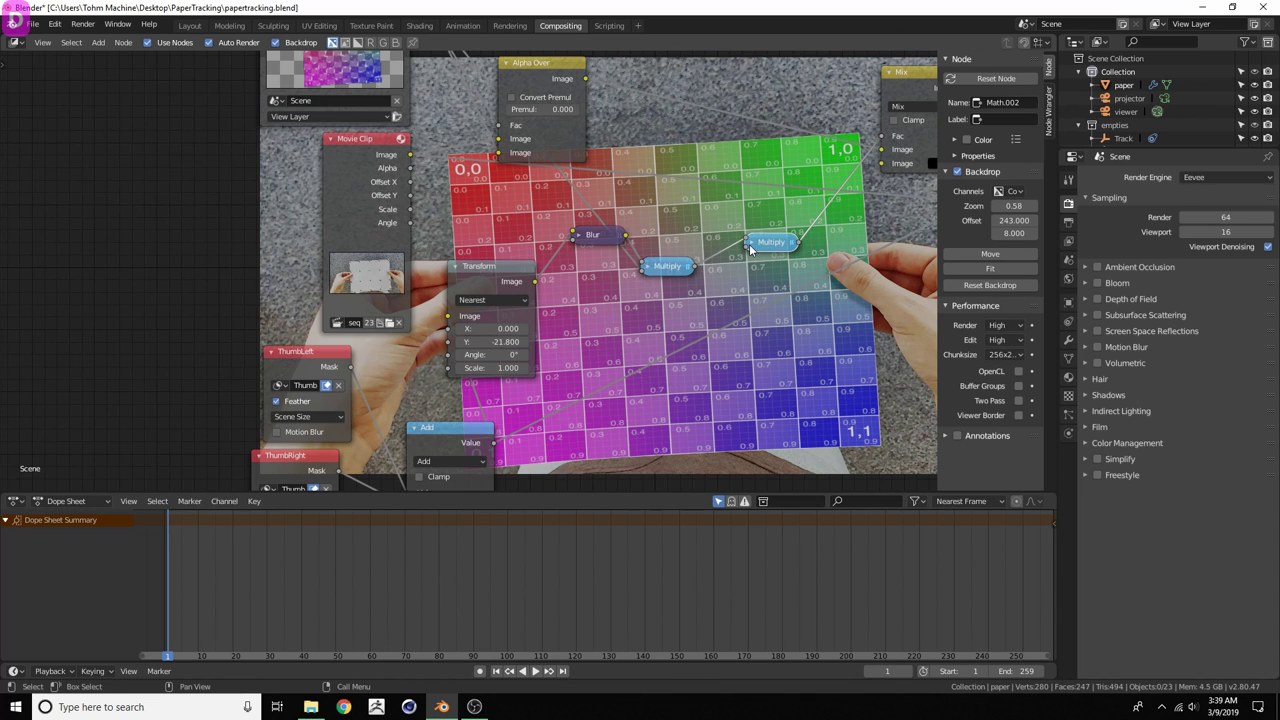
left_click(753, 246)
left_click_drag(769, 247, 744, 223)
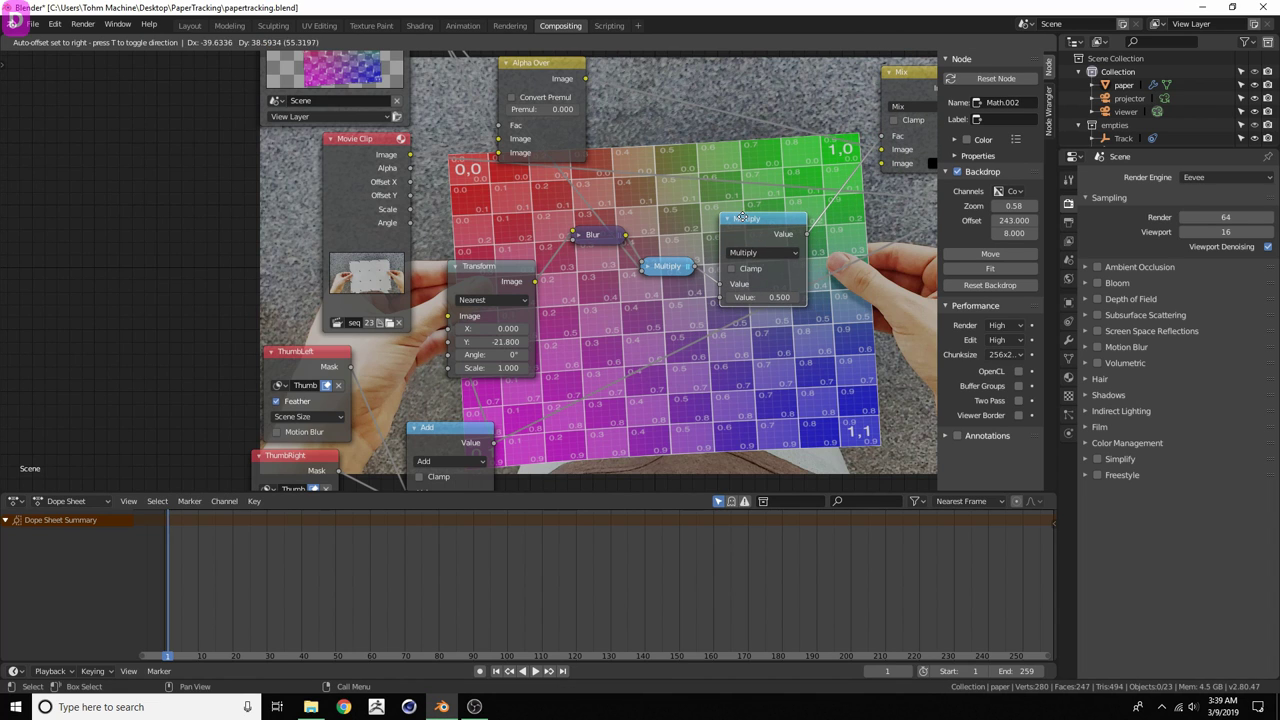
Try values of 1, 0 and 0.5 in the second Multiply node to compare the shadow strength
left_click(772, 297)
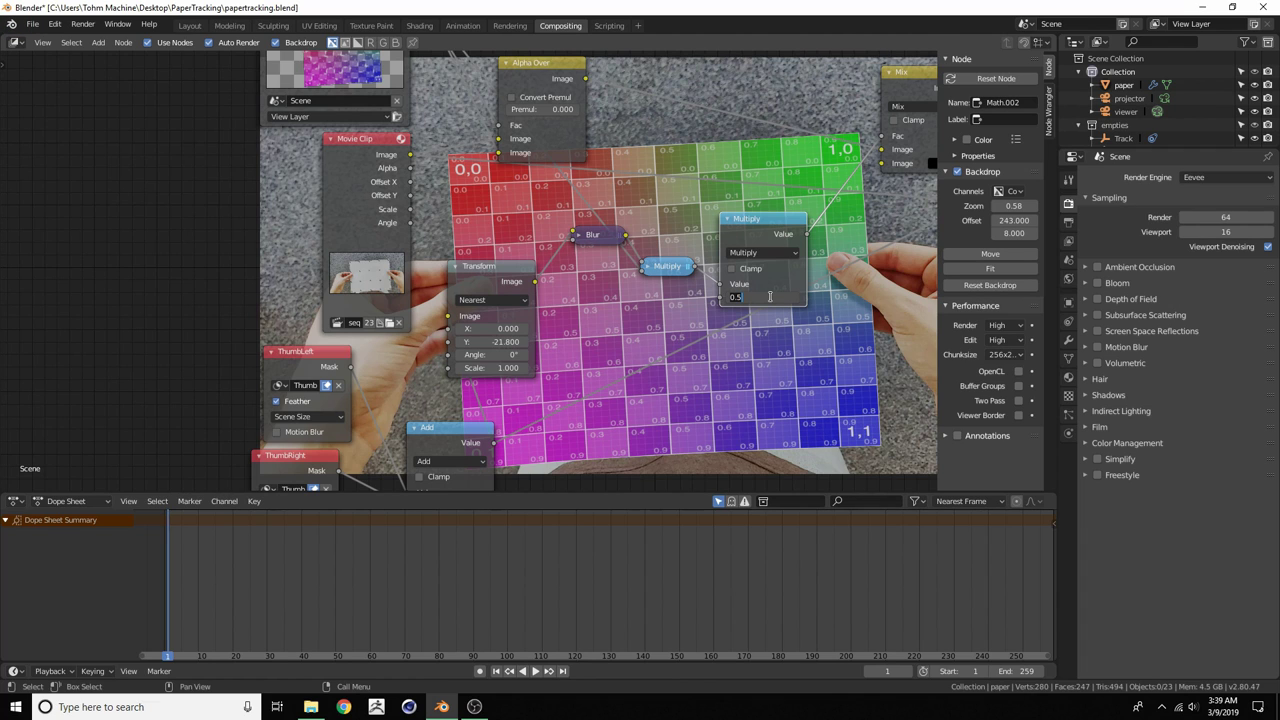
key("Return")
key("Return")
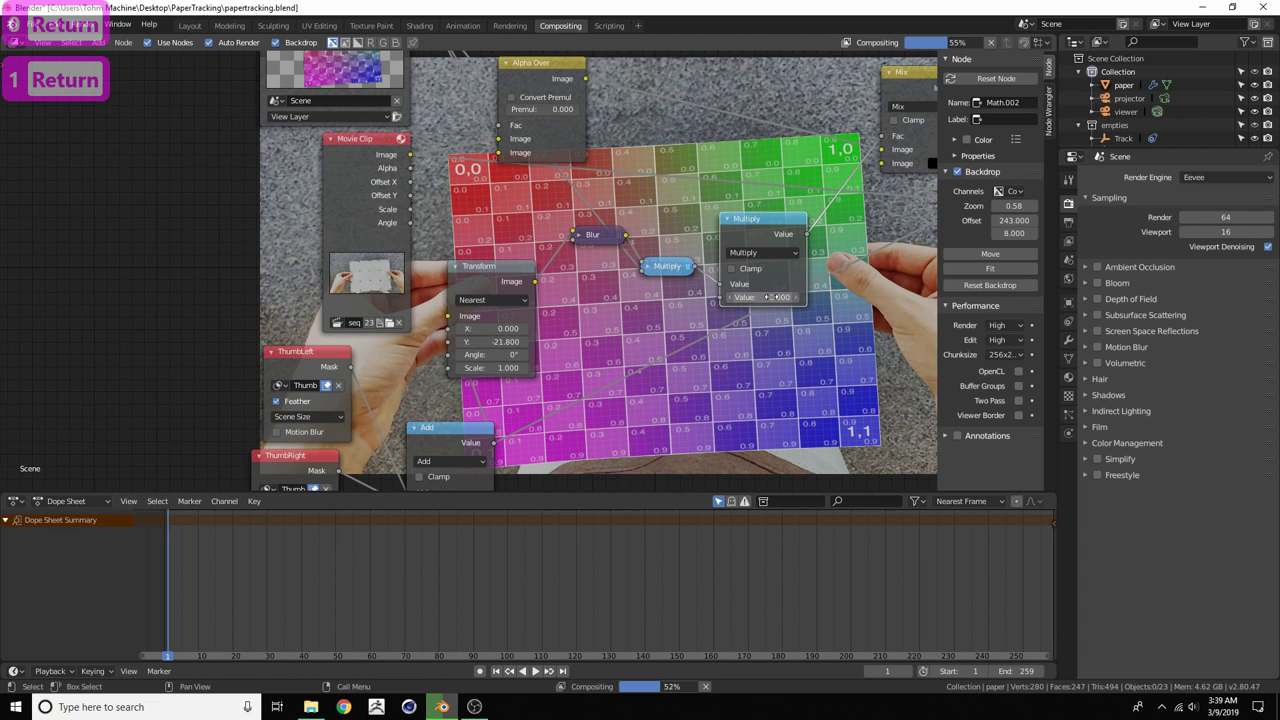
type(".5")
key("Return")
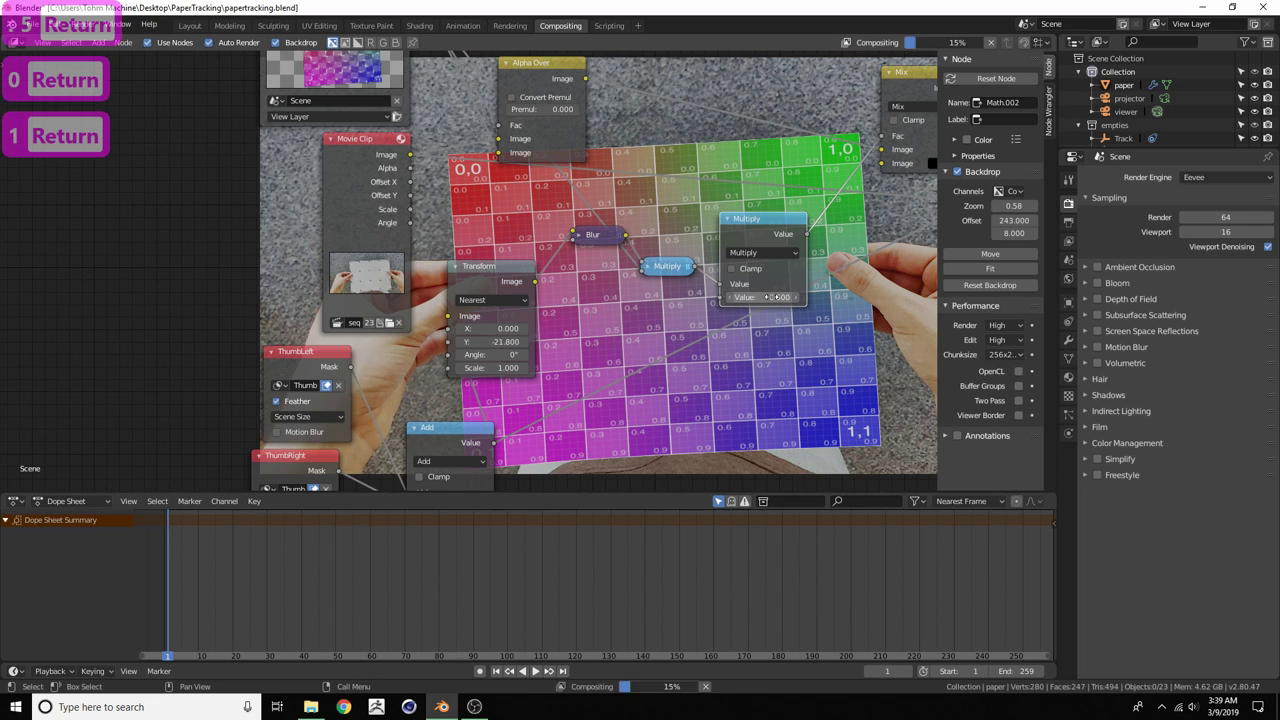
Set the second Multiply node's value to 0.65
left_click(770, 297)
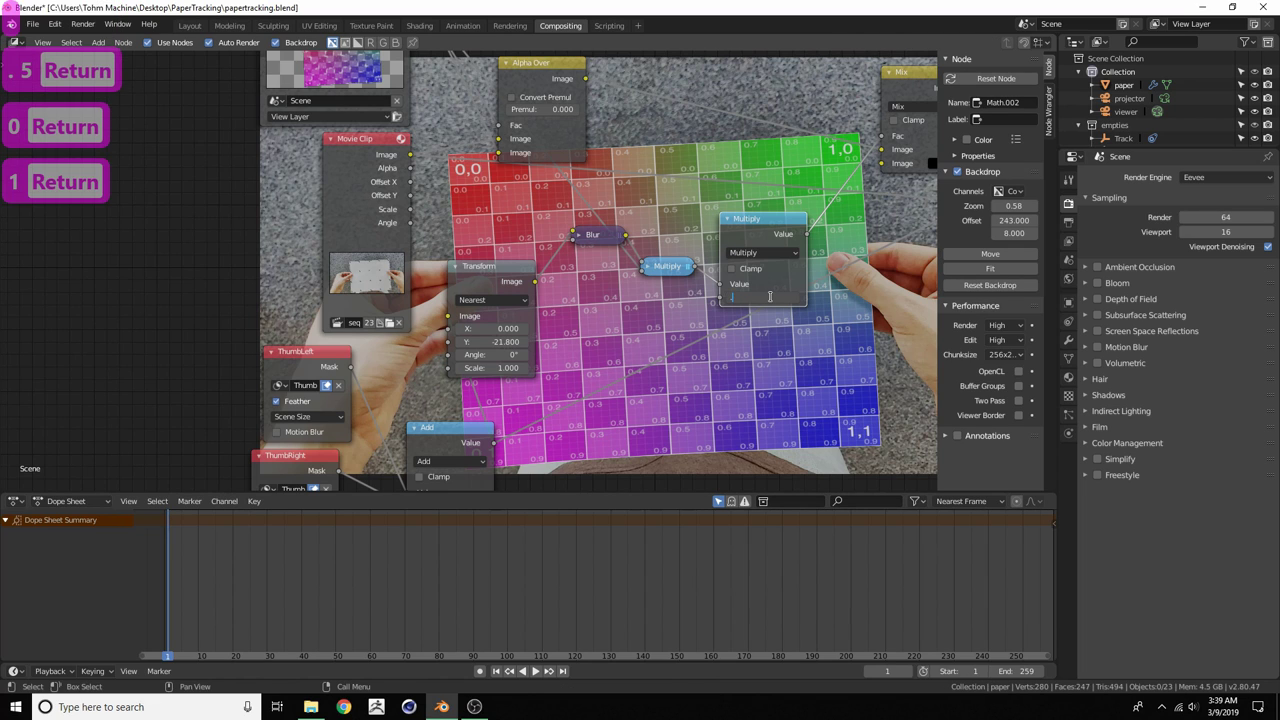
type("5")
key("Return")
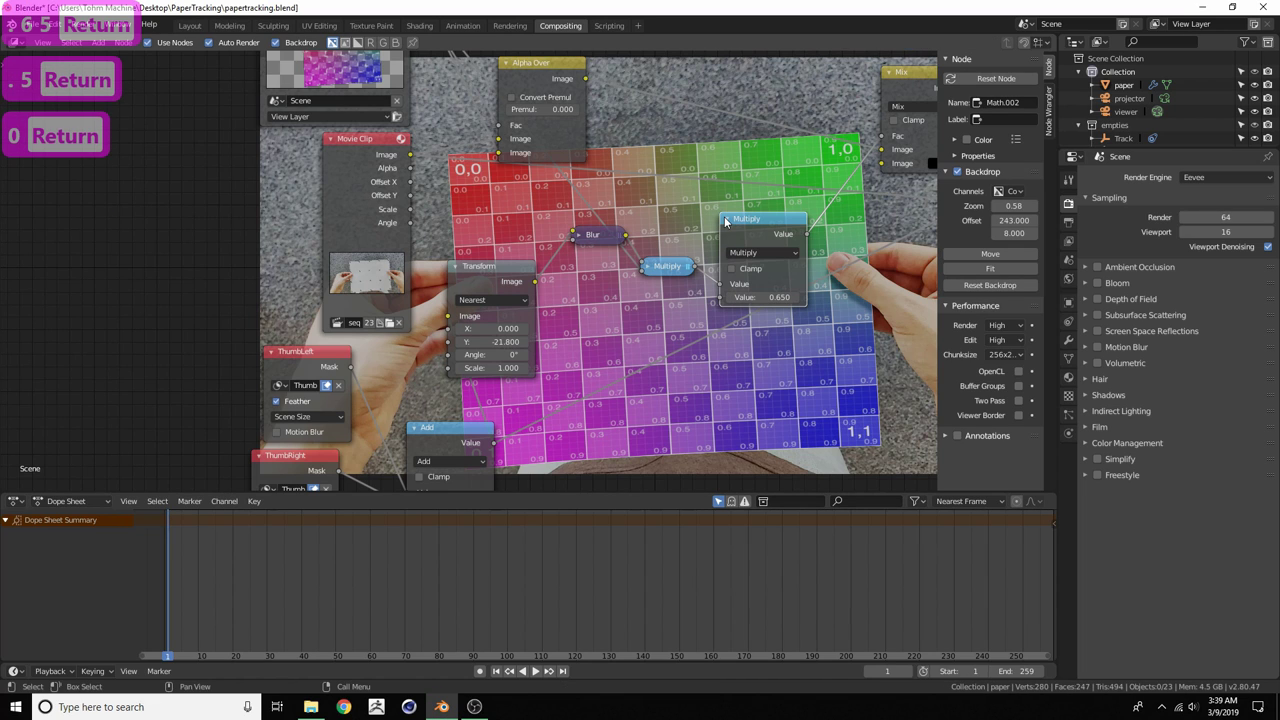
Collapse the second Multiply node, move the Transform node closer to the Blur node, and save the file
left_click(726, 220)
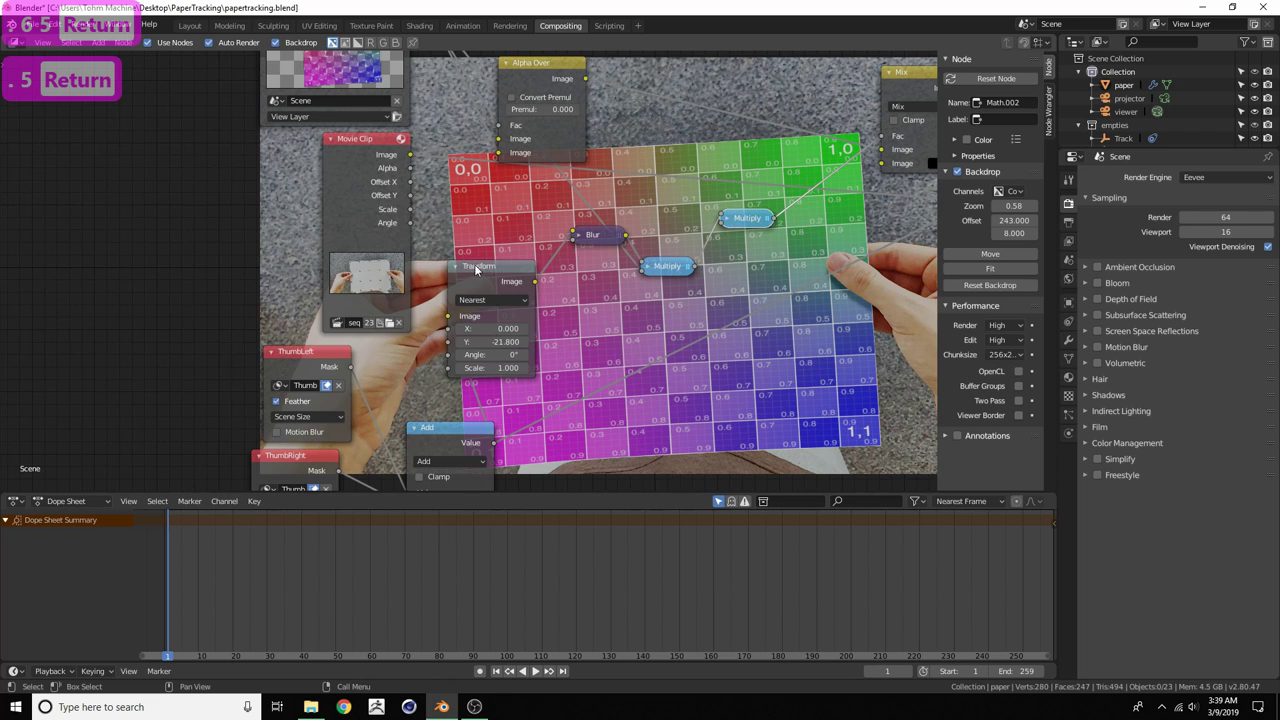
left_click_drag(477, 268, 517, 279)
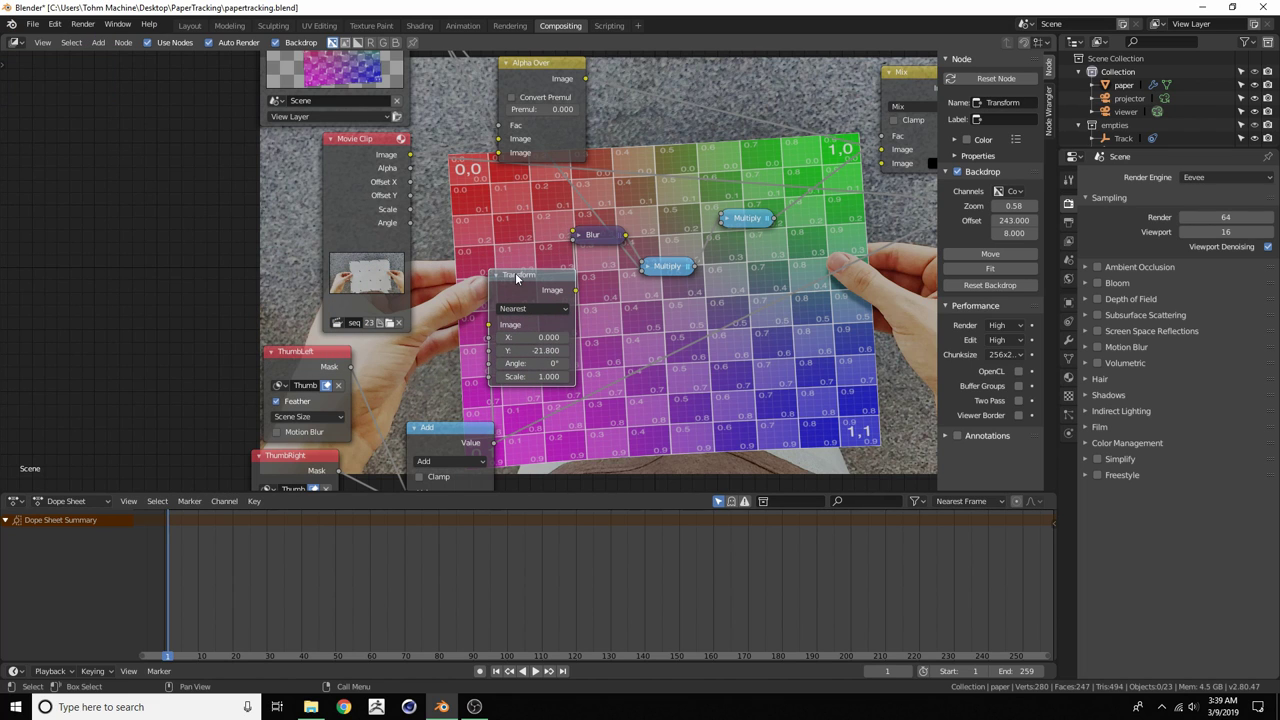
key("ctrl+s")
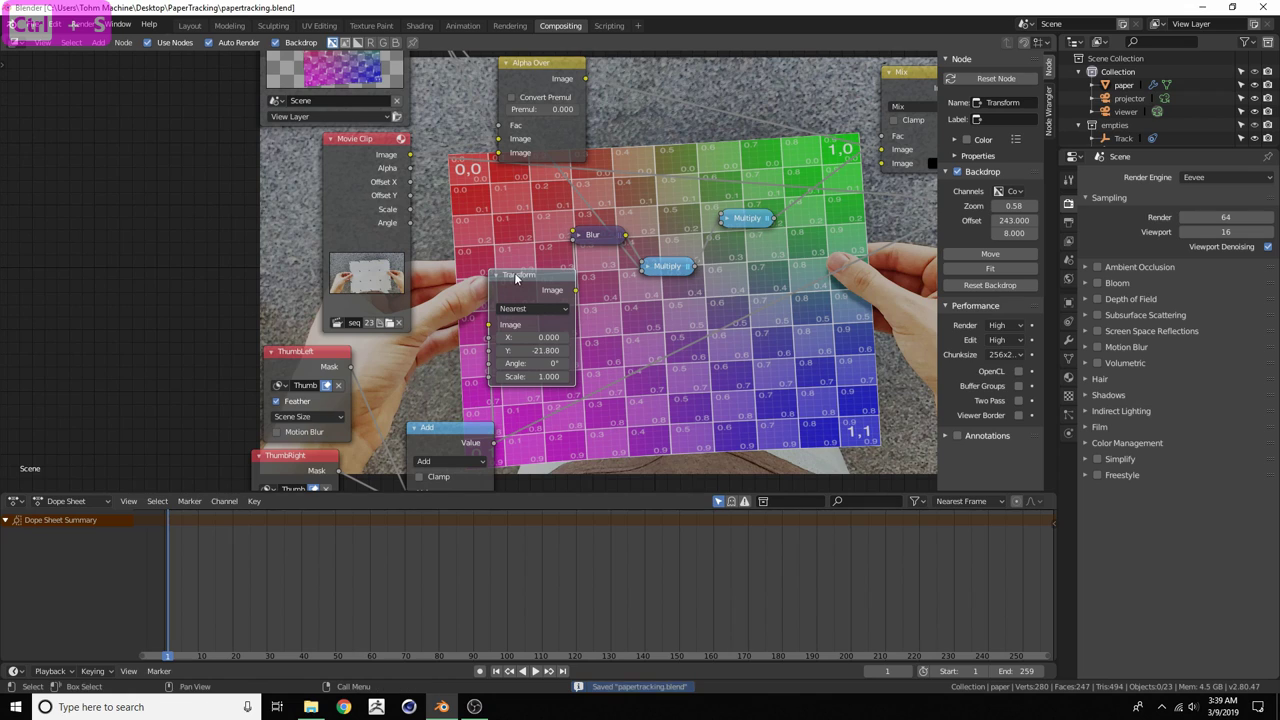
Examine the edge of the left thumb against the paper in the enlarged composite backdrop
key("v")
key("alt+v")
key("alt+v")
key("alt+v")
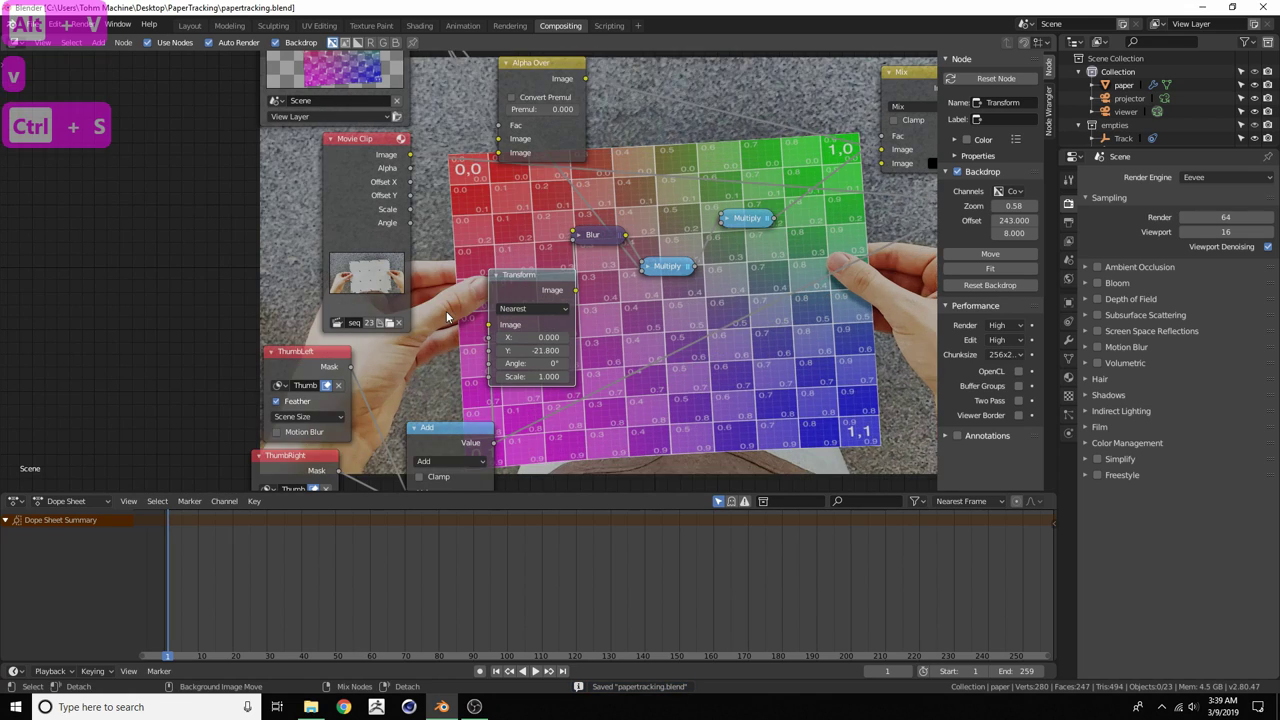
key("alt+v")
key("alt+v")
key("alt+v")
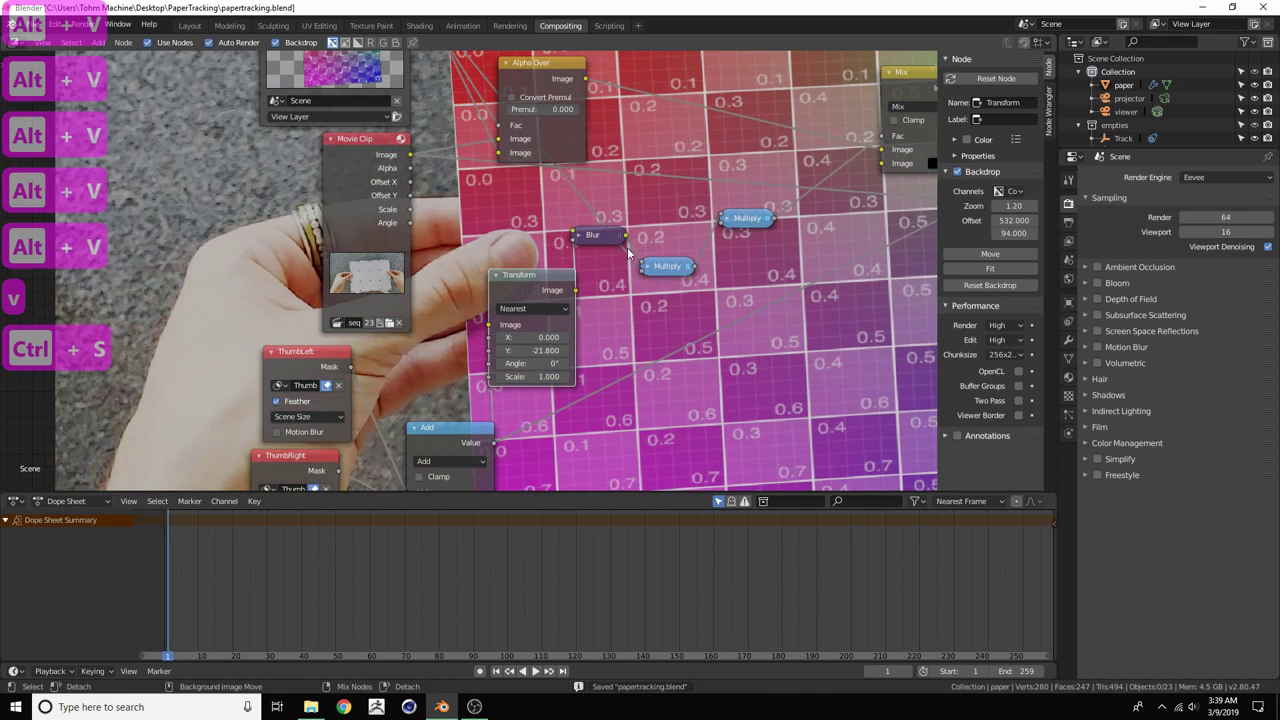
key("alt+v")
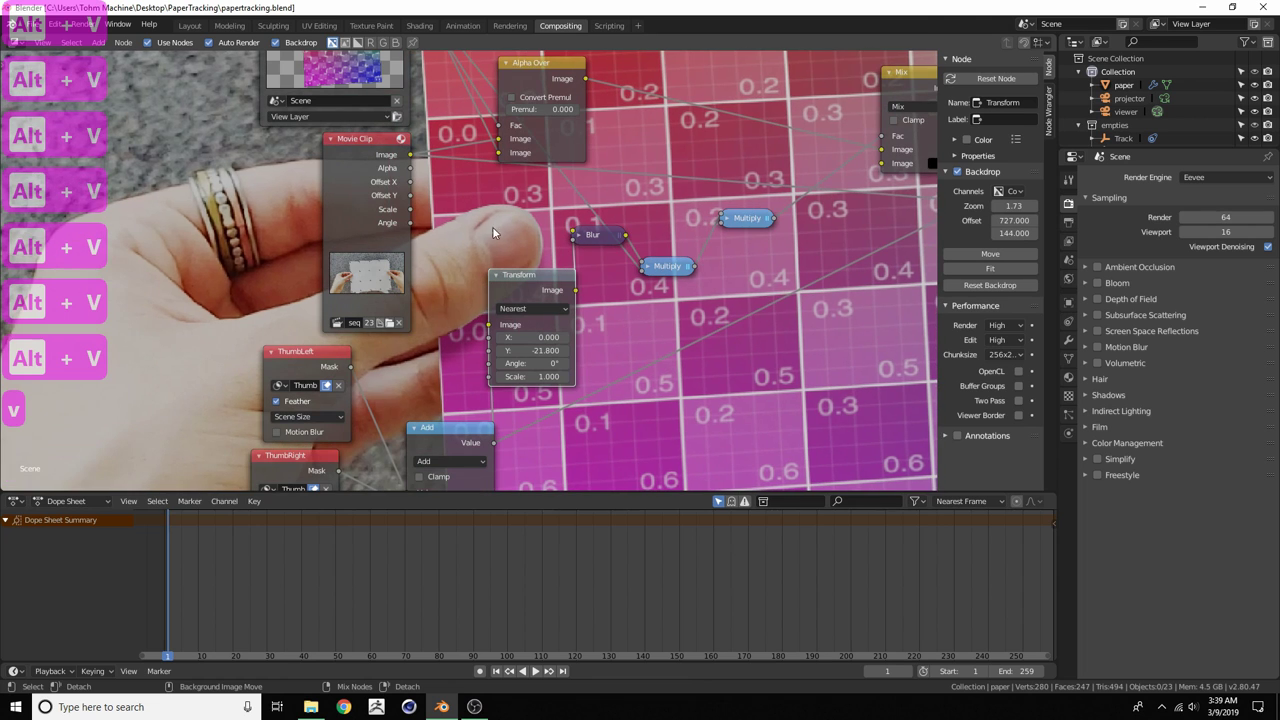
key("v")
key("v")
key("v")
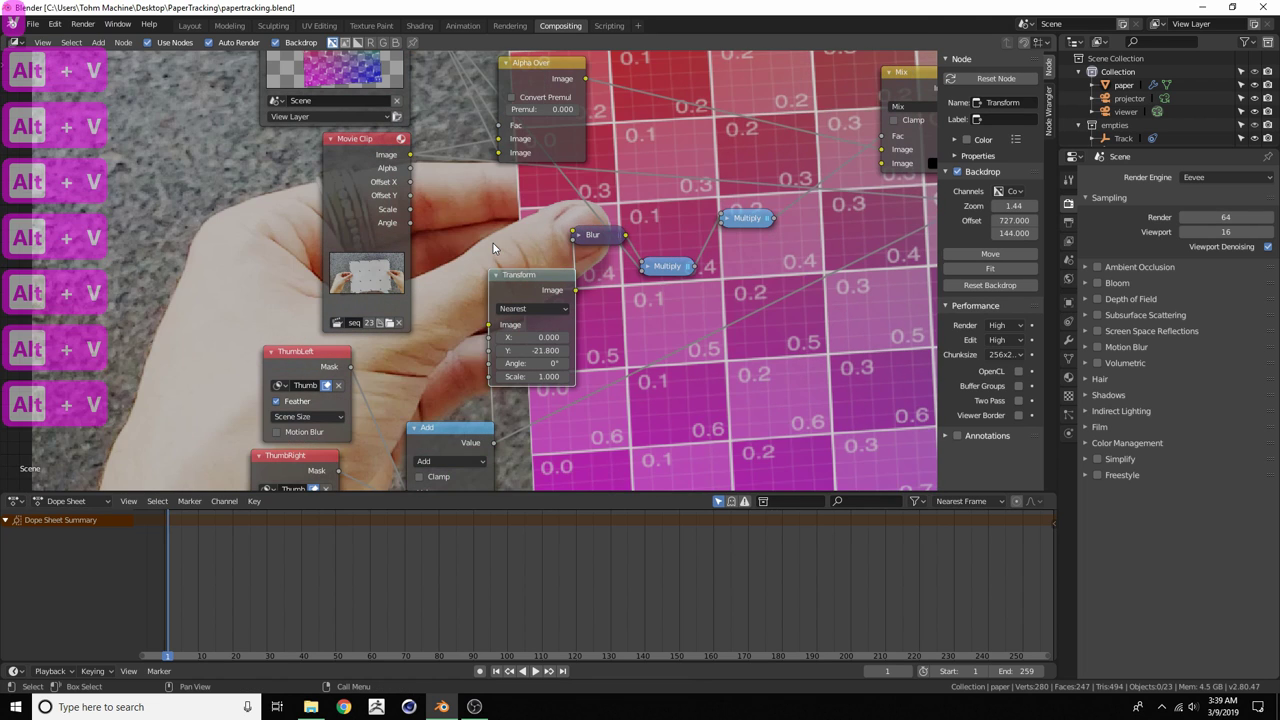
Move the Add node below the Transform node, checking its thumb mask in the viewer before returning to the final Alpha Over
middle_click_drag(431, 404, 275, 350)
left_click_drag(266, 372, 295, 374)
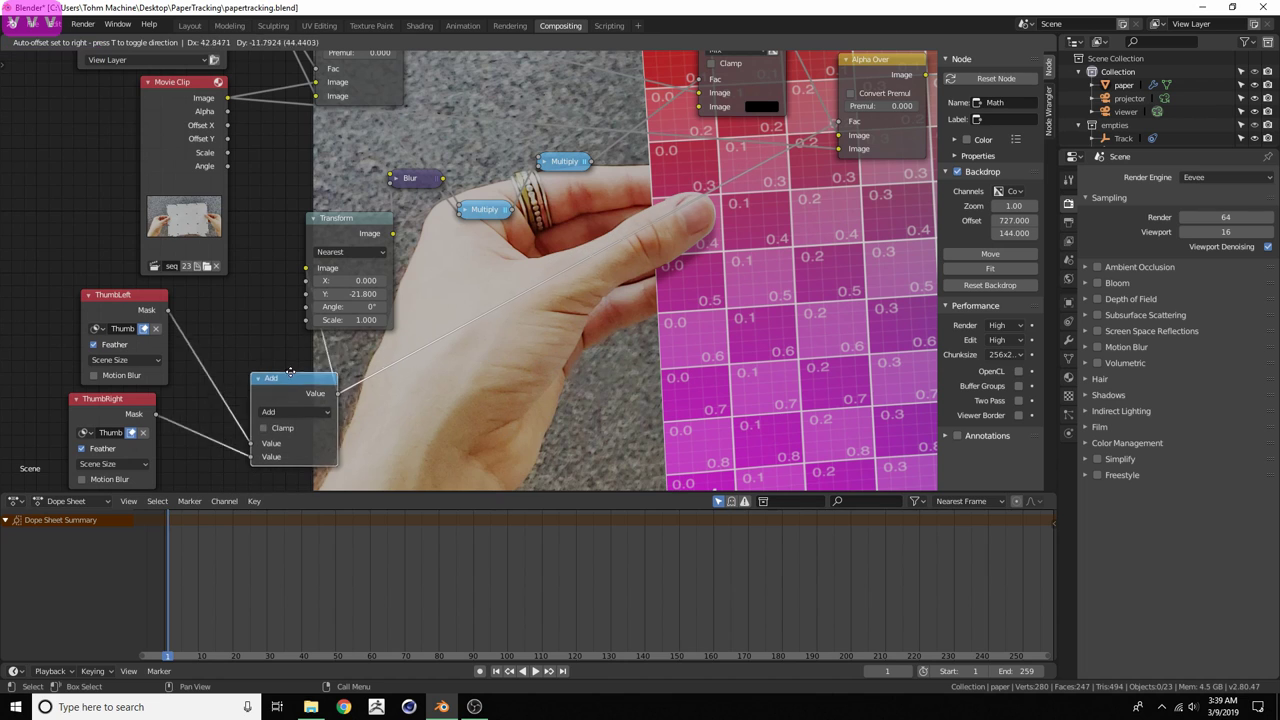
scroll(484, 323, "down", 1)
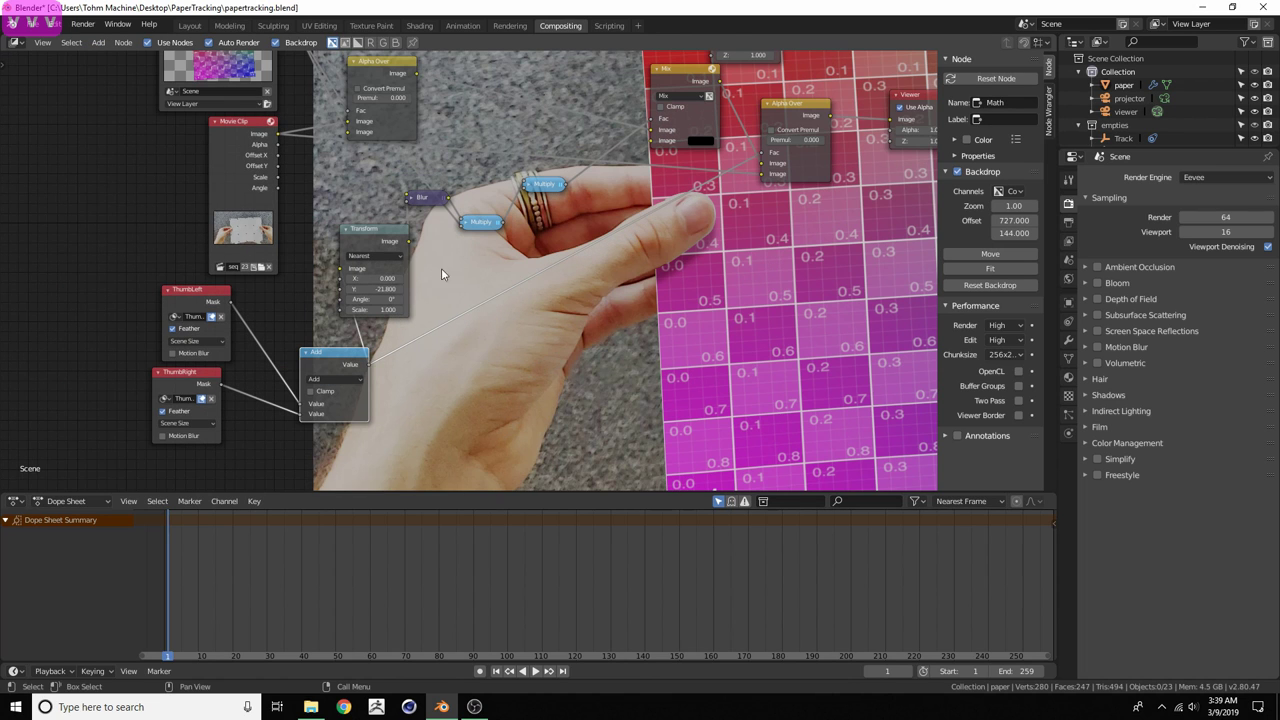
left_click(334, 353, "ctrl+shift")
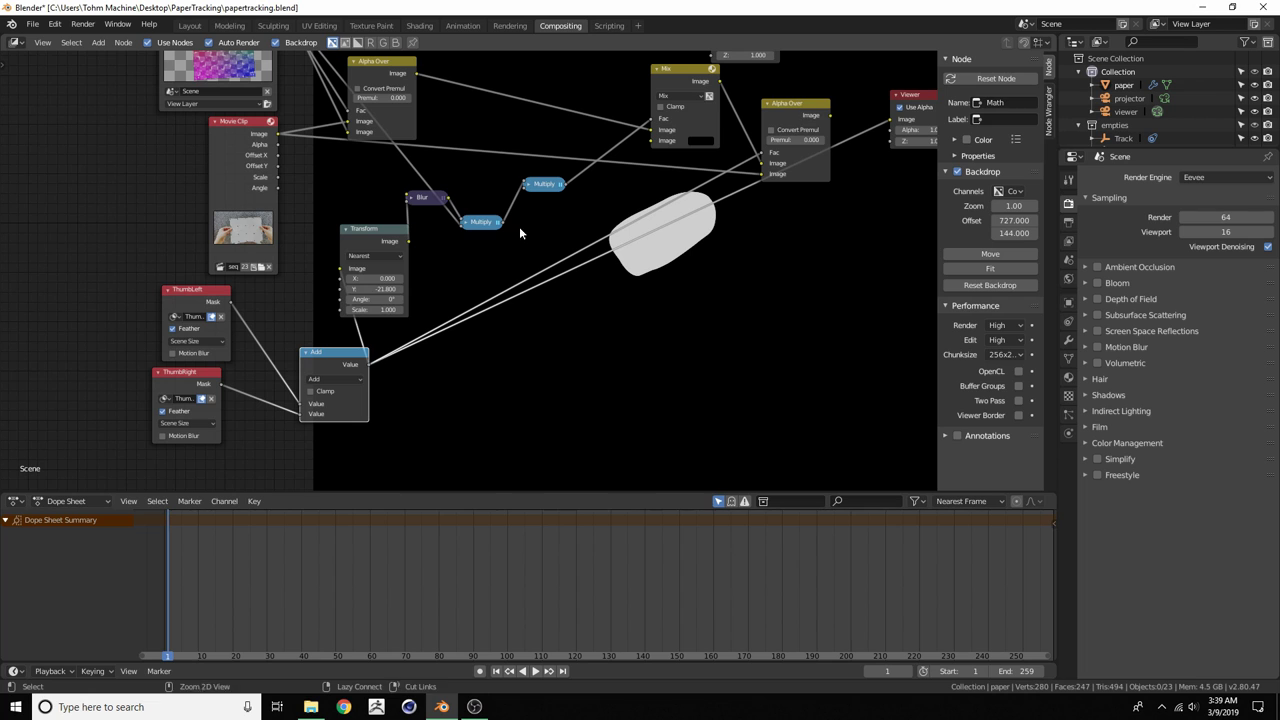
left_click_drag(327, 358, 334, 416)
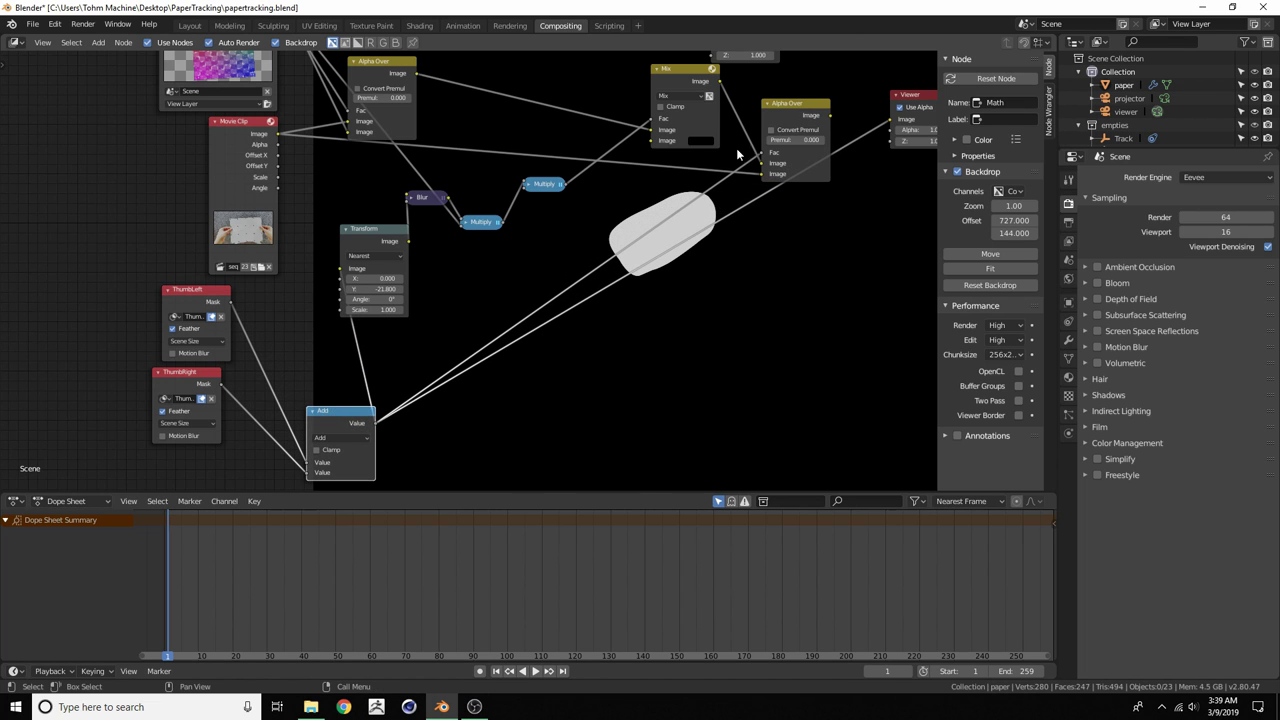
left_click(786, 105, "ctrl+shift")
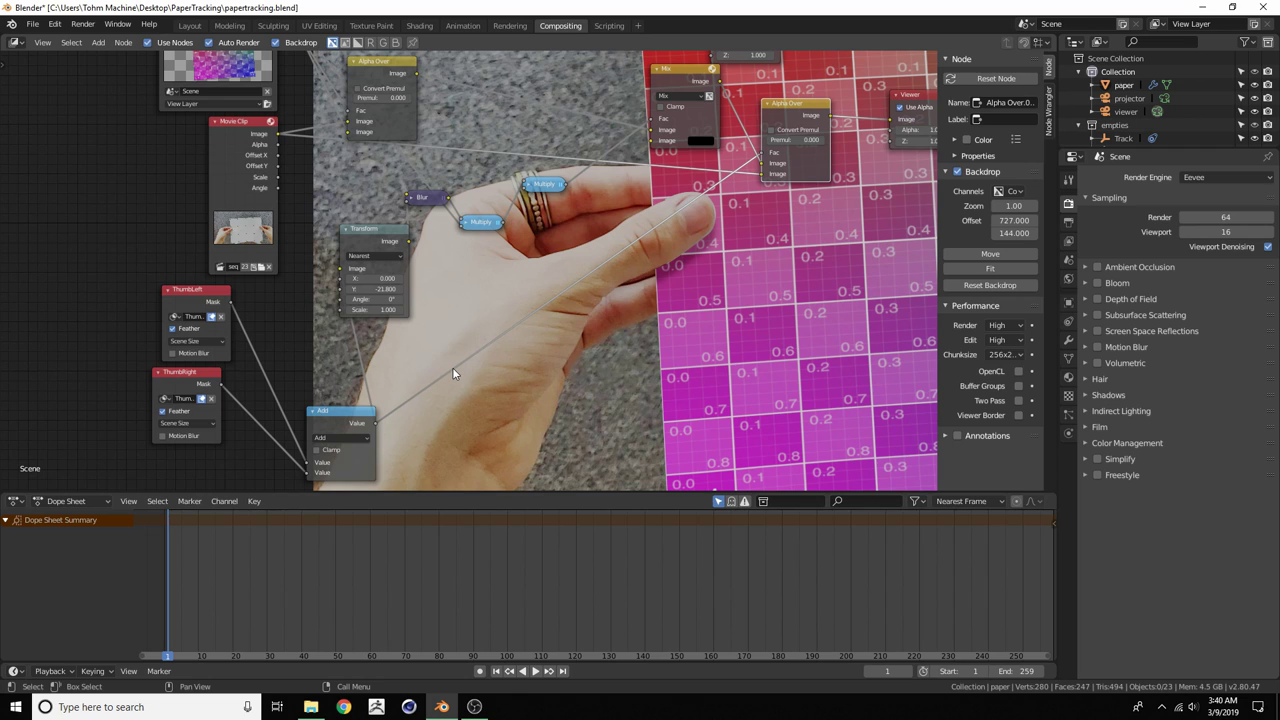
Insert a new Blur node on the link between the Add node and the final Alpha Over's Fac
key("shift+a")
key("Escape")
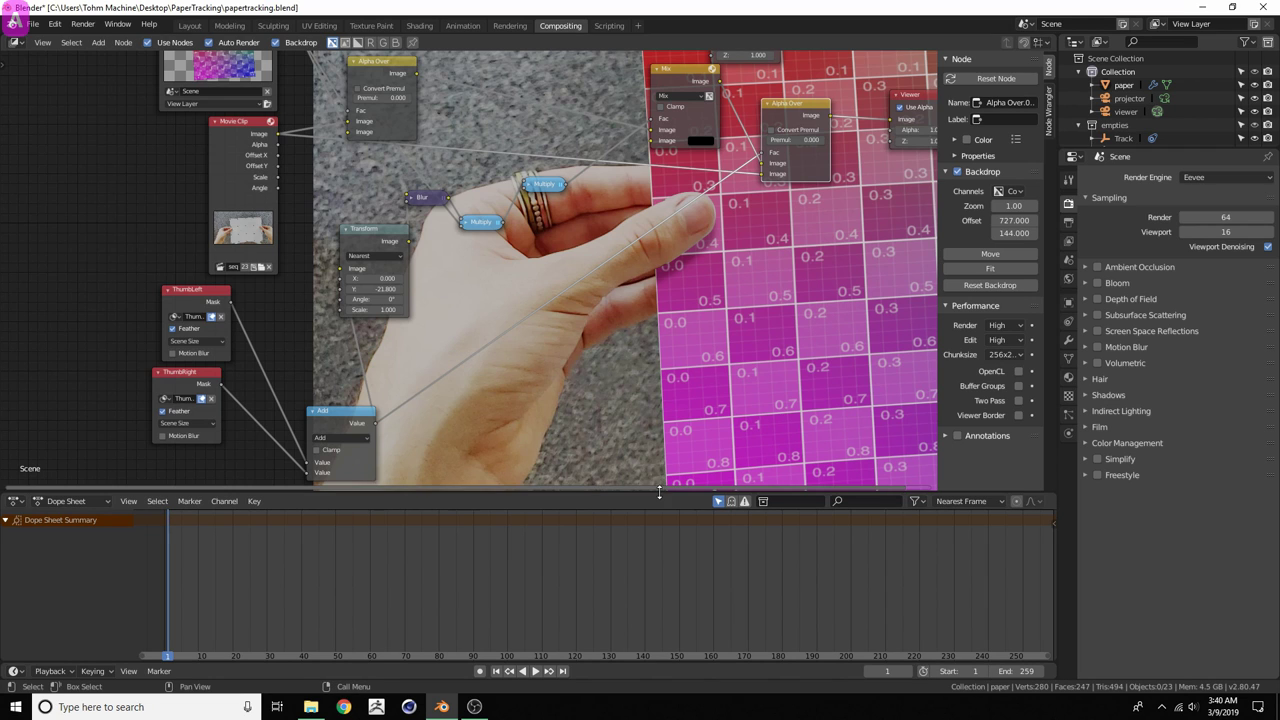
key("shift+a")
left_click(519, 397)
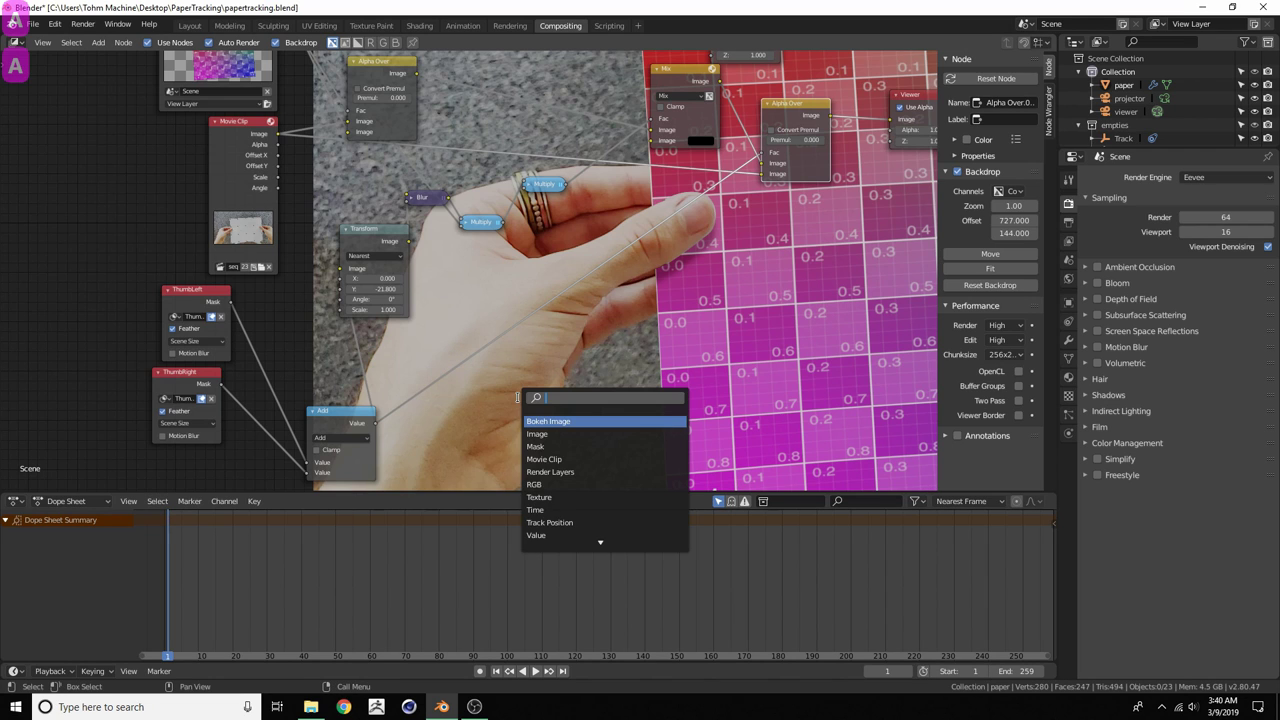
type("blur")
key("Return")
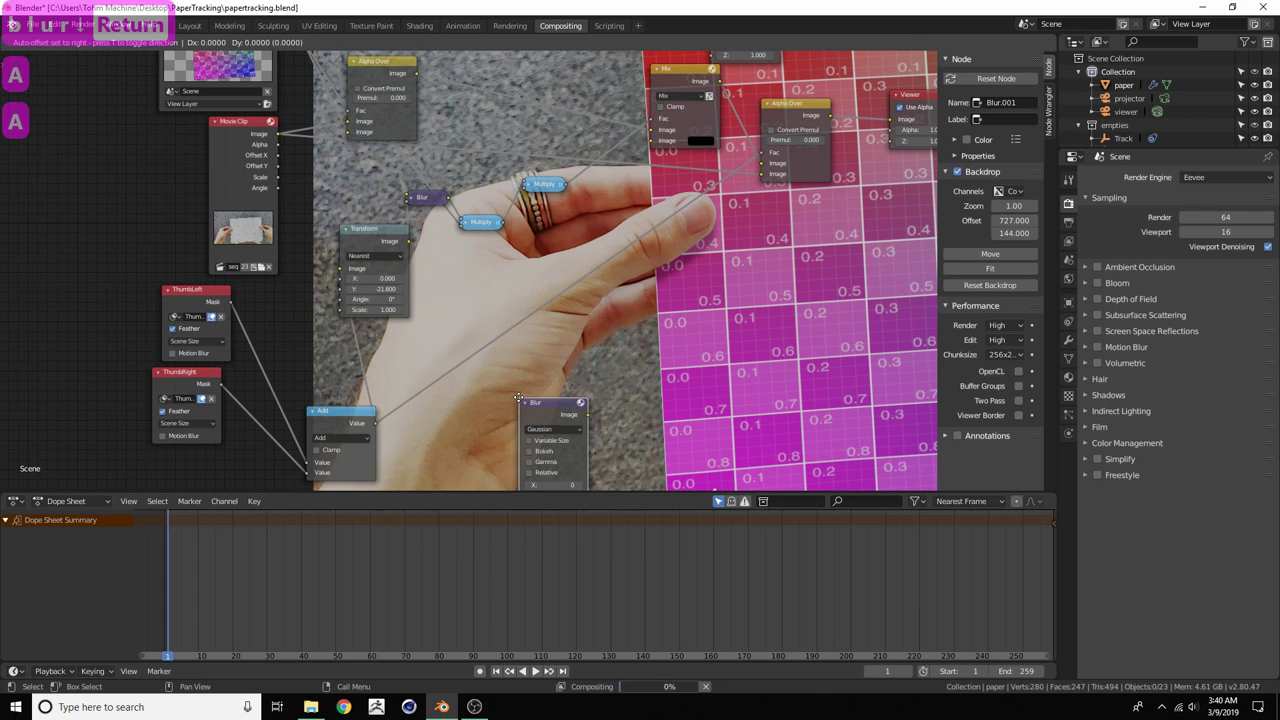
left_click(463, 432)
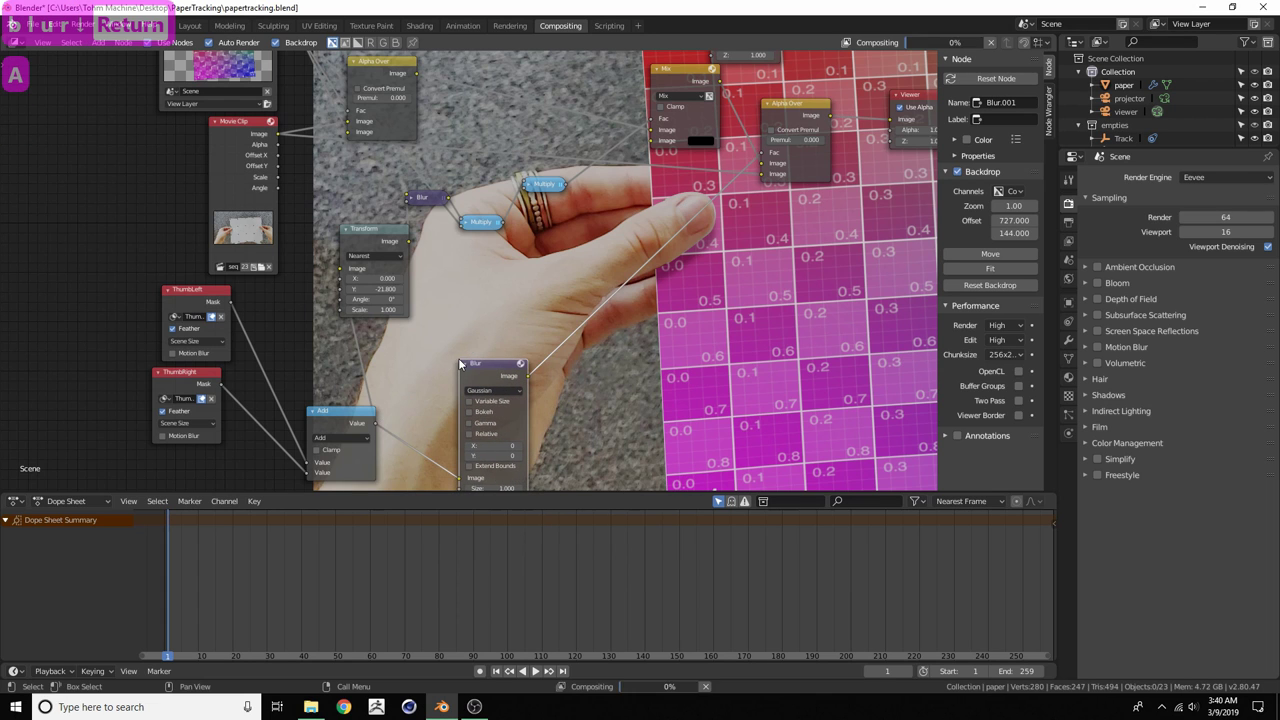
middle_click_drag(424, 434, 420, 363)
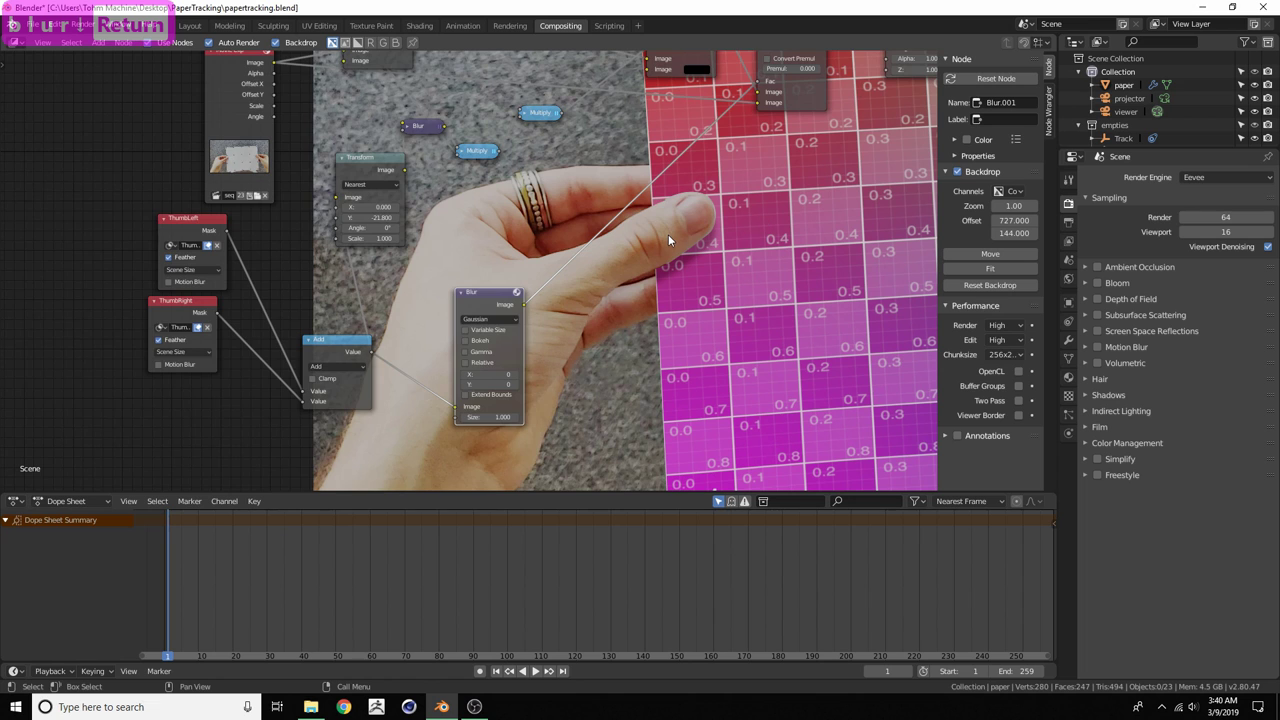
Try an X and Y blur of 3 on the new Blur node with the thumb edge enlarged
key("v")
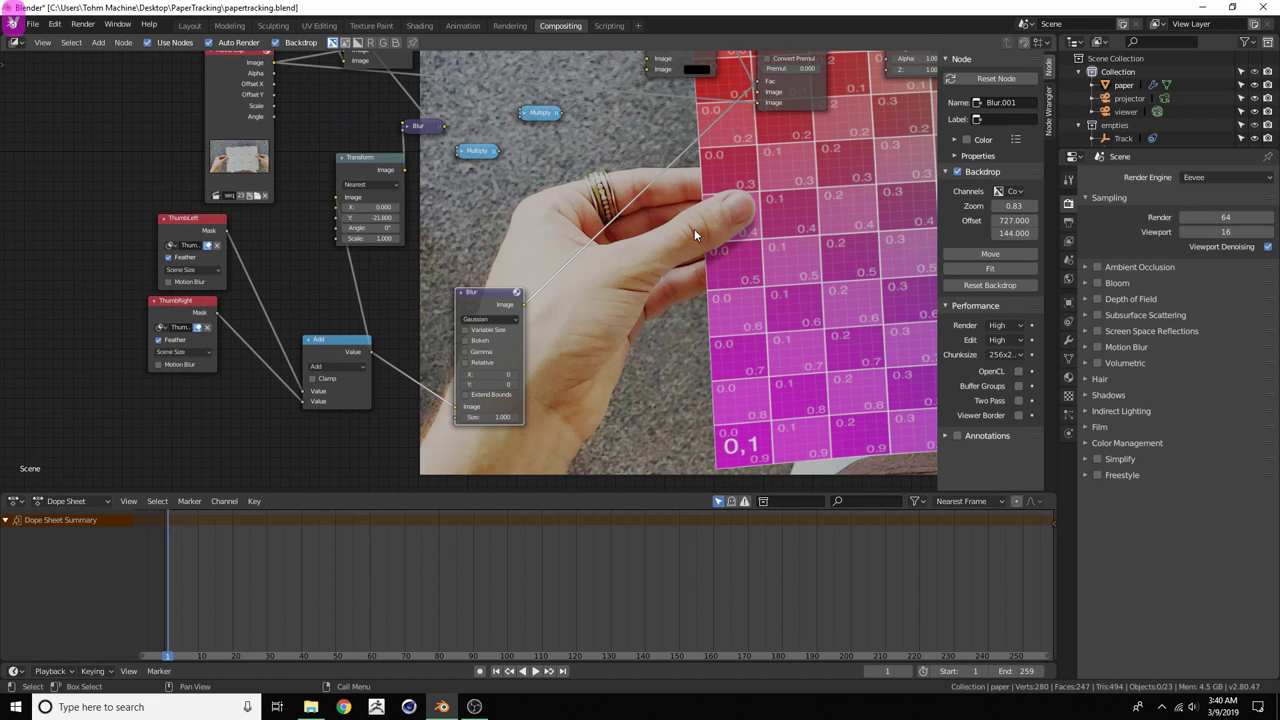
key("alt+v")
key("alt+v")
key("alt+v")
key("alt+v")
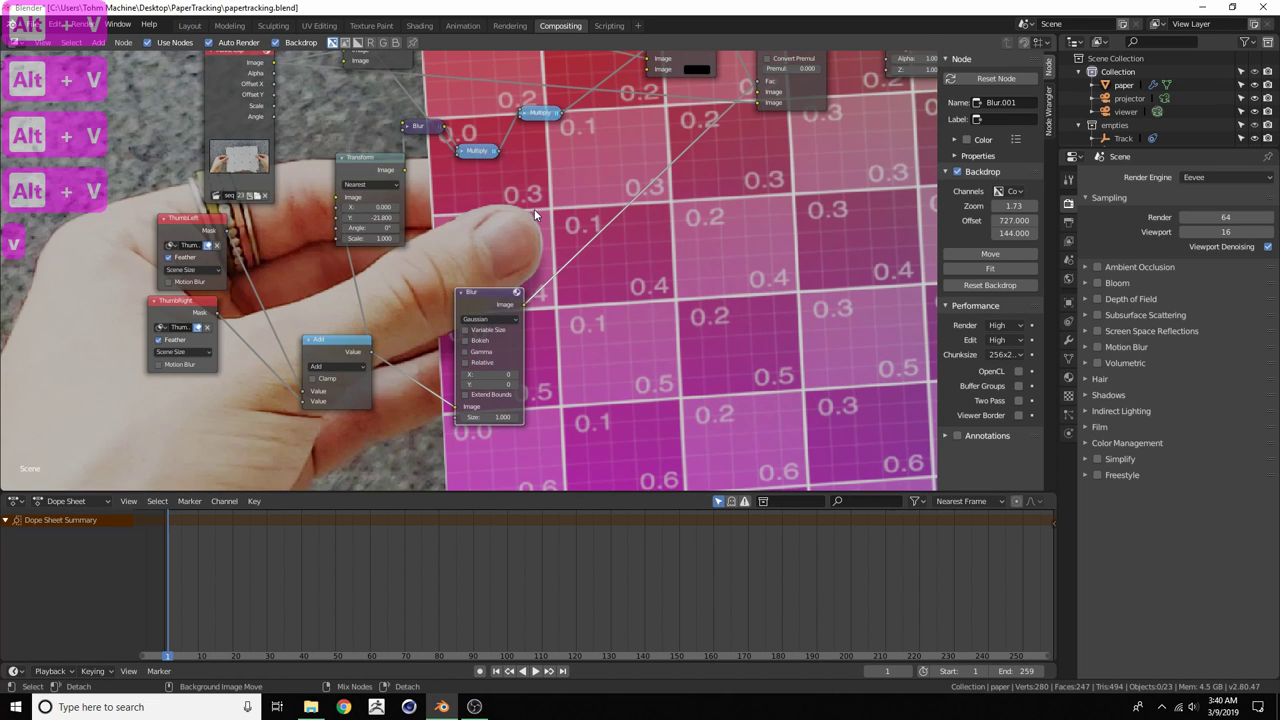
middle_click_drag(534, 209, 645, 292, "alt")
key("alt+v")
key("alt+v")
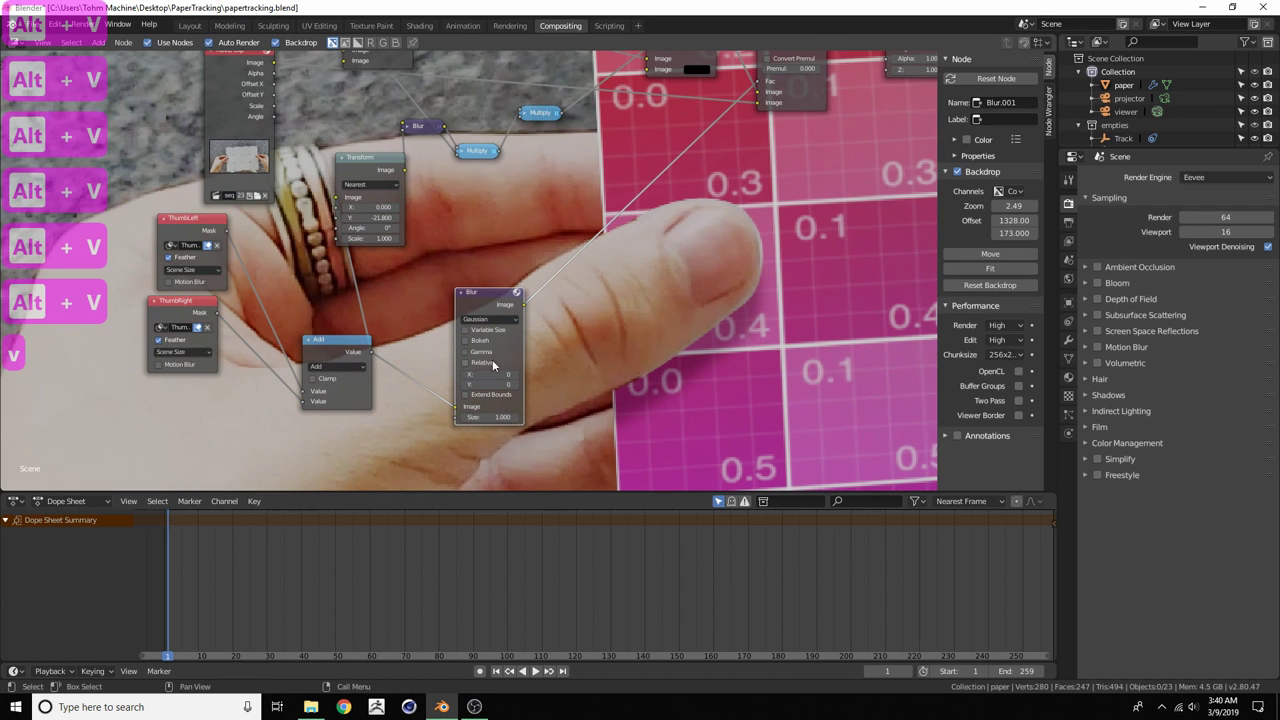
key("Return")
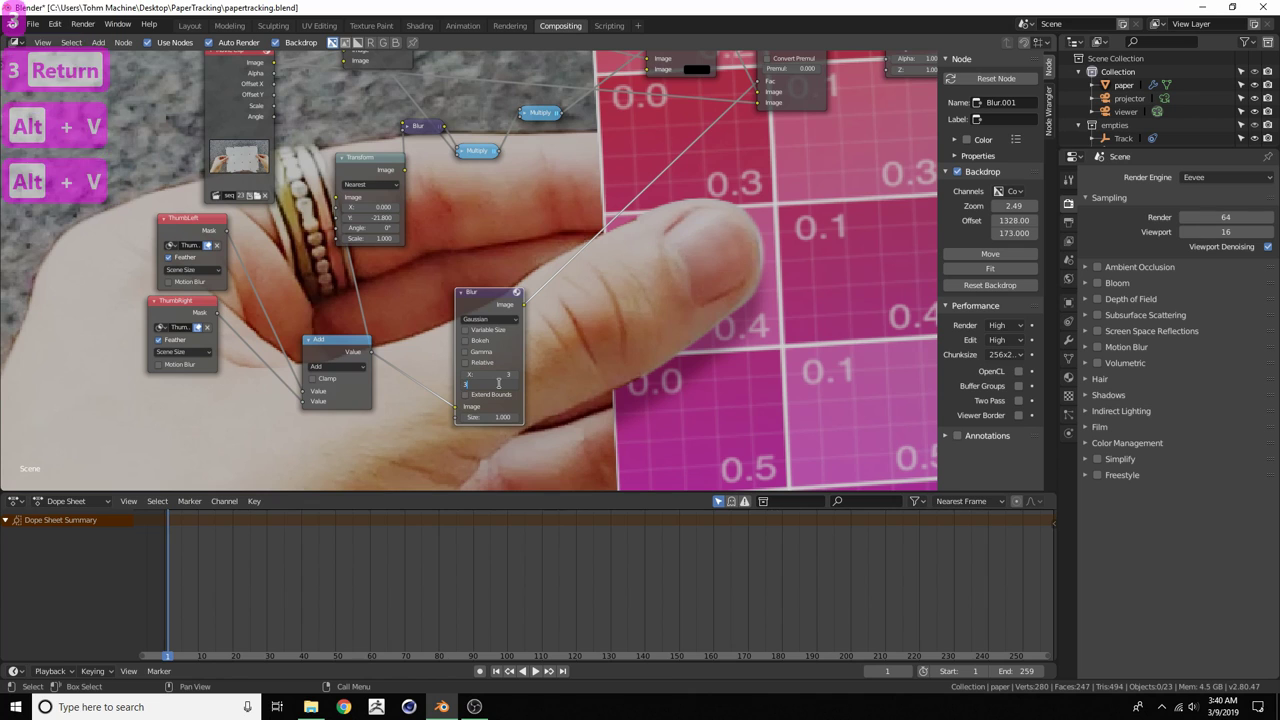
type("3")
key("Return")
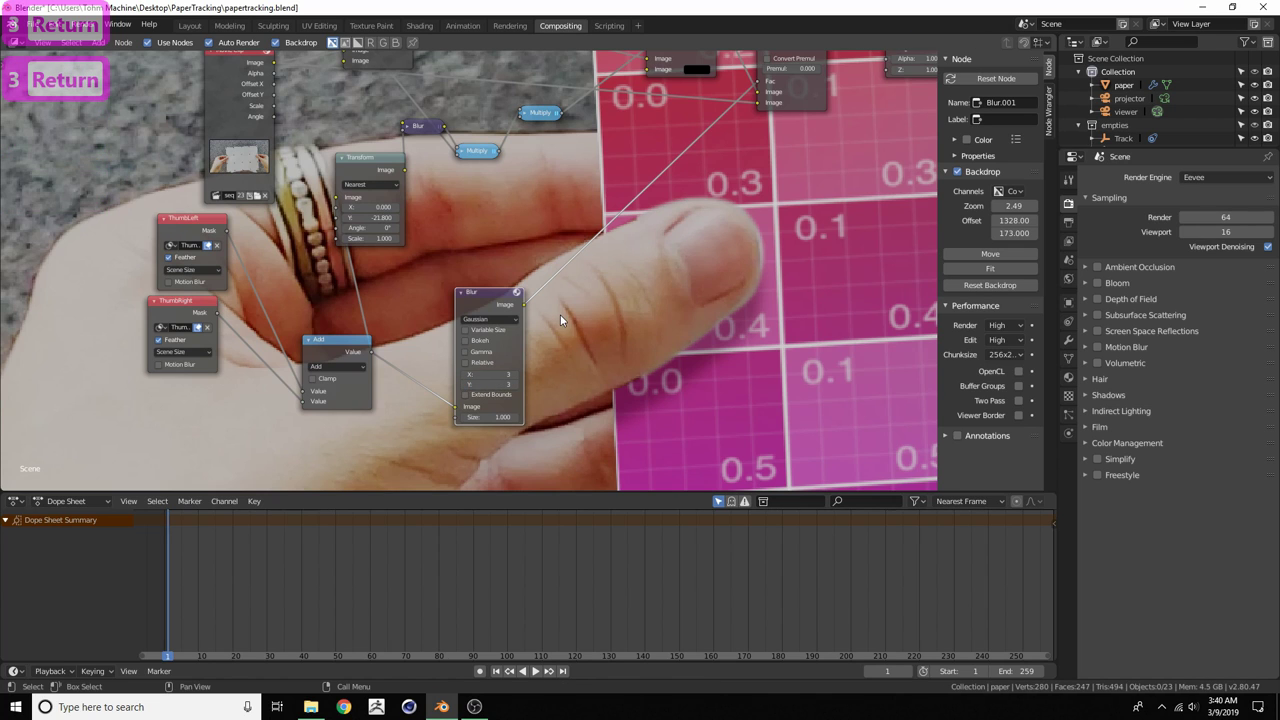
Set the new Blur node's X and Y to 2 and check the thumb edge up close
left_click(504, 383)
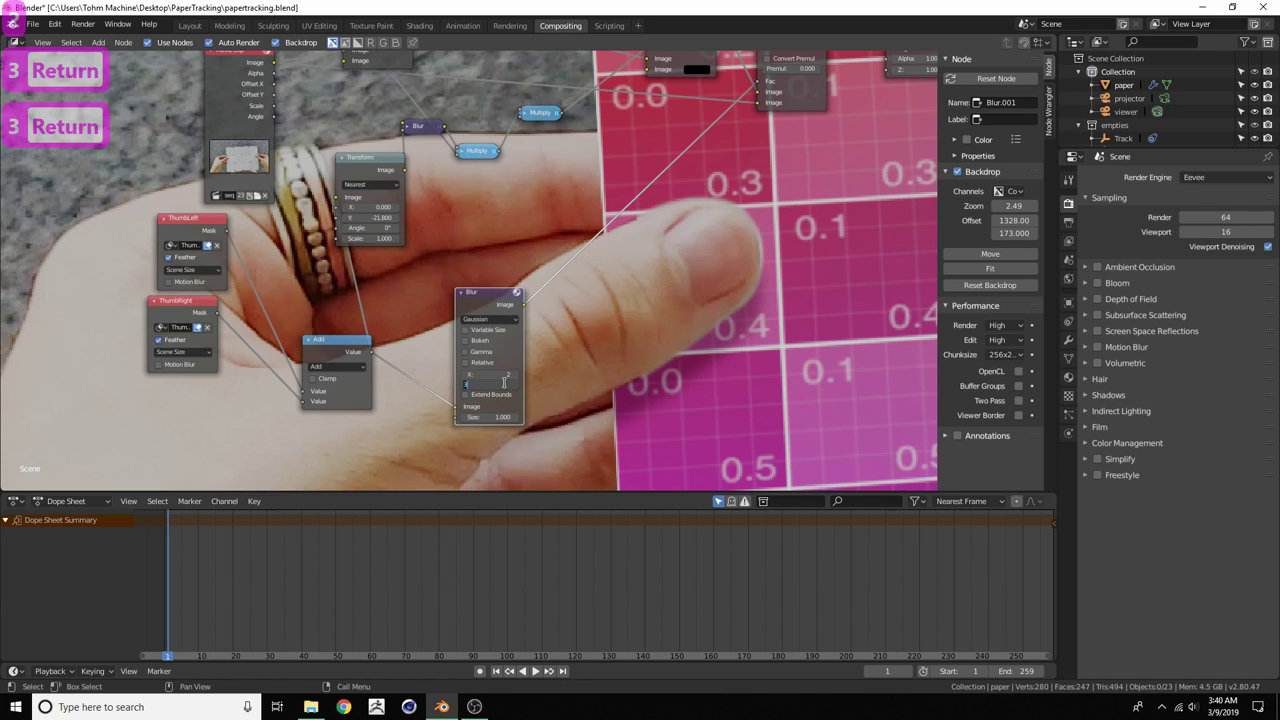
type("2")
key("Return")
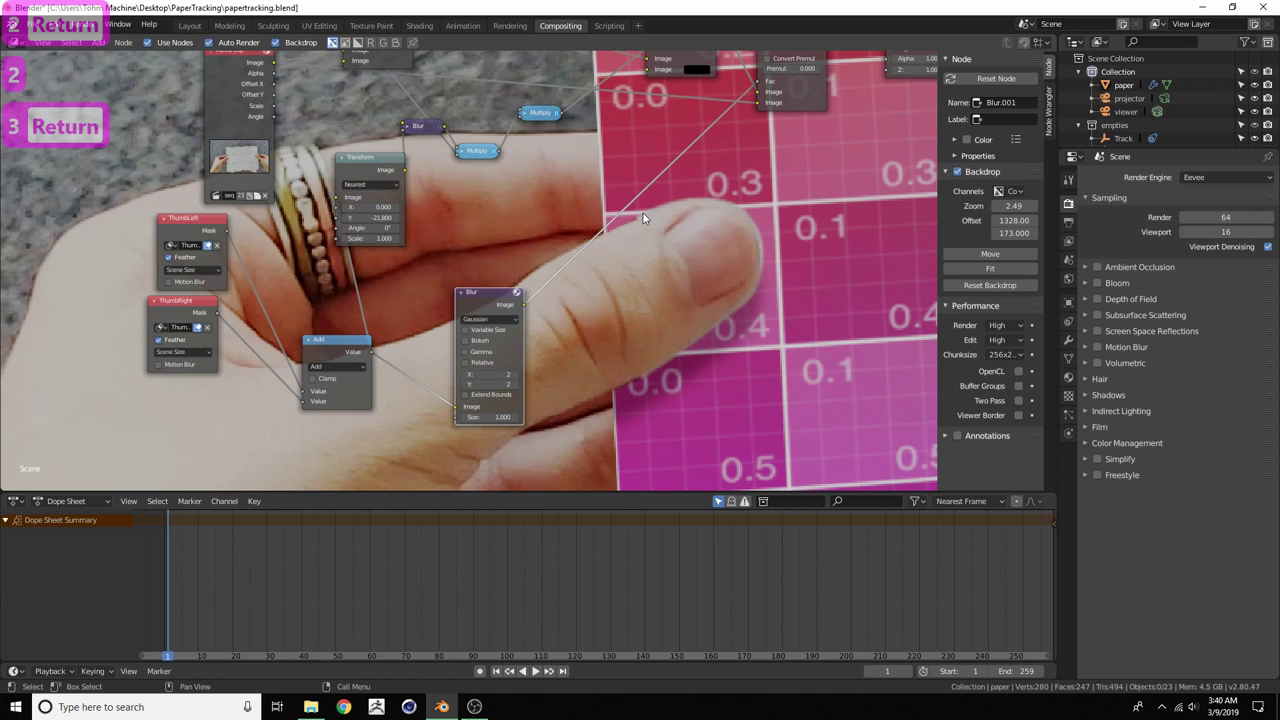
scroll(643, 213, "up", 1)
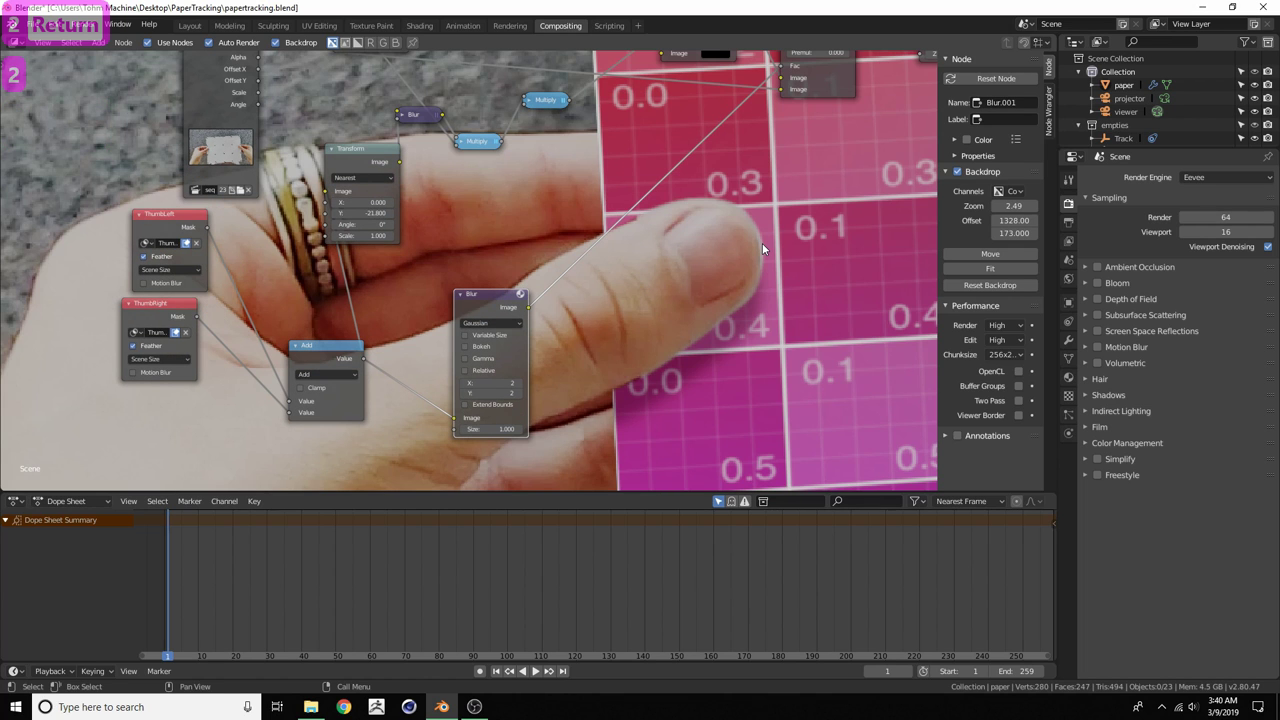
key("alt+v")
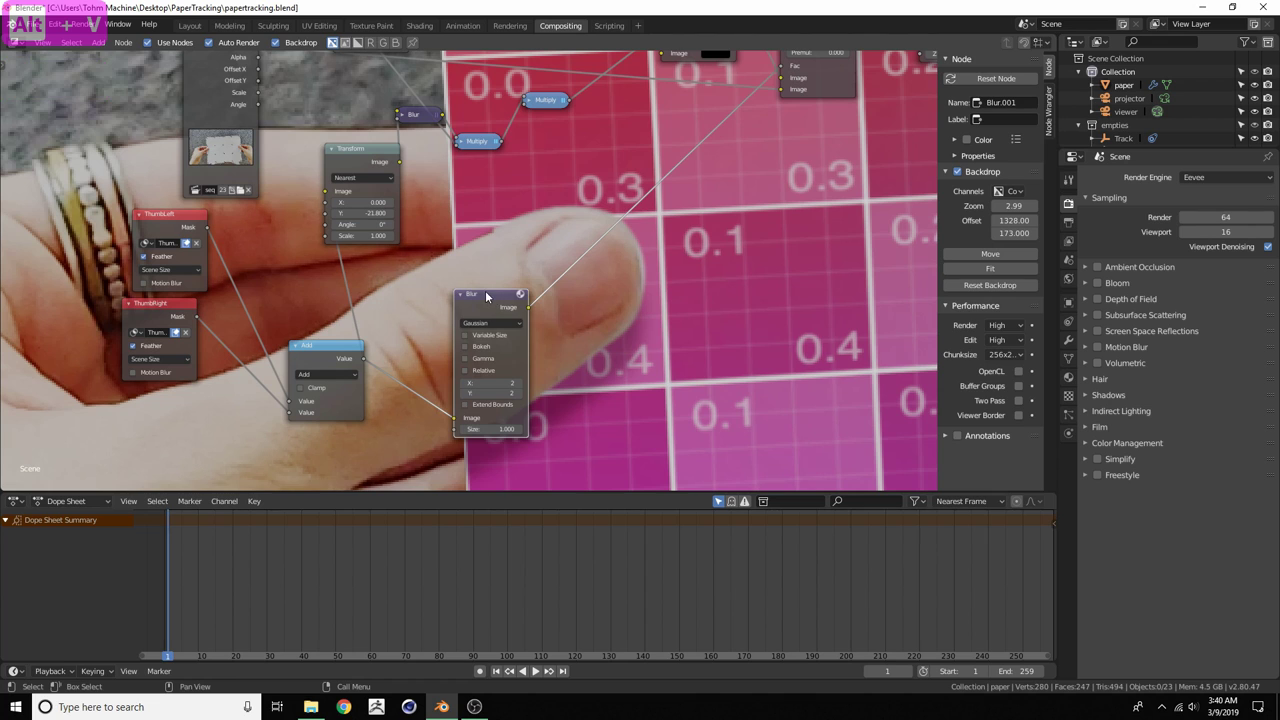
Move the Blur node away from the Add node, preview the Add mask and insert a Dilate/Erode node between them
left_click_drag(492, 296, 660, 278)
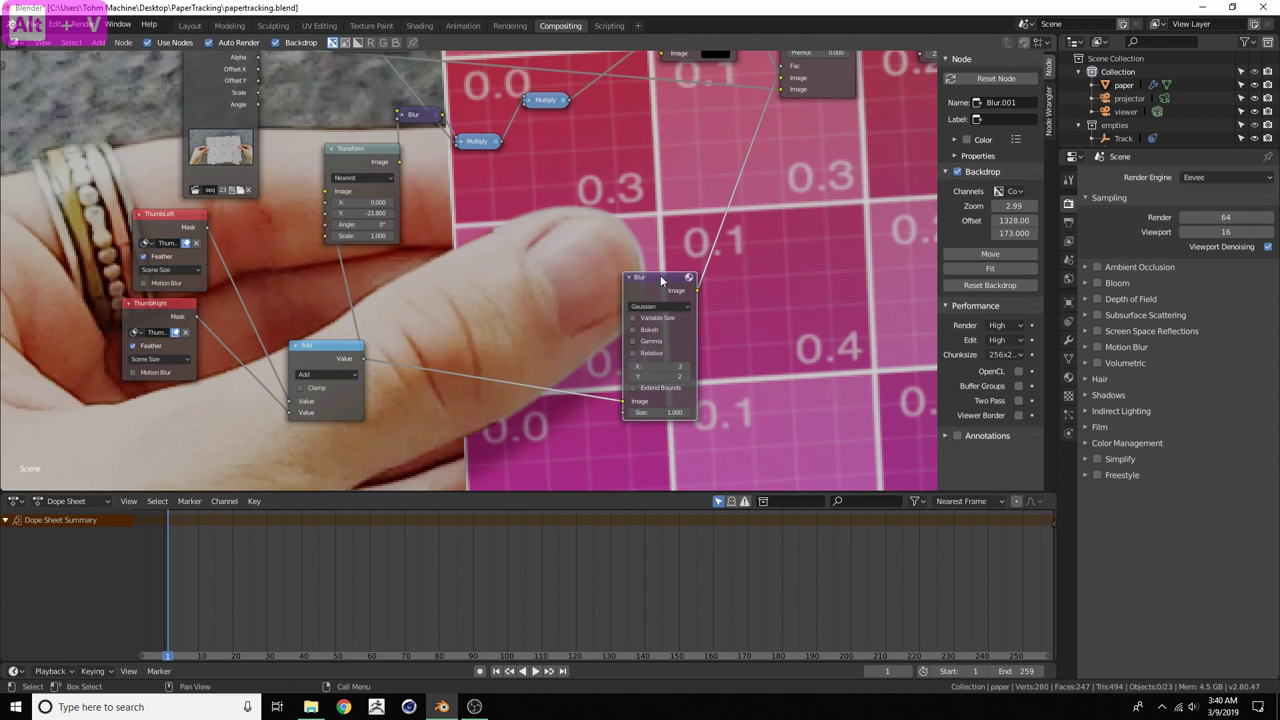
left_click(355, 348, "ctrl+shift")
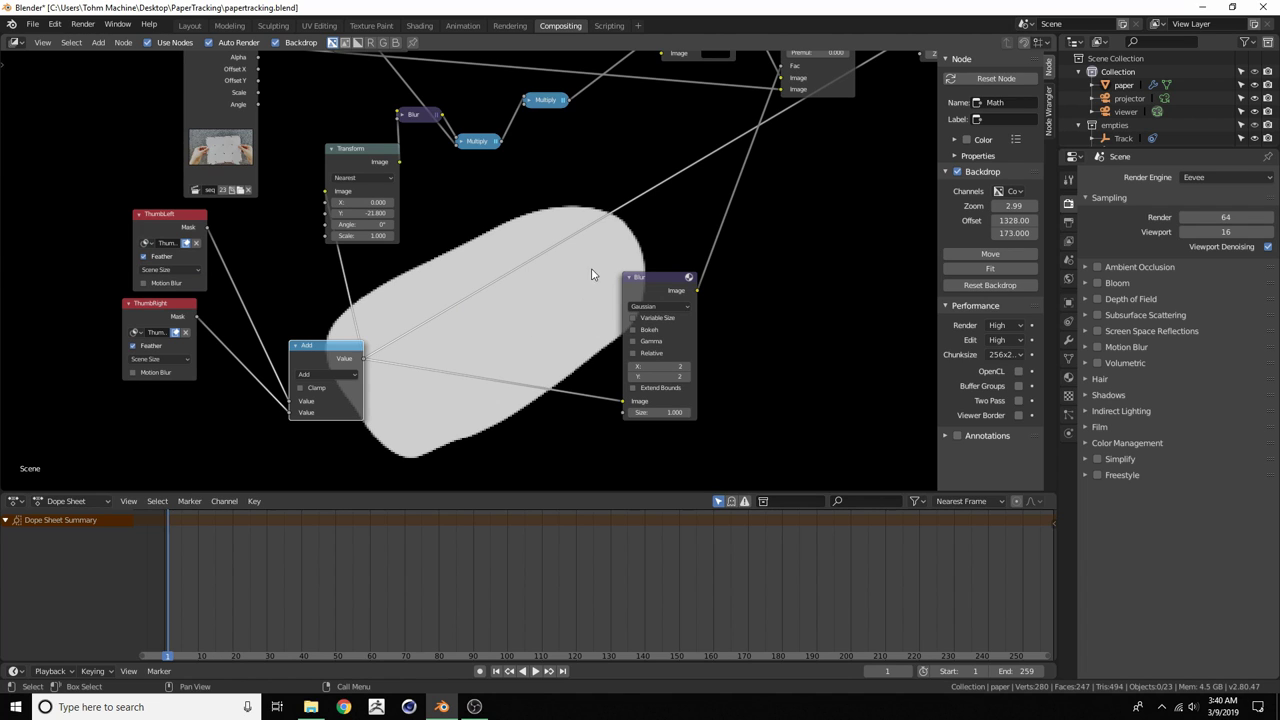
key("shift+a")
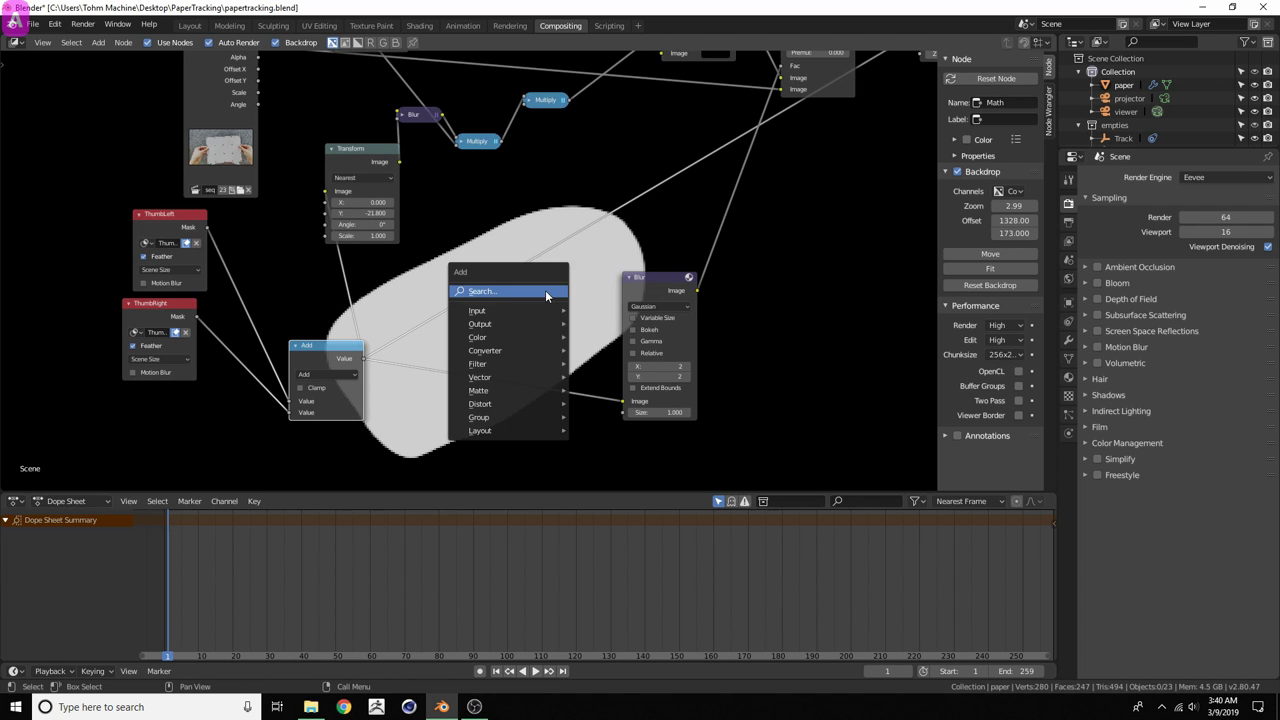
left_click(545, 294)
type("dila")
key("Return")
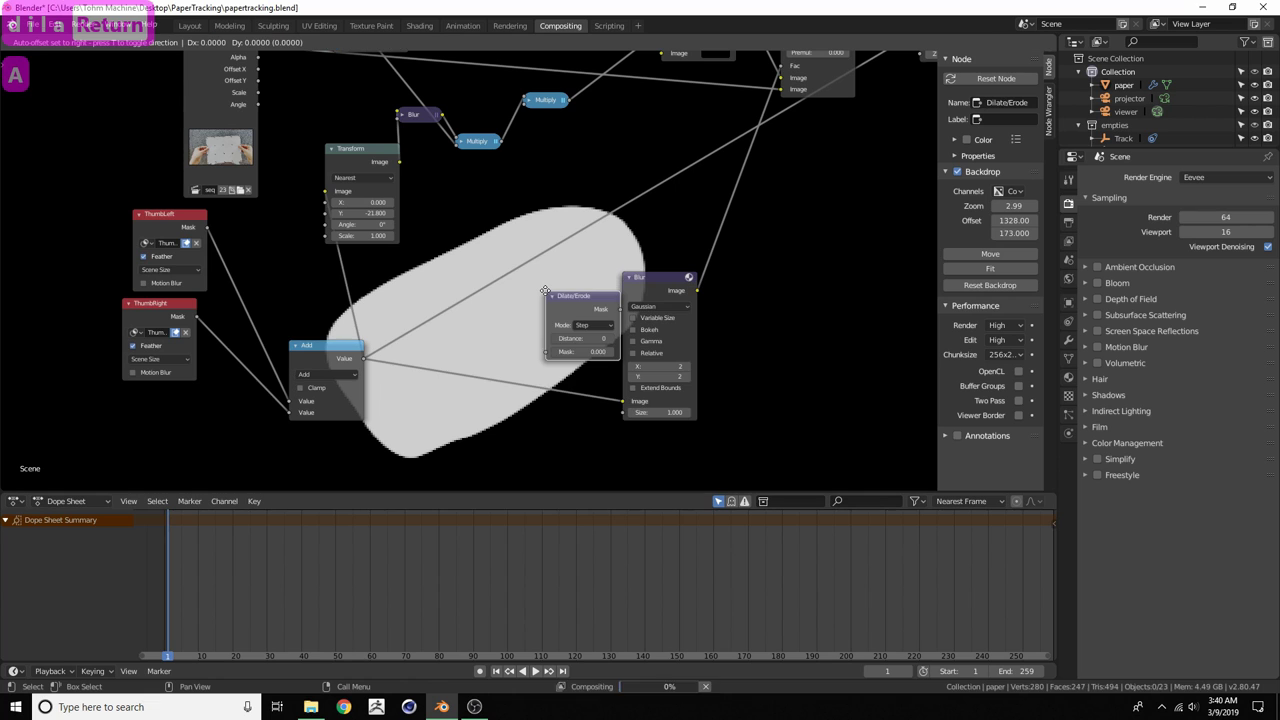
left_click(488, 362)
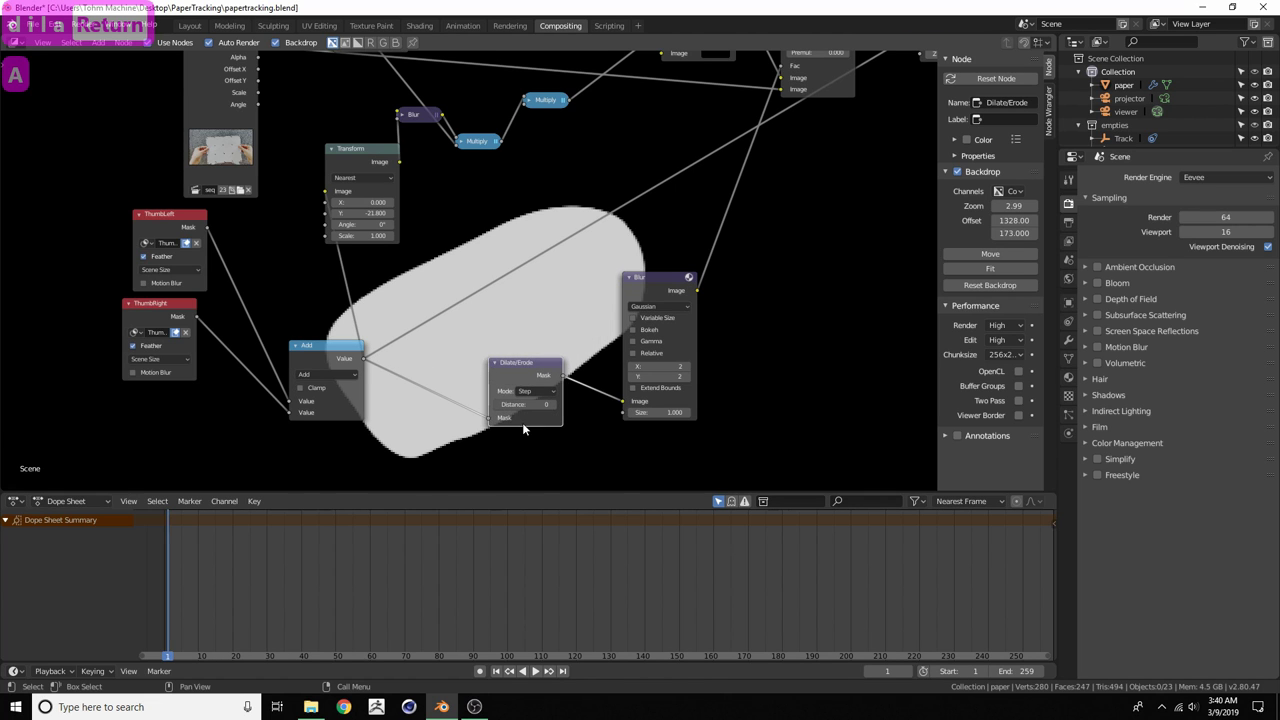
Try a distance of 1 in the Dilate/Erode node
scroll(521, 425, "up", 2)
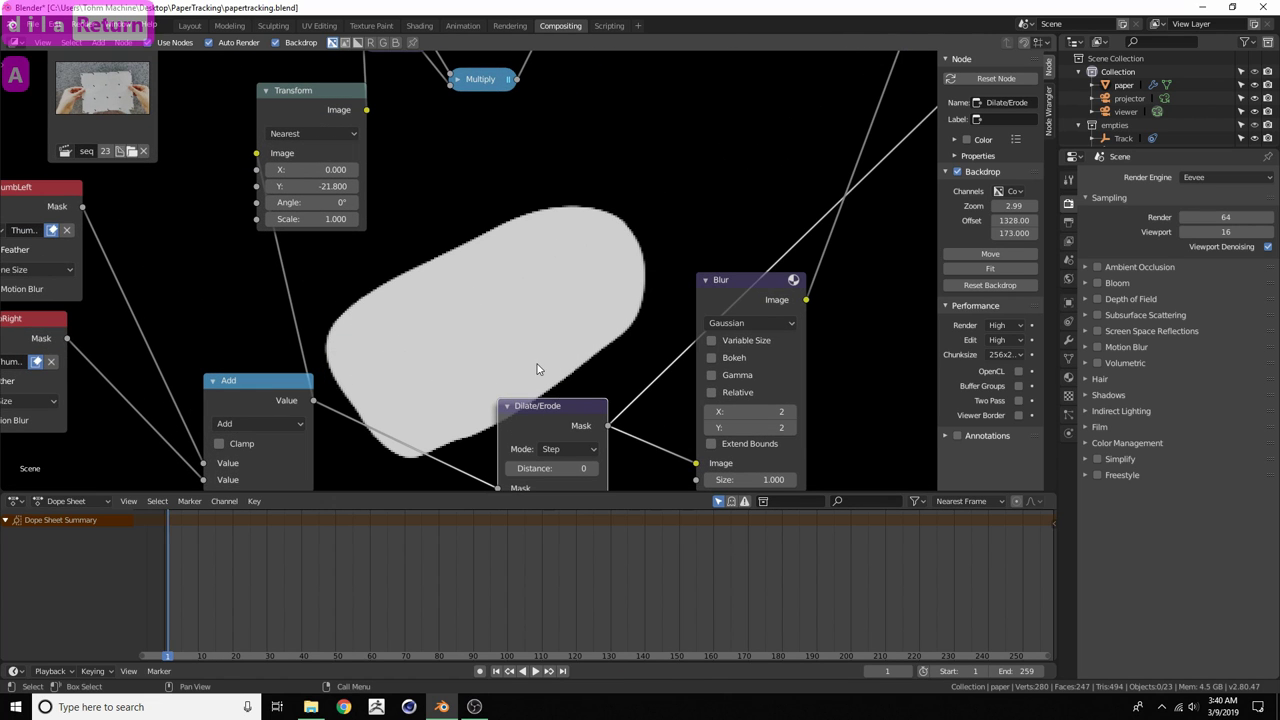
middle_click_drag(551, 409, 537, 326)
left_click(557, 381)
type("1")
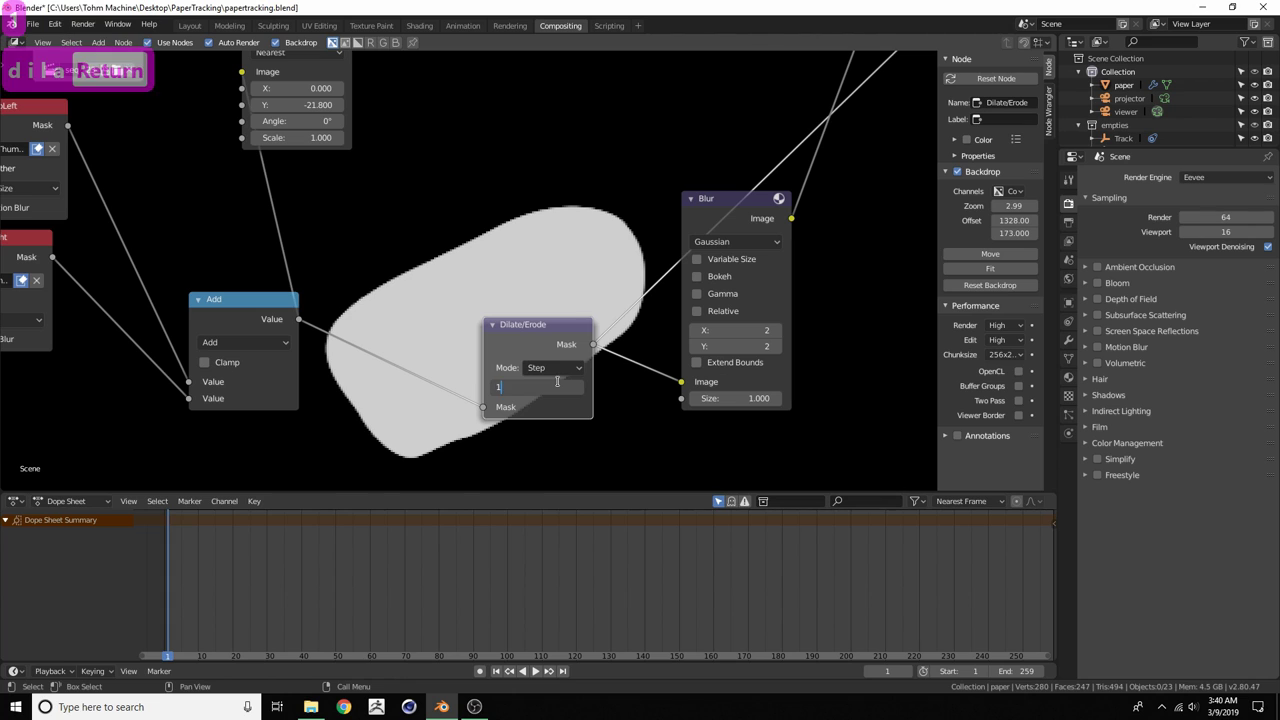
key("Return")
Set the Dilate/Erode node's distance to -1 to shrink the thumb mask
left_click(559, 382)
type("-1")
key("Return")
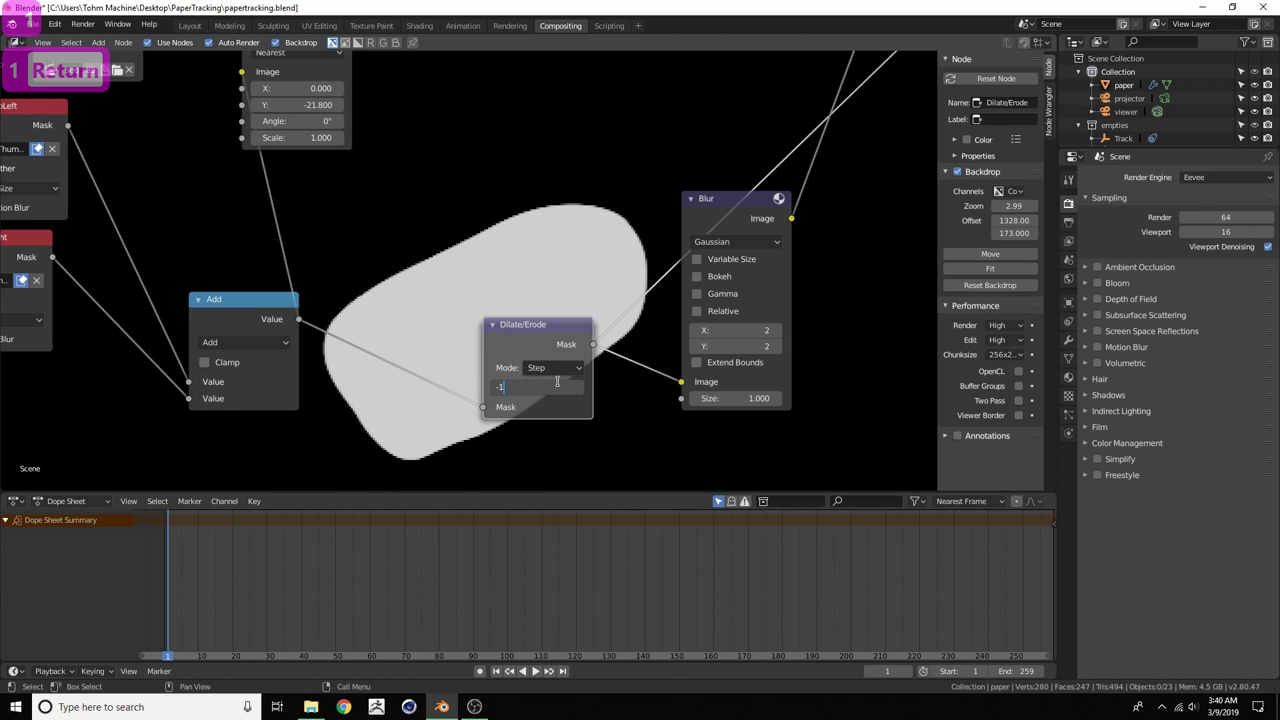
Compare the Add, Dilate/Erode and Blur outputs in the viewer, ending on the final Alpha Over composite
left_click(200, 296, "ctrl+shift")
left_click(518, 325, "ctrl+shift")
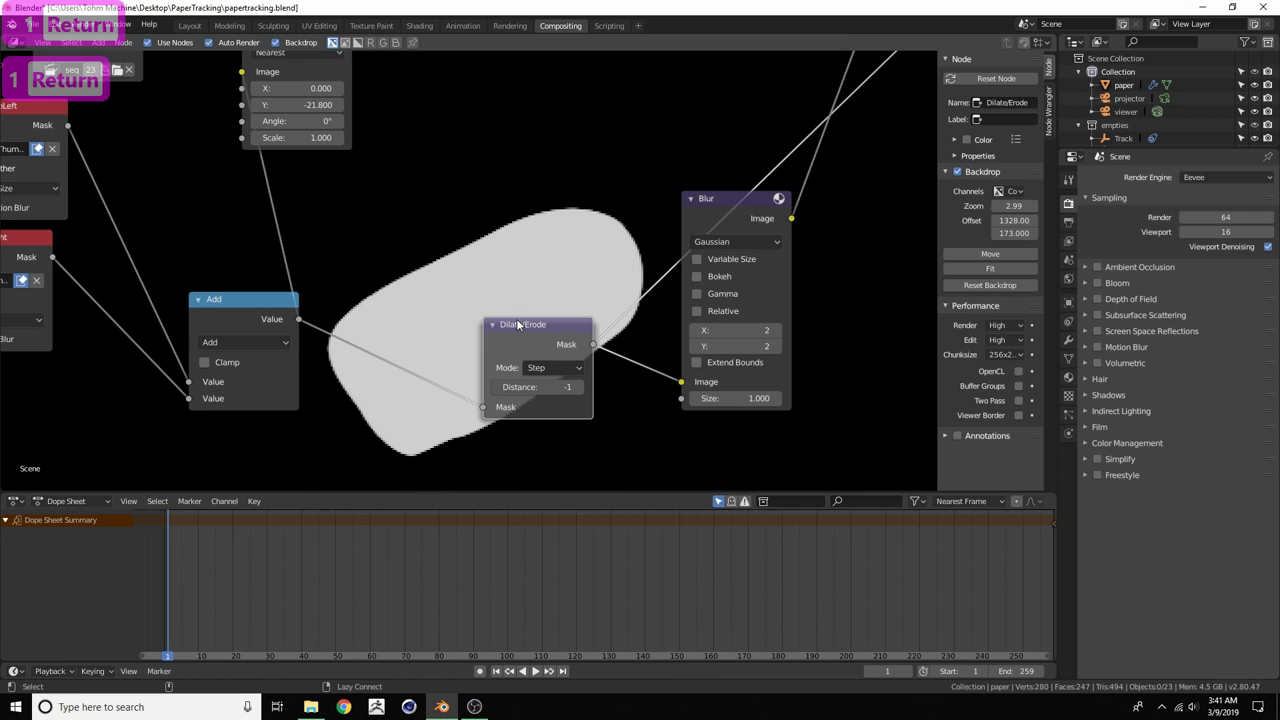
left_click(724, 199, "ctrl+shift")
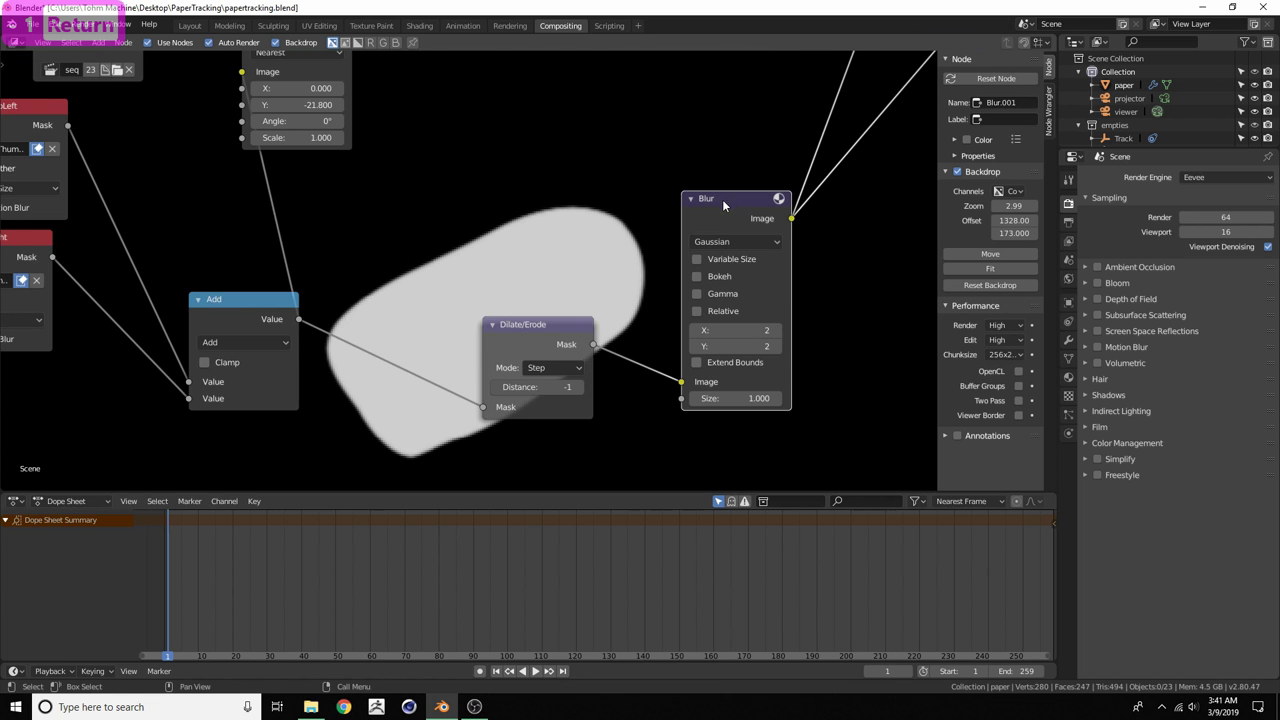
key("Home")
left_click(651, 107, "ctrl+shift")
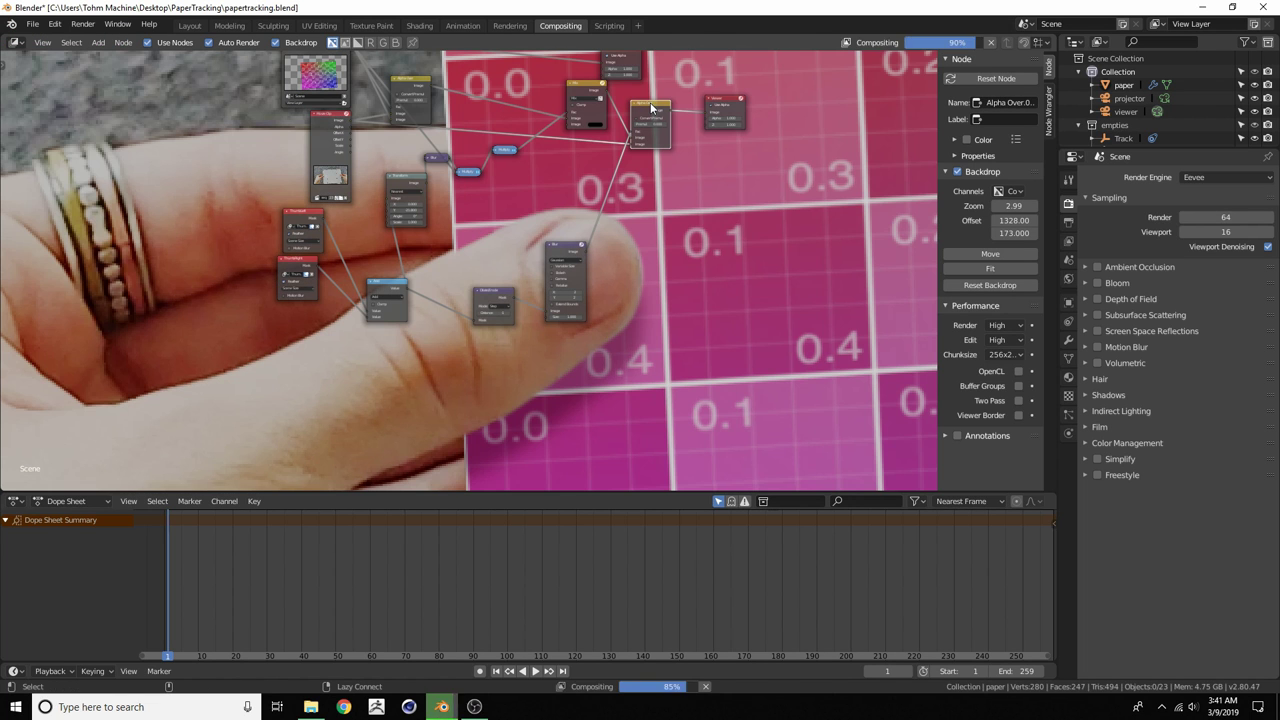
scroll(582, 226, "up", 4)
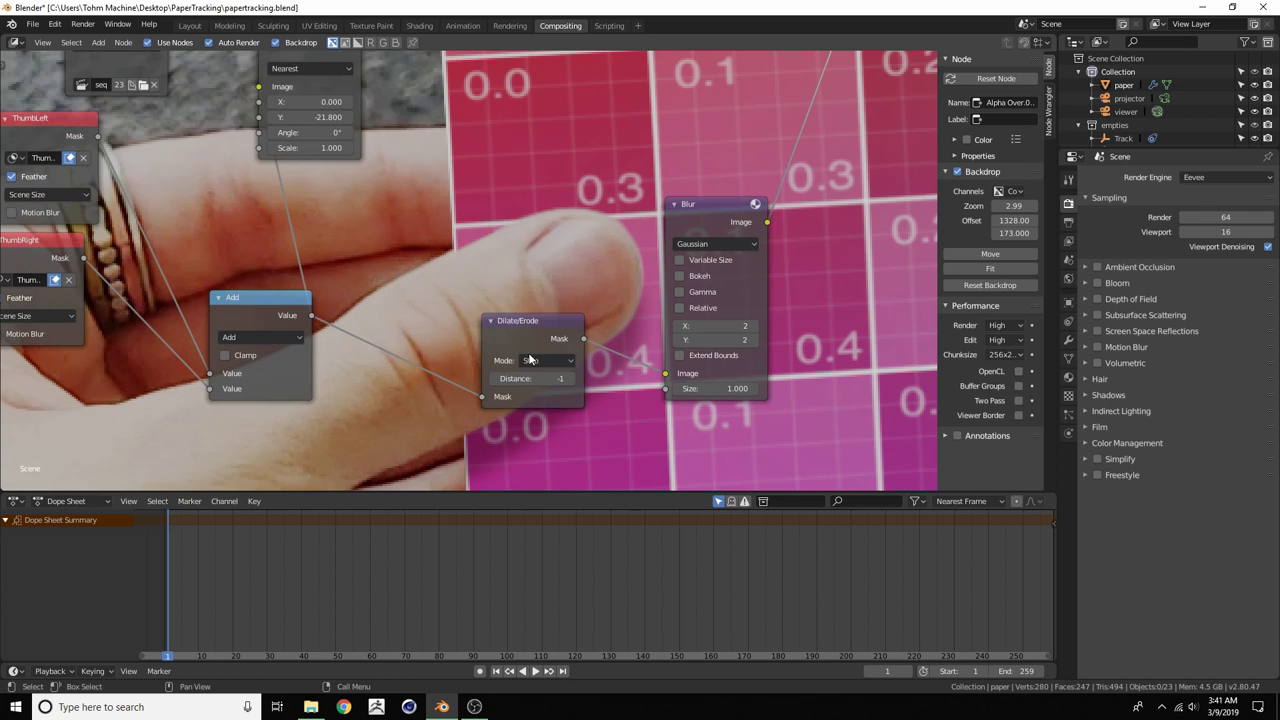
Try a distance of -2 in the Dilate/Erode node and restore it to -1
left_click(548, 377)
type("-2")
key("Return")
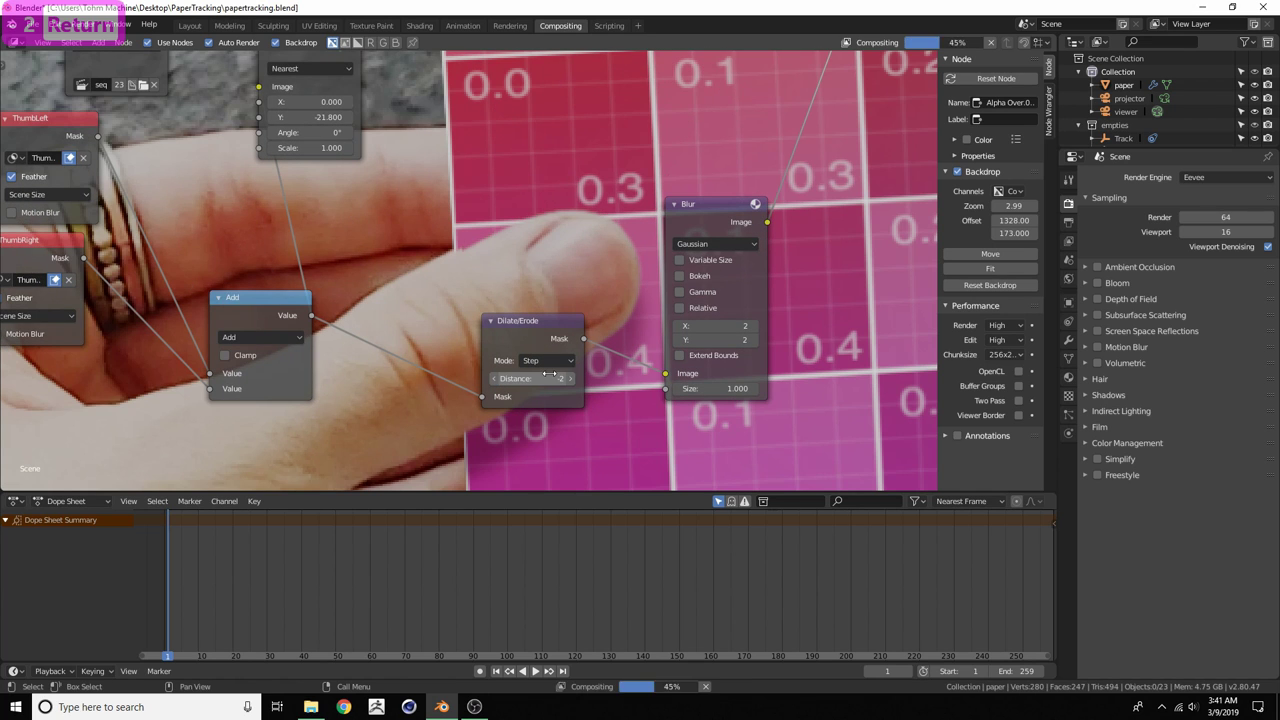
left_click(559, 376)
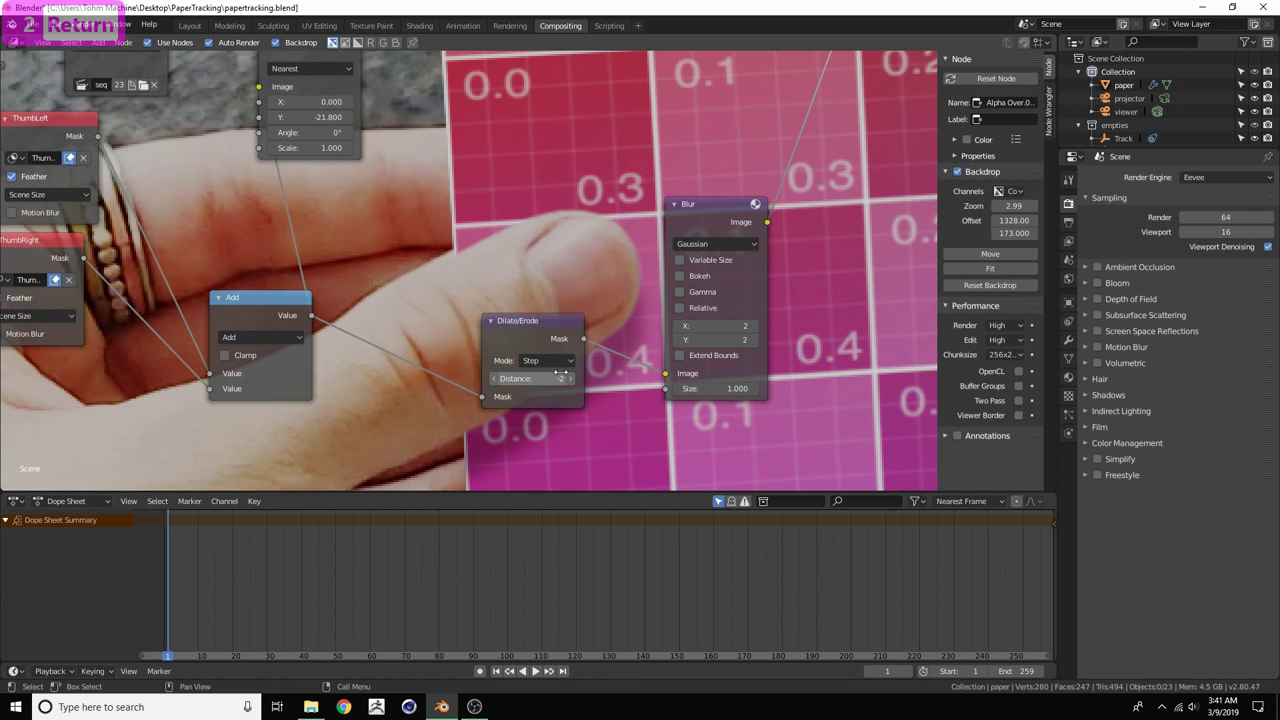
type("1")
key("Return")
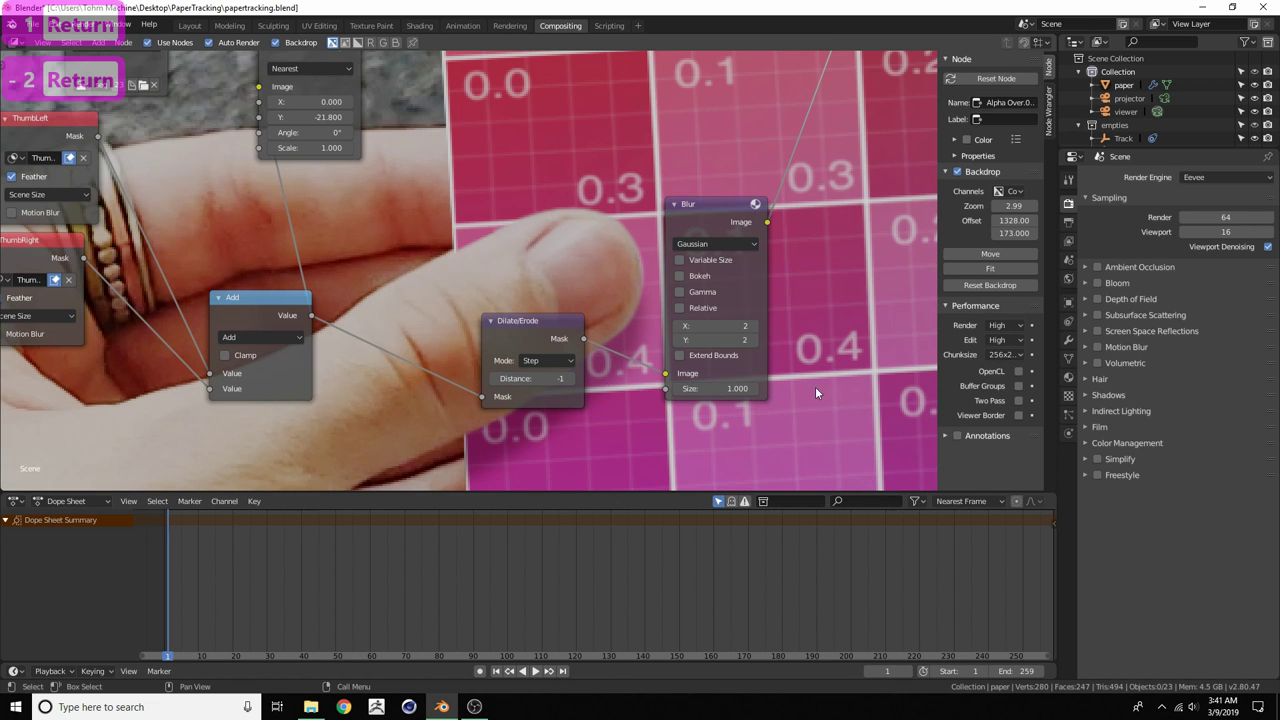
Examine the thumb edges in the enlarged composite backdrop and view the whole frame with both hands
key("alt+v")
key("alt+v")
key("alt+v")
key("alt+v")
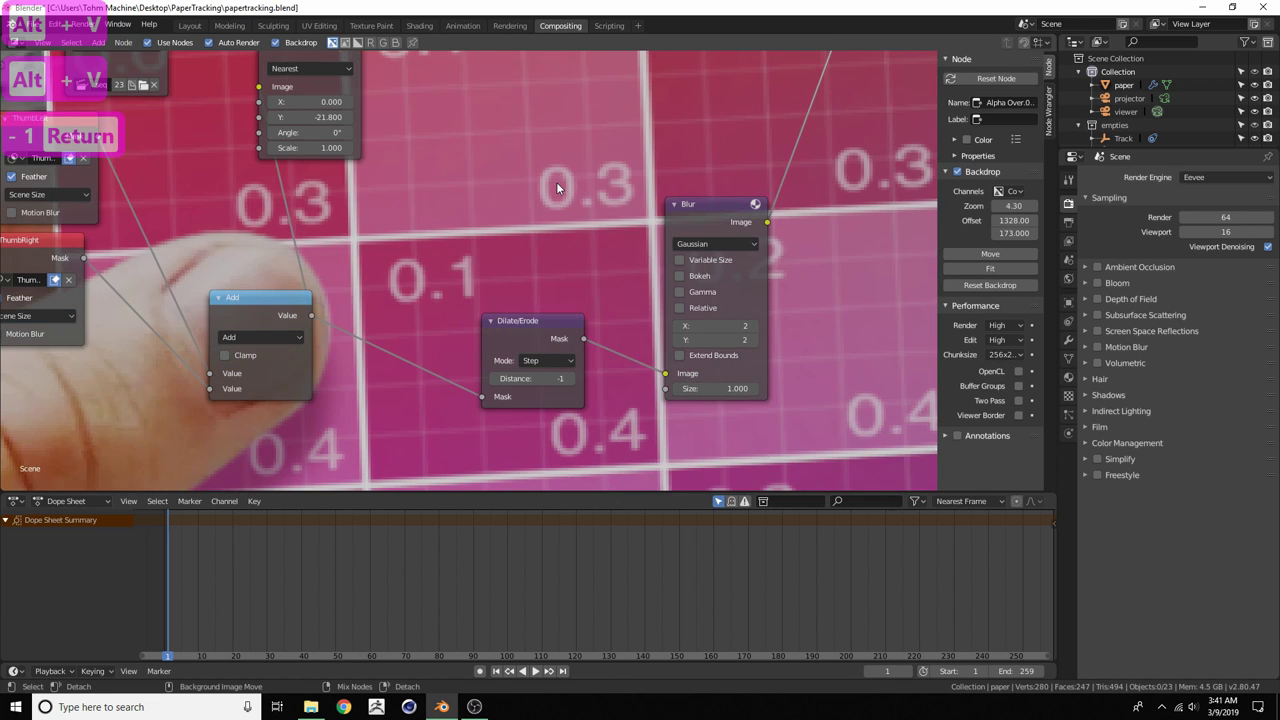
key("alt+v")
key("alt+v")
key("alt+v")
scroll(554, 208, "down", 1)
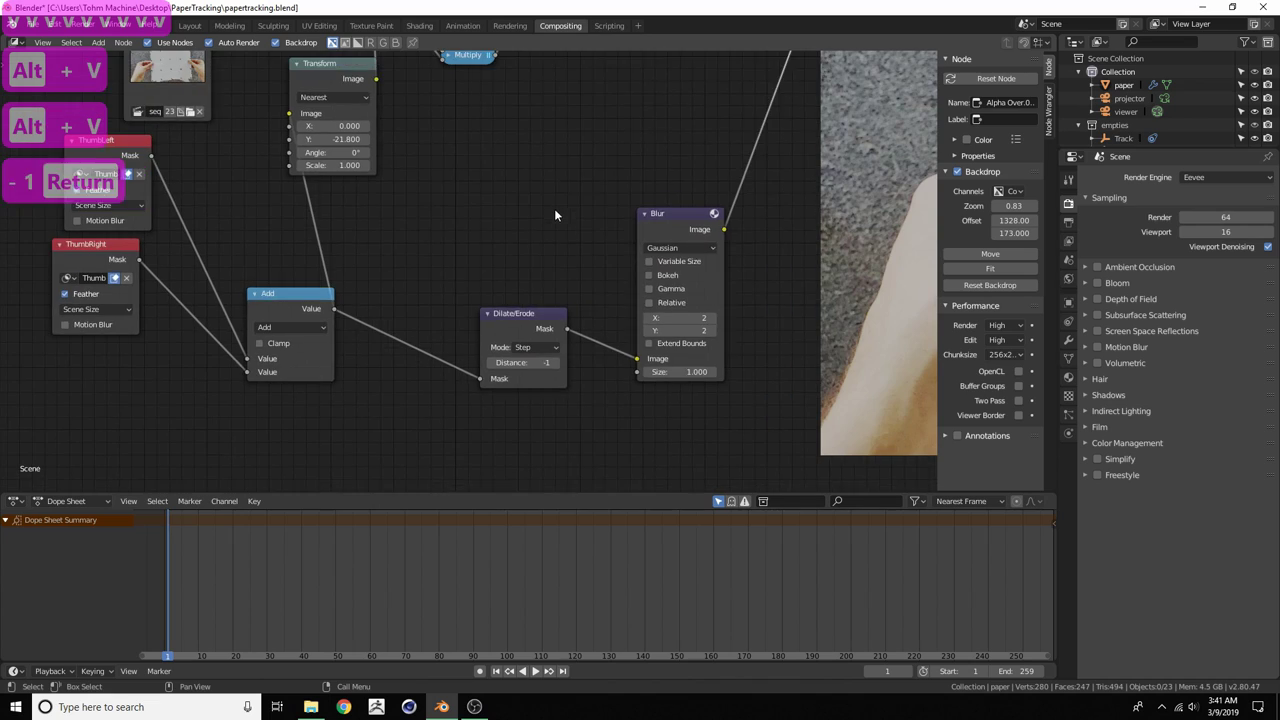
middle_click_drag(846, 250, 4, 296, "alt")
key("alt+v")
key("alt+v")
key("alt+v")
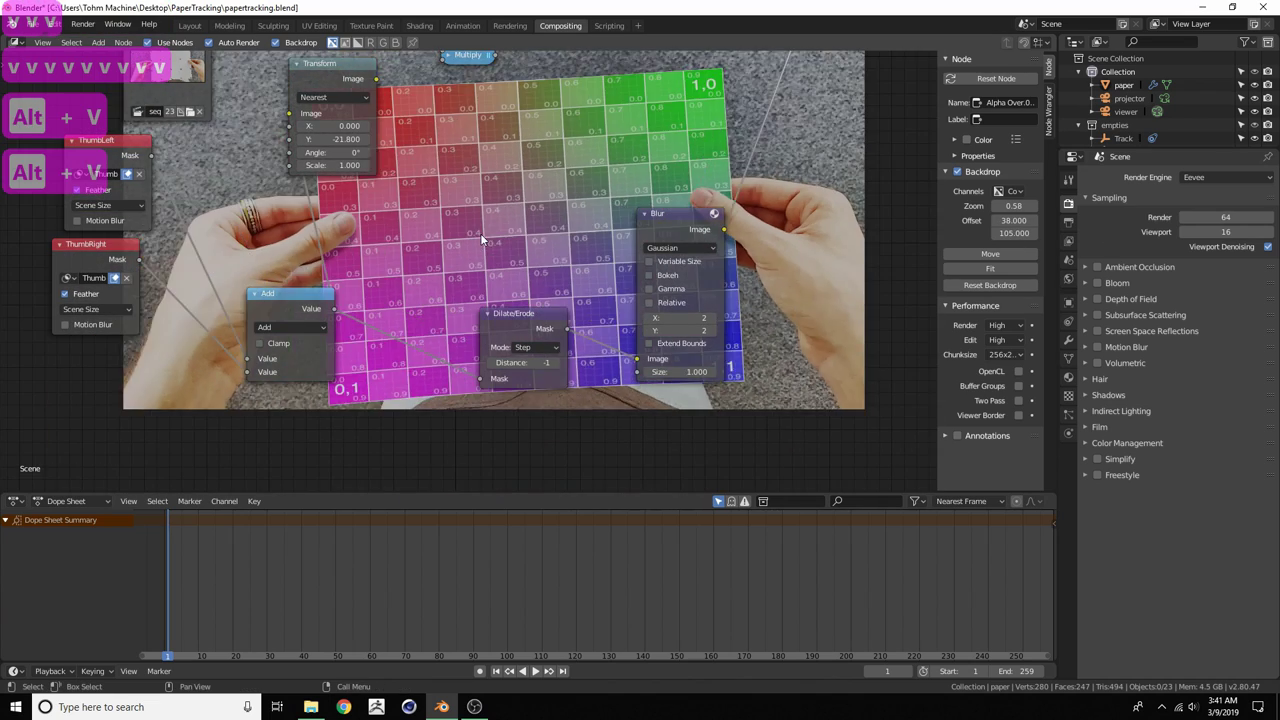
middle_click_drag(553, 202, 551, 286, "alt")
scroll(462, 206, "down", 4)
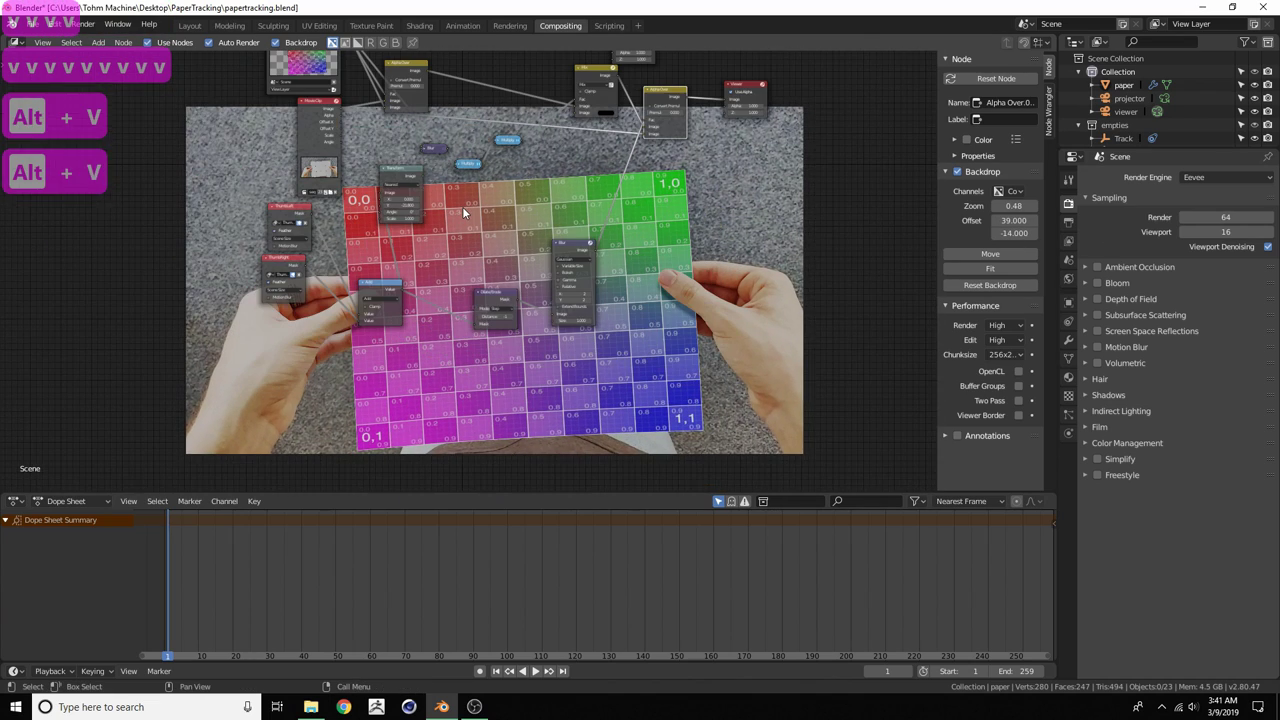
Spread the Render Layers and first Alpha Over nodes apart to make room between them in the compositor
middle_click_drag(455, 201, 471, 286)
left_click_drag(318, 92, 278, 85)
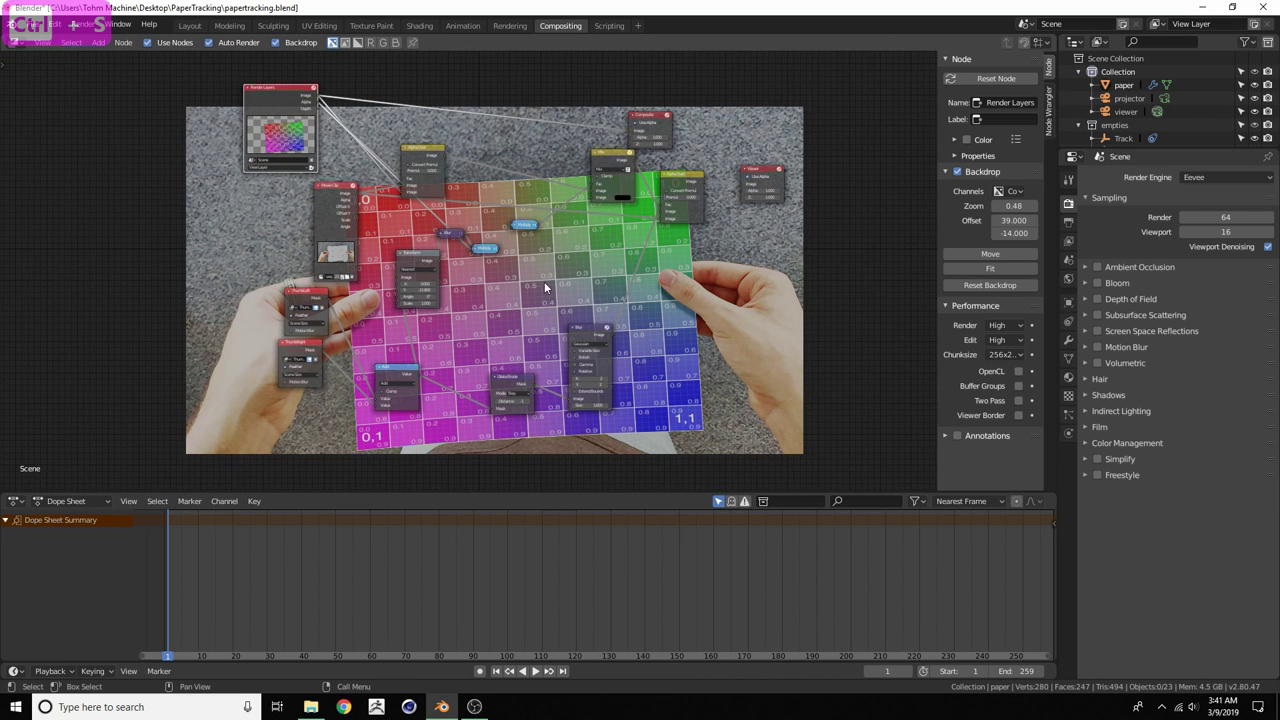
scroll(417, 176, "up", 2)
middle_click_drag(372, 84, 526, 428)
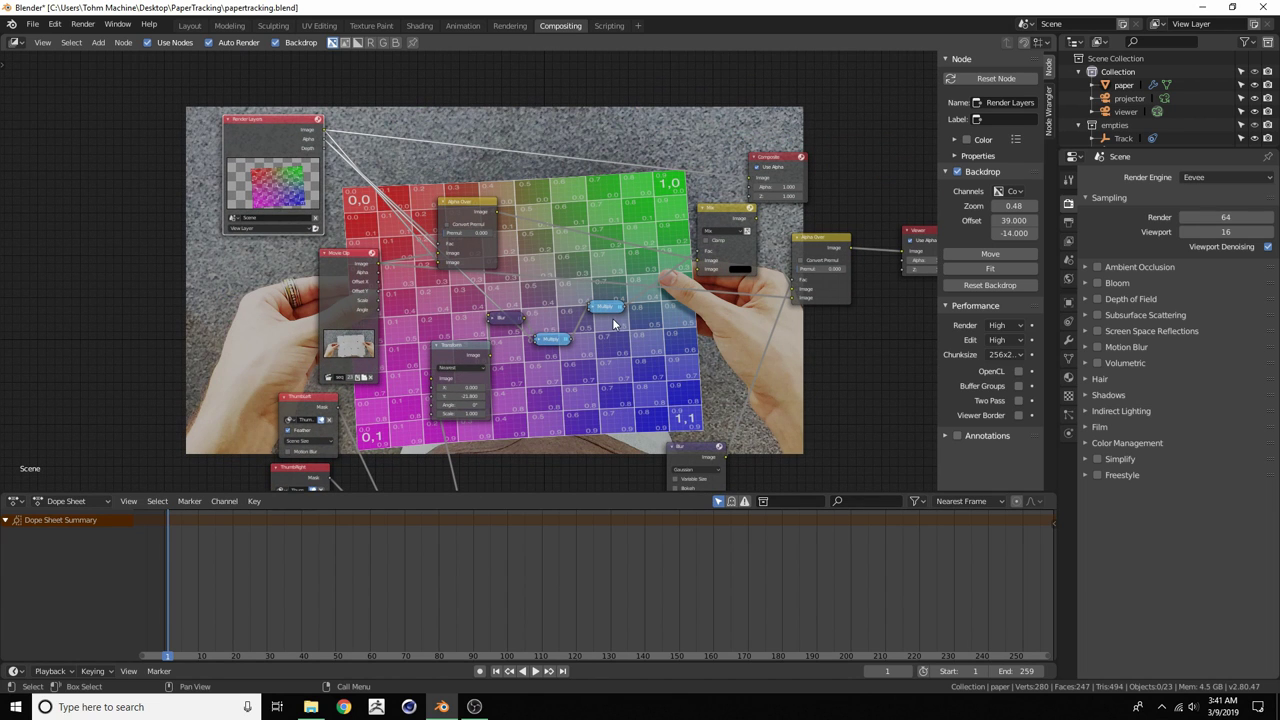
scroll(338, 190, "up", 2)
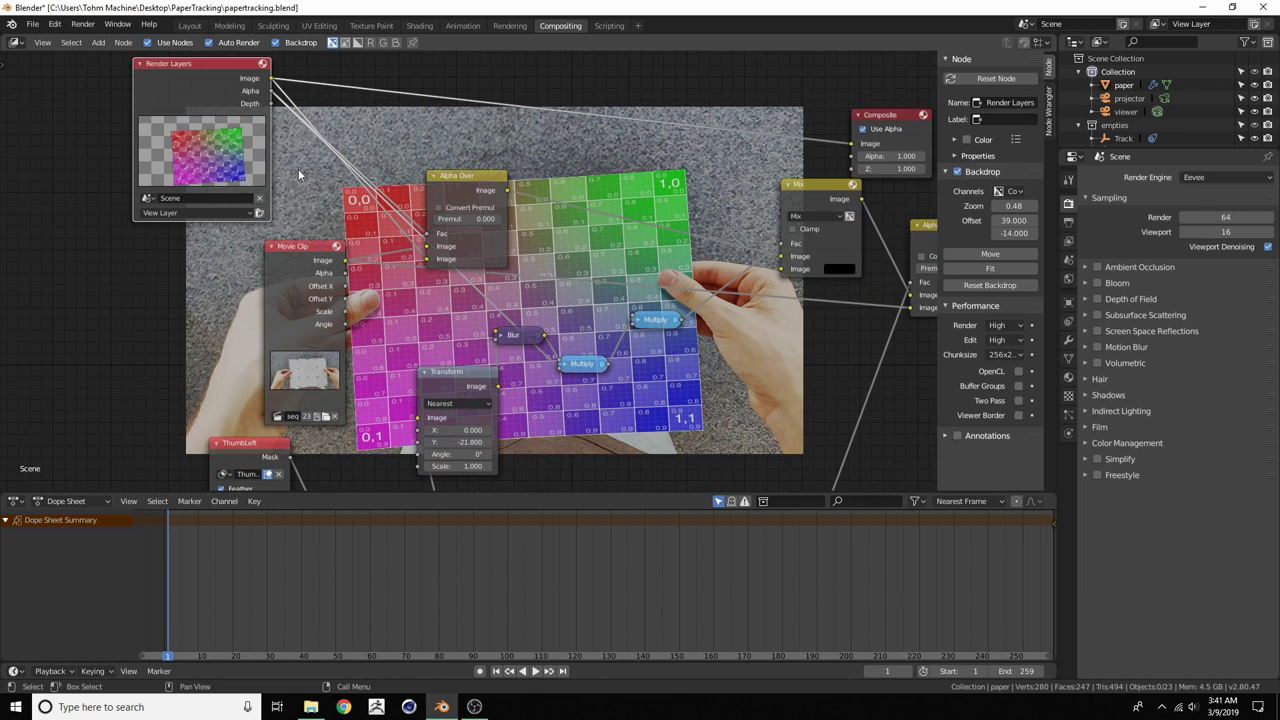
middle_click_drag(298, 174, 395, 221)
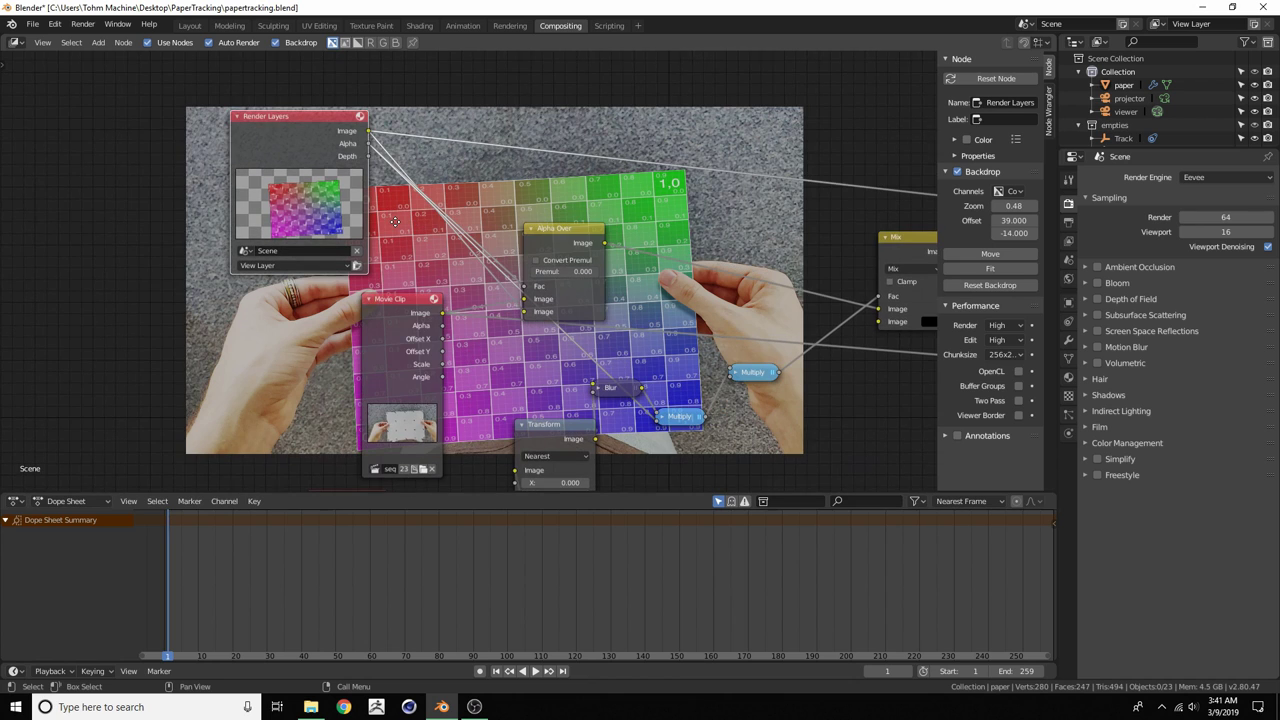
left_click_drag(300, 116, 233, 118)
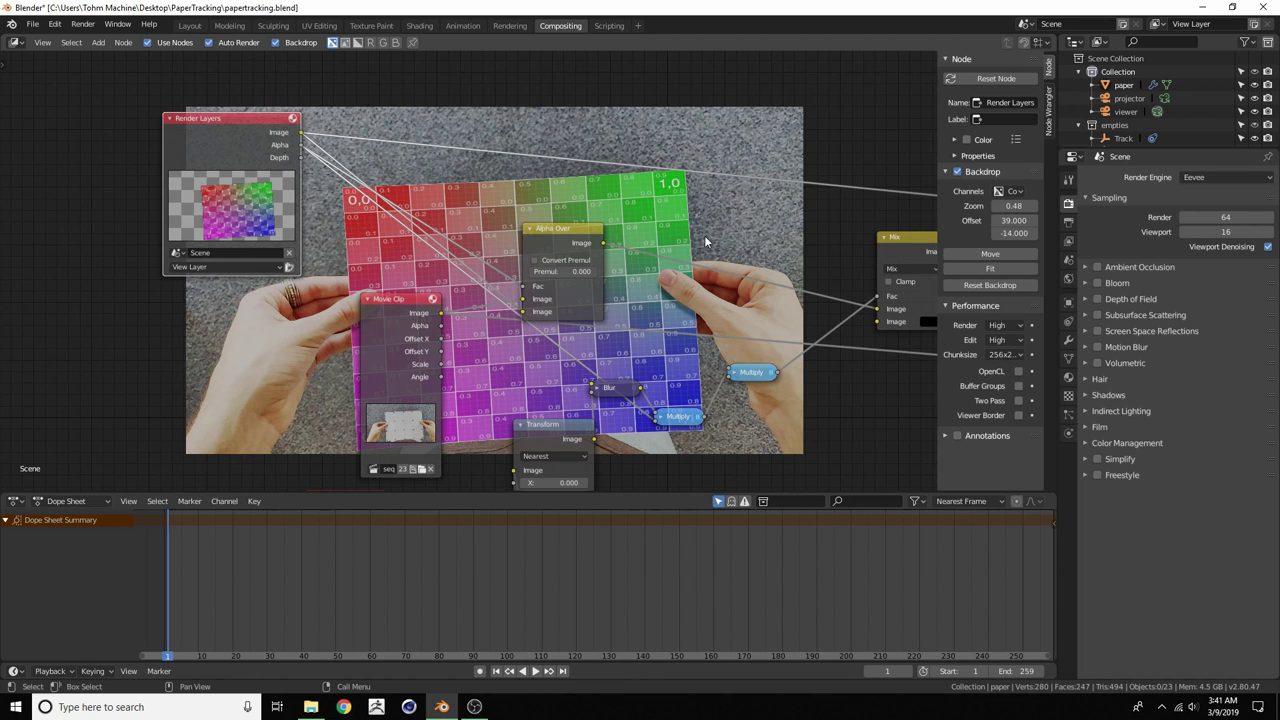
middle_click_drag(705, 241, 607, 182)
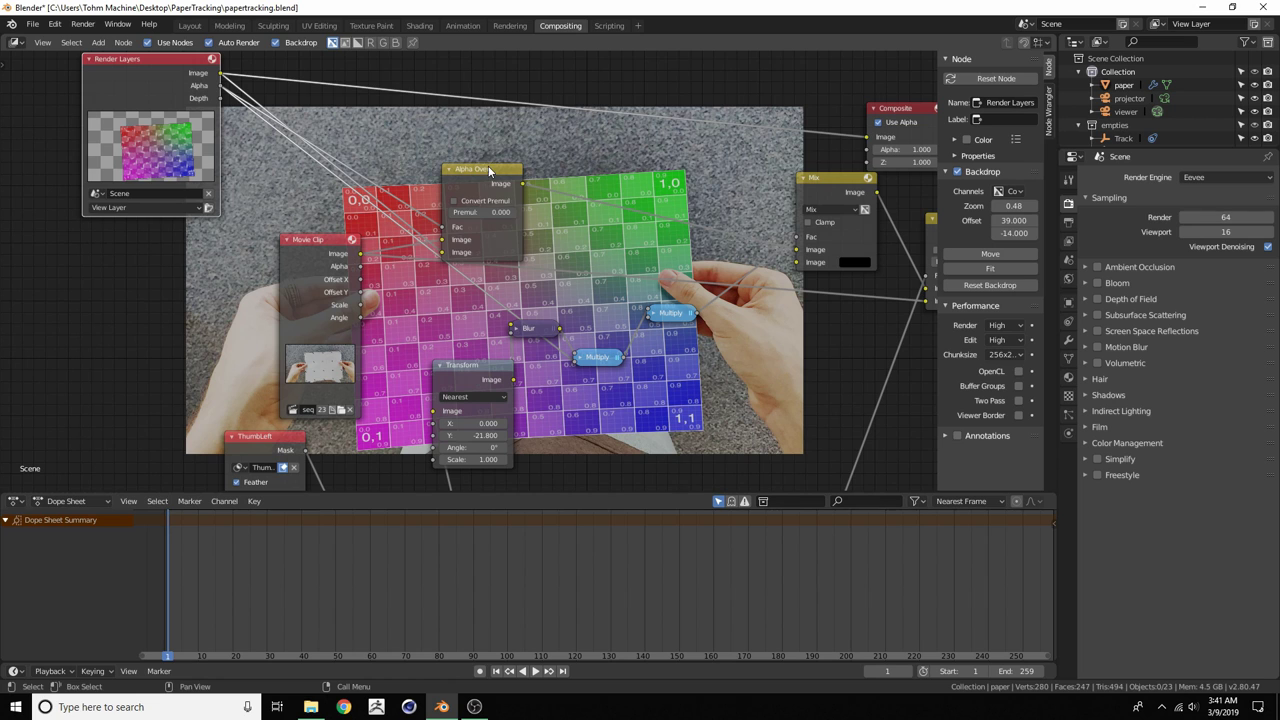
left_click_drag(488, 170, 546, 146)
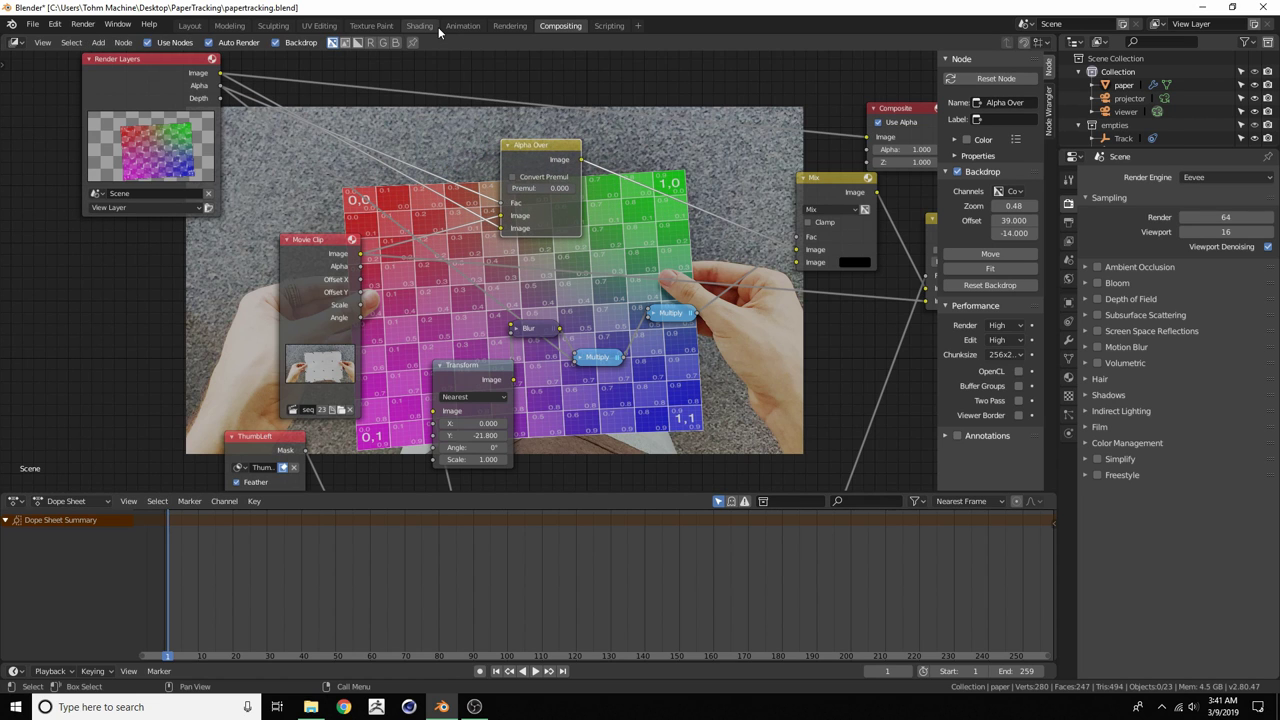
In the Shading workspace, select the paper, move its UVGrid.jpg texture node away from the Material Output and set its source to Image Sequence
left_click(420, 26)
left_click(546, 265)
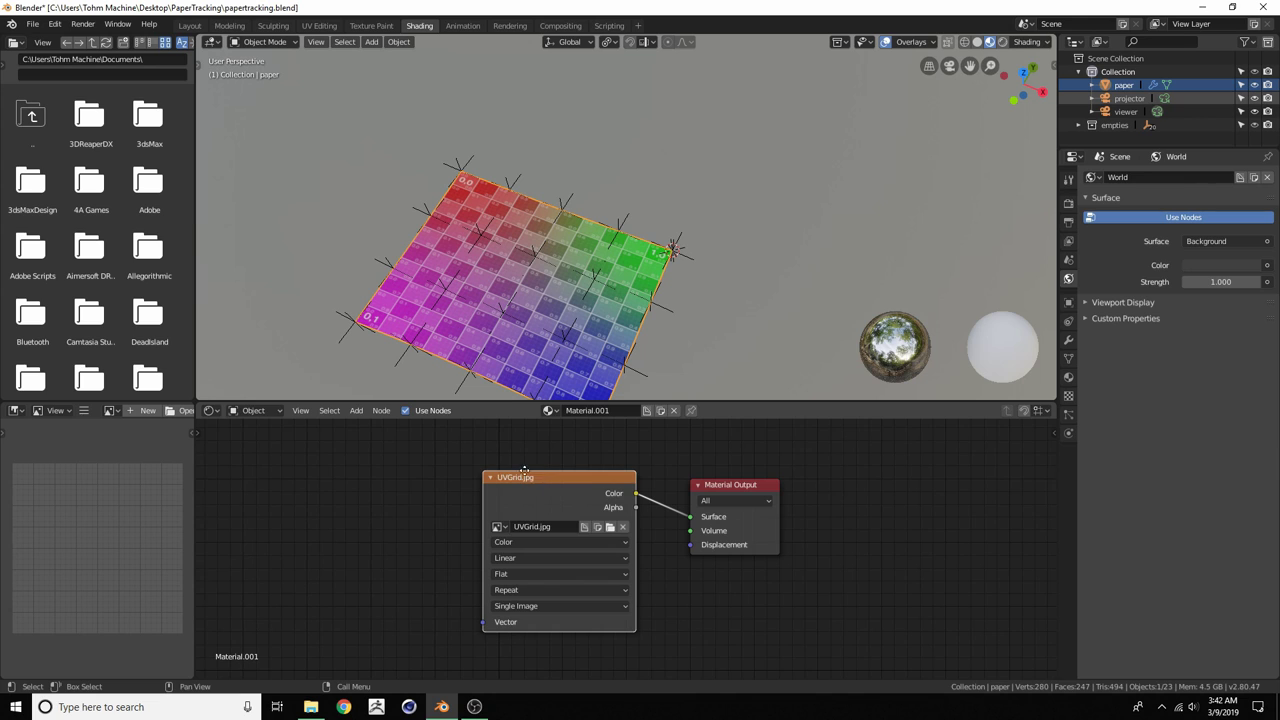
left_click_drag(529, 473, 466, 470)
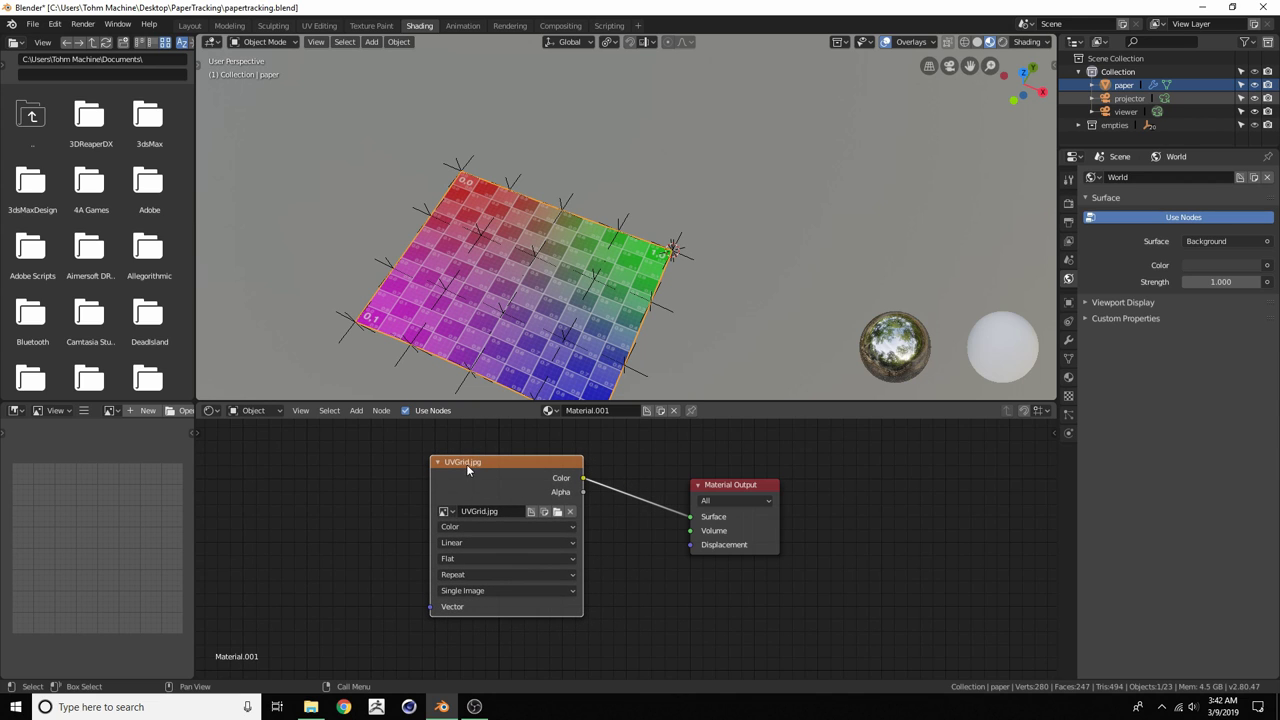
left_click(443, 513)
left_click(453, 591)
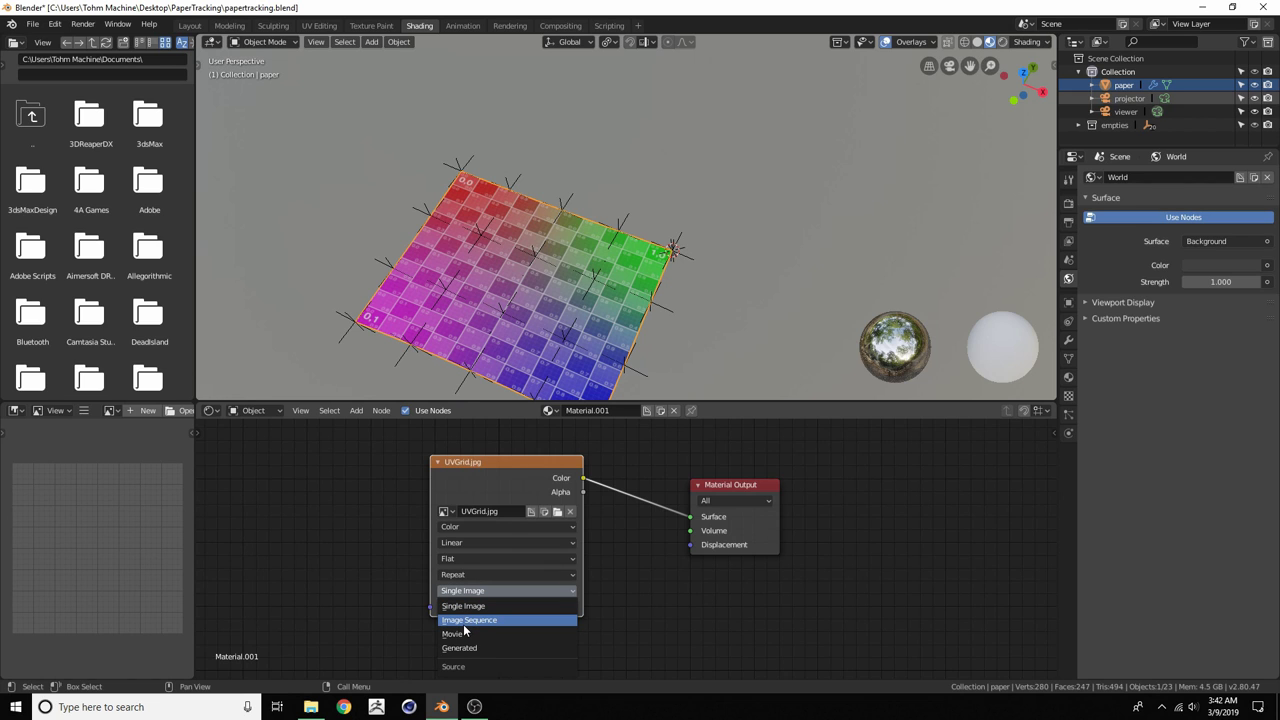
left_click(463, 620)
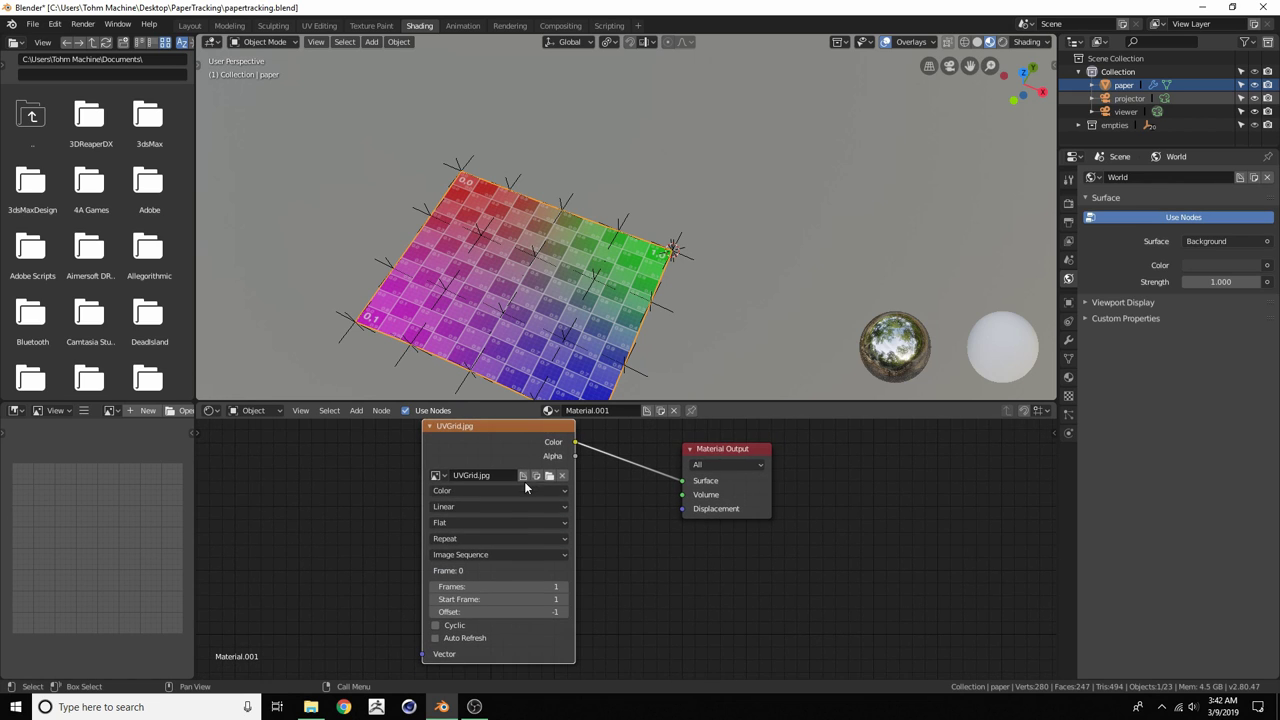
Load all the frames from the Sequence folder into the paper's image texture node as an image sequence
left_click(437, 476)
left_click(437, 476)
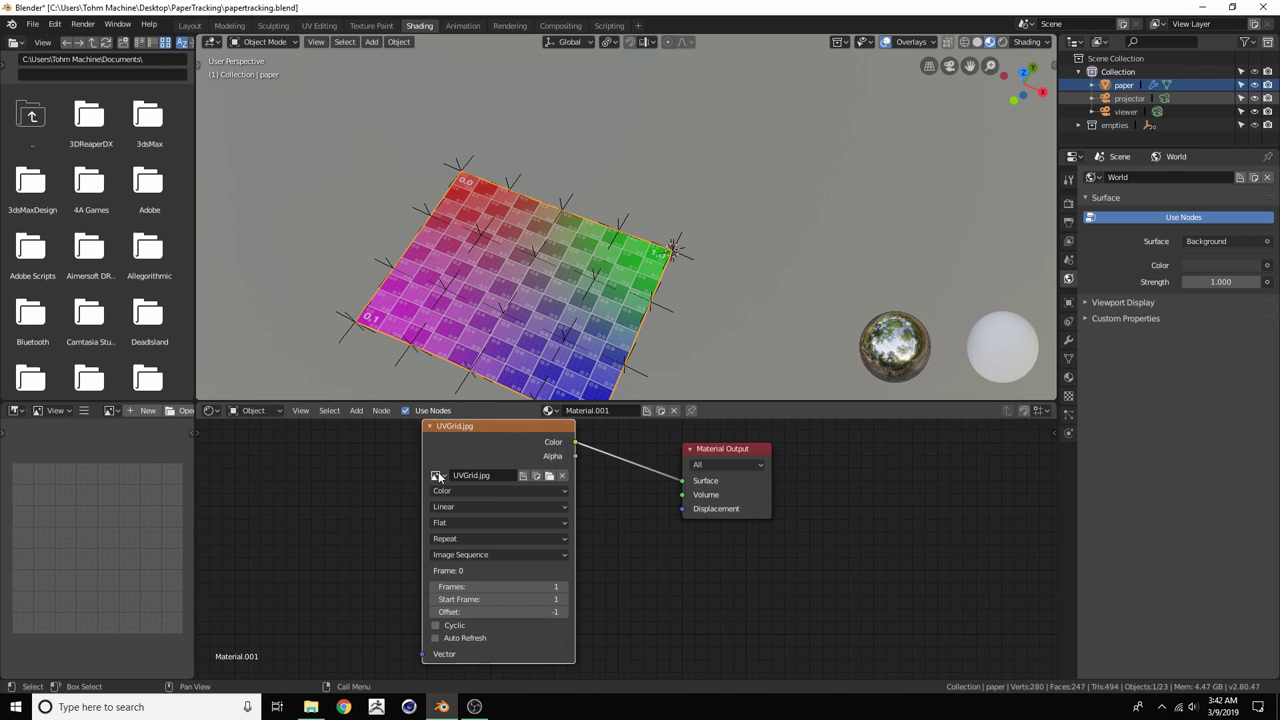
left_click(548, 477)
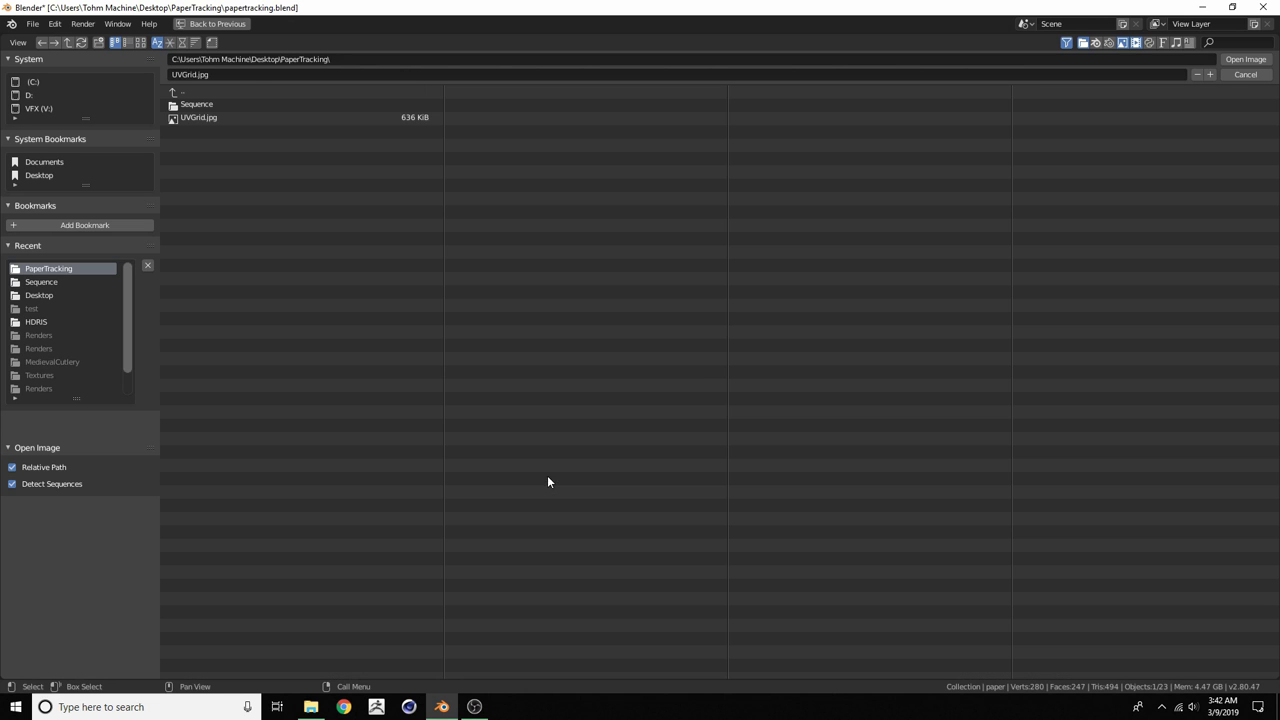
double_click(205, 104)
key("a")
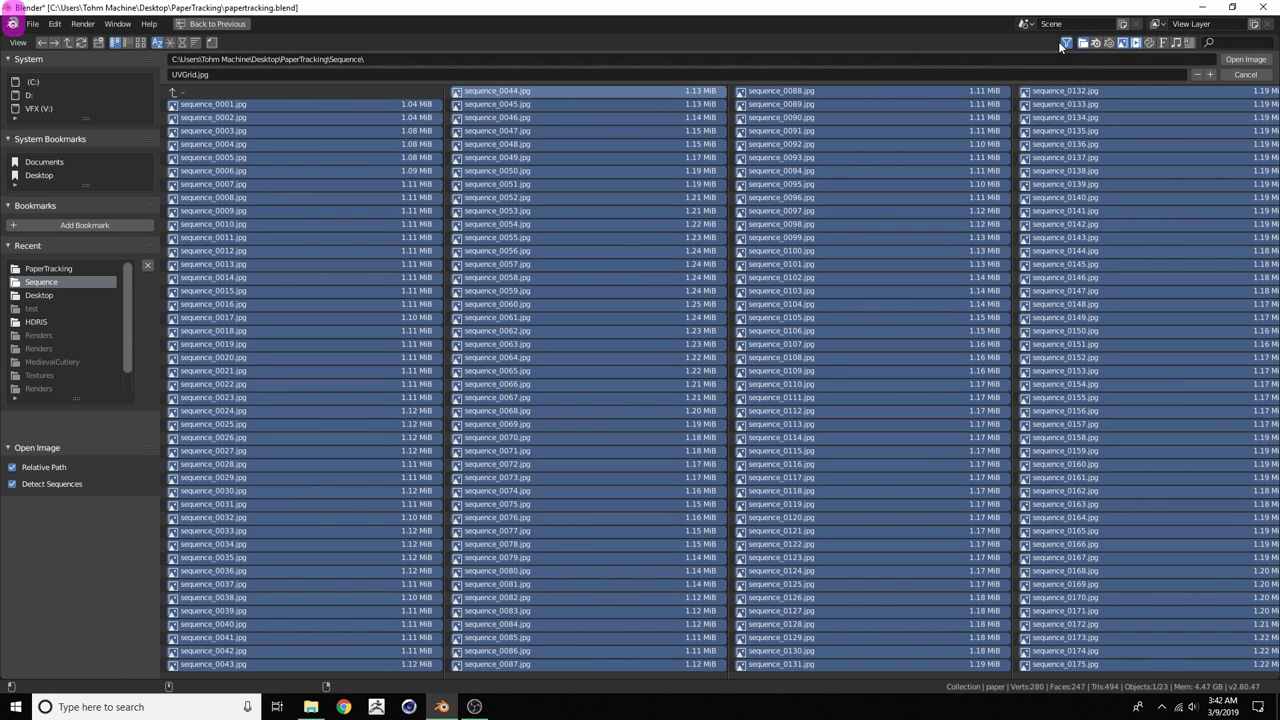
left_click(1245, 59)
middle_click_drag(612, 219, 552, 277)
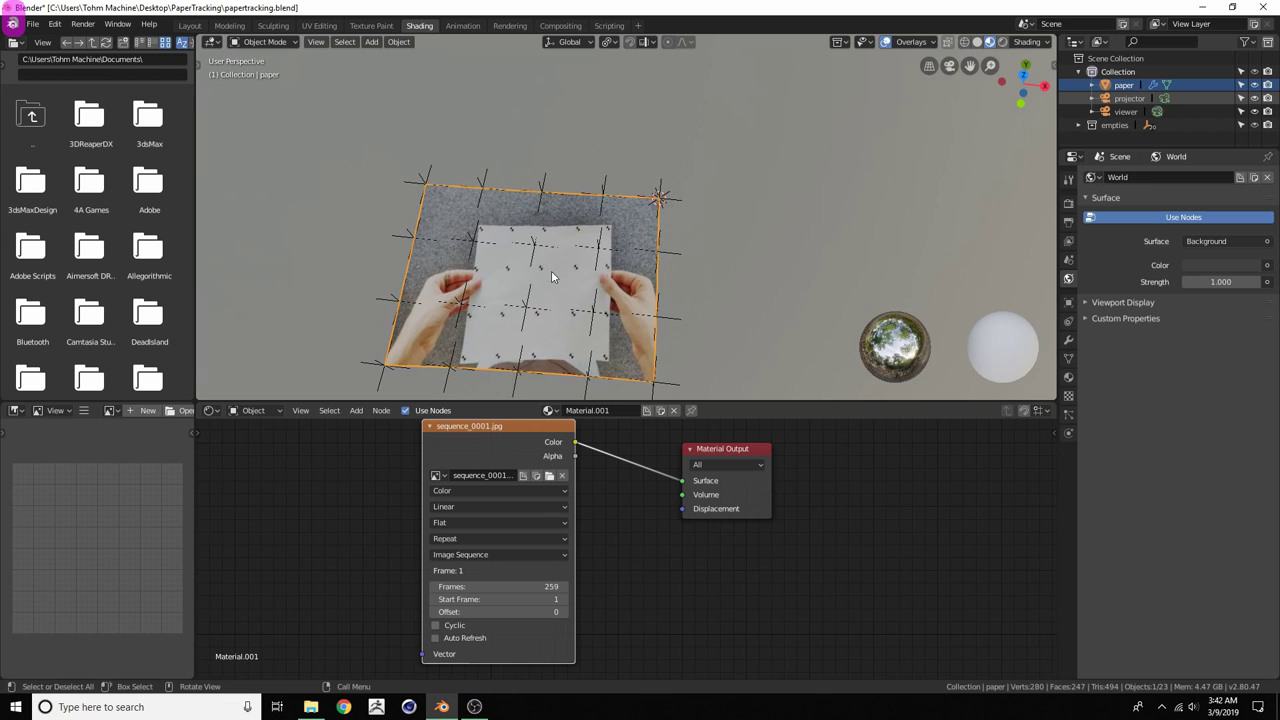
Render the frame with the footage sequence on the paper and check the result in the compositing node tree
left_click(576, 25)
key("F12")
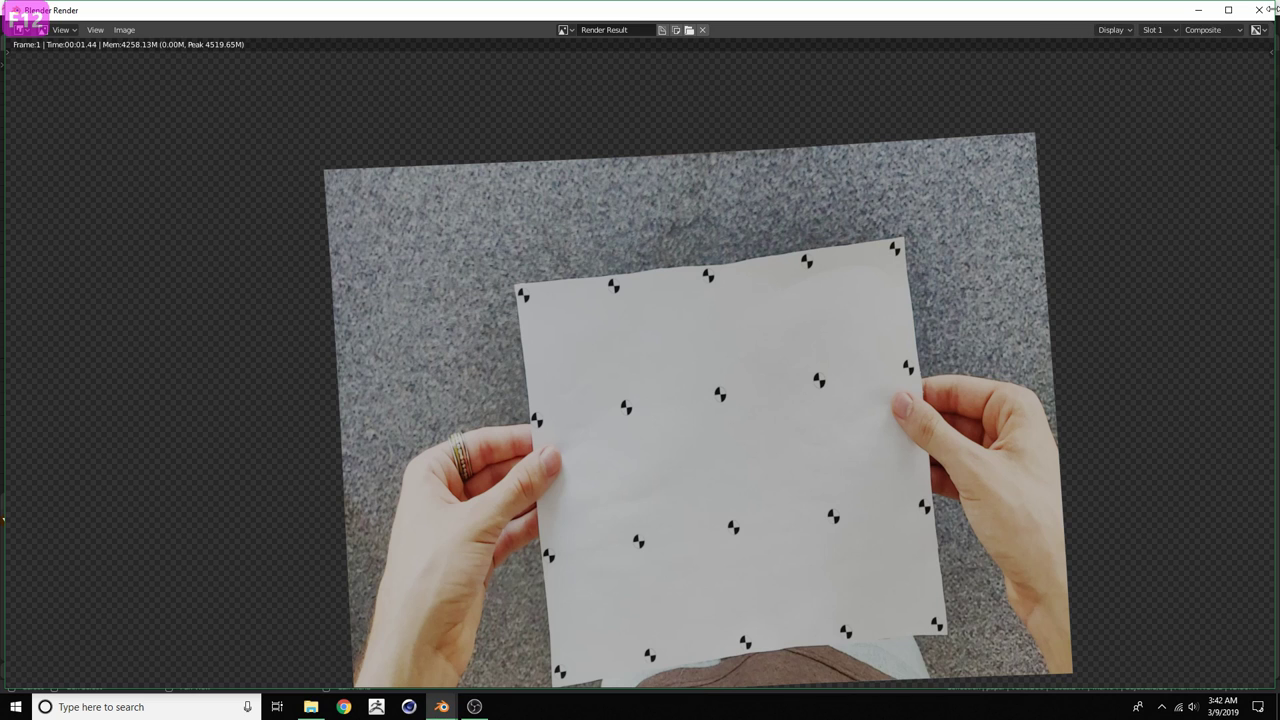
left_click(1259, 10)
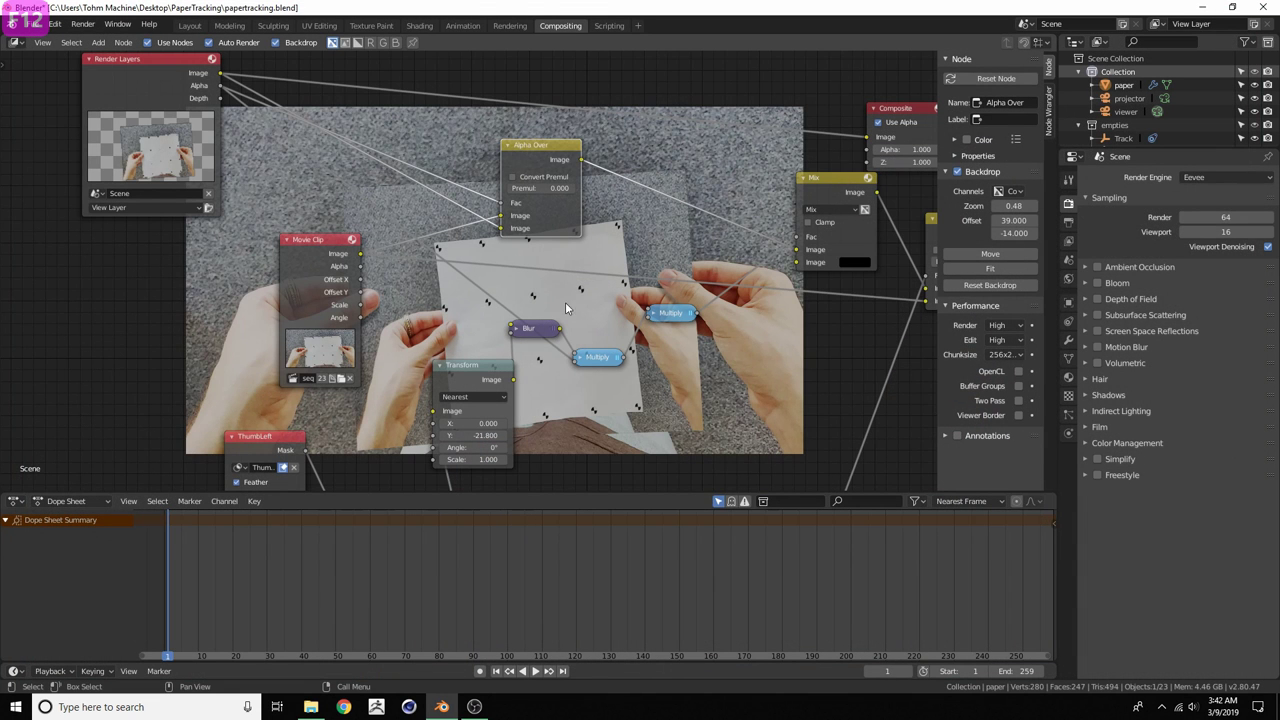
scroll(678, 308, "up", 2)
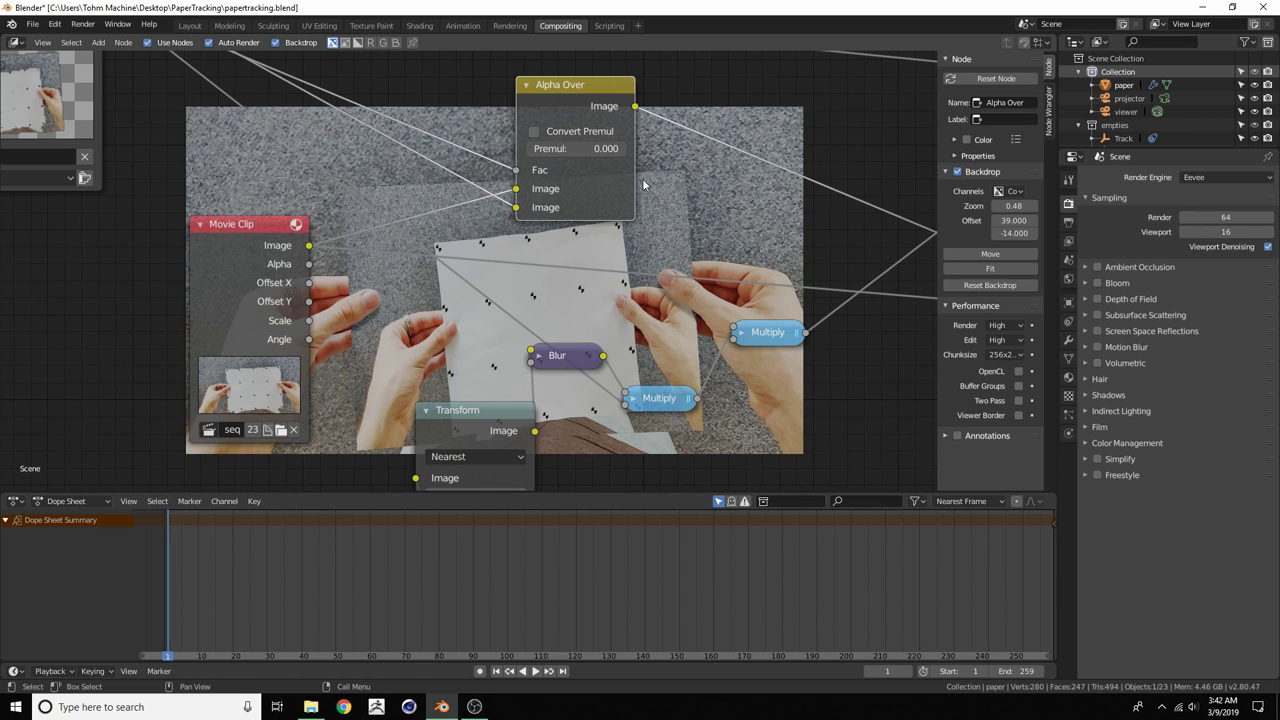
scroll(480, 237, "down", 3)
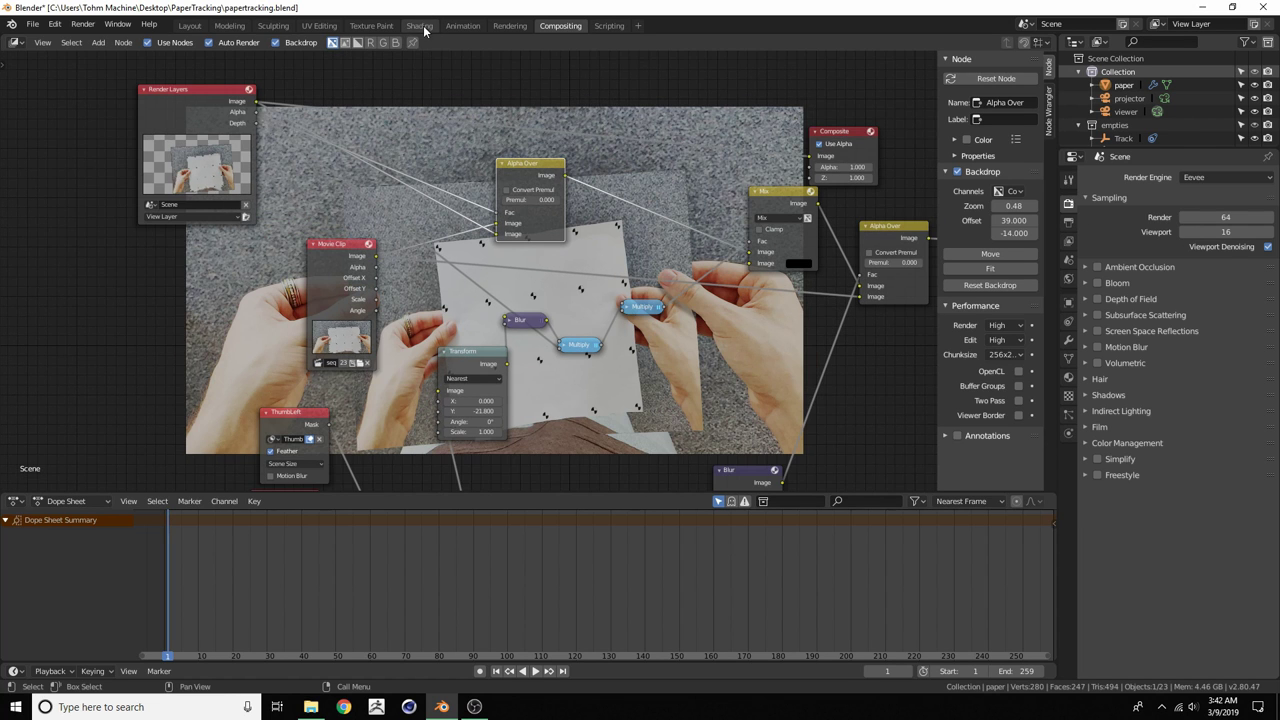
Undo the image sequence load on the paper material and render the frame again with the UVGrid.jpg texture
left_click(419, 25)
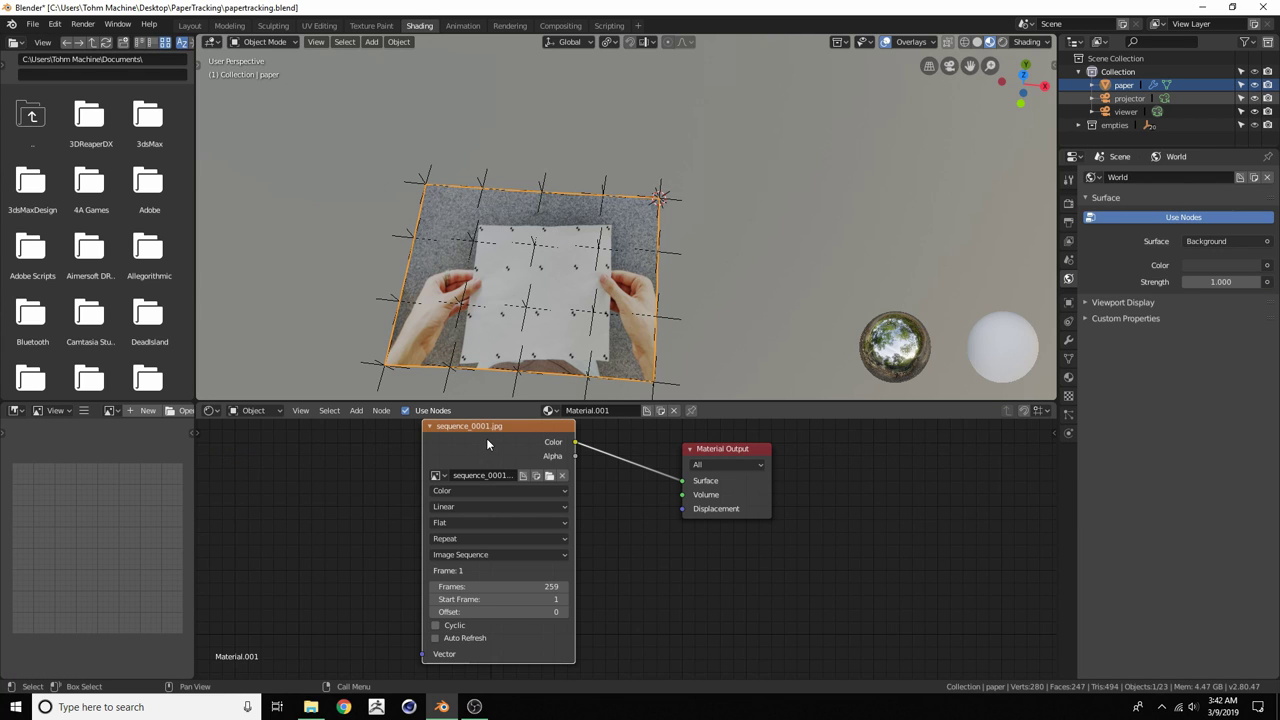
key("ctrl+z")
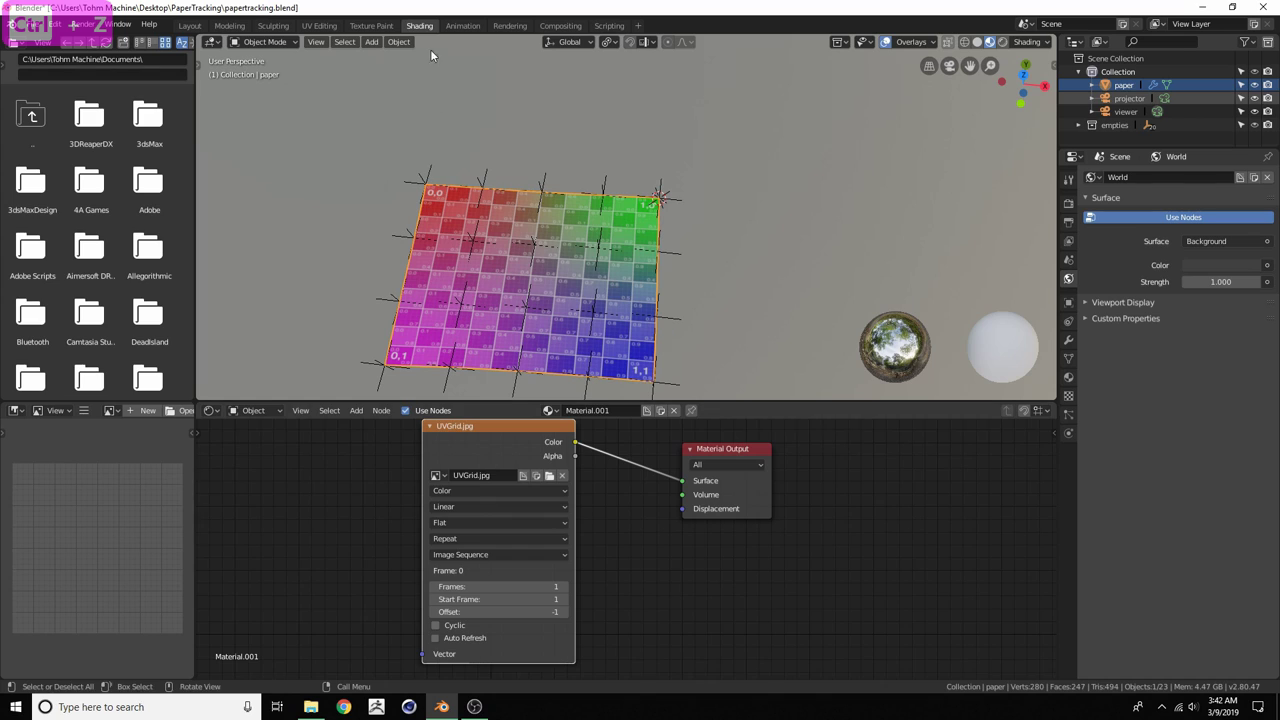
left_click(559, 26)
key("F12")
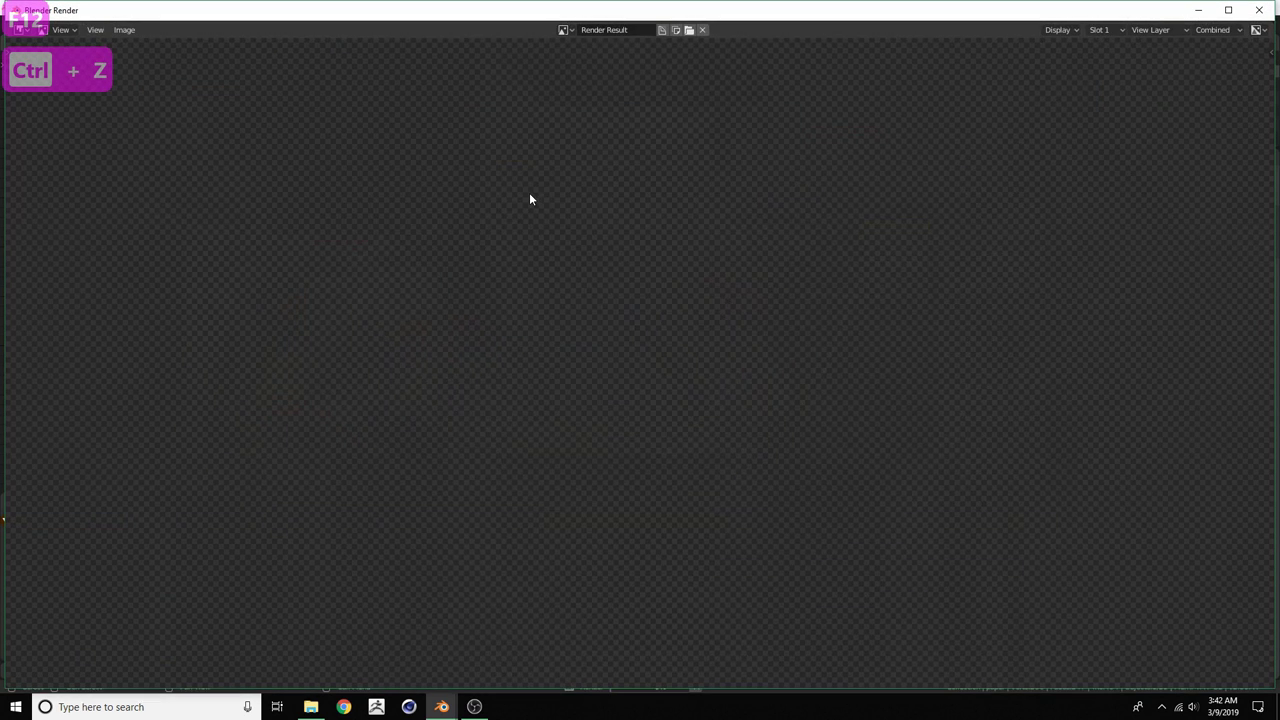
left_click(1256, 10)
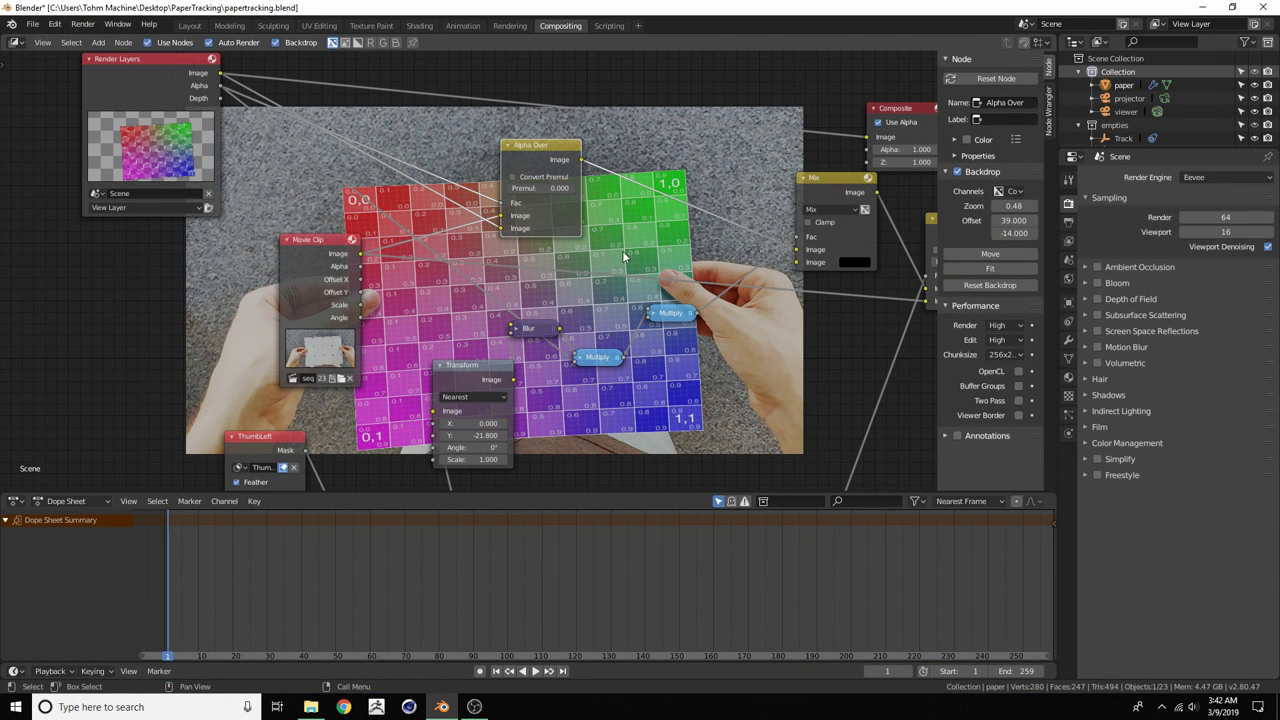
Insert a Hue Saturation Value node on the image link between the Render Layers and Alpha Over nodes
middle_click_drag(220, 113, 336, 211)
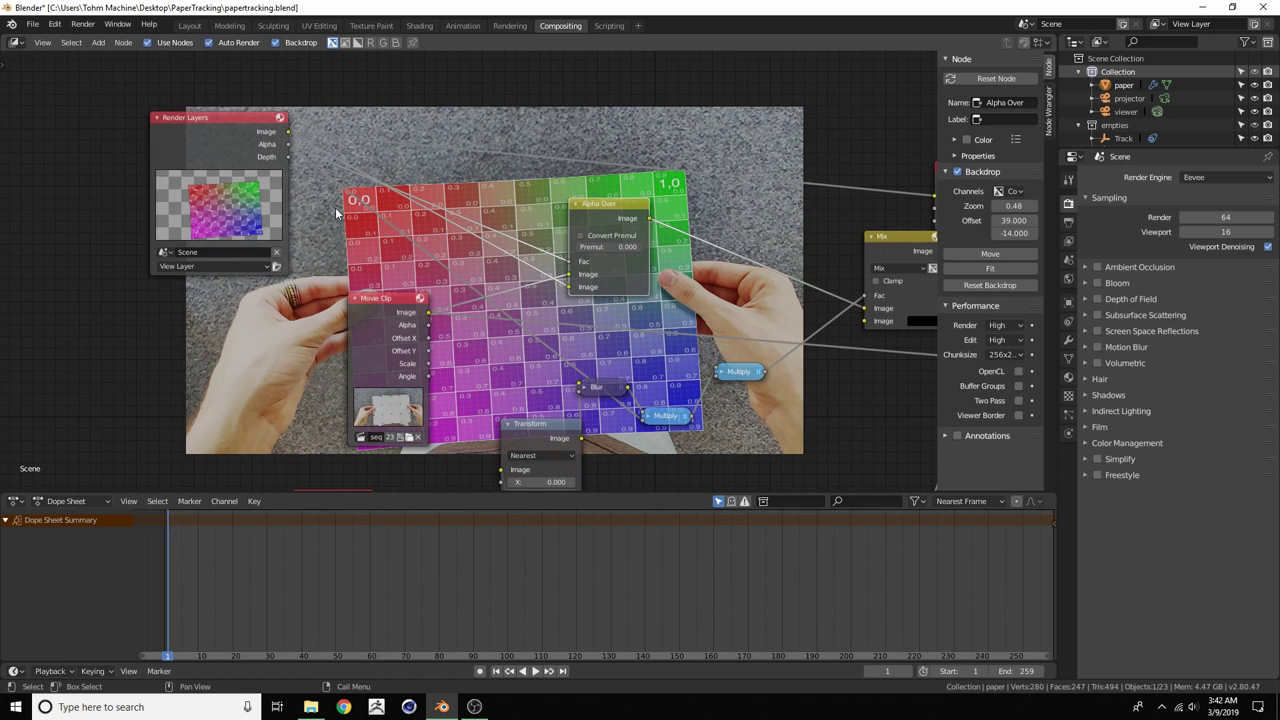
left_click_drag(230, 116, 225, 122)
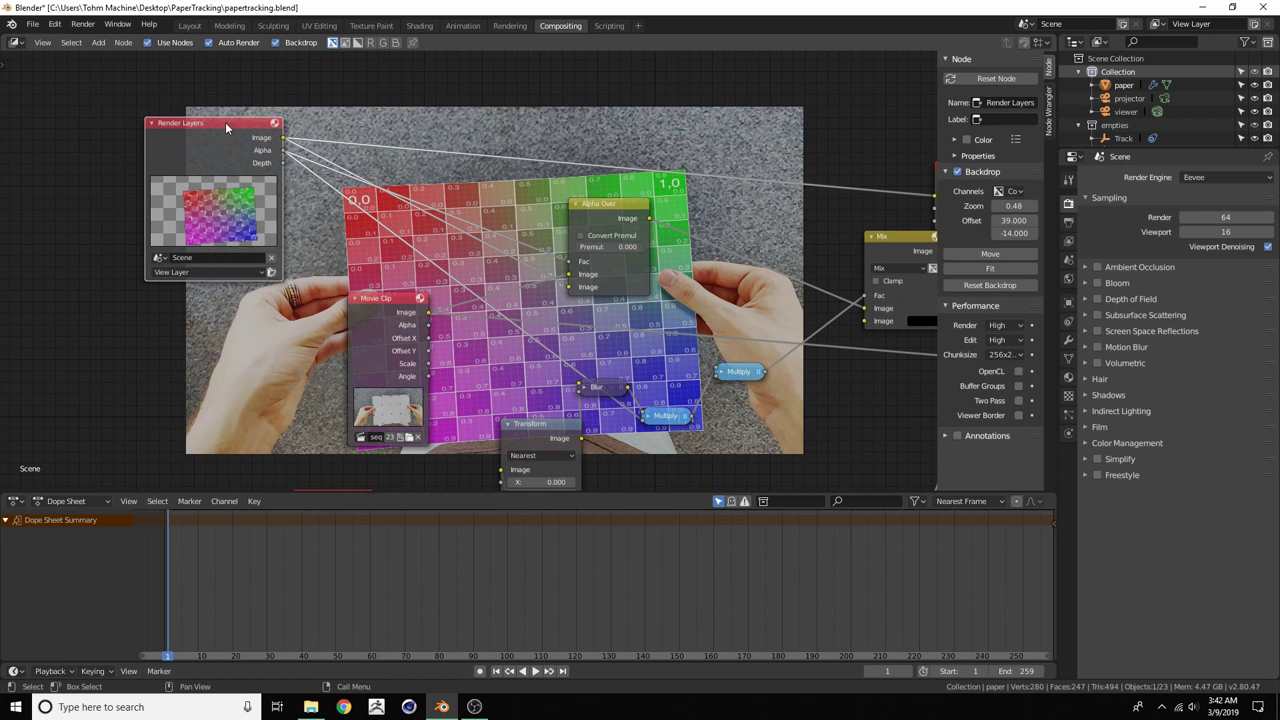
key("shift+a")
left_click(277, 117)
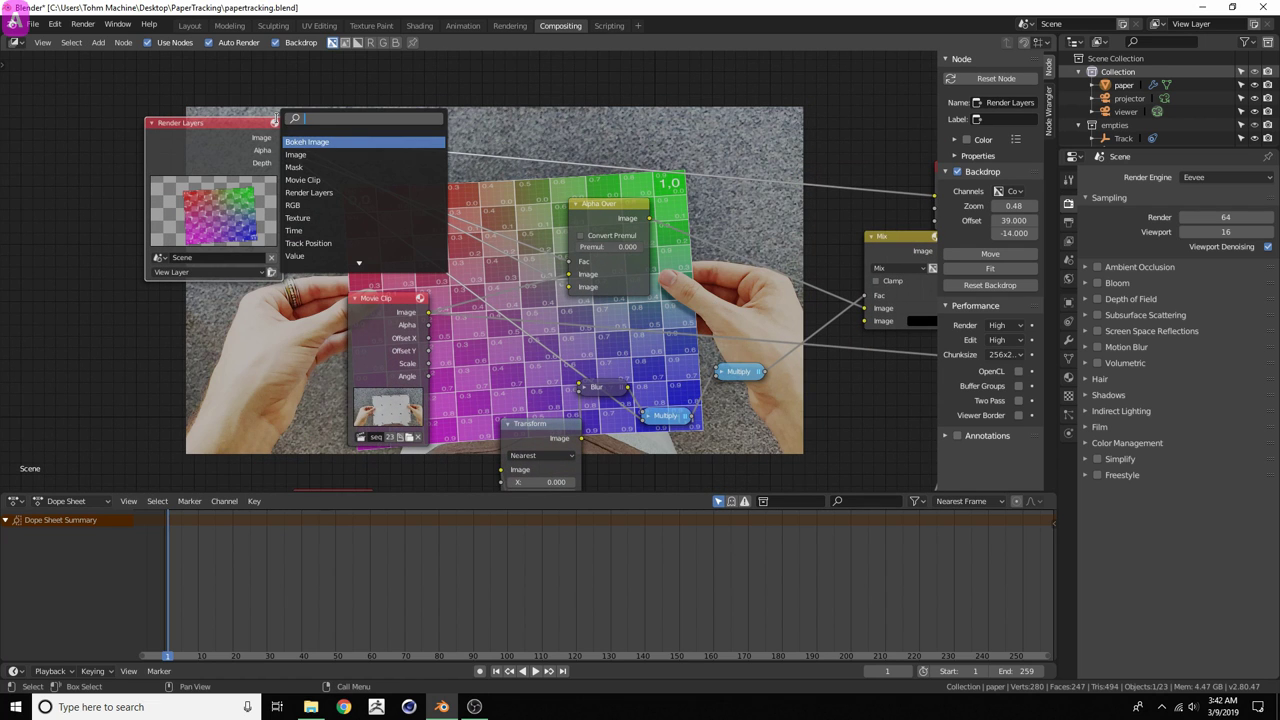
key("Escape")
key("shift+a")
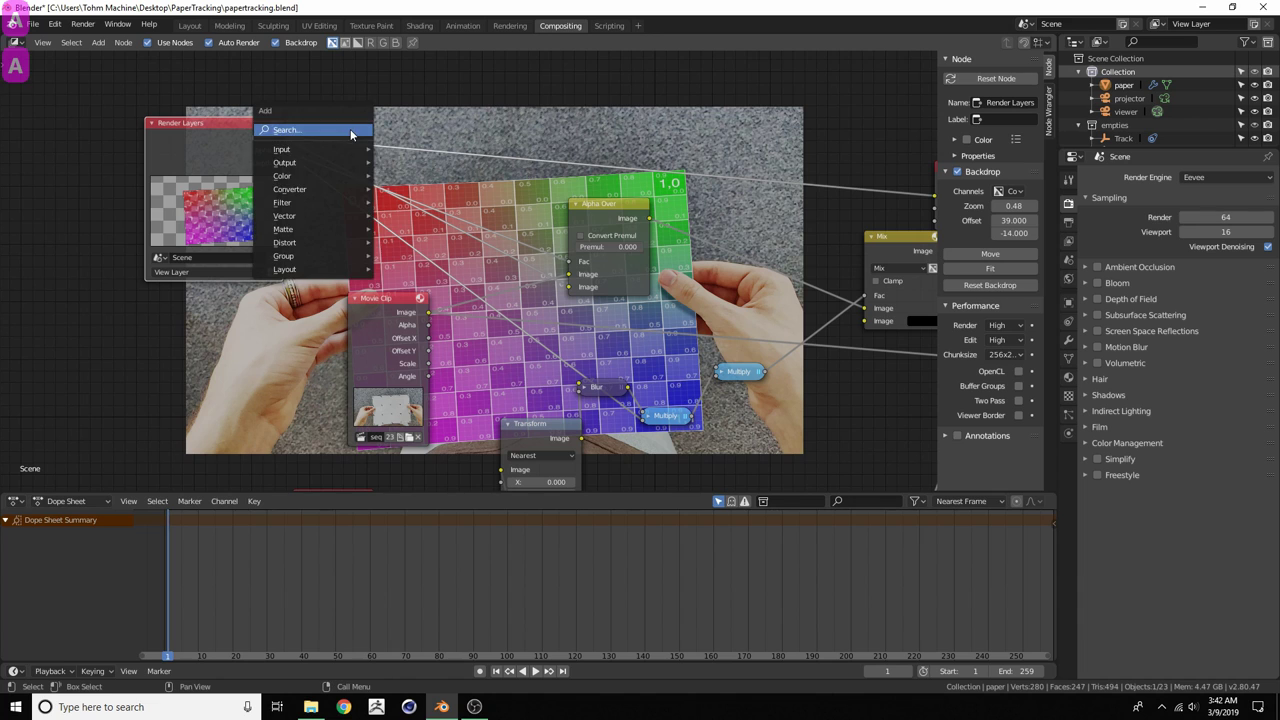
mouse_move(327, 186)
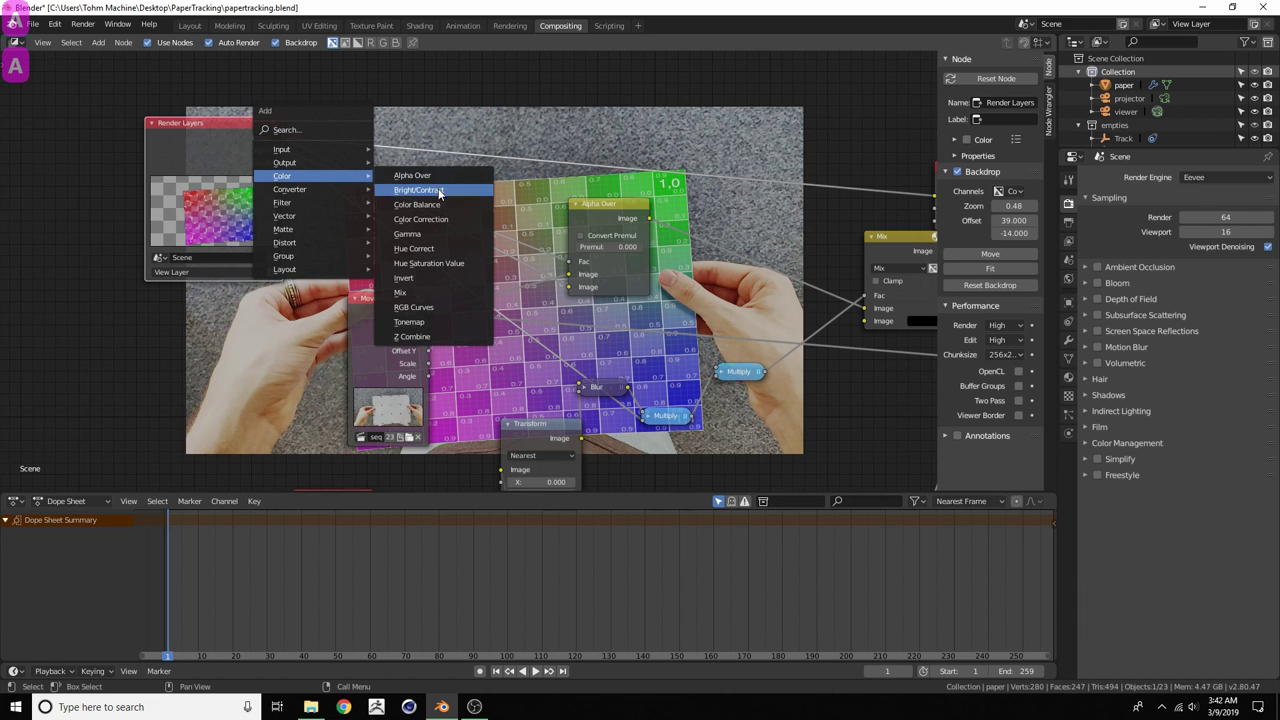
left_click(425, 268)
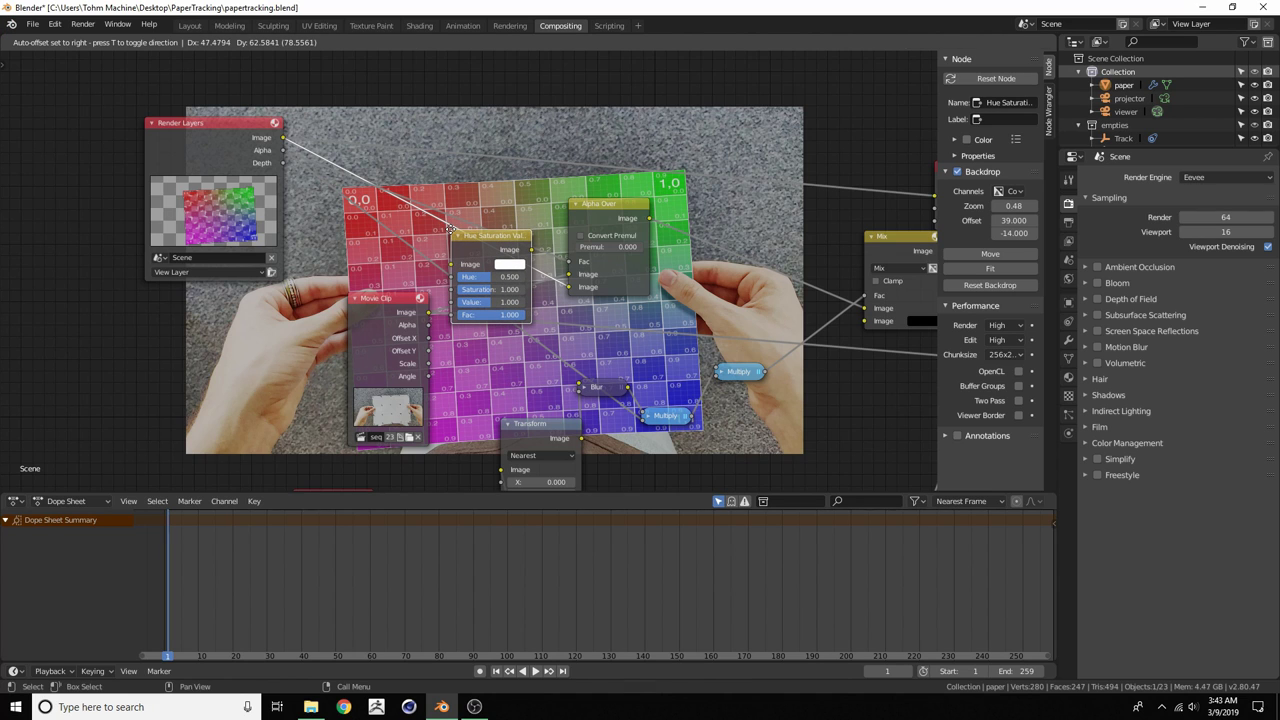
left_click(441, 229)
Set the Hue Saturation Value node to hue 0.600, saturation 0.982 and value 0.745, and save the file
mouse_move(486, 290)
left_mouse_down()
mouse_move(452, 301)
mouse_move(492, 279)
left_mouse_up()
middle_click_drag(544, 203, 420, 127)
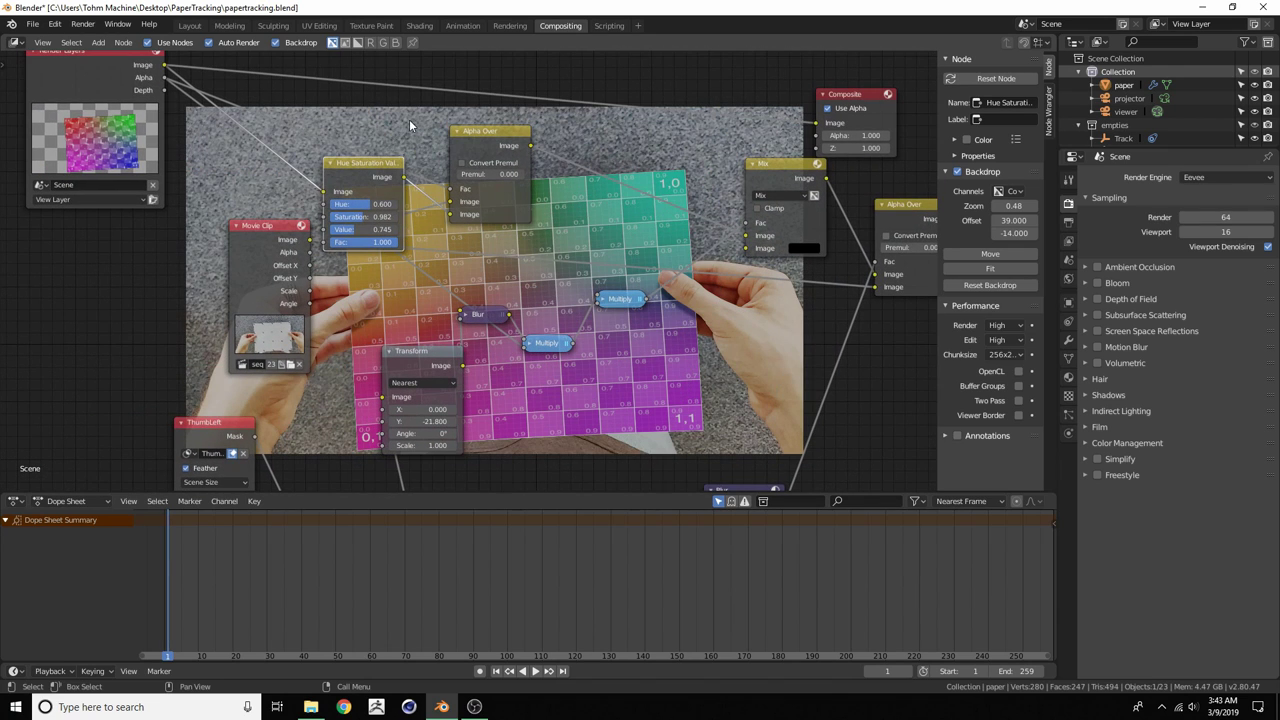
key("ctrl+s")
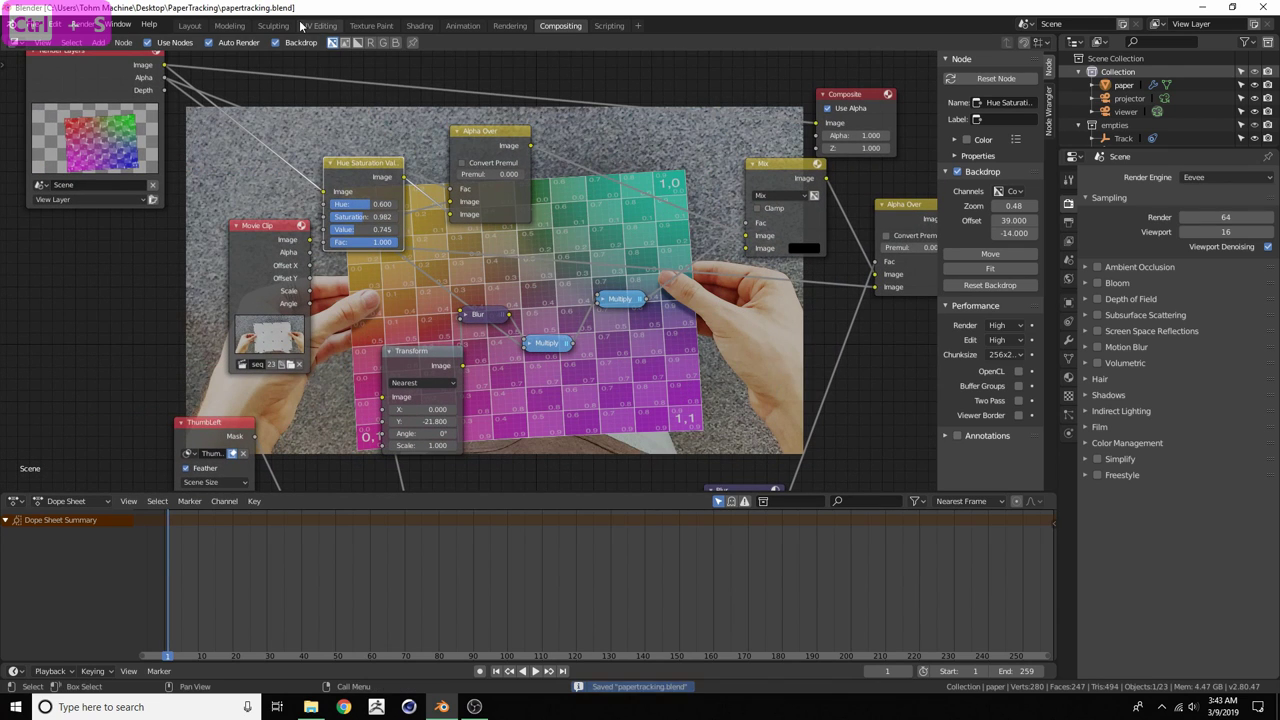
In the Layout workspace, change the mask dope sheet to the Nonlinear Animation editor and go to frame 128
left_click(188, 26)
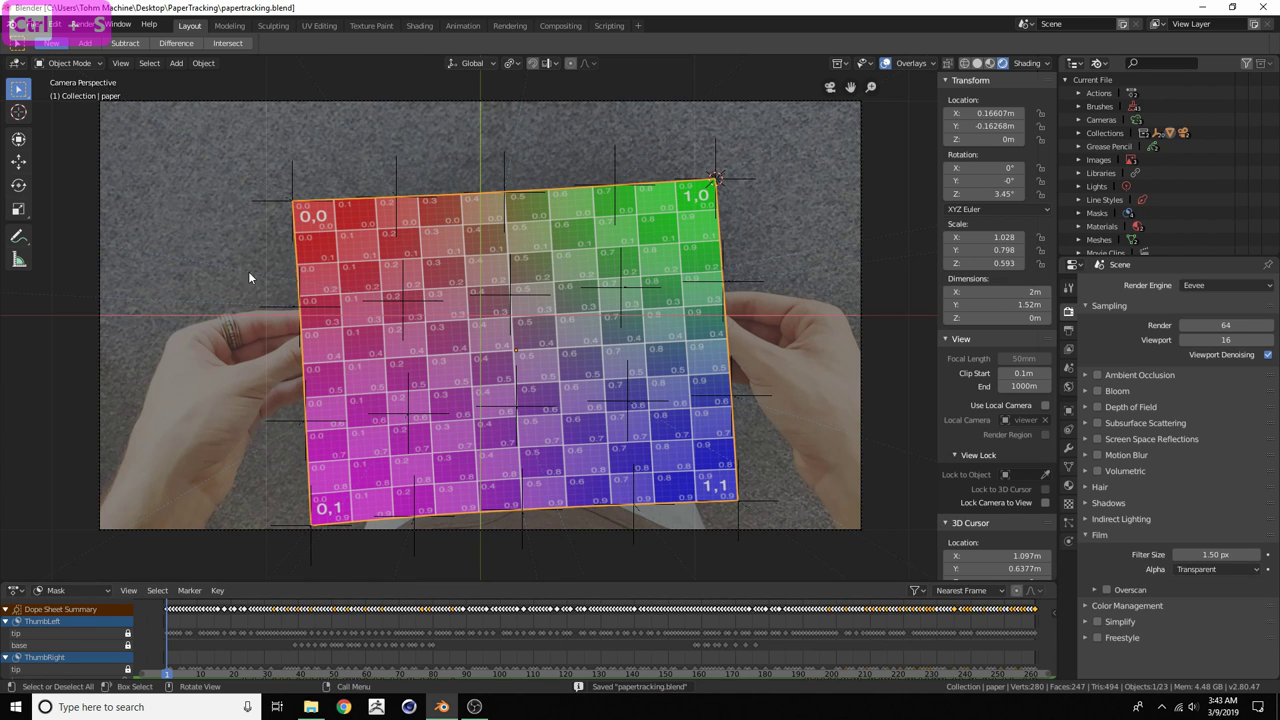
left_click(16, 590)
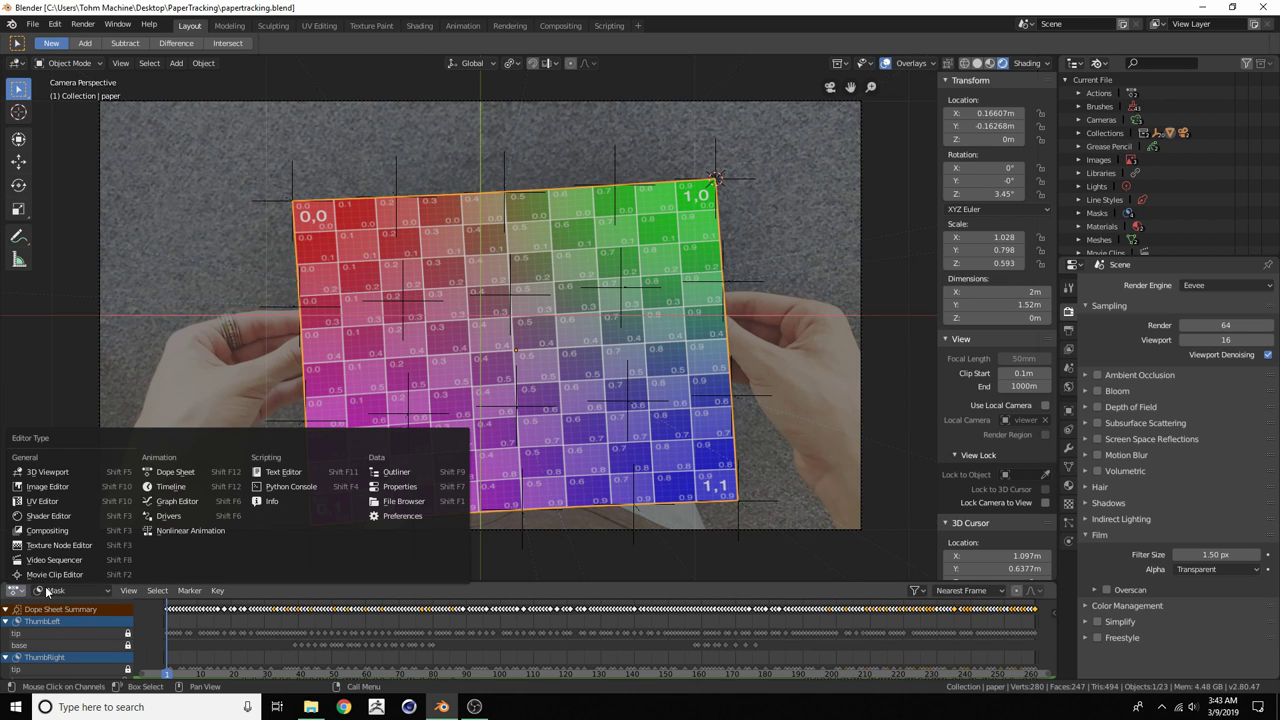
left_click(185, 532)
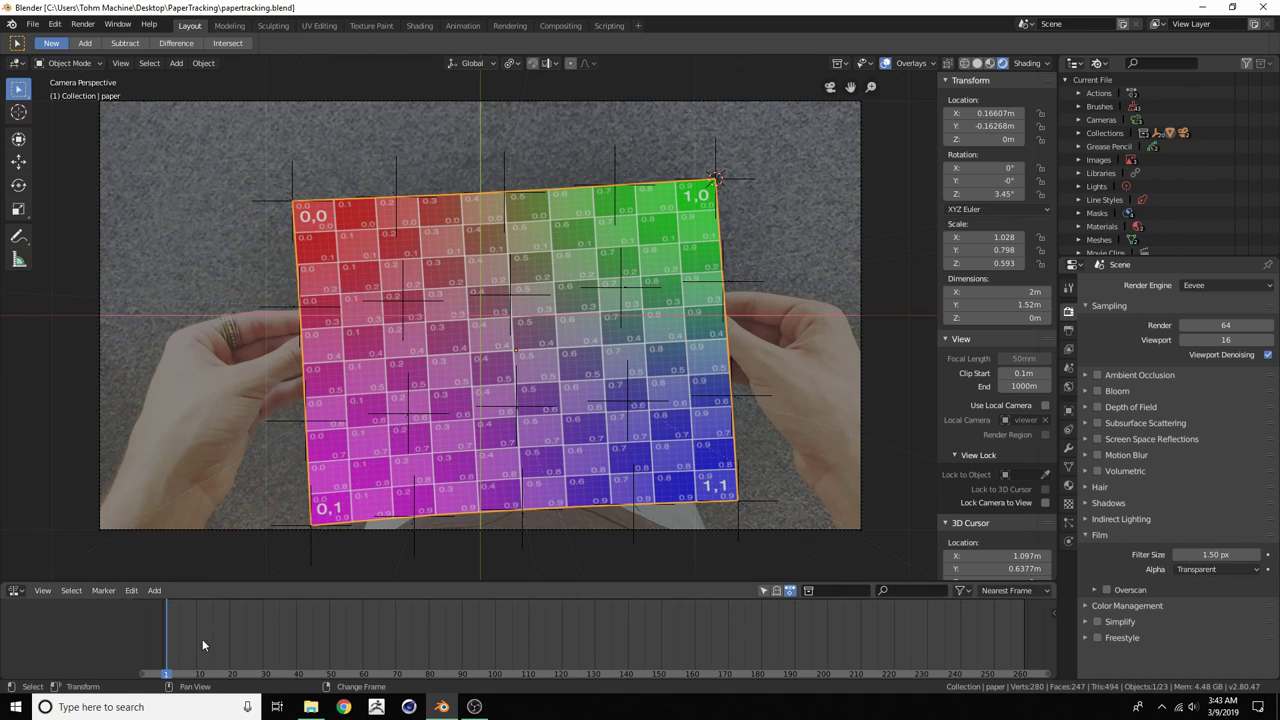
left_click_drag(202, 639, 588, 621)
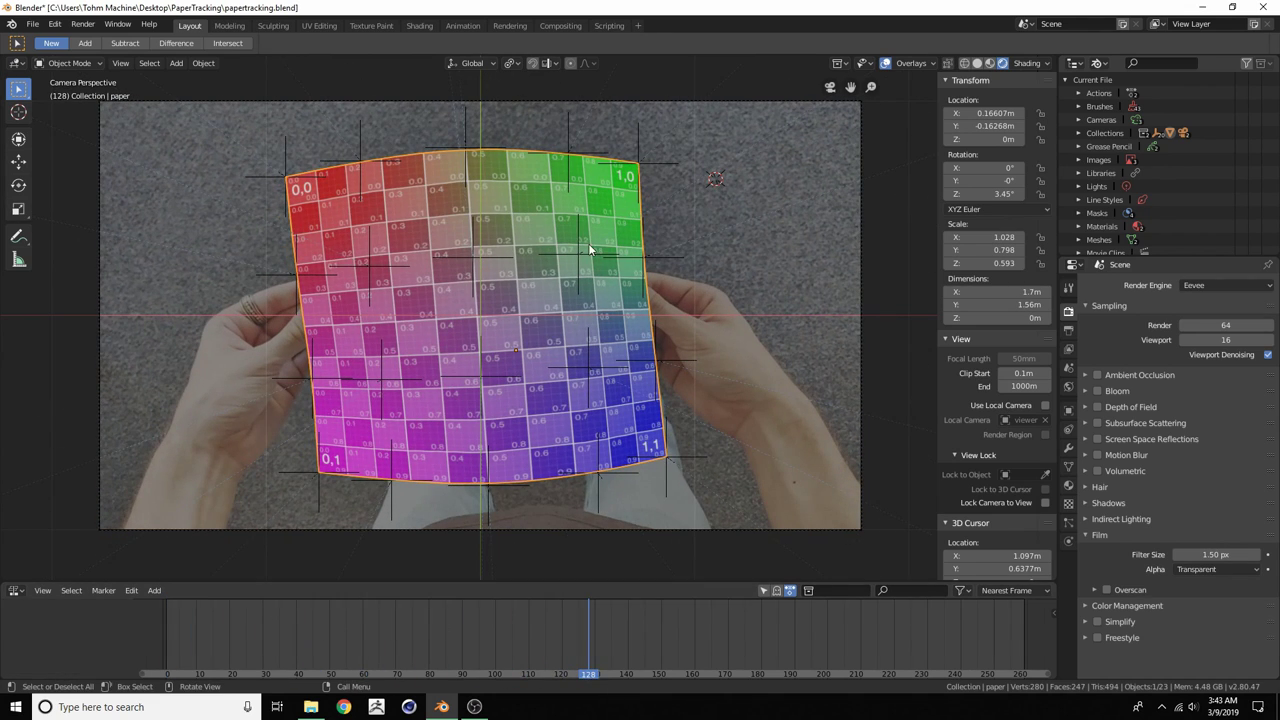
Render frame 128 from the Compositing workspace and return to the node tree
left_click(561, 26)
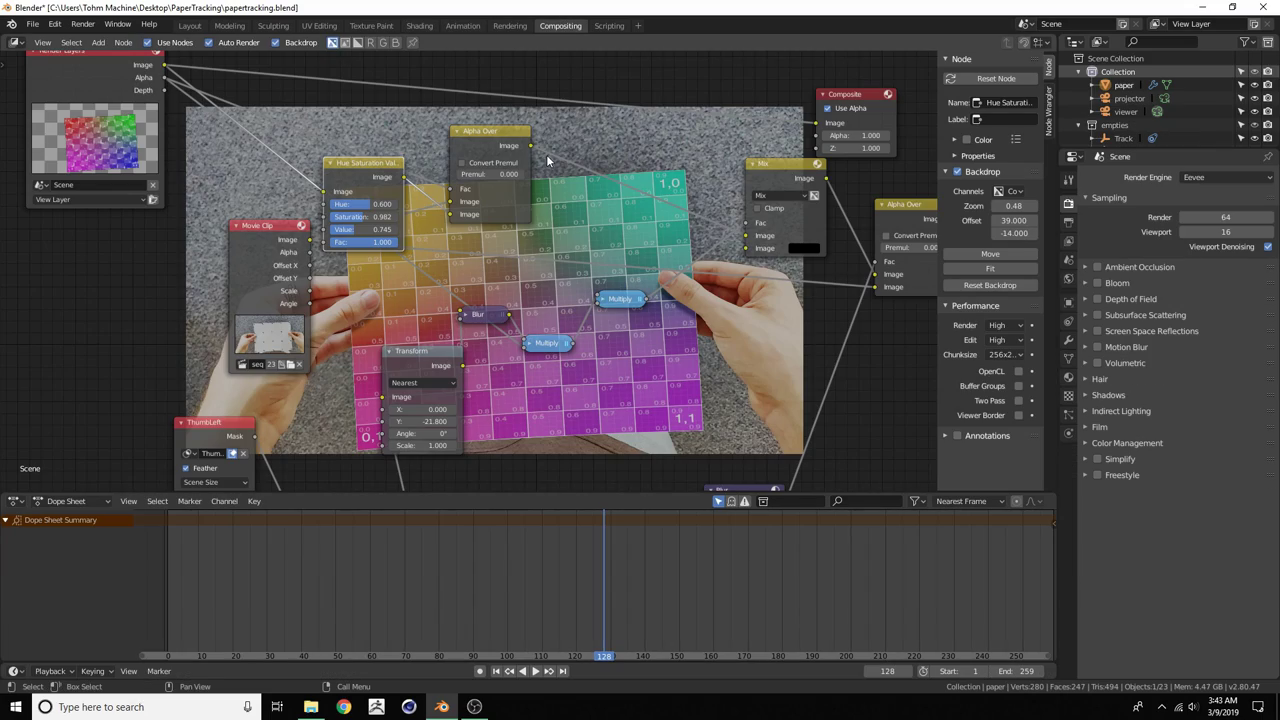
key("F12")
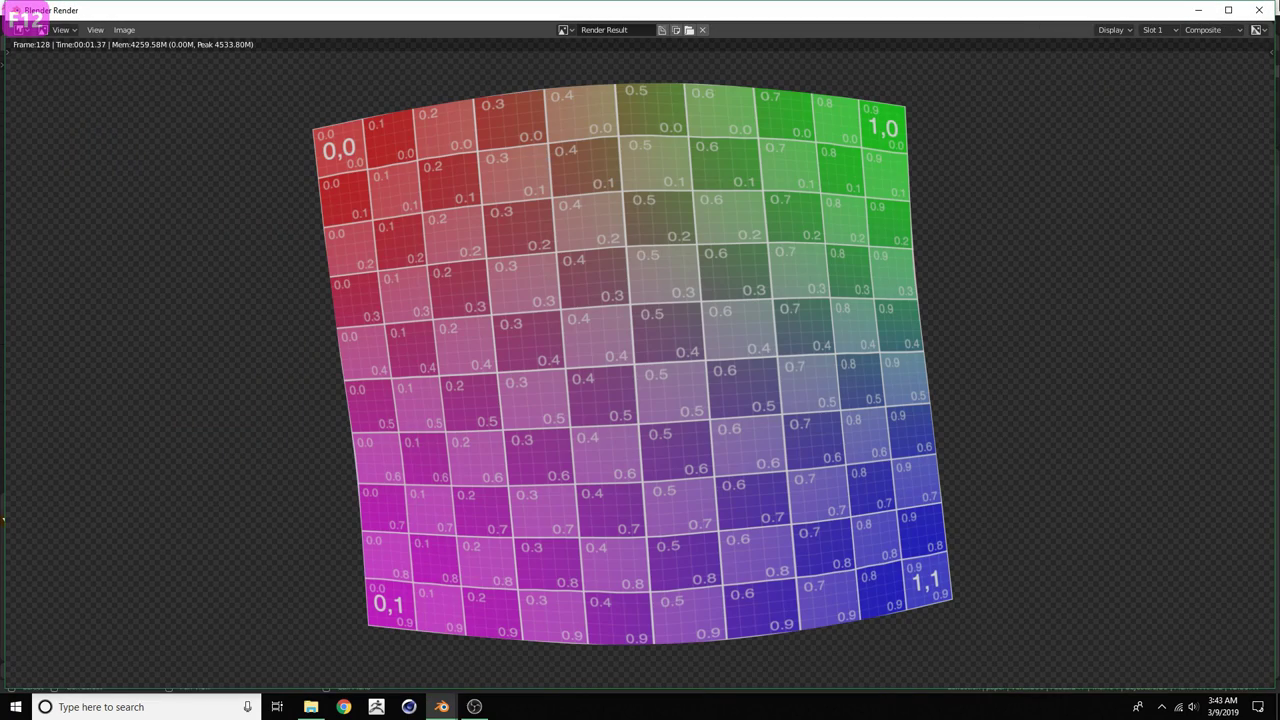
left_click(1259, 10)
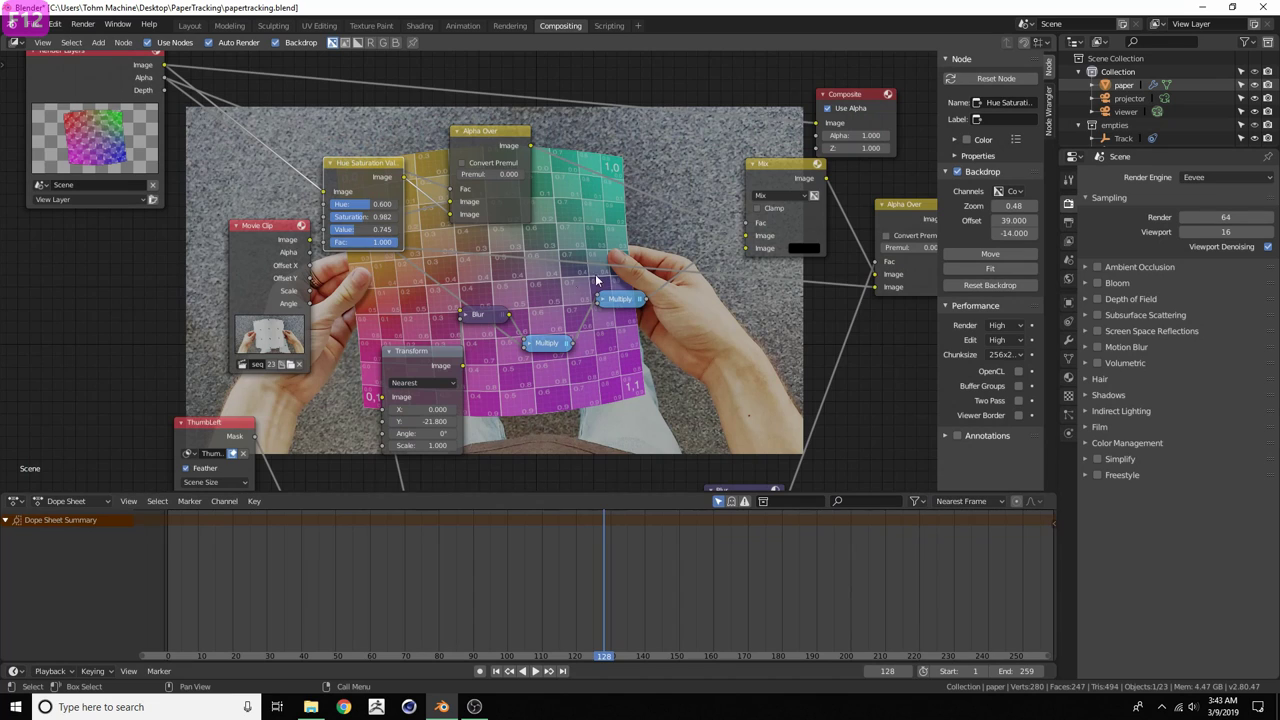
Enlarge the compositor backdrop to a zoom of 0.83 and shift it while showing the thumb mask nodes
scroll(555, 289, "up", 2)
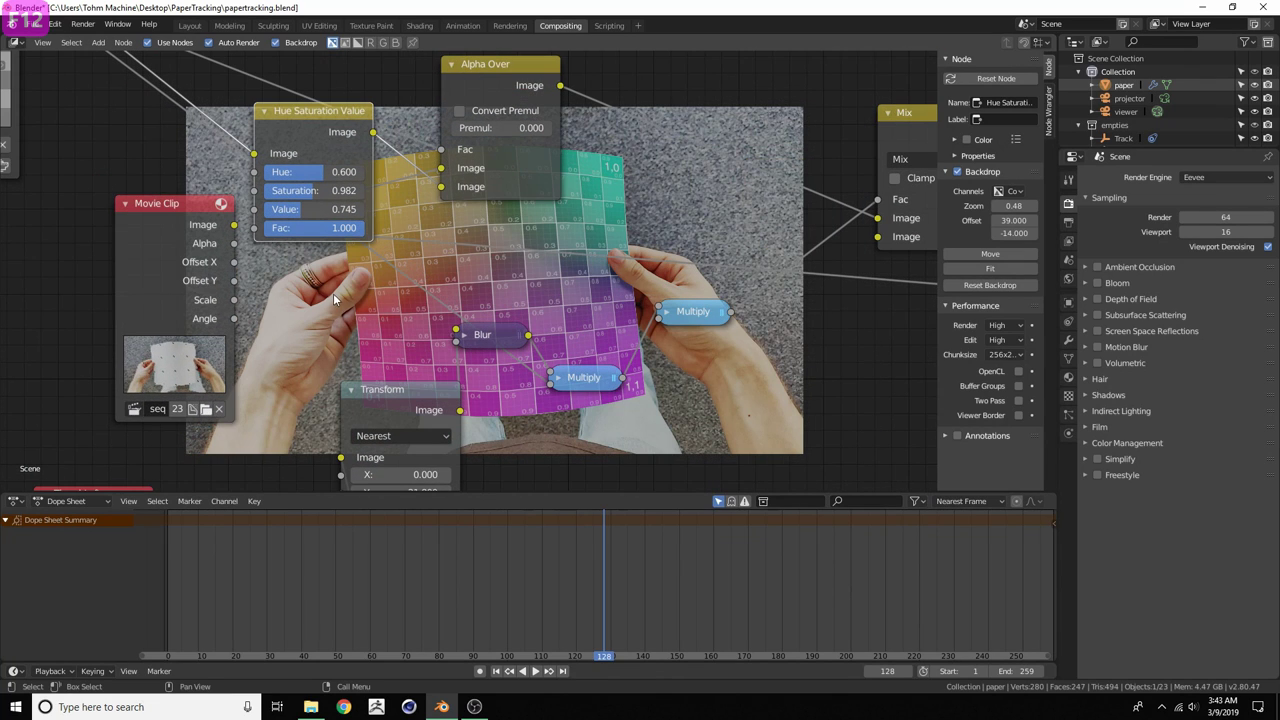
middle_click_drag(333, 293, 367, 290)
middle_click_drag(398, 362, 208, 343)
key("alt+v")
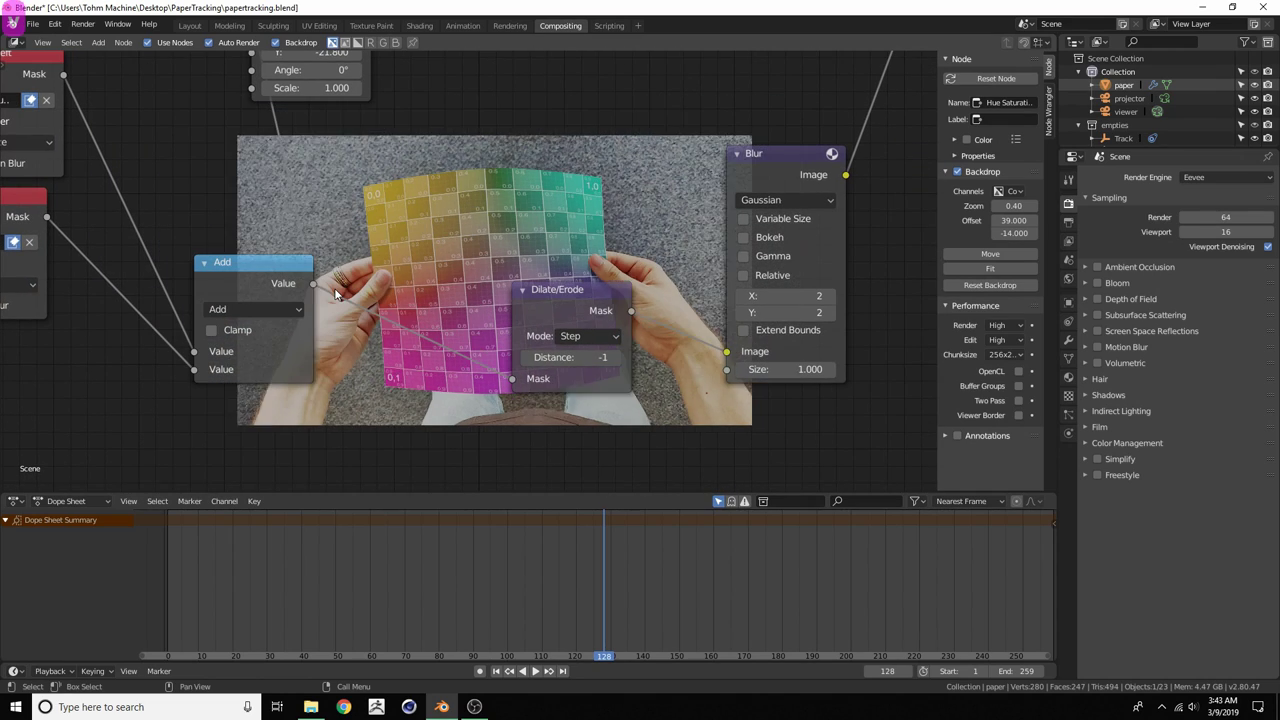
key("v")
key("alt+v")
key("alt+v")
key("alt+v")
middle_click_drag(383, 254, 507, 218, "alt")
Preview the thumb masks at the Add, Dilate/Erode and Blur nodes in turn, moving the Add node slightly aside
left_click(287, 265, "ctrl+shift")
left_click_drag(287, 264, 255, 273)
left_click(548, 291, "ctrl+shift")
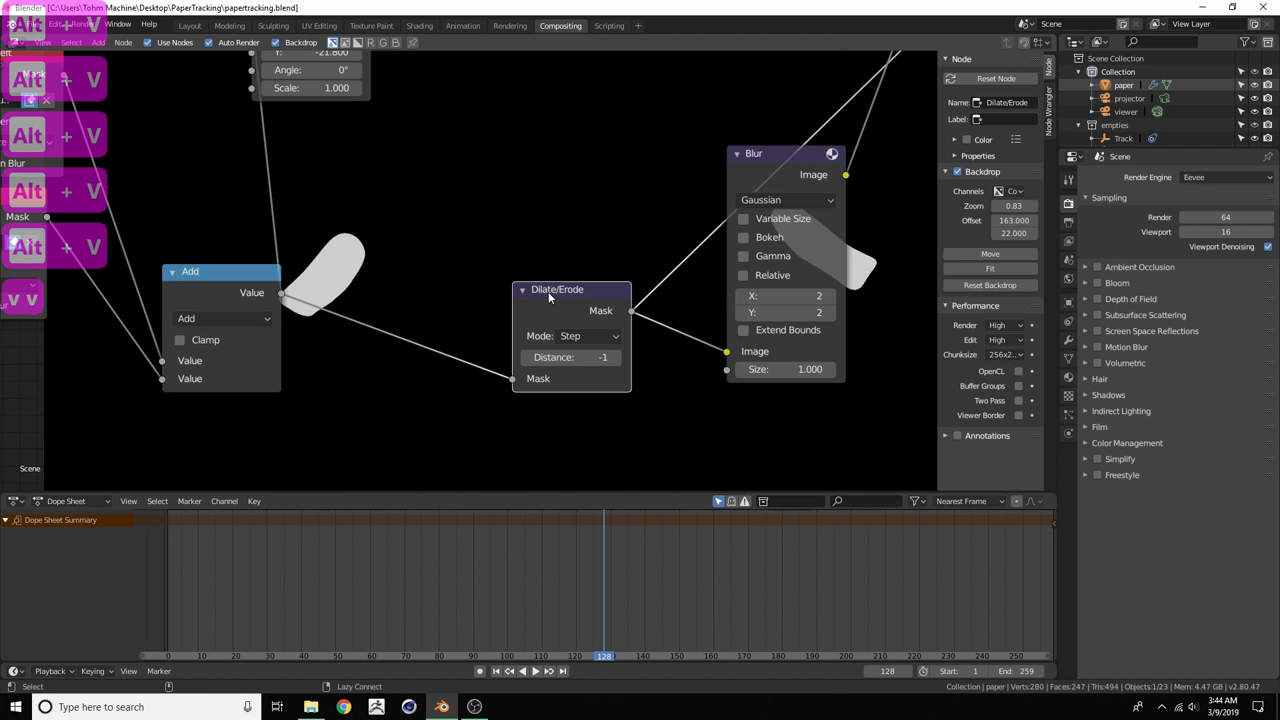
left_click(798, 152, "ctrl+shift")
Preview the shadowed paper at the Mix node, then send the final Alpha Over result to the Viewer
middle_click_drag(659, 136, 351, 316)
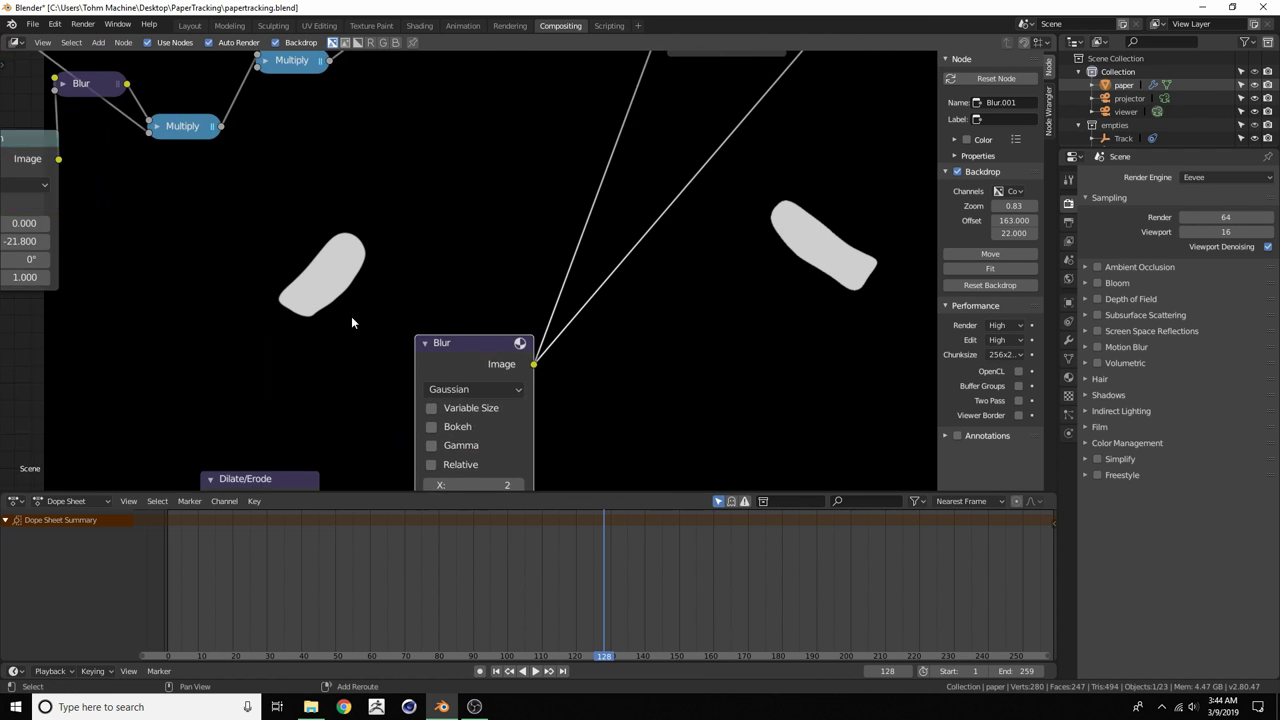
scroll(386, 295, "down", 2)
scroll(387, 301, "down", 2)
middle_click_drag(424, 210, 425, 257)
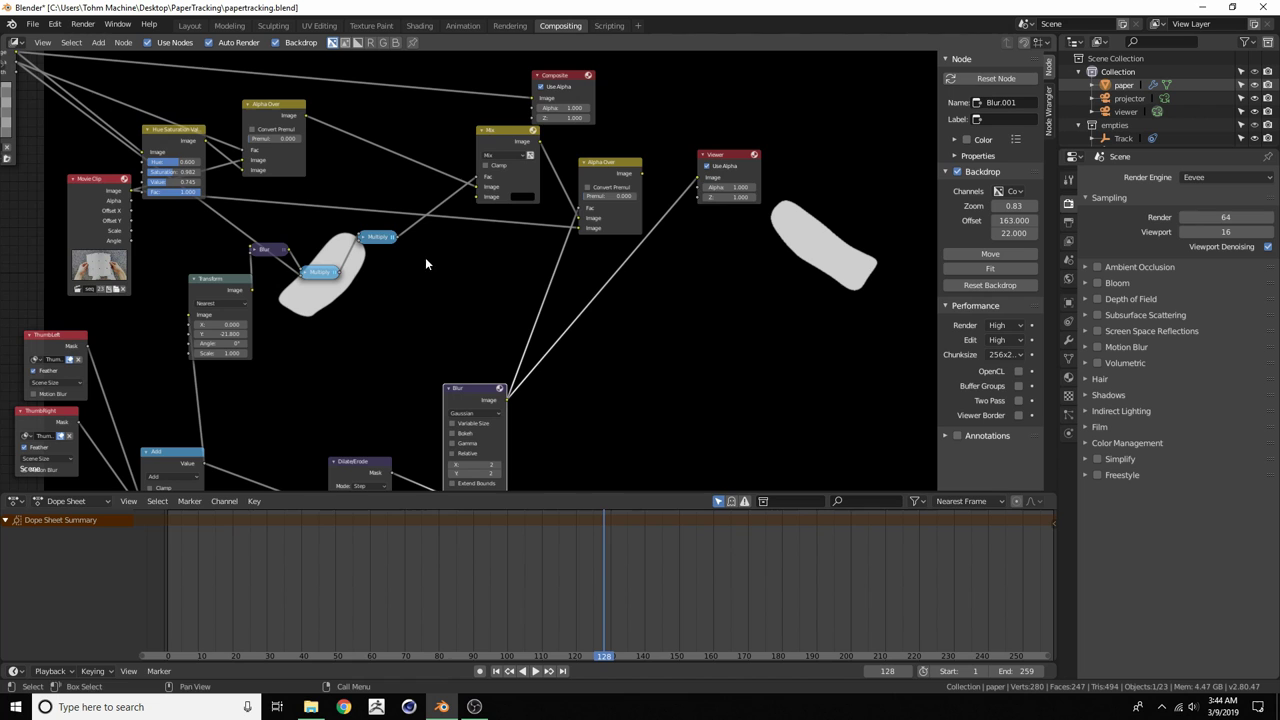
left_click(492, 134, "ctrl+shift")
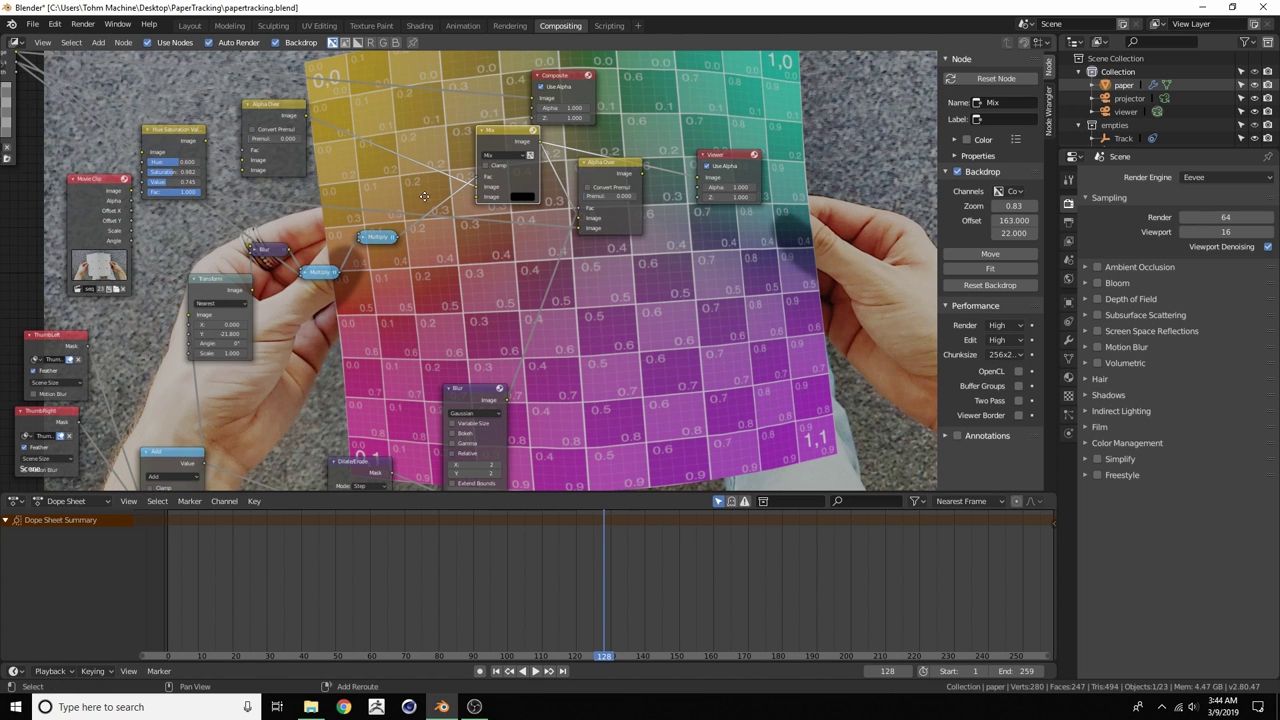
middle_click_drag(424, 197, 374, 232, "shift")
left_click(560, 202, "ctrl+shift")
Reduce the backdrop zoom to 0.58 to view the whole composite of hands and paper
scroll(579, 237, "down", 4)
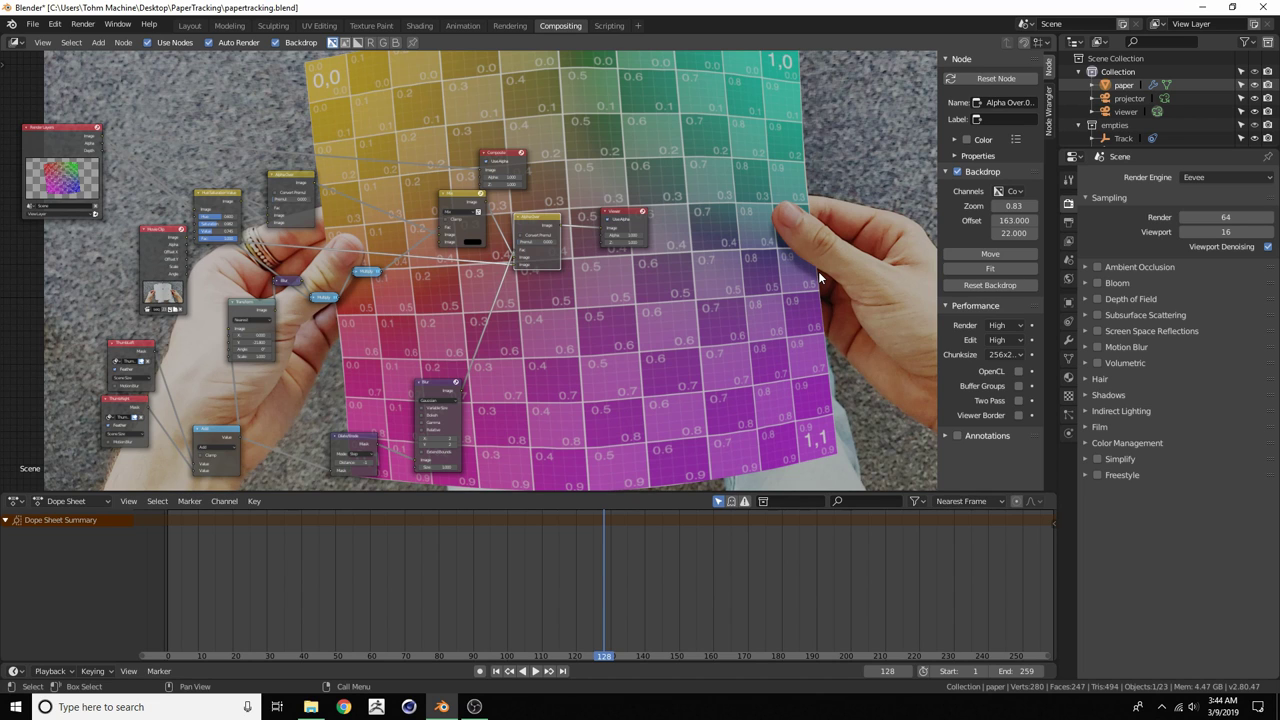
scroll(674, 311, "down", 2)
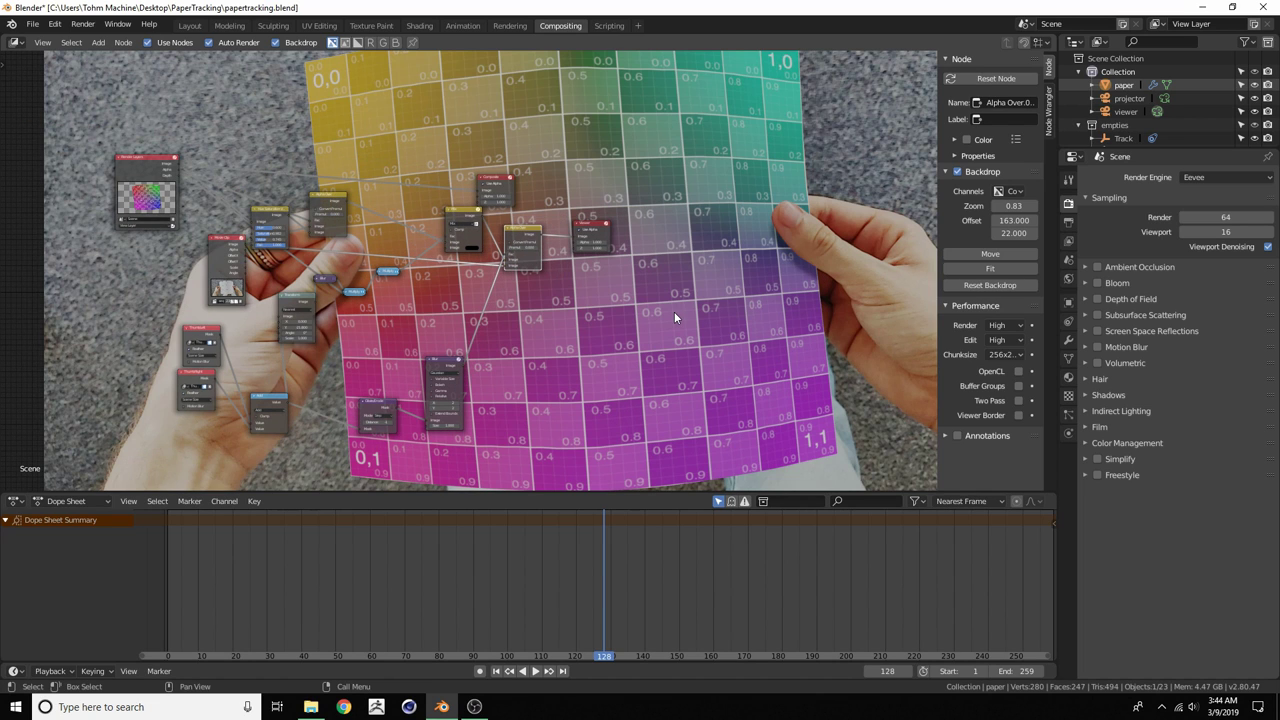
key("alt+v")
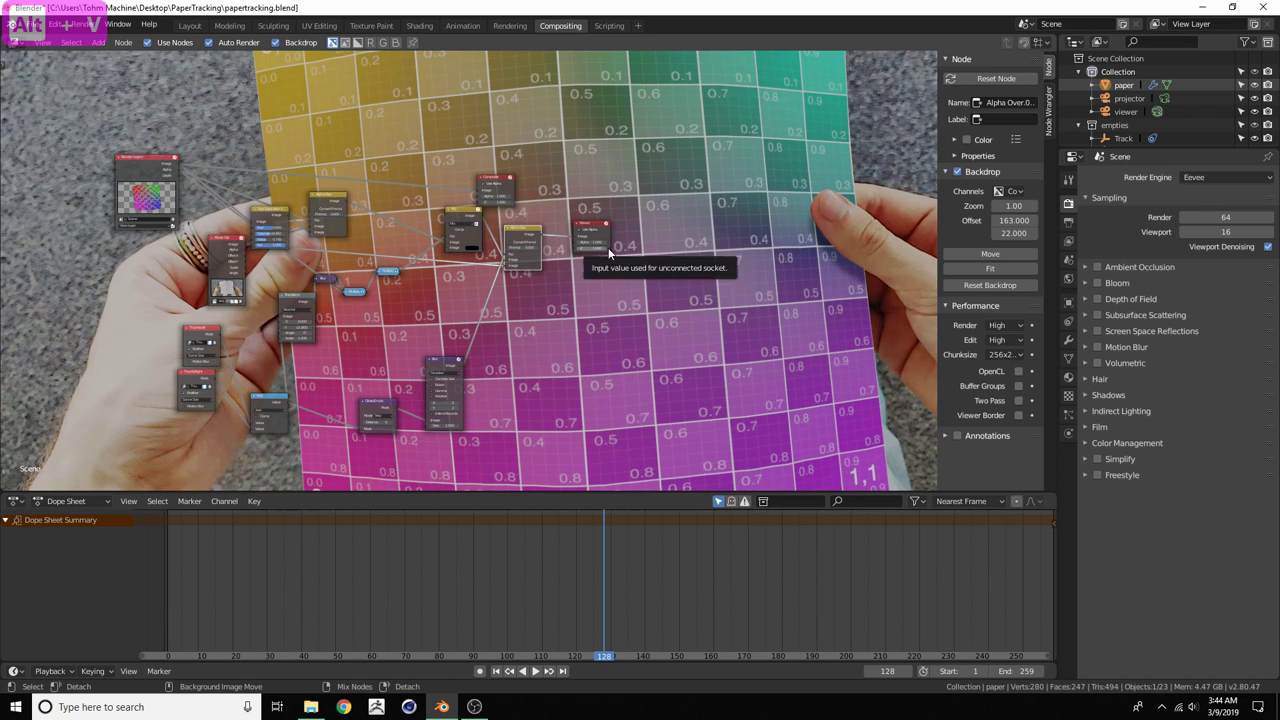
key("v")
key("v")
key("v")
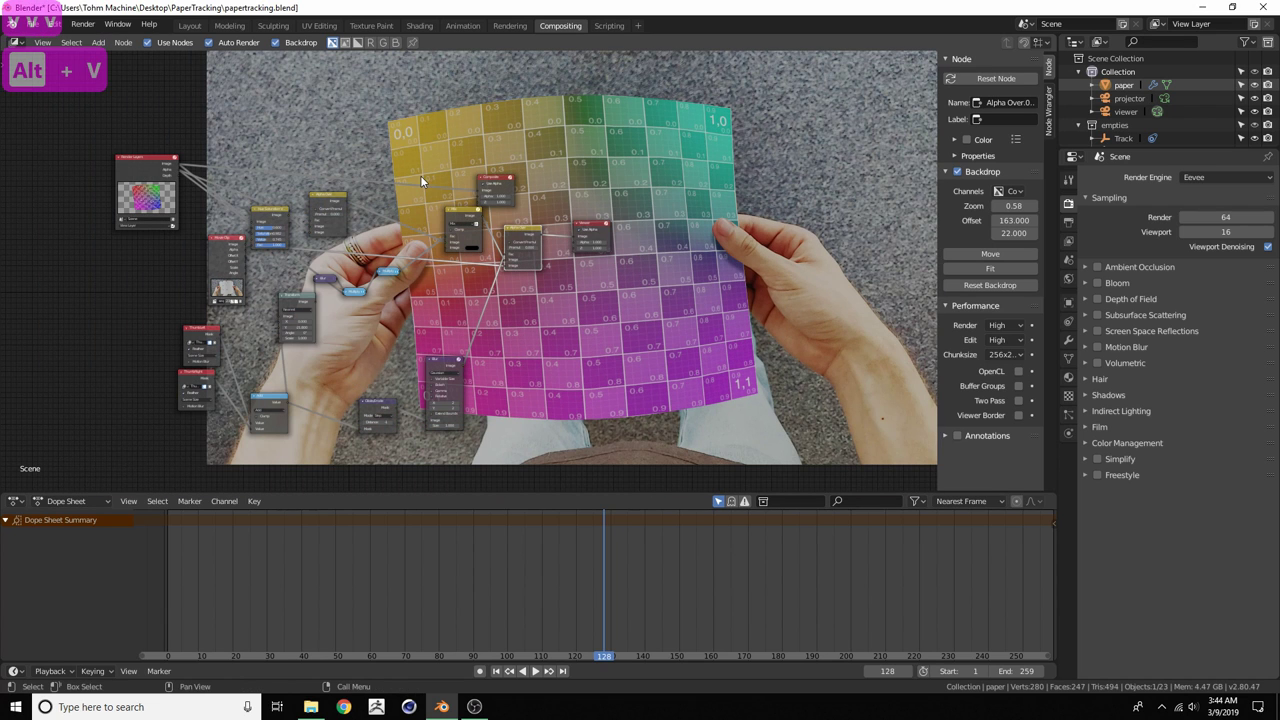
Enlarge the backdrop to examine the thumb edges and shadows on the recoloured paper, ending at a zoom of 1.00
middle_click_drag(208, 141, 471, 182)
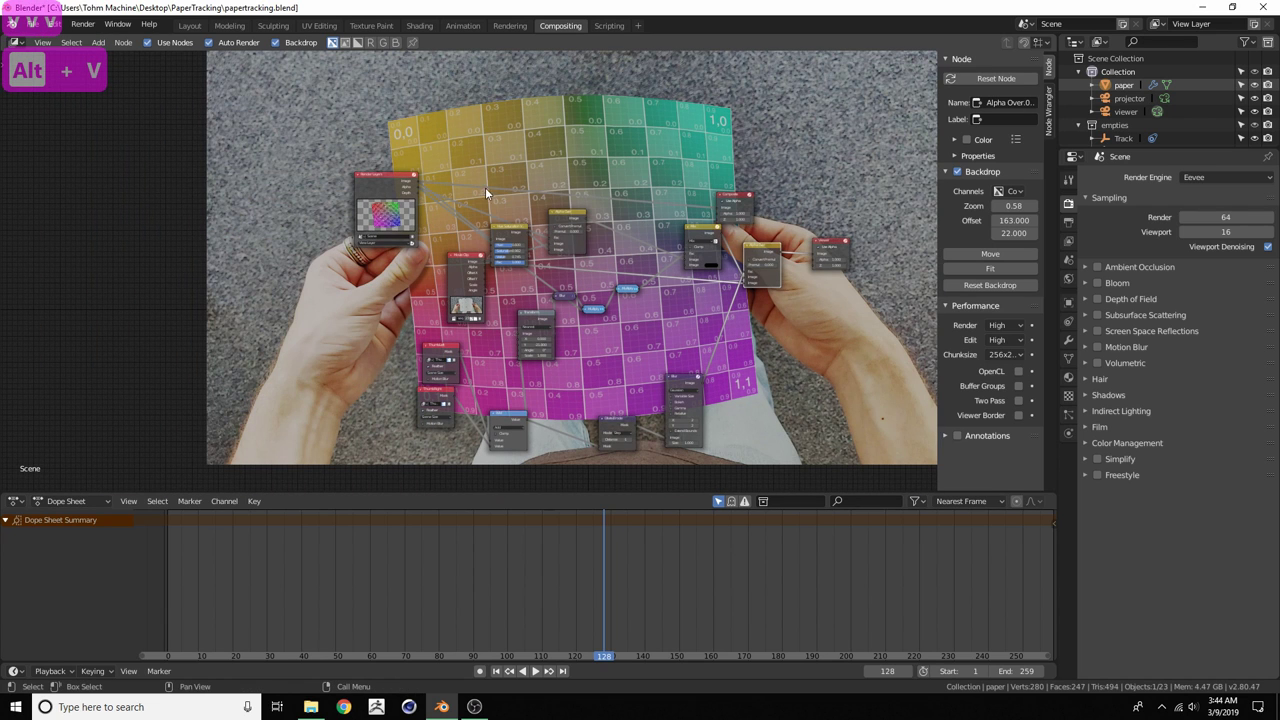
scroll(478, 178, "up", 6)
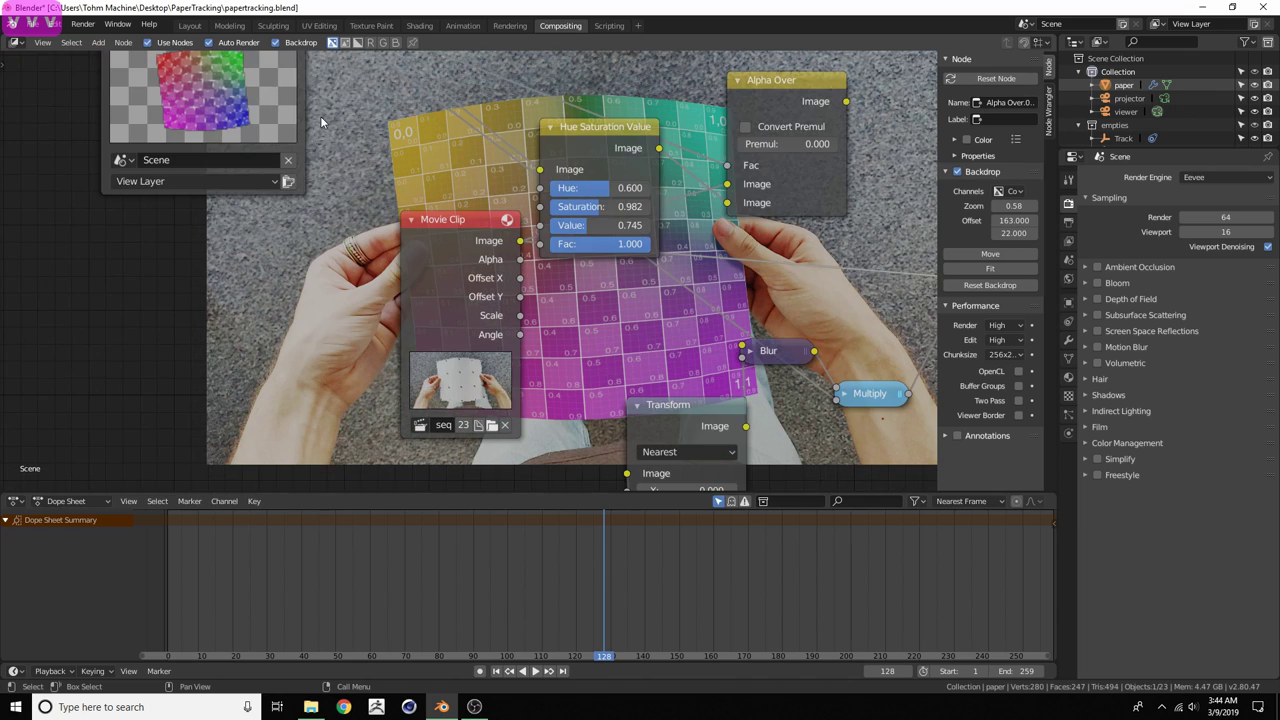
key("alt+v")
key("alt+v")
key("alt+v")
key("alt+v")
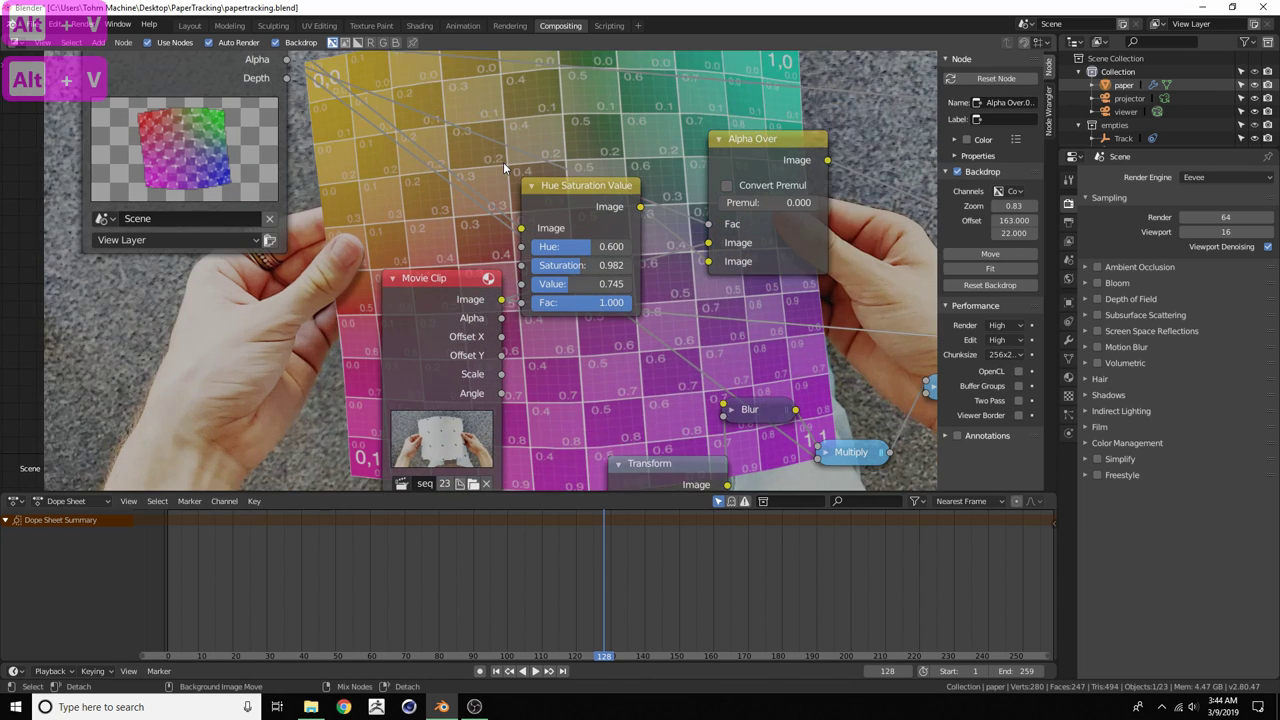
key("alt+v")
mouse_move(357, 195)
middle_mouse_down()
mouse_move(387, 172)
mouse_move(364, 189)
middle_mouse_up()
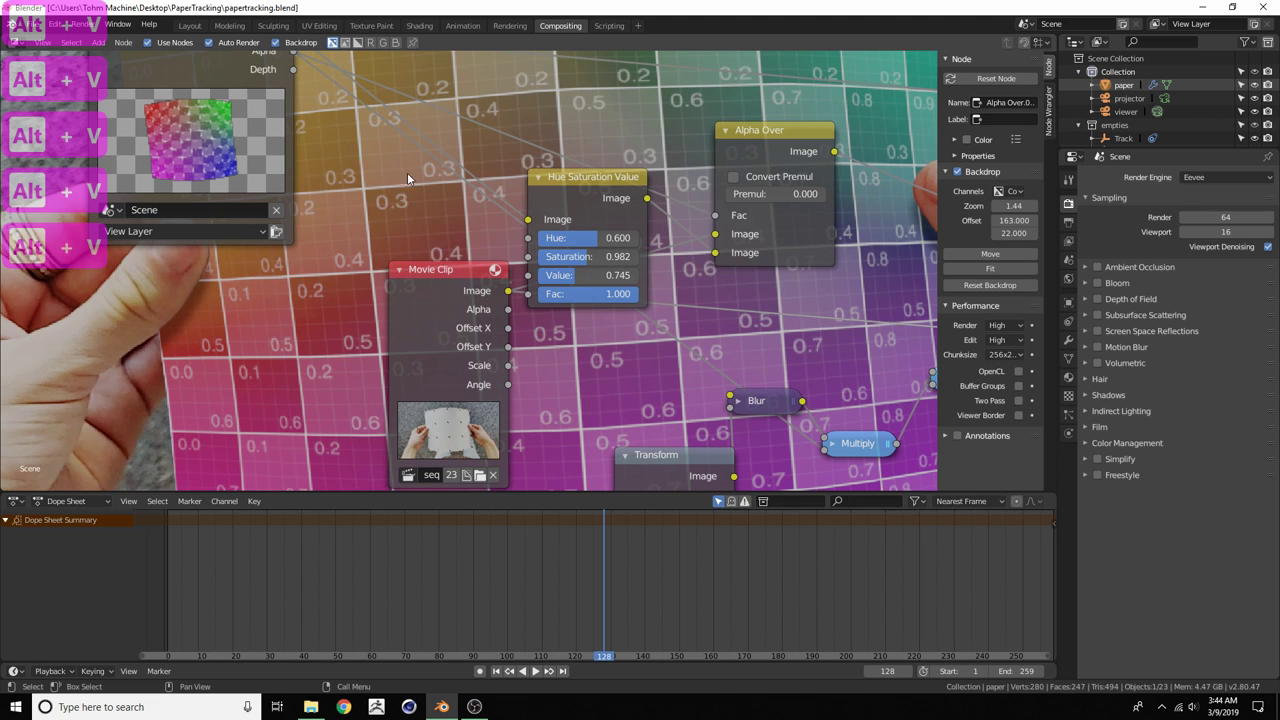
key("v")
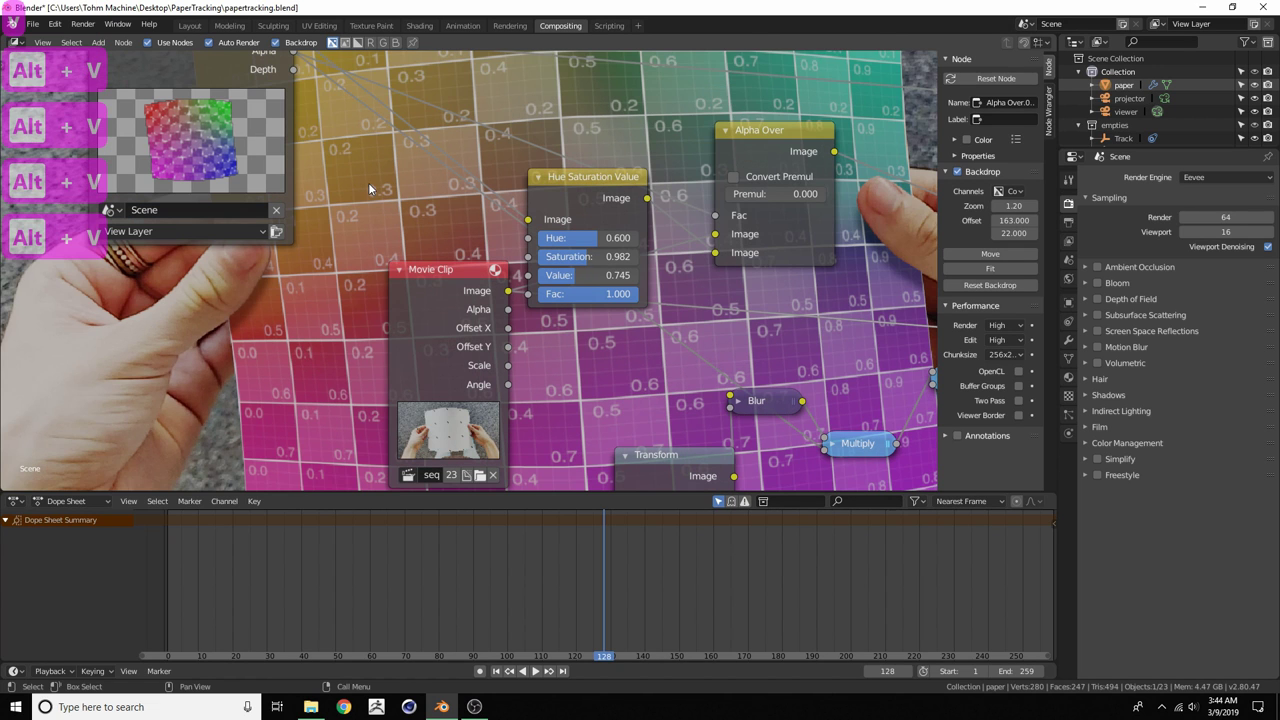
key("alt+v")
key("v")
key("v")
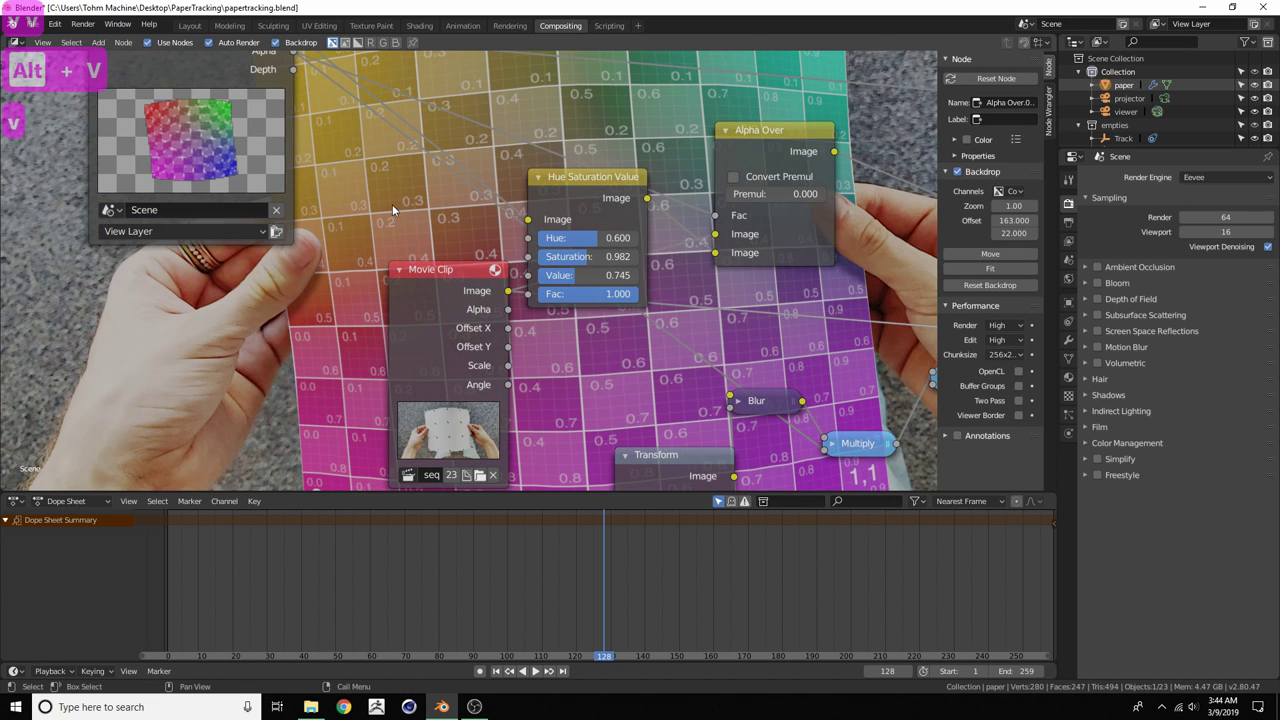
Move the first Alpha Over node farther from the Hue Saturation Value node and shift the latter slightly toward Render Layers
middle_click_drag(392, 204, 352, 288)
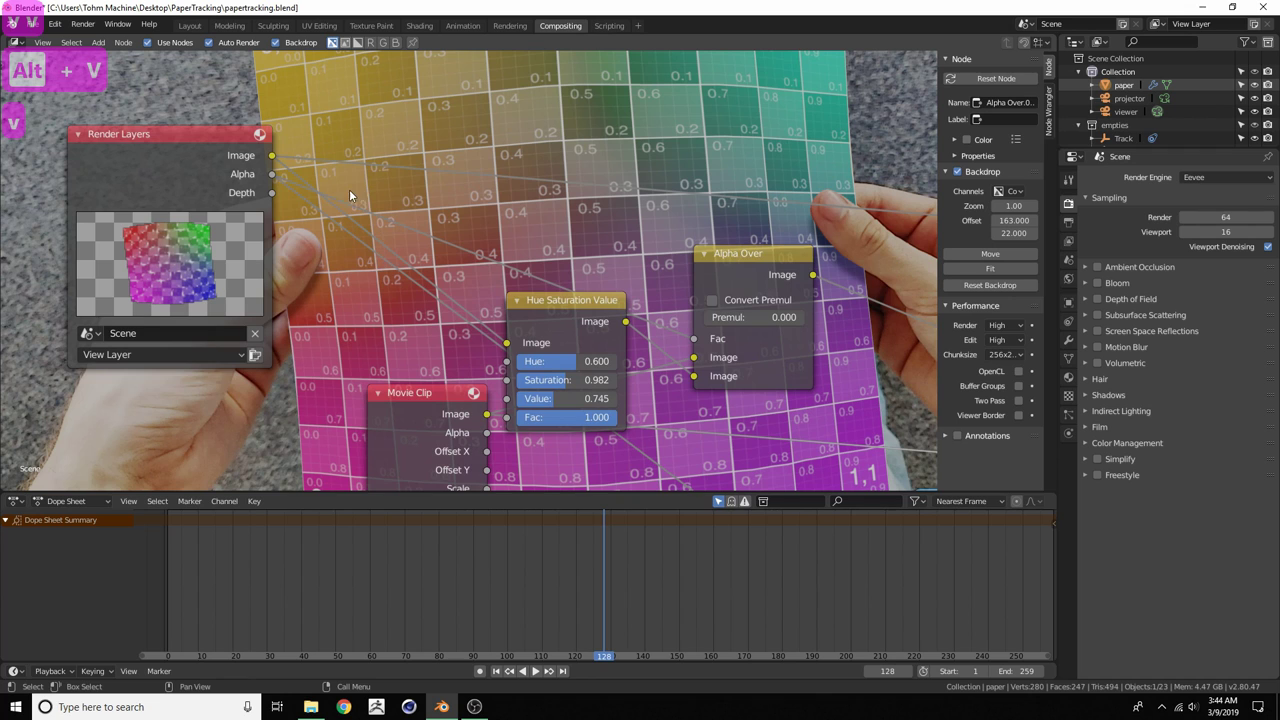
middle_click_drag(349, 189, 337, 196)
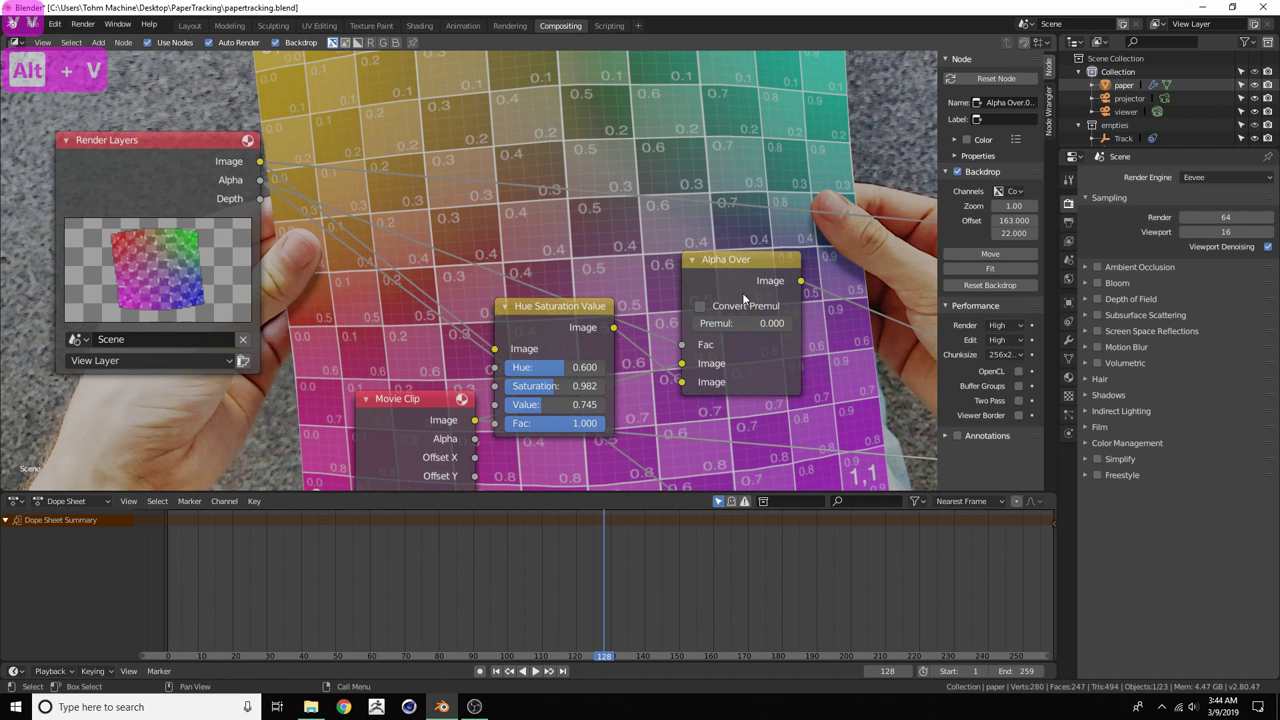
left_click_drag(734, 265, 886, 246)
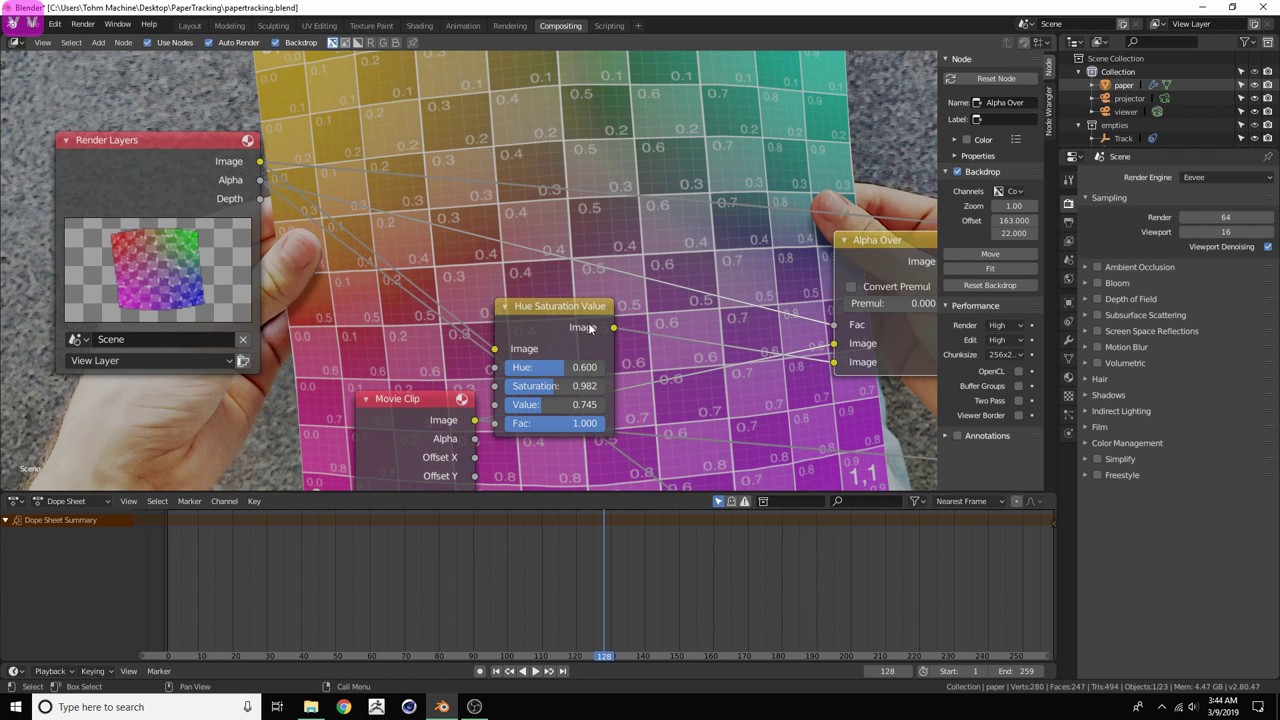
left_click_drag(582, 308, 563, 294)
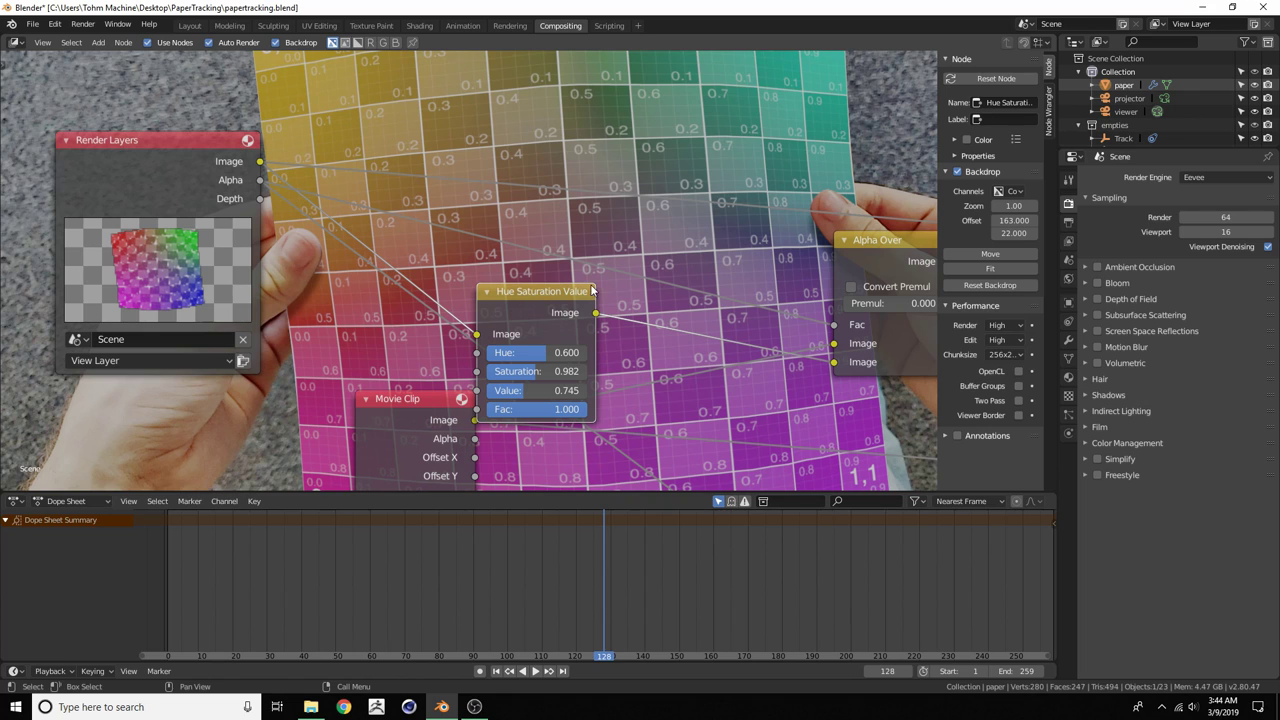
Insert a Blur node on the link between the Hue Saturation Value node and the first Alpha Over node
key("shift+a")
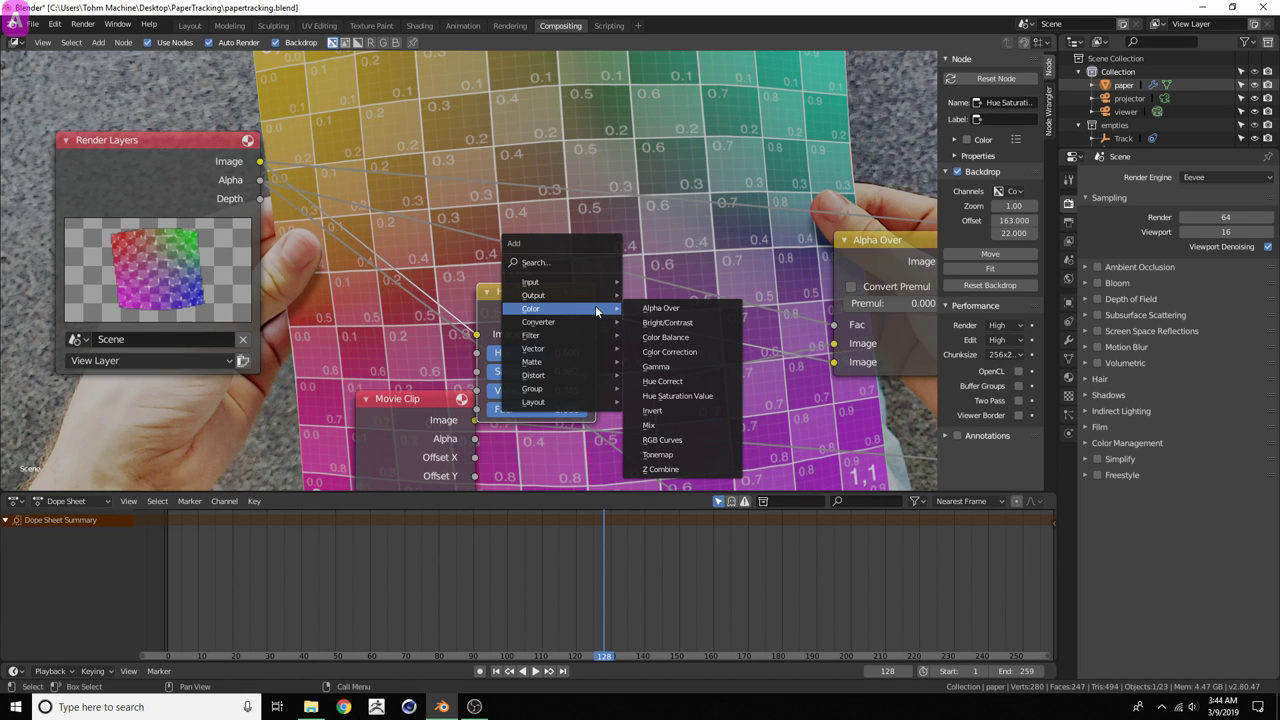
left_click(546, 263)
type("bl")
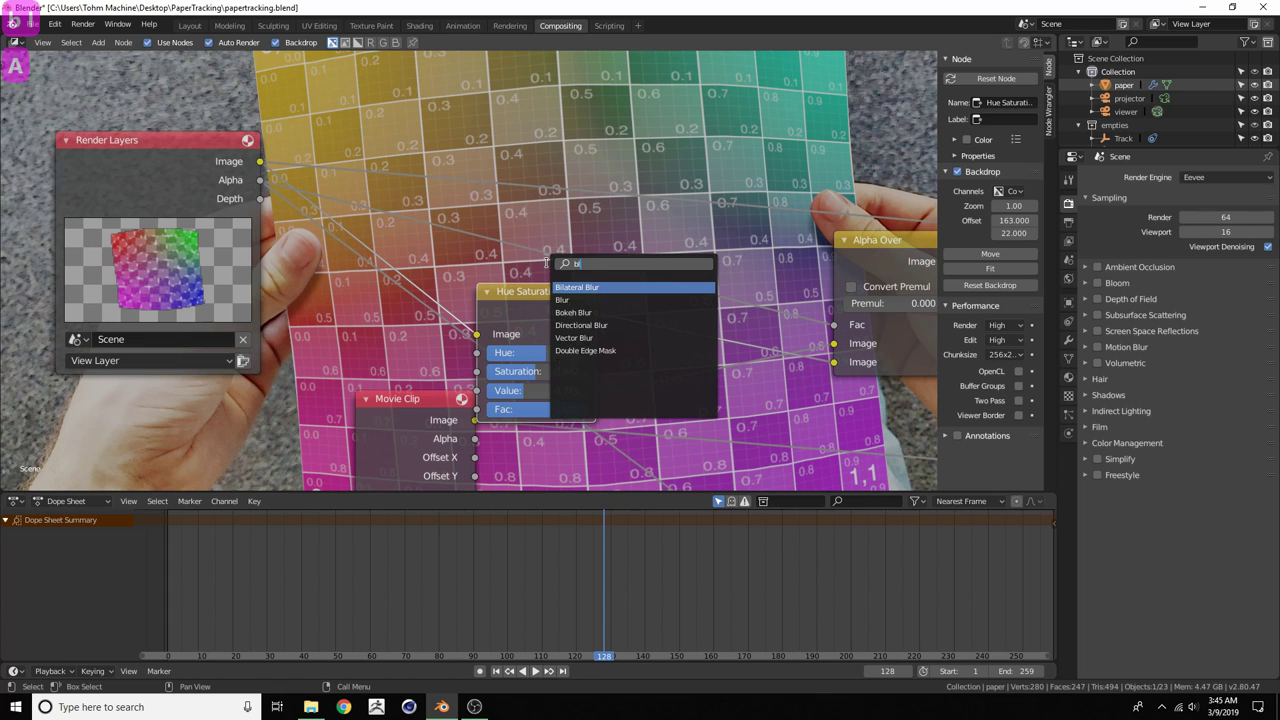
type("ur")
key("Down")
key("Return")
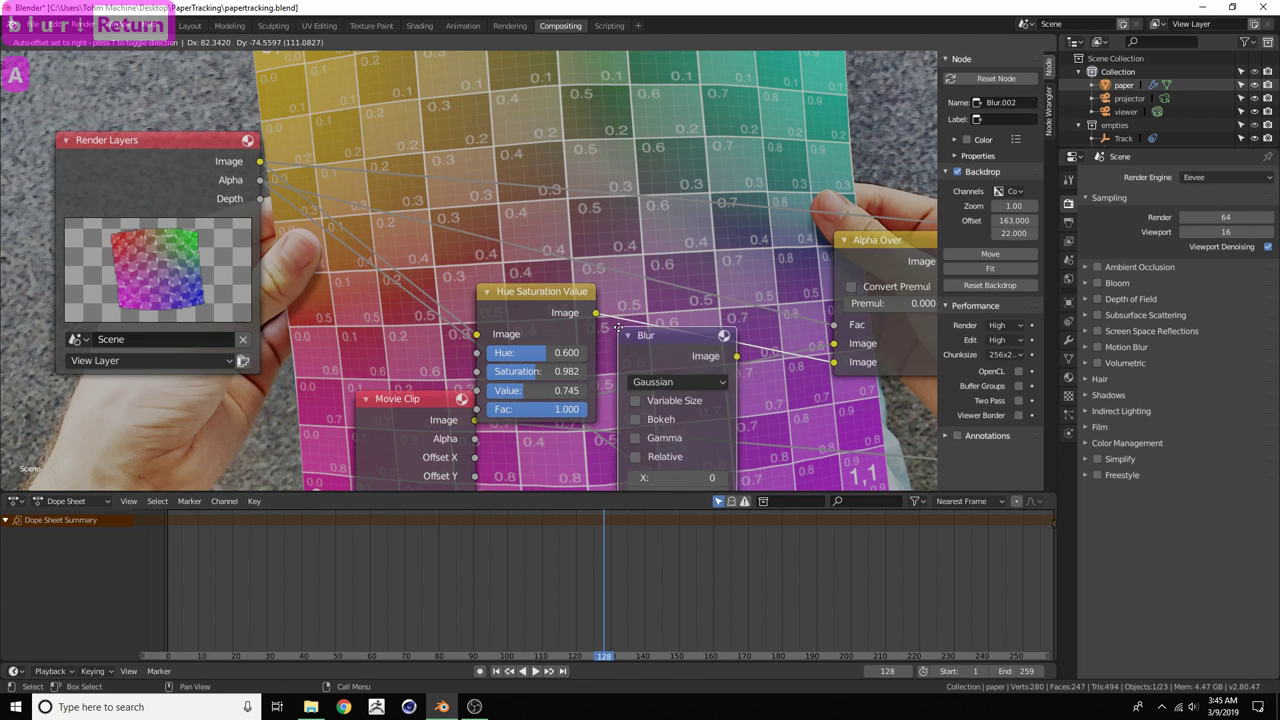
left_click(634, 327)
left_click_drag(716, 331, 704, 312)
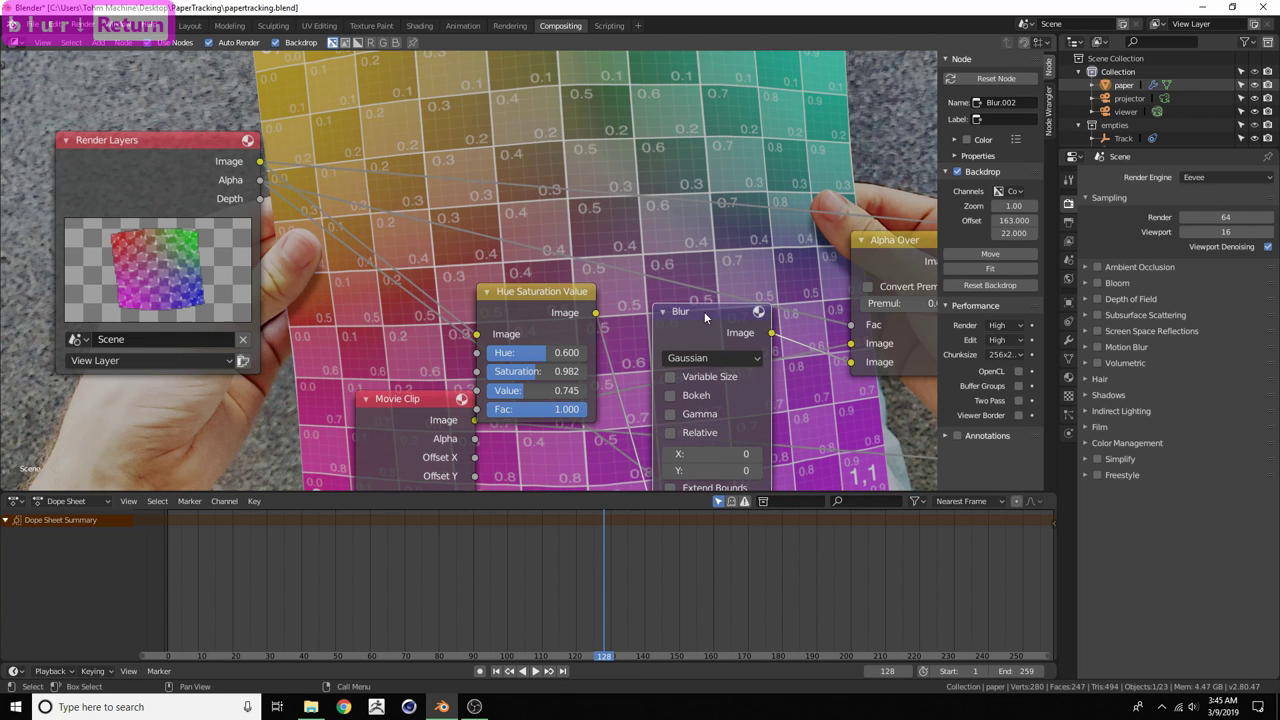
Set the new Blur node's X and Y sizes to 1
left_click(712, 454)
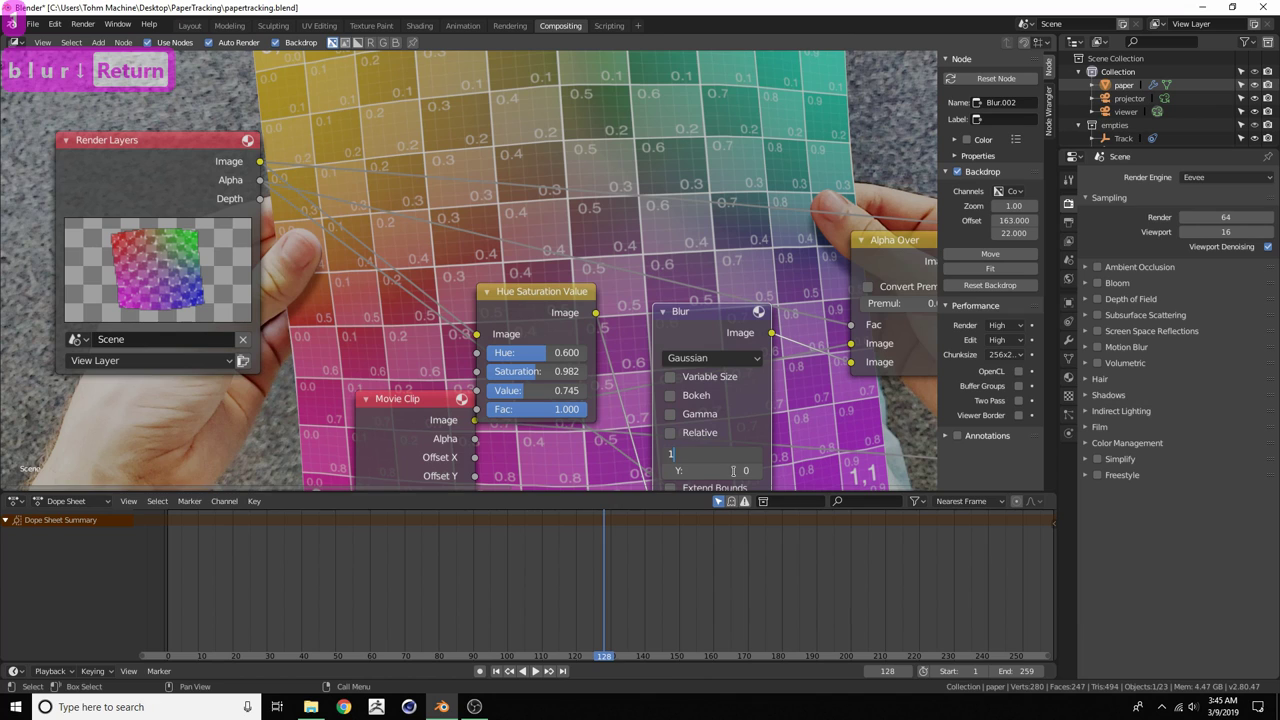
type("1")
key("Return")
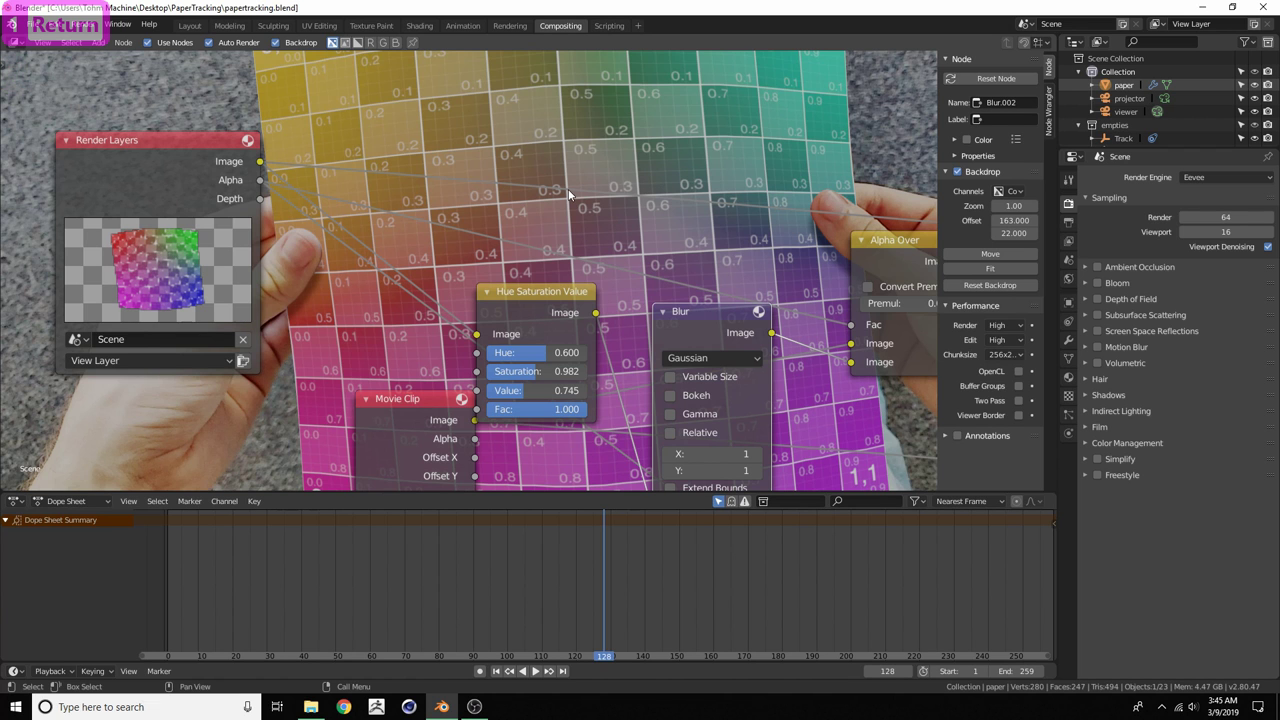
Try a horizontal blur size of 2 on the enlarged paper grid, and set it back to 1
key("alt+v")
key("alt+v")
key("alt+v")
key("alt+v")
key("alt+v")
key("alt+v")
key("alt+v")
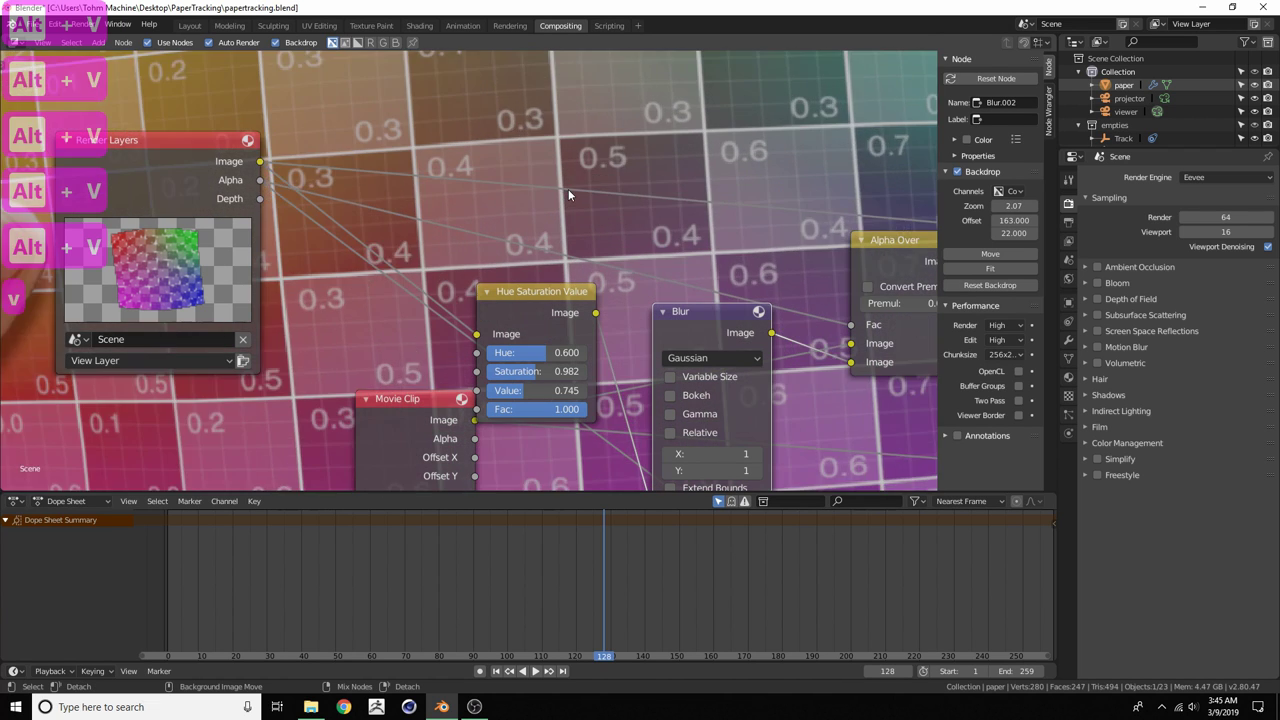
left_click(727, 454)
type("2")
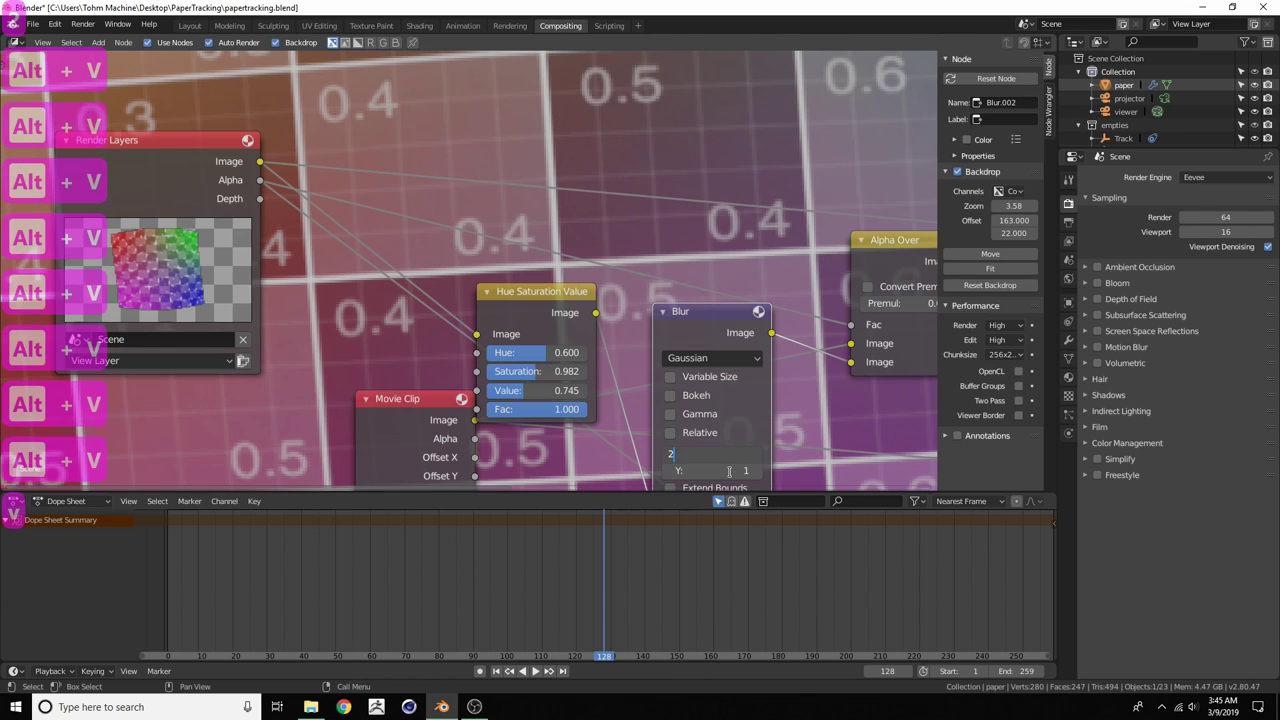
left_click(729, 471)
left_click(729, 471)
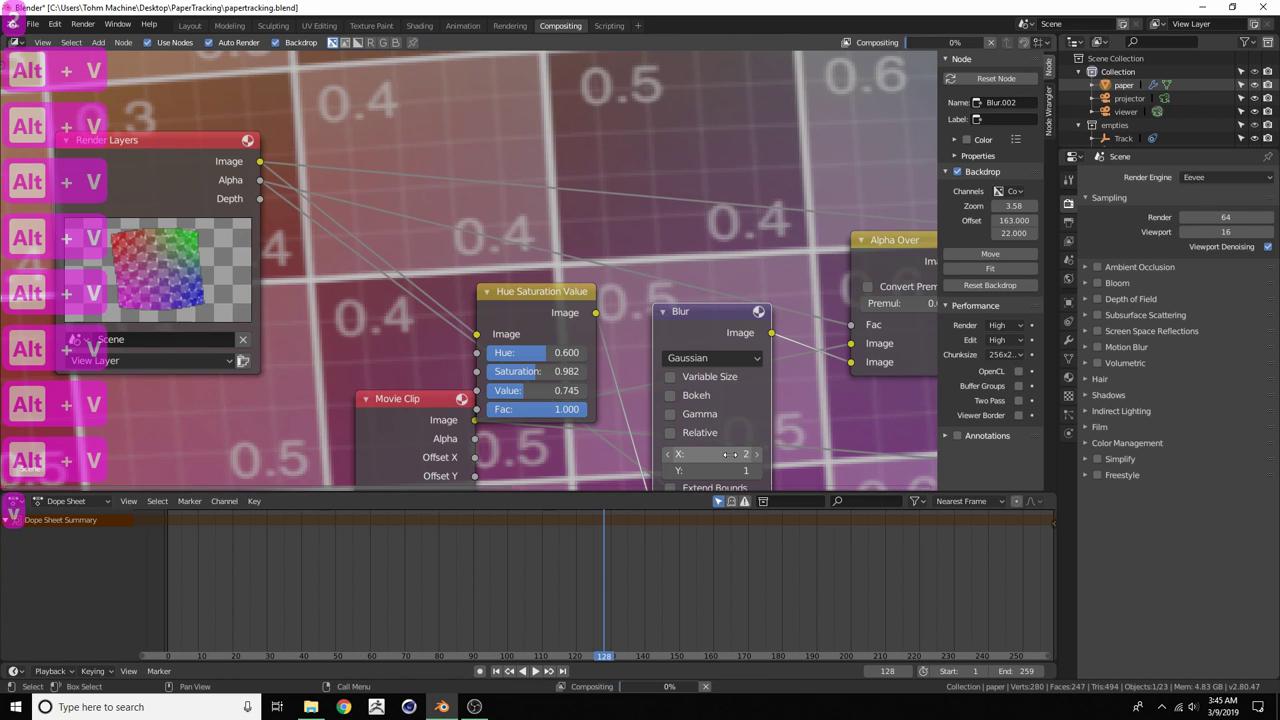
type("2")
key("Return")
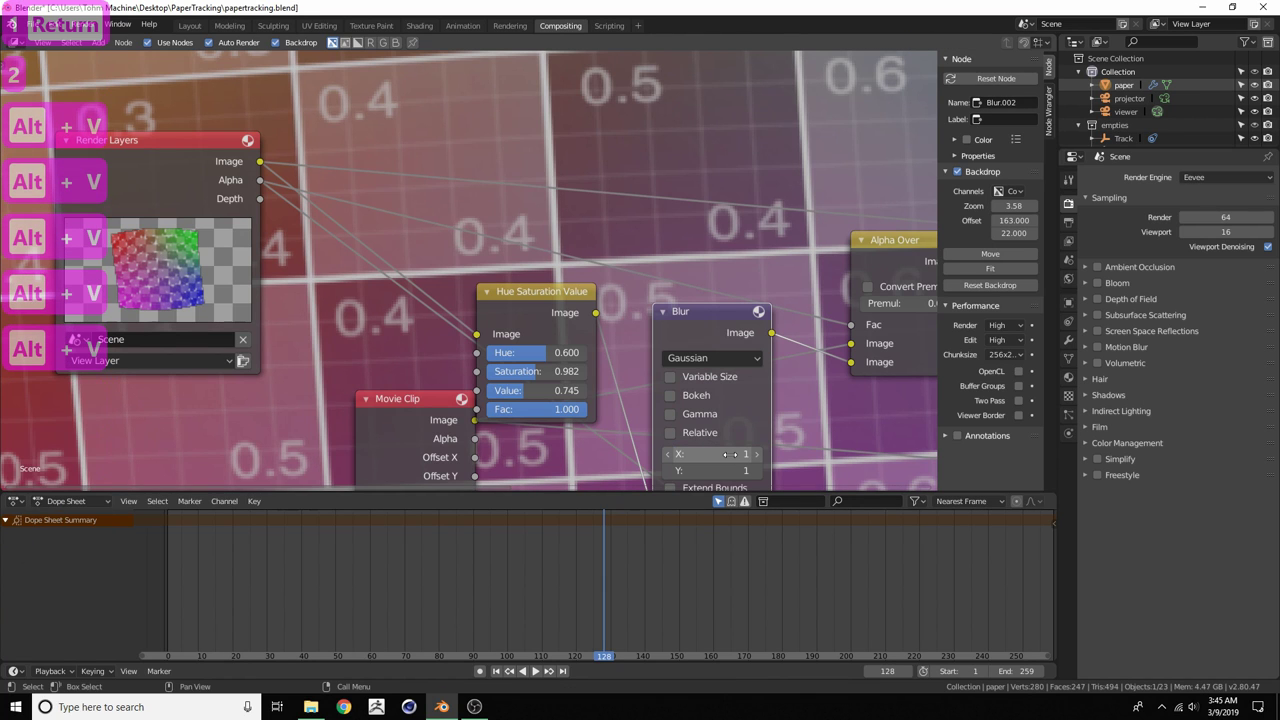
Shrink the backdrop to a zoom of 0.48 and reposition it to examine the whole blurred composite
key("alt+v")
key("alt+v")
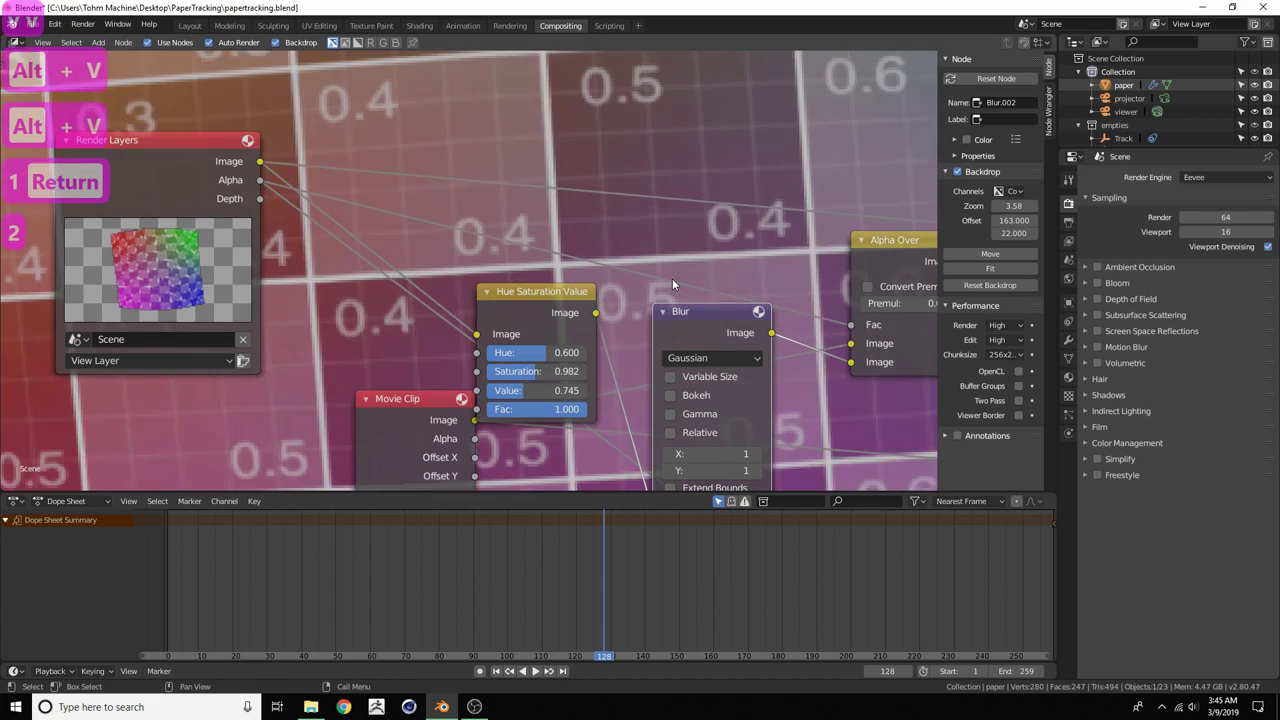
key("alt+v")
key("alt+v")
key("alt+v")
key("alt+v")
key("alt+v")
key("alt+v")
key("alt+v")
key("alt+v")
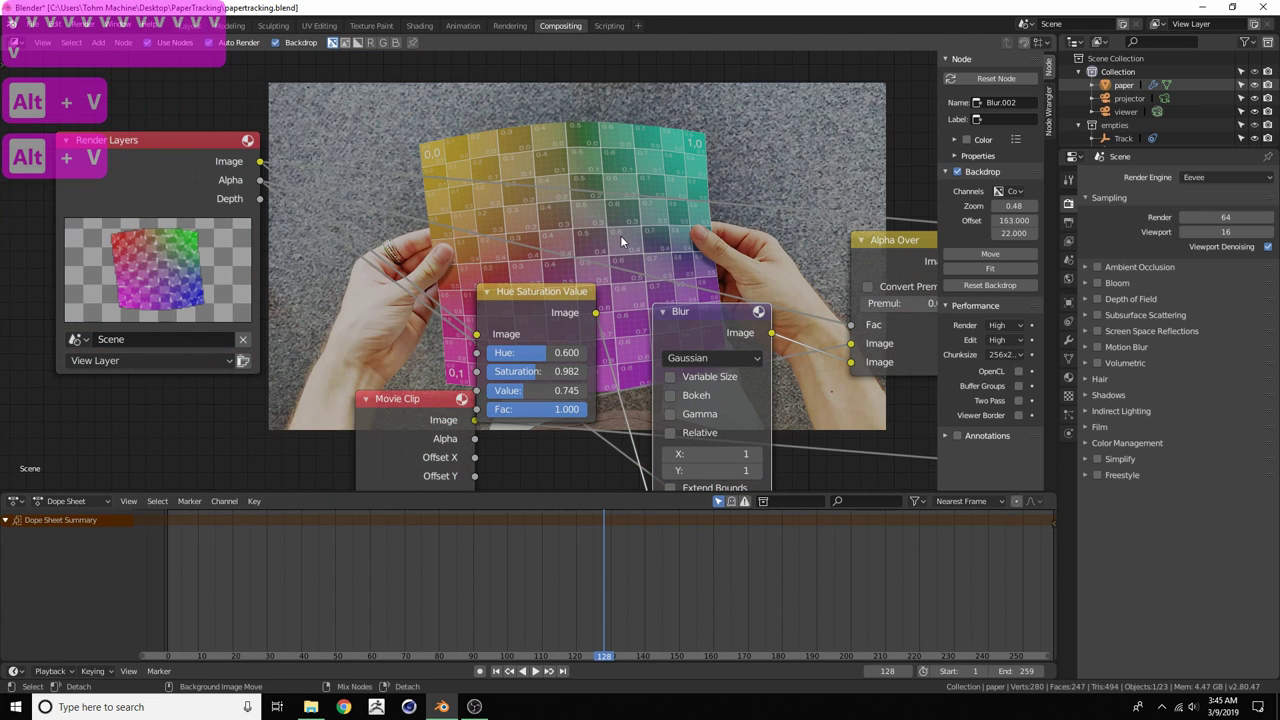
middle_click_drag(620, 235, 597, 262, "alt")
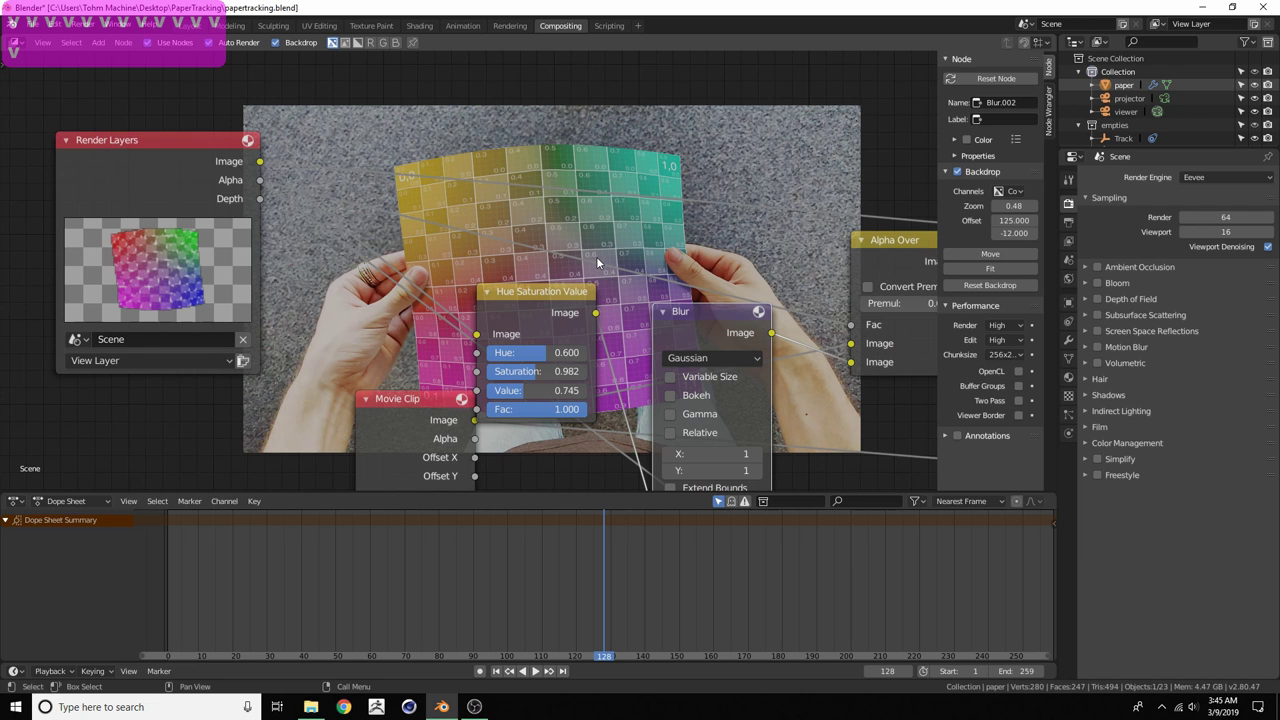
In the Layout workspace's output settings, set the PNG compression to 0%
left_click(189, 25)
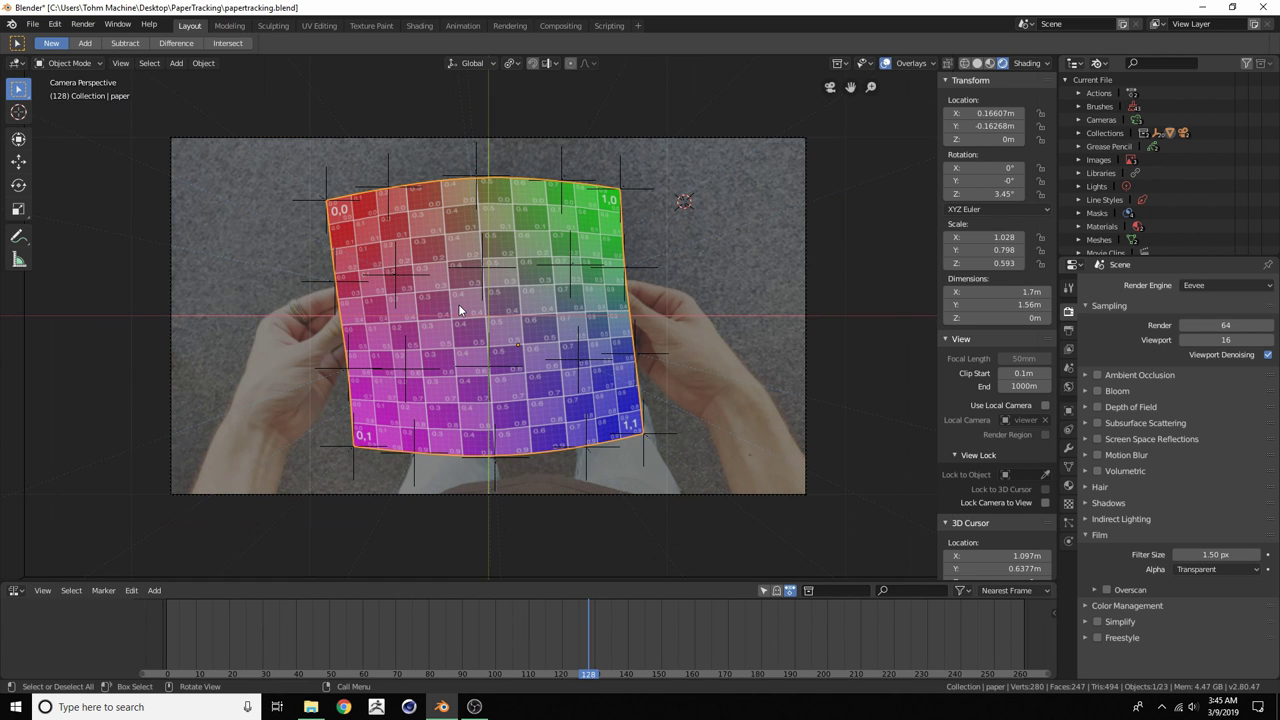
left_click(1068, 336)
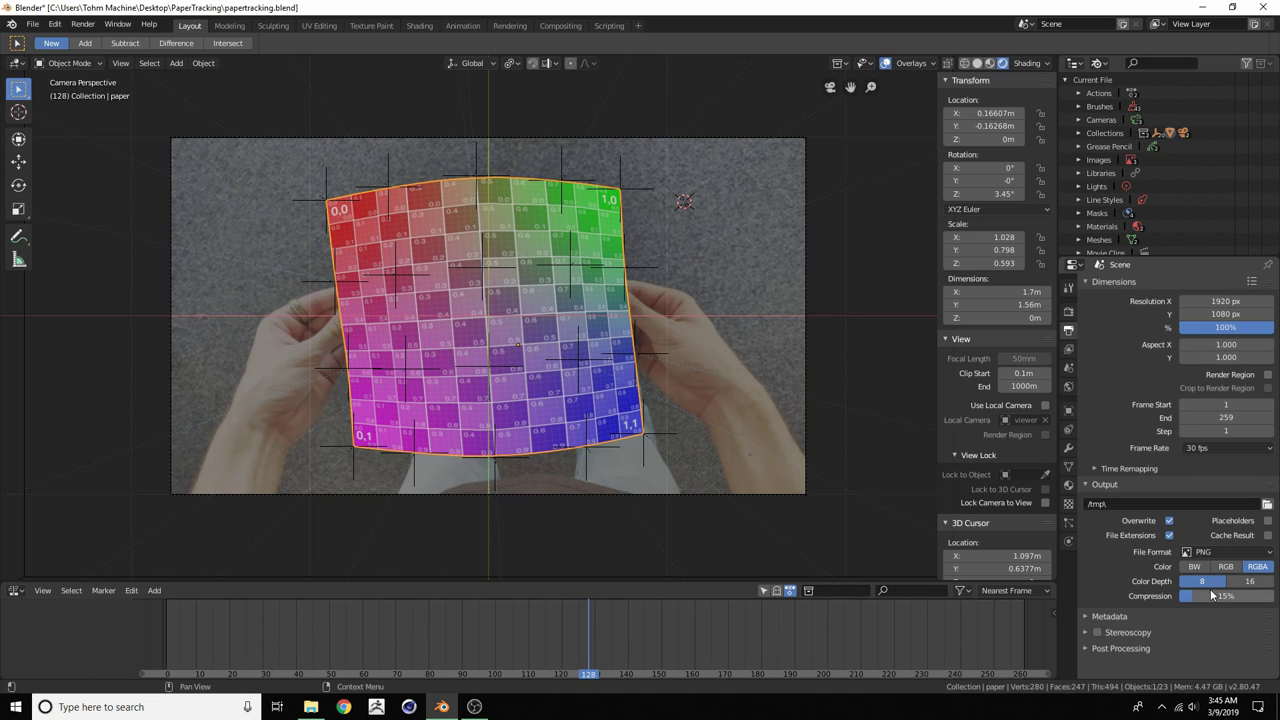
left_click_drag(1226, 596, 1185, 596)
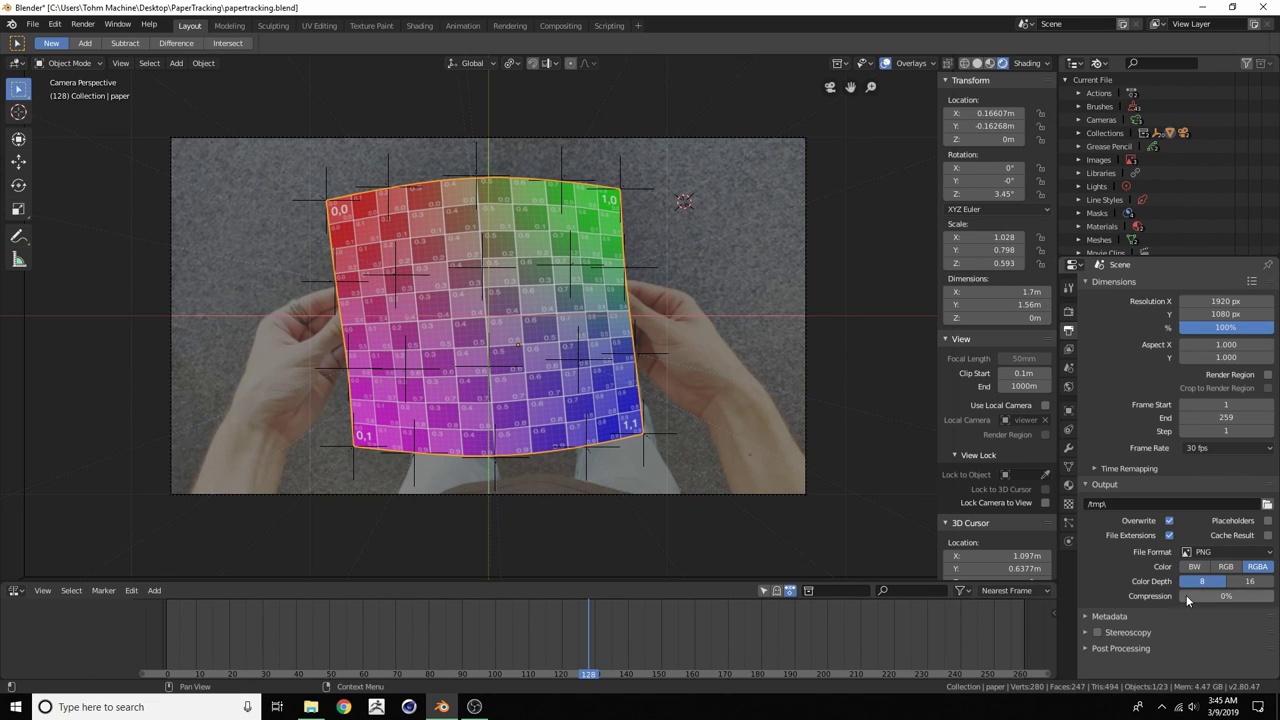
left_click(1266, 506)
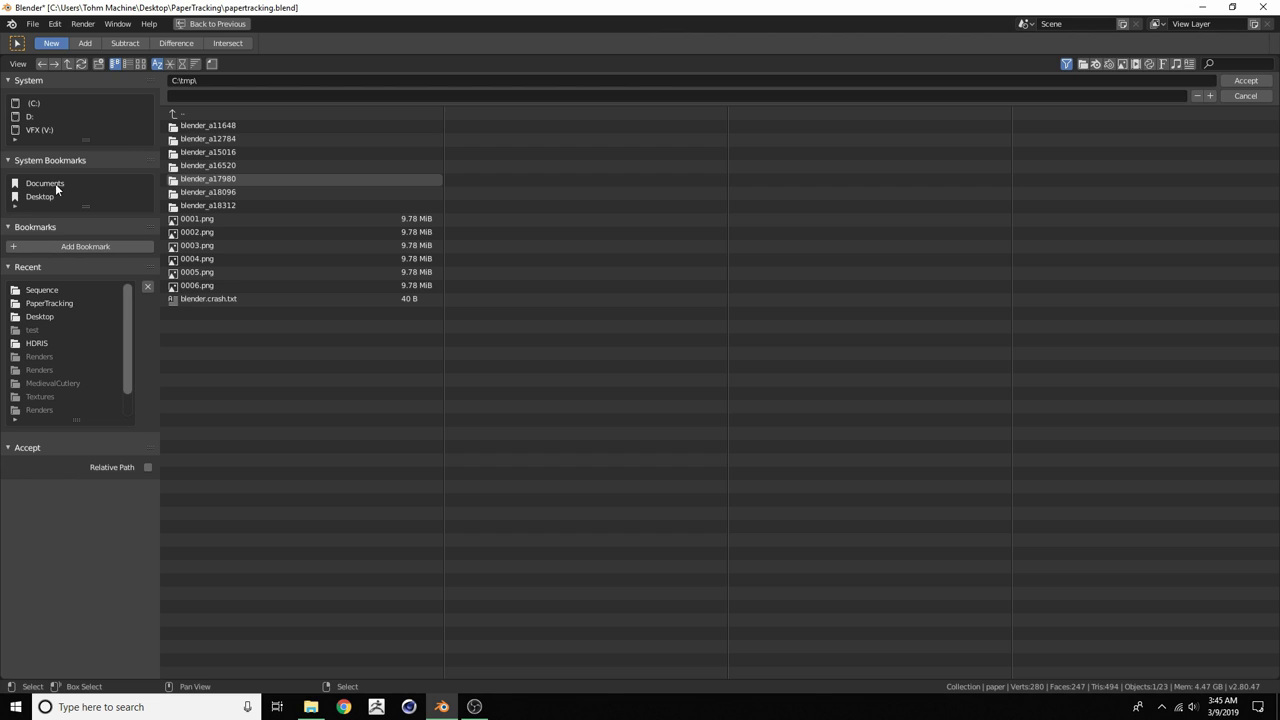
left_click(38, 196)
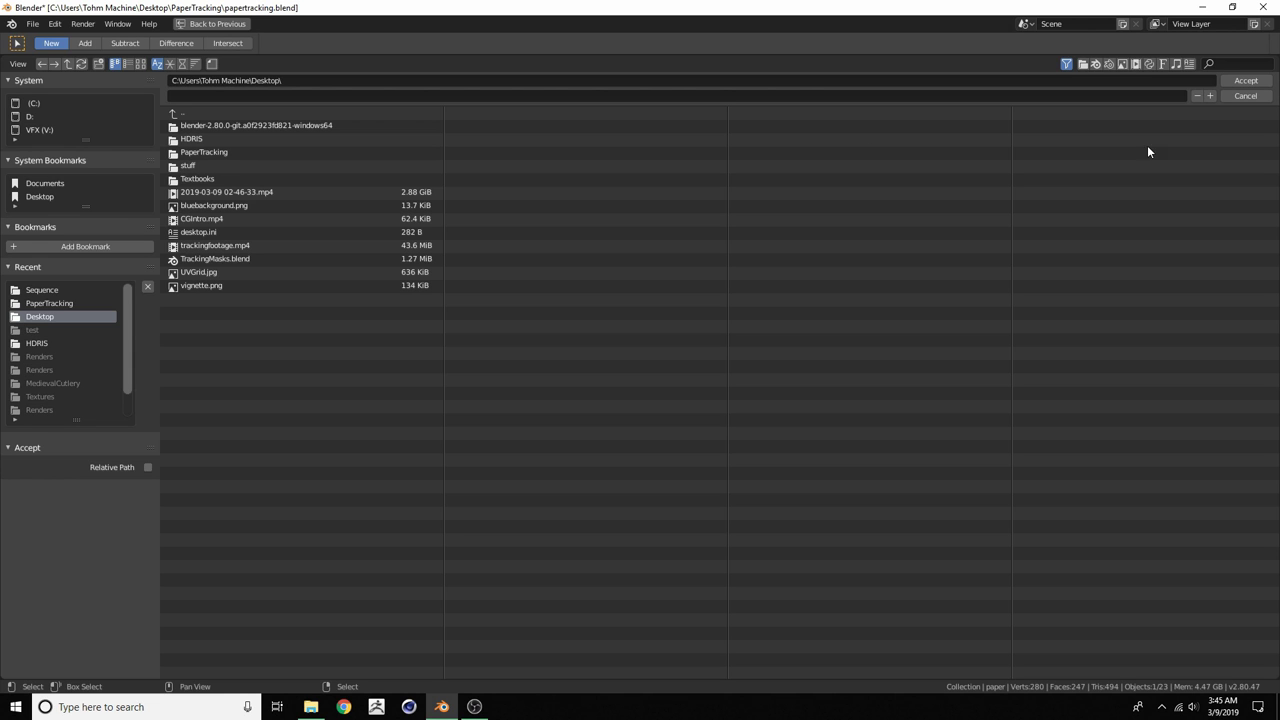
left_click(1241, 96)
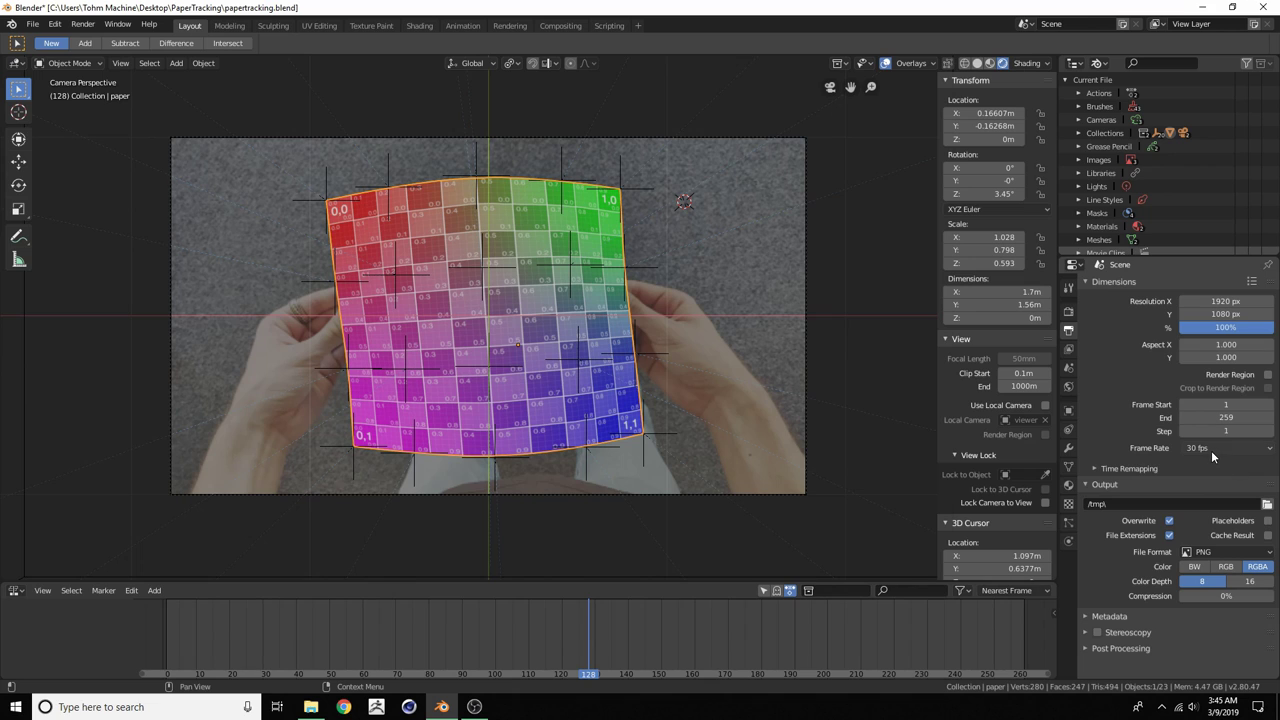
Set the render output format to FFmpeg video with an MPEG-4 container, and check the video codec and output quality options
left_click(1188, 552)
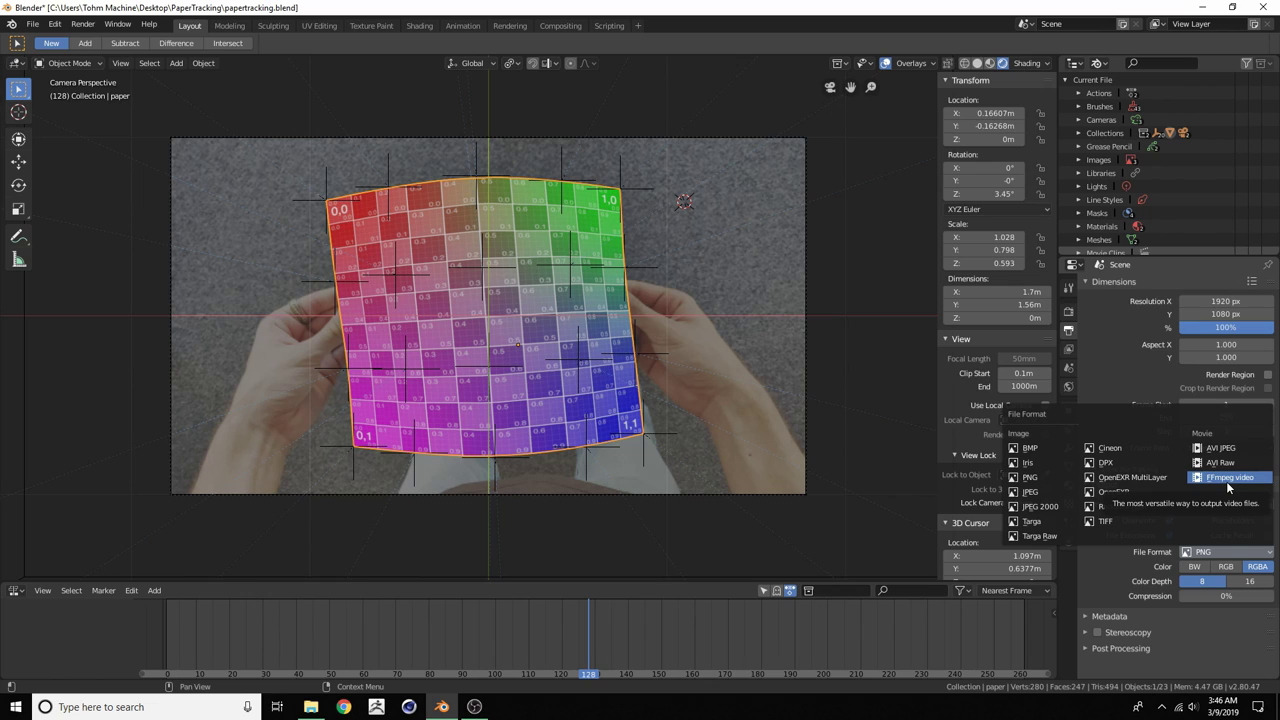
left_click(1224, 480)
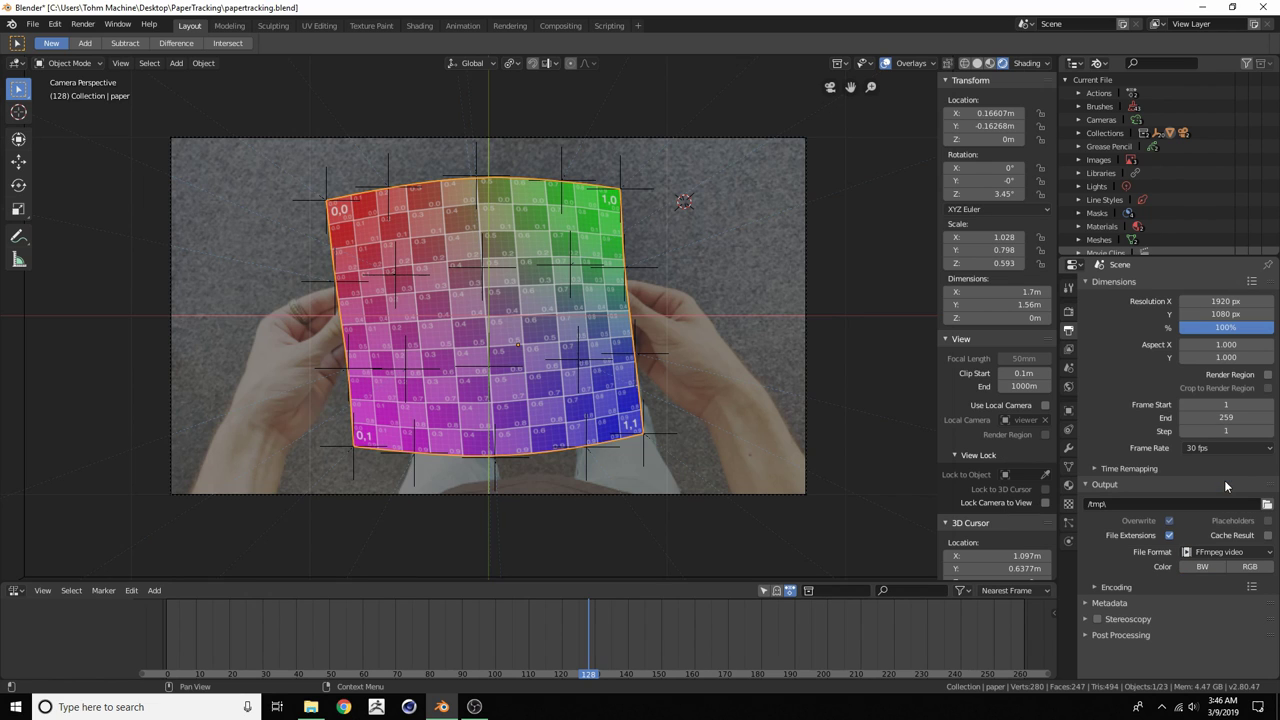
left_click(1108, 586)
scroll(1112, 580, "down", 1)
scroll(1190, 570, "down", 2)
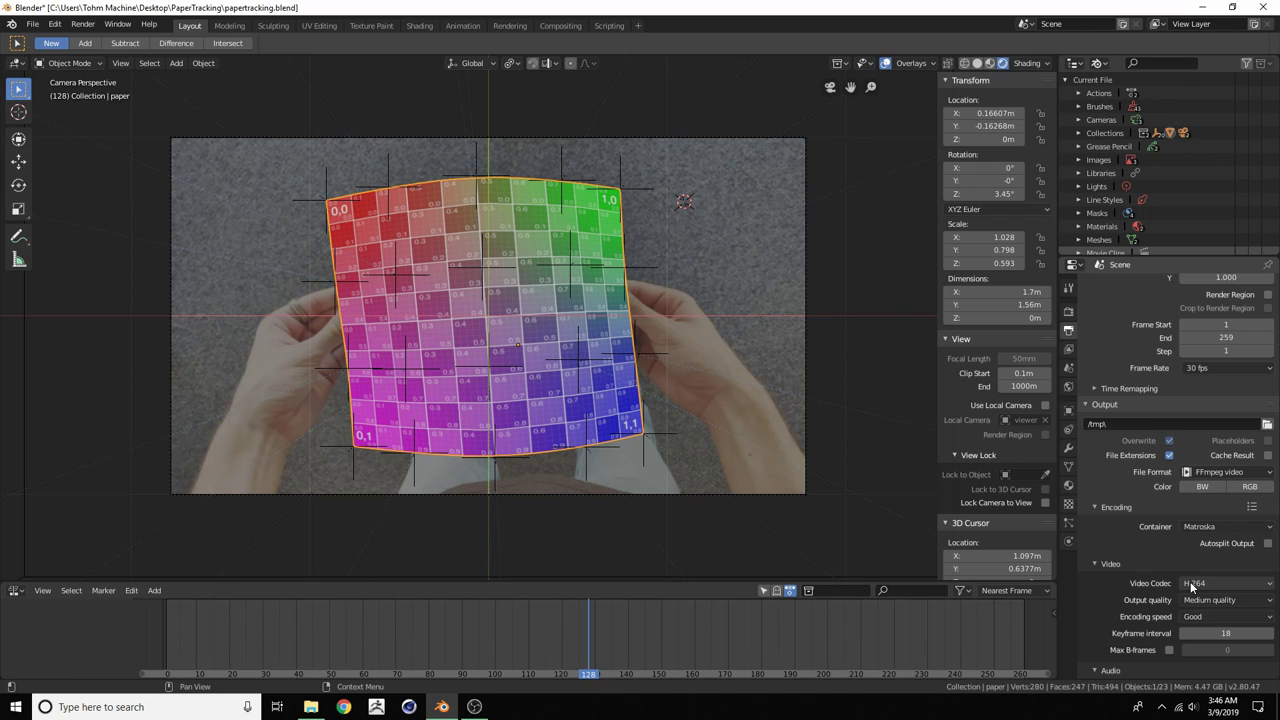
left_click(1189, 529)
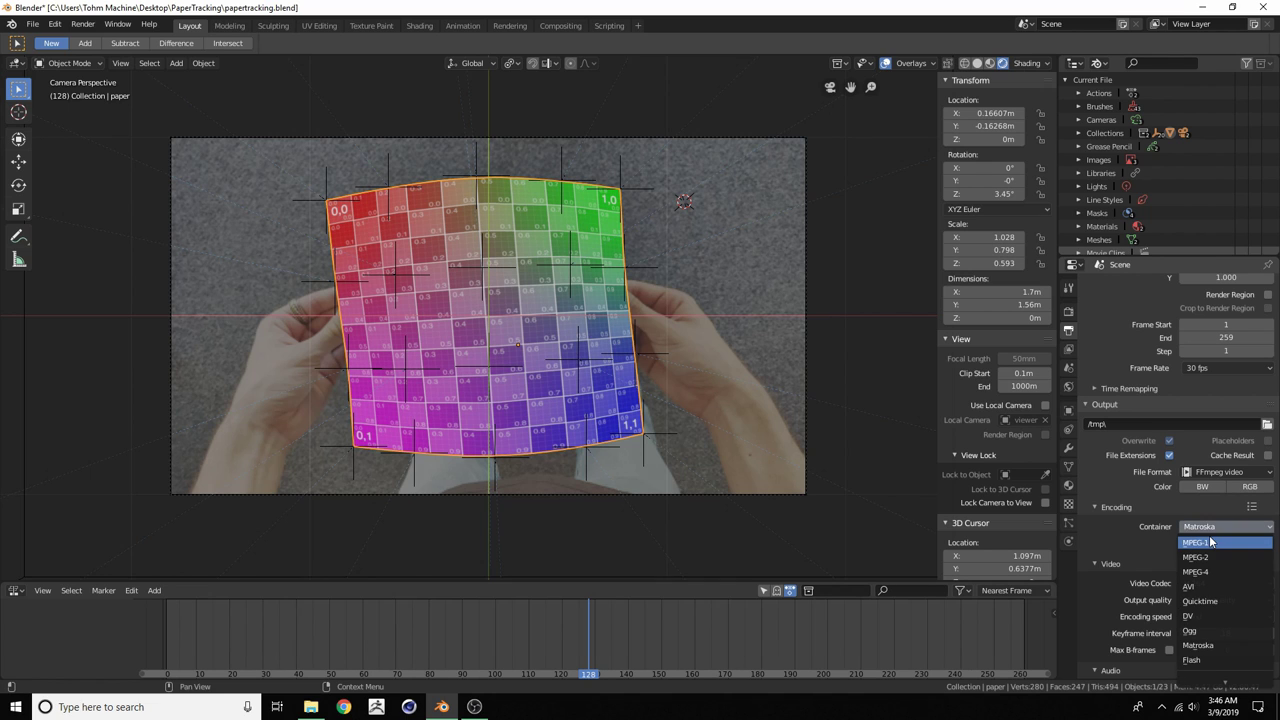
left_click(1196, 571)
scroll(1162, 534, "down", 2)
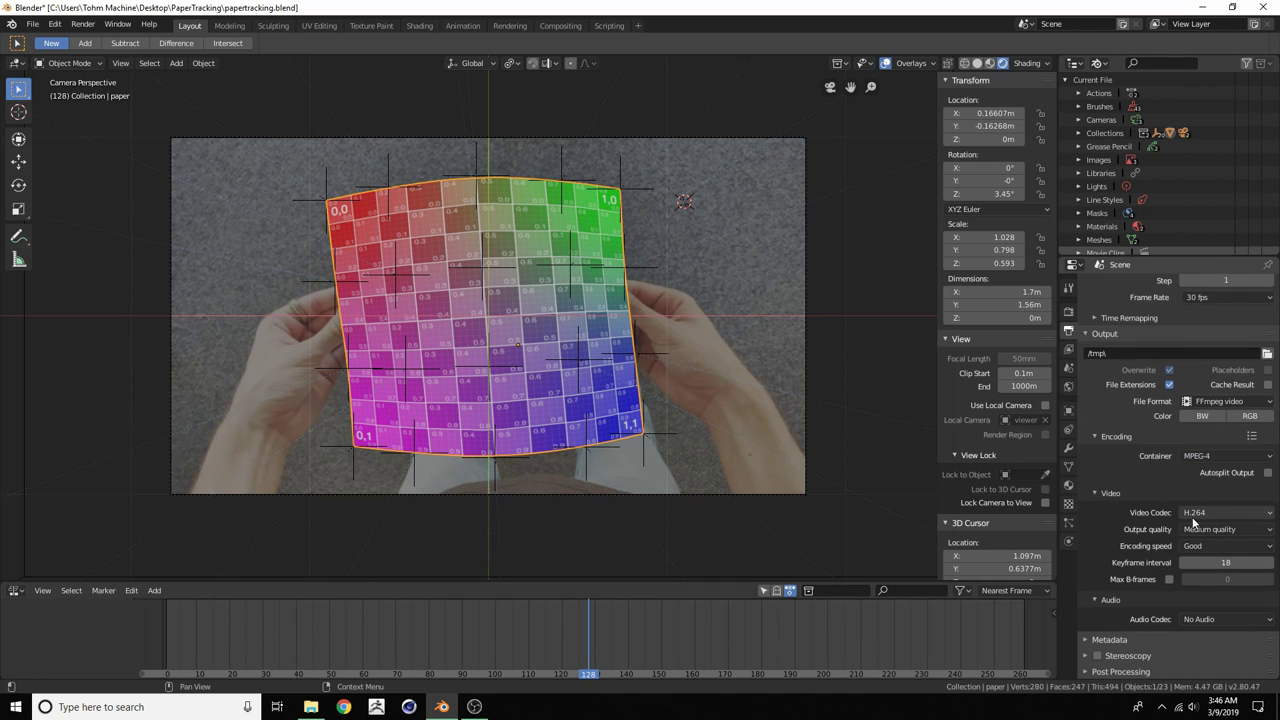
left_click(1196, 513)
left_click(1196, 514)
left_click(1218, 530)
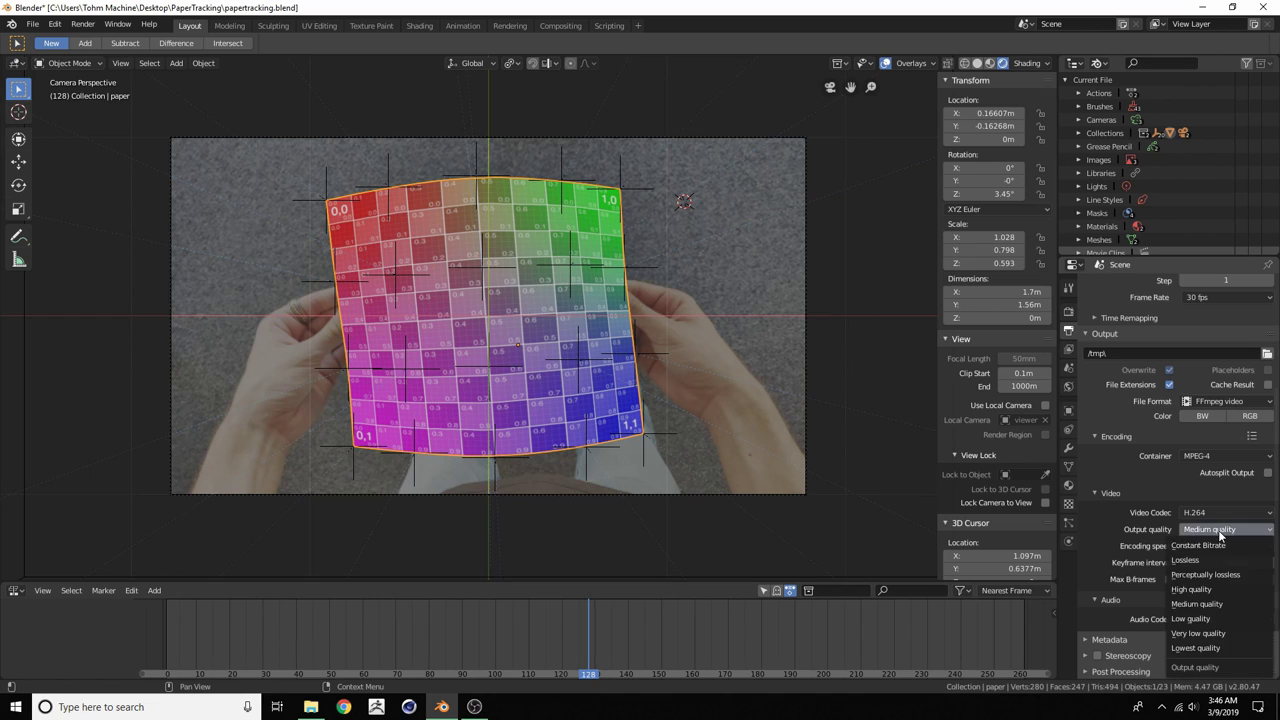
Set the scene's end frame to 30
scroll(1142, 450, "up", 2)
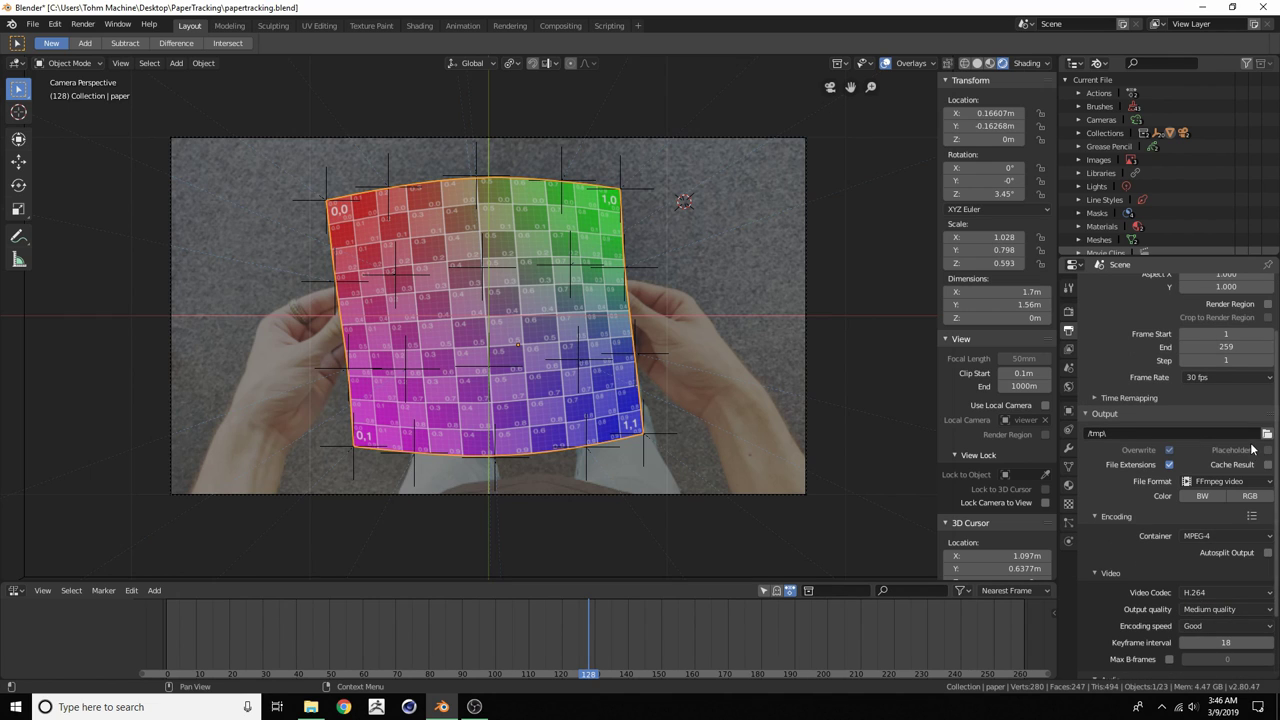
scroll(1250, 440, "up", 1)
left_click(1224, 400)
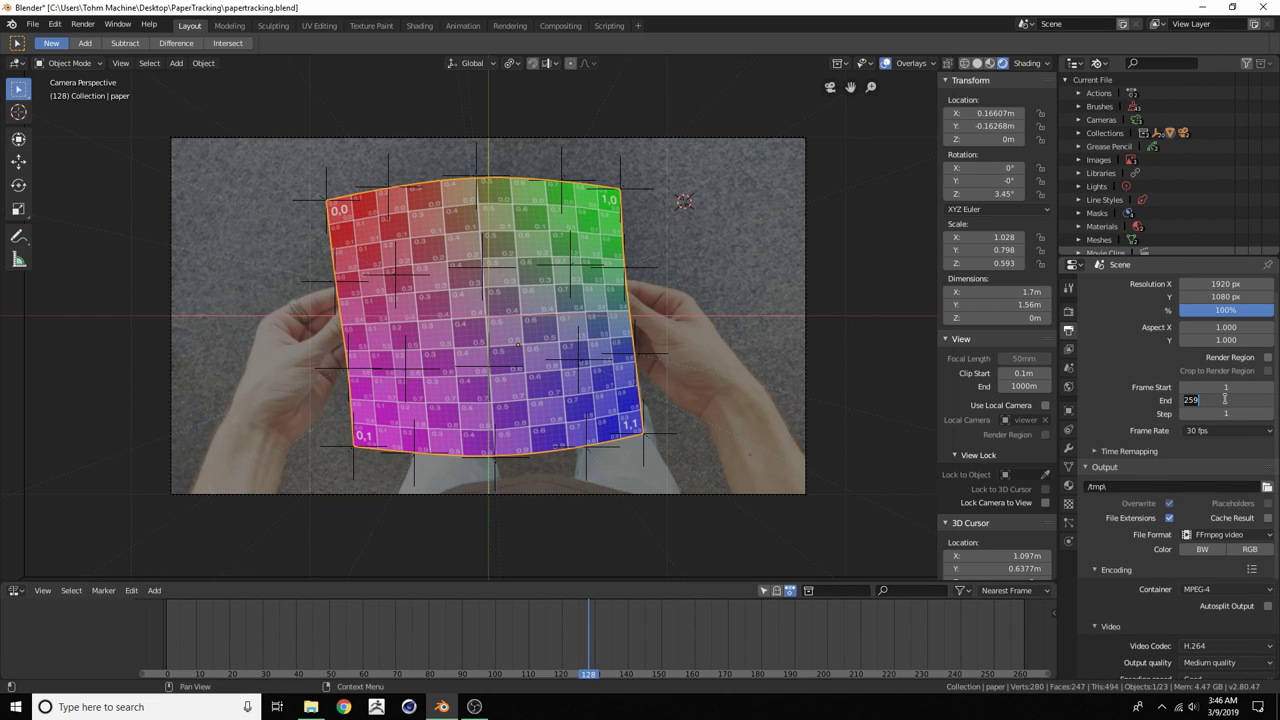
type("30")
key("Return")
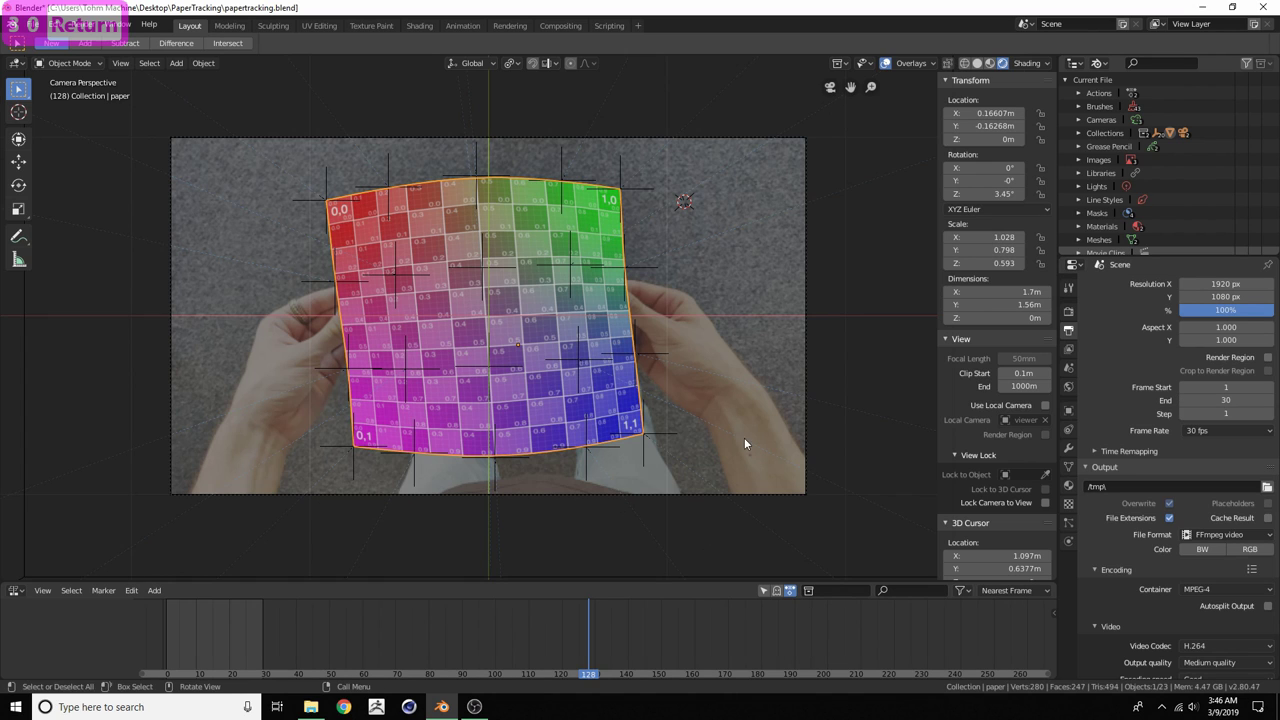
Set the render output path to the PaperTracking folder on the Desktop with the file name tutorialoutput
scroll(1108, 498, "down", 5)
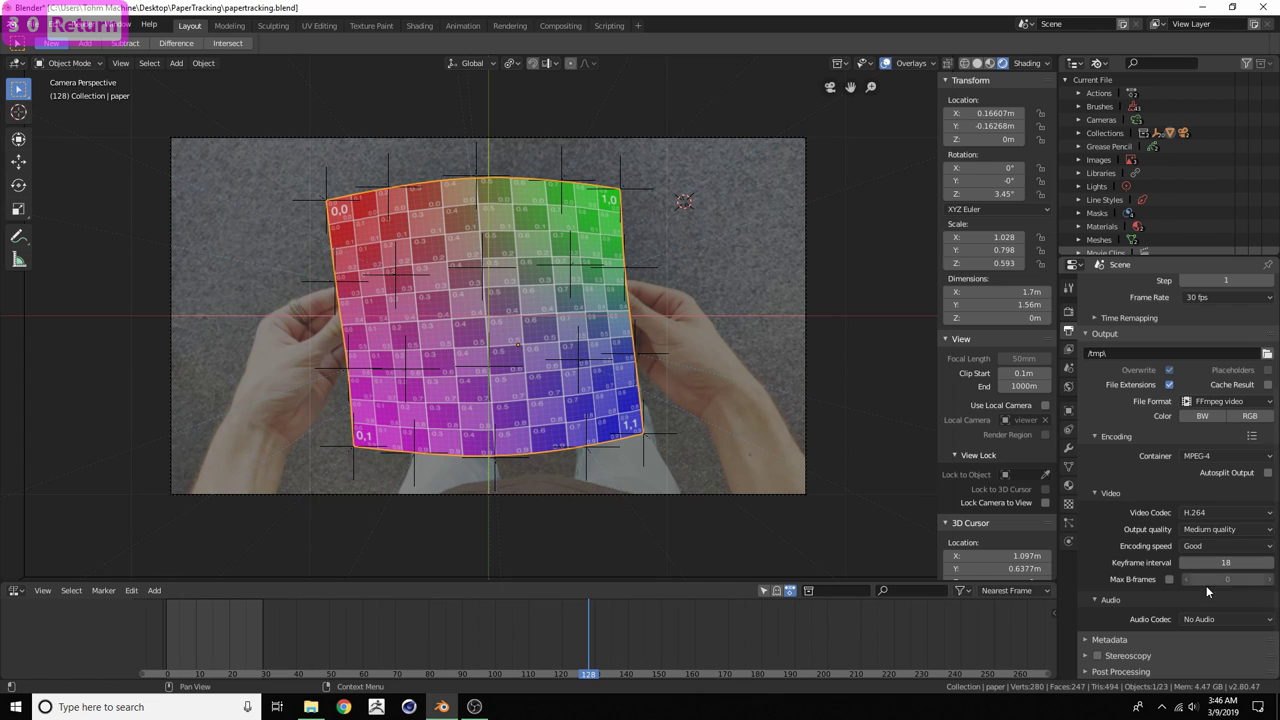
scroll(1150, 473, "up", 3)
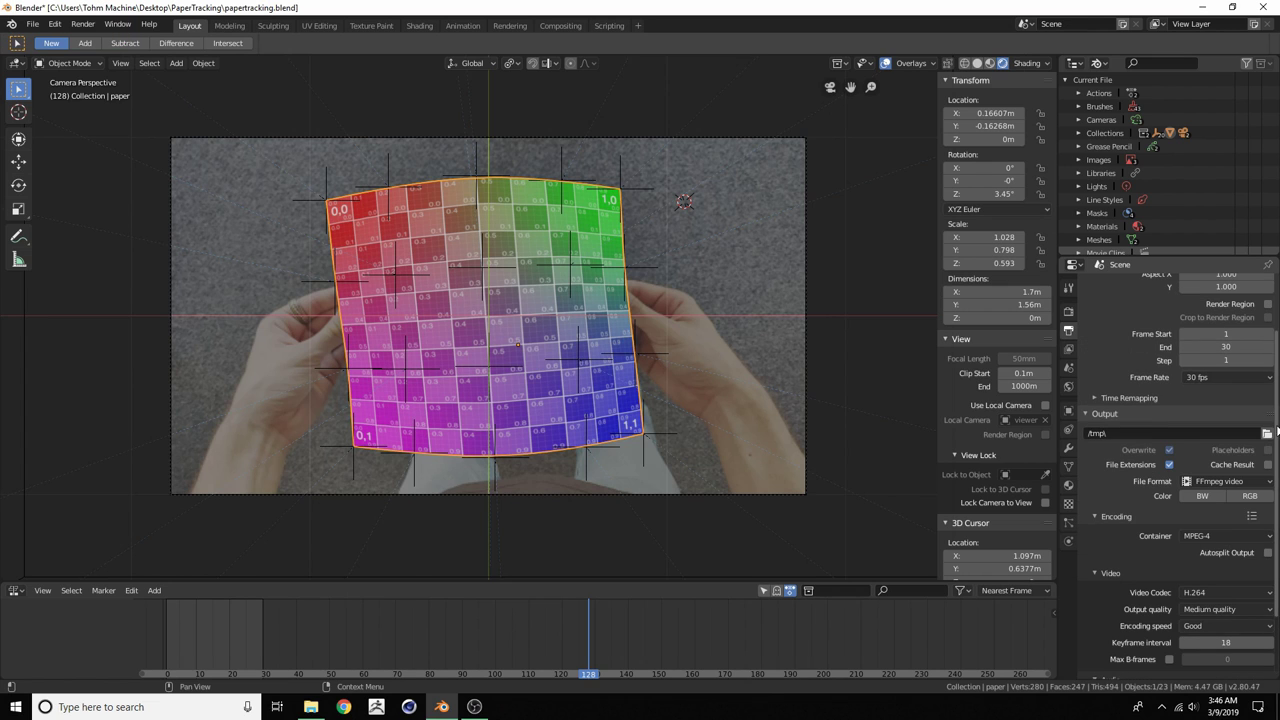
left_click(1267, 435)
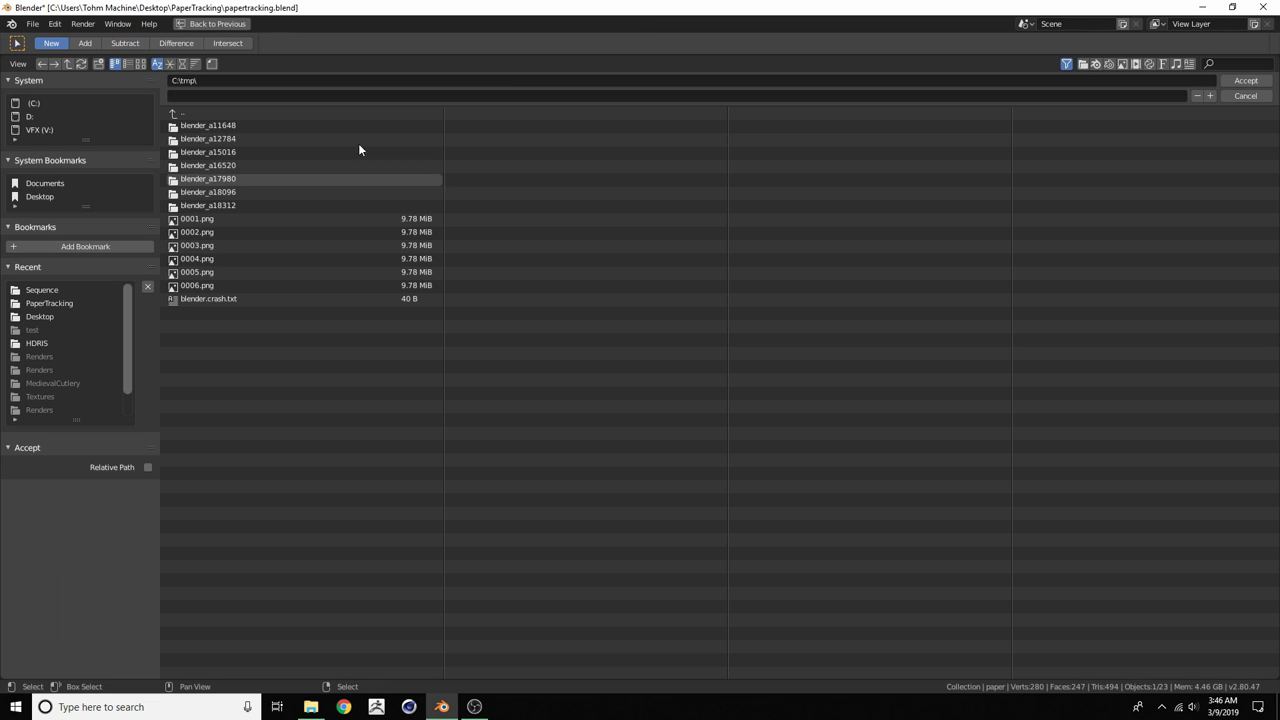
left_click(36, 198)
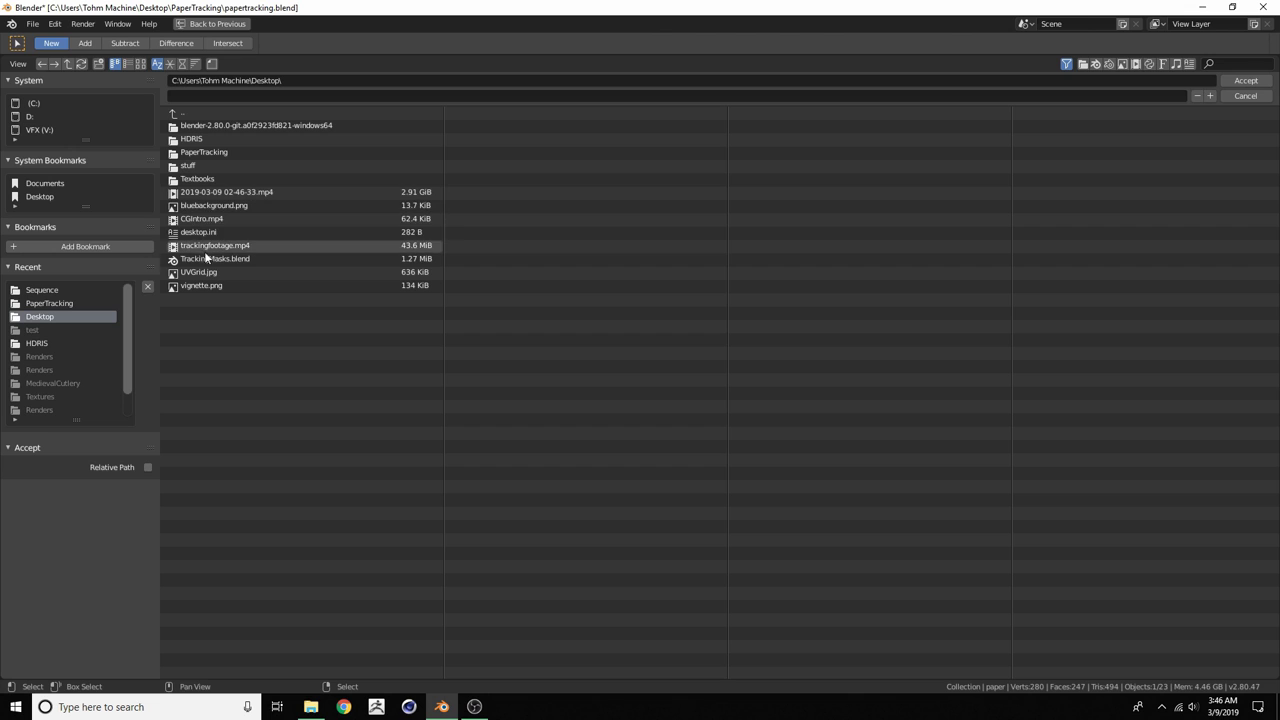
left_click(200, 153)
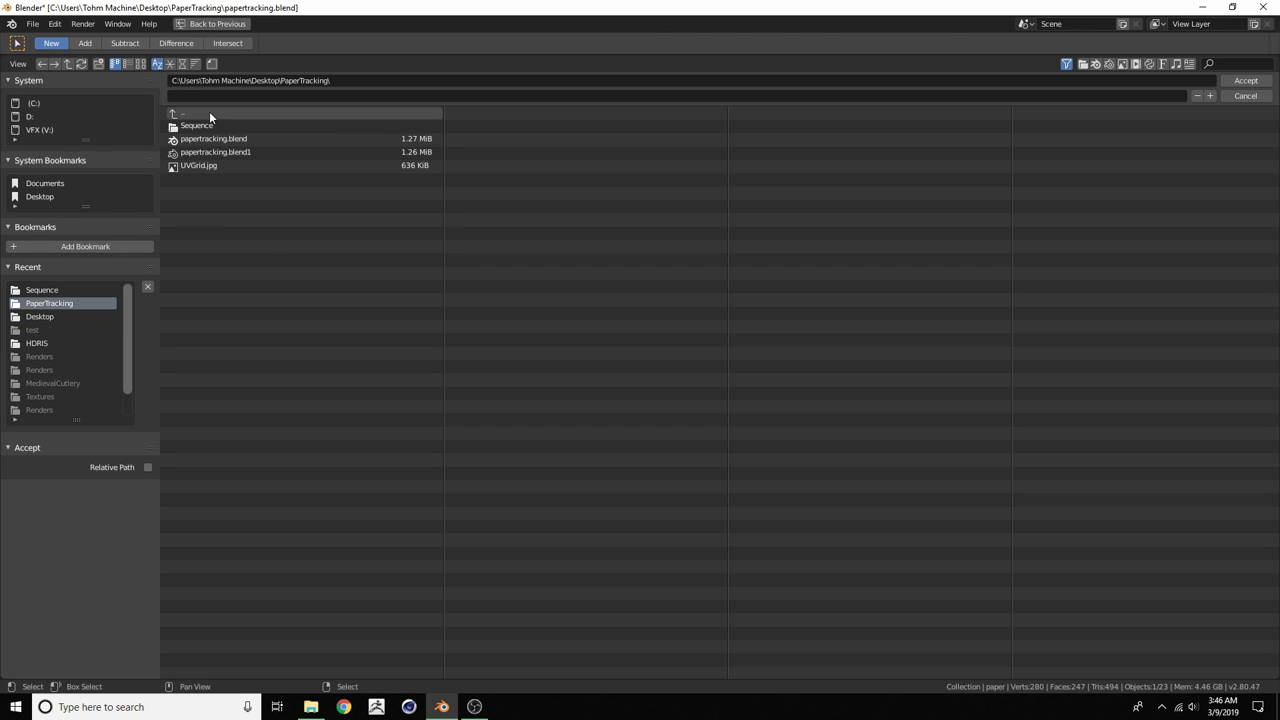
left_click(213, 94)
type("tutorialout")
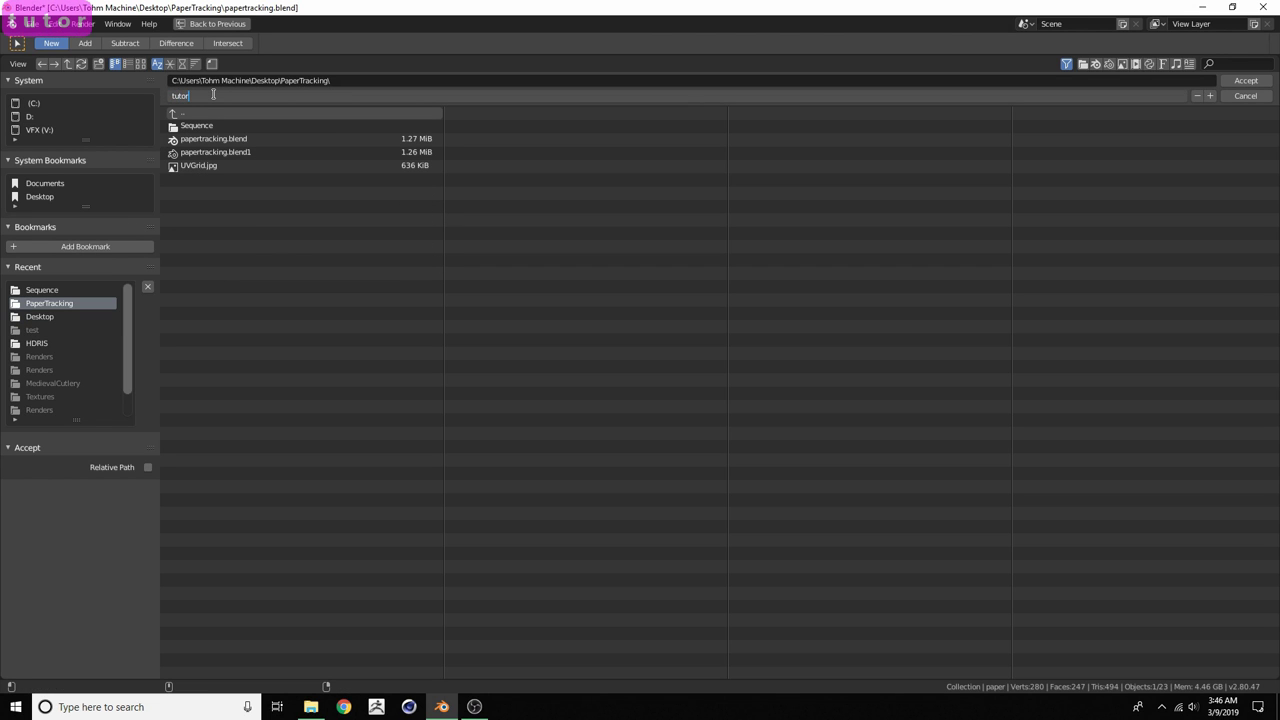
key("Return")
key("Return")
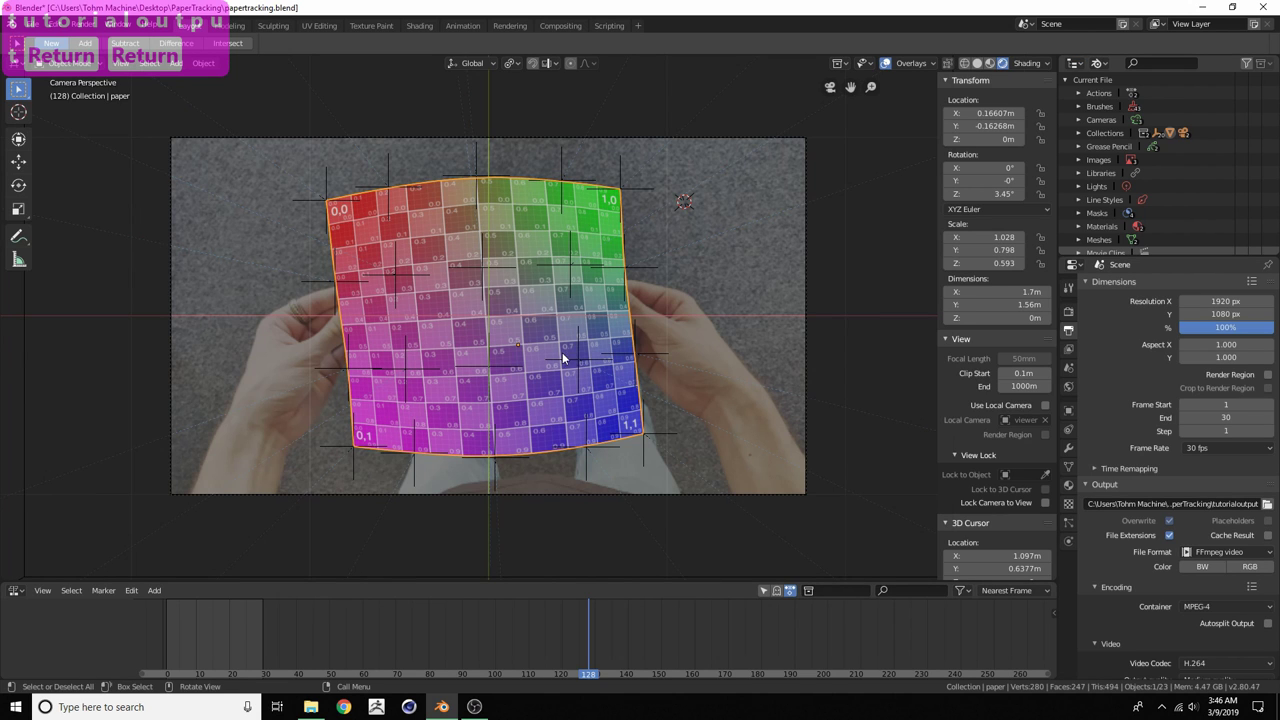
Examine the deforming paper mesh, its tracking empties and the projector and camera above them at several frames
middle_click_drag(497, 341, 443, 434)
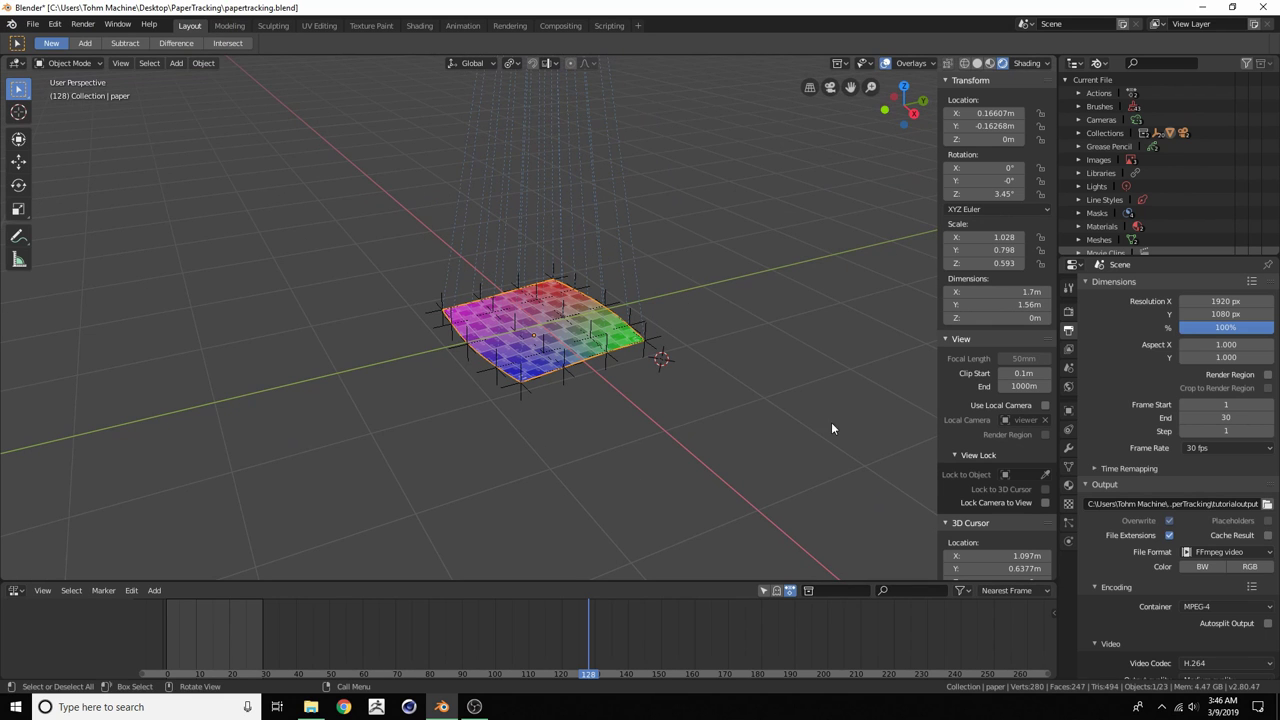
scroll(585, 254, "up", 4)
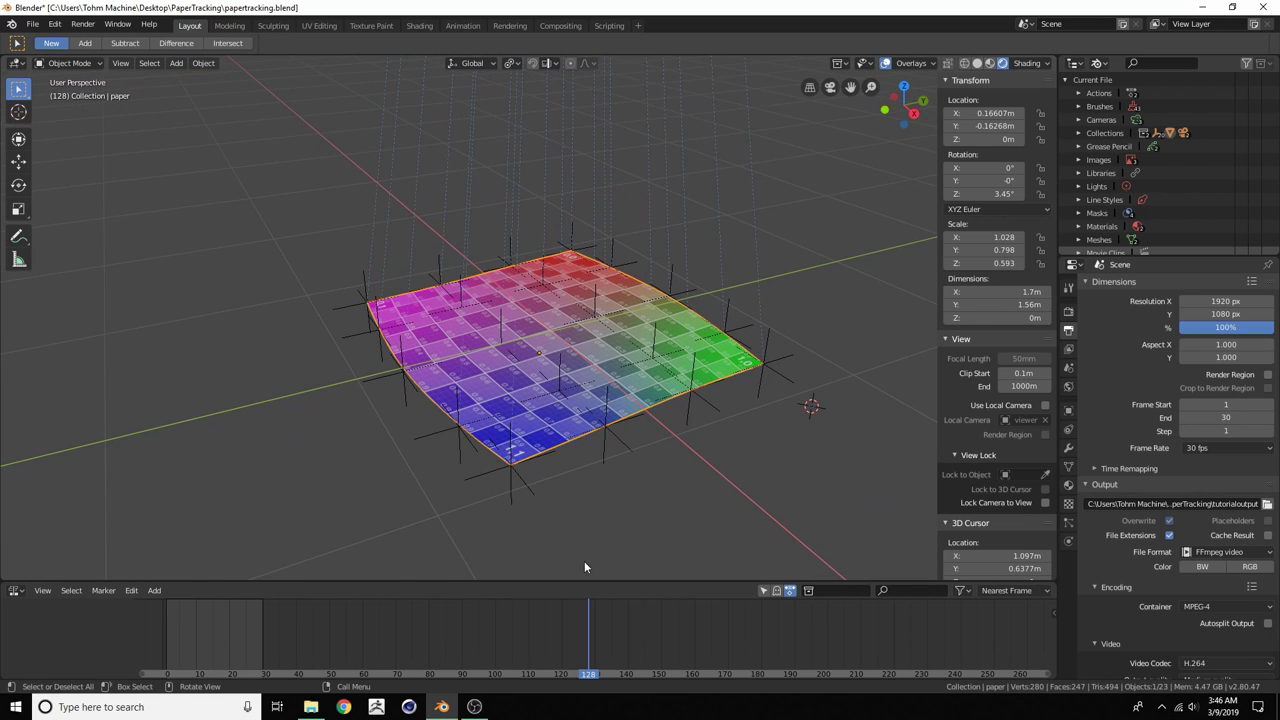
left_click_drag(581, 628, 326, 635)
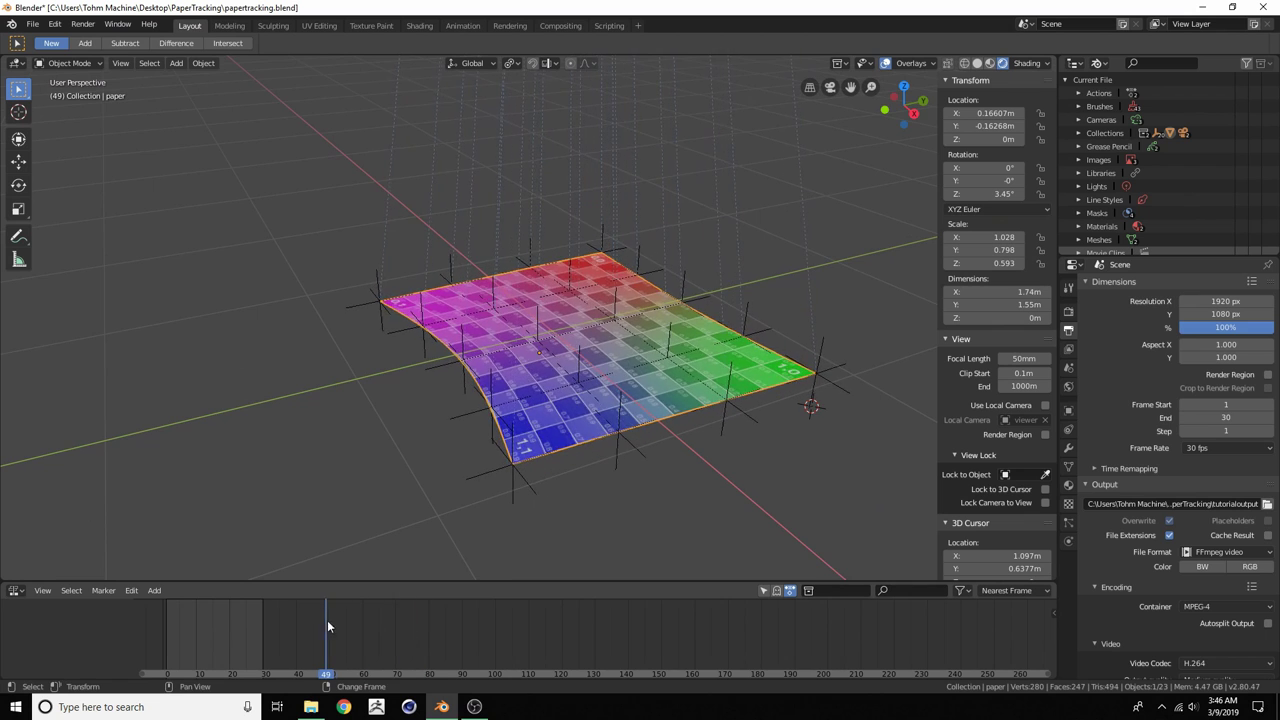
scroll(609, 346, "down", 4)
scroll(536, 212, "up", 3, "shift")
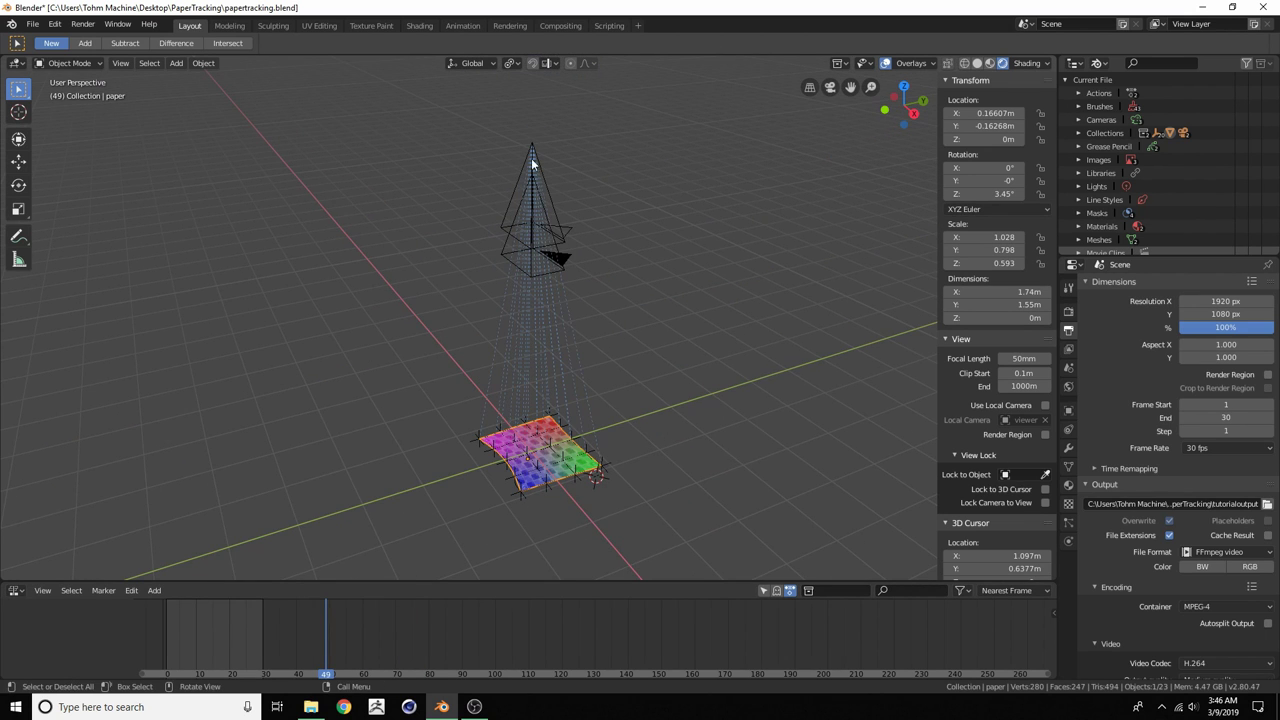
scroll(543, 435, "up", 4)
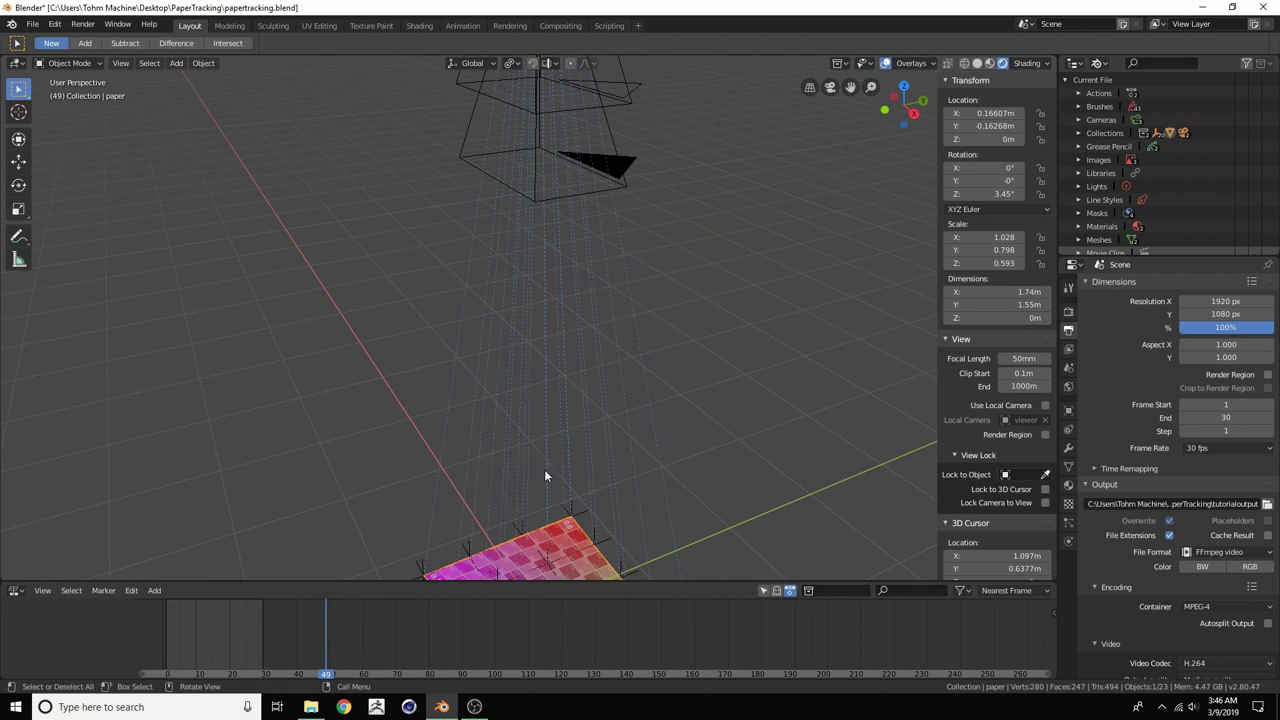
middle_click_drag(546, 474, 515, 268, "shift")
right_click_drag(325, 657, 333, 657)
left_click_drag(333, 657, 372, 620)
scroll(624, 281, "down", 5)
middle_click_drag(600, 260, 592, 310, "shift")
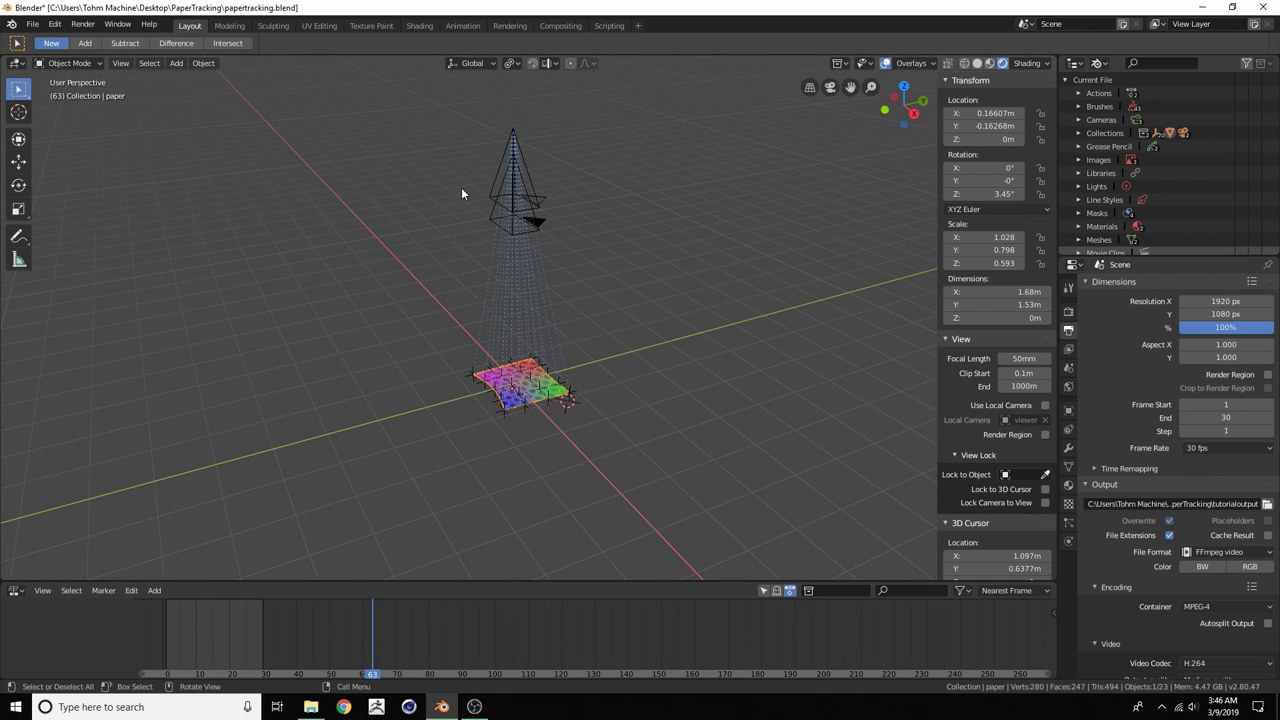
scroll(566, 409, "up", 4)
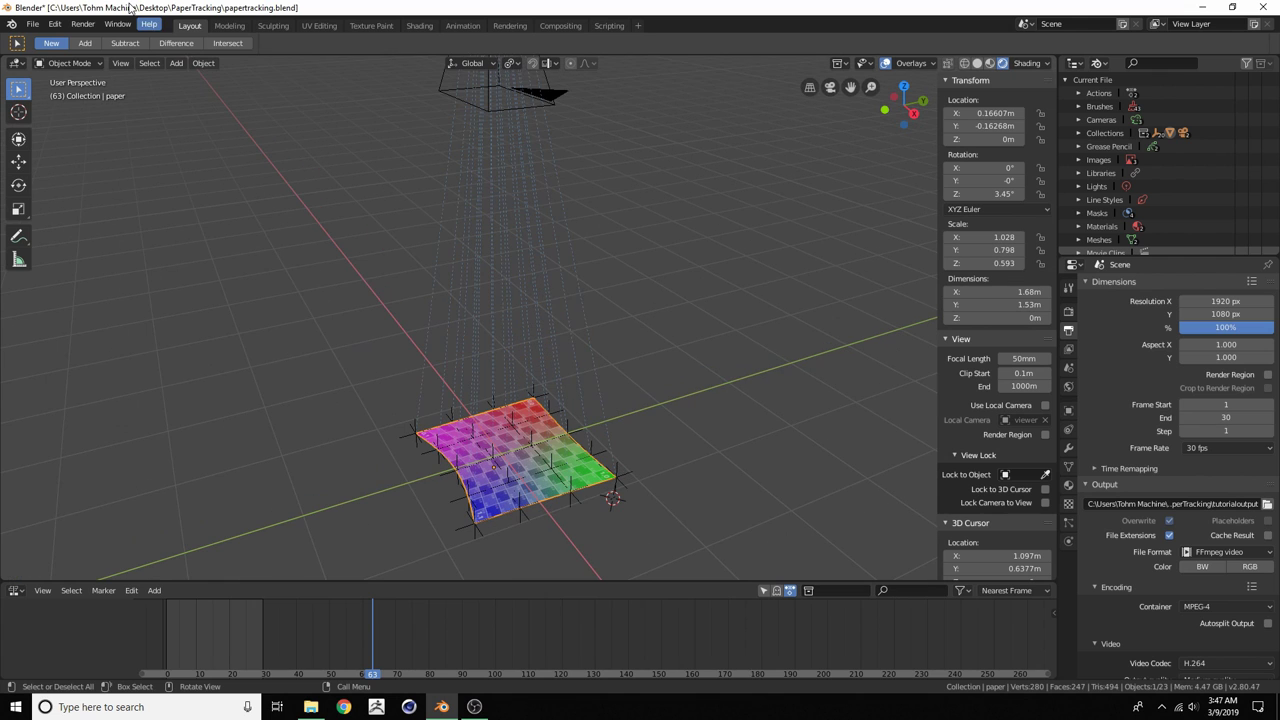
Inspect the hand footage at different frames in the Movie Clip Editor, and return to the 3D Viewport
left_click(10, 70)
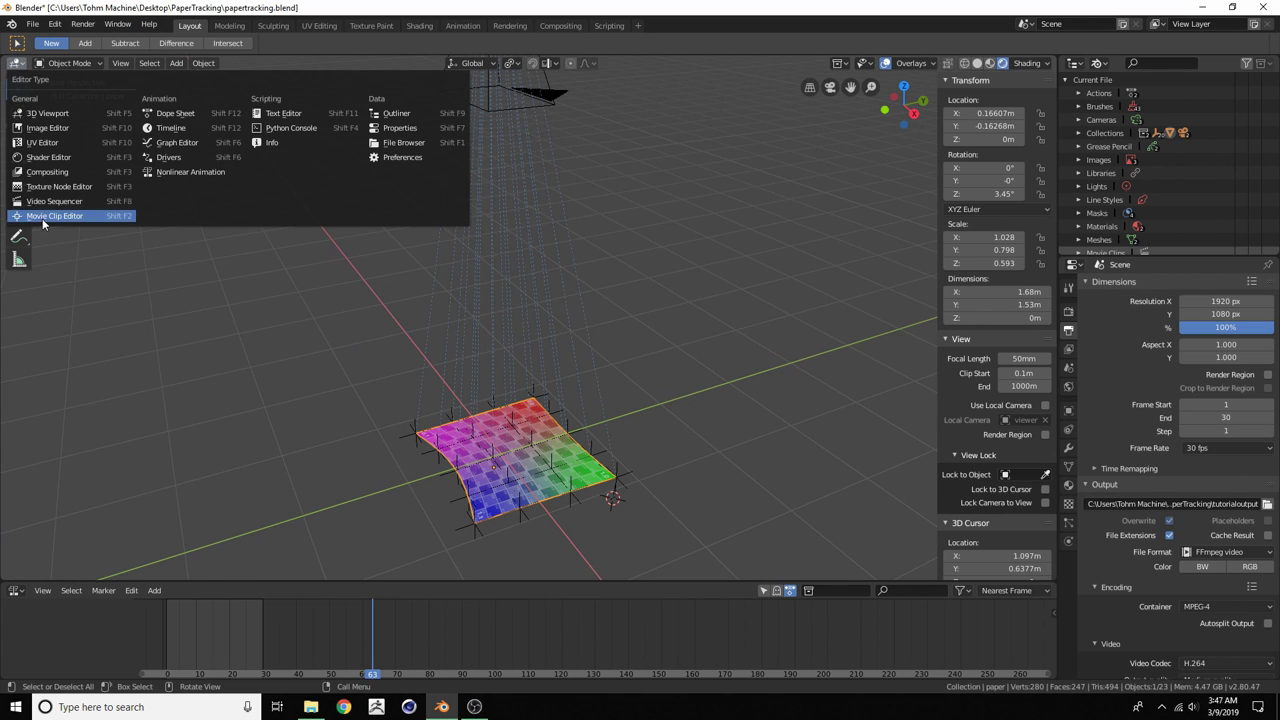
left_click(44, 224)
left_click_drag(375, 630, 320, 625)
scroll(149, 268, "up", 2)
scroll(149, 264, "up", 2)
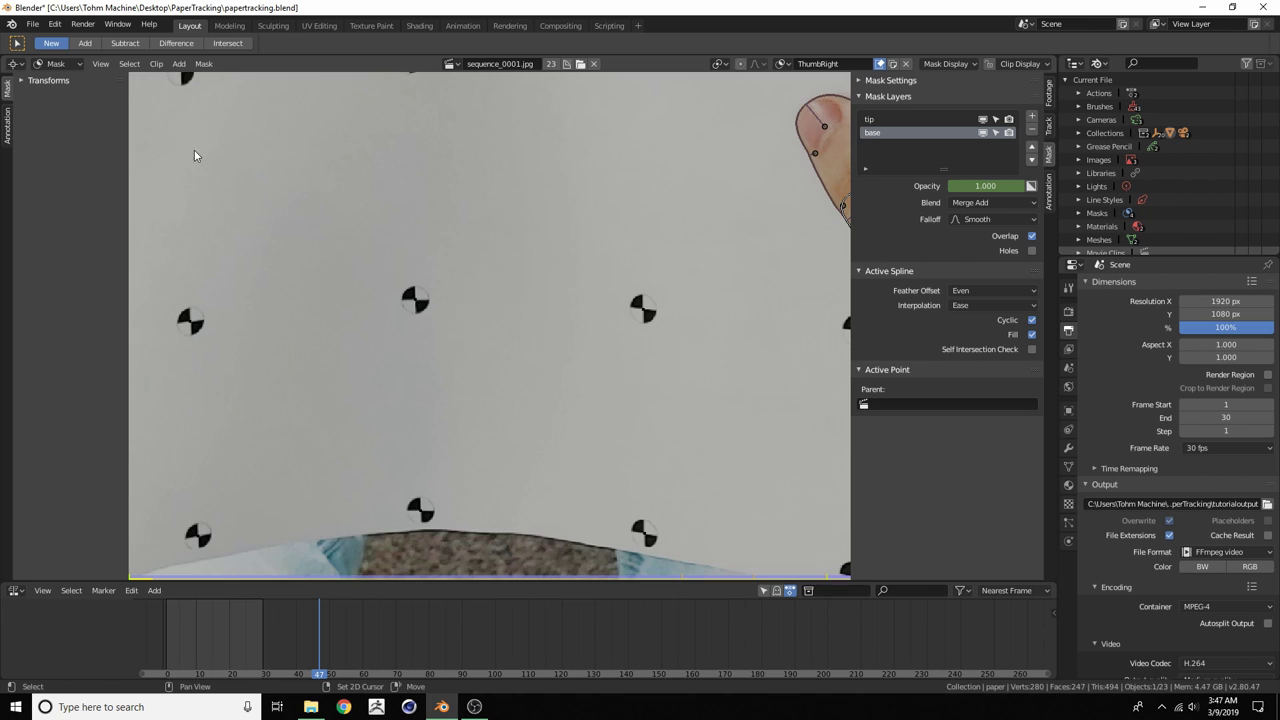
middle_click_drag(194, 153, 409, 553)
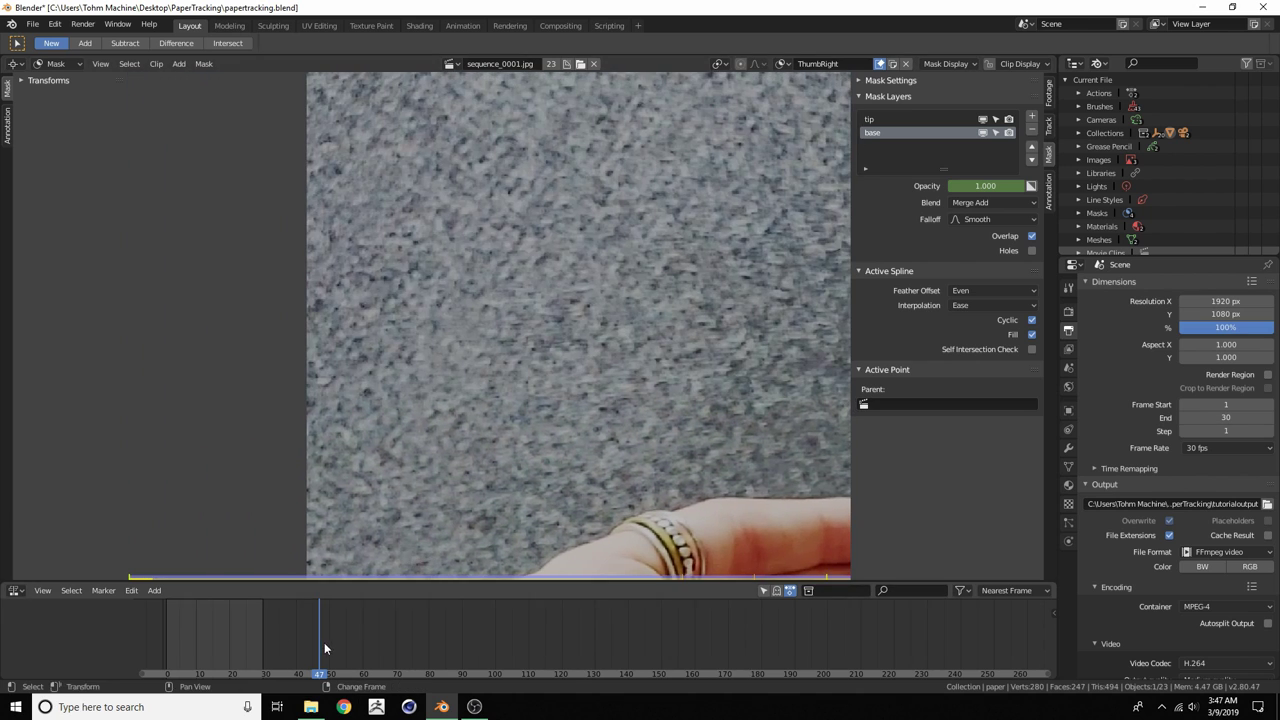
left_click_drag(324, 642, 339, 597)
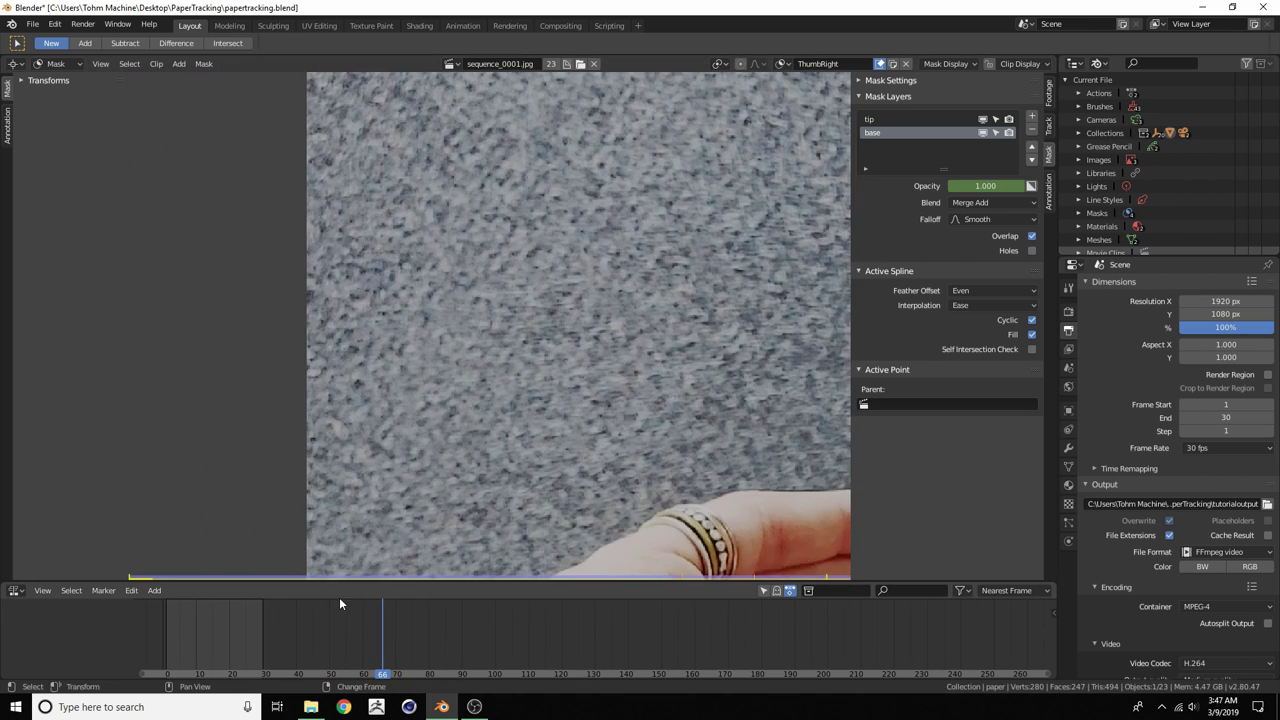
scroll(599, 354, "down", 5)
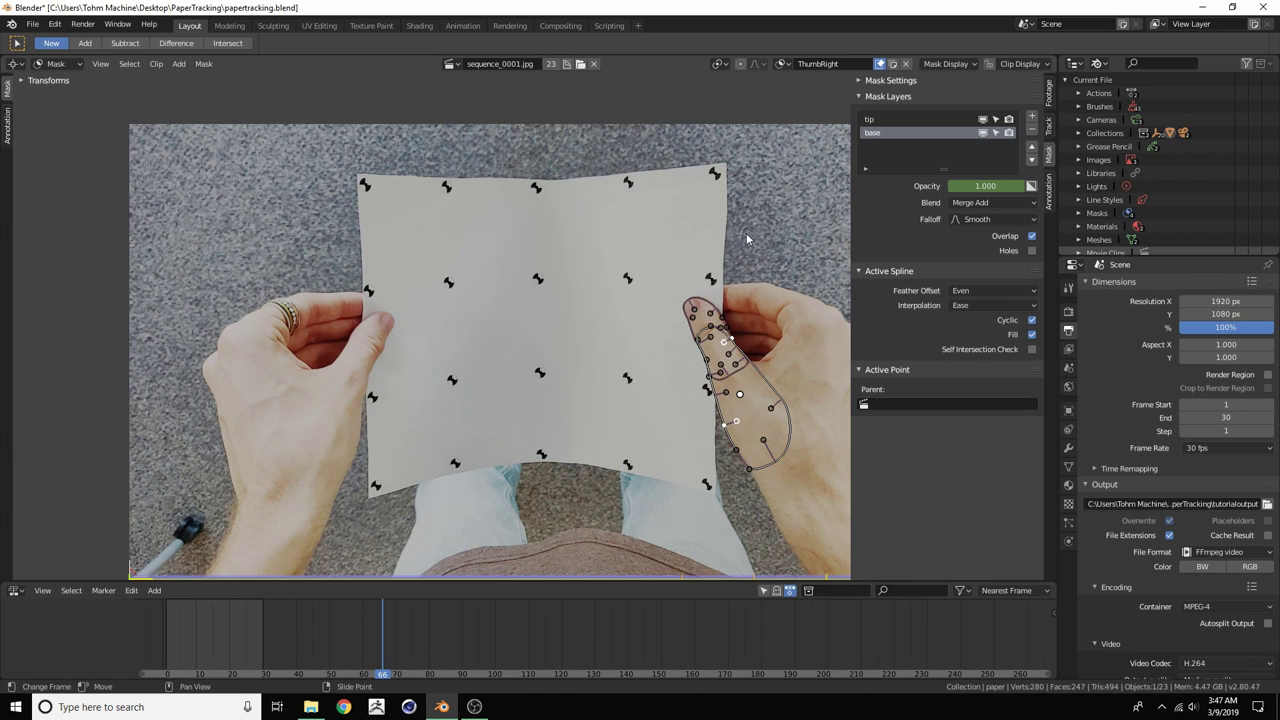
left_click(15, 63)
left_click(48, 114)
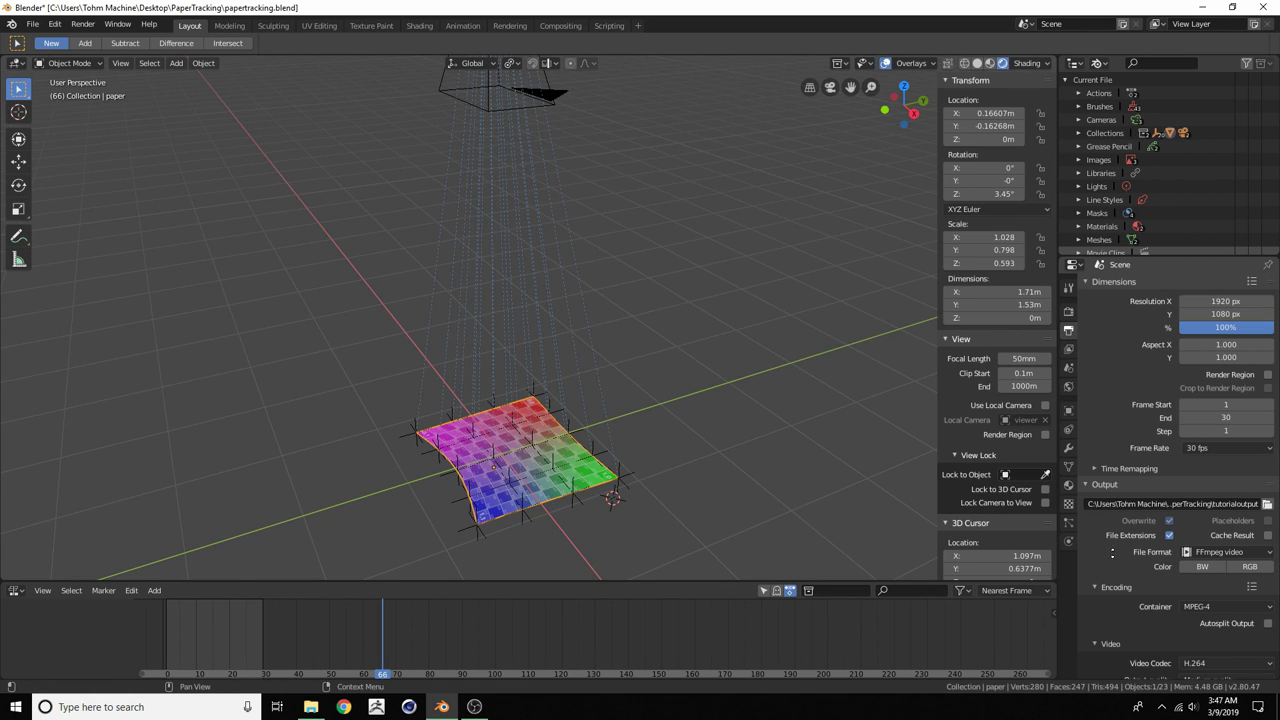
Try to render the animation from the camera view
scroll(1112, 552, "down", 3)
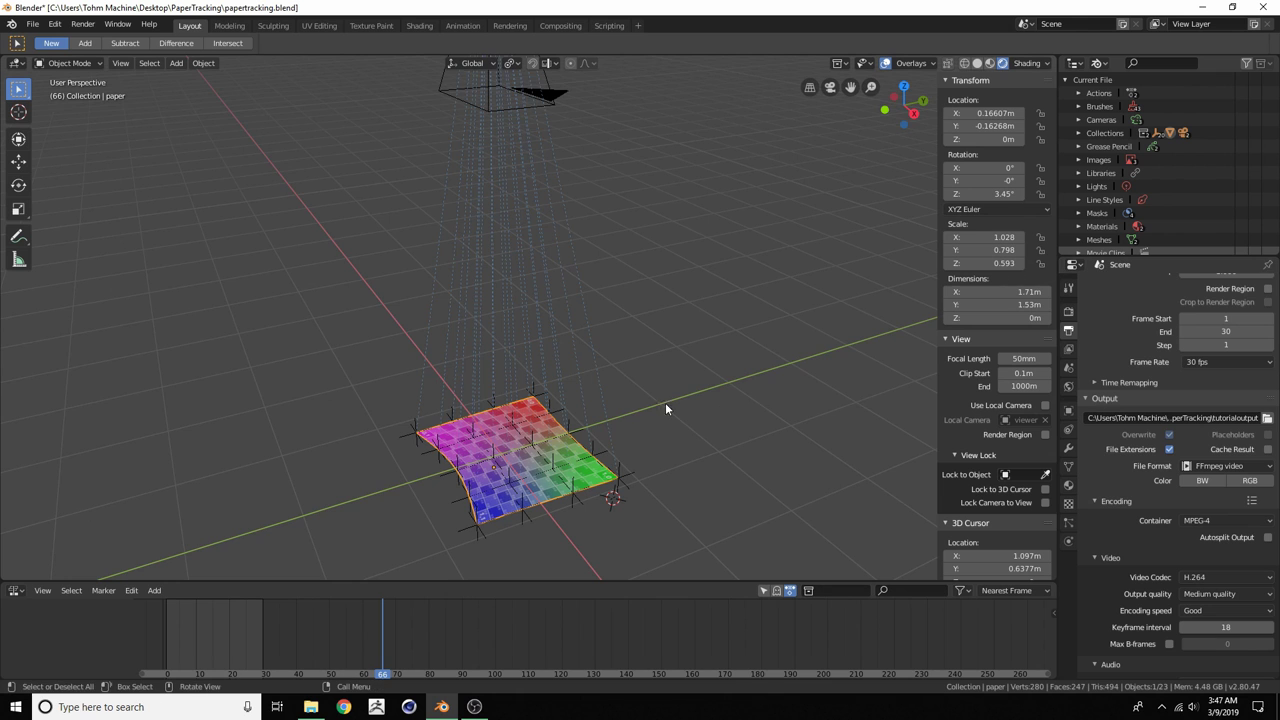
left_click(829, 87)
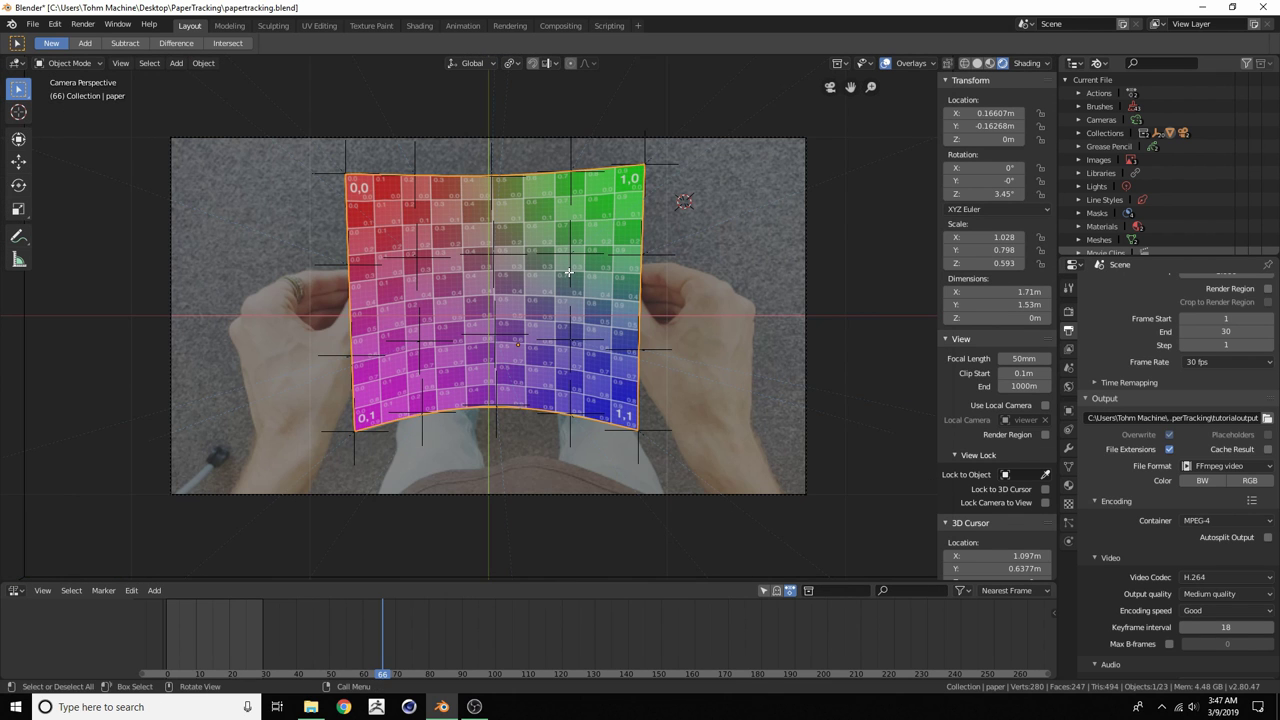
key("ctrl+F12")
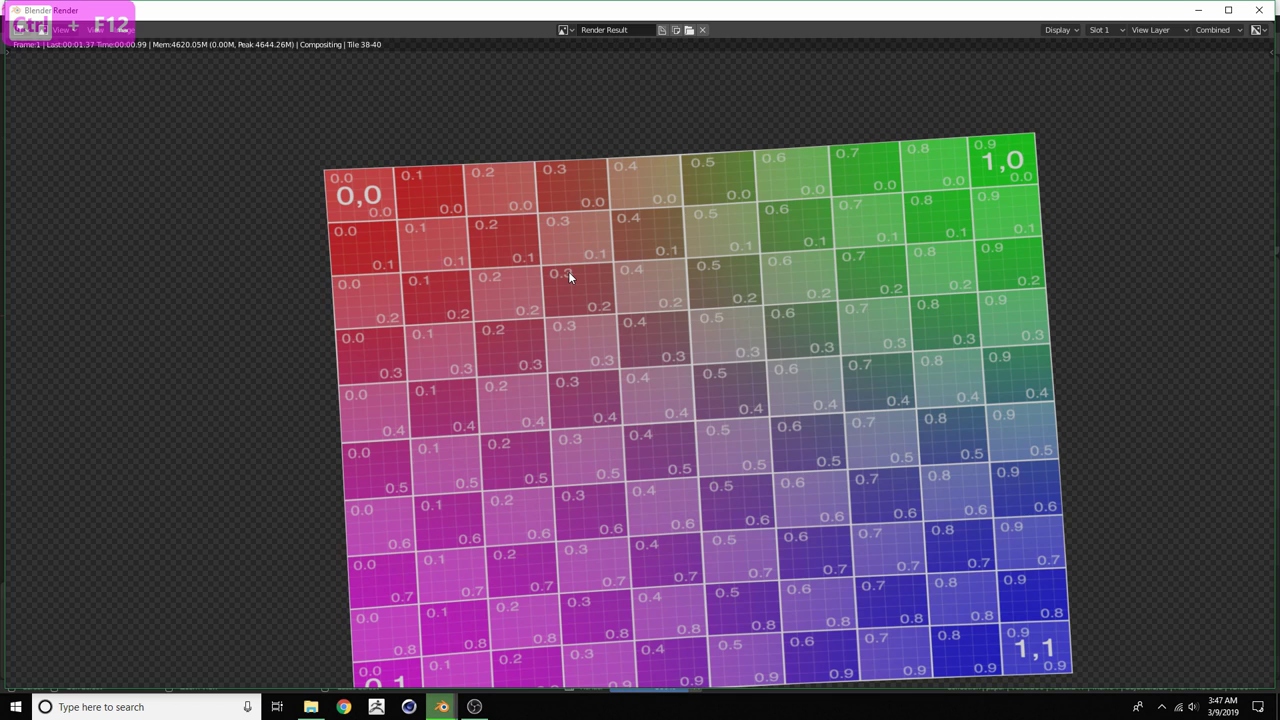
scroll(577, 336, "down", 3)
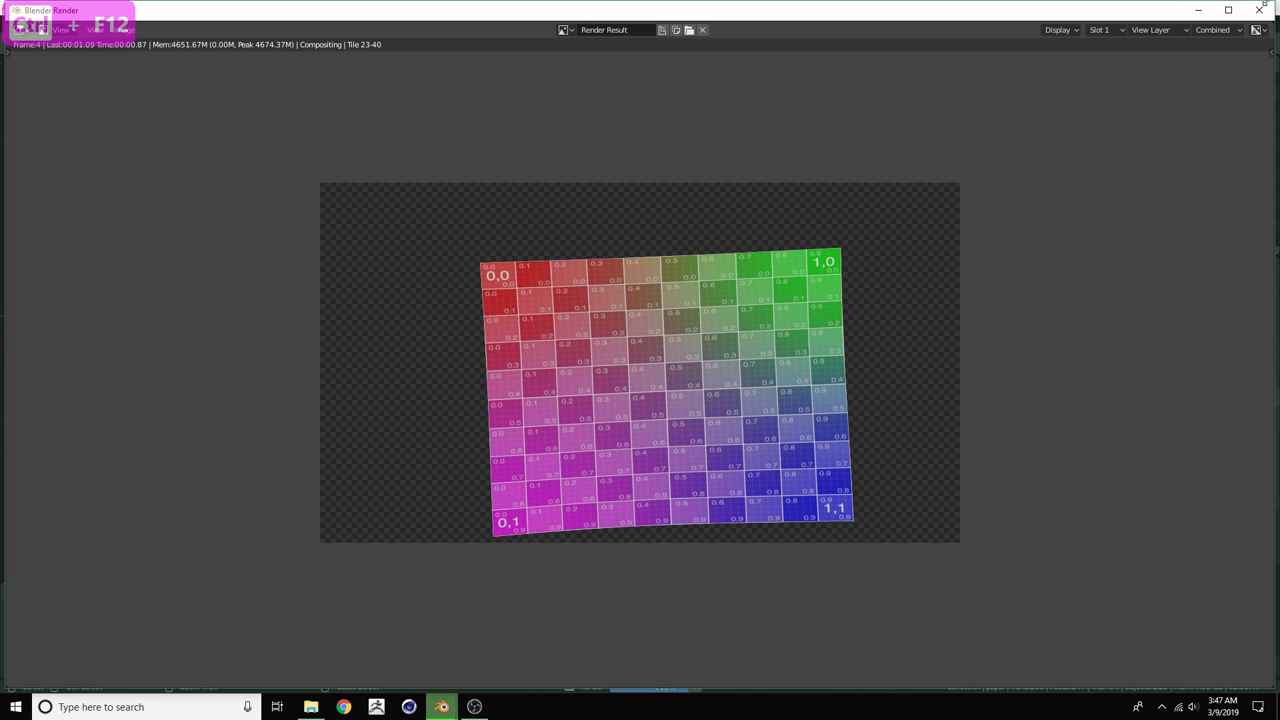
key("Escape")
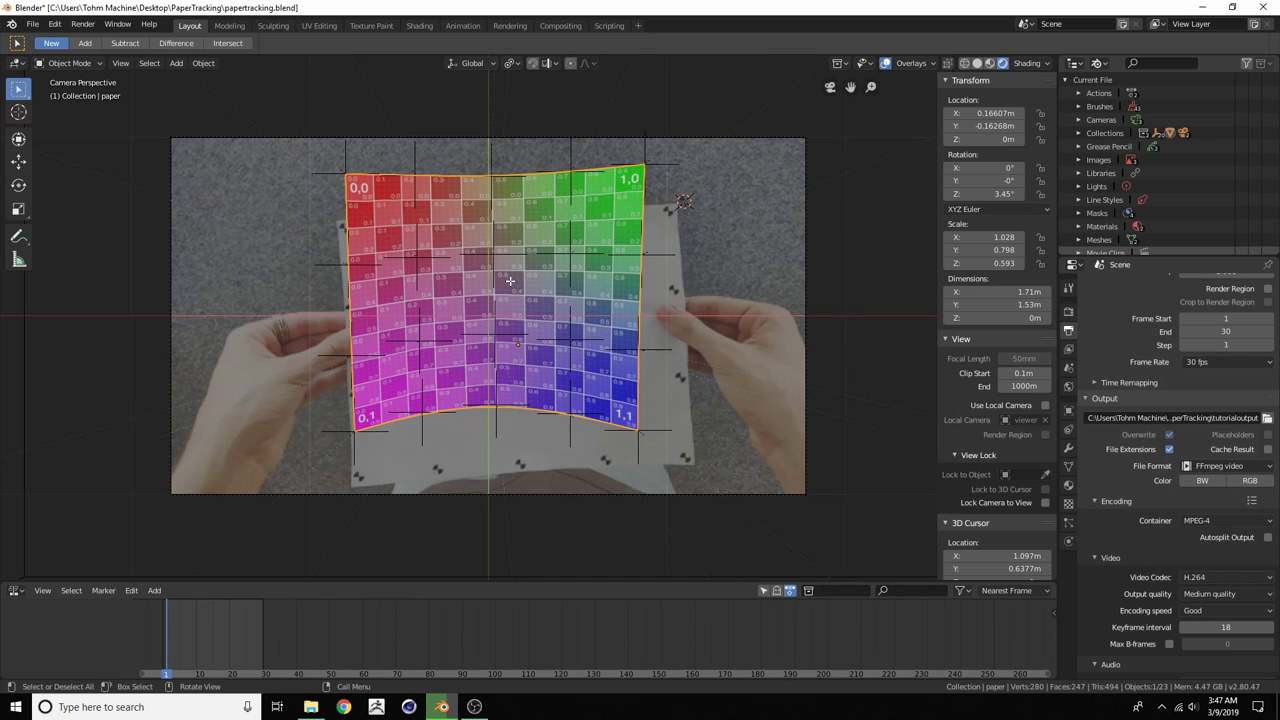
In the Compositing workspace, move the Composite and Viewer nodes clear of the others, beyond the final Alpha Over node
scroll(510, 281, "up", 1)
left_click(552, 26)
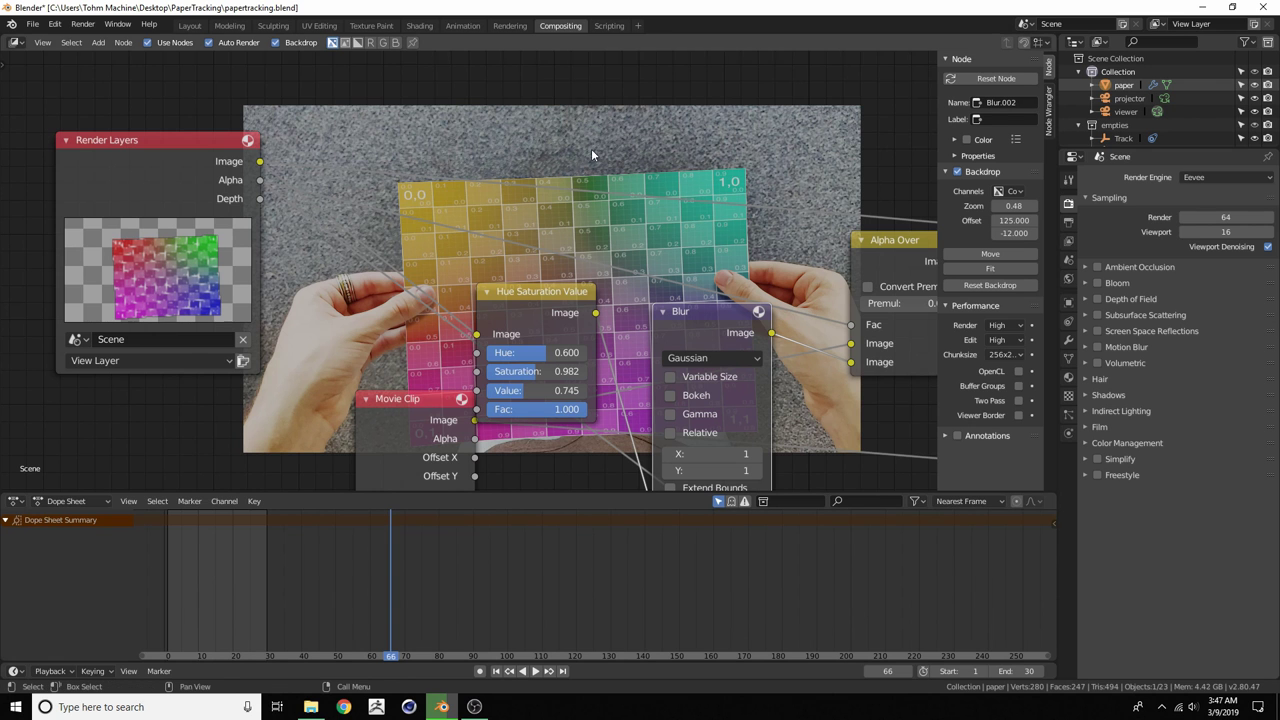
scroll(379, 153, "down", 5)
middle_click_drag(380, 154, 385, 161)
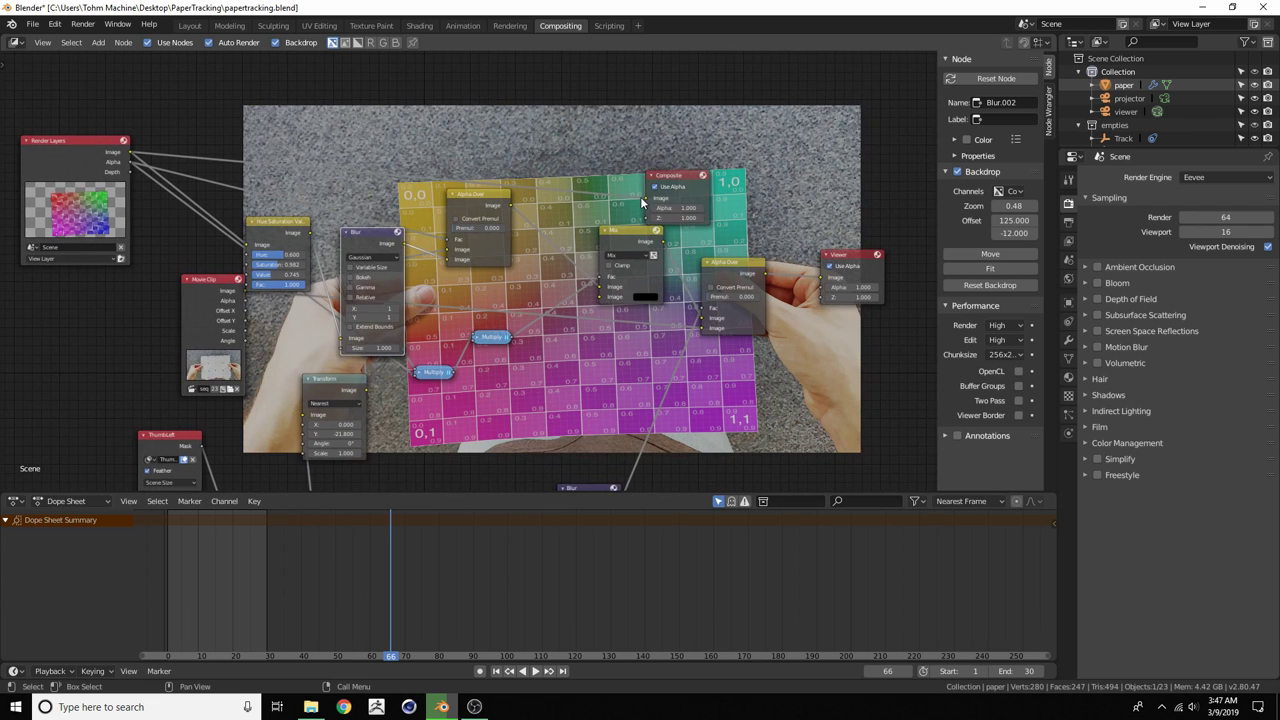
left_click_drag(673, 182, 636, 88)
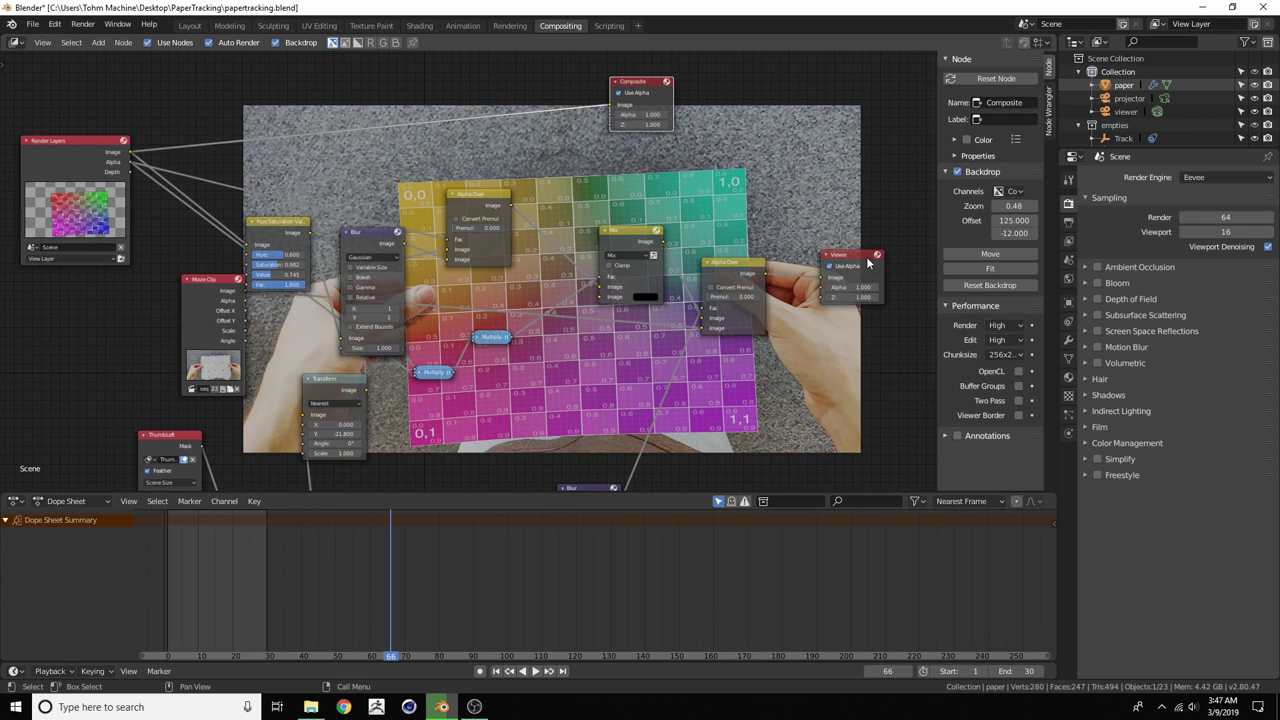
scroll(380, 464, "down", 4)
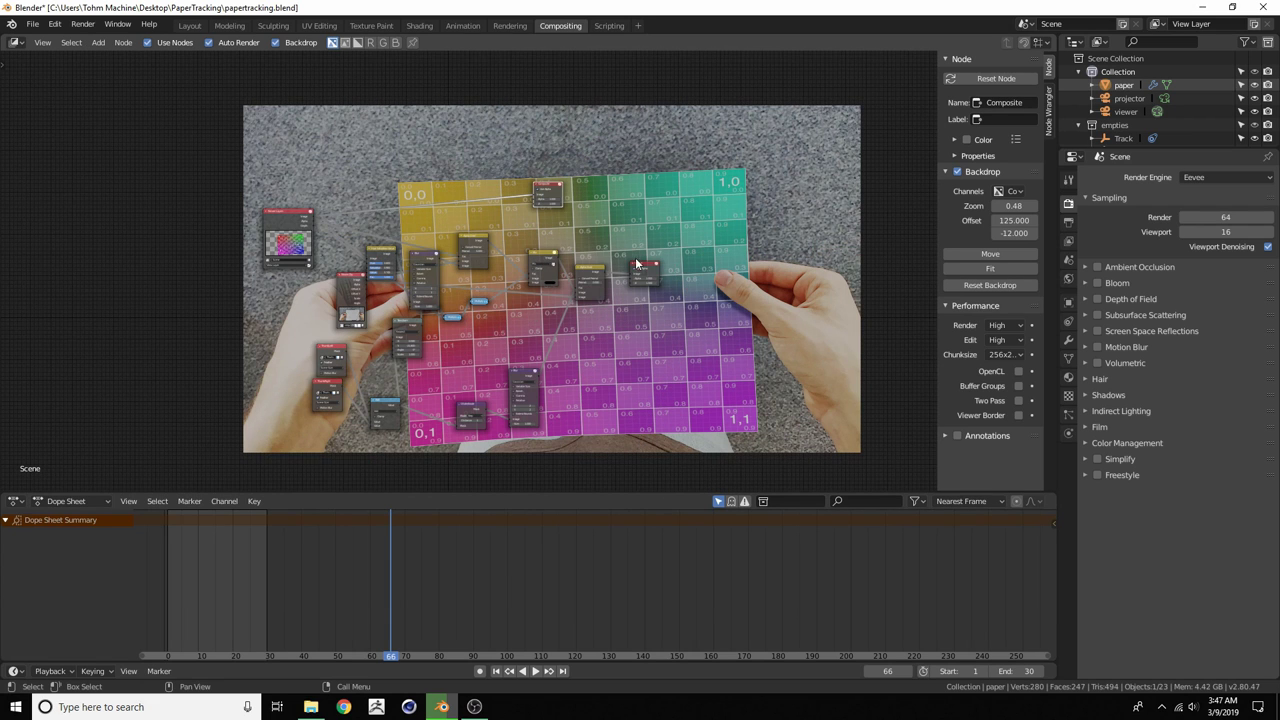
left_click(640, 268)
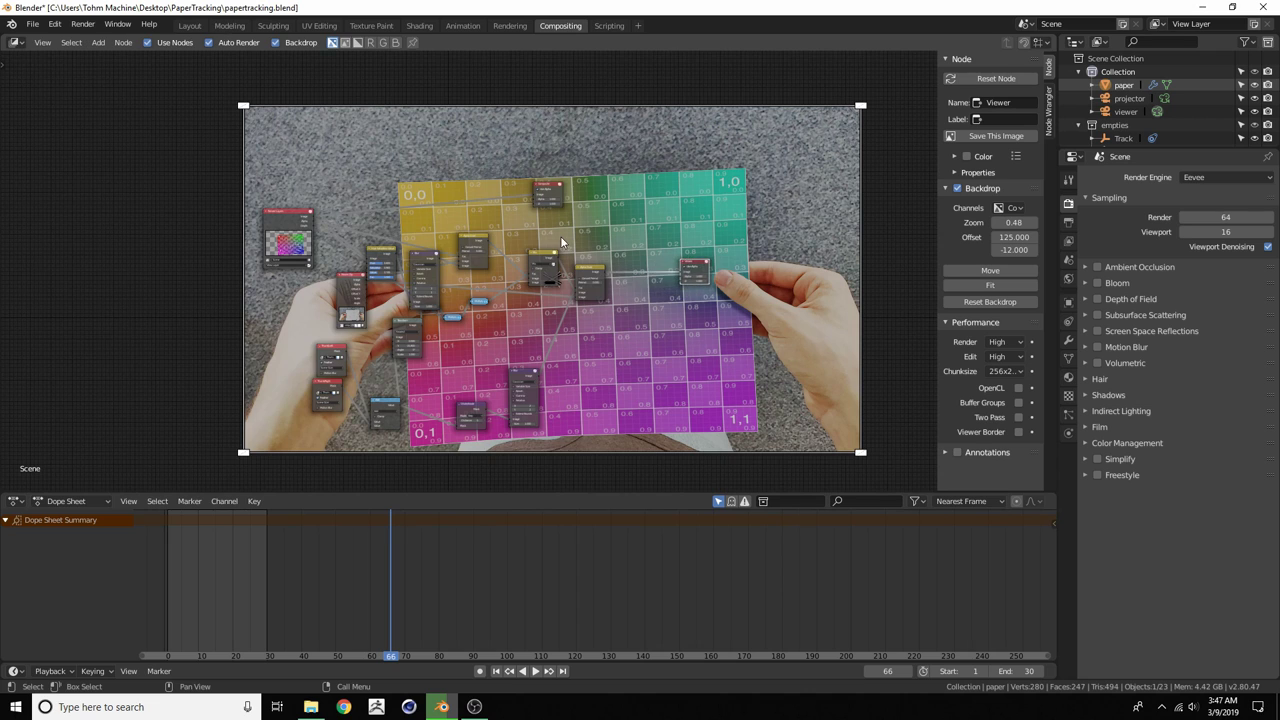
scroll(560, 236, "up", 4)
left_click_drag(577, 145, 750, 167)
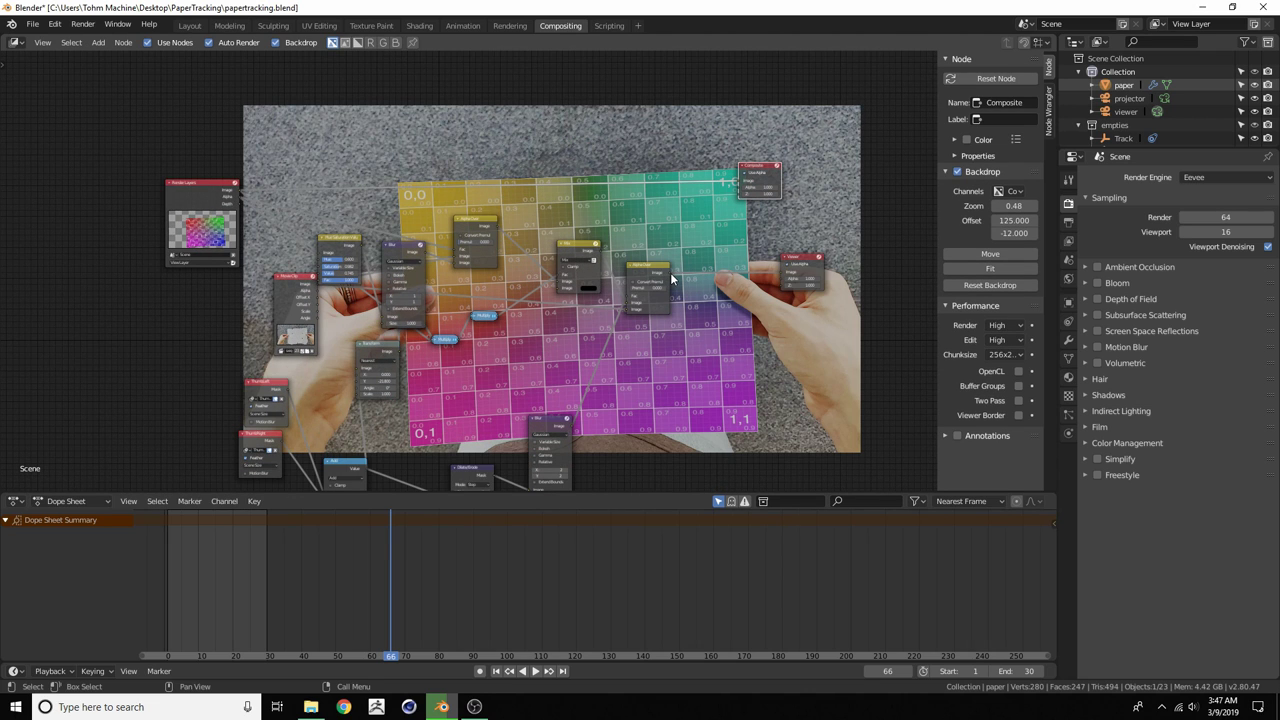
Connect the final Alpha Over node's image output to the Composite node's image input
left_click_drag(672, 280, 688, 264)
left_click_drag(740, 181, 742, 180)
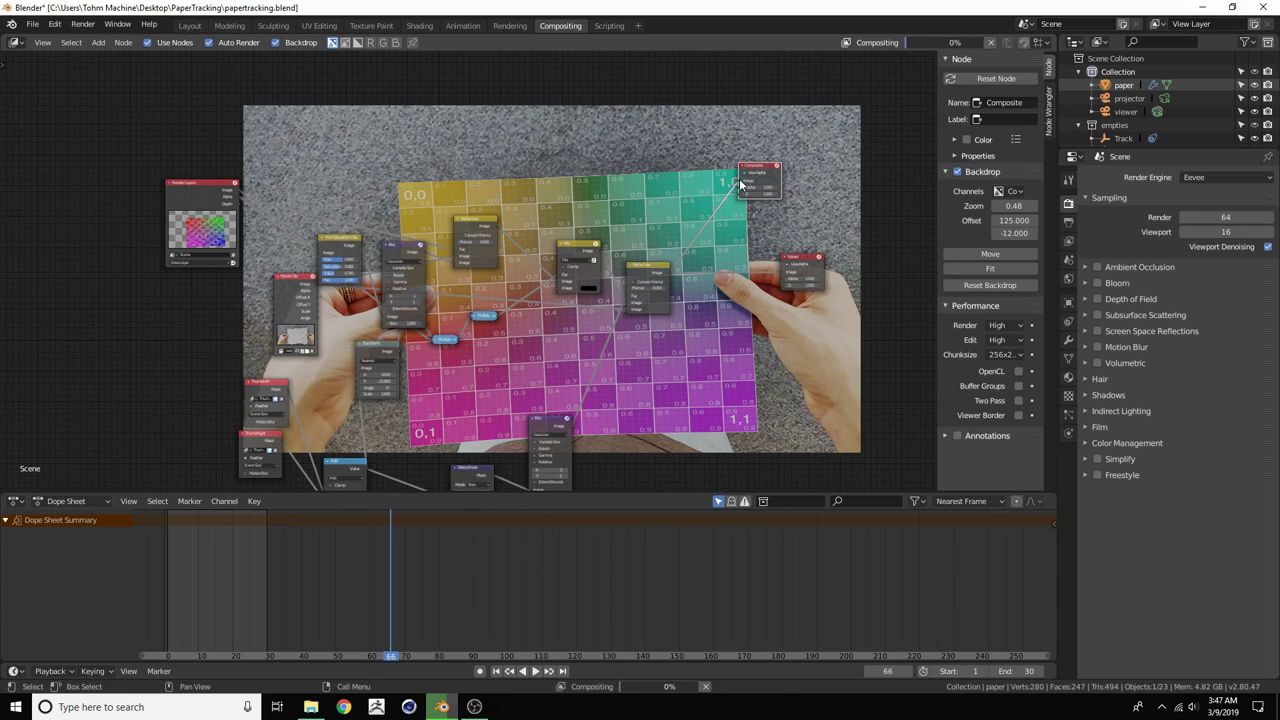
middle_click_drag(753, 167, 707, 191)
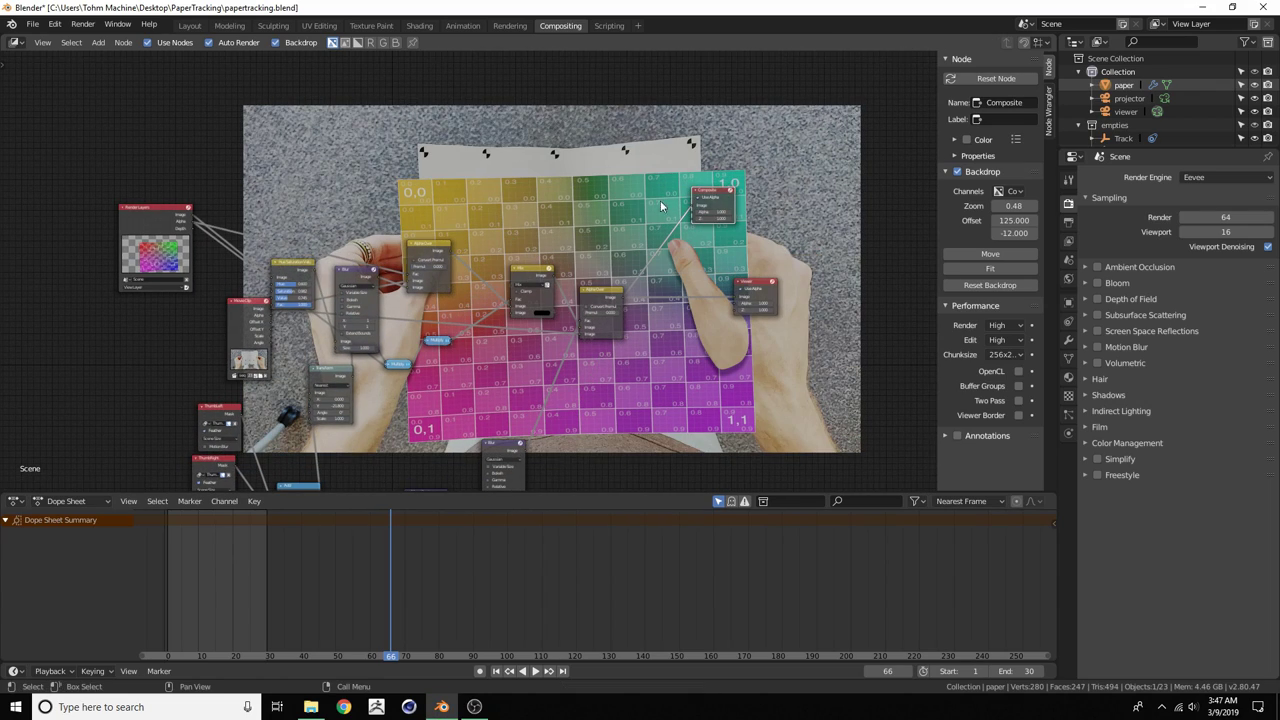
Render the full animation from the Layout workspace, close the render window and save the blend file
left_click(189, 26)
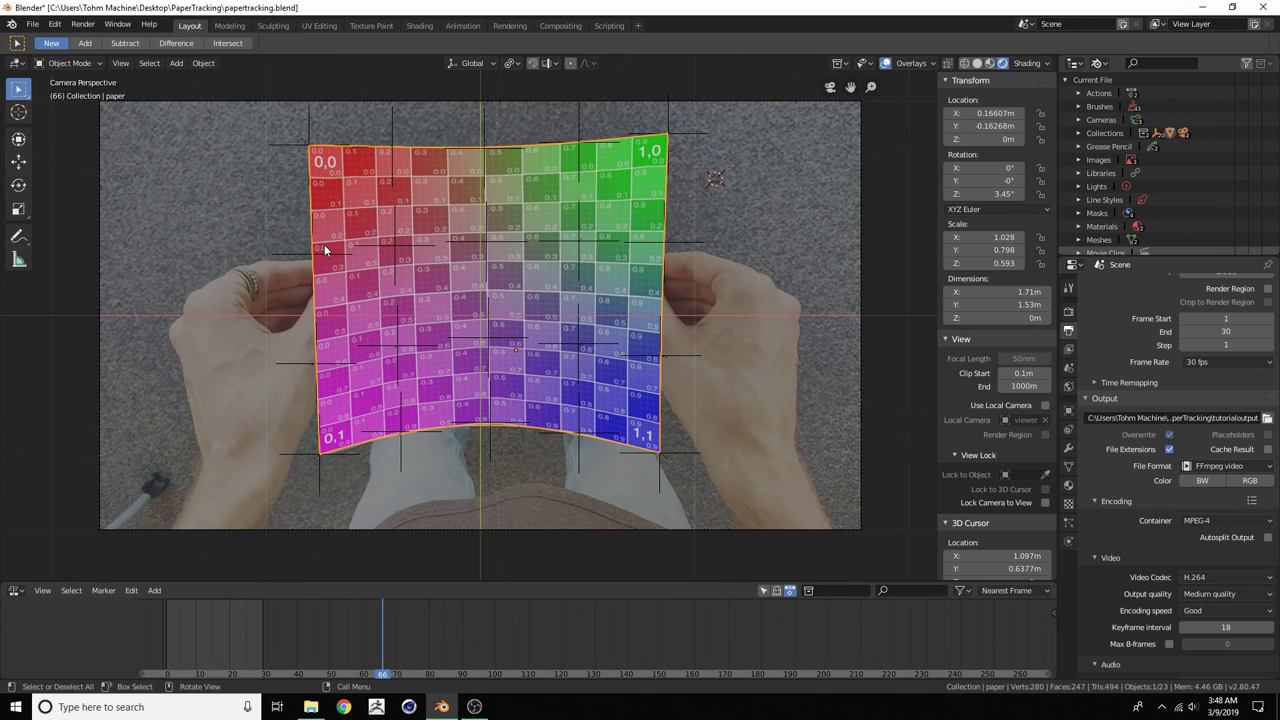
key("ctrl+F12")
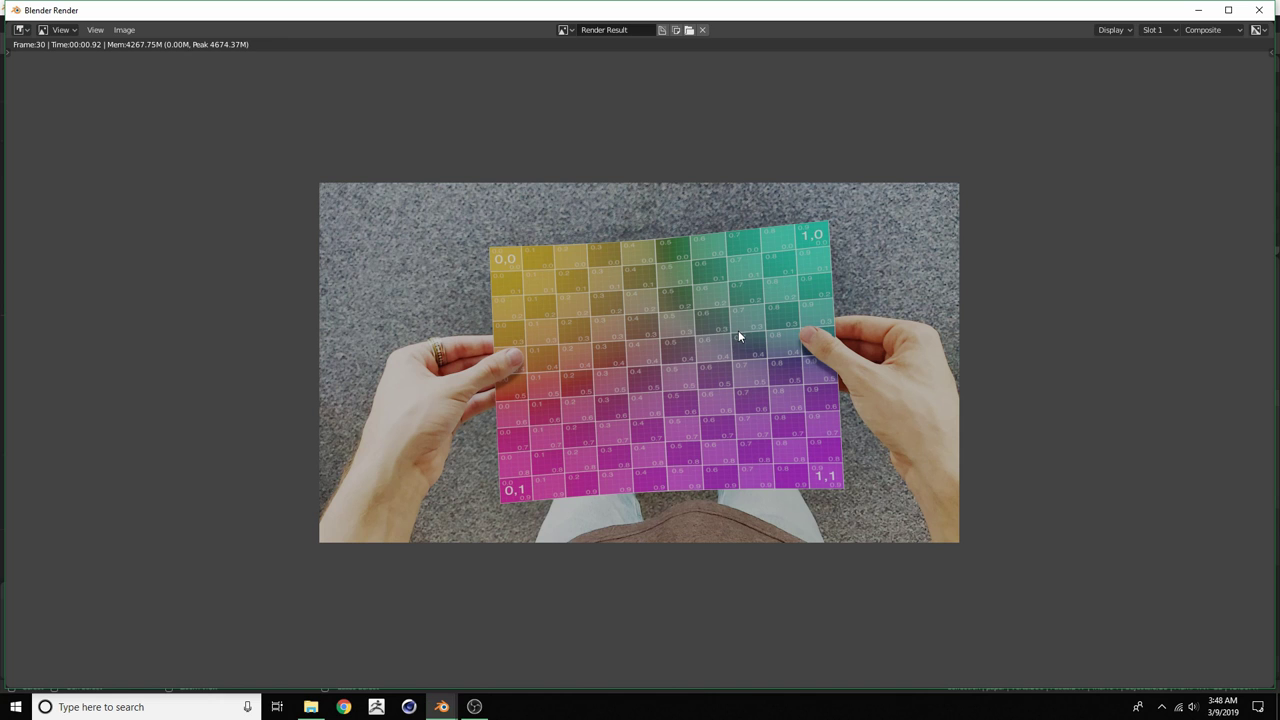
left_click(1259, 9)
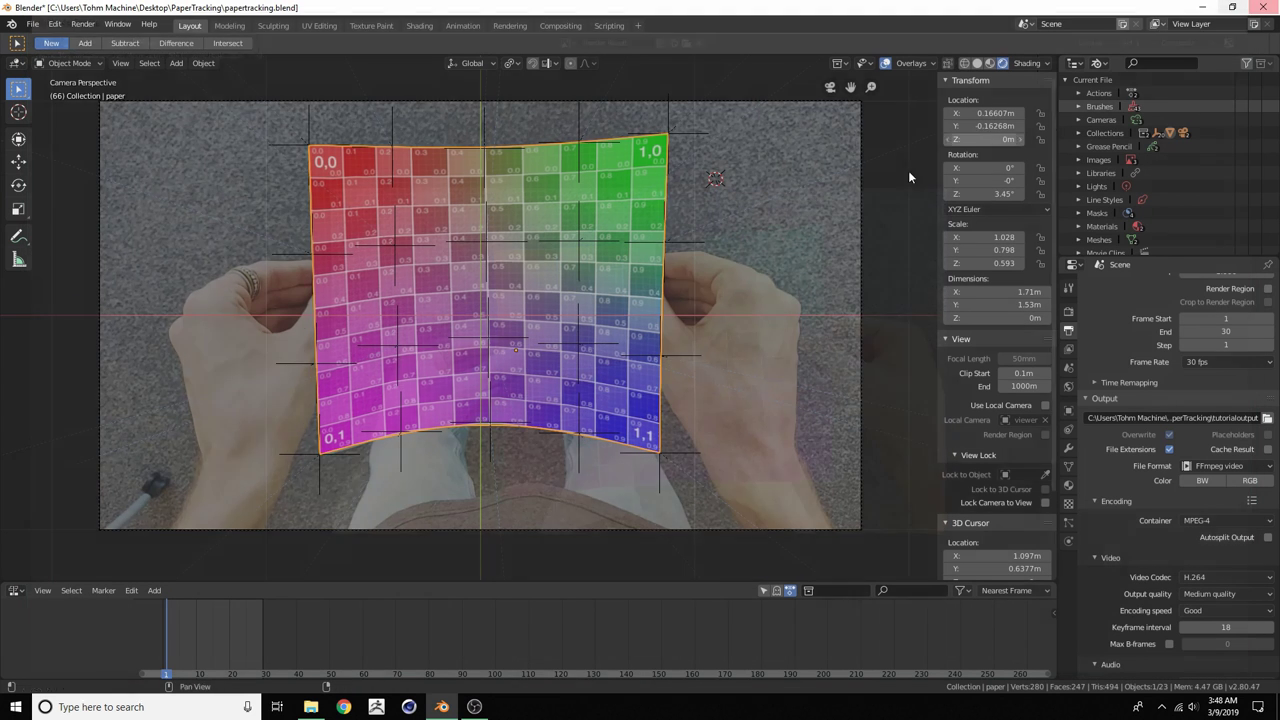
key("ctrl+s")
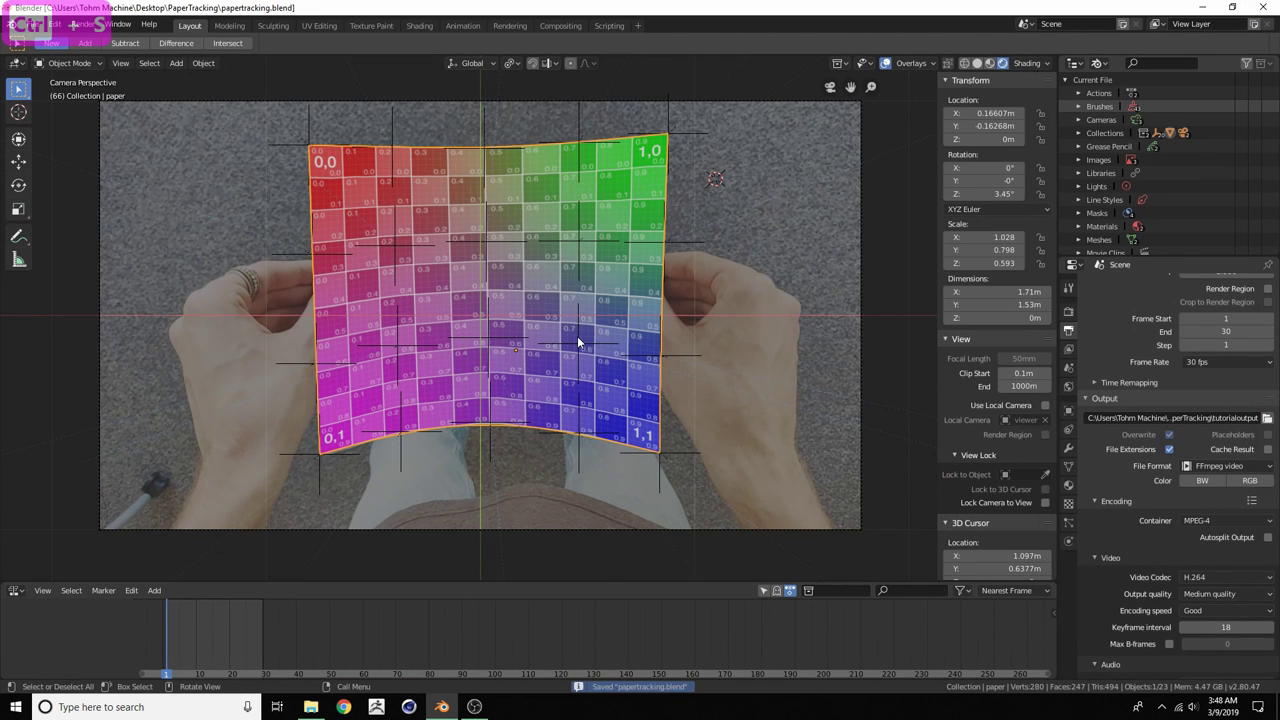
Switch to File Explorer, open the rendered tutorialoutput0001-0030 video from the PaperTracking folder and replay it
left_click(311, 707)
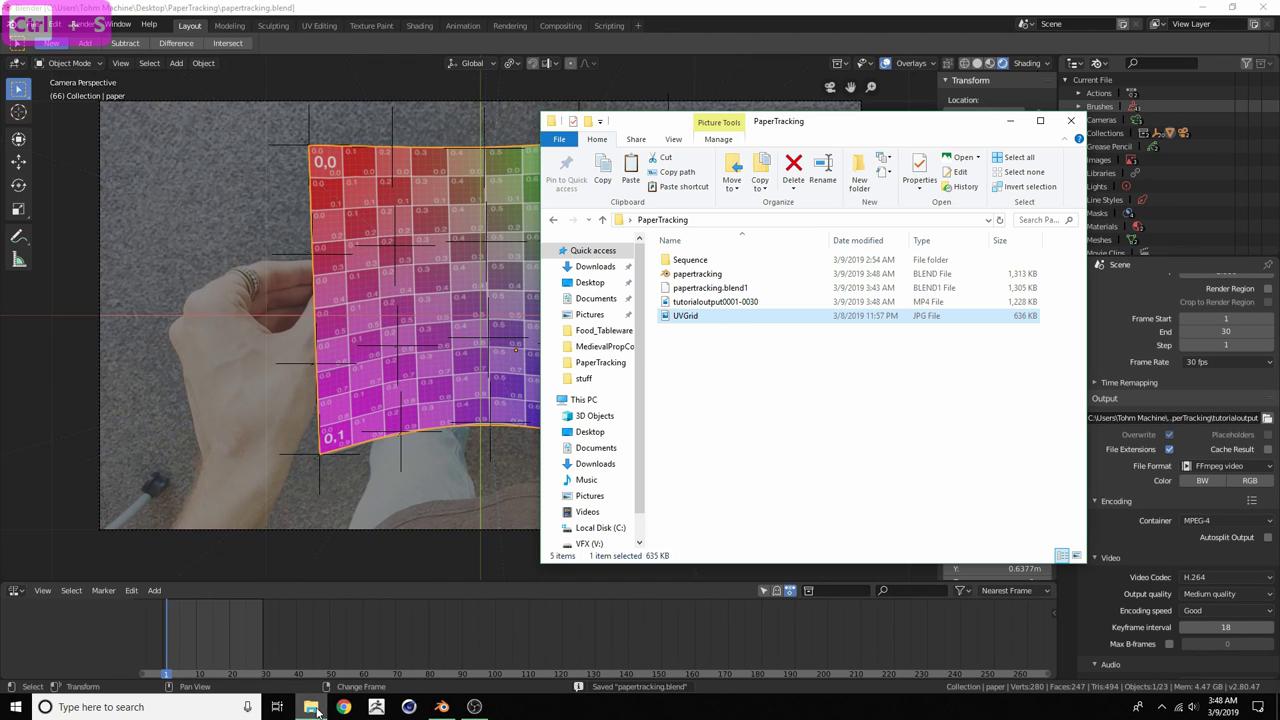
left_click(724, 303)
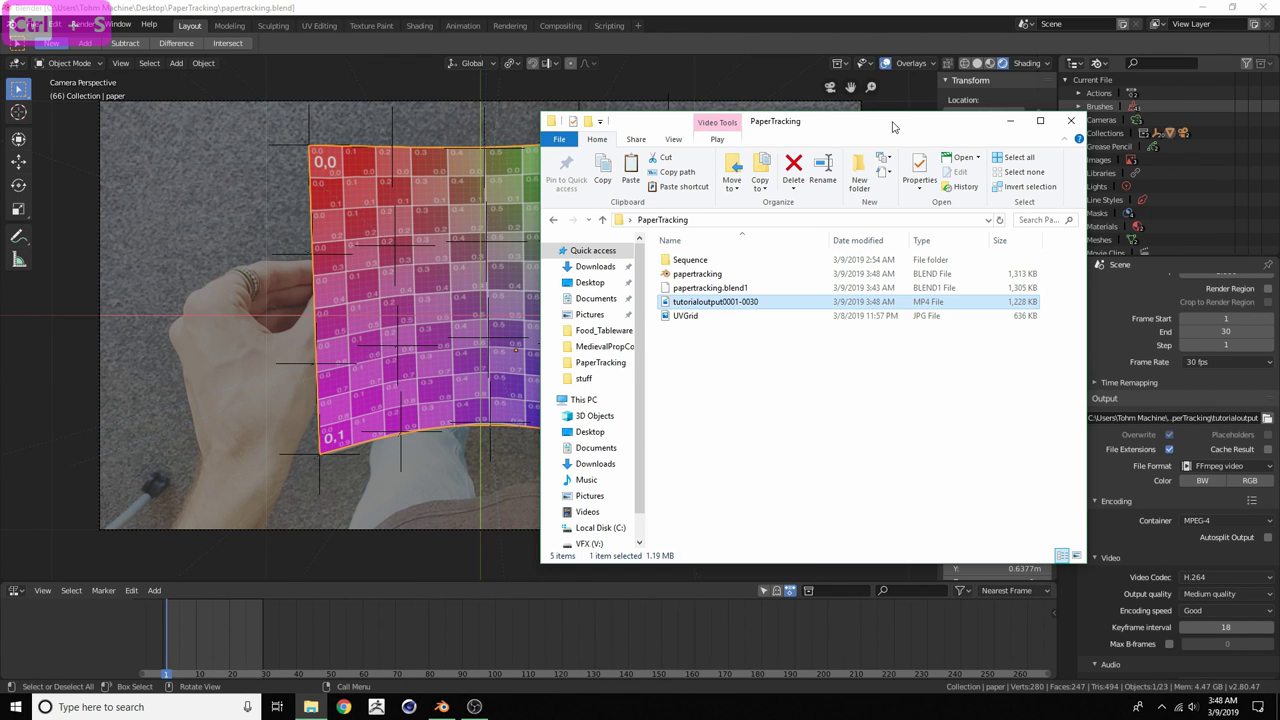
left_click_drag(893, 127, 600, 127)
double_click(458, 324)
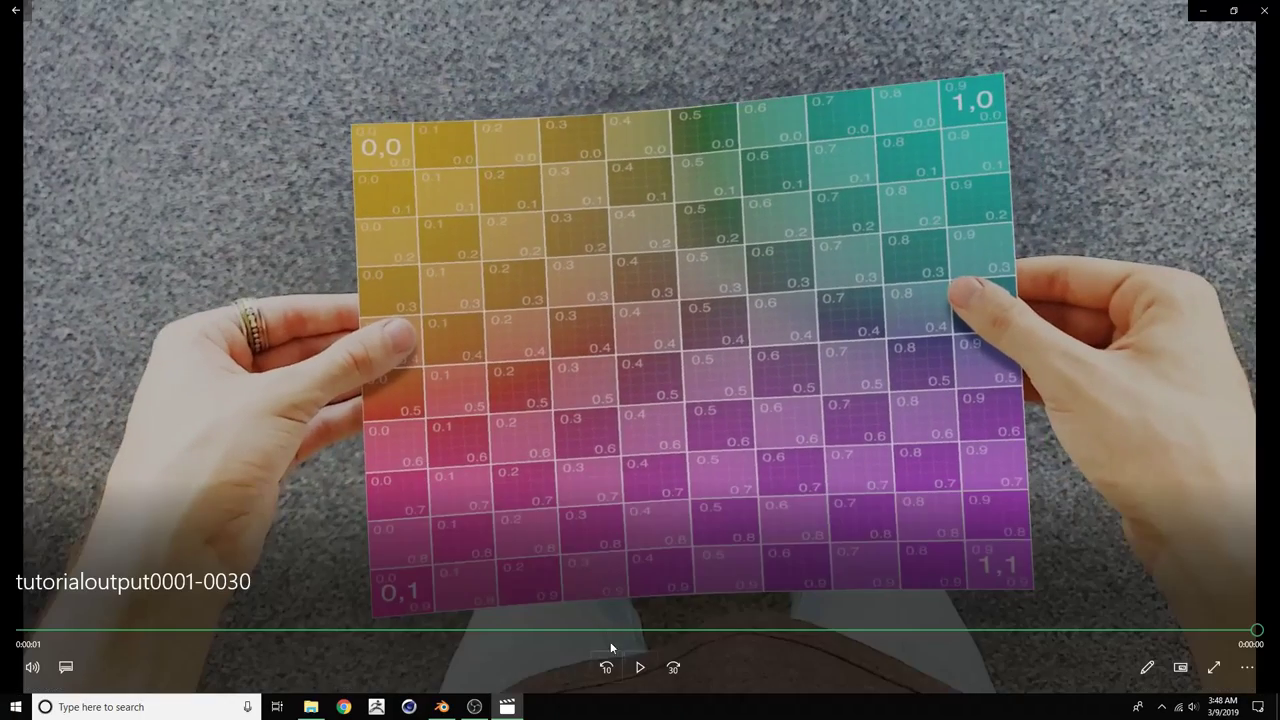
left_click(641, 668)
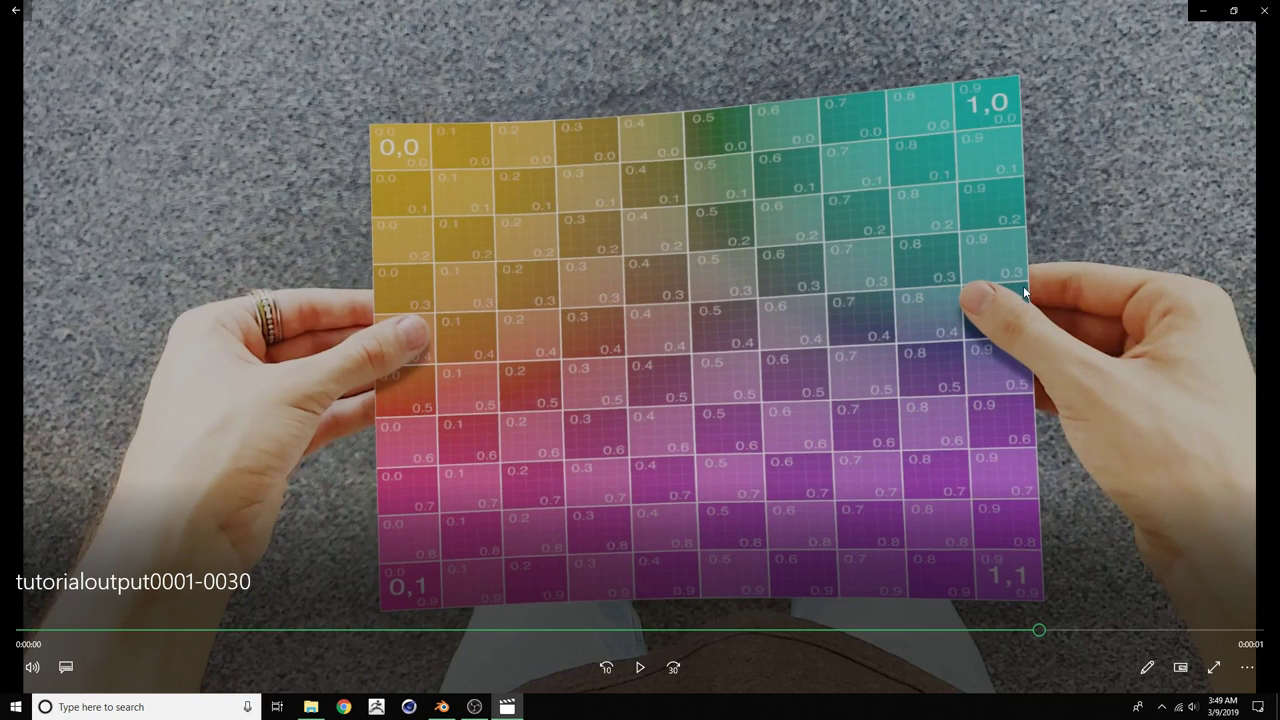
left_click(639, 664)
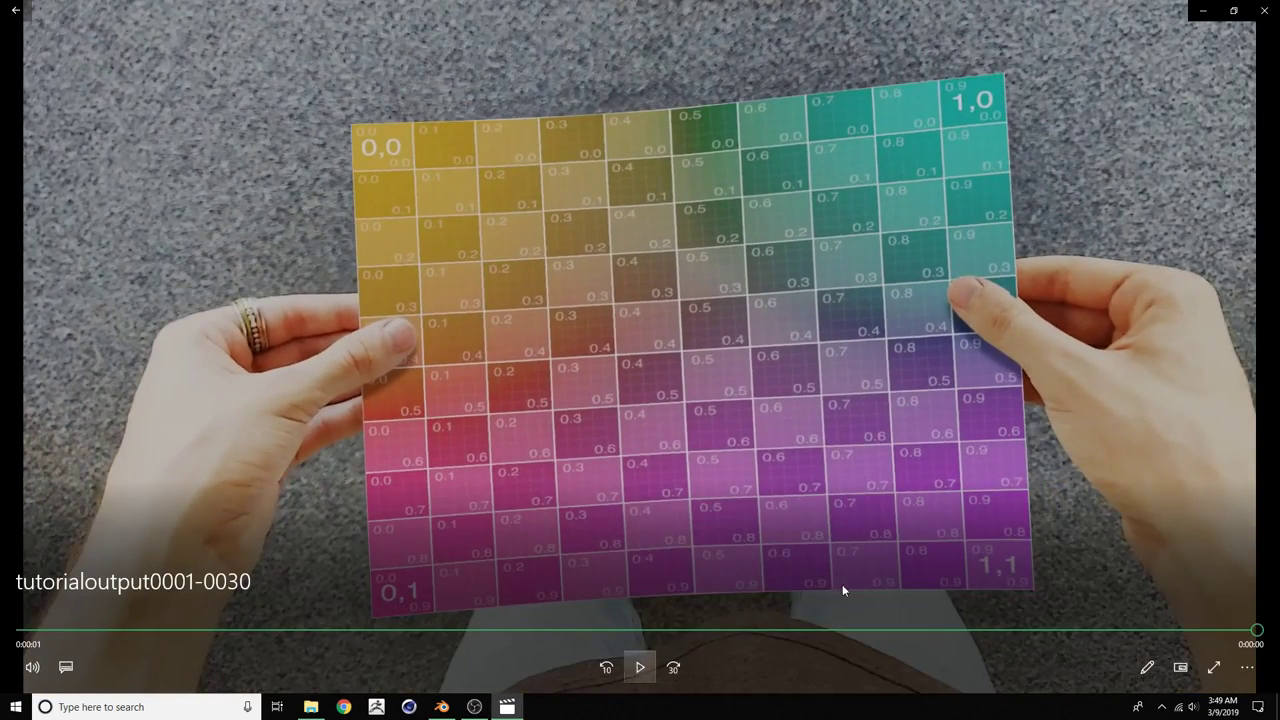
Close the video player and File Explorer's view, return to Blender and view the paper mesh in perspective
left_click(1265, 10)
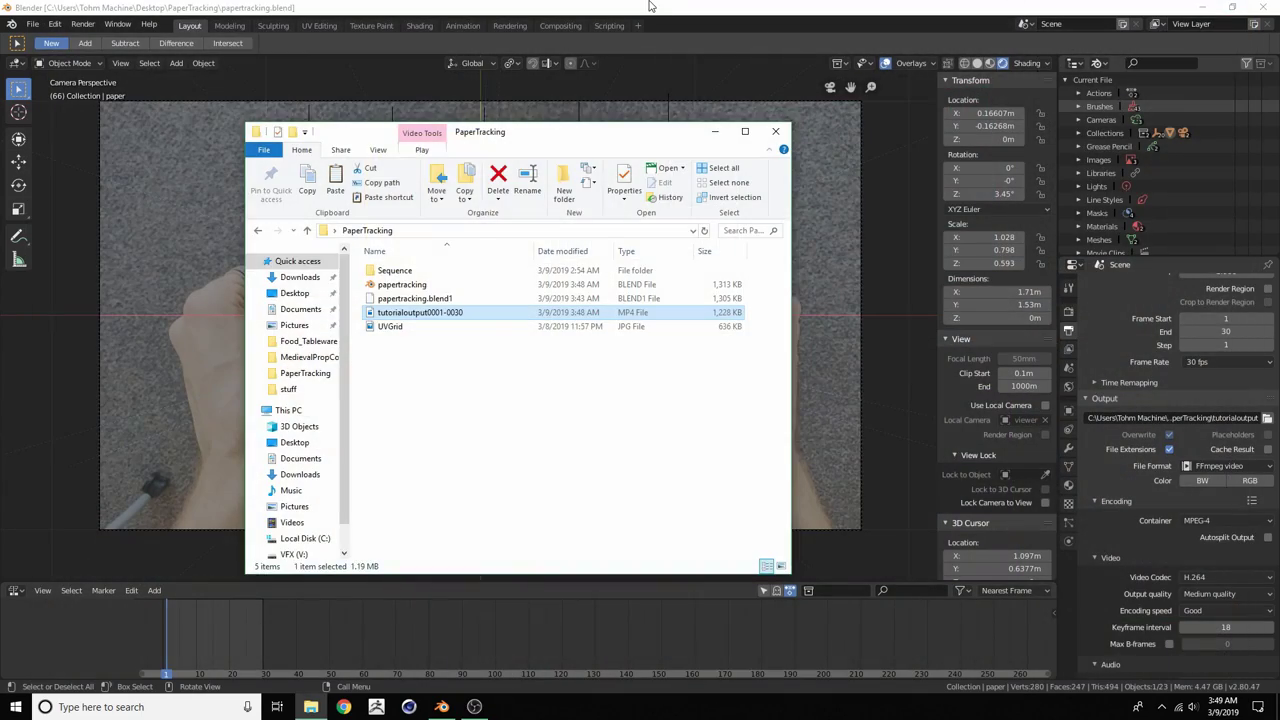
left_click(628, 50)
middle_click_drag(440, 296, 322, 210)
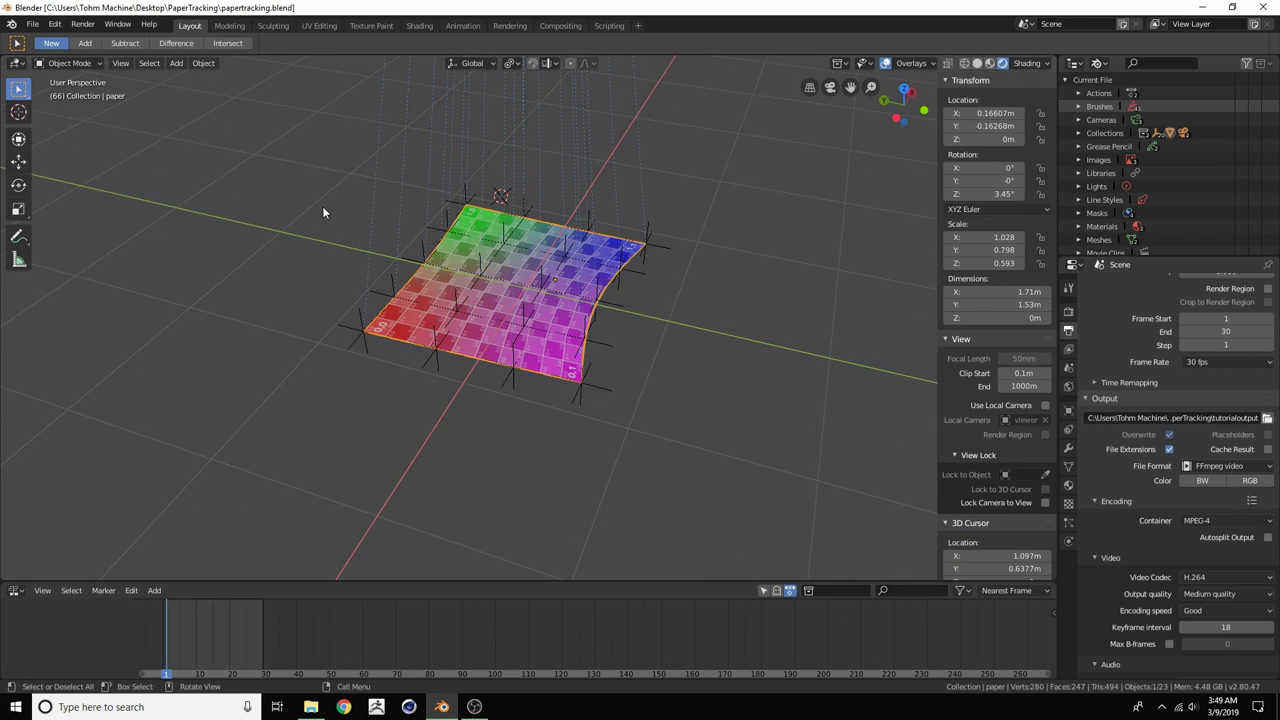
scroll(322, 208, "down", 4)
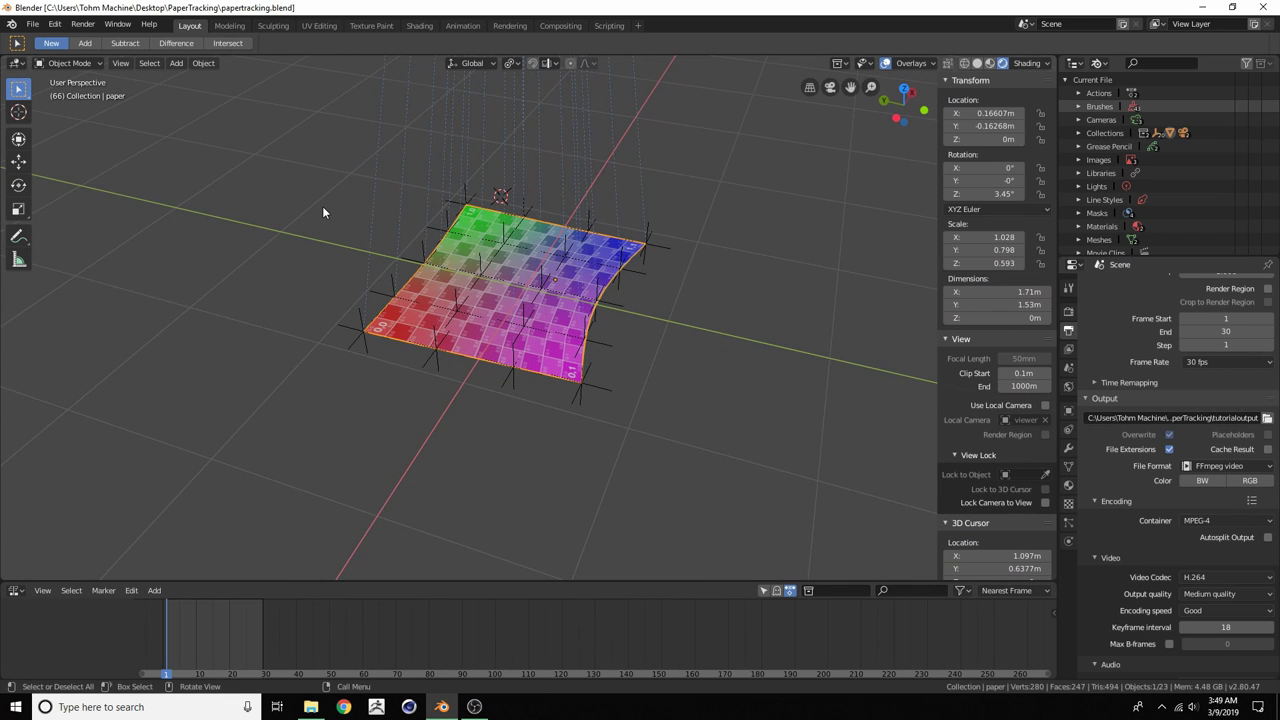
Show the footage in the Movie Clip Editor in Tracking mode and display the pattern boxes around the paper's track markers
left_click(16, 63)
left_click(50, 216)
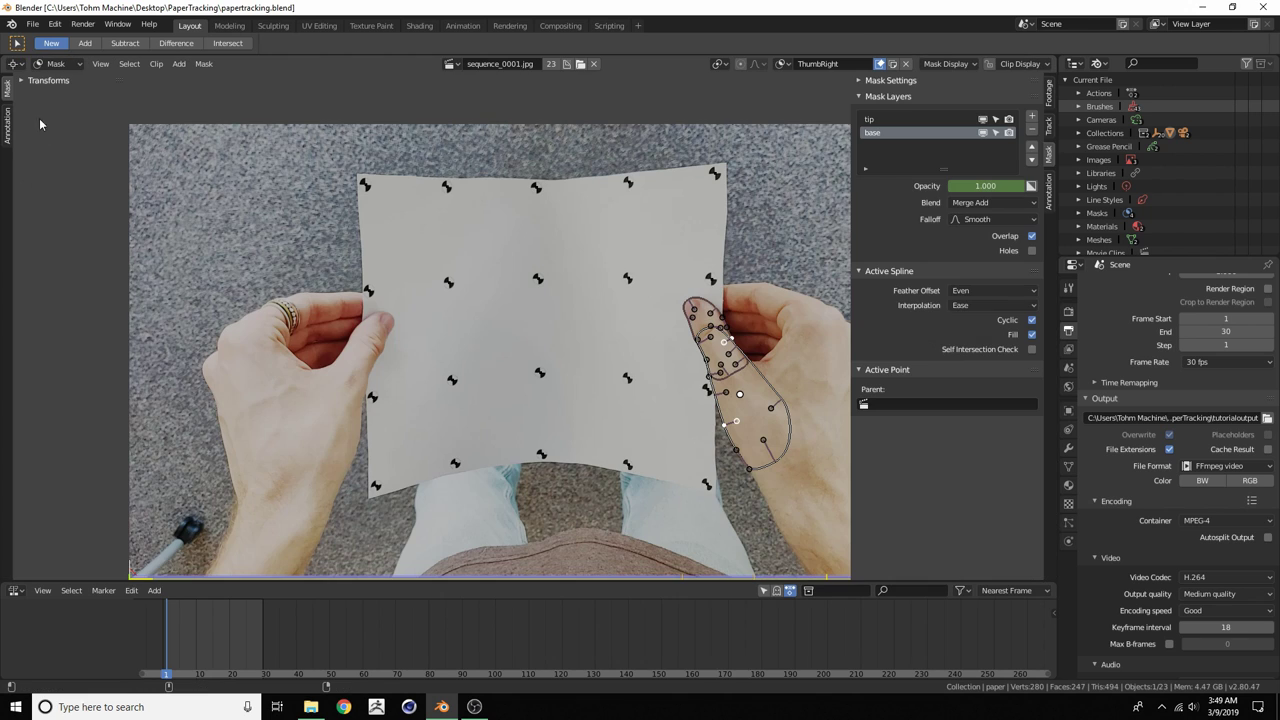
left_click(57, 63)
left_click(64, 81)
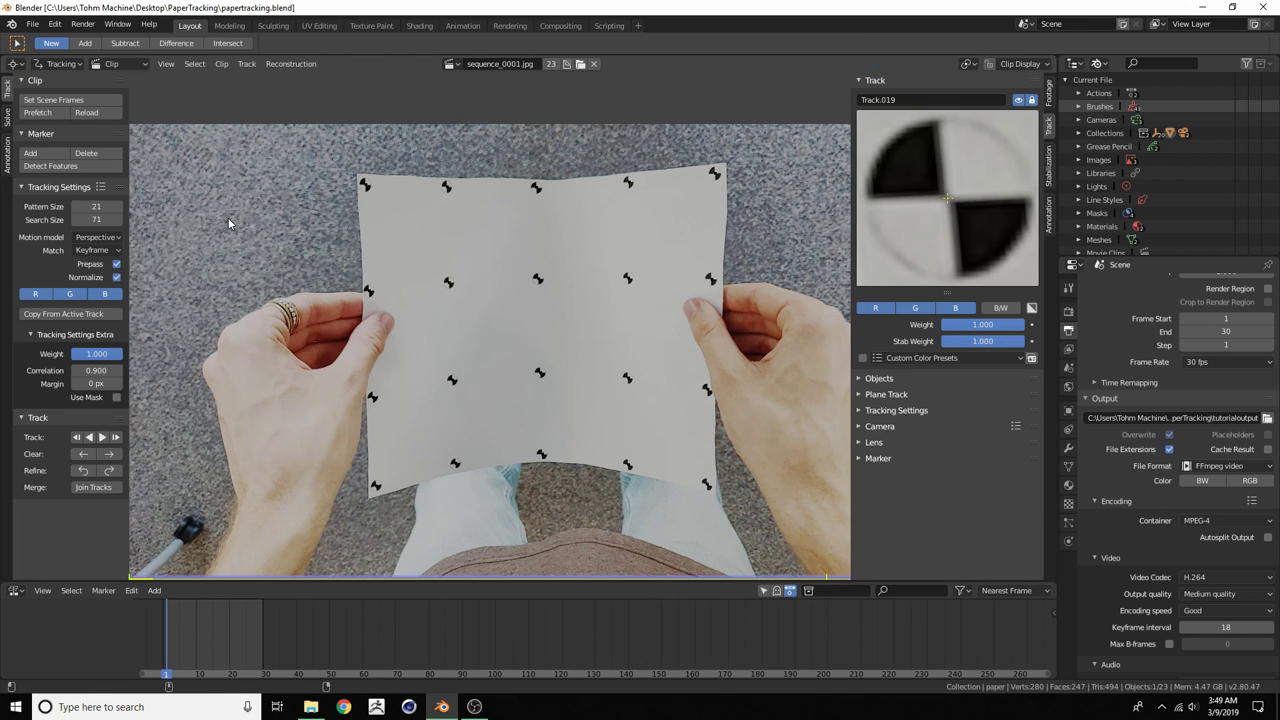
left_click(1015, 63)
left_click(941, 236)
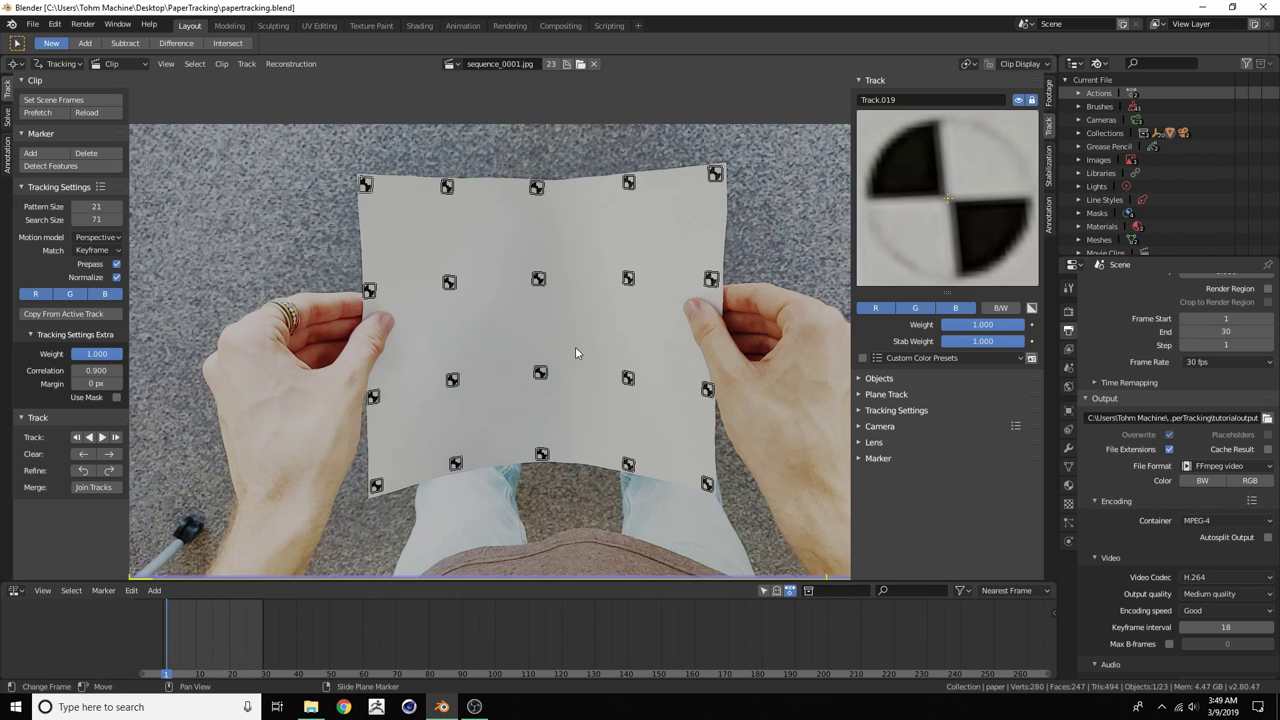
Return to the 3D Viewport, select the Track.008 empty and inspect the paper mesh and its tracking empties from several angles
left_click(17, 64)
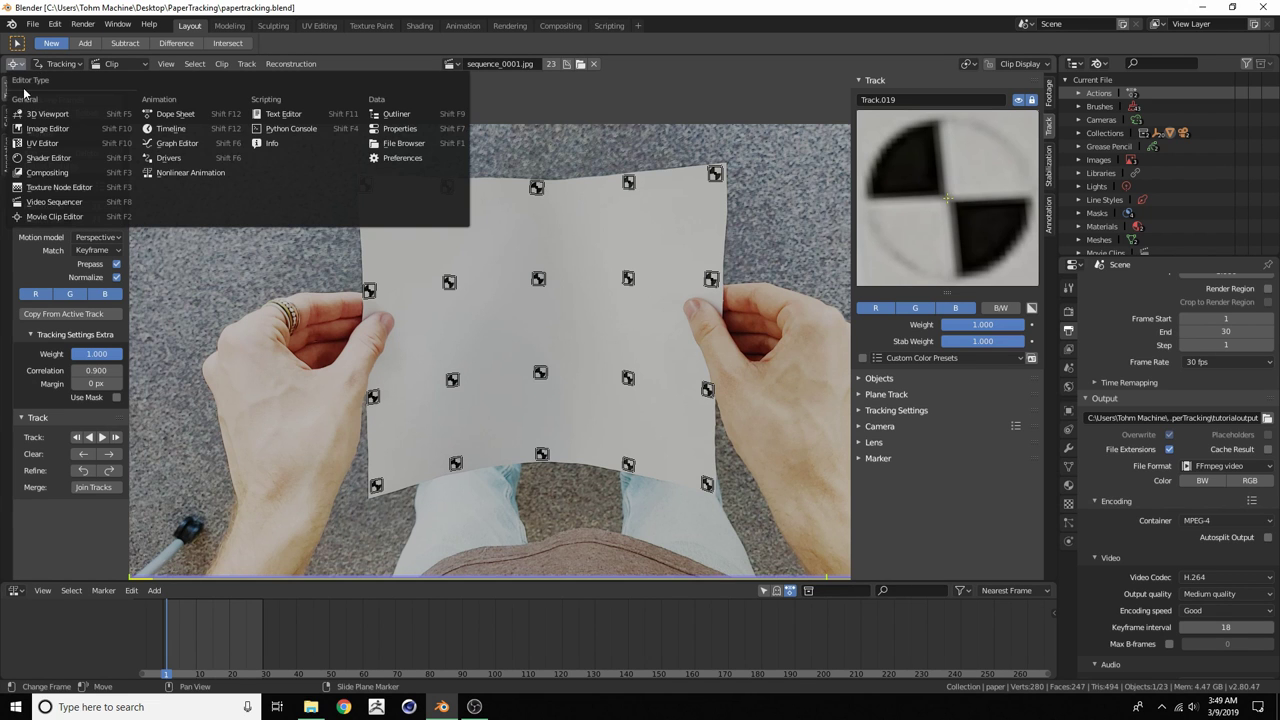
left_click(30, 116)
scroll(495, 345, "up", 8)
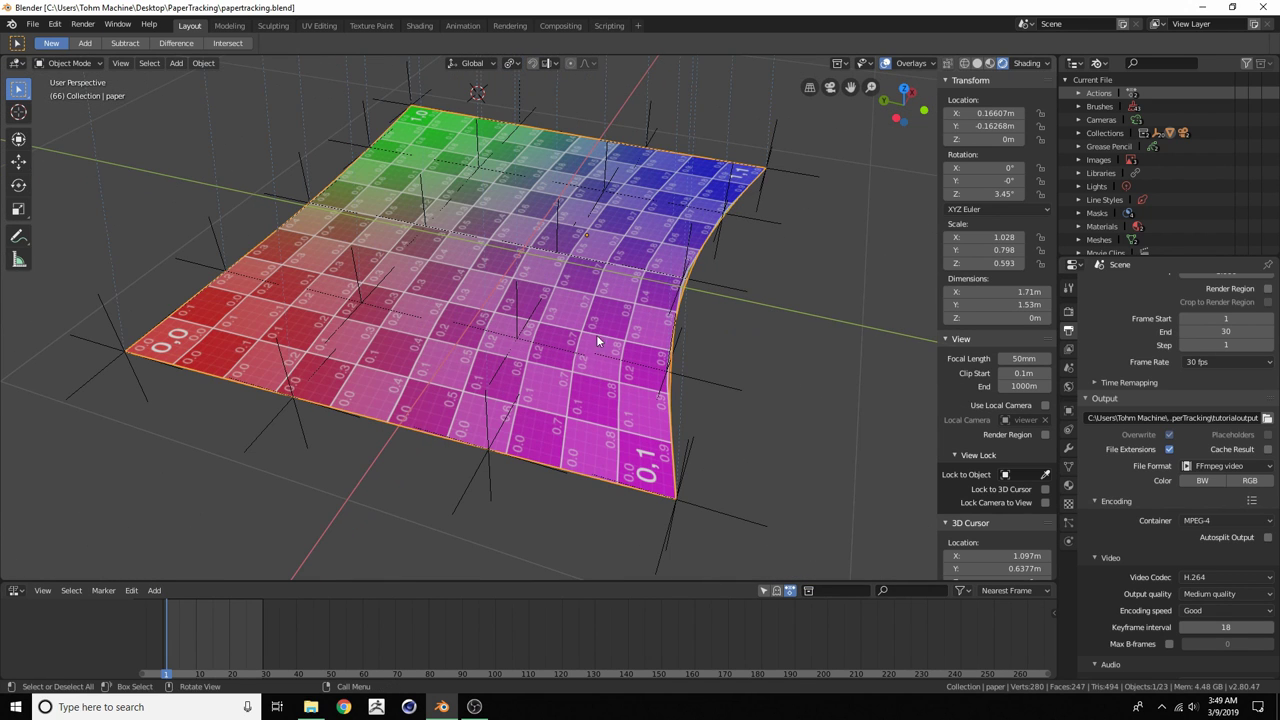
left_click(516, 317)
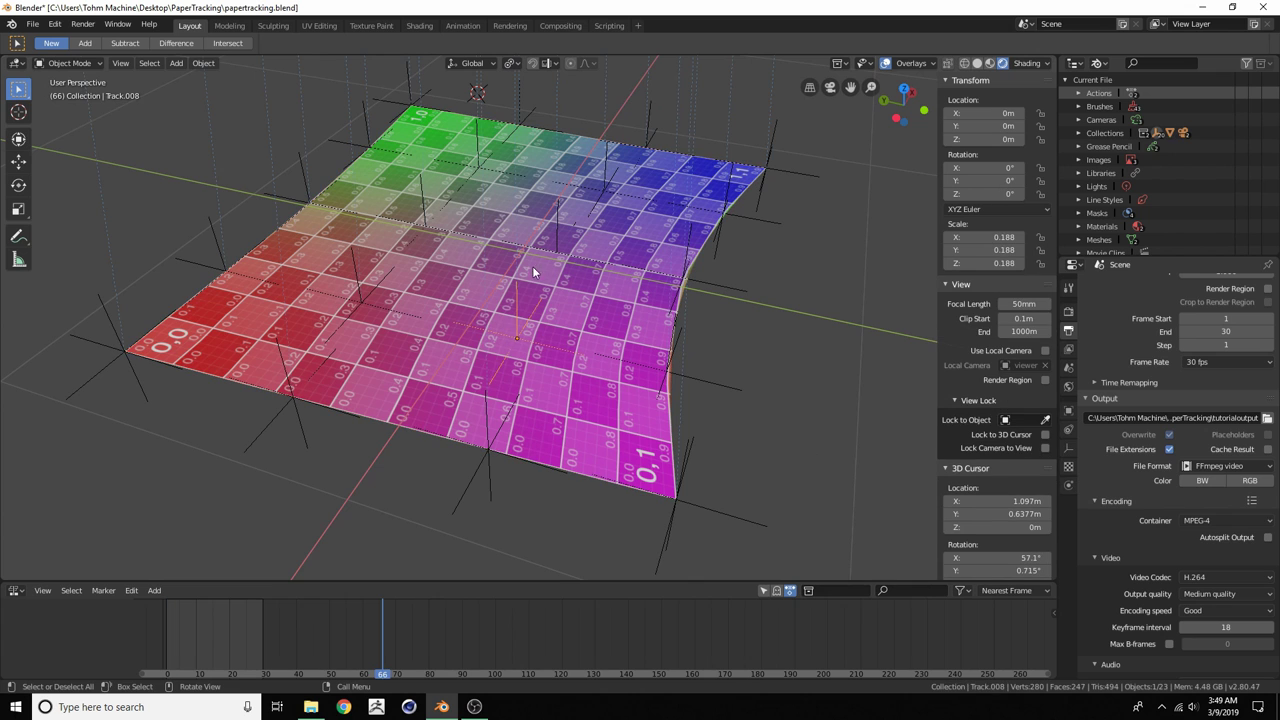
scroll(572, 335, "down", 4)
scroll(555, 328, "up", 6)
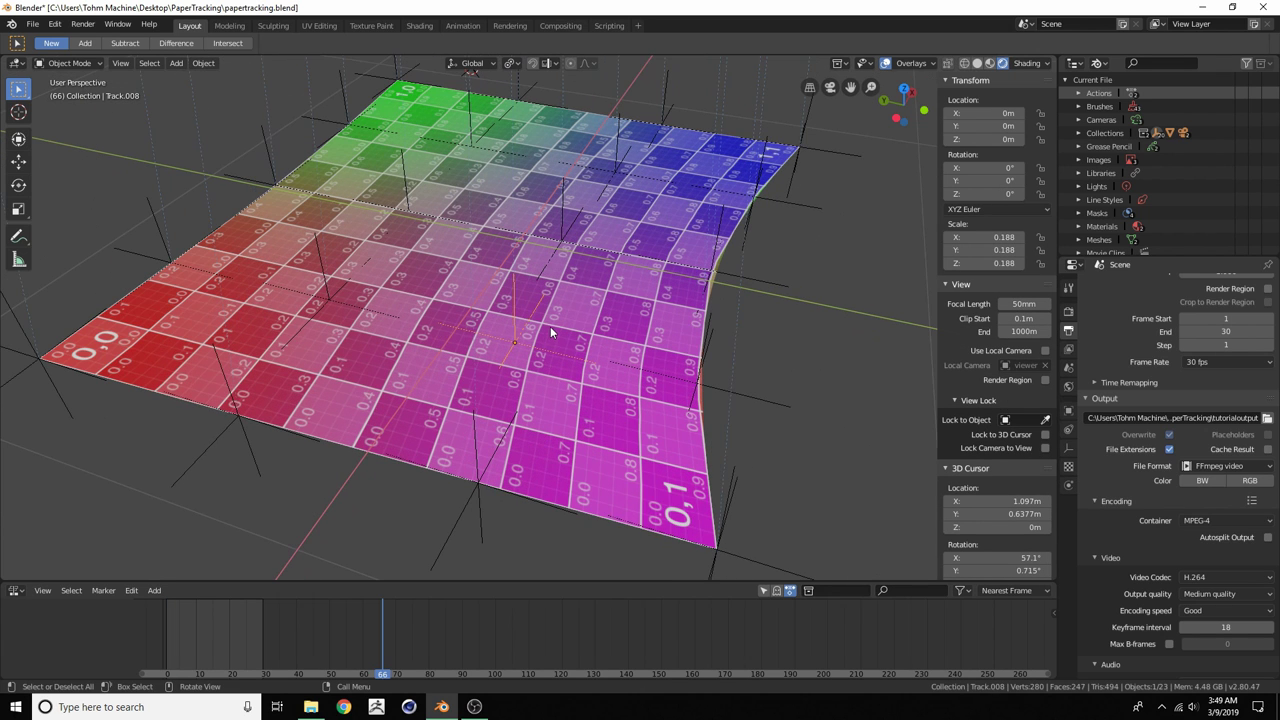
scroll(510, 279, "down", 6)
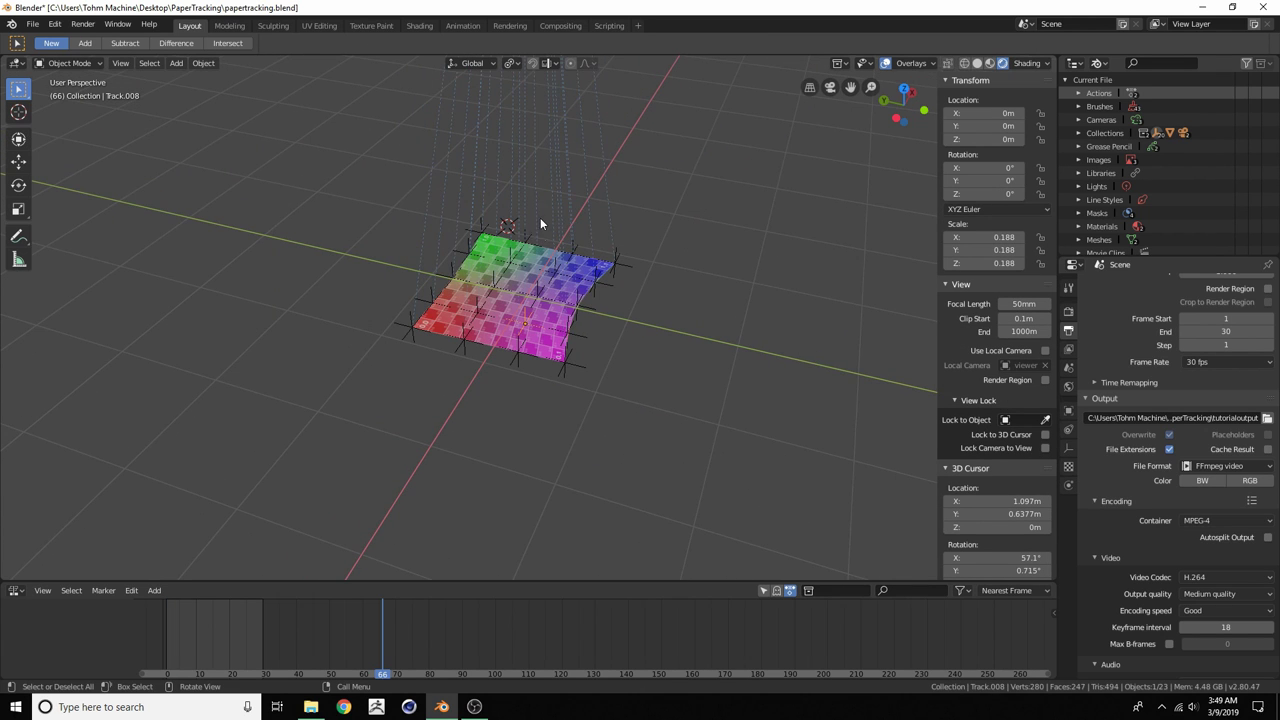
middle_click_drag(543, 257, 490, 273)
scroll(500, 282, "up", 5)
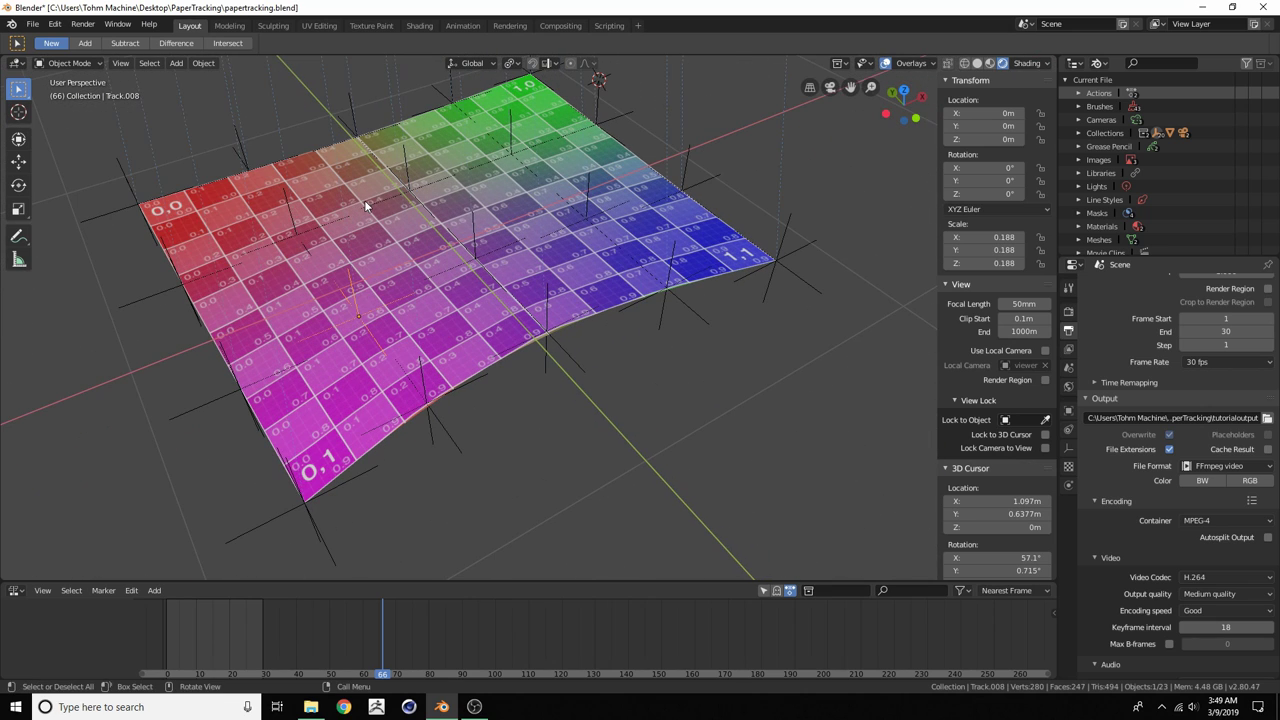
Open the Compositing workspace and look over the node tree from the input nodes to the Composite and Viewer nodes
left_click(560, 25)
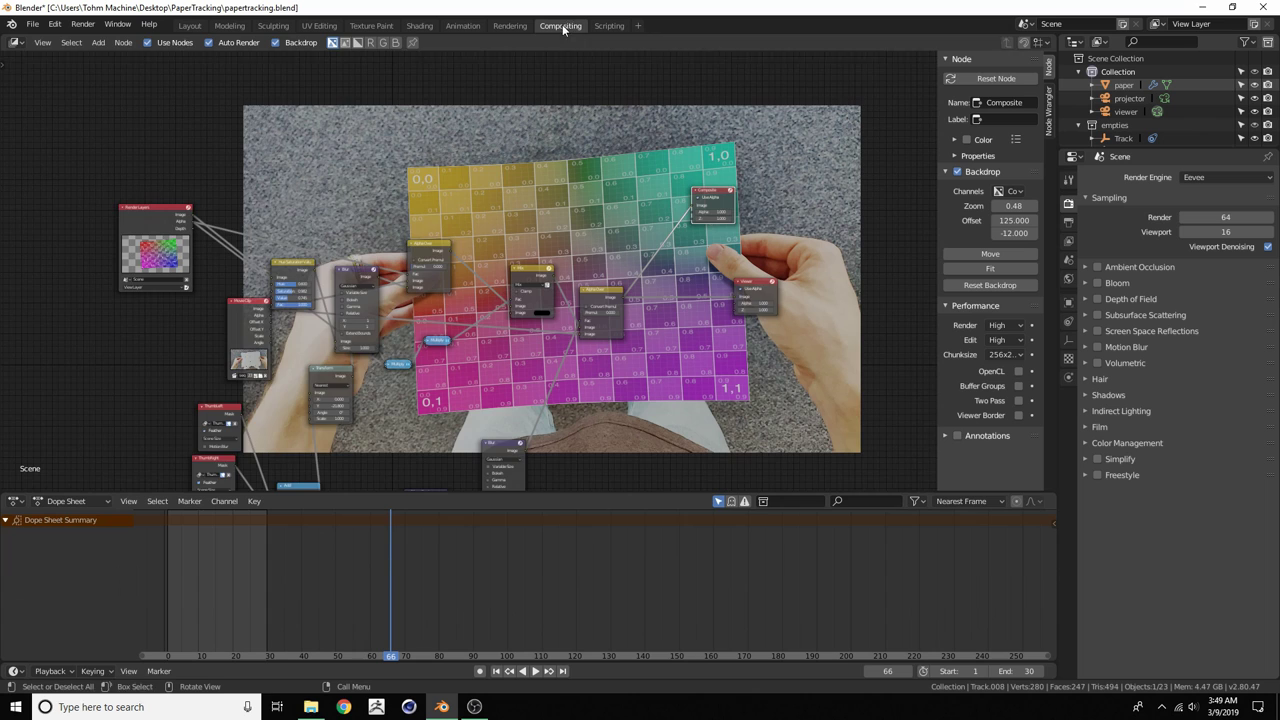
scroll(513, 241, "down", 4)
middle_click_drag(513, 241, 529, 227)
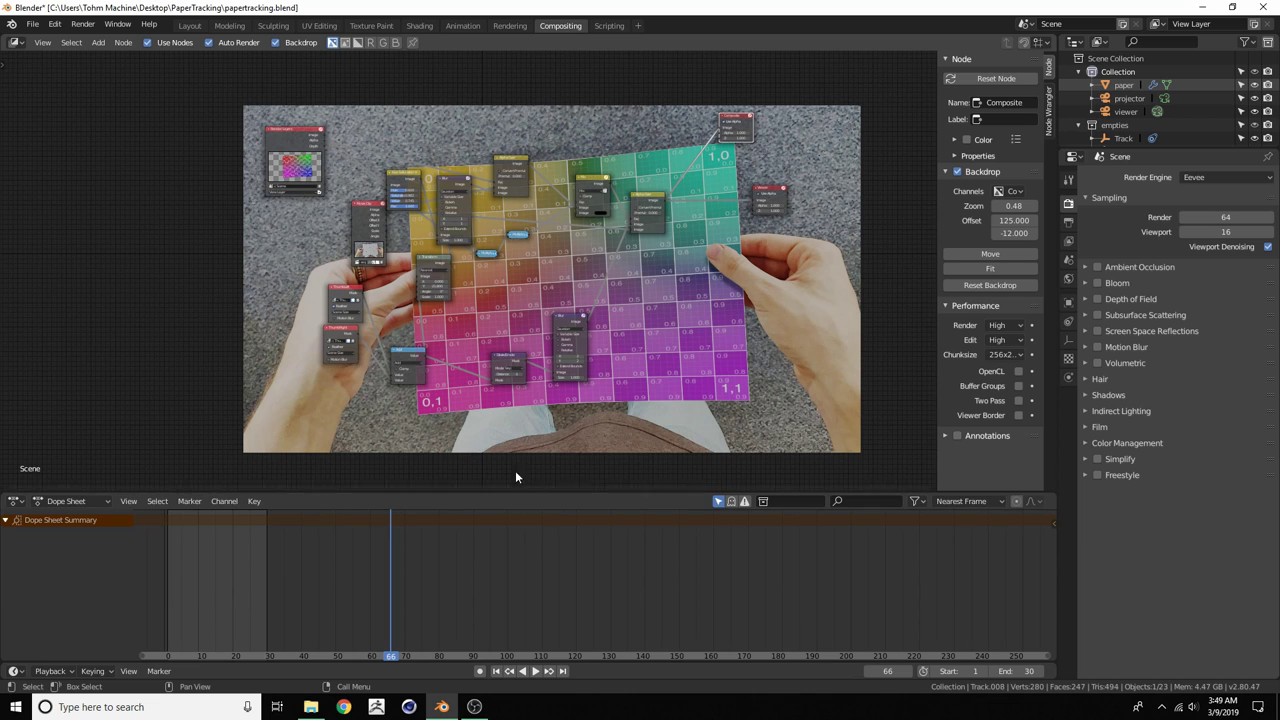
mouse_move(558, 286)
middle_mouse_down()
mouse_move(602, 337)
mouse_move(556, 270)
middle_mouse_up()
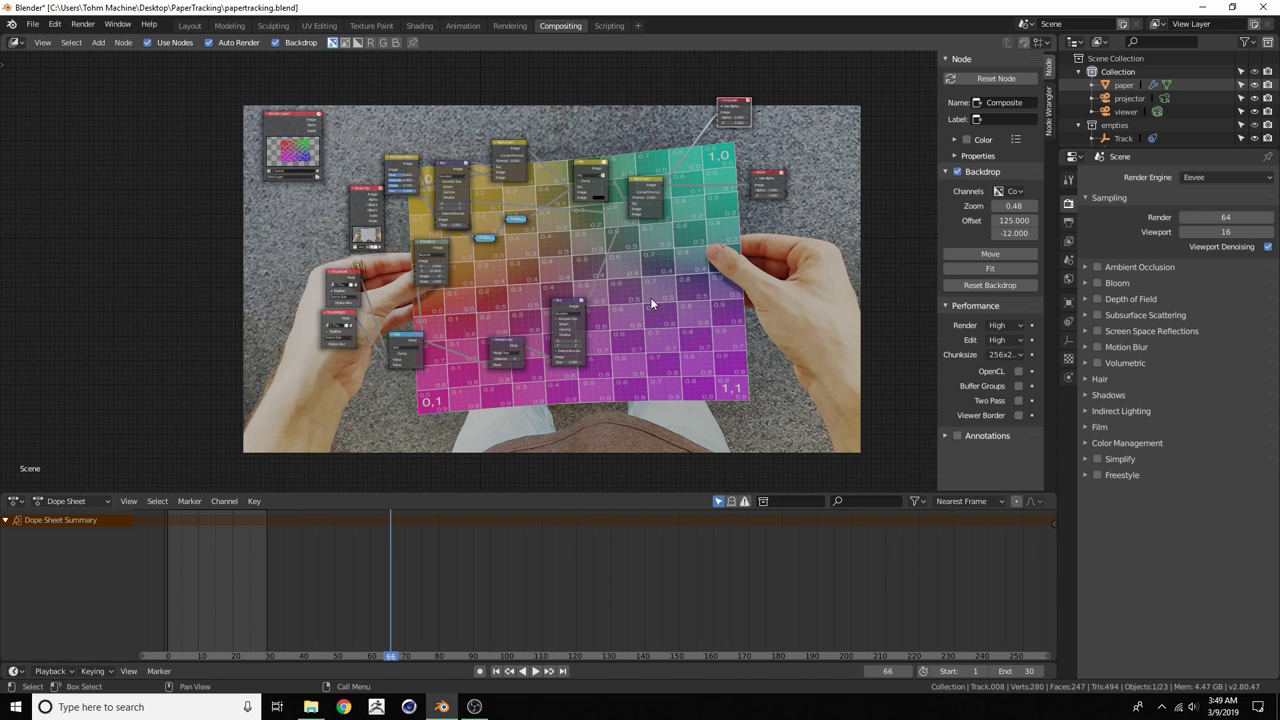
scroll(735, 279, "up", 4)
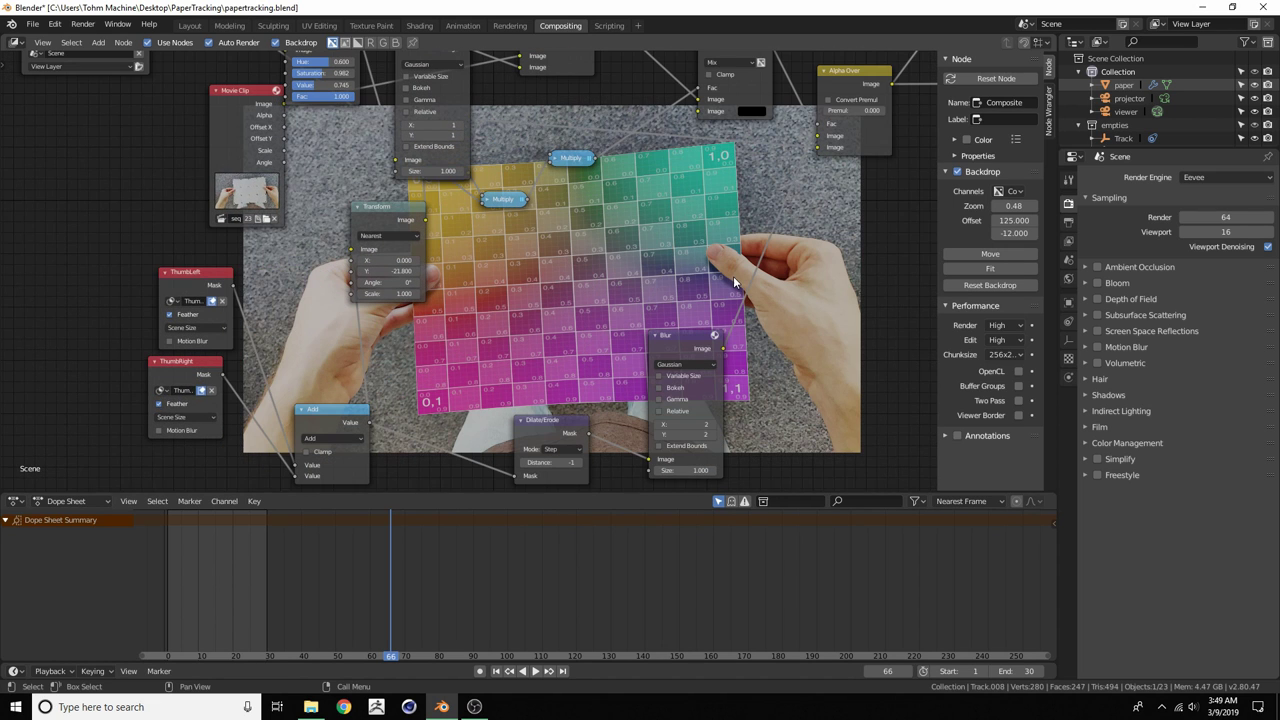
Step back to frame 62, render that frame and close the render window
key("Left")
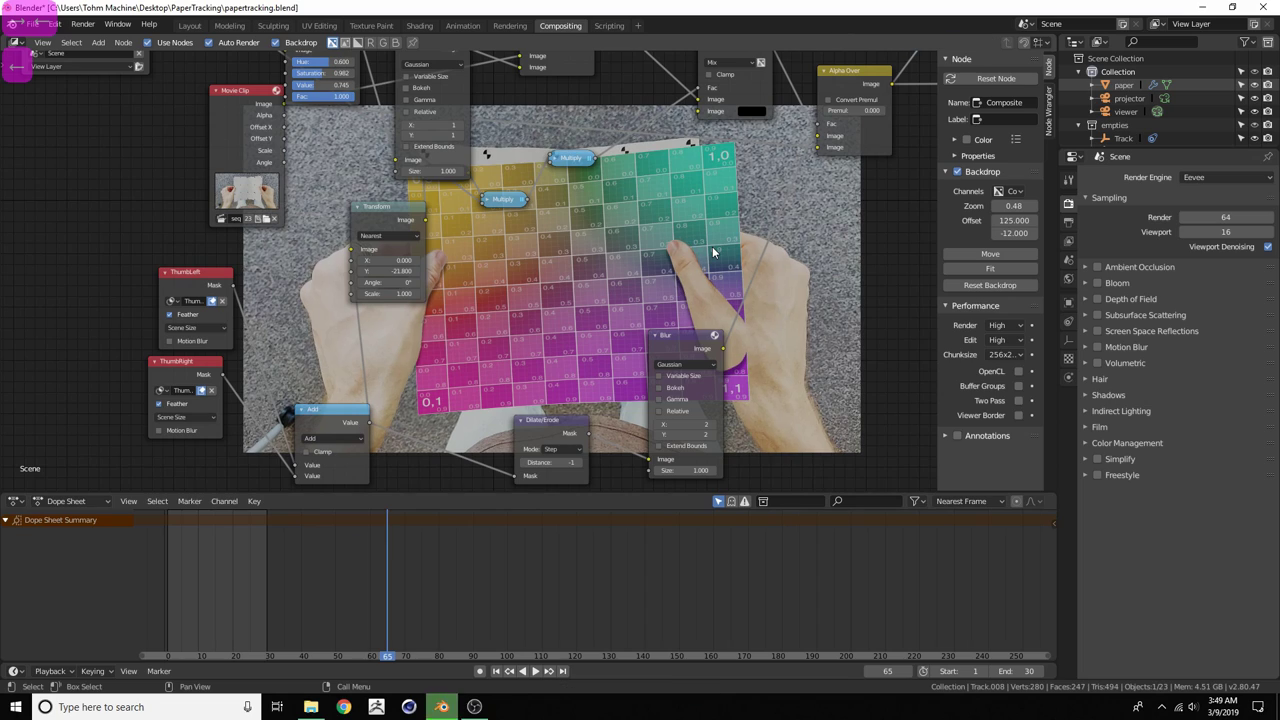
key("Left")
key("Left")
key("Left")
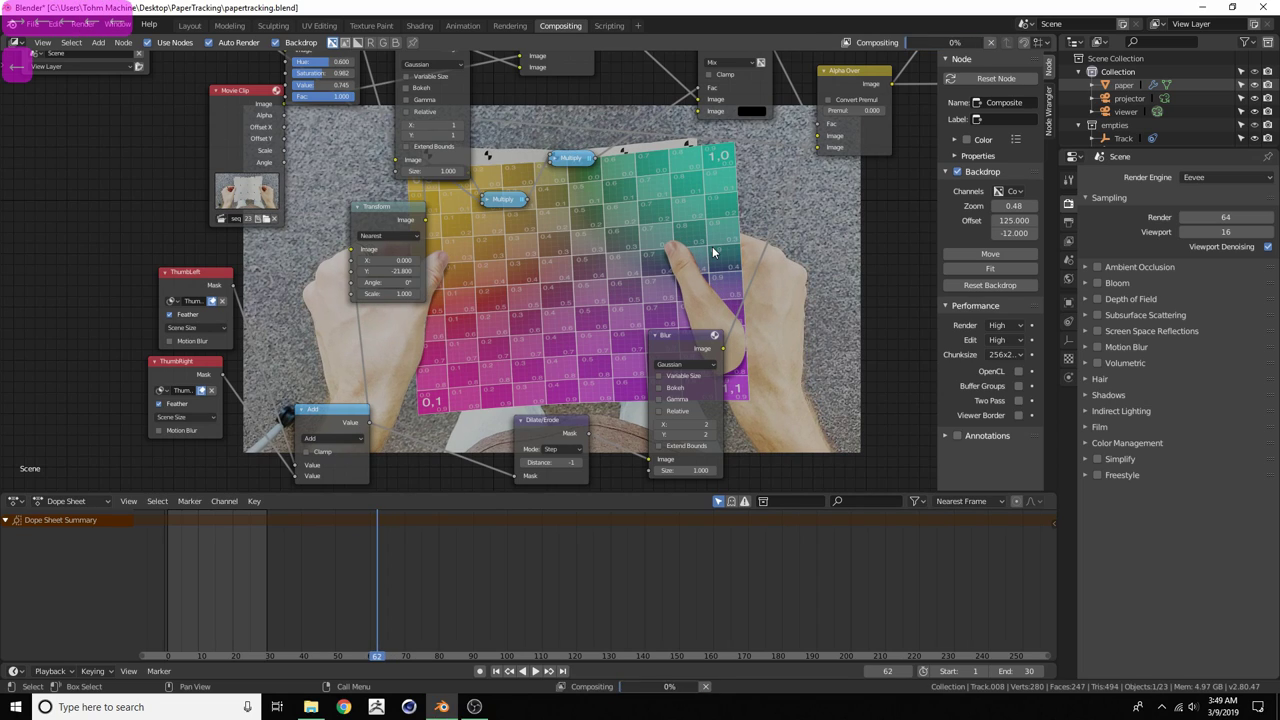
key("F12")
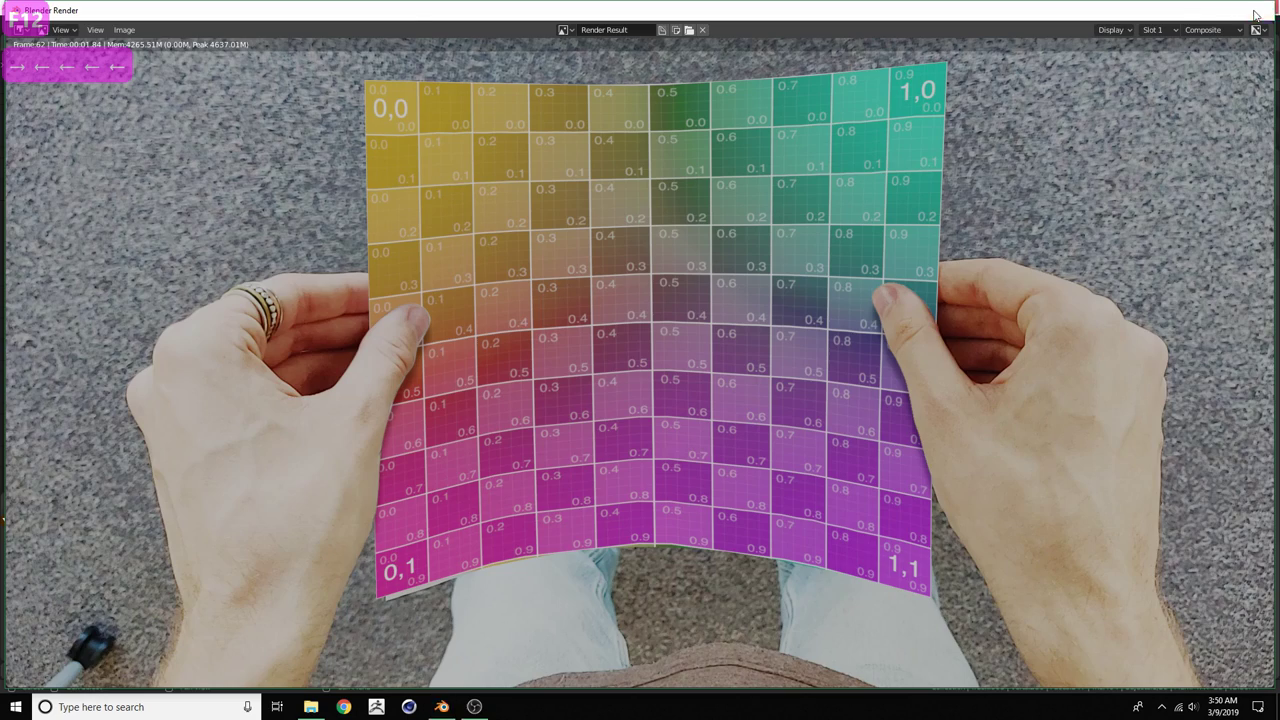
left_click(1256, 11)
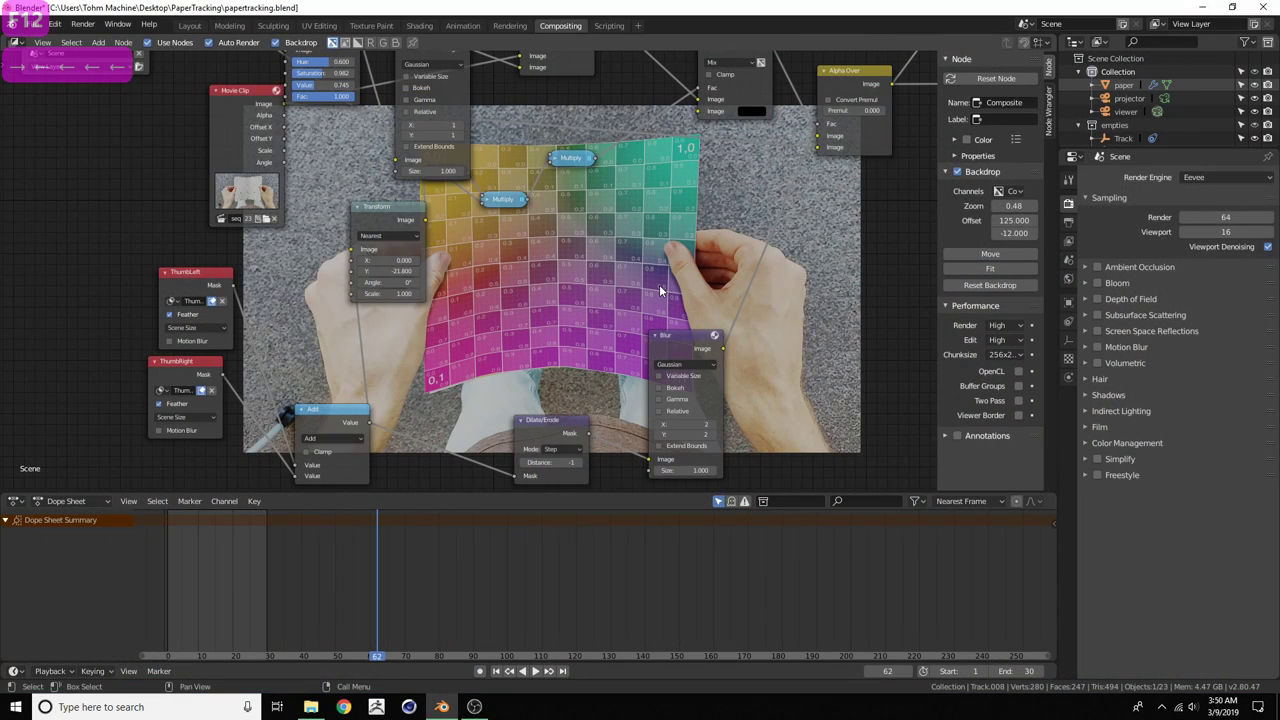
Enlarge the compositor backdrop to a zoom of 1.20 and shift its offset to 223, 223
scroll(608, 288, "down", 5)
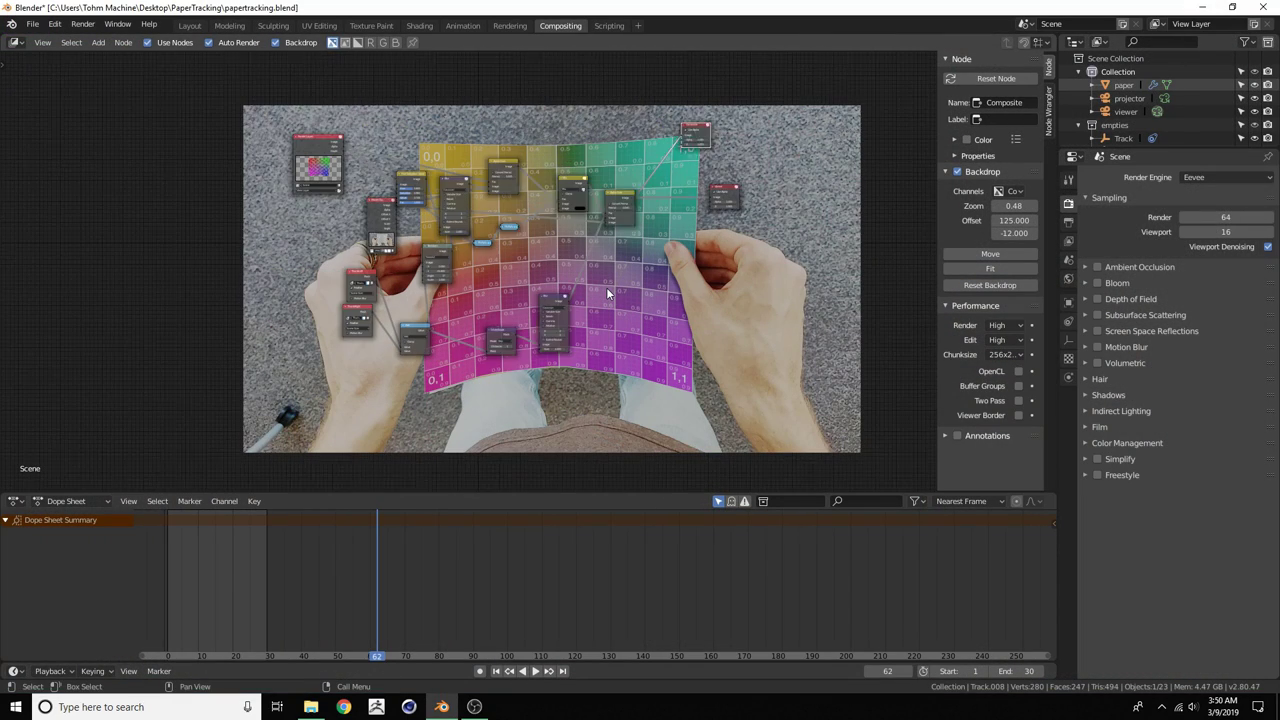
scroll(606, 287, "down", 2)
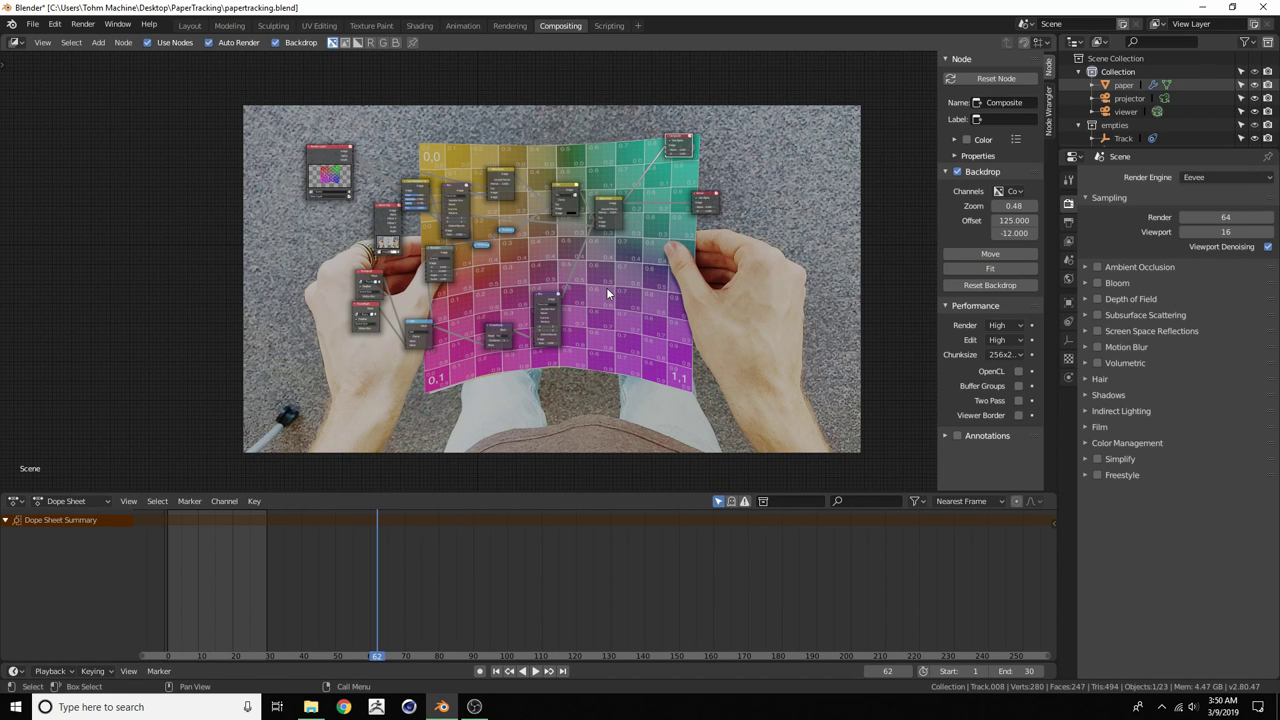
scroll(606, 287, "up", 2)
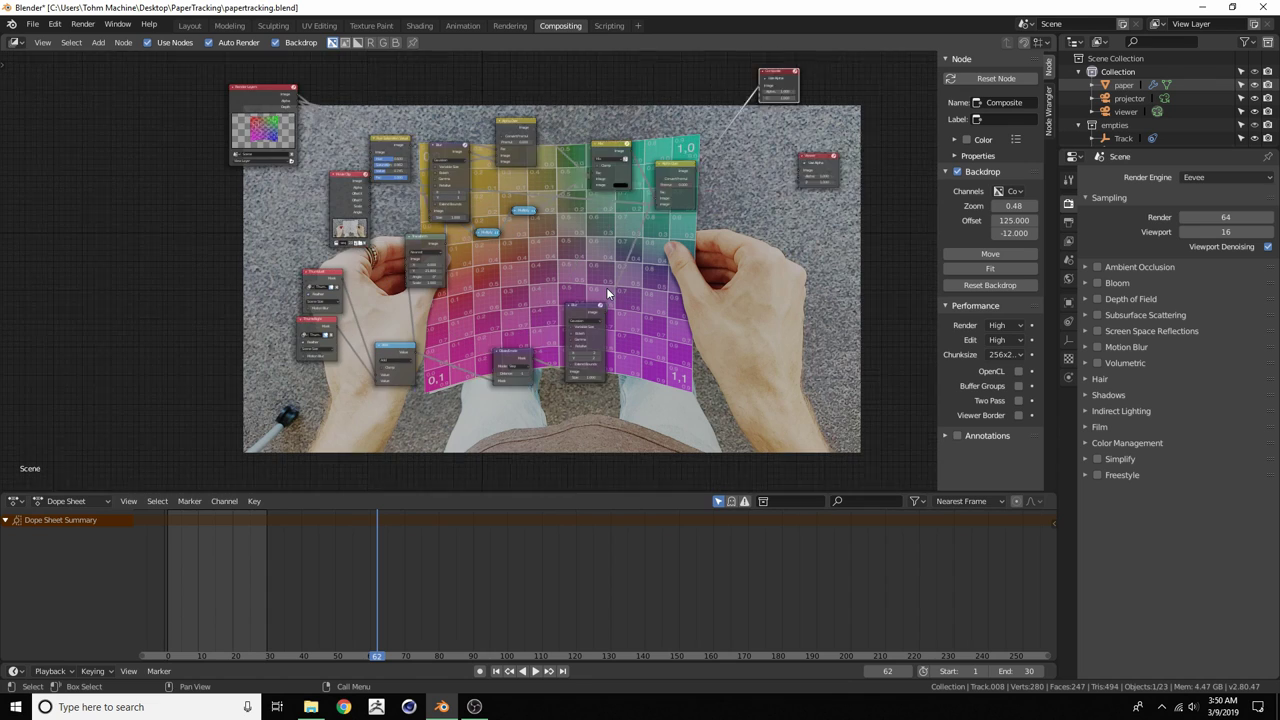
key("alt+v")
key("alt+v")
key("alt+v")
key("alt+v")
key("alt+v")
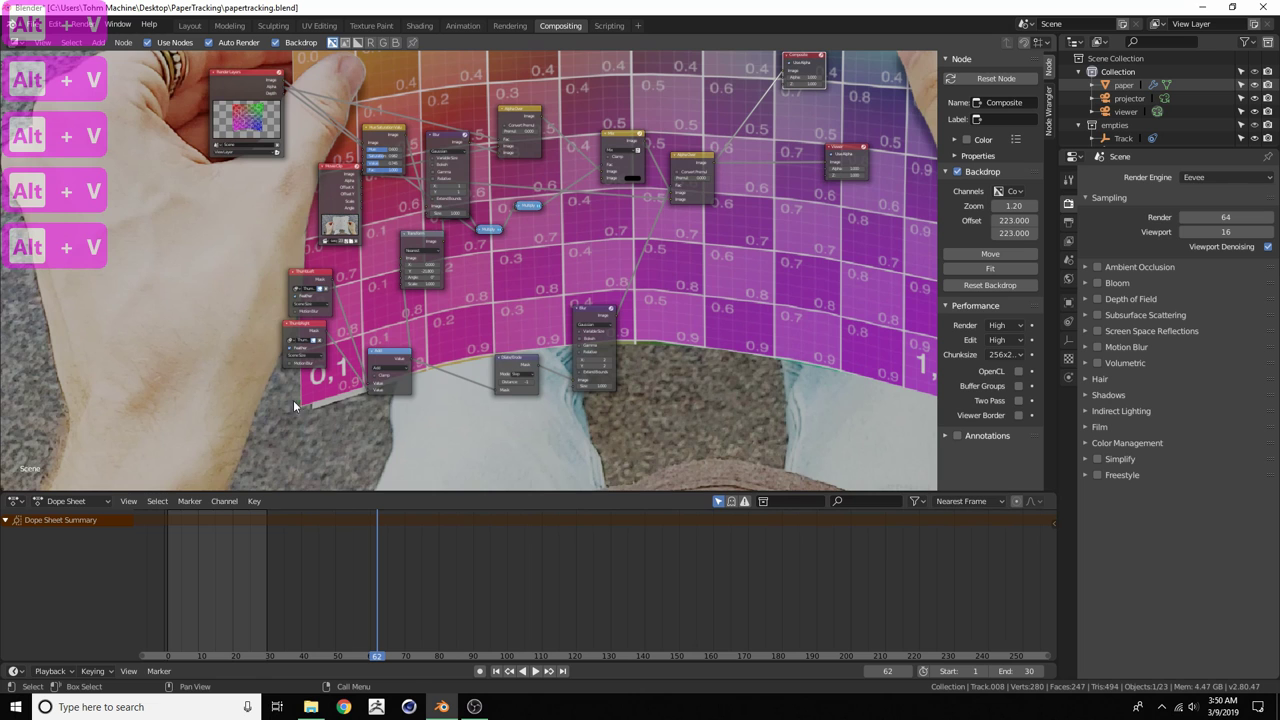
Reduce the compositor backdrop's zoom to 0.48 and move it to an offset of 98, -25
key("alt")
scroll(470, 310, "down", 2)
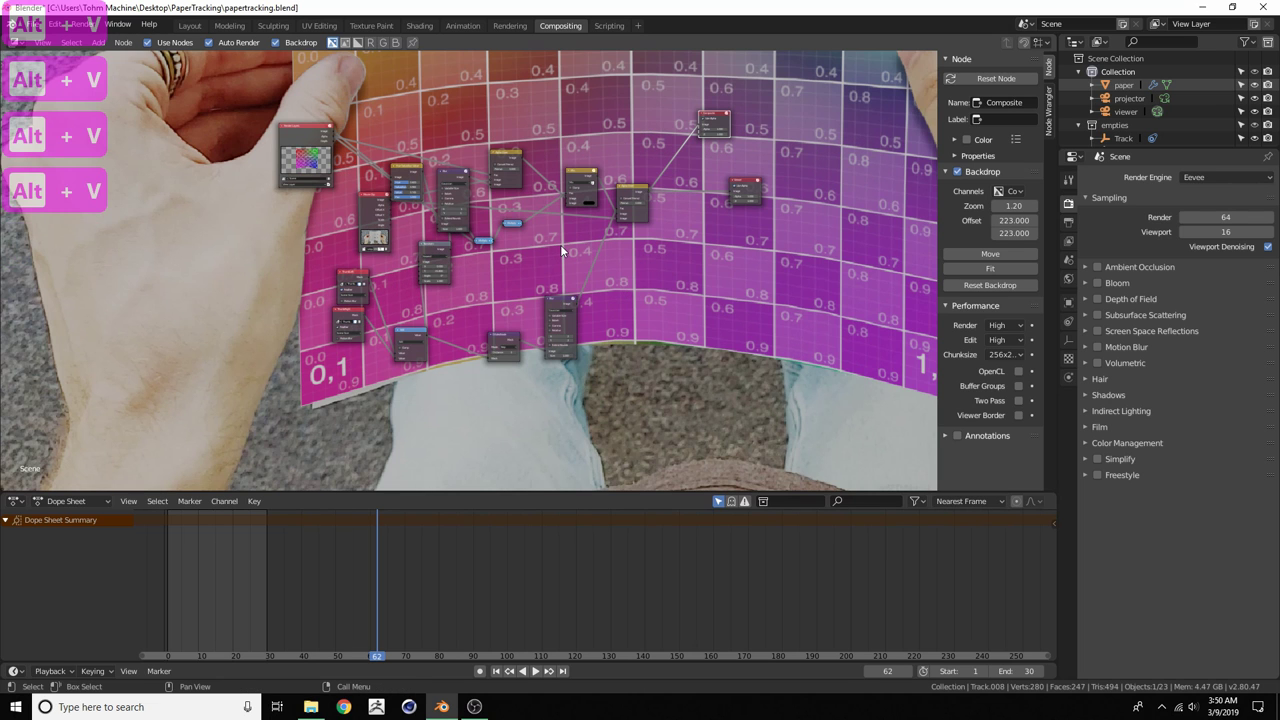
key("v")
key("v")
key("v")
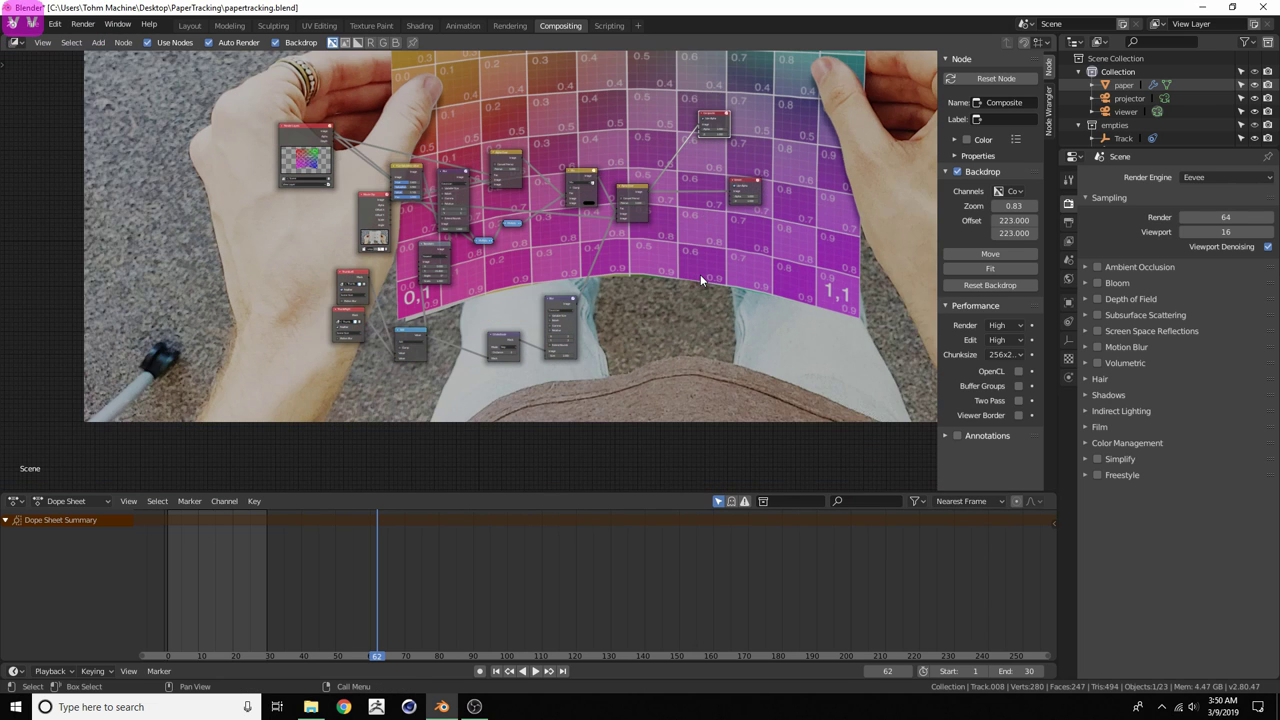
middle_click_drag(697, 274, 631, 356, "alt")
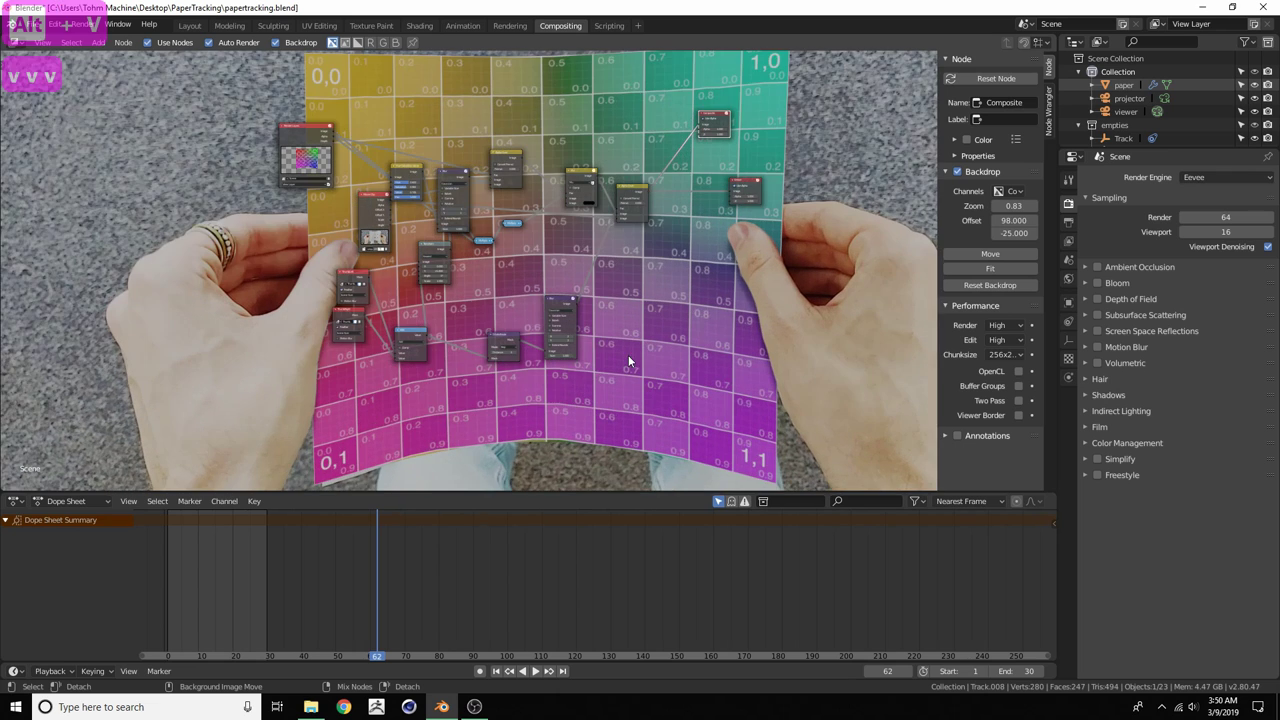
key("v")
key("v")
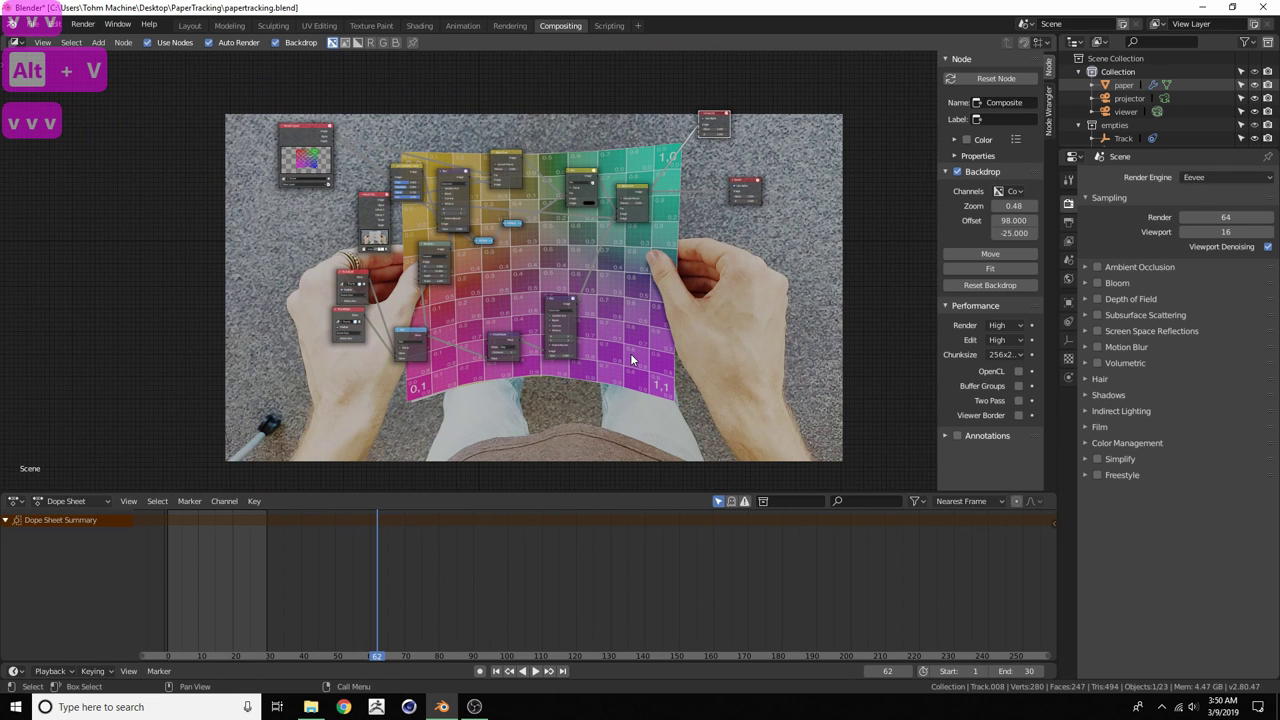